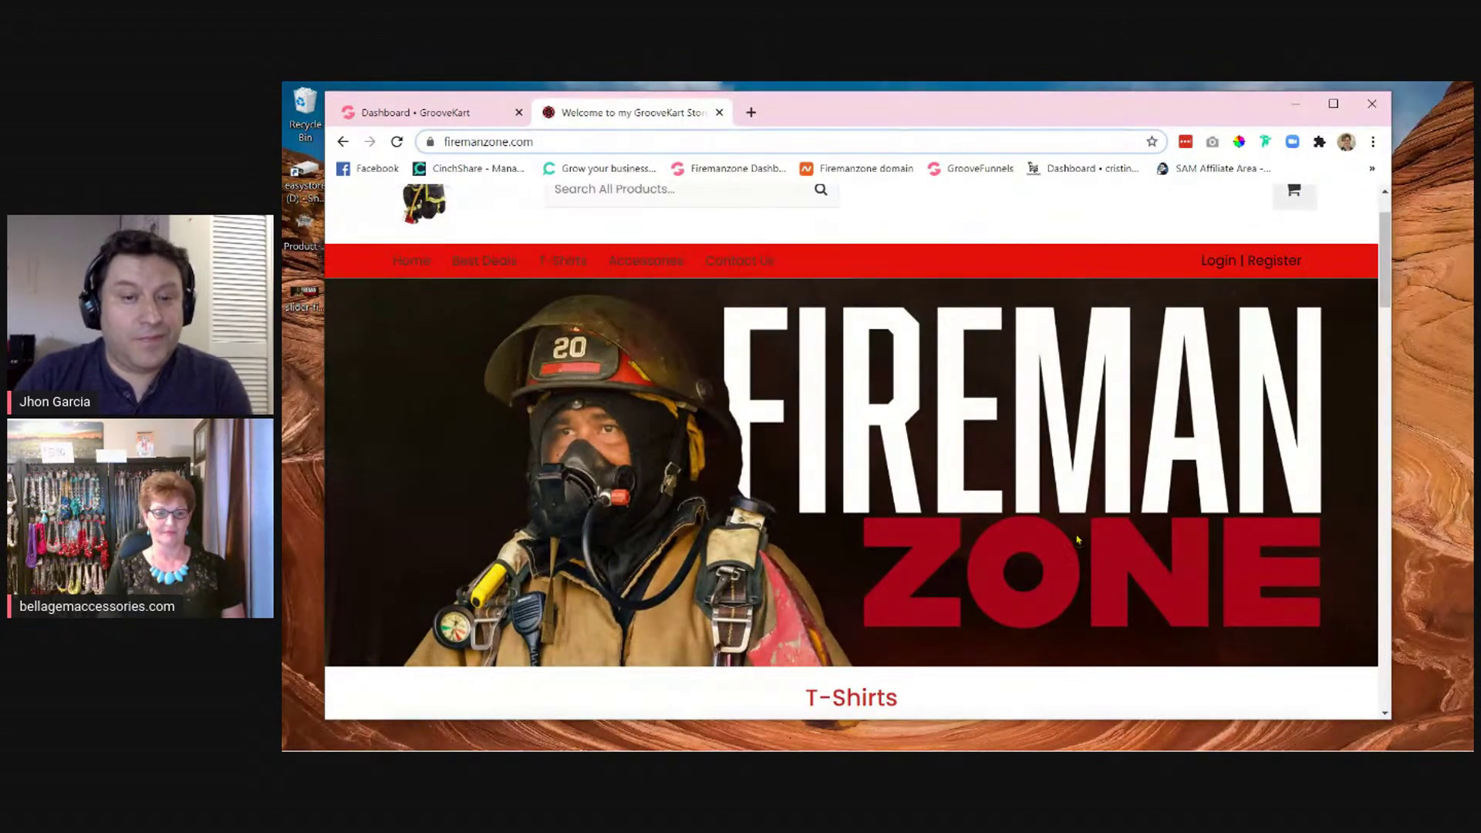
- Review the Fireman Zone home page from the banner through the product sections down to the footer's links, store story and accepted cards
scroll(1070, 538, "down", 5)
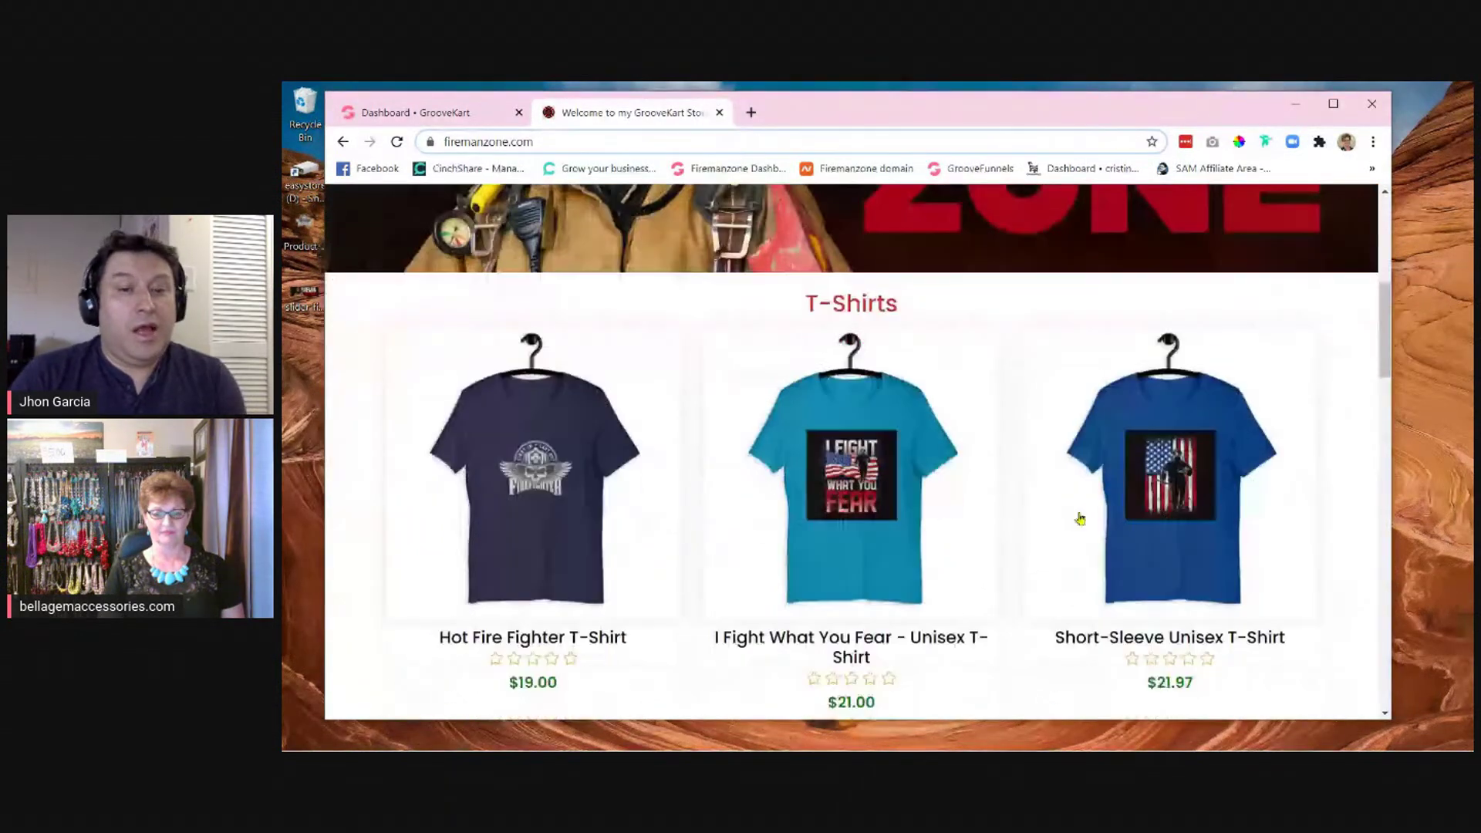
scroll(1276, 599, "down", 5)
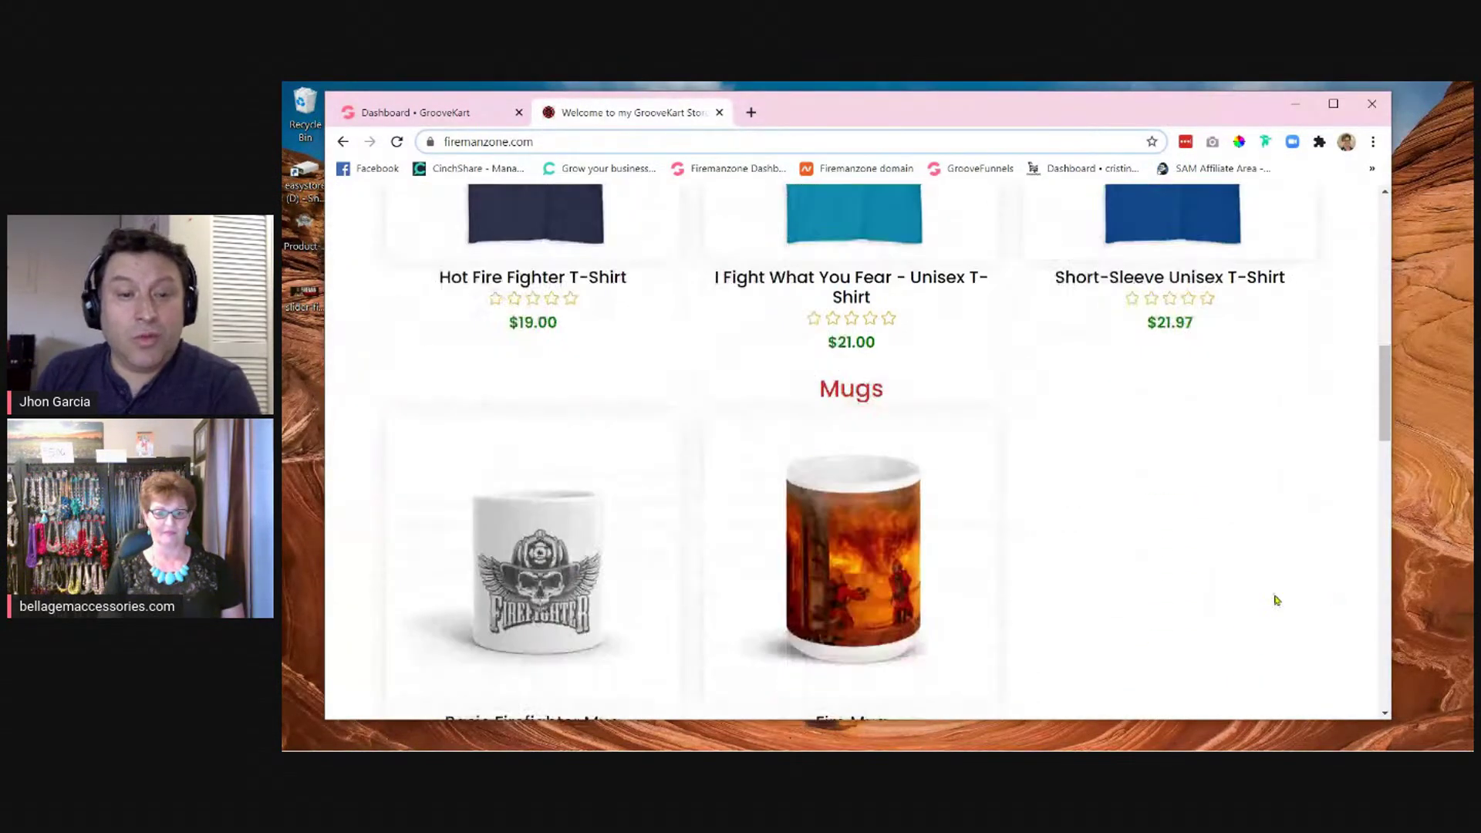
scroll(1276, 599, "down", 6)
scroll(1276, 599, "down", 2)
scroll(1274, 599, "down", 5)
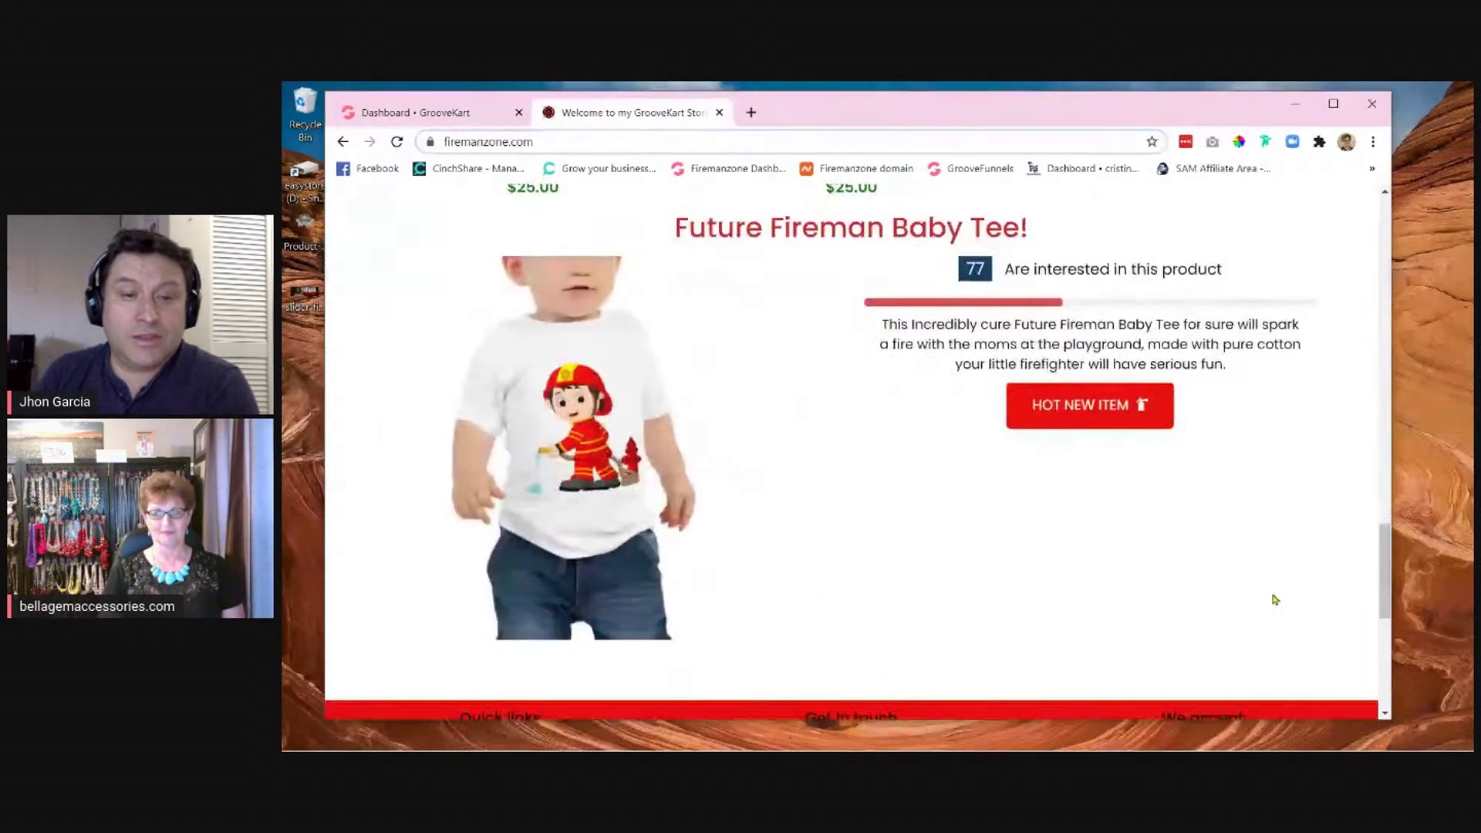
scroll(1274, 599, "down", 1)
scroll(1275, 599, "down", 4)
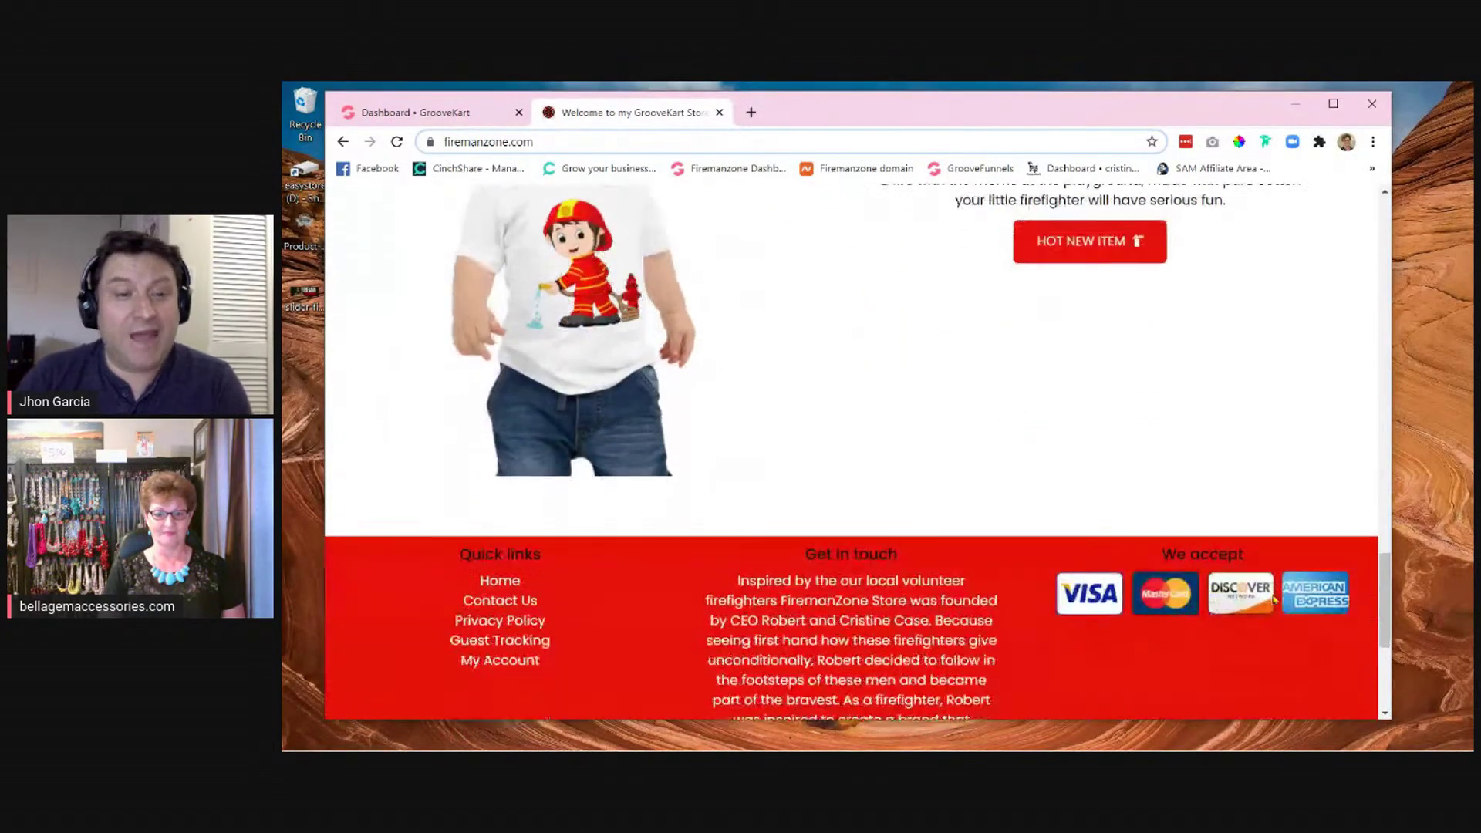
scroll(1274, 599, "down", 1)
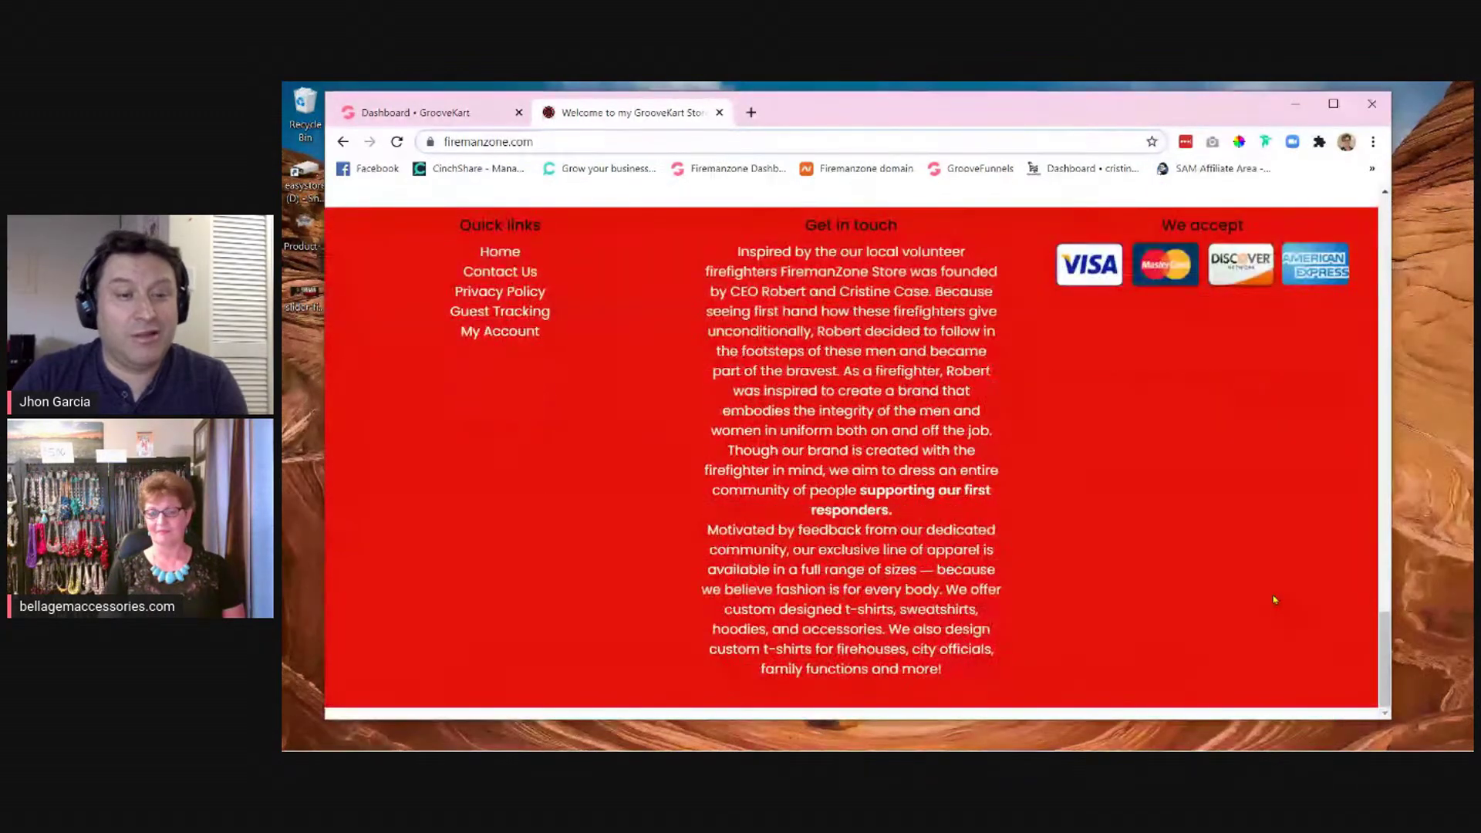
- Look back over the footer, baby tee, accessories, mugs and T-shirts sections up to the home page banner
scroll(1275, 599, "up", 3)
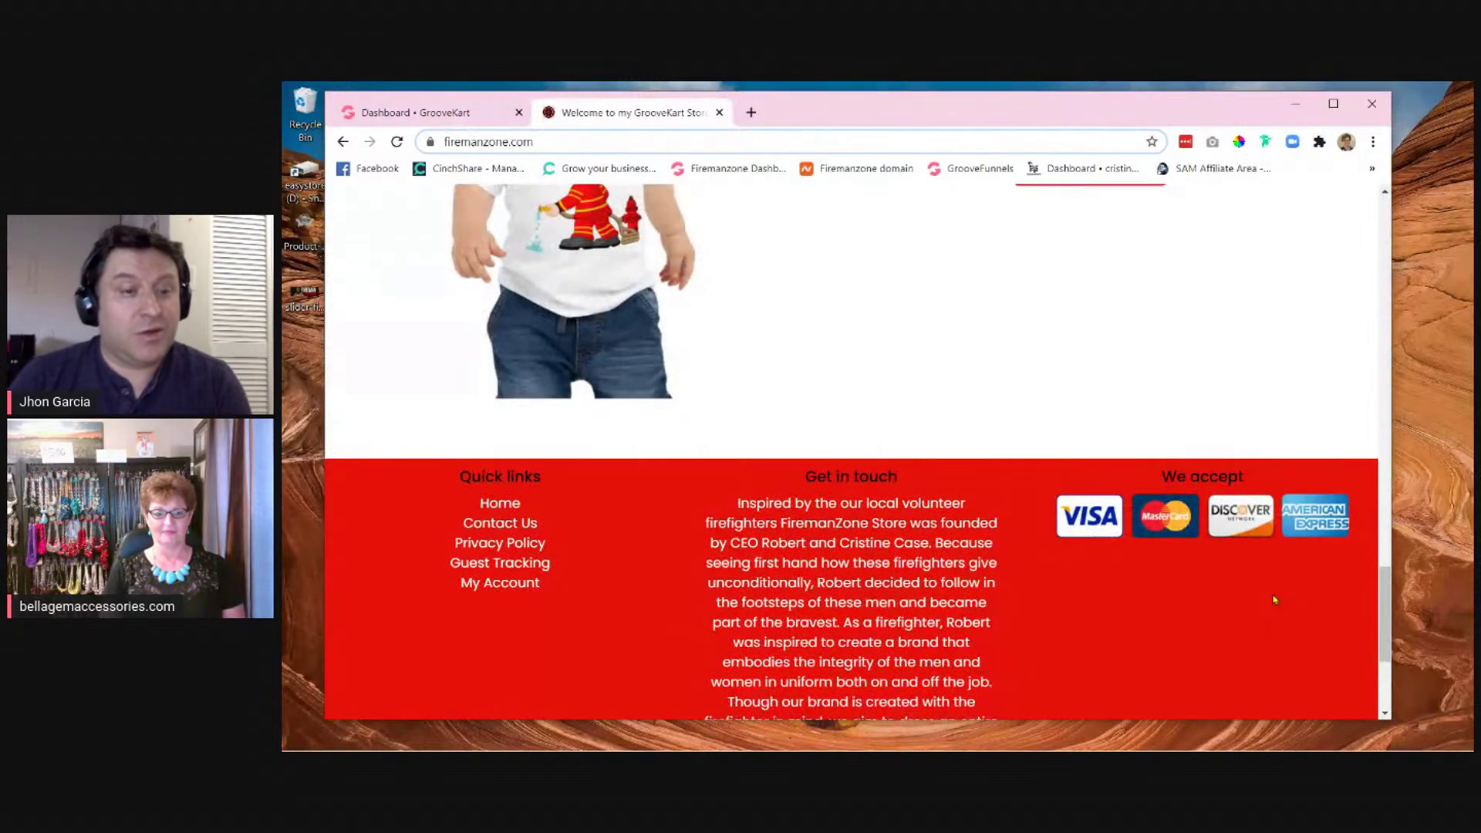
scroll(1275, 599, "up", 1)
scroll(1275, 599, "up", 3)
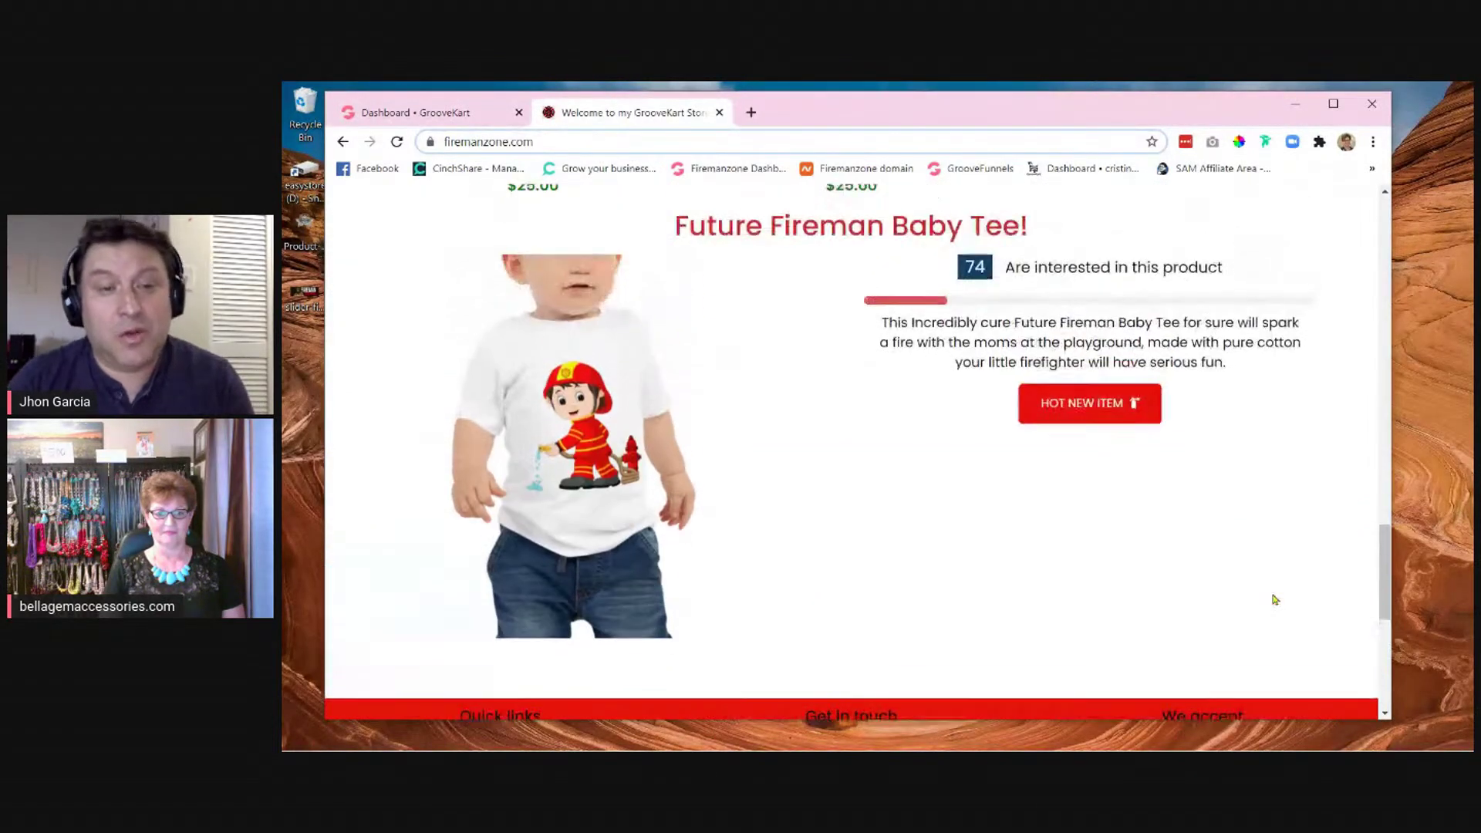
scroll(1274, 599, "up", 7)
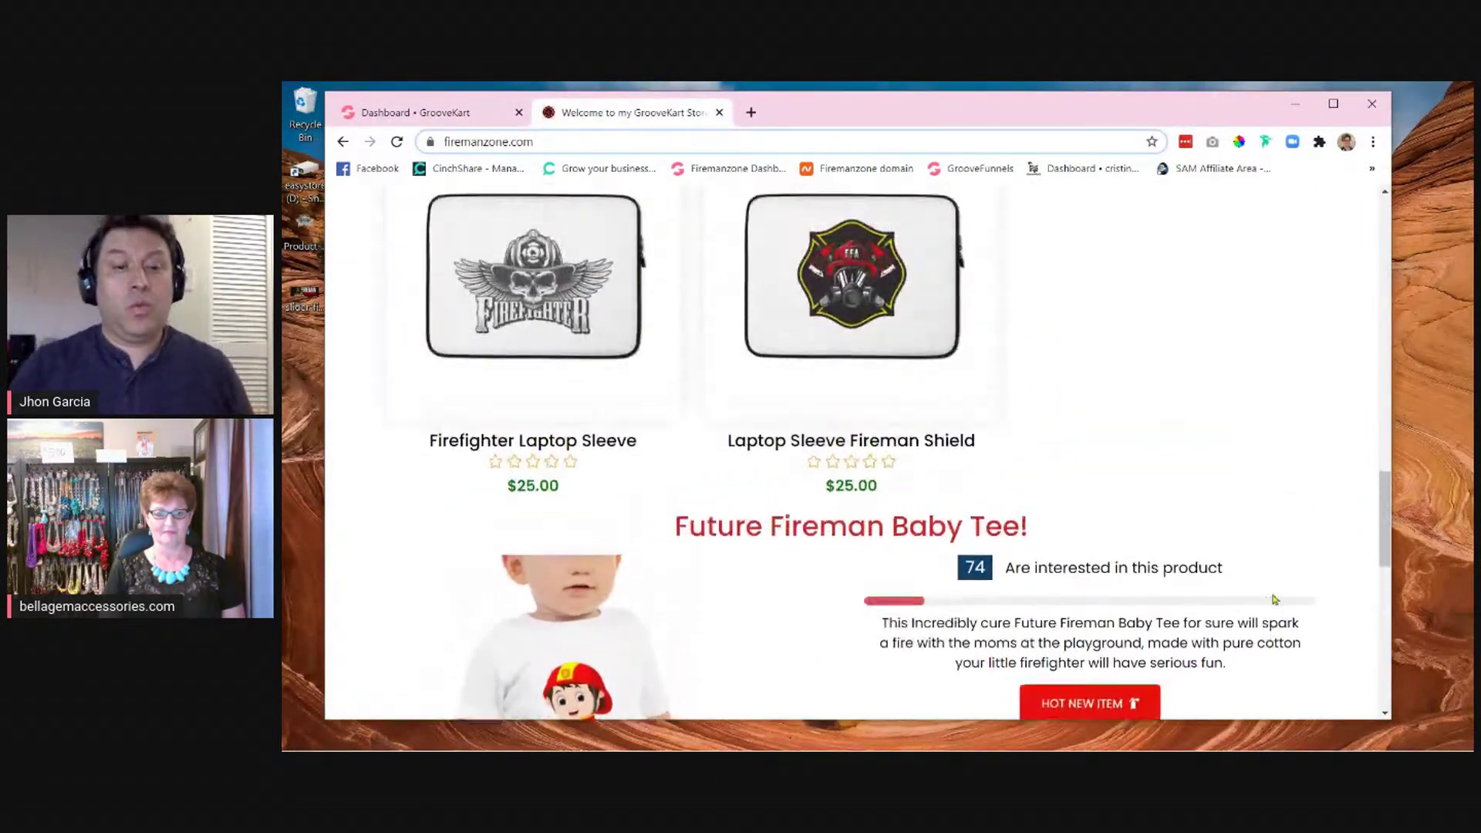
scroll(1274, 599, "up", 5)
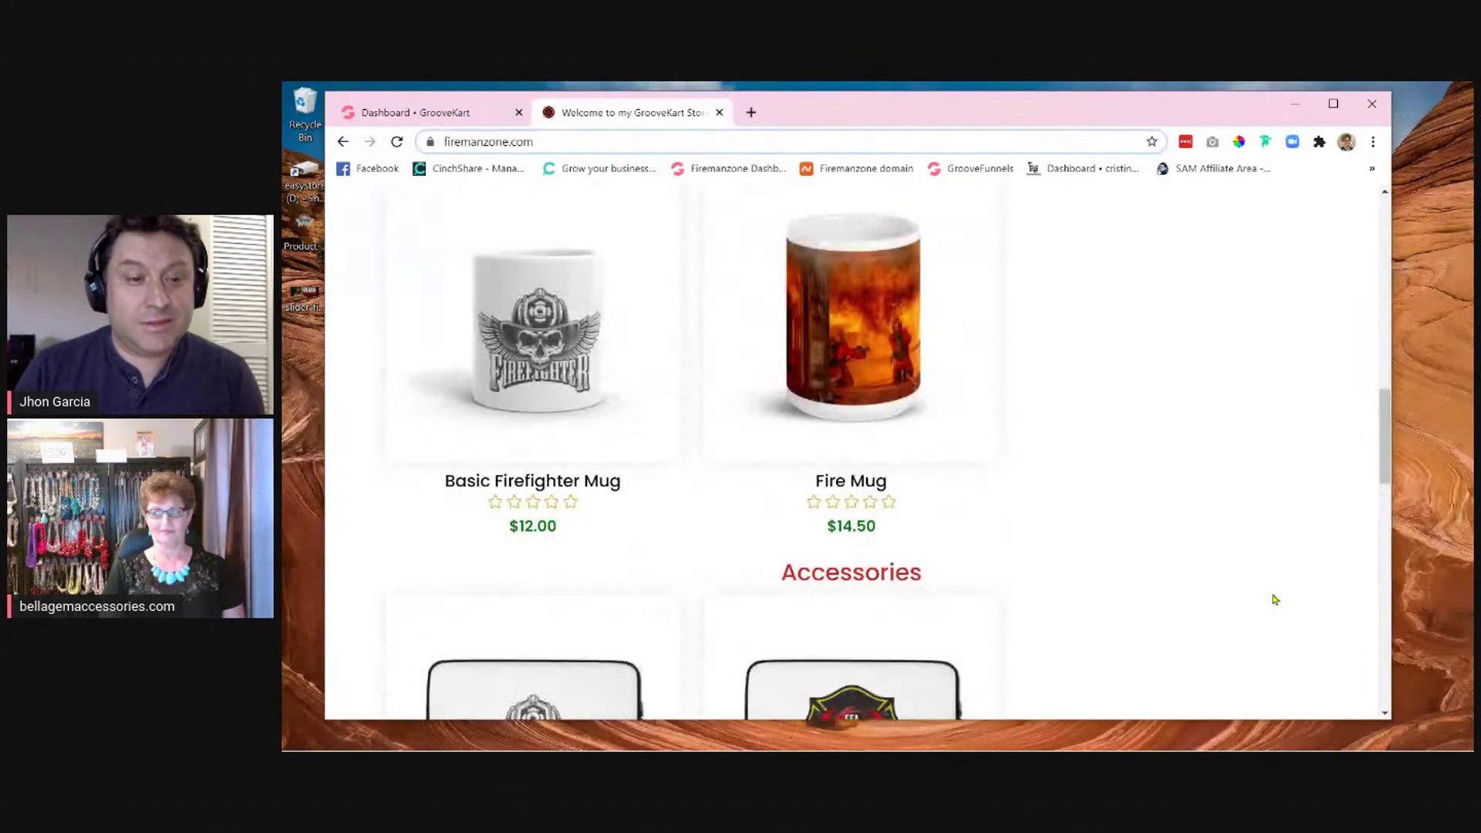
scroll(1275, 599, "up", 4)
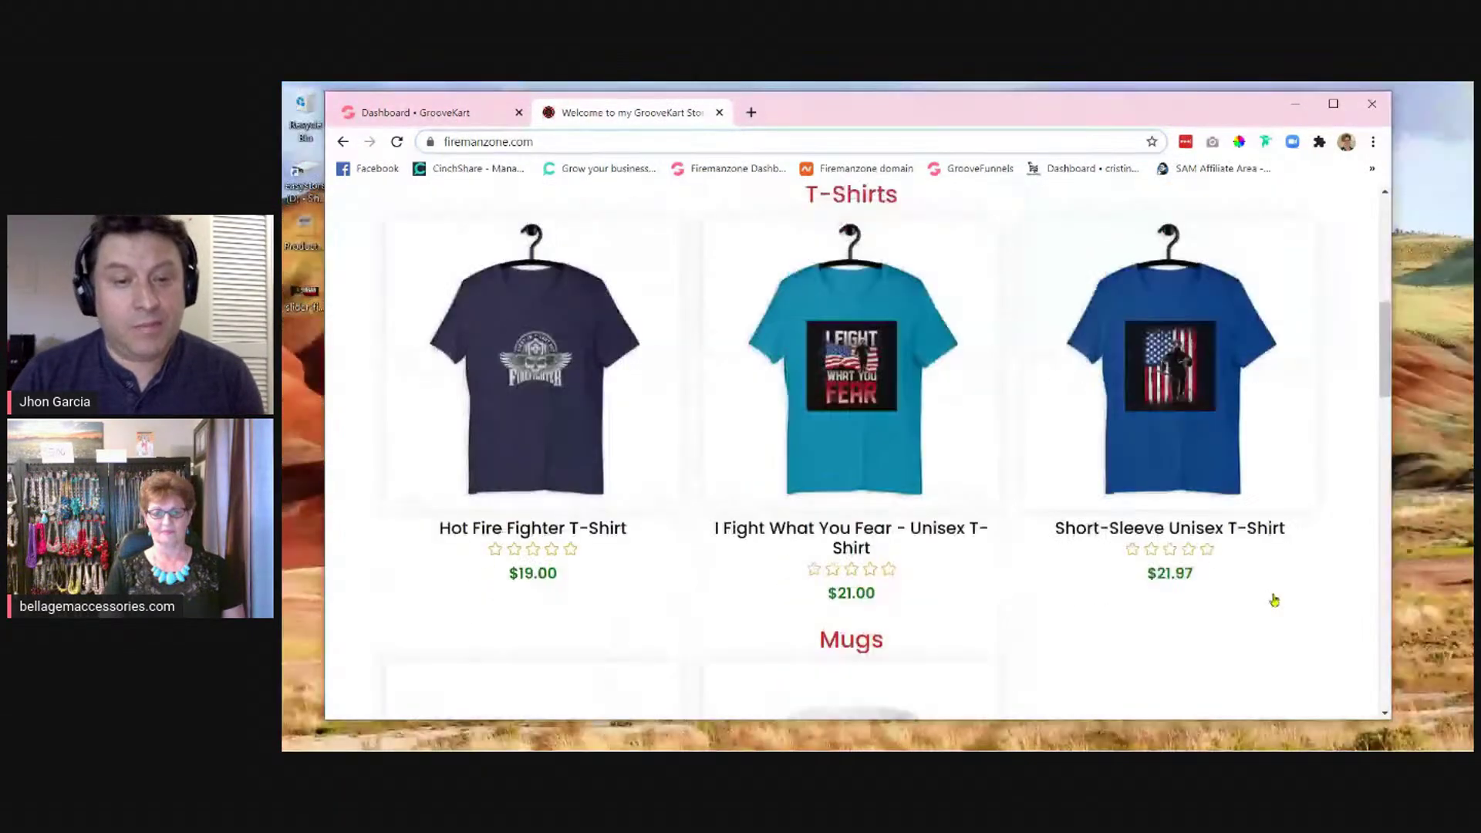
scroll(1273, 600, "up", 4)
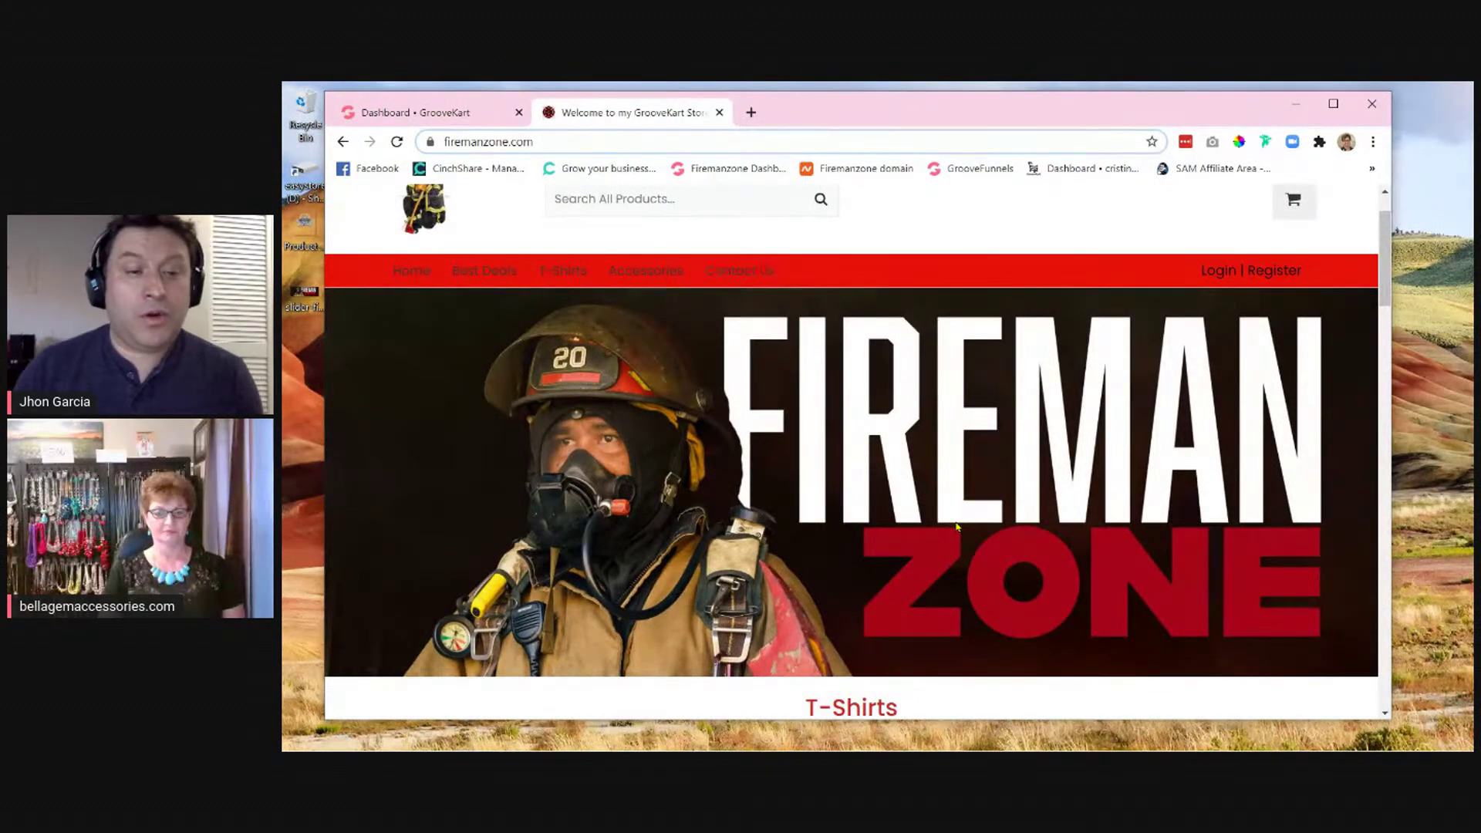
- Examine the Future Fireman Baby Tee feature on the home page, including its interest counter, description and Hot New Item button
scroll(957, 526, "down", 1)
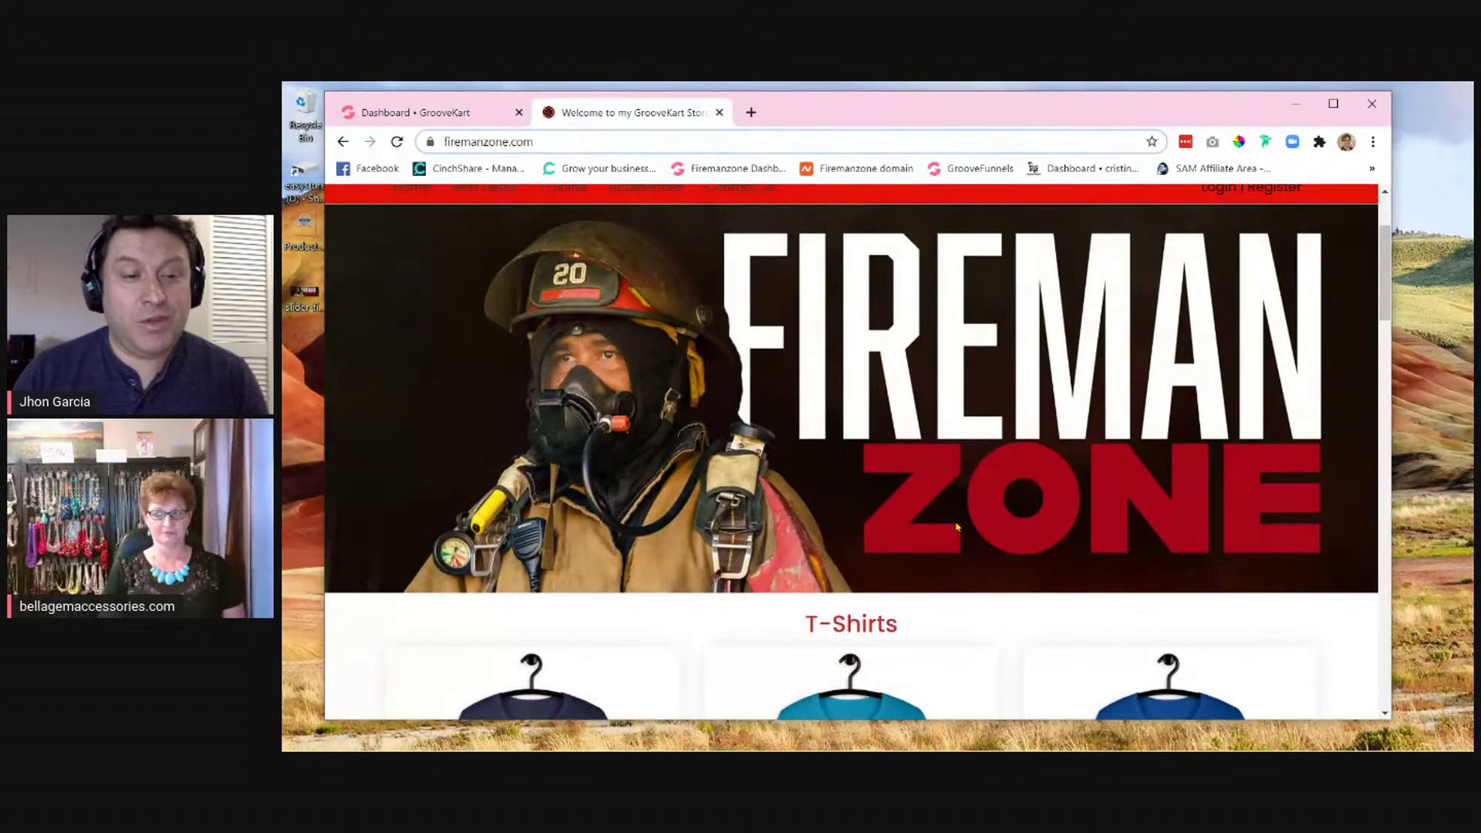
scroll(1004, 527, "down", 1)
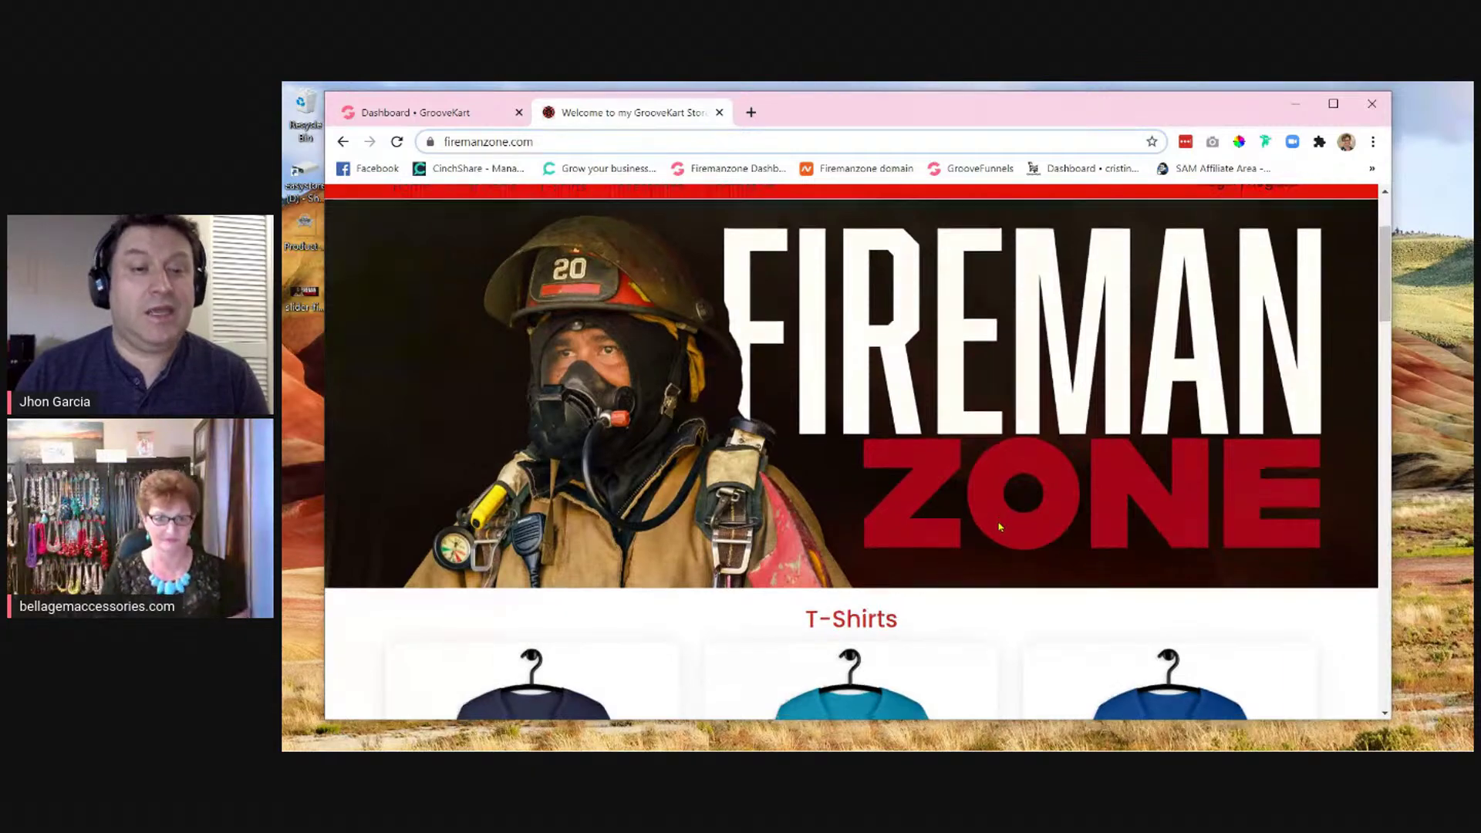
scroll(1001, 526, "down", 5)
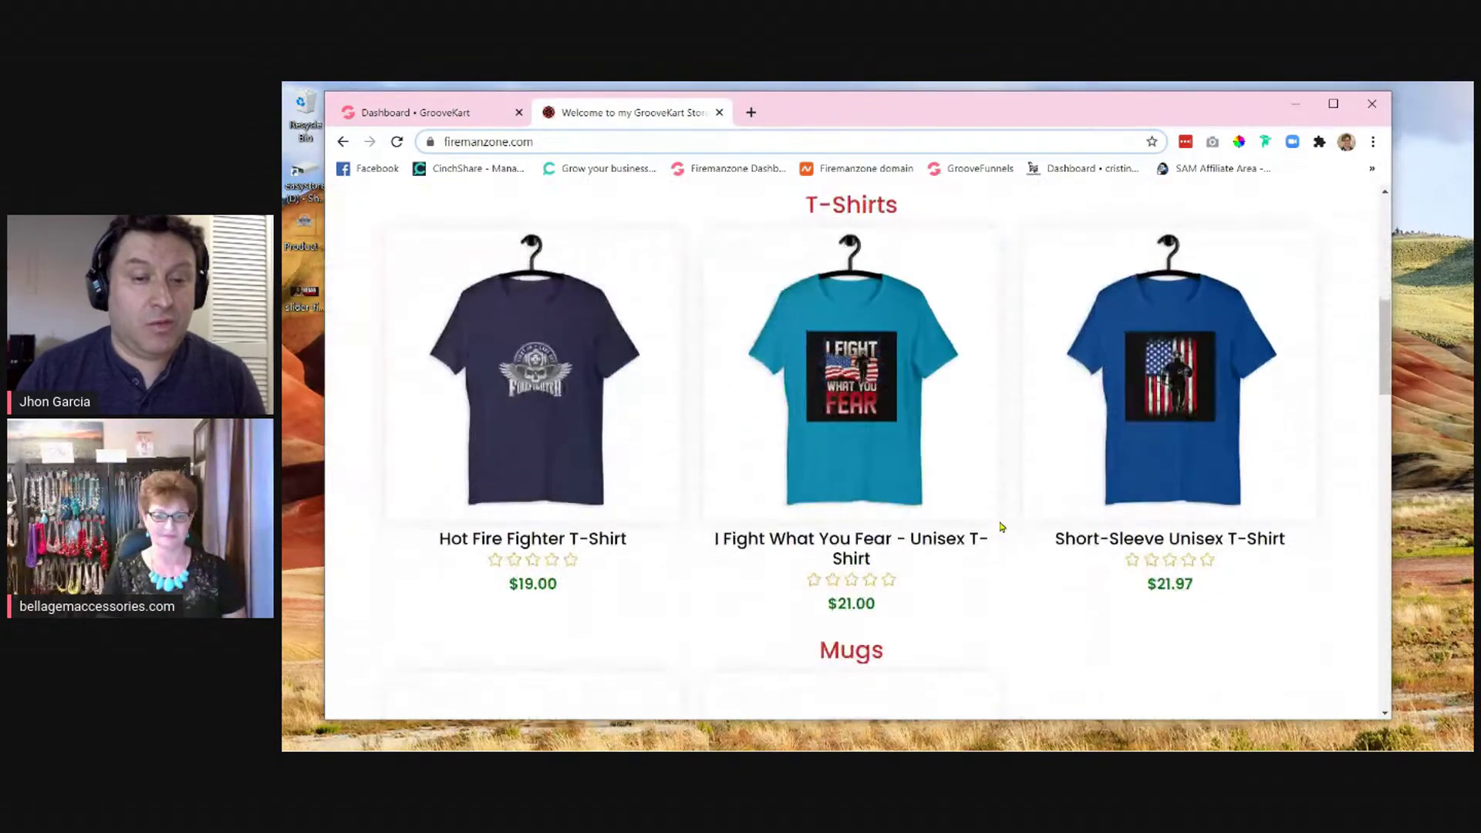
scroll(1126, 532, "down", 14)
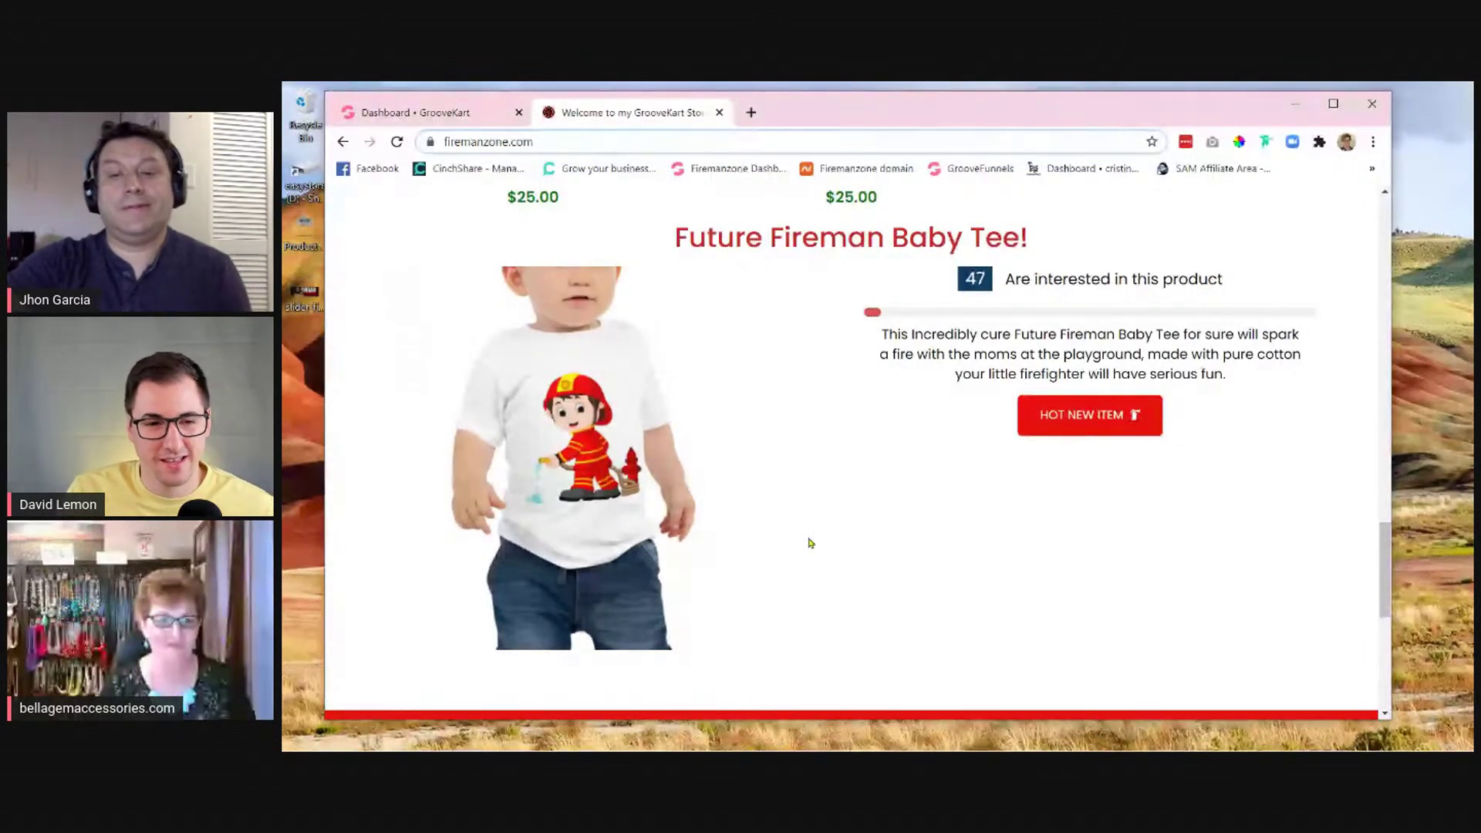
scroll(809, 535, "up", 1)
scroll(840, 516, "down", 2)
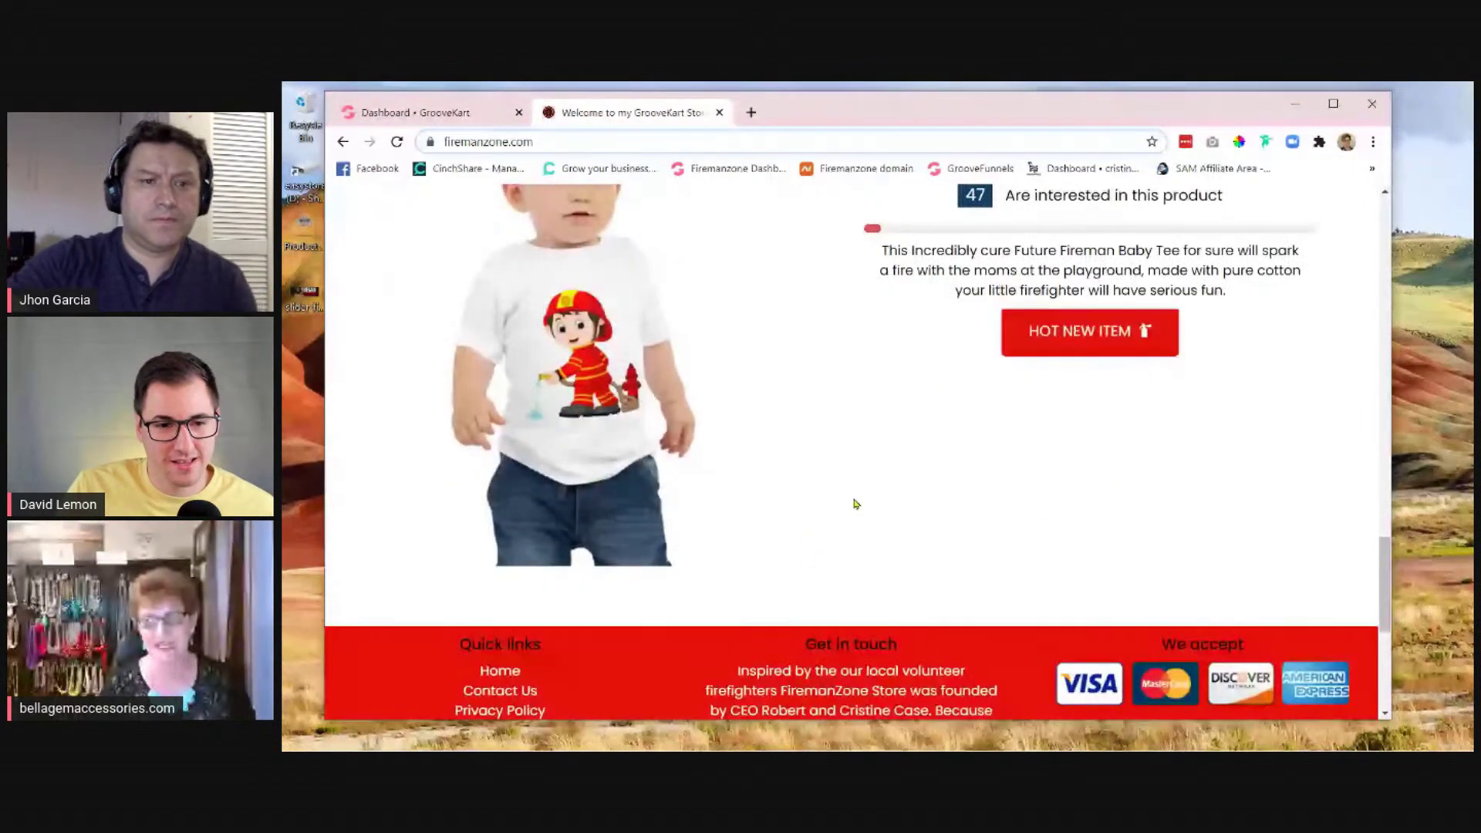
scroll(803, 451, "up", 2)
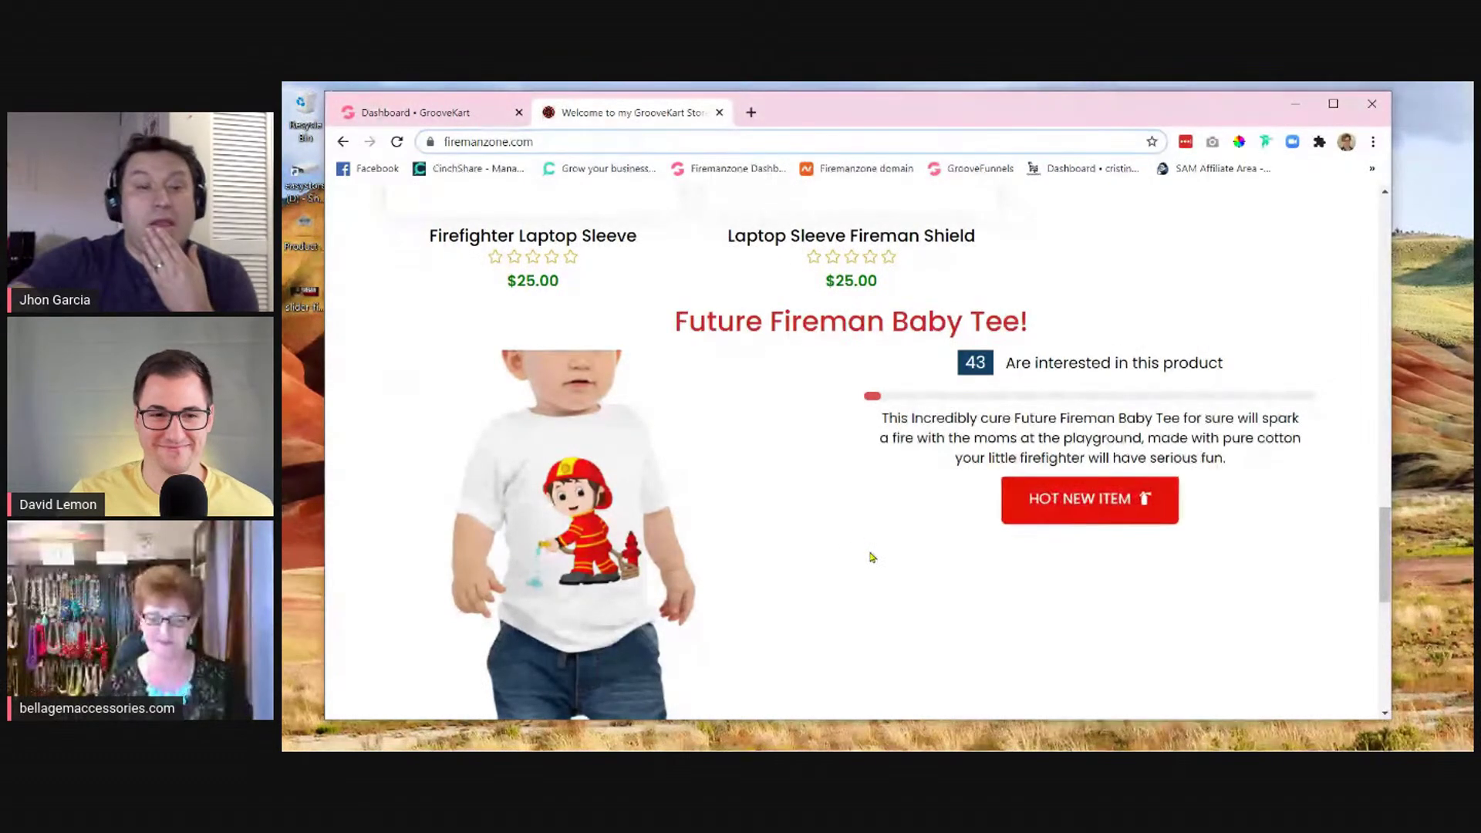
scroll(871, 556, "down", 1)
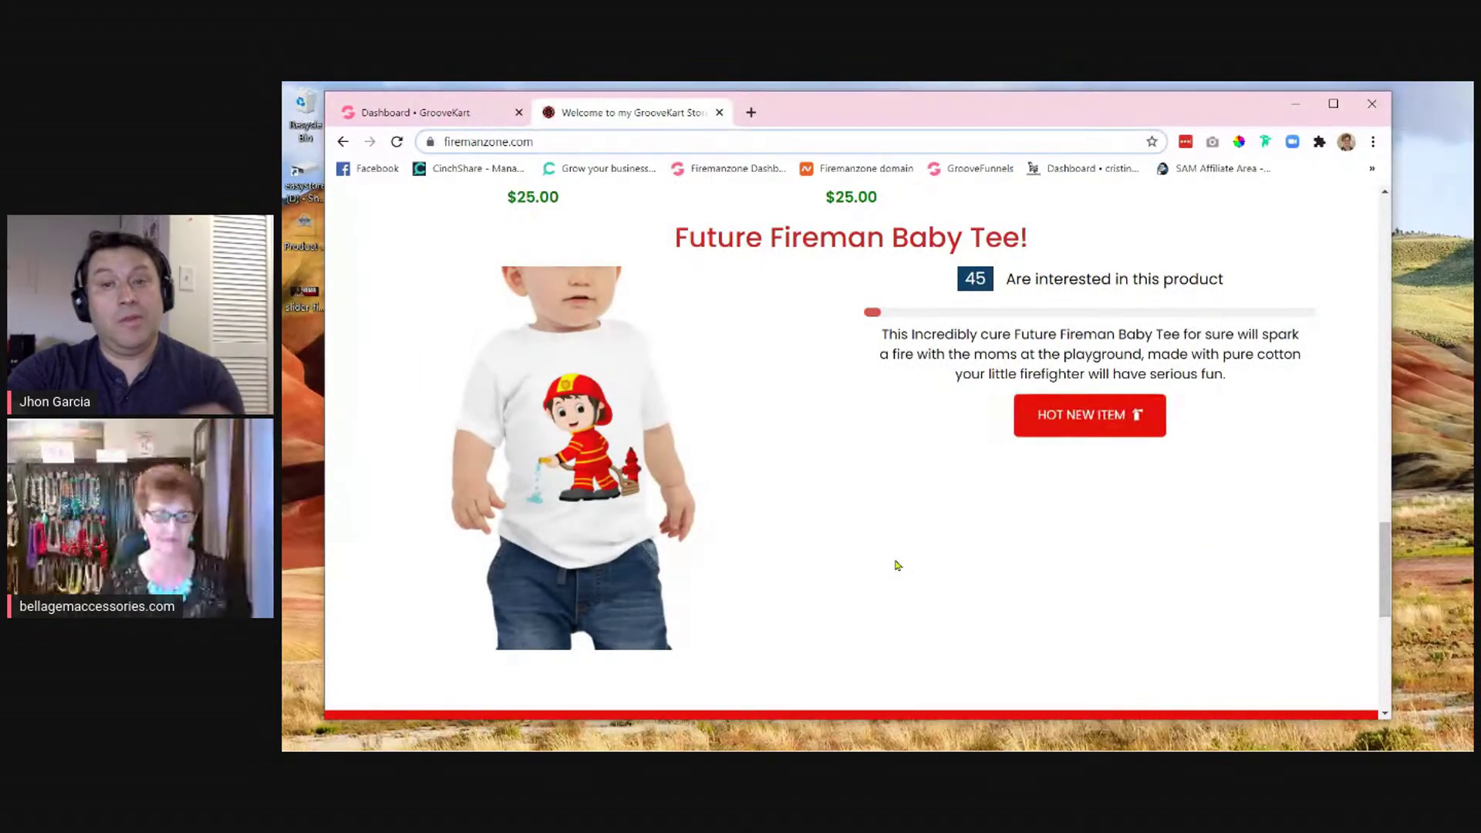
scroll(897, 565, "up", 1)
scroll(889, 584, "down", 1)
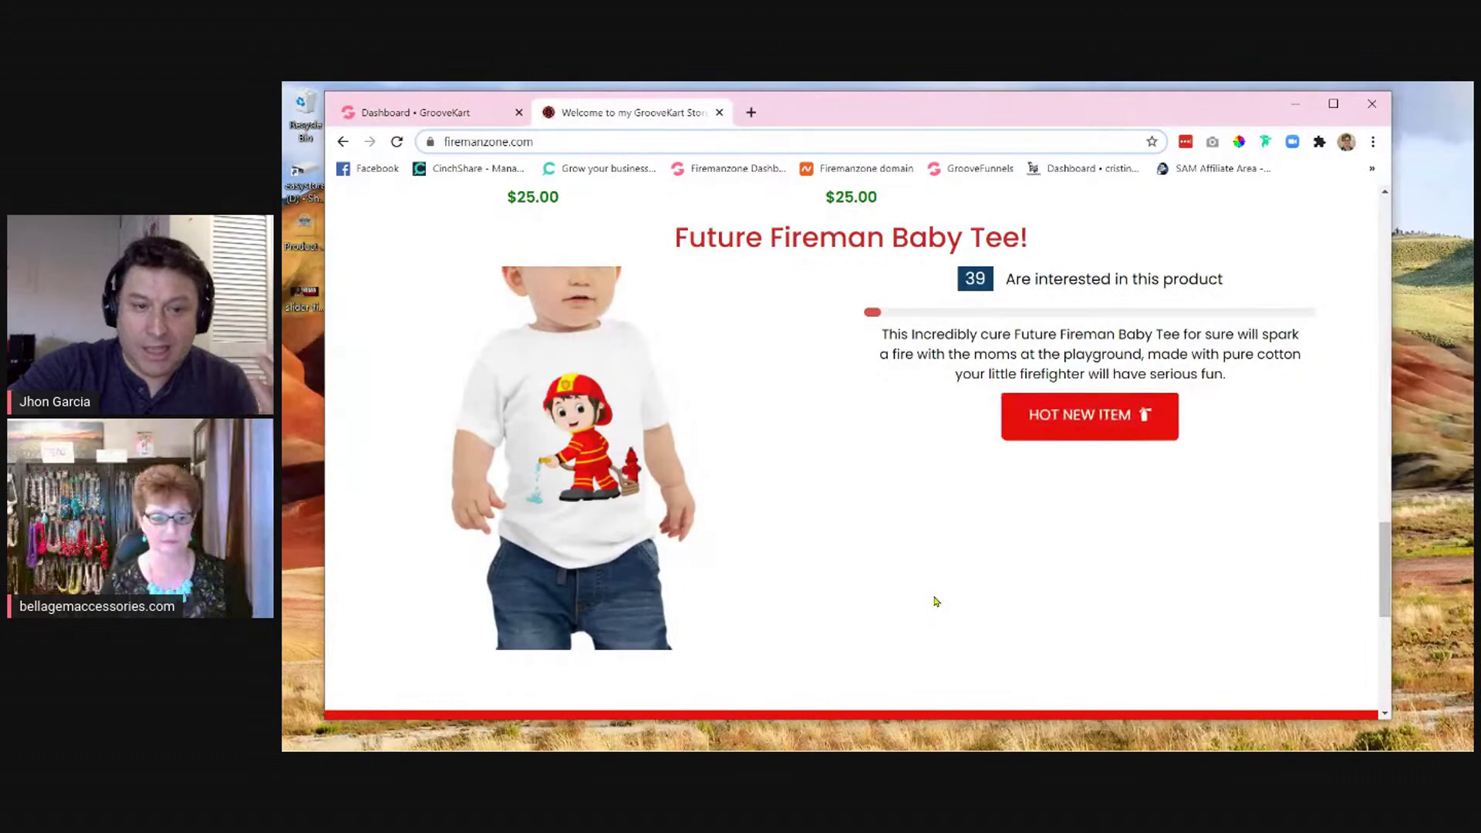
scroll(790, 597, "up", 1)
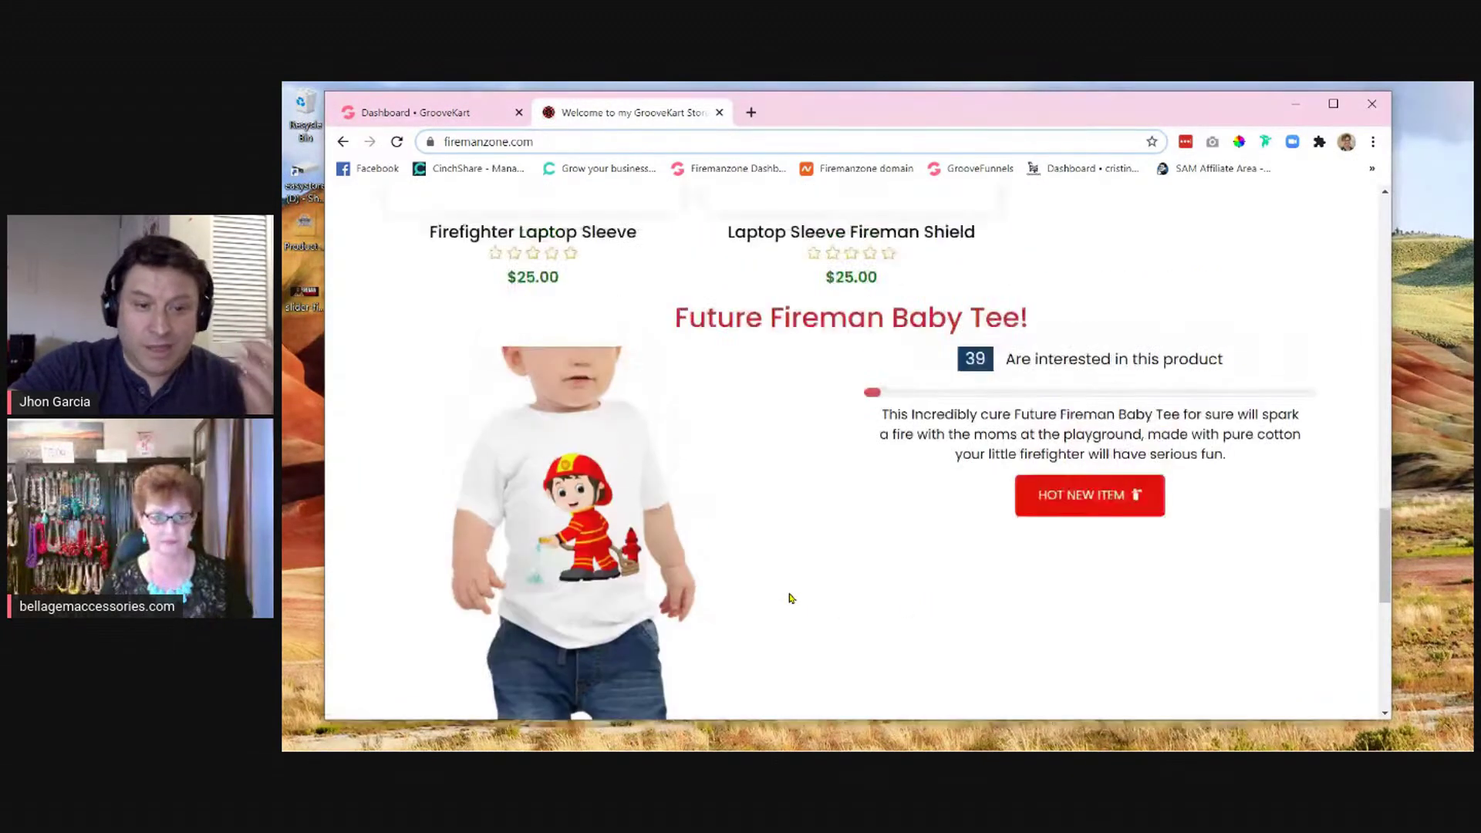
scroll(790, 598, "down", 1)
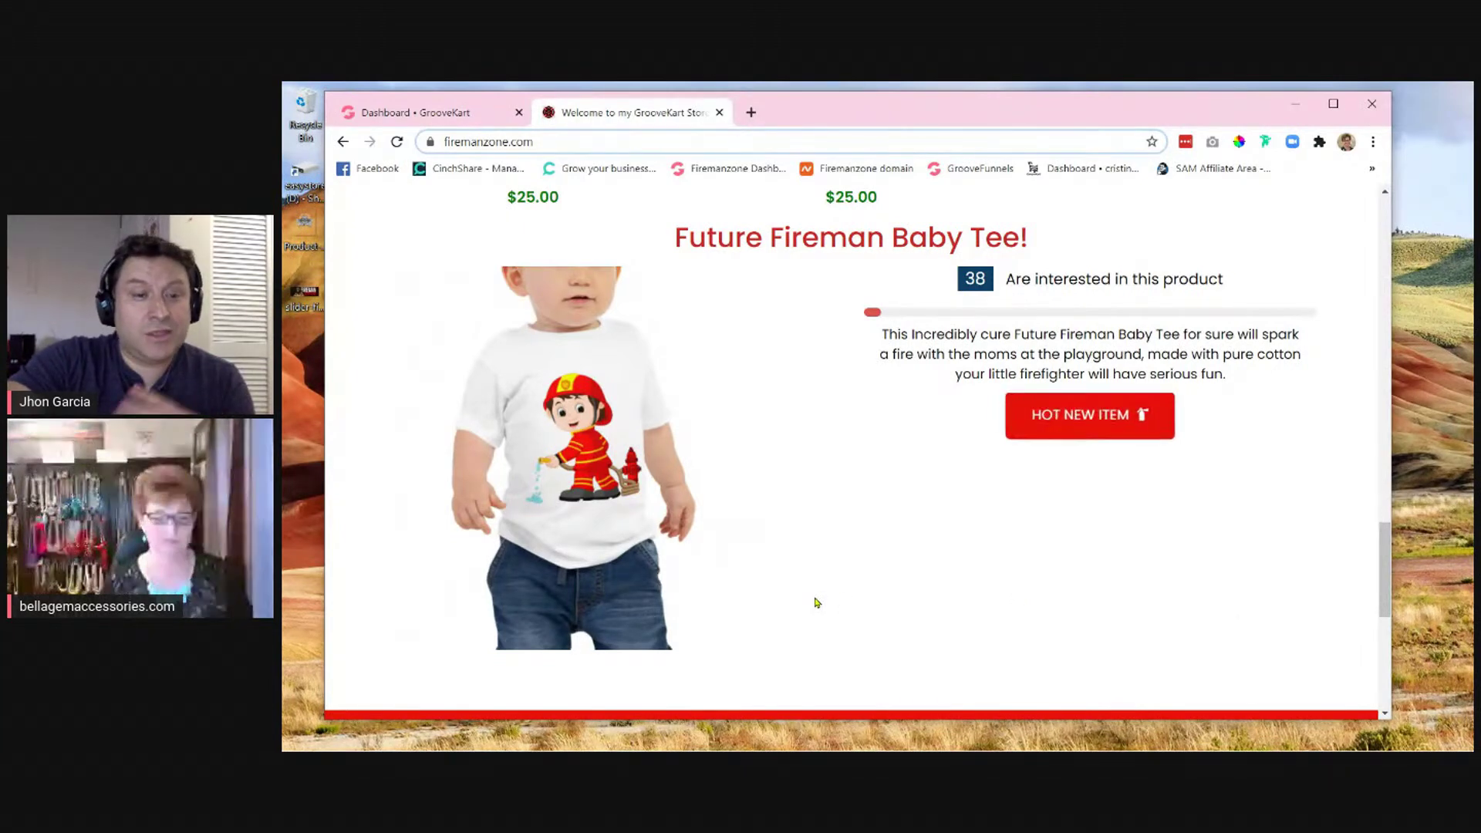
scroll(816, 602, "down", 1)
scroll(816, 602, "up", 1)
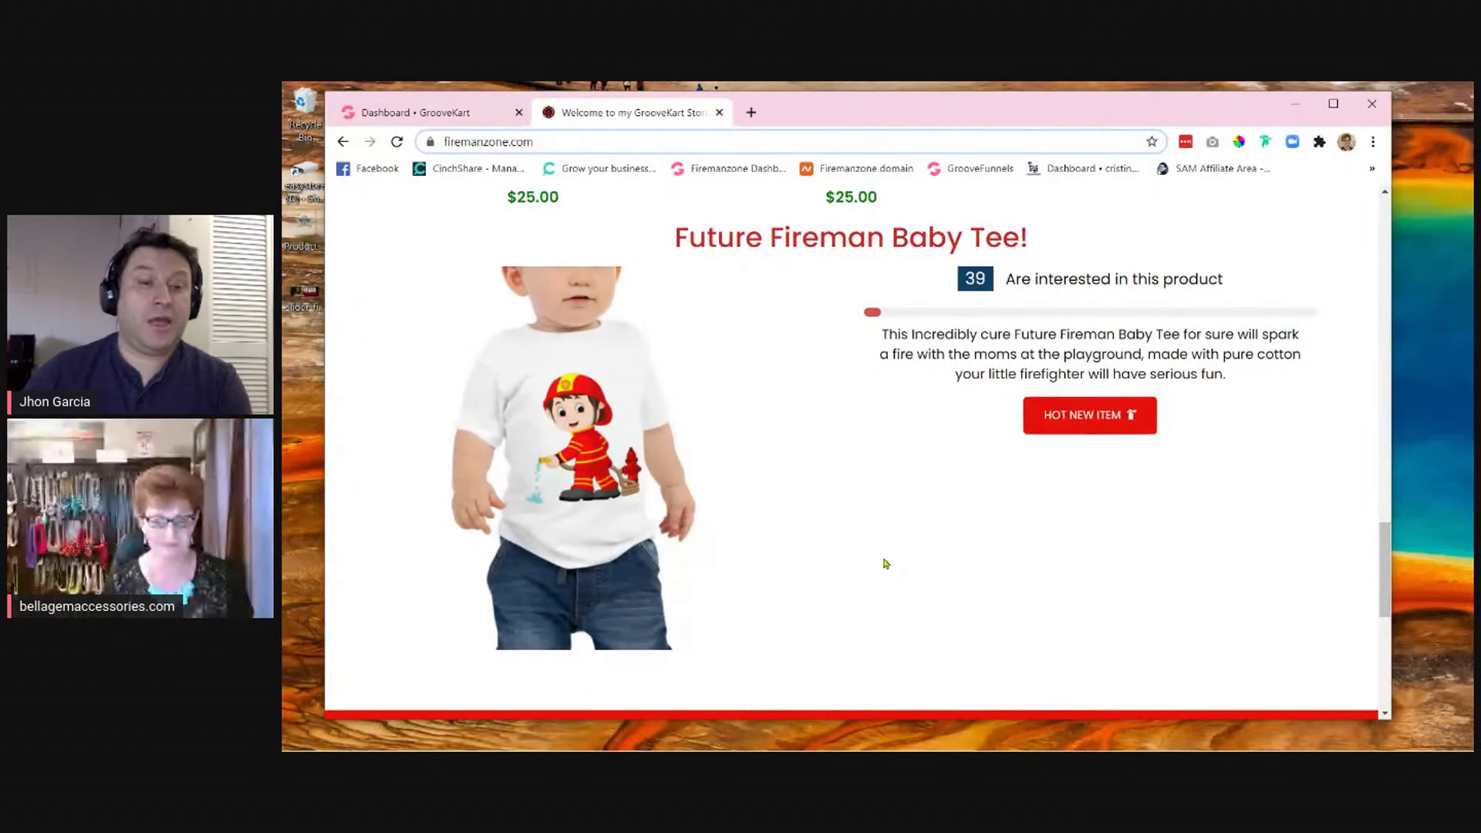
- Compare how the T-Shirts, Mugs and Accessories sections present their products on the home page
scroll(848, 593, "up", 3)
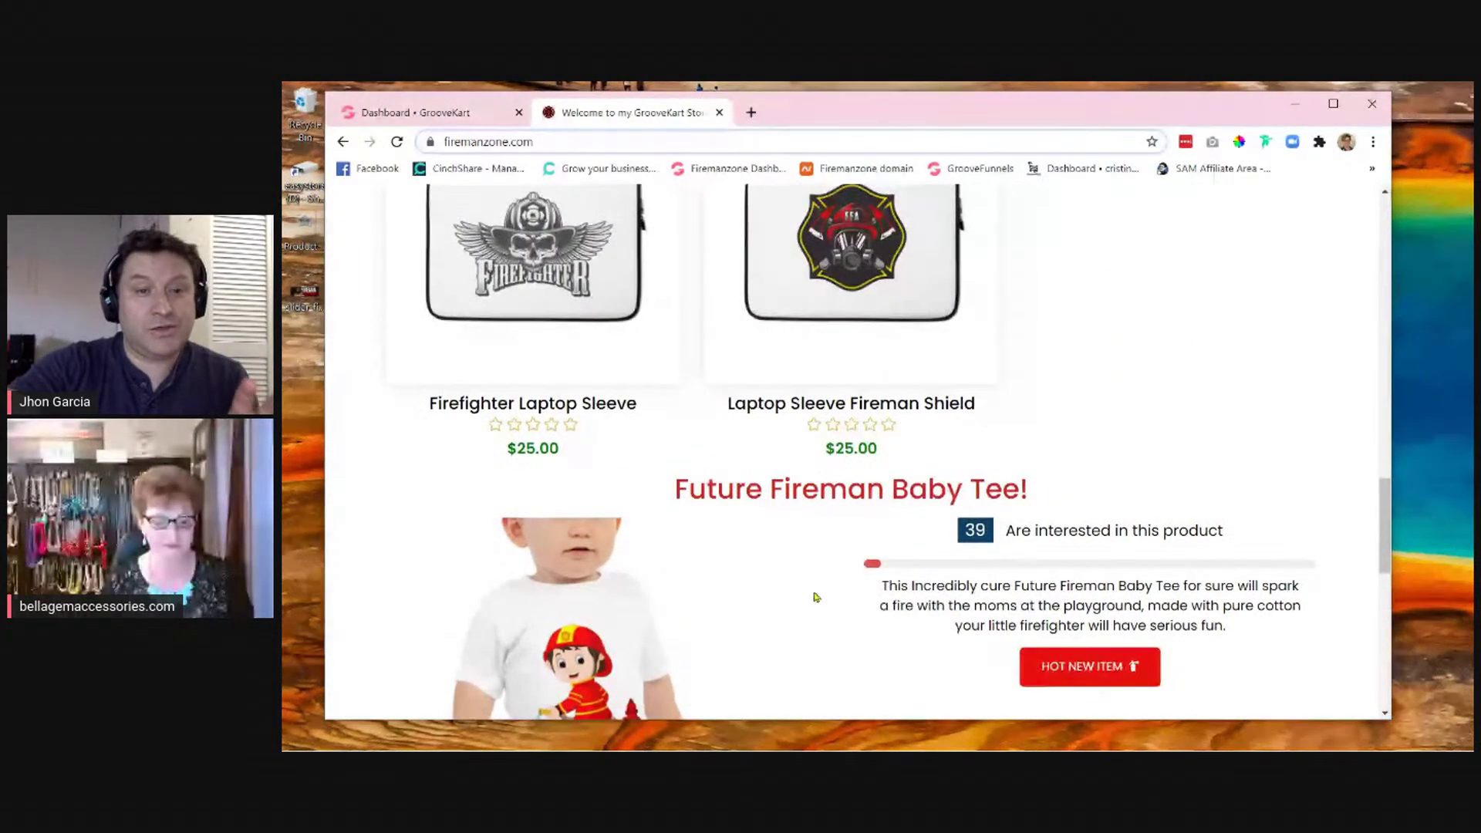
scroll(813, 595, "down", 1)
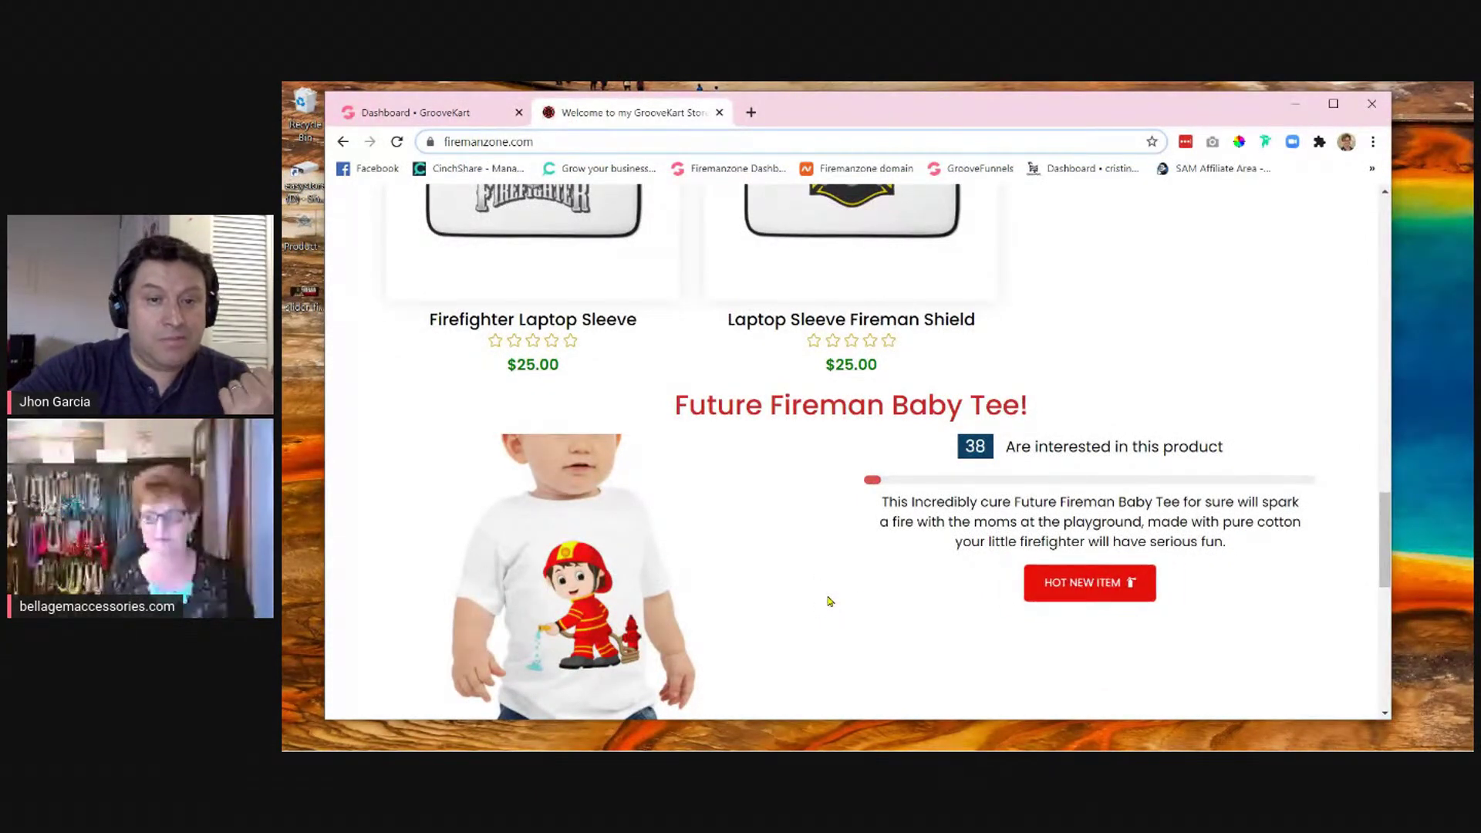
scroll(829, 598, "up", 5)
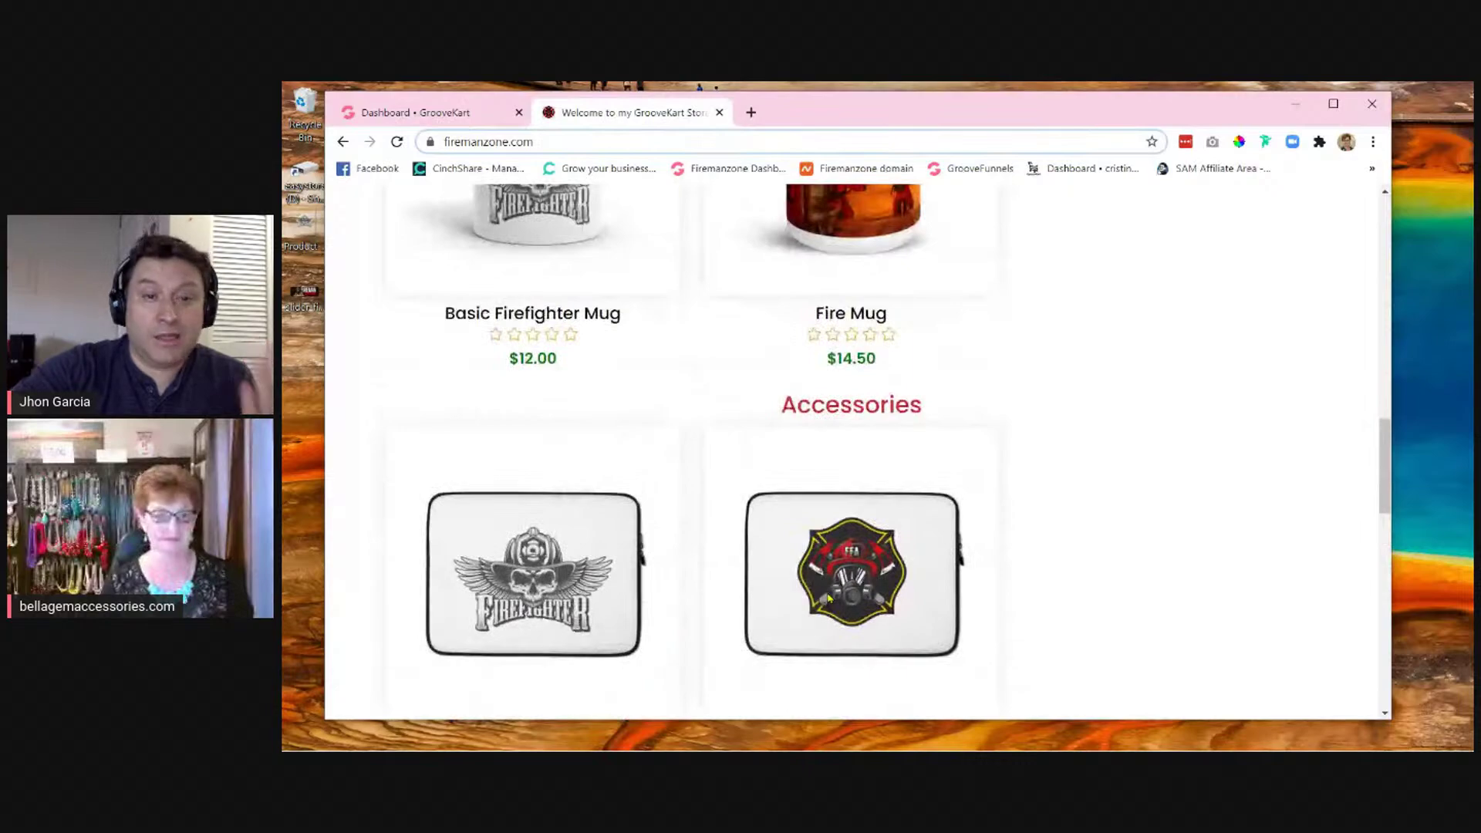
scroll(1196, 578, "up", 6)
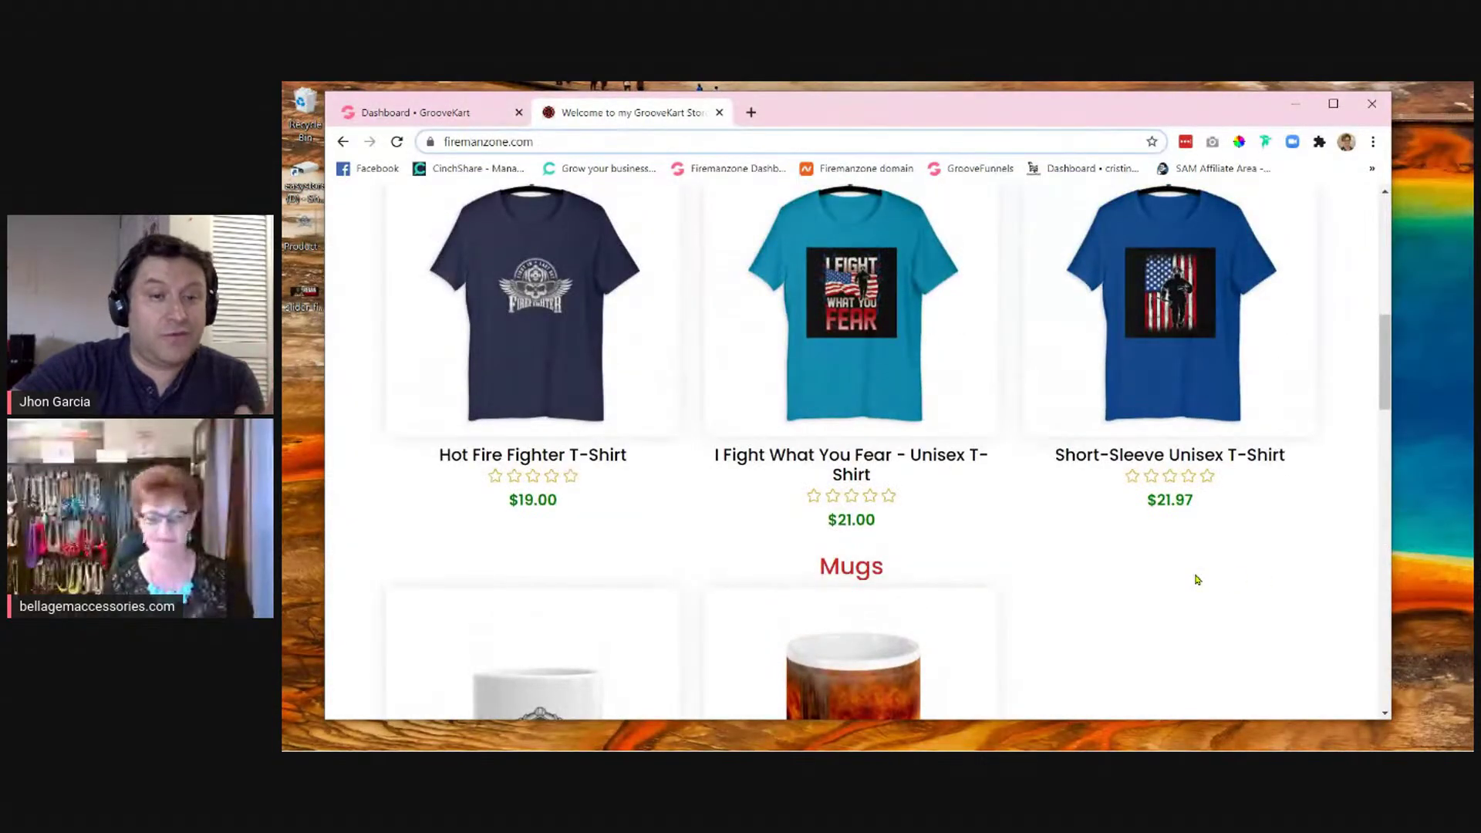
scroll(1196, 578, "down", 3)
scroll(1196, 578, "up", 1)
scroll(1196, 578, "down", 3)
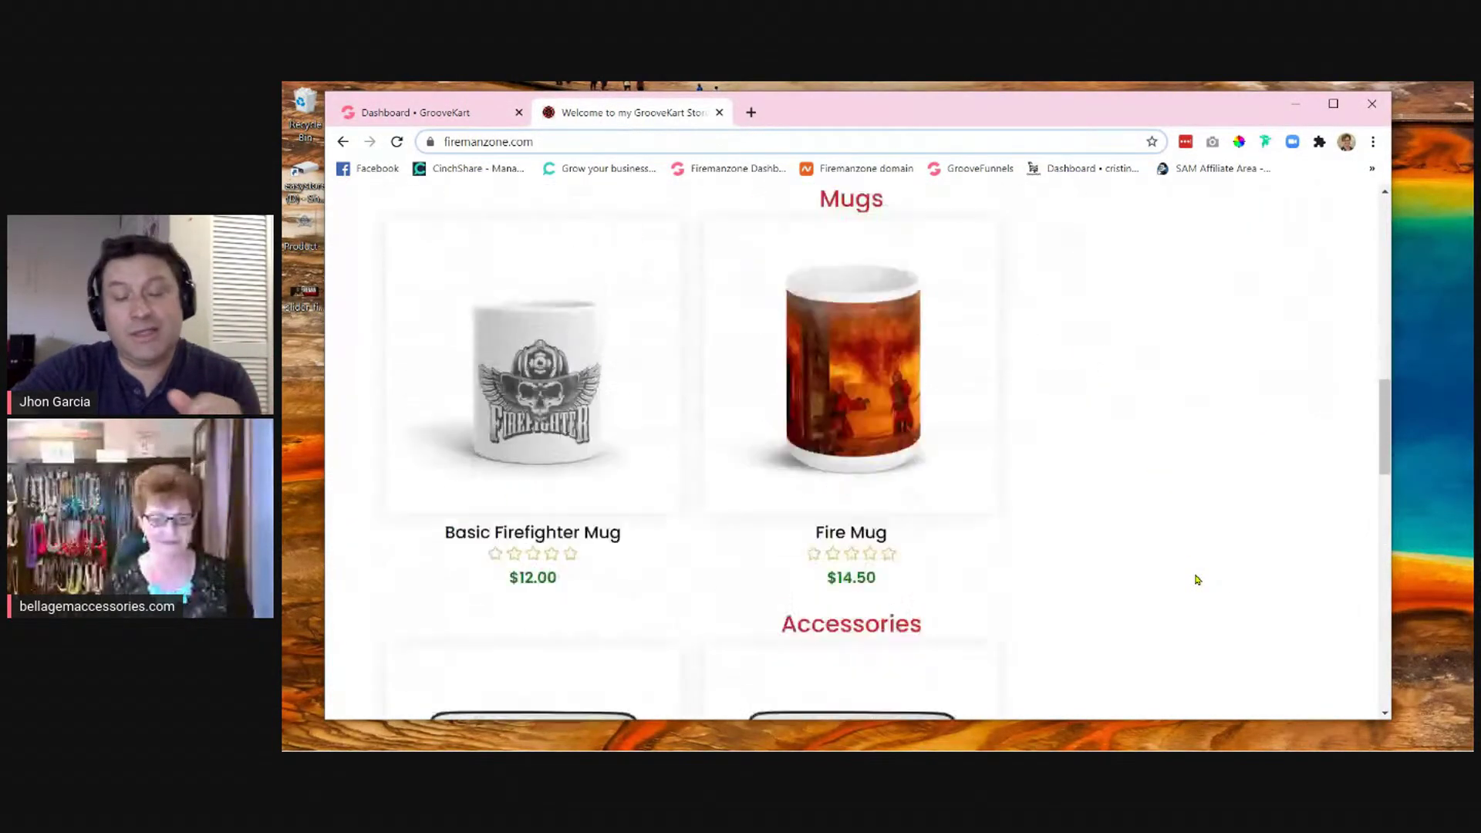
scroll(1196, 578, "down", 6)
scroll(1196, 579, "up", 1)
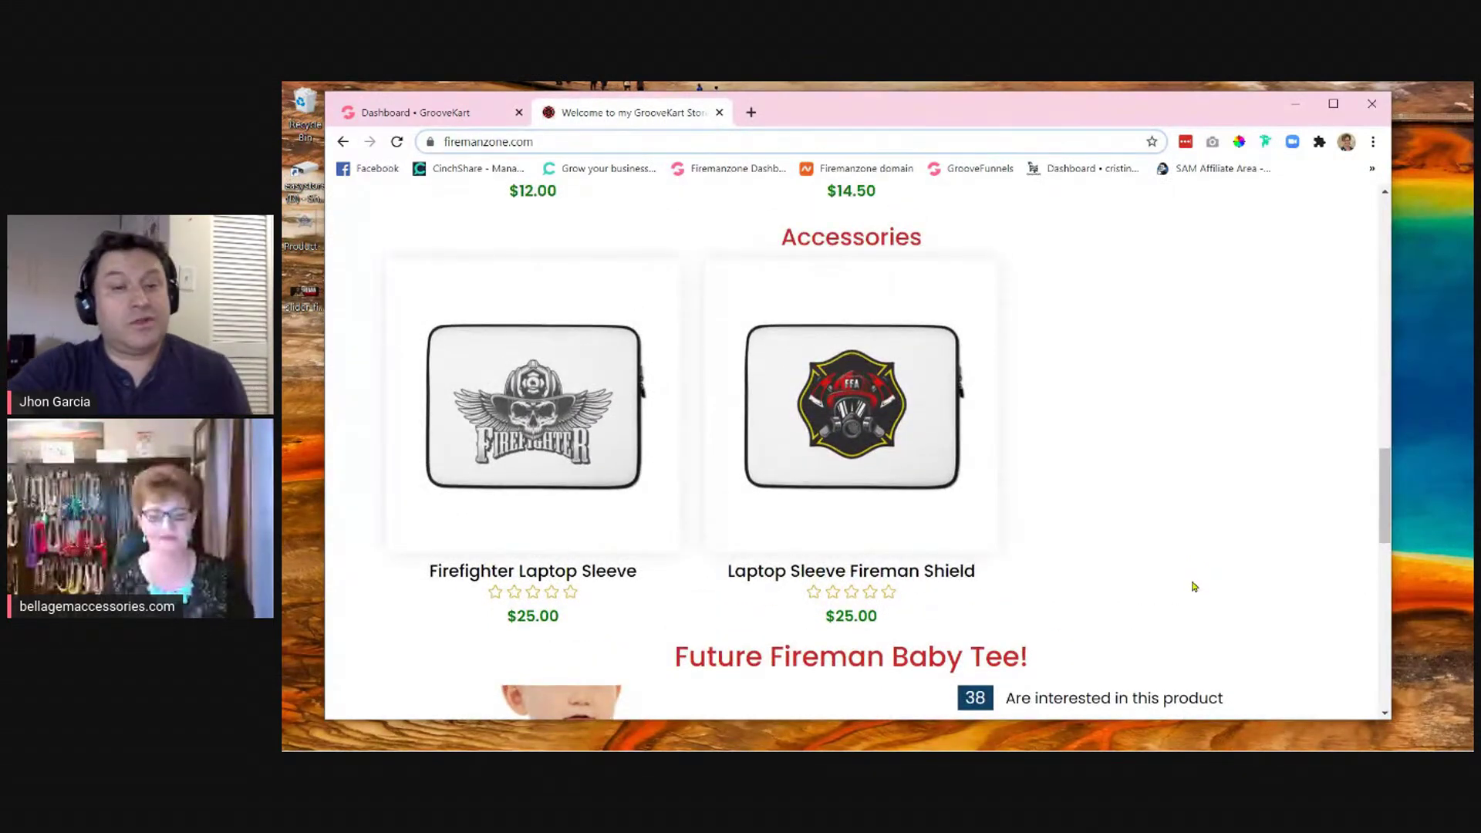
- Check the Mugs and T-Shirts product rows again, finishing at the store's header and main banner
scroll(1194, 586, "up", 5)
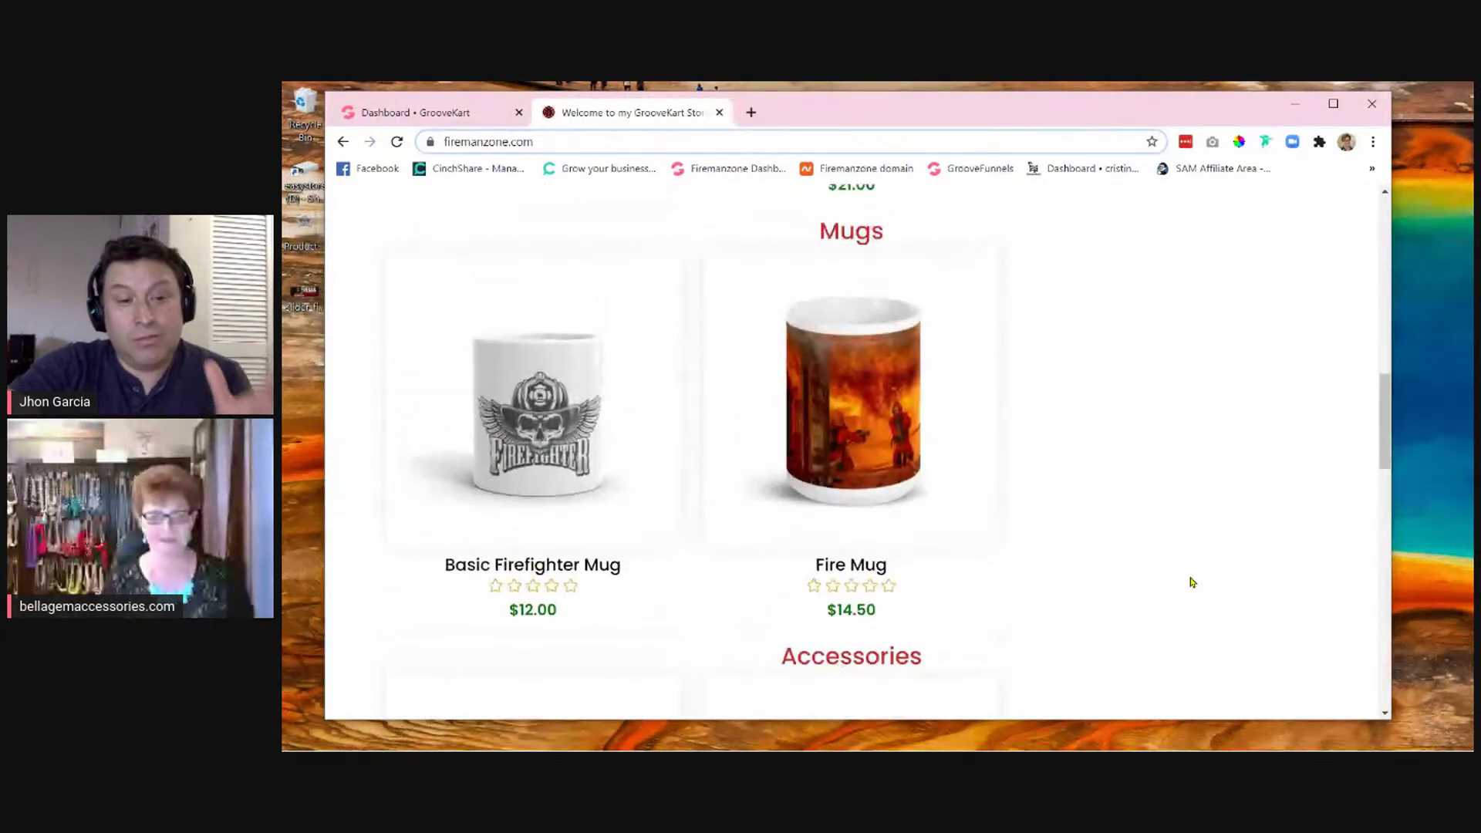
scroll(1191, 582, "up", 1)
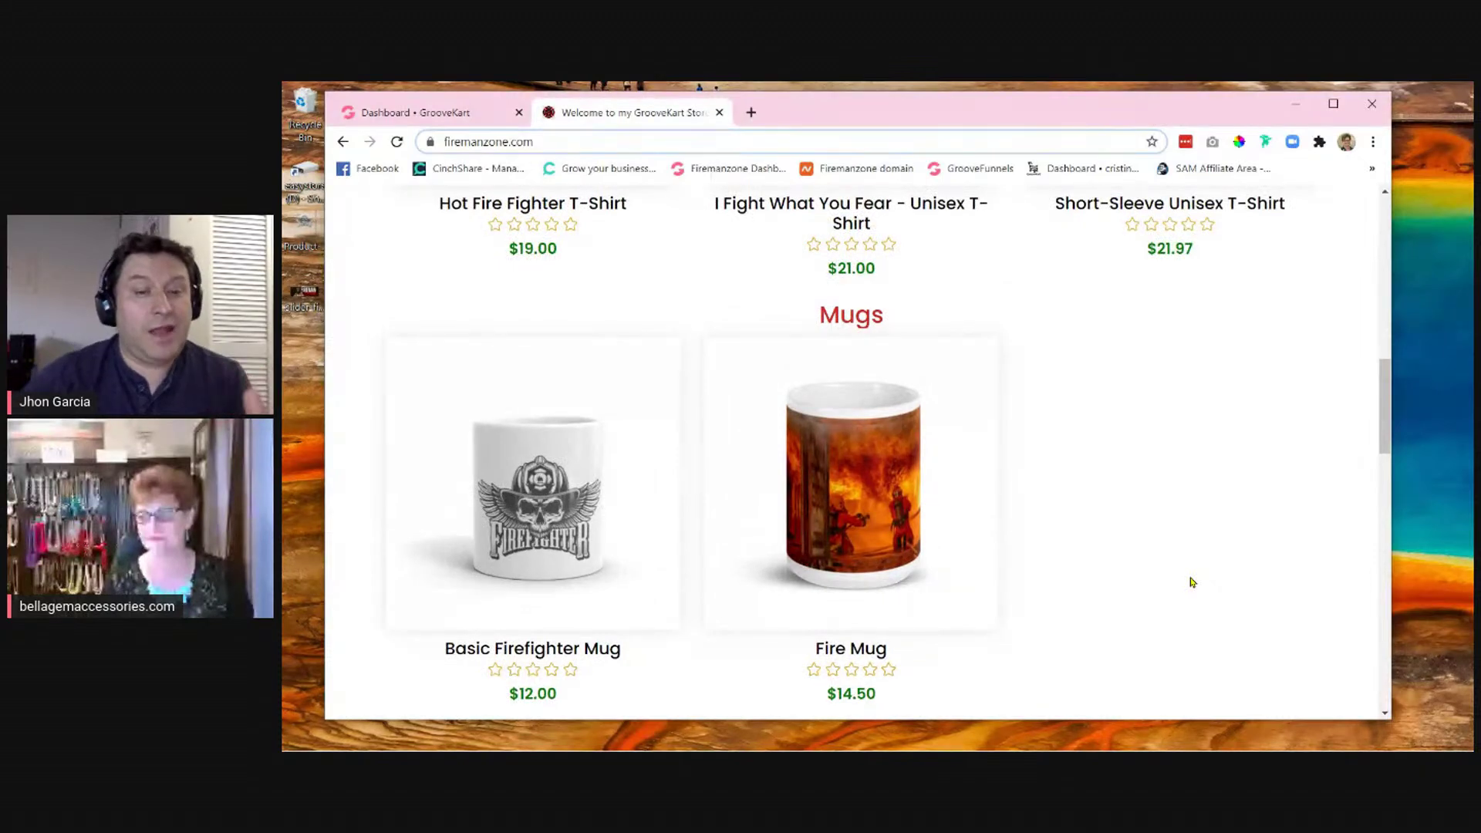
scroll(1191, 582, "up", 3)
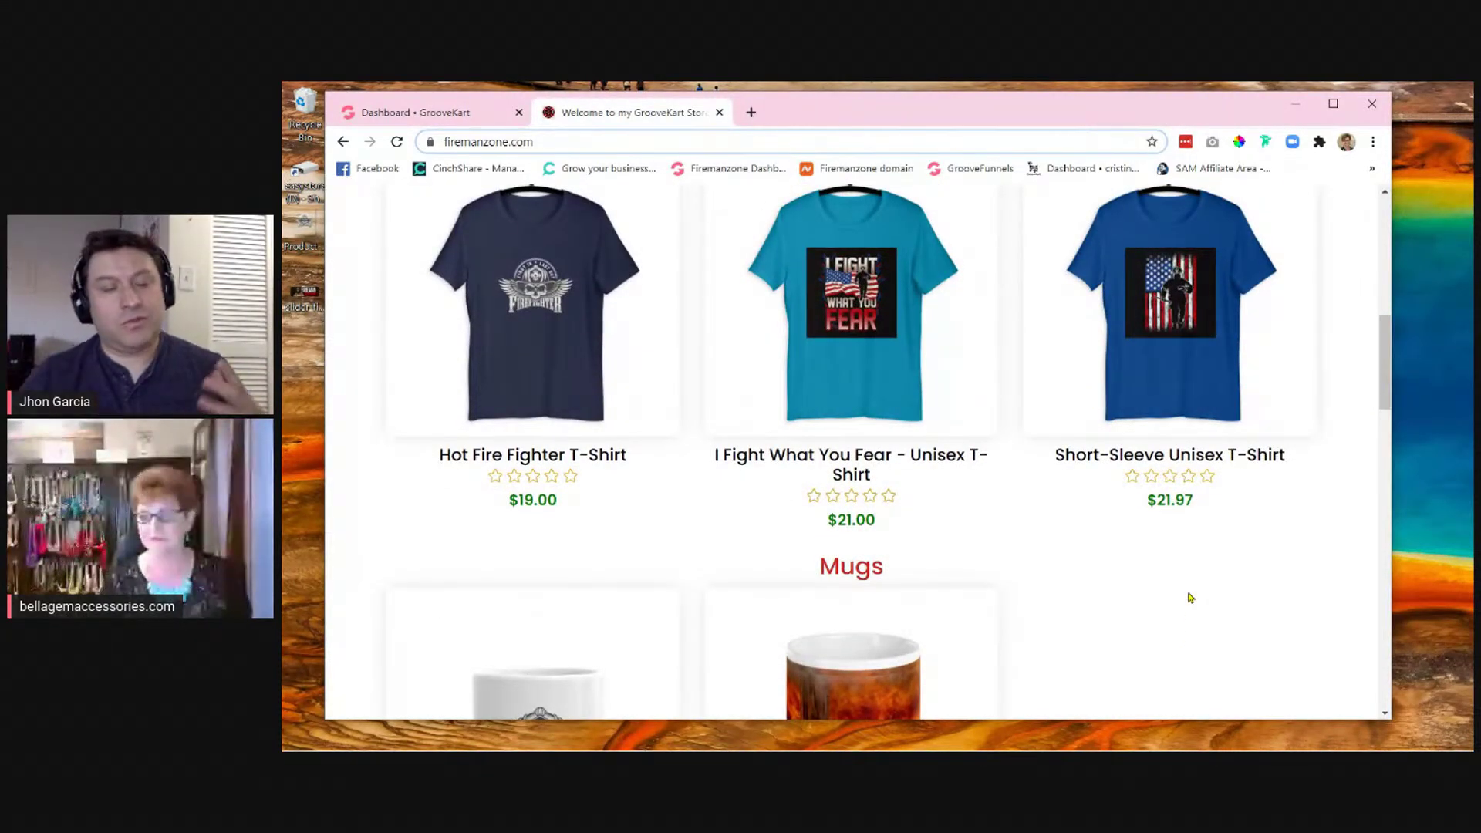
scroll(1249, 598, "up", 1)
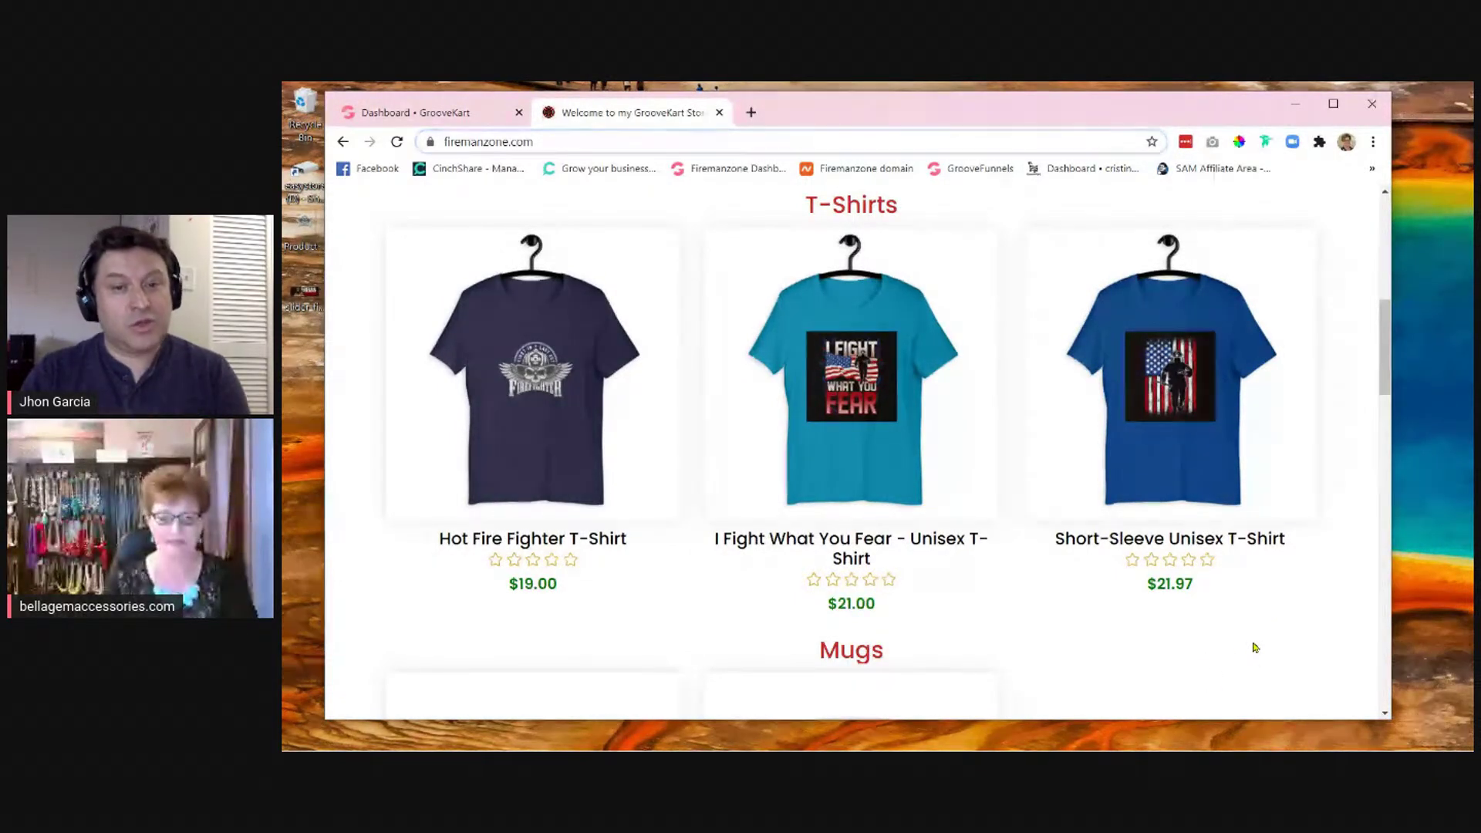
scroll(1254, 647, "up", 1)
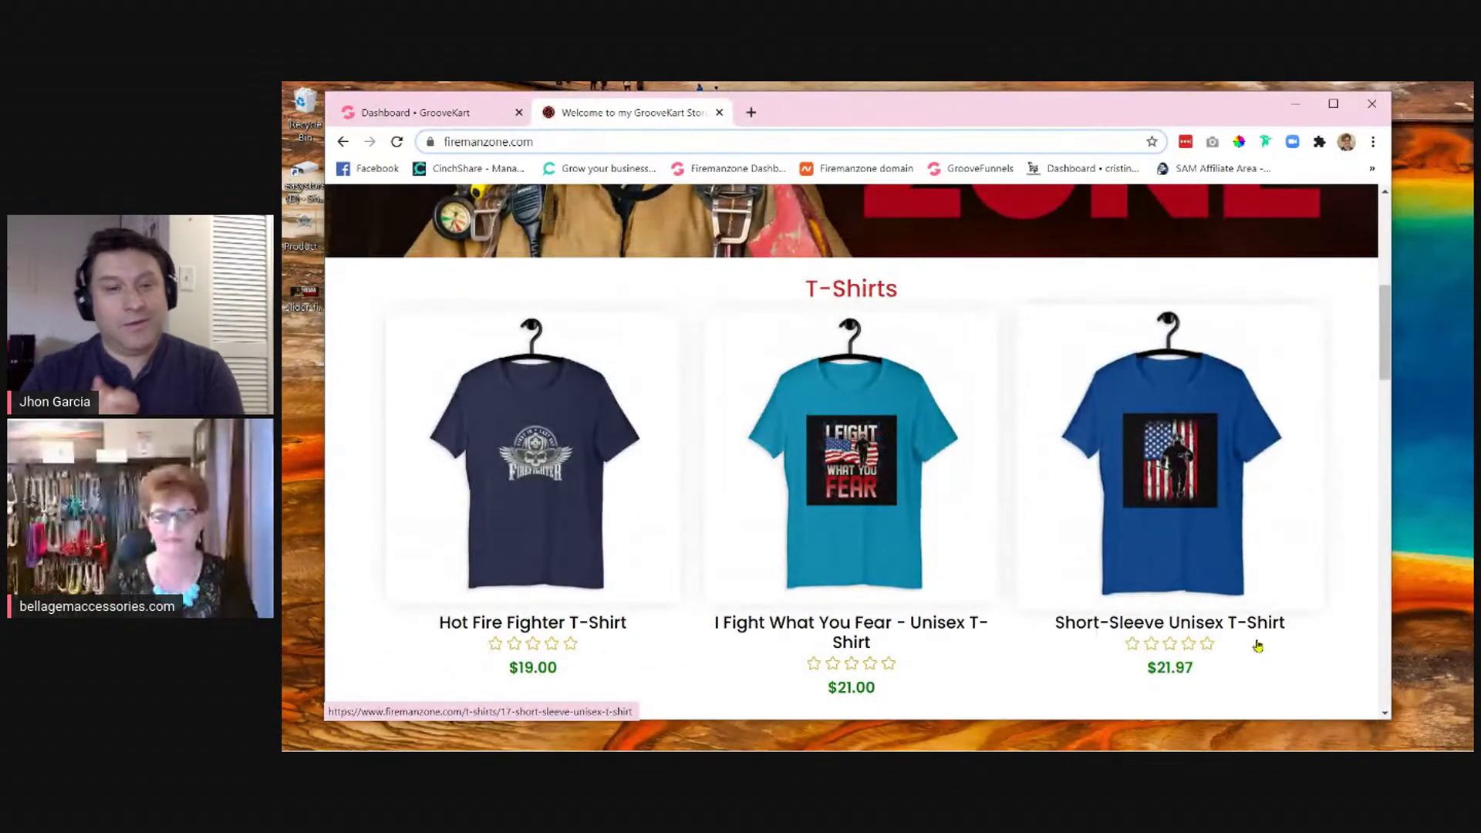
scroll(1303, 638, "up", 2)
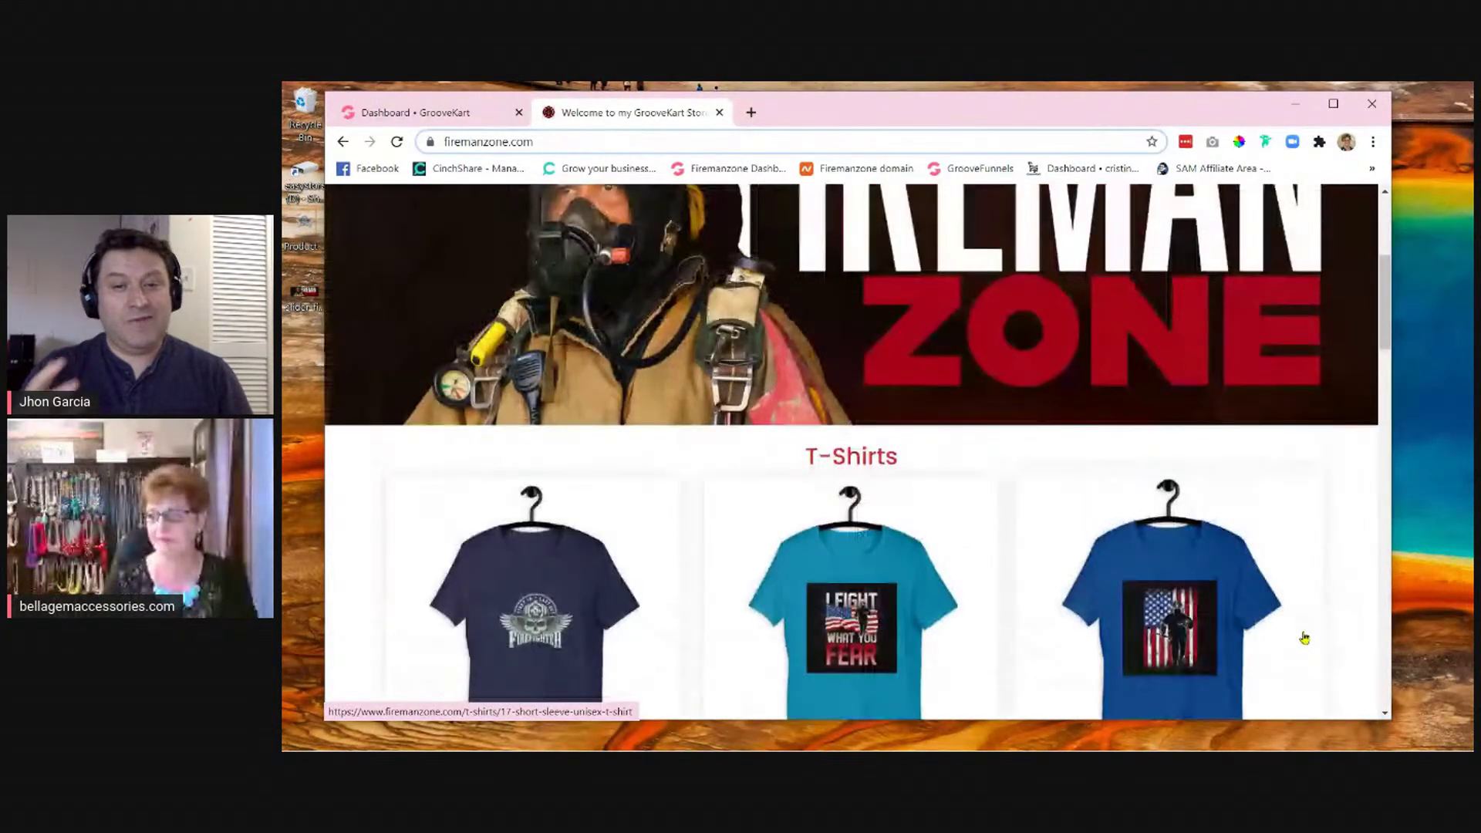
scroll(1303, 638, "up", 3)
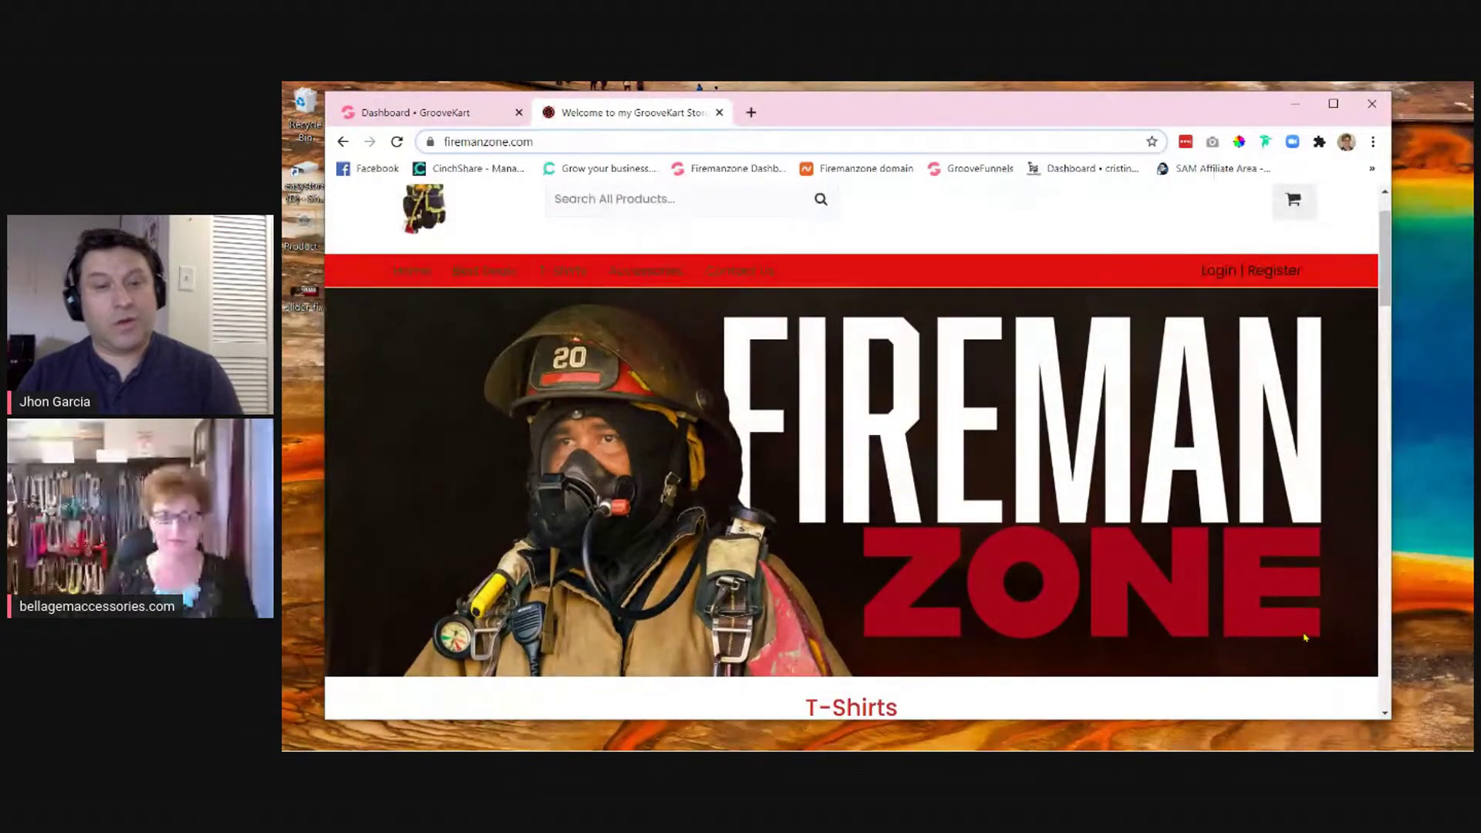
scroll(1303, 638, "up", 1)
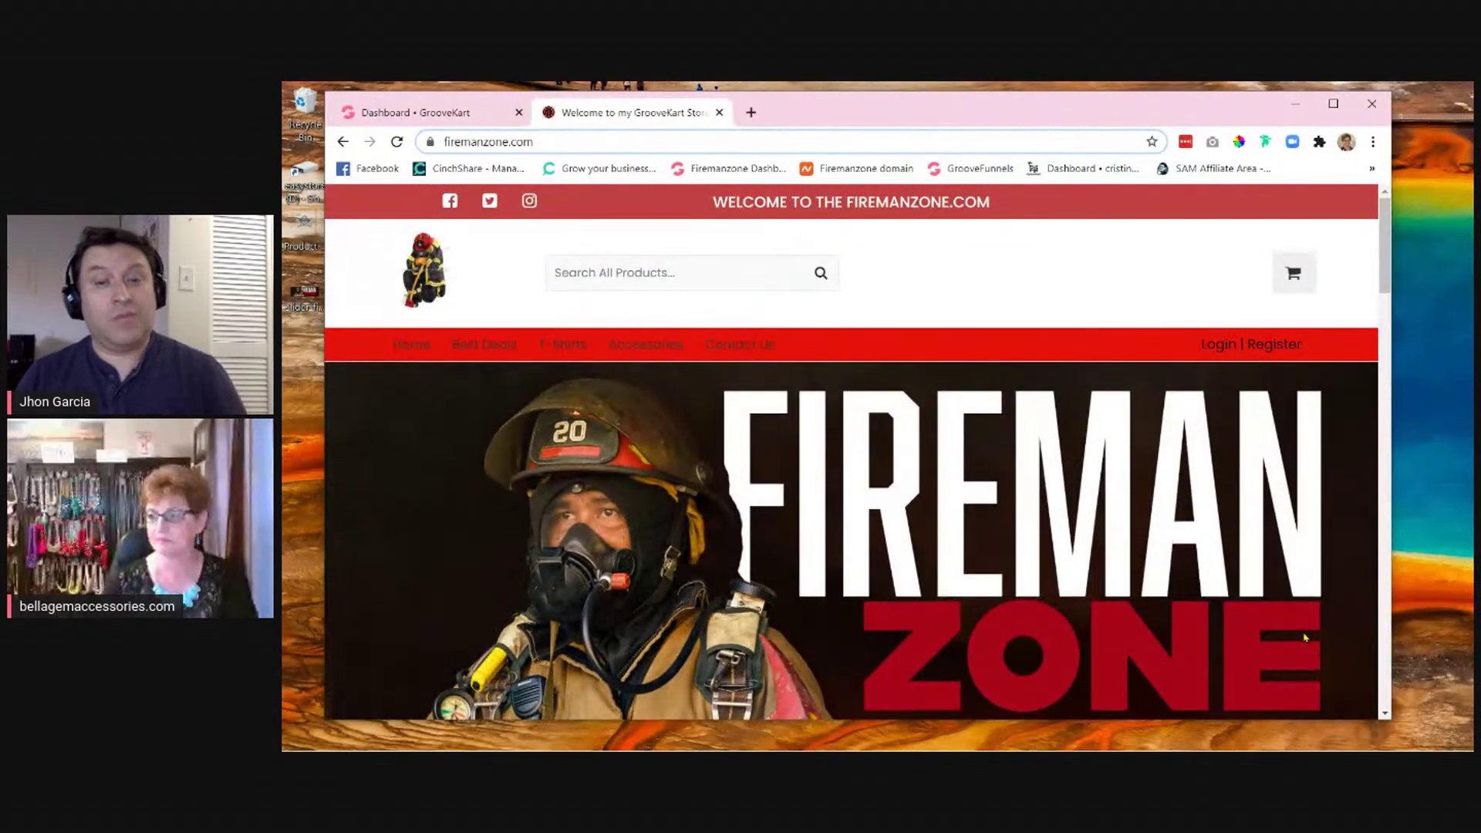
scroll(1305, 637, "down", 1)
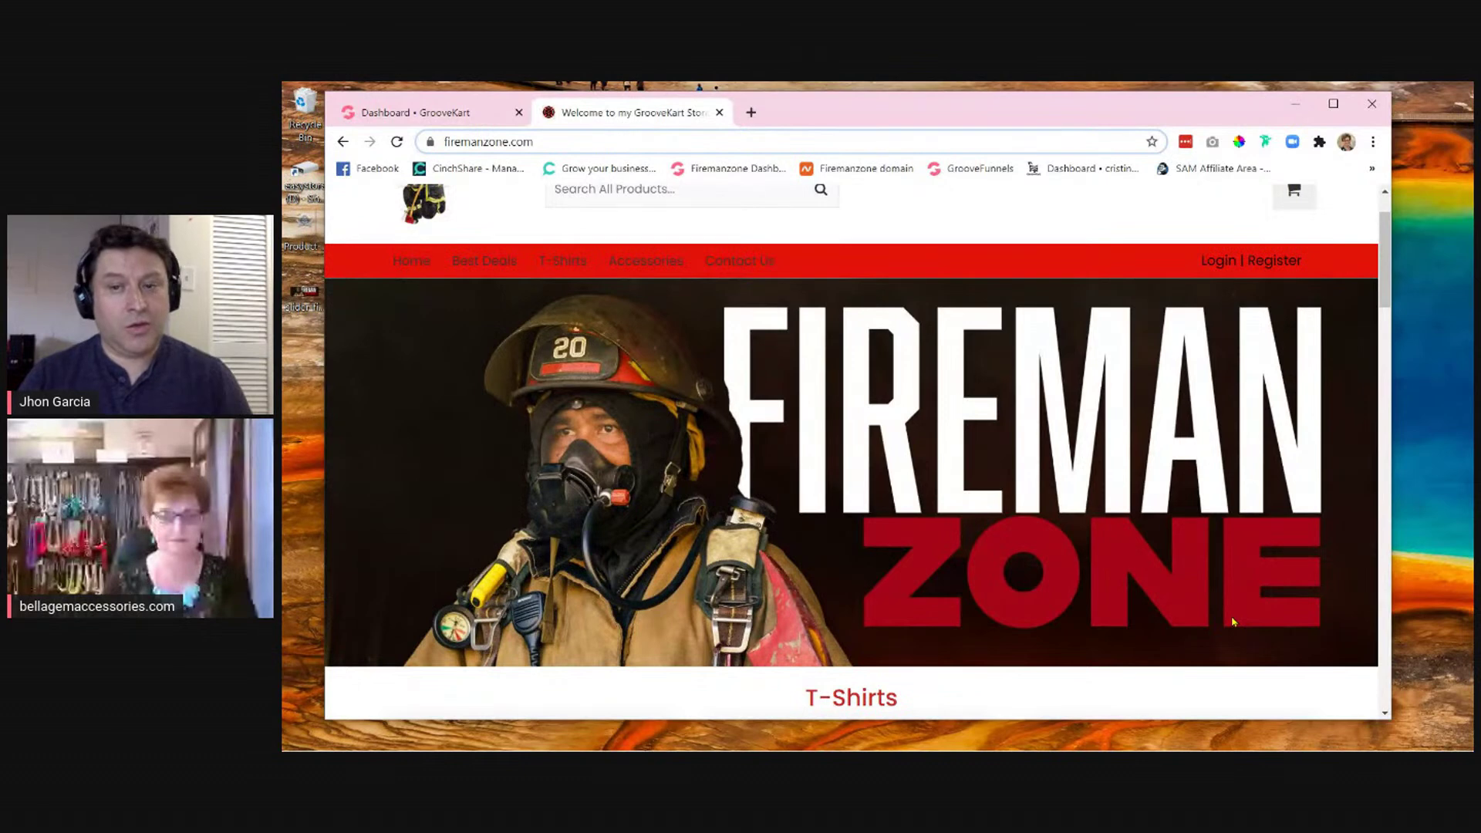
scroll(1232, 621, "up", 2)
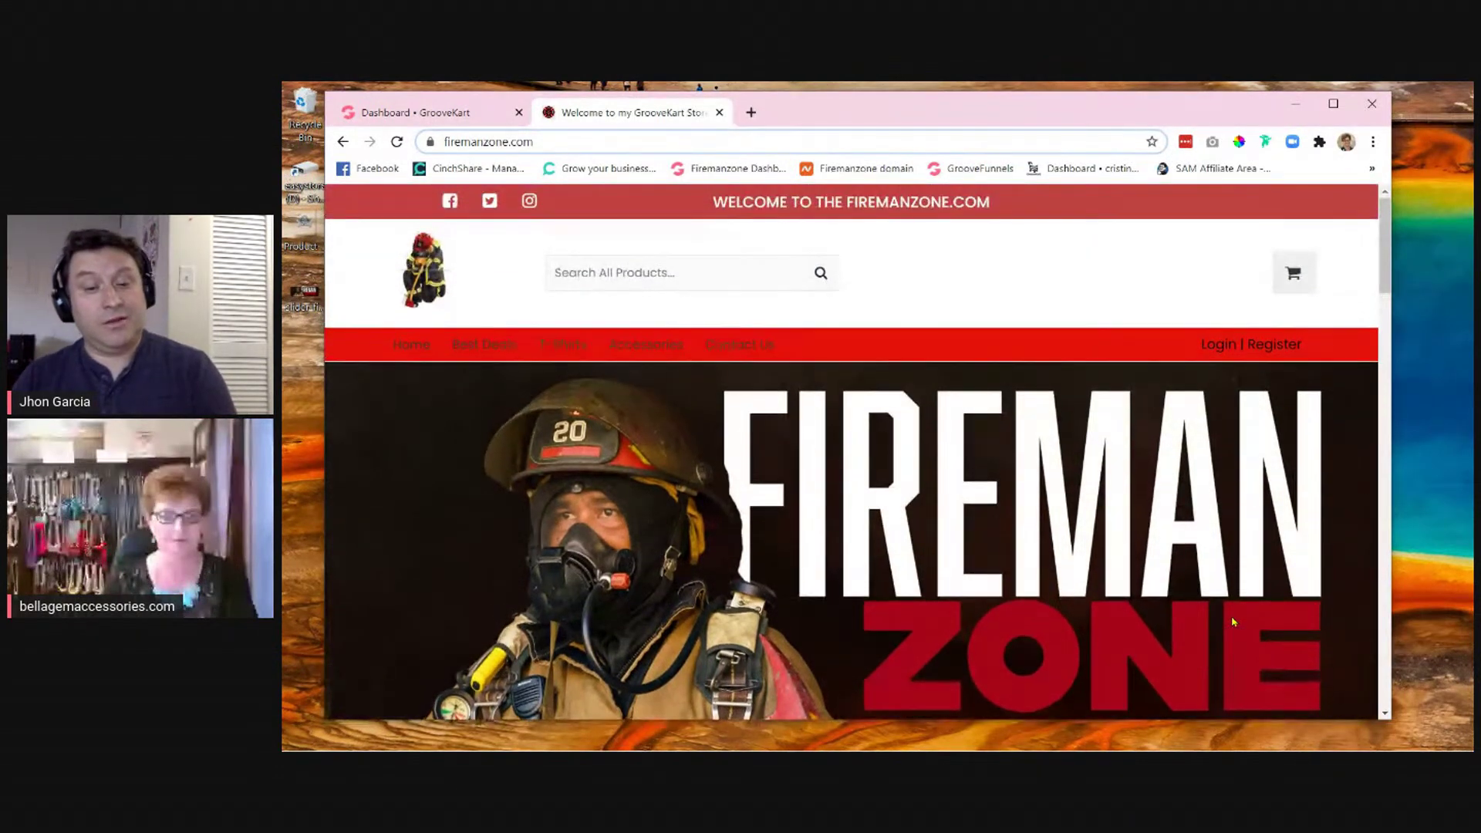
scroll(1232, 622, "down", 1)
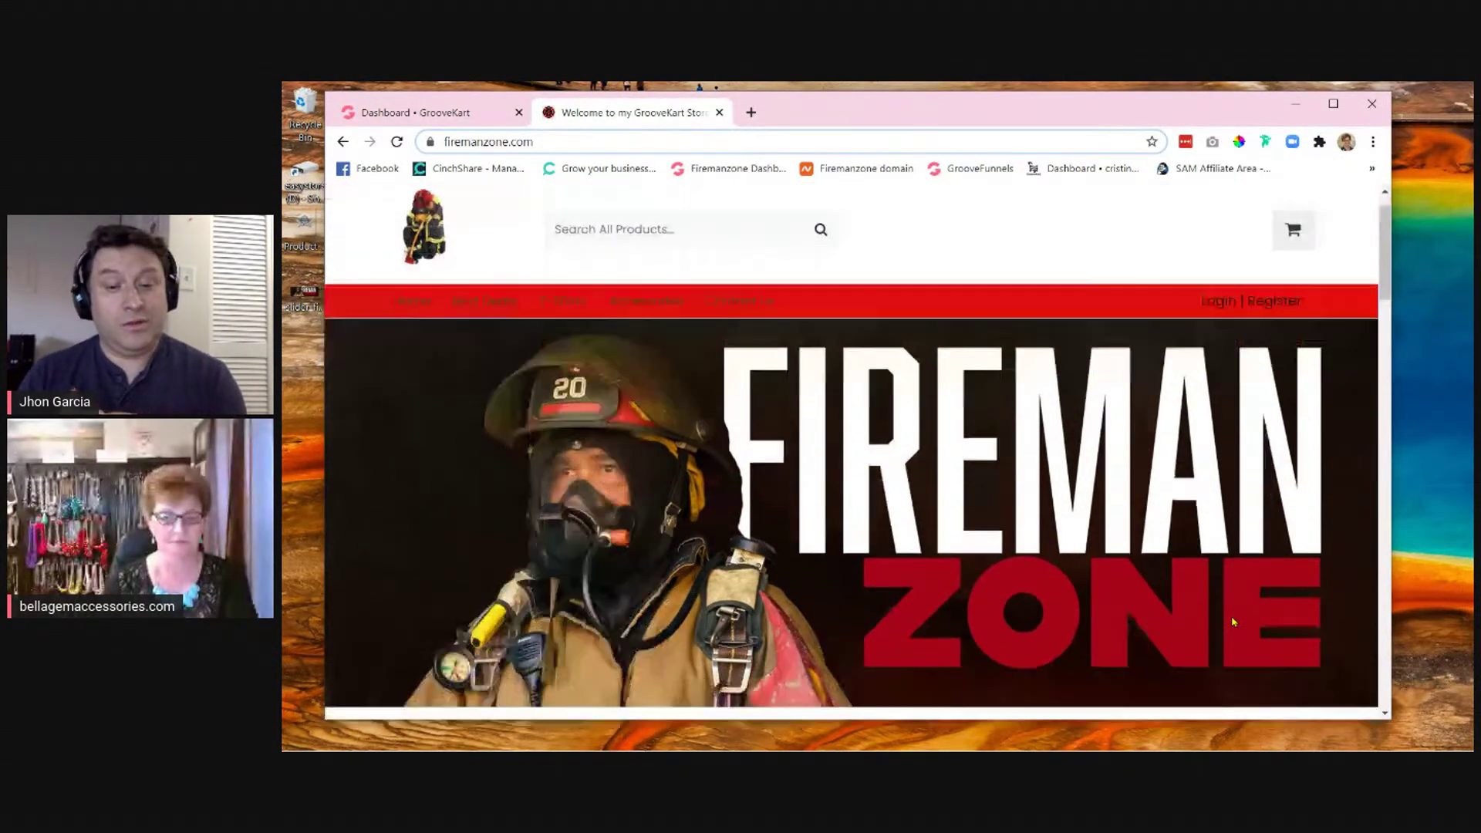
- Look over the T-Shirts and Mugs product rows on the storefront once more, then return to the main banner
scroll(1231, 621, "down", 7)
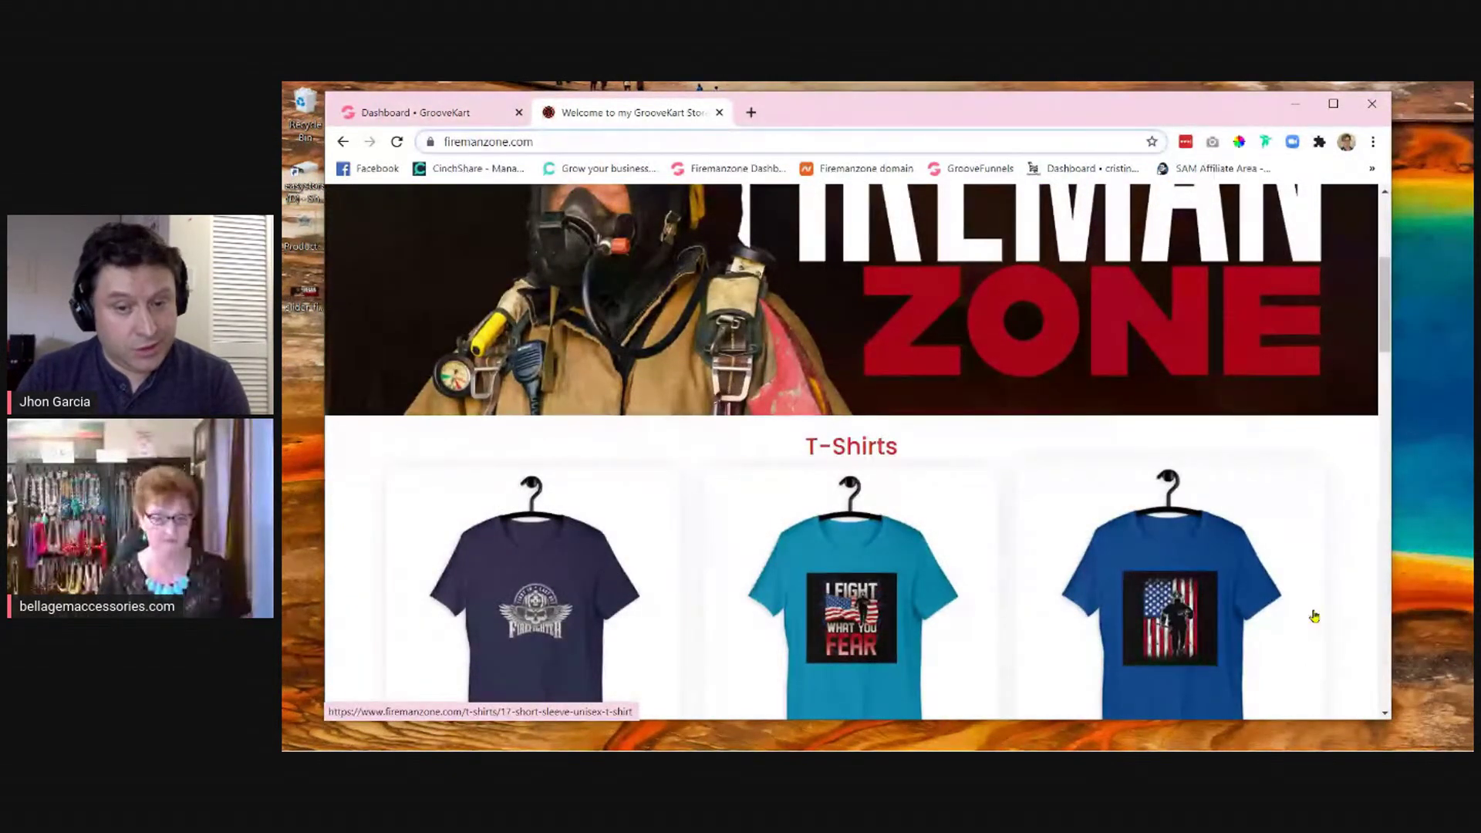
scroll(1312, 615, "down", 4)
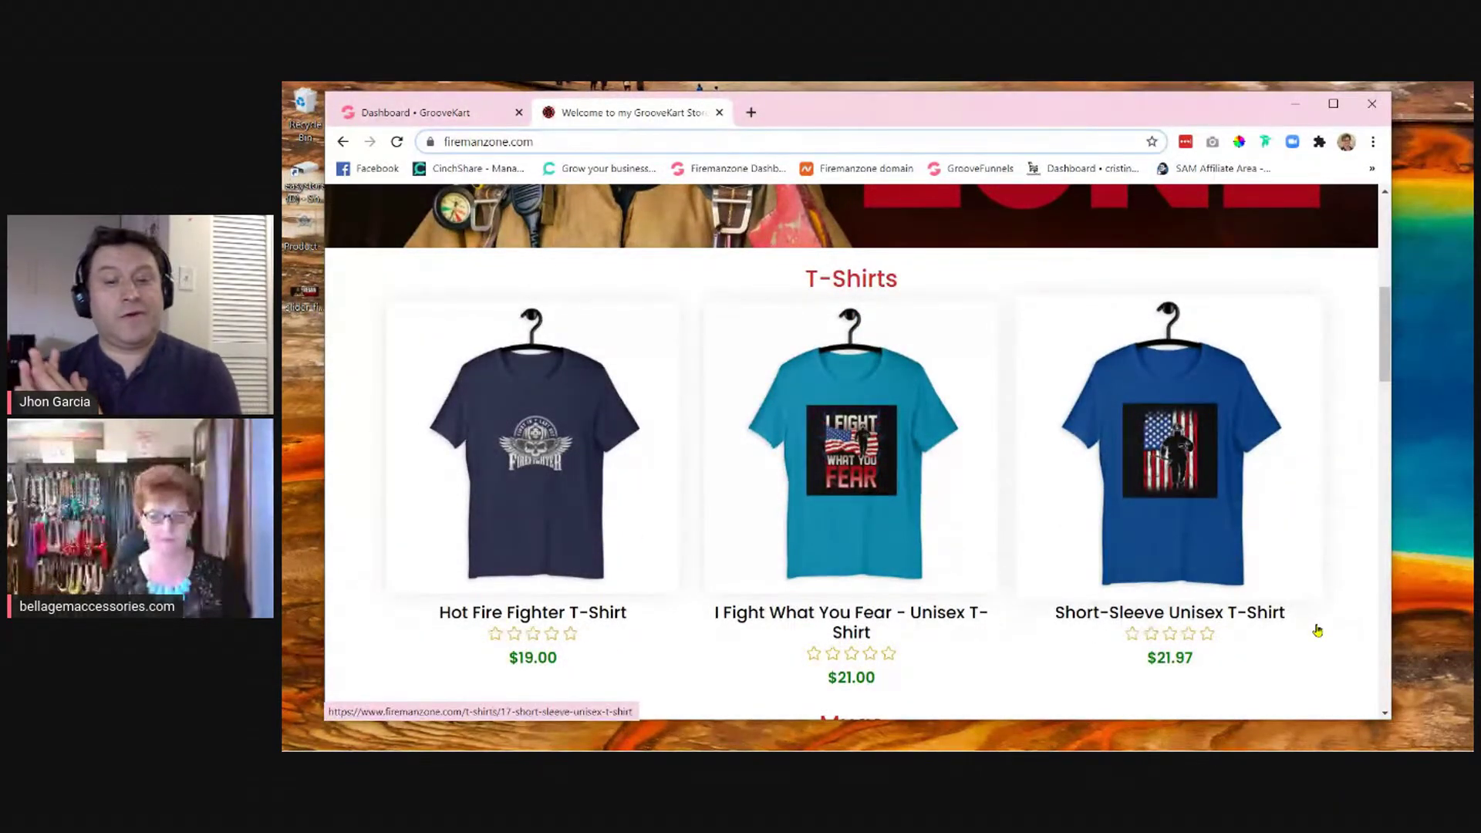
scroll(1316, 629, "down", 2)
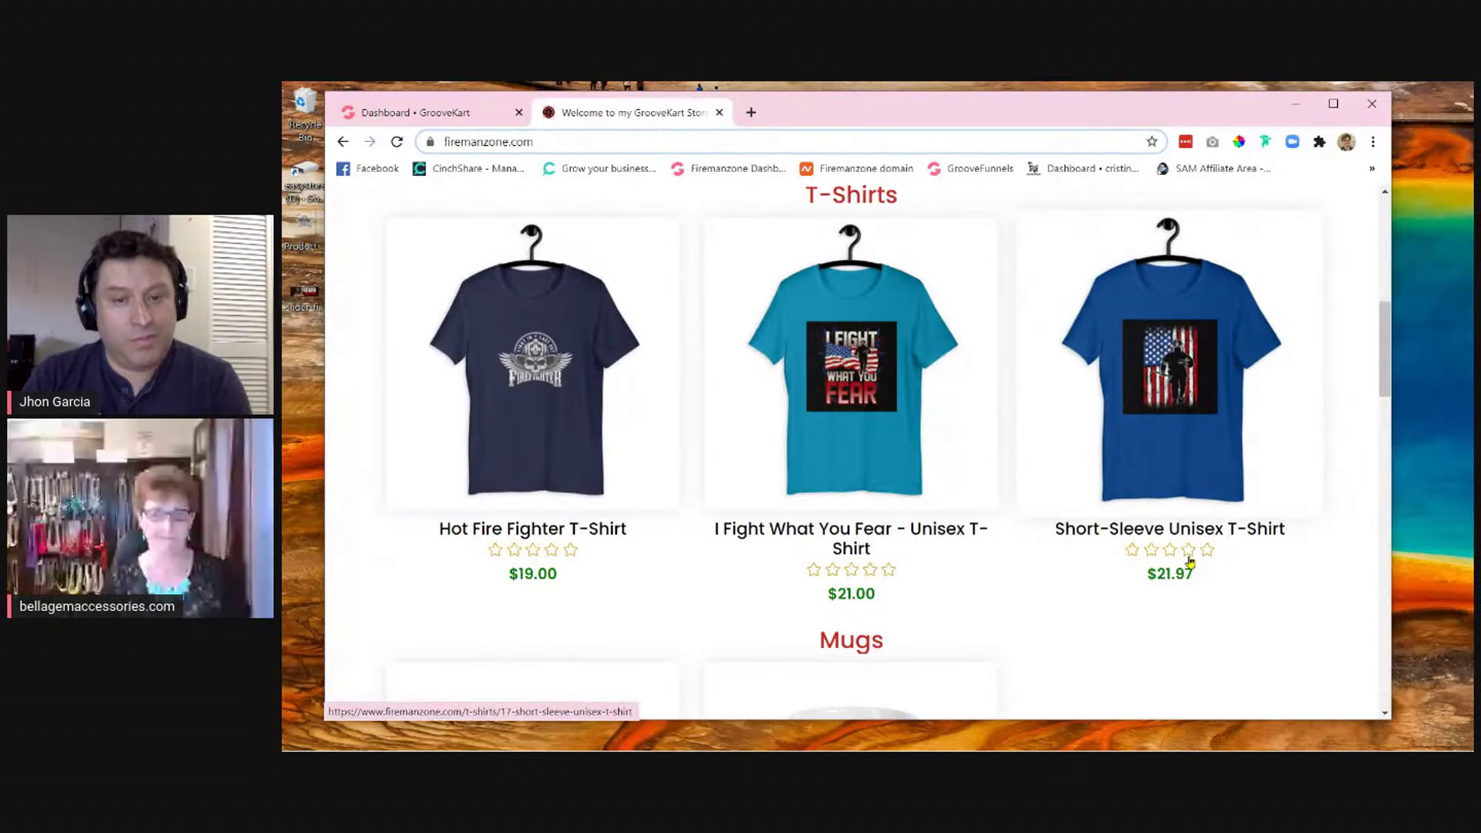
scroll(1190, 562, "down", 3)
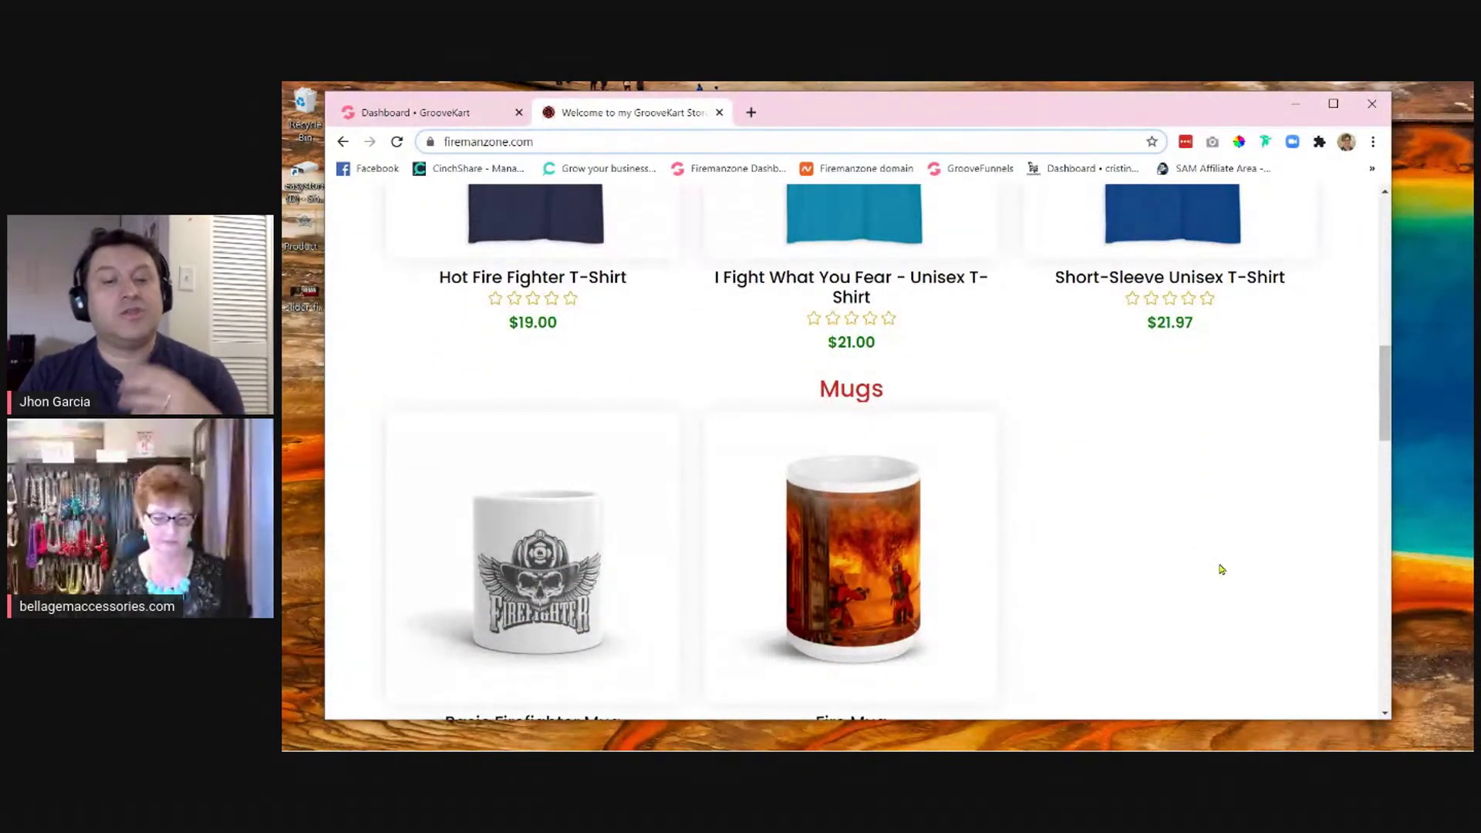
scroll(1220, 569, "down", 1)
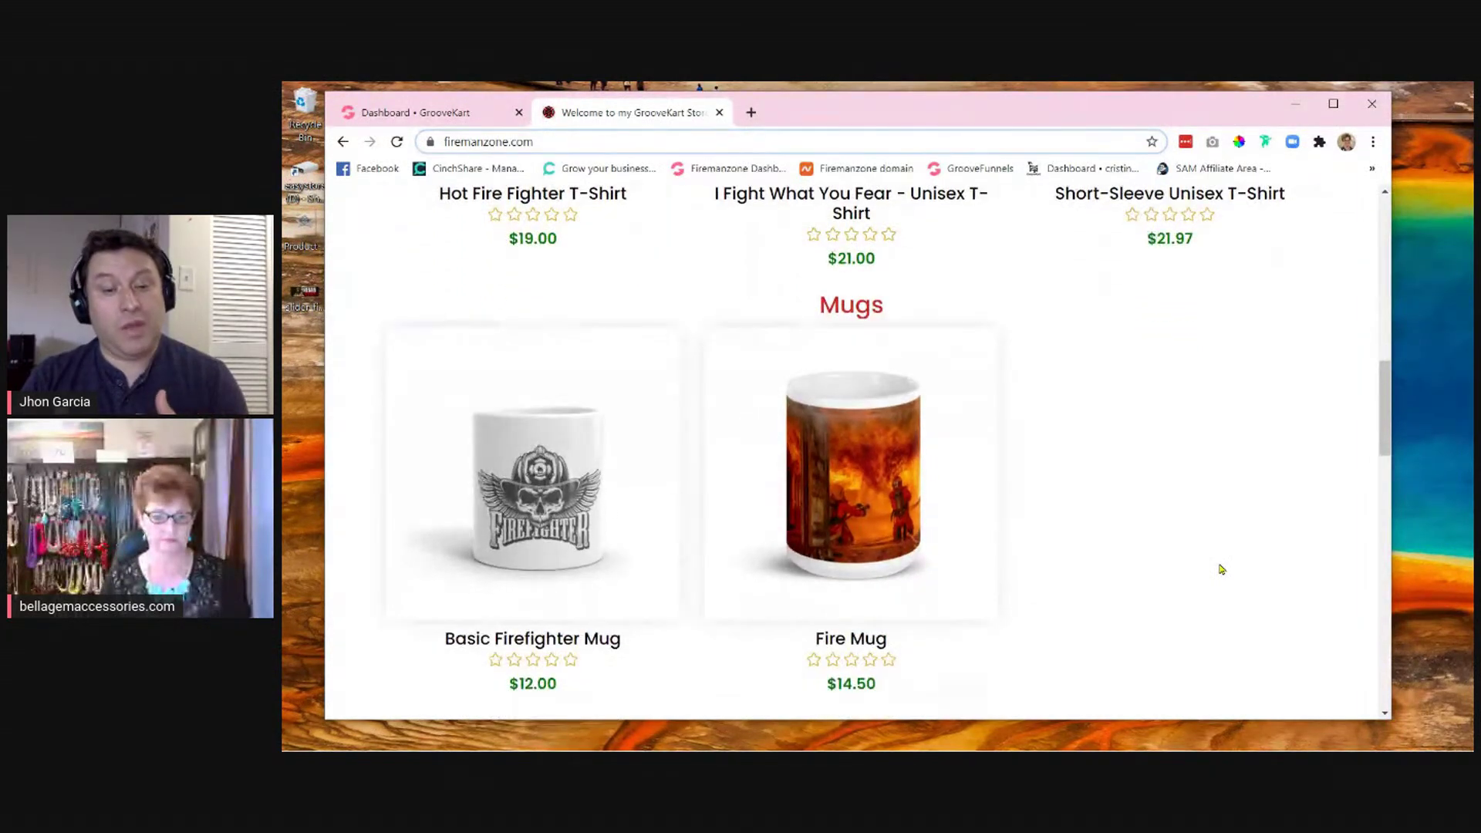
scroll(1221, 569, "down", 1)
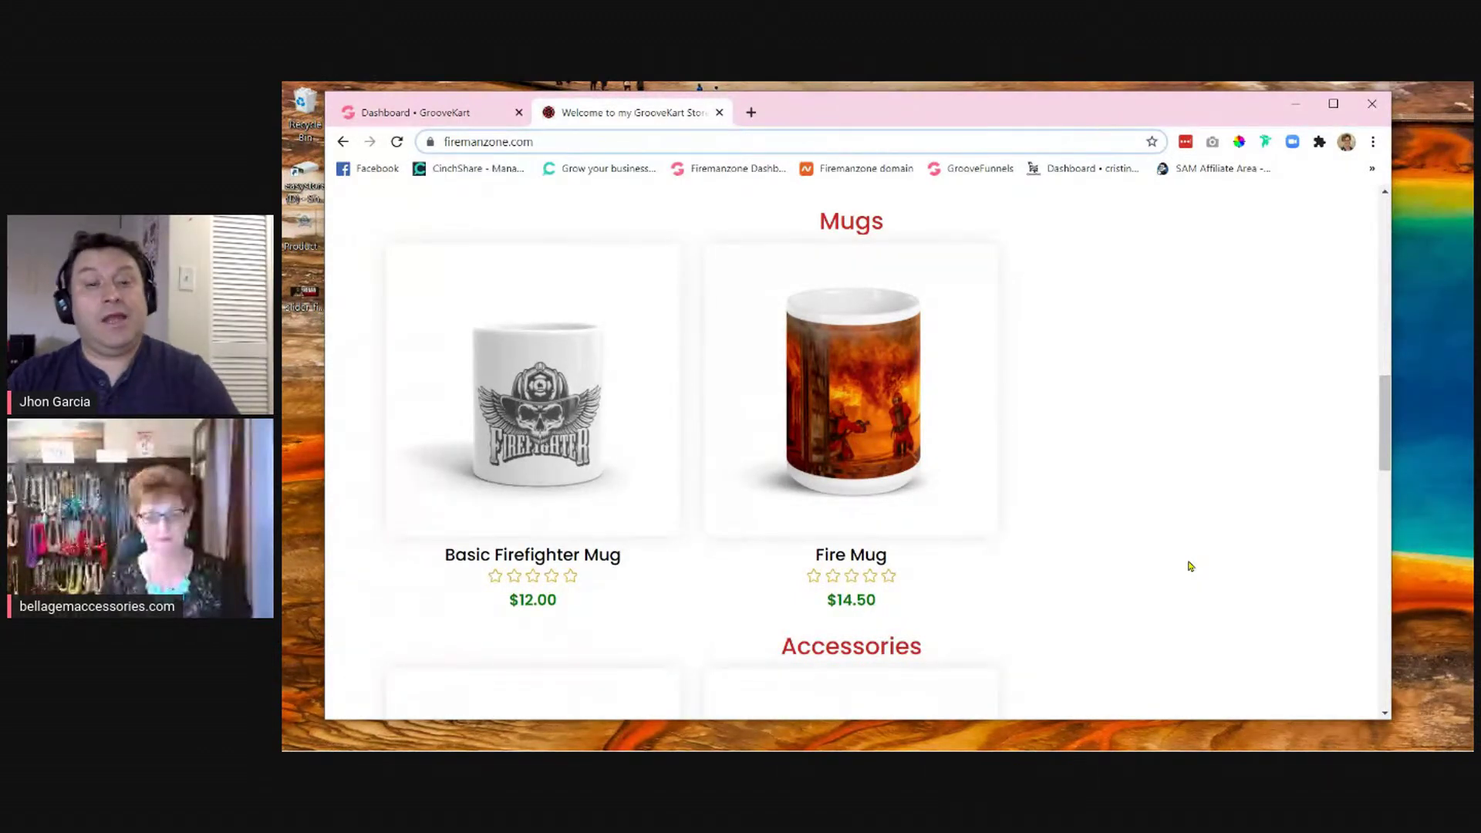
scroll(1189, 567, "down", 1)
scroll(1189, 567, "up", 12)
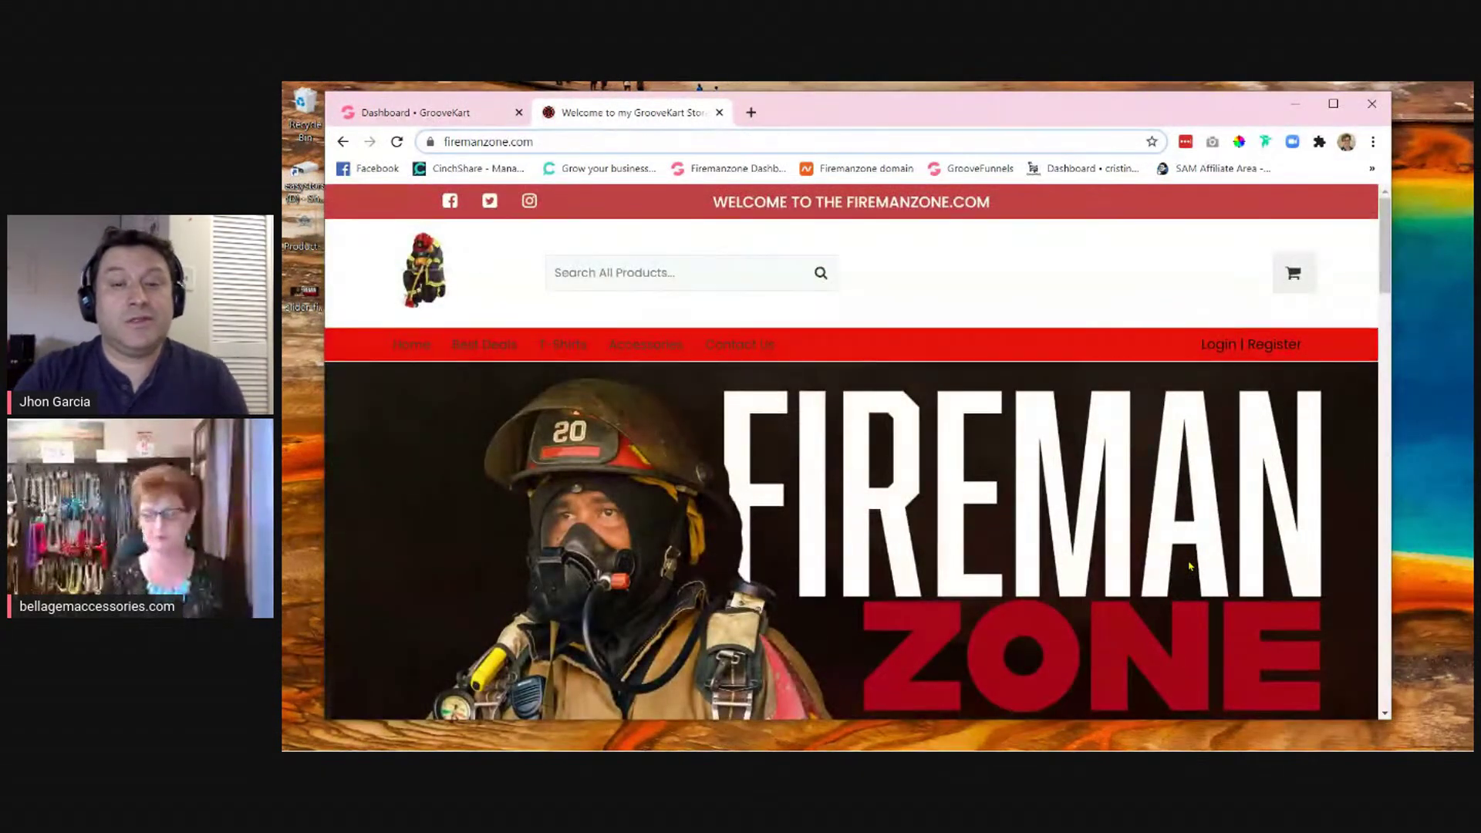
scroll(1189, 567, "down", 1)
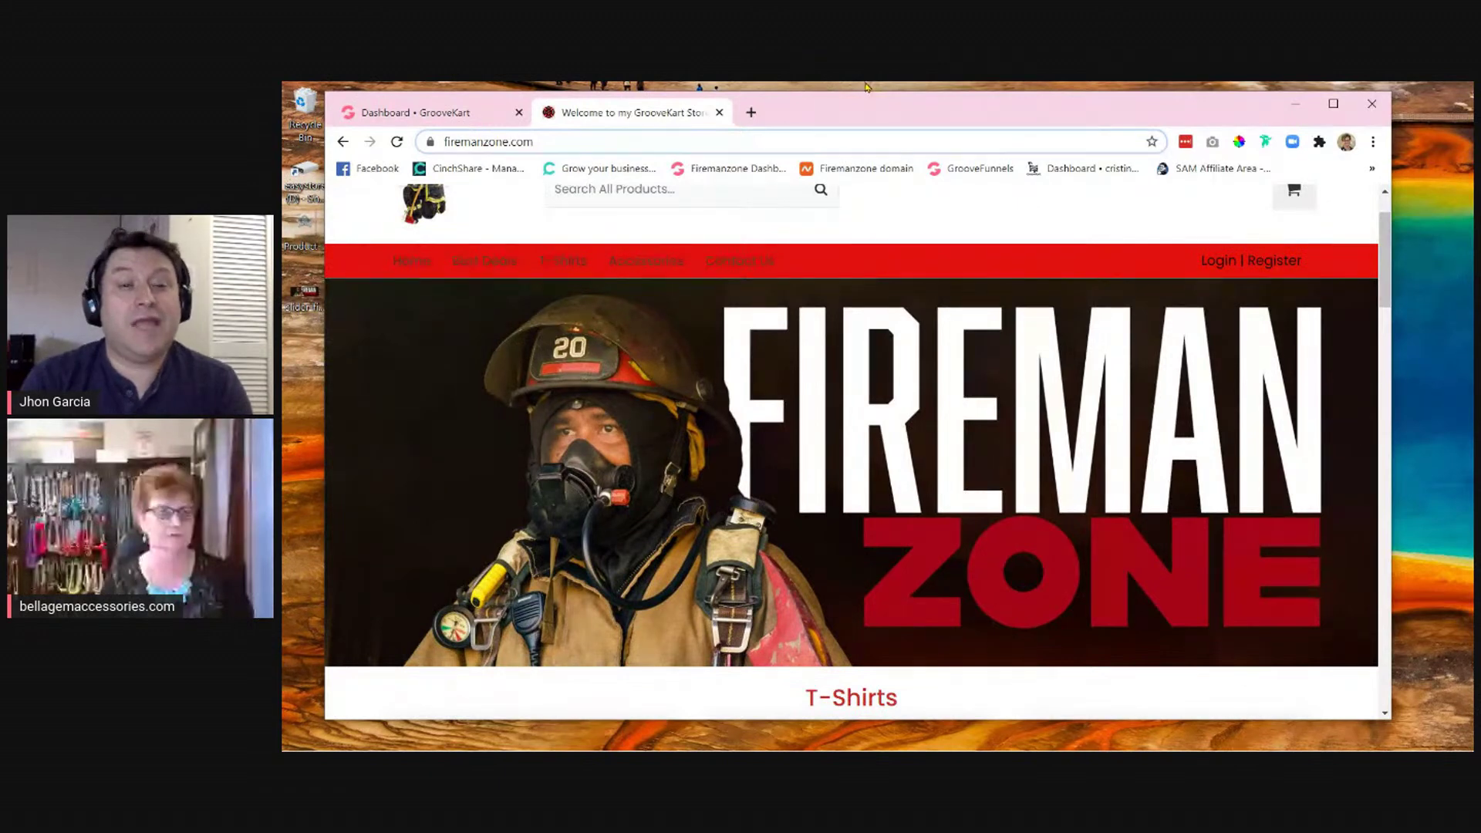
- Switch to the GrooveKart dashboard and open the store's homepage in the Visual Builder app
left_click(430, 115)
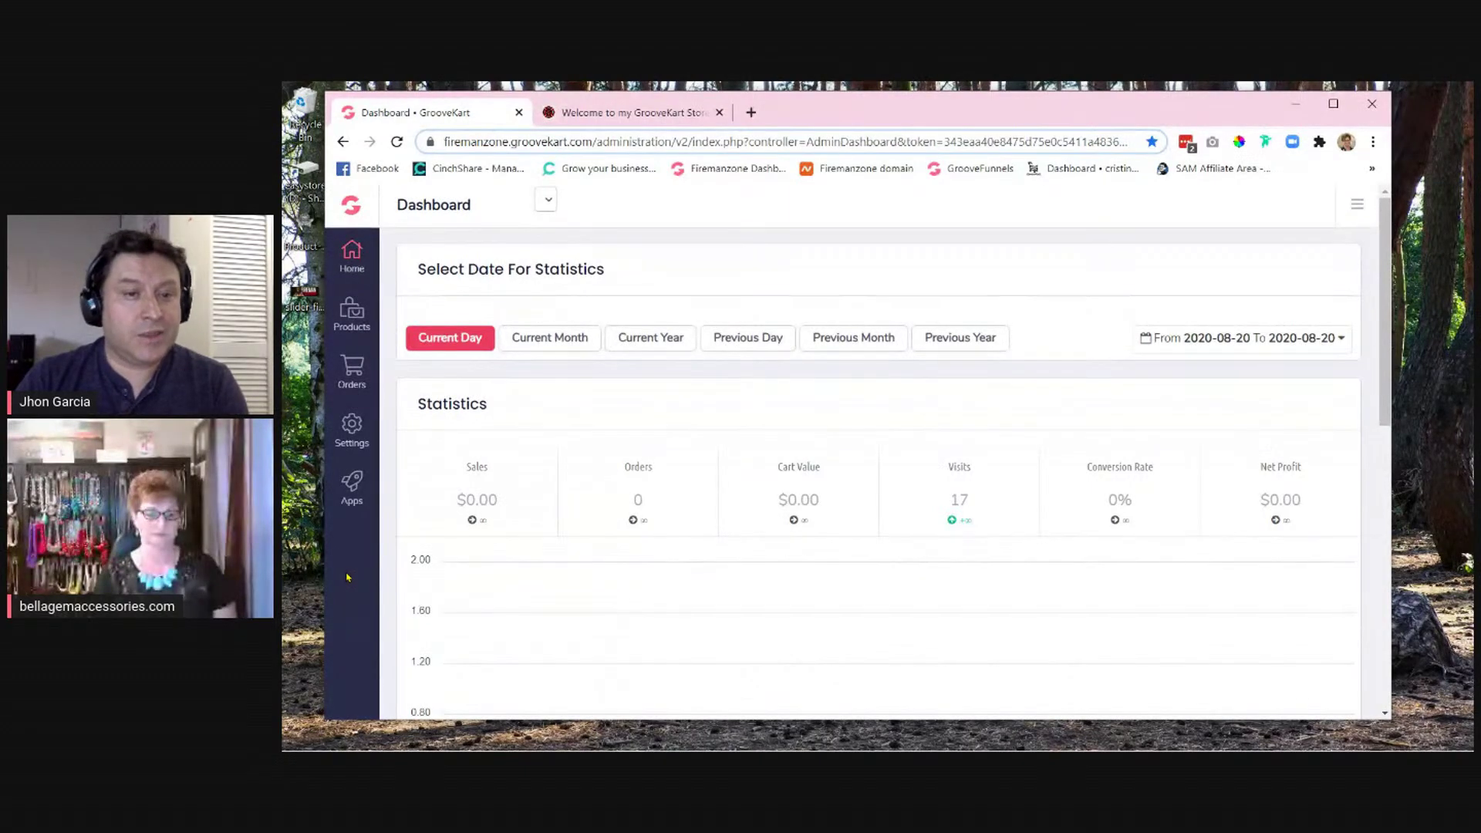
scroll(347, 577, "down", 2)
scroll(347, 577, "up", 2)
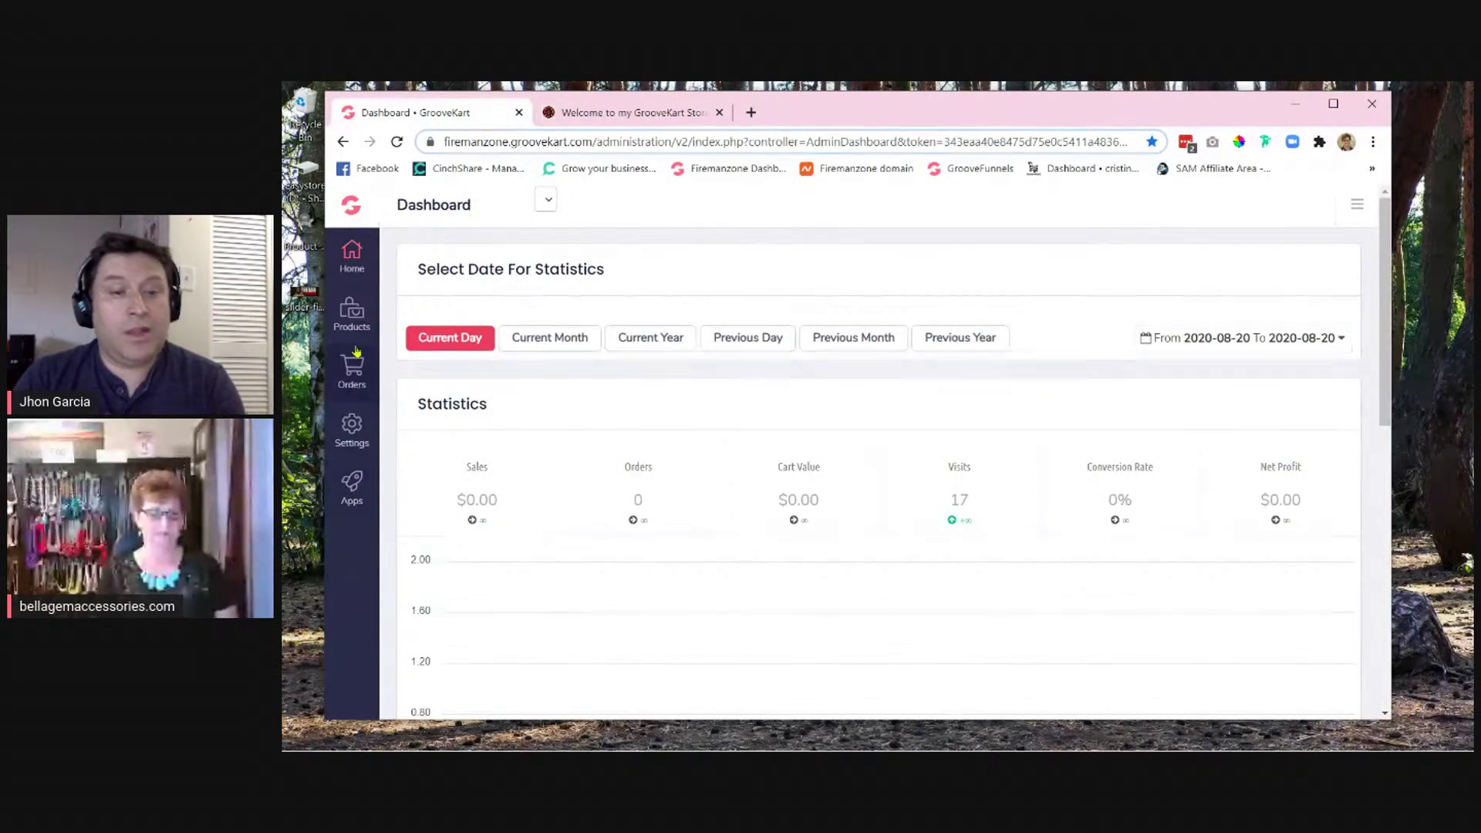
left_click(351, 490)
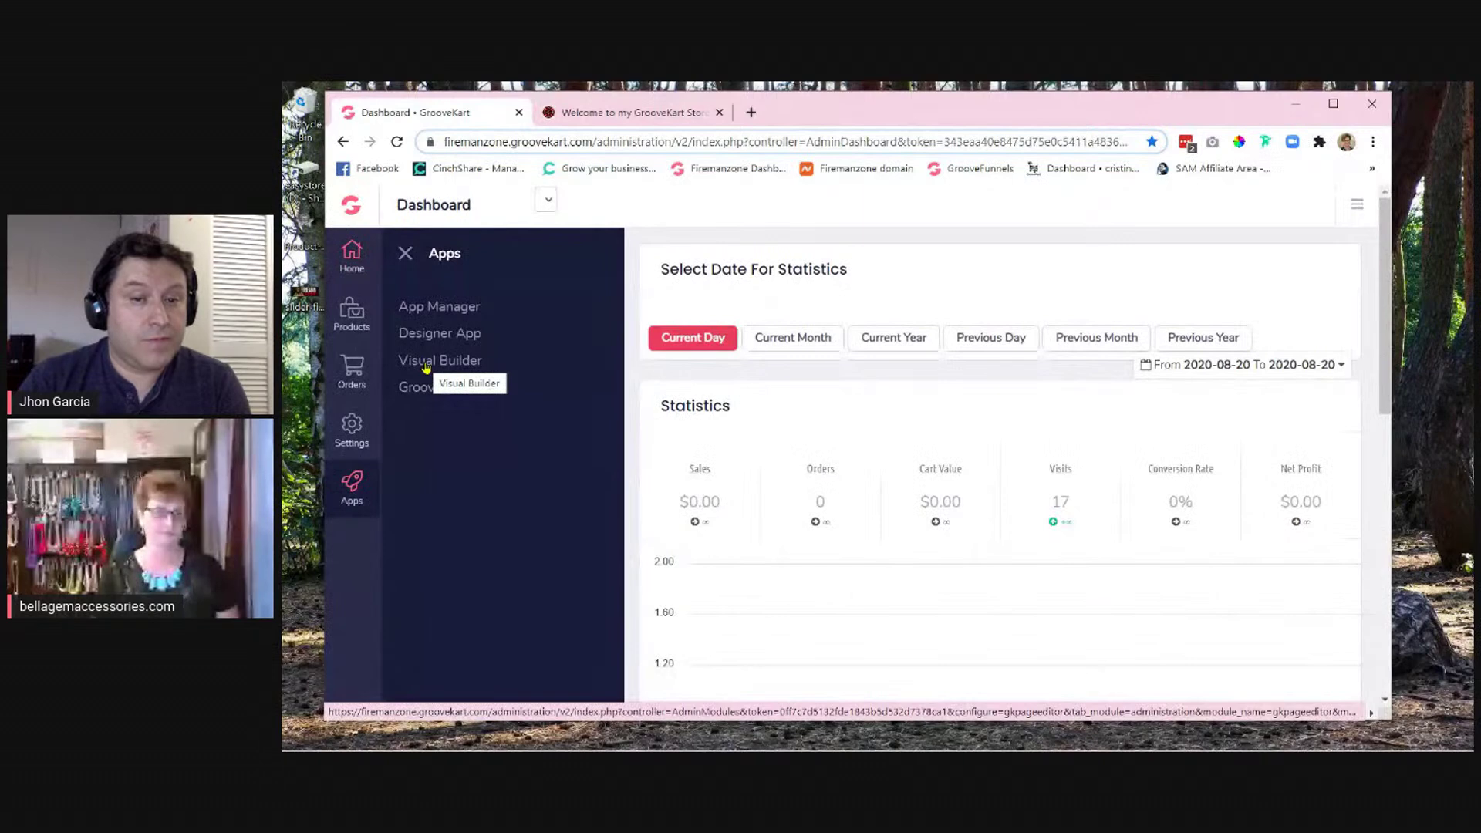
left_click(438, 367)
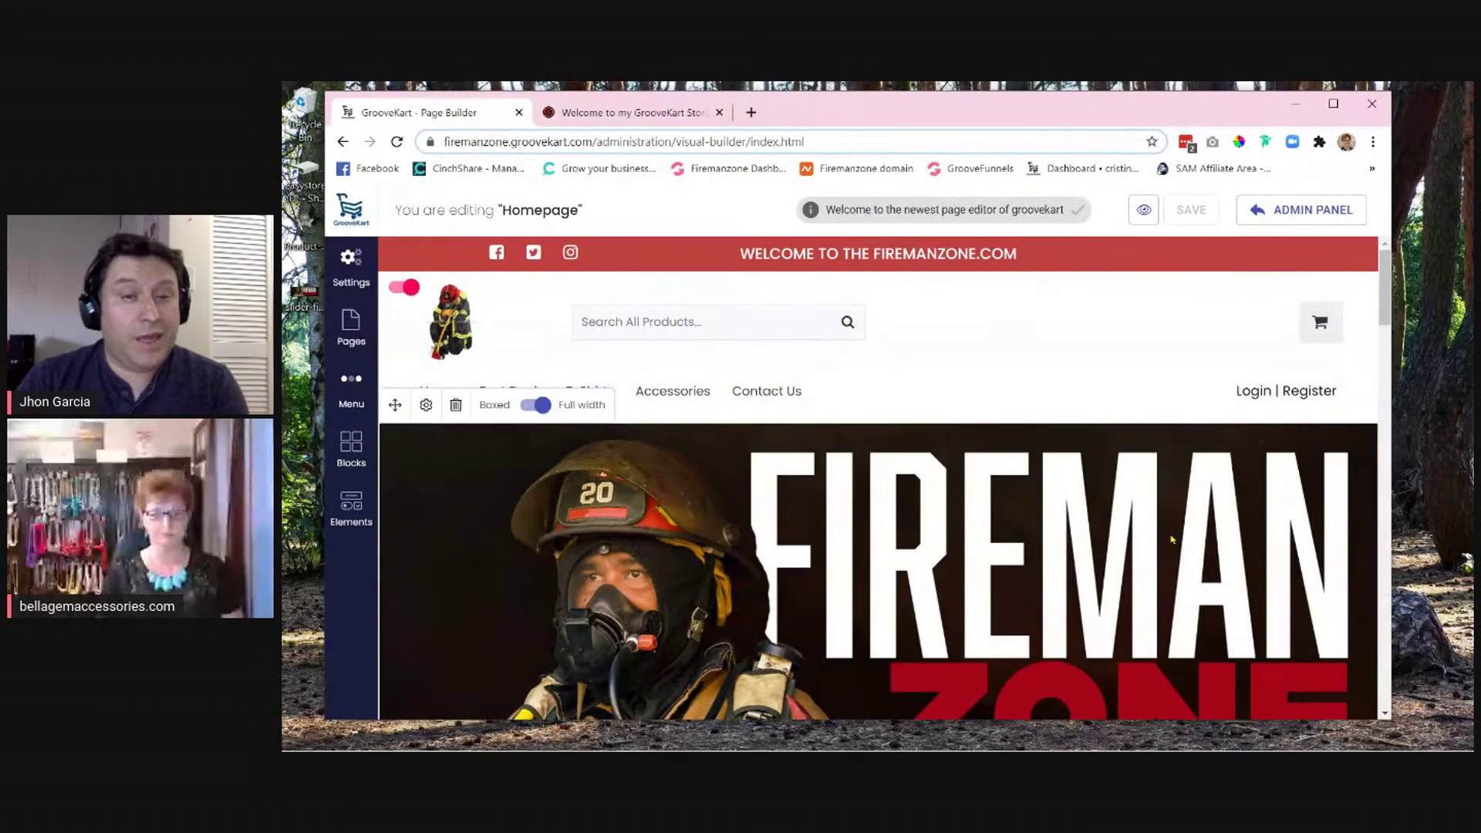
- Examine how the homepage's header, main banner and T-Shirts section appear in the page editor
scroll(1170, 539, "down", 2)
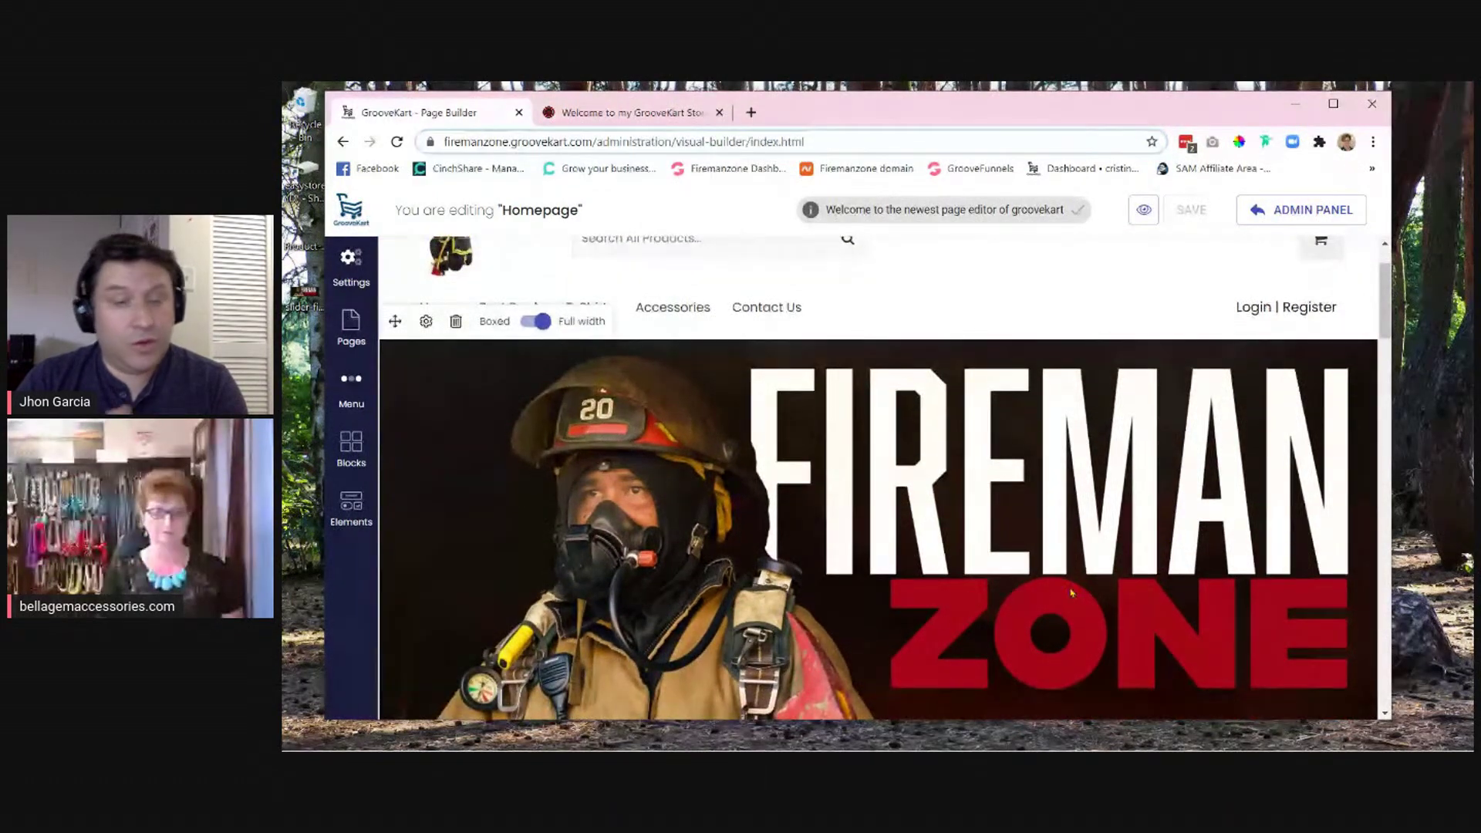
scroll(1126, 488, "down", 5)
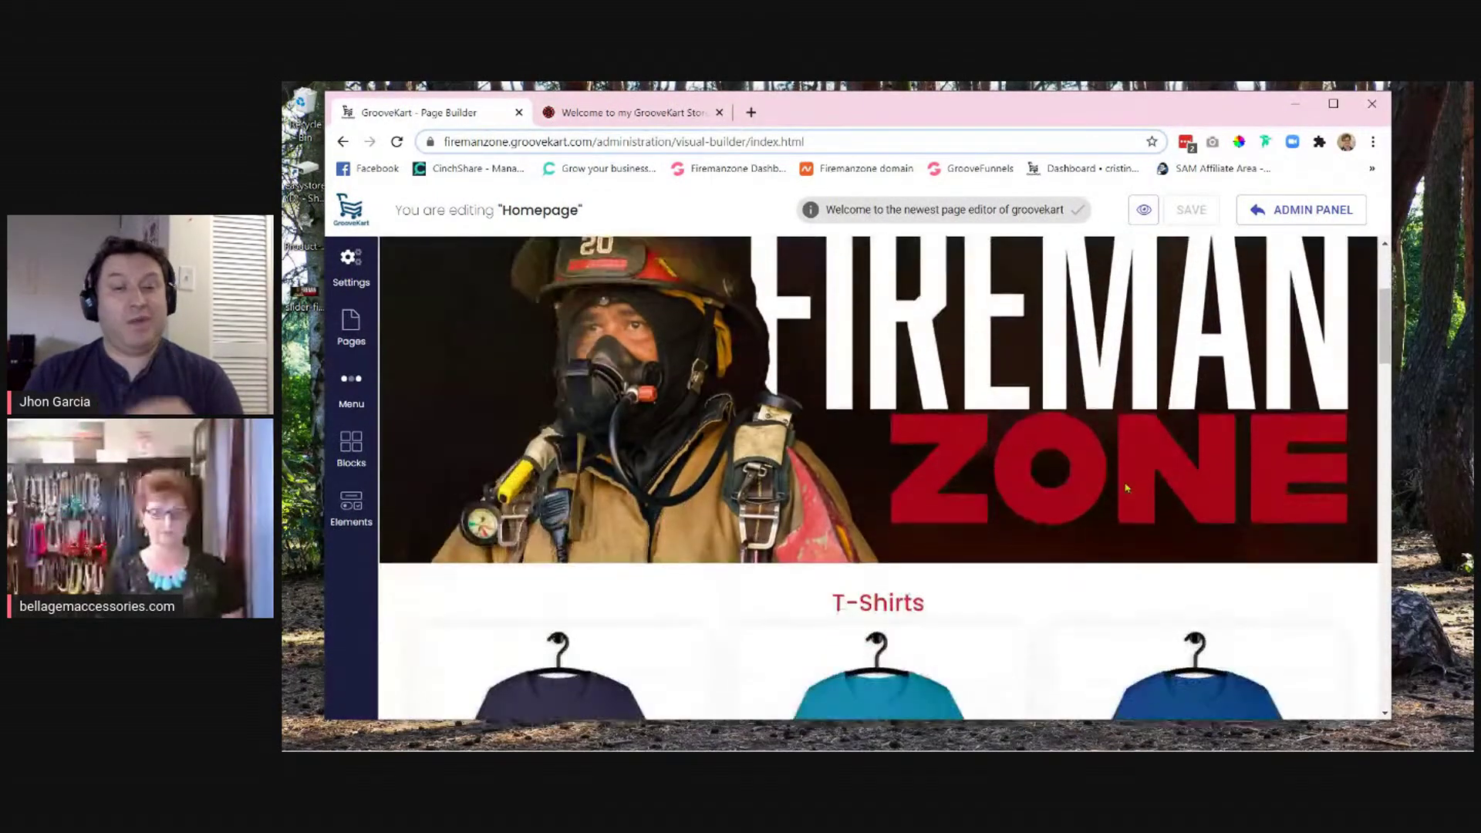
scroll(1126, 488, "up", 8)
scroll(1126, 487, "down", 2)
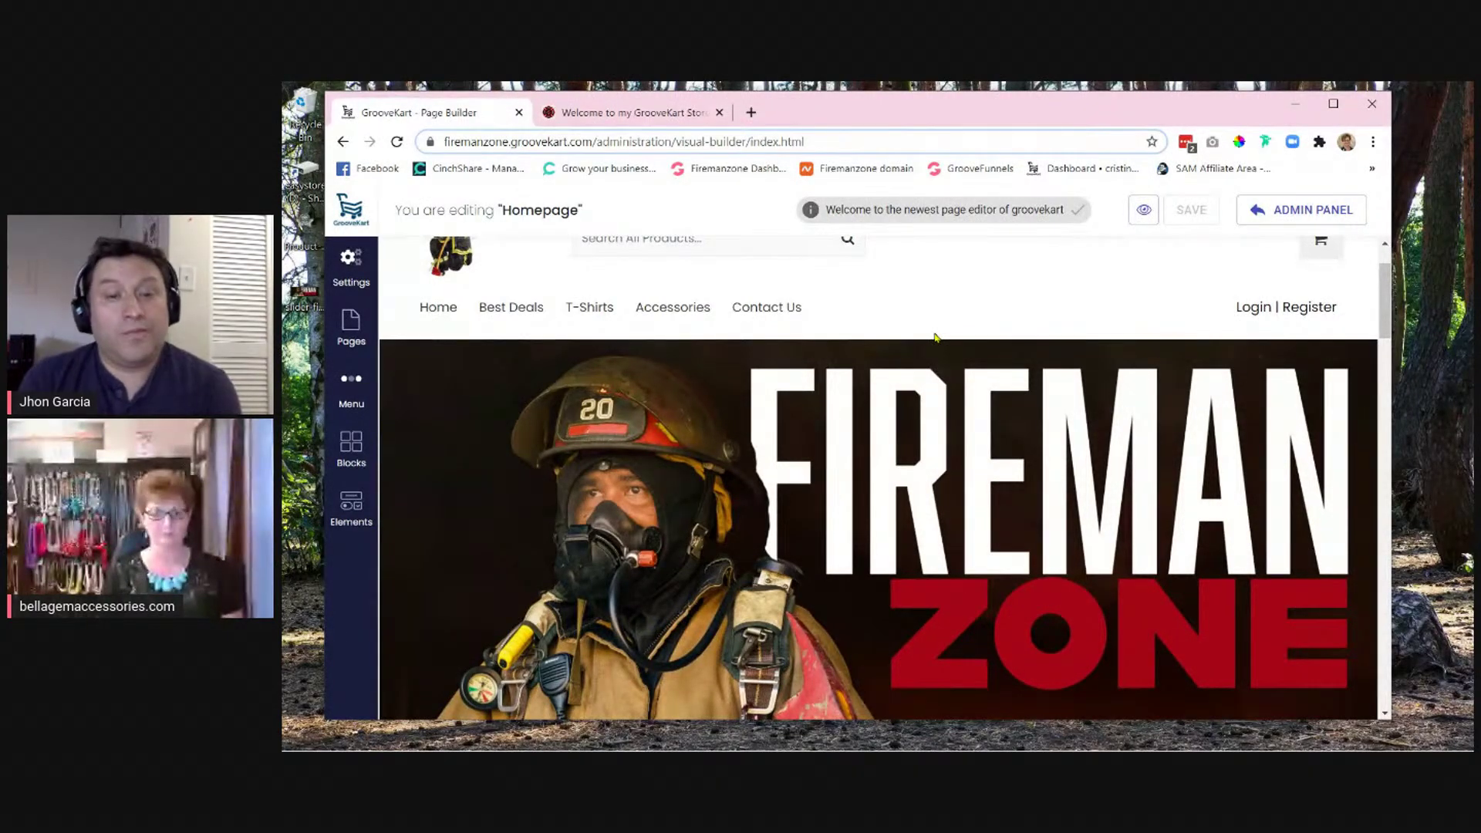
scroll(933, 337, "down", 2)
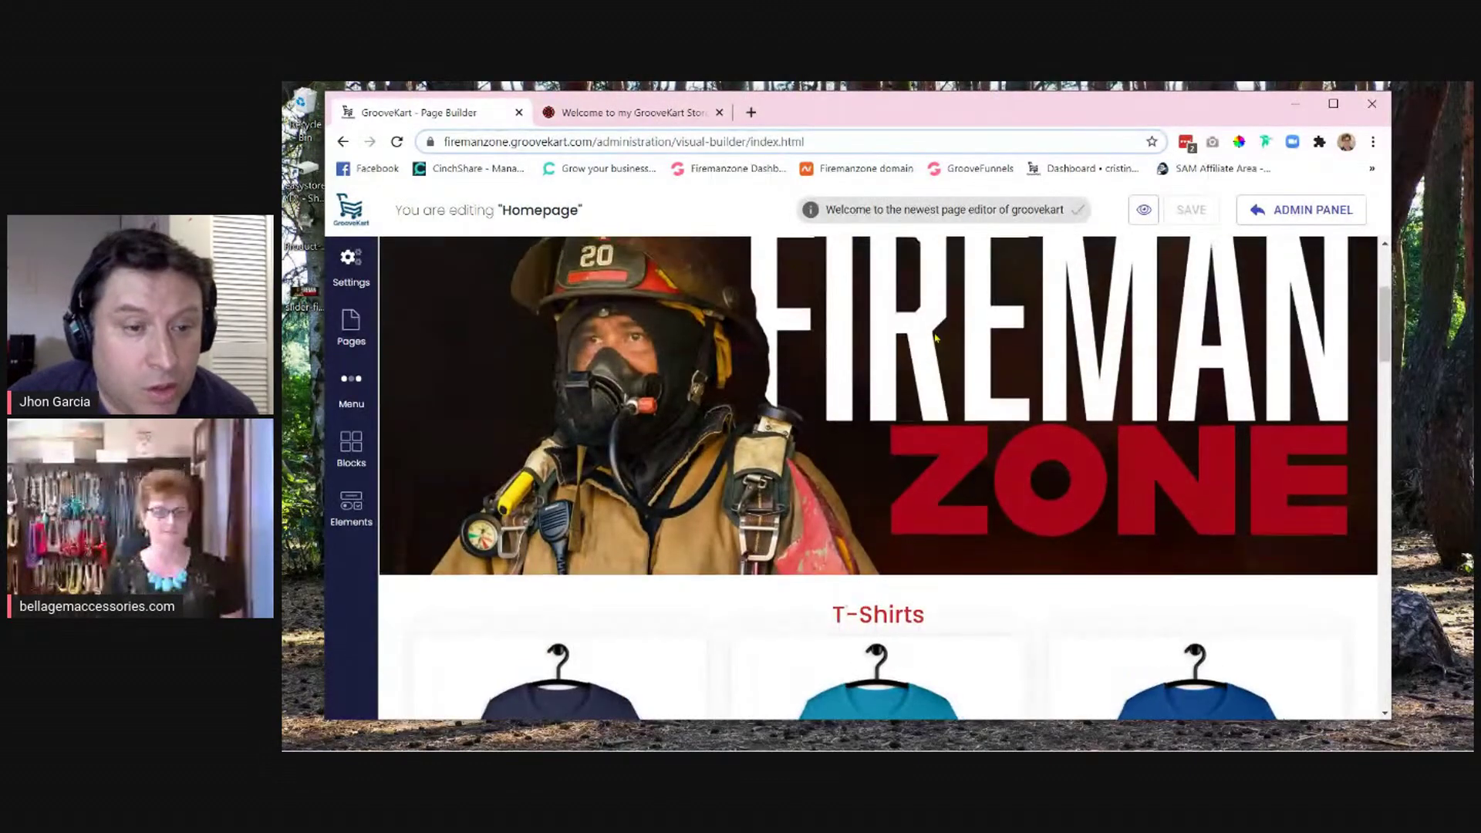
scroll(933, 337, "up", 2)
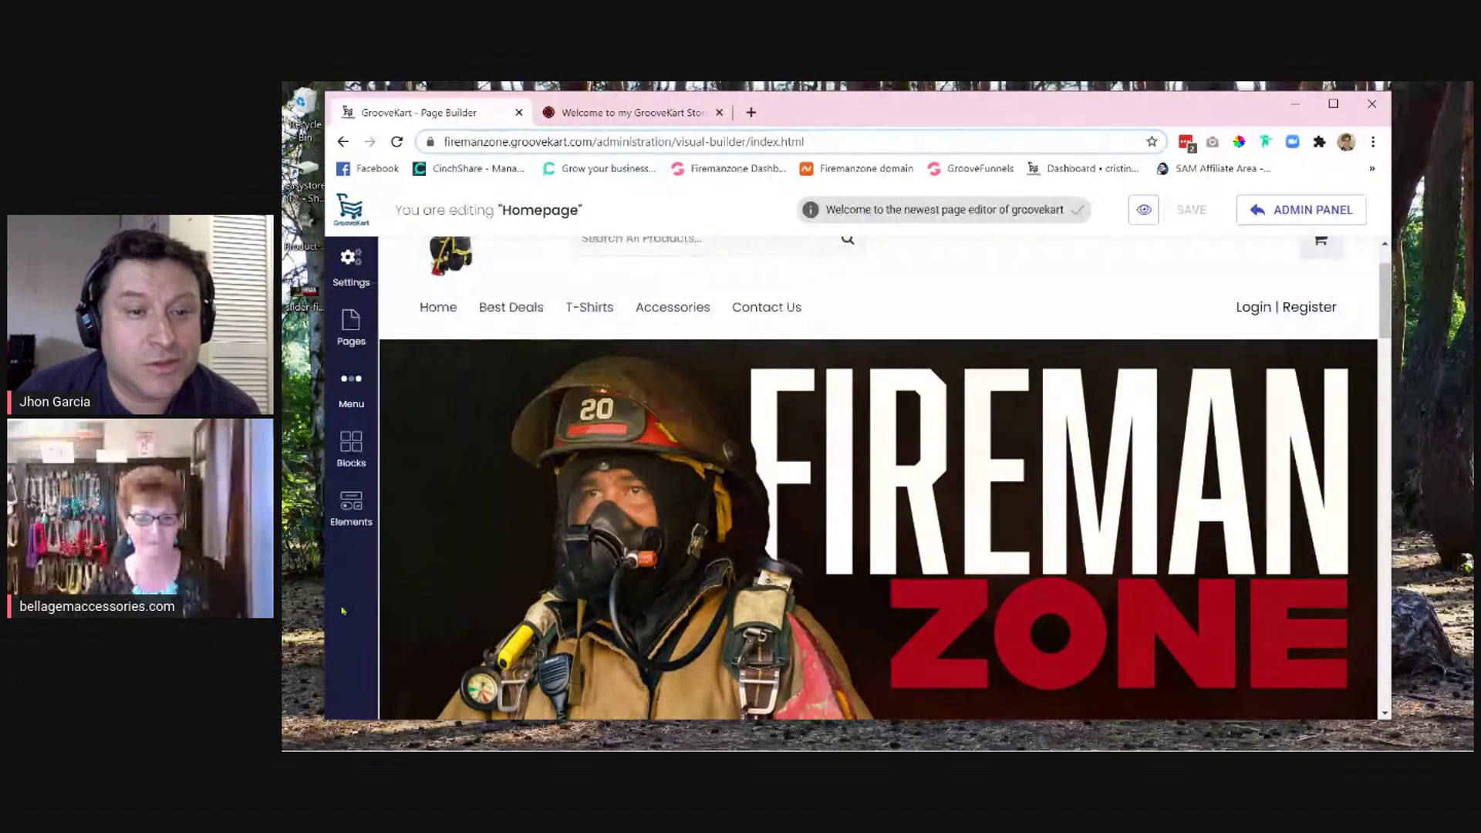
scroll(755, 566, "up", 1)
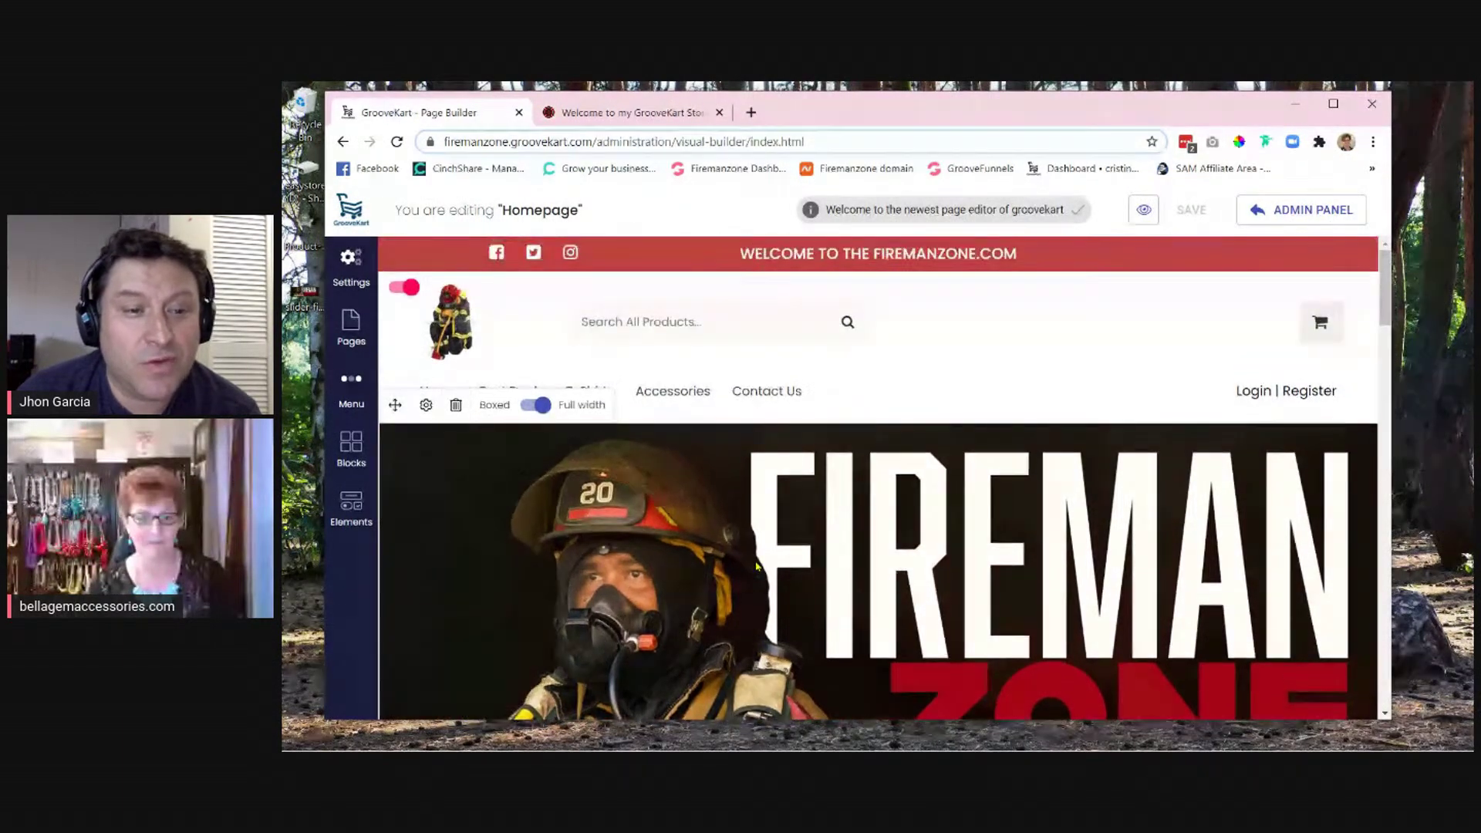
scroll(755, 567, "down", 1)
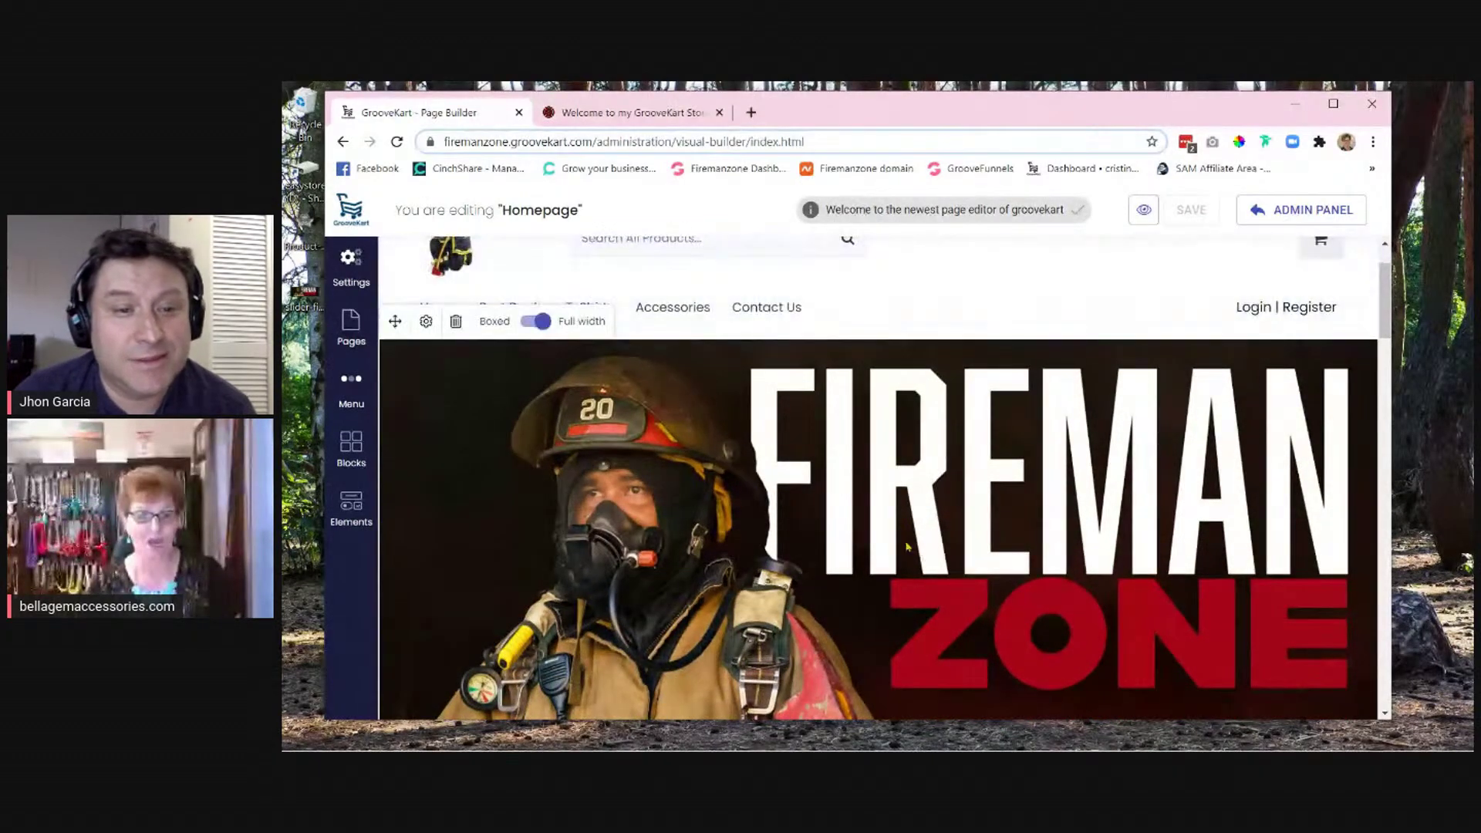
scroll(906, 546, "up", 1)
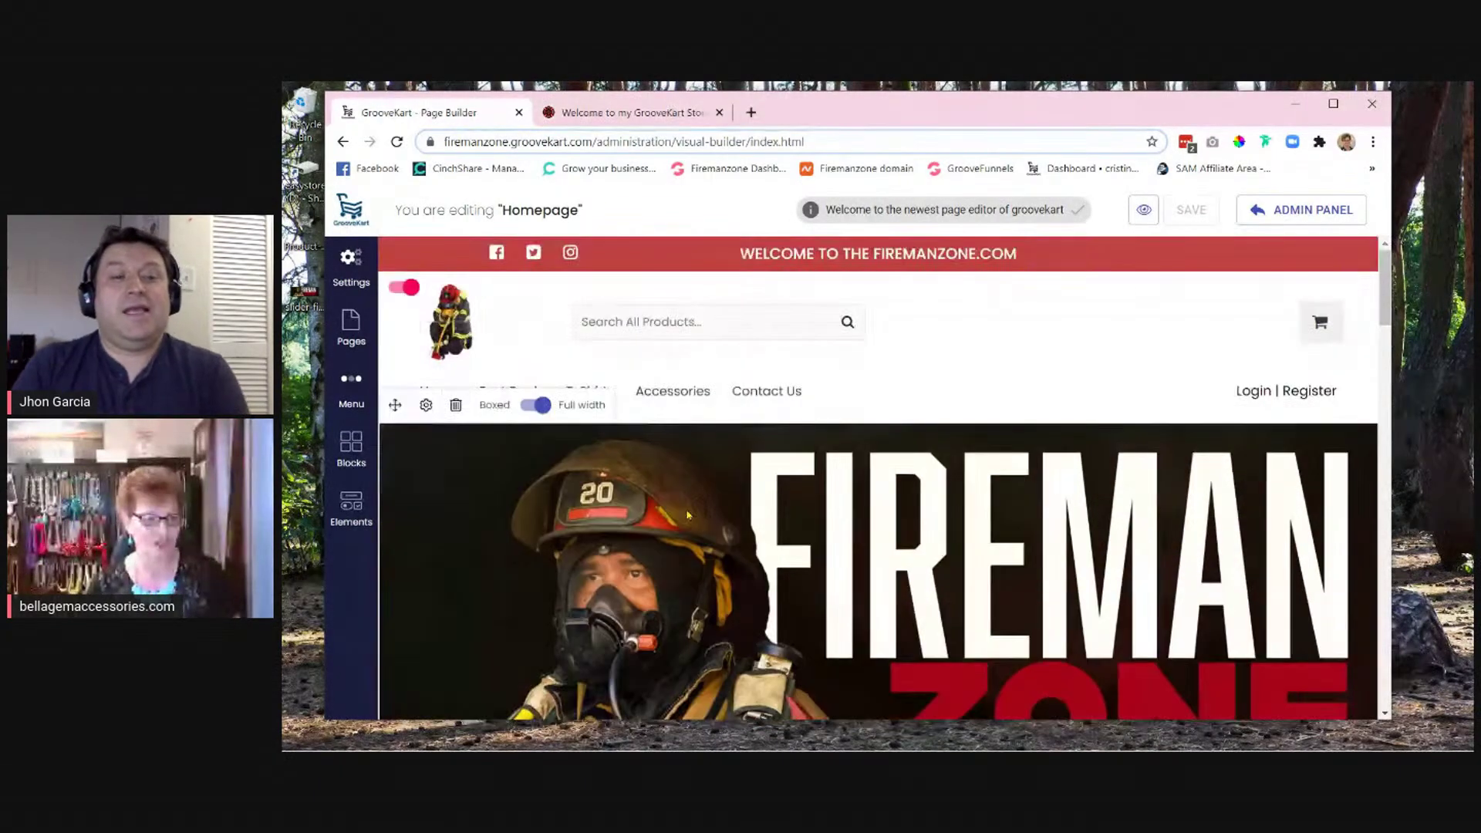
- Open the first product layout, Default Product Layout, for editing from the store's list of product layouts
left_click(351, 330)
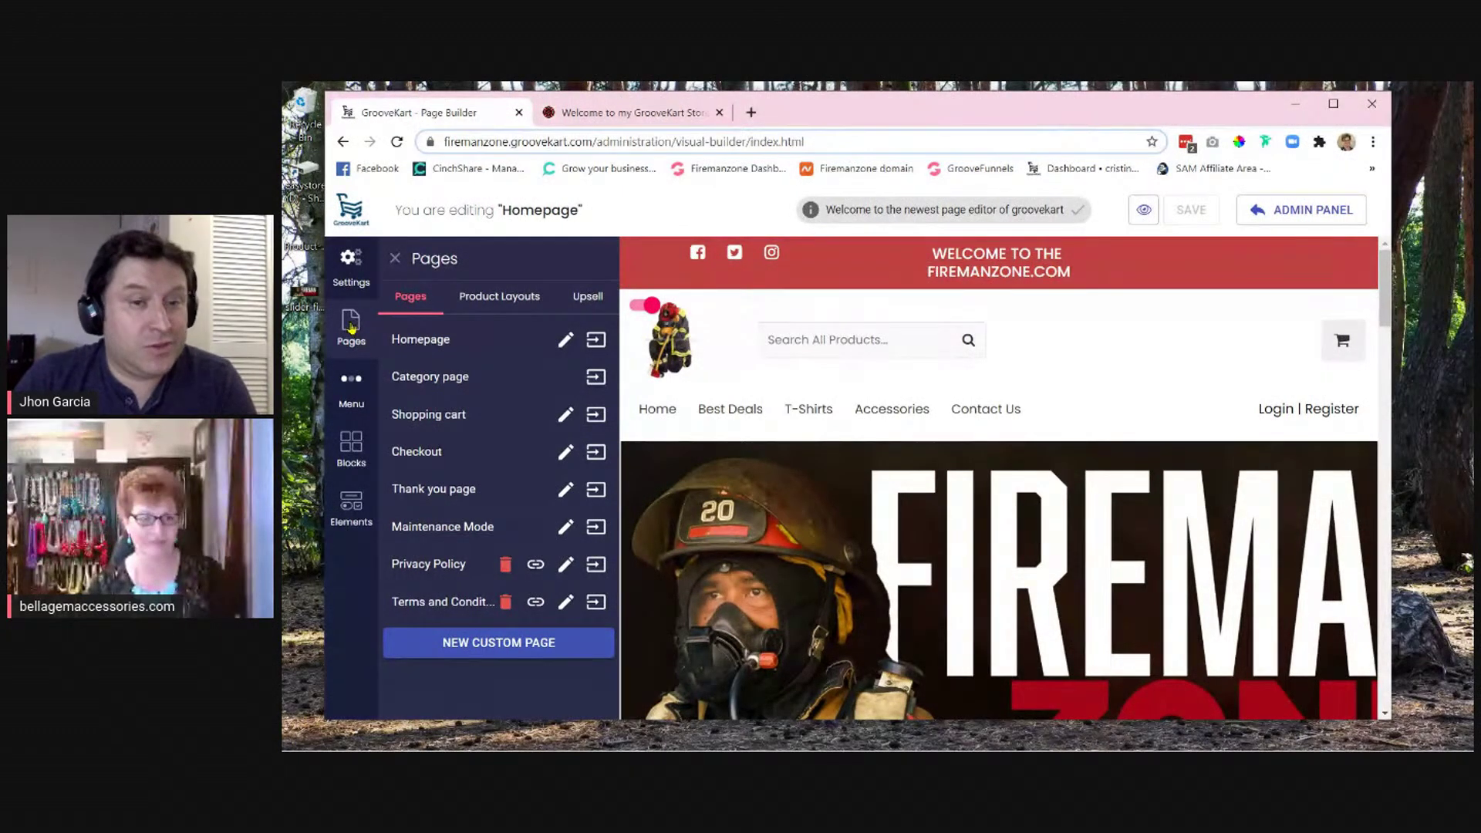
left_click(506, 299)
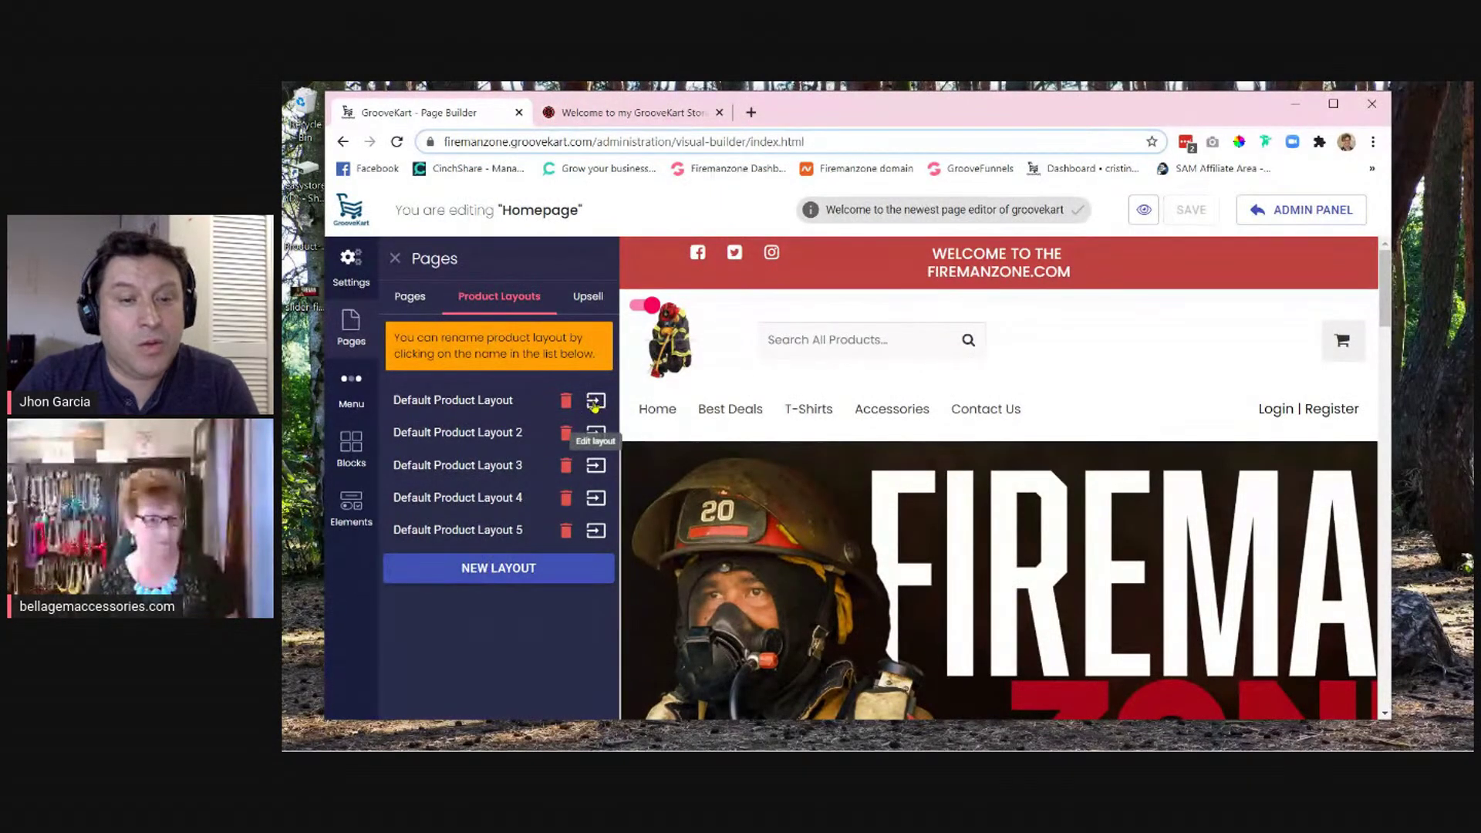
left_click(596, 401)
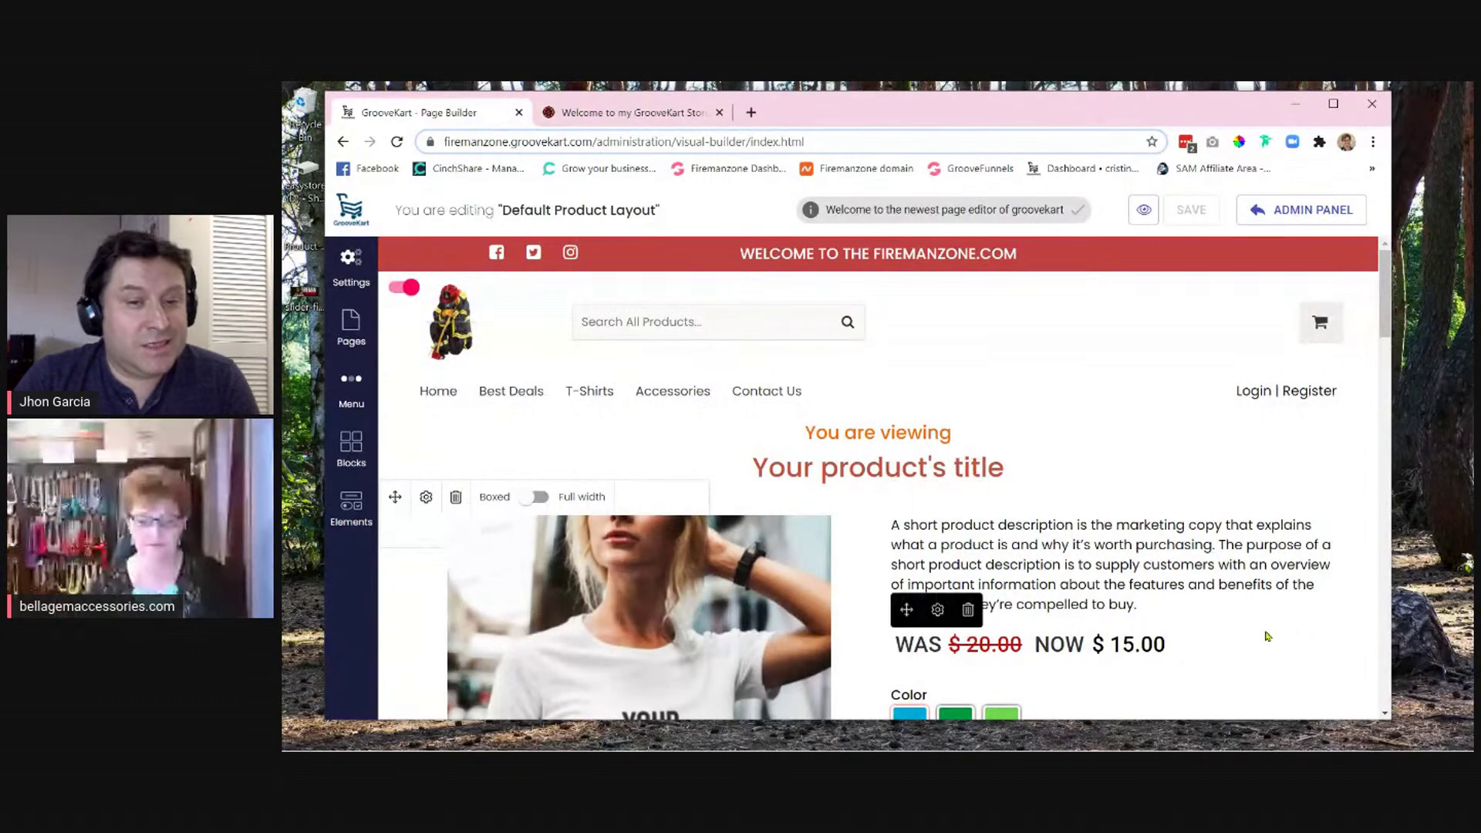
- Examine the product layout's title, description, price, color and size options, shipping button, image gallery and product row
scroll(1271, 626, "down", 2)
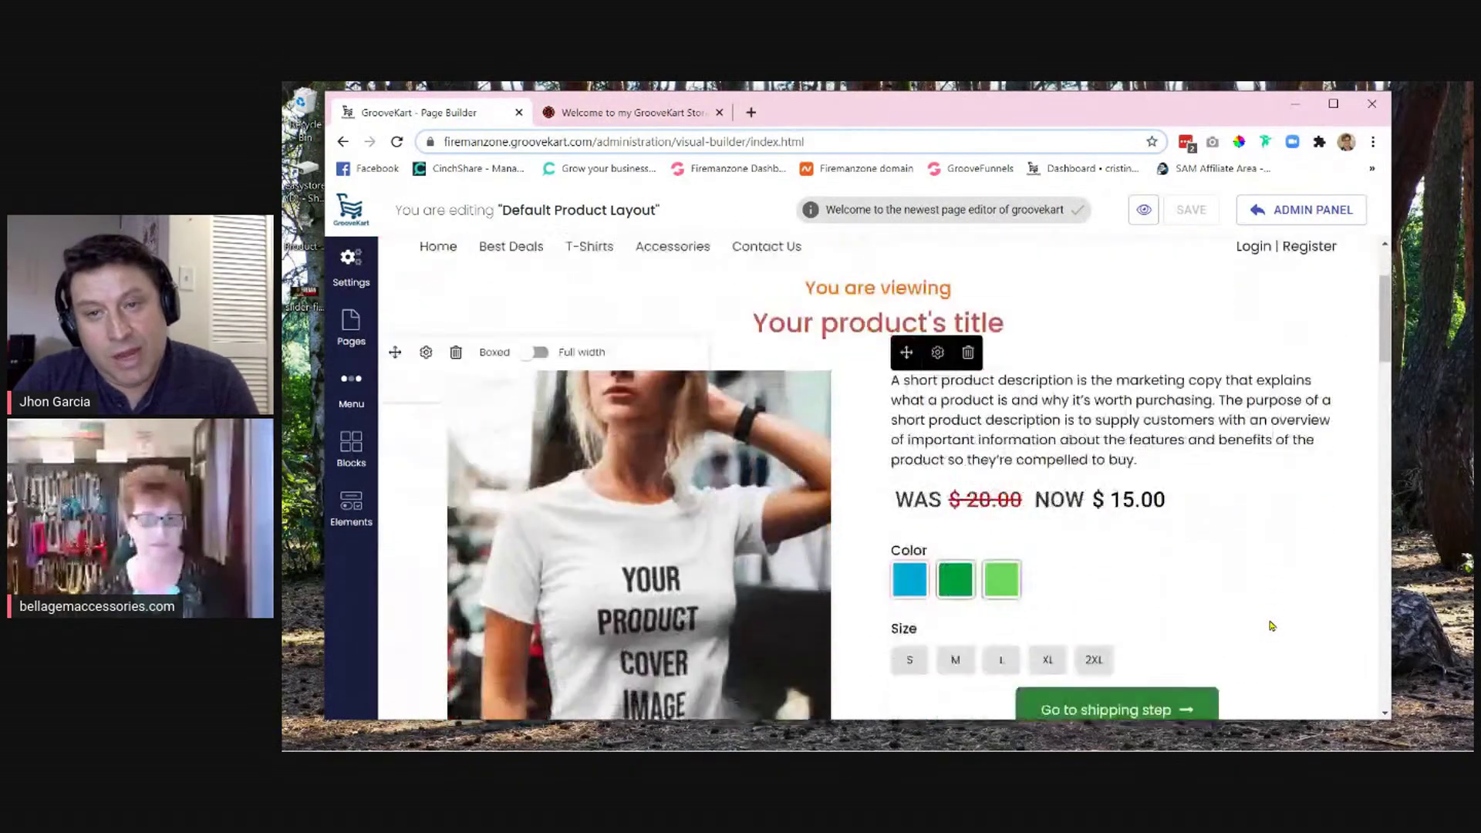
scroll(1271, 625, "up", 1)
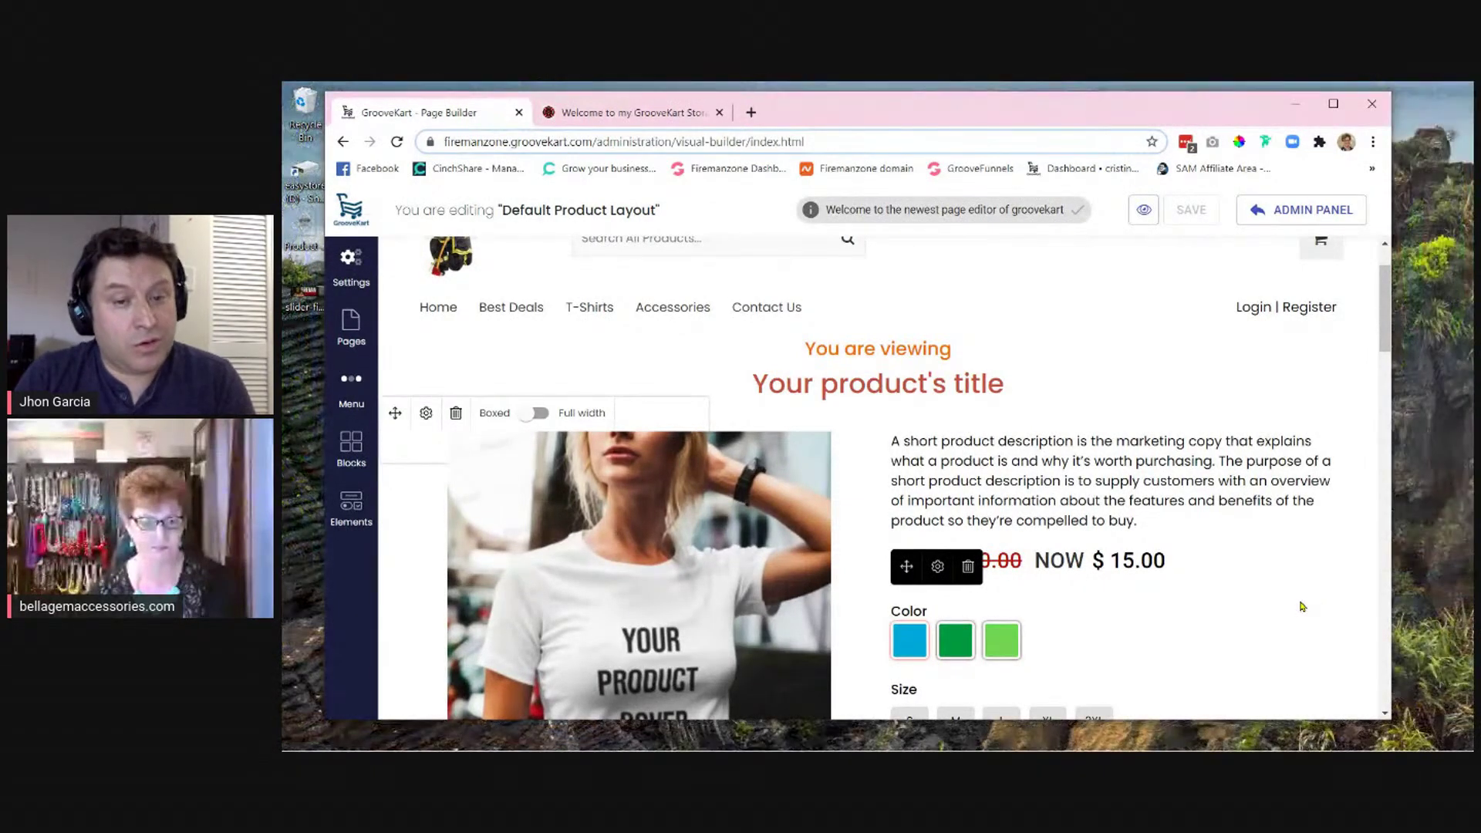
scroll(1301, 607, "down", 3)
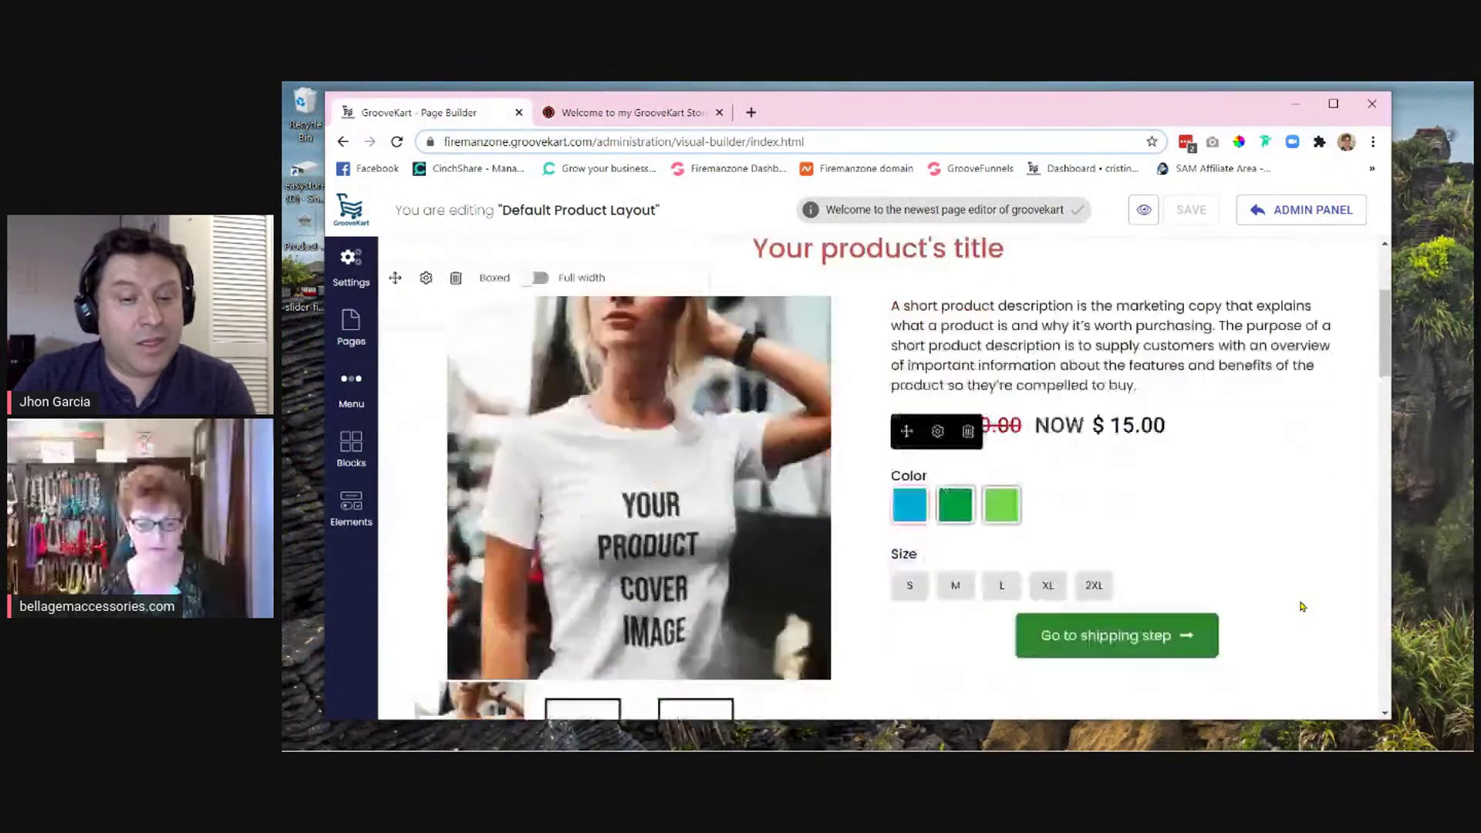
scroll(1307, 606, "up", 2)
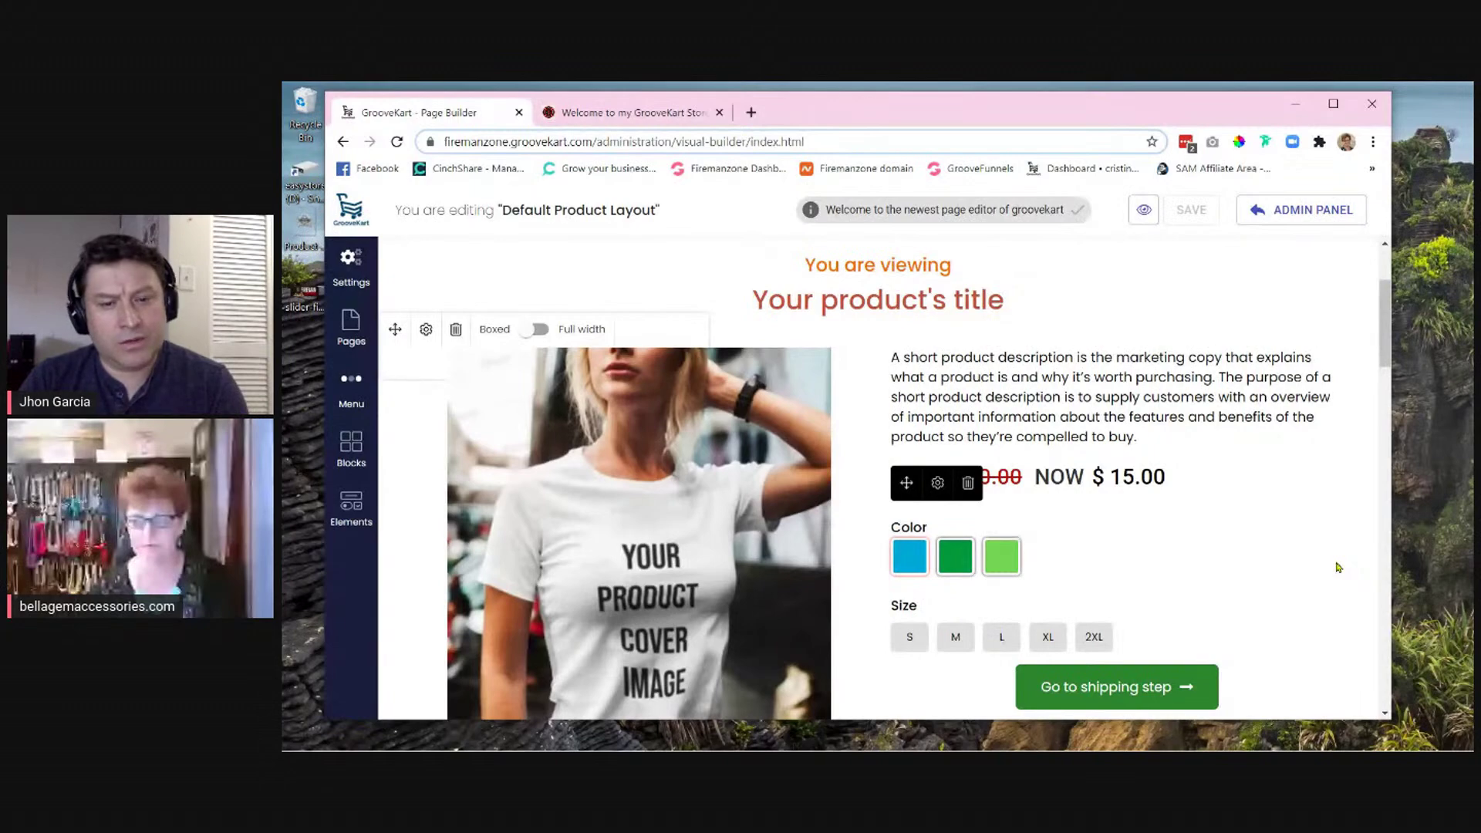
scroll(1338, 566, "down", 1)
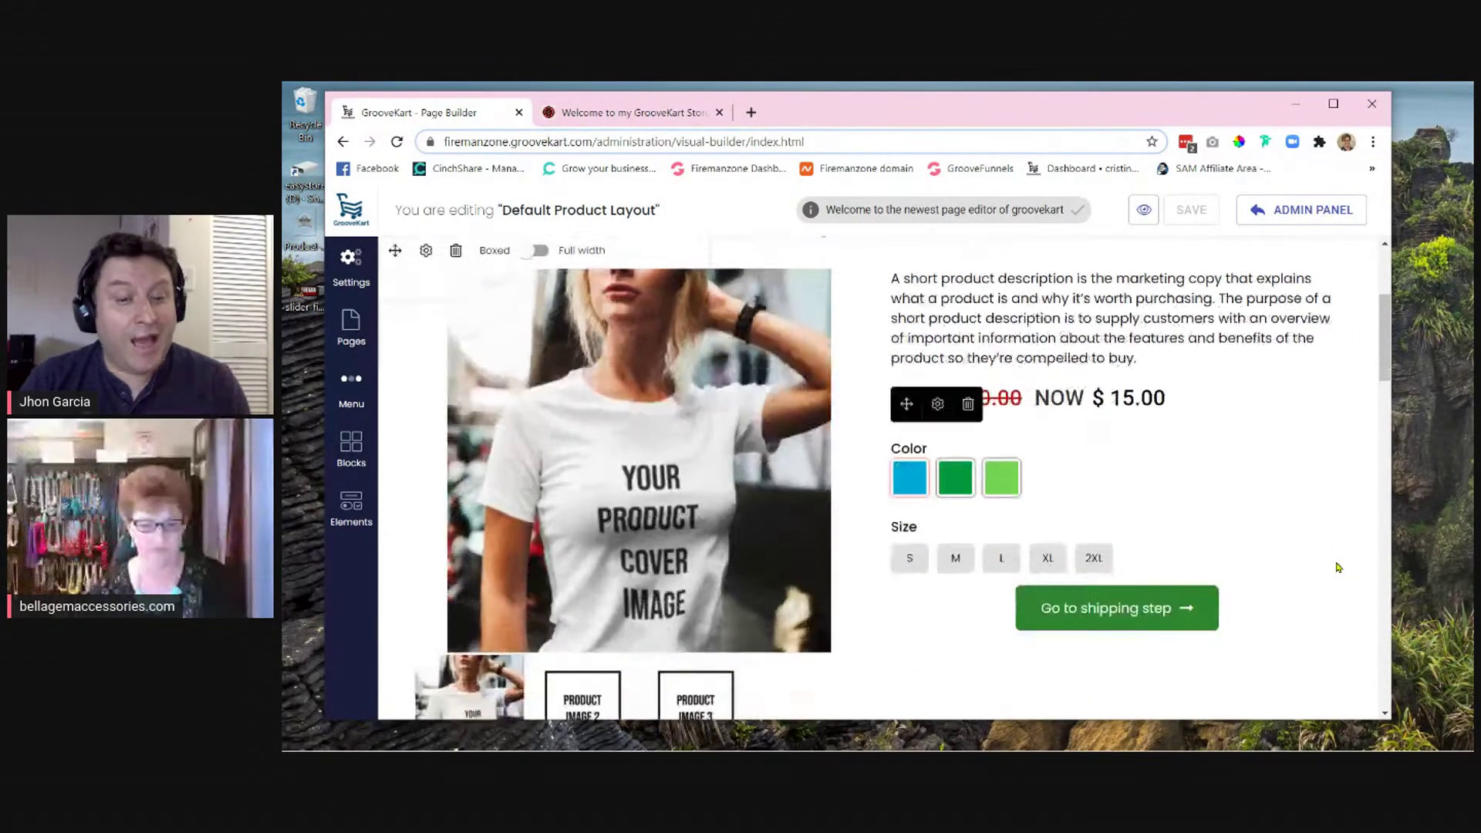
scroll(1336, 566, "down", 4)
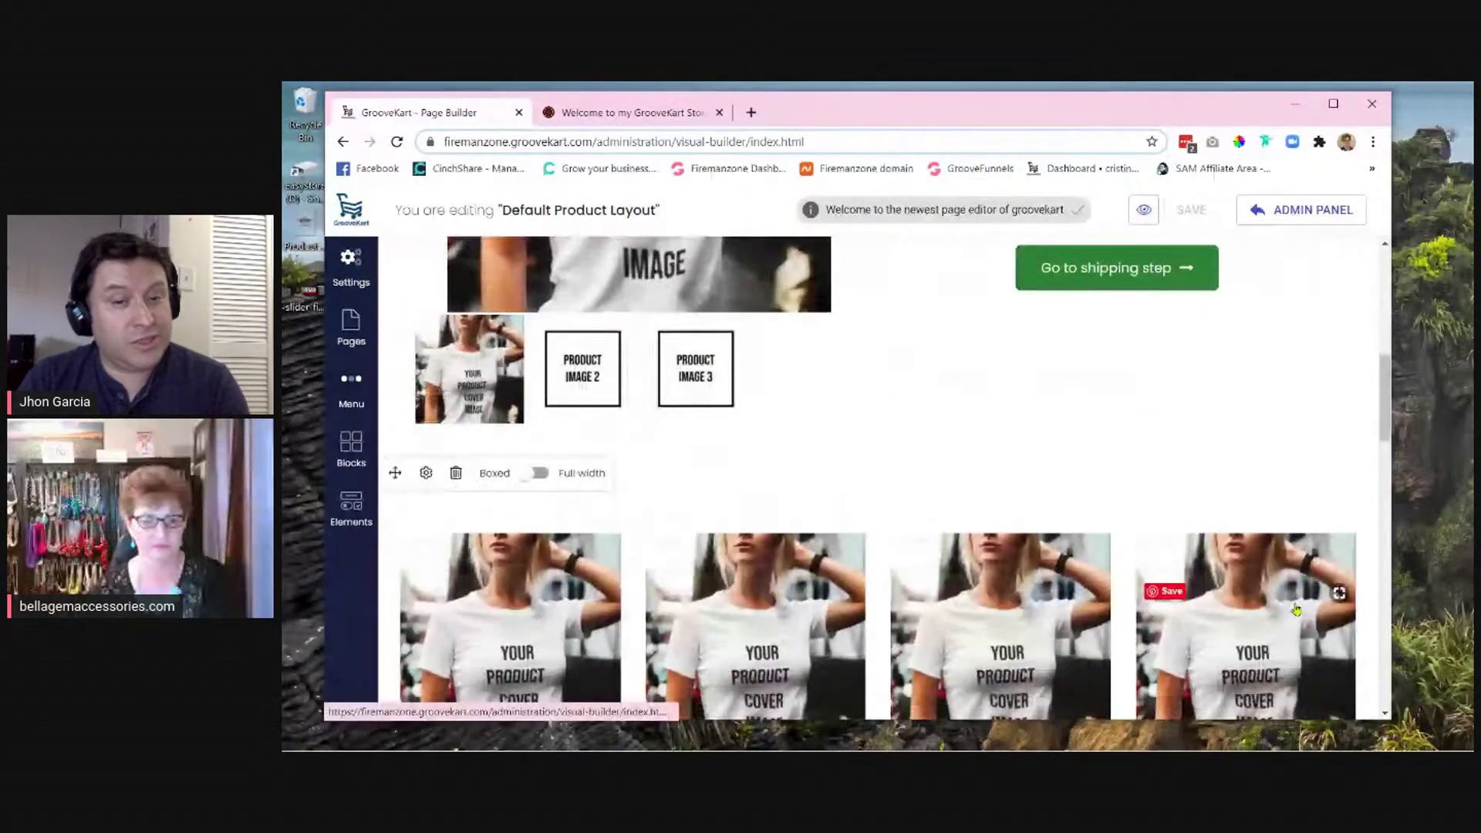
scroll(1332, 473, "up", 4)
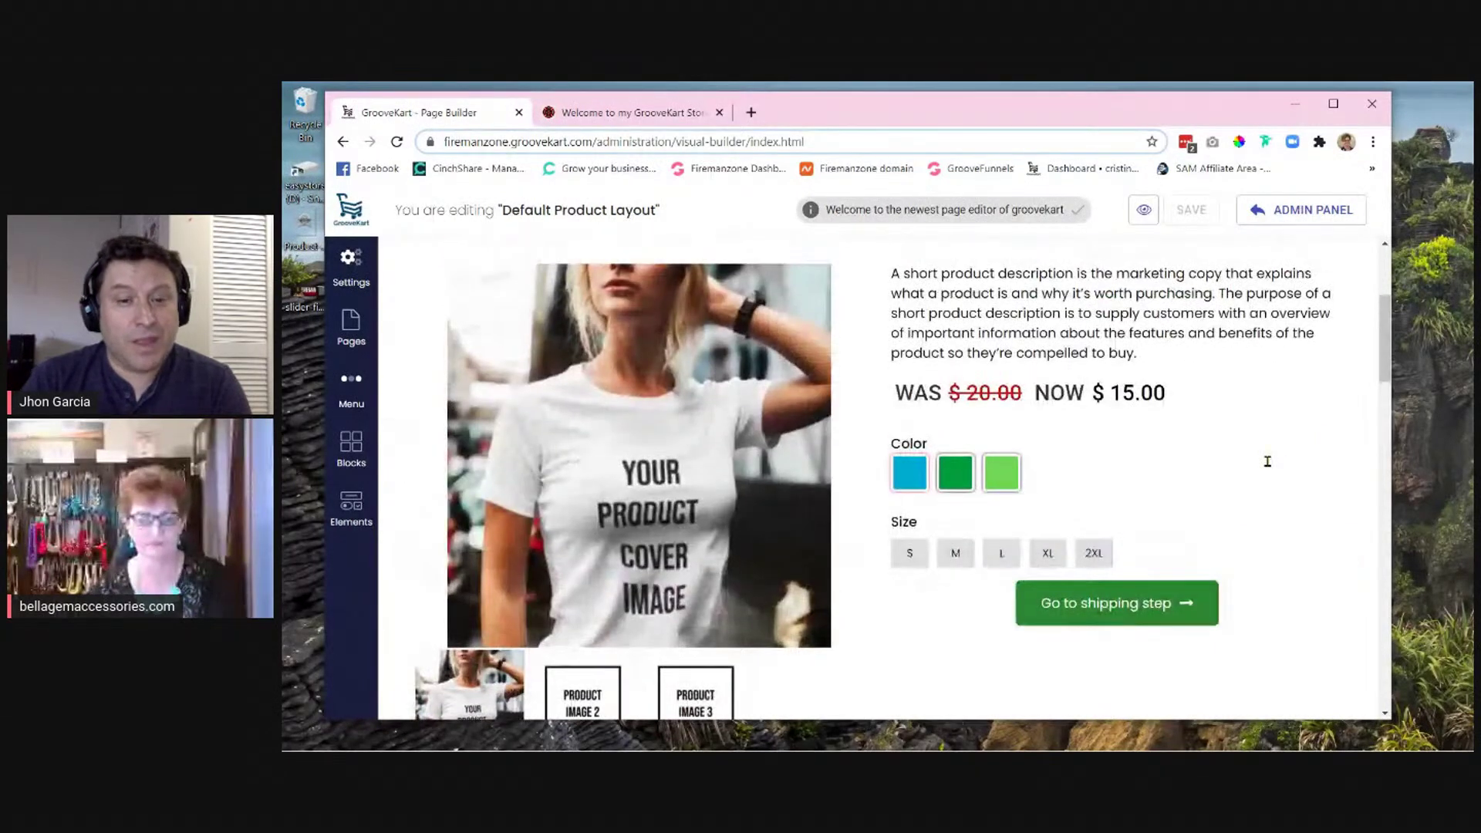
scroll(1265, 462, "up", 2)
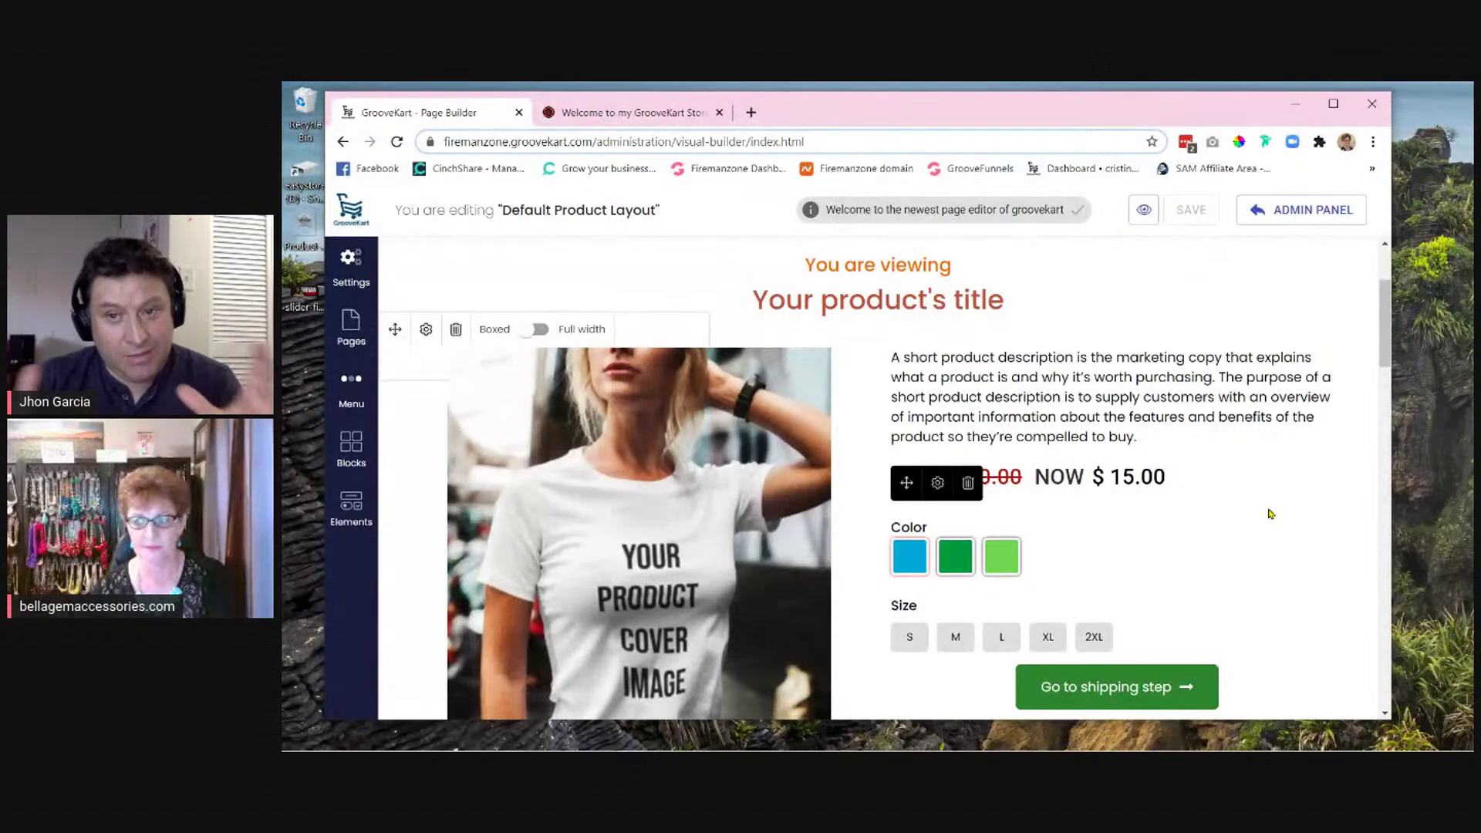
- Look over the product layout from the store header and title area down past the shipping button to the gallery thumbnails
scroll(1271, 514, "down", 1)
scroll(1271, 513, "up", 3)
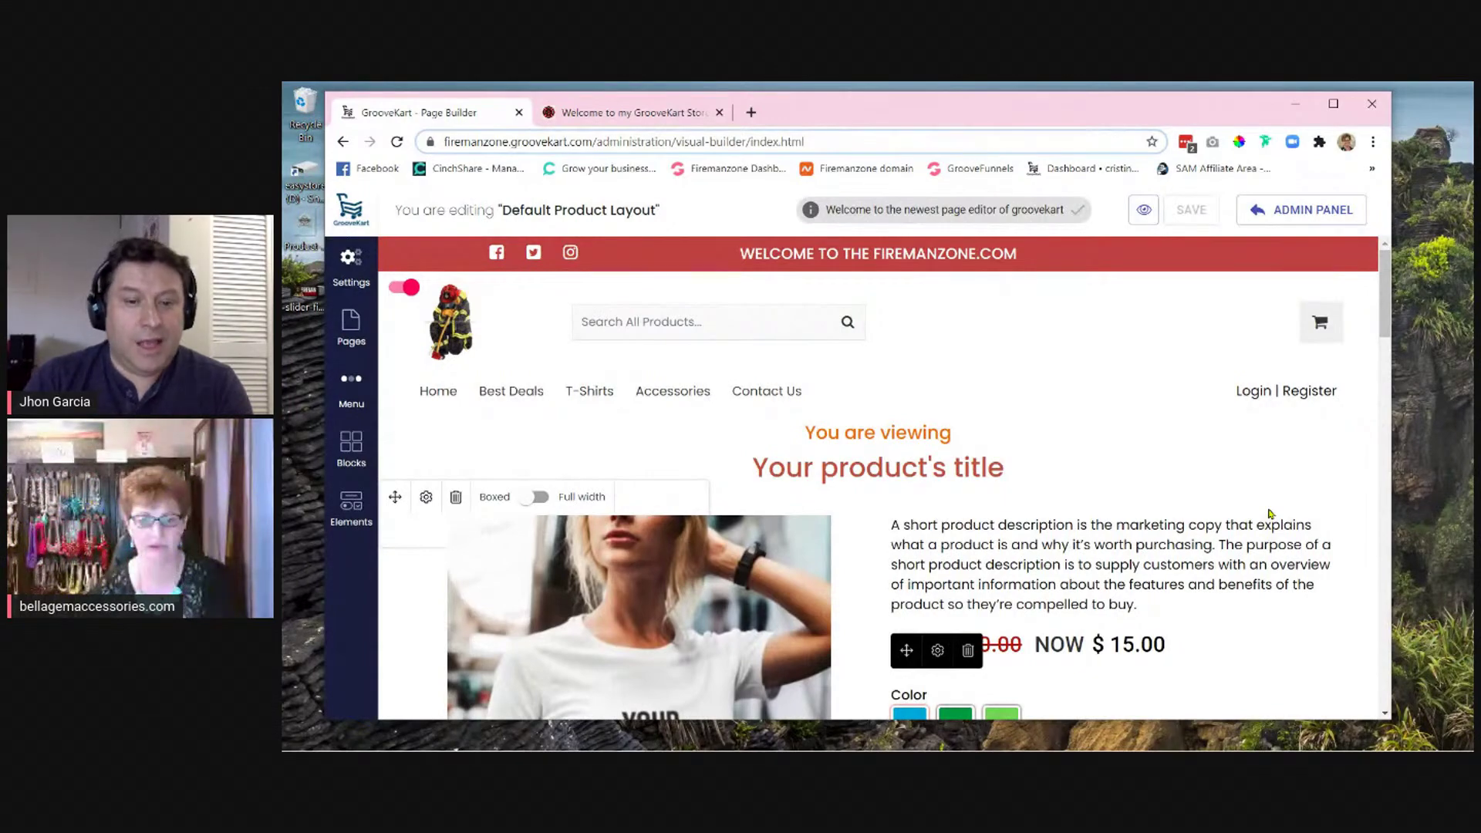
scroll(1271, 513, "down", 1)
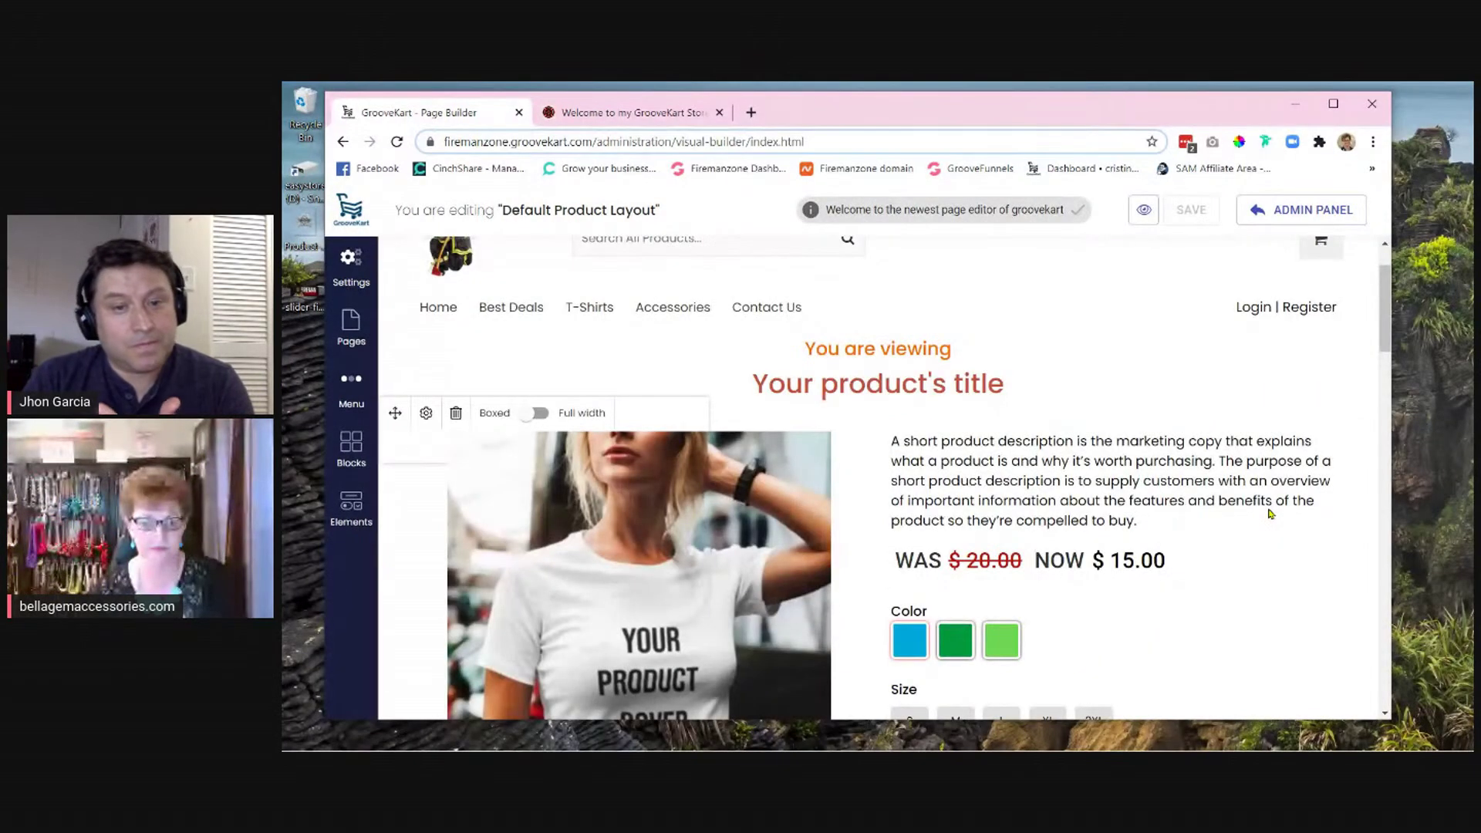
scroll(1271, 513, "down", 1)
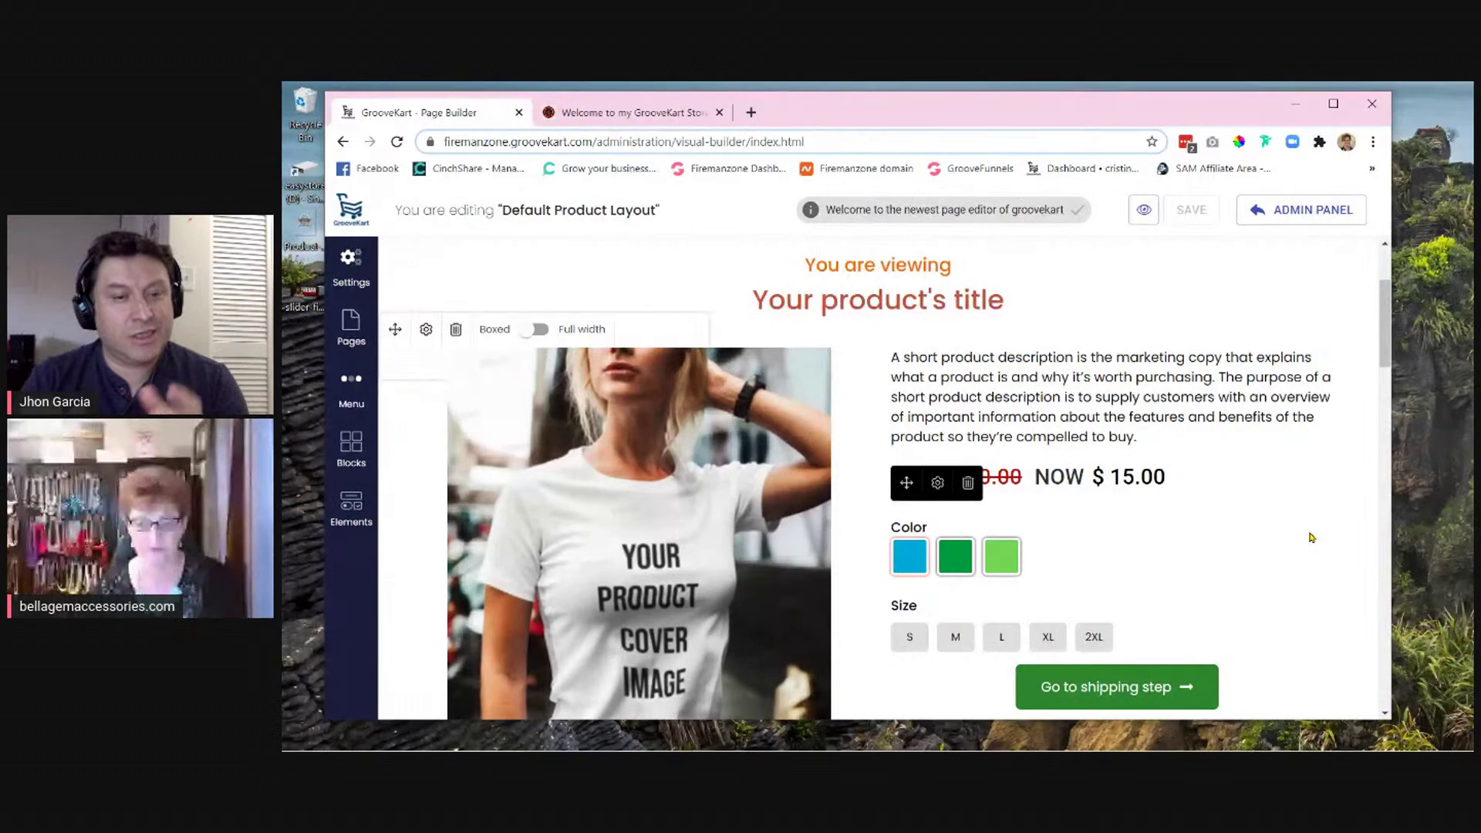
scroll(1311, 537, "down", 3)
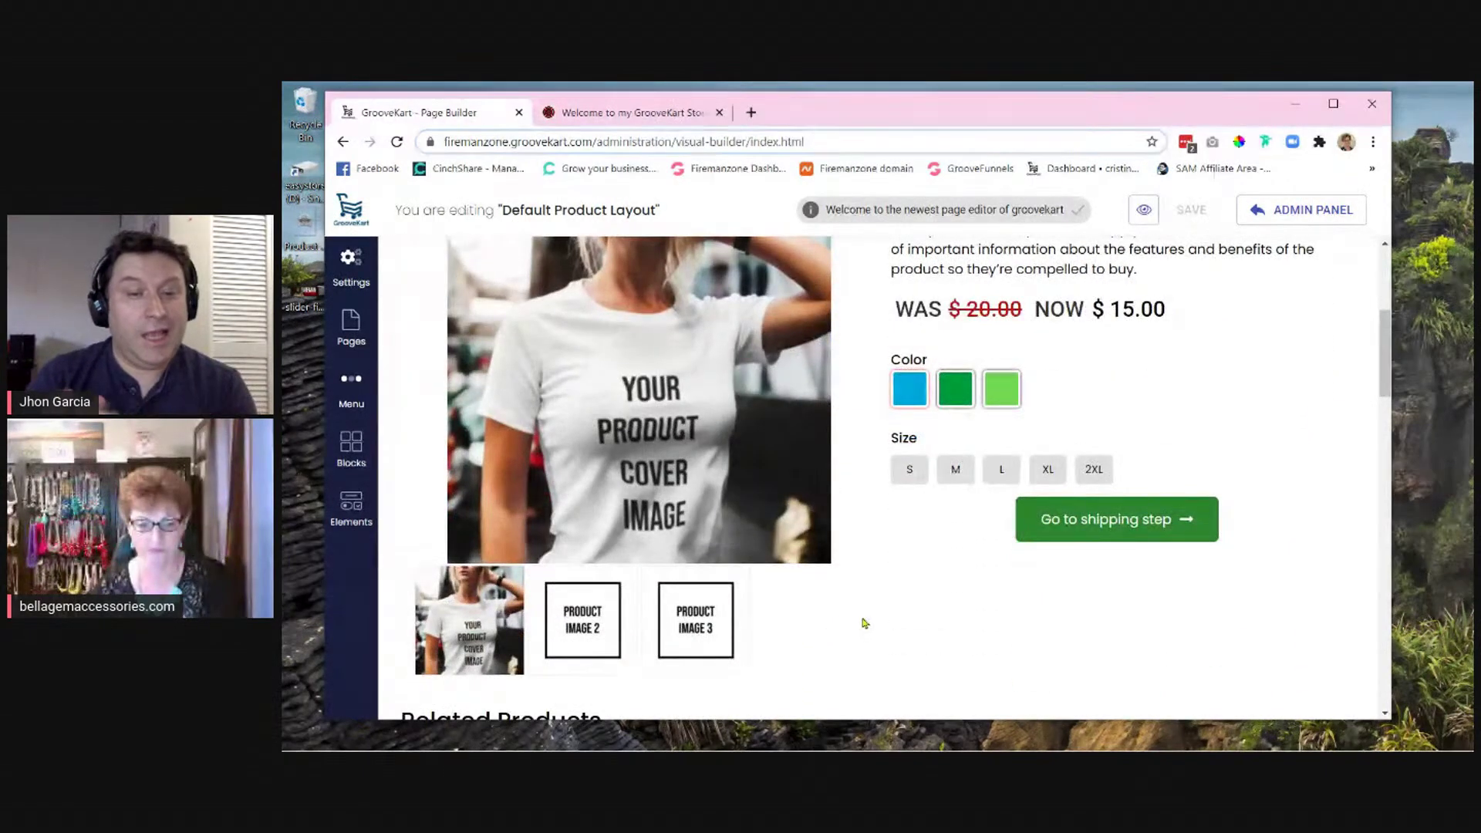
scroll(876, 618, "down", 1)
scroll(881, 619, "down", 3)
scroll(1065, 616, "up", 6)
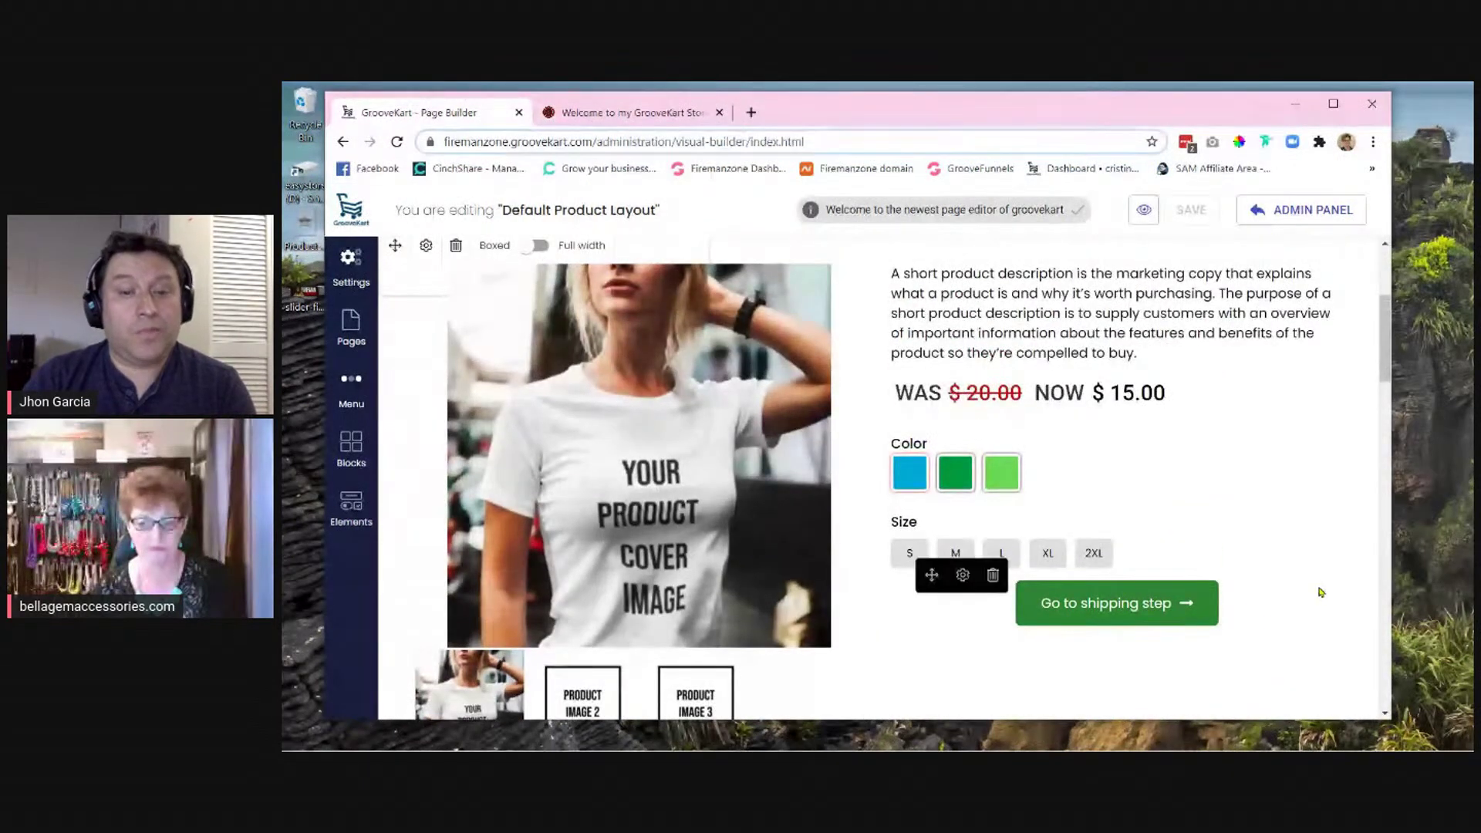
scroll(1321, 591, "up", 4)
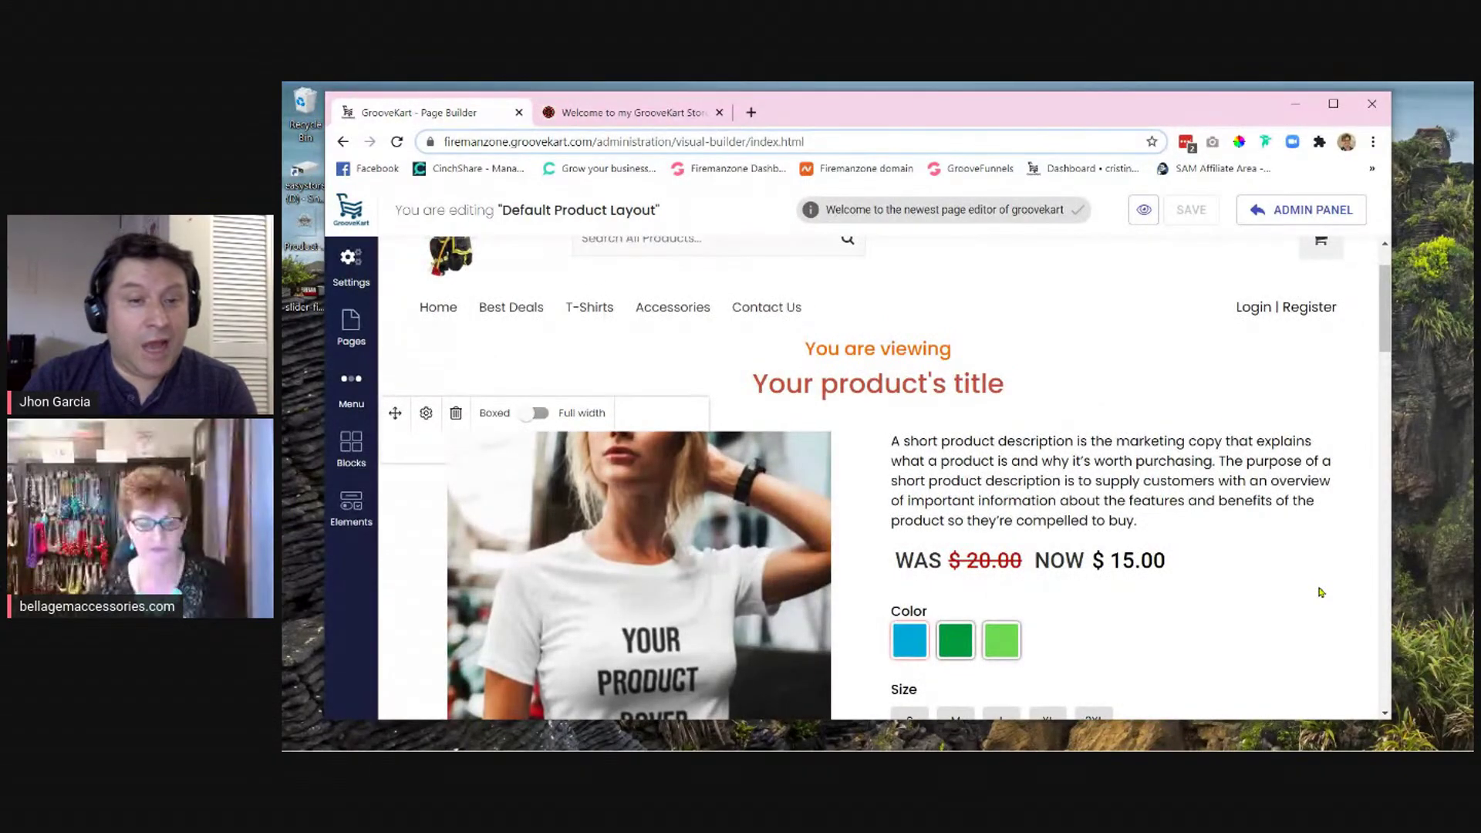
scroll(1320, 592, "down", 2)
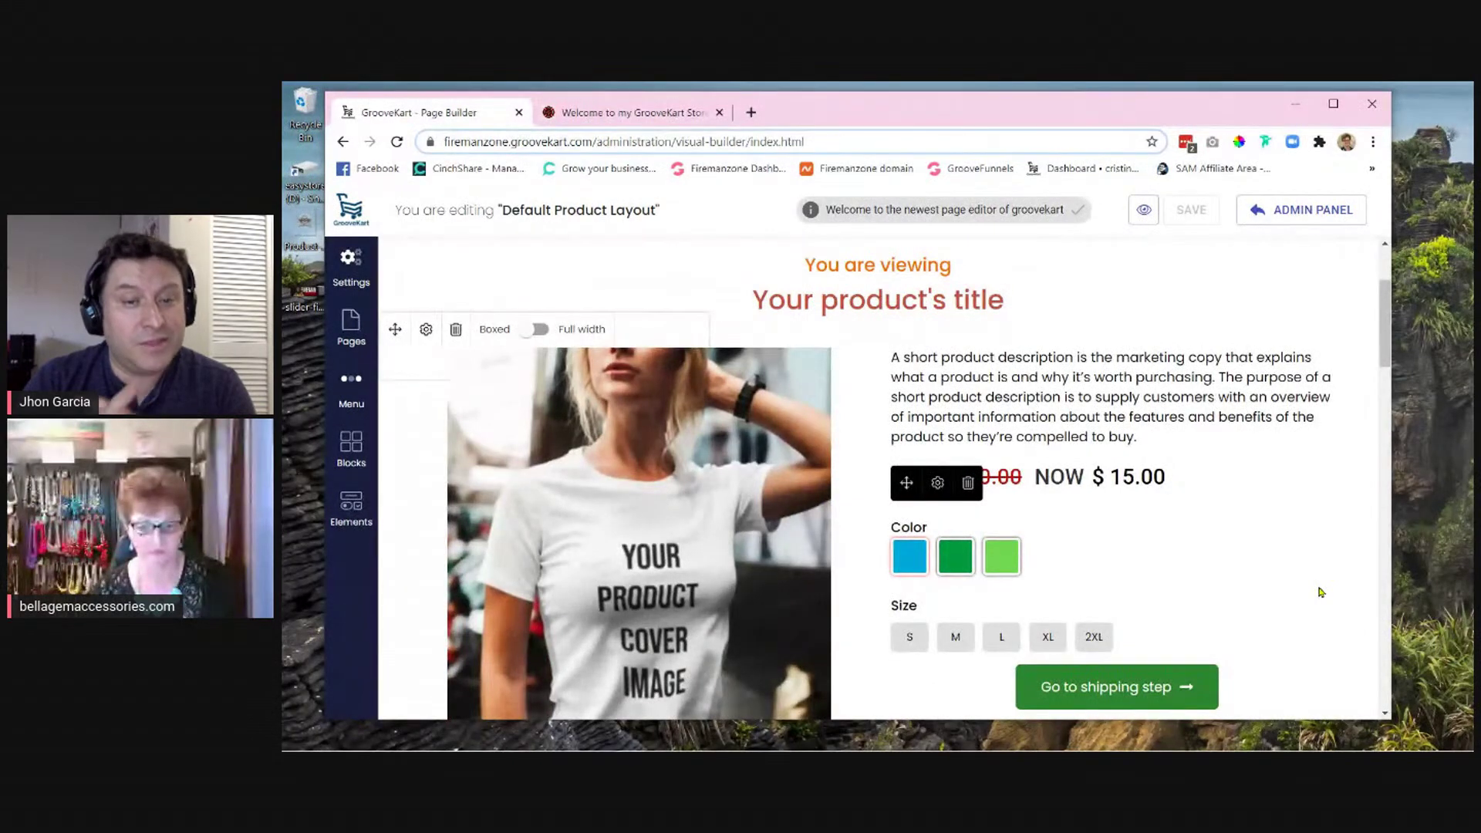
scroll(1320, 591, "up", 2)
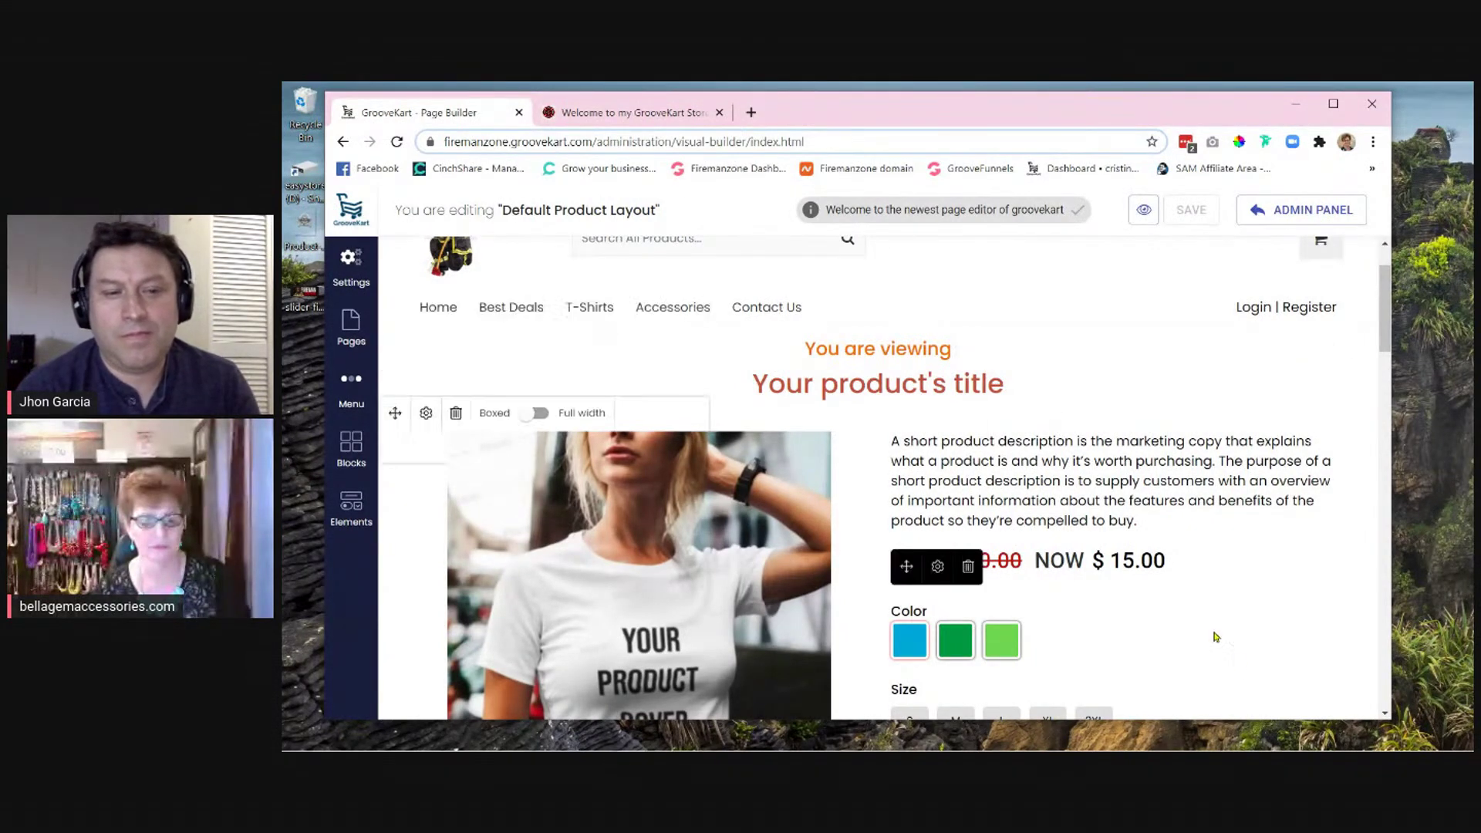
scroll(1246, 661, "up", 1)
scroll(1246, 662, "down", 2)
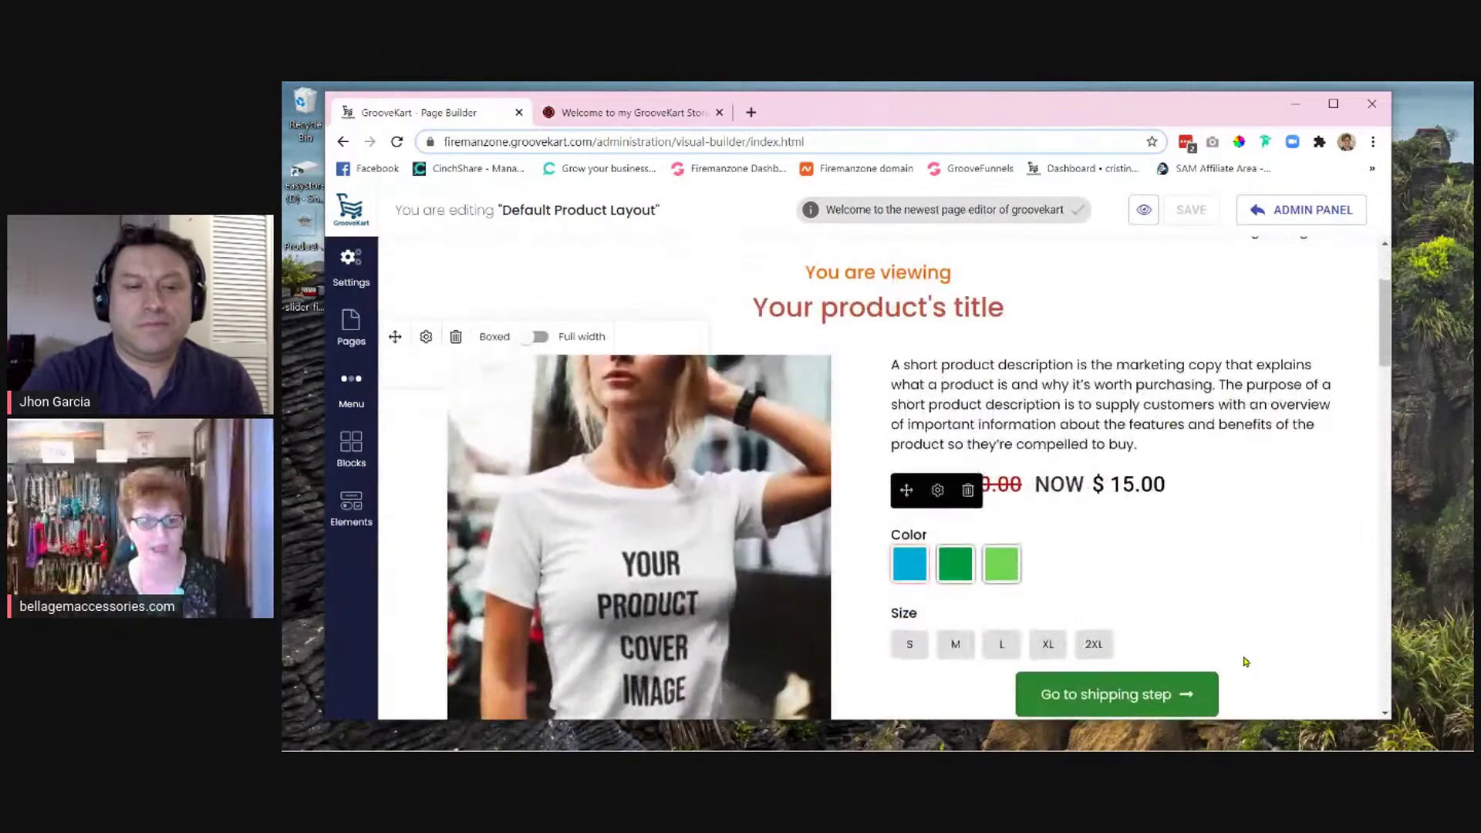
scroll(1234, 632, "up", 3)
scroll(1049, 530, "down", 1)
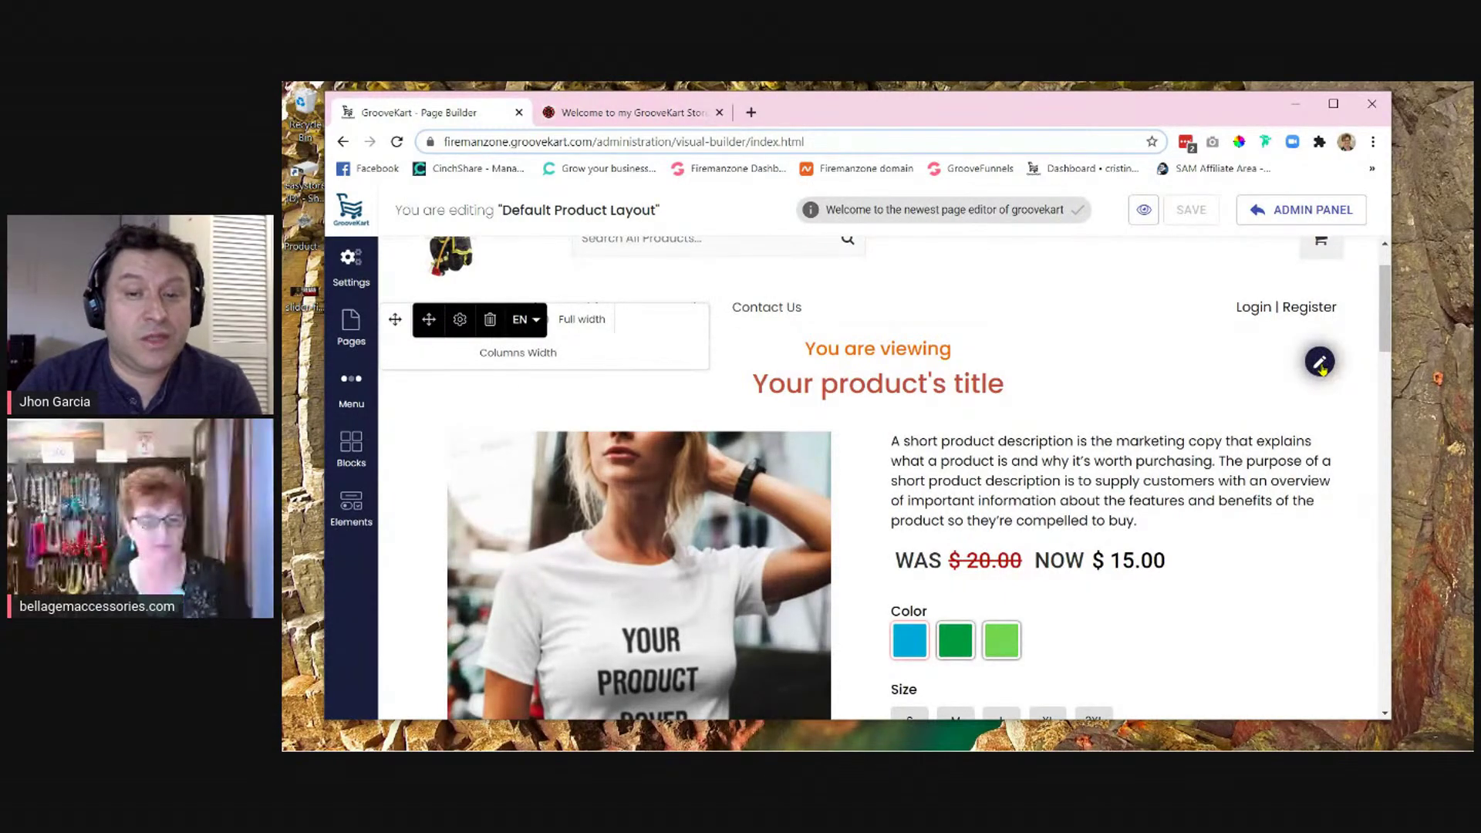
- Replace the "You are viewing" text above the product title with "Welcome to Fireman Zone" and save the layout
left_click(1320, 364)
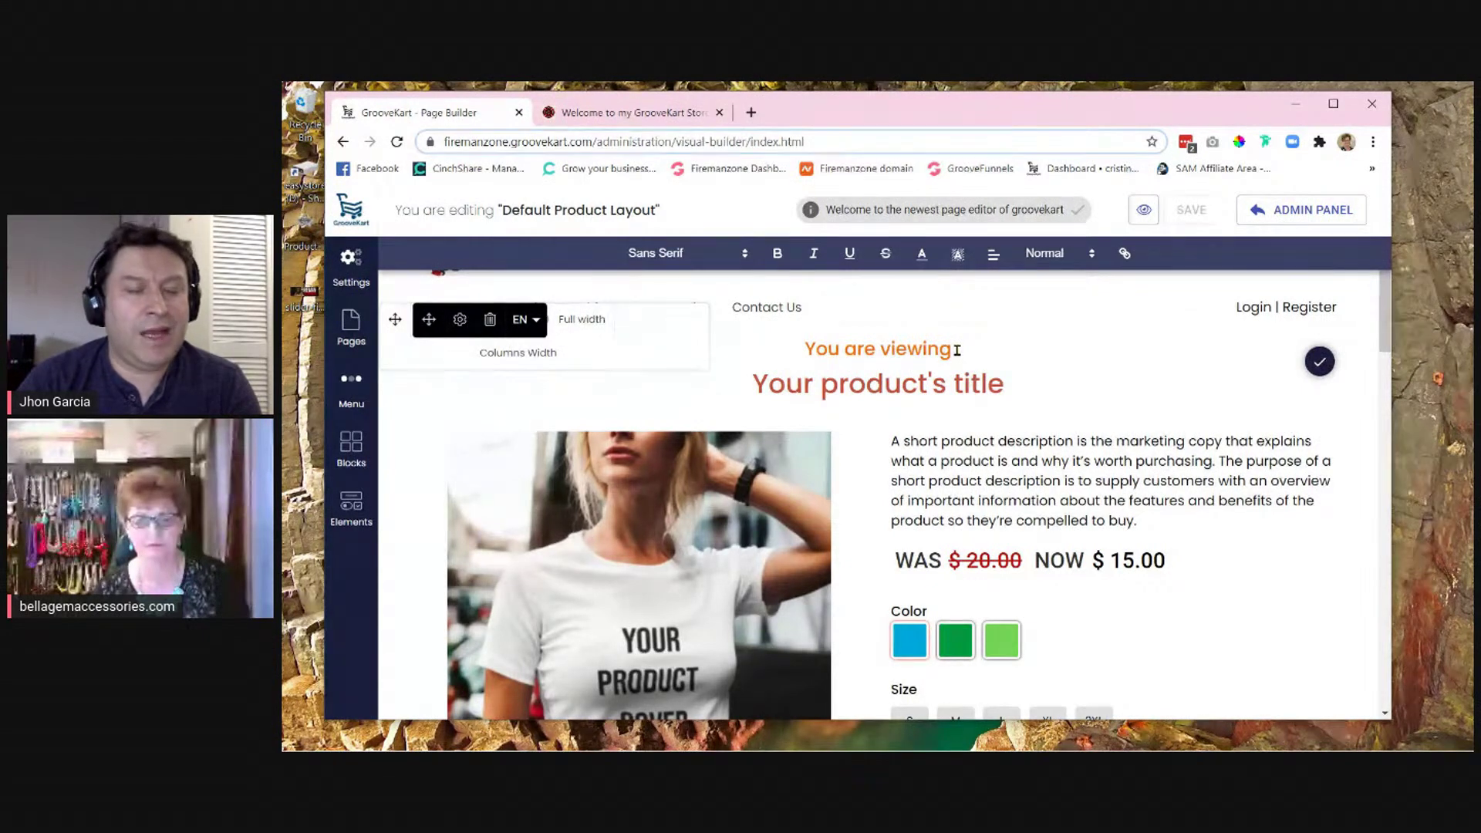
left_click(1307, 369)
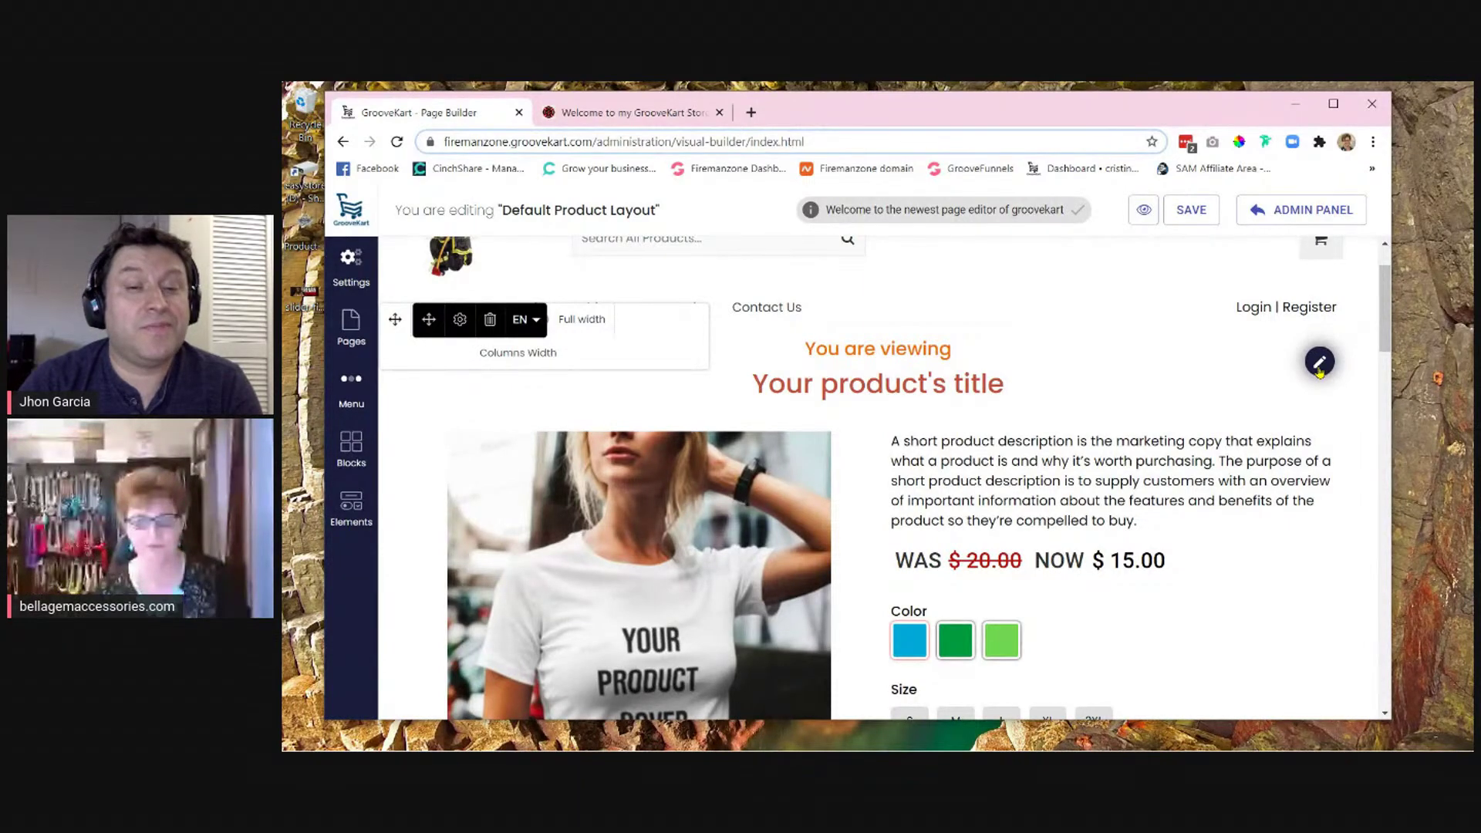
left_click(1320, 369)
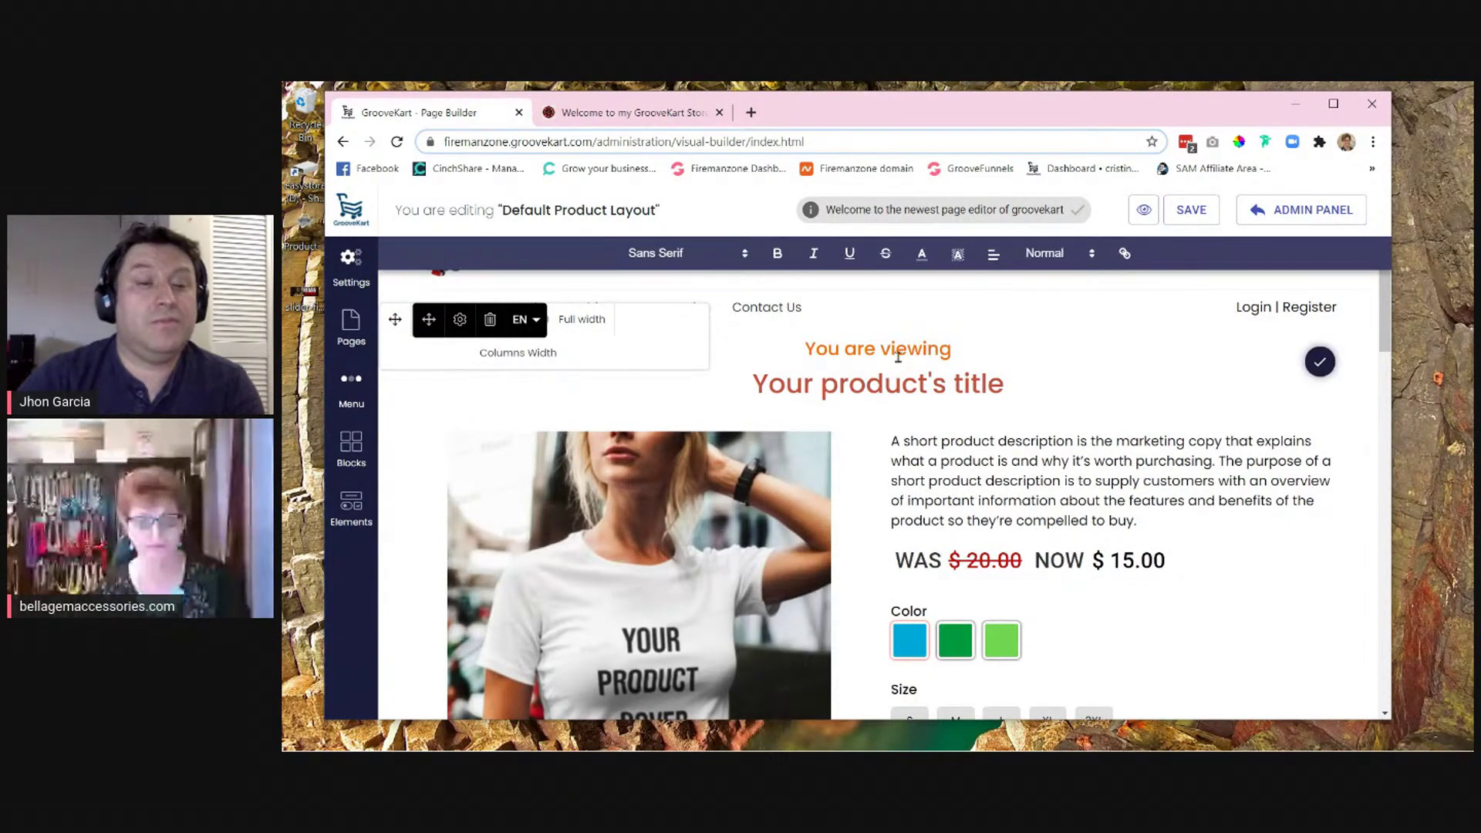
left_click_drag(954, 349, 803, 351)
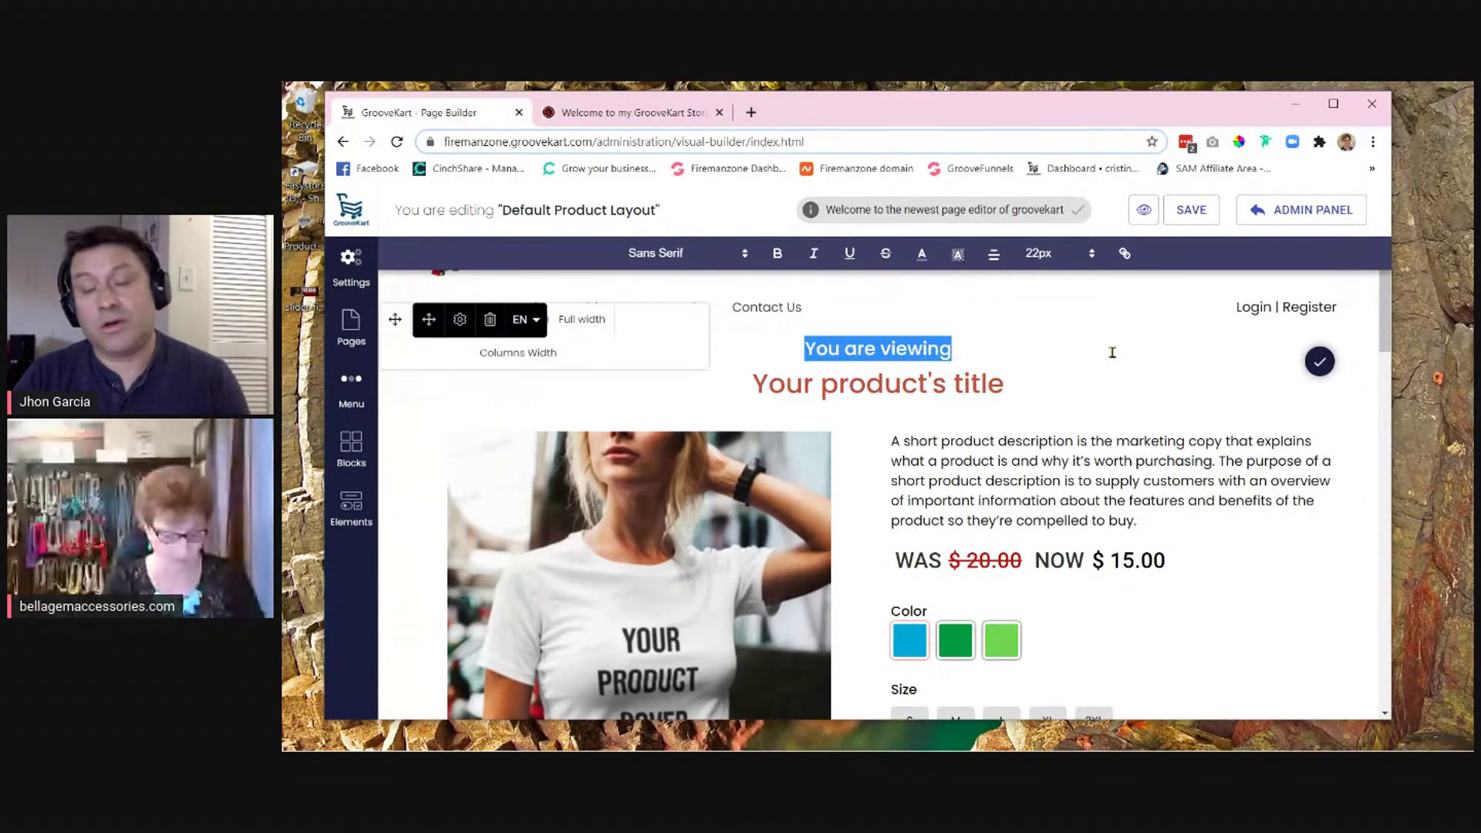
type("W")
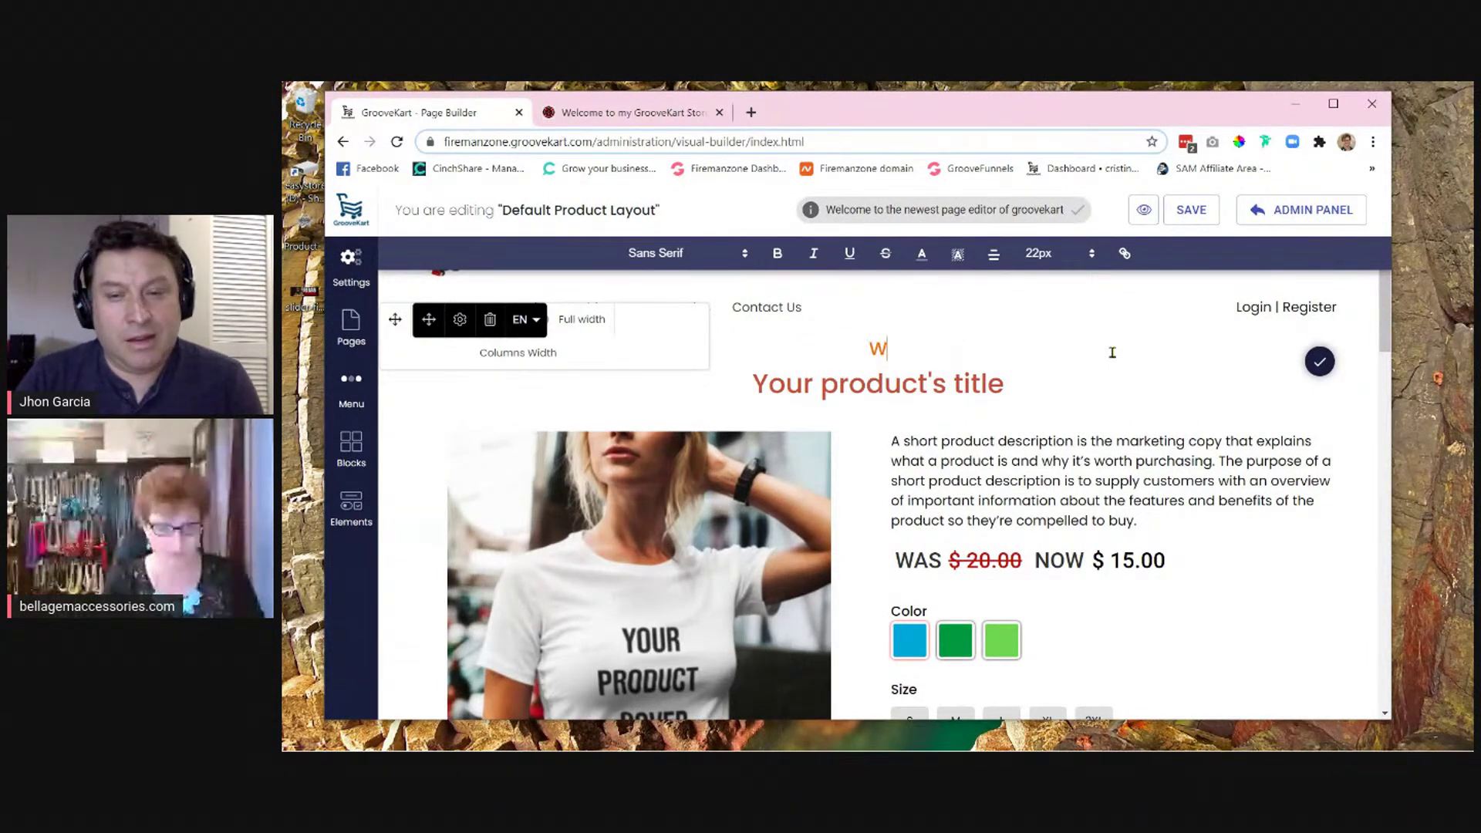
type("elcome to")
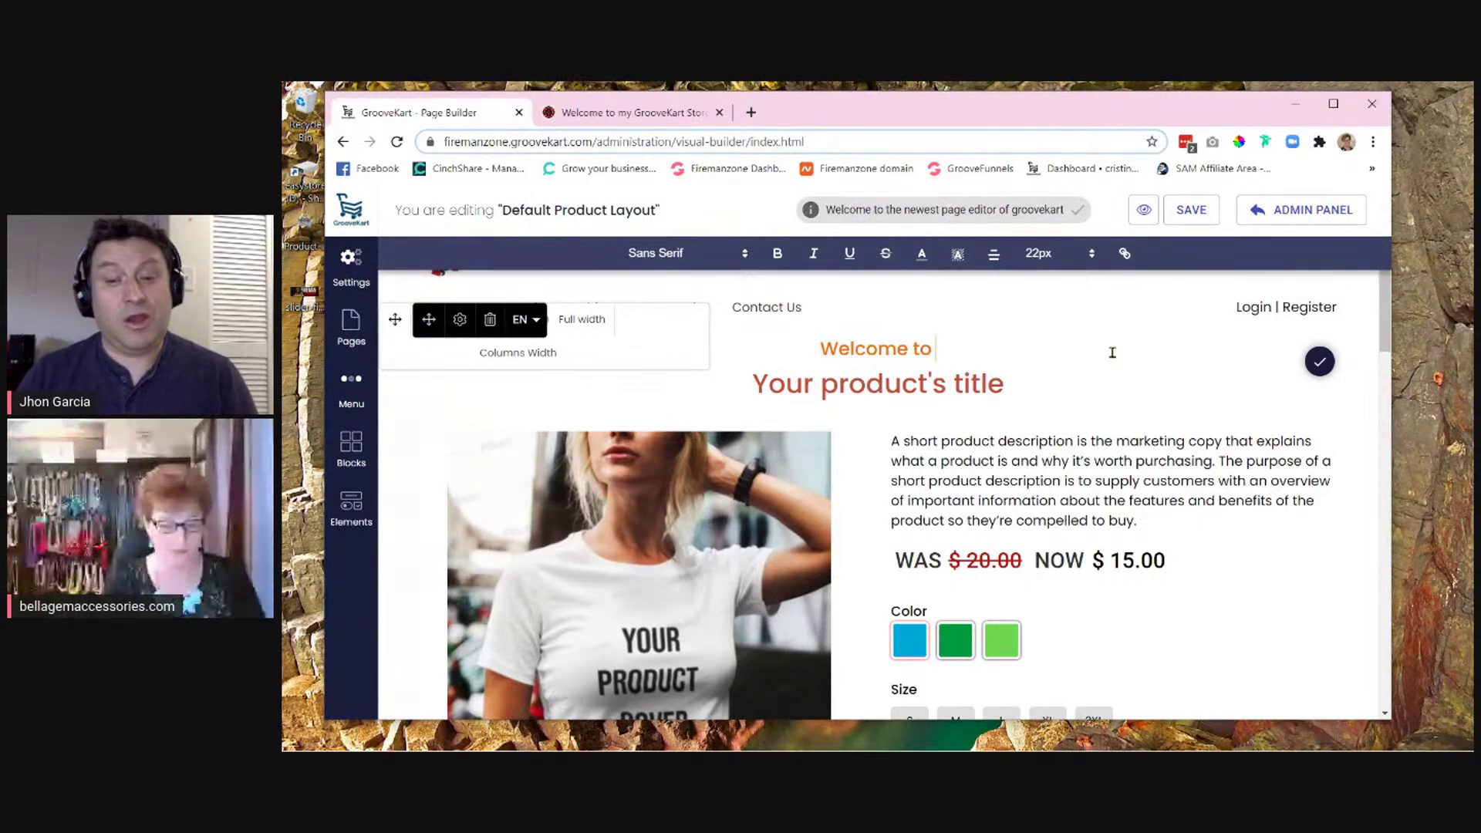
type(" Fi")
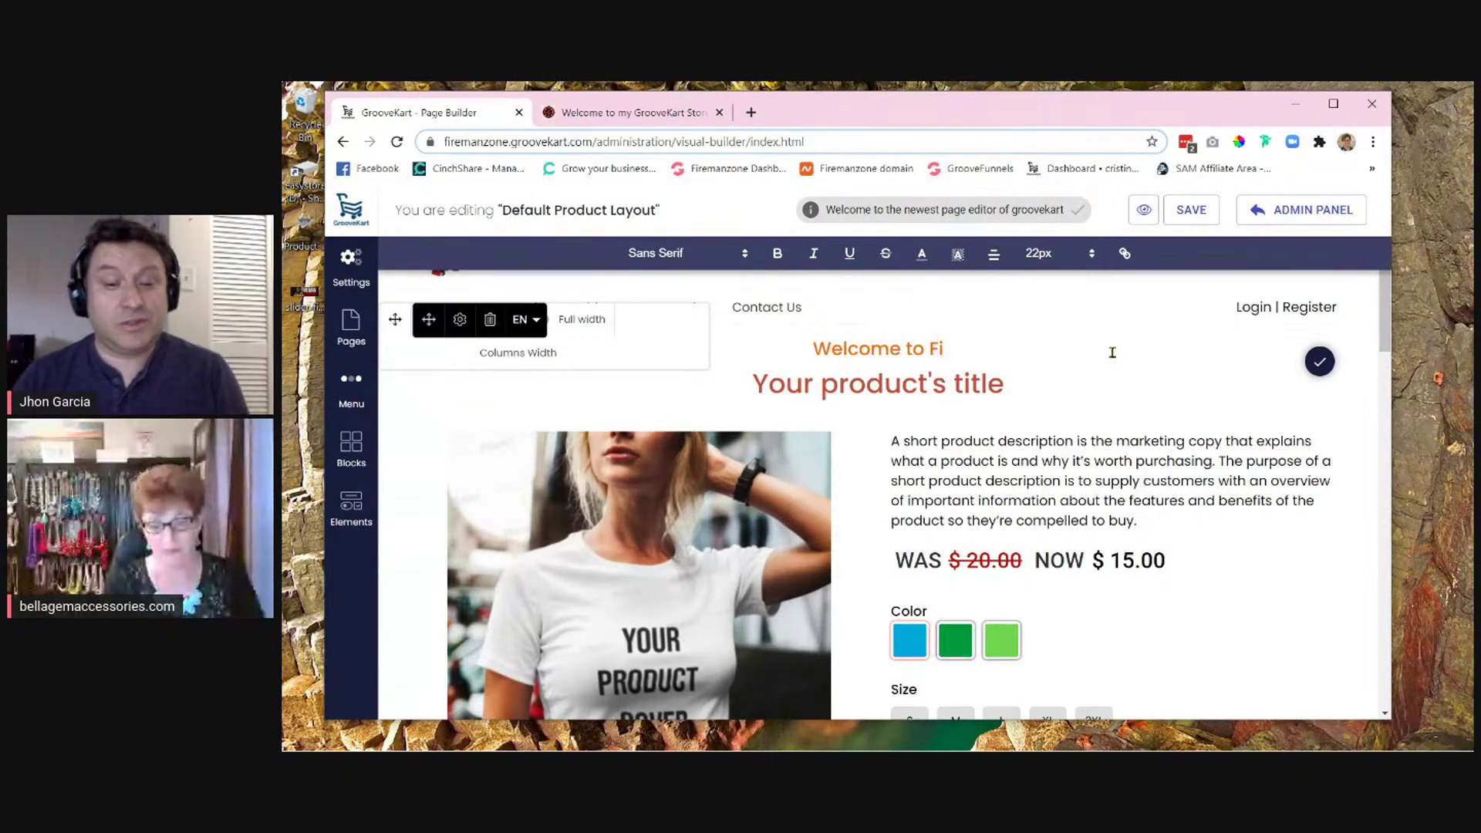
type("reman")
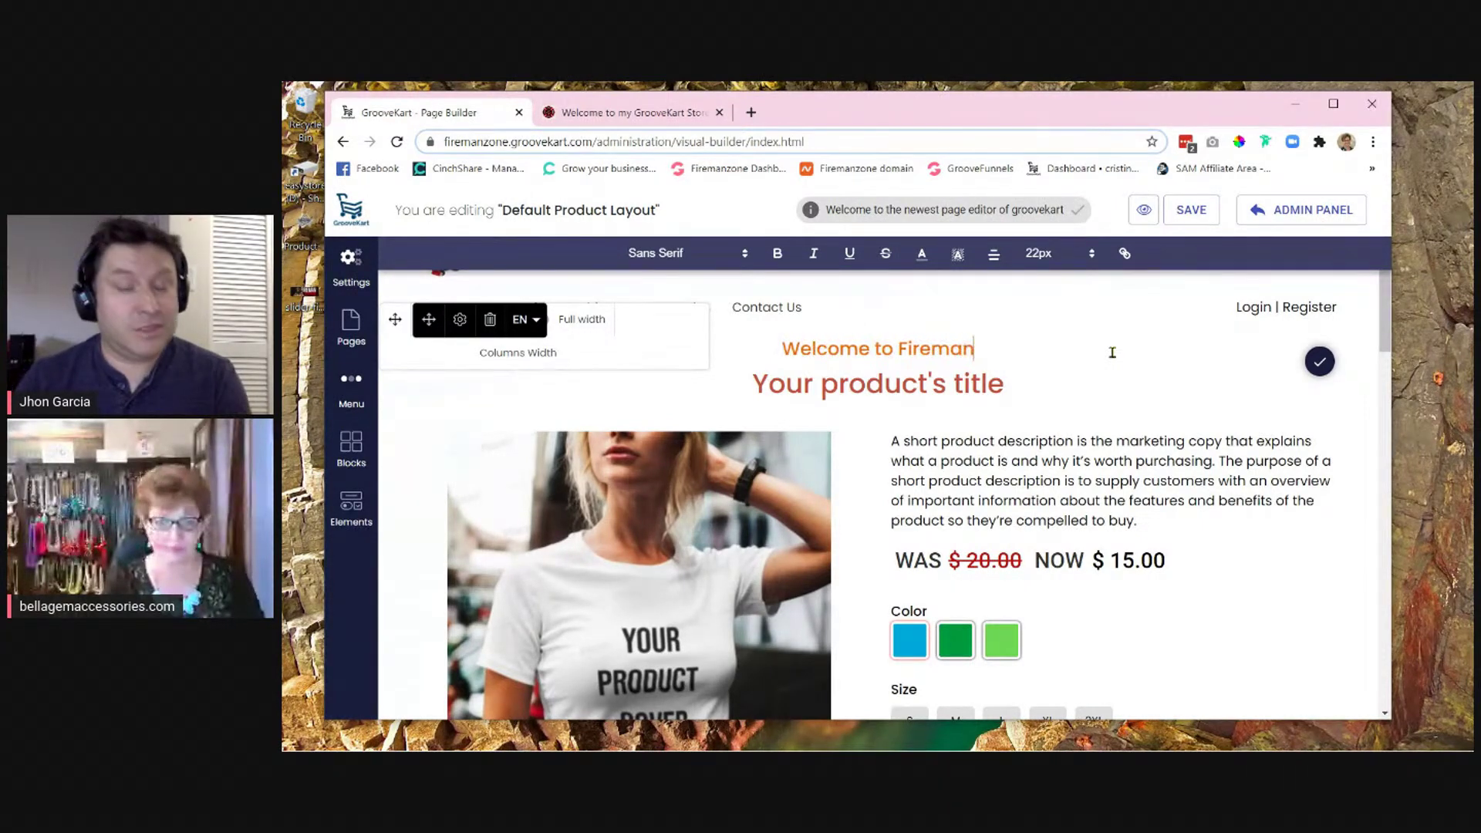
type(" Z")
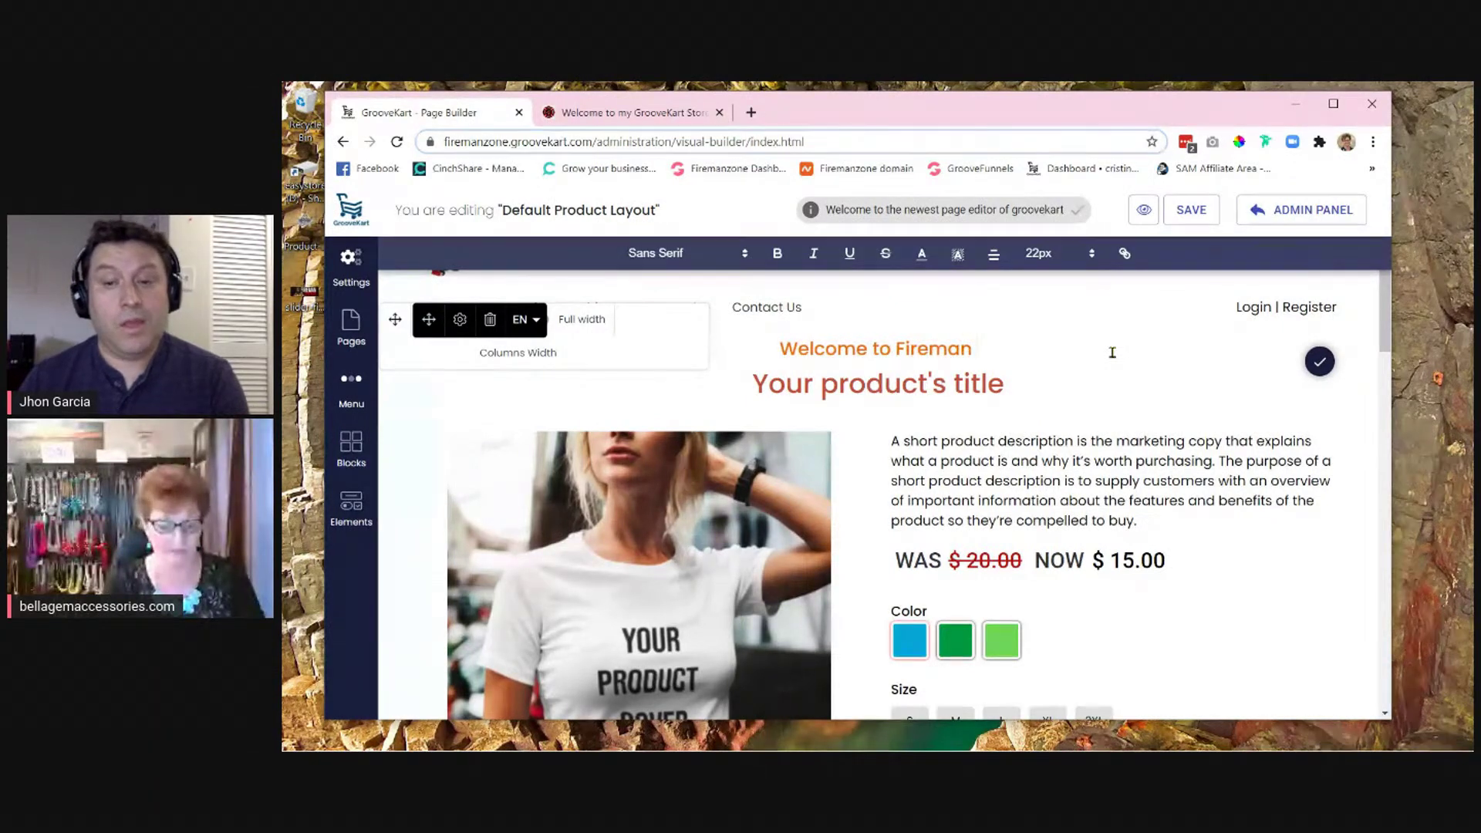
type("one")
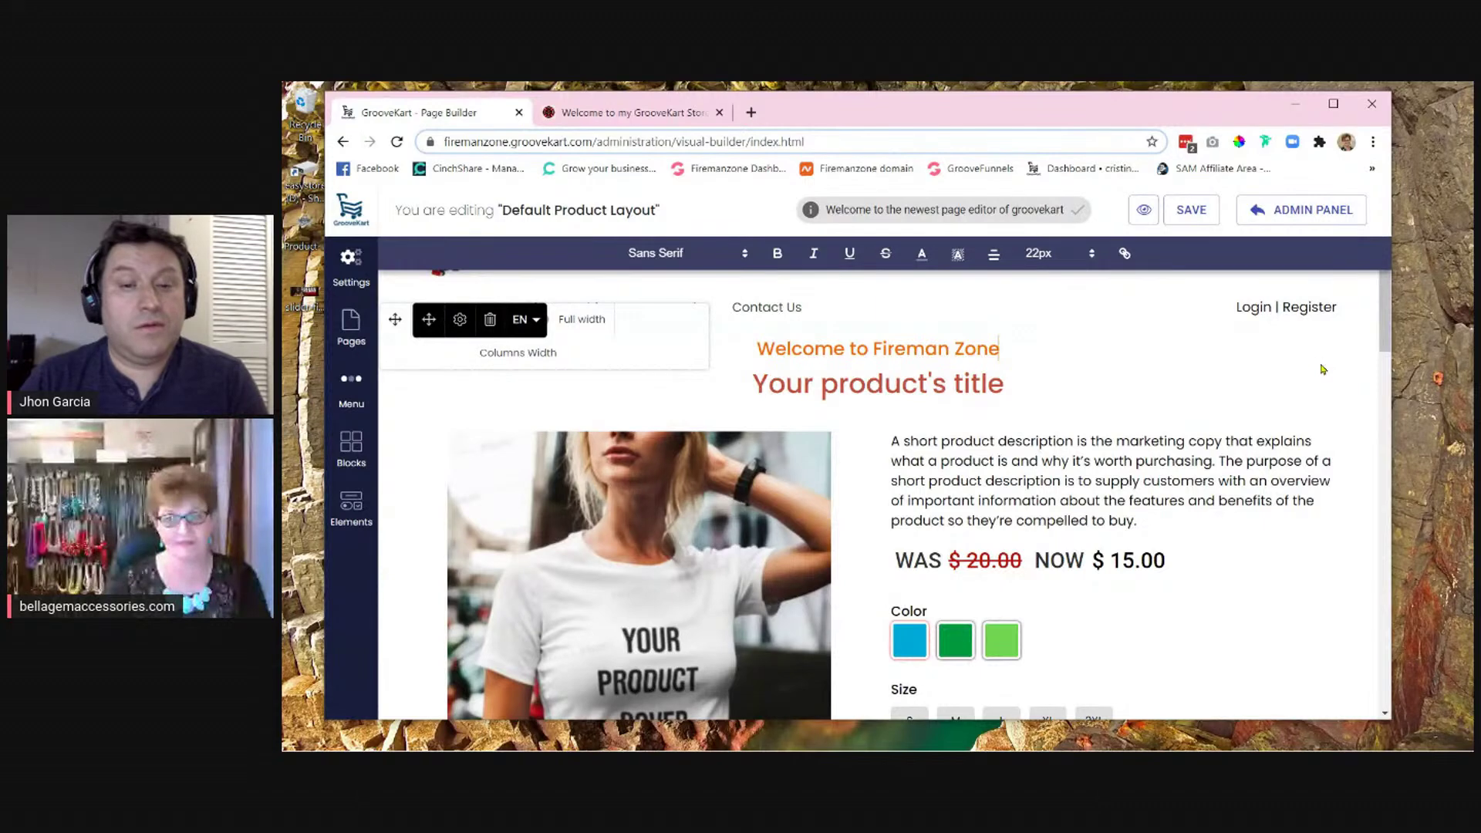
left_click(1318, 363)
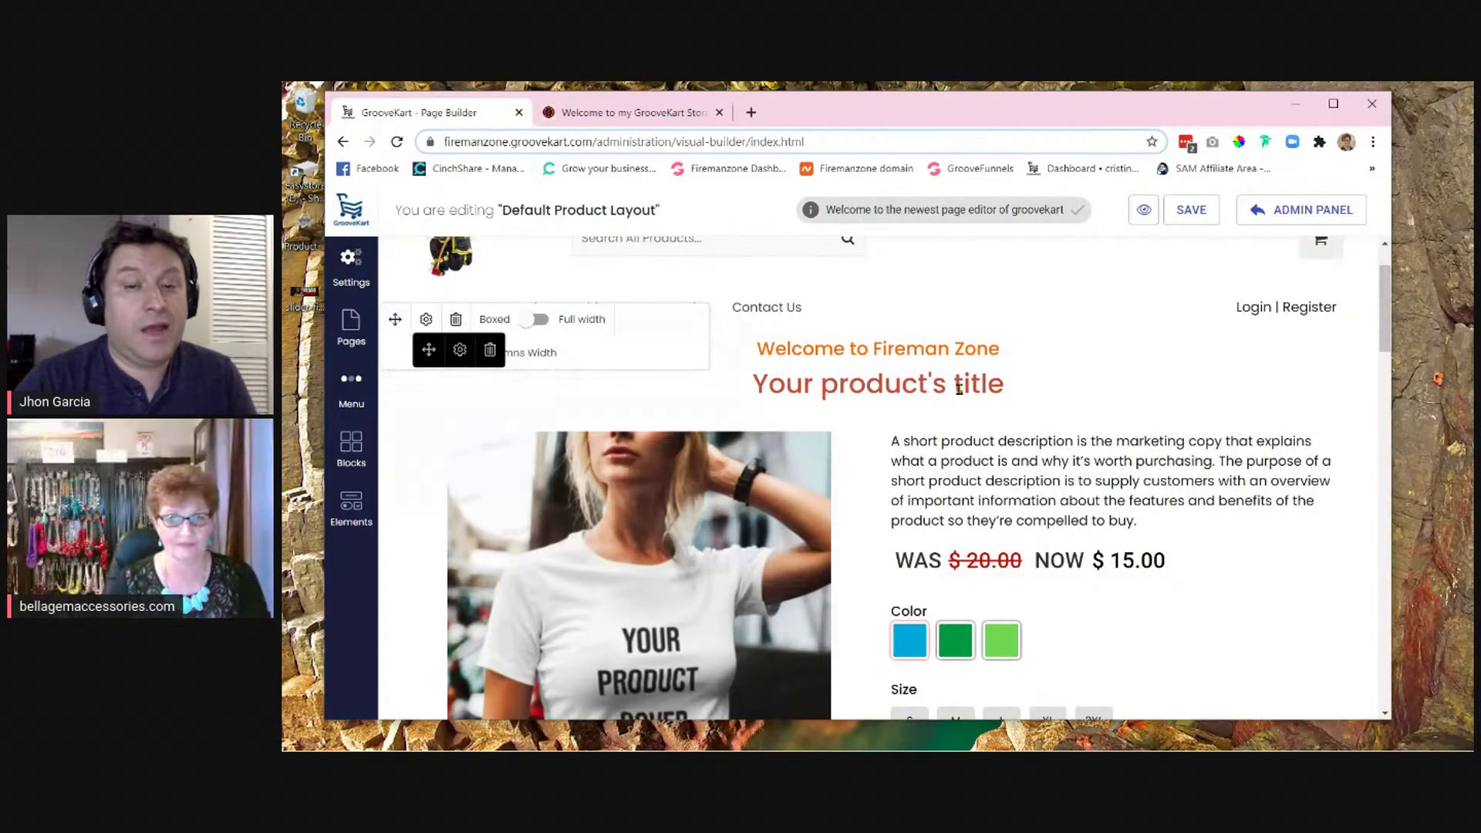
left_click(1191, 211)
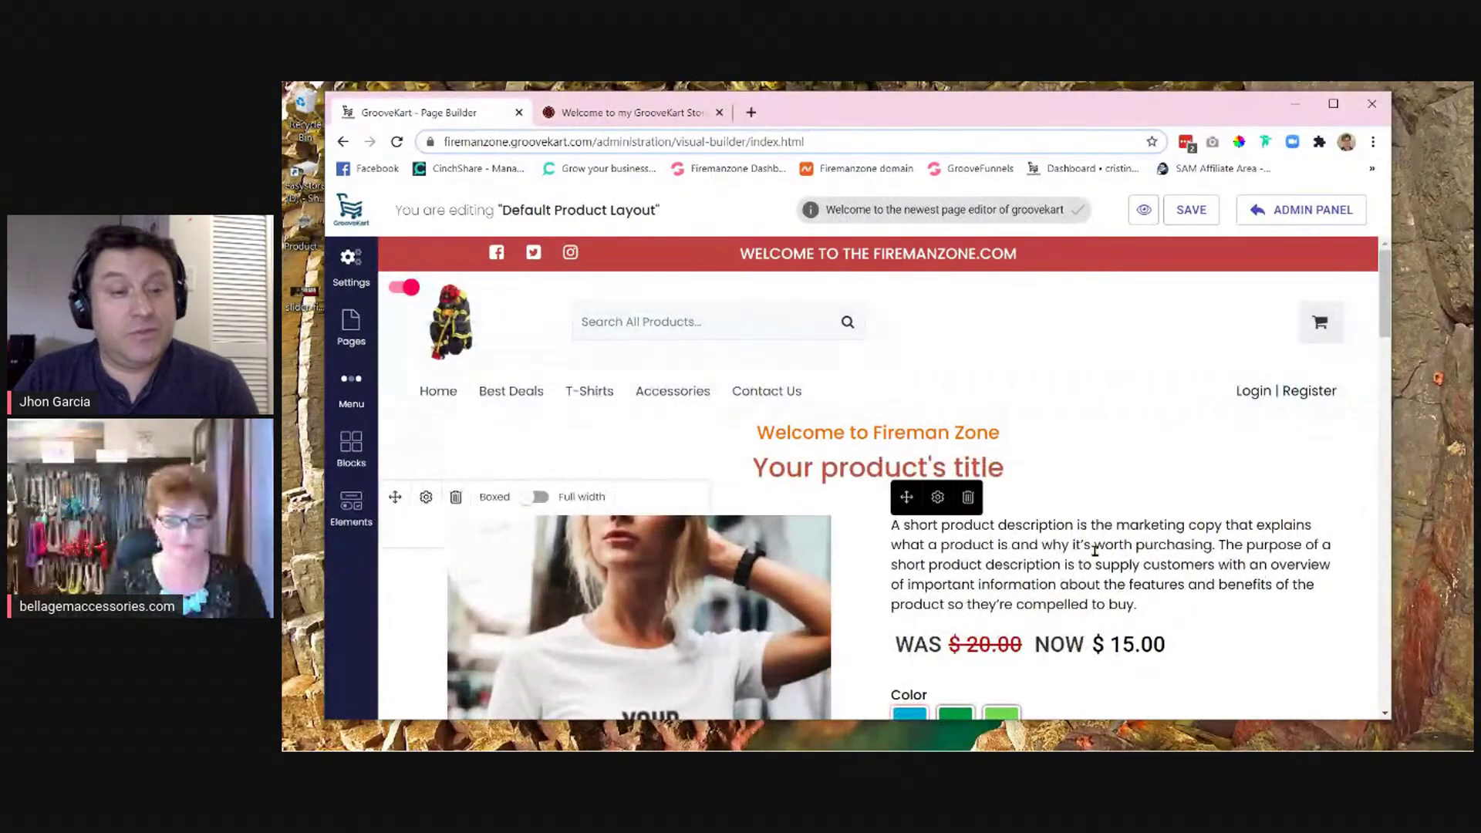
- Examine the saved layout's color and size options, shipping button, product image thumbnails and Related Products section
scroll(1095, 550, "down", 2)
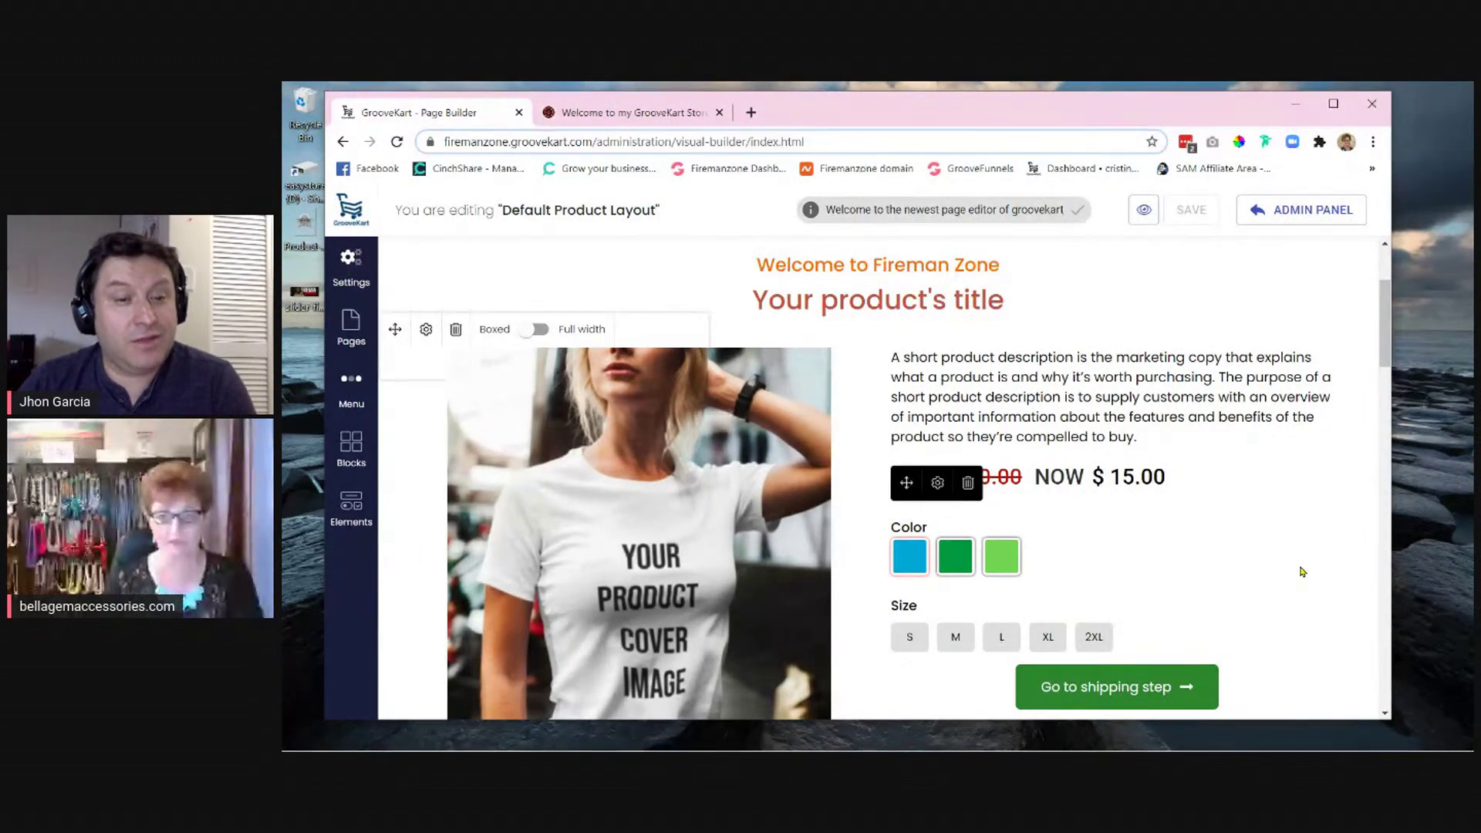
scroll(1302, 572, "down", 1)
scroll(1302, 571, "down", 1)
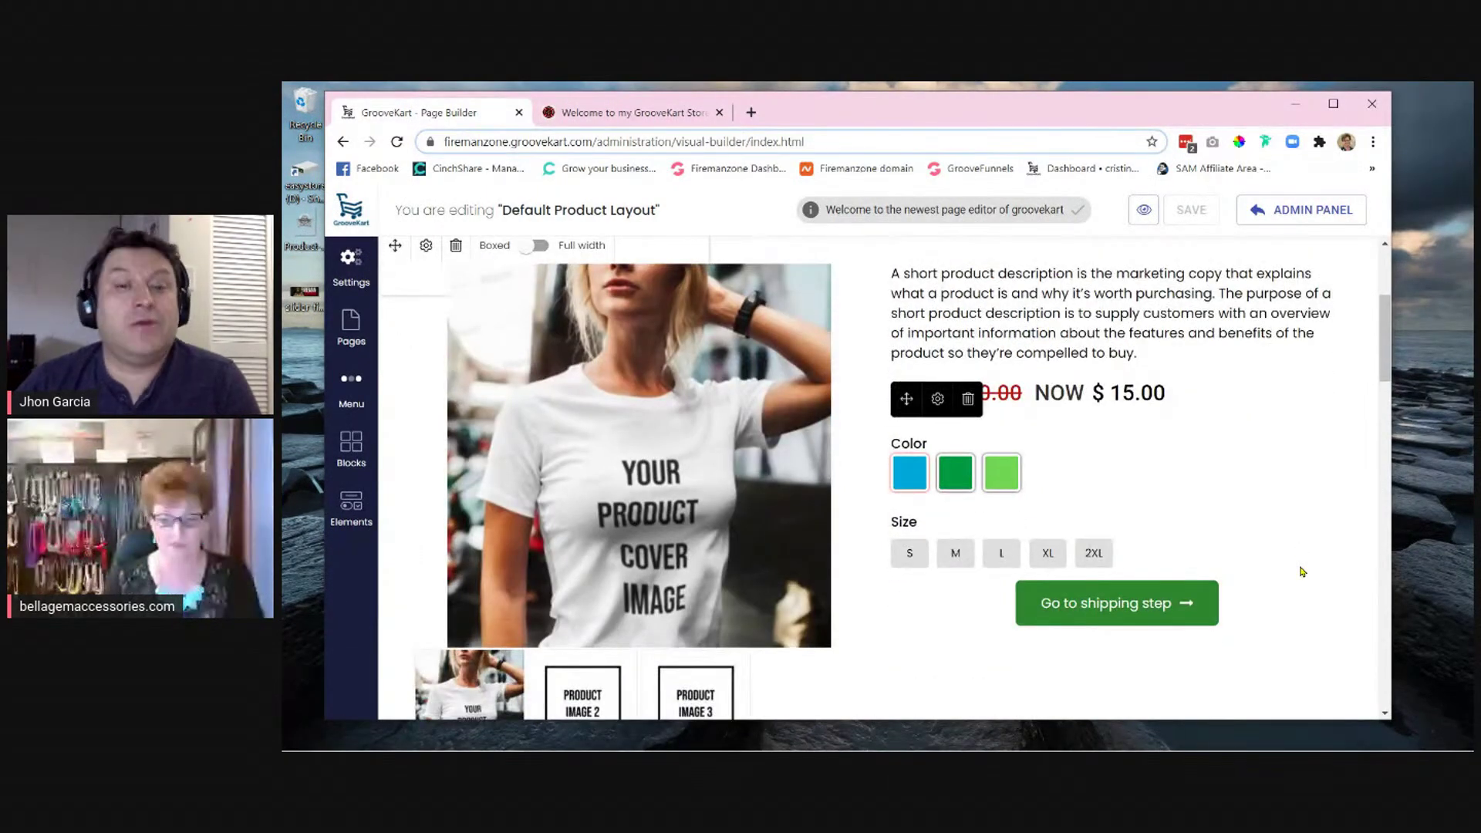
scroll(1301, 572, "up", 1)
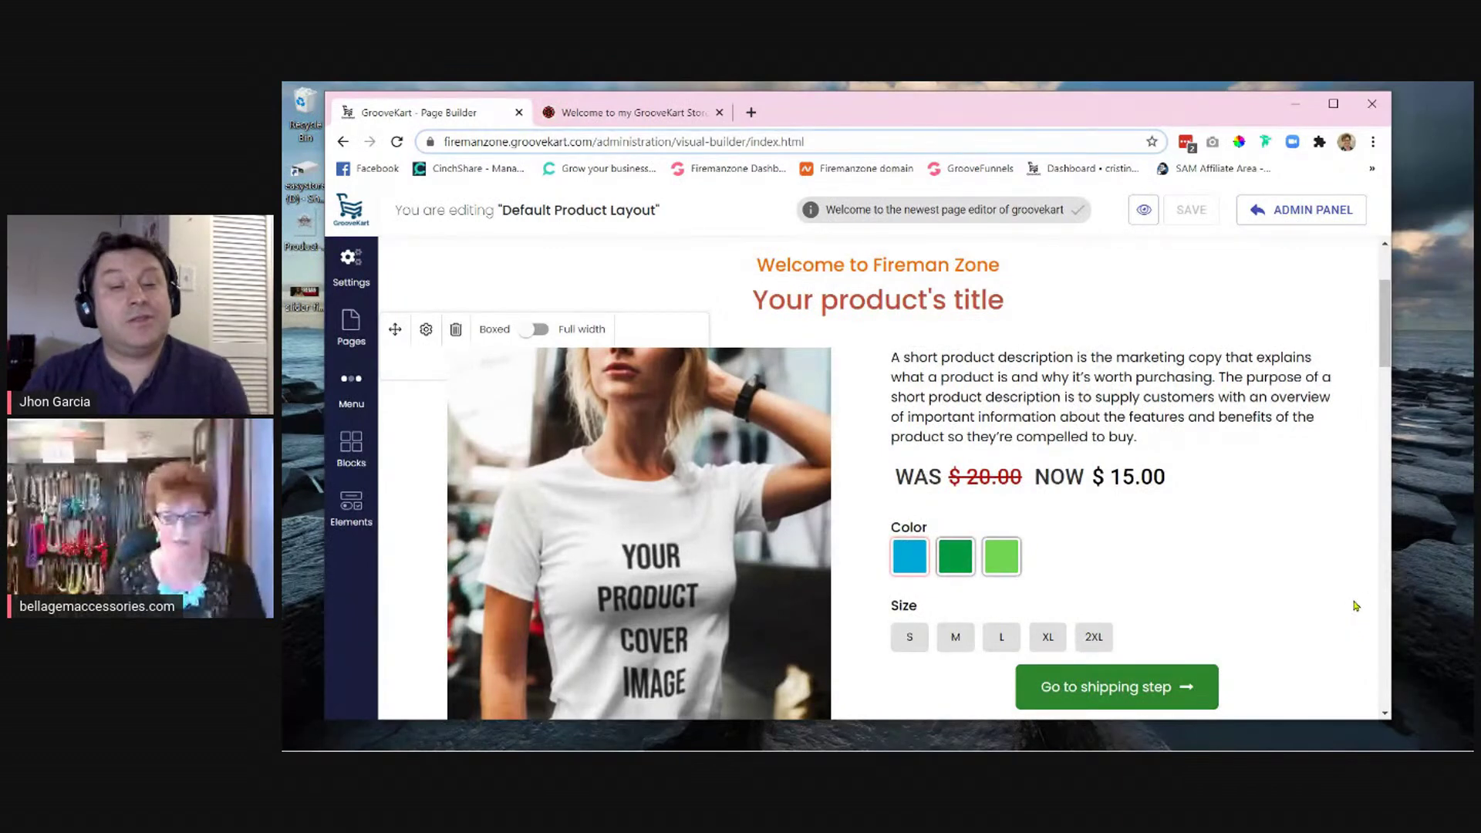
scroll(1355, 604, "down", 1)
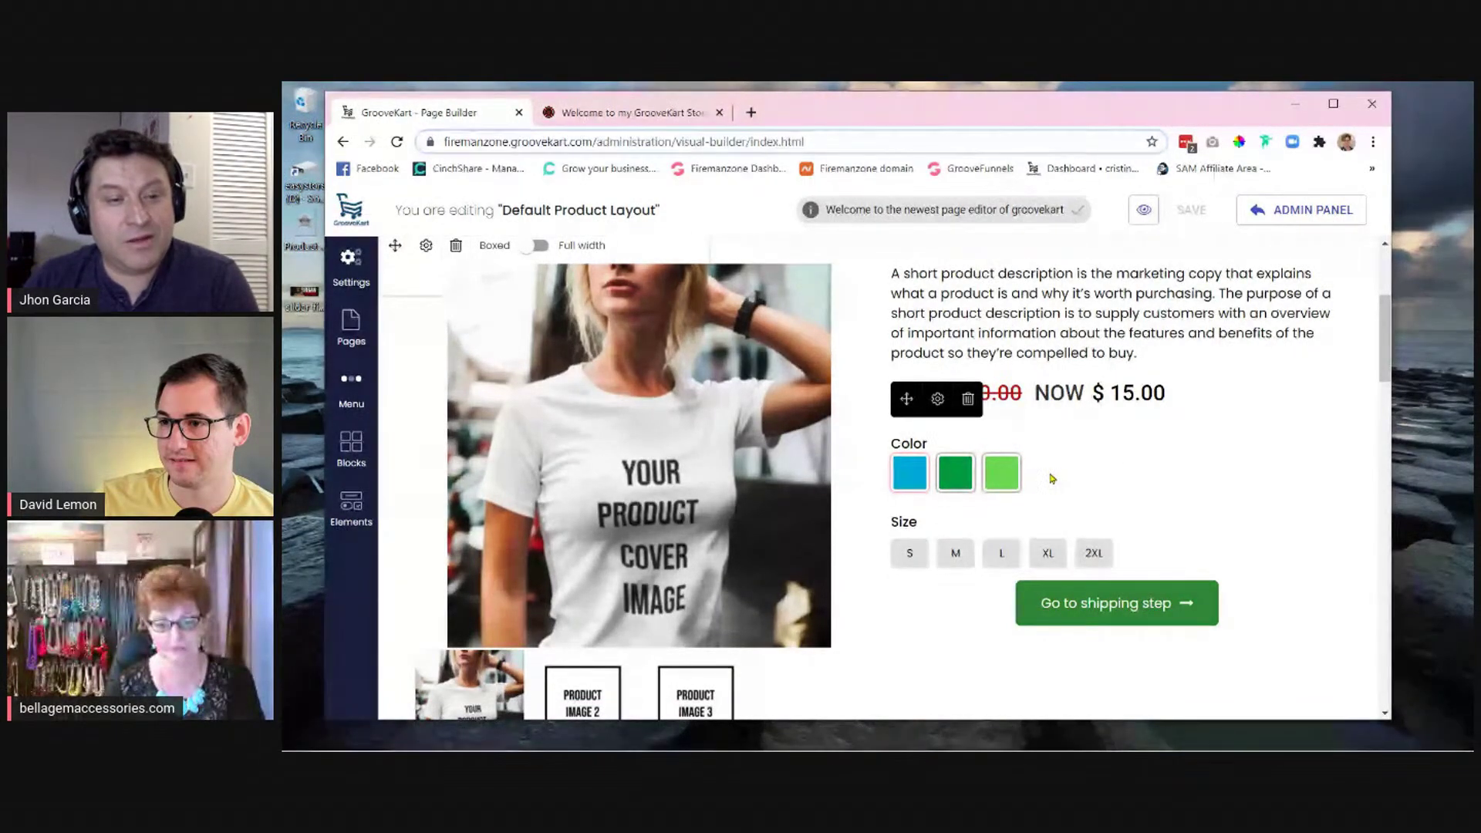
left_click(919, 556)
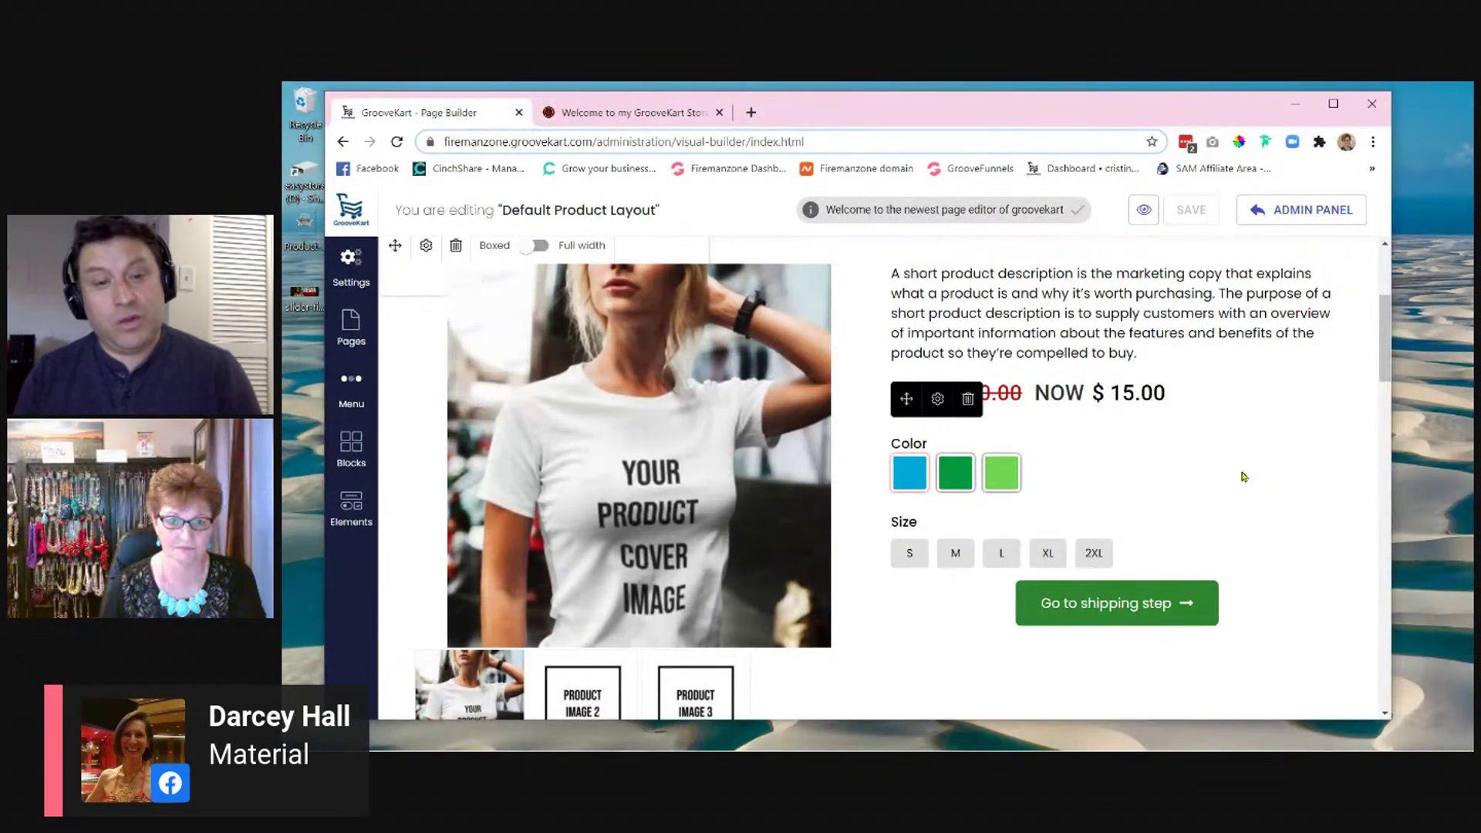
scroll(1243, 477, "up", 1)
scroll(1244, 476, "down", 1)
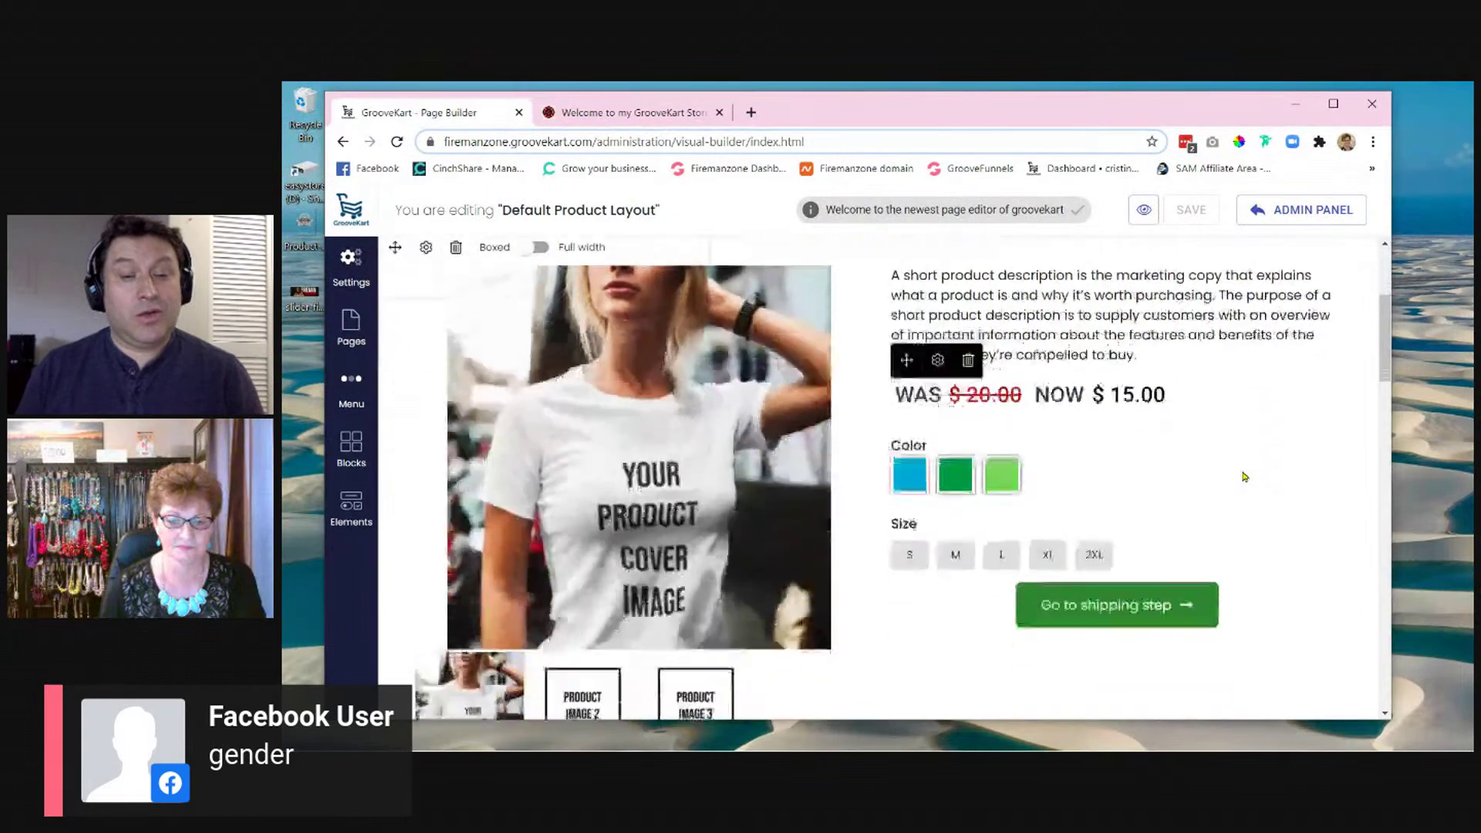
scroll(1243, 477, "down", 1)
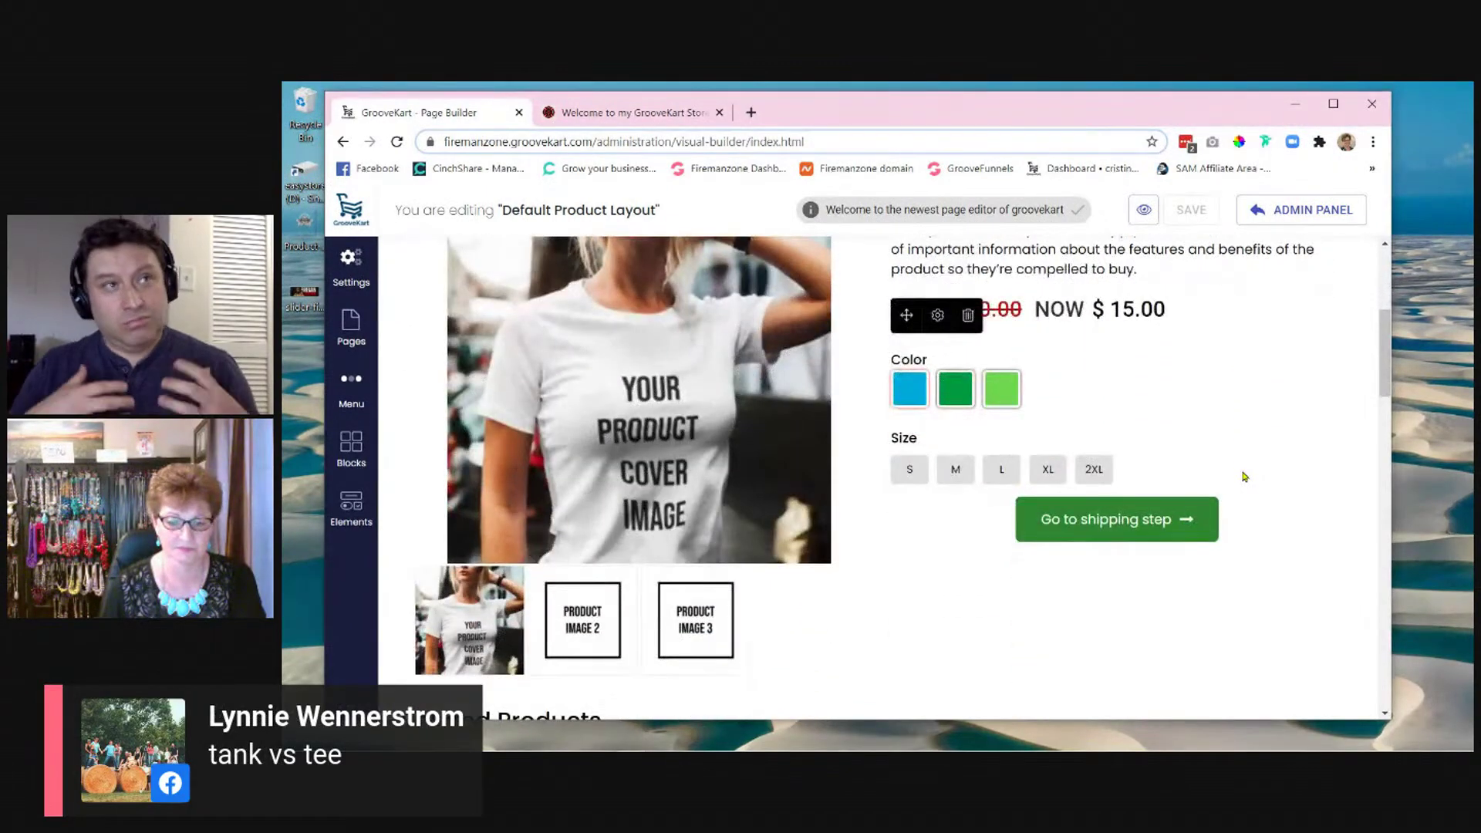
scroll(1320, 598, "up", 2)
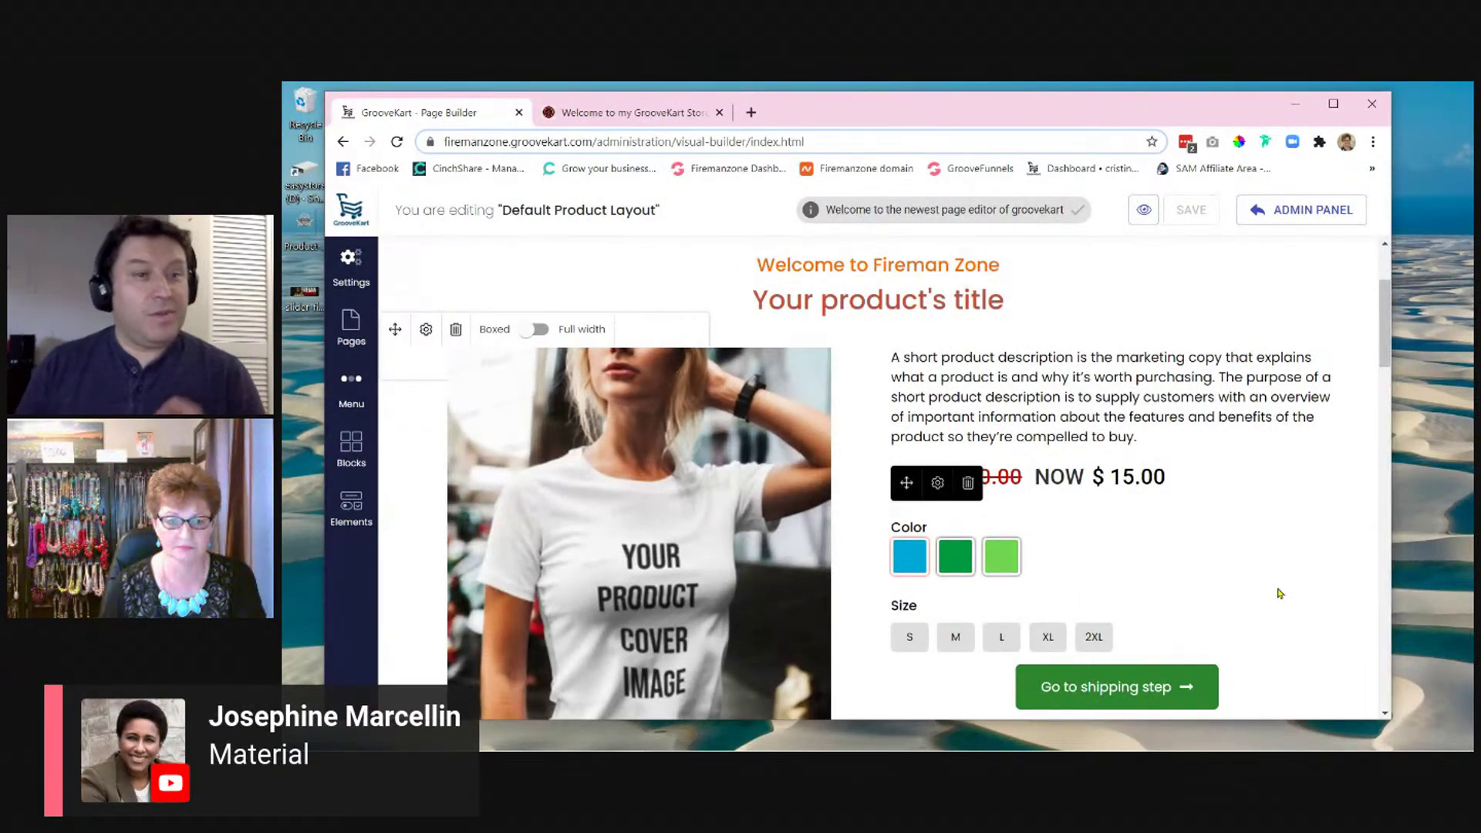
scroll(1282, 594, "down", 1)
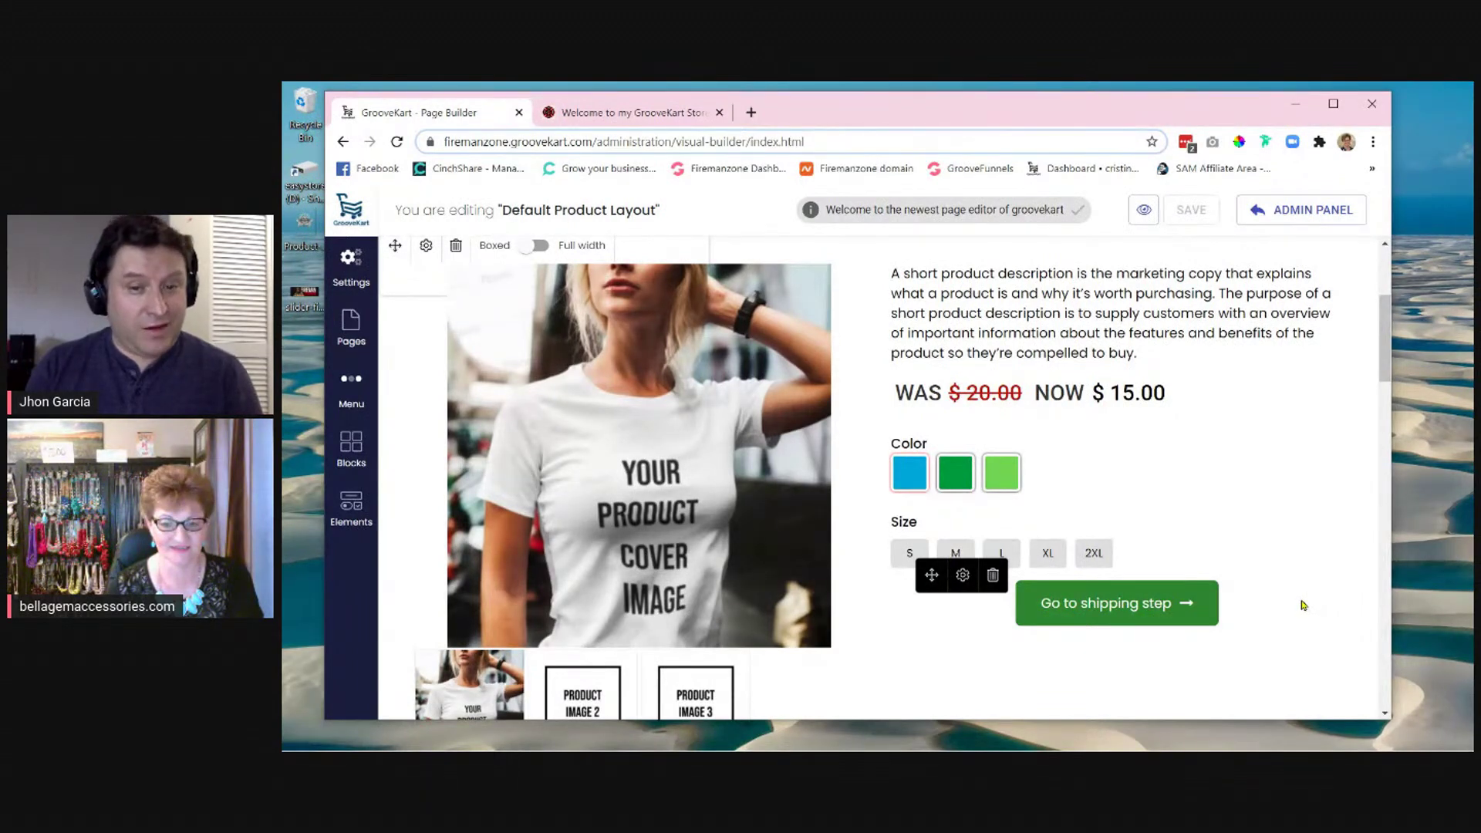
scroll(1304, 606, "up", 1)
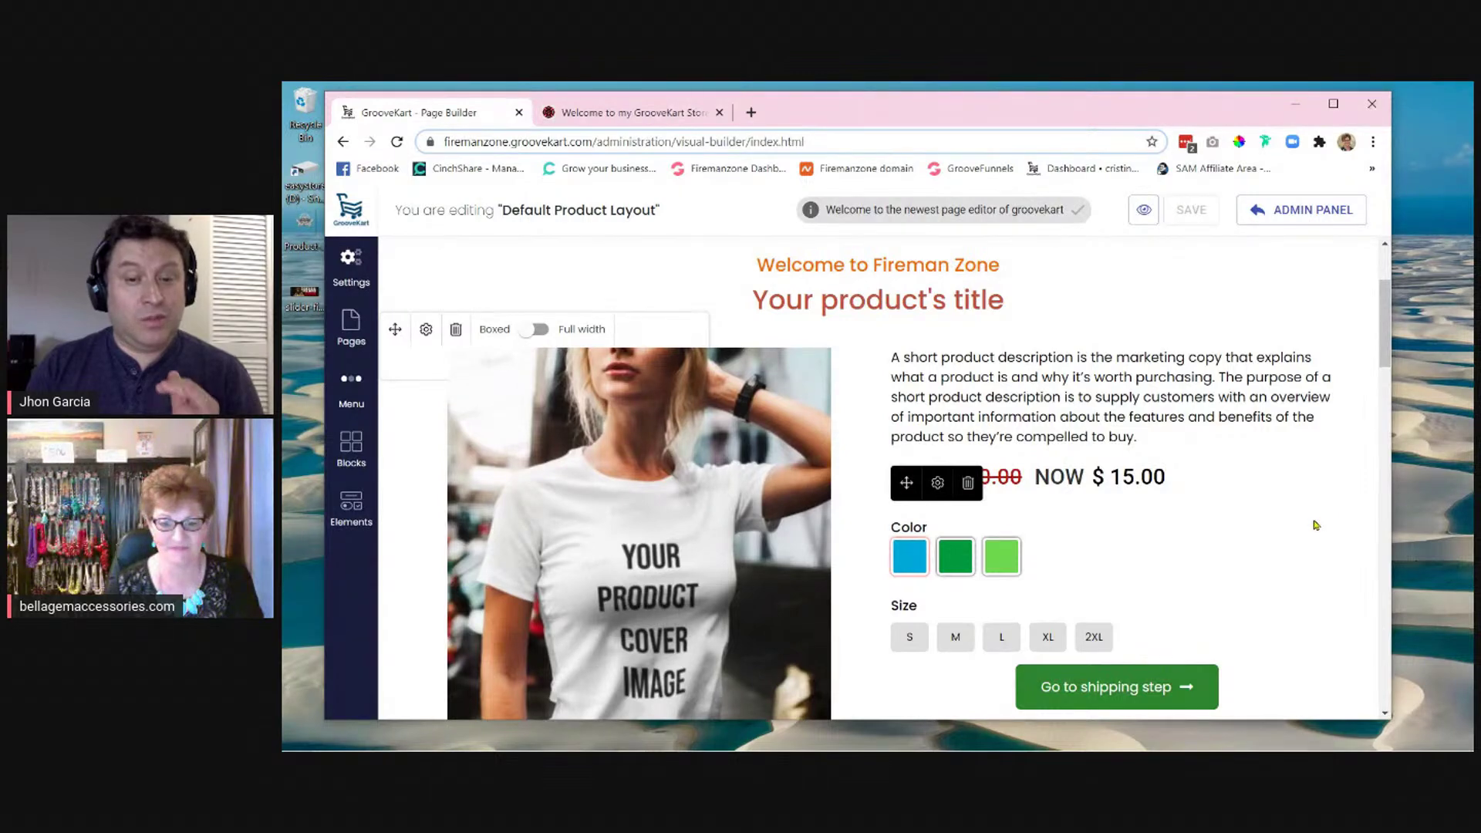
scroll(1316, 525, "down", 1)
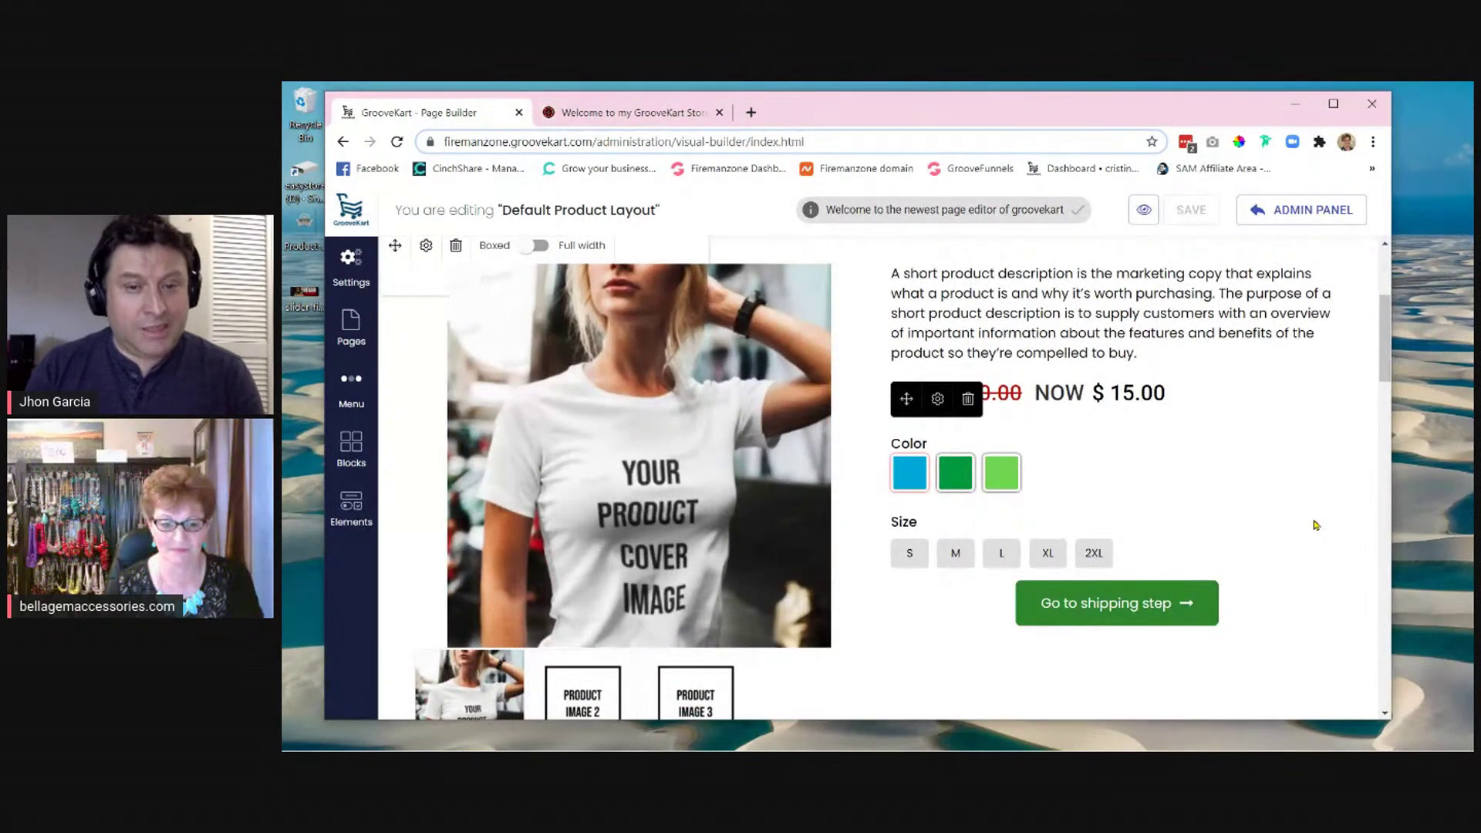
scroll(1316, 525, "down", 3)
scroll(1316, 525, "up", 1)
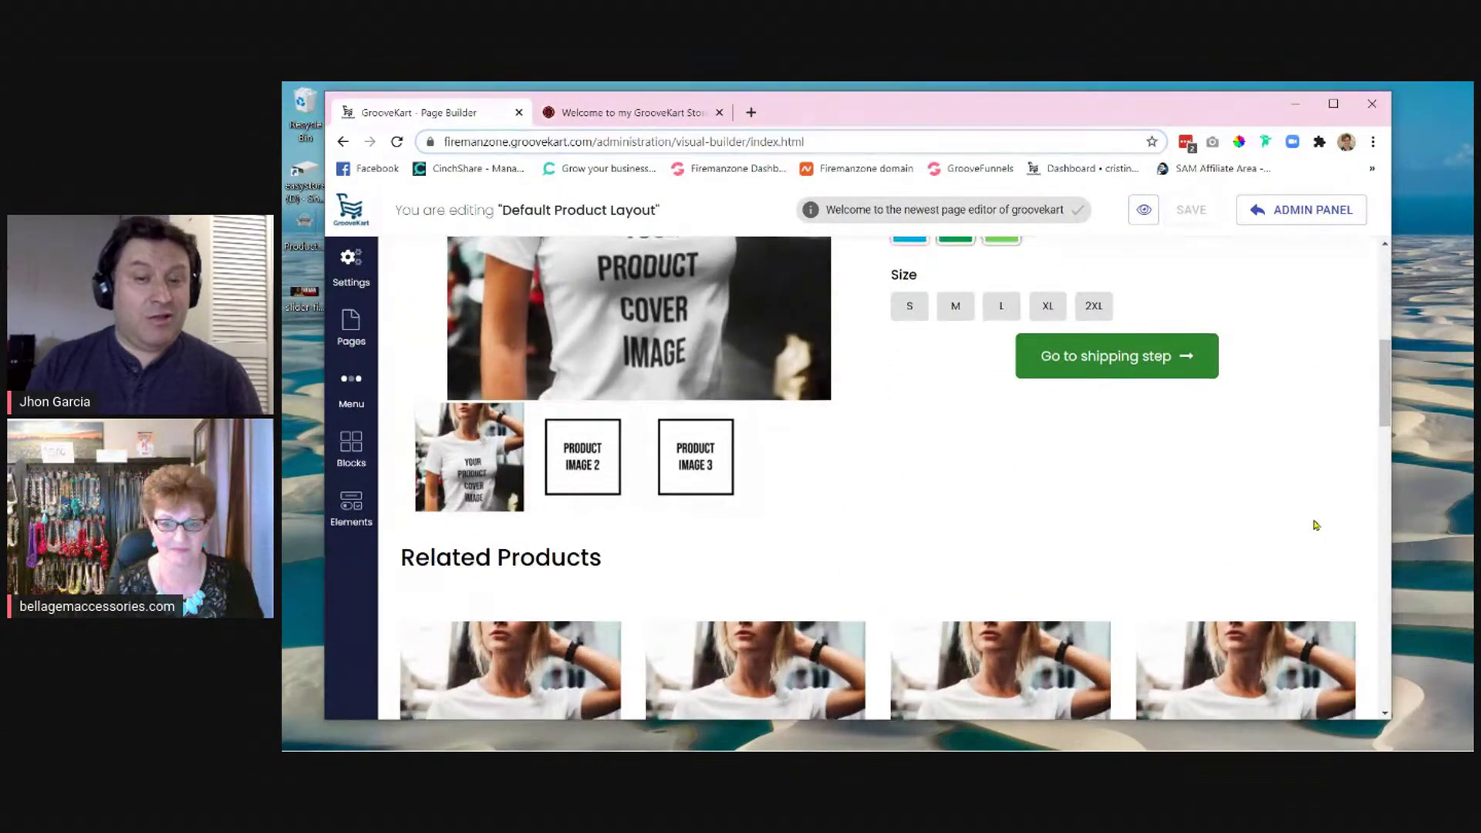
scroll(1315, 525, "up", 1)
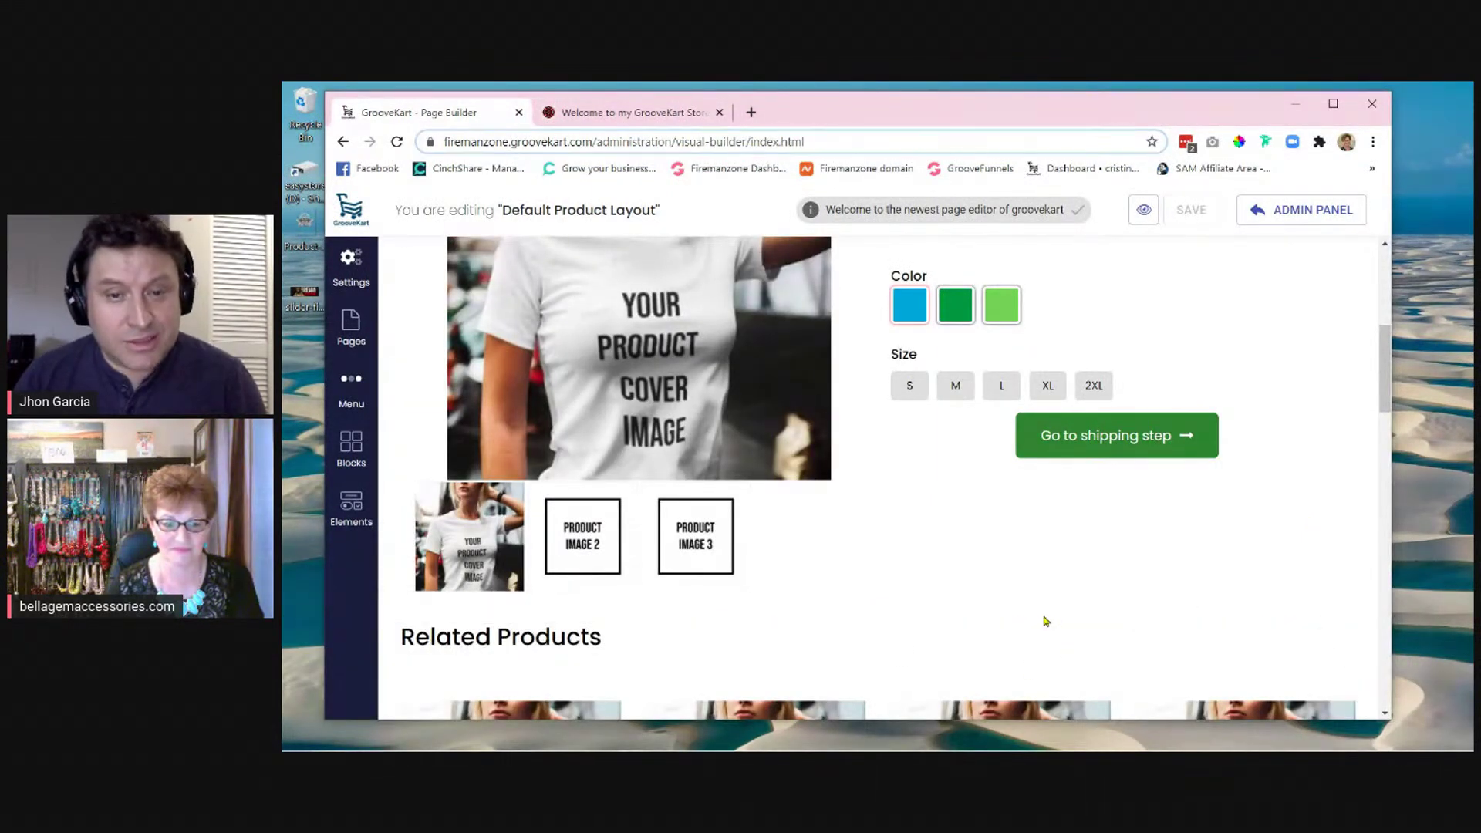
- Change the label of the green "Go to shipping step" button below the size options to "BUY NOW!"
scroll(1277, 606, "up", 2)
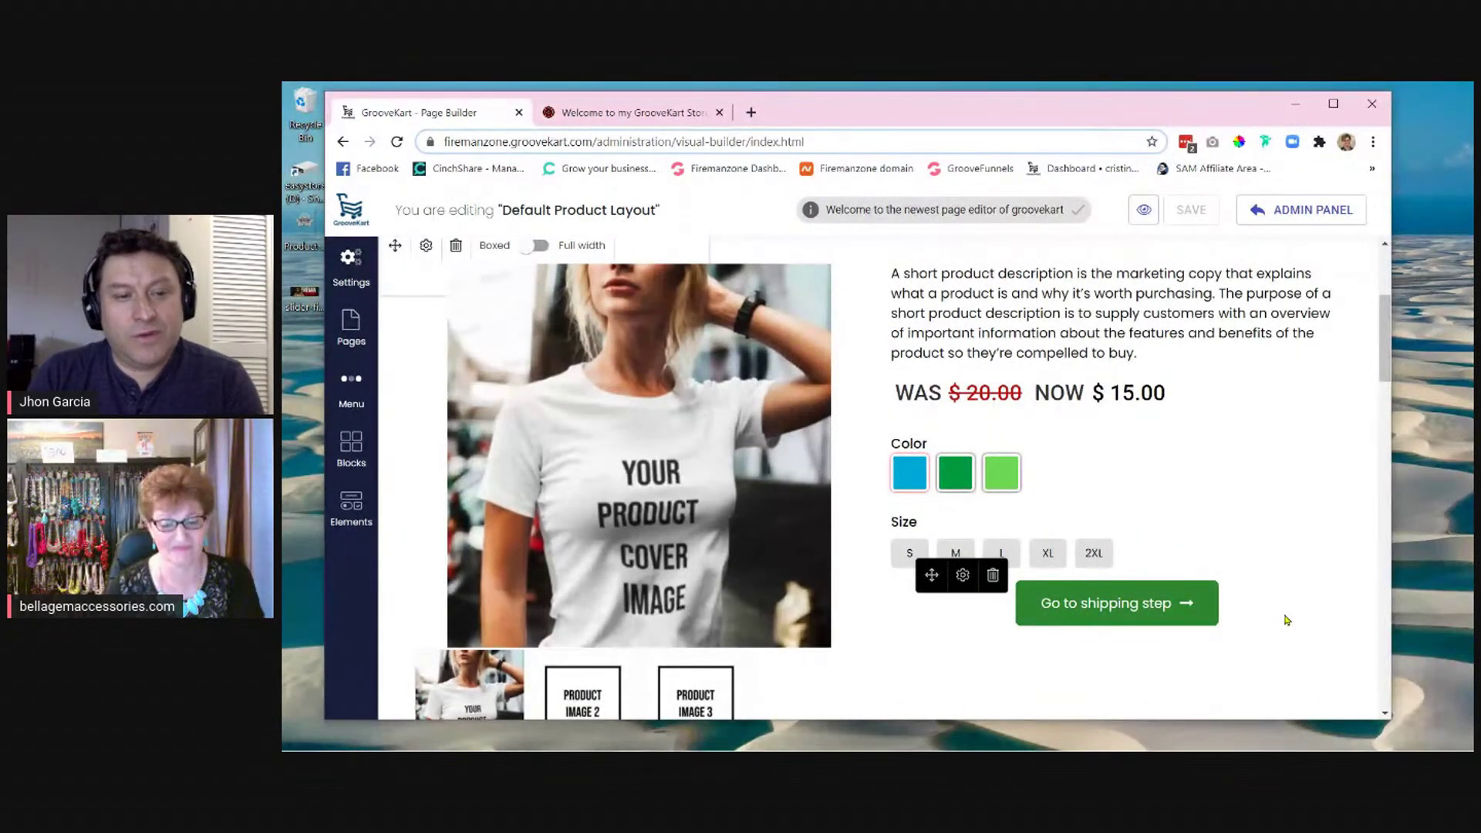
scroll(1285, 619, "down", 1)
scroll(1285, 620, "up", 1)
scroll(1286, 619, "down", 1)
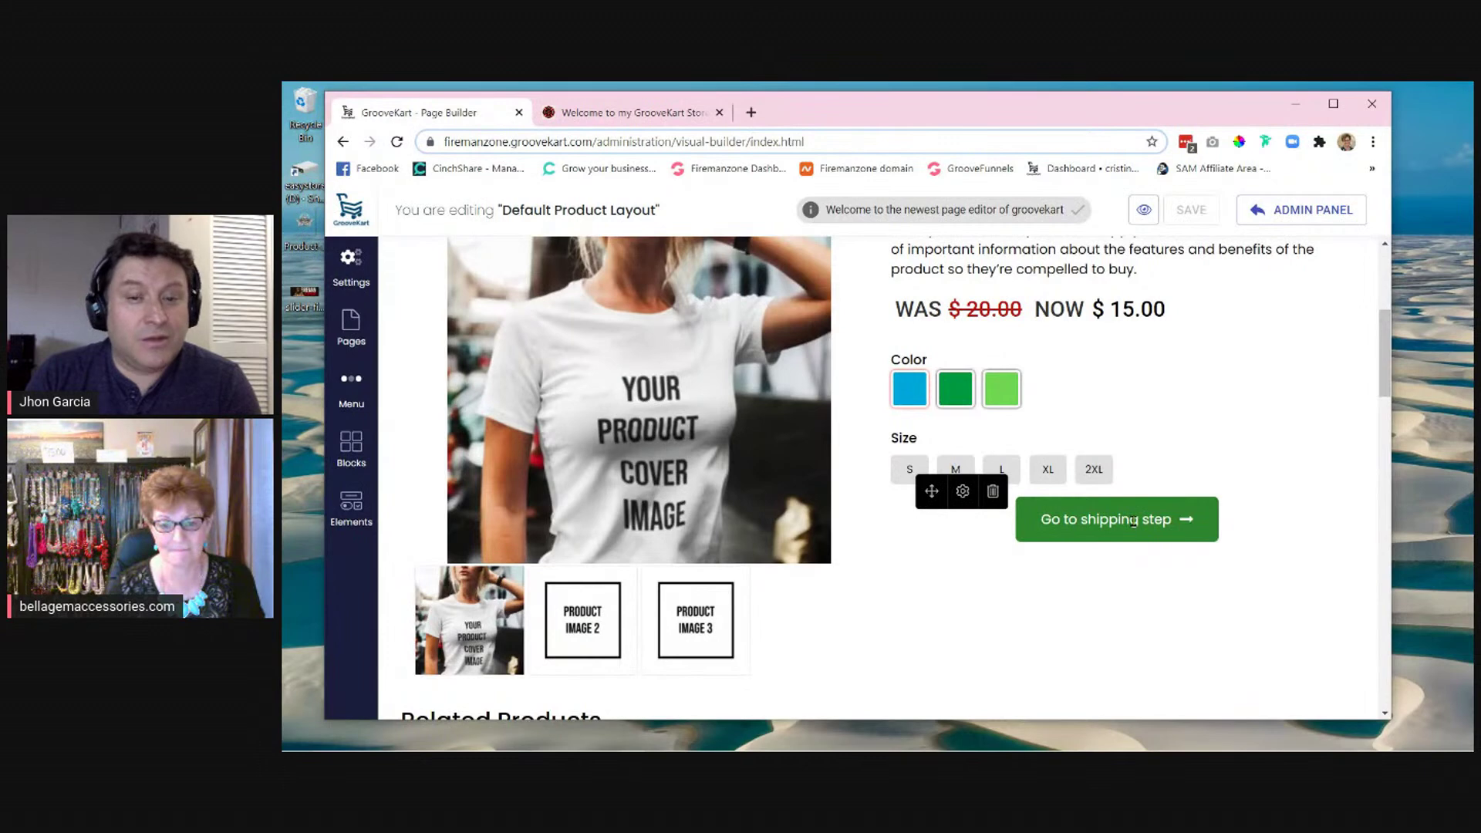
left_click(962, 493)
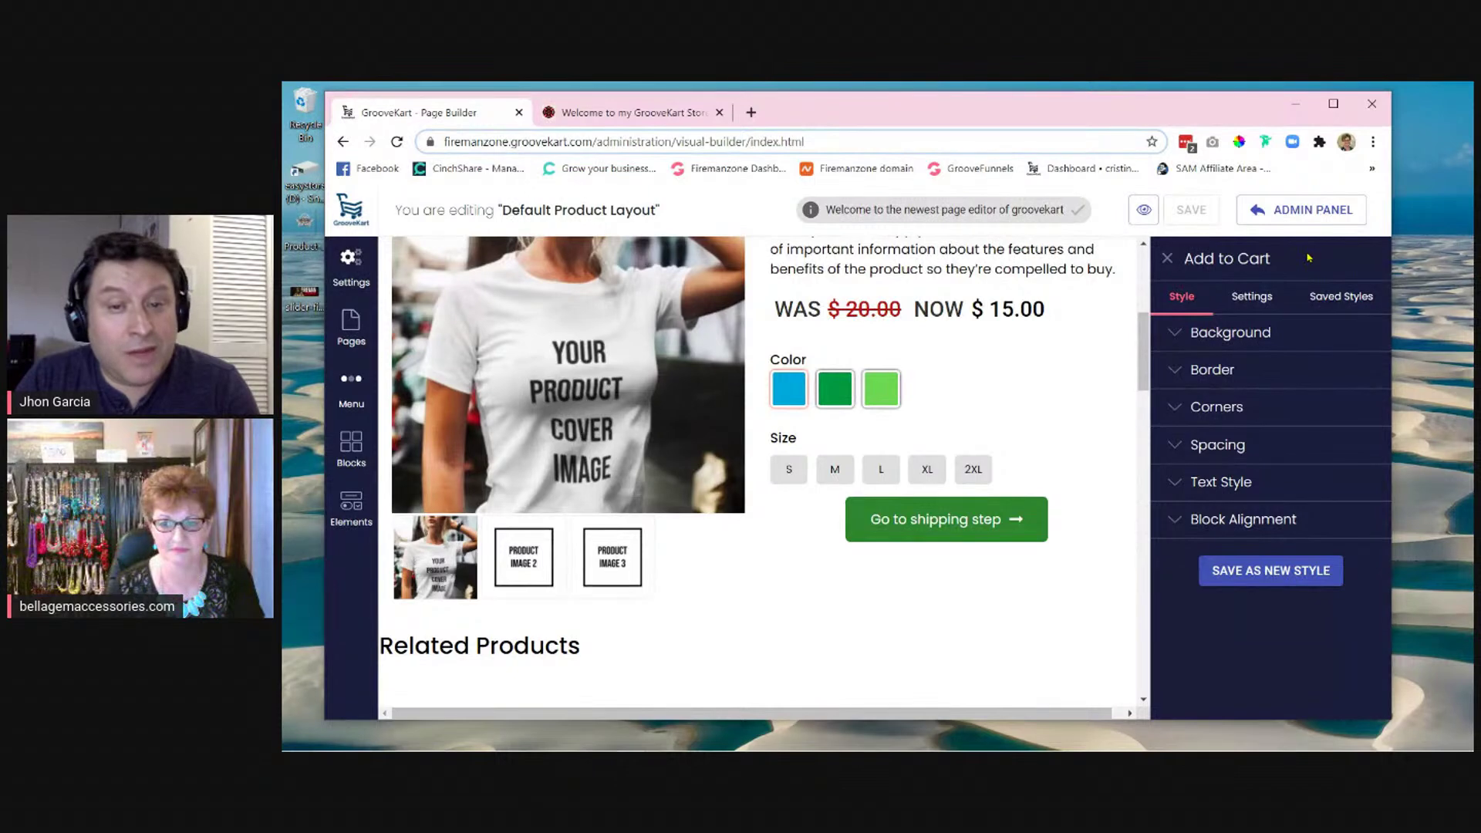
left_click(1249, 298)
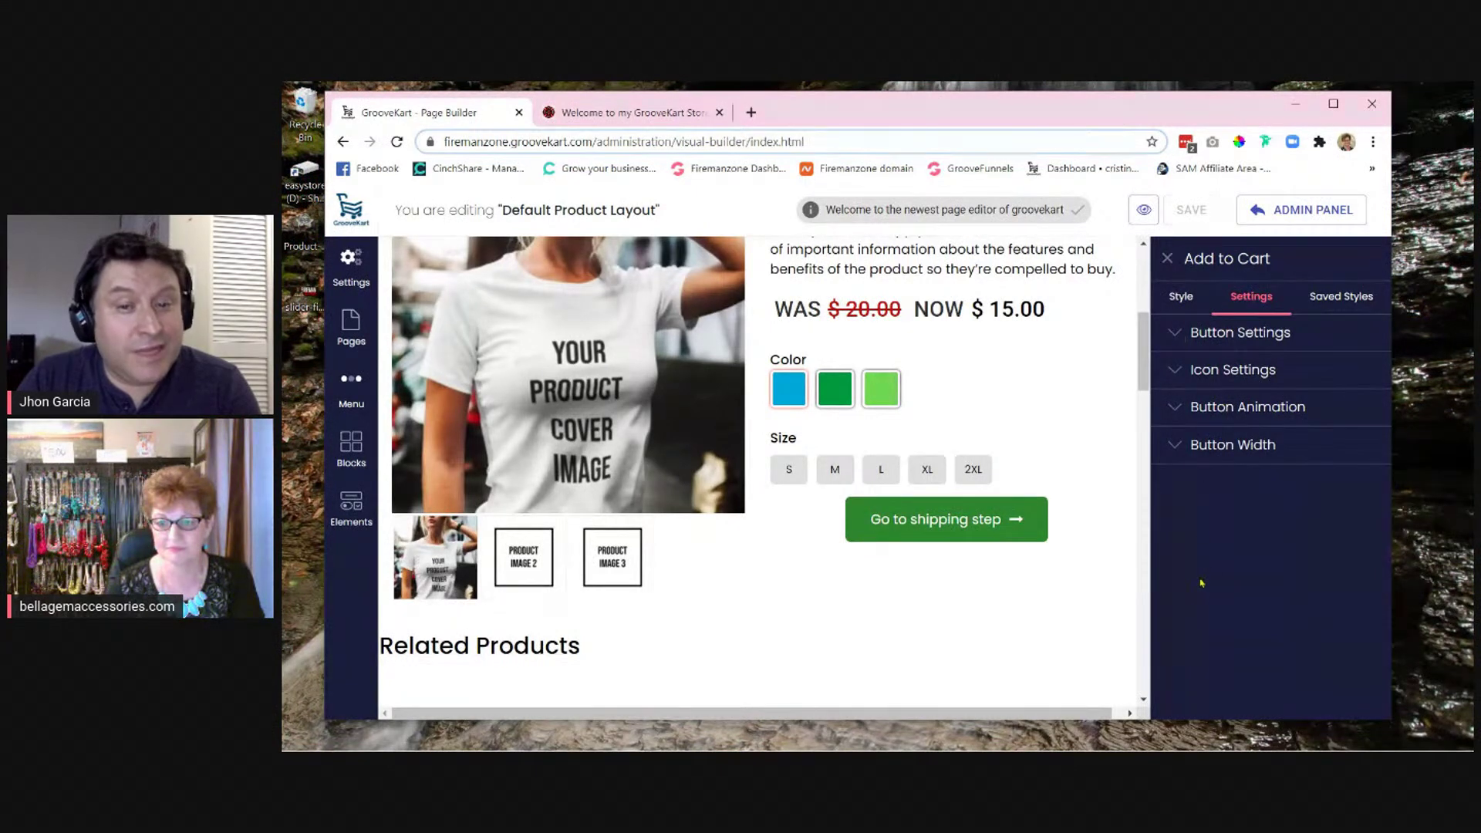
left_click(1175, 337)
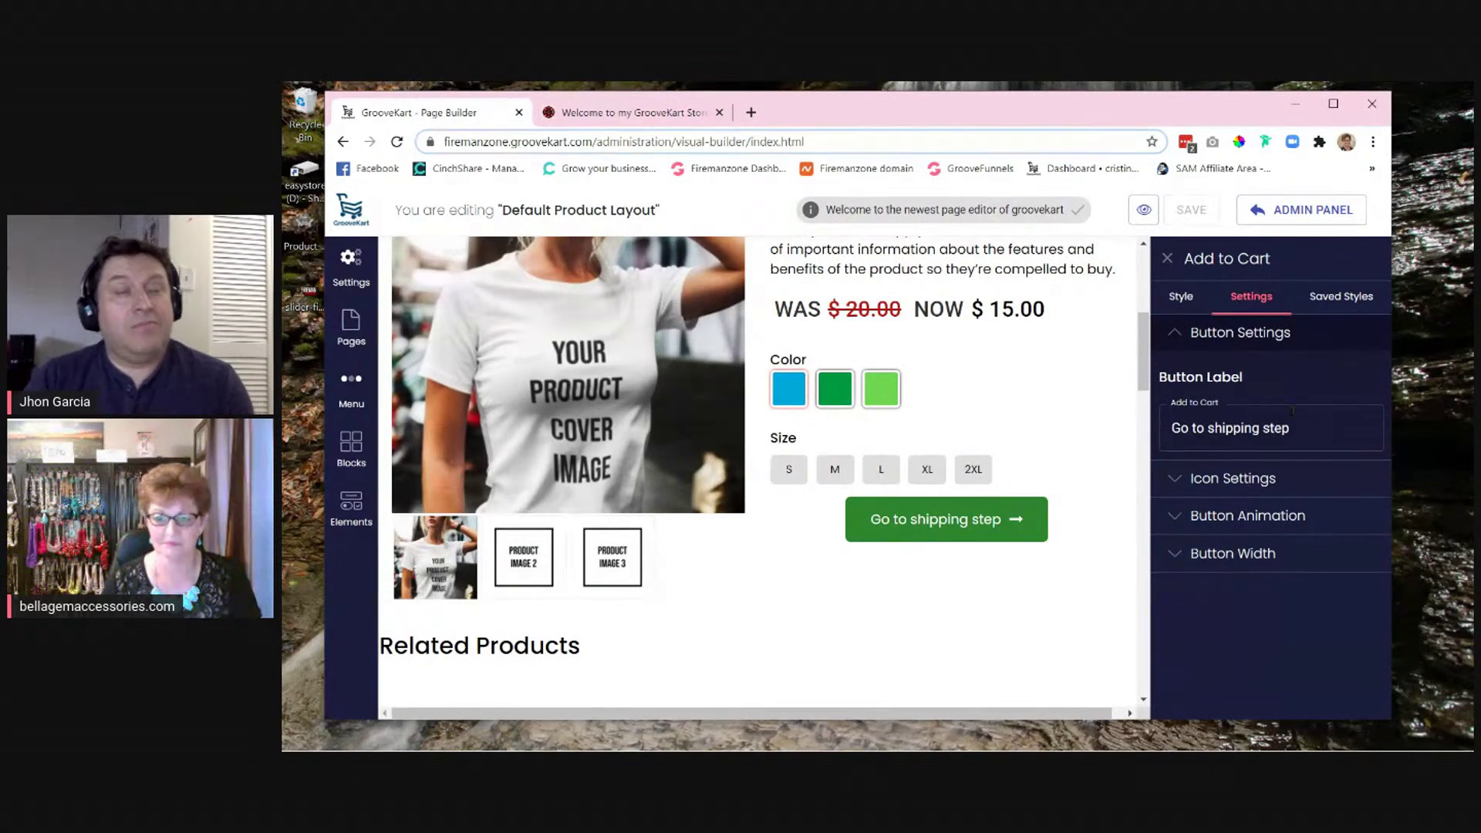
left_click_drag(1292, 427, 1167, 428)
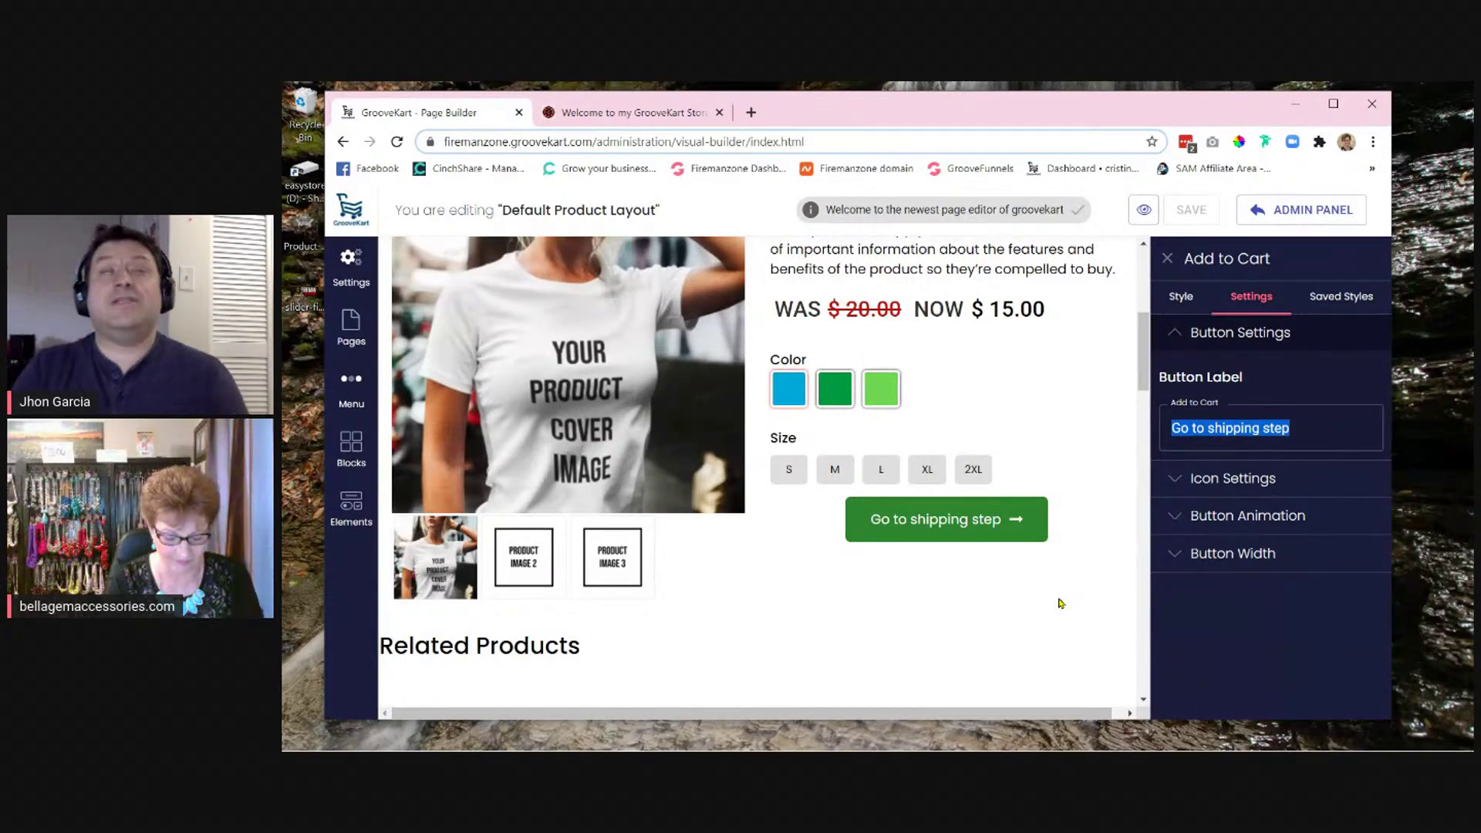
type("BUY")
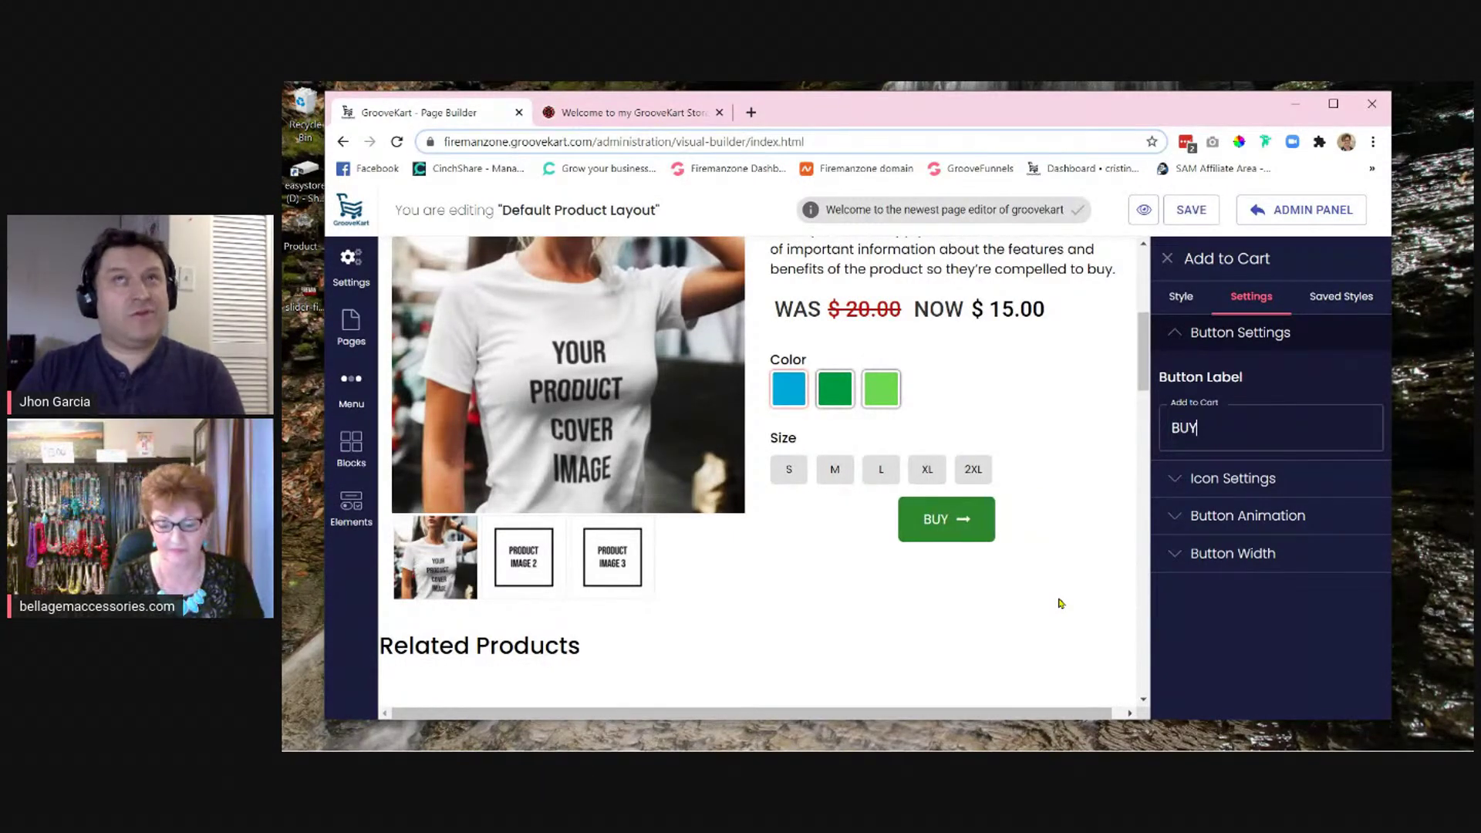
type(" NOW")
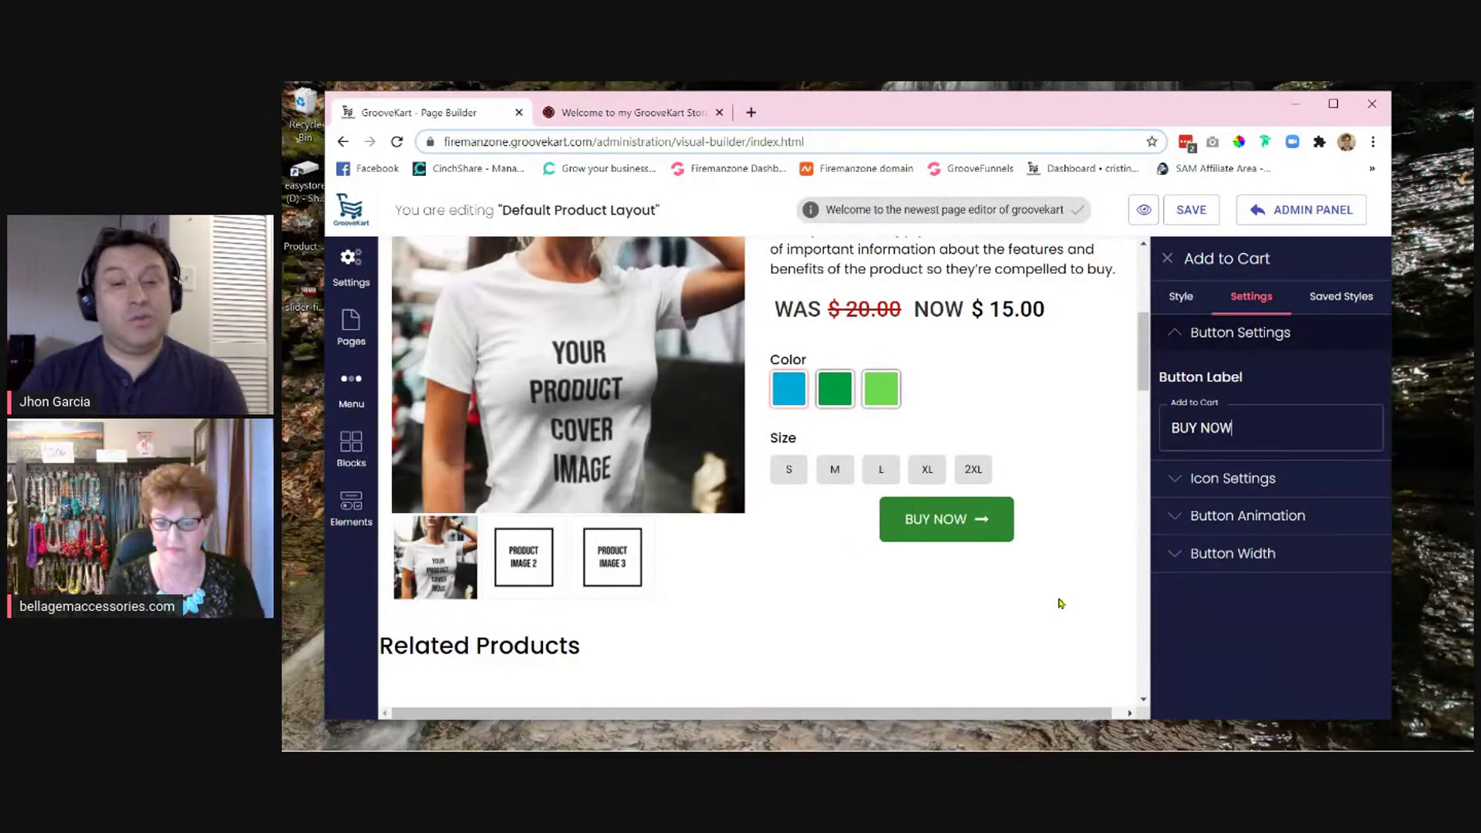
type("!")
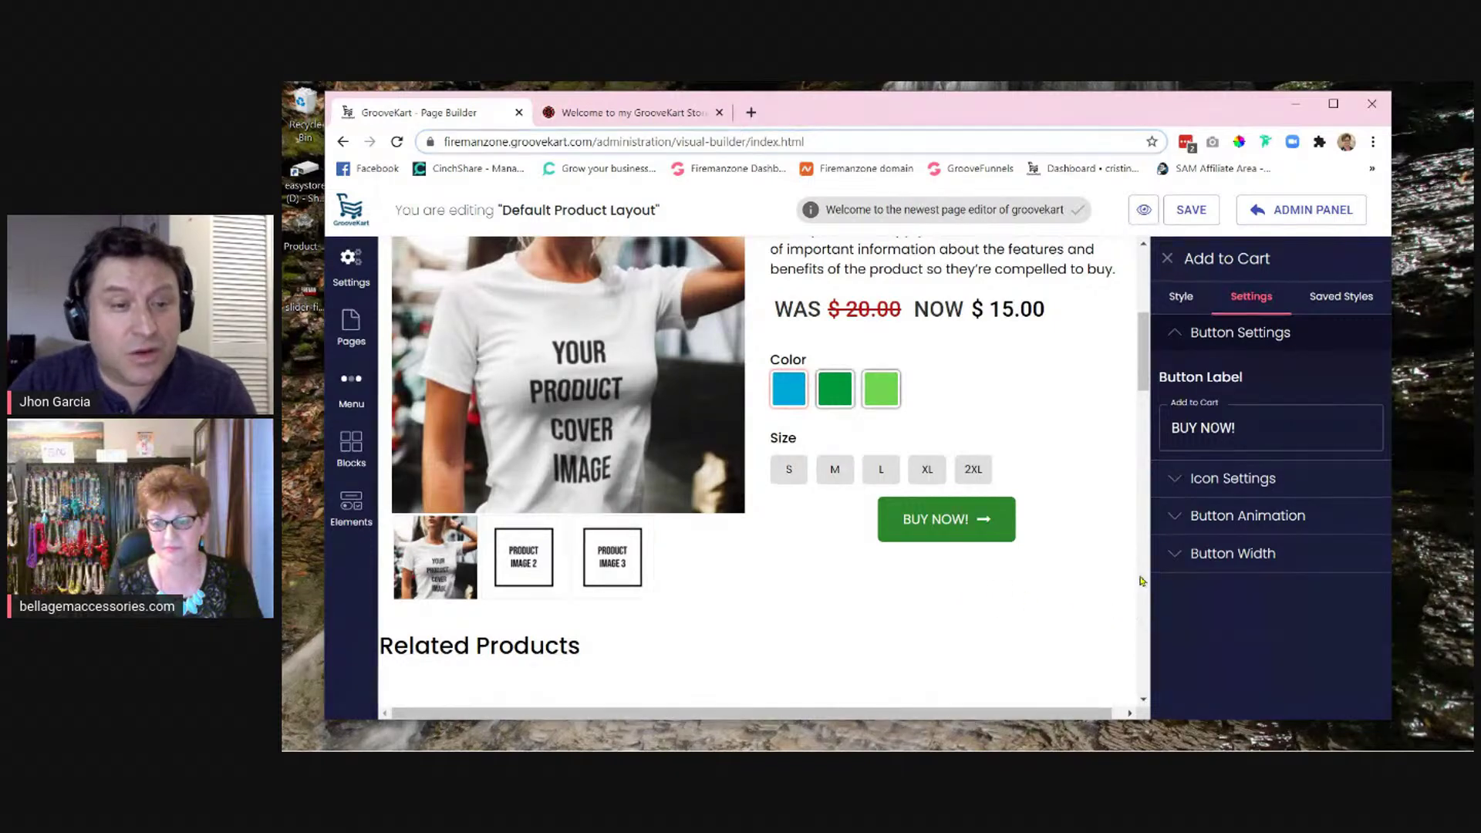
- Search the icon library in the BUY NOW! button's icon settings for "fireman"
left_click(1173, 482)
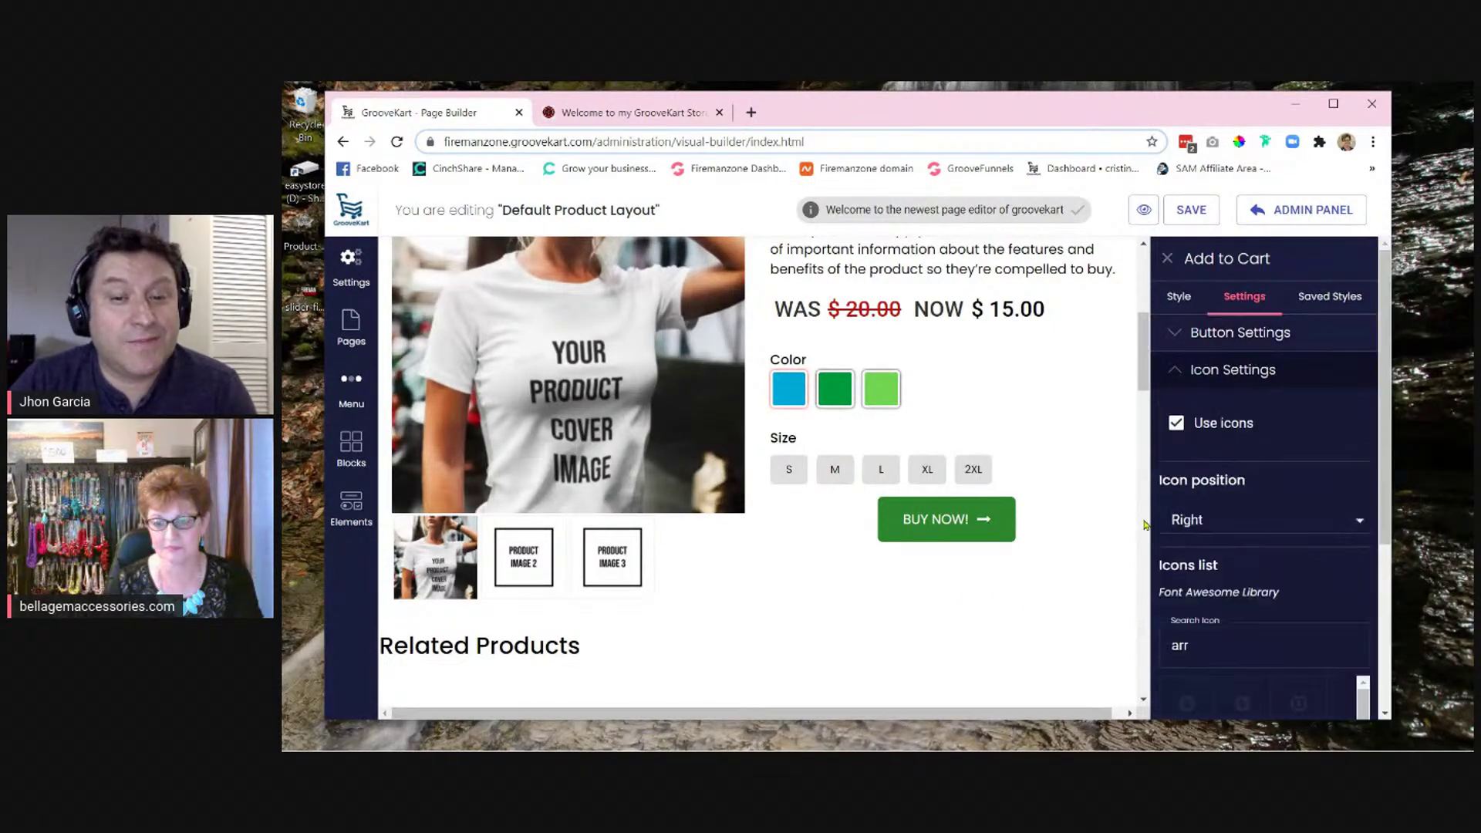
scroll(1068, 643, "down", 2)
scroll(1068, 642, "up", 2)
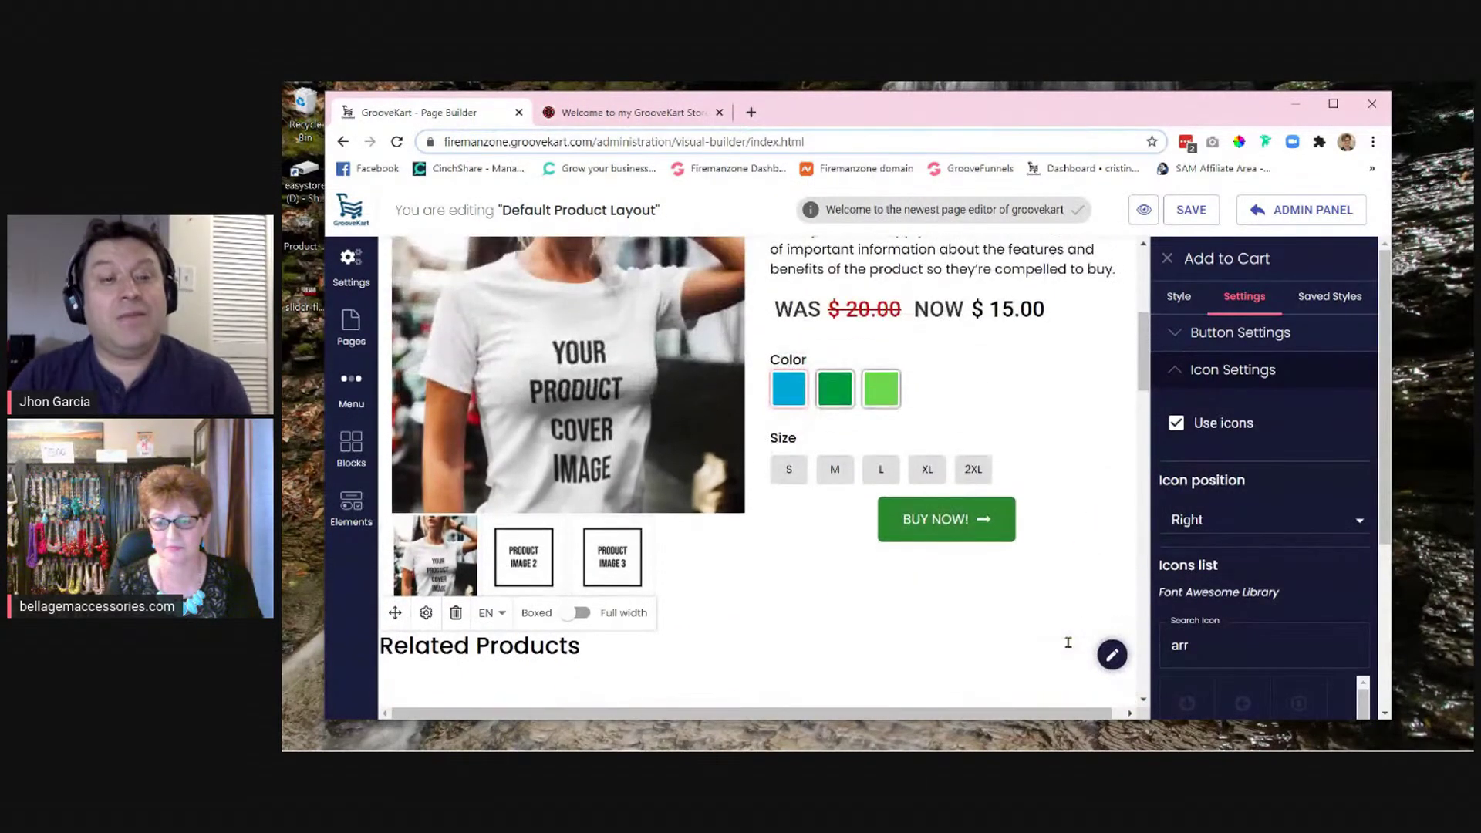
scroll(1273, 615, "down", 1)
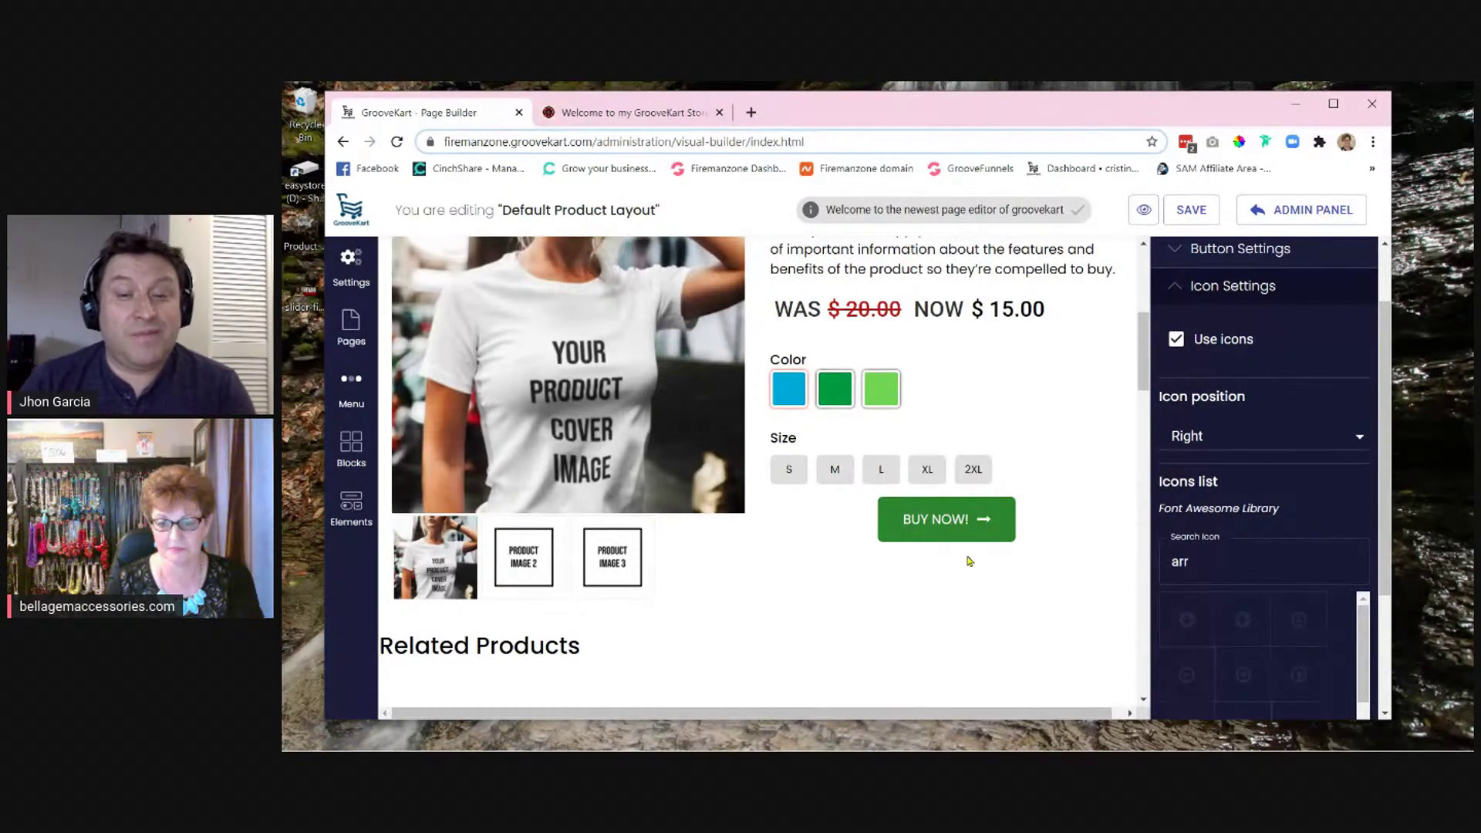
left_click(1200, 568)
double_click(1172, 561)
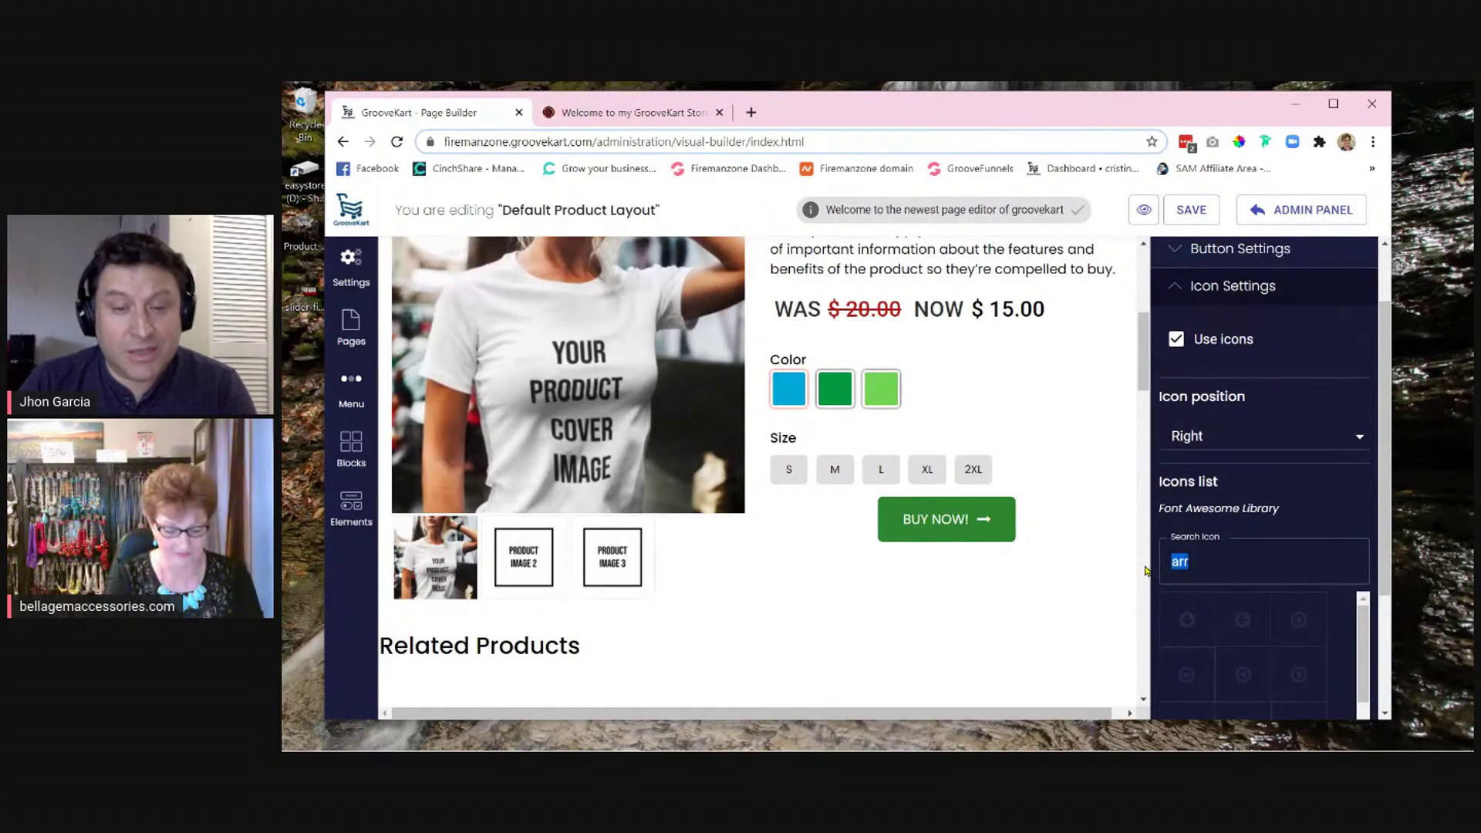
type("fire")
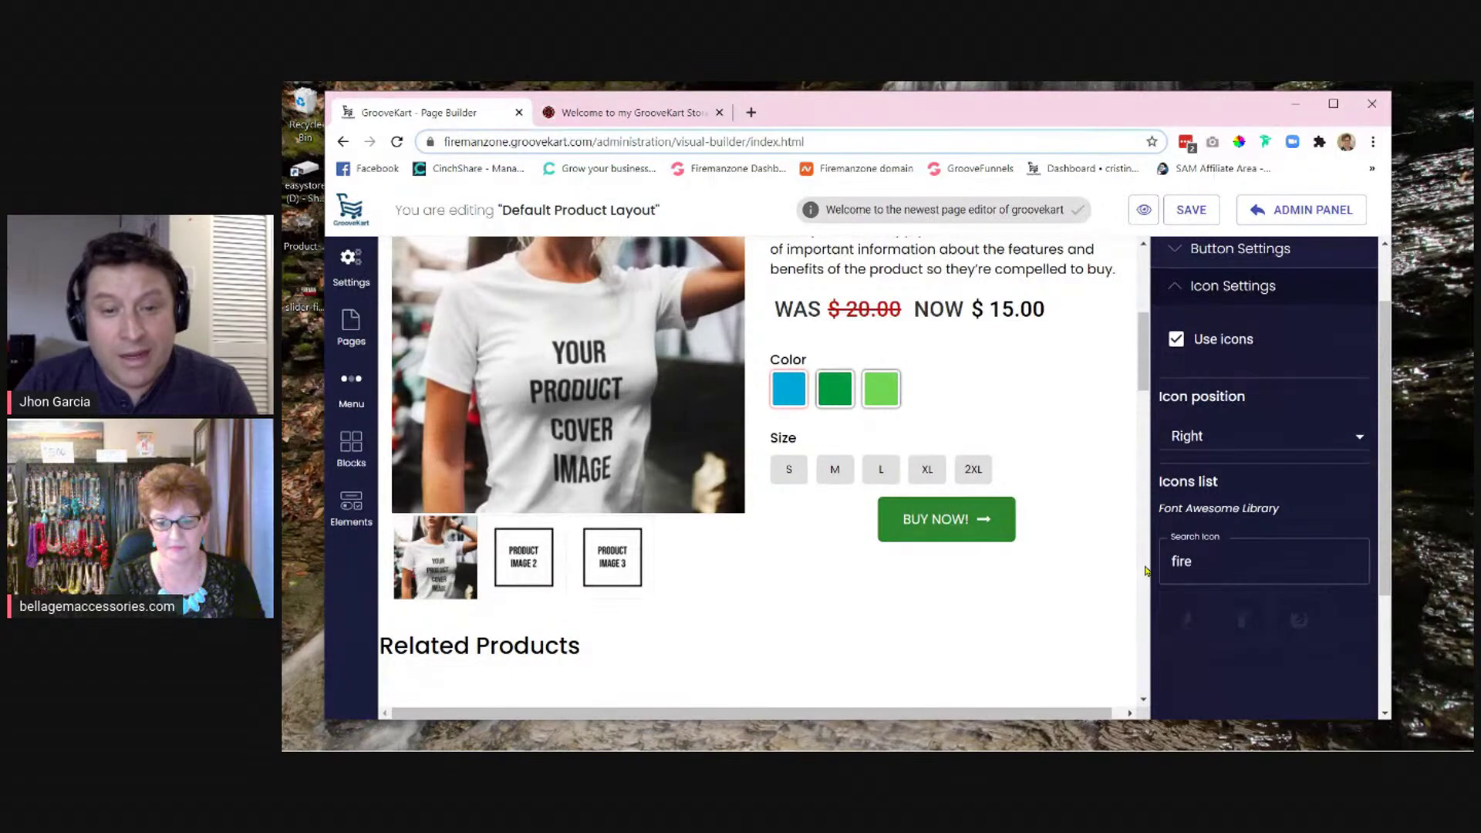
type("man")
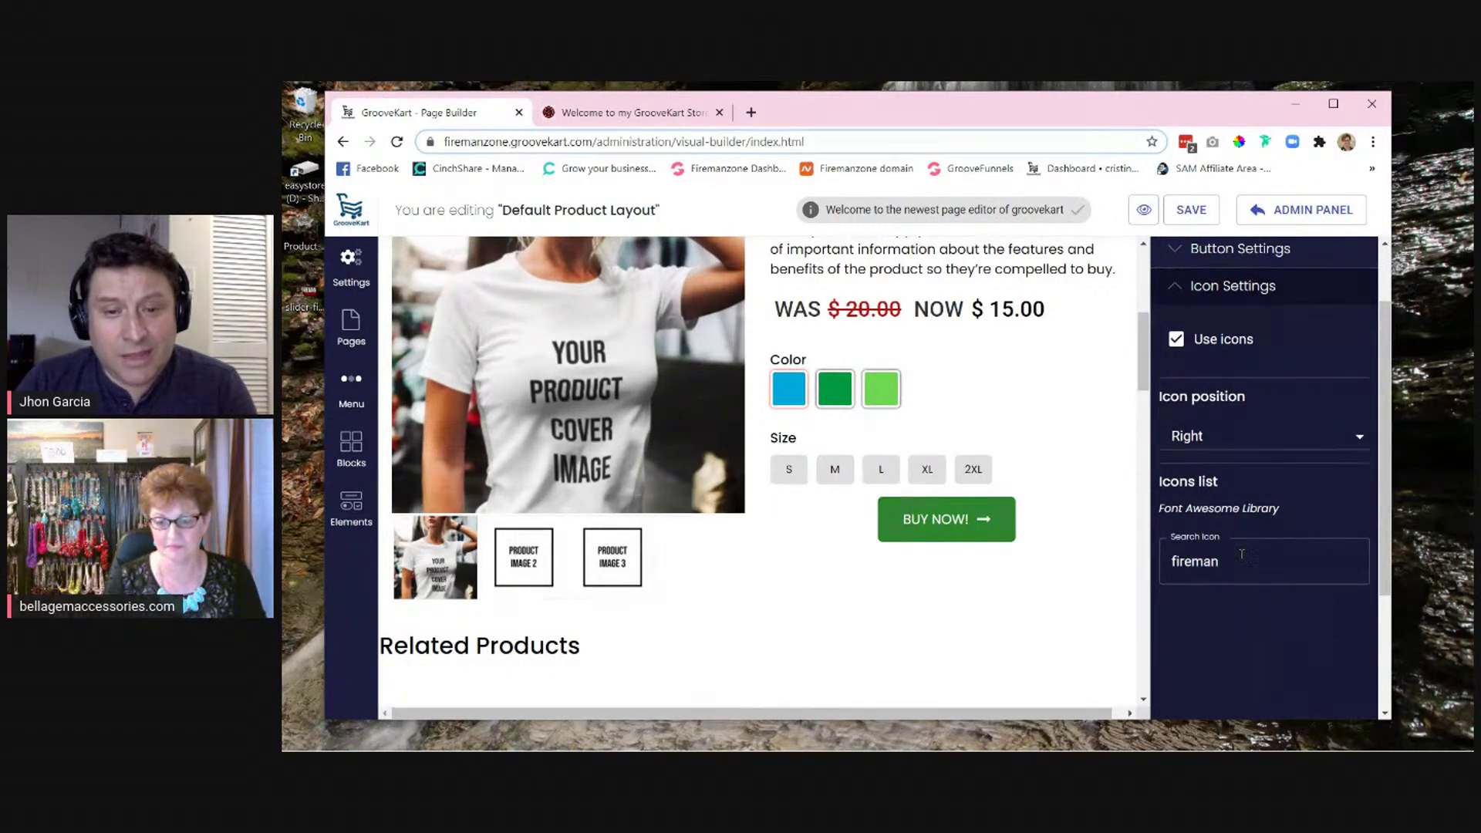
scroll(1270, 560, "down", 1)
scroll(1270, 560, "down", 1)
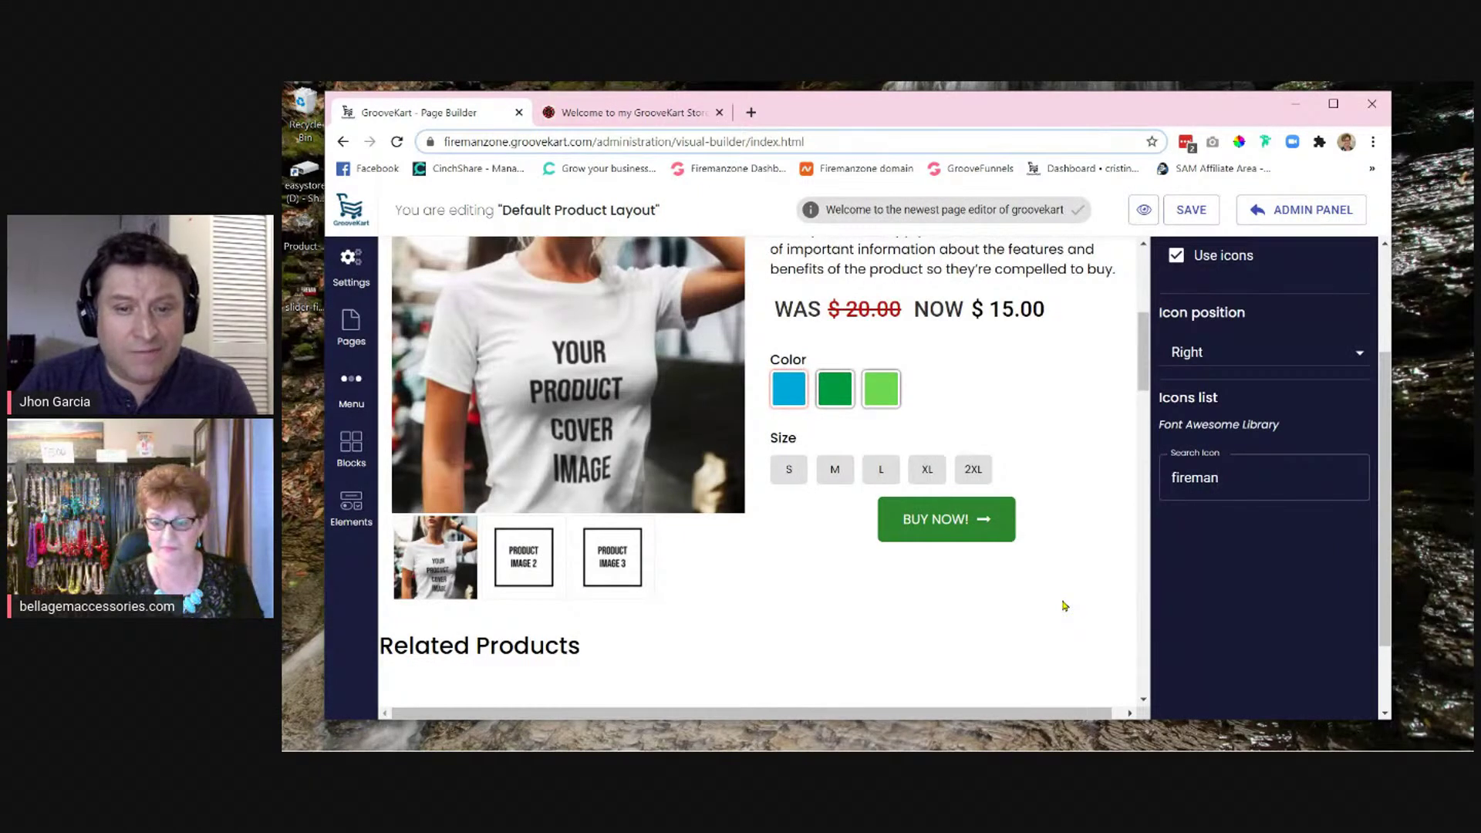
- Search the icons for "fire" instead, give the BUY NOW! button the fire extinguisher icon, and save the layout
key("BackSpace")
key("BackSpace")
key("BackSpace")
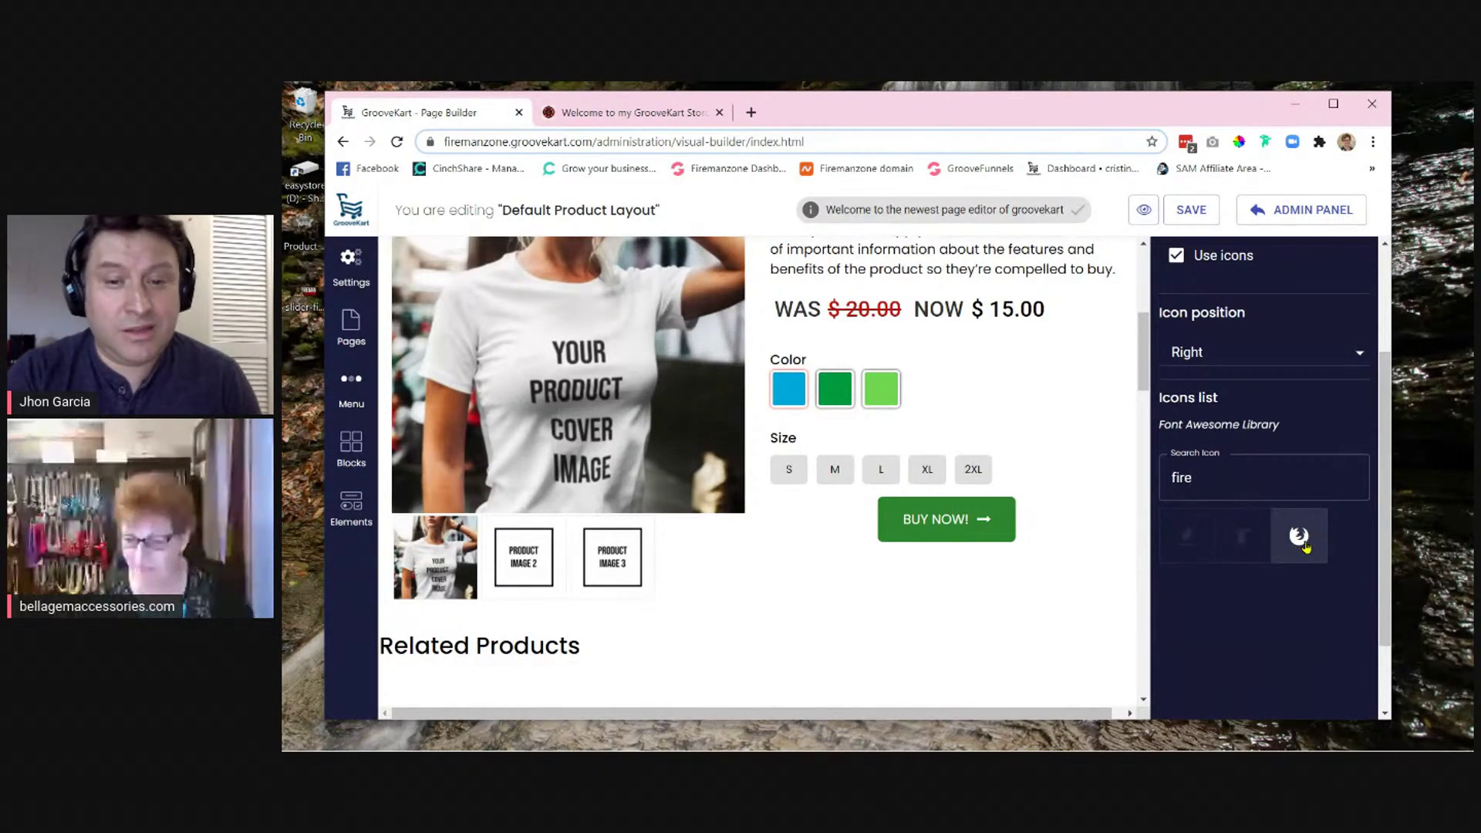
left_click(1243, 552)
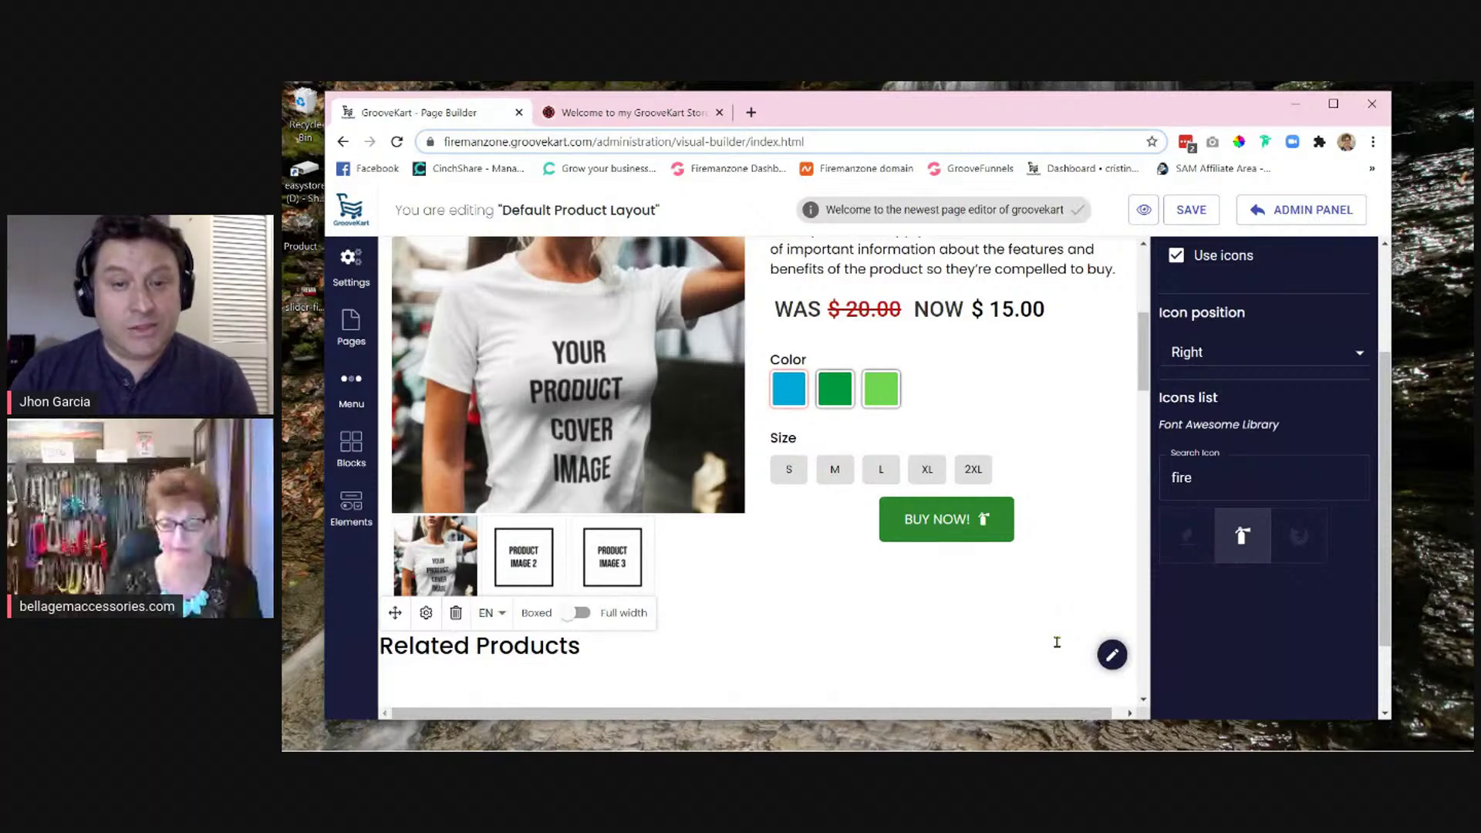
scroll(1264, 501, "up", 3)
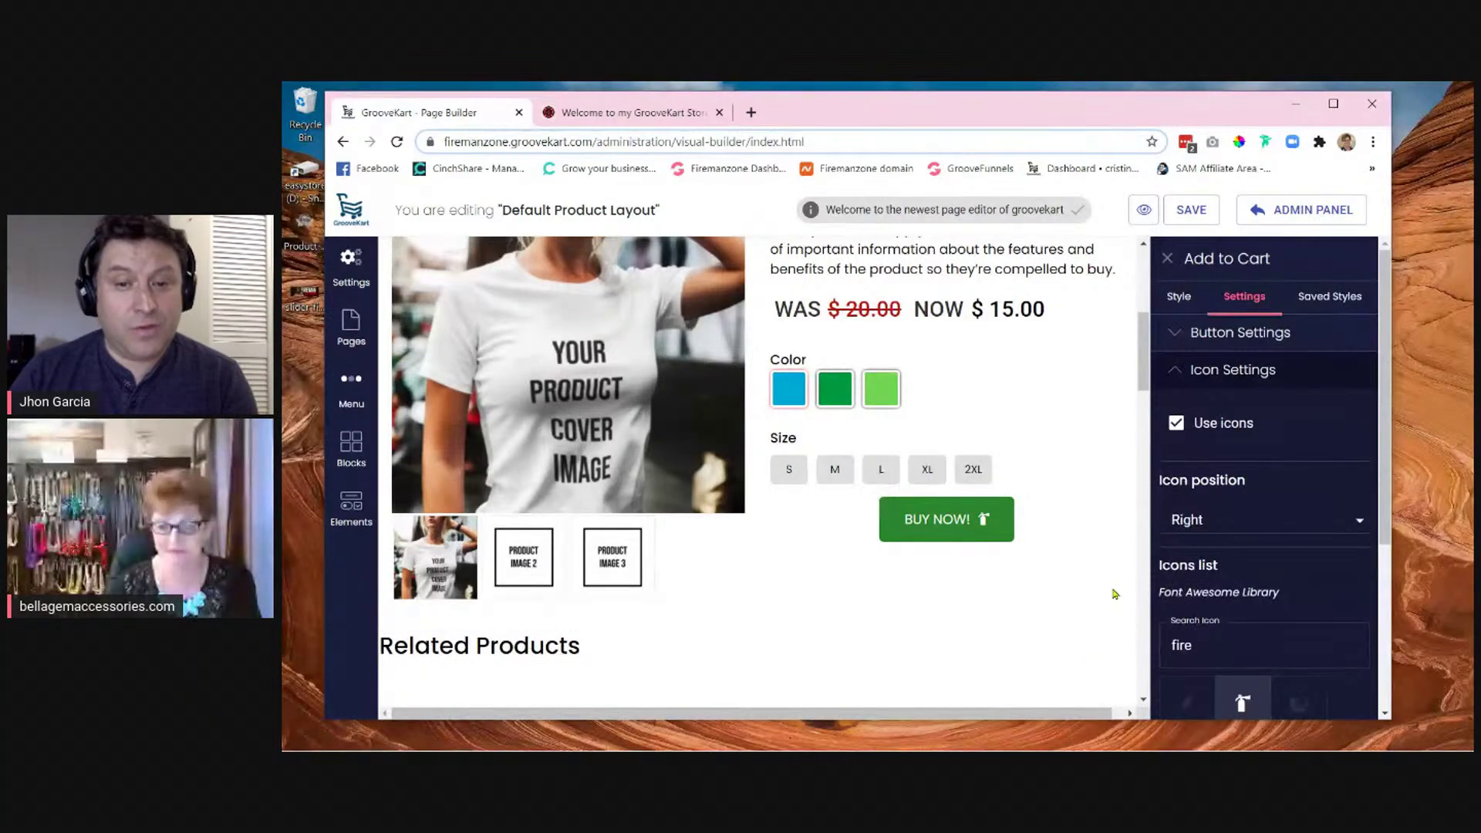
left_click(1194, 219)
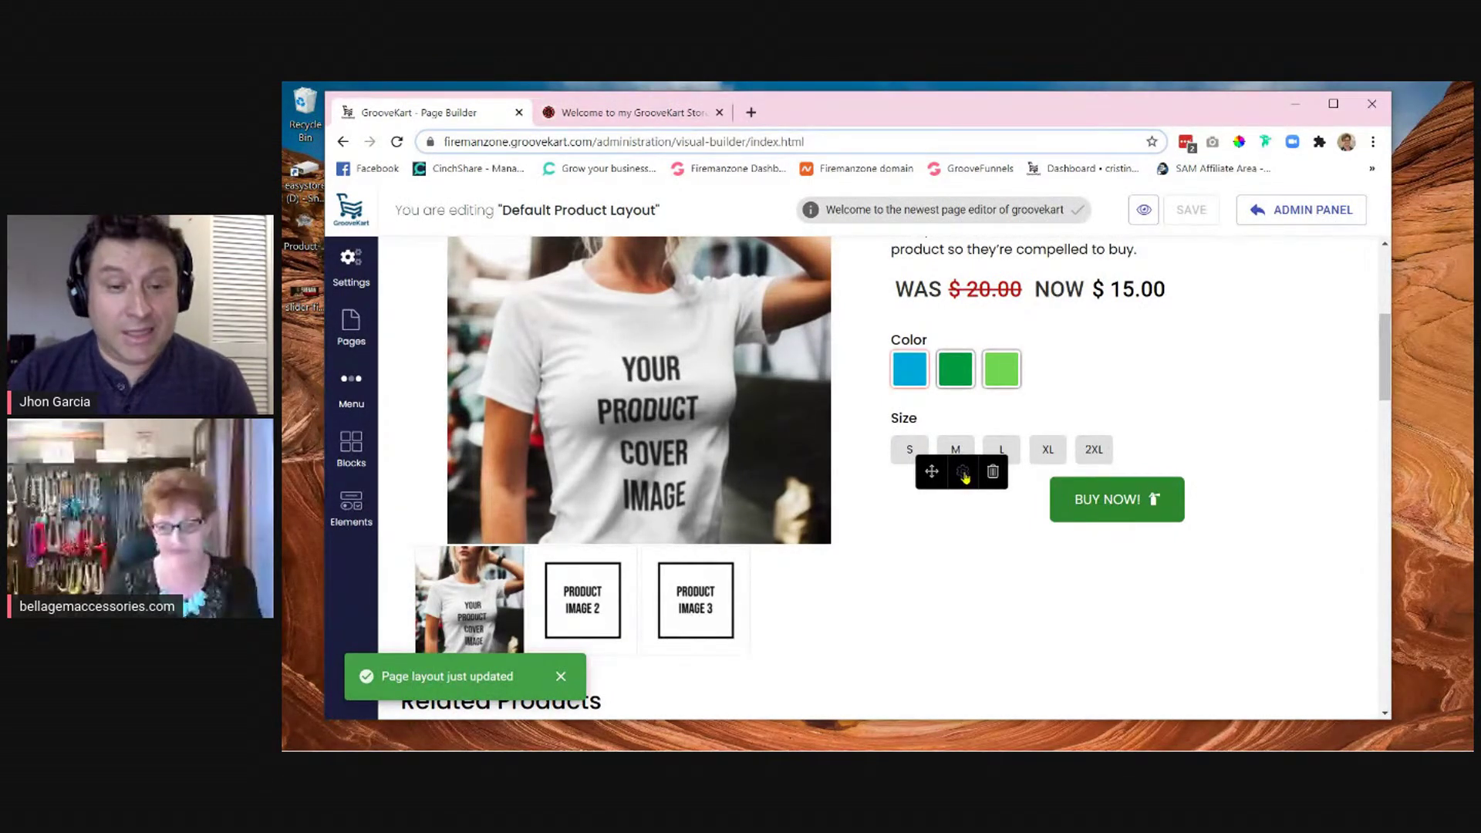
- Set the BUY NOW! button's background color to the red color code e4100a and apply it
left_click(964, 472)
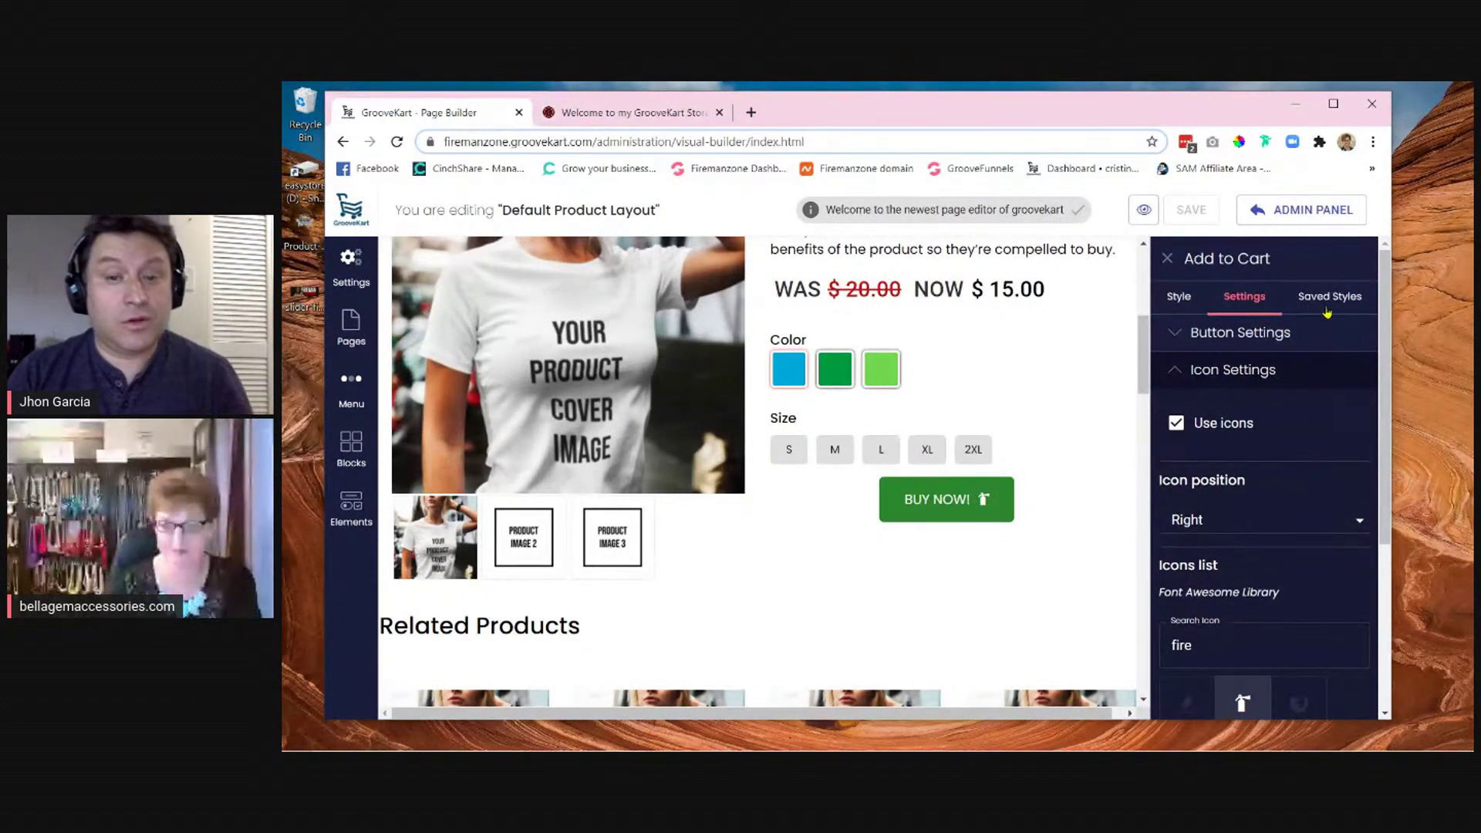
left_click(1177, 294)
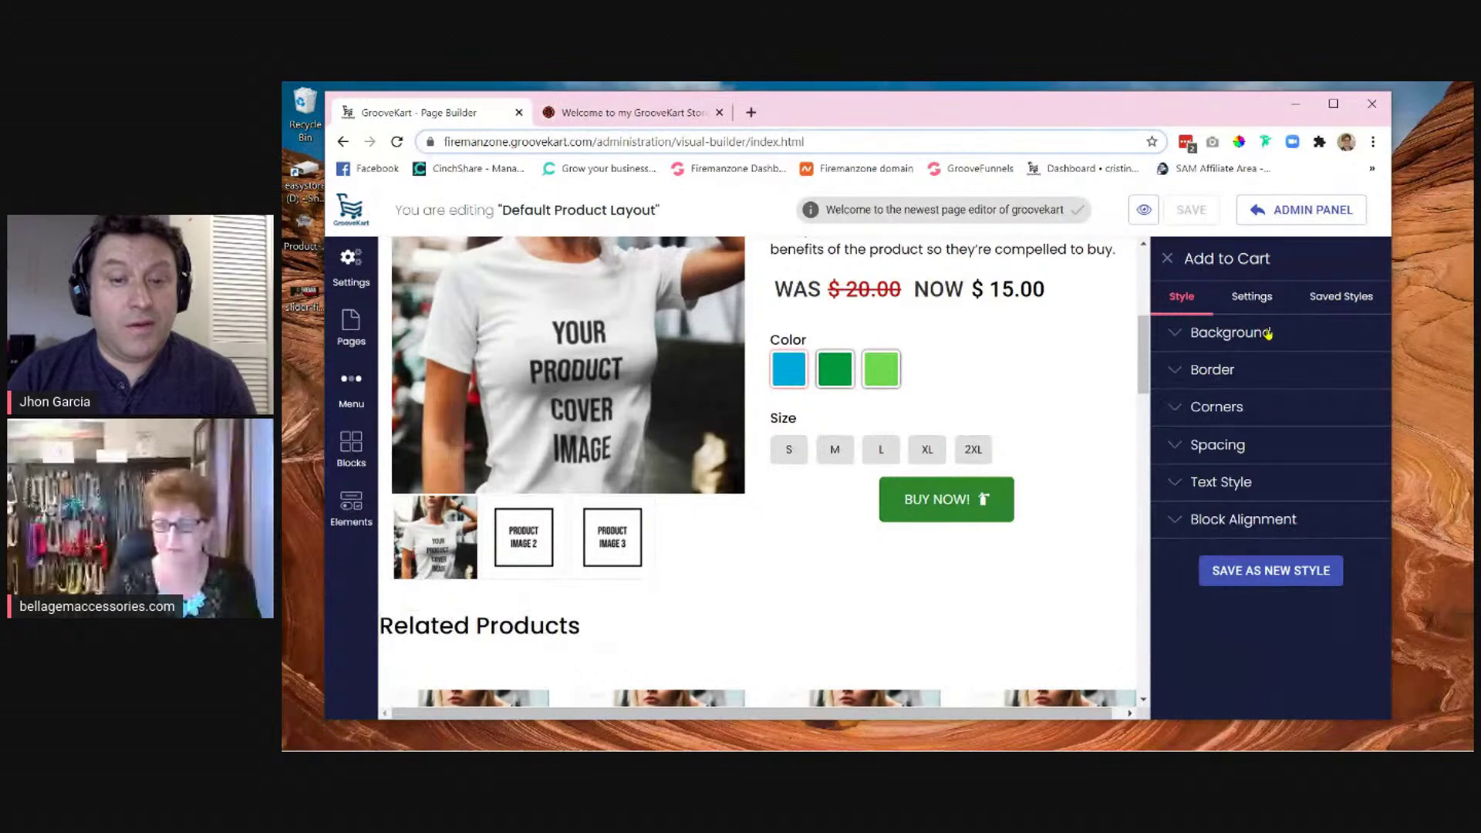
left_click(1175, 334)
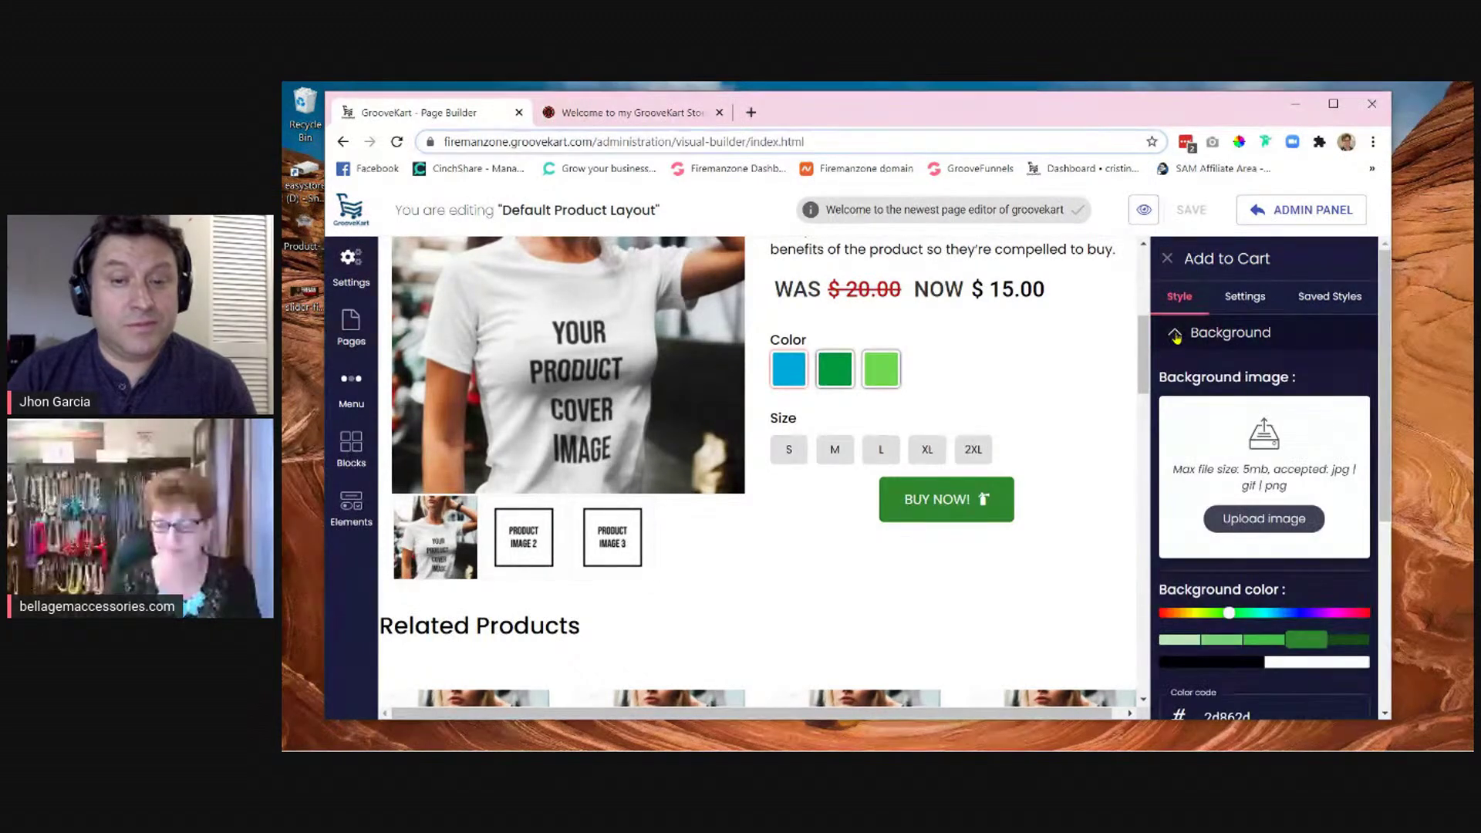
scroll(1118, 486, "down", 1)
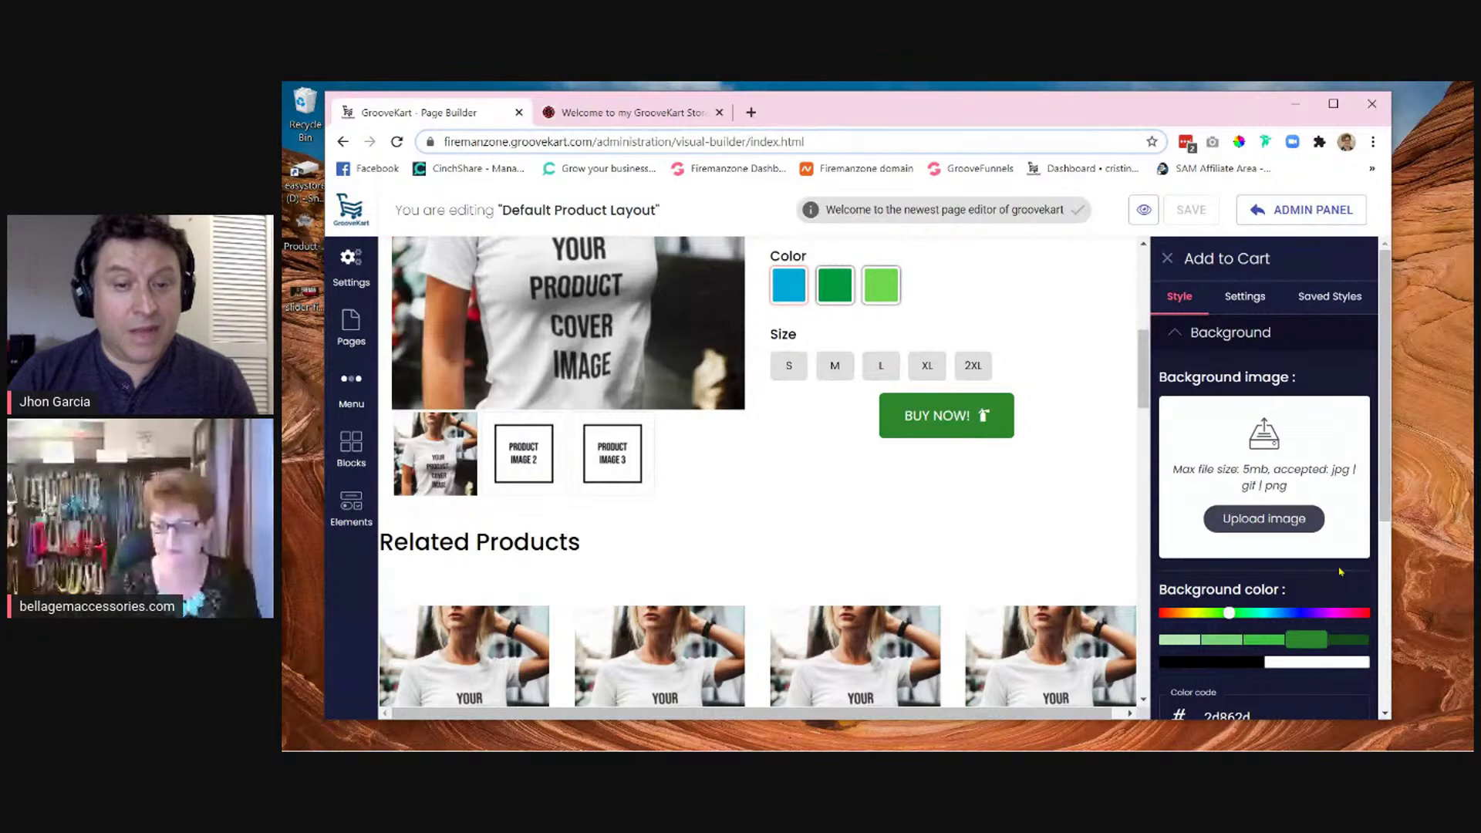
scroll(1305, 550, "down", 1)
scroll(1305, 550, "up", 1)
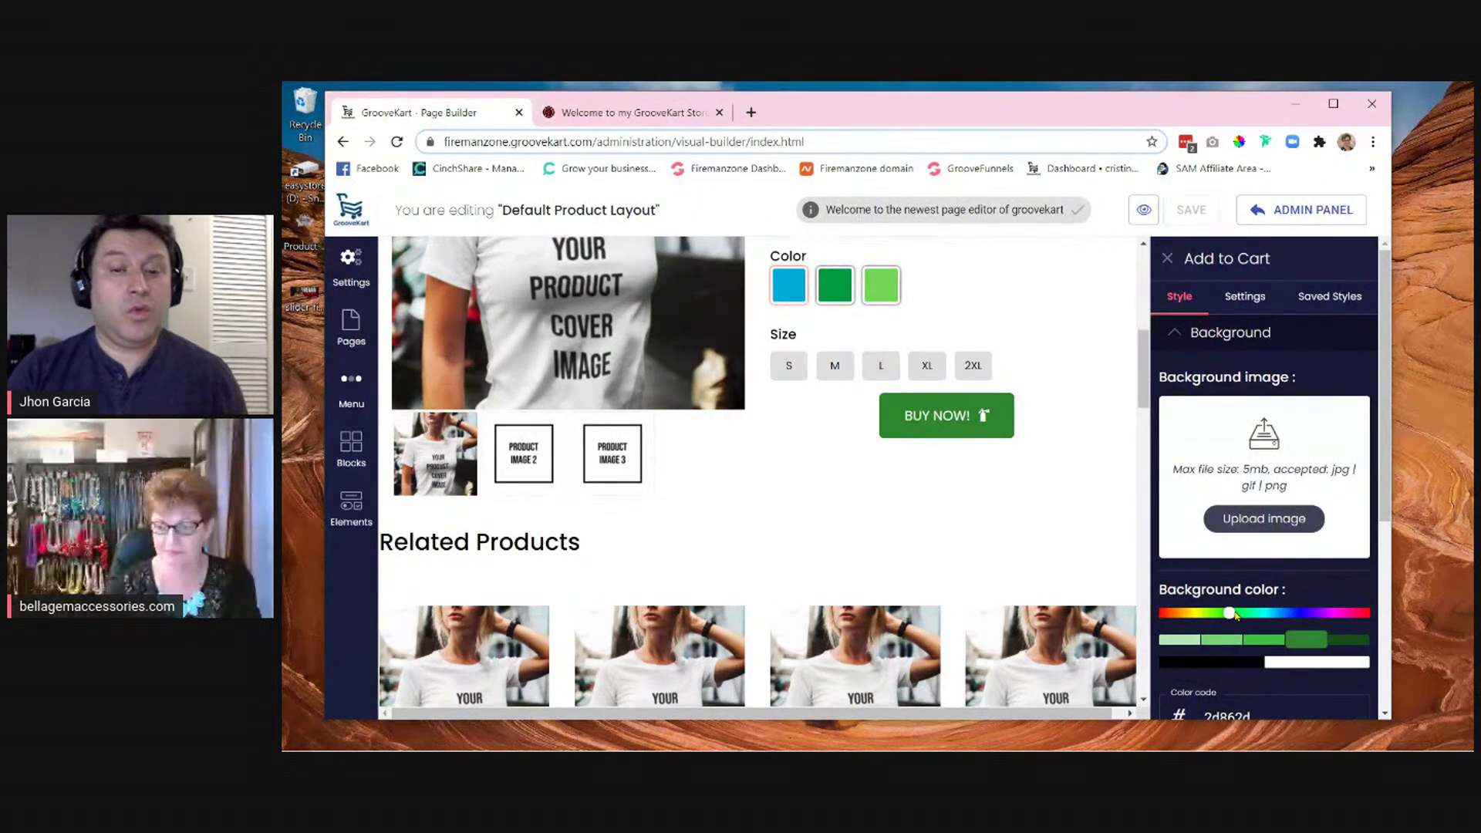
scroll(1317, 619, "down", 1)
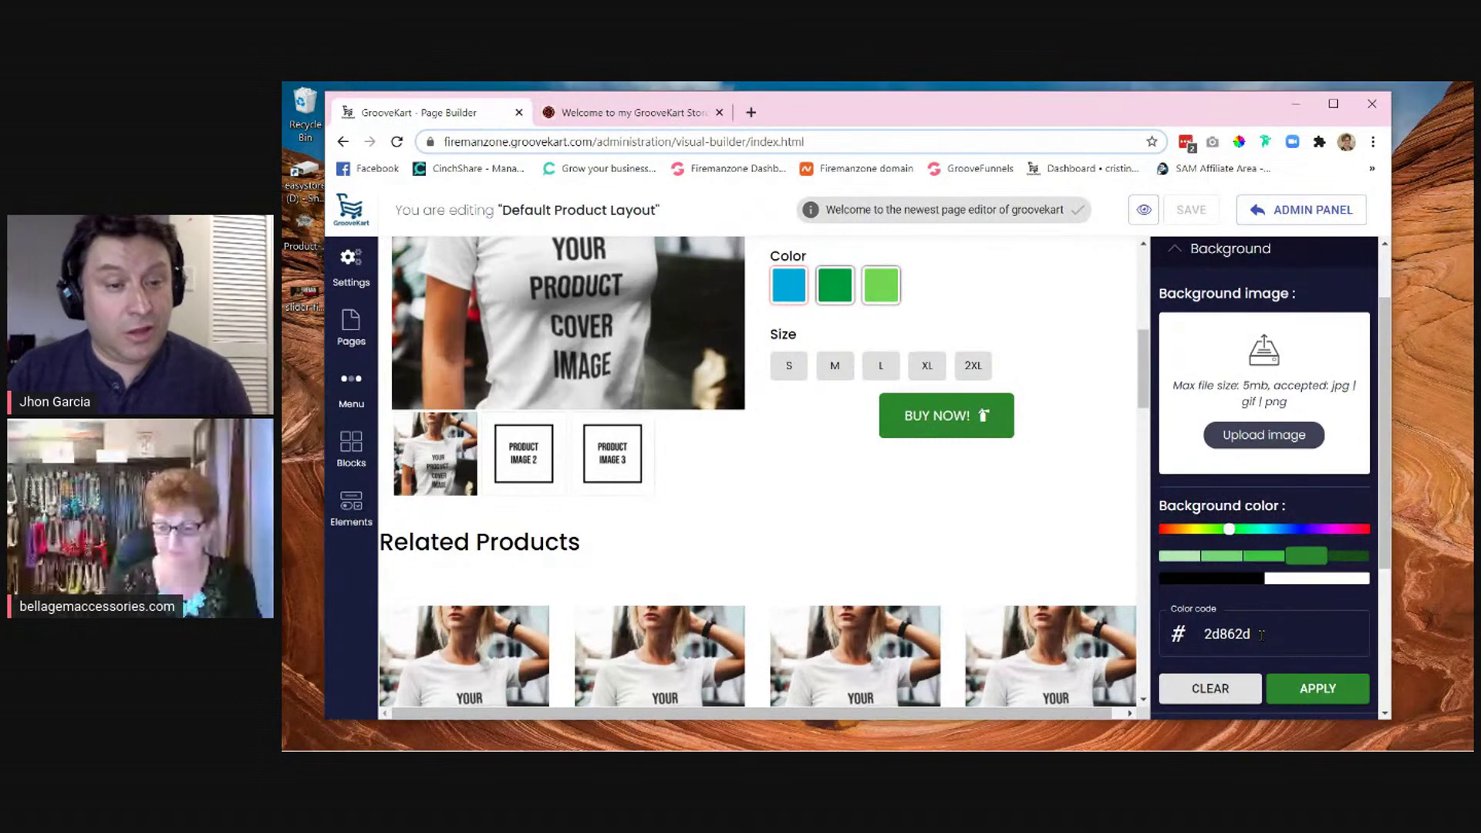
left_click_drag(1257, 634, 1155, 572)
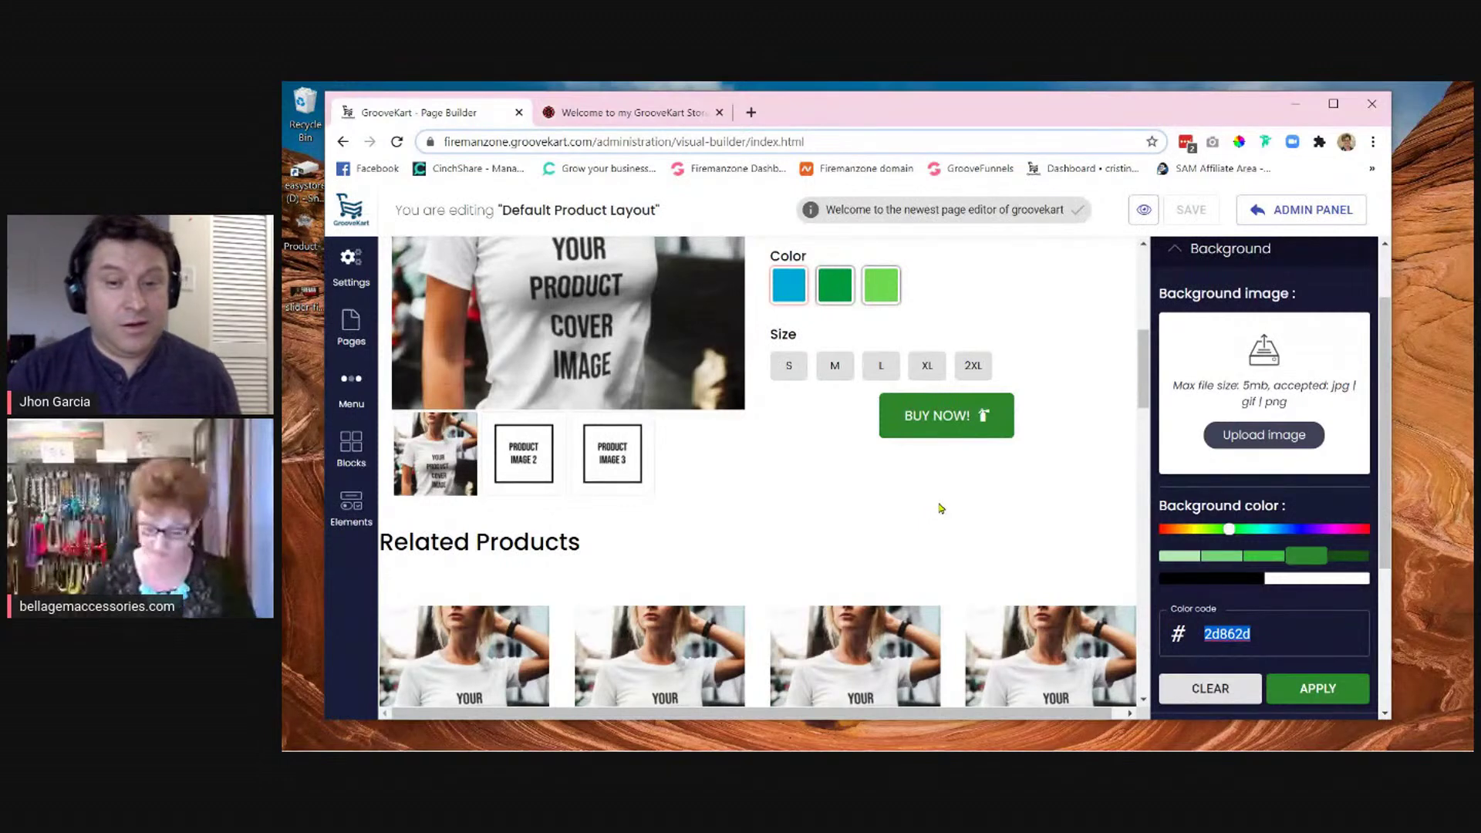
type("e")
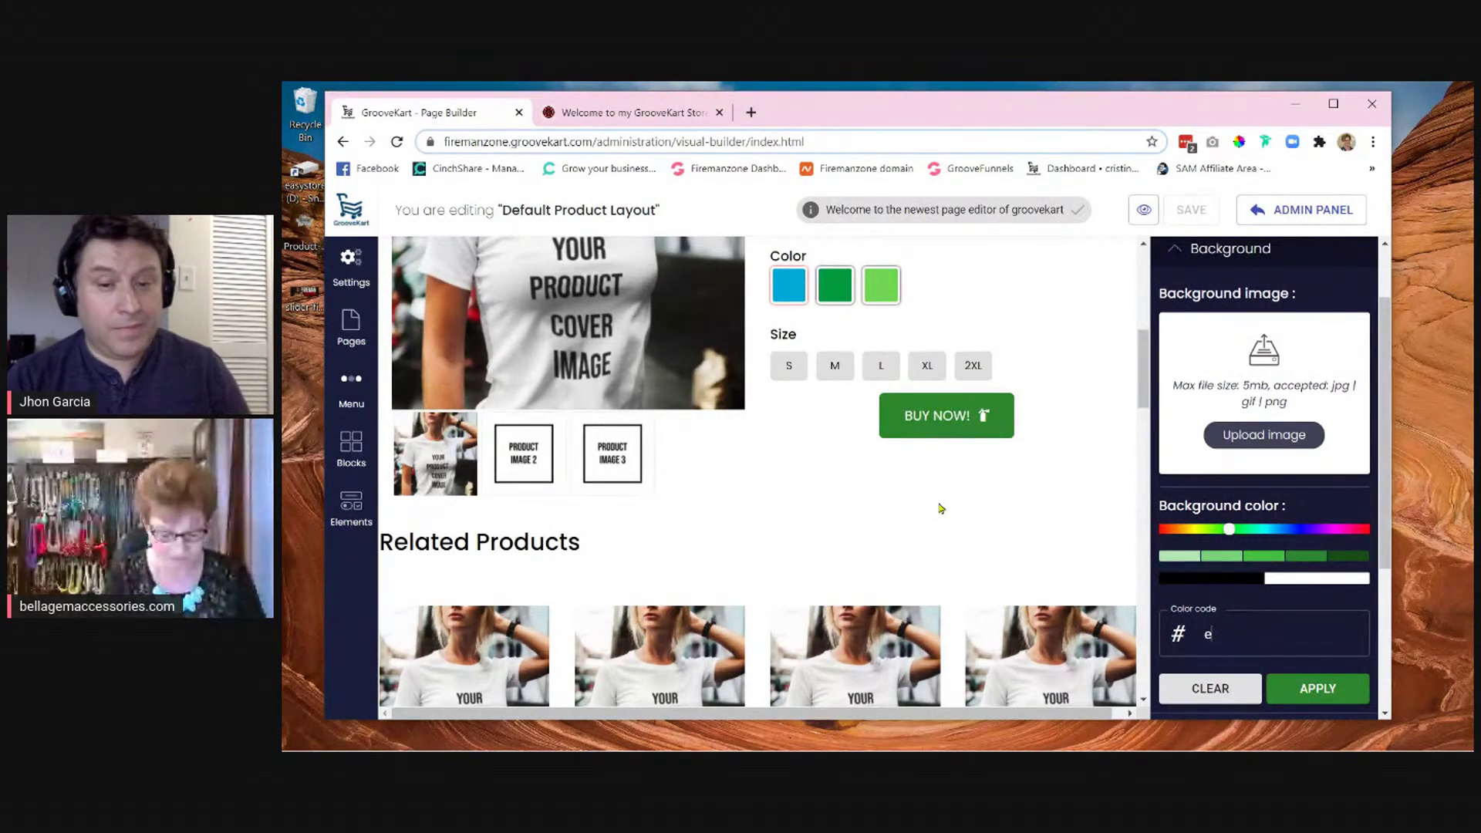
type("4")
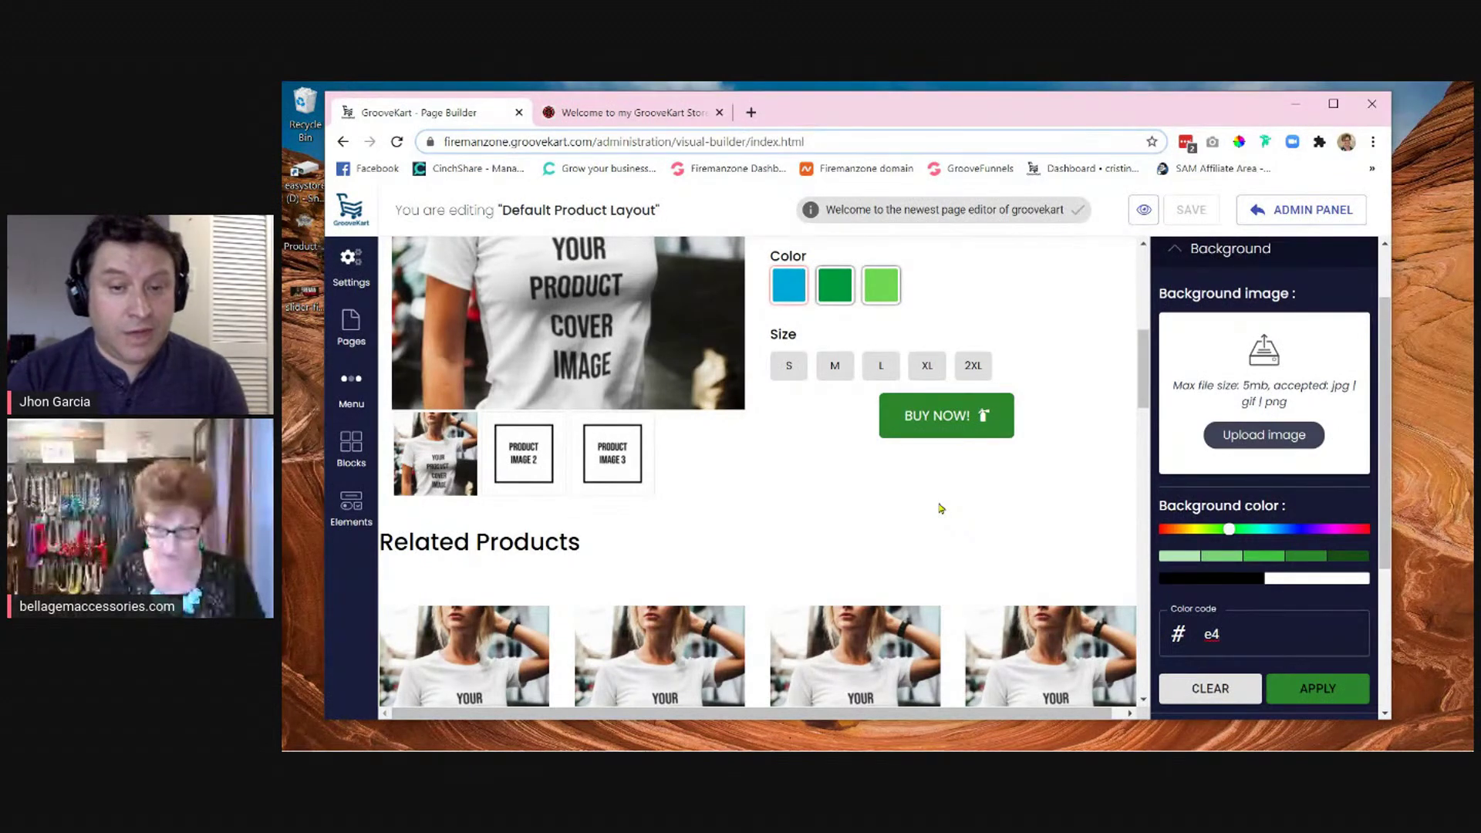
type("1")
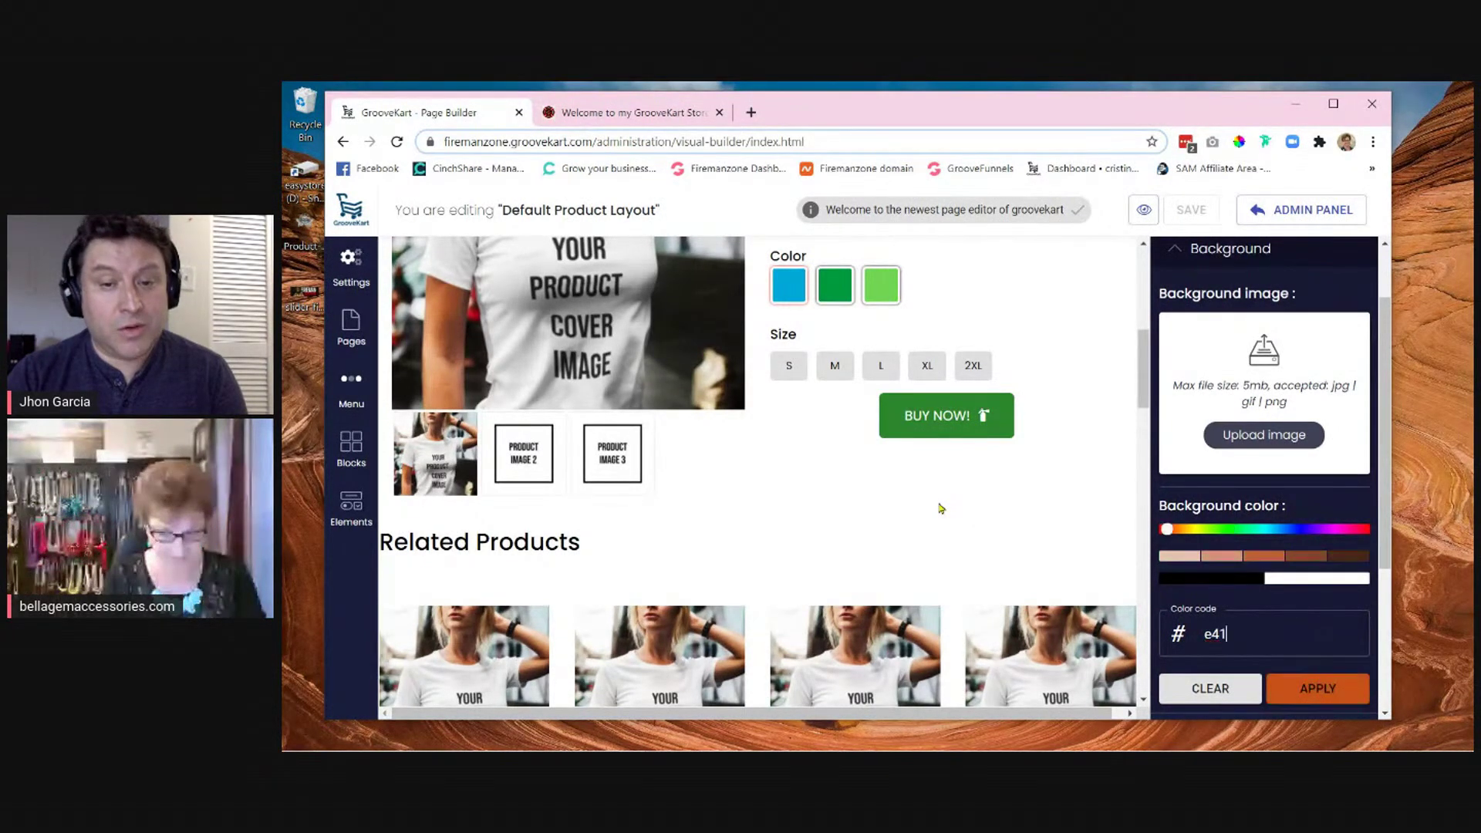
type("0")
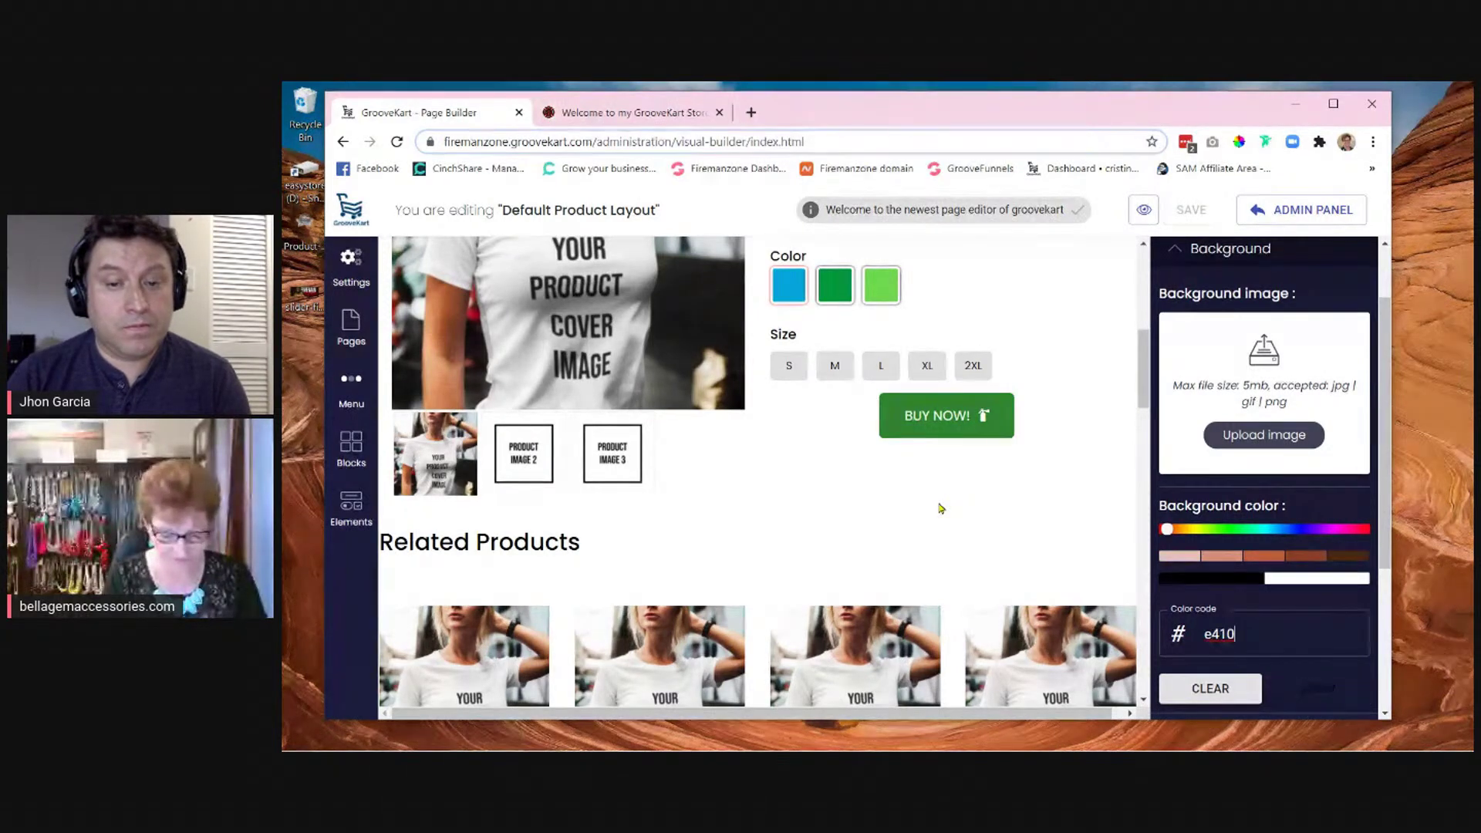
type("a")
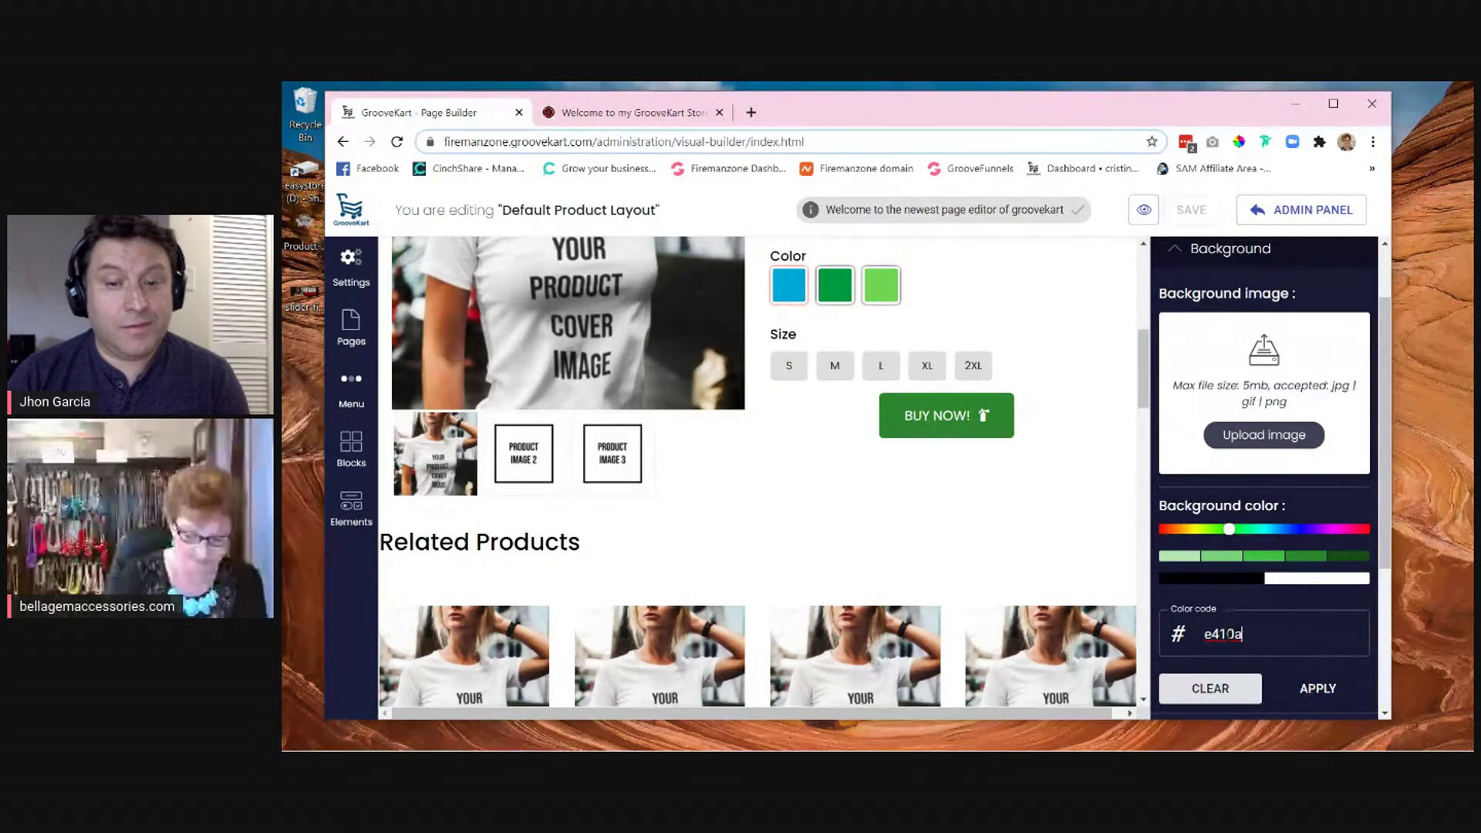
left_click(1236, 634)
type("0")
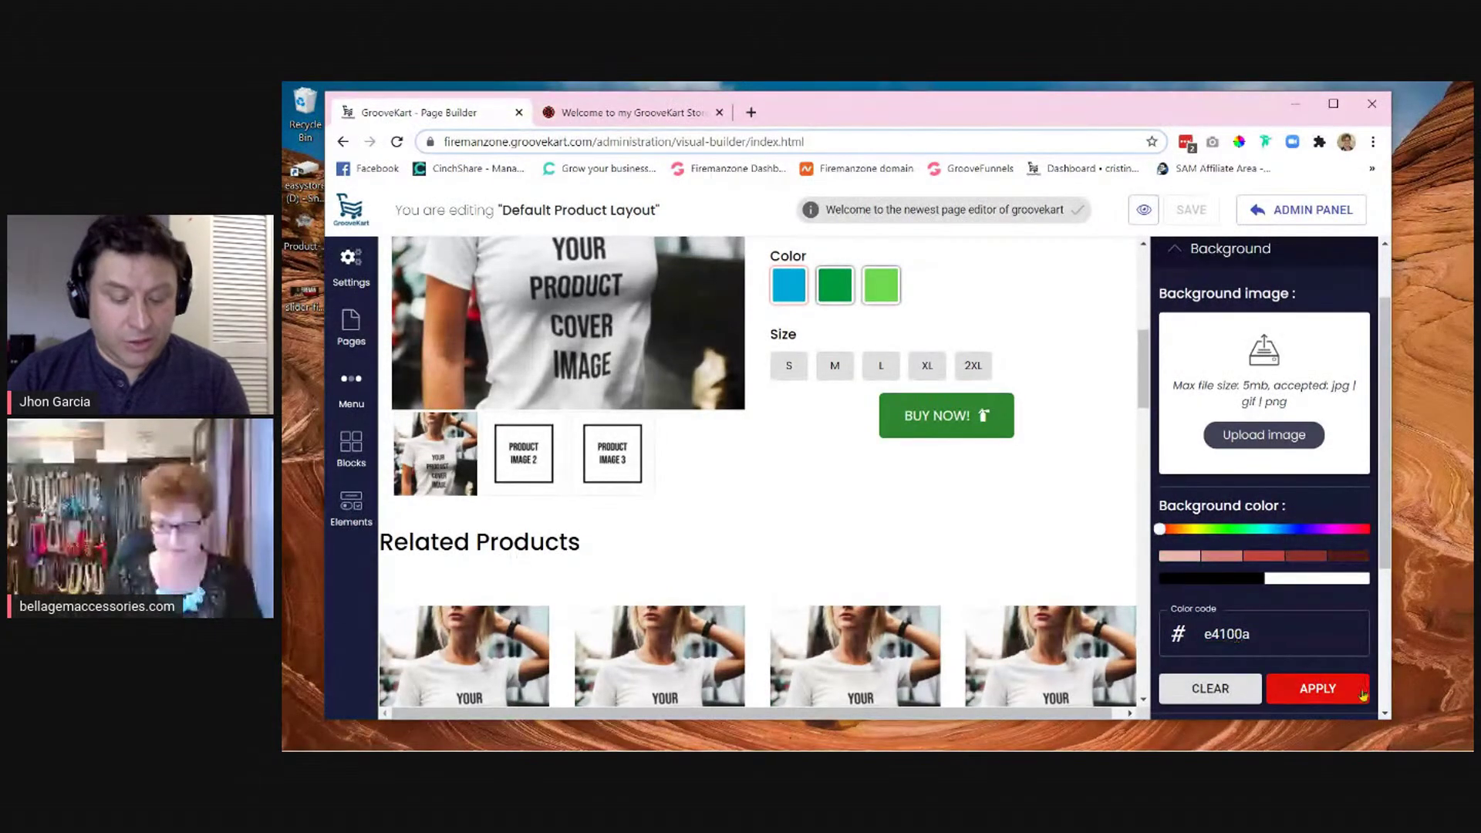
left_click(1344, 695)
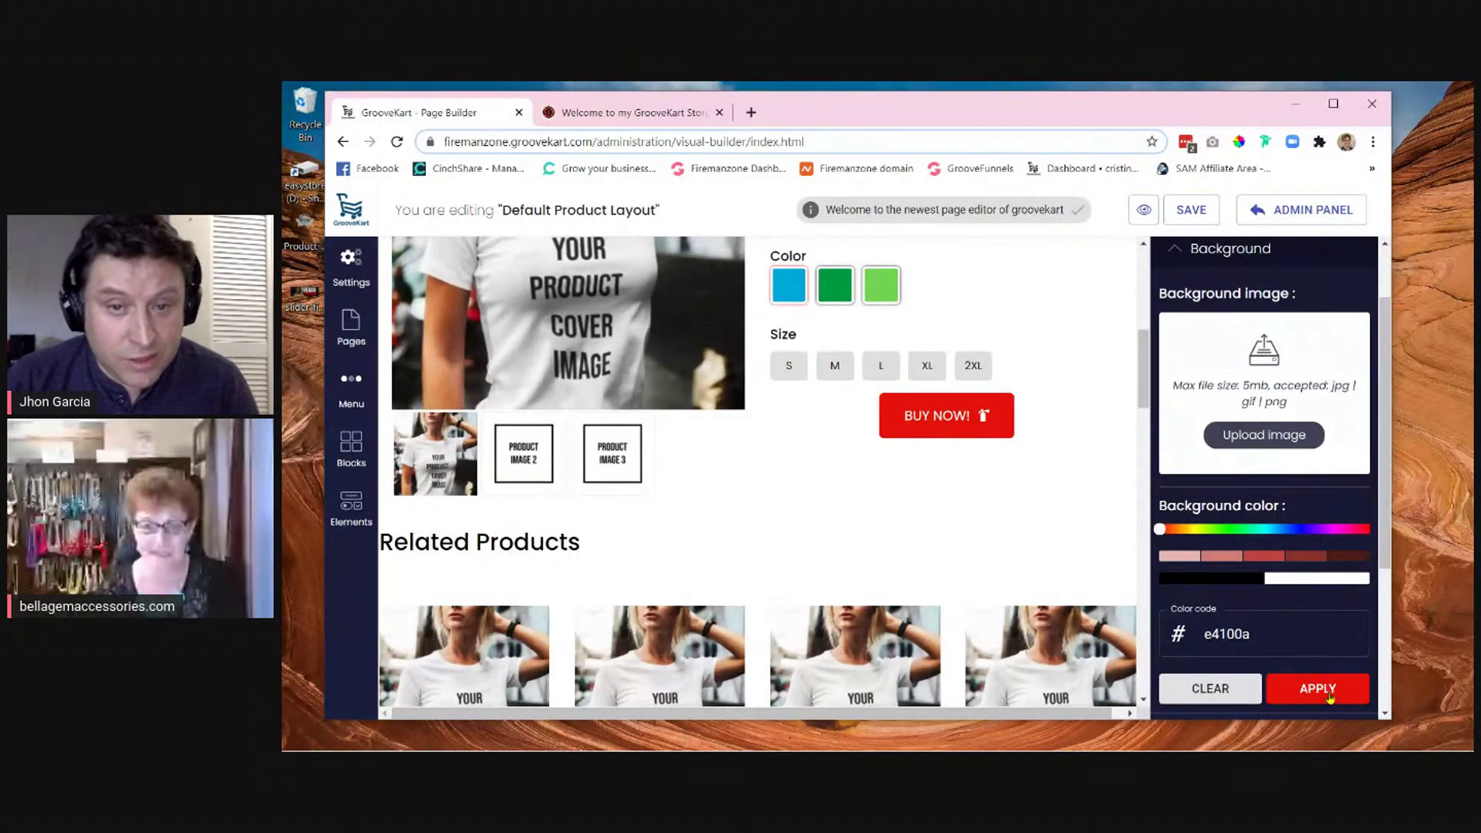
mouse_move(946, 421)
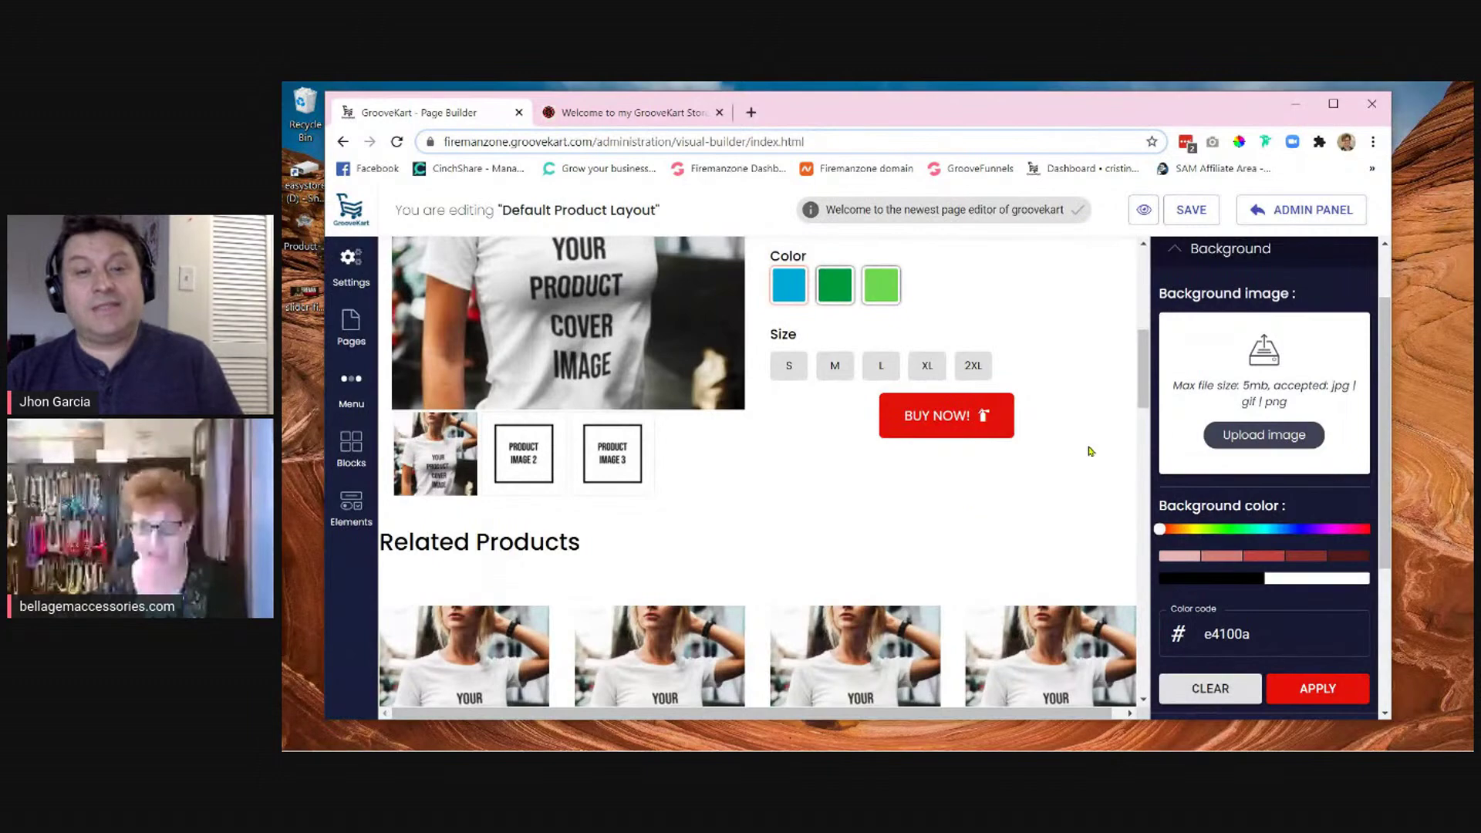
- Save the default product layout with the red BUY NOW! button
left_click(1191, 215)
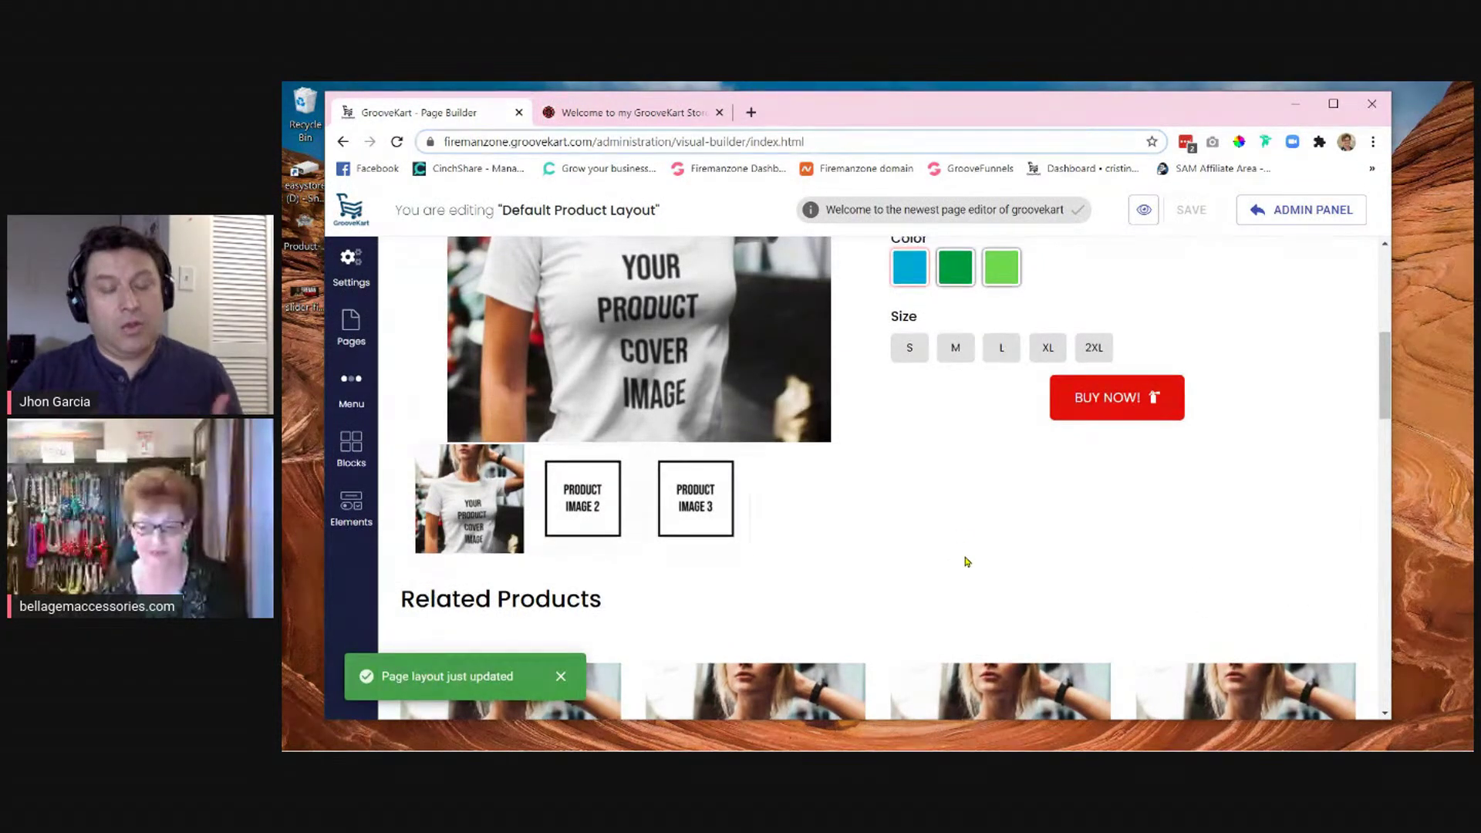
- Examine the product layout from the description, price and BUY NOW! button down to the Related Products and More details sections
scroll(965, 561, "up", 2)
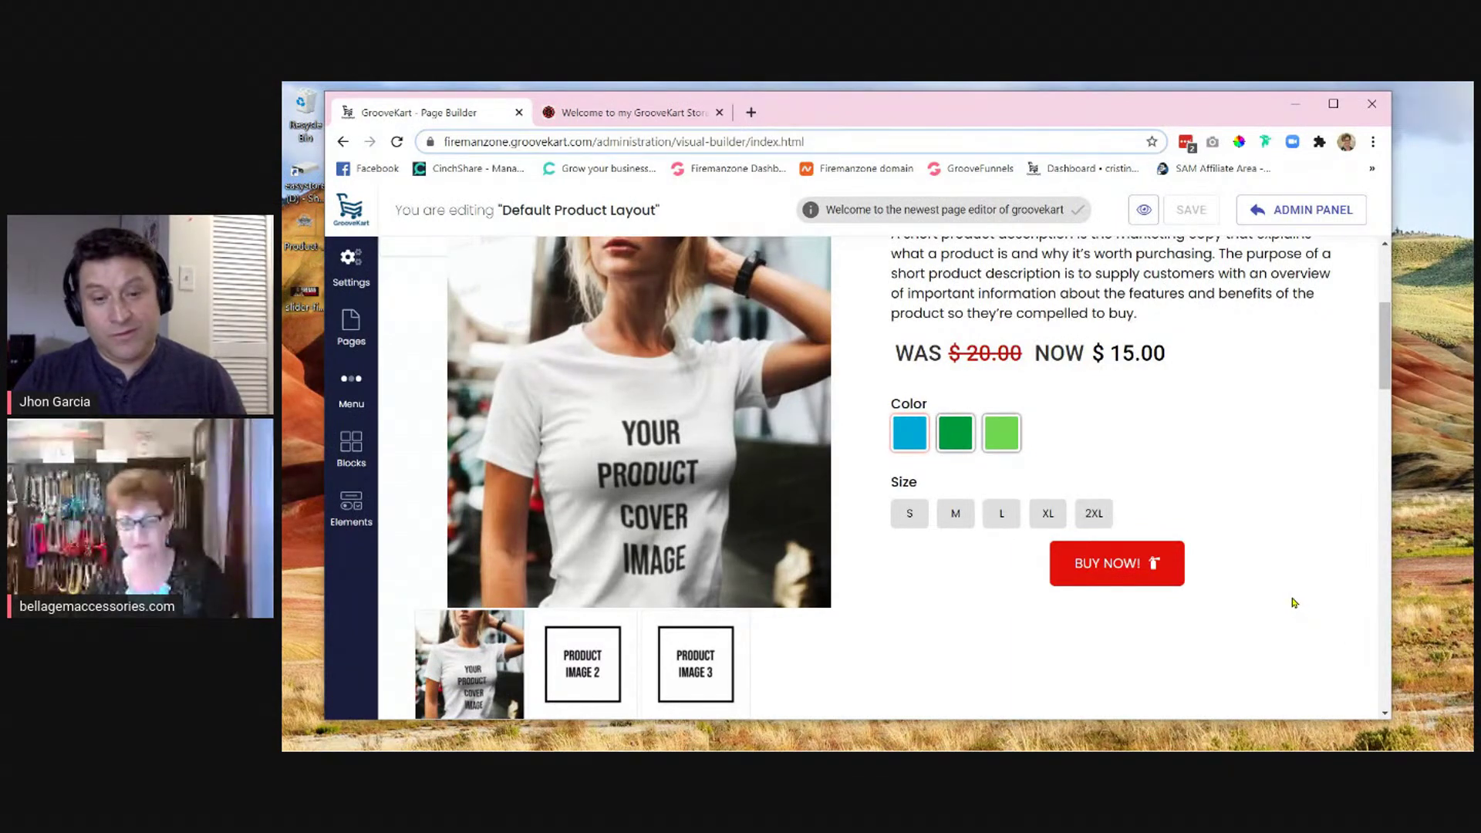
scroll(1294, 603, "up", 1)
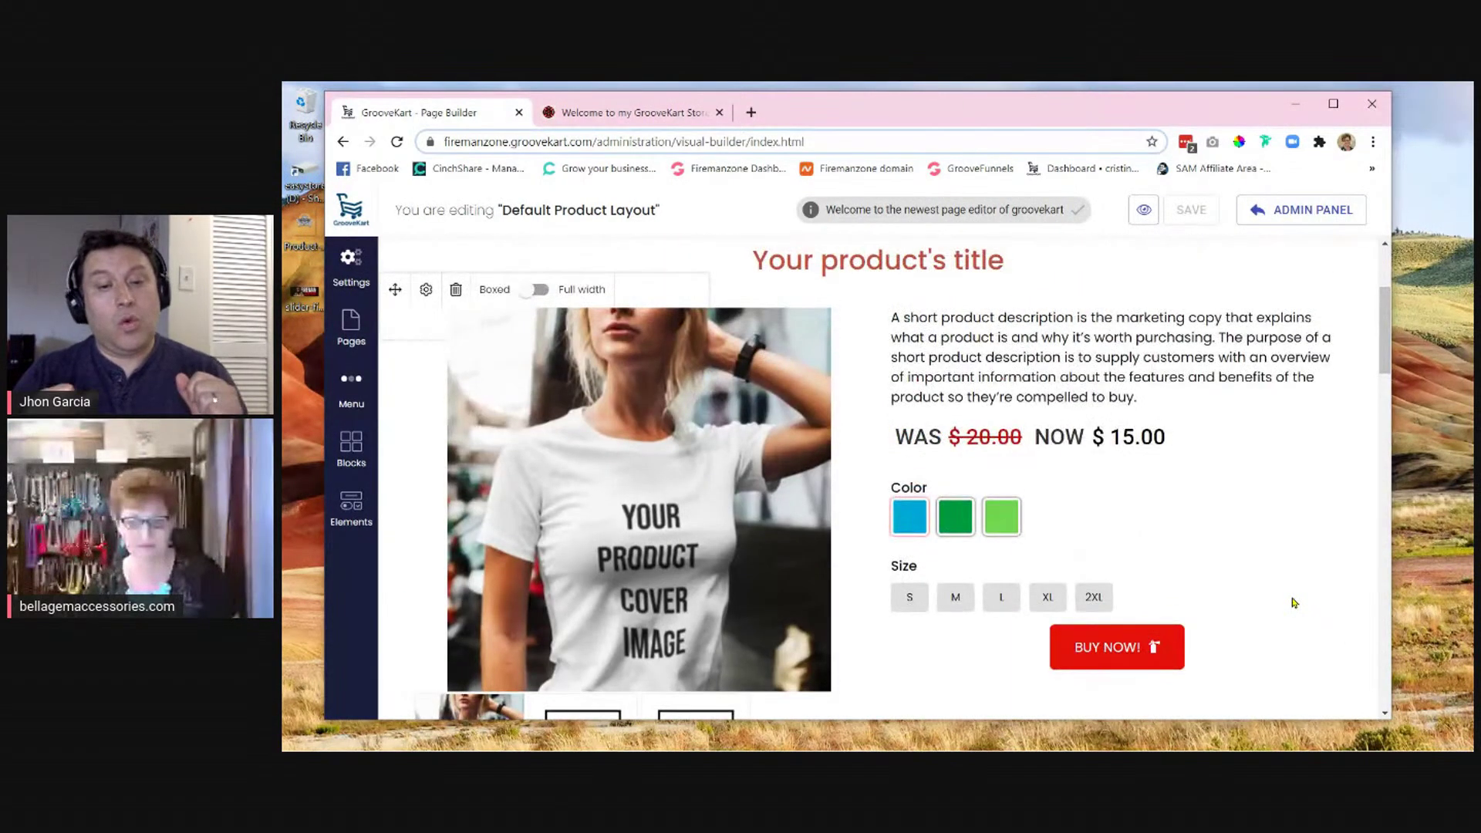
scroll(1294, 602, "down", 1)
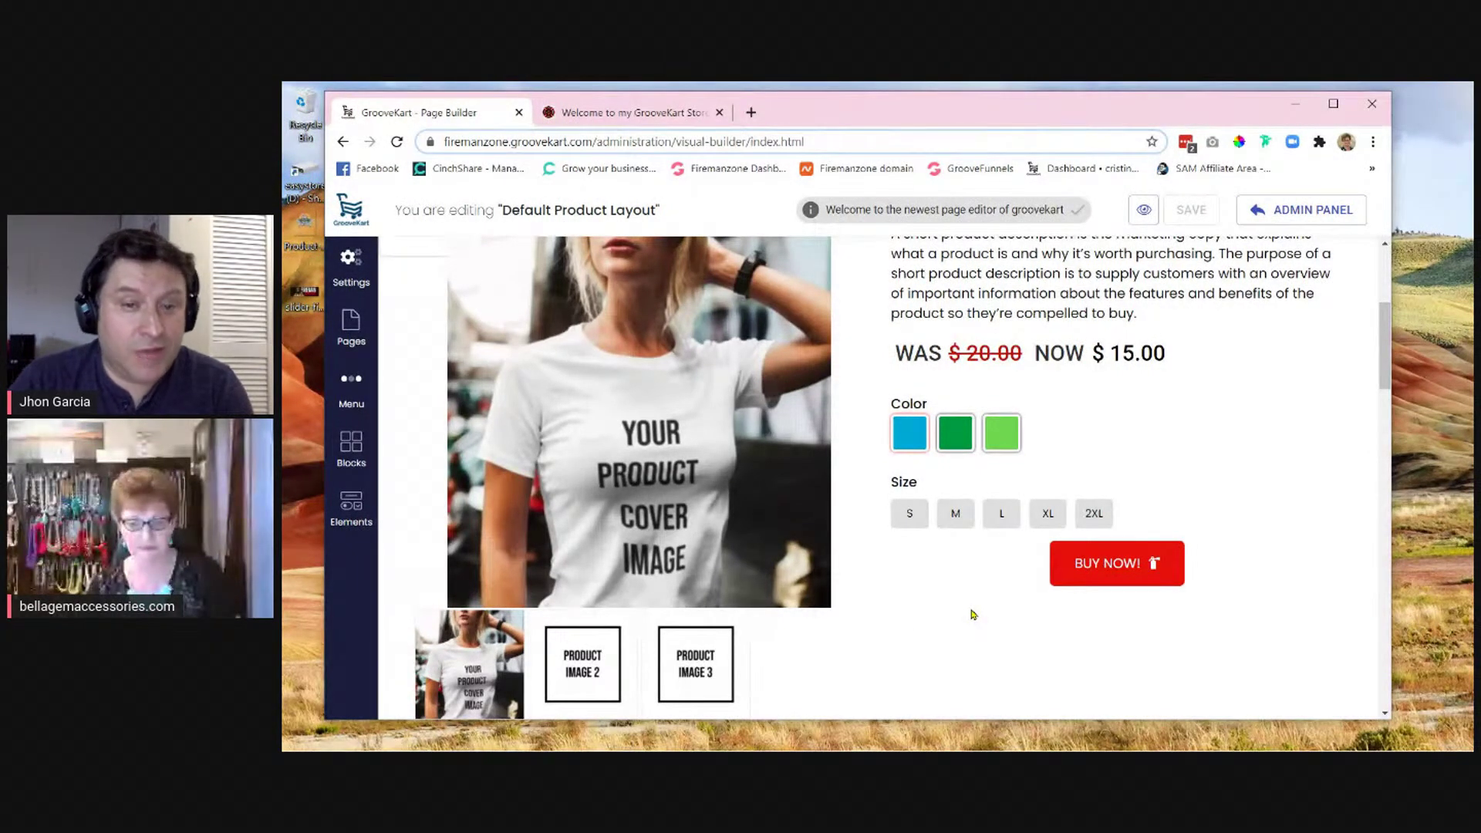
scroll(973, 615, "down", 3)
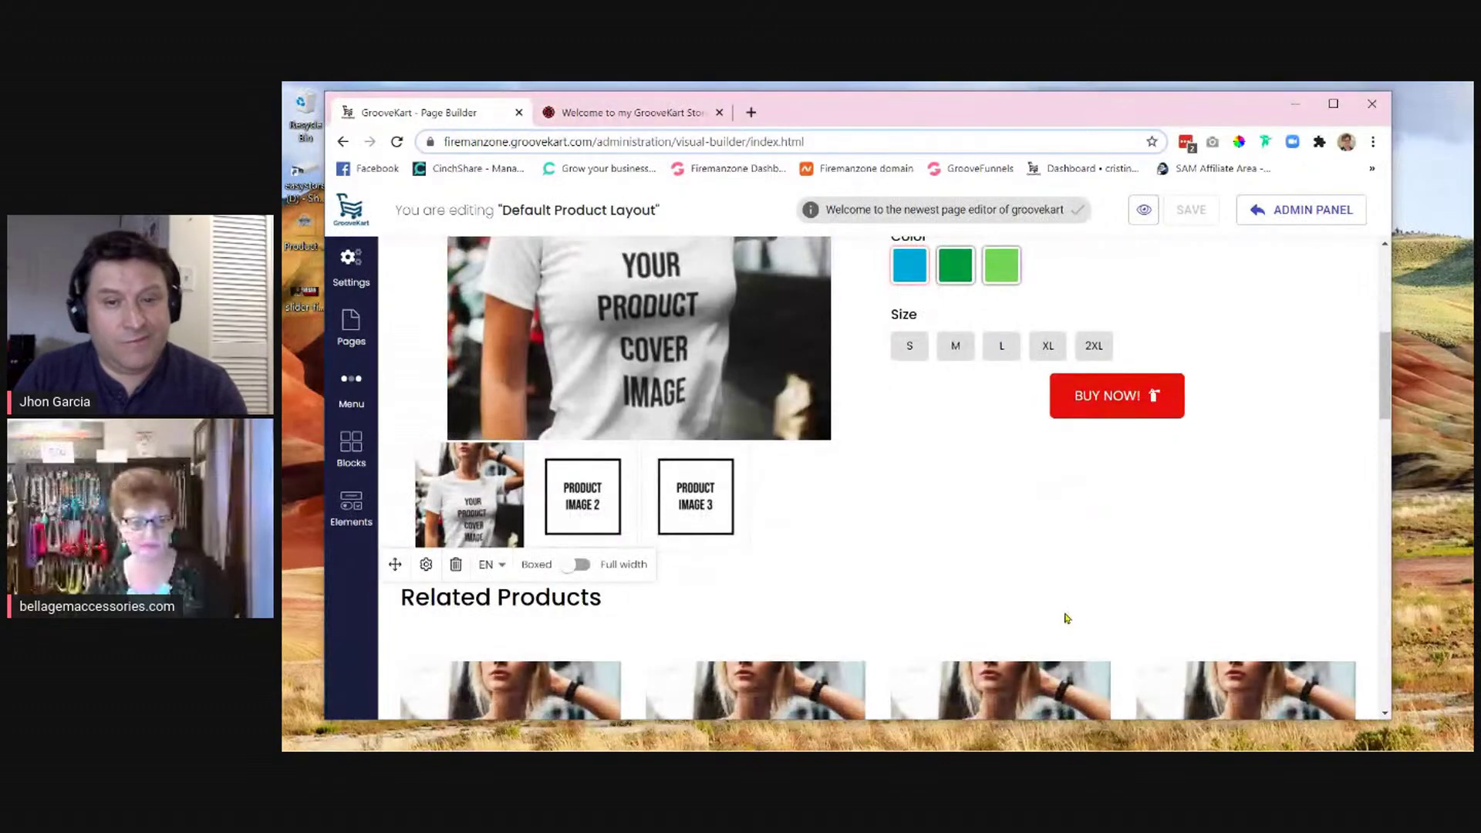
scroll(965, 606, "down", 3)
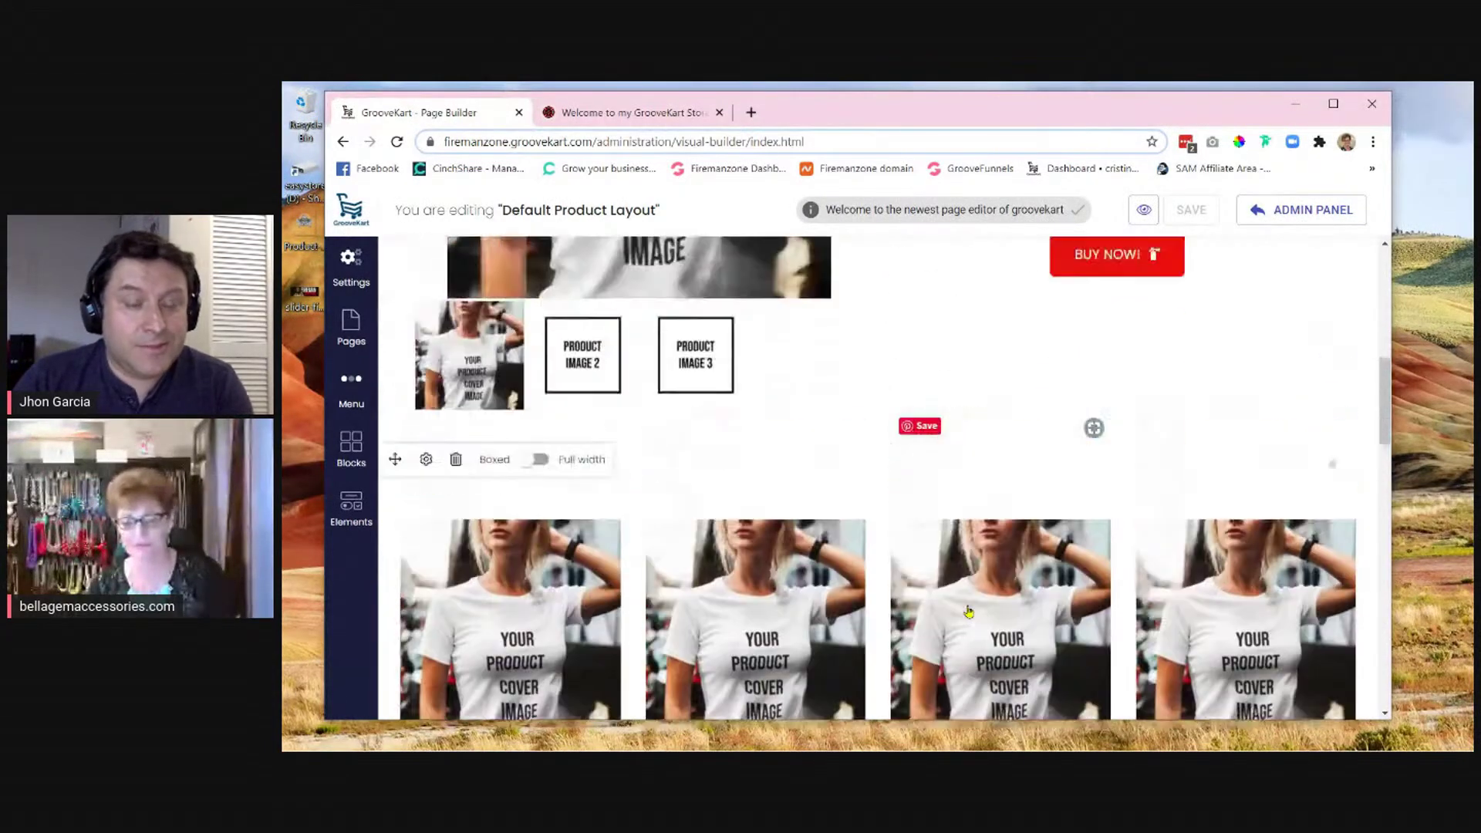
scroll(969, 611, "up", 3)
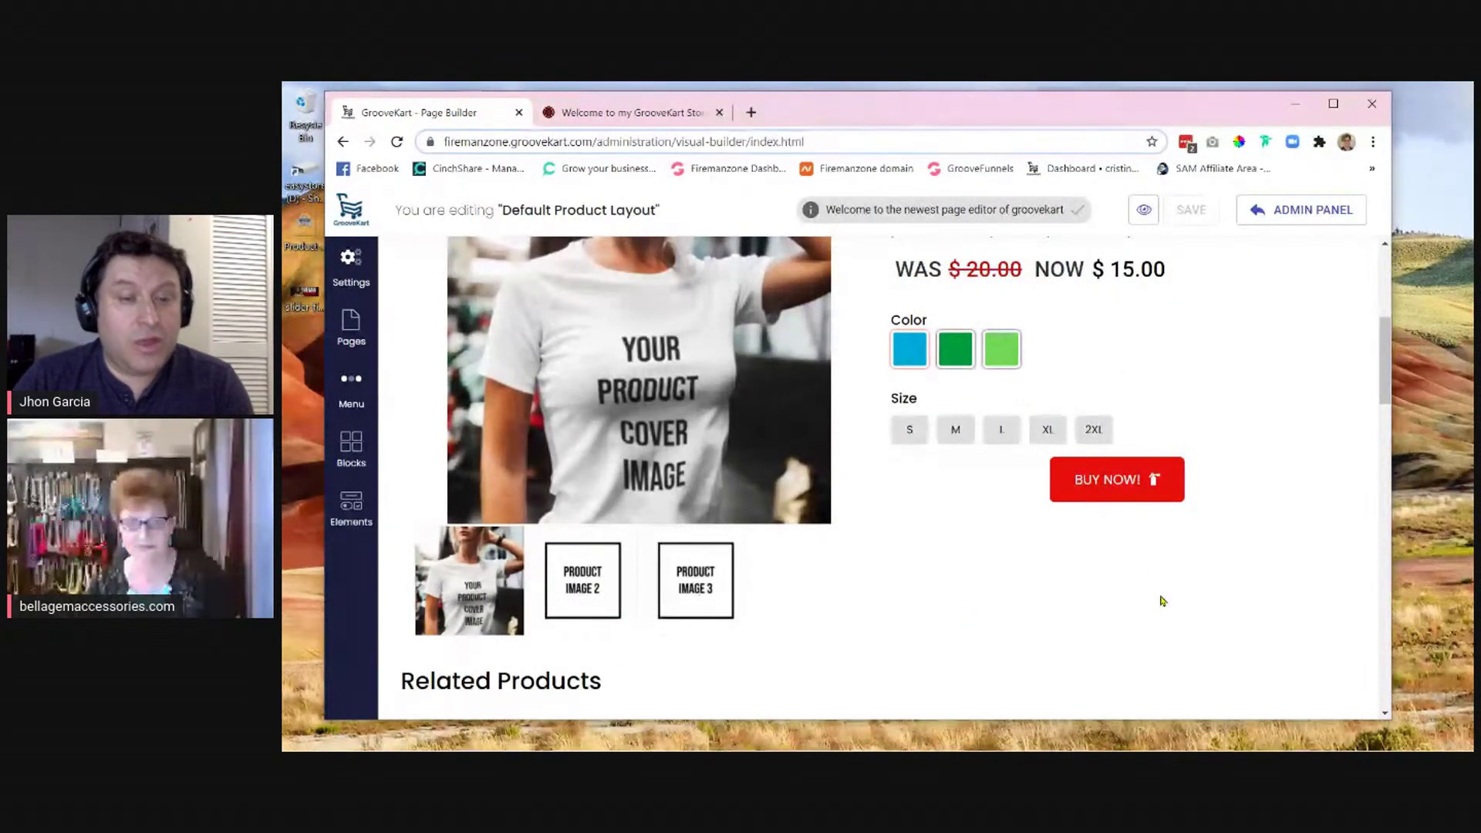
scroll(1162, 600, "up", 1)
scroll(1162, 600, "down", 2)
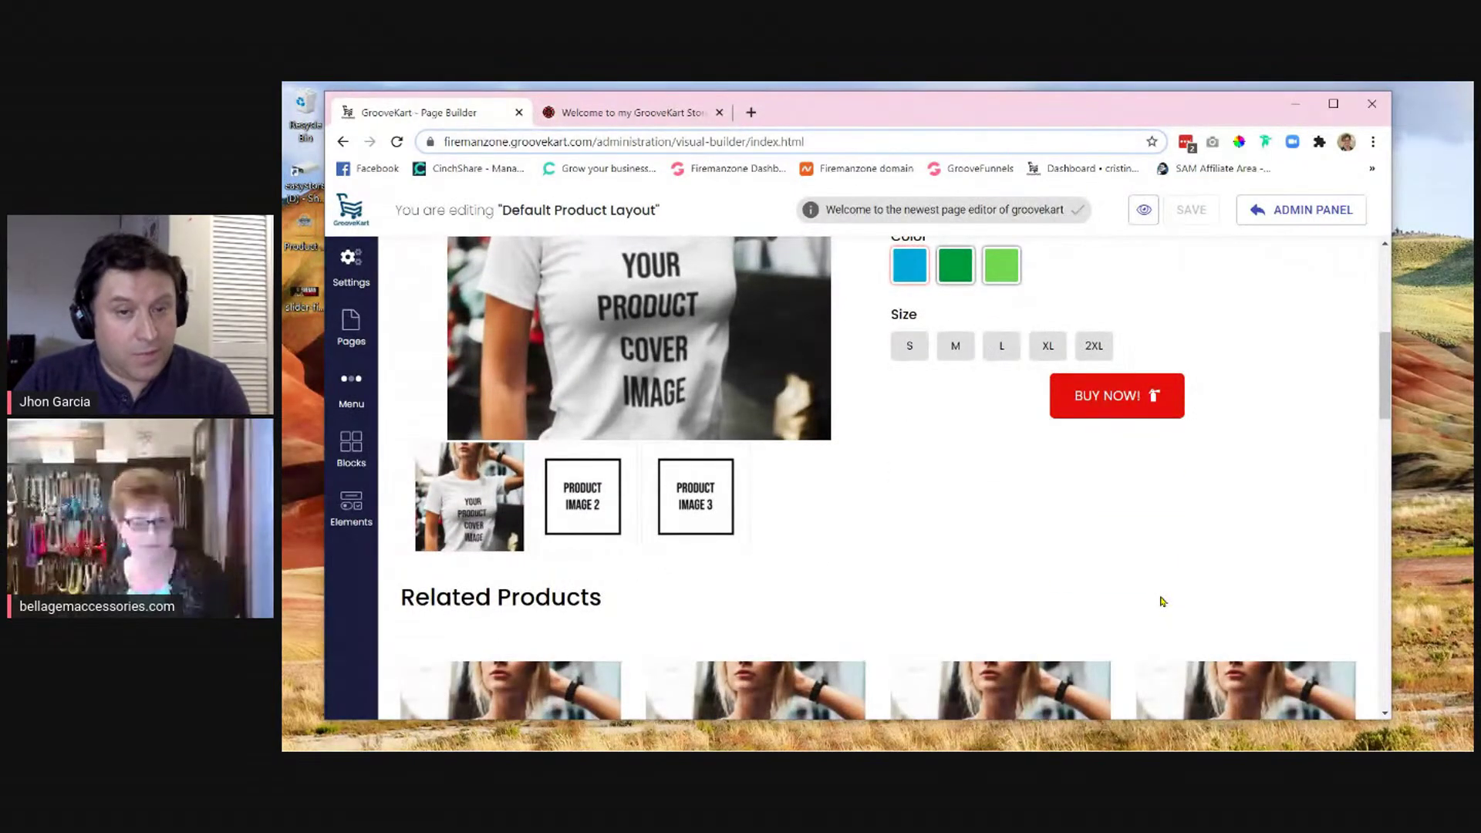
scroll(1162, 601, "down", 1)
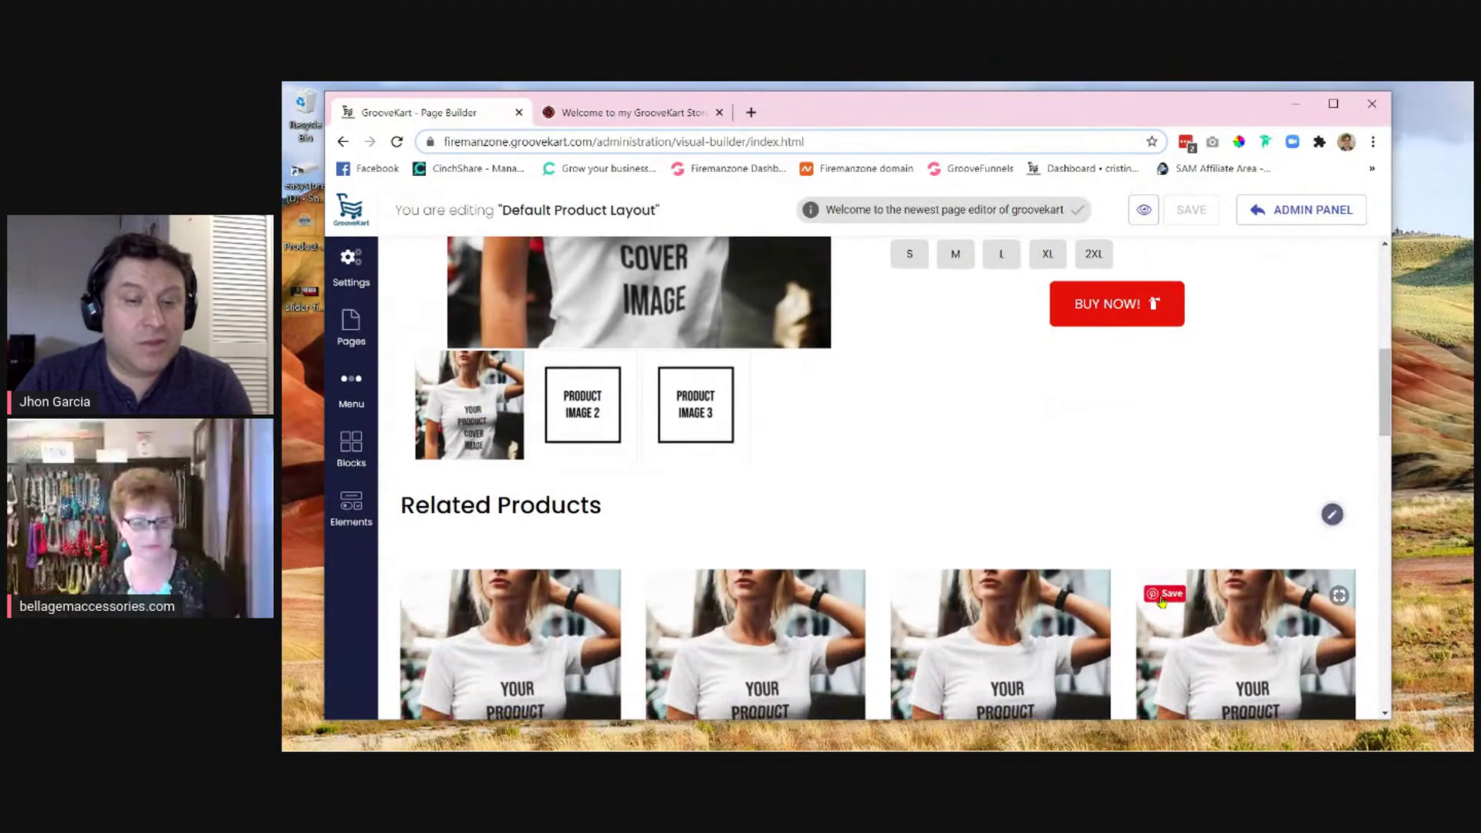
scroll(1162, 601, "down", 2)
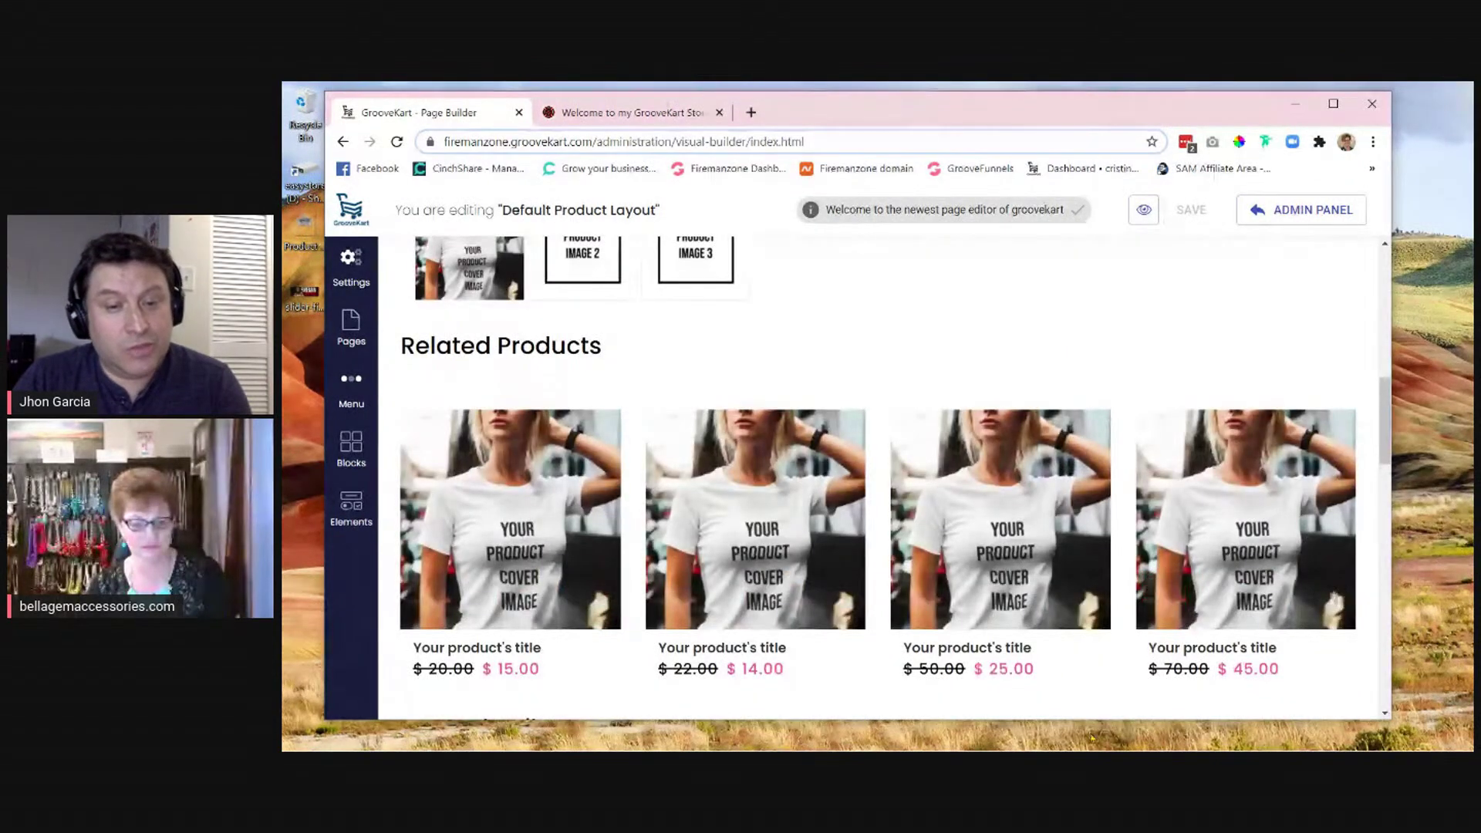
scroll(1069, 677, "down", 1)
scroll(1072, 675, "up", 1)
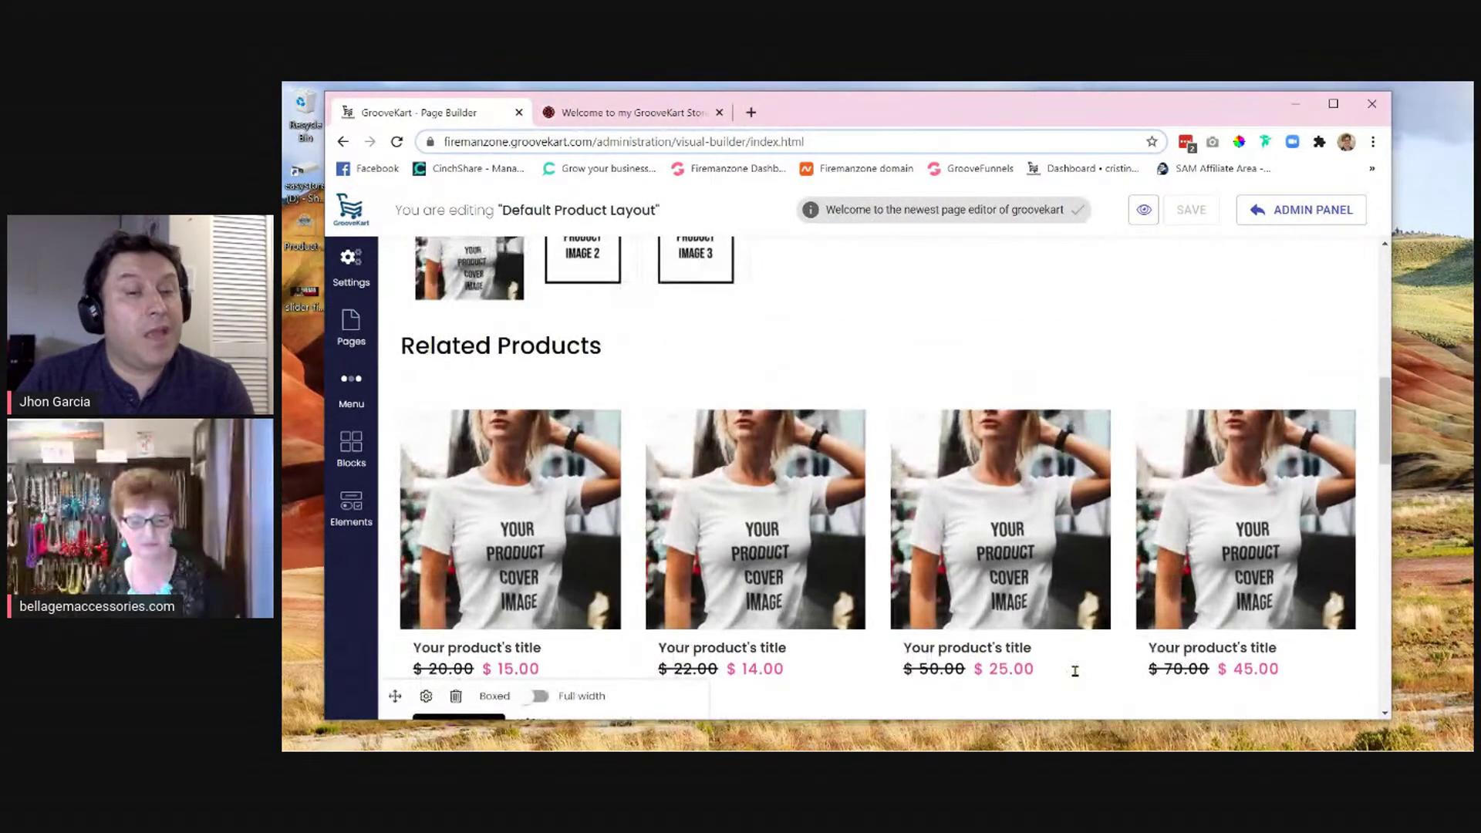
scroll(1074, 670, "up", 4)
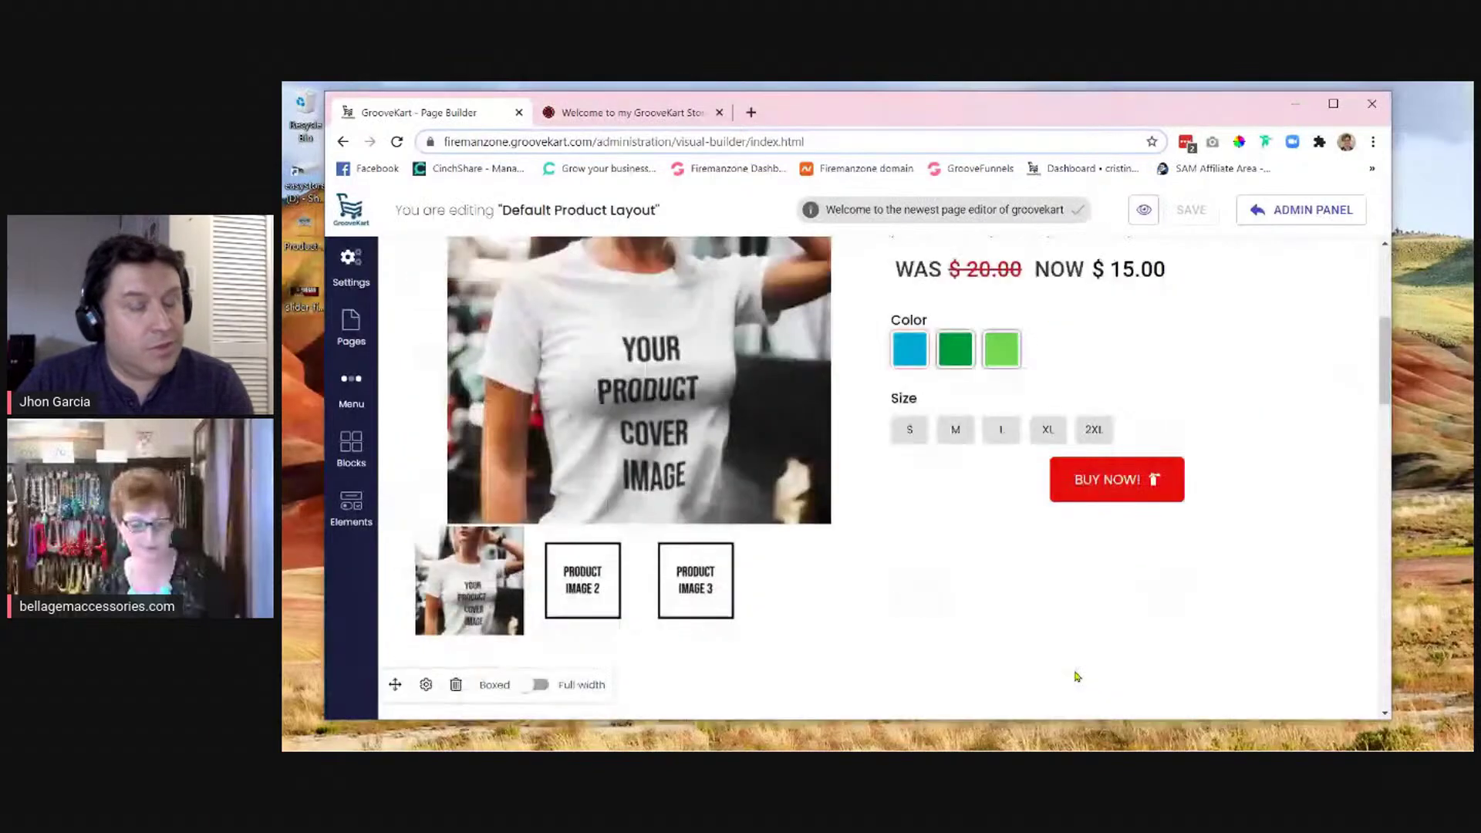
scroll(1072, 671, "down", 3)
scroll(1074, 671, "down", 3)
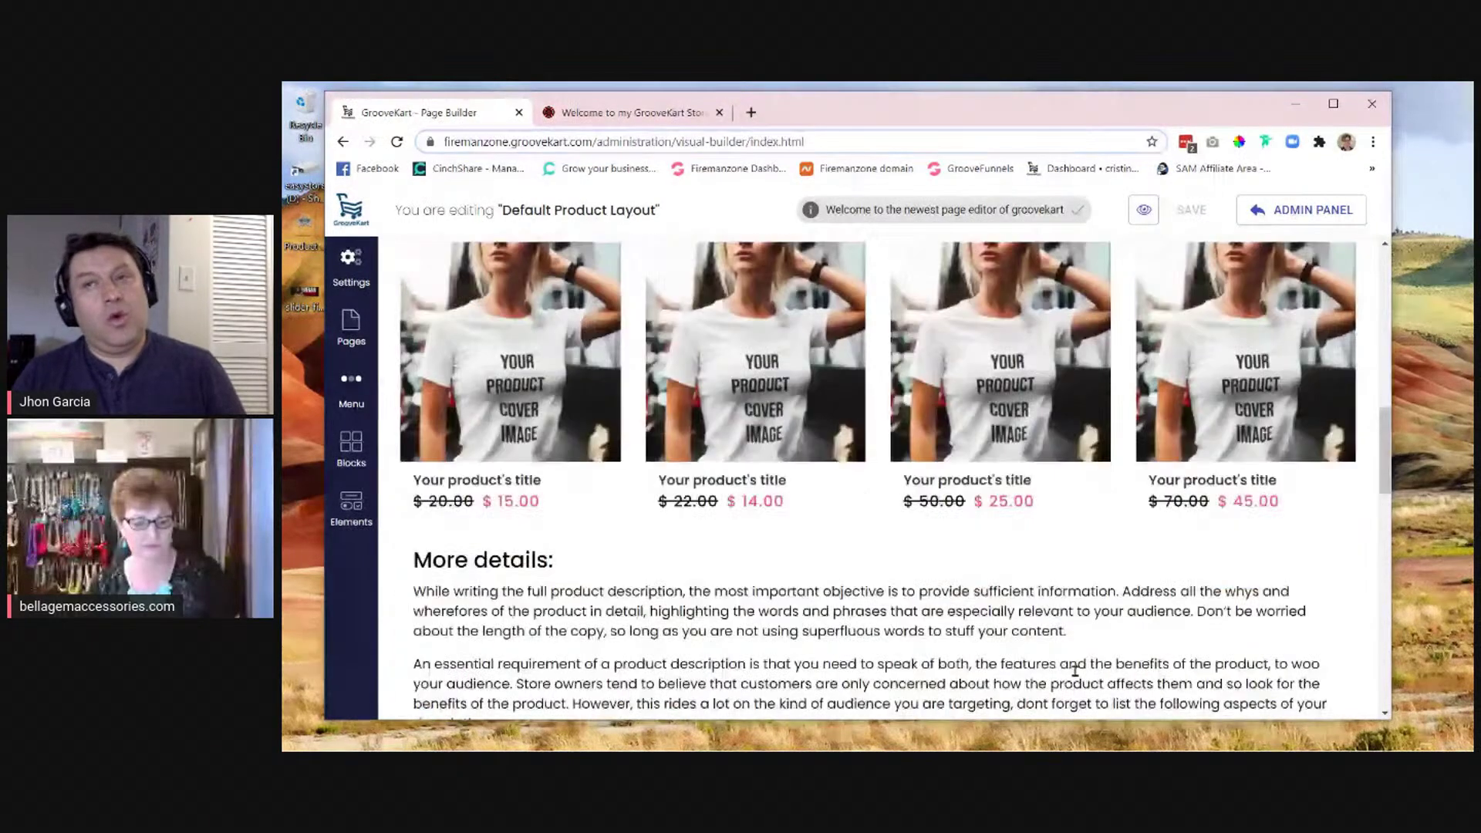
scroll(1110, 694, "up", 1)
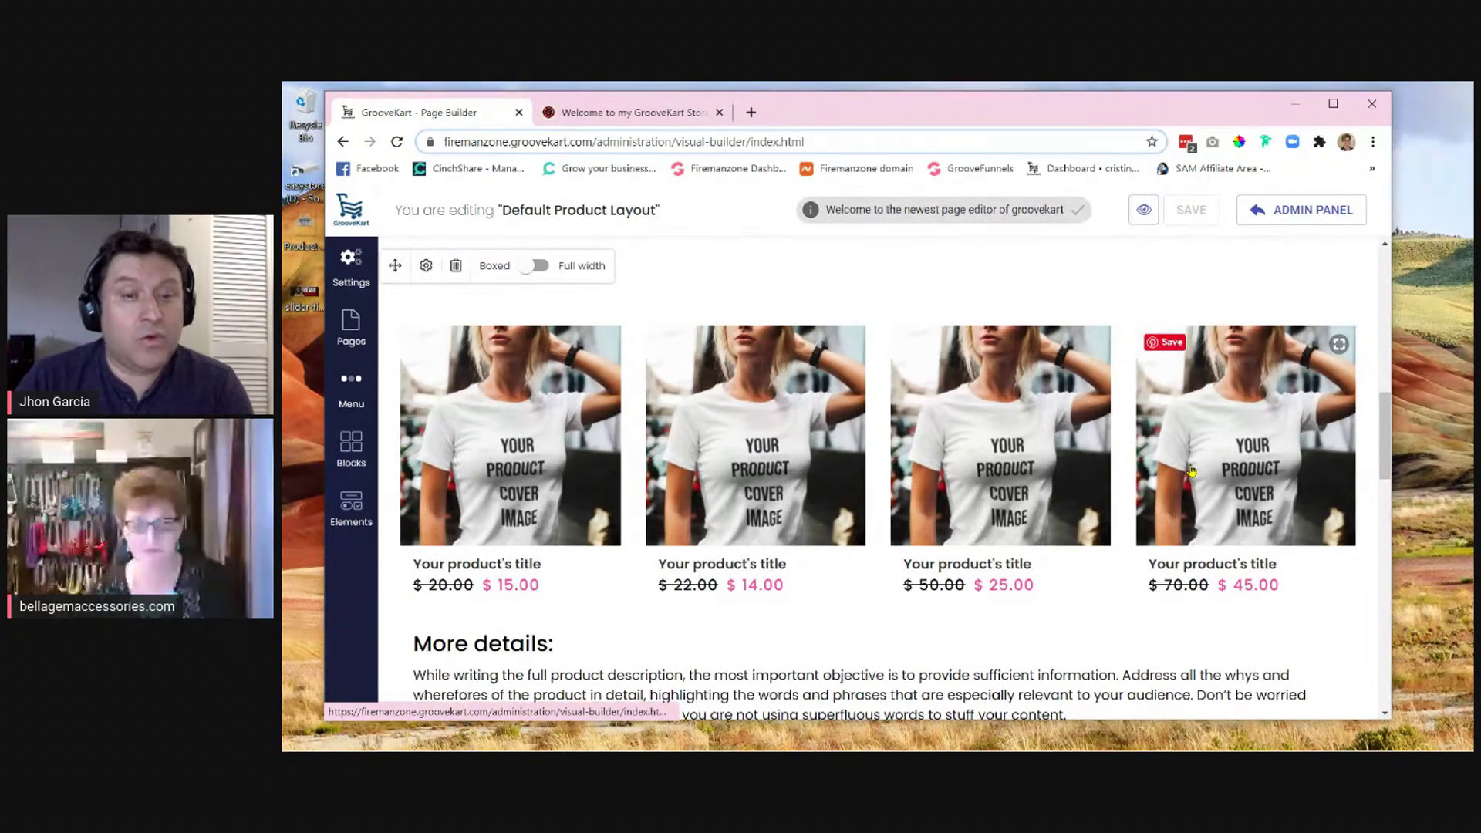
scroll(1191, 471, "up", 1)
scroll(1192, 471, "down", 1)
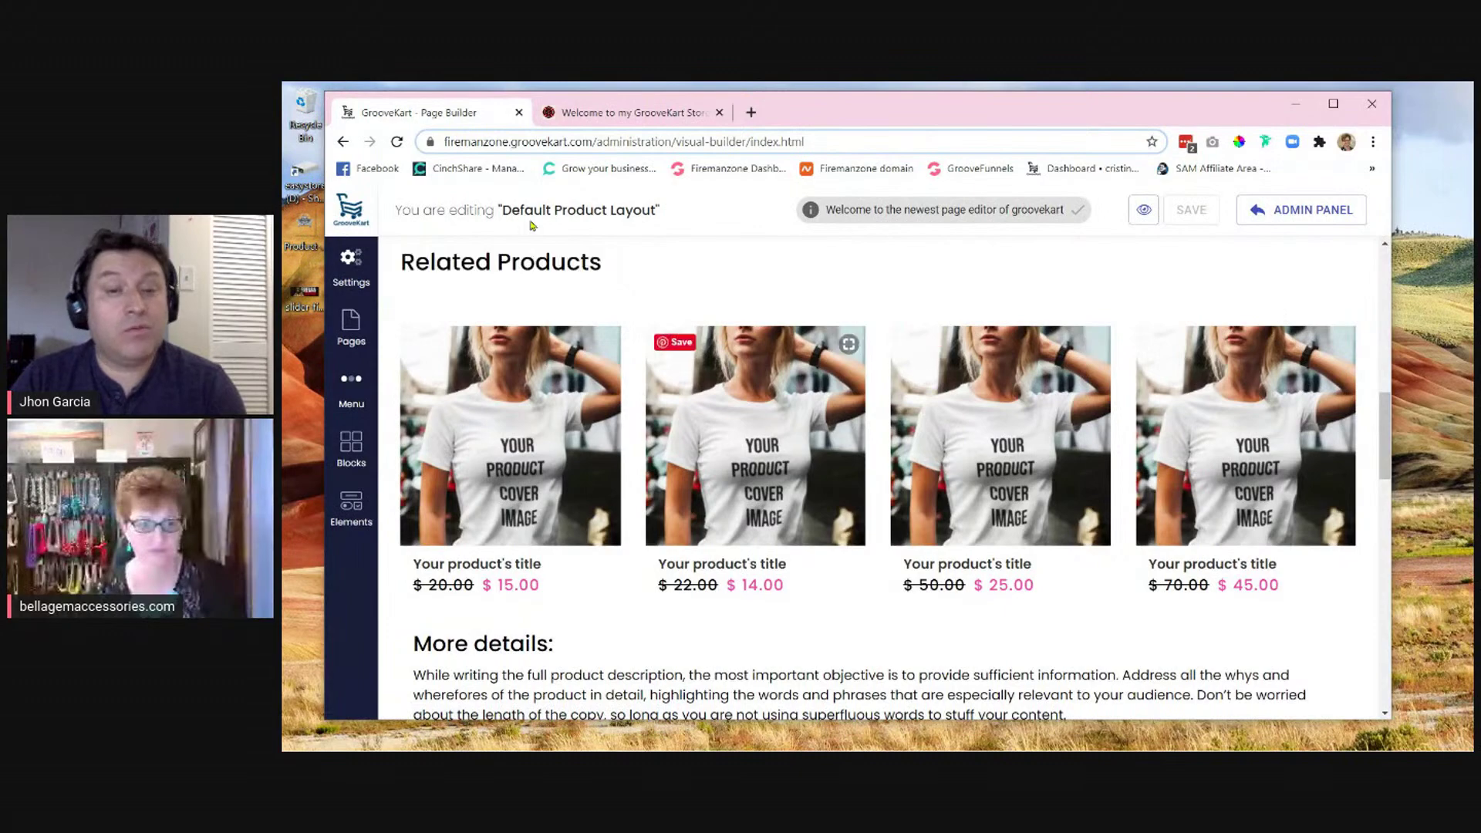
- Delete the row of product listings under the Related Products heading
scroll(805, 540, "up", 1)
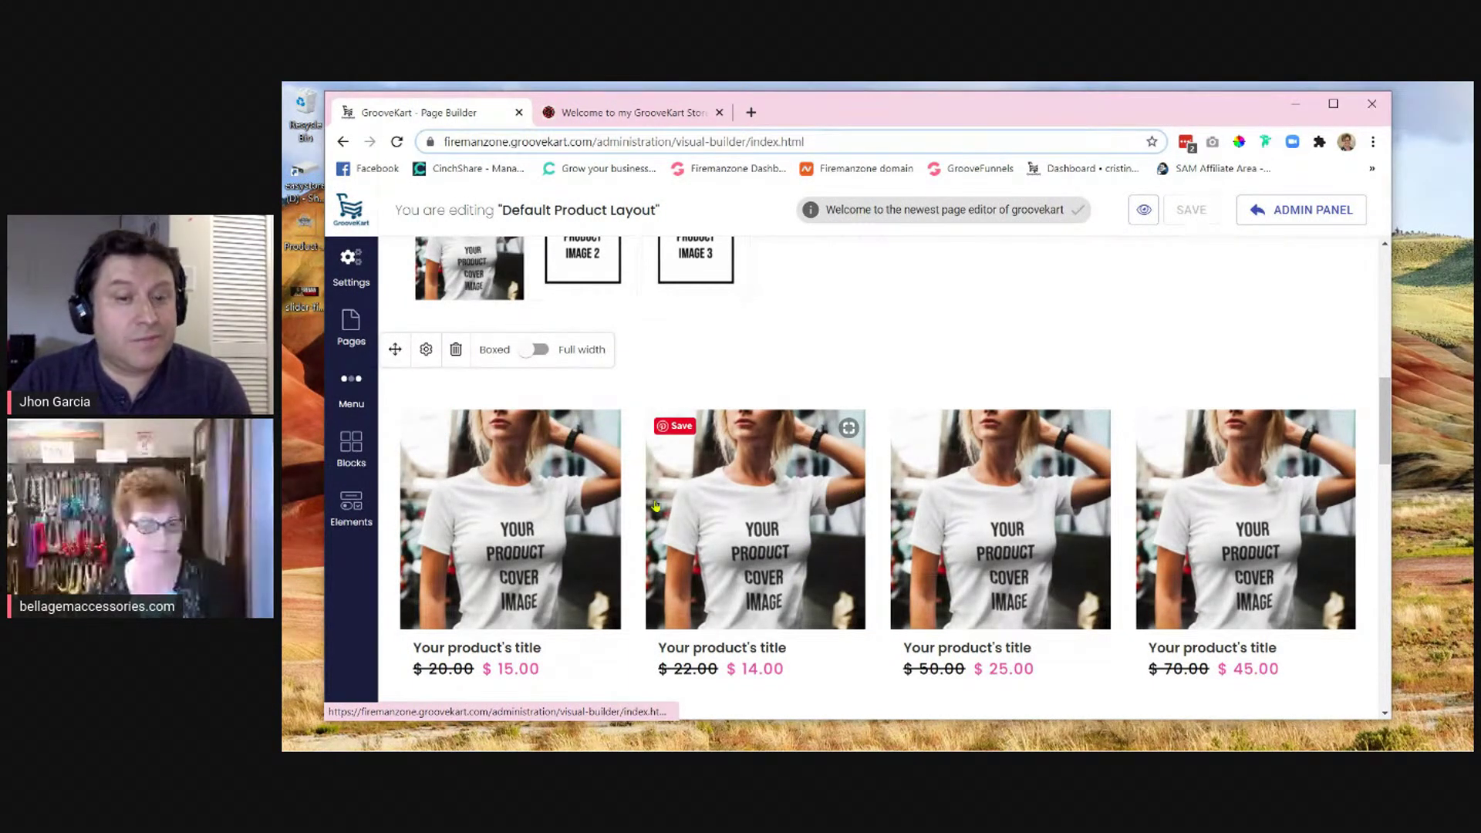
left_click(455, 351)
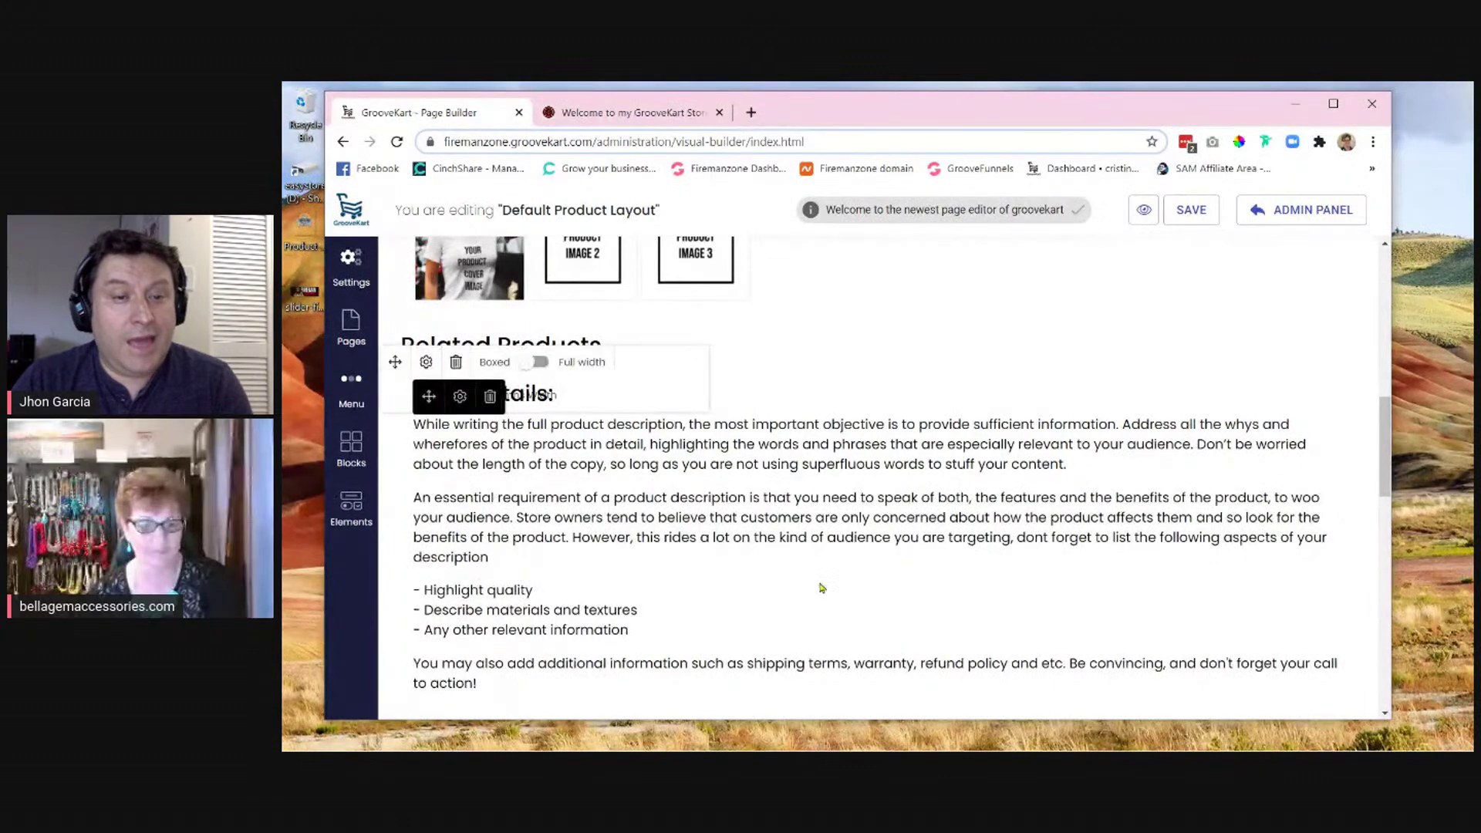
scroll(445, 536, "up", 2)
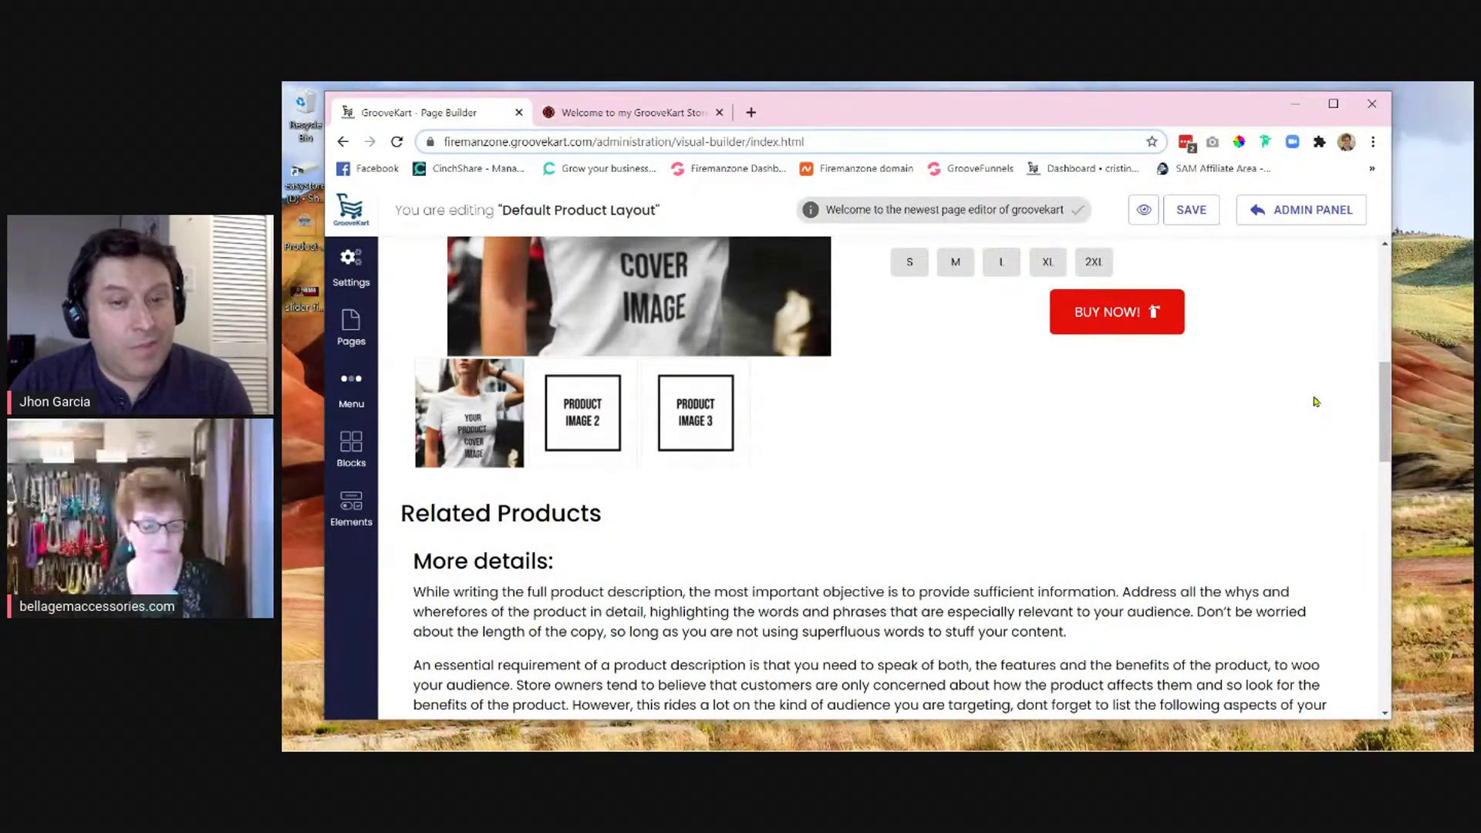
scroll(1315, 401, "down", 1)
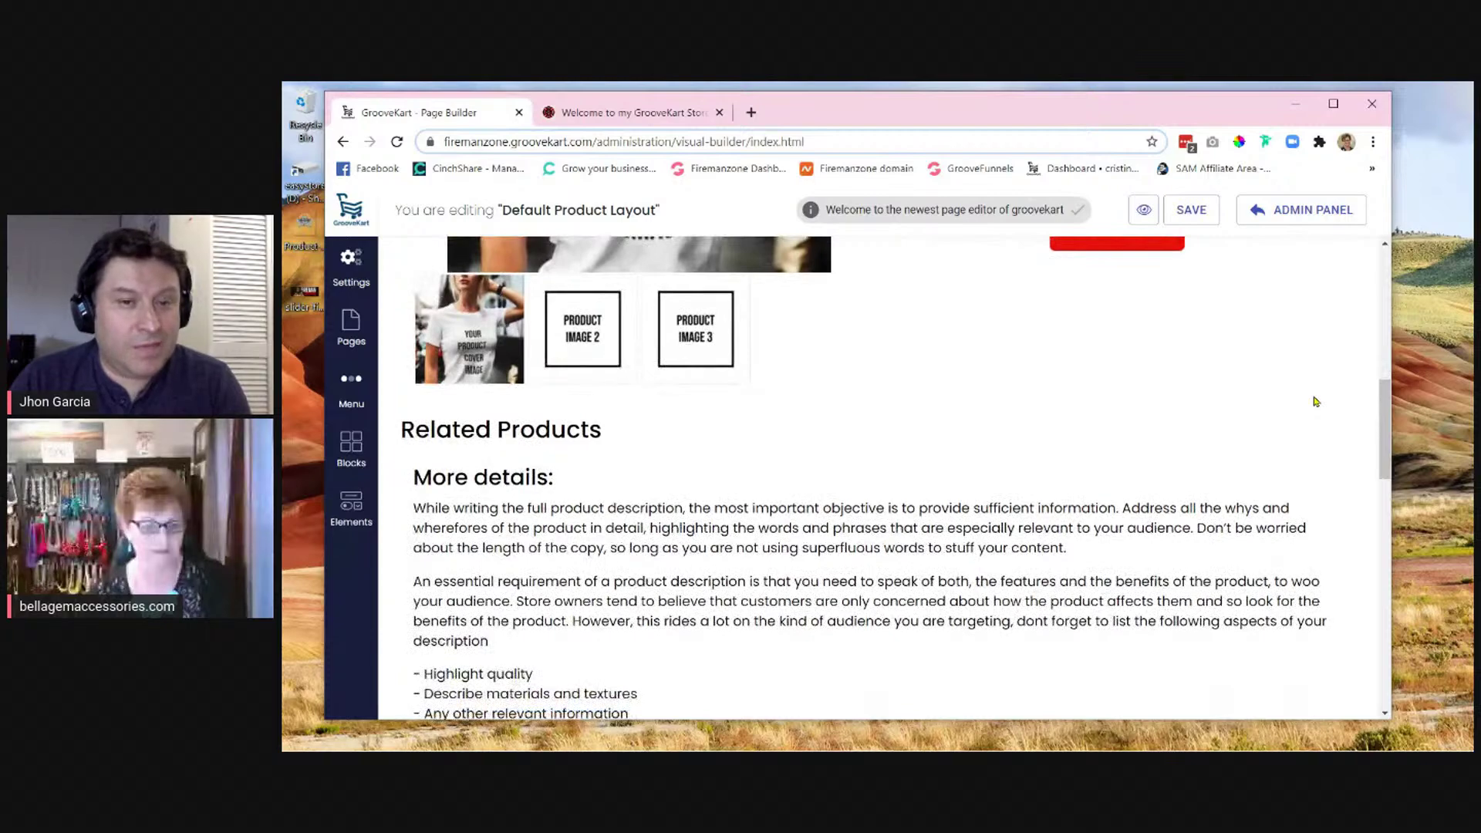
scroll(1316, 401, "up", 1)
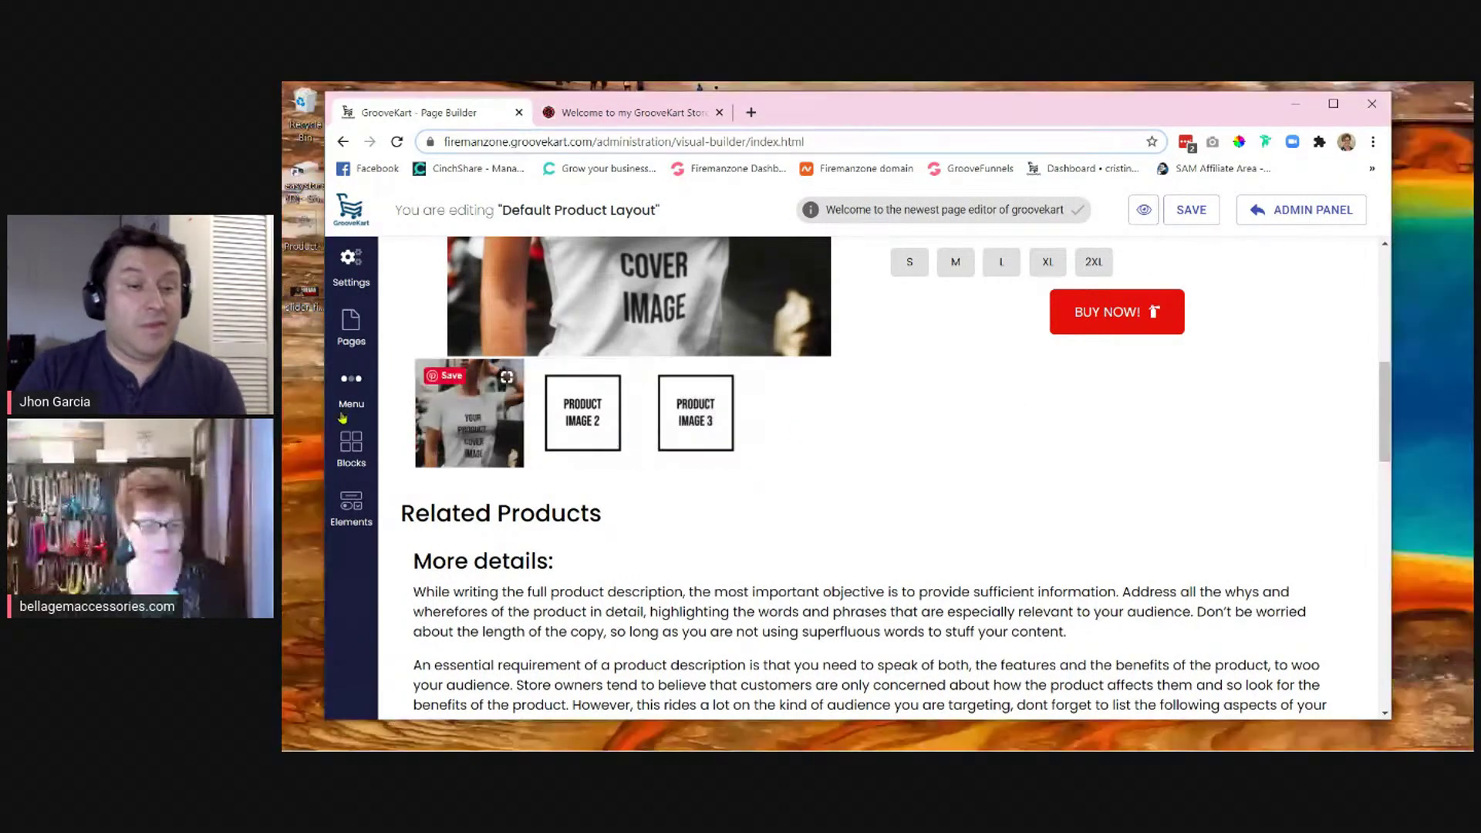
- Add the Related Products element from the product elements between the Related Products heading and the More details section
left_click(345, 509)
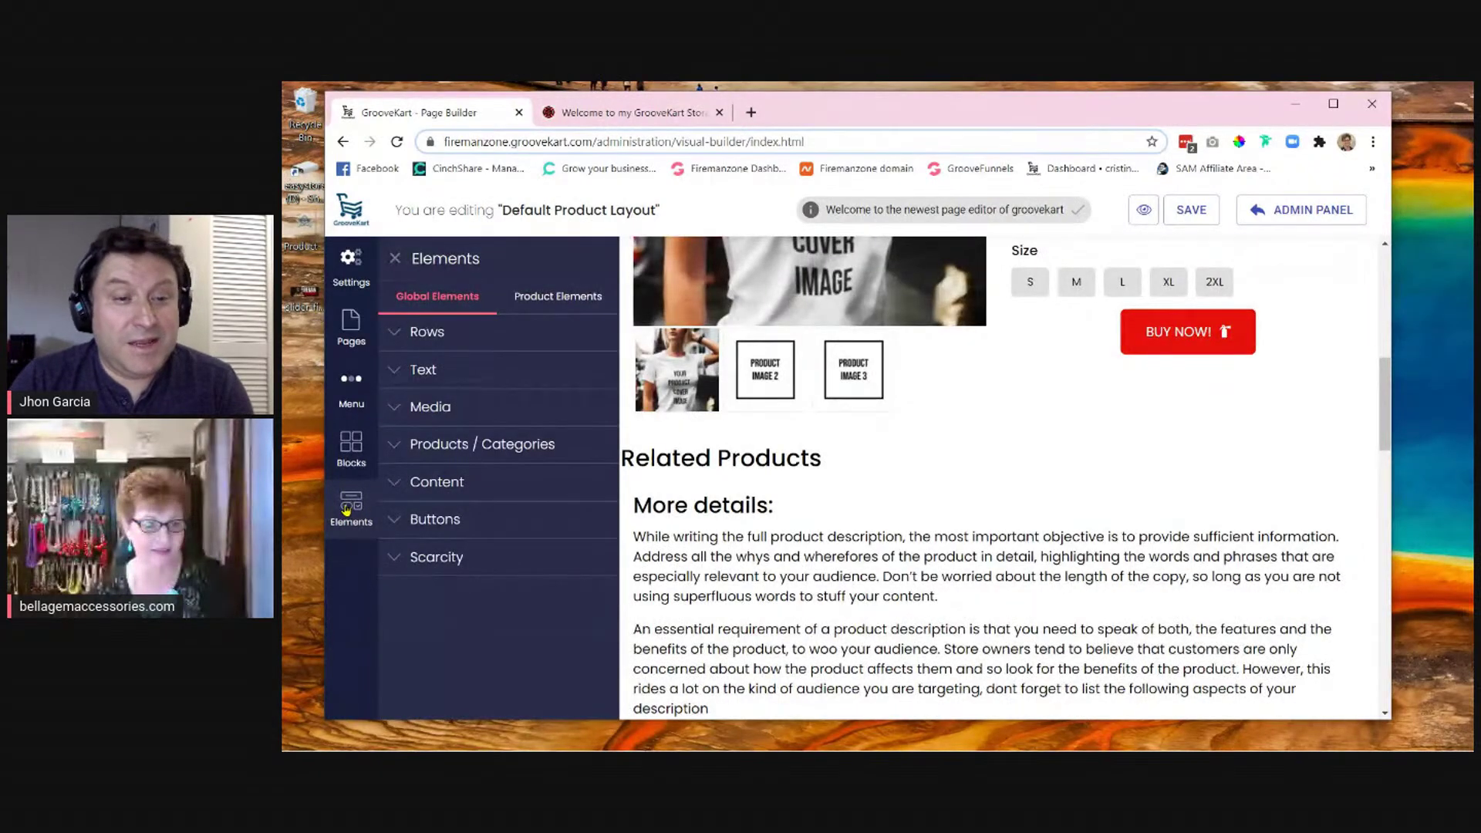
left_click(416, 450)
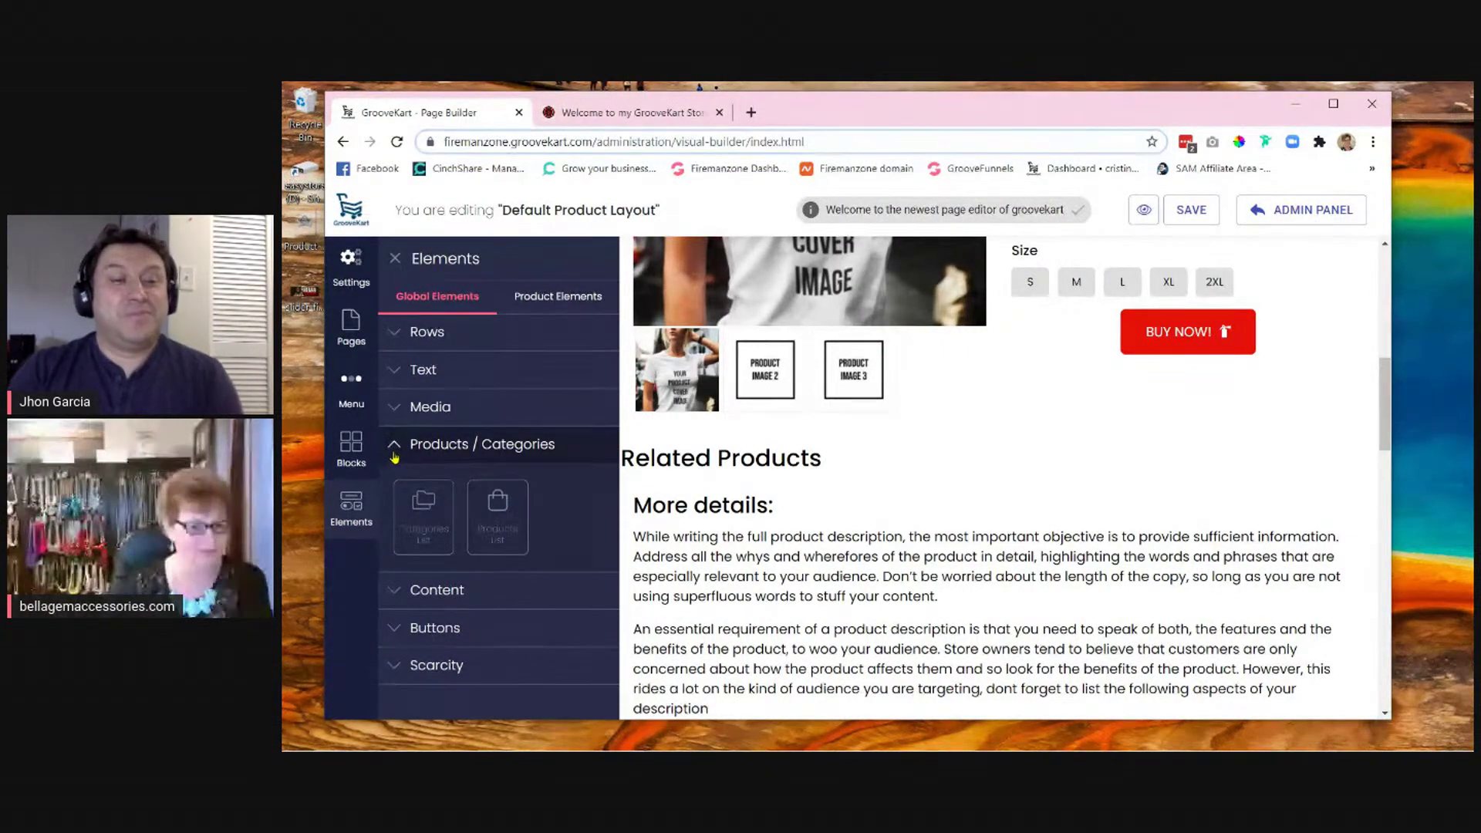
left_click(394, 449)
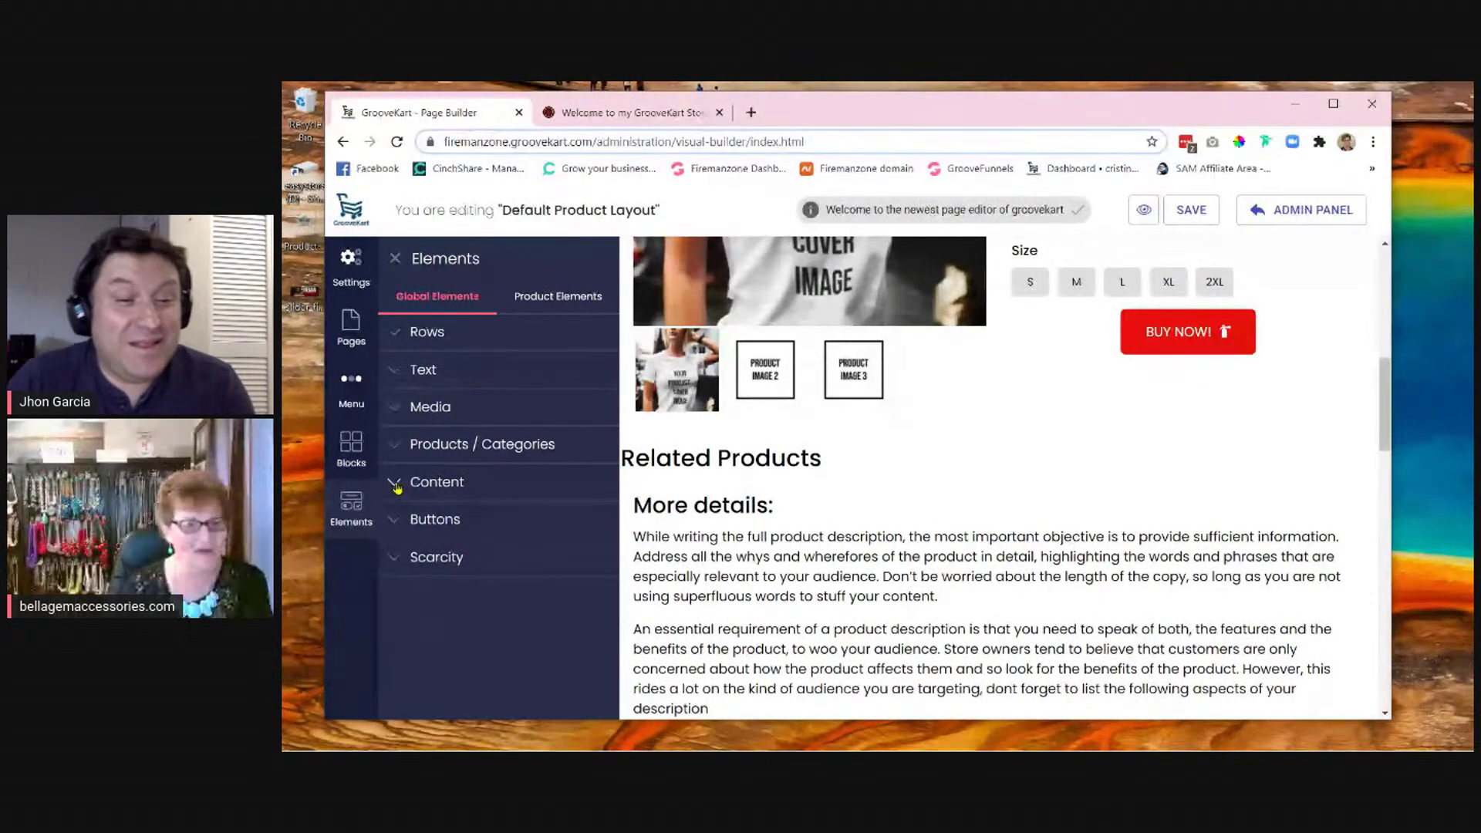
left_click(563, 301)
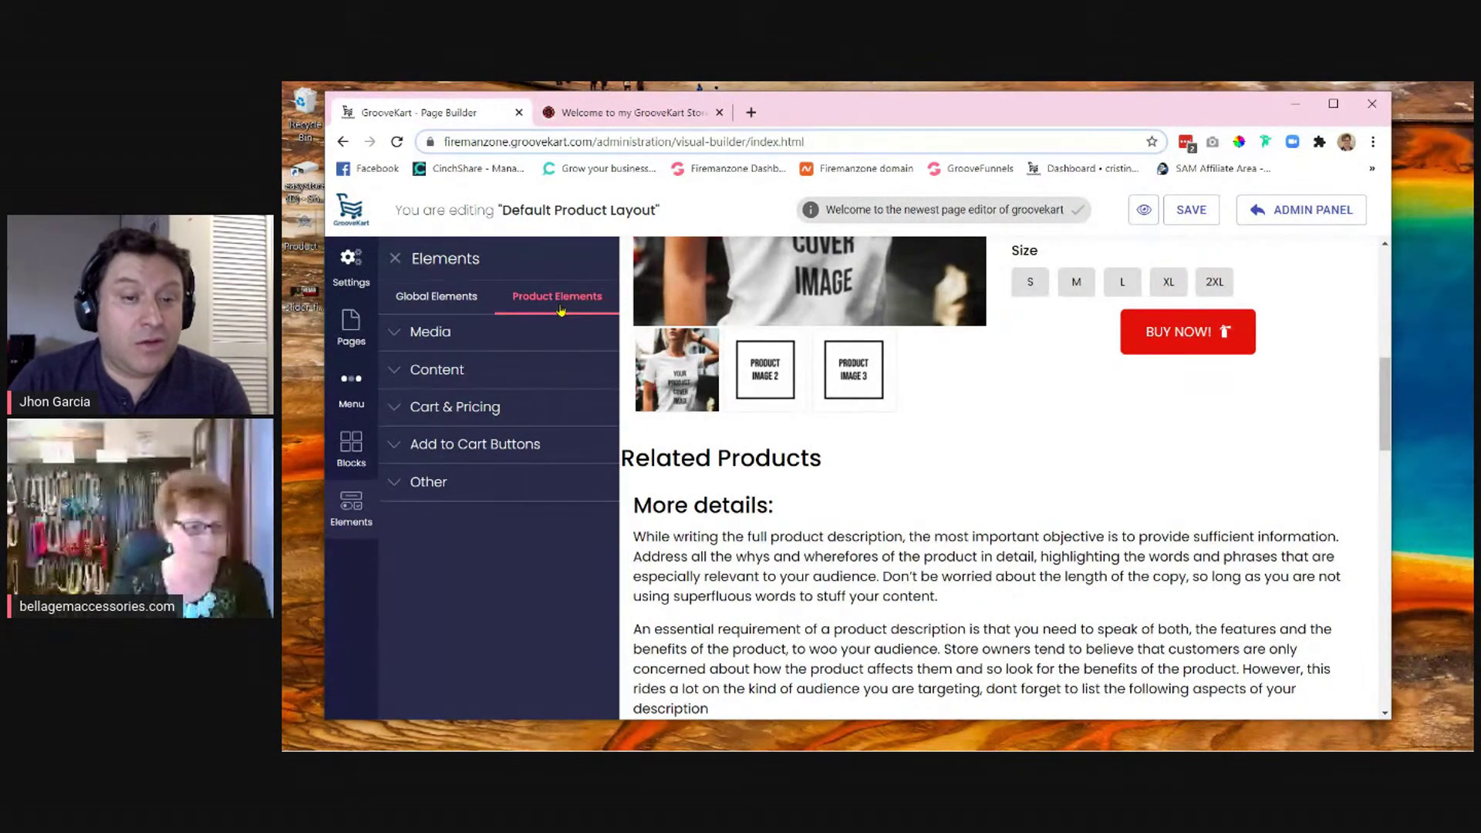
left_click(394, 371)
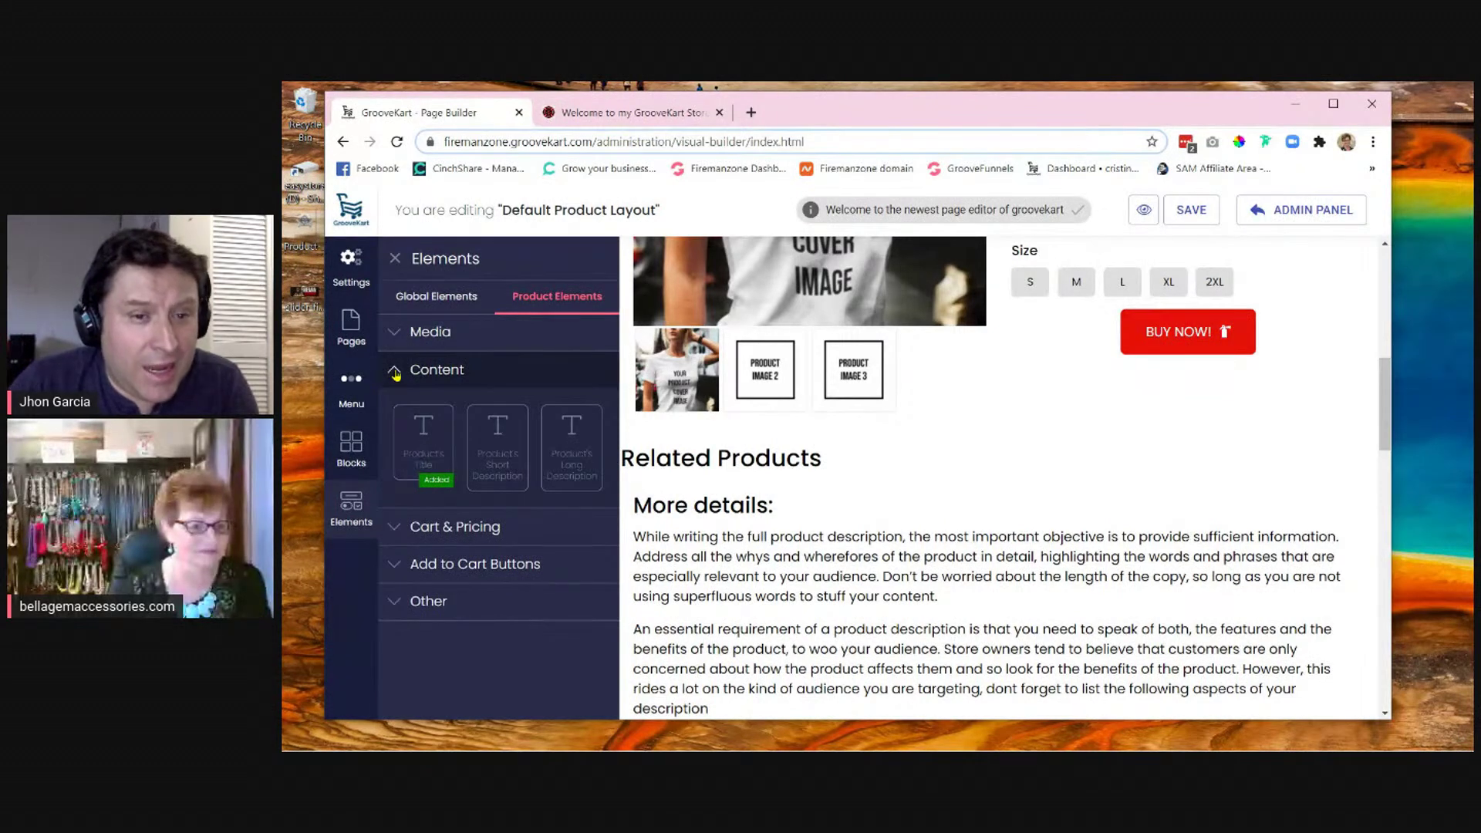
left_click(395, 374)
left_click(394, 373)
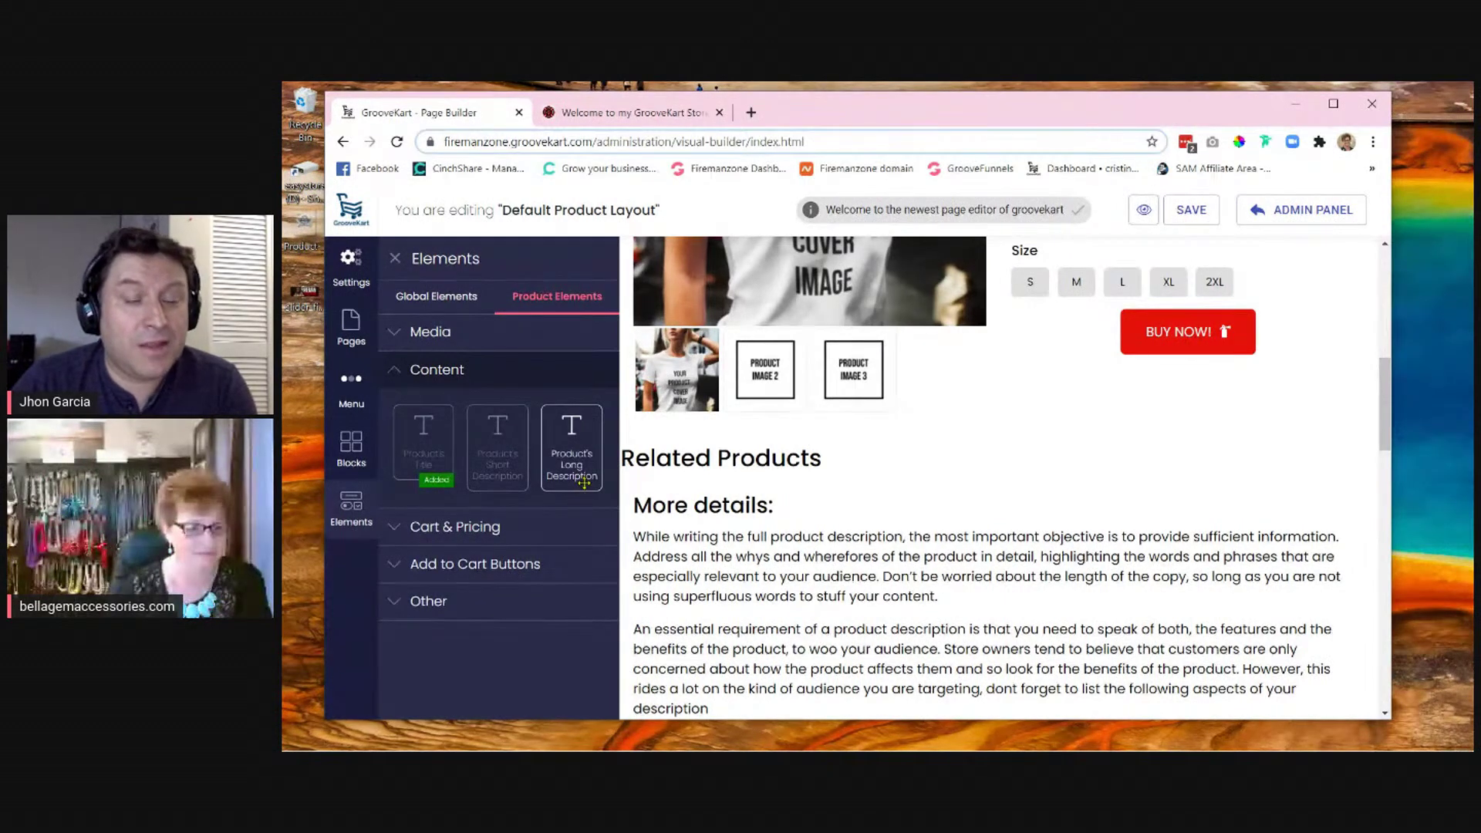
left_click(396, 370)
left_click(396, 483)
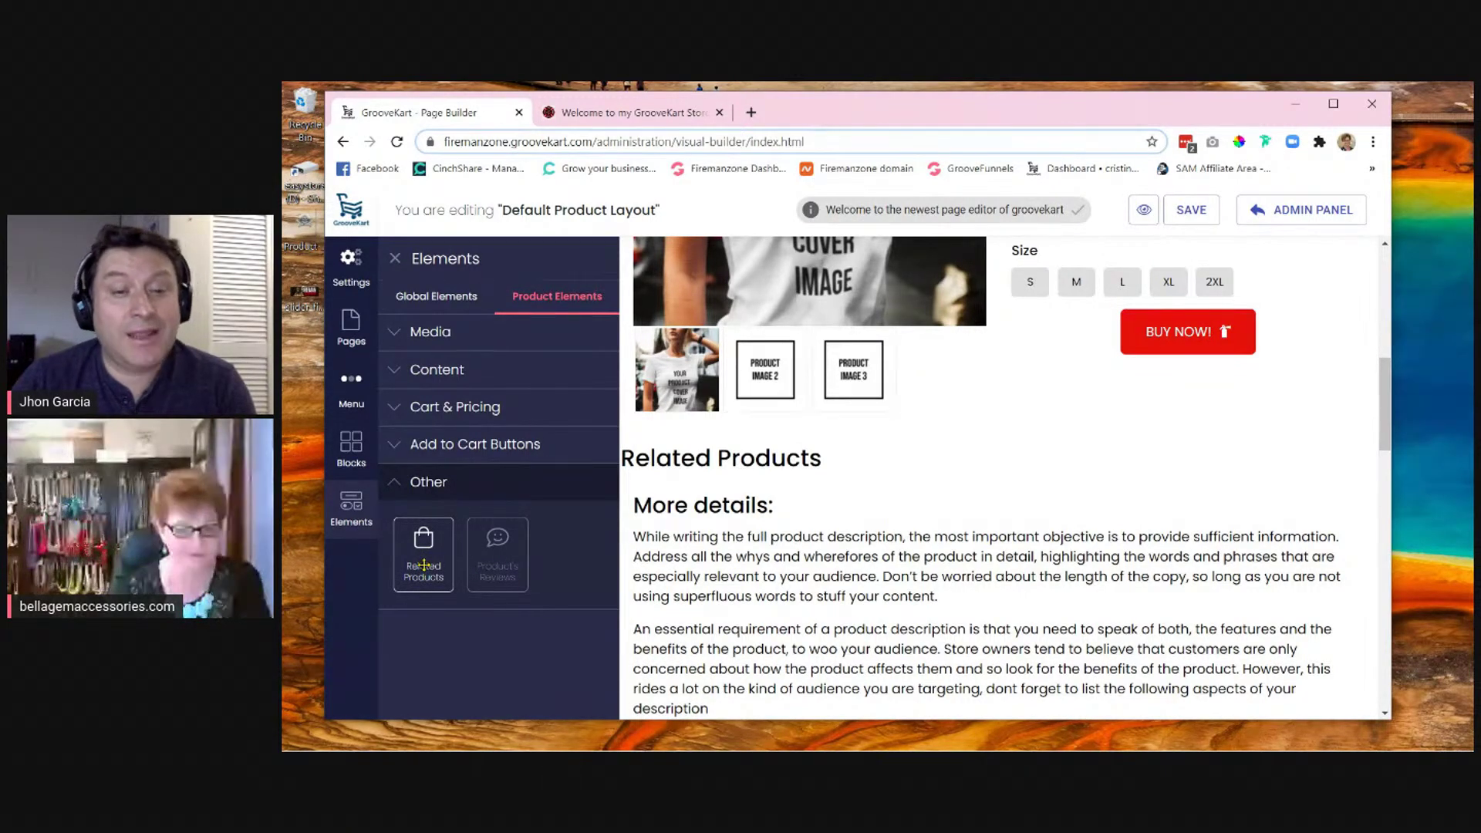
left_click_drag(424, 565, 906, 507)
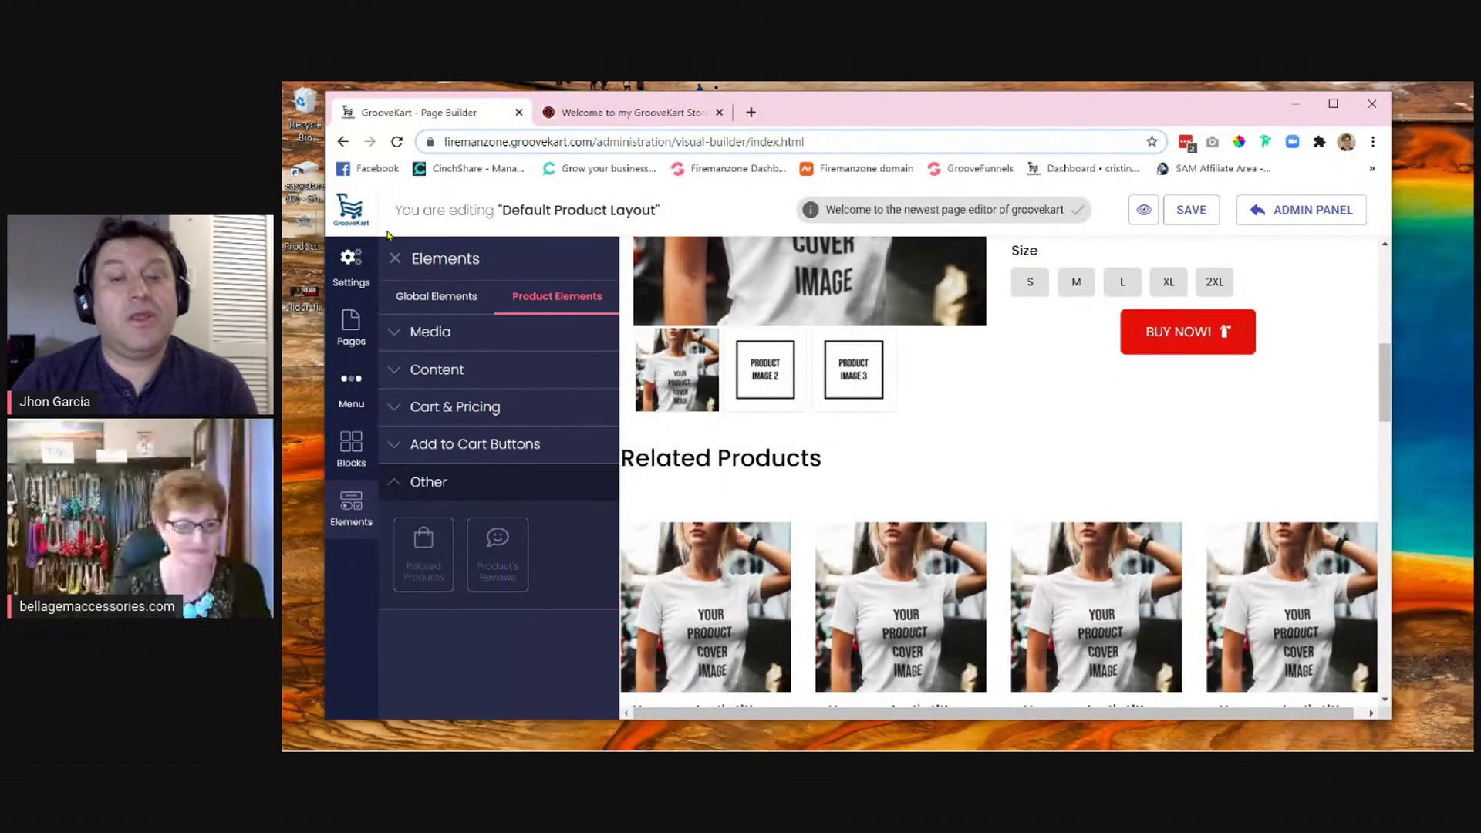
left_click(394, 260)
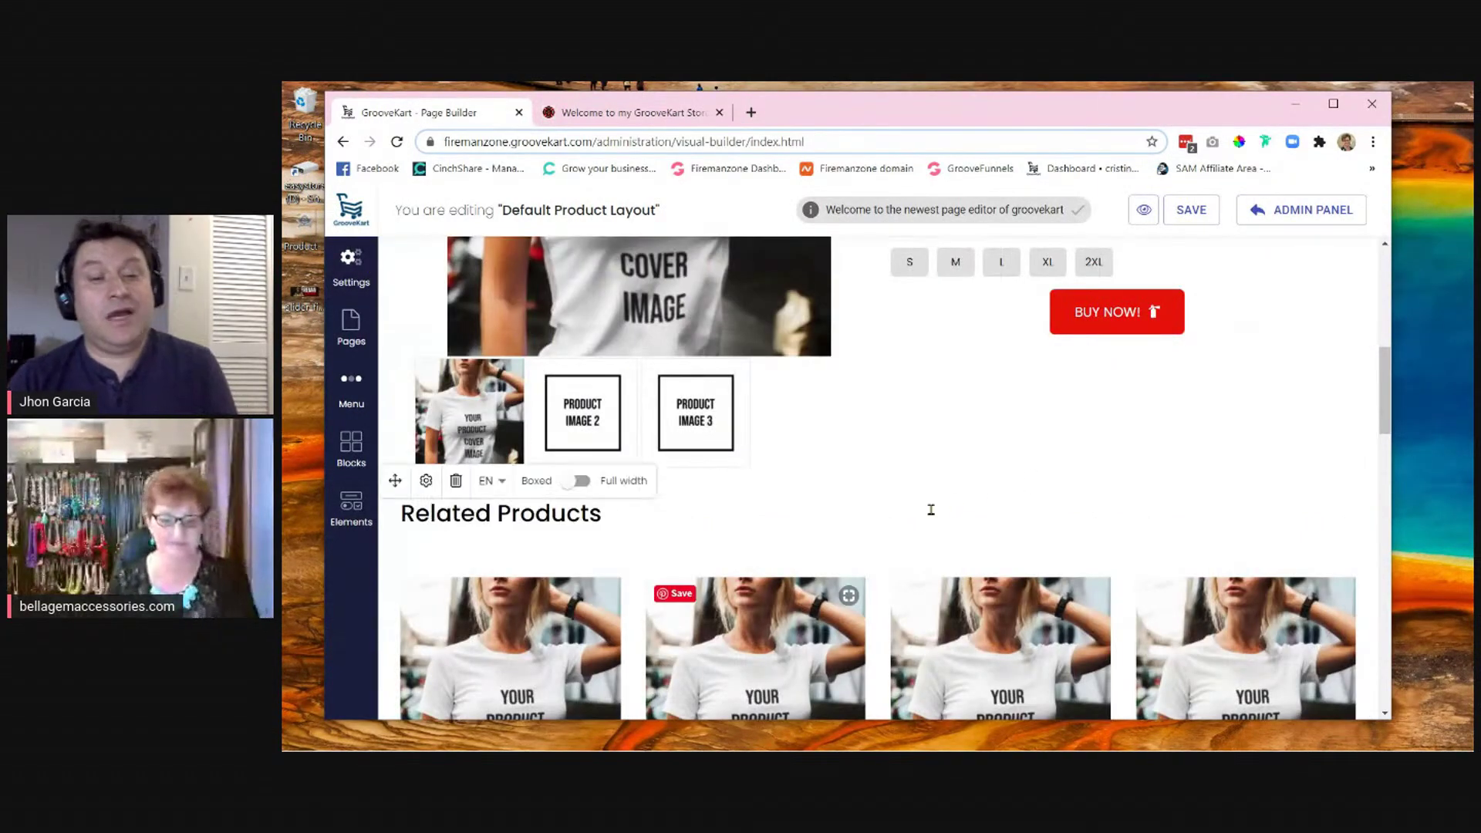
- Review the layout below the product images, covering the related products, the More details text and the customer reviews section
scroll(841, 586, "down", 3)
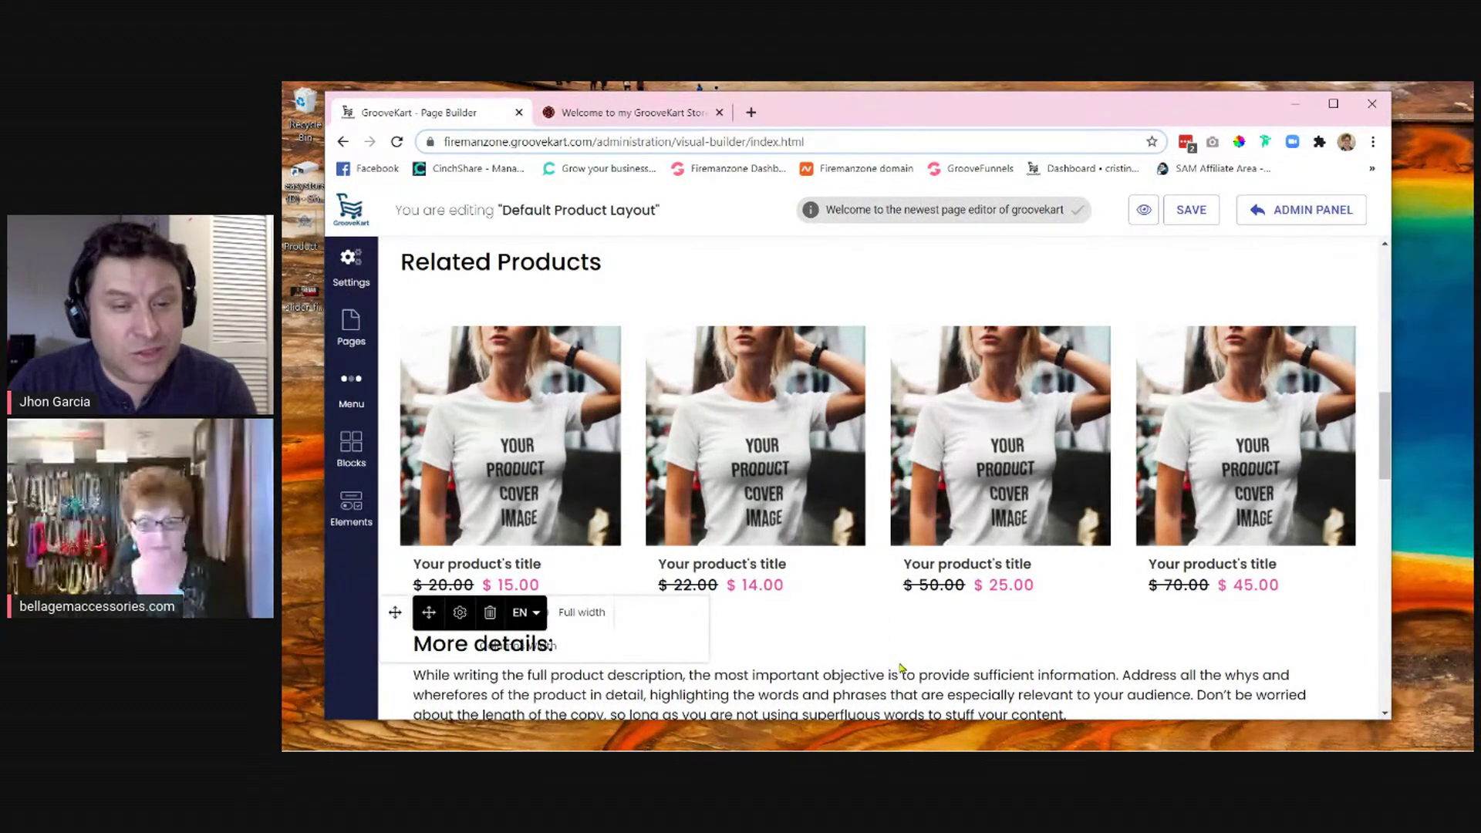
scroll(901, 668, "down", 4)
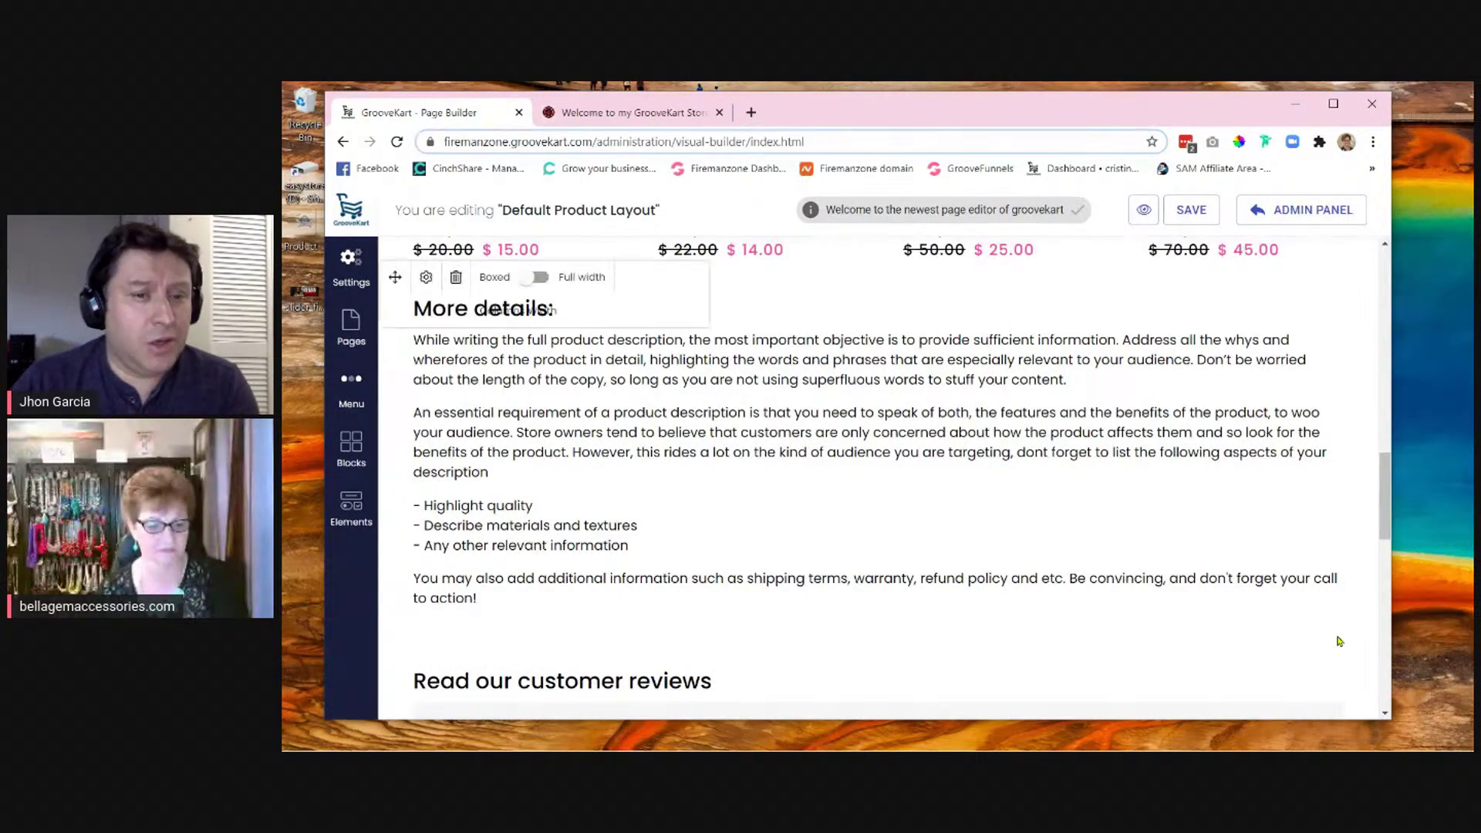
scroll(1185, 638, "down", 3)
scroll(1184, 638, "down", 4)
scroll(1185, 637, "up", 8)
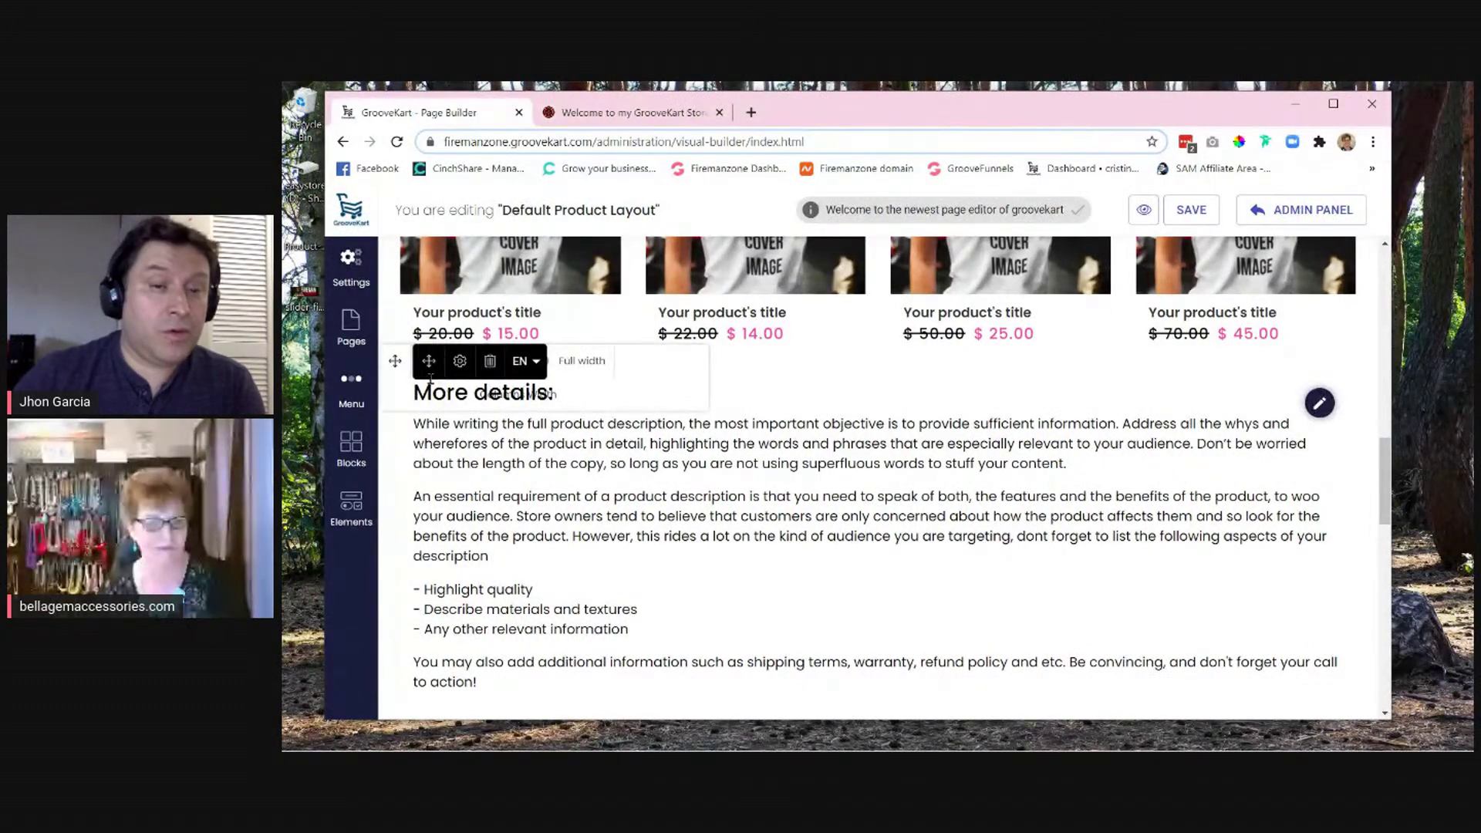
scroll(430, 378, "up", 1)
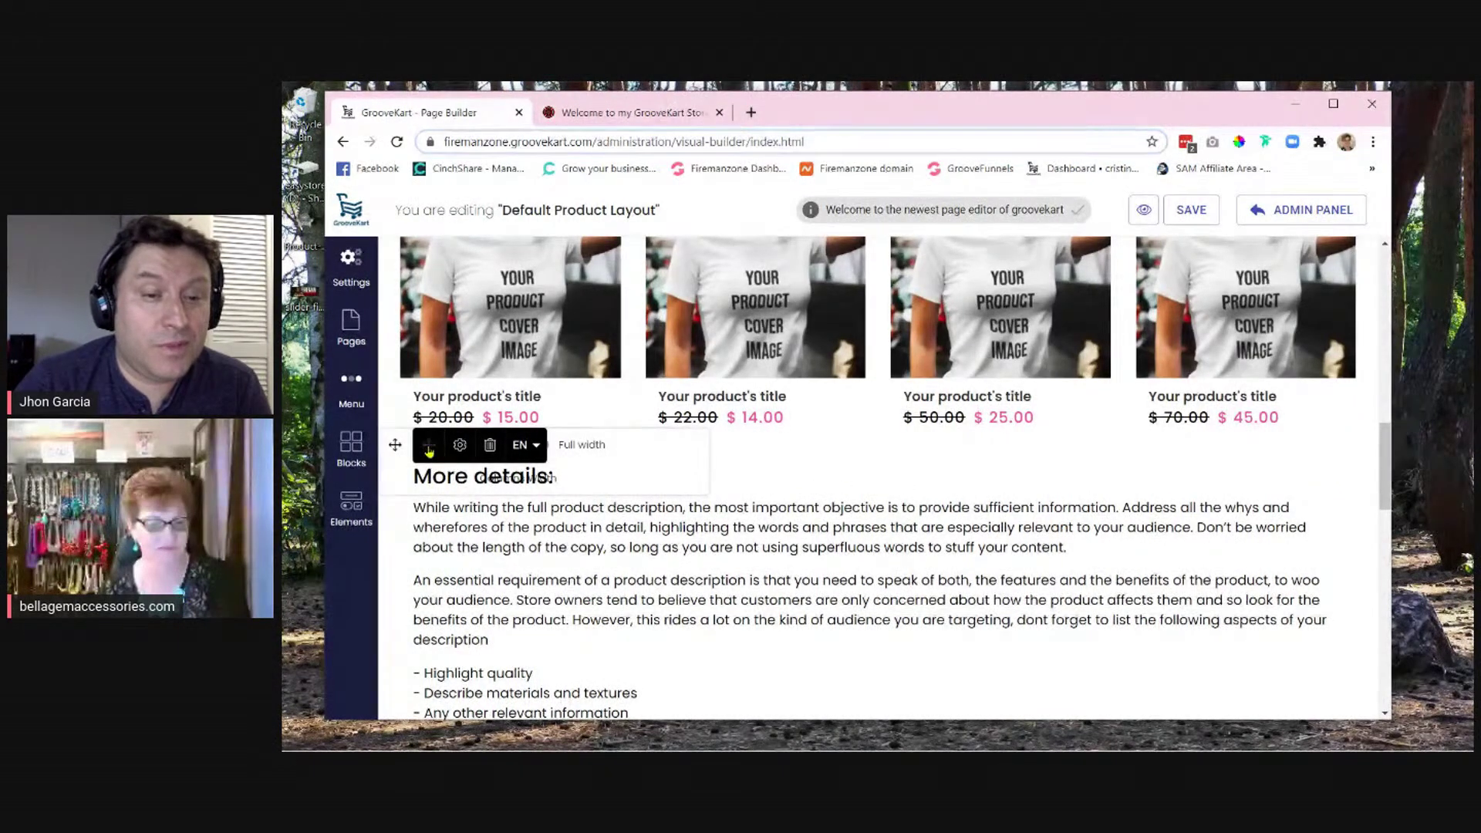
scroll(823, 516, "up", 1)
scroll(823, 516, "up", 2)
scroll(822, 518, "down", 2)
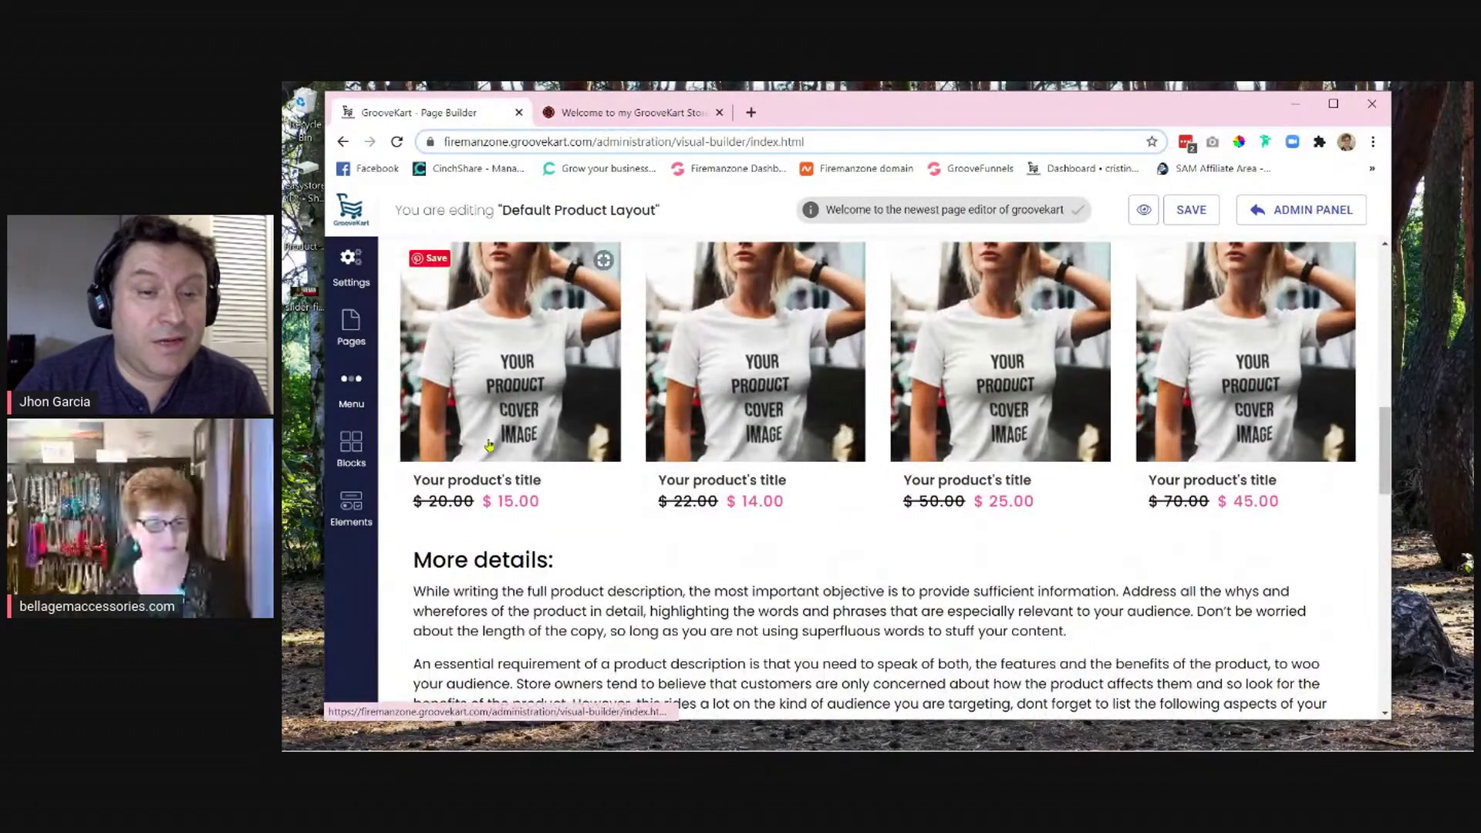
scroll(489, 445, "up", 3)
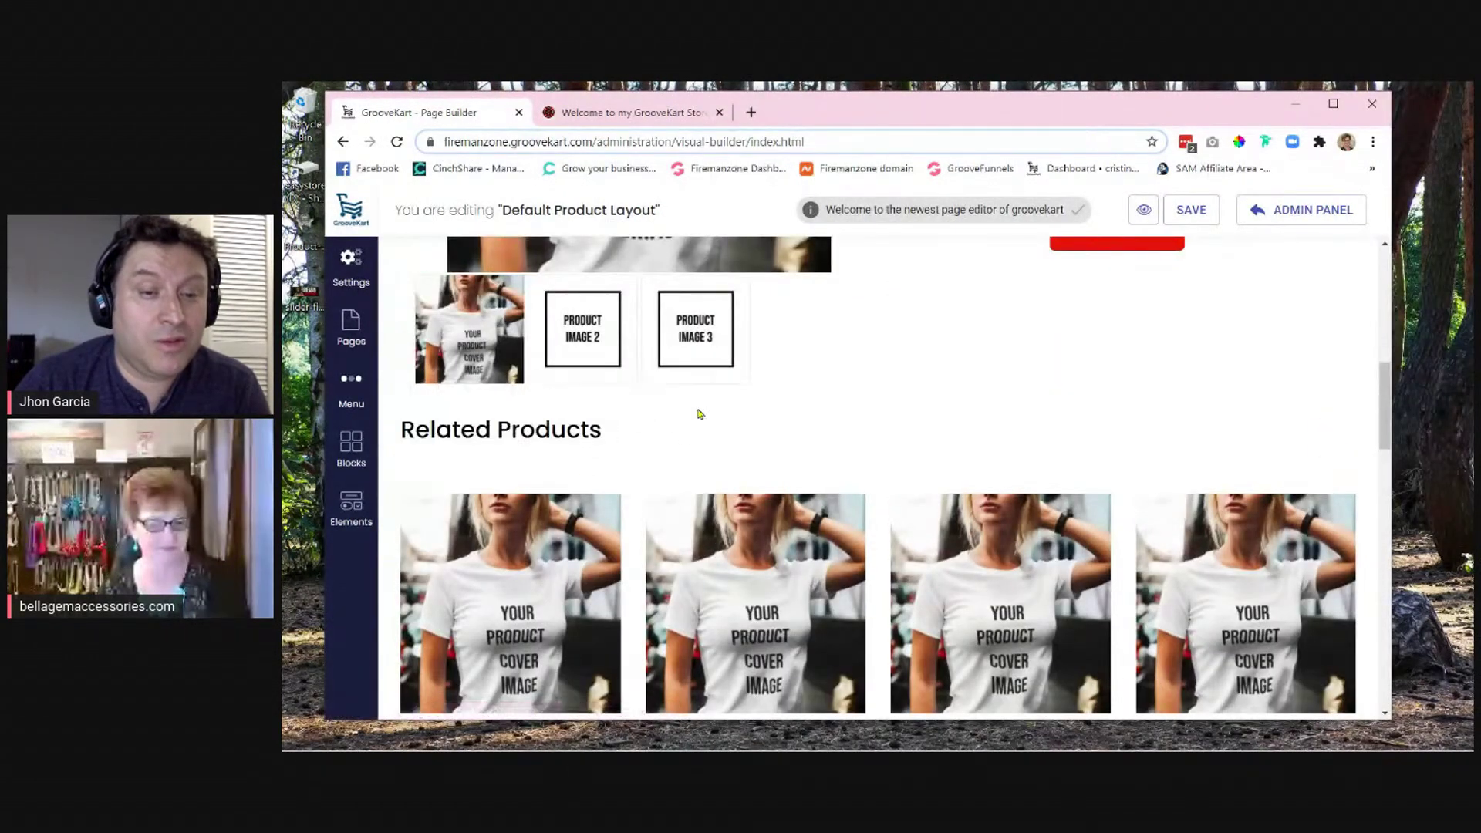
- Move the row of related product listings below the customer reviews section, just above the footer
scroll(886, 473, "up", 3)
scroll(654, 445, "down", 2)
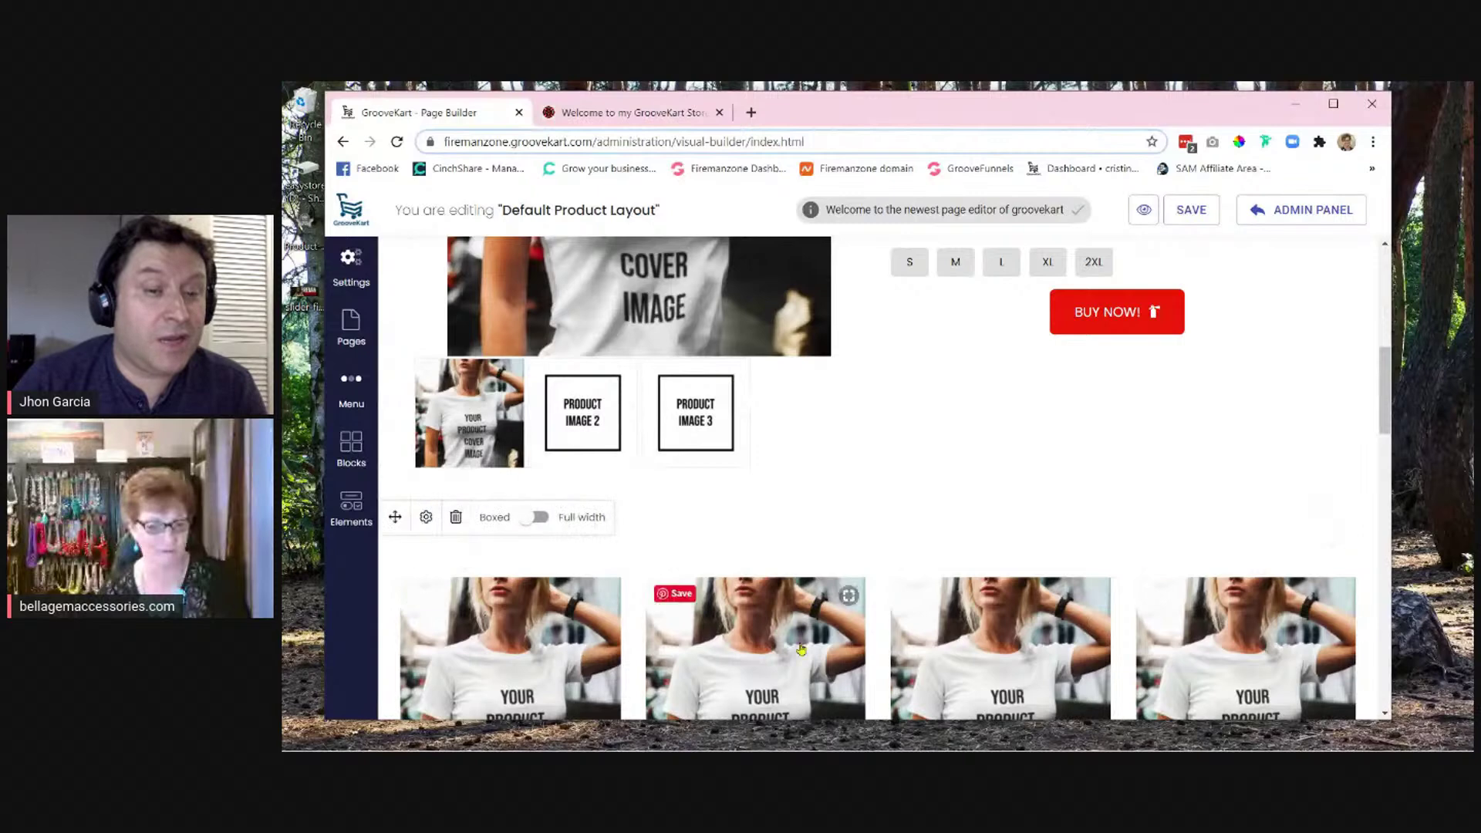
scroll(494, 657, "down", 2)
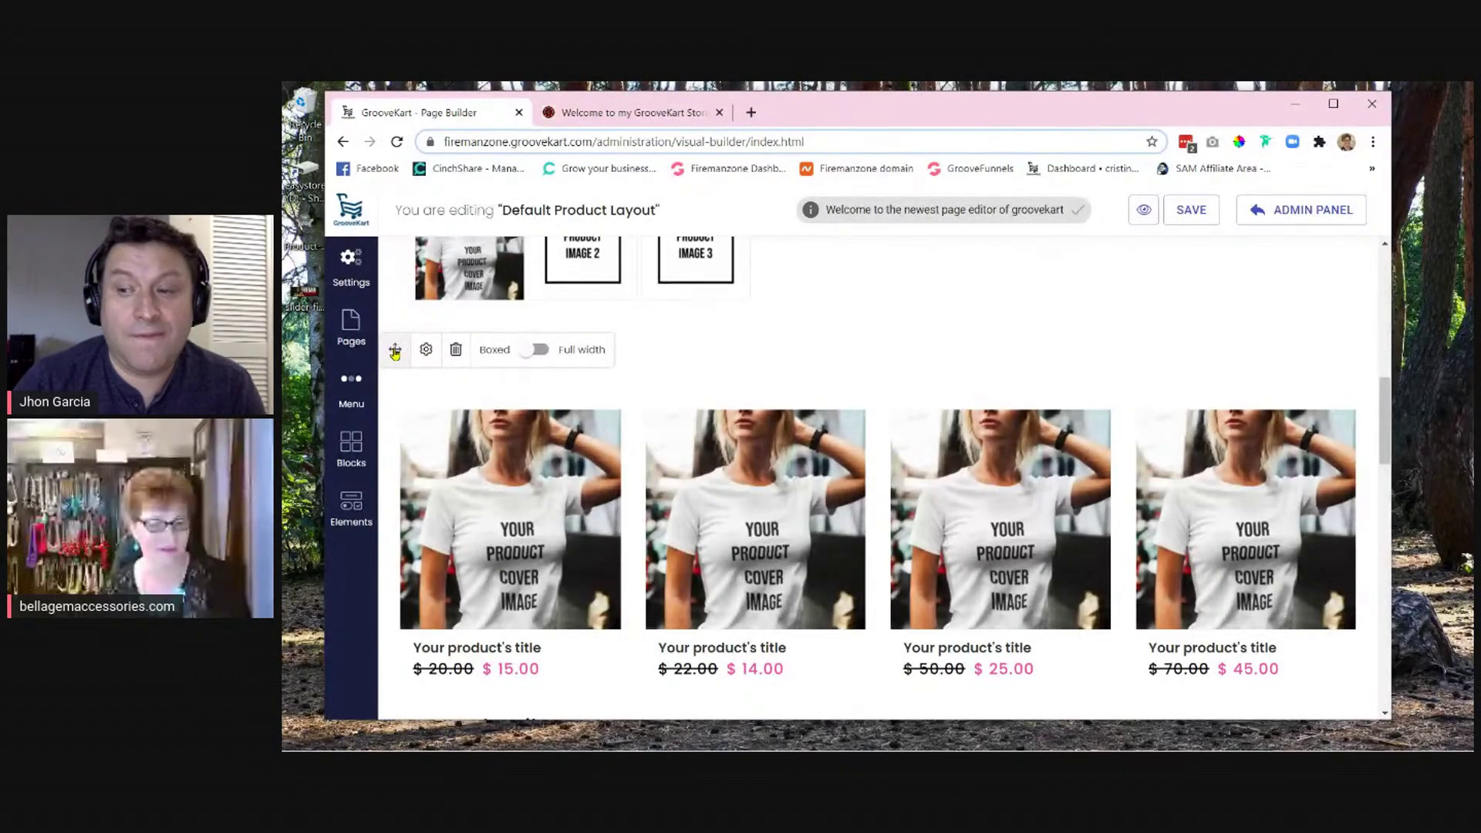
left_click_drag(394, 351, 521, 530)
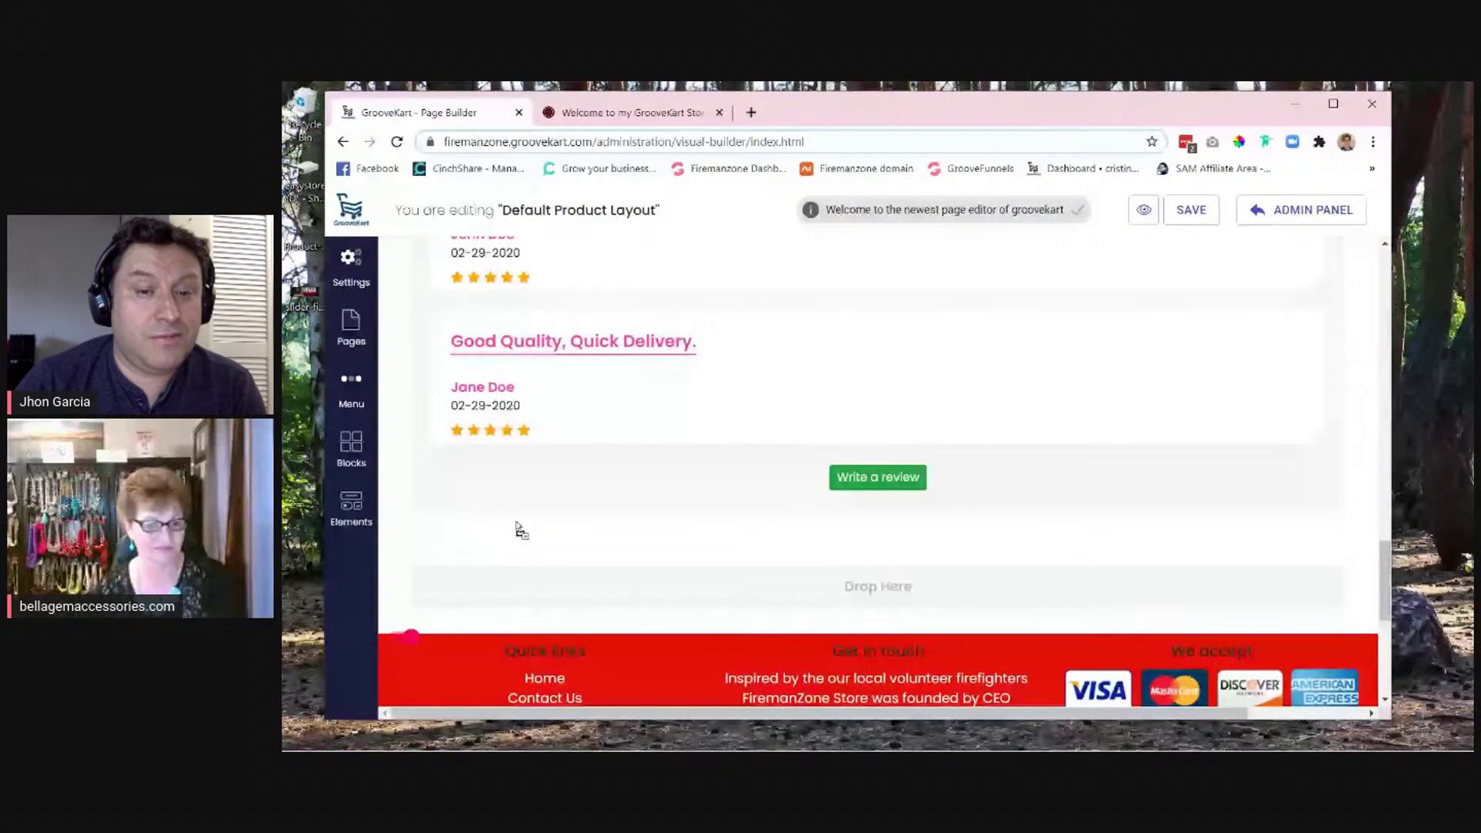
left_click_drag(521, 531, 501, 549)
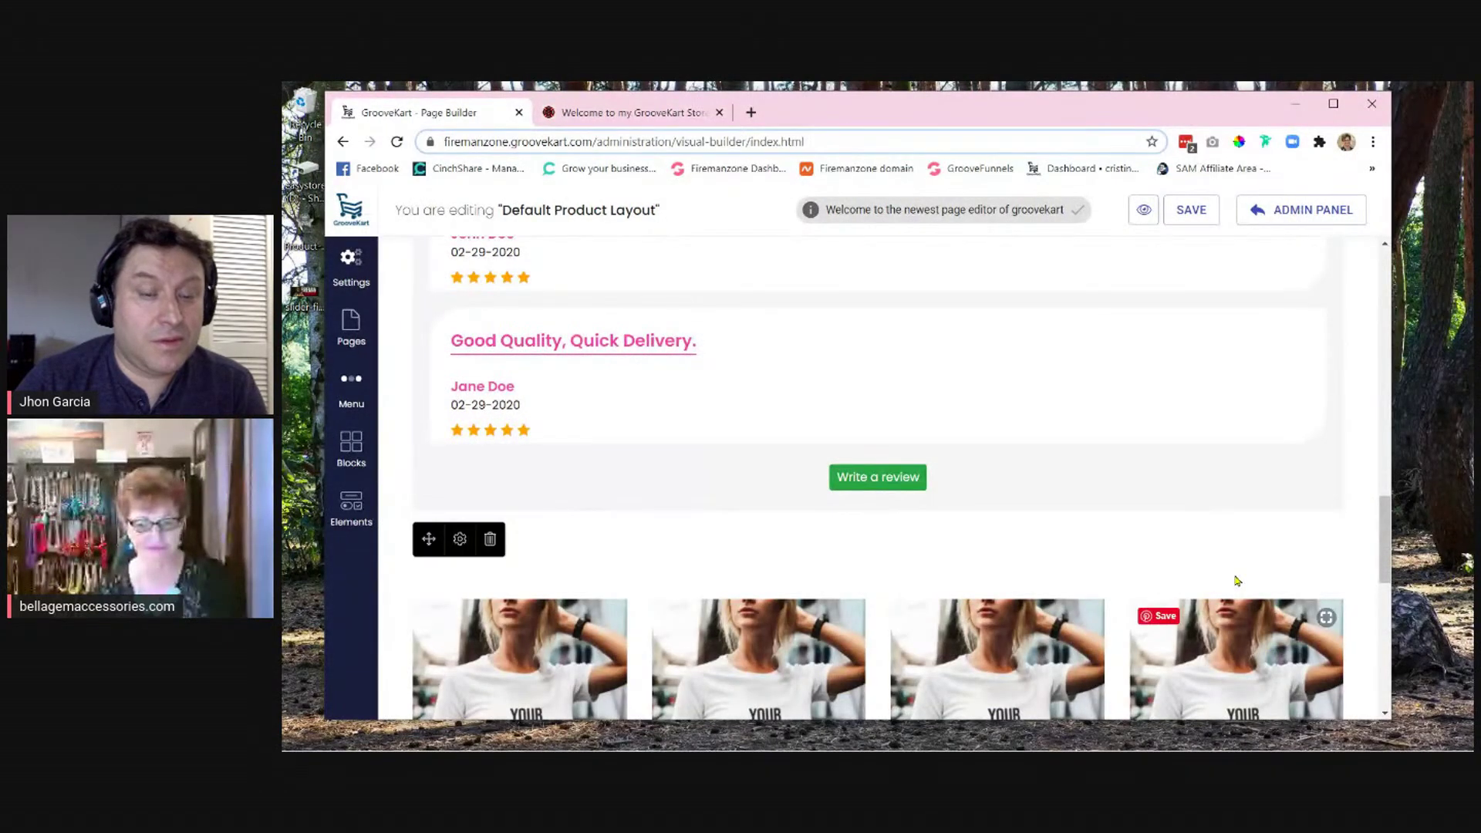
- Examine the order of the Related Products heading, More details text, customer reviews and product listings in the layout
scroll(1342, 557, "down", 3)
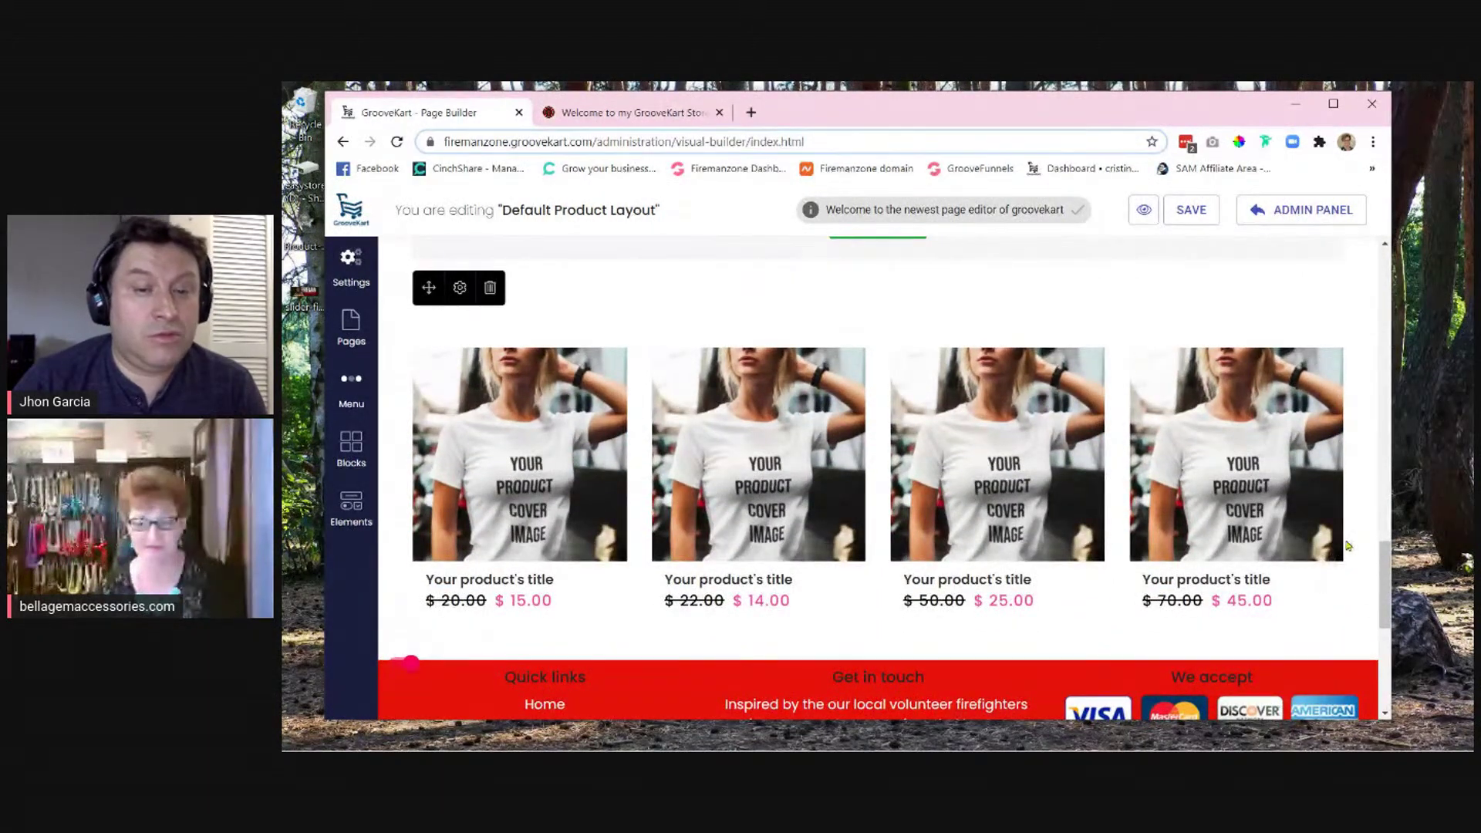
scroll(1347, 546, "up", 7)
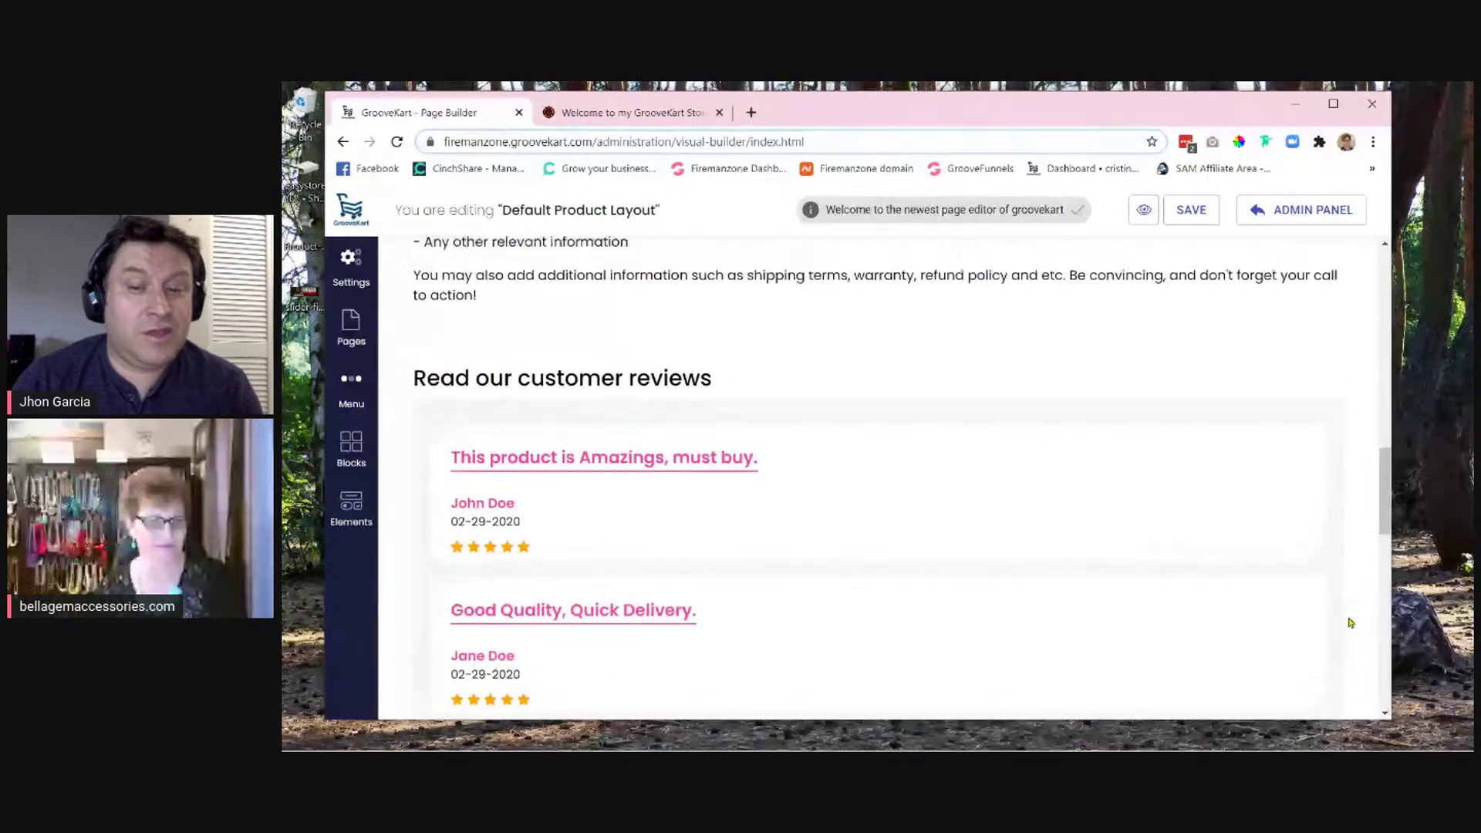
scroll(1349, 622, "up", 3)
scroll(1350, 622, "down", 3)
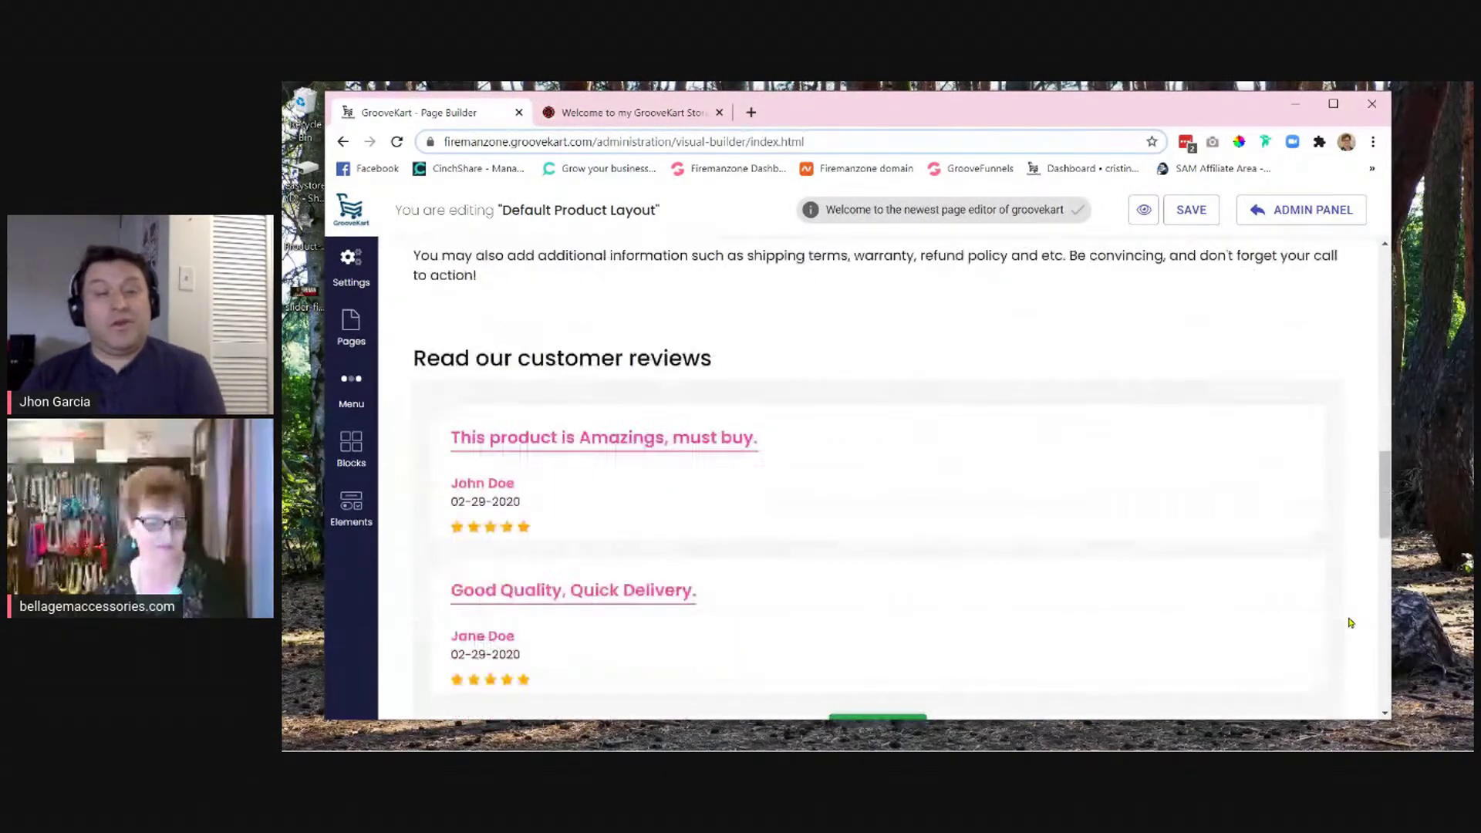
scroll(1350, 622, "down", 9)
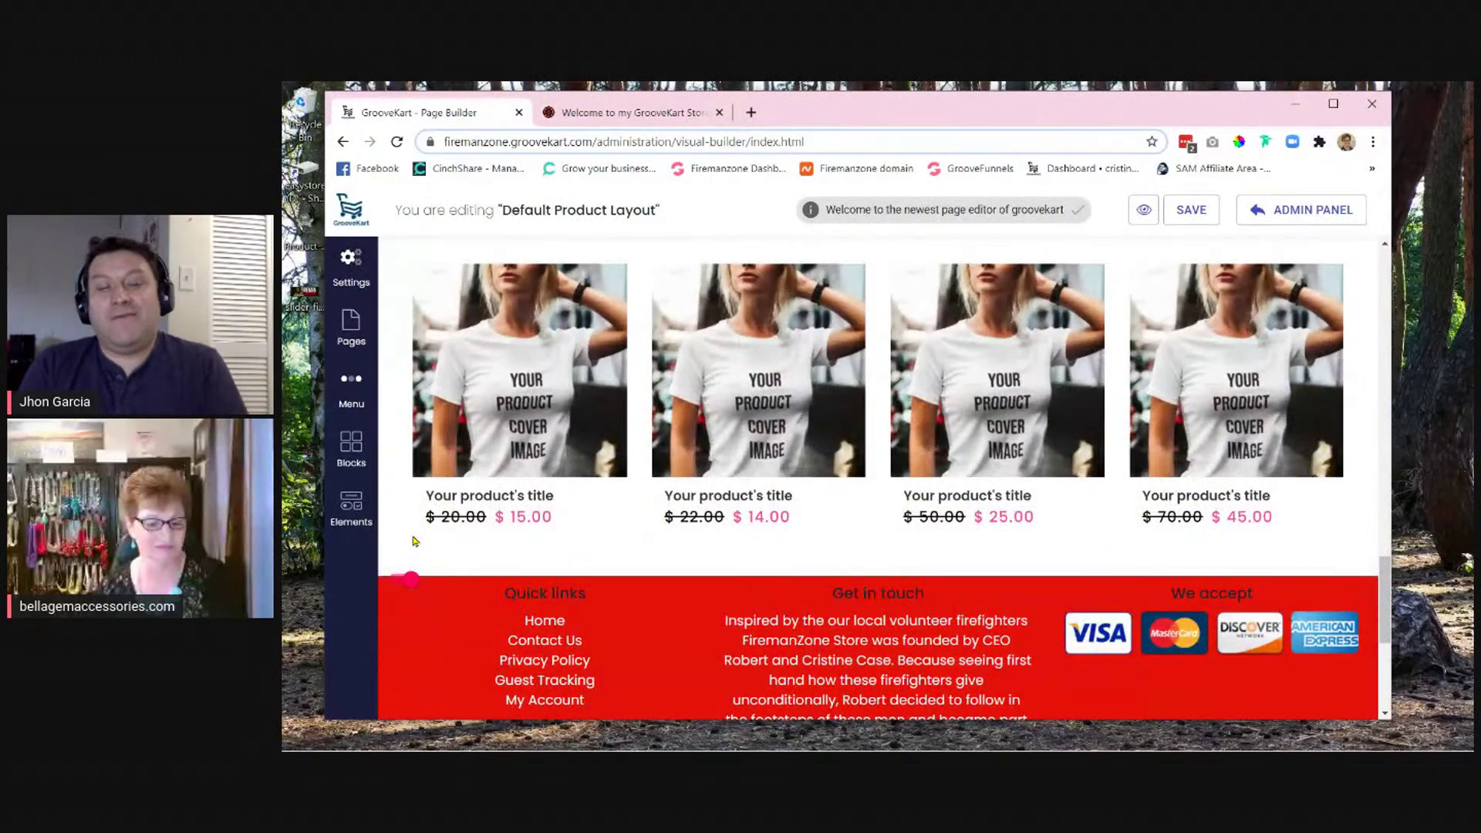
scroll(413, 541, "up", 2)
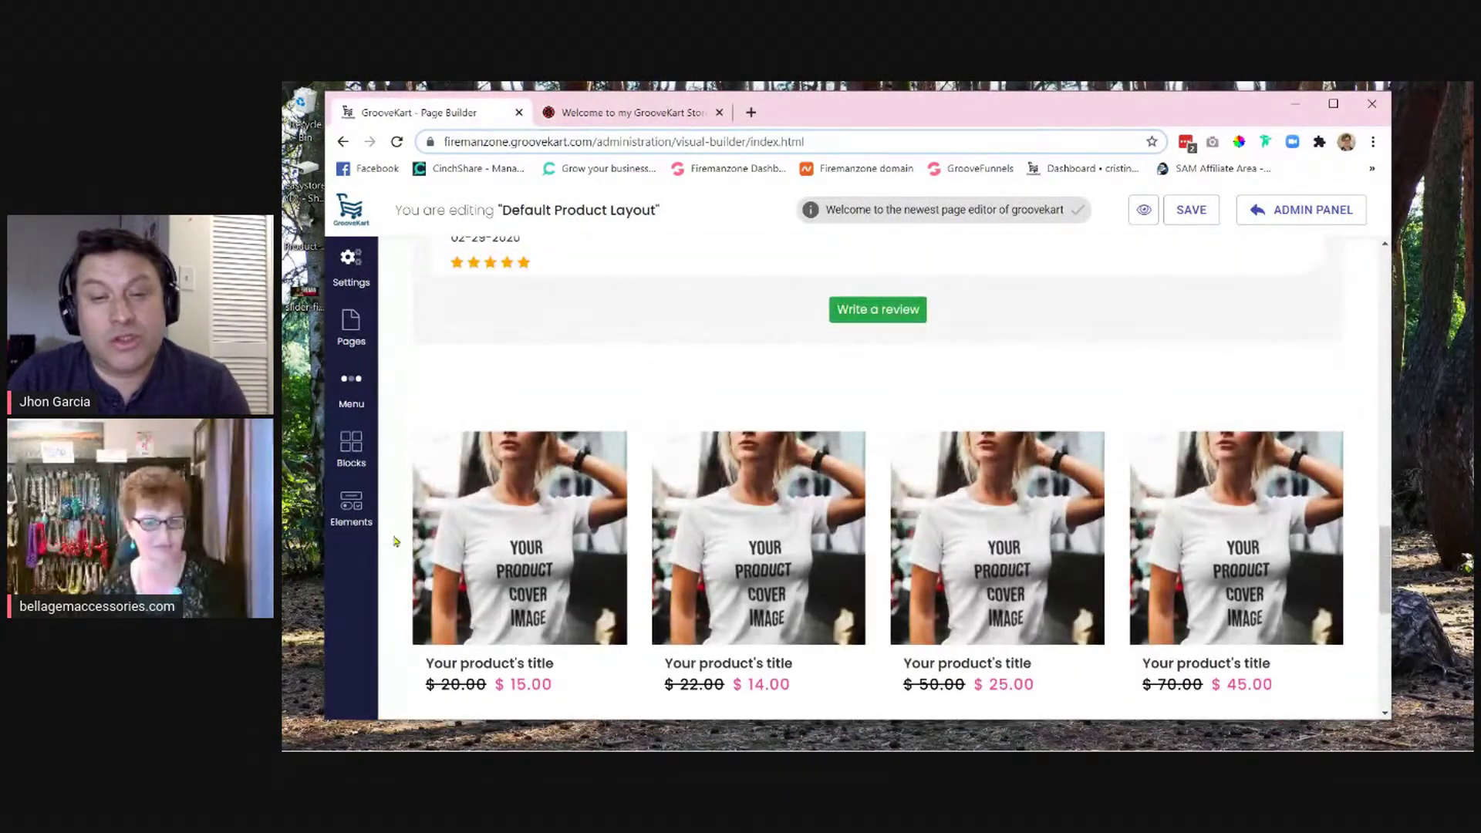
scroll(987, 395, "up", 2)
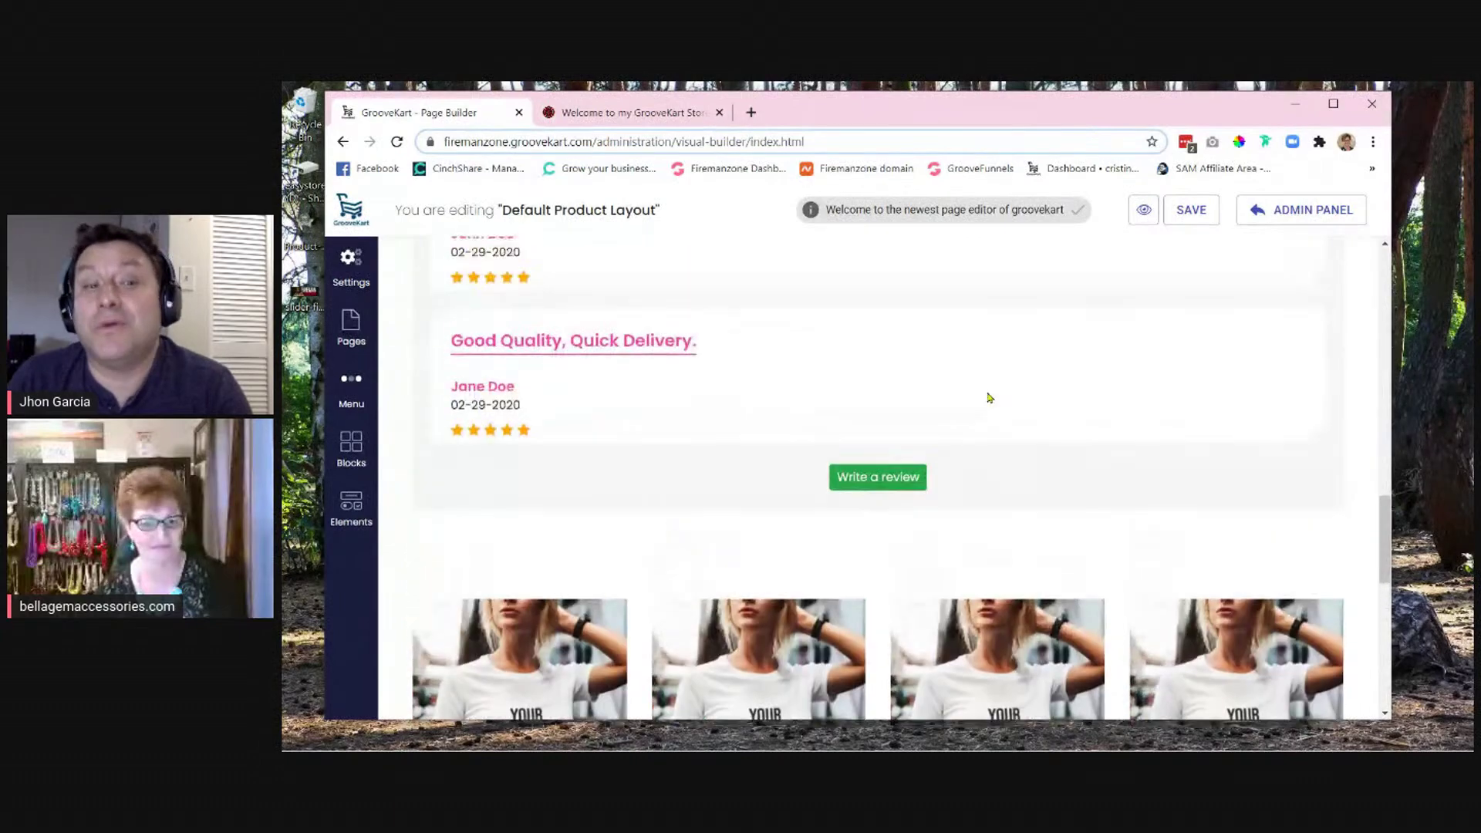
scroll(993, 555, "up", 2)
scroll(993, 555, "up", 5)
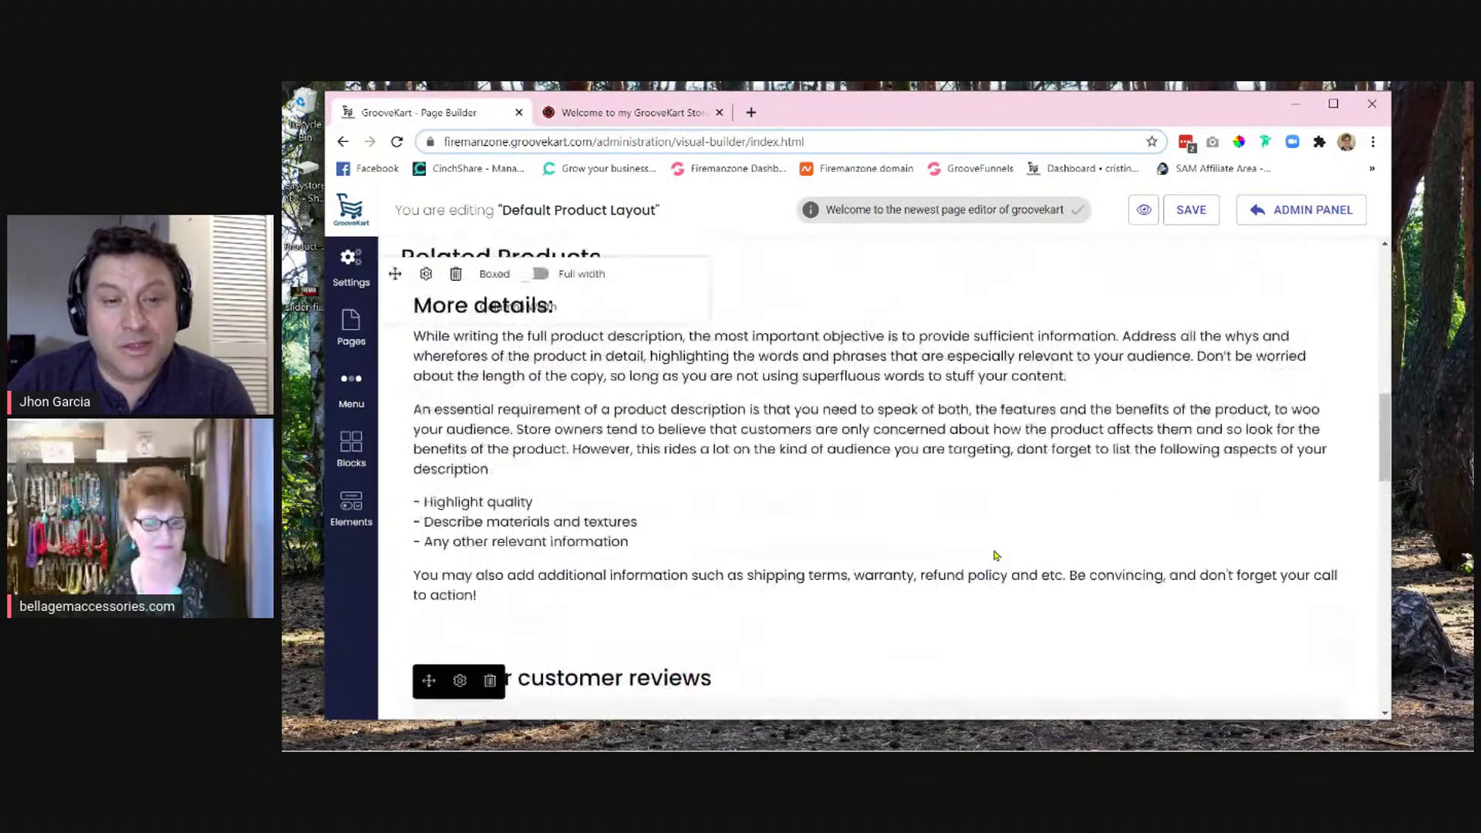
scroll(994, 555, "up", 2)
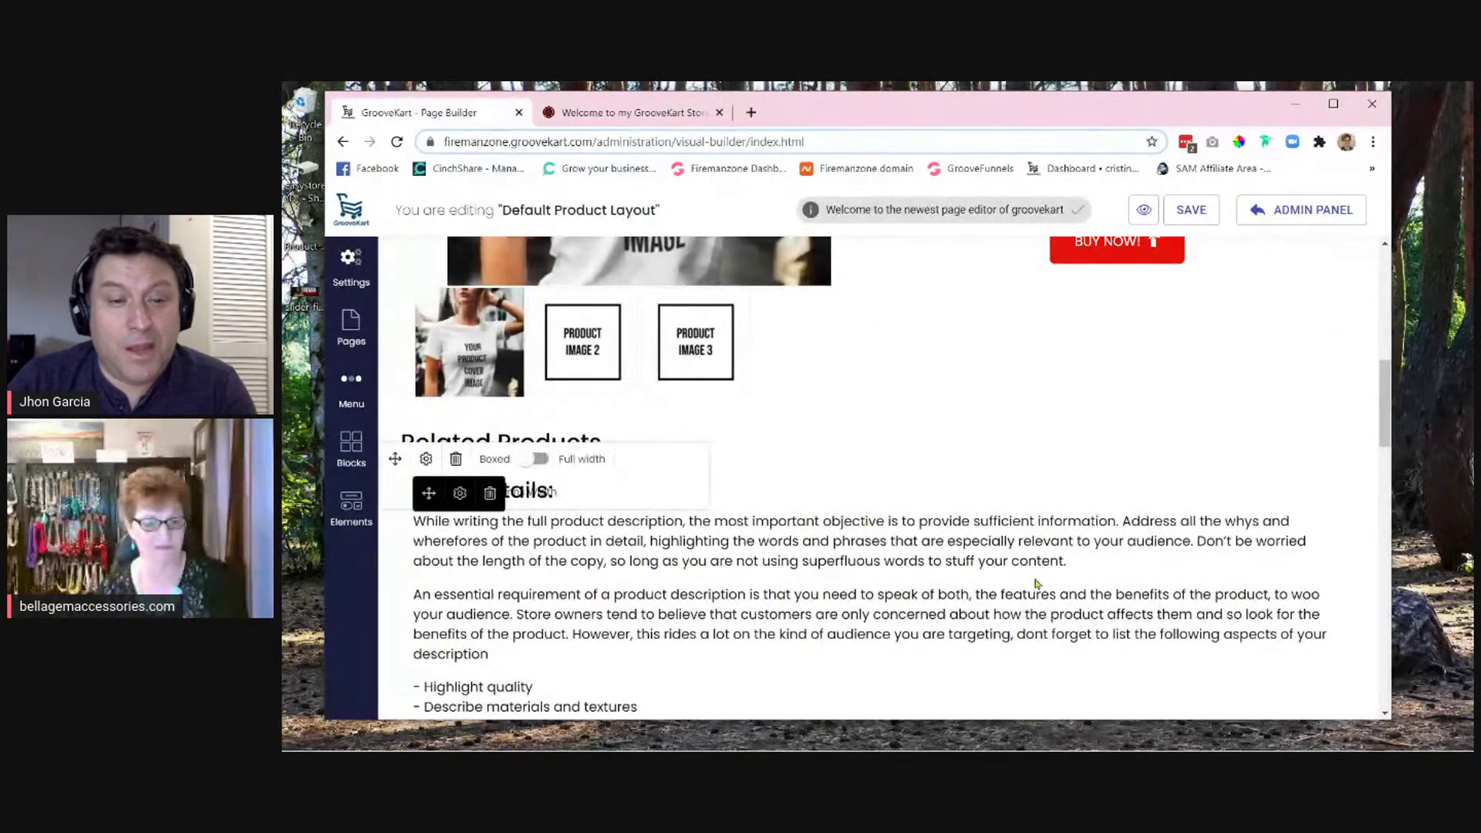
- Move the row of related product listings between the More details text and the Read our customer reviews heading
scroll(1036, 583, "down", 2)
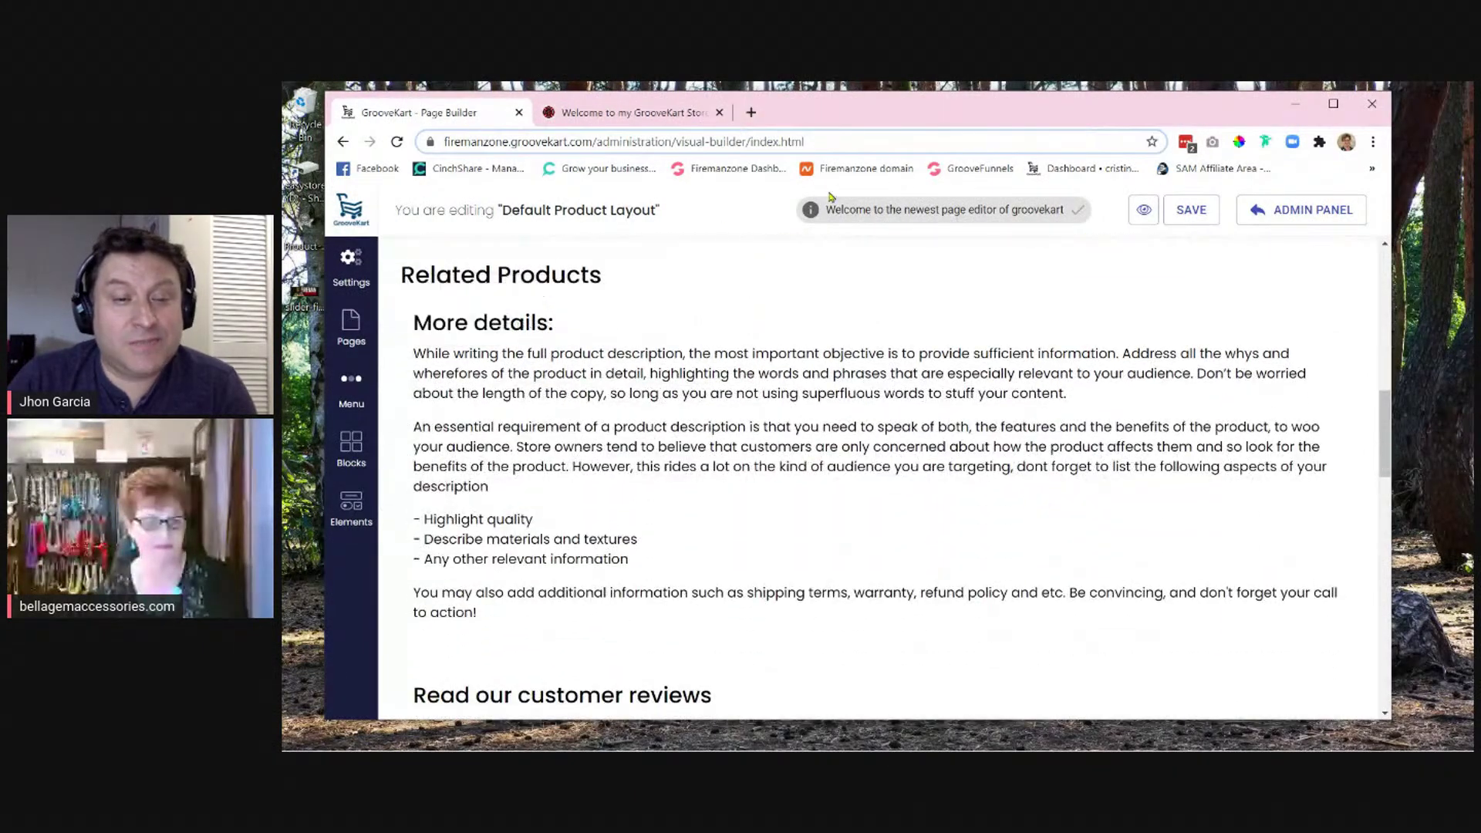
scroll(849, 615, "down", 5)
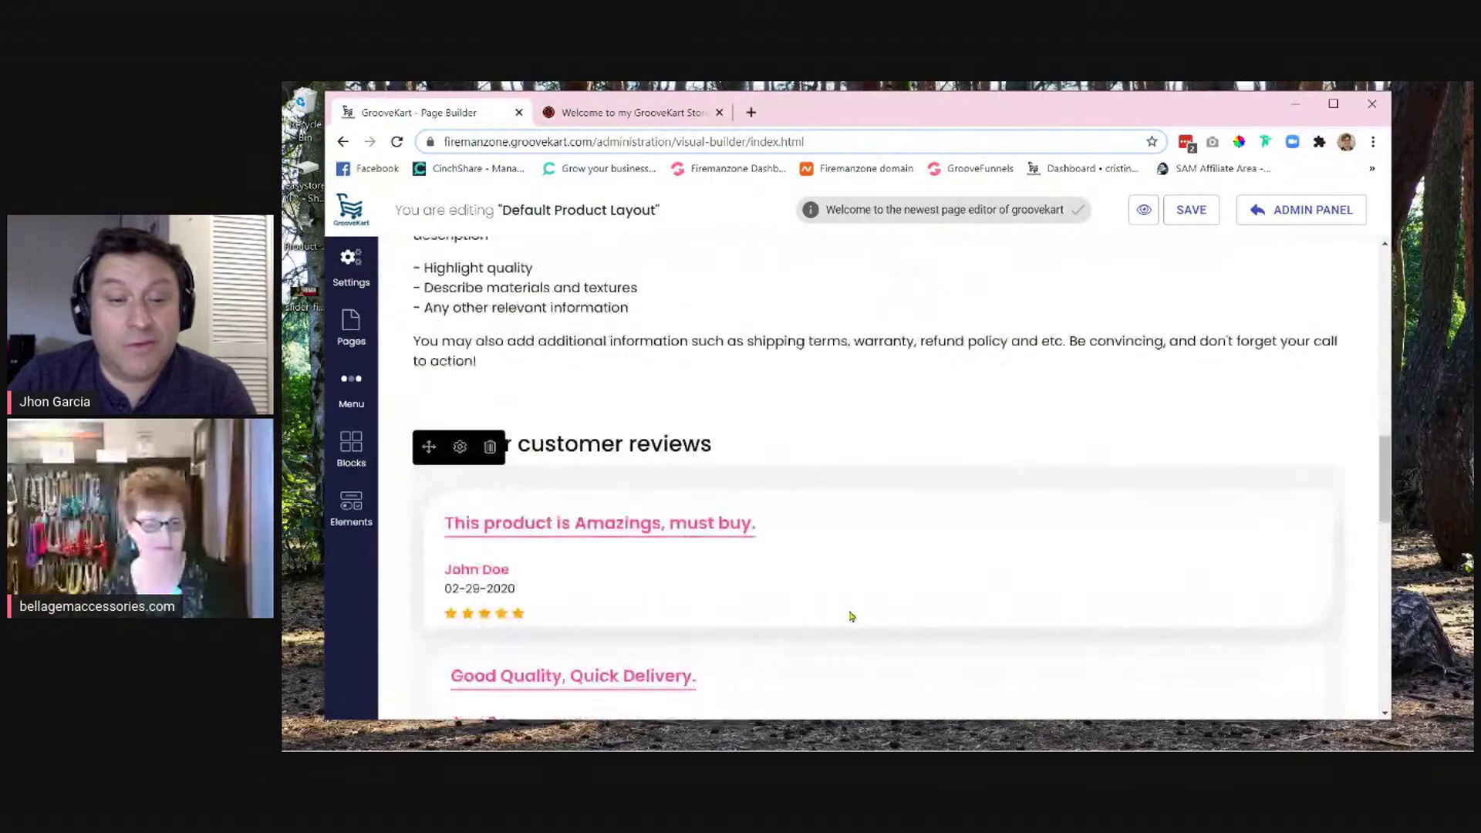
scroll(852, 616, "down", 3)
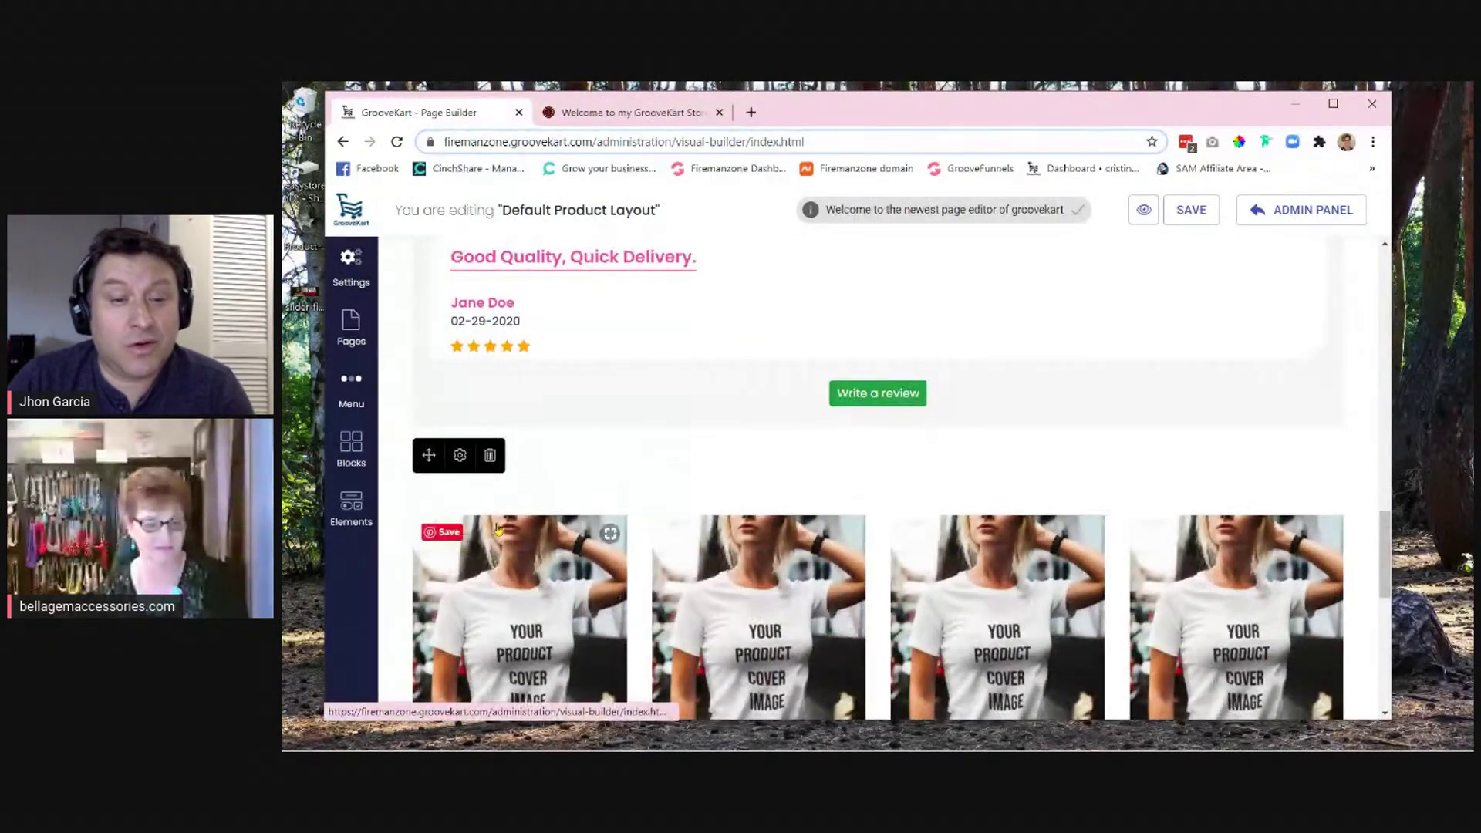
left_click_drag(429, 461, 464, 154)
left_click_drag(570, 167, 576, 436)
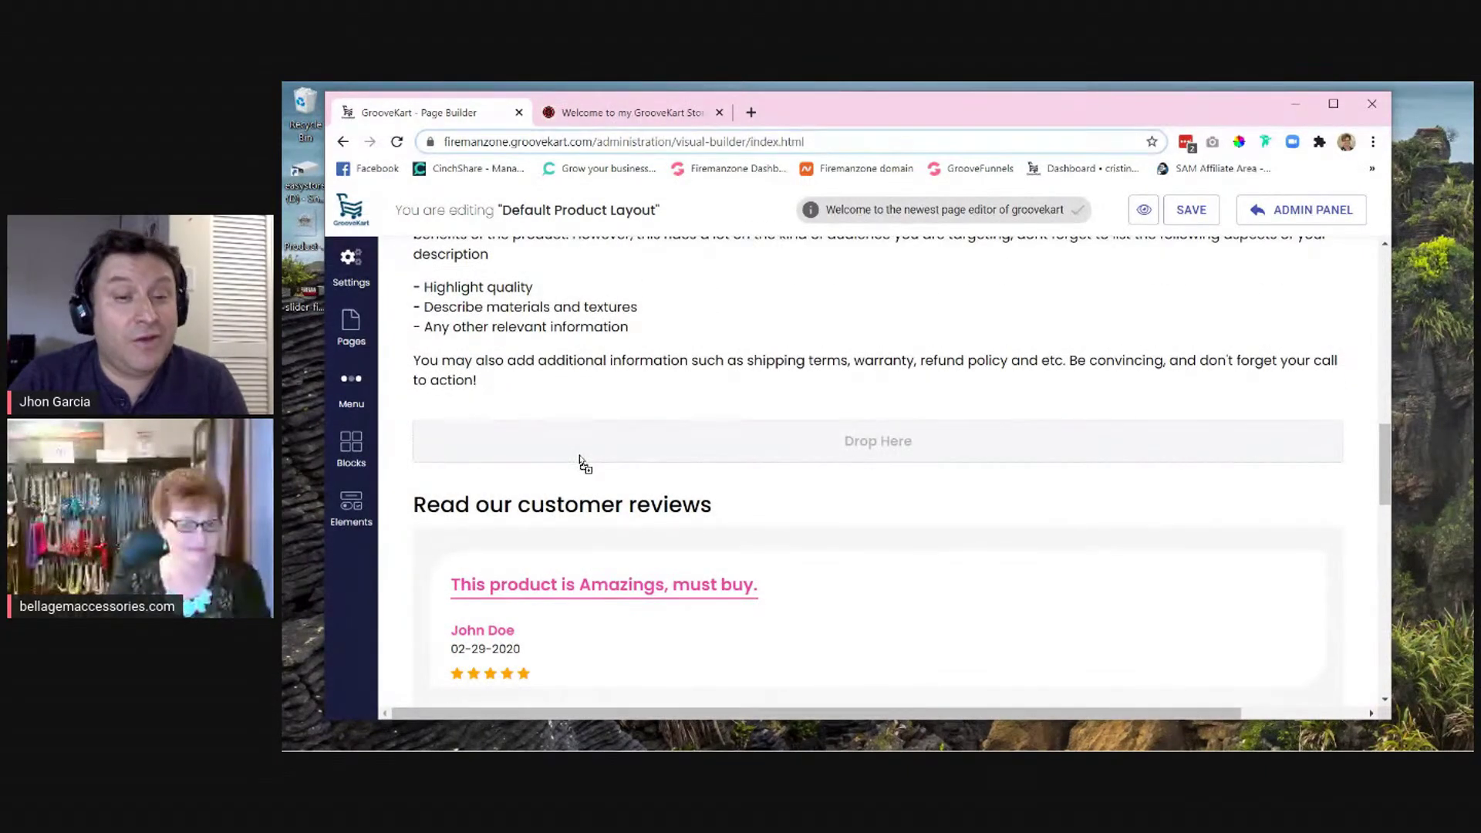
left_click_drag(579, 460, 580, 462)
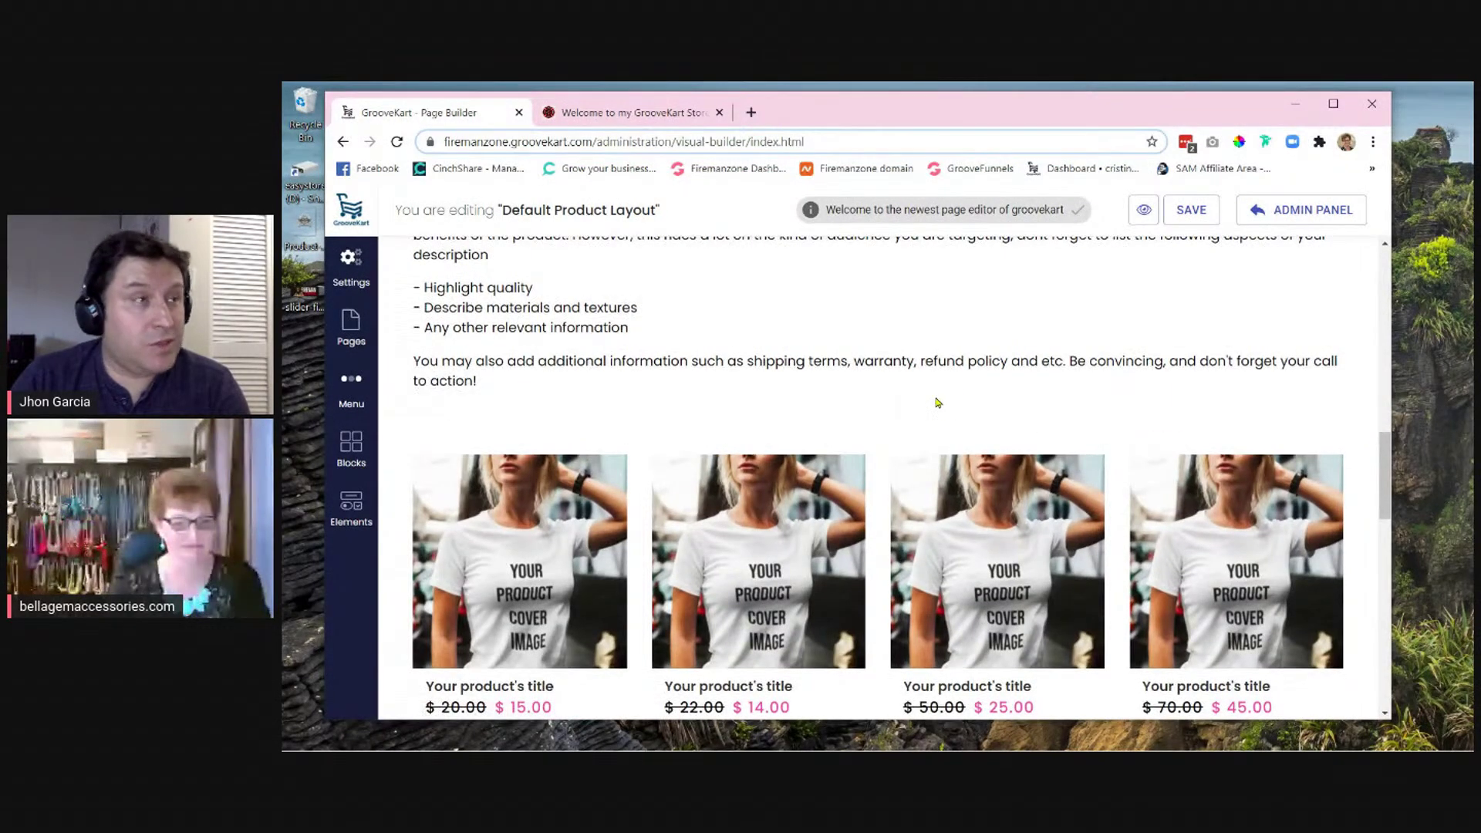
- Move the Related Products heading below the More details text, directly above the row of product listings
scroll(936, 402, "up", 3)
scroll(943, 391, "down", 6)
scroll(947, 387, "down", 2)
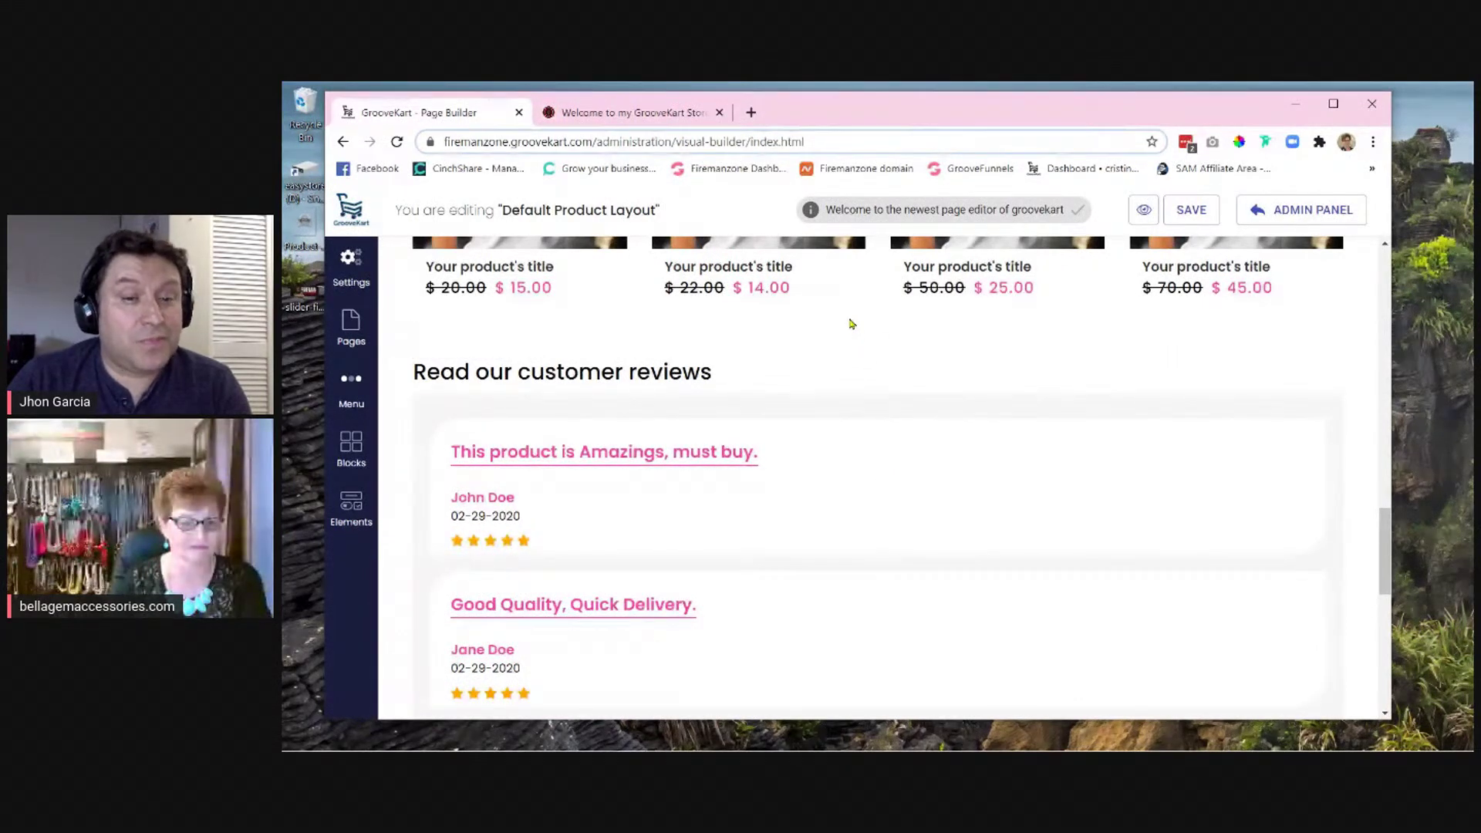
scroll(852, 323, "up", 8)
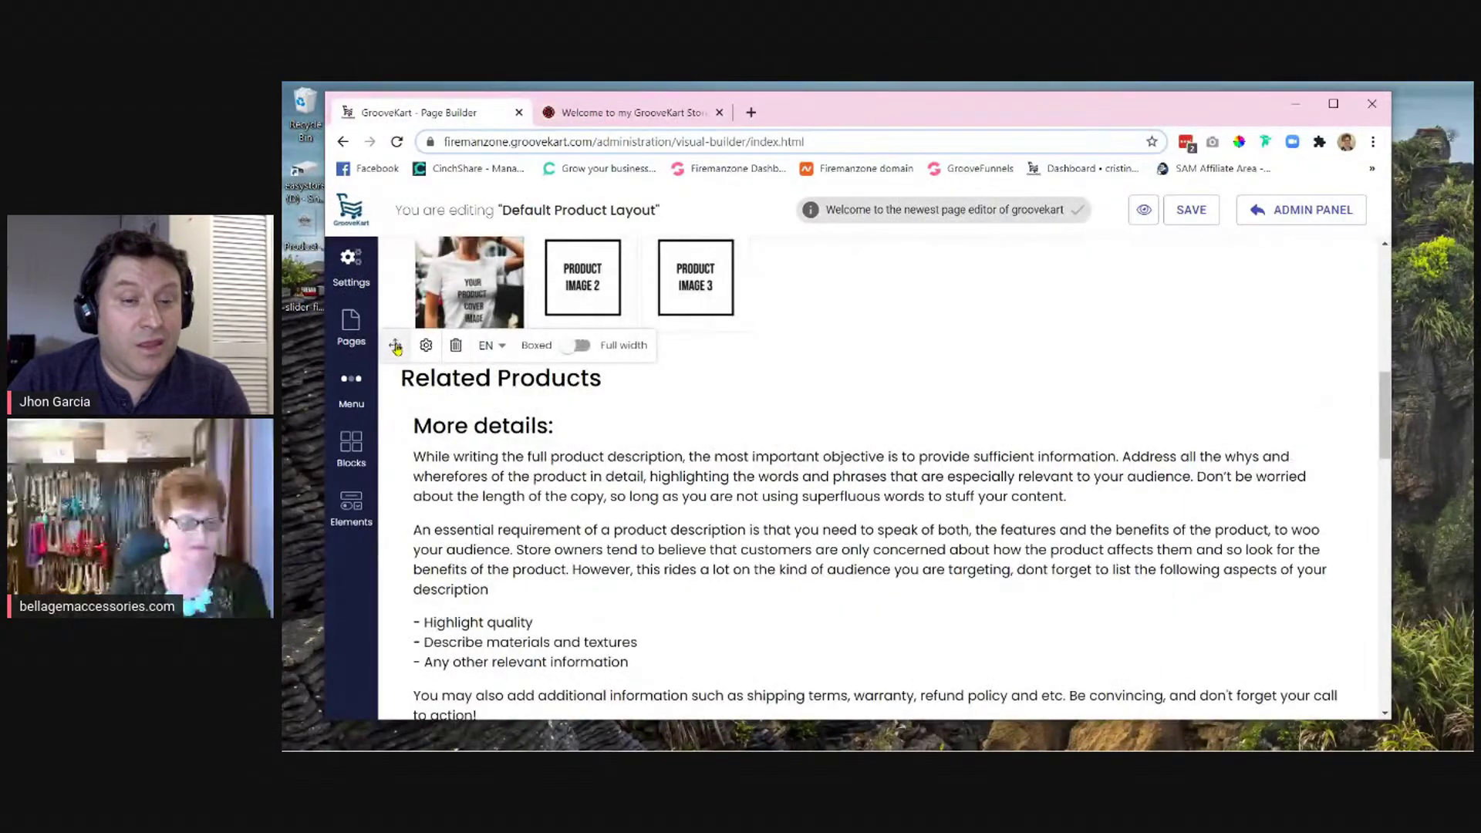
left_click_drag(394, 347, 421, 443)
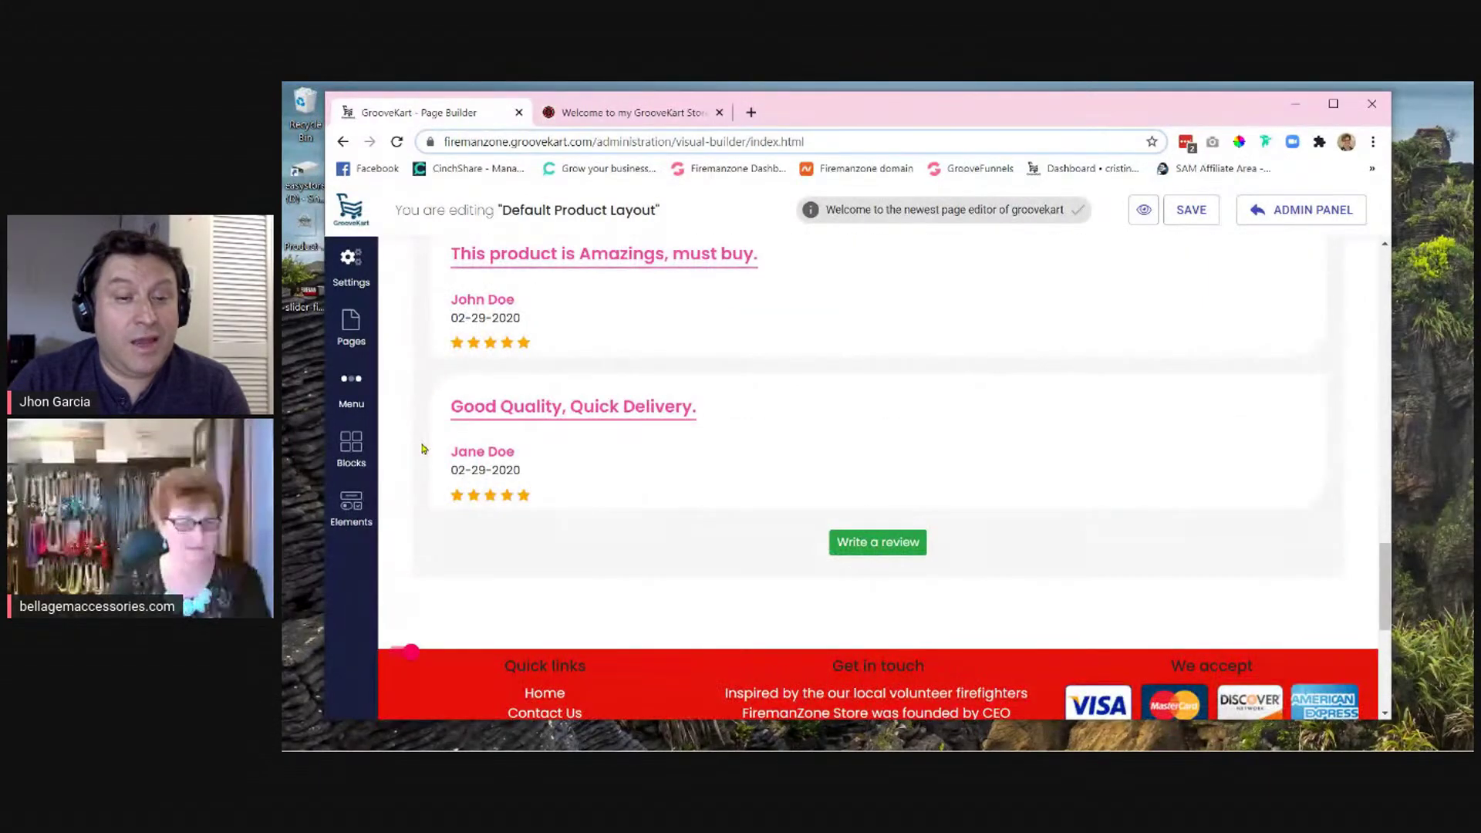
- Check the rearranged layout from the More details text through the Related Products section to the customer reviews
scroll(463, 530, "up", 5)
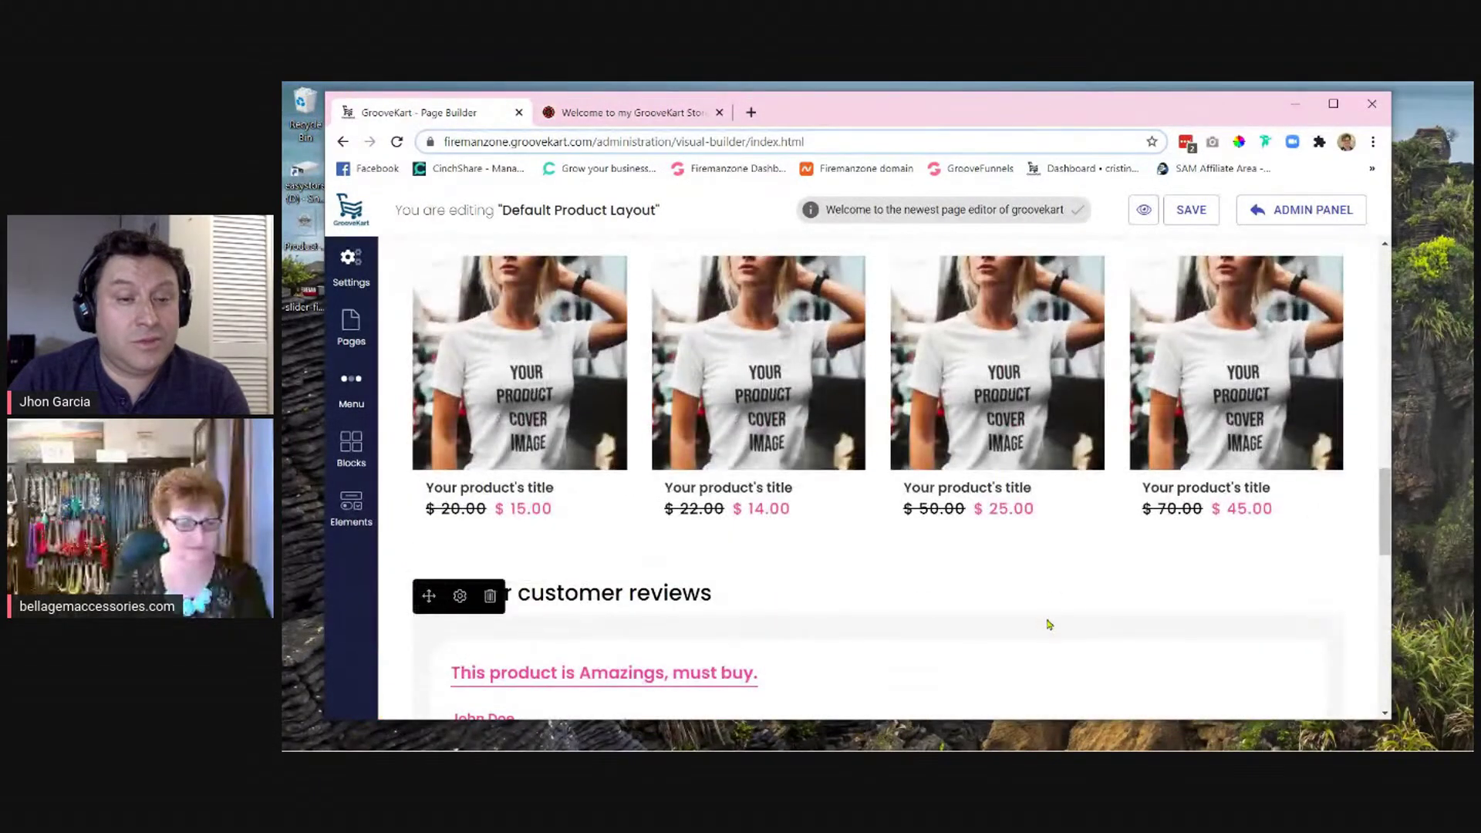
scroll(725, 639, "down", 3)
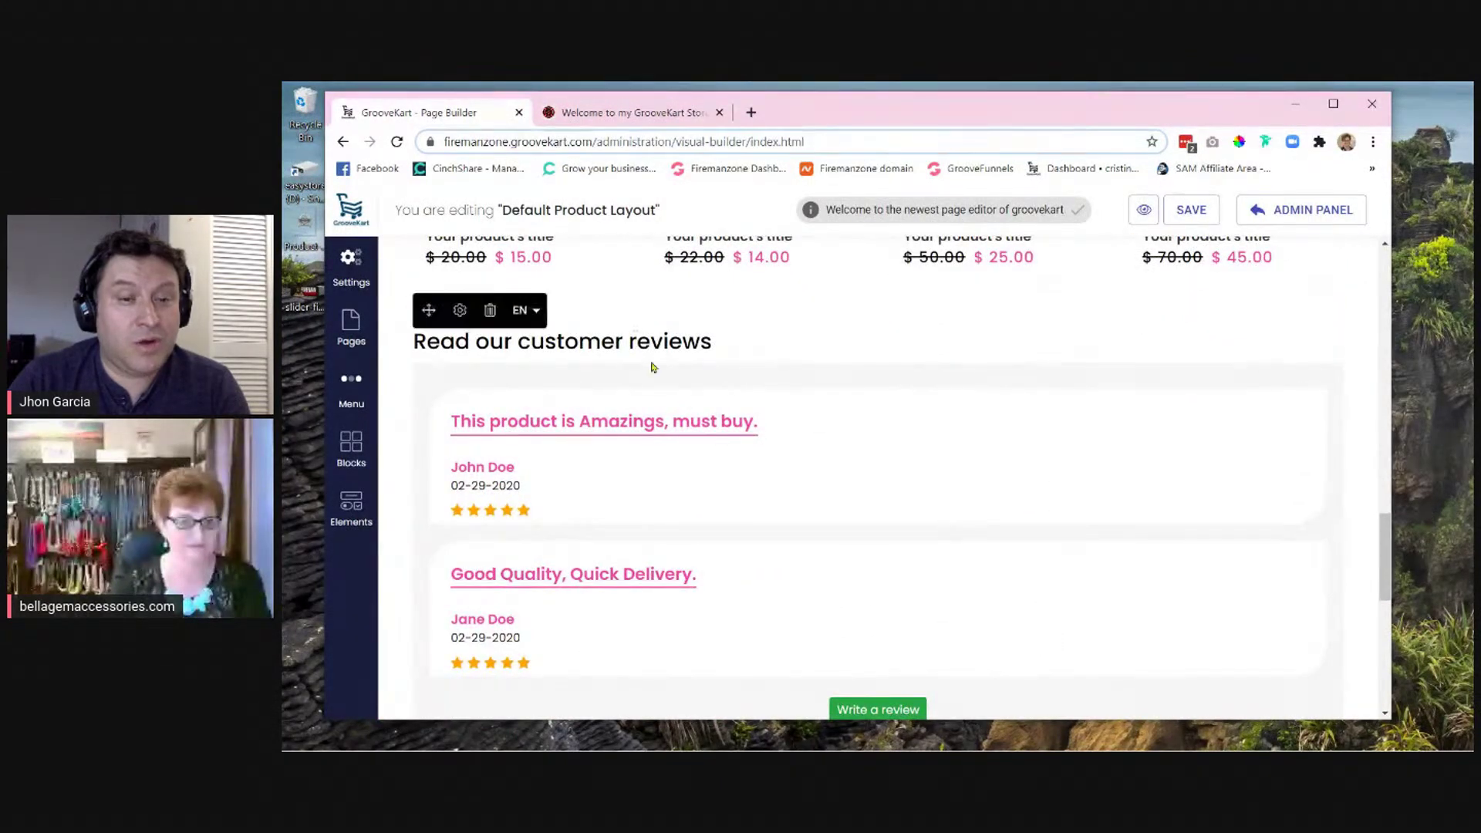
scroll(652, 367, "up", 6)
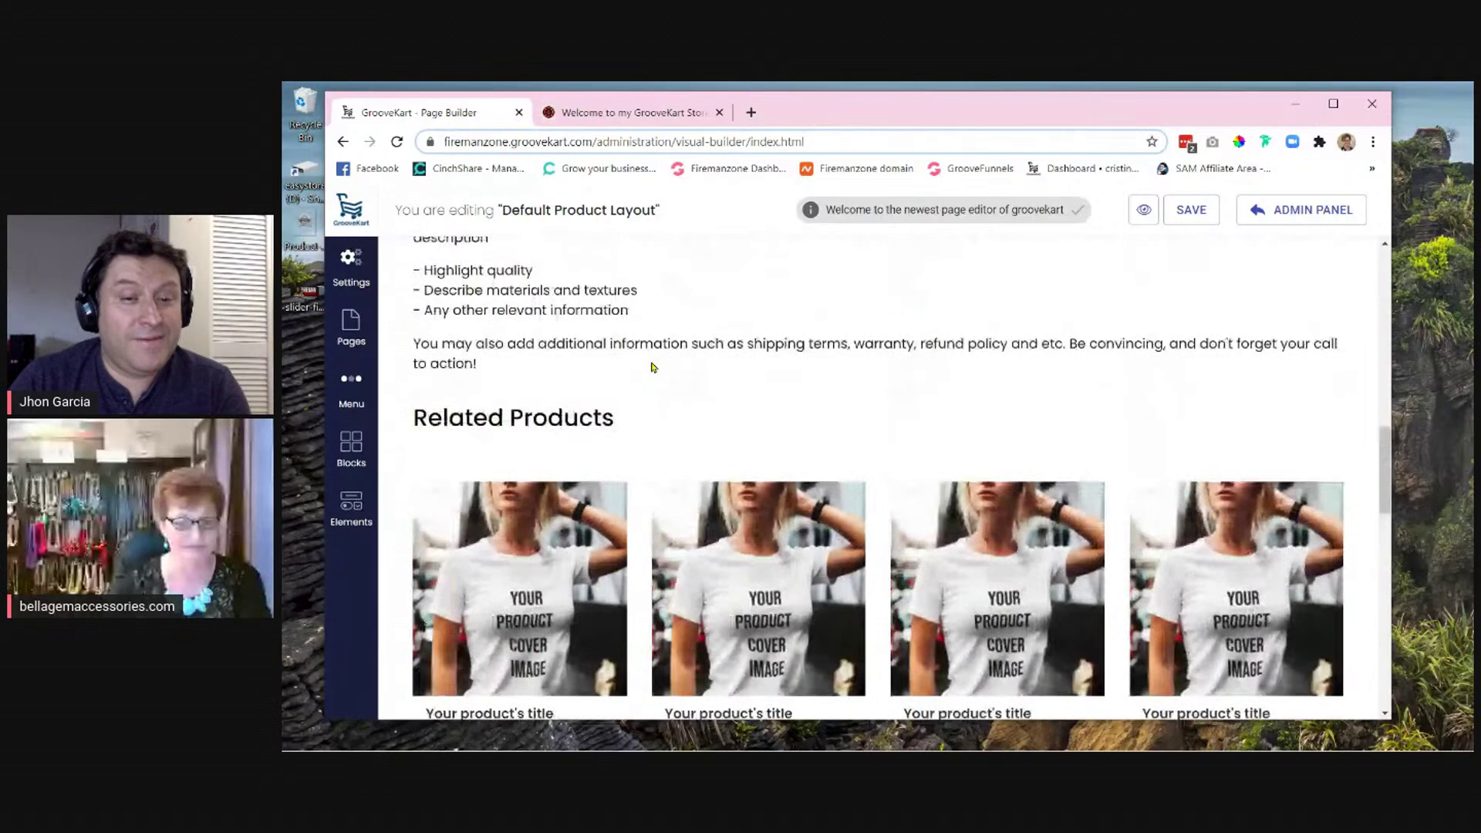
scroll(652, 367, "up", 1)
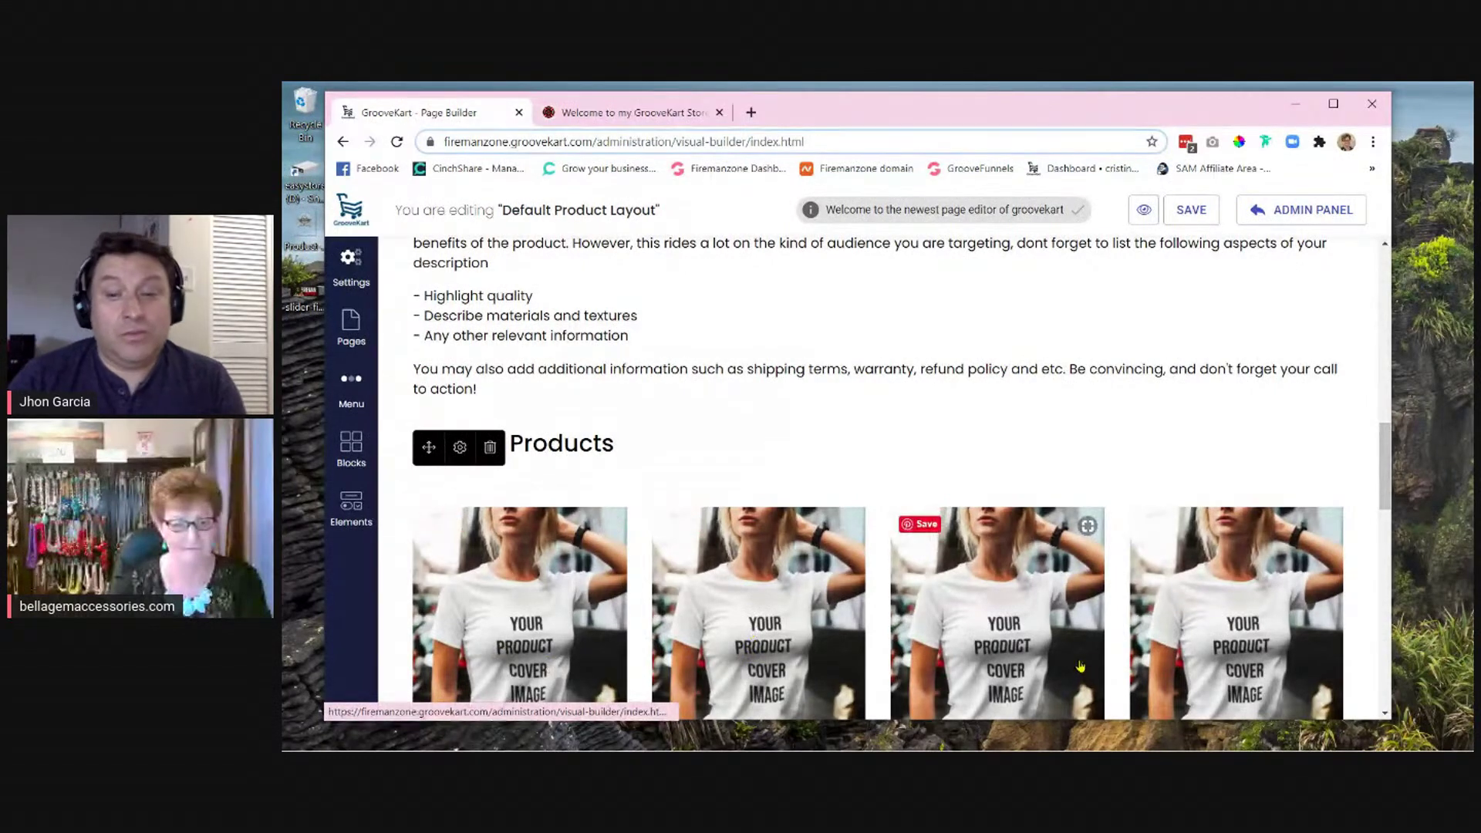
scroll(846, 522, "up", 3)
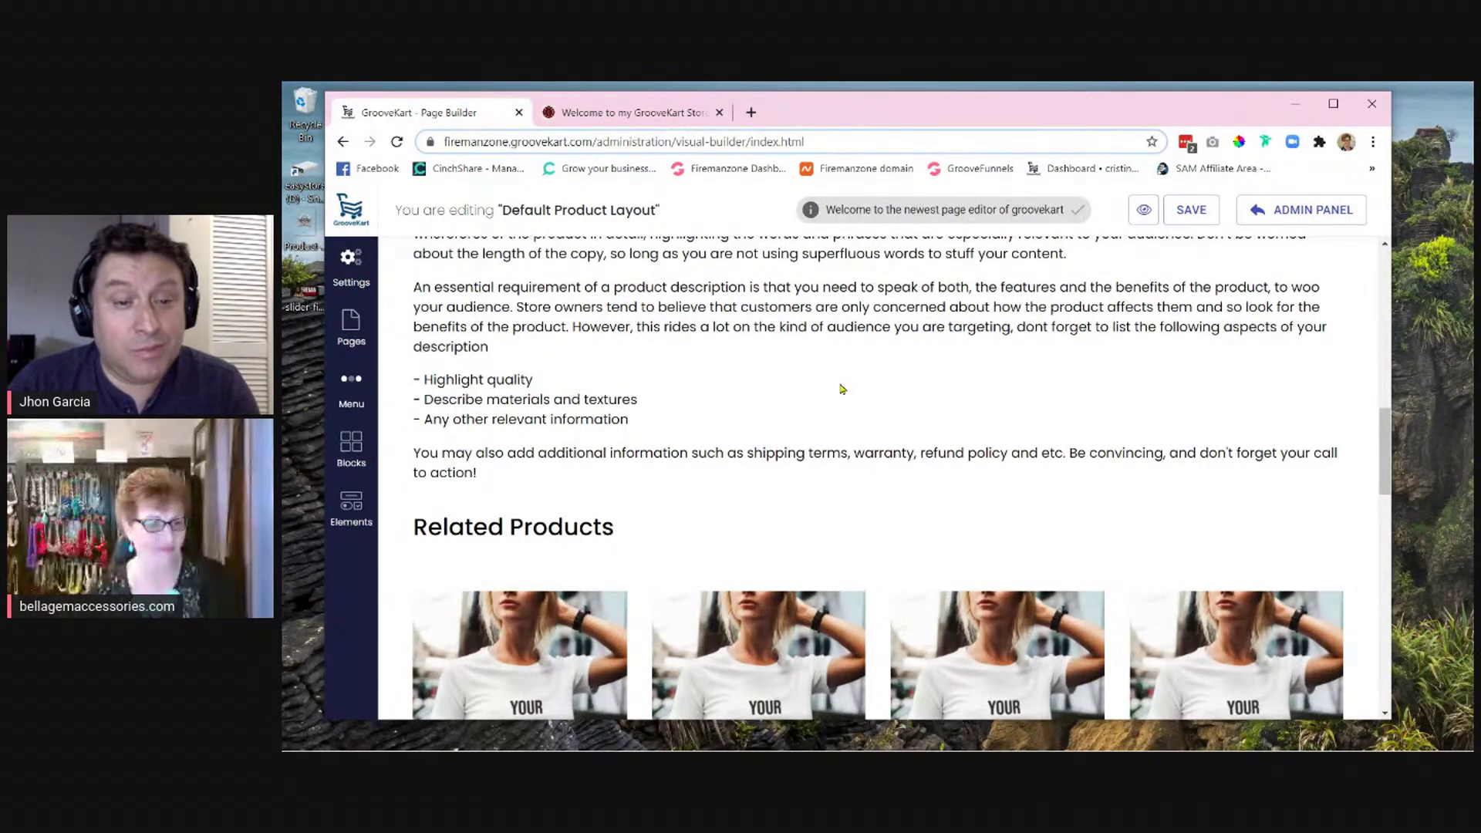
scroll(841, 389, "up", 2)
scroll(840, 384, "down", 2)
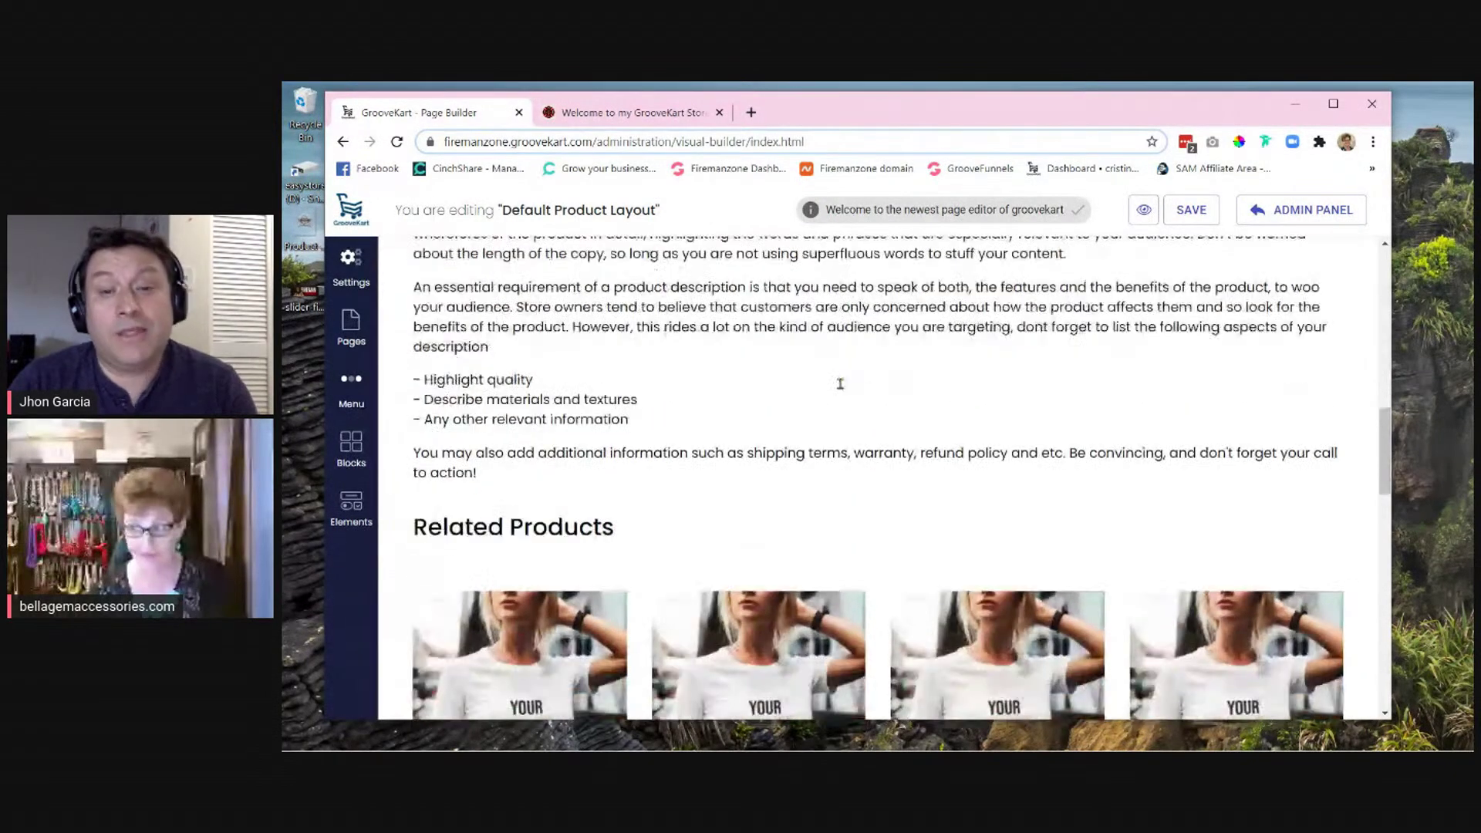
scroll(840, 383, "down", 8)
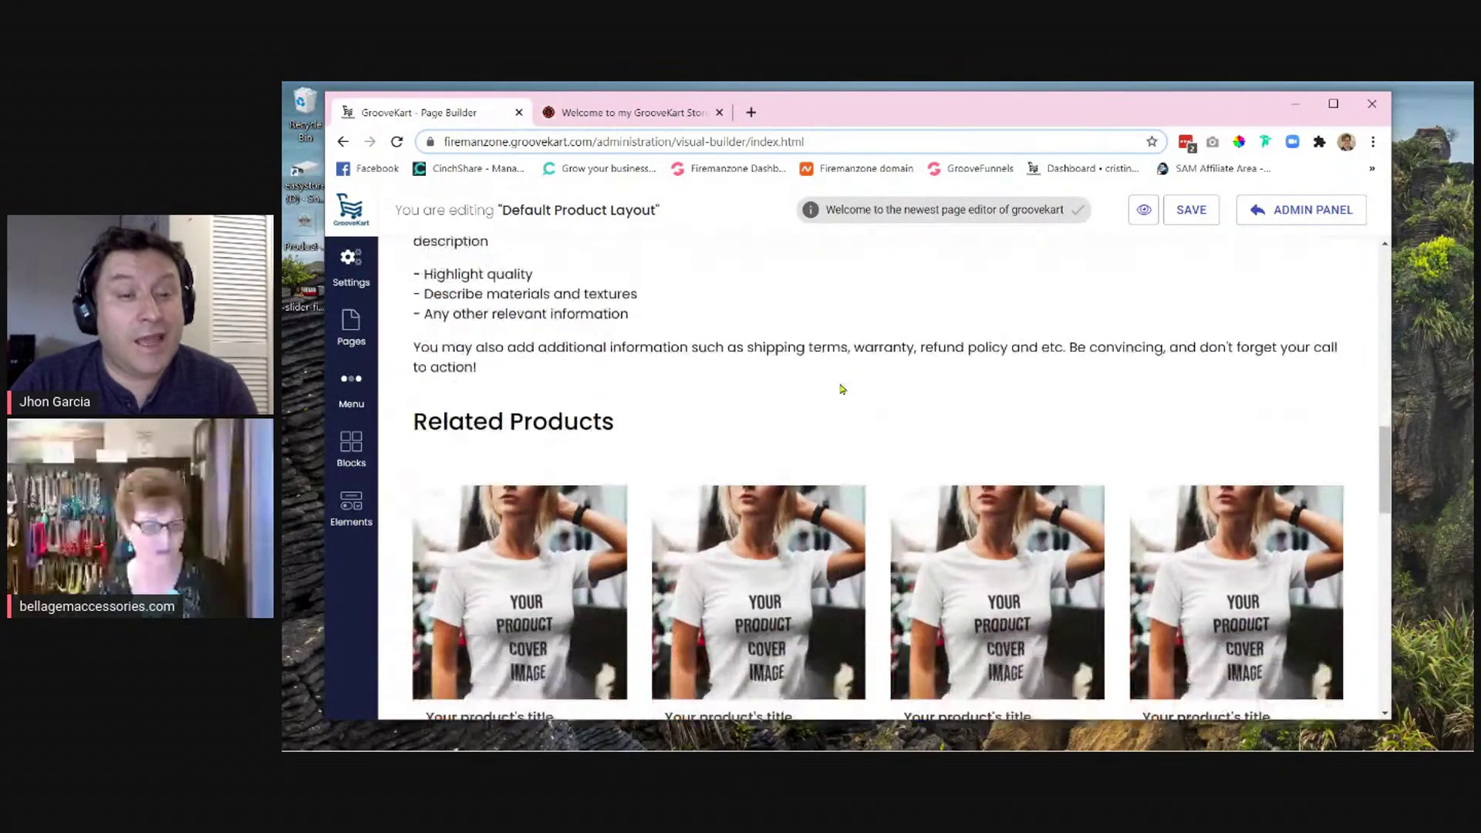
scroll(842, 389, "up", 6)
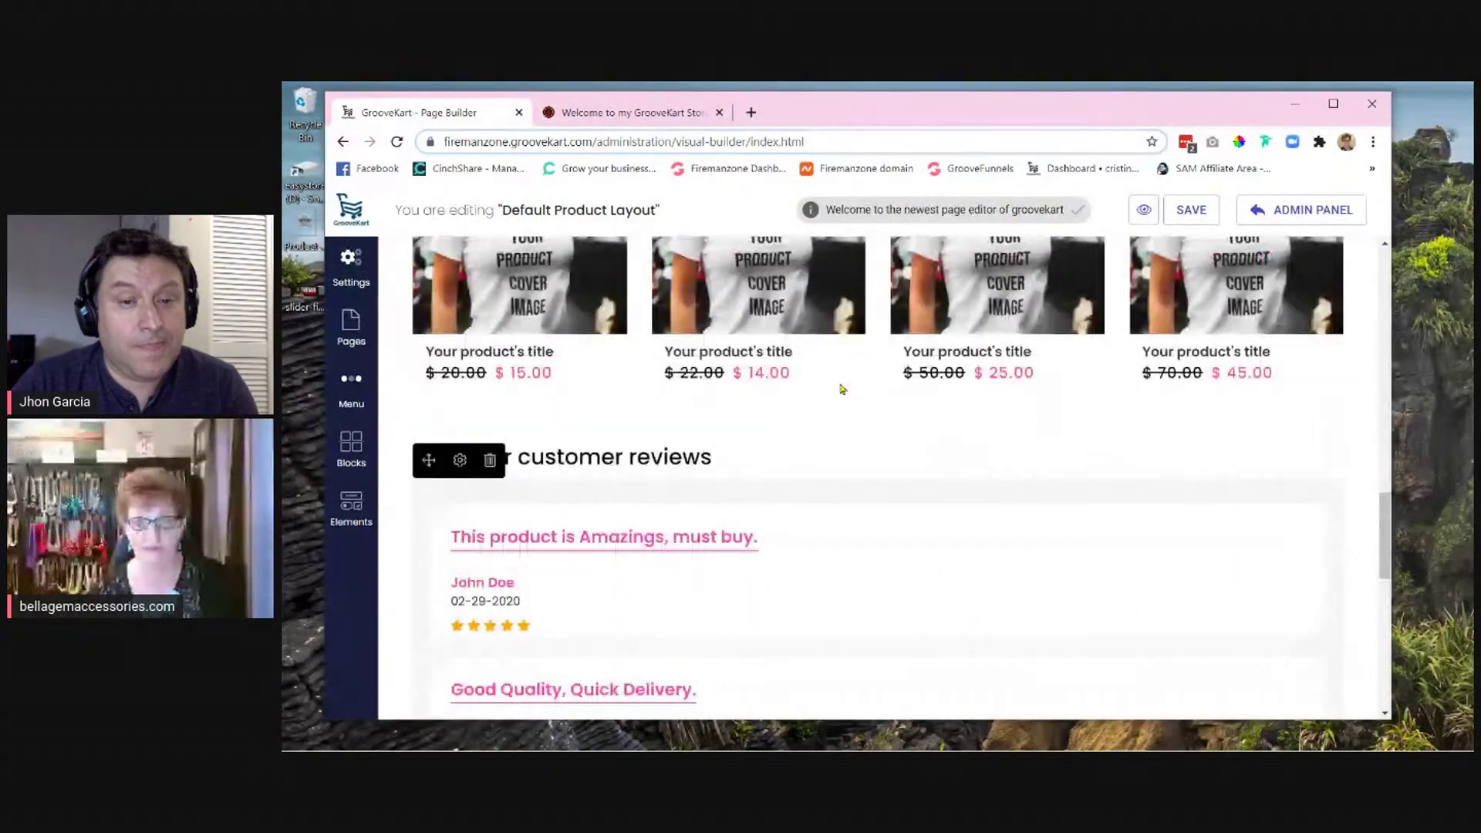
- Save the product layout and review it from the Related Products section up to the BUY NOW! button
left_click(1192, 212)
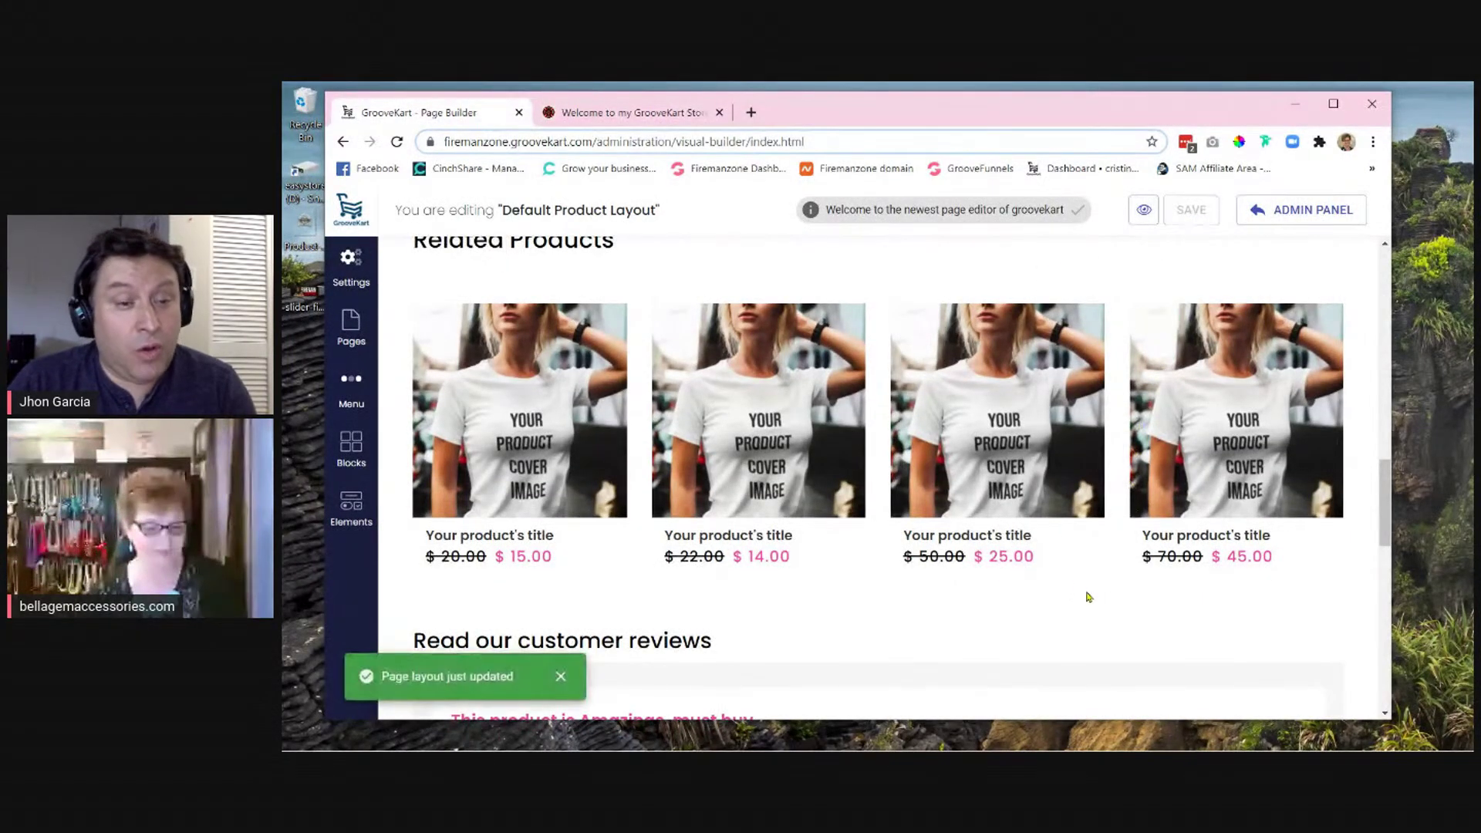
scroll(1051, 589, "up", 2)
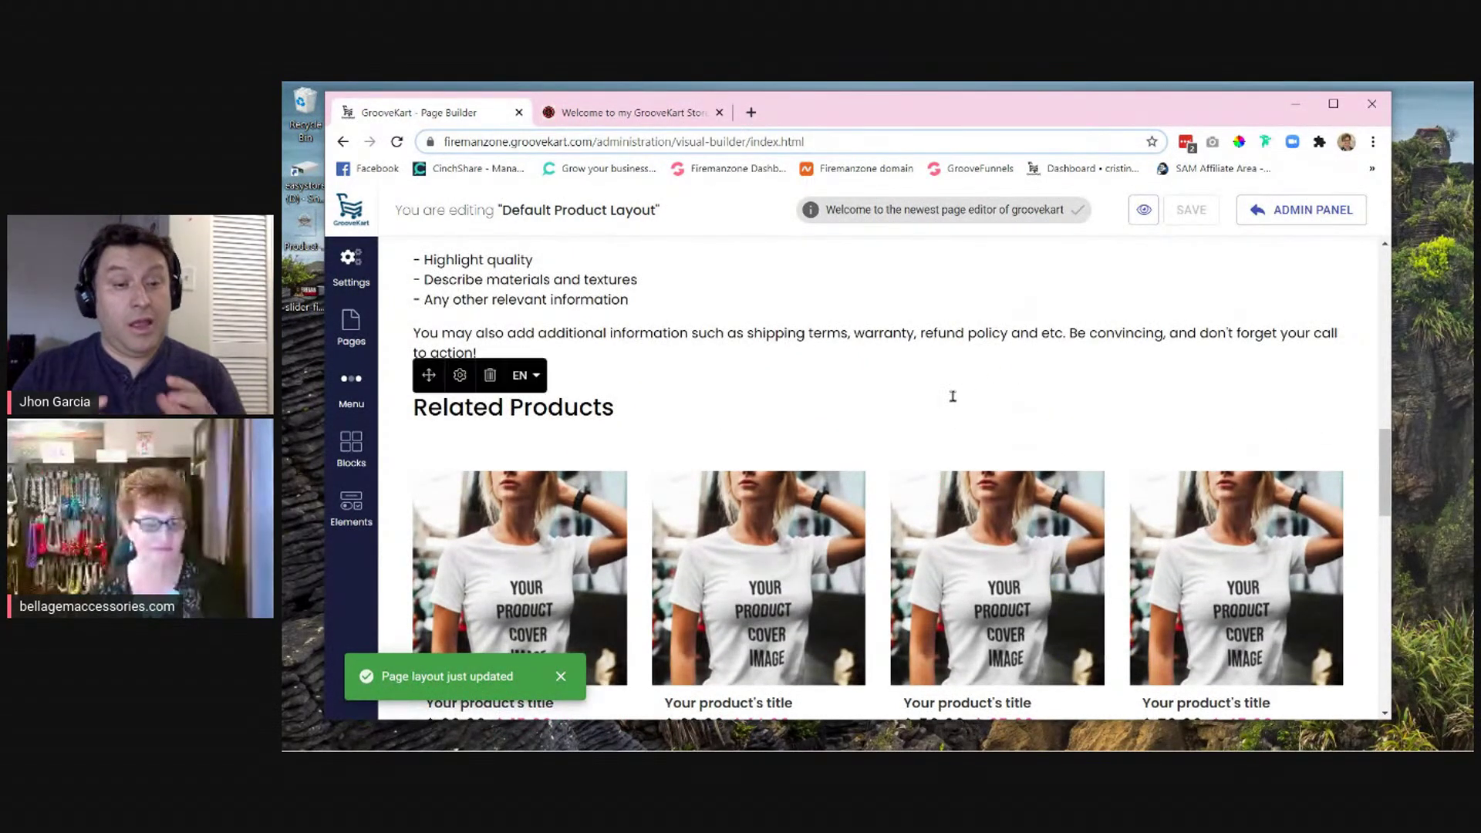
scroll(913, 368, "up", 1)
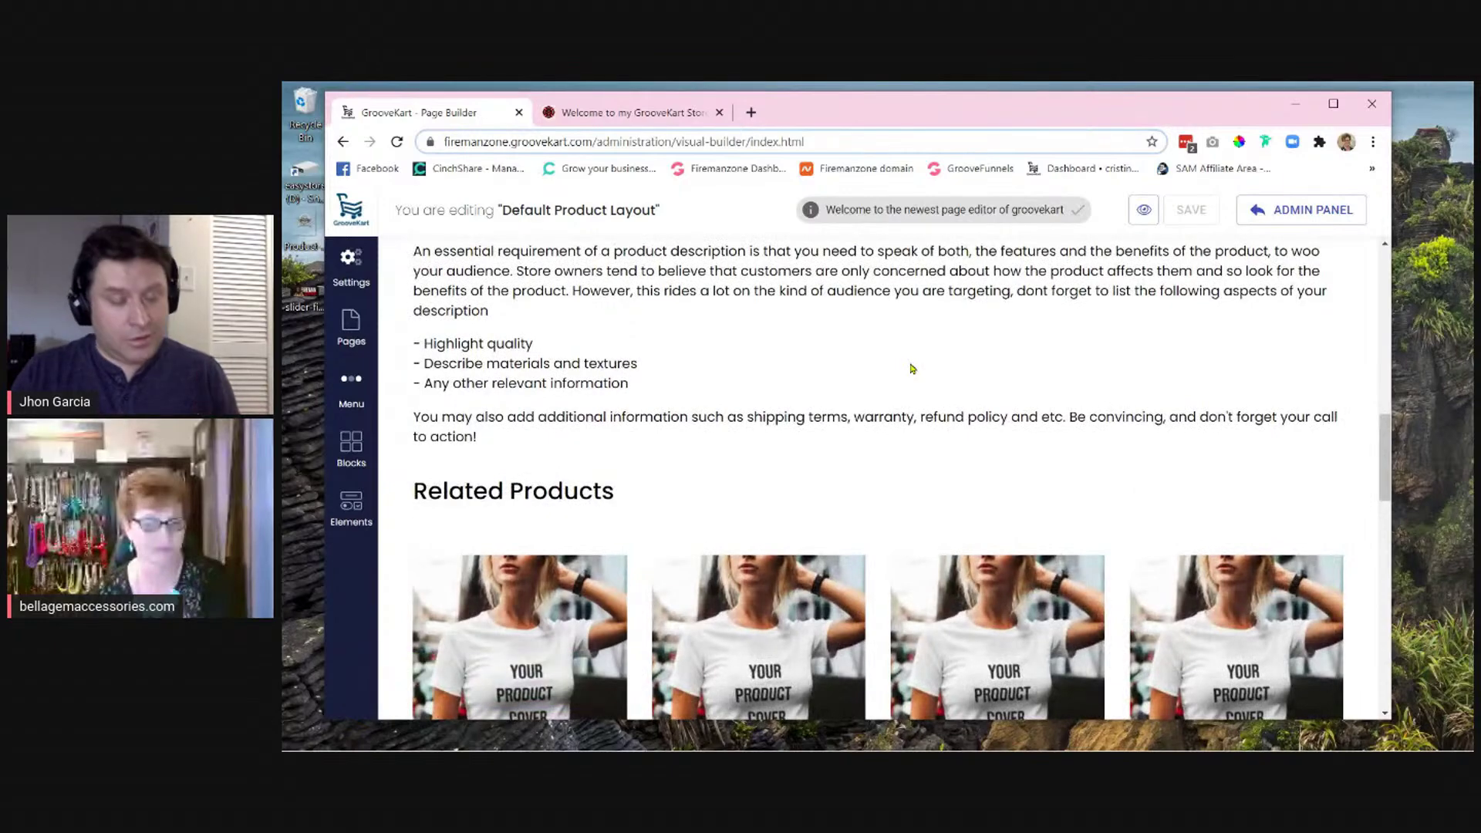
scroll(913, 369, "up", 1)
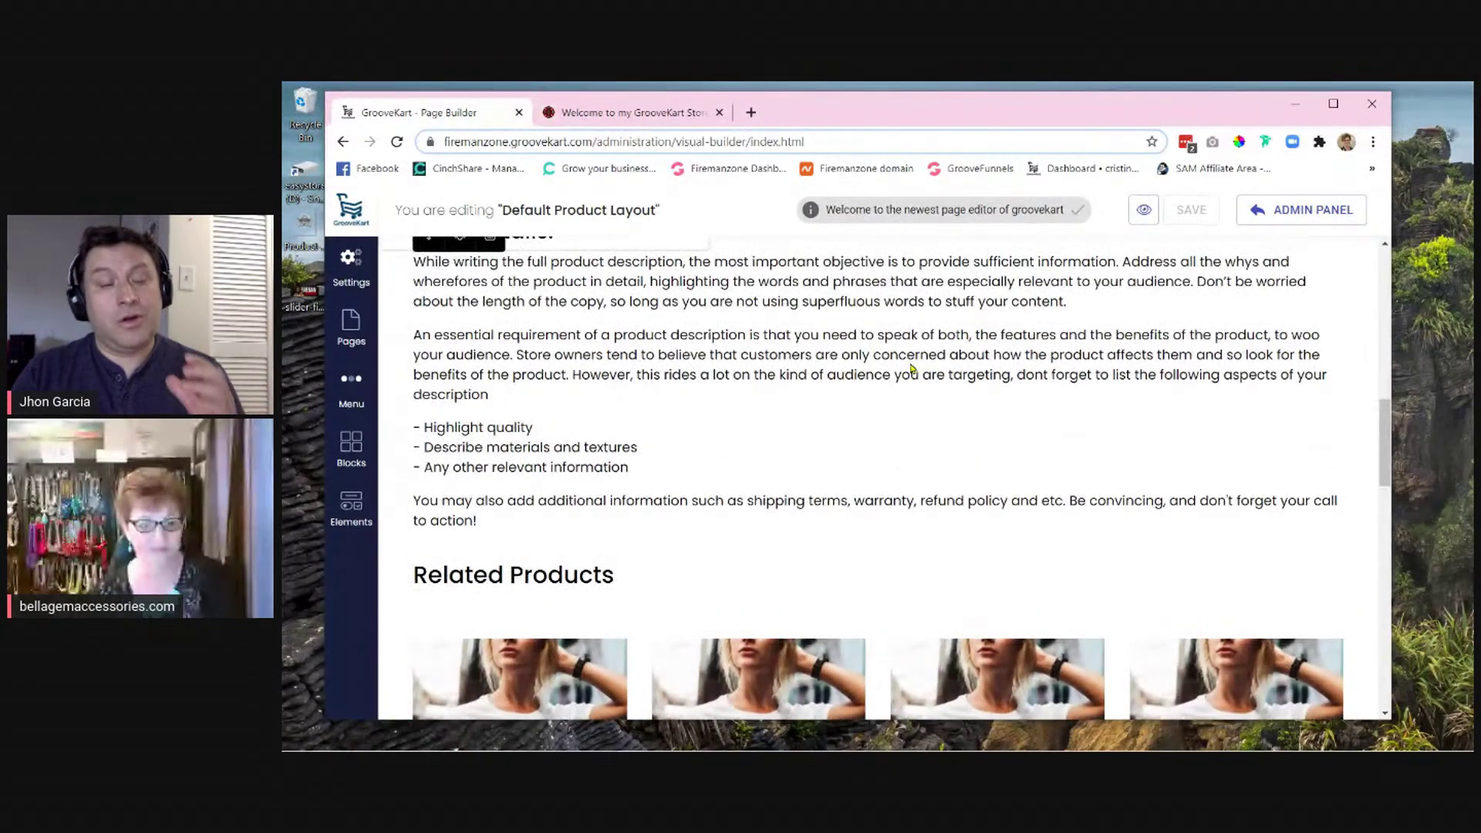
scroll(913, 369, "up", 1)
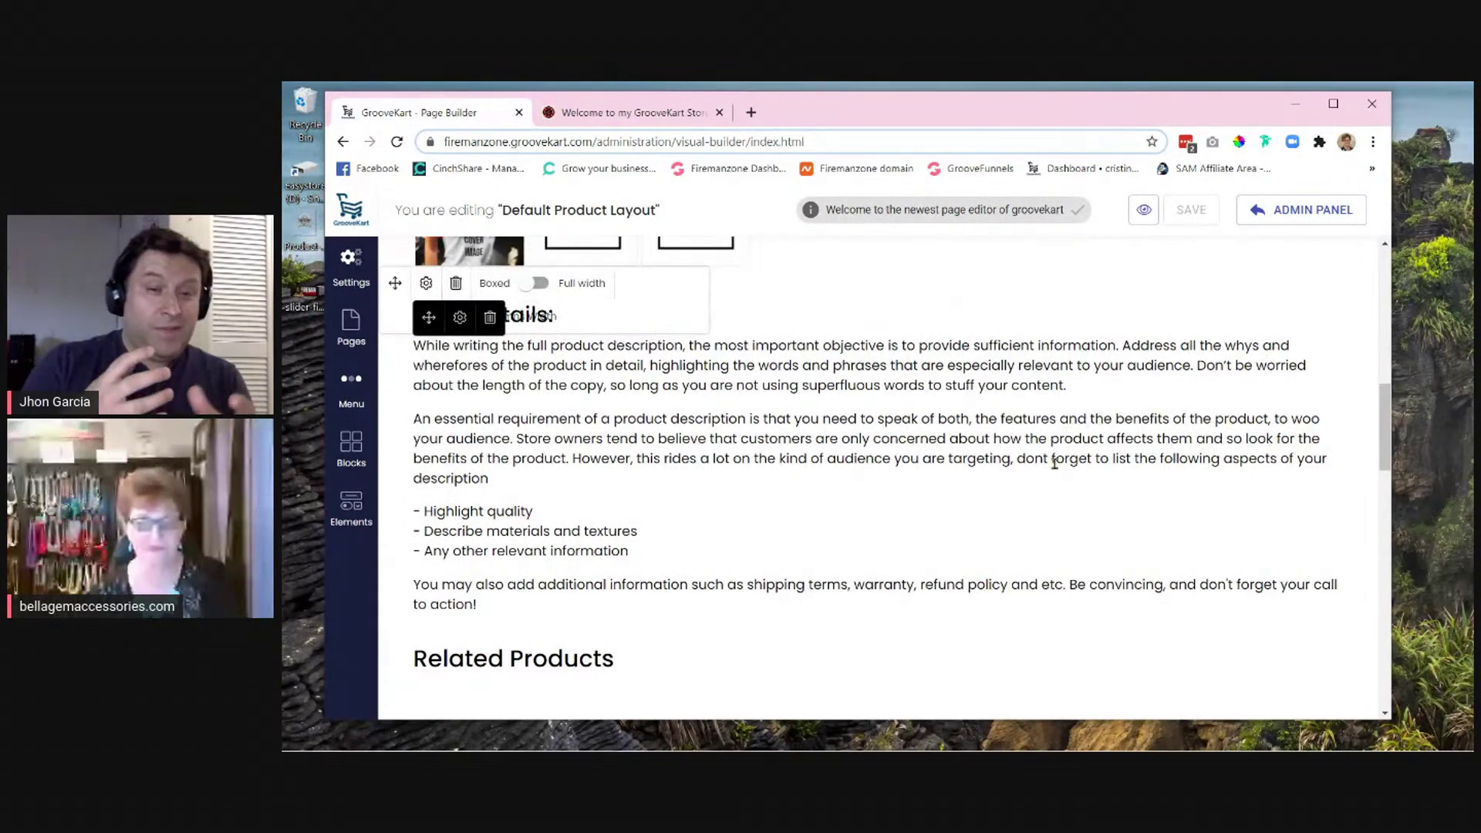
scroll(1054, 463, "up", 1)
scroll(1079, 439, "up", 1)
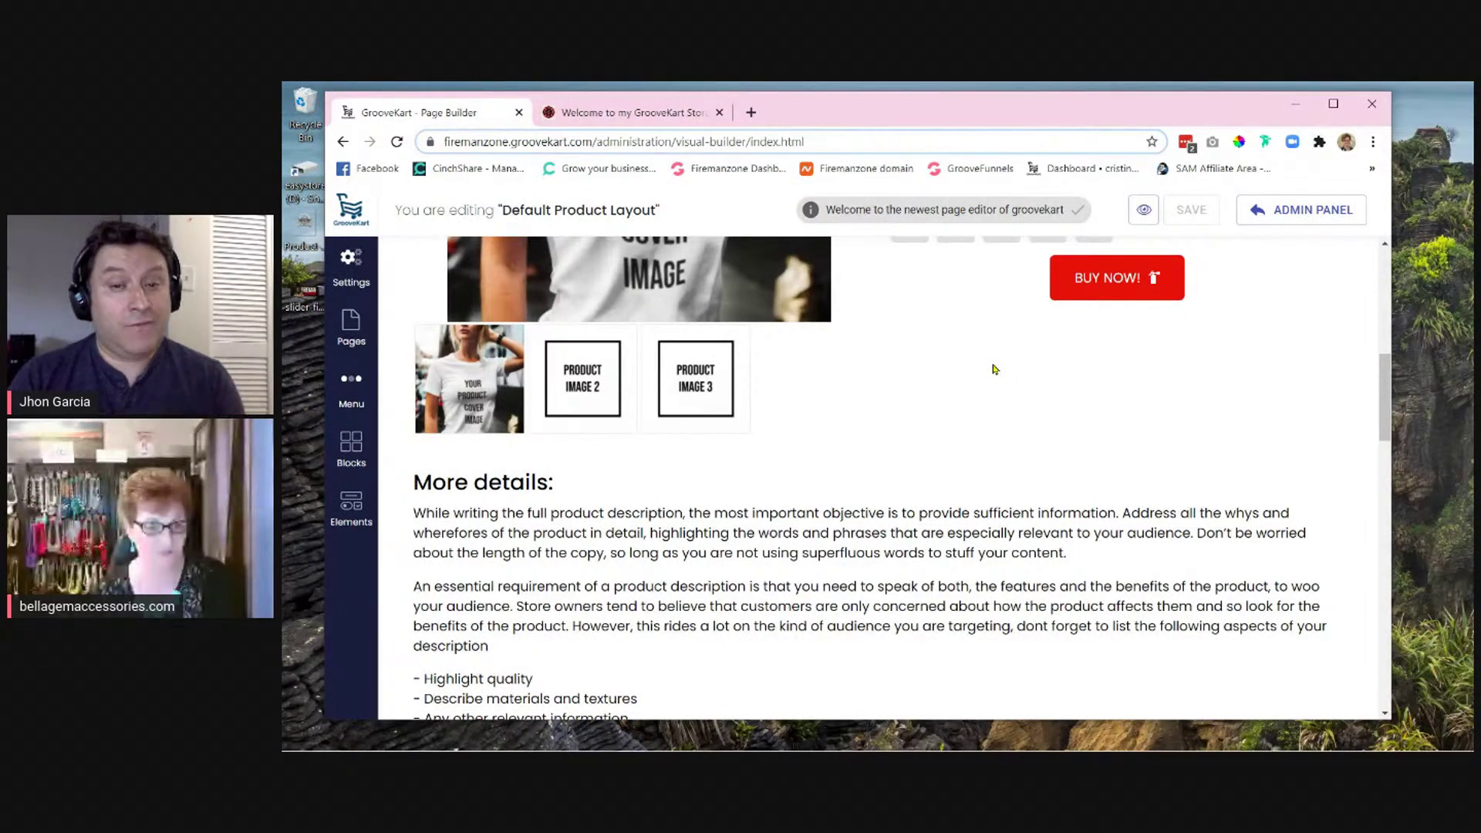
scroll(993, 368, "up", 1)
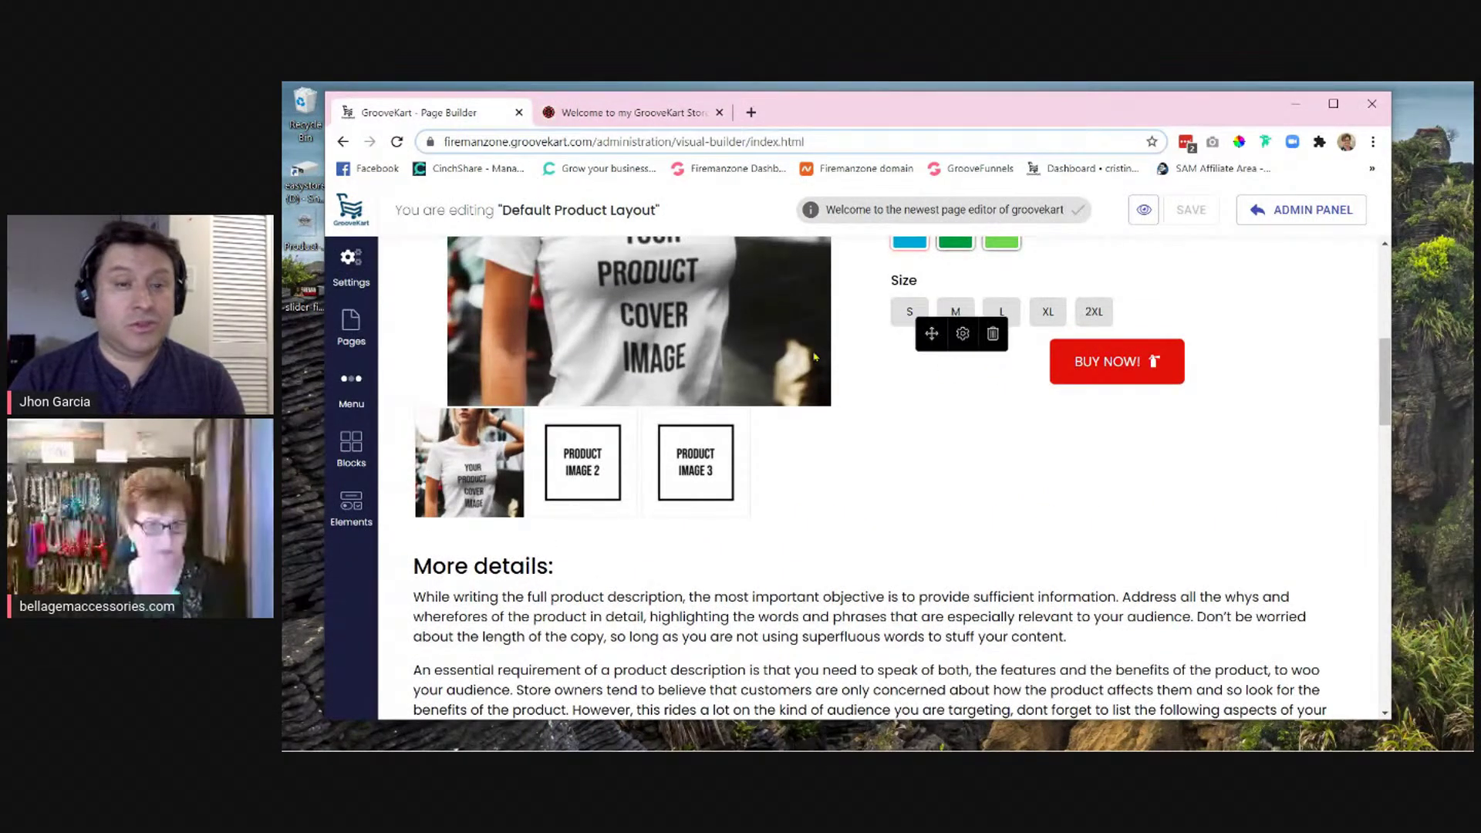
- Switch to the live Fireman Zone storefront, reload it, and open the Hot Fire Fighter T-Shirt from the T-Shirts section
left_click(626, 116)
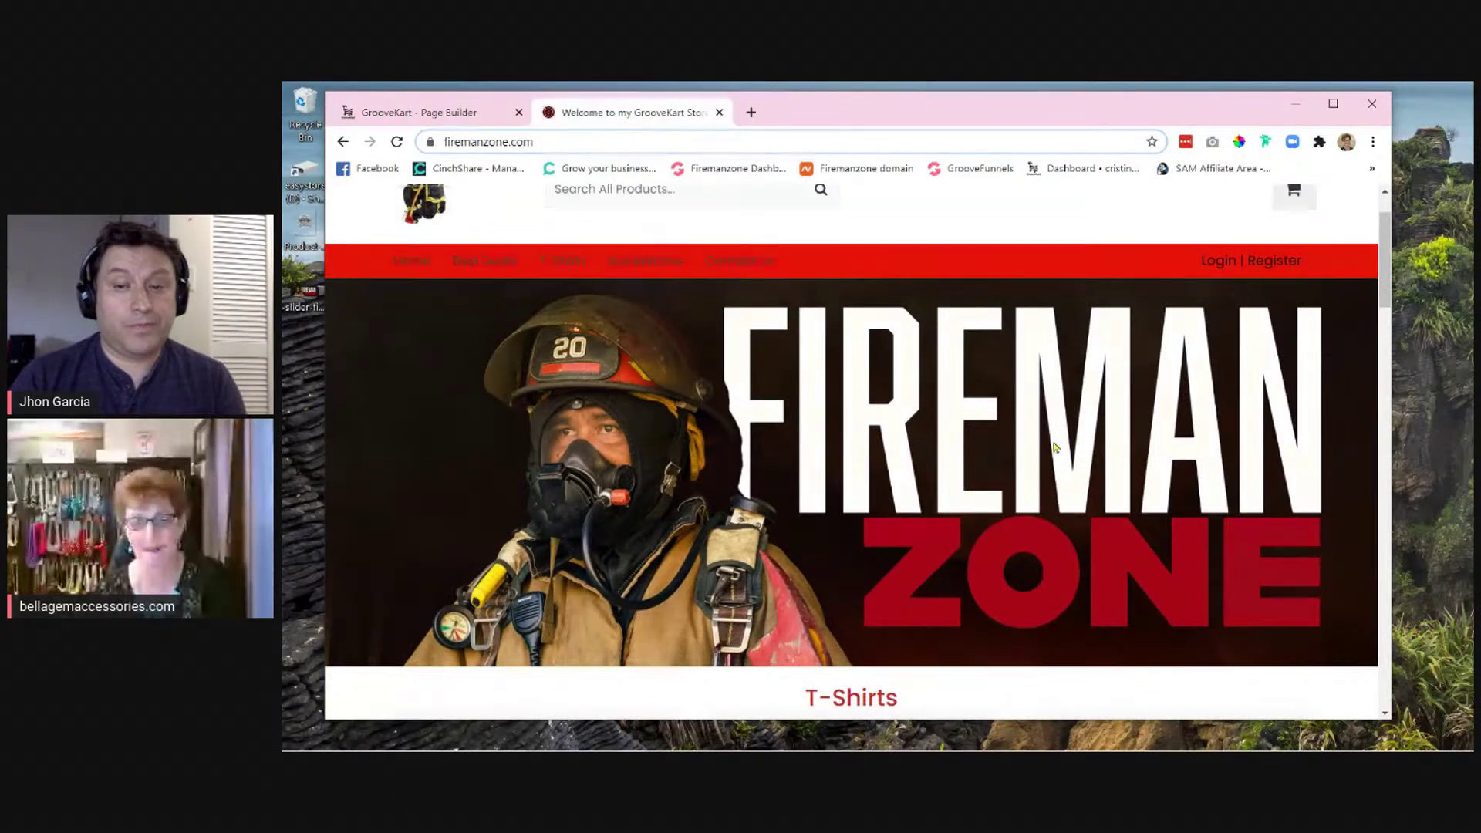
left_click(396, 143)
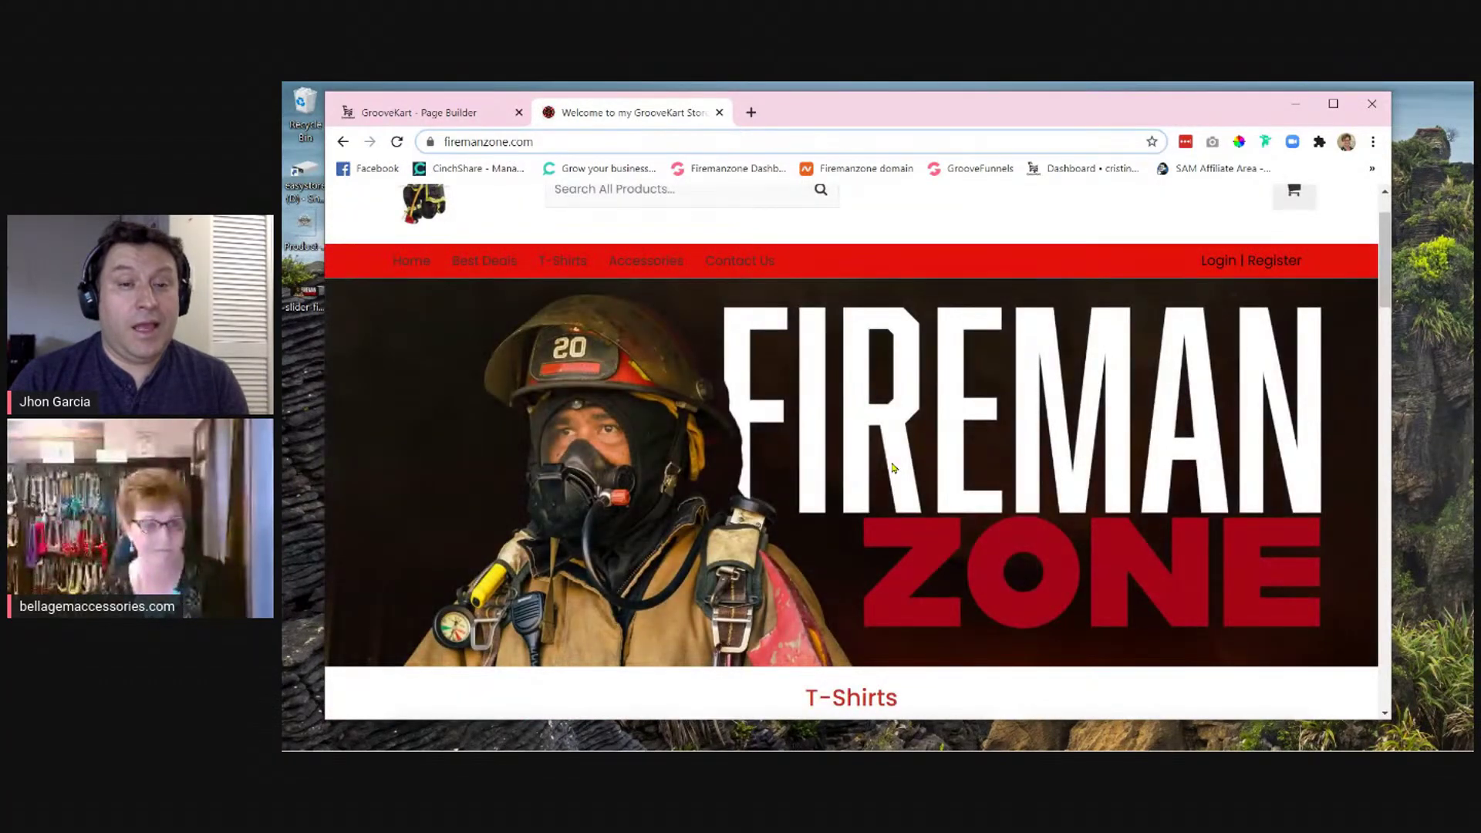
scroll(892, 468, "down", 5)
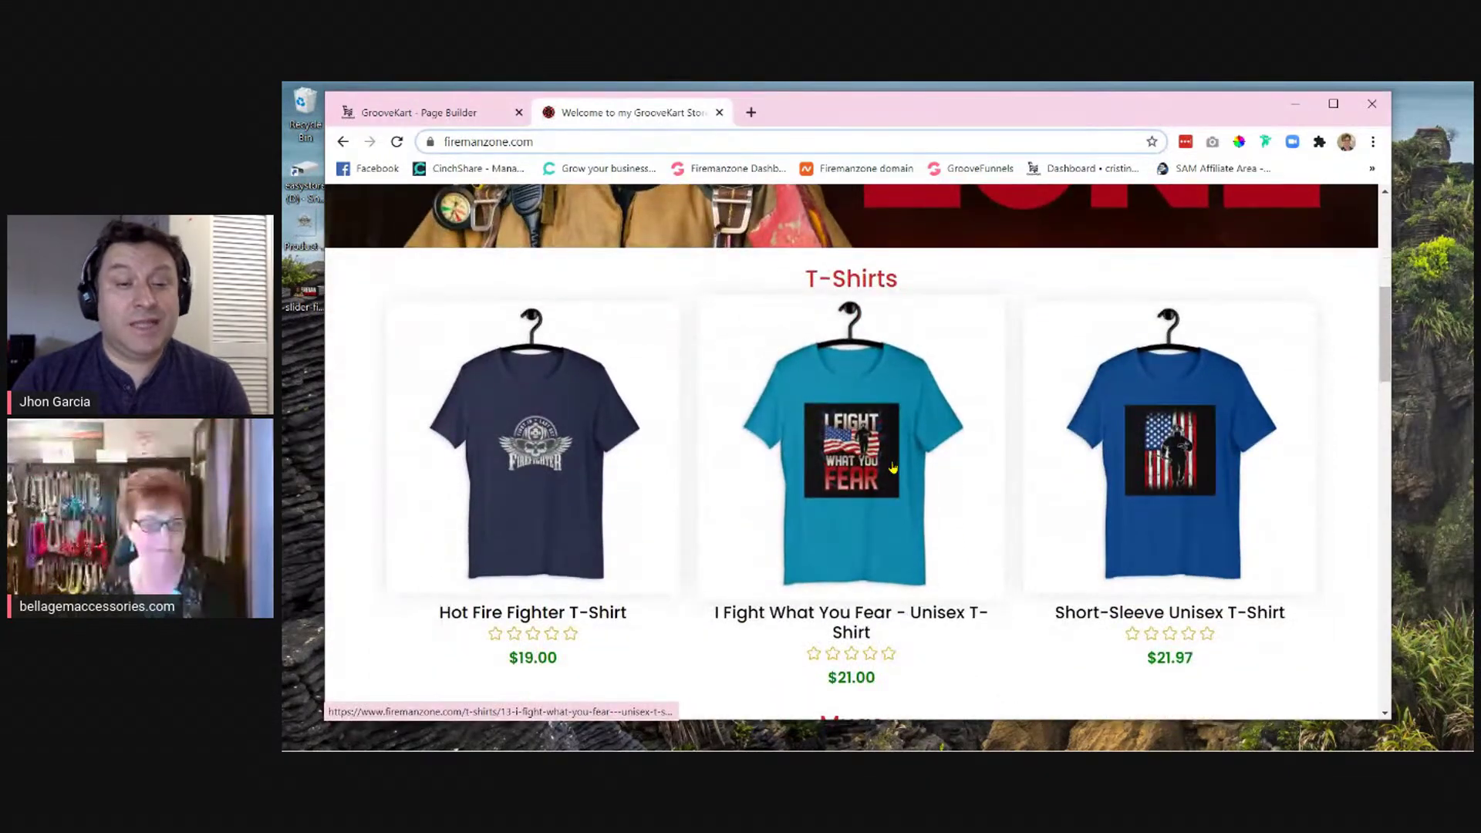
scroll(892, 468, "up", 5)
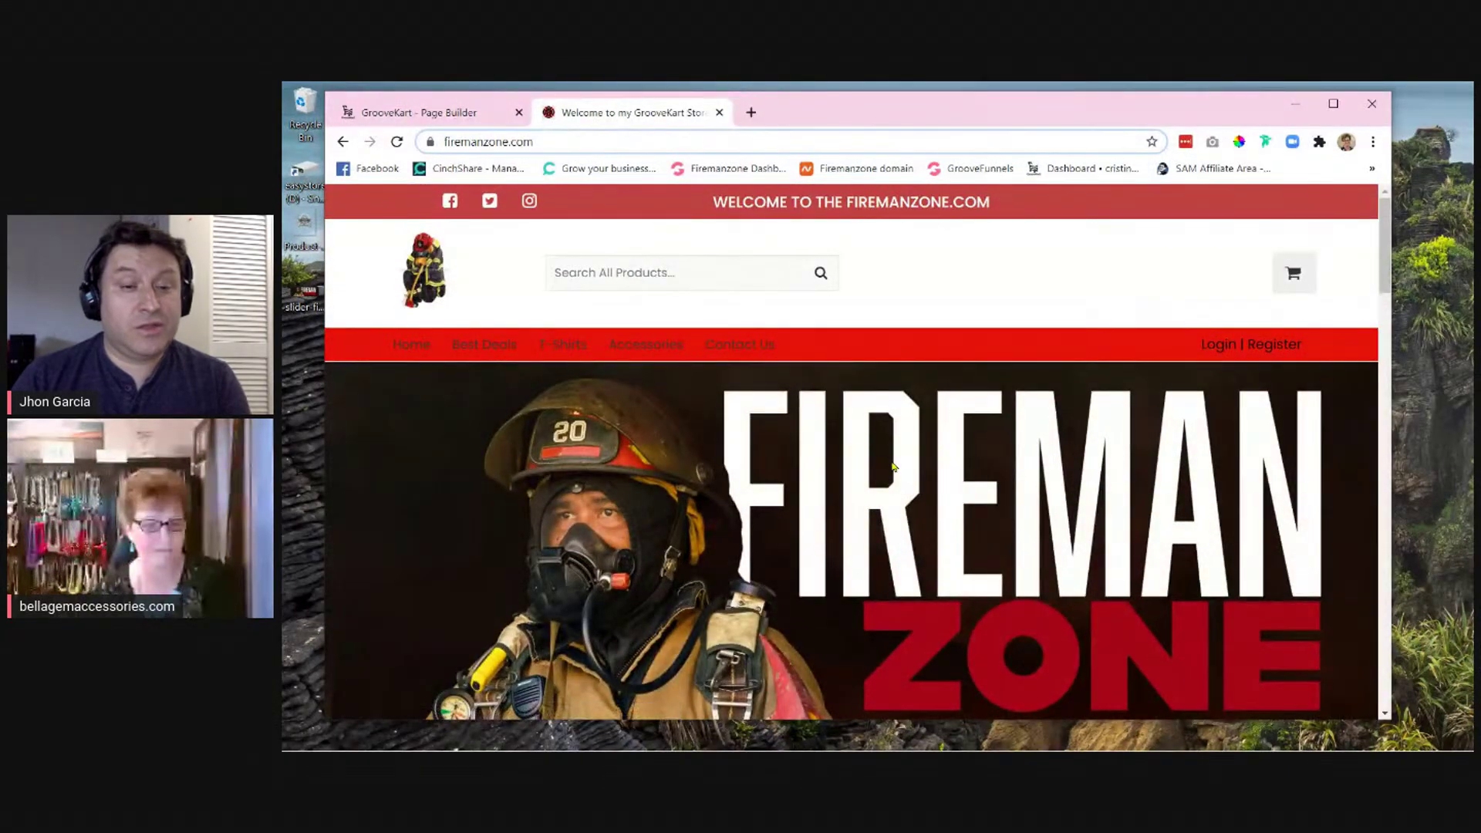
scroll(892, 468, "down", 8)
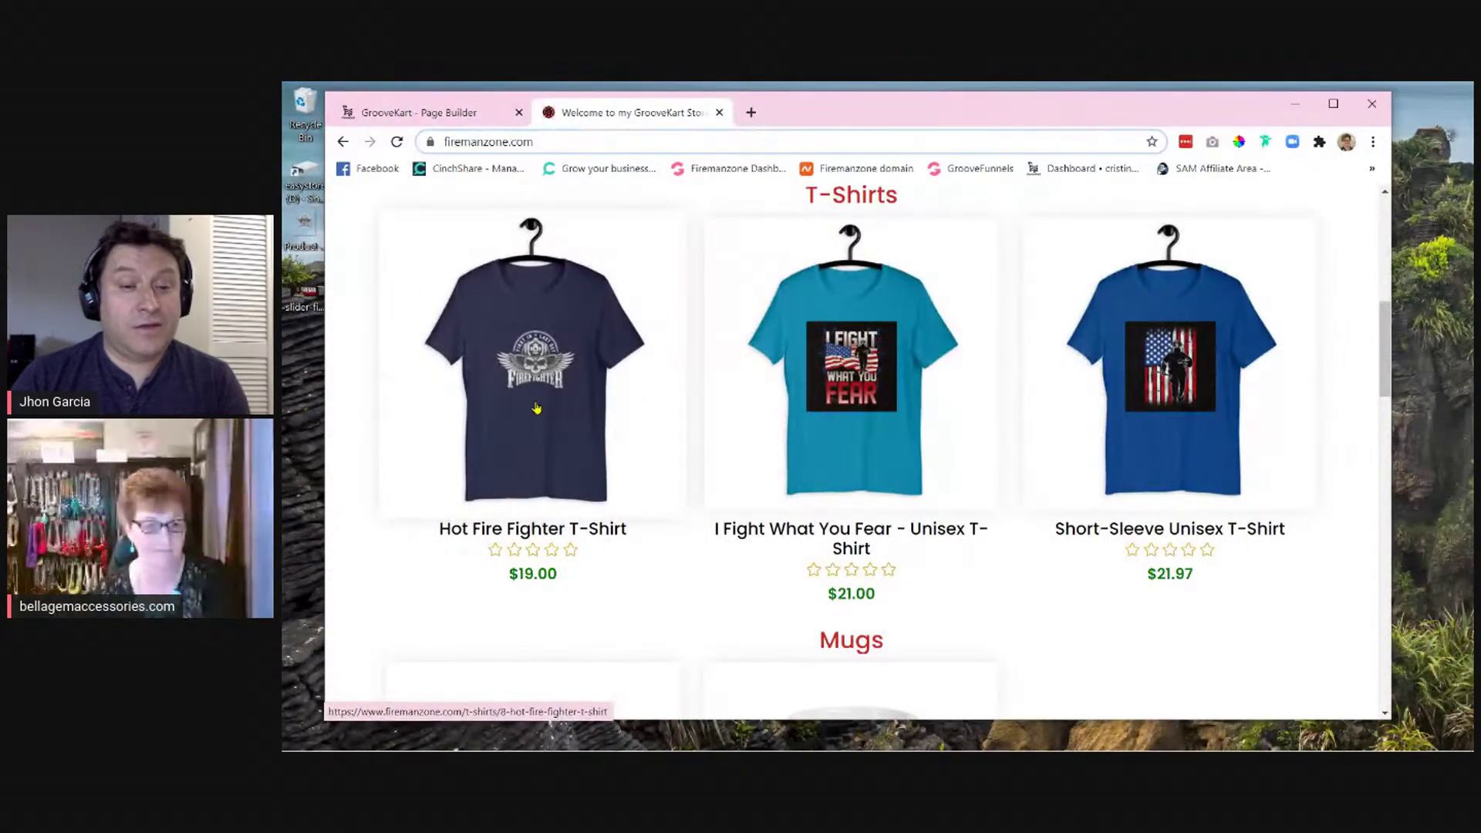
left_click(536, 407)
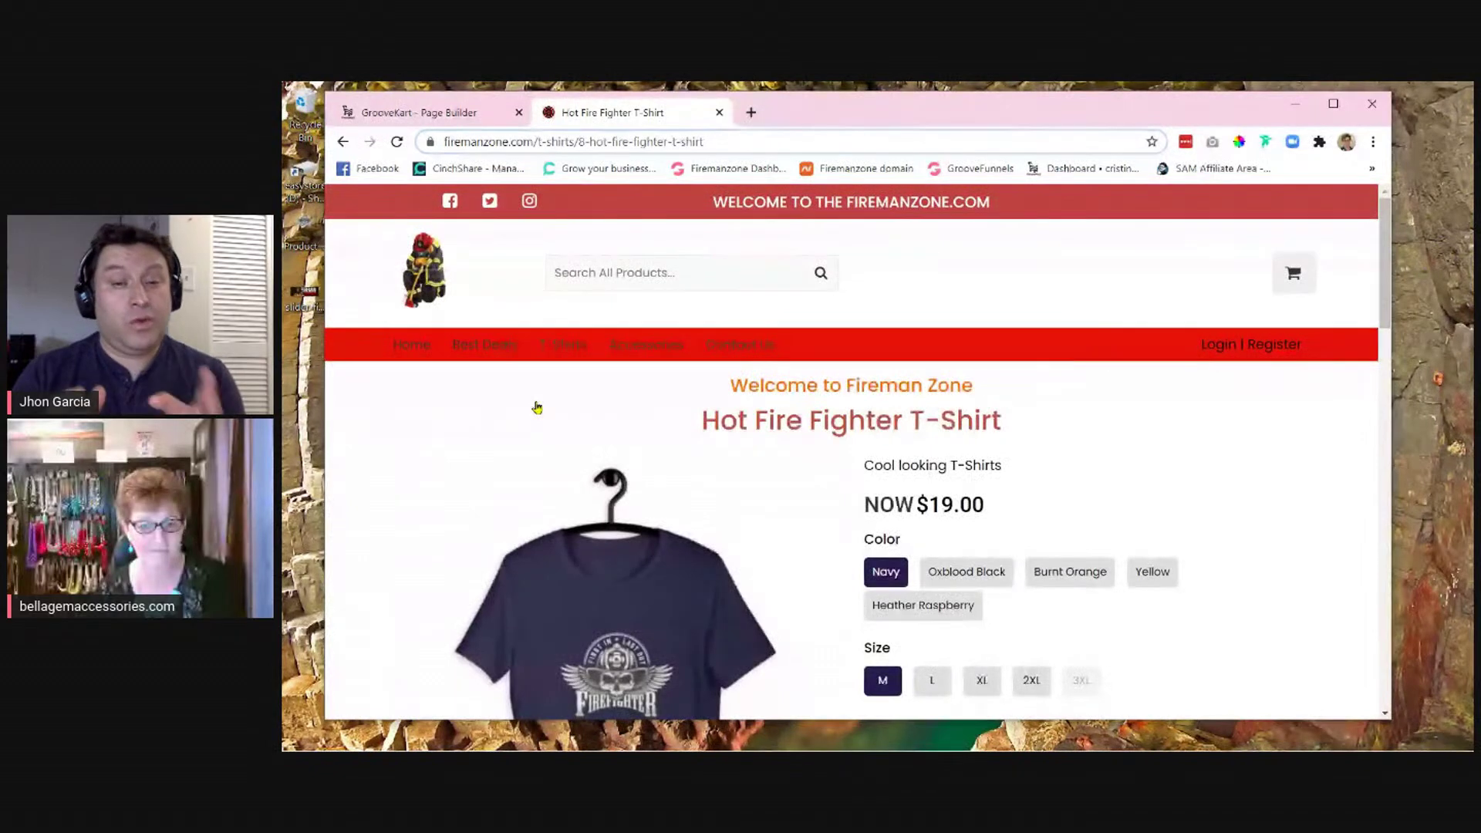
- Examine the live product page's title, price, color and size options, BUY NOW! button, image gallery and More details section
scroll(413, 457, "down", 3)
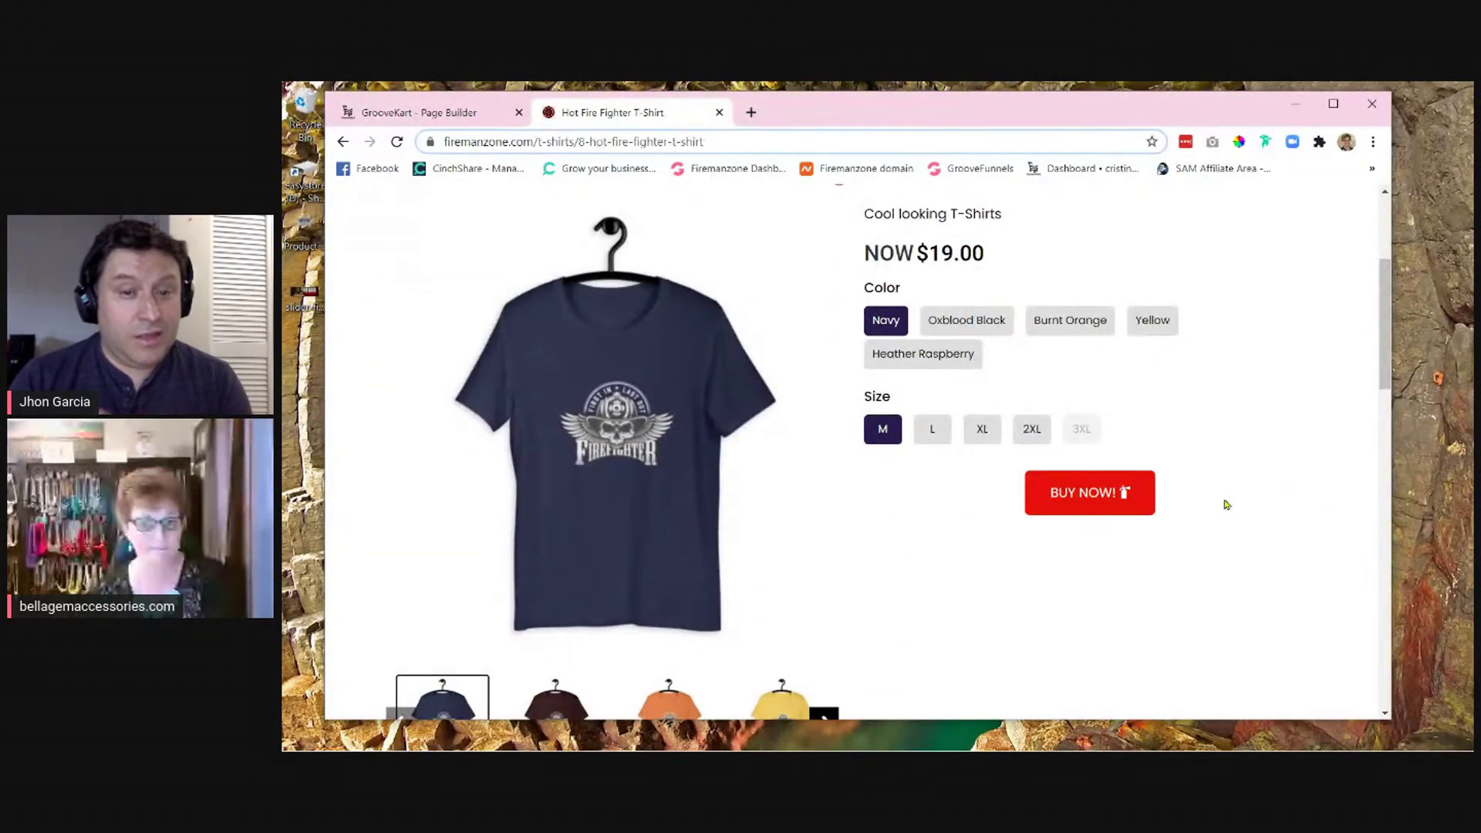
scroll(1228, 499, "up", 1)
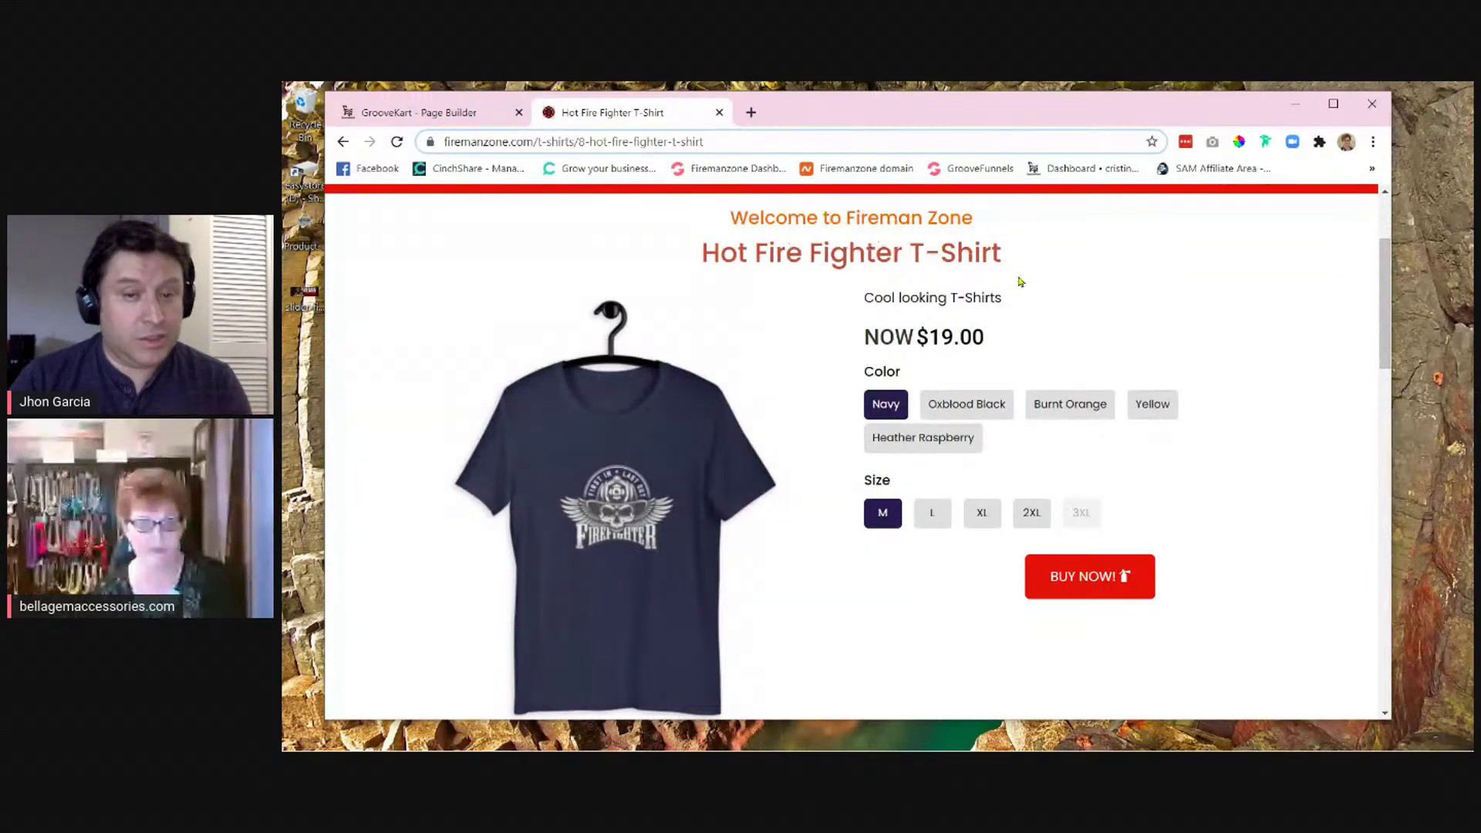
scroll(1049, 304, "down", 1)
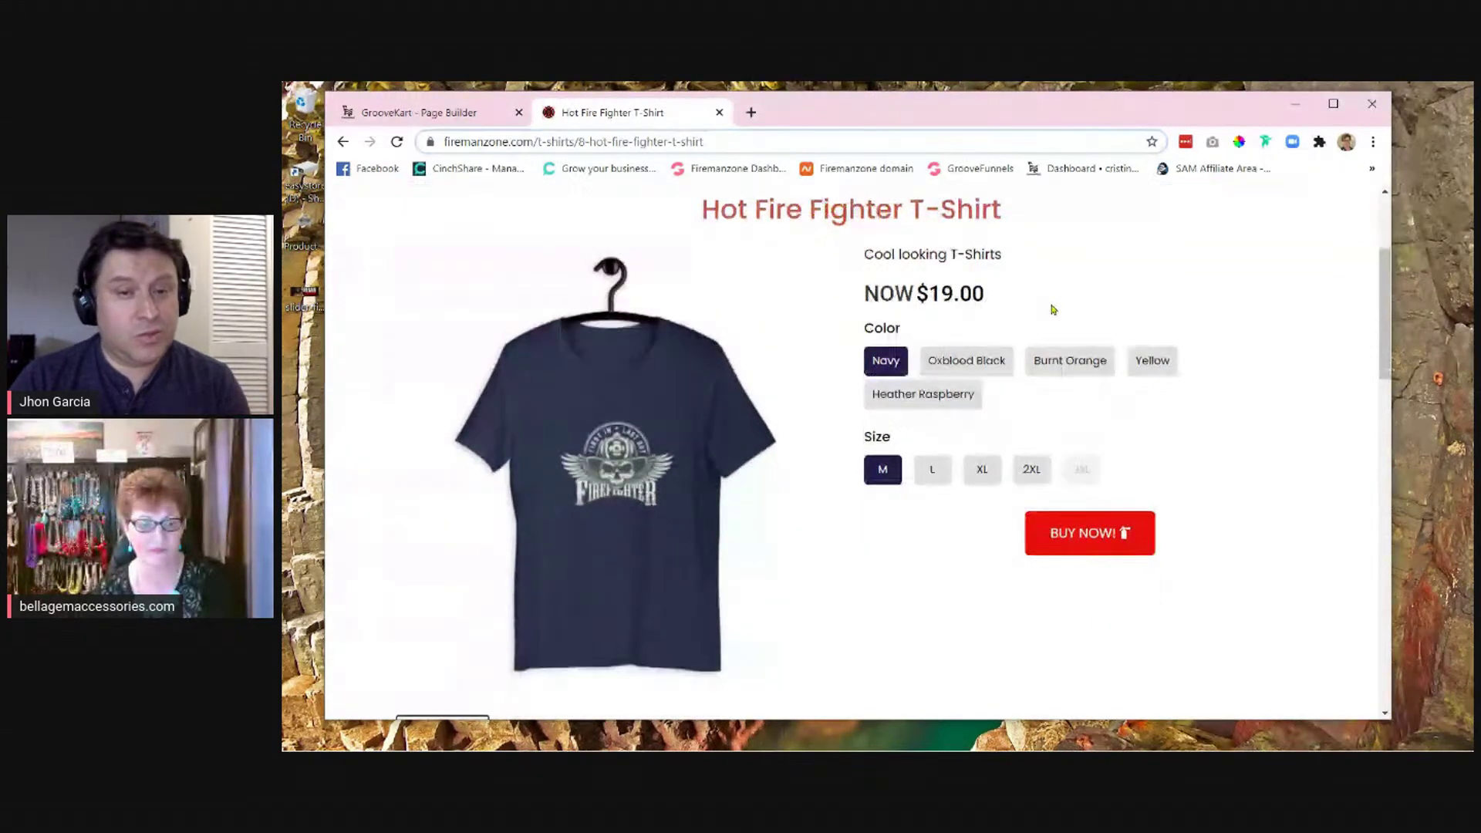
scroll(1177, 380, "down", 3)
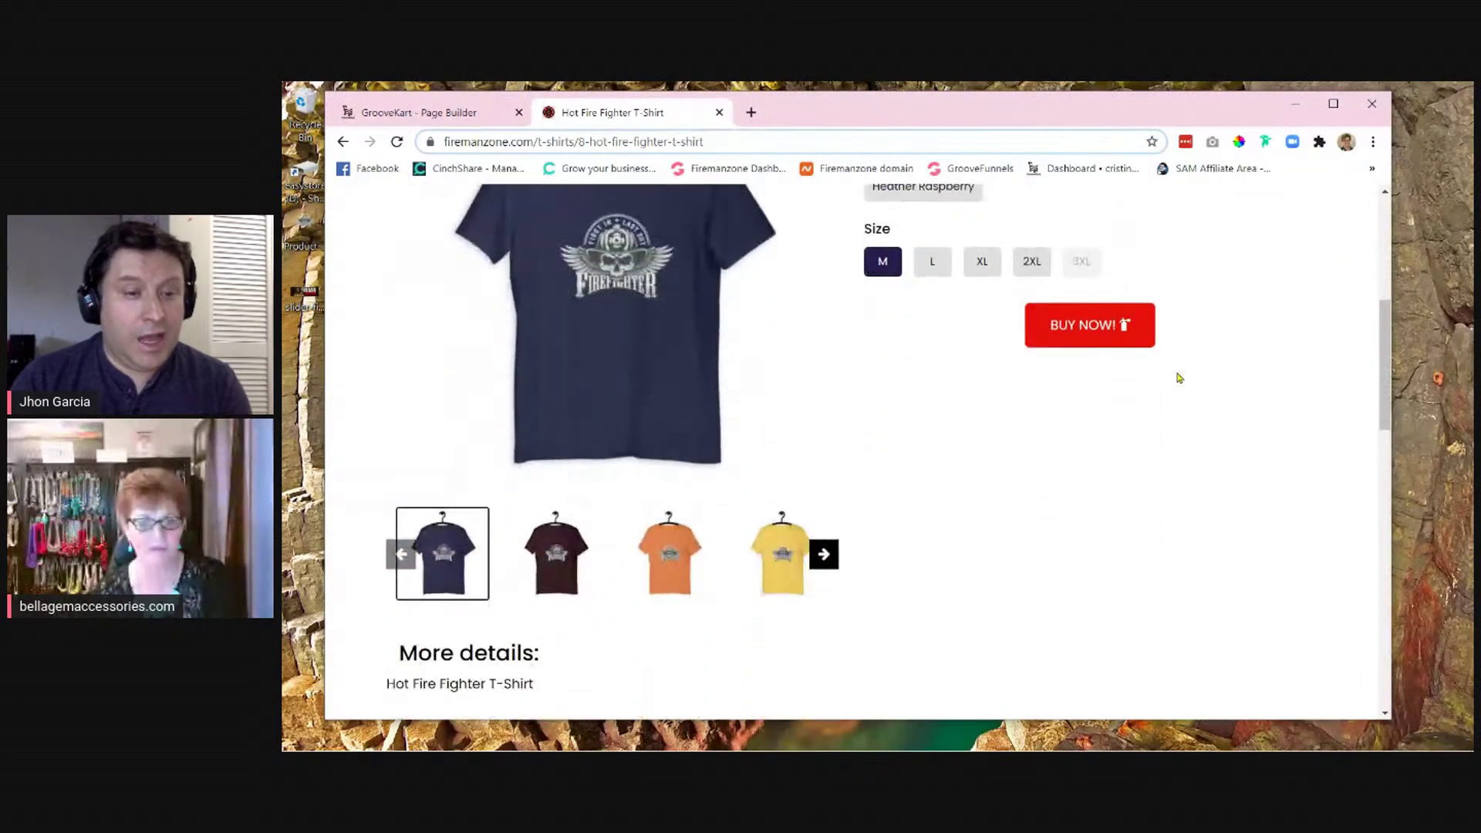
scroll(1178, 380, "up", 2)
scroll(1177, 380, "up", 3)
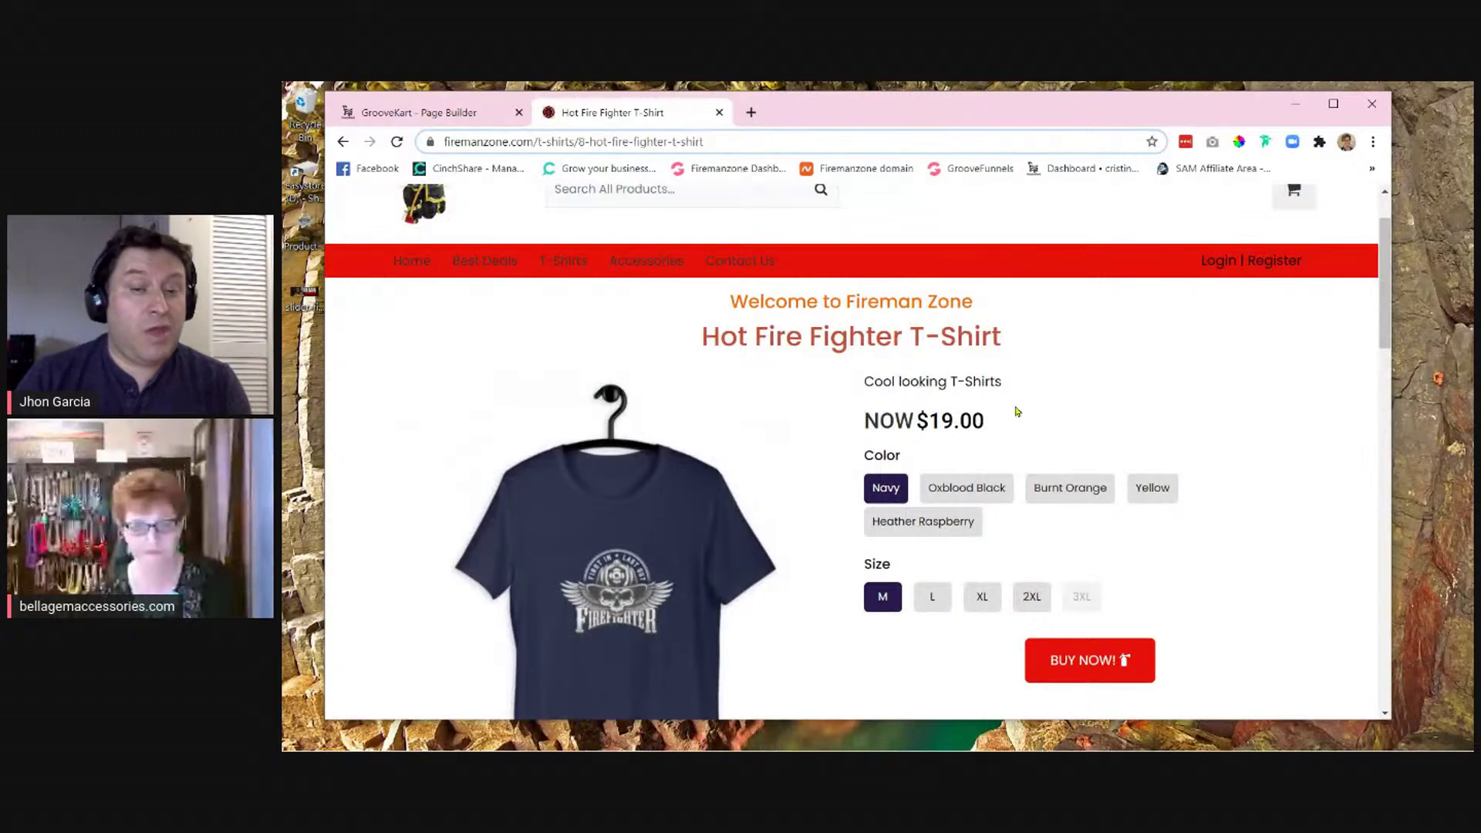
scroll(1224, 412, "down", 3)
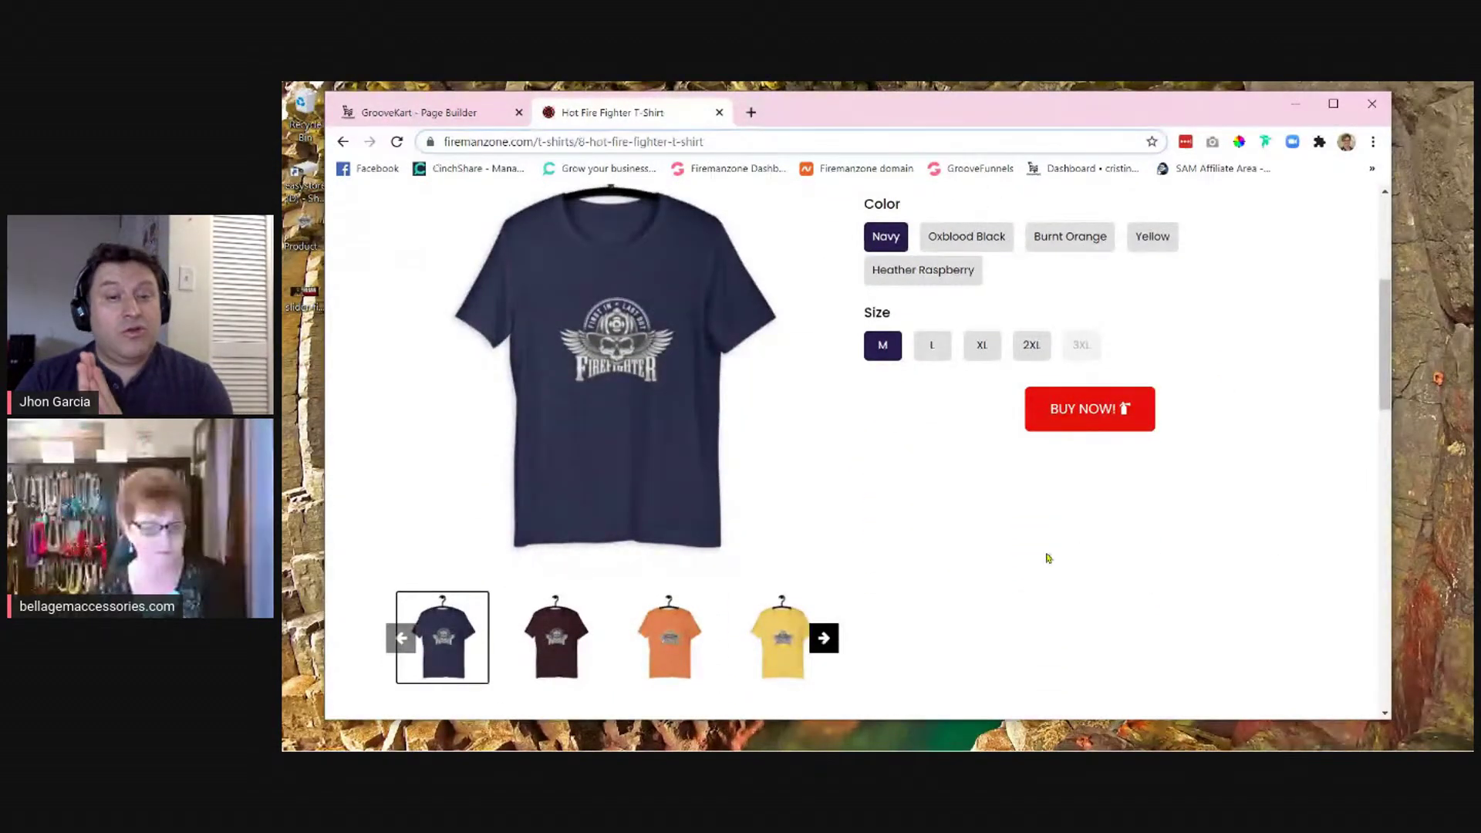
scroll(1095, 555, "down", 2)
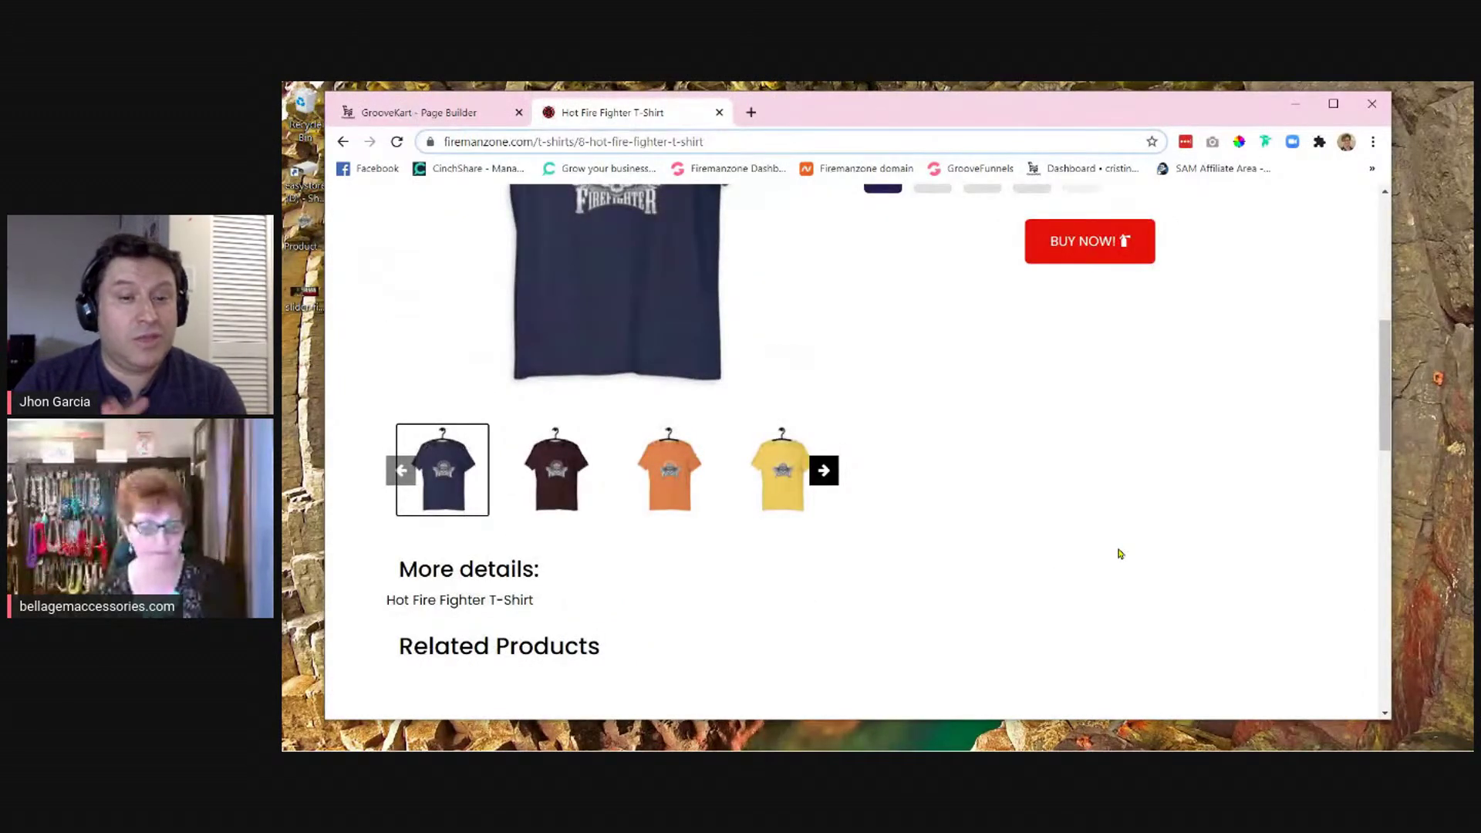
scroll(1120, 554, "up", 1)
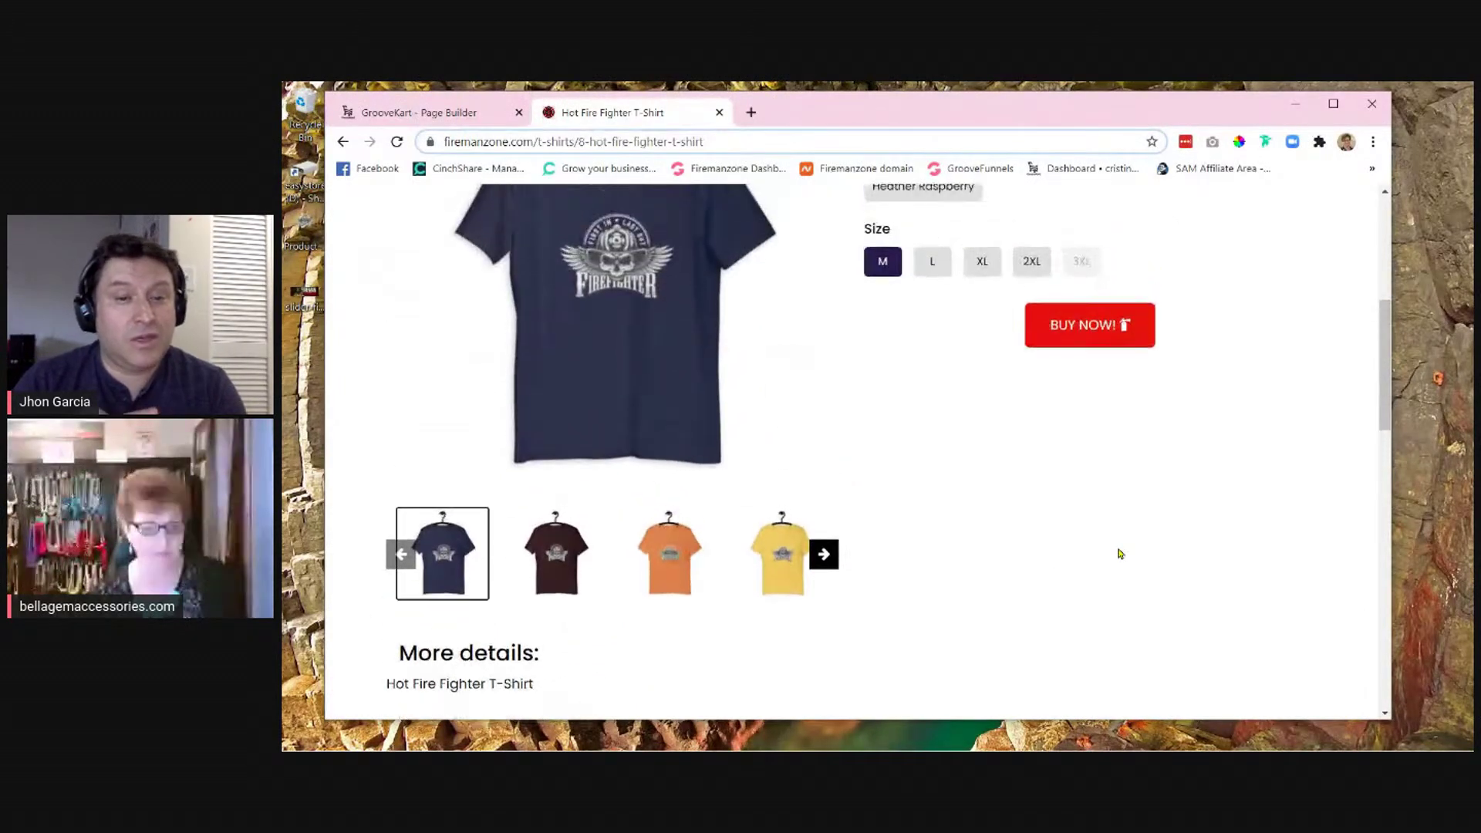
- Preview the dark oxblood and orange shirt images from the product gallery thumbnails
left_click(545, 579)
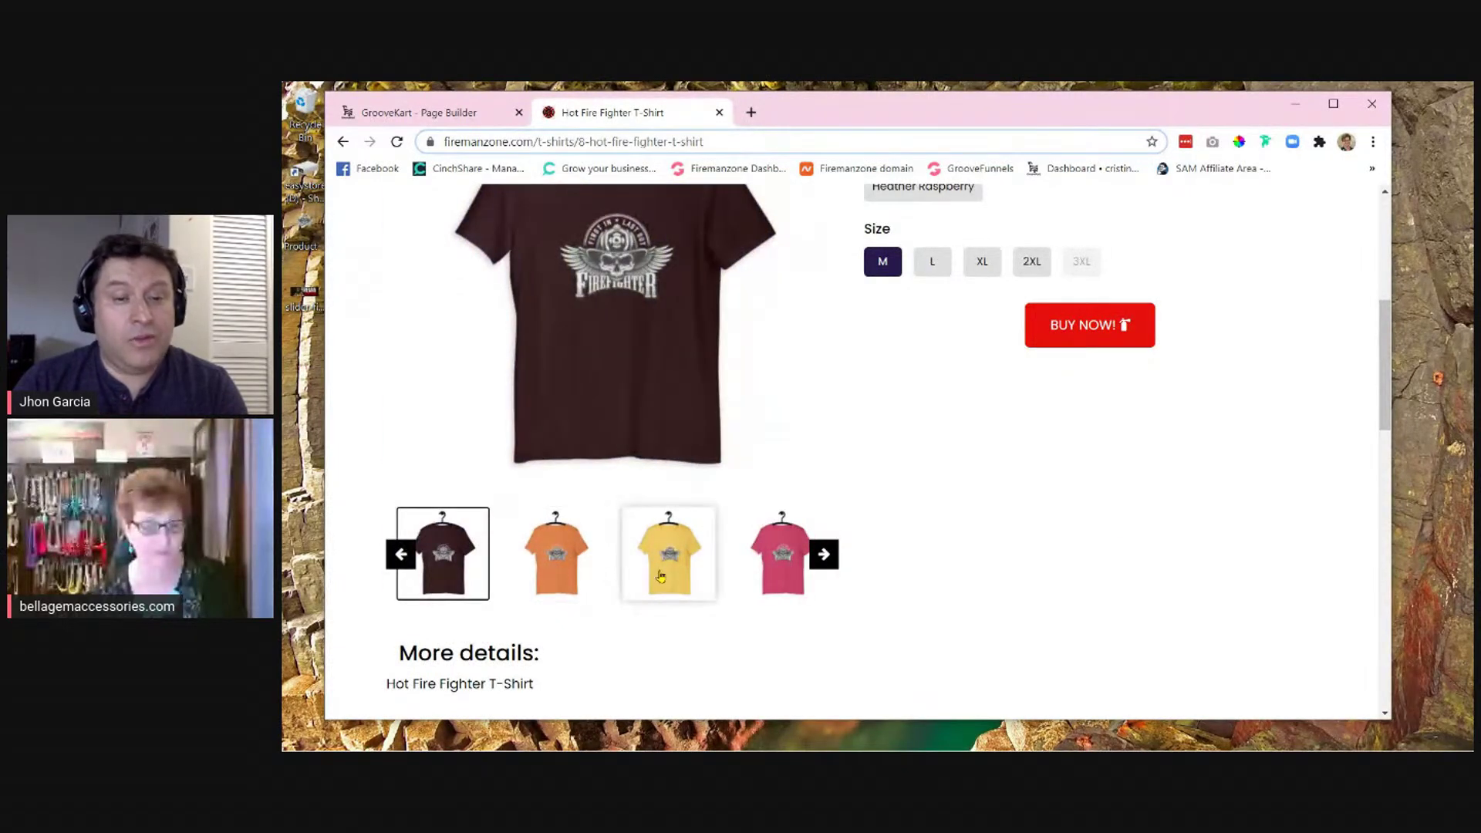
left_click(574, 576)
scroll(574, 576, "down", 4)
scroll(574, 576, "up", 8)
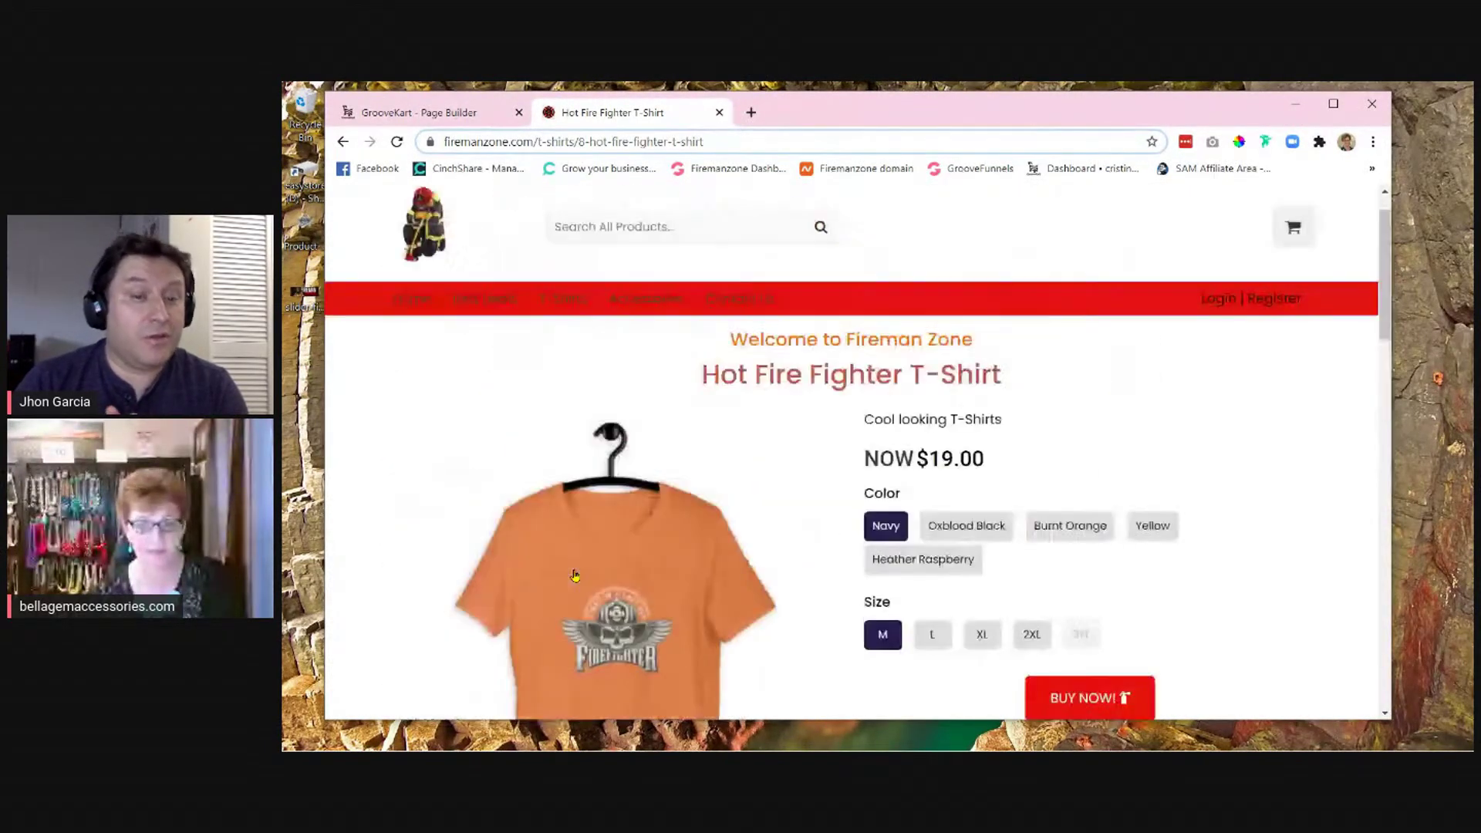
scroll(578, 571, "down", 3)
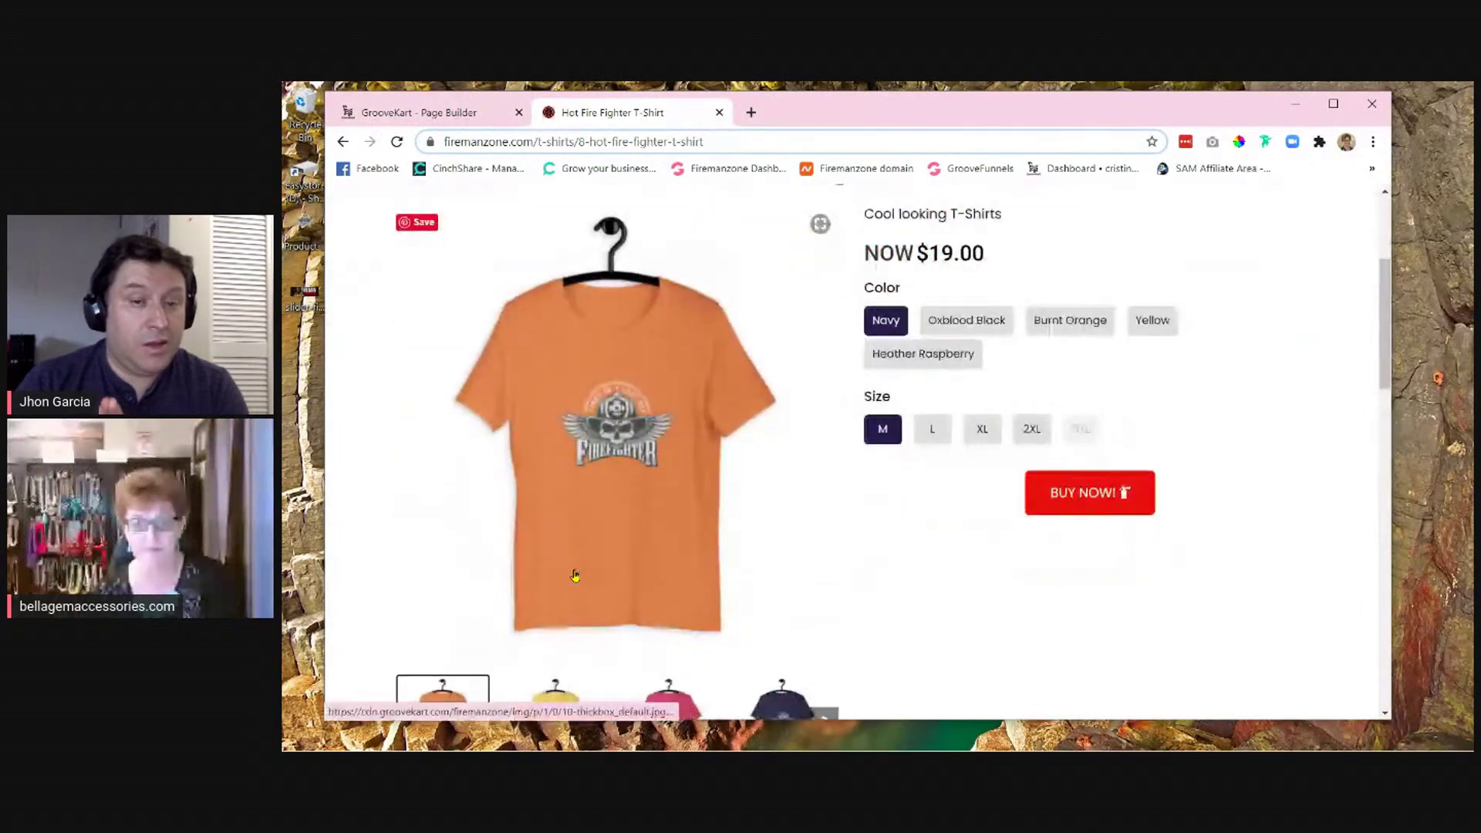
- Preview the shirt in Oxblood Black, Burnt Orange, Yellow and Heather Raspberry using its color options
left_click(979, 330)
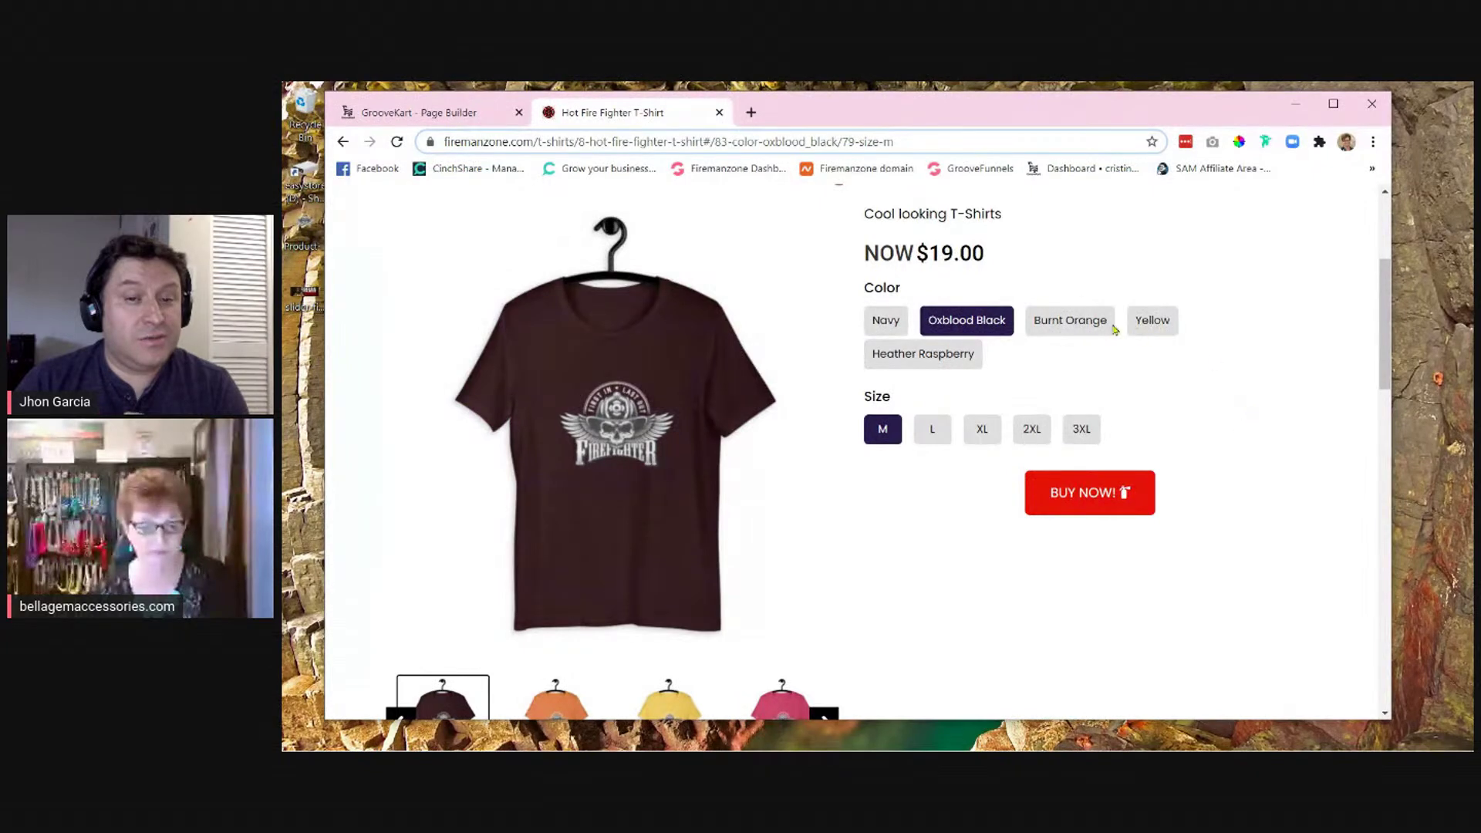
left_click(1067, 333)
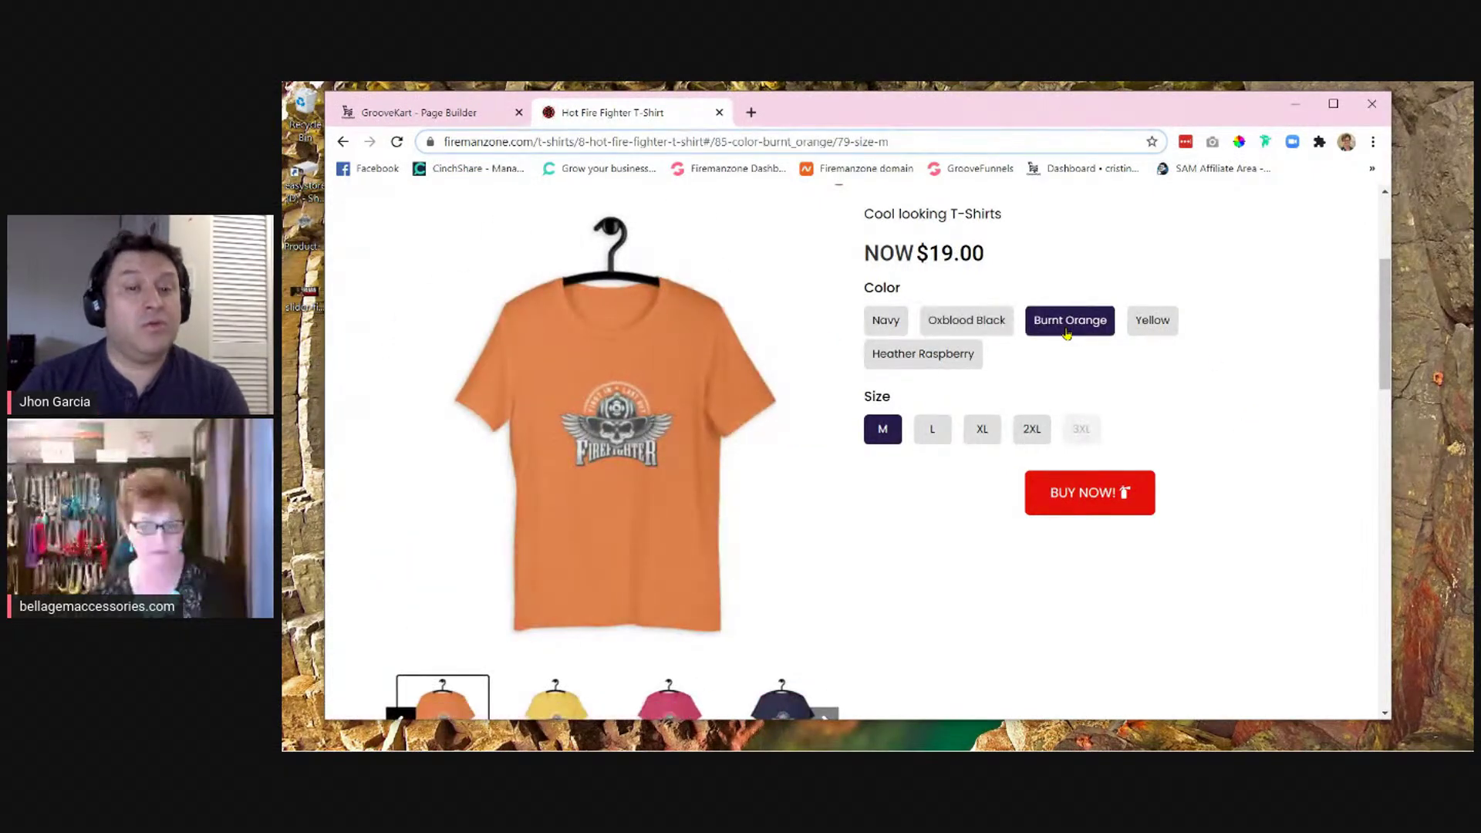
left_click(1154, 324)
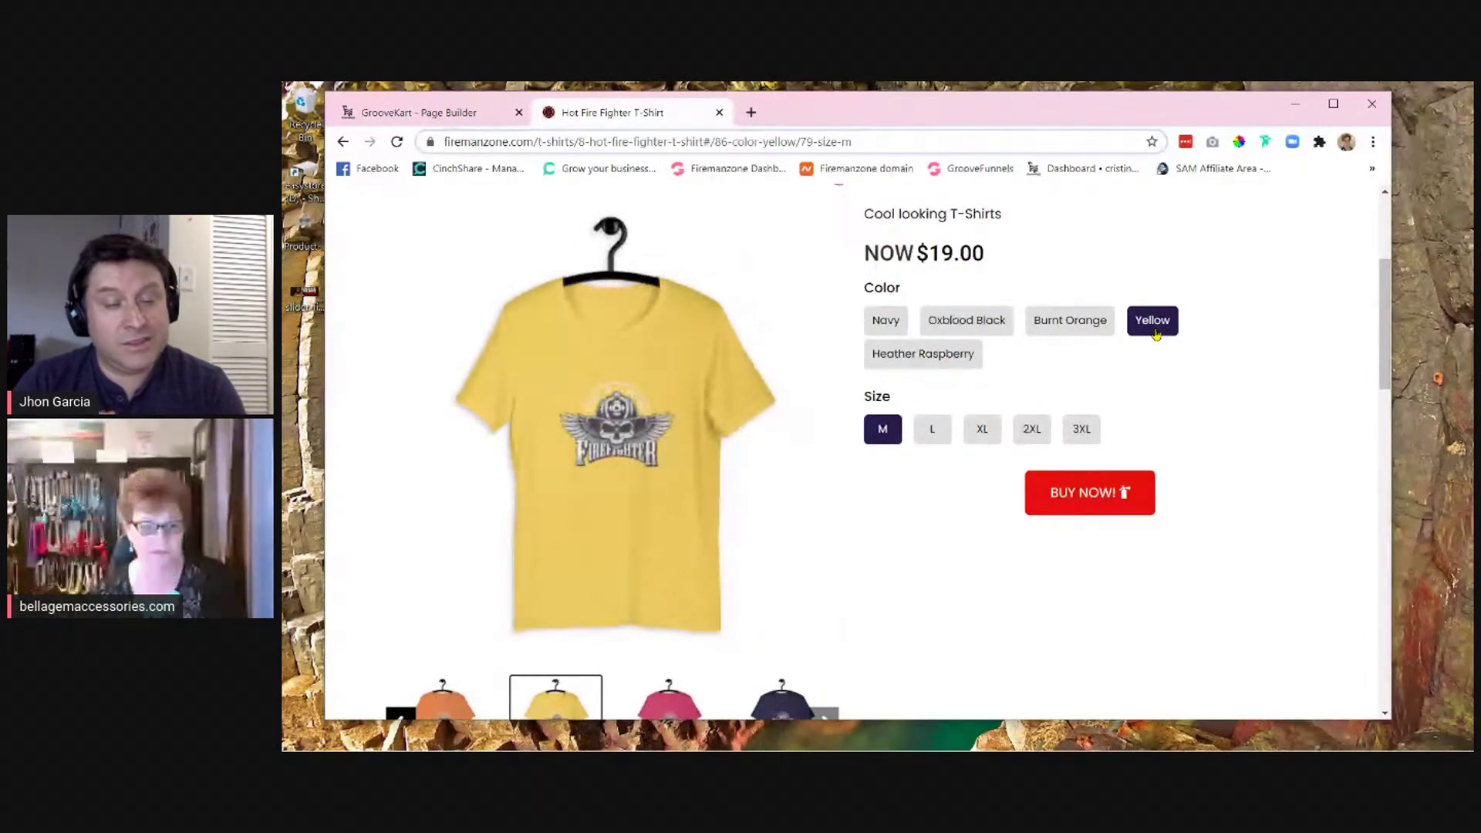
left_click(926, 355)
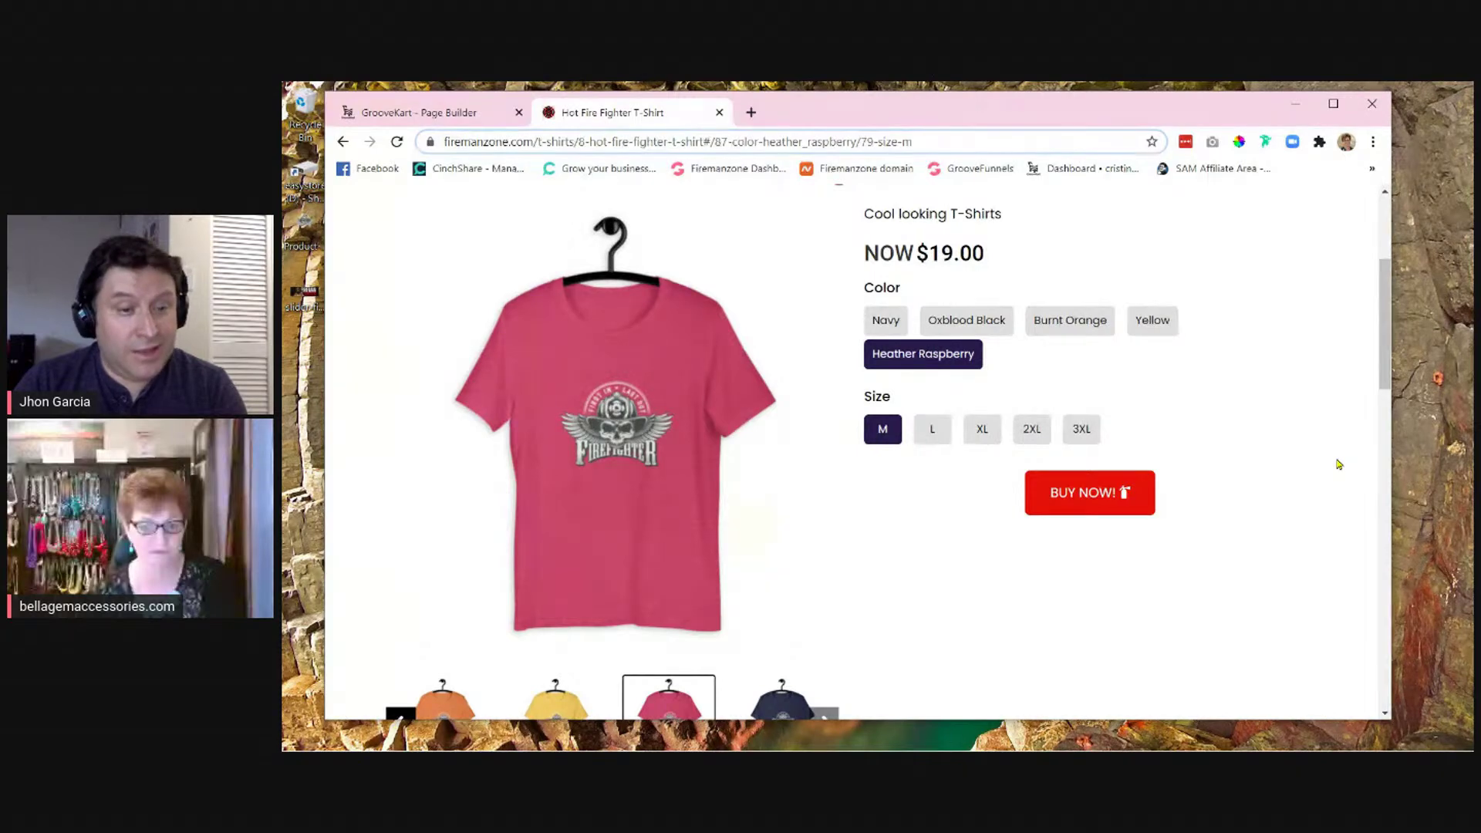
scroll(1339, 463, "down", 2)
scroll(1339, 464, "up", 2)
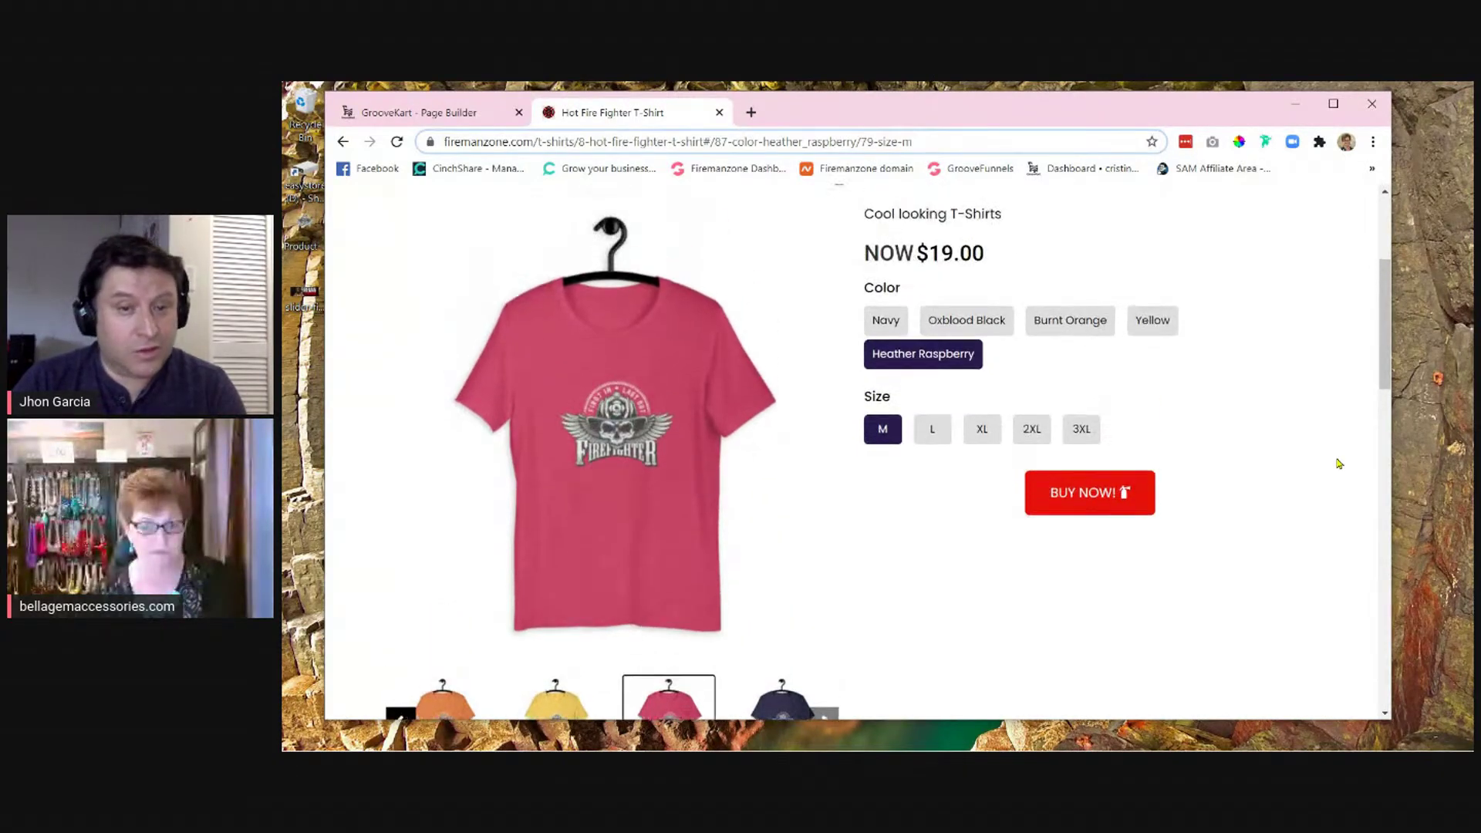
- Compare the size options offered for the Navy shirt with those for Oxblood Black
left_click(892, 327)
scroll(1217, 402, "down", 1)
scroll(1217, 402, "up", 1)
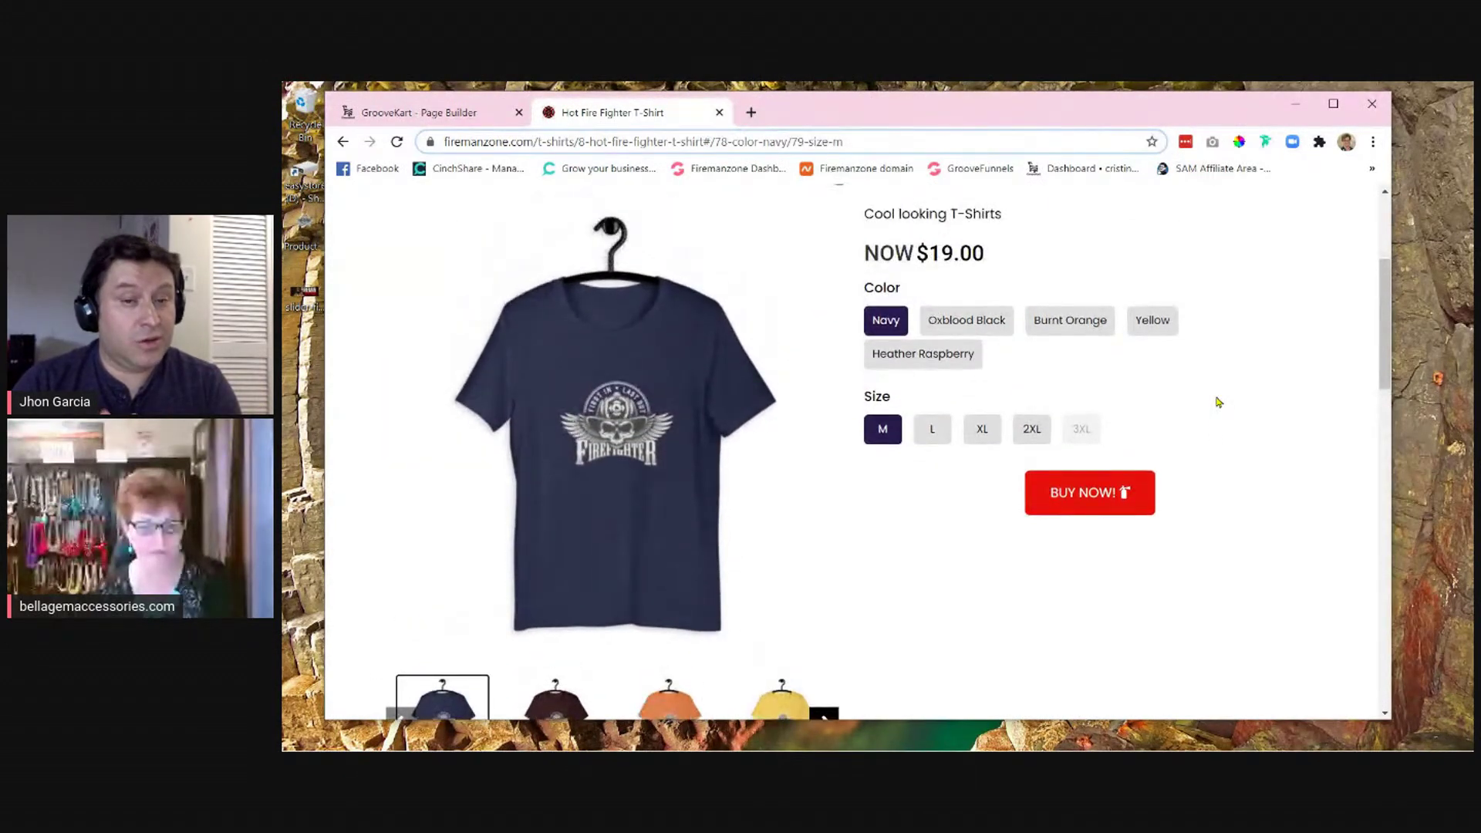
scroll(1217, 402, "down", 1)
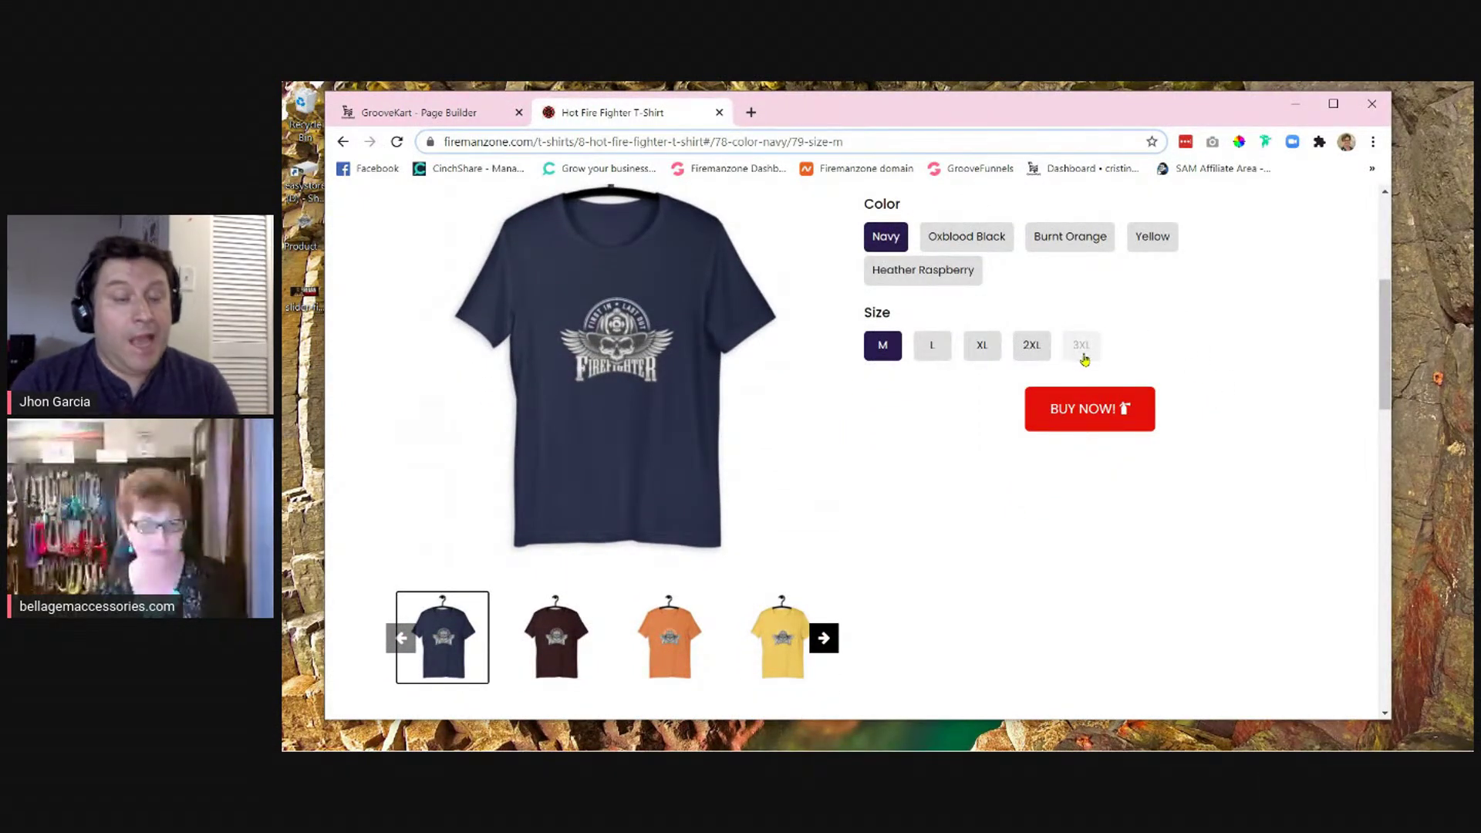
scroll(1084, 358, "up", 1)
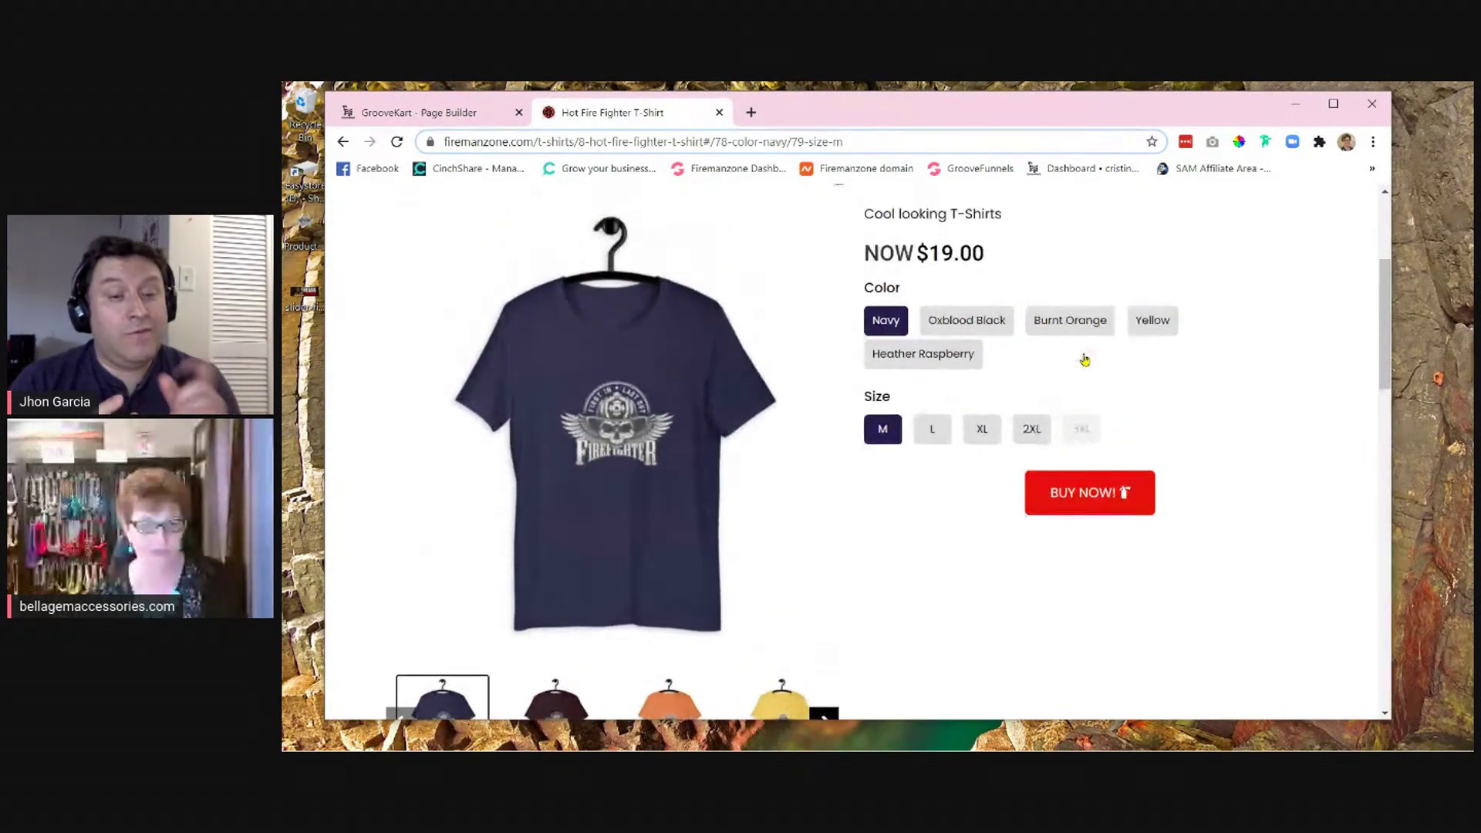
left_click(964, 329)
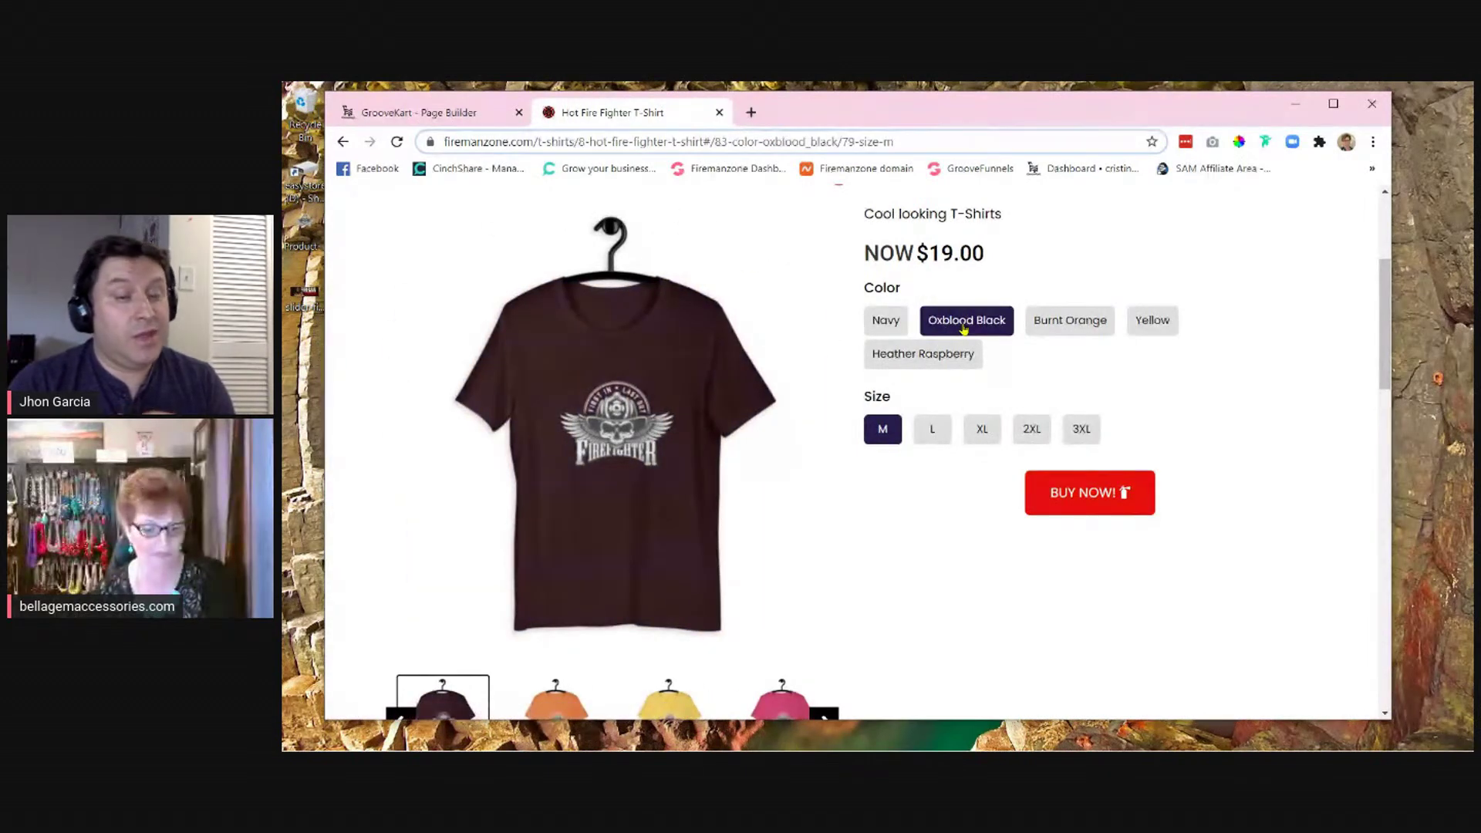
- Examine the live page's order of More details, Related Products and customer reviews, including the related mug and laptop sleeve
scroll(1154, 466, "down", 6)
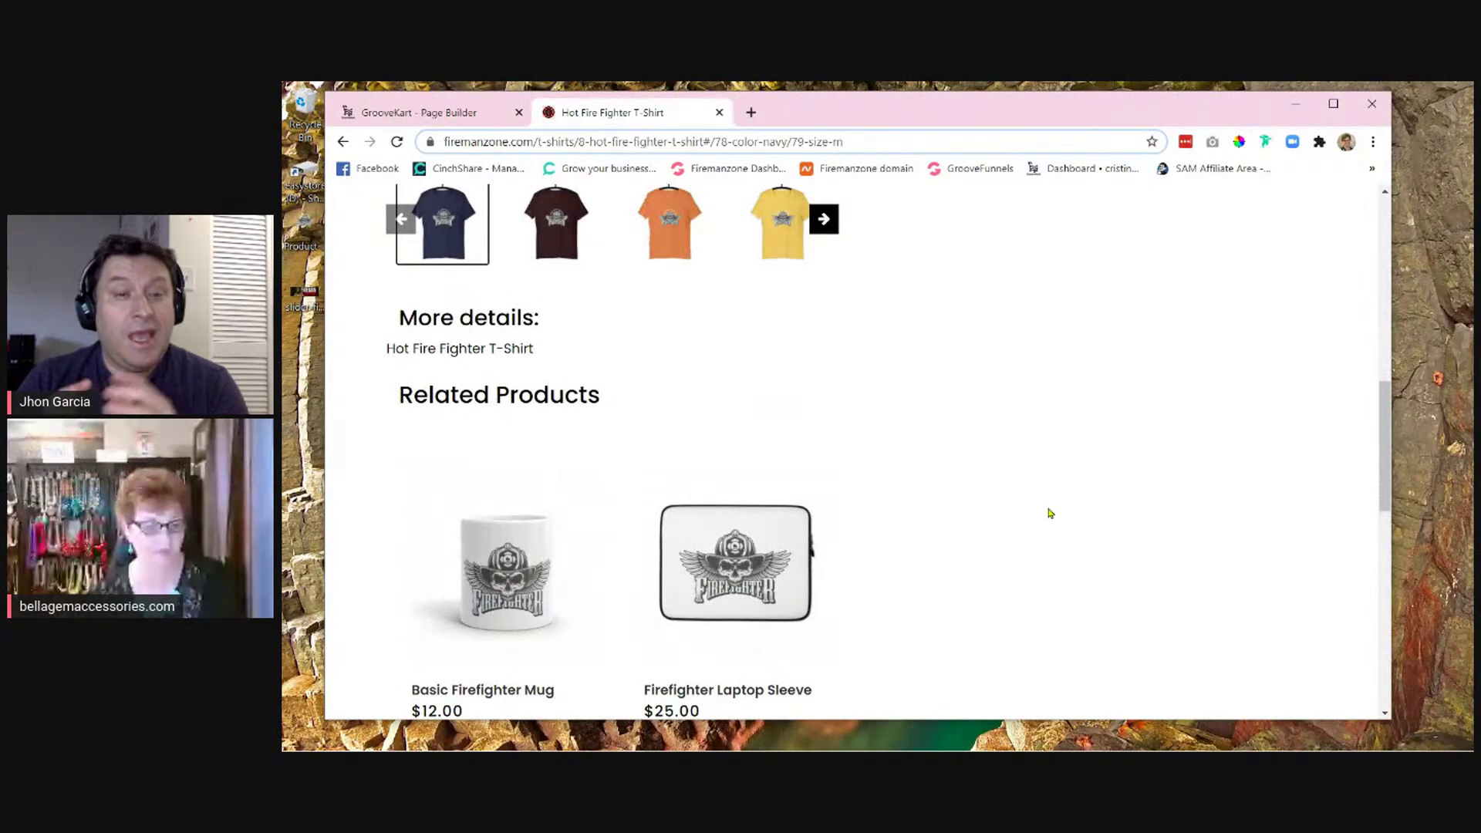
scroll(1048, 510, "down", 2)
scroll(1048, 513, "down", 1)
scroll(1049, 512, "up", 3)
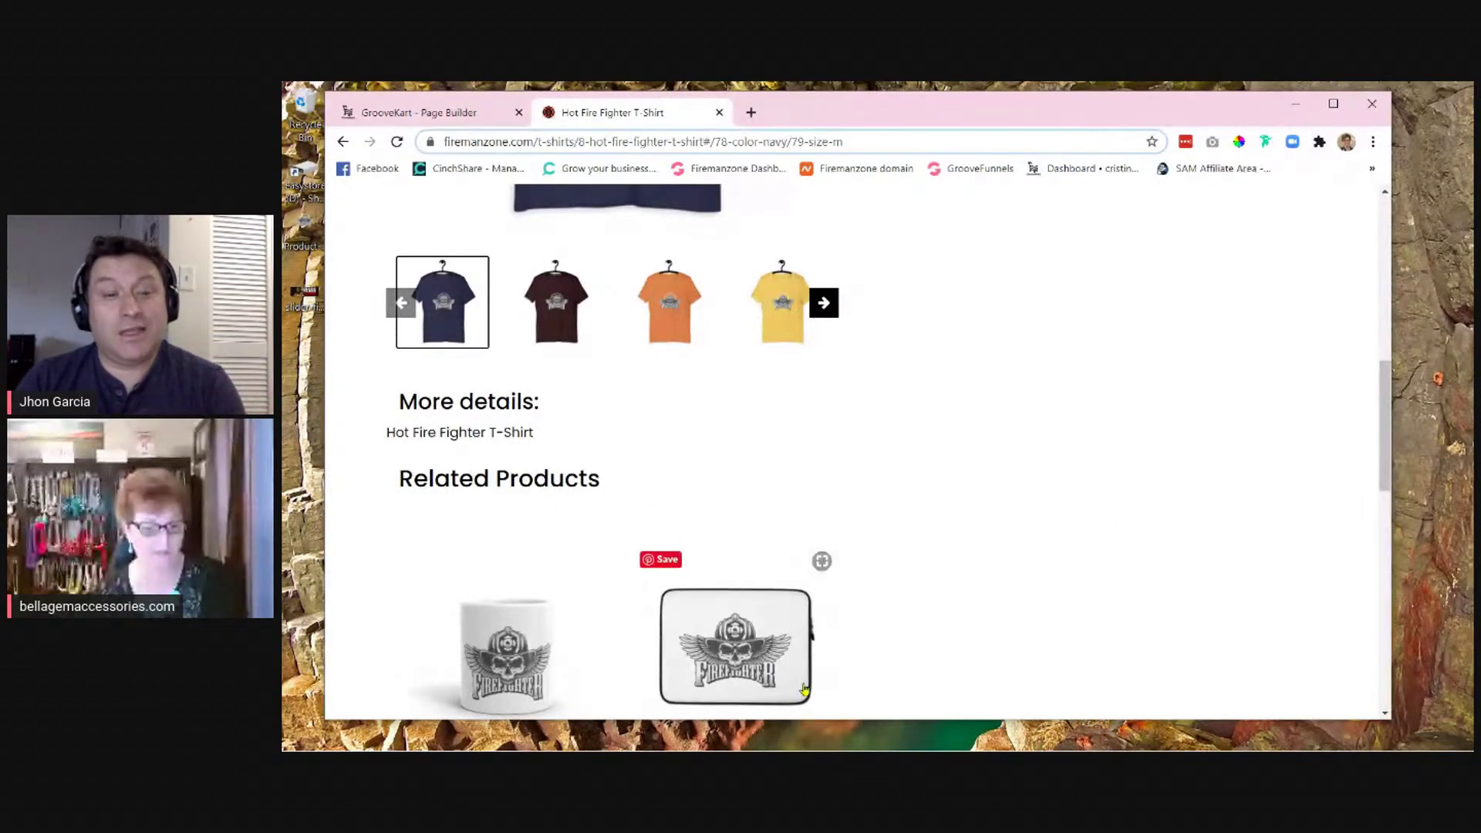
scroll(810, 675, "down", 1)
scroll(1103, 572, "down", 3)
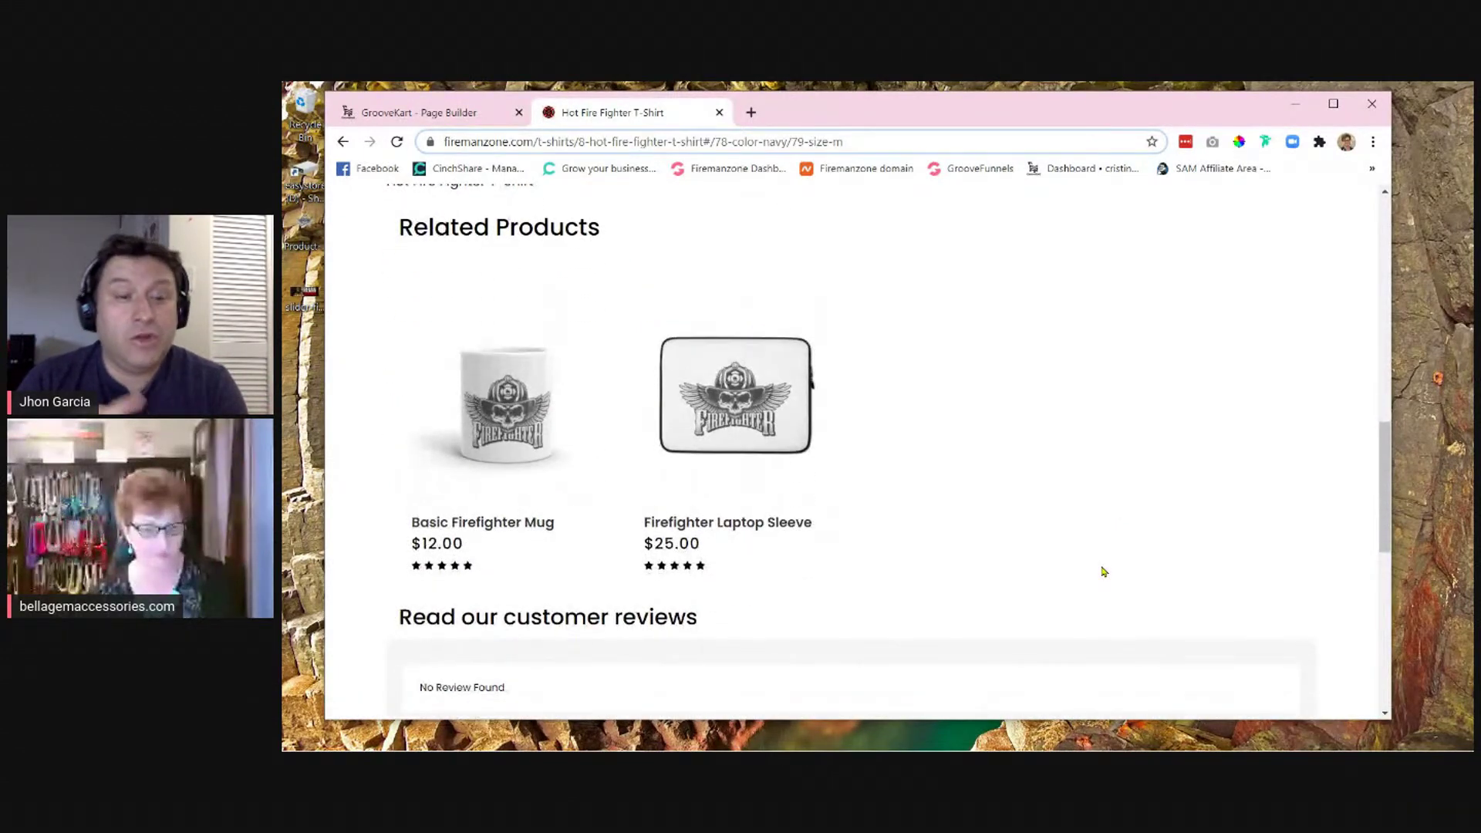
scroll(1103, 572, "down", 1)
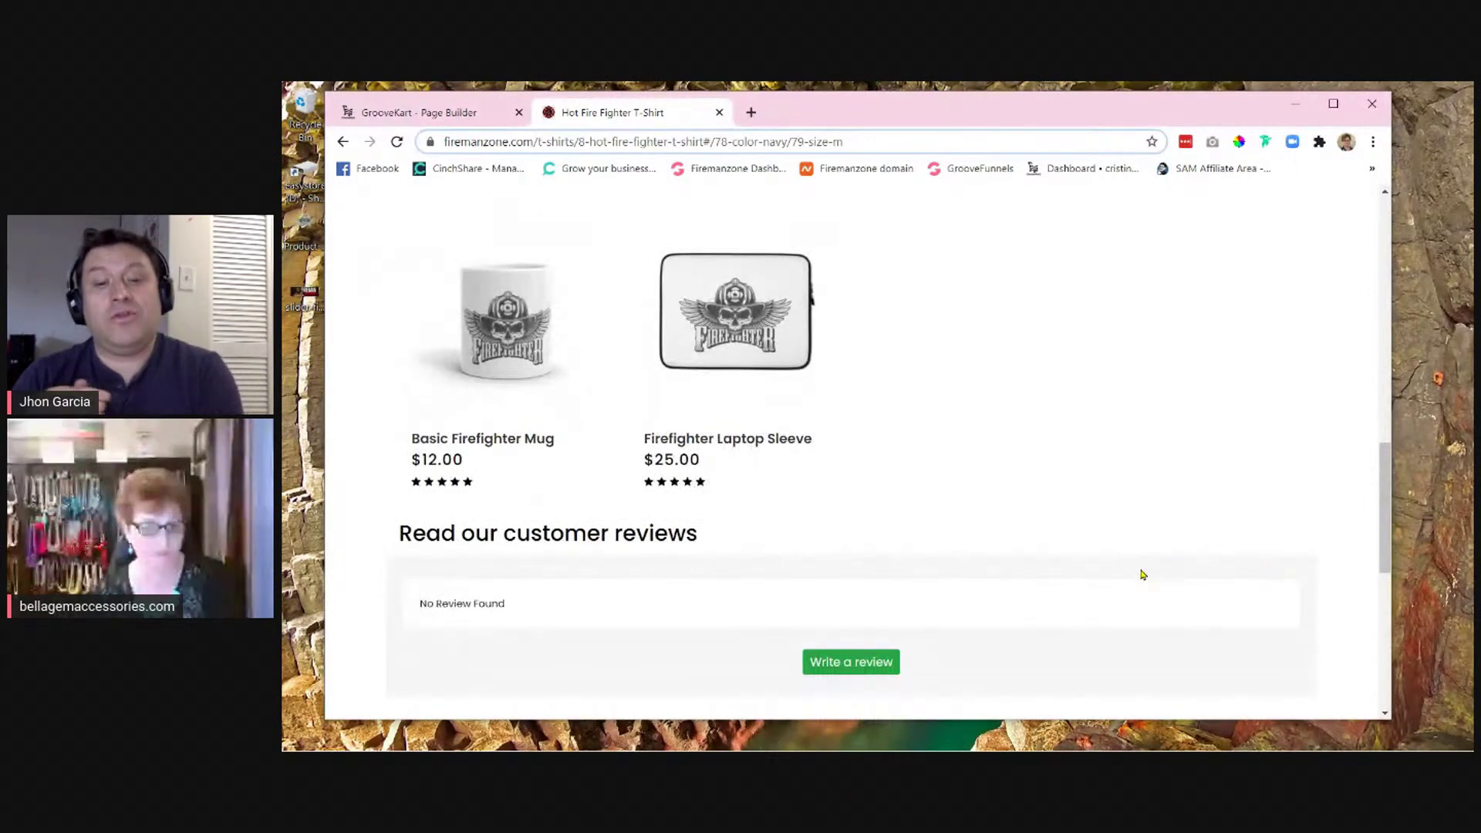
scroll(1142, 575, "up", 3)
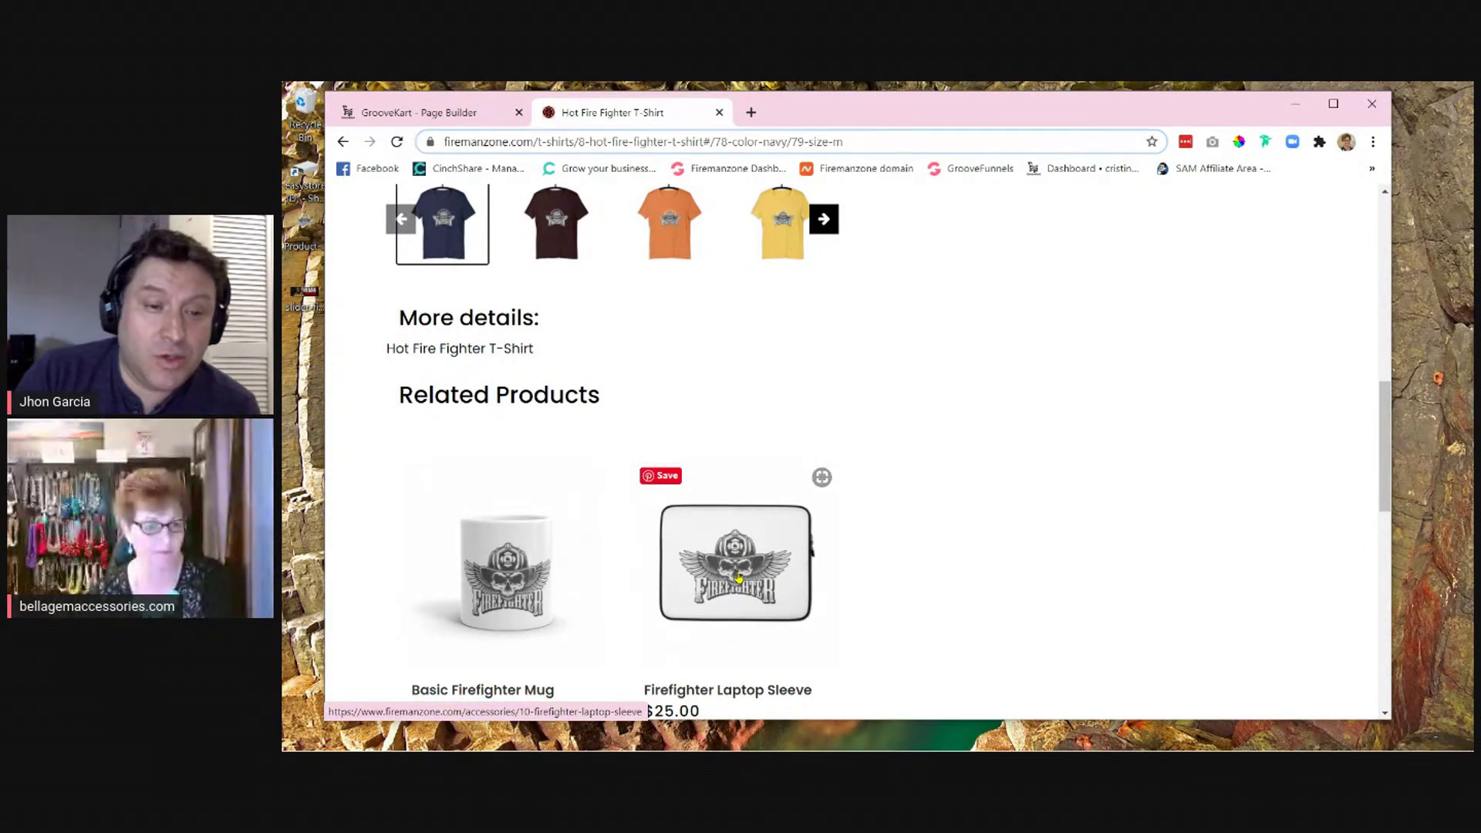
scroll(1061, 542, "down", 3)
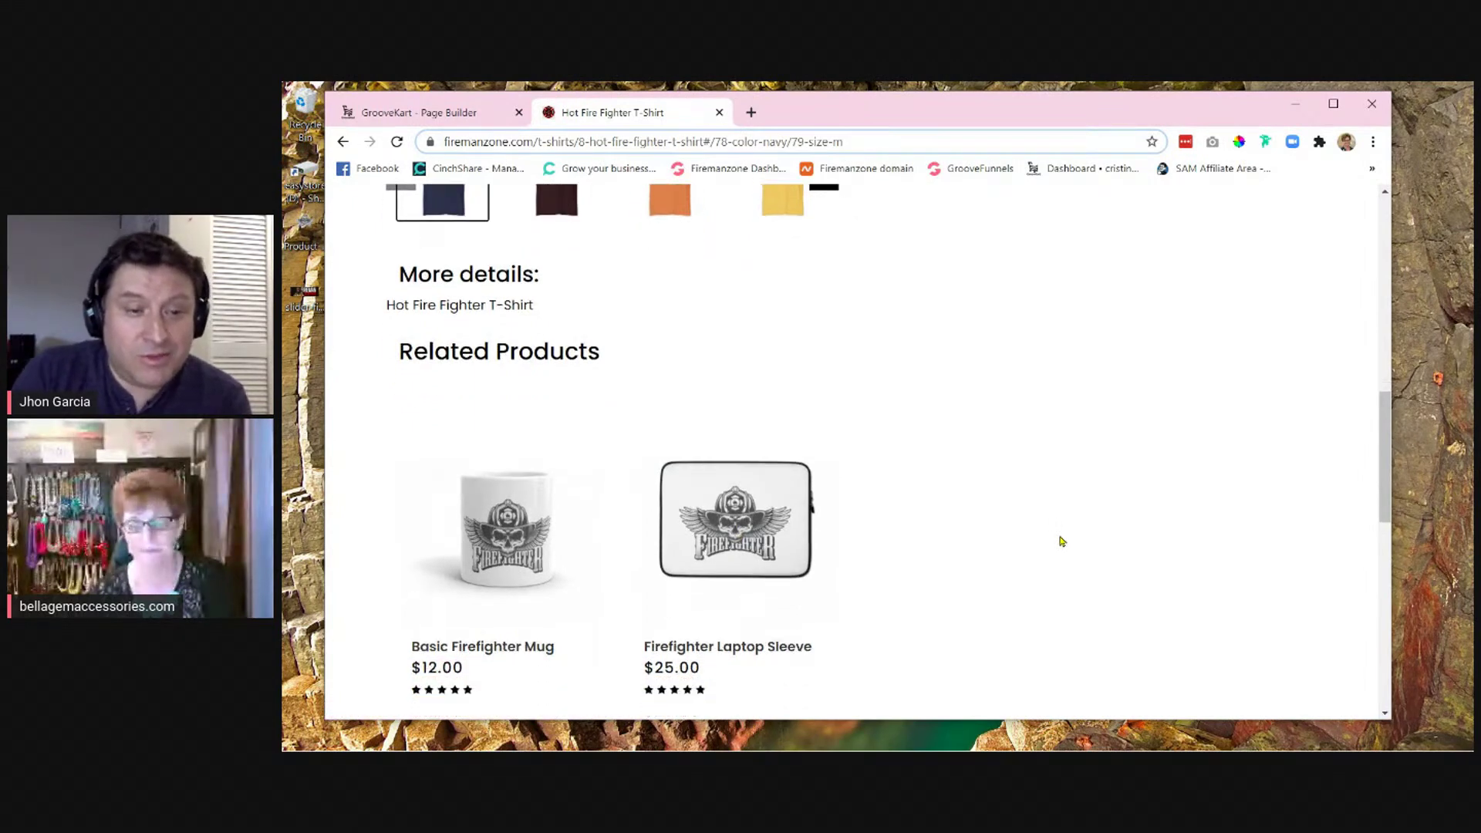
scroll(1061, 541, "down", 3)
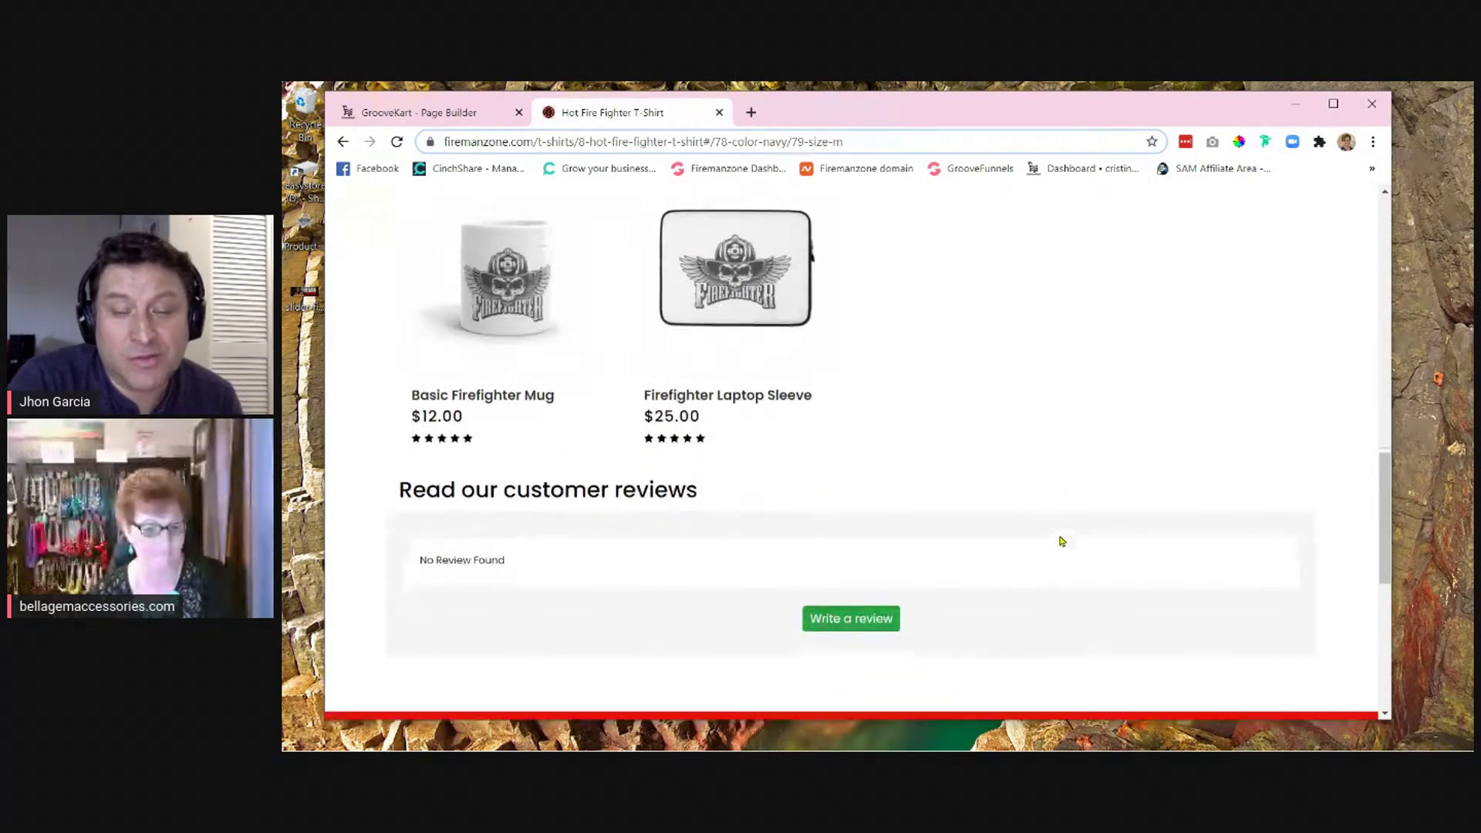
scroll(1061, 541, "up", 6)
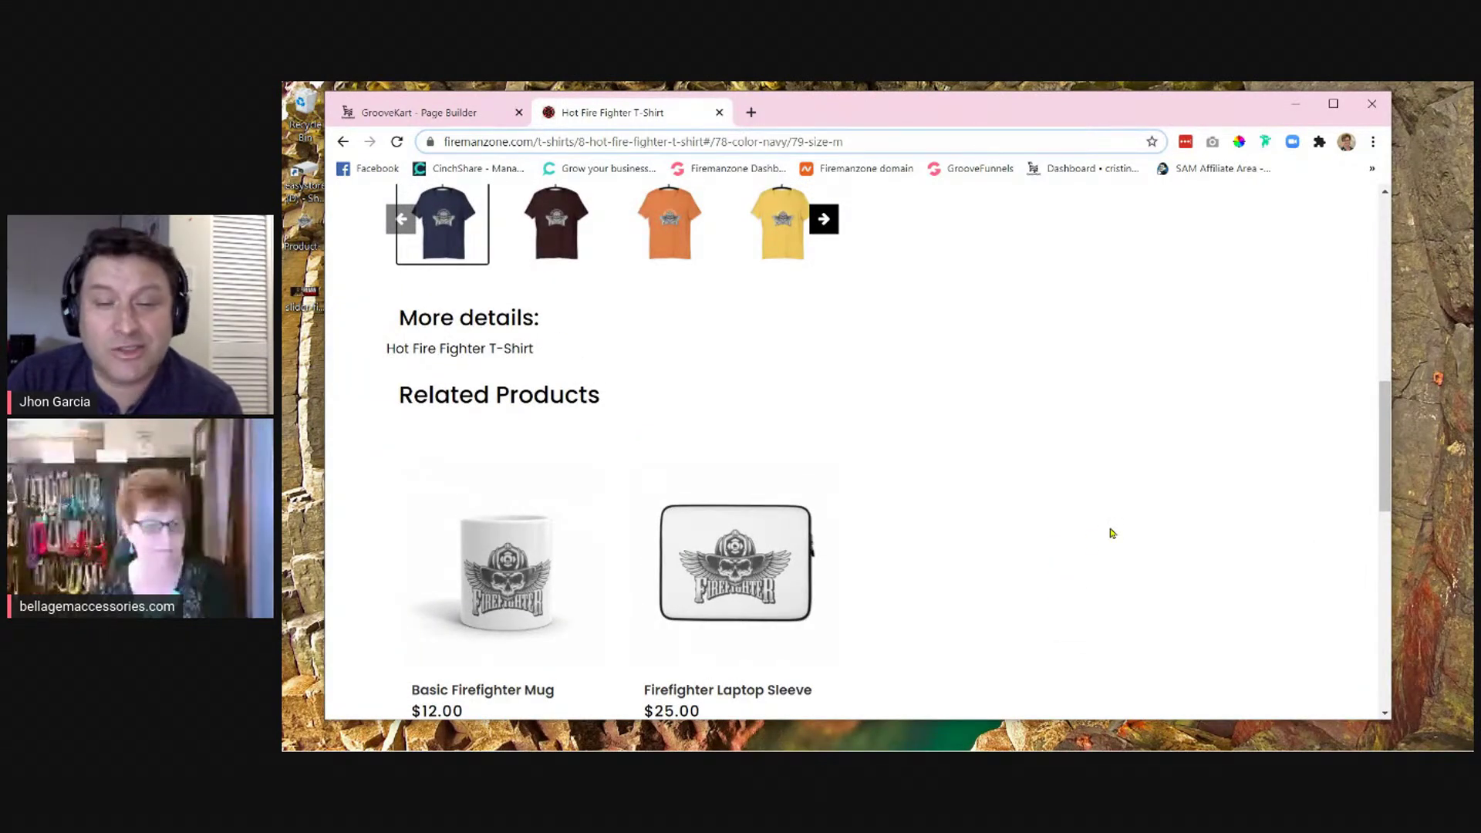
scroll(1111, 533, "down", 1)
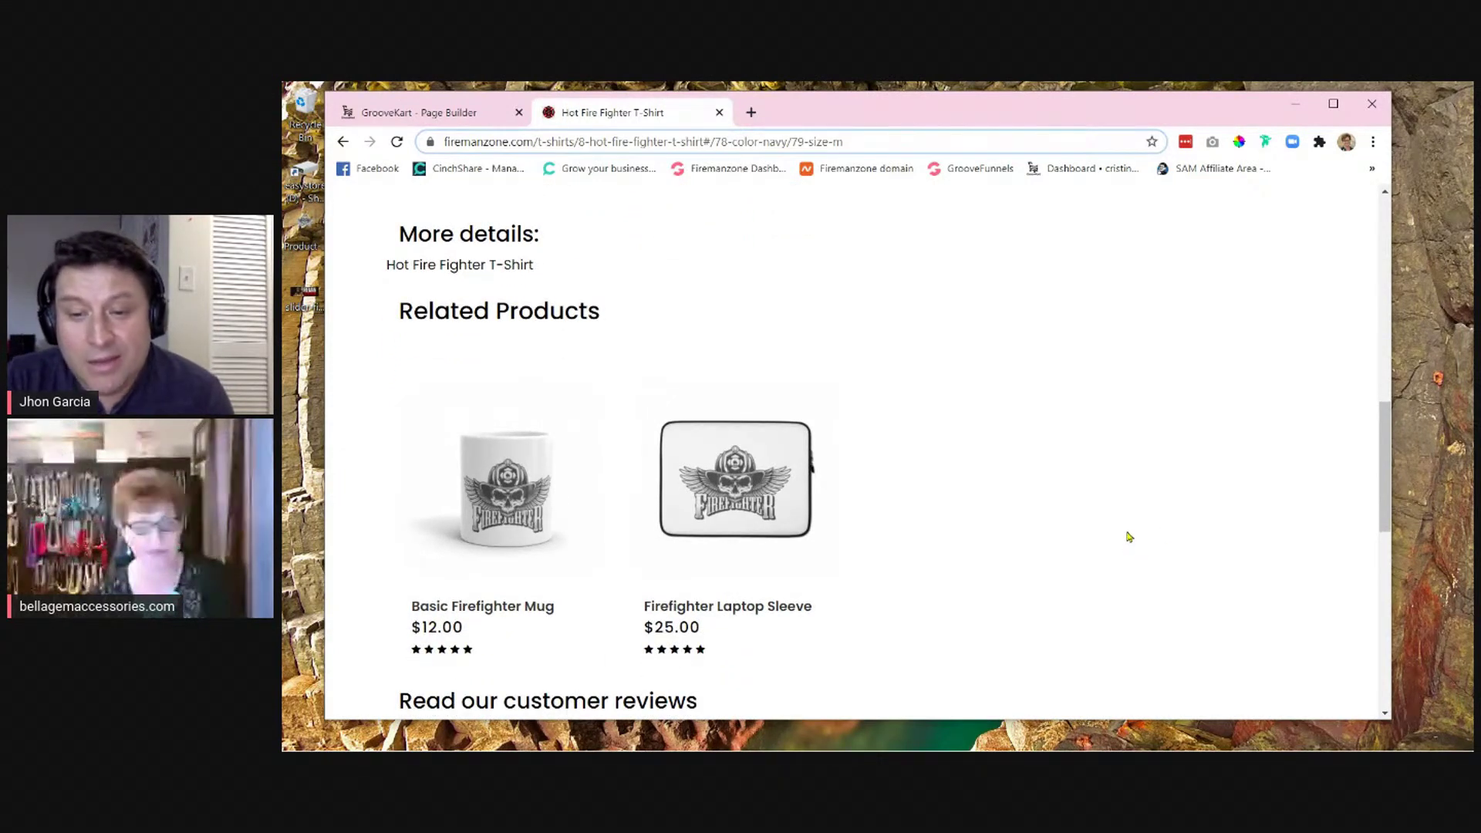
- Compare the Navy shirt's firefighter design with the related mug and laptop sleeve on the live product page
scroll(1127, 535, "up", 4)
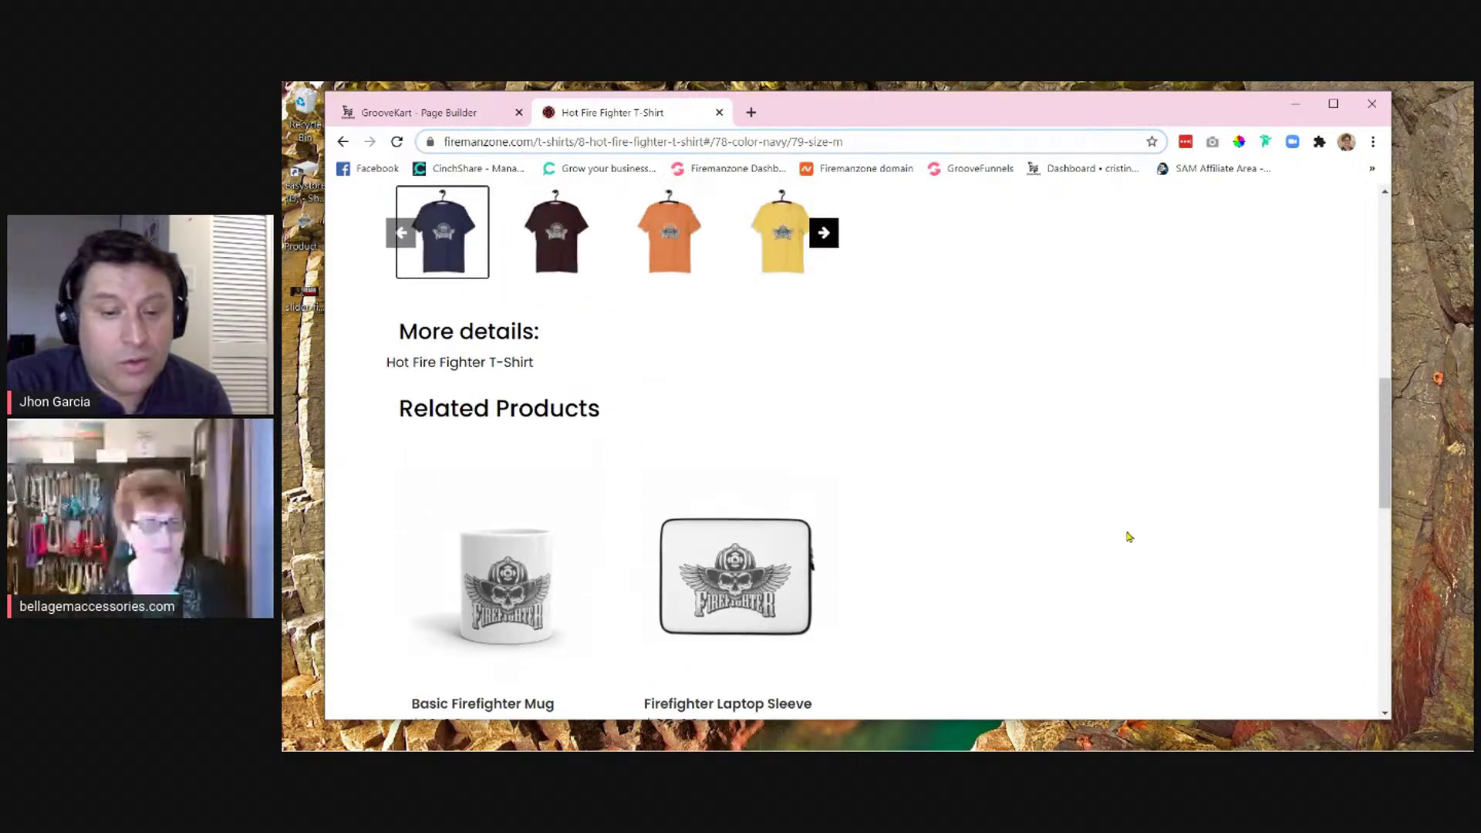
scroll(1127, 535, "up", 3)
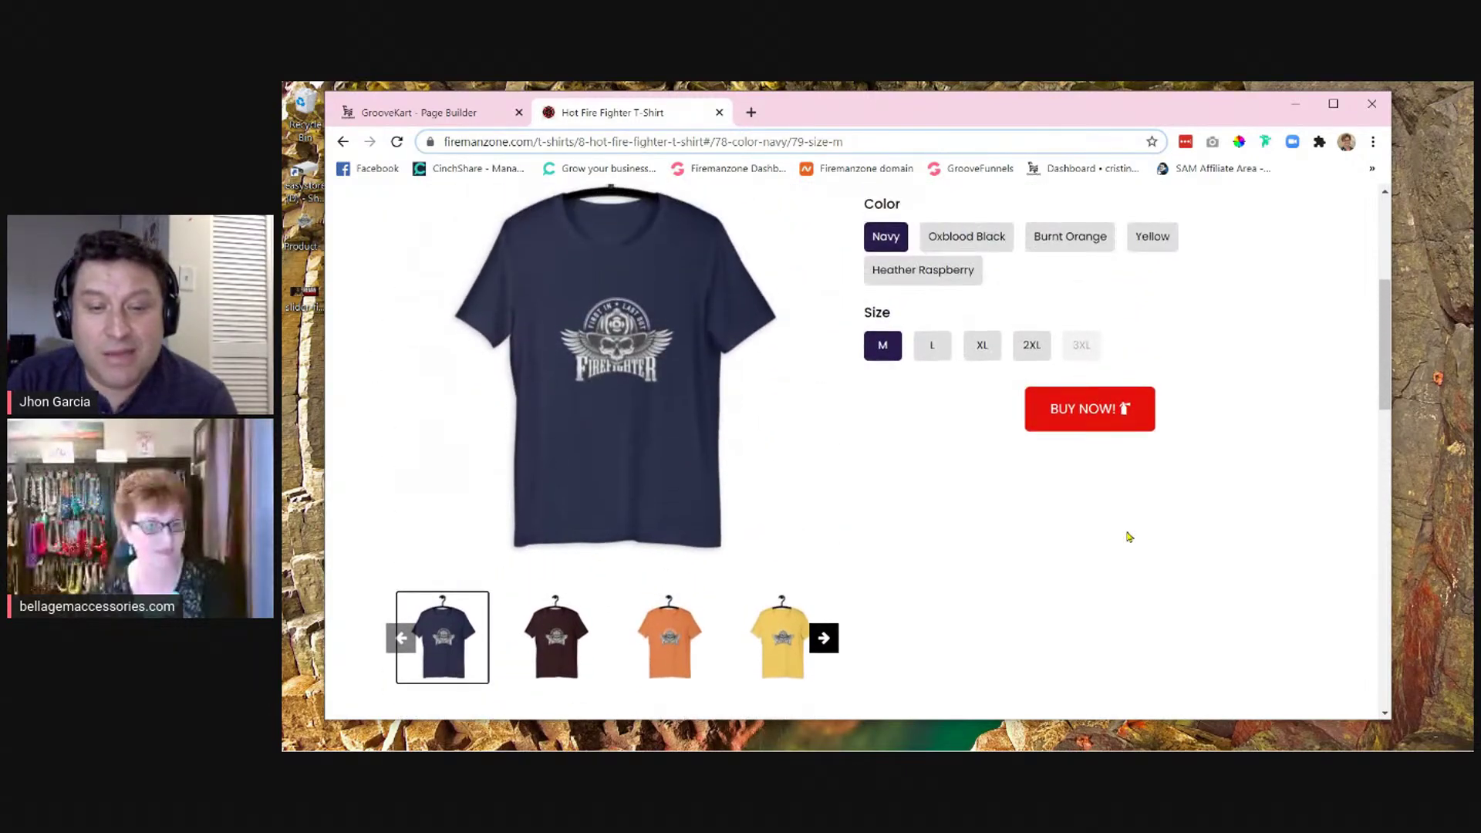
scroll(1128, 535, "down", 1)
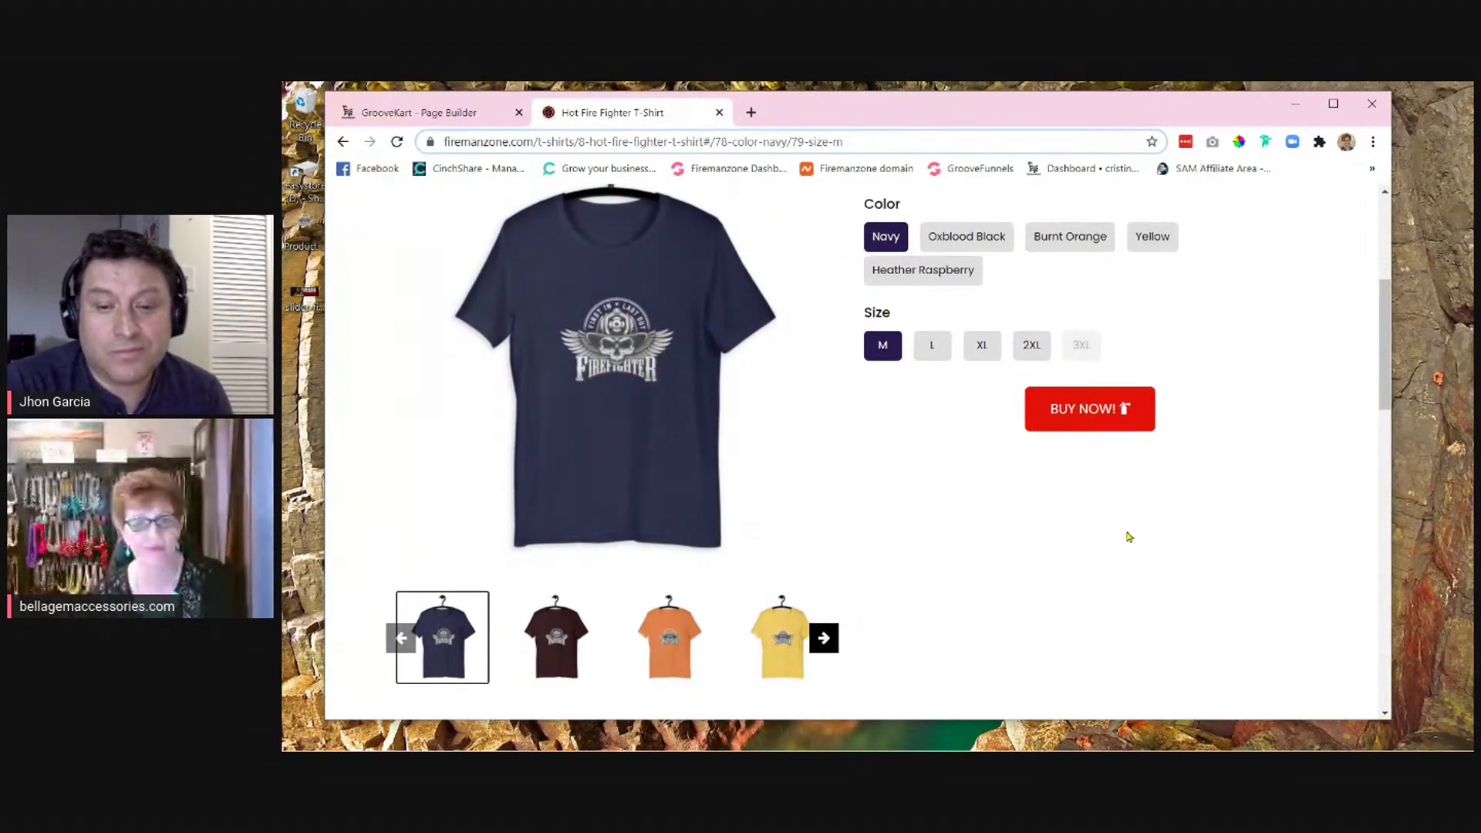
scroll(1127, 536, "up", 1)
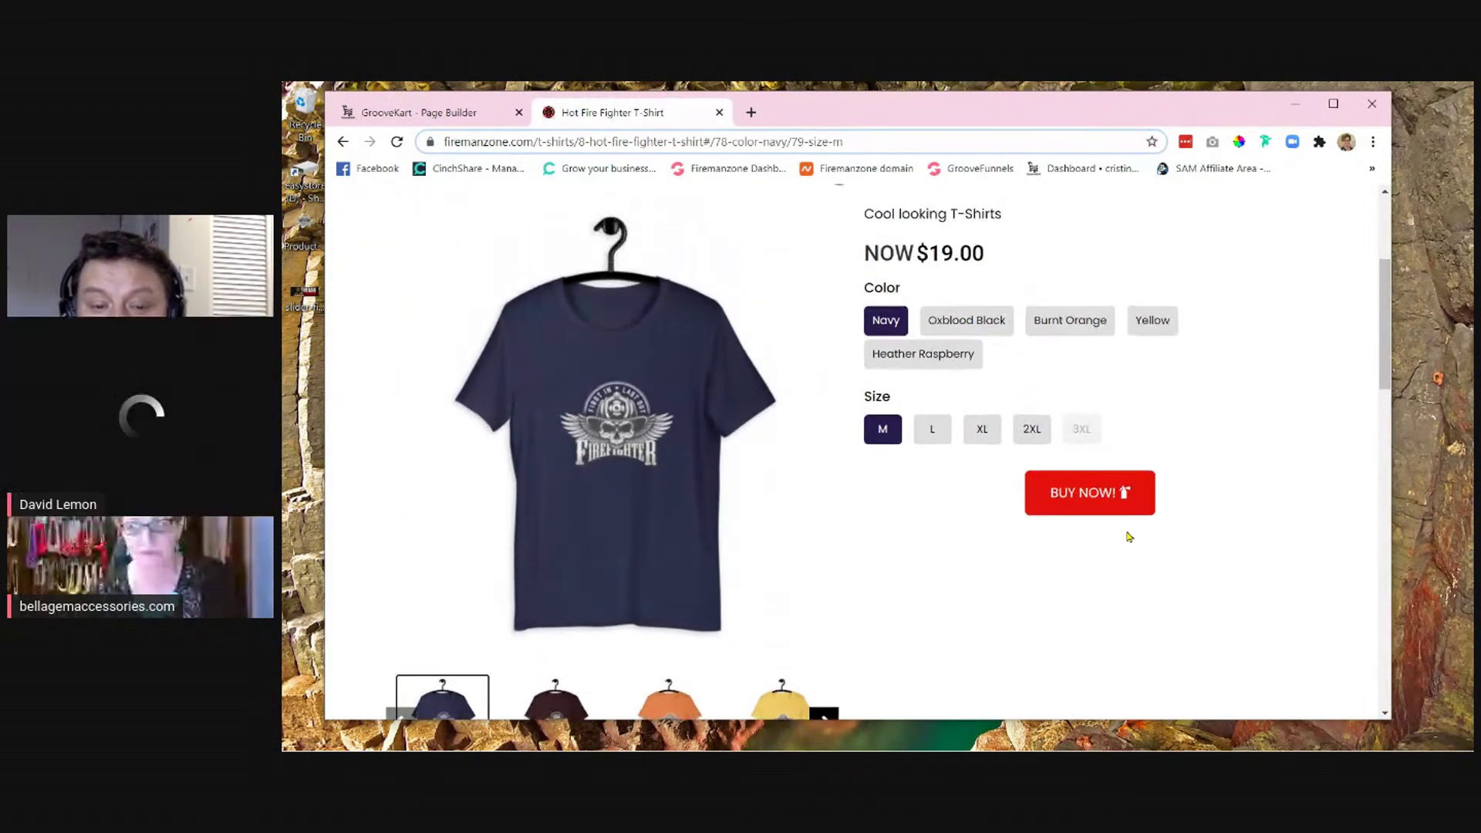
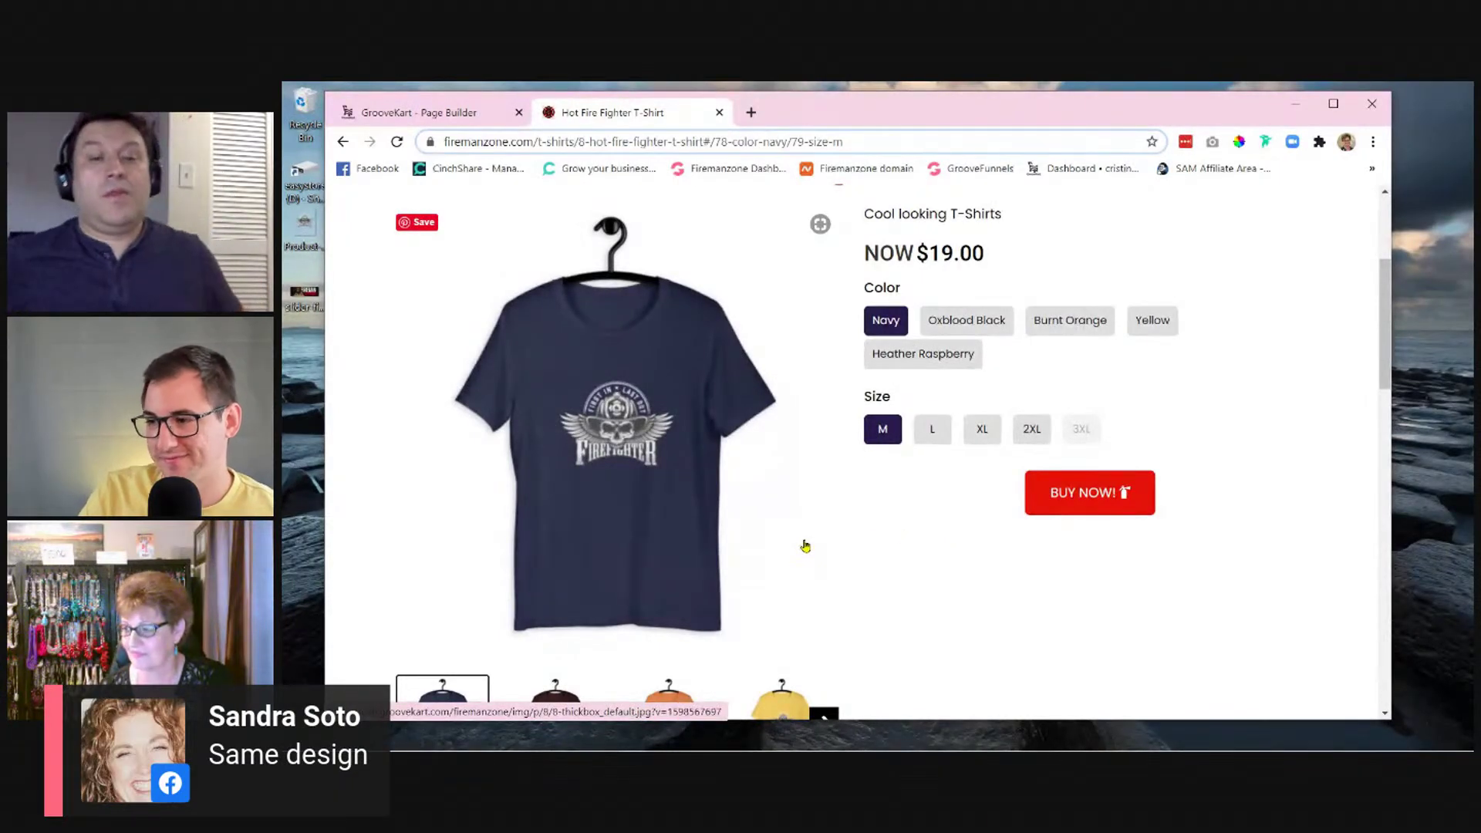
scroll(805, 546, "down", 3)
scroll(805, 546, "down", 2)
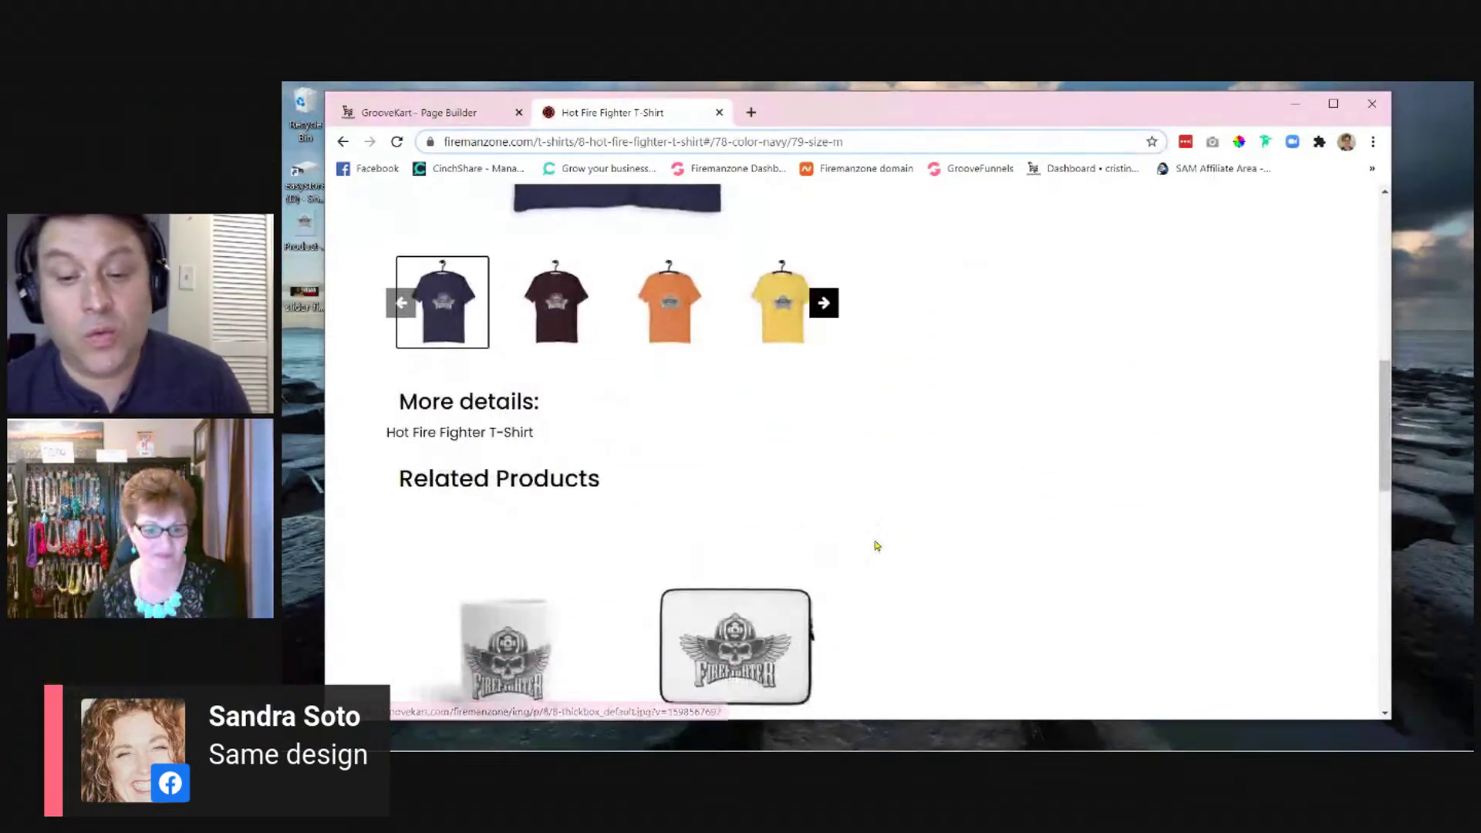
scroll(872, 542, "down", 2)
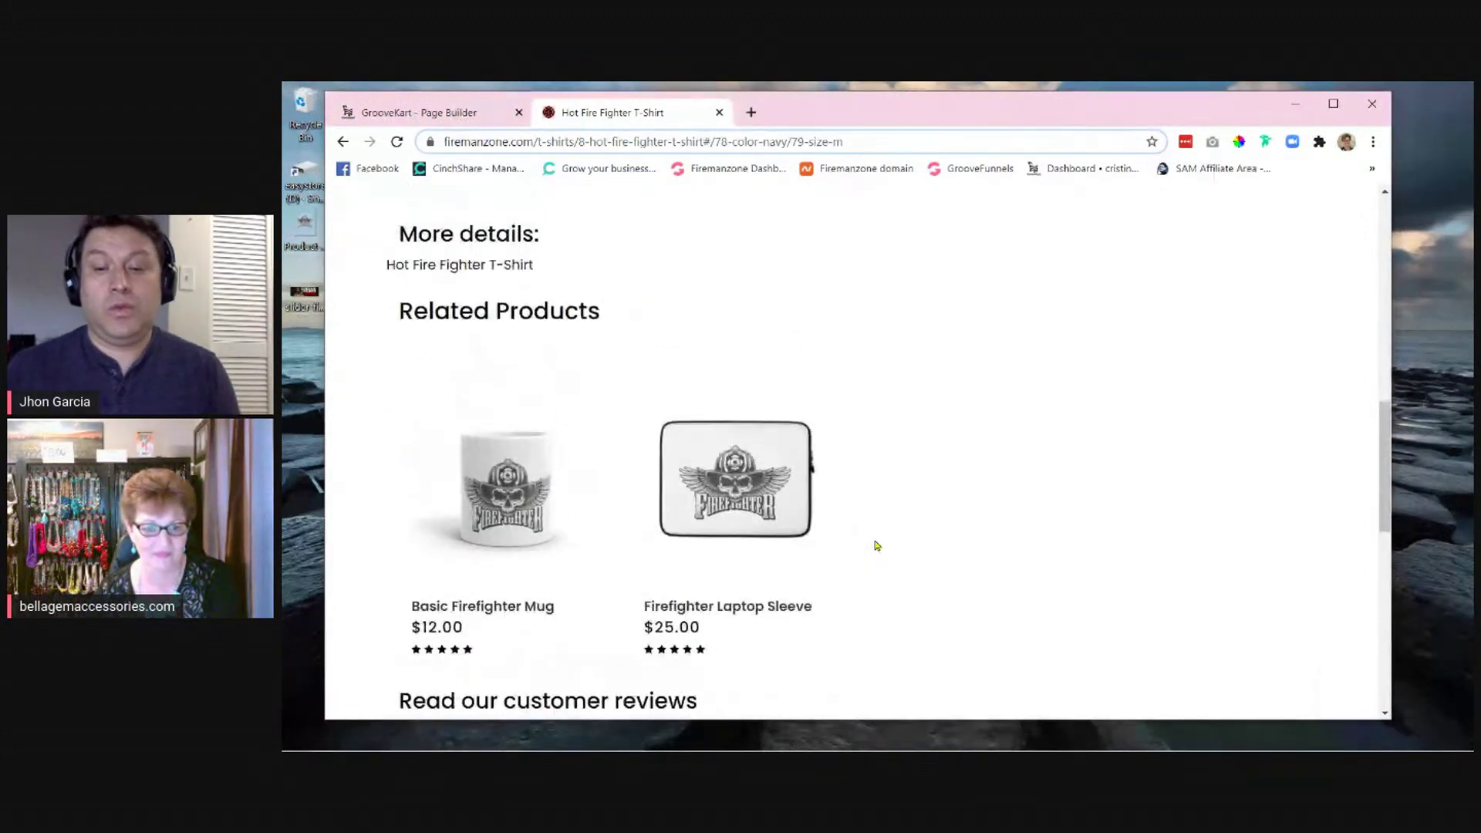
scroll(877, 545, "down", 1)
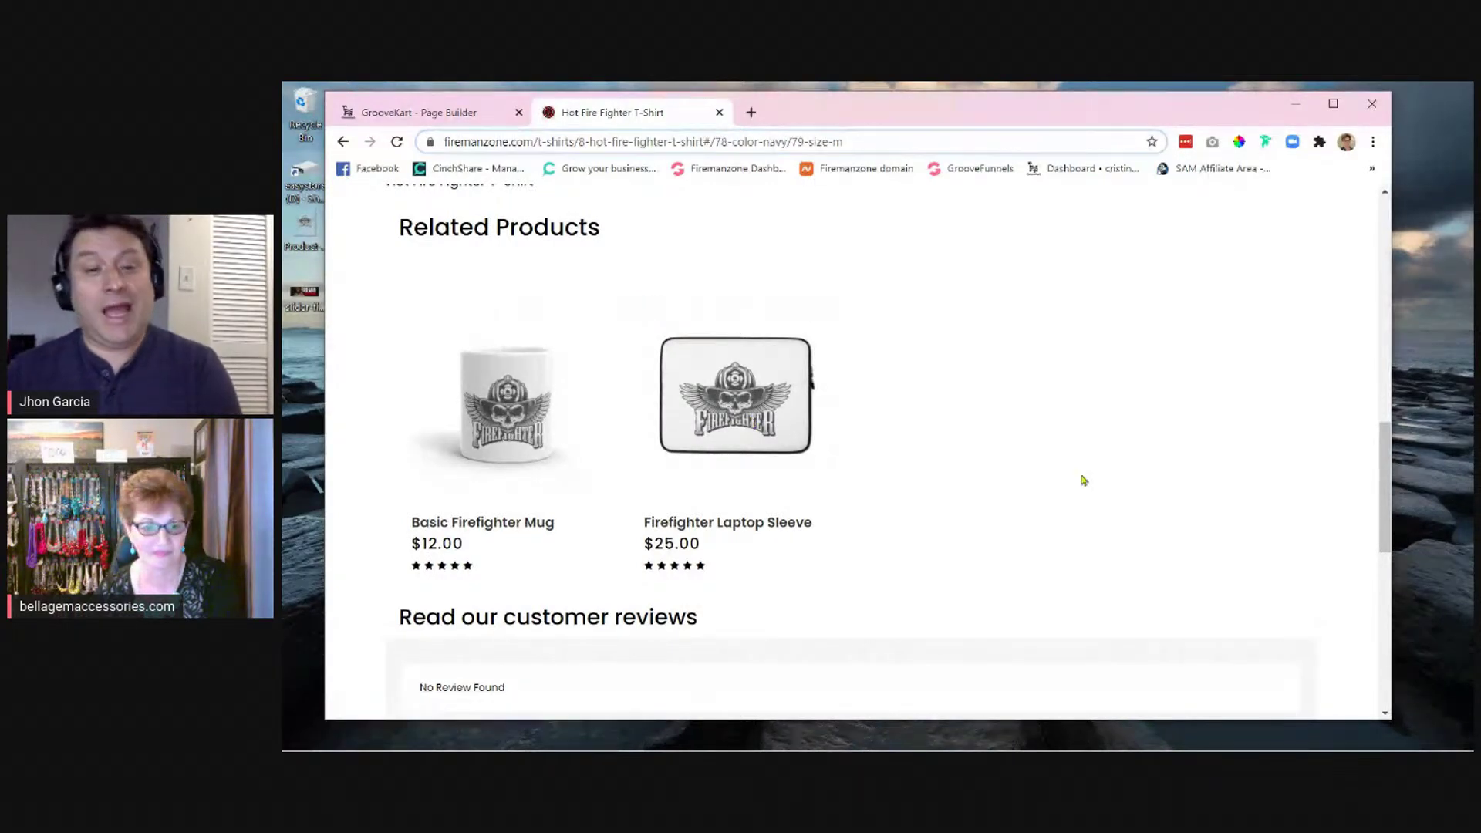
scroll(1028, 491, "up", 1)
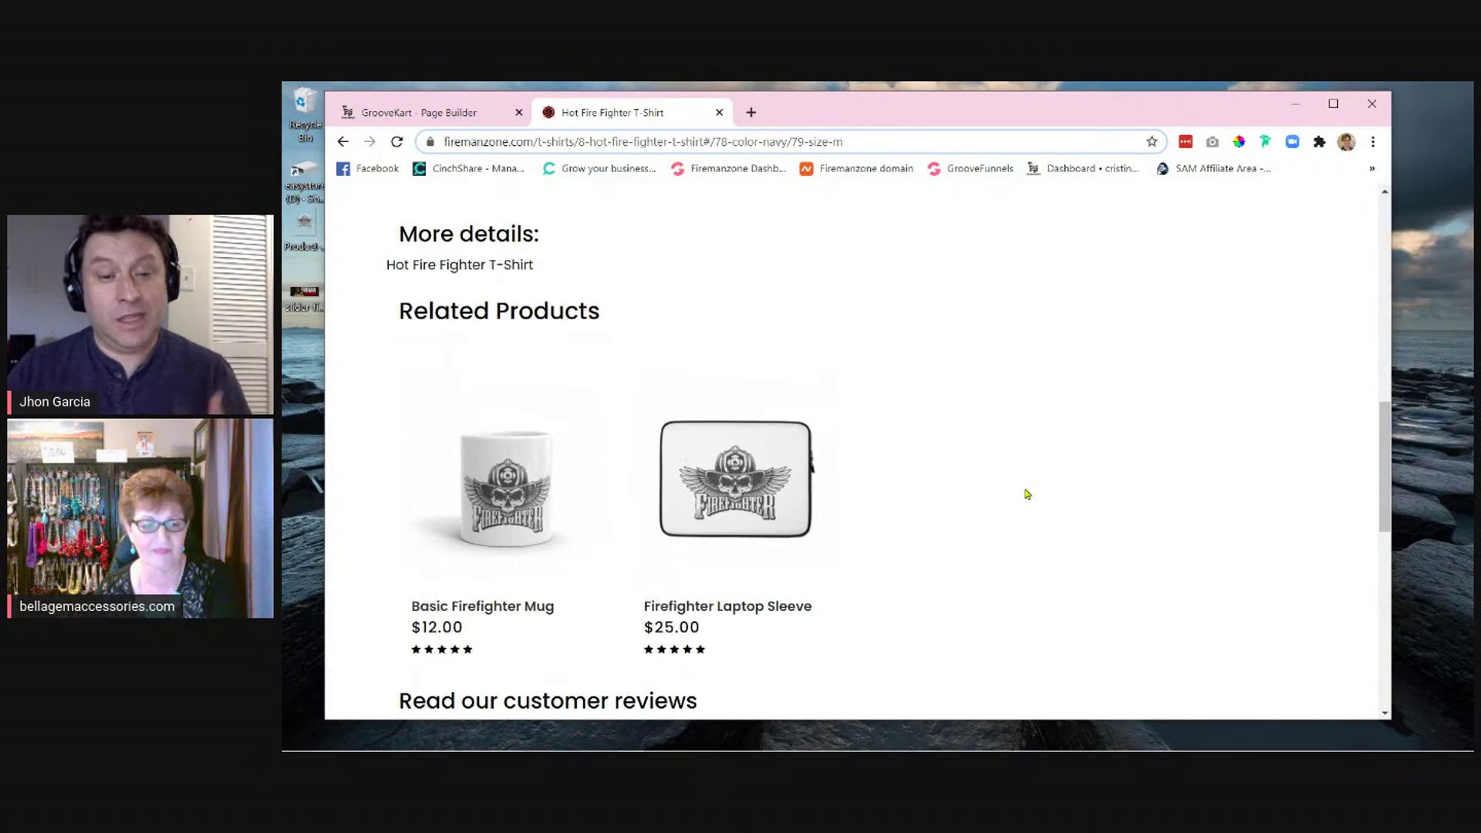
scroll(1028, 493, "up", 2)
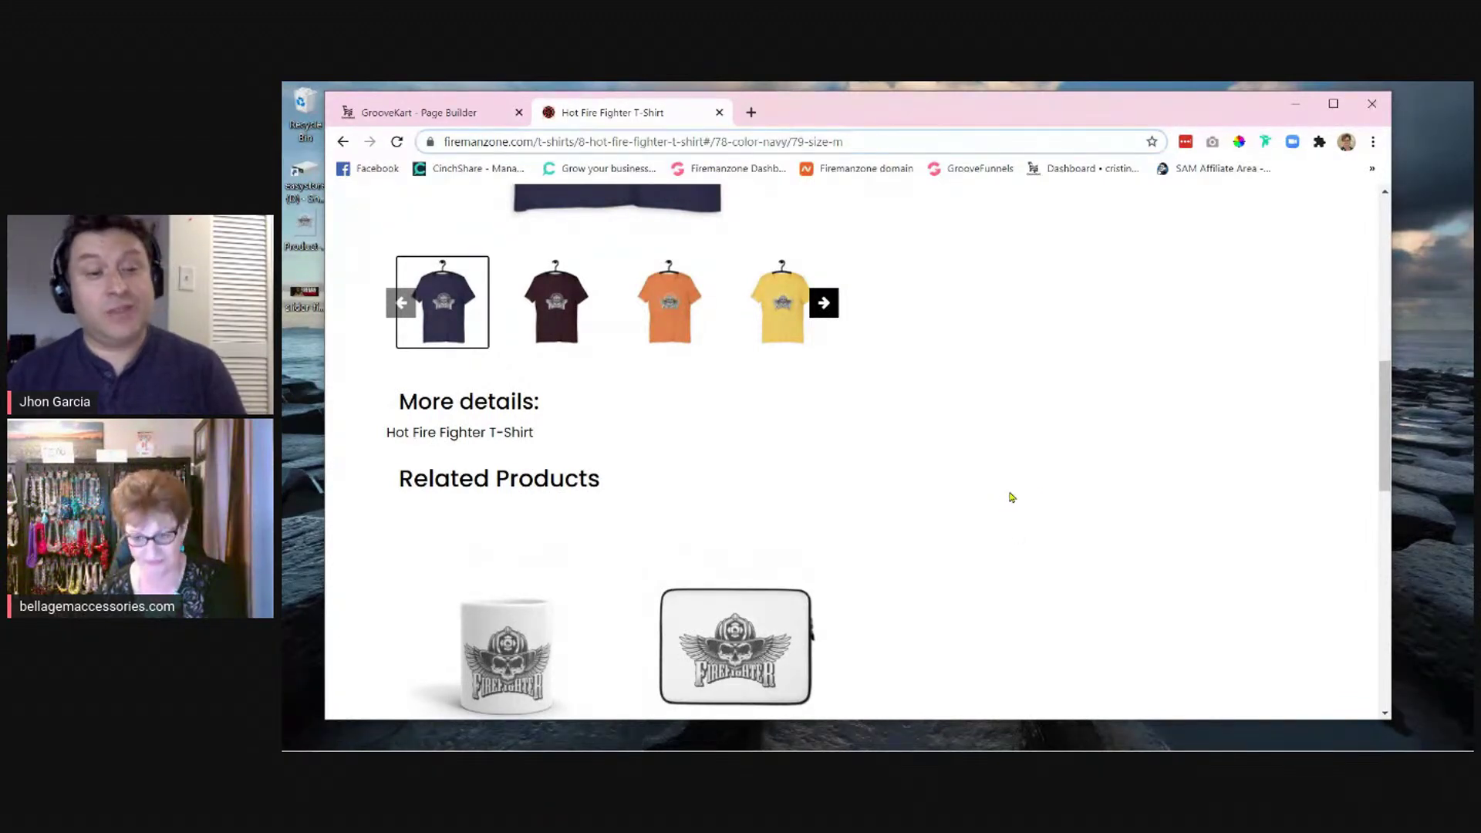
scroll(1012, 497, "down", 1)
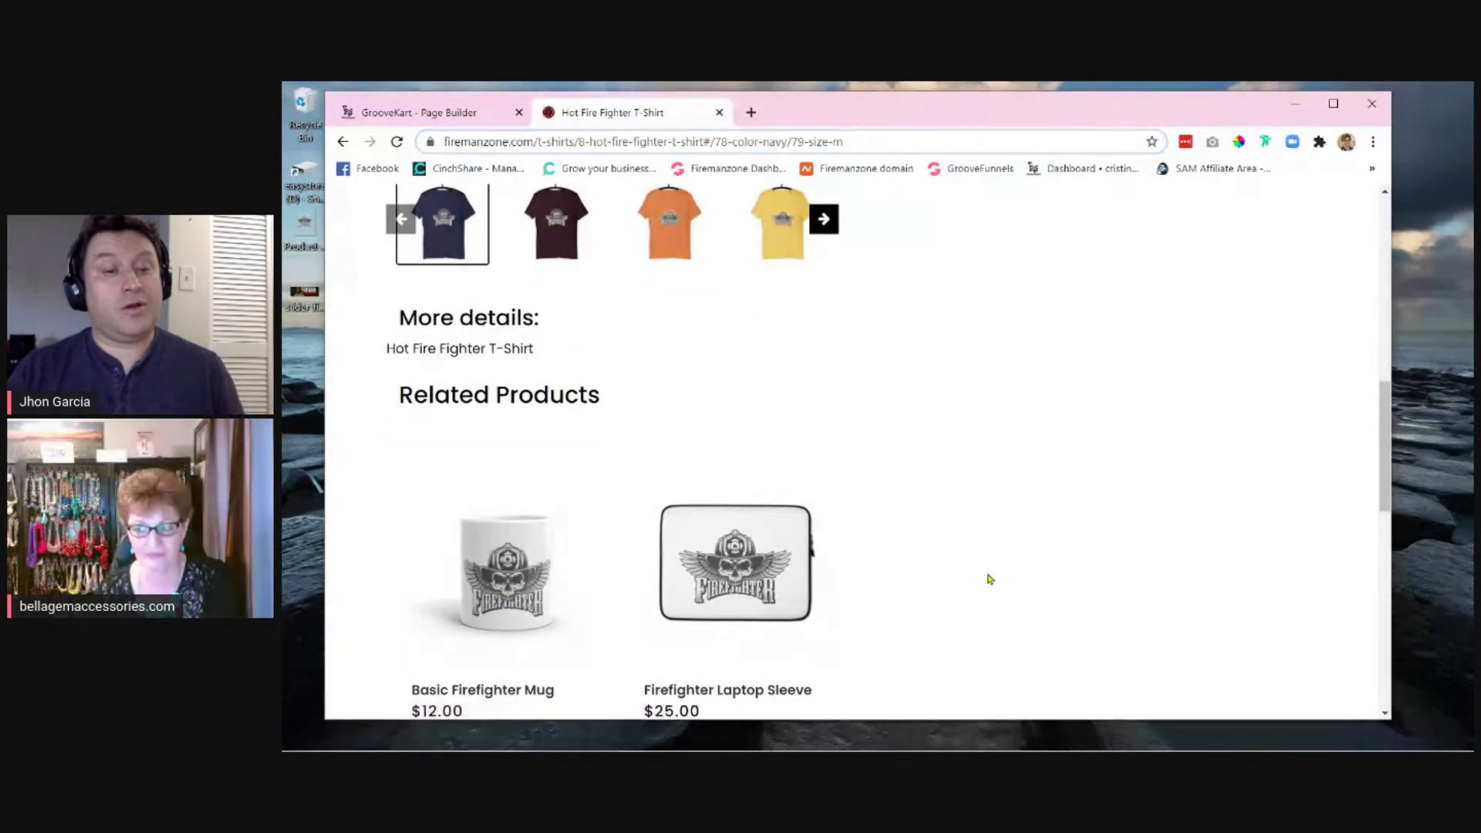
scroll(990, 579, "up", 1)
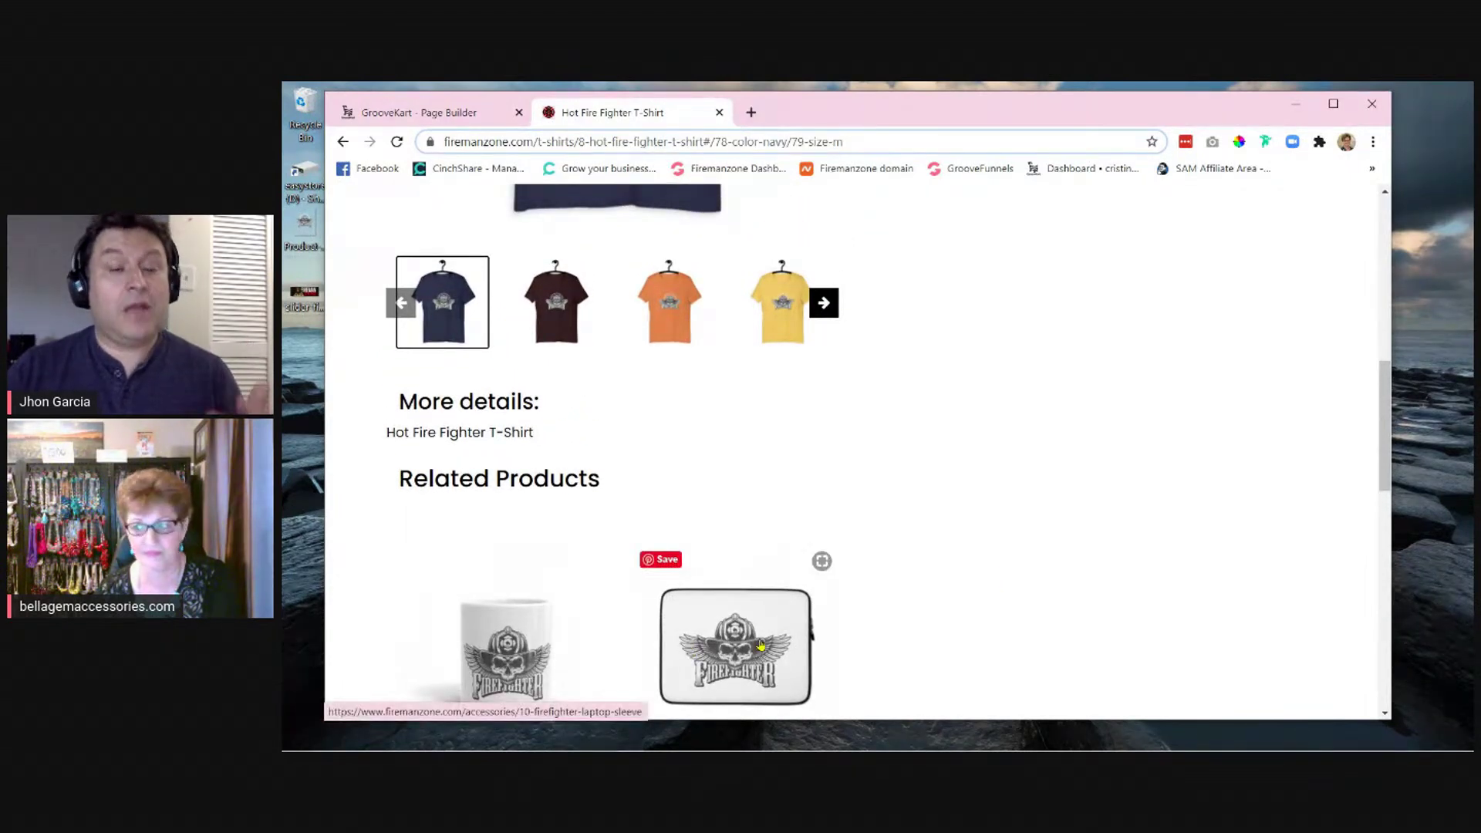
scroll(768, 633, "down", 1)
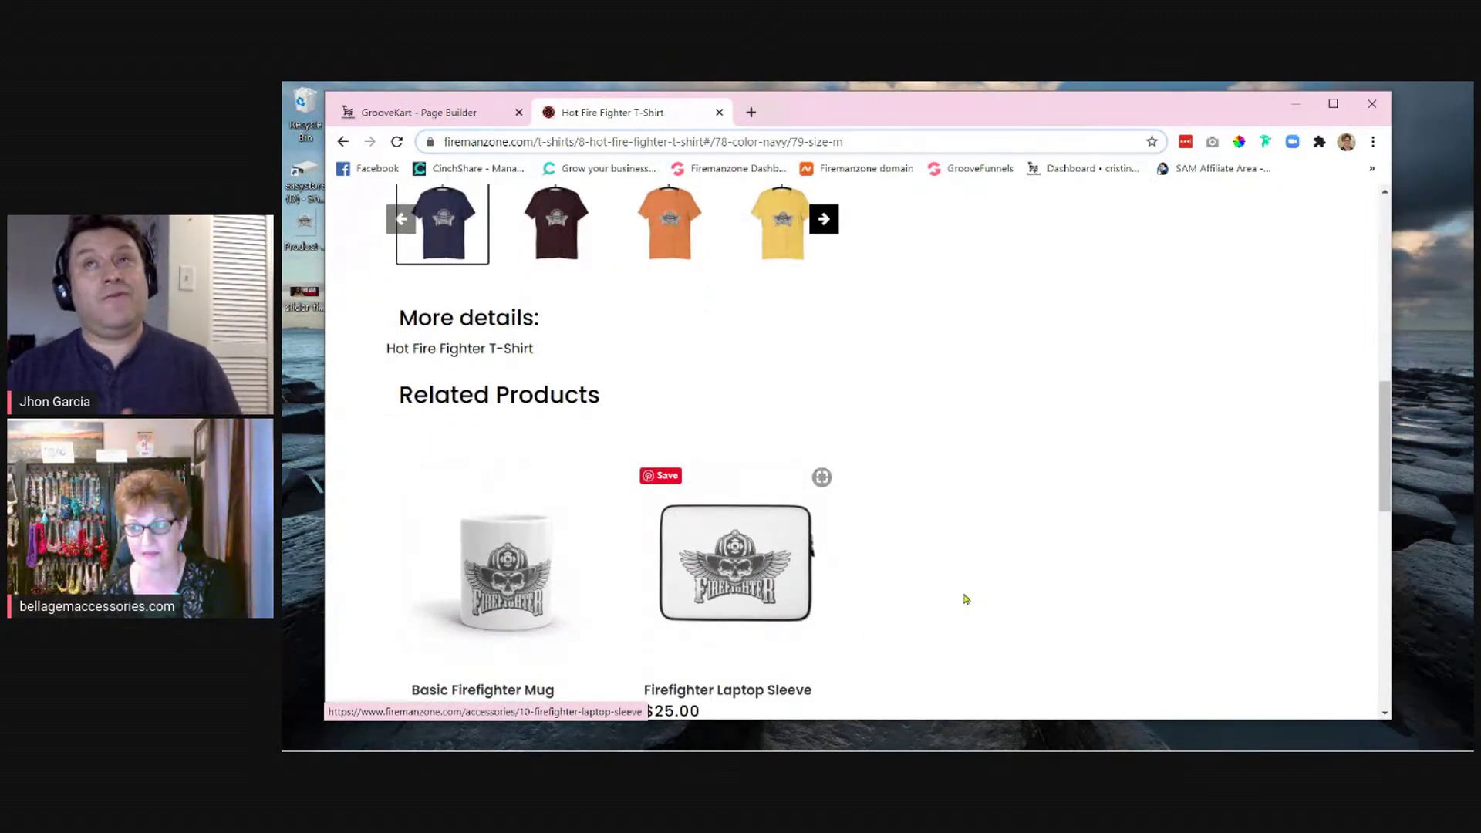
scroll(993, 592, "up", 1)
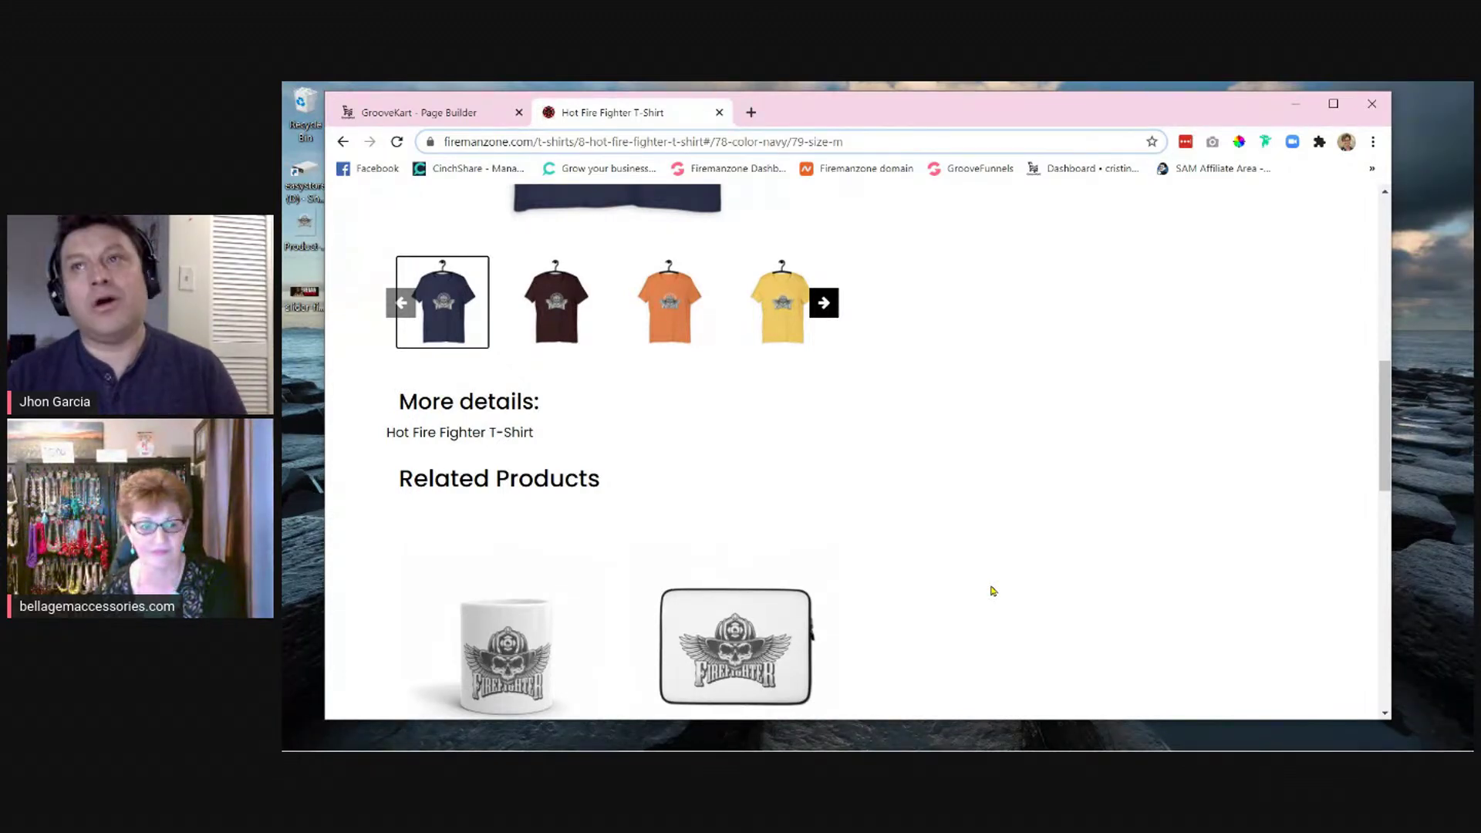
- Review the live page from the shirt's color and size options down to the Related Products and customer reviews sections
scroll(992, 591, "up", 2)
scroll(992, 591, "up", 2)
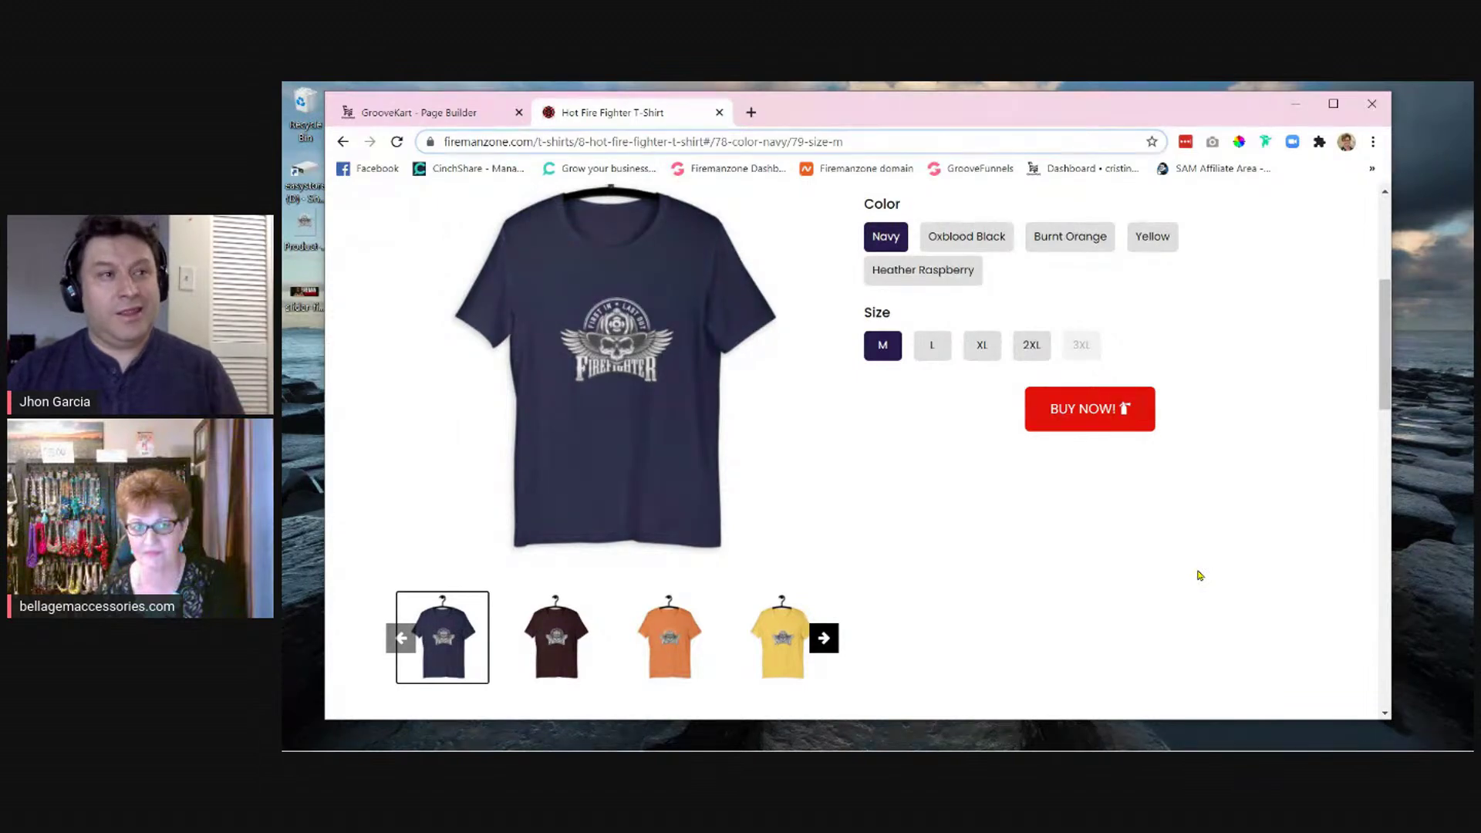
scroll(1199, 575, "up", 1)
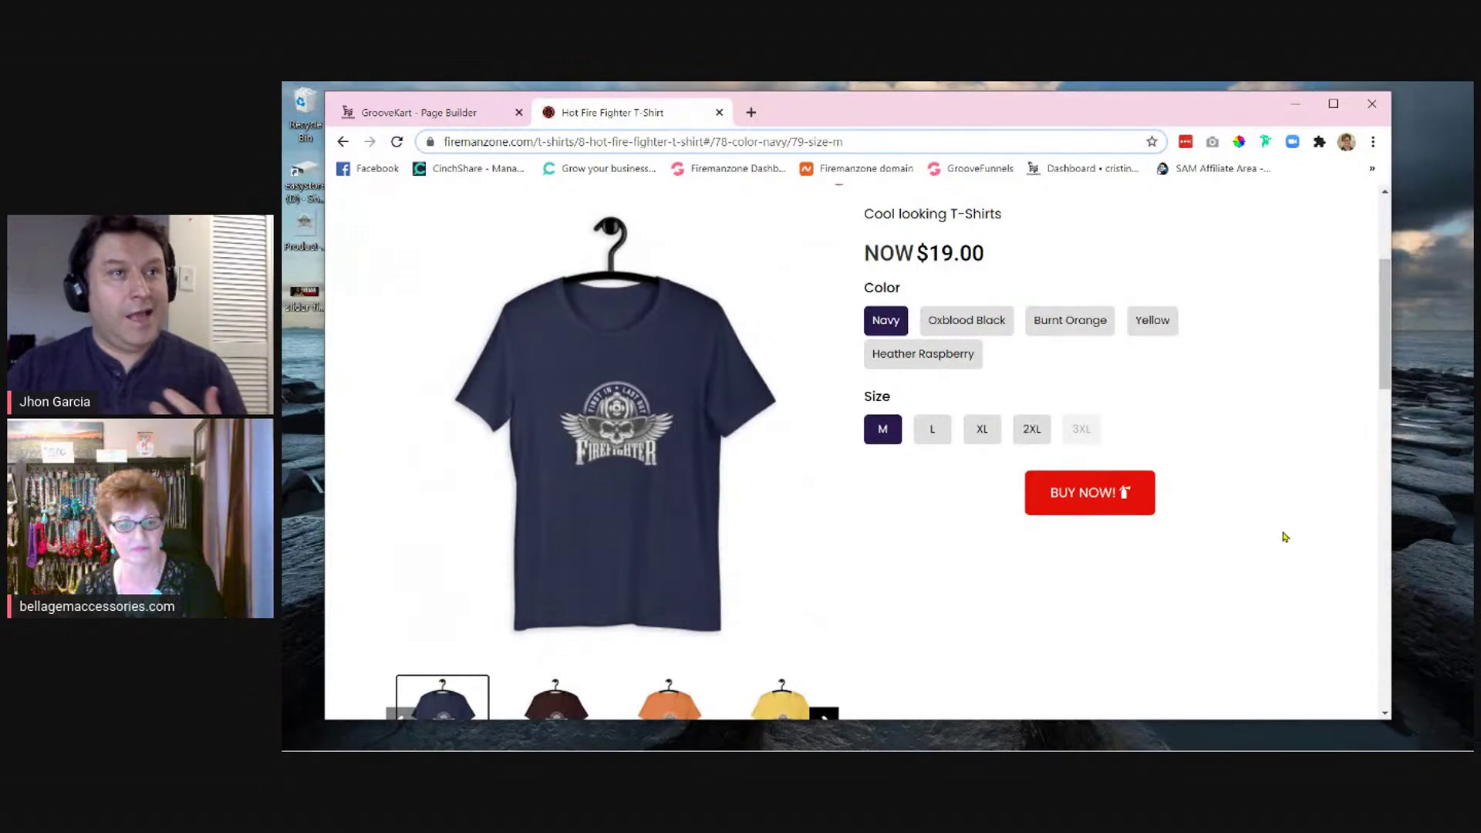
scroll(1283, 537, "down", 6)
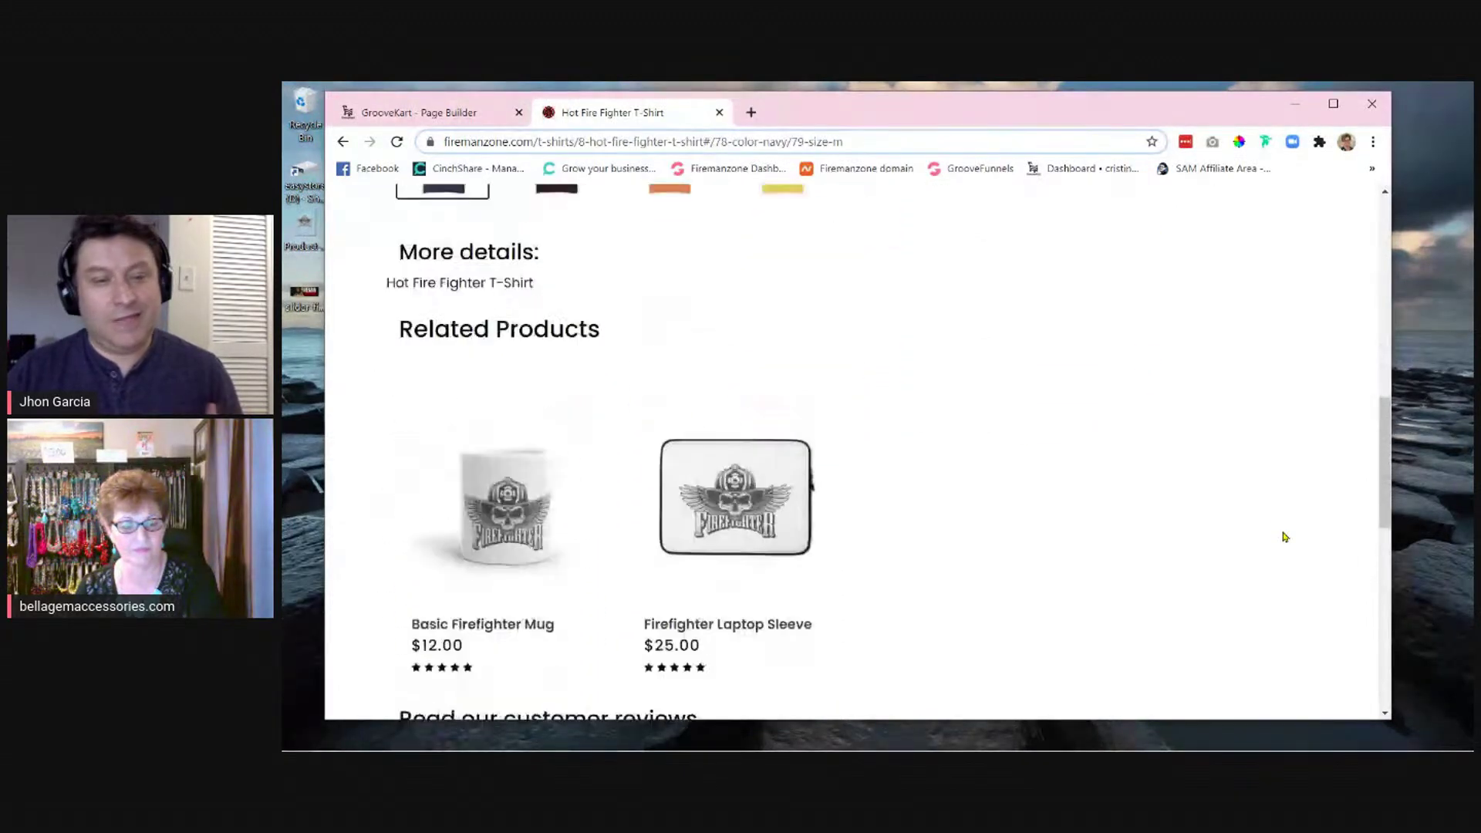
scroll(1283, 537, "down", 1)
scroll(1284, 536, "down", 1)
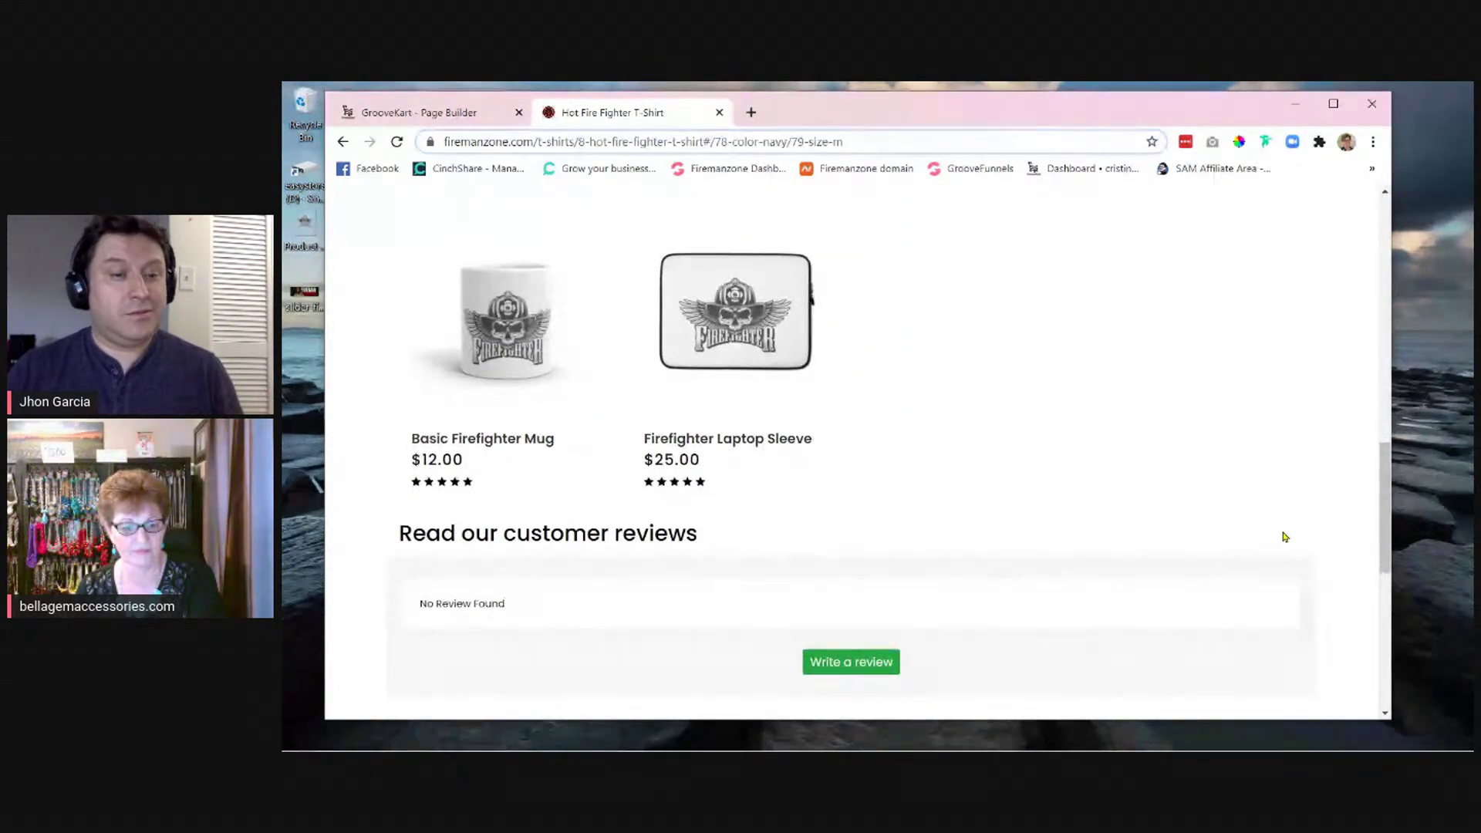
scroll(1284, 537, "up", 1)
scroll(1283, 536, "up", 1)
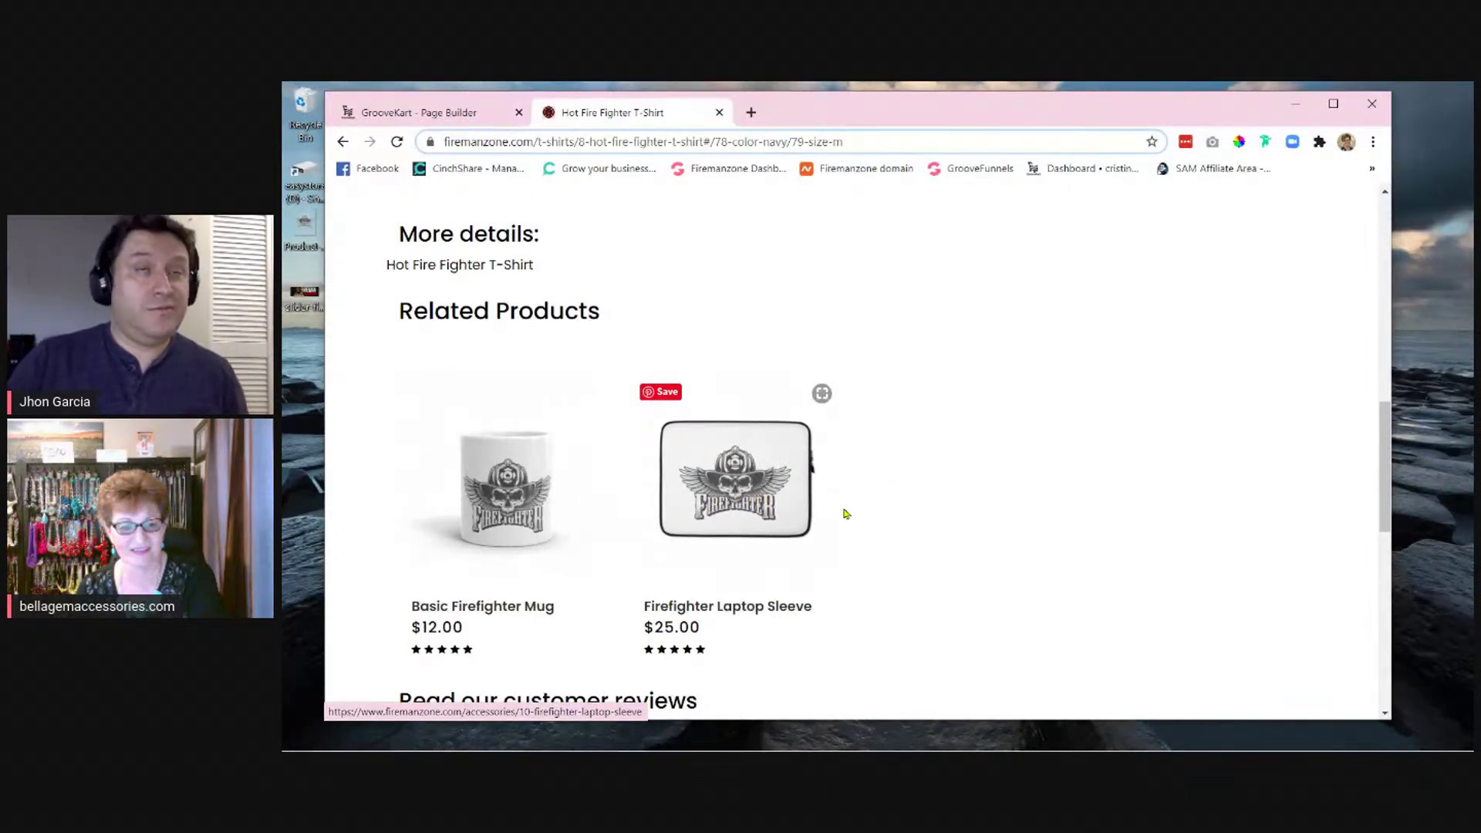
scroll(1017, 540, "up", 1)
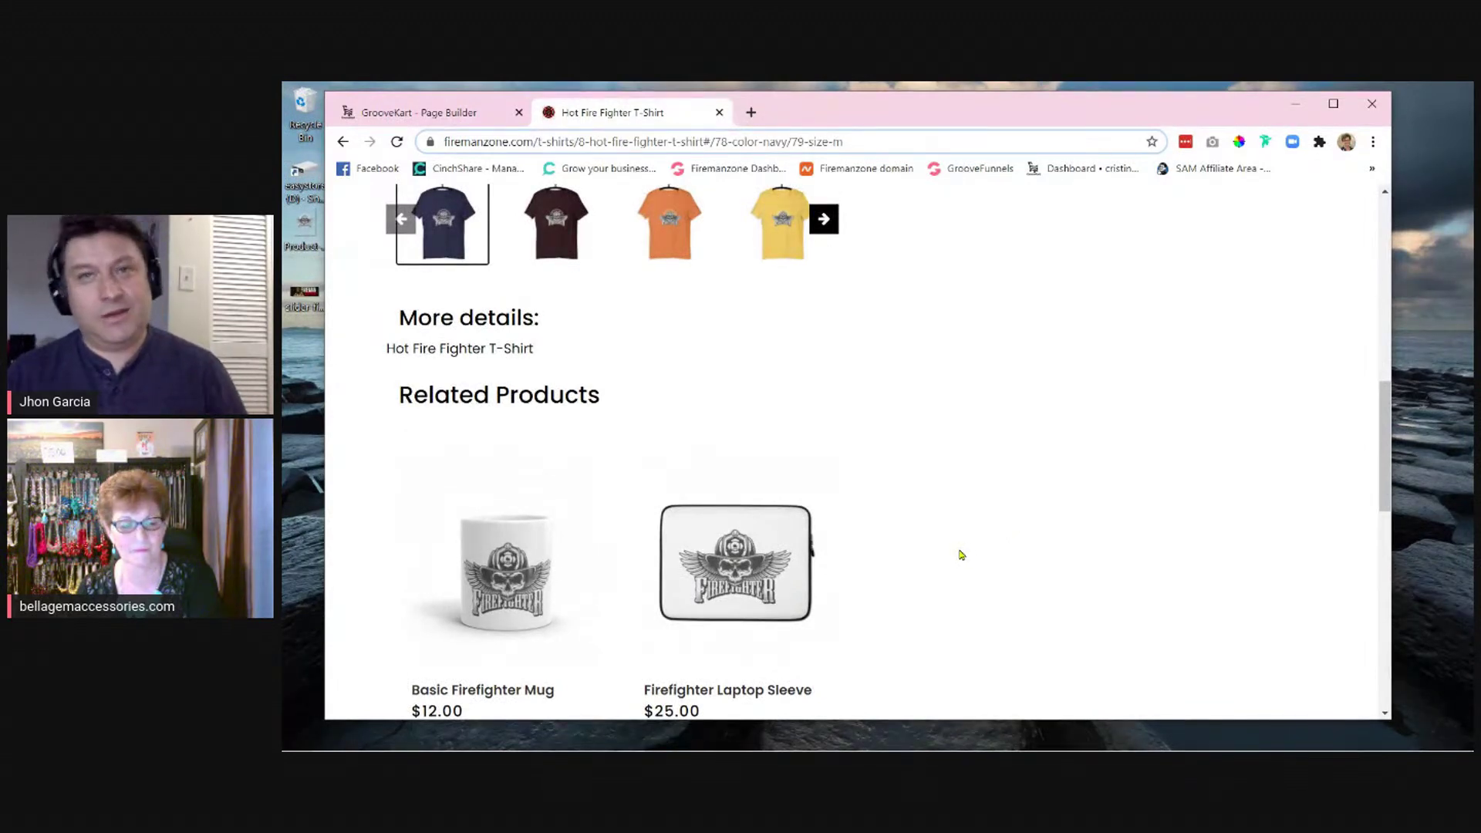
scroll(961, 554, "down", 1)
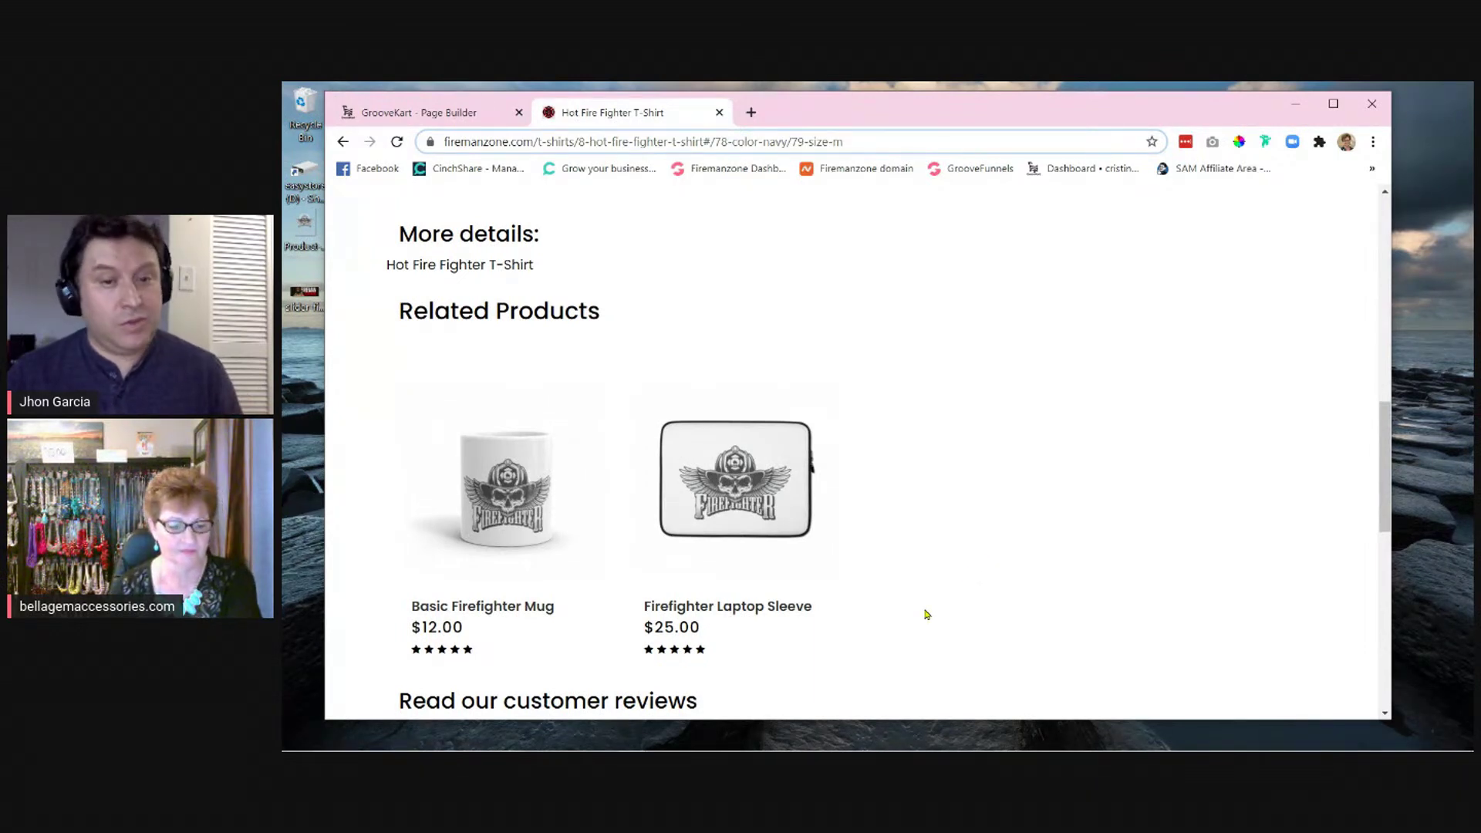
scroll(918, 606, "up", 1)
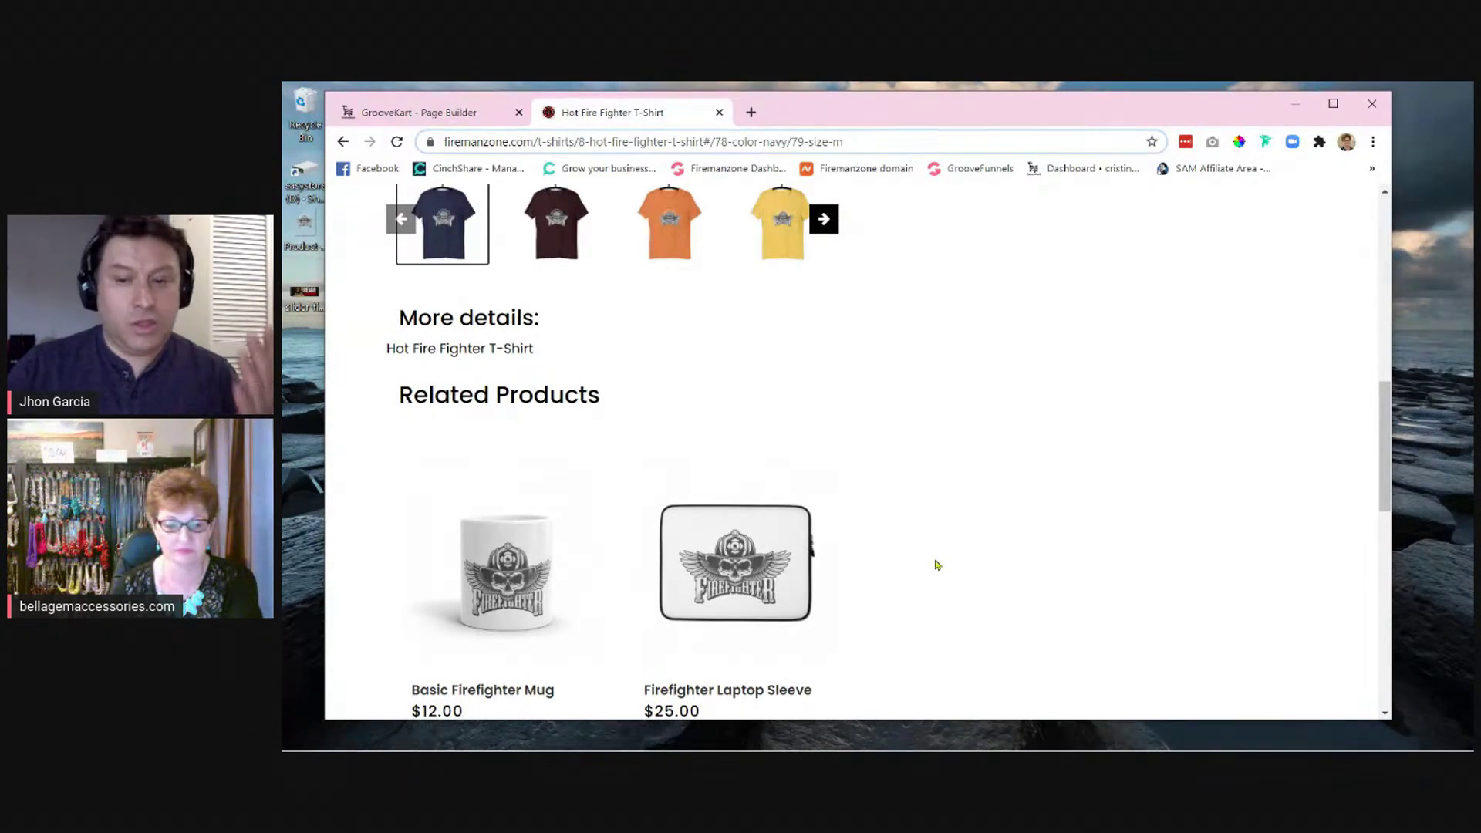
scroll(936, 564, "down", 1)
scroll(937, 564, "up", 1)
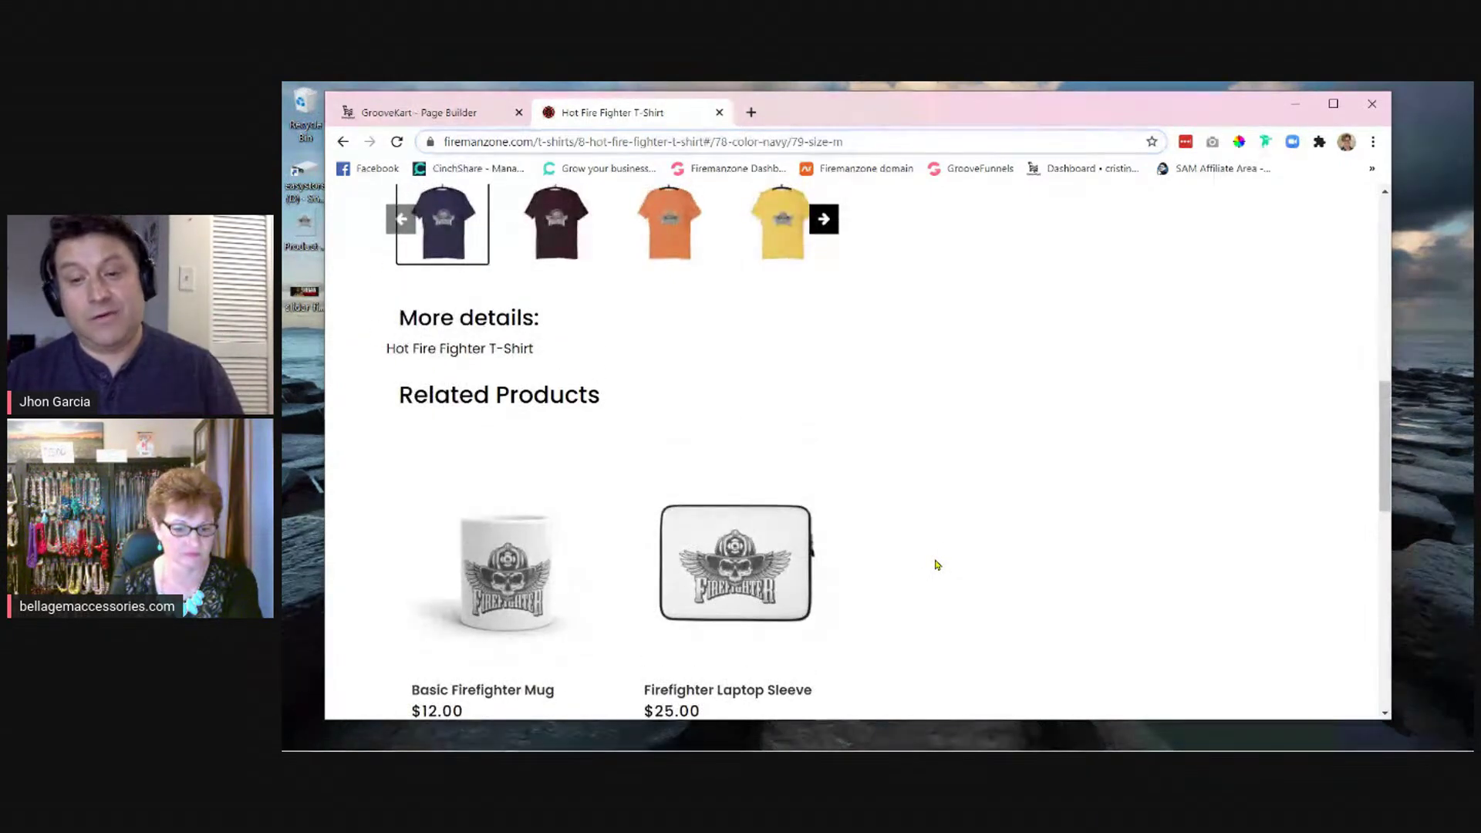
scroll(937, 565, "up", 1)
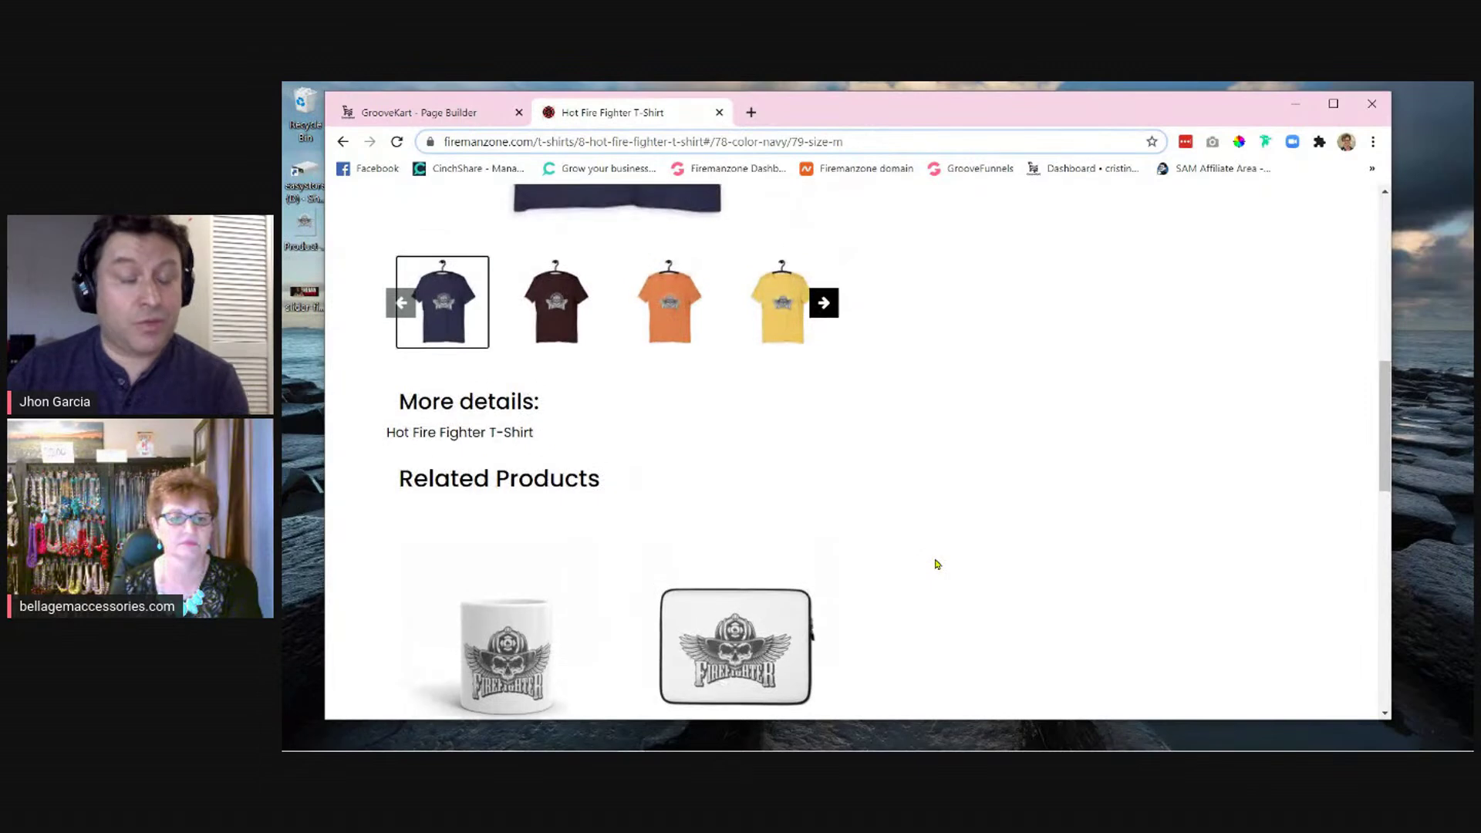
scroll(937, 564, "up", 1)
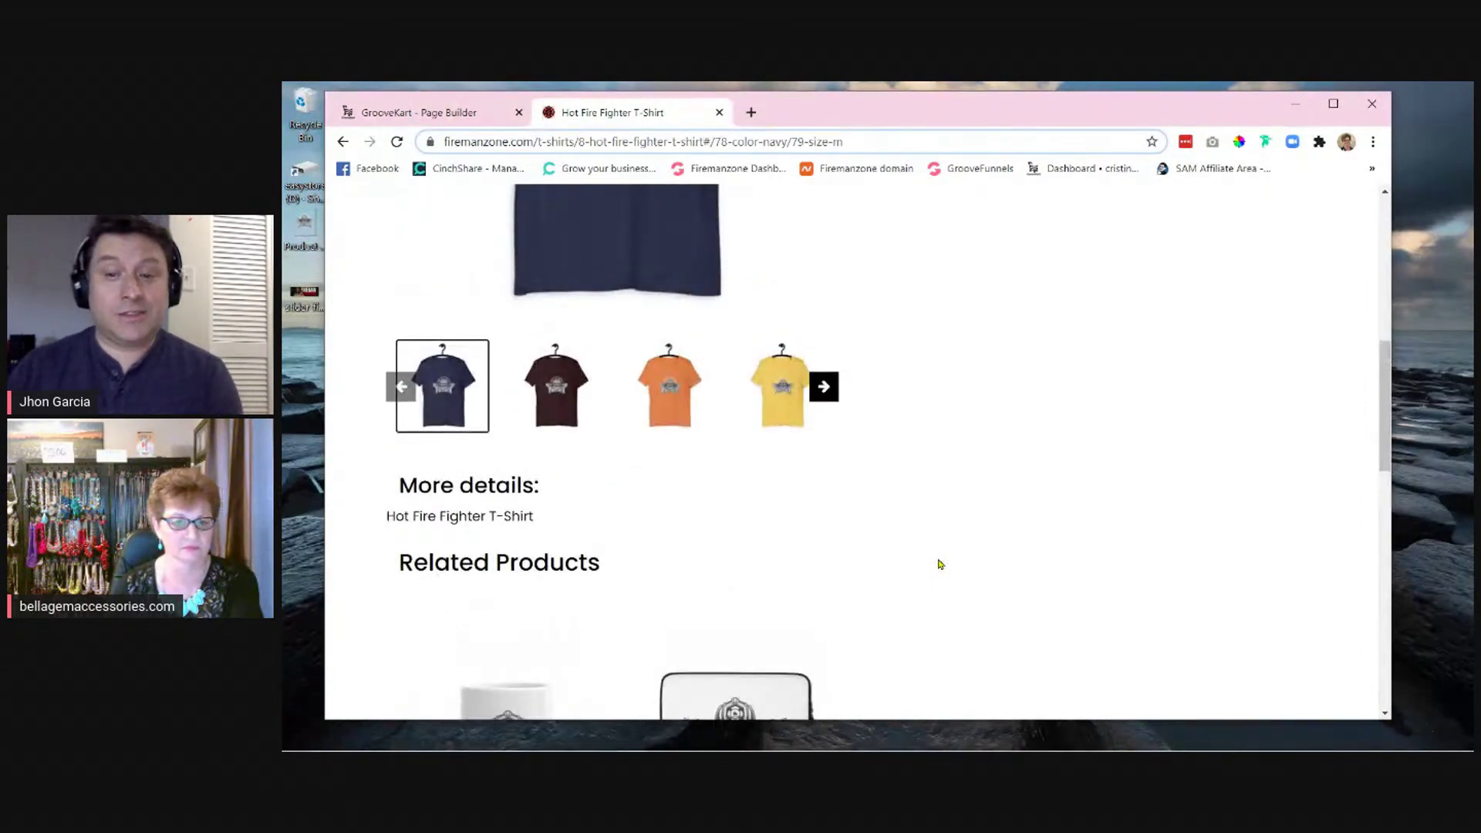
- Preview the shirt in Yellow using its color option and check the matching gallery image and size choices
scroll(937, 564, "up", 4)
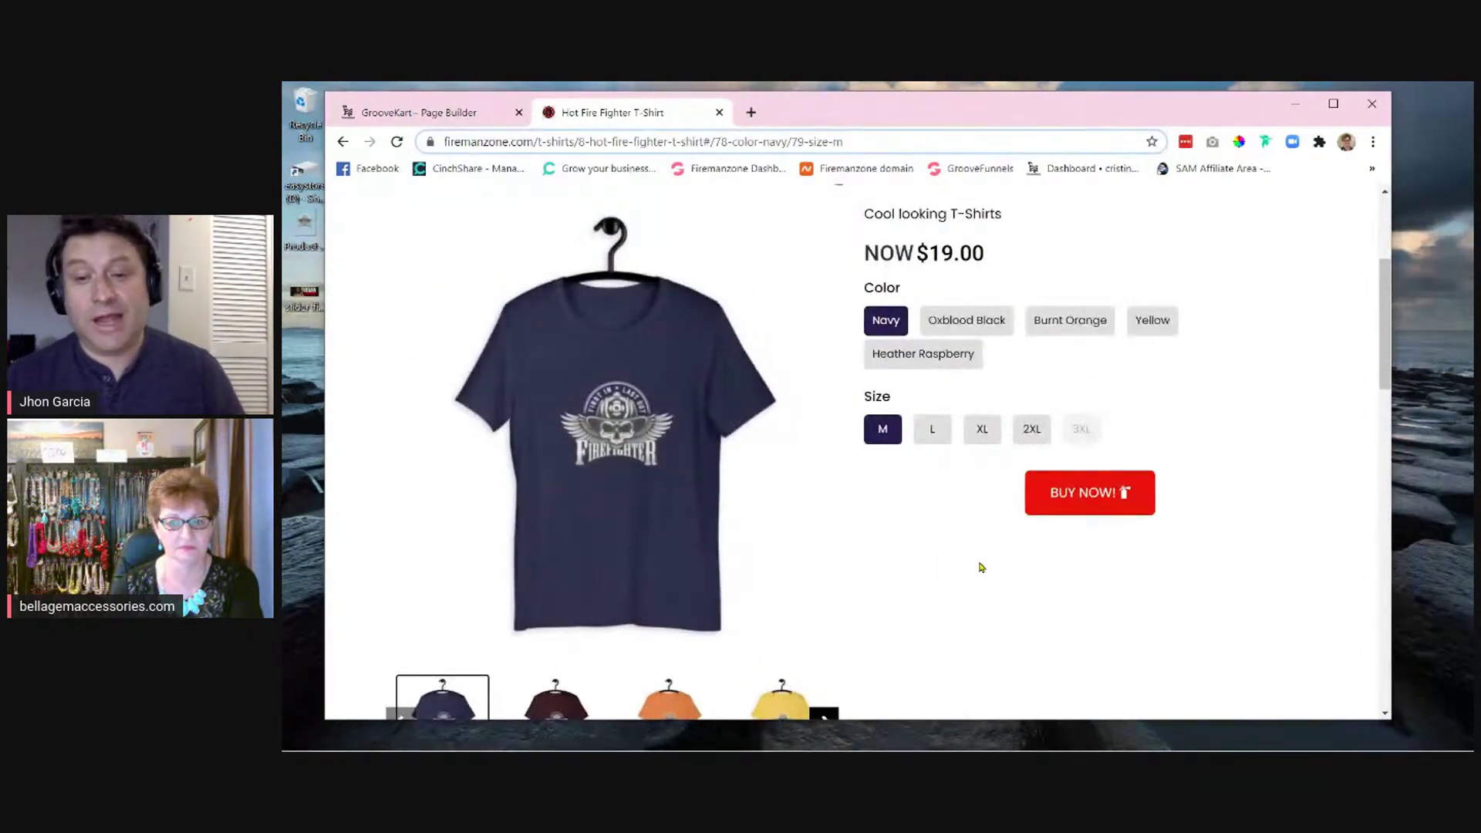
left_click(1156, 321)
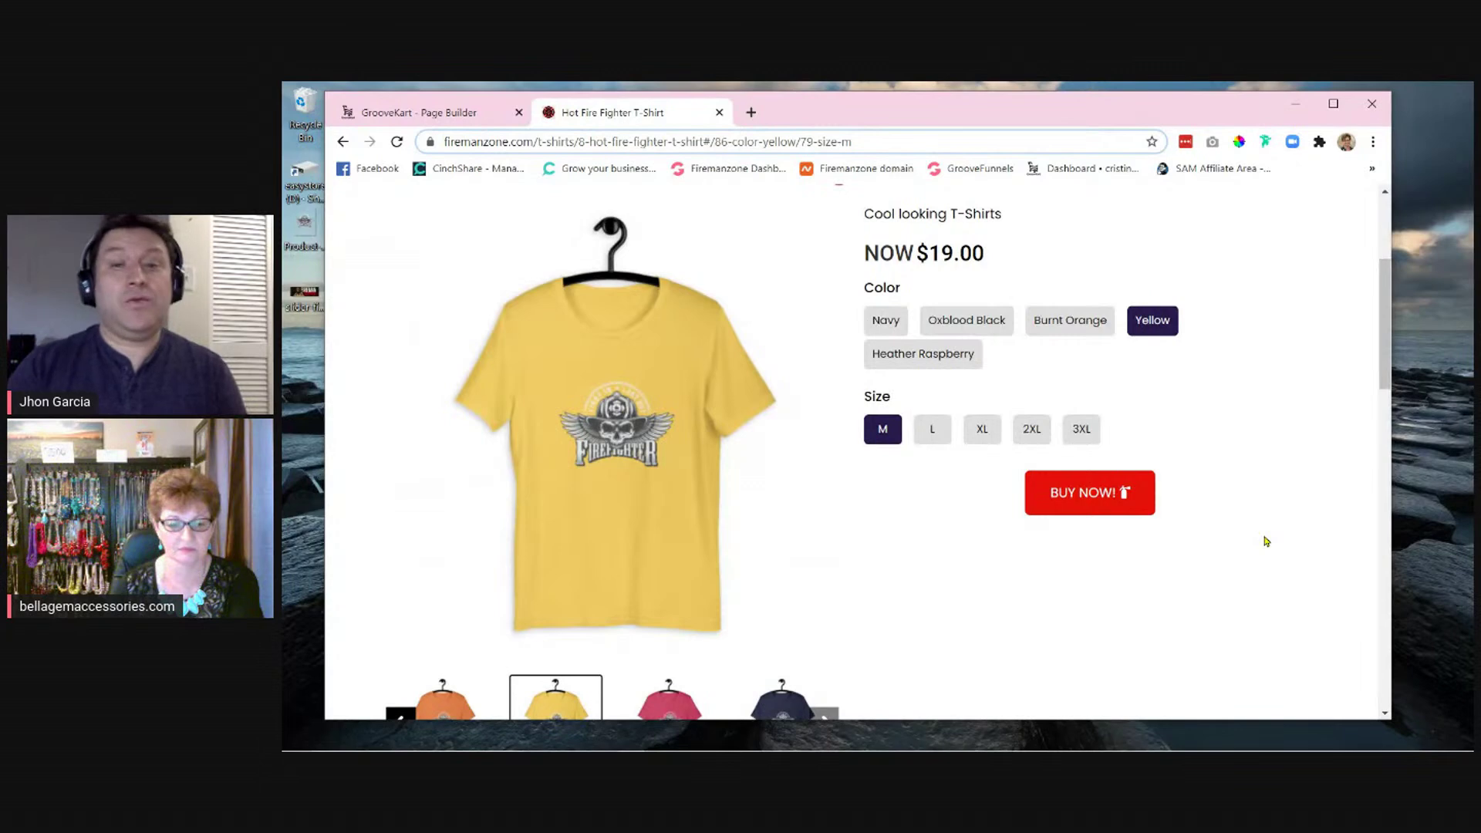
scroll(1266, 541, "down", 1)
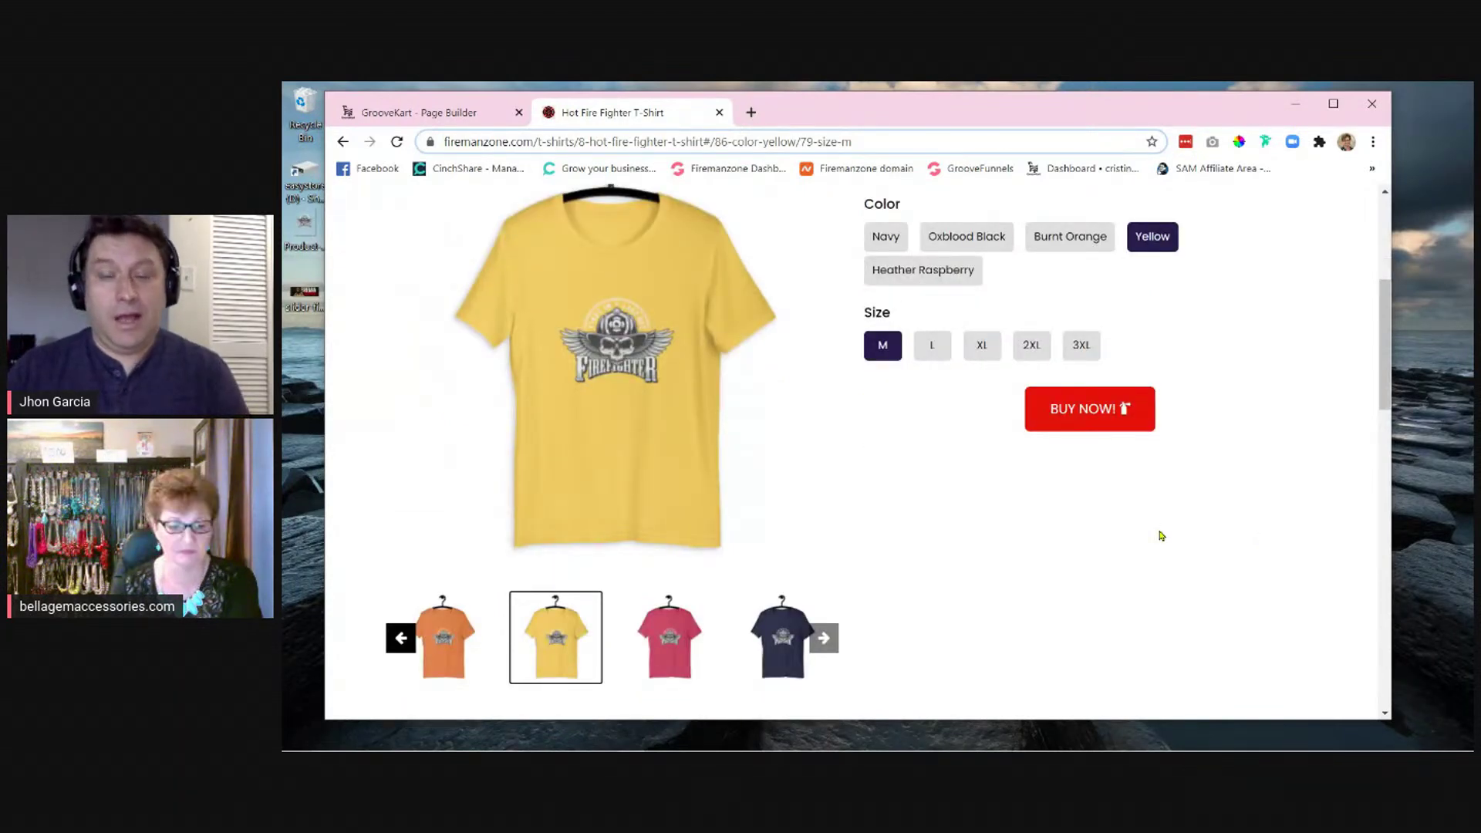
scroll(1161, 535, "down", 1)
scroll(1160, 535, "up", 1)
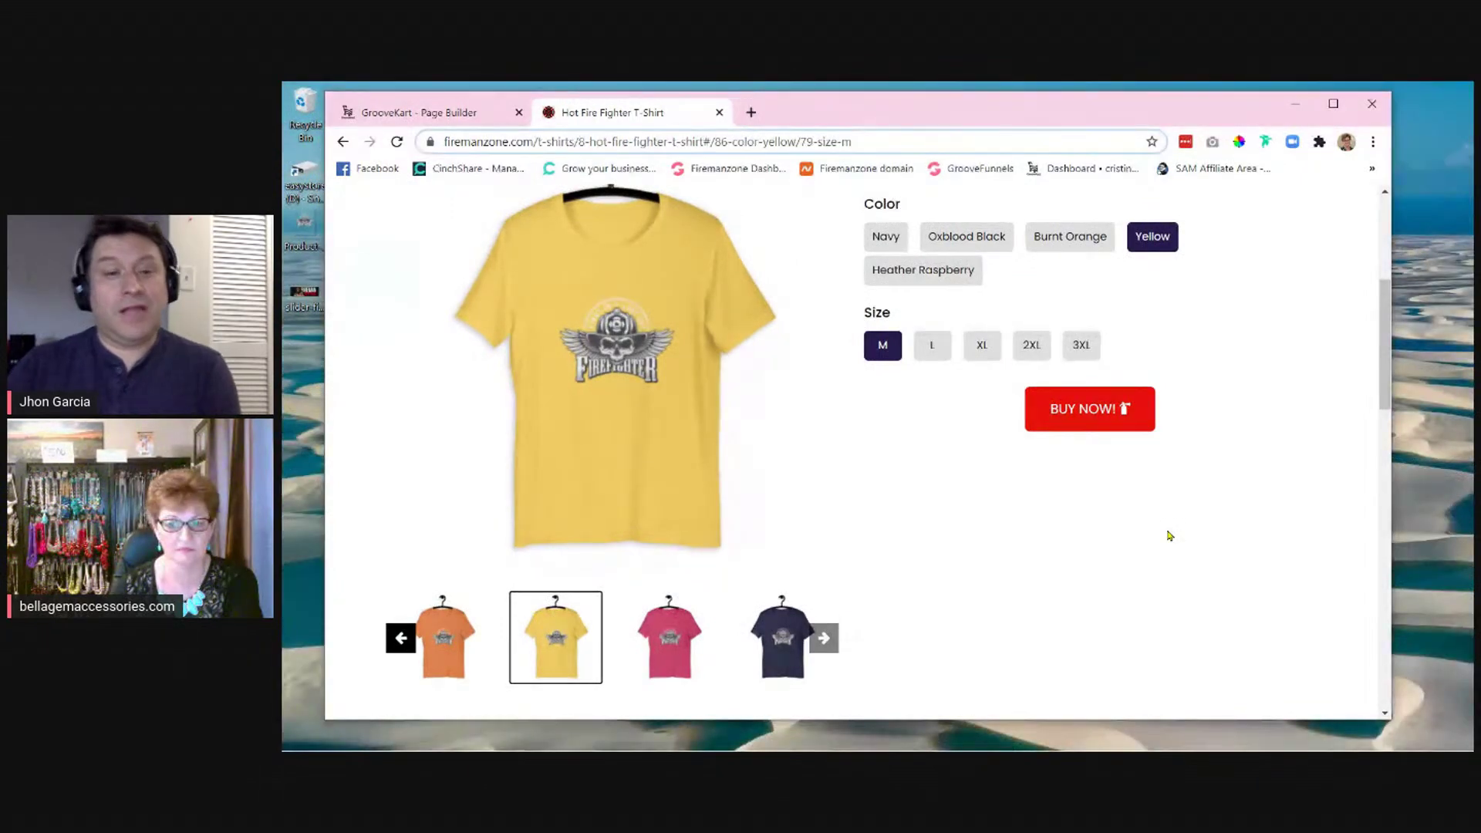
scroll(1168, 535, "up", 1)
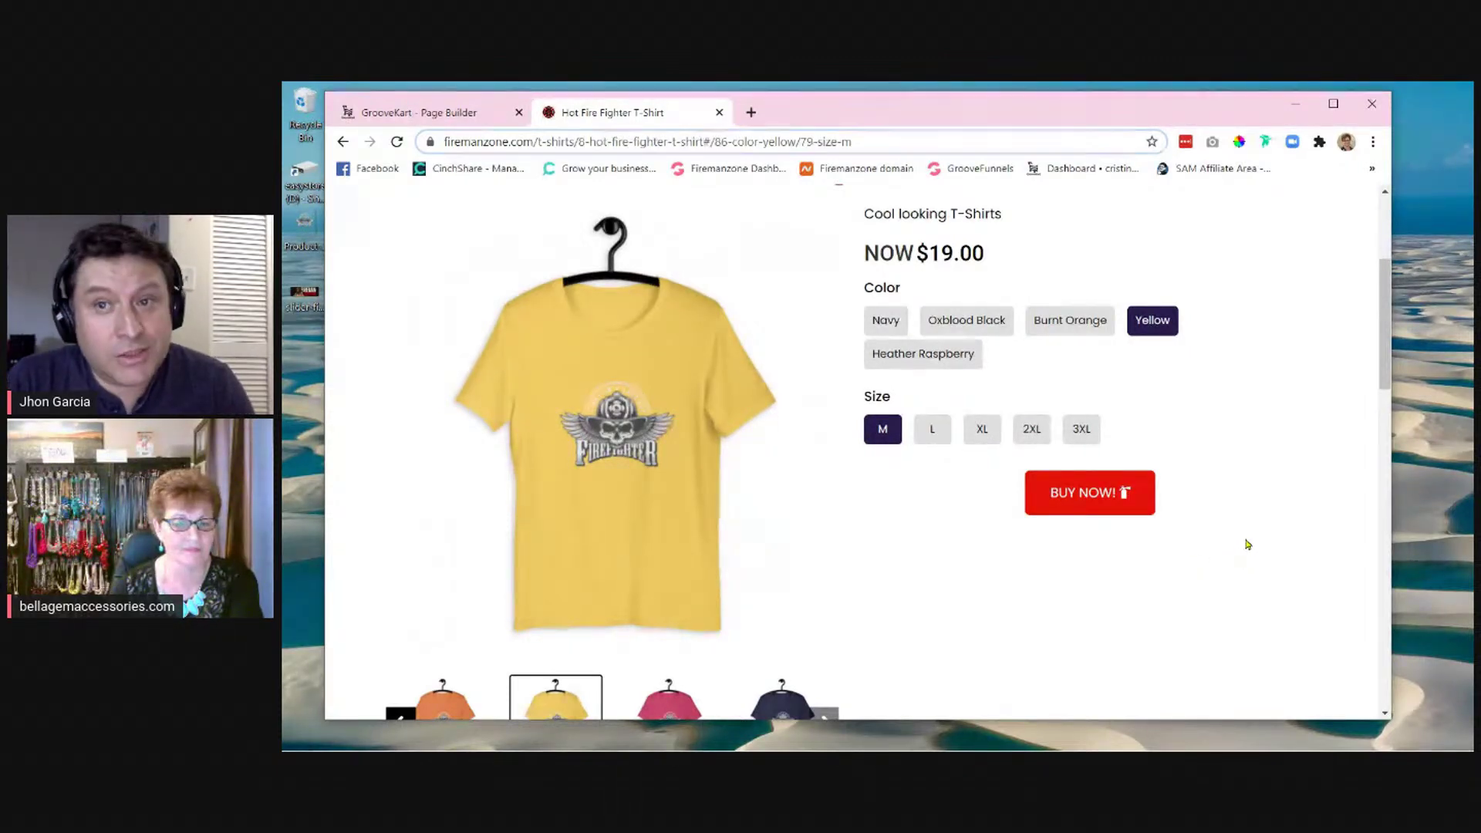
- Examine the upper part of the Yellow shirt's page, including the store header, navigation bar, product title and purchase options
scroll(1247, 545, "up", 1)
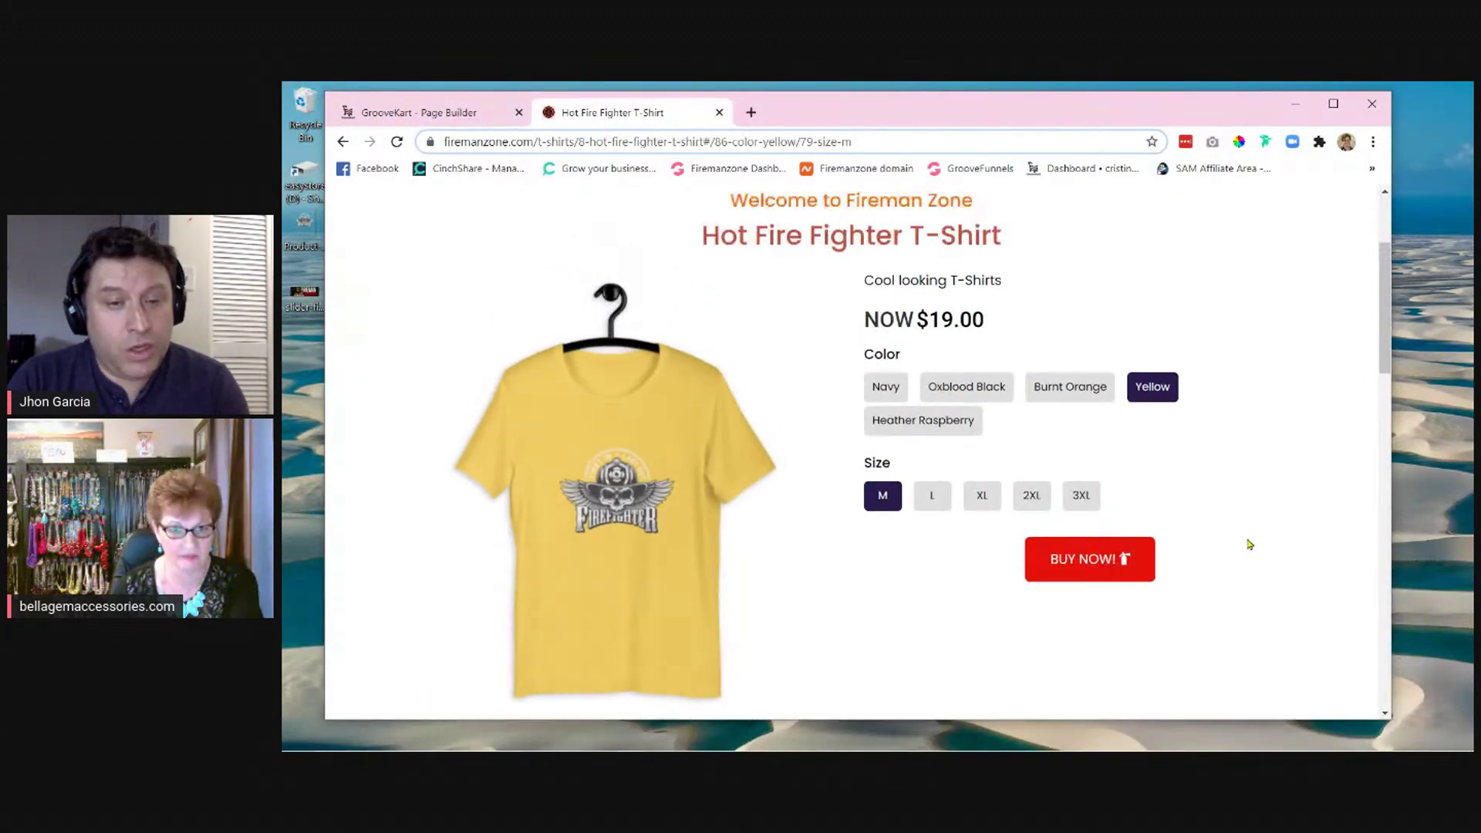
scroll(1250, 544, "up", 2)
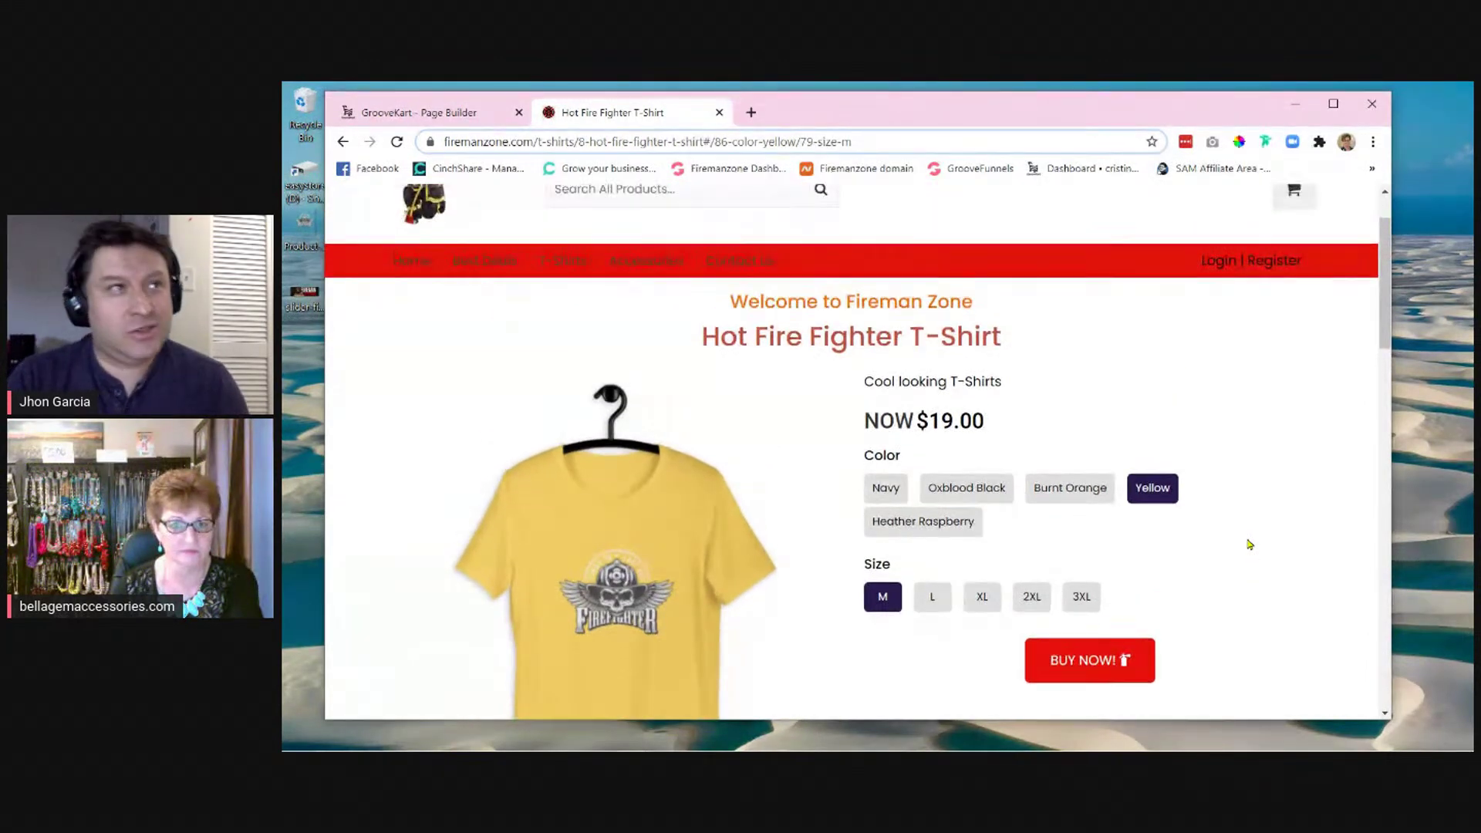
scroll(1249, 545, "down", 2)
scroll(1249, 545, "up", 1)
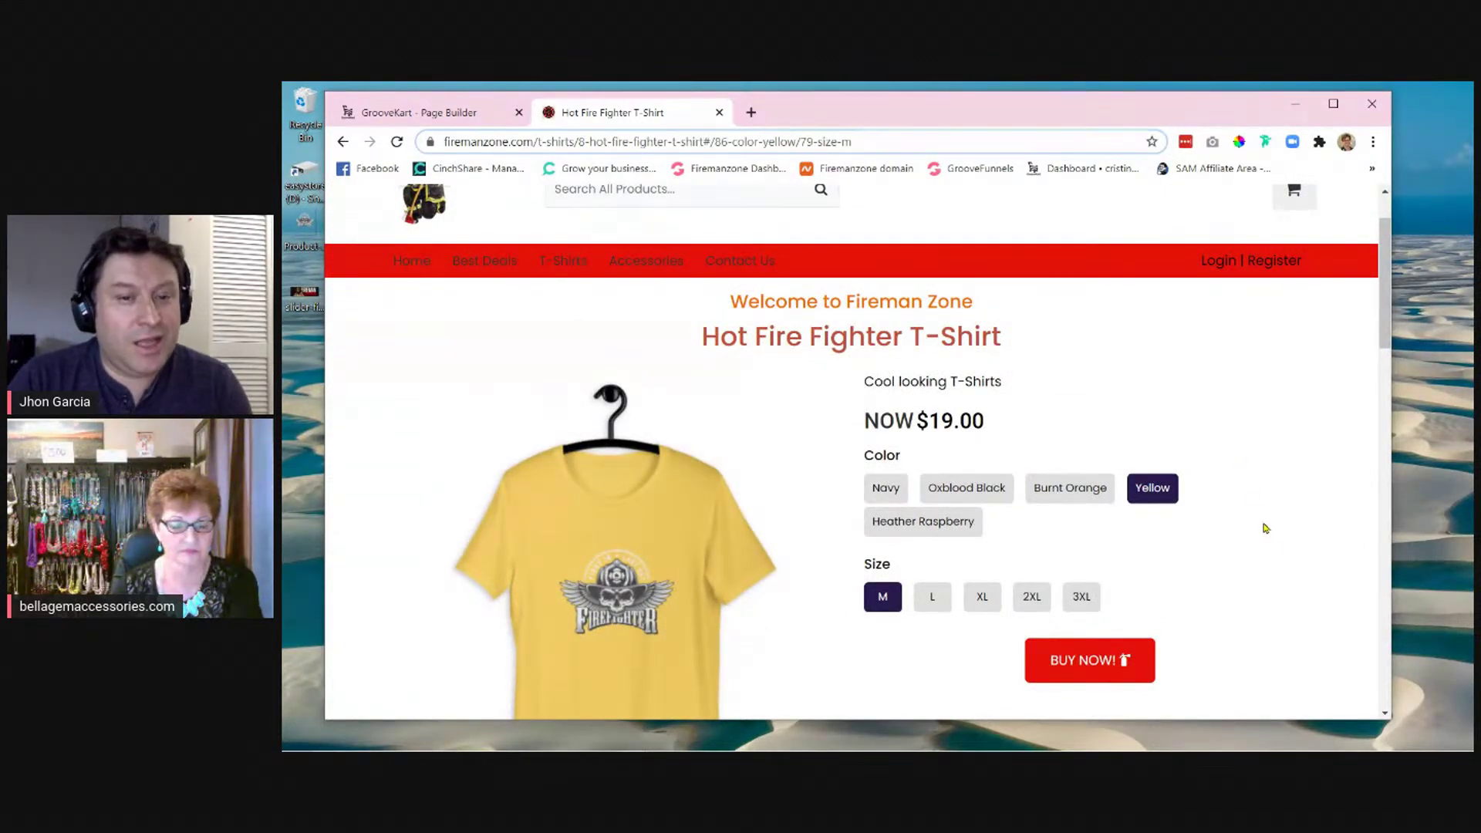
scroll(1263, 528, "up", 1)
scroll(1263, 528, "down", 2)
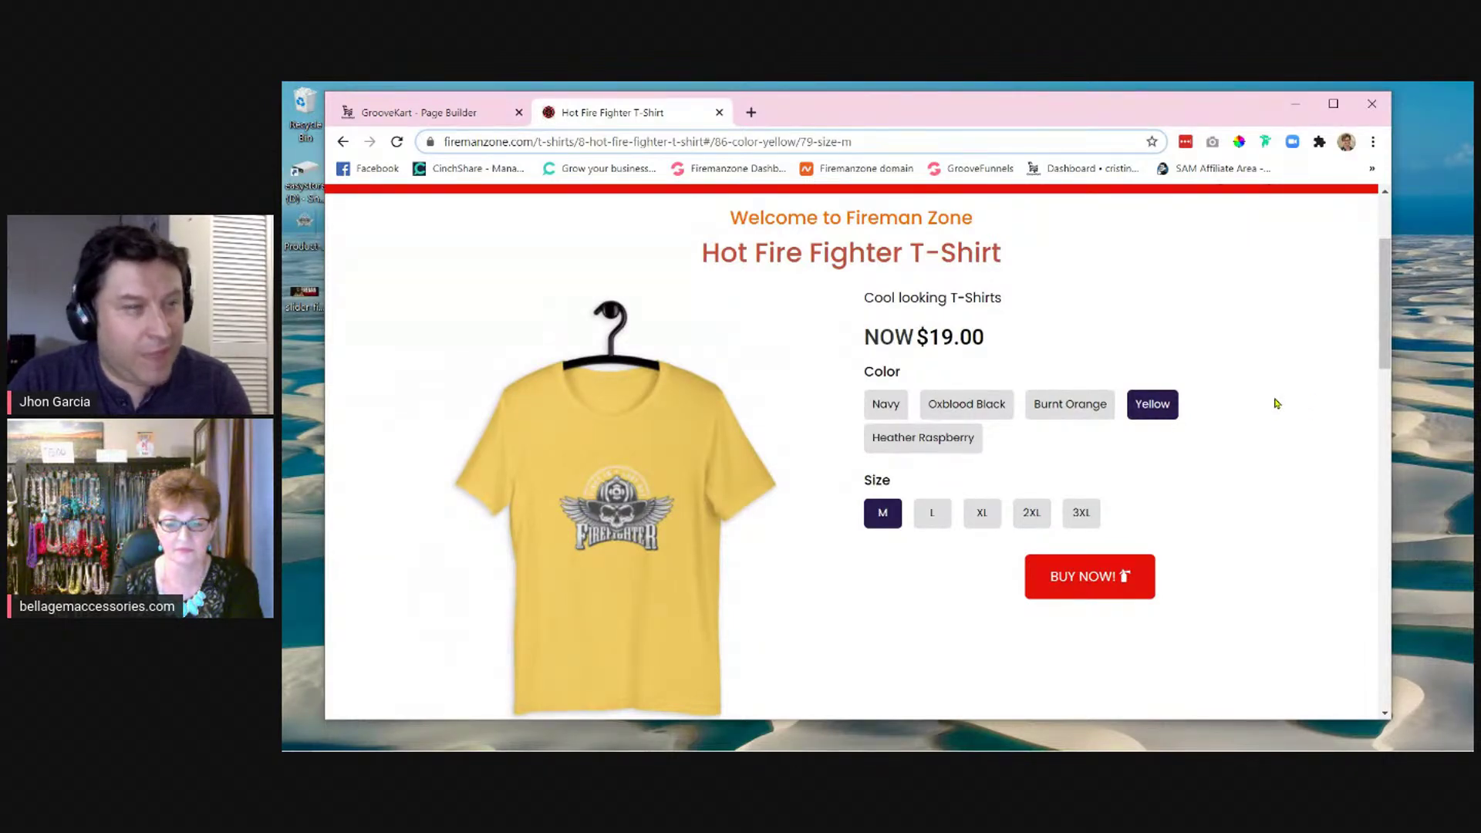
scroll(1276, 401, "up", 1)
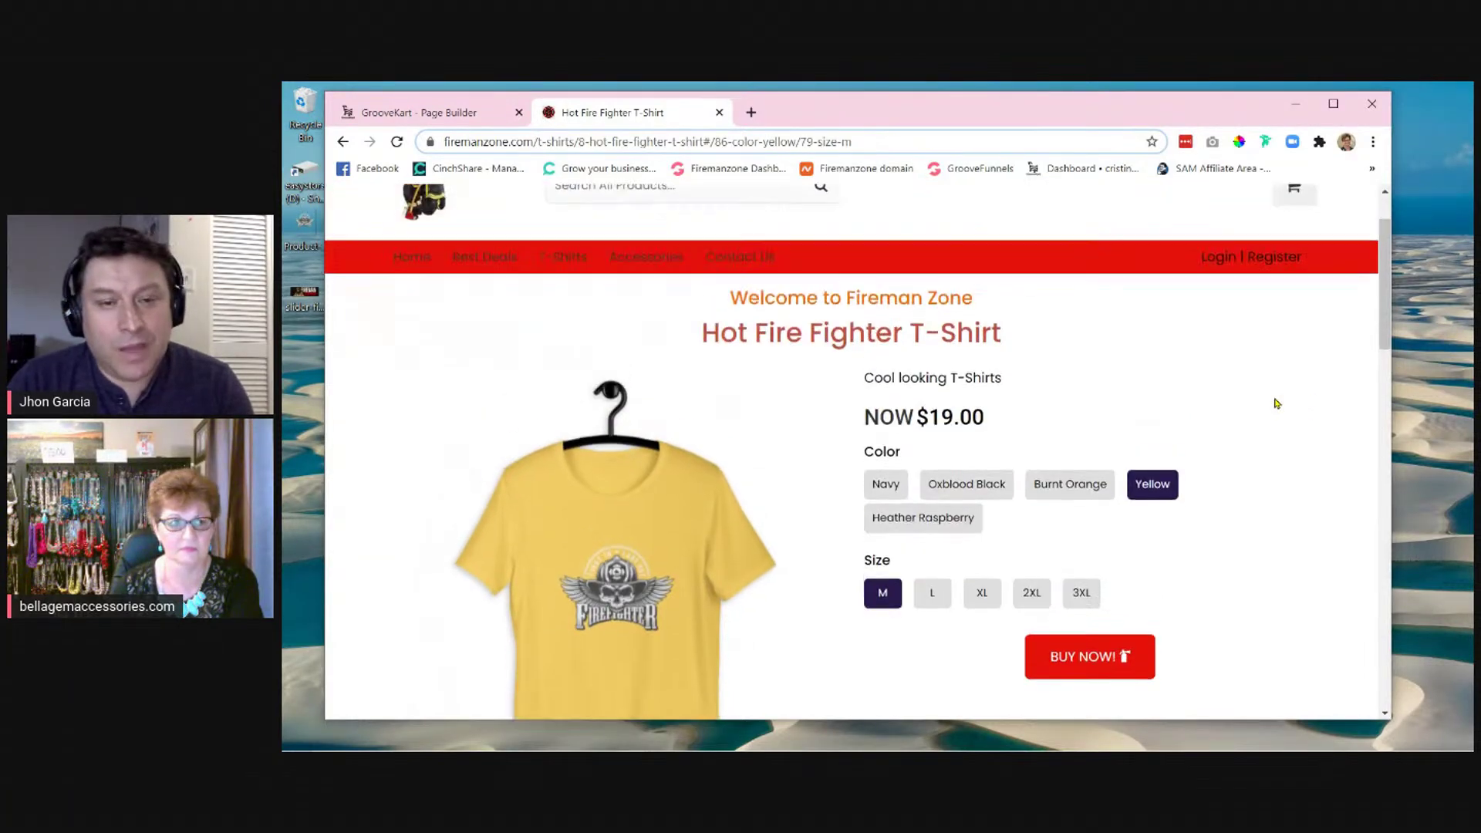
- Return to the Default Product Layout in the page builder and open the store's admin panel in a separate browser tab
left_click(436, 115)
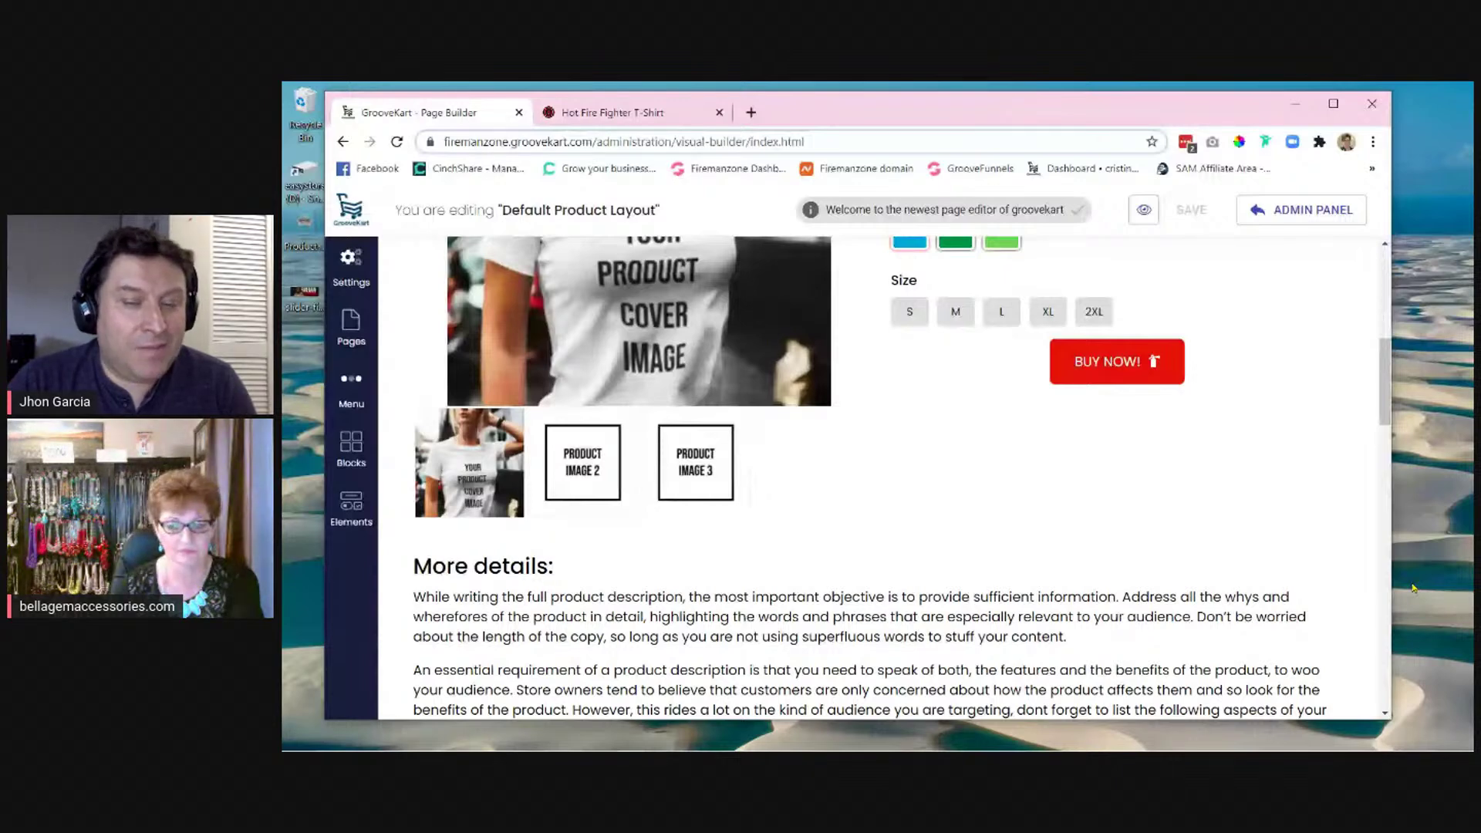
scroll(1299, 539, "up", 6)
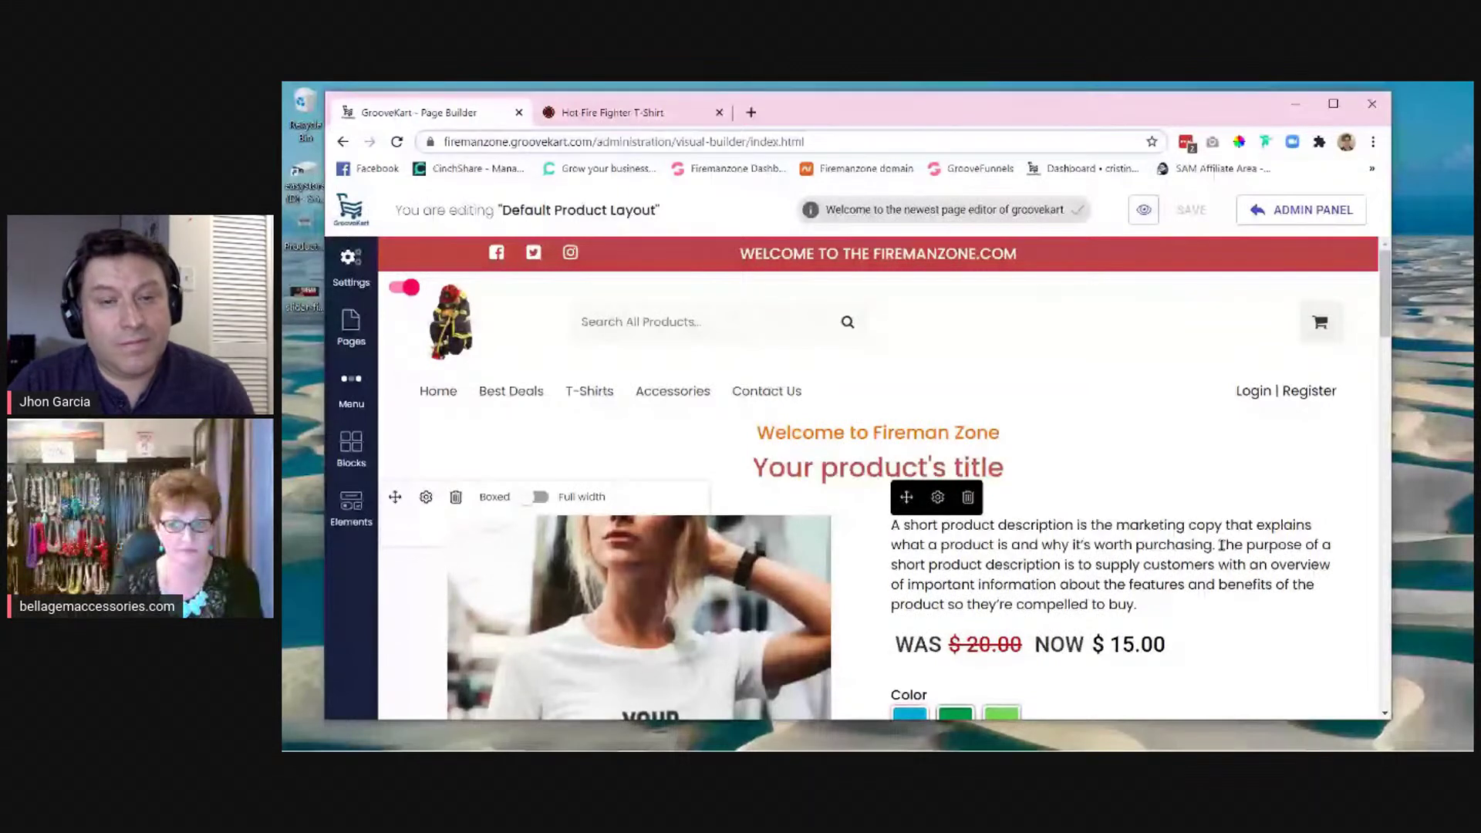
right_click(1300, 209)
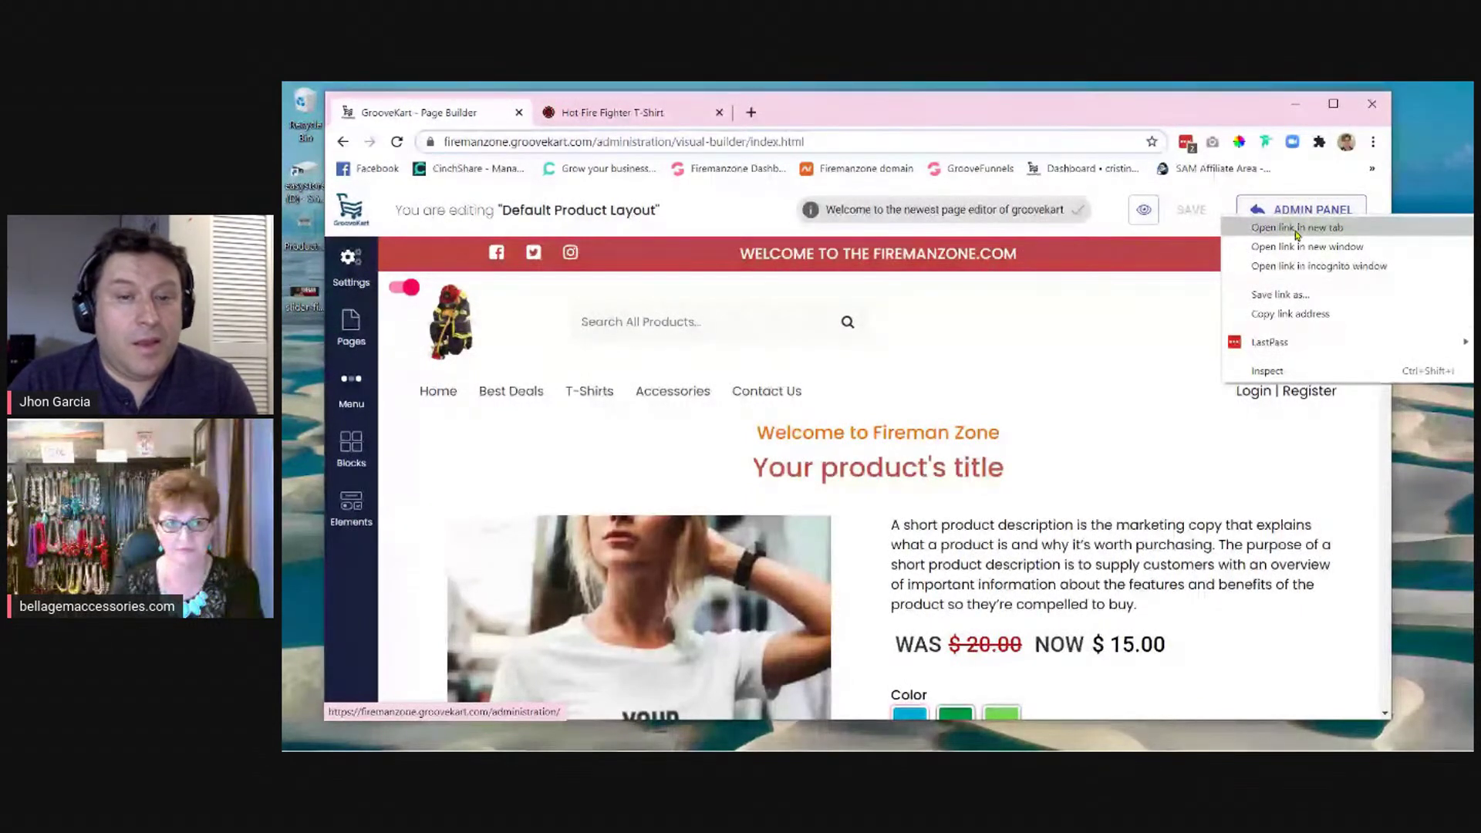
left_click(1297, 228)
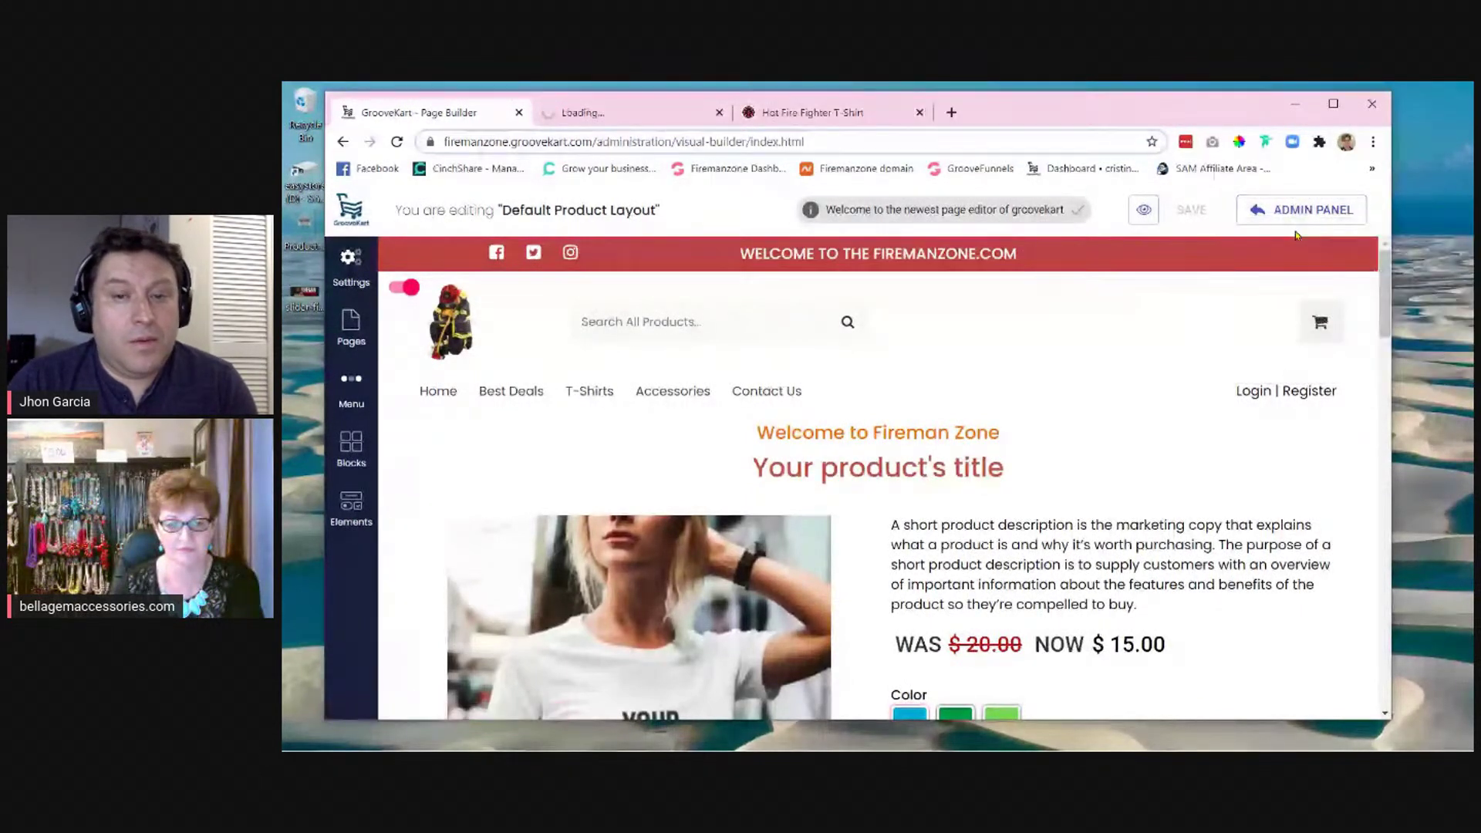
left_click(639, 115)
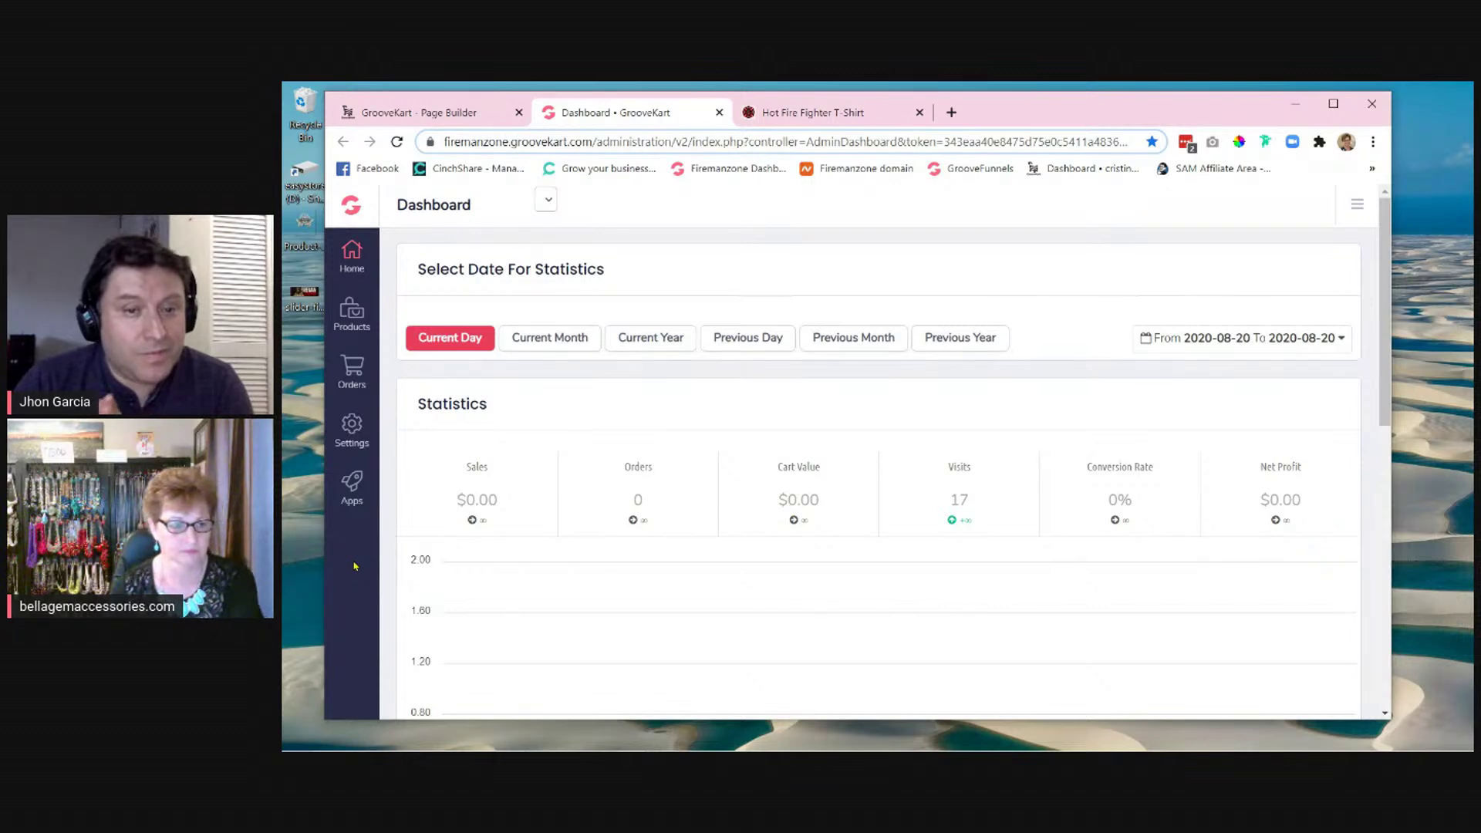
- Open the Hot Fire Fighter T-Shirt for editing from the store's My Products list
left_click(351, 315)
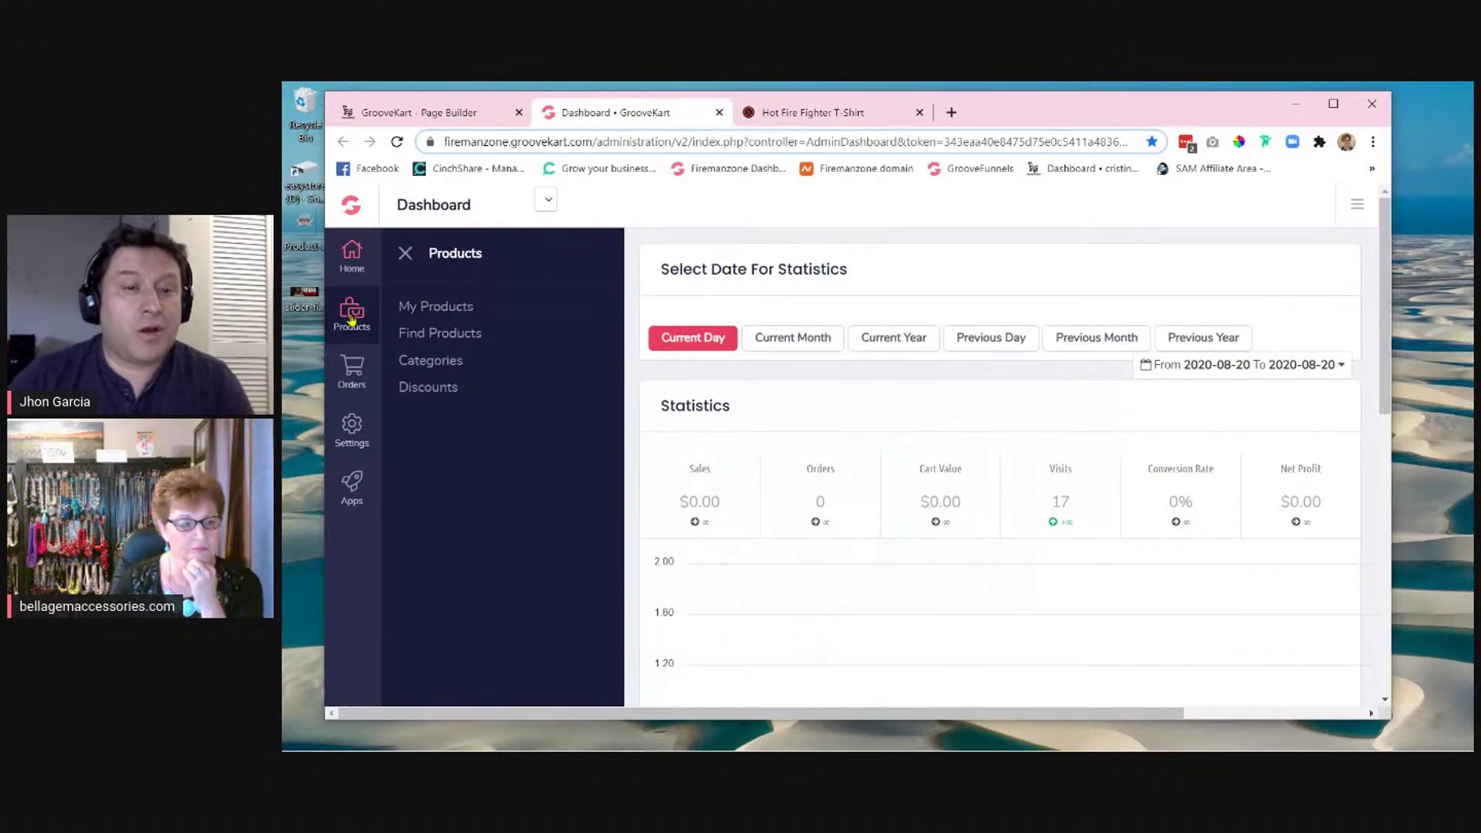
left_click(447, 309)
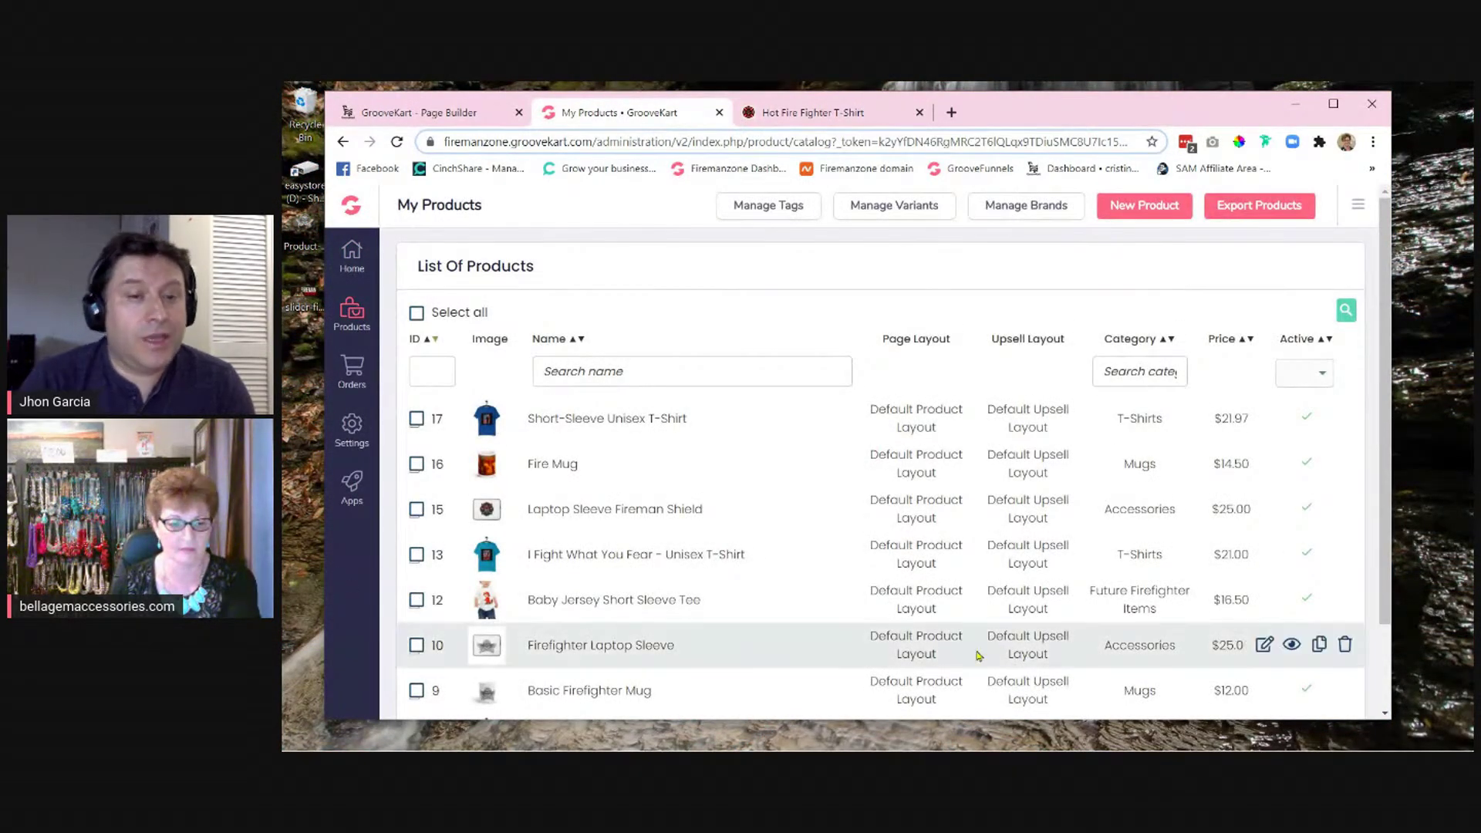
scroll(737, 629, "down", 2)
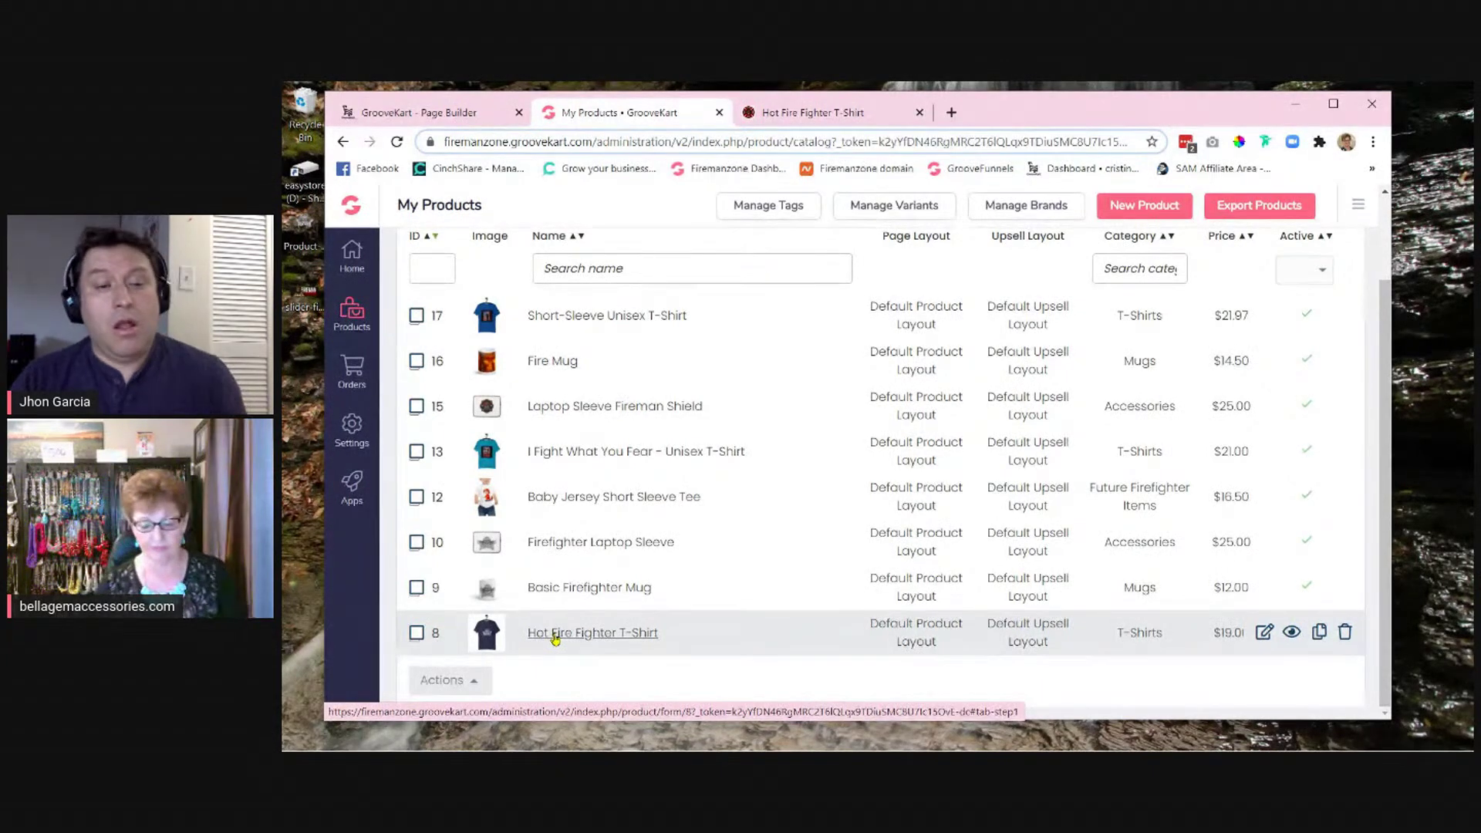
left_click(1263, 632)
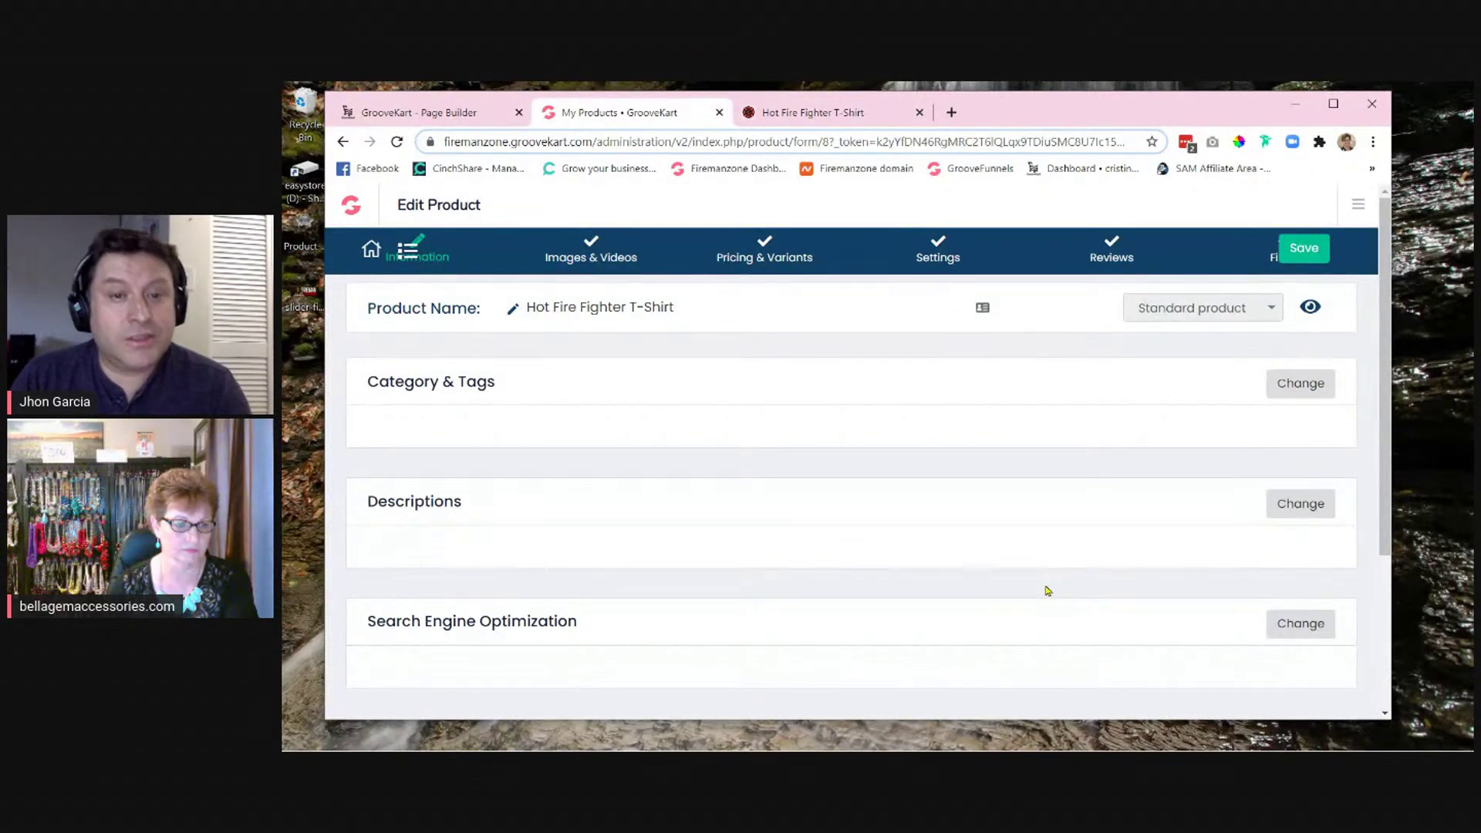
- Look over the product's Information sections and expand Category & Tags to review its category, tag and brand options
scroll(1046, 590, "down", 1)
scroll(1046, 591, "up", 1)
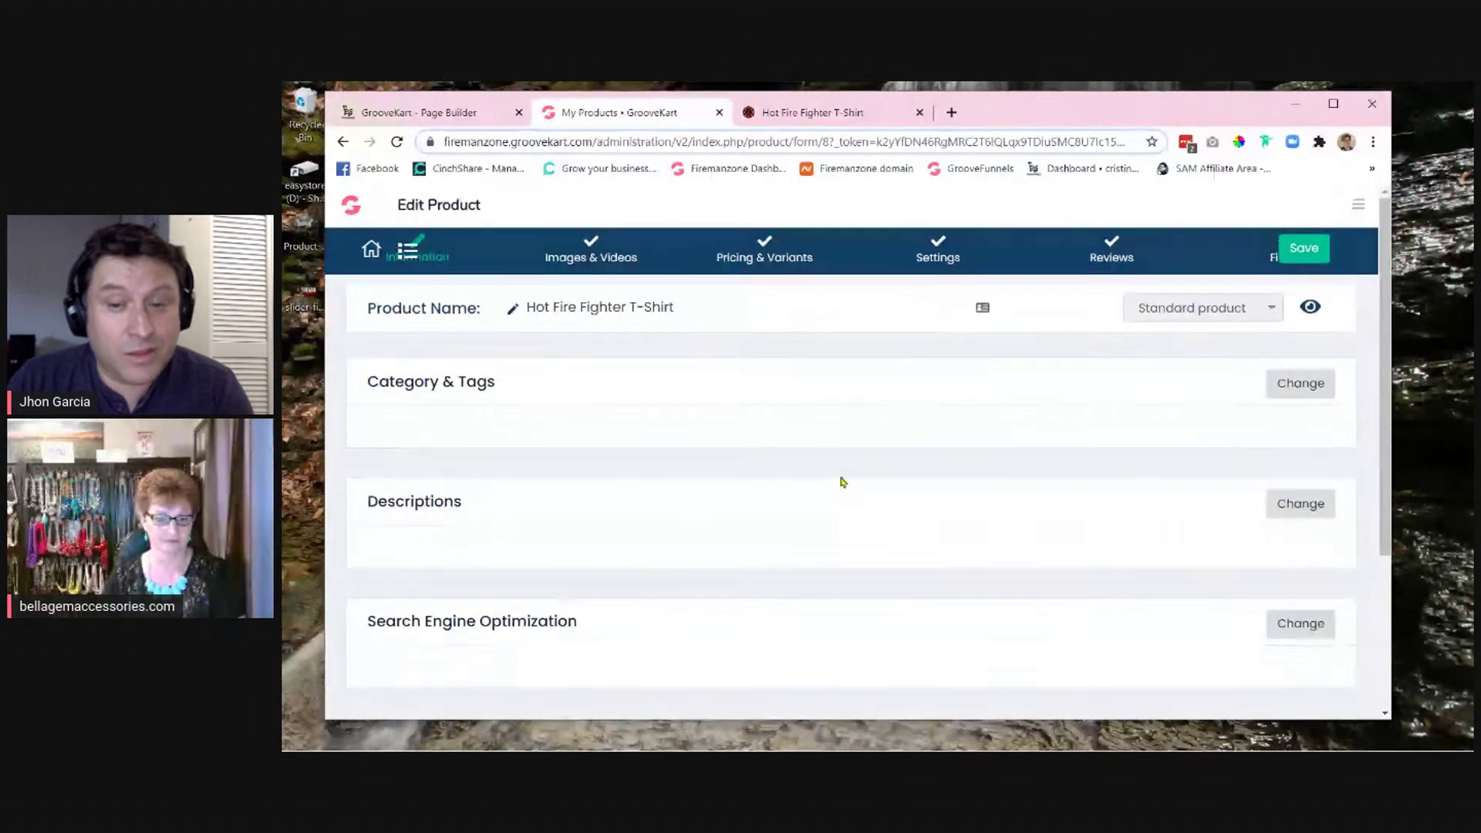
scroll(842, 482, "down", 3)
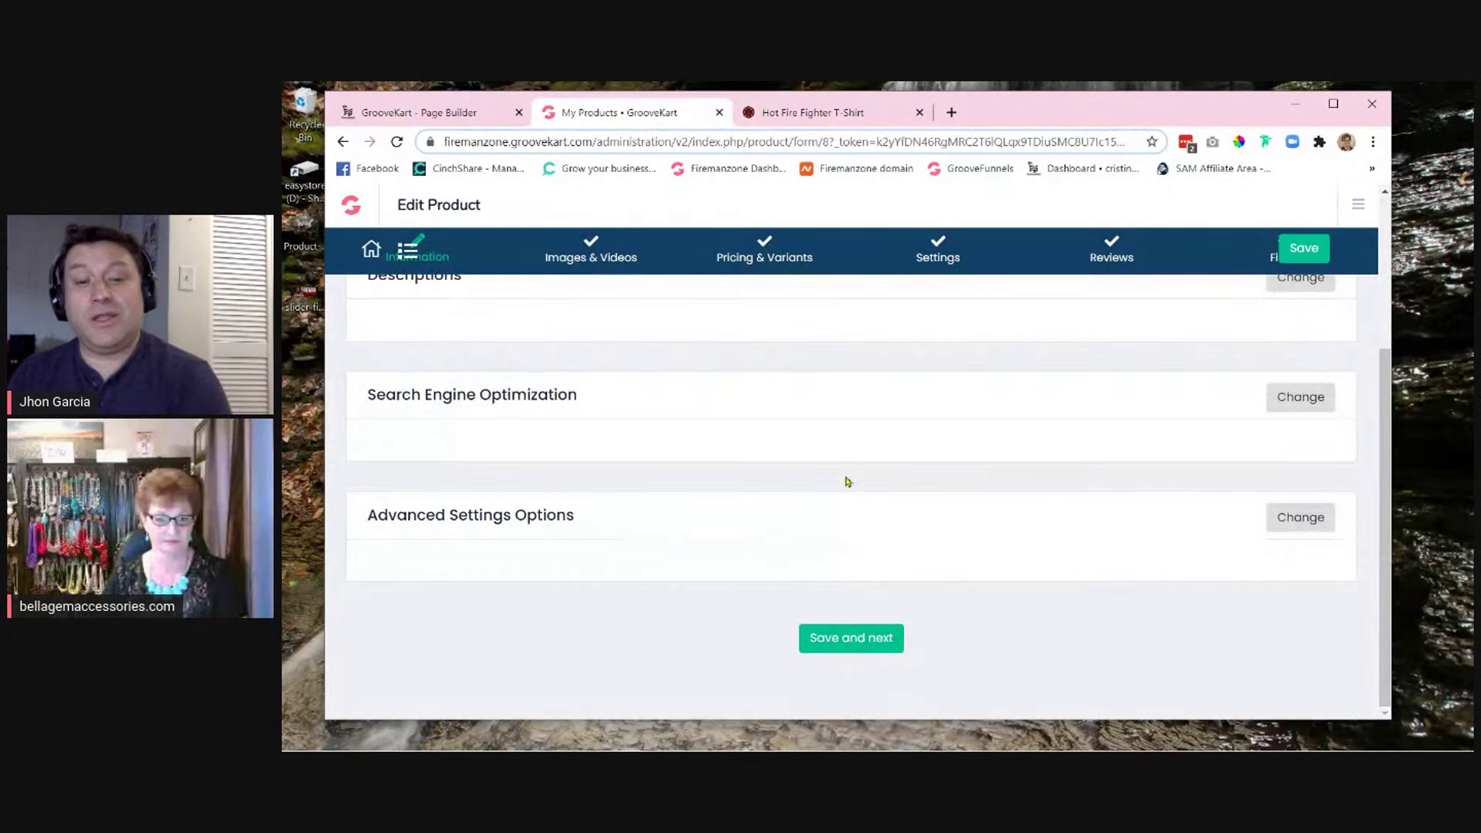
scroll(846, 482, "up", 3)
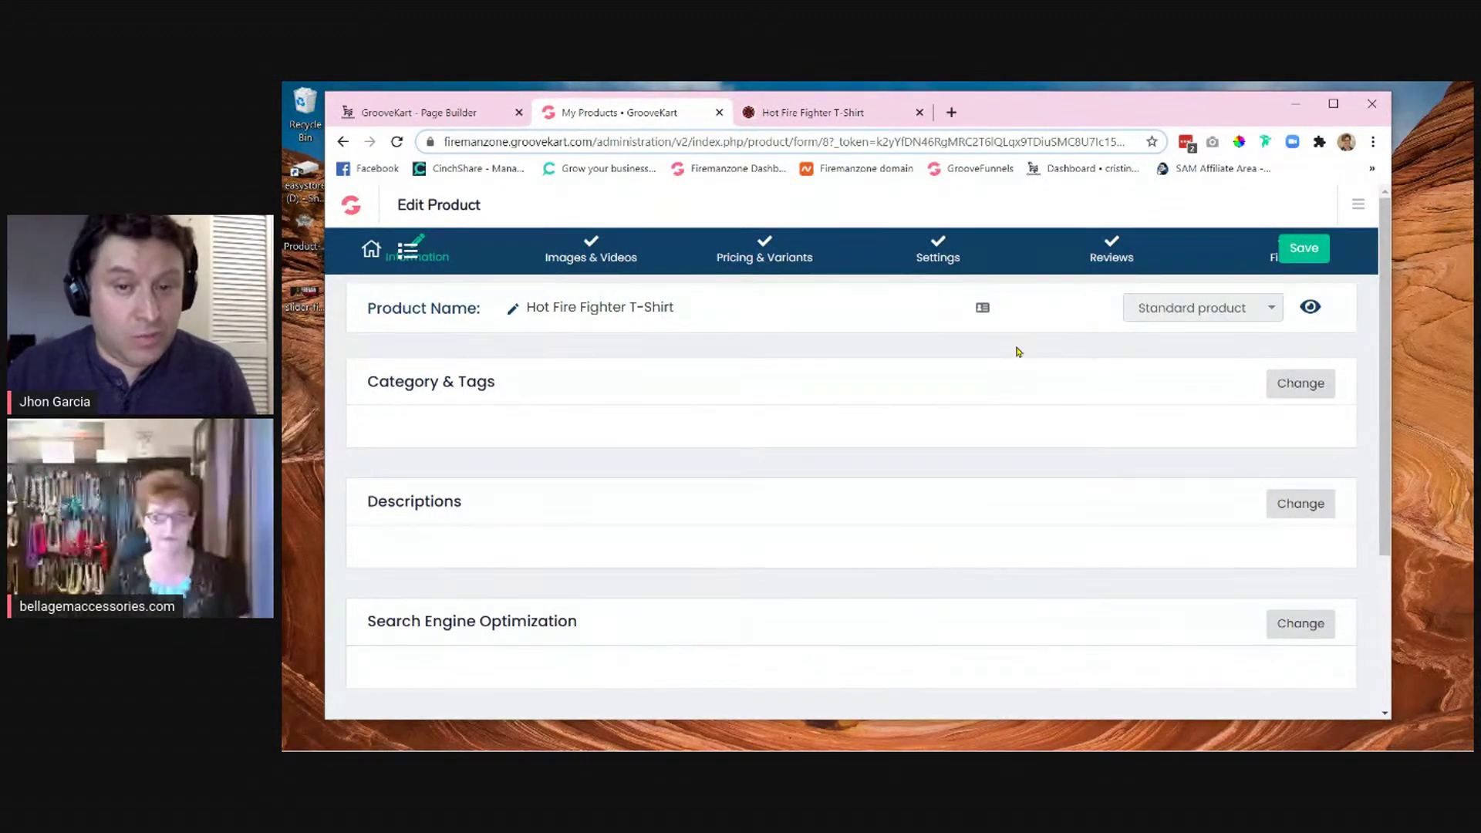
left_click(1301, 385)
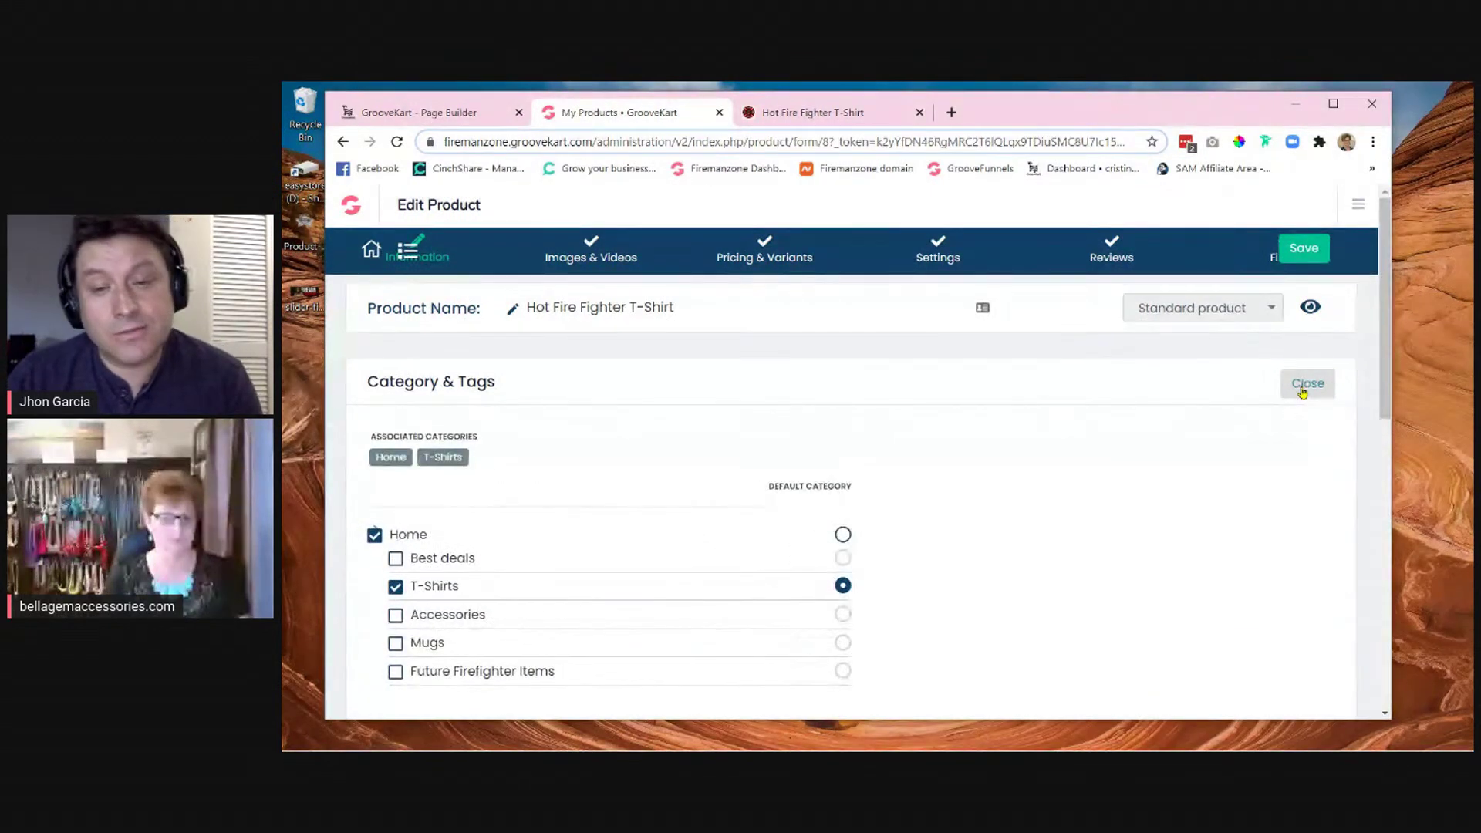
scroll(1082, 544, "down", 1)
scroll(1081, 544, "down", 1)
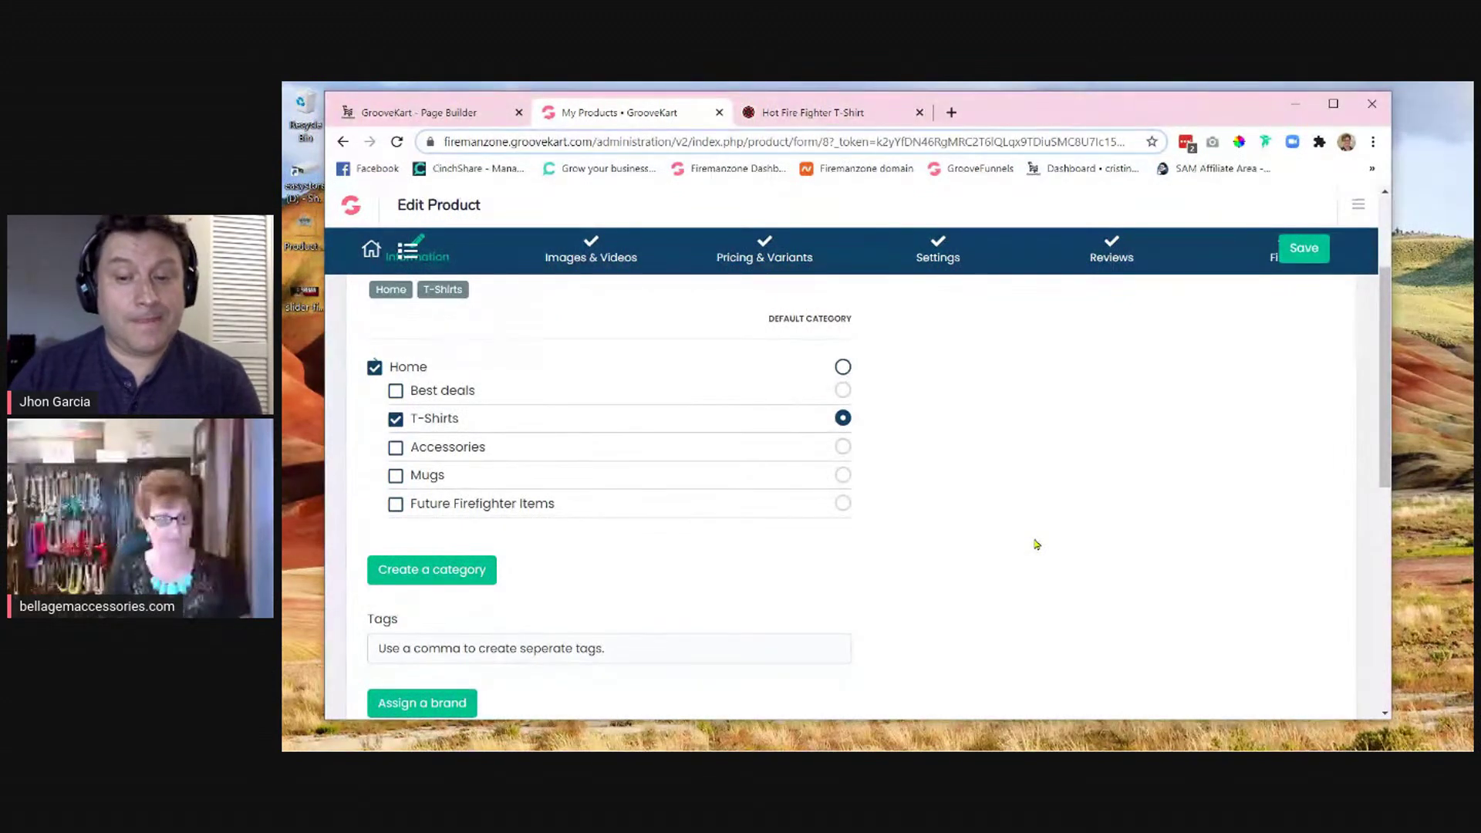
scroll(1035, 544, "down", 1)
scroll(1041, 543, "down", 3)
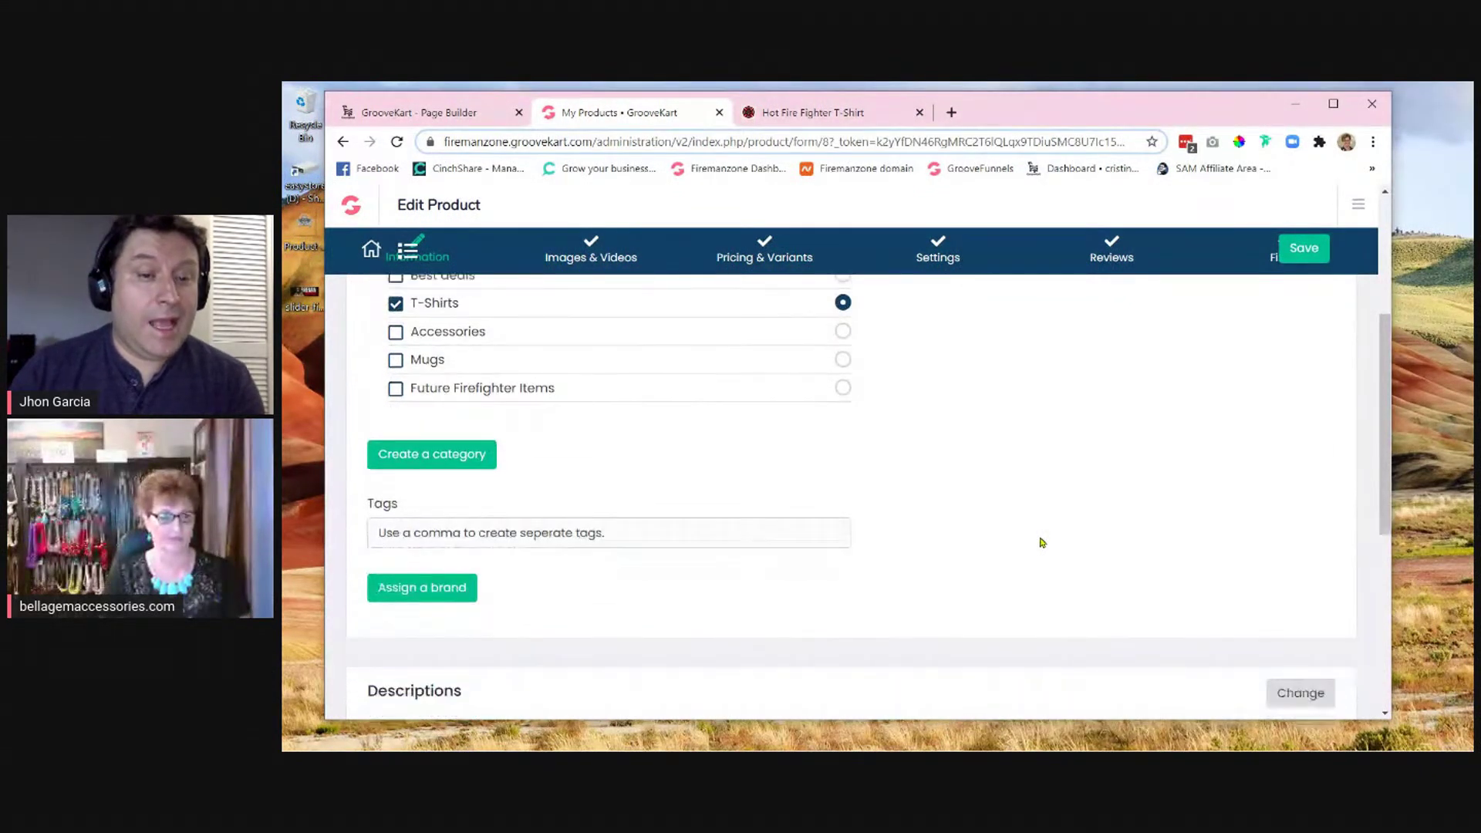
scroll(1041, 543, "down", 2)
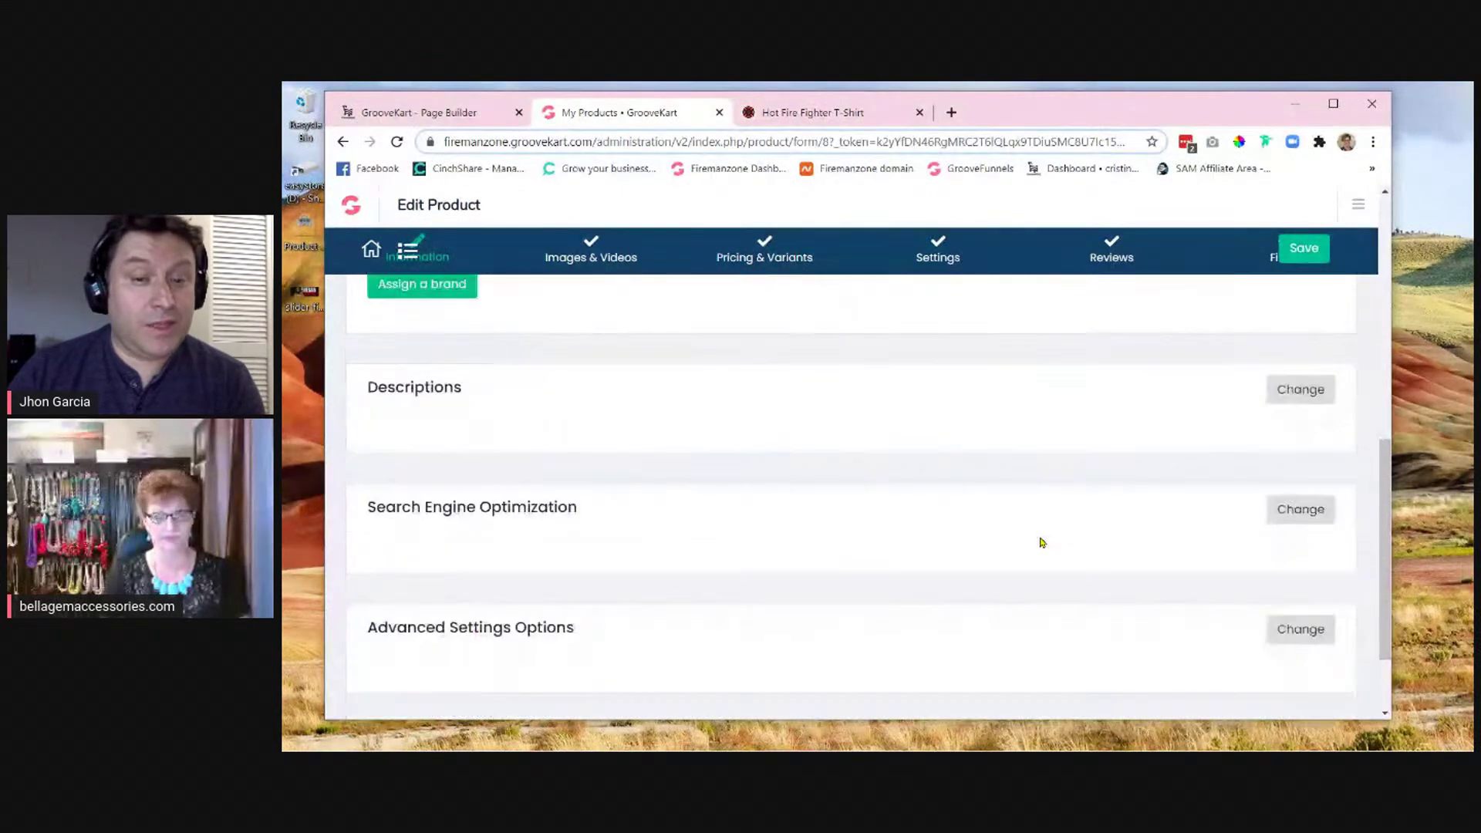
scroll(1041, 543, "up", 1)
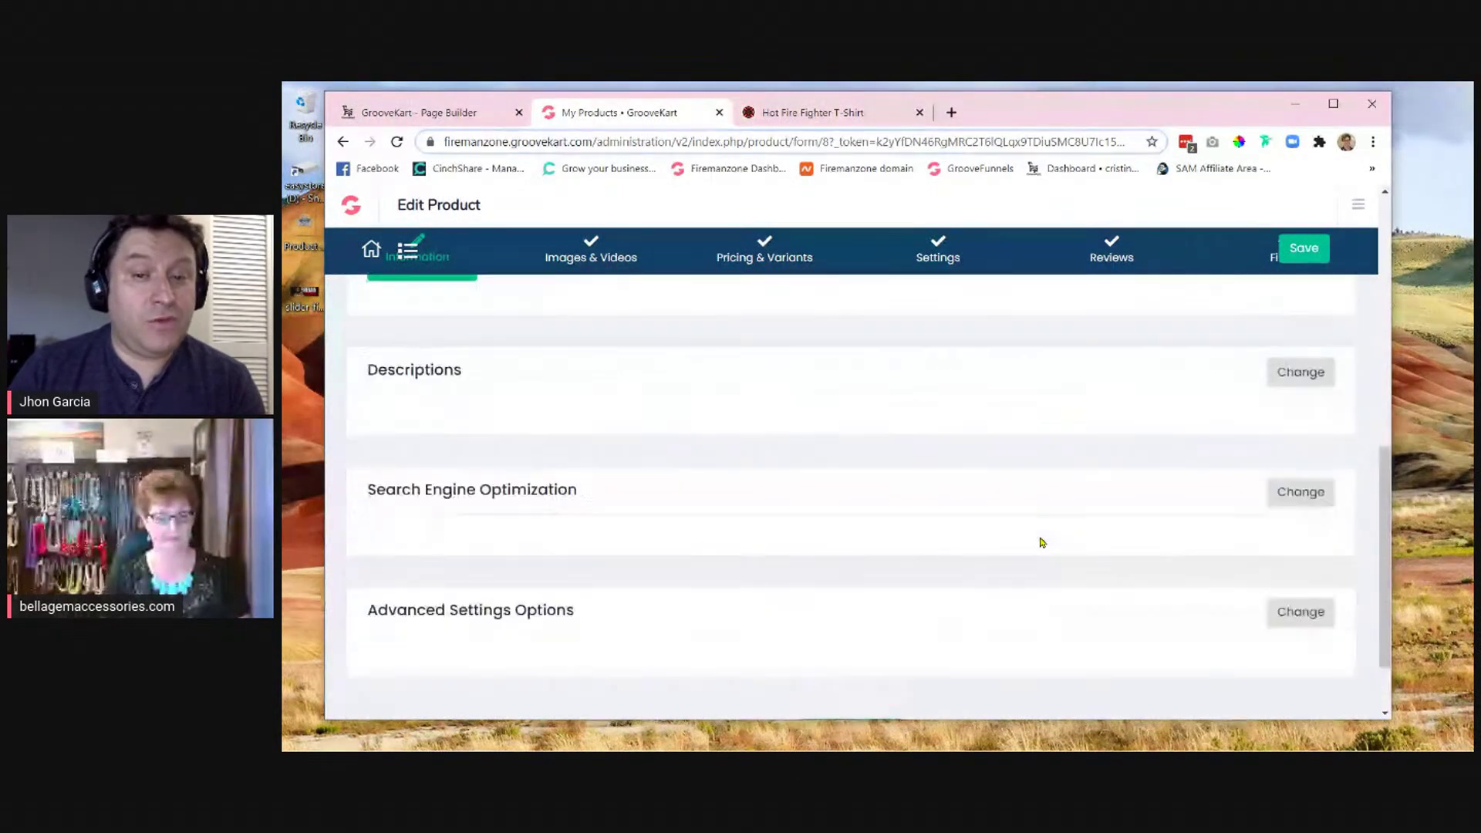
- Expand the product's Descriptions section and examine the summary, full and upsell description fields
left_click(1302, 392)
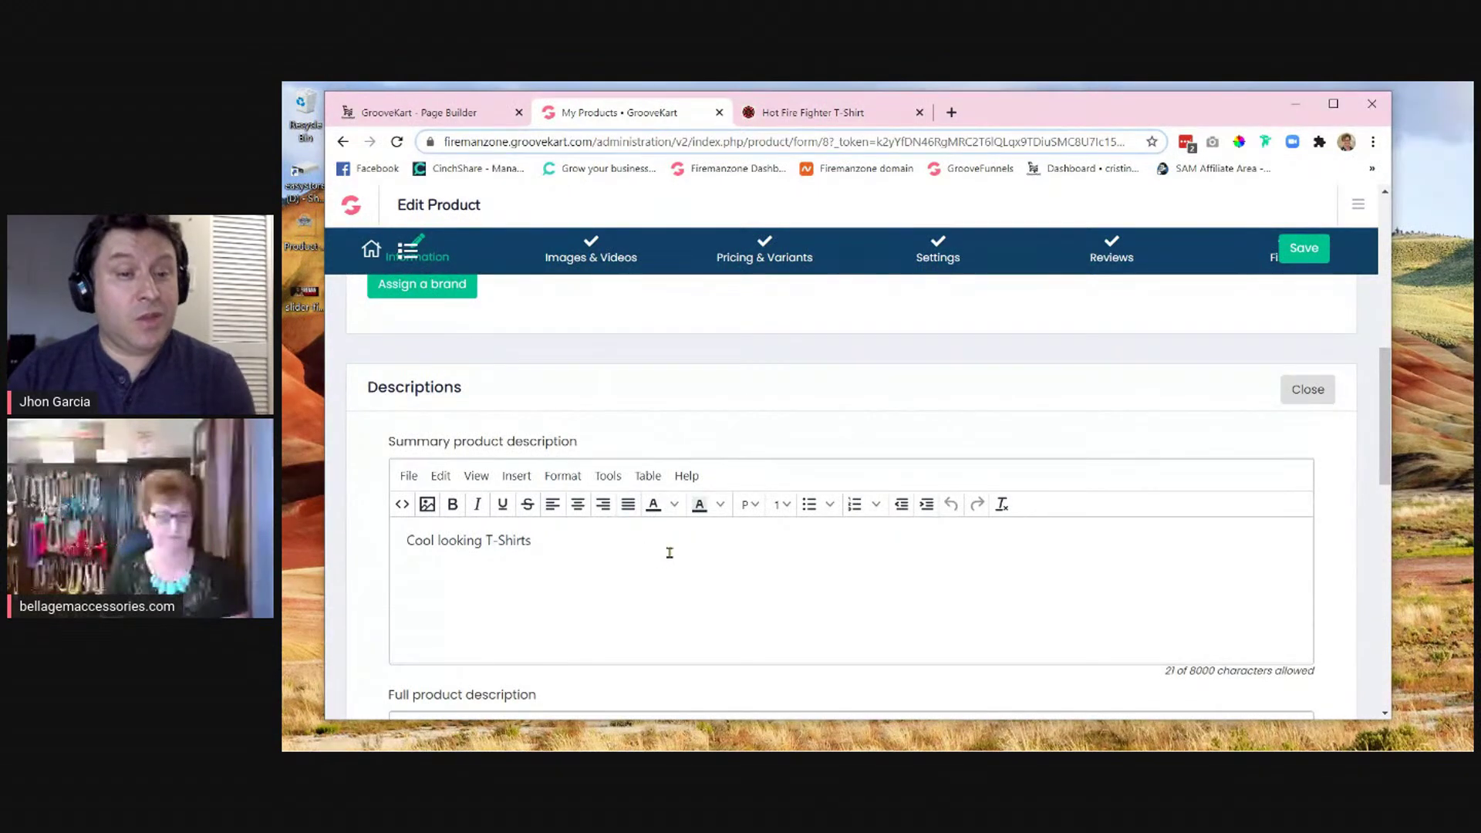
scroll(669, 553, "down", 1)
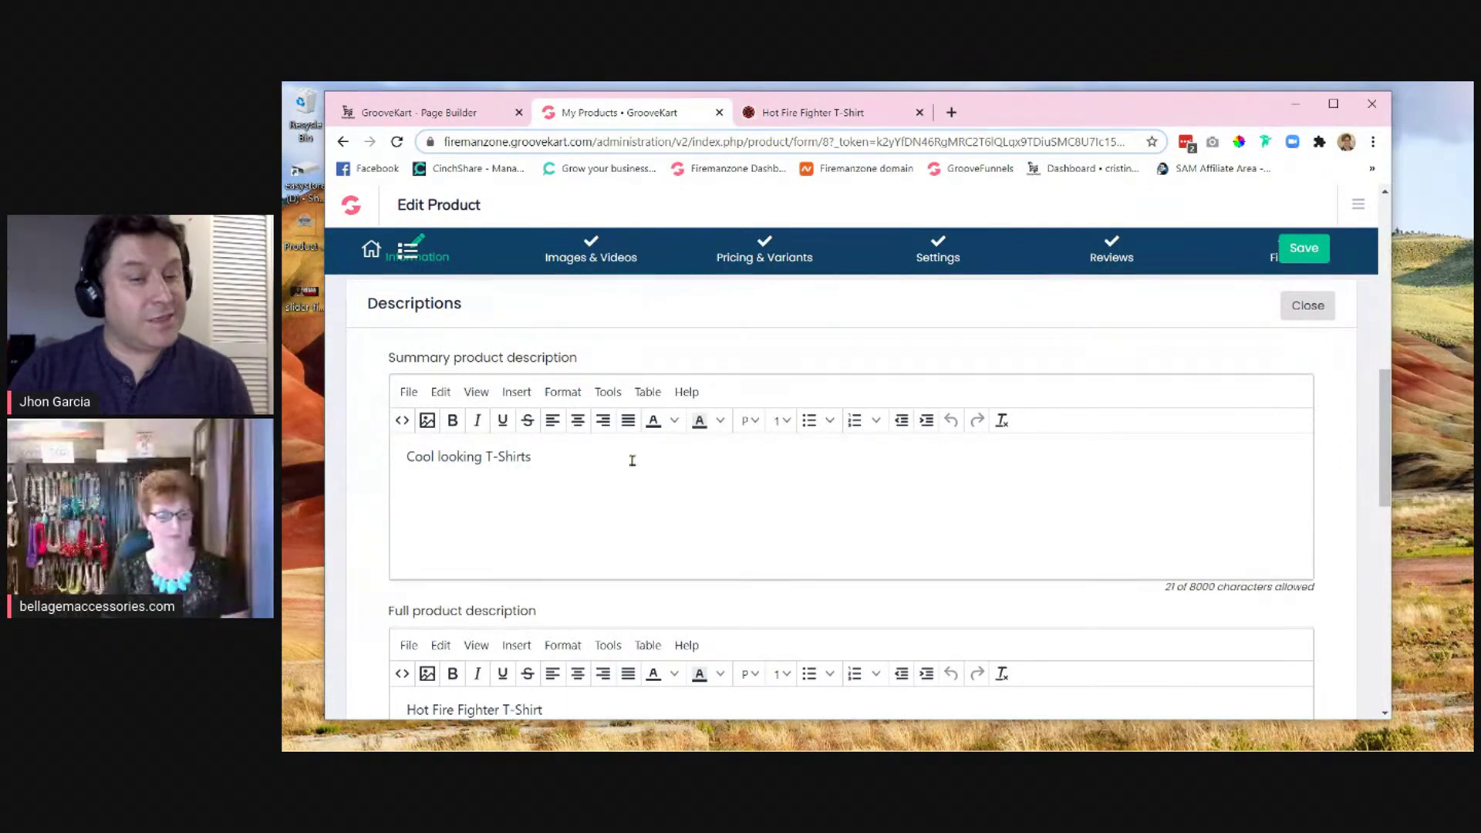
scroll(703, 483, "down", 1)
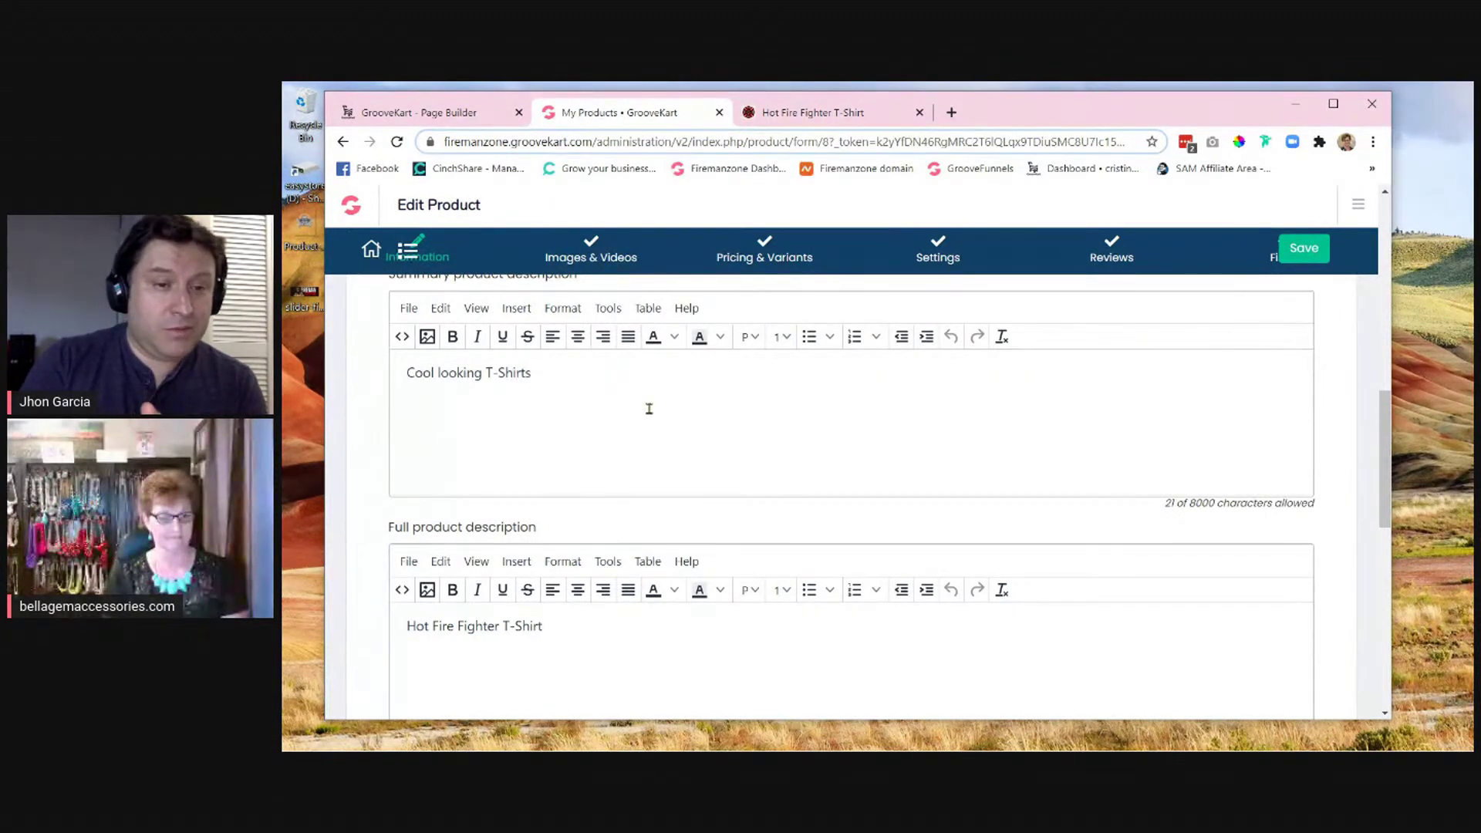
scroll(648, 409, "up", 1)
scroll(649, 409, "down", 1)
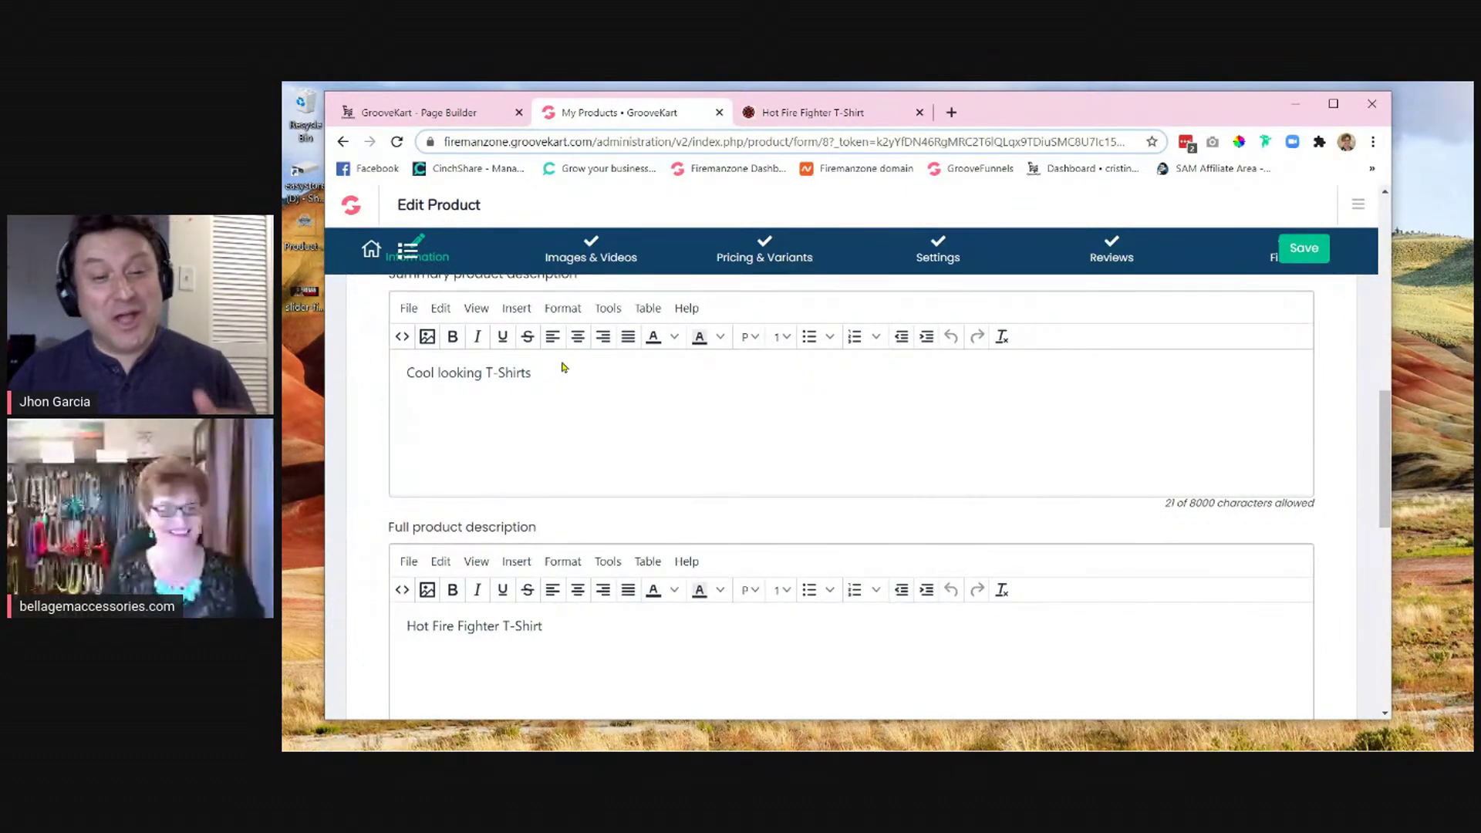
scroll(687, 455, "down", 1)
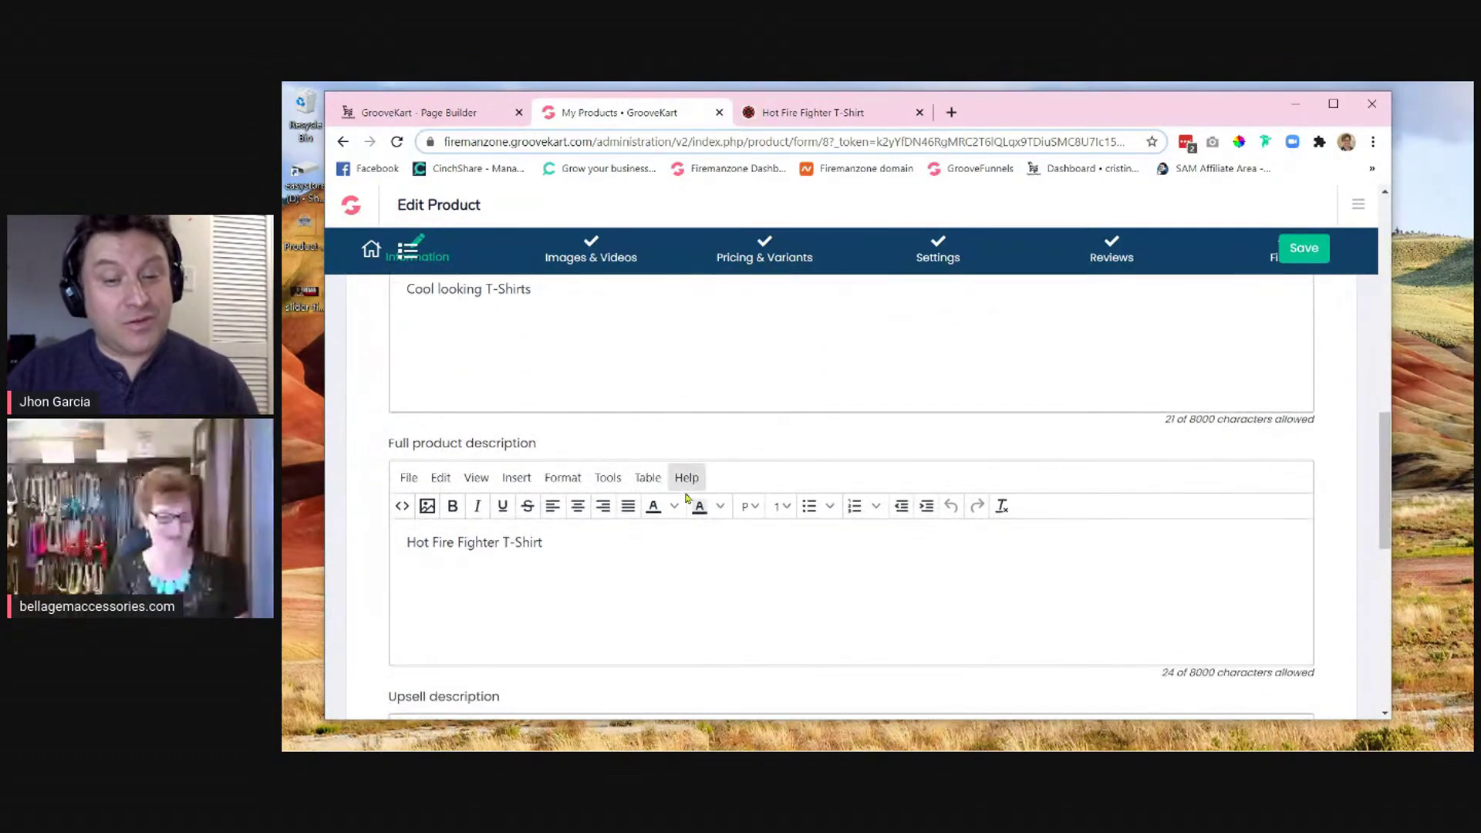
scroll(608, 571, "down", 1)
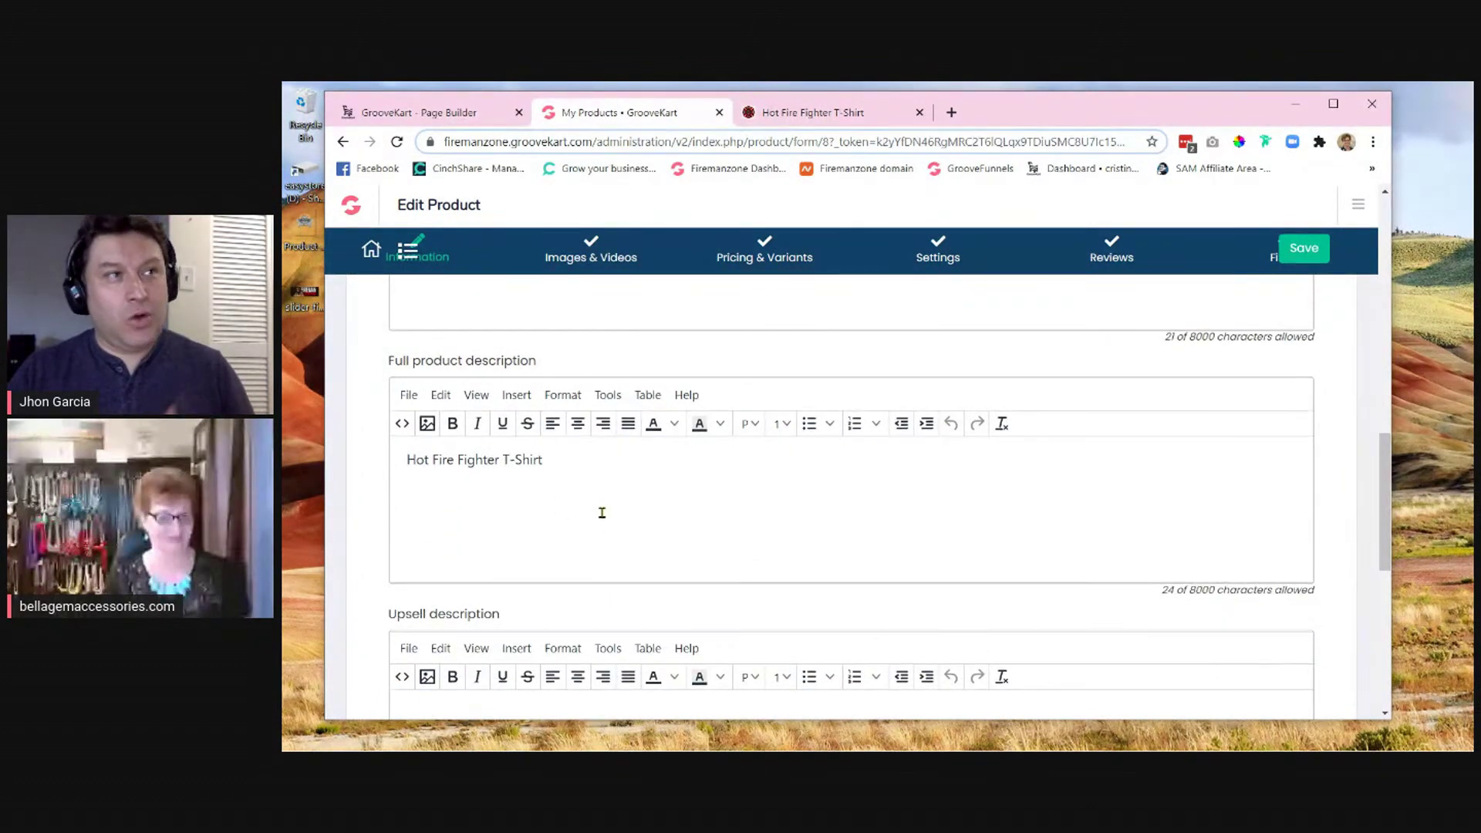
scroll(604, 517, "up", 2)
scroll(603, 517, "up", 1)
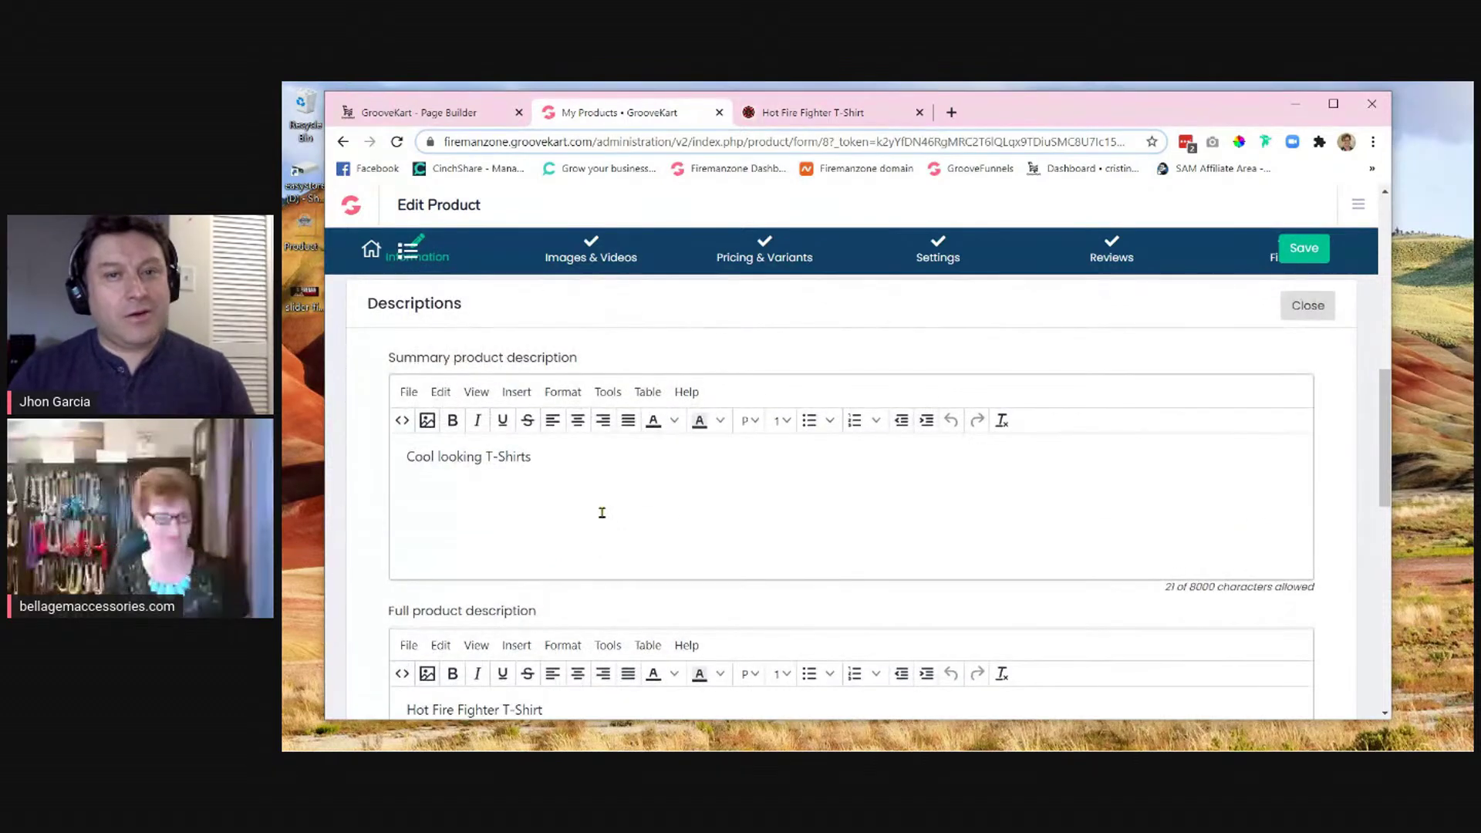
scroll(601, 512, "down", 3)
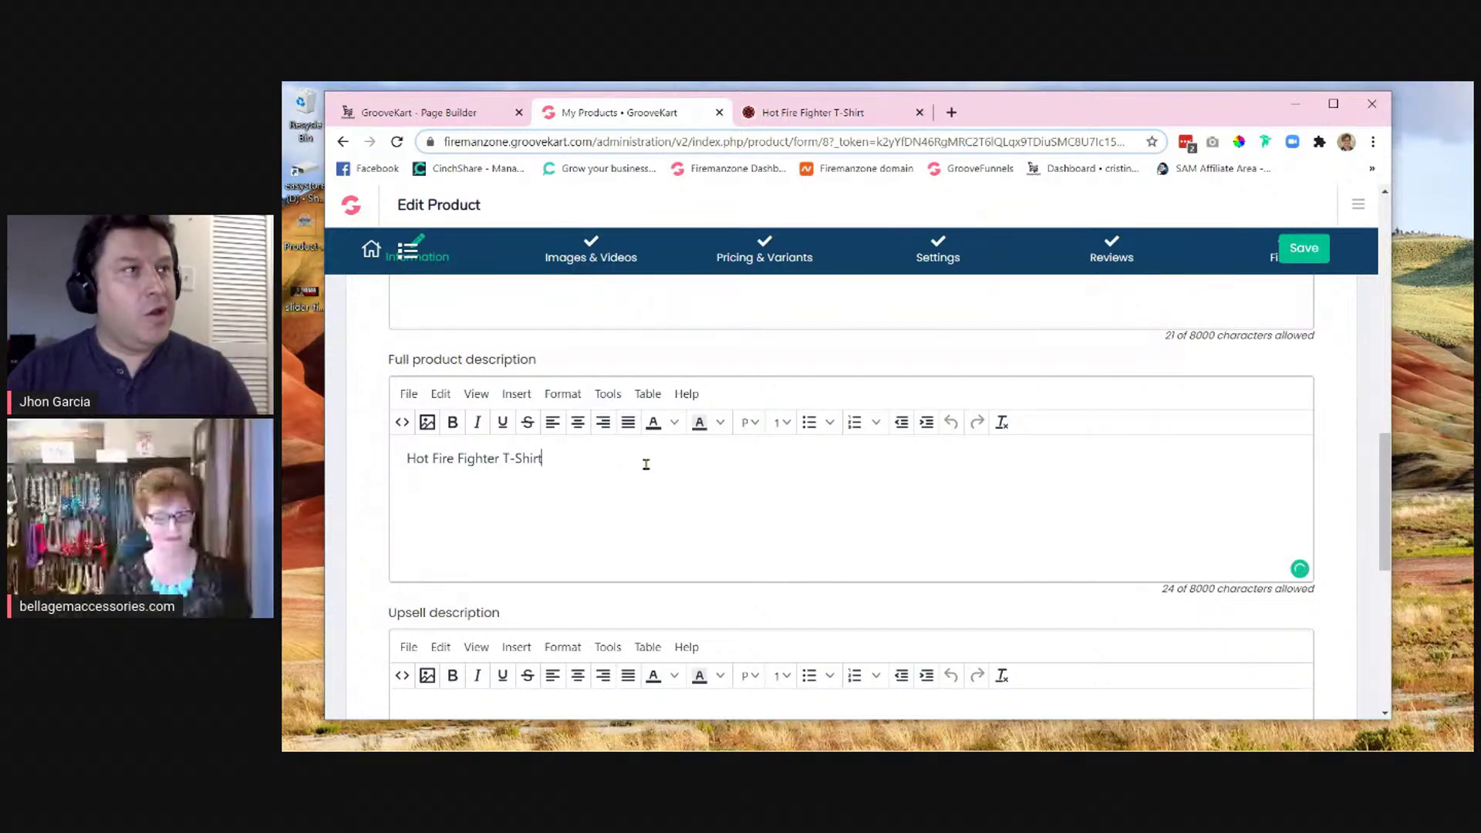
- Place the text cursor after "Hot Fire Fighter T-Shirt" in the full product description and add a trailing space
left_click_drag(552, 457, 402, 457)
left_click(402, 457)
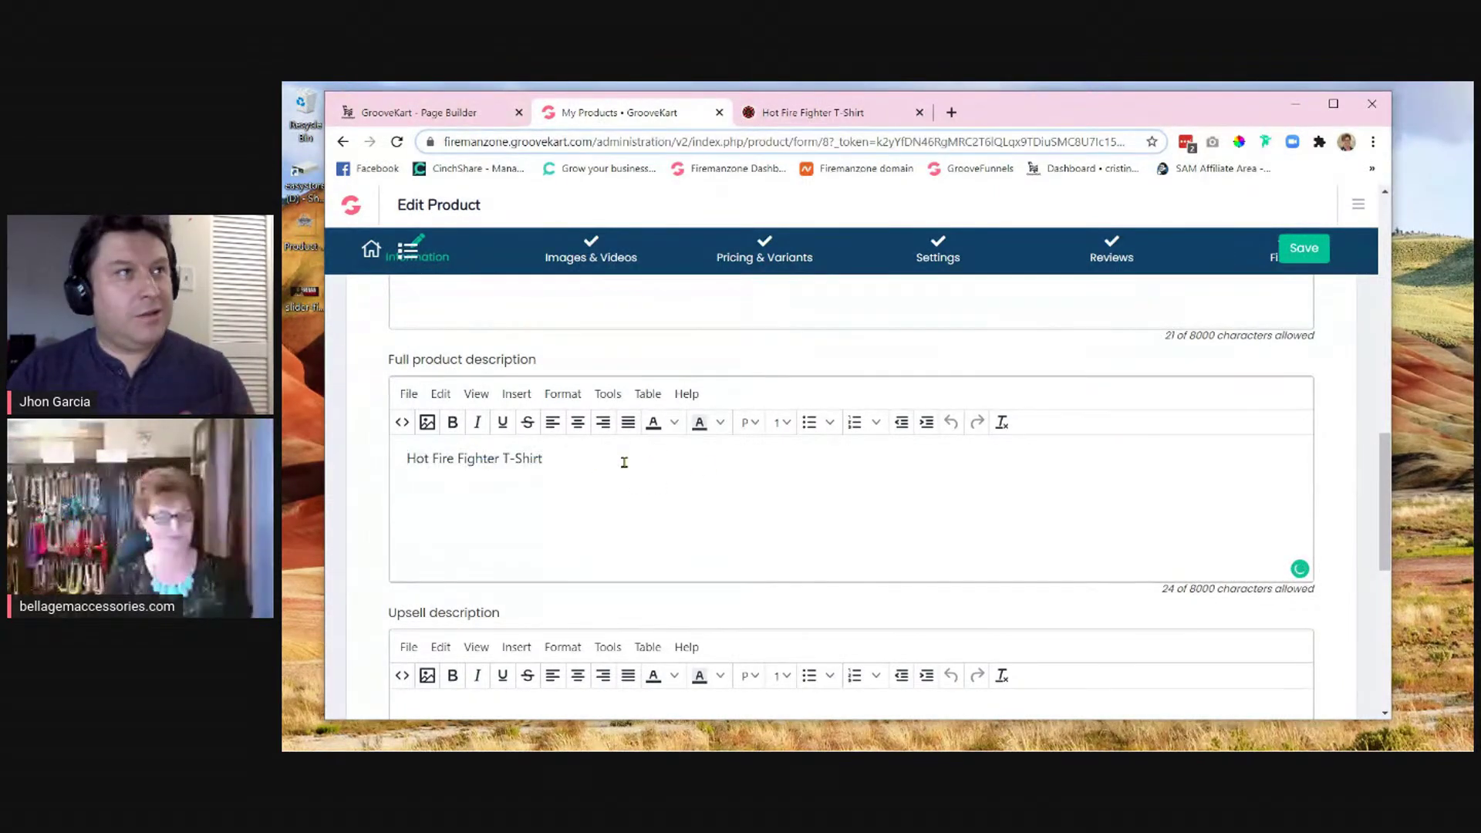
left_click(546, 458)
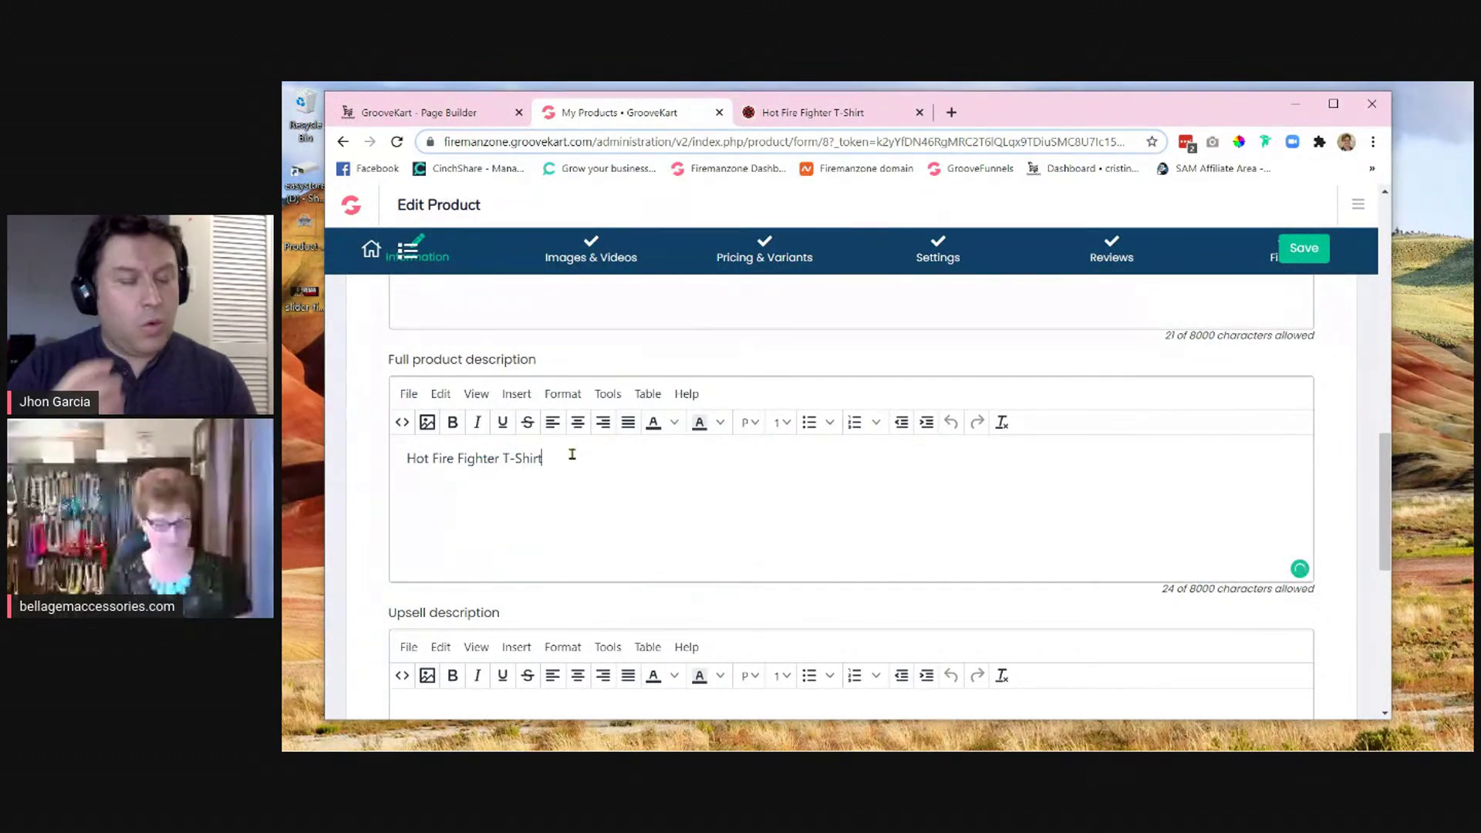
right_click(571, 454)
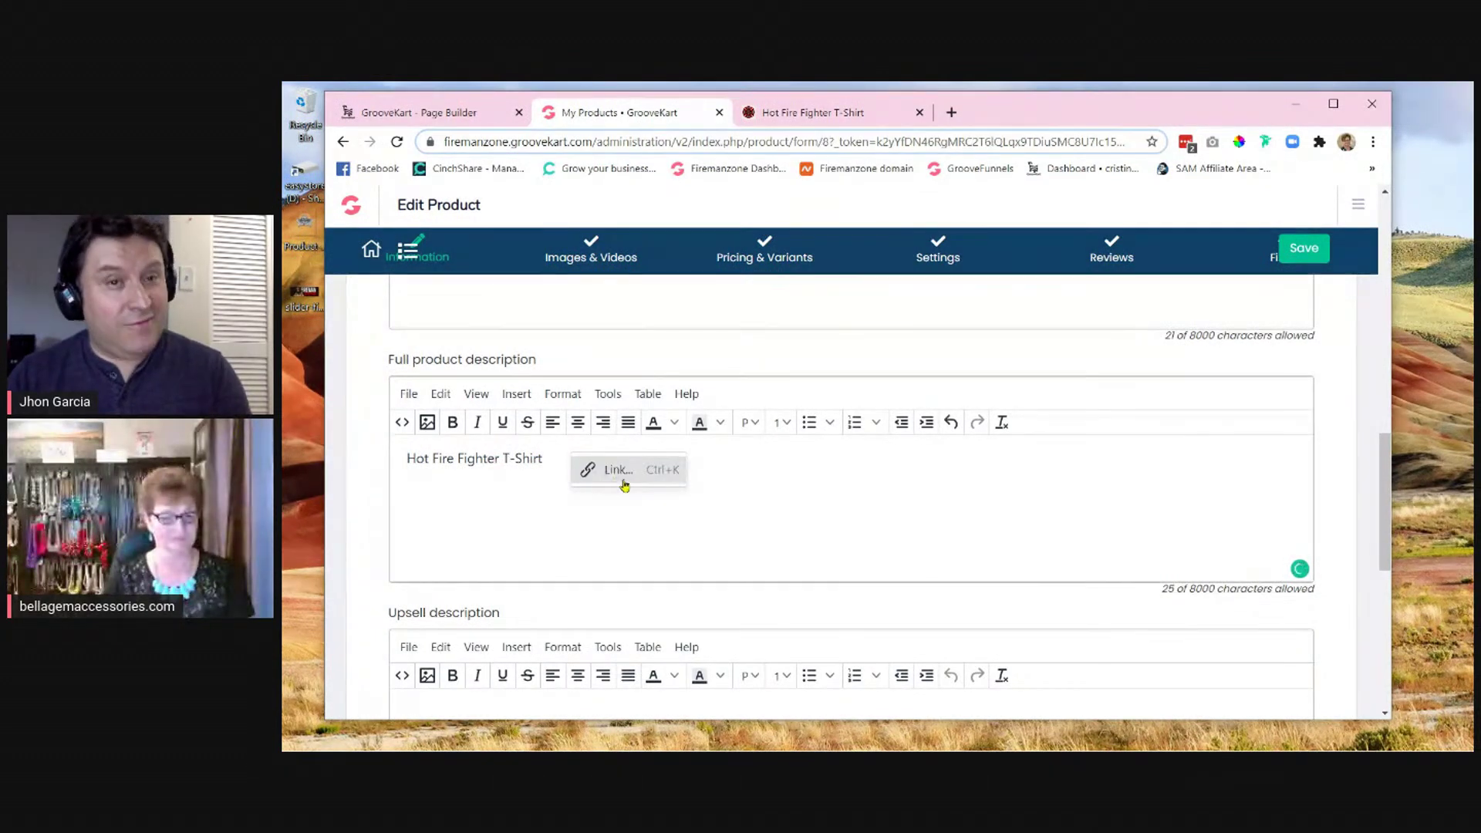
left_click(548, 461)
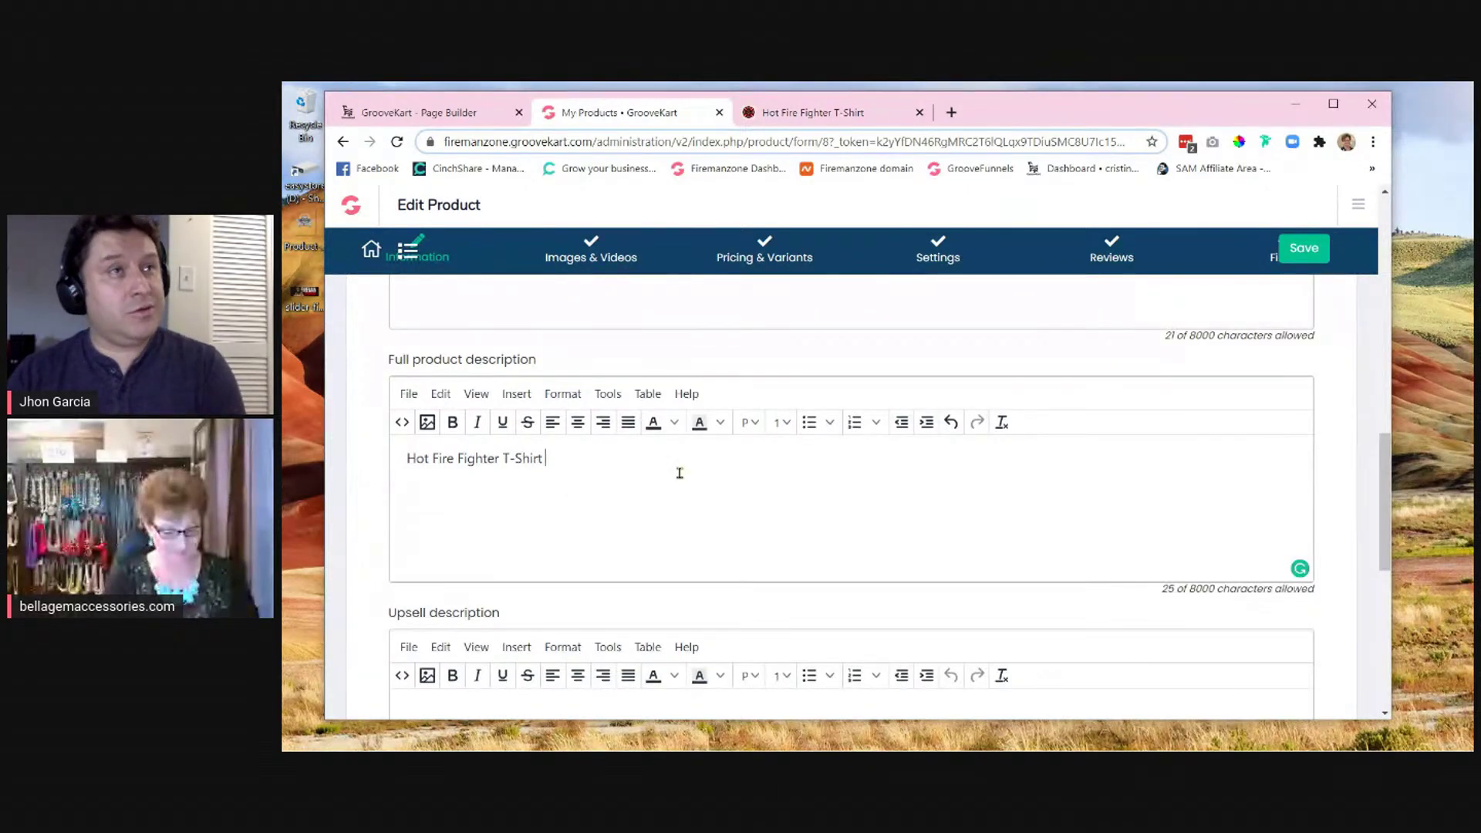
- Paste the copied shirt description and fabric details into the full product description and remove its leading words "Hot Fire Fighter"
key("ctrl+v")
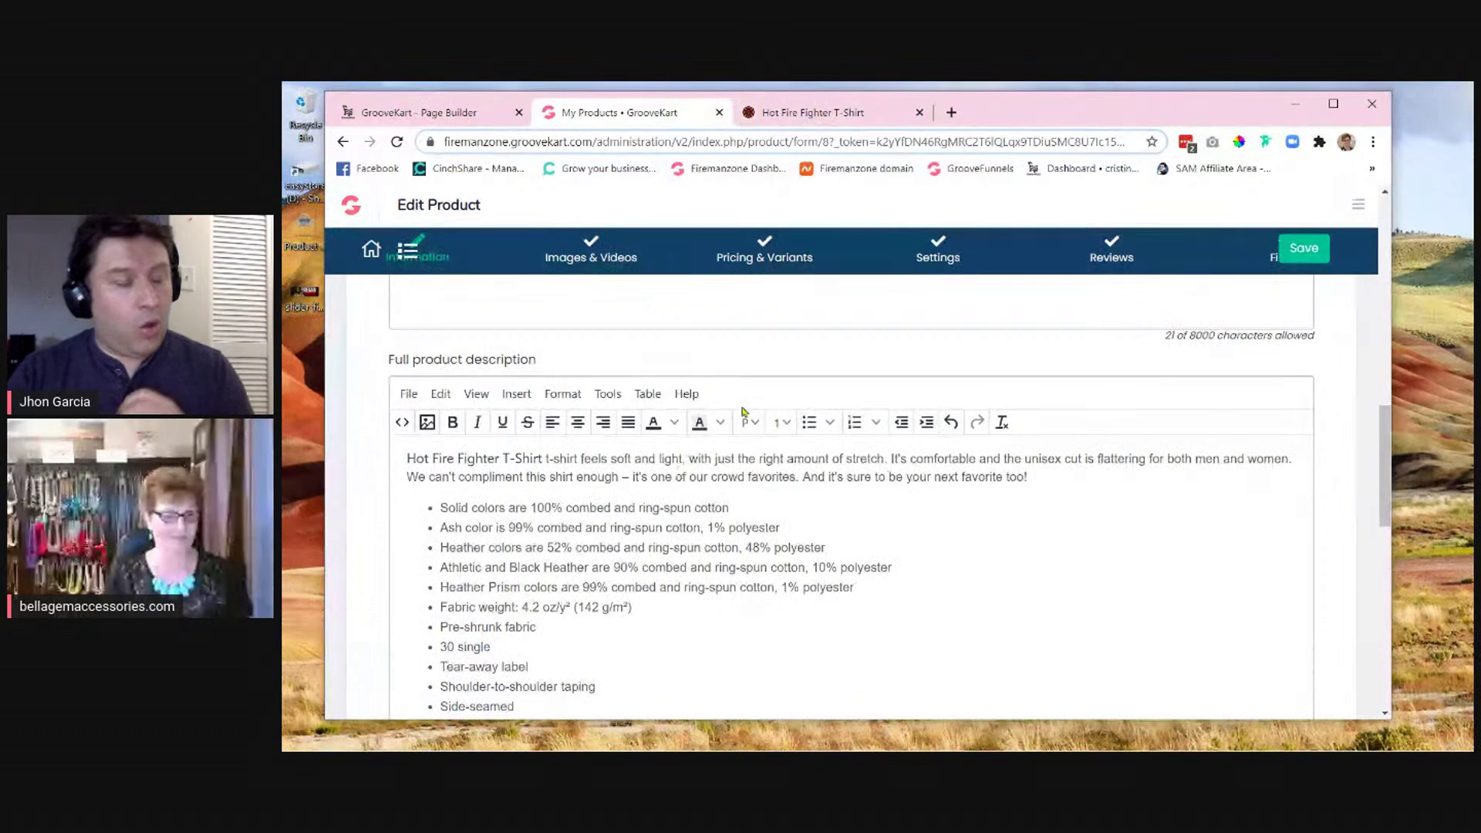
left_click(921, 557)
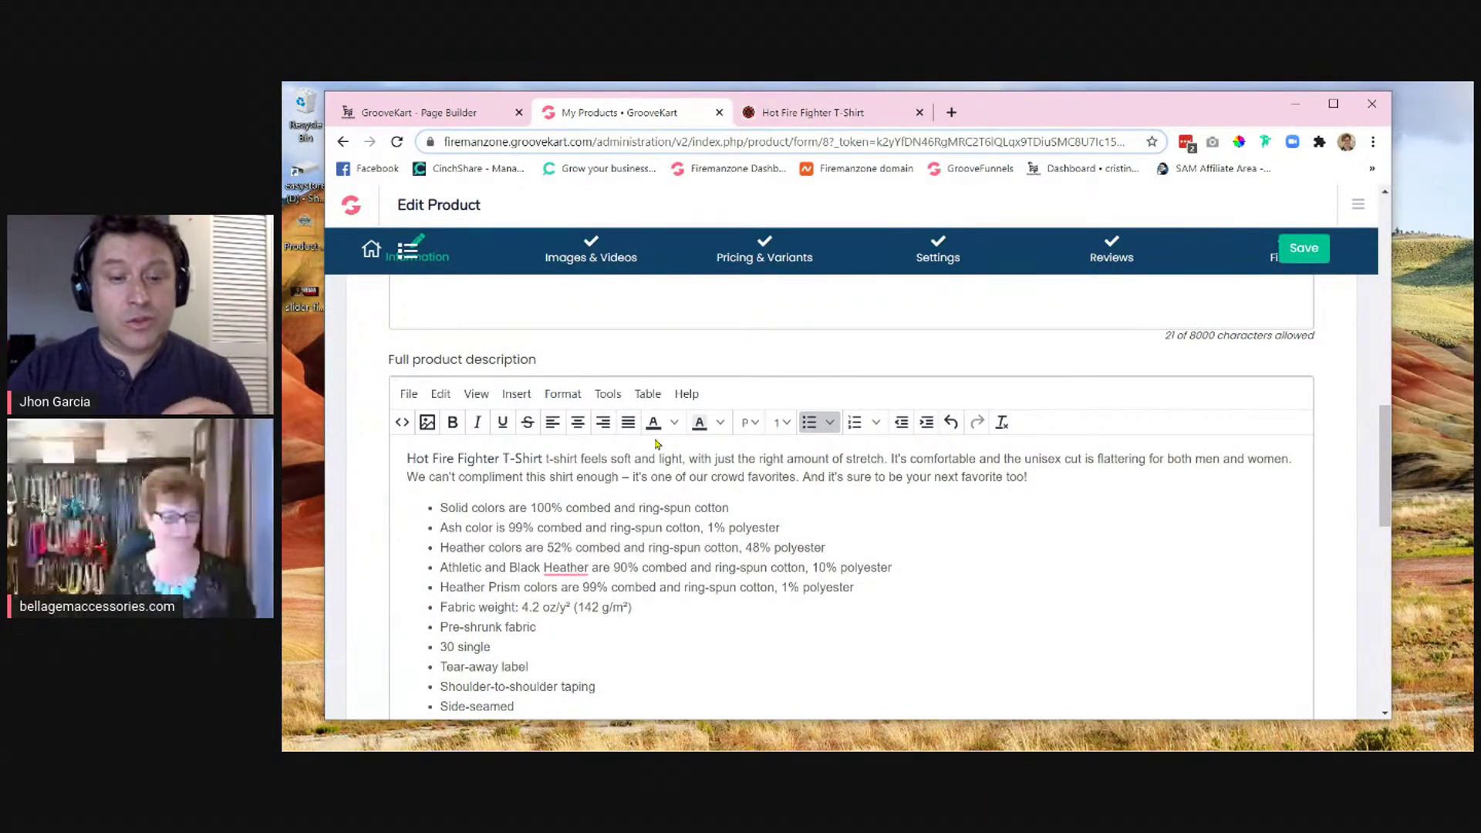
left_click_drag(502, 459, 406, 459)
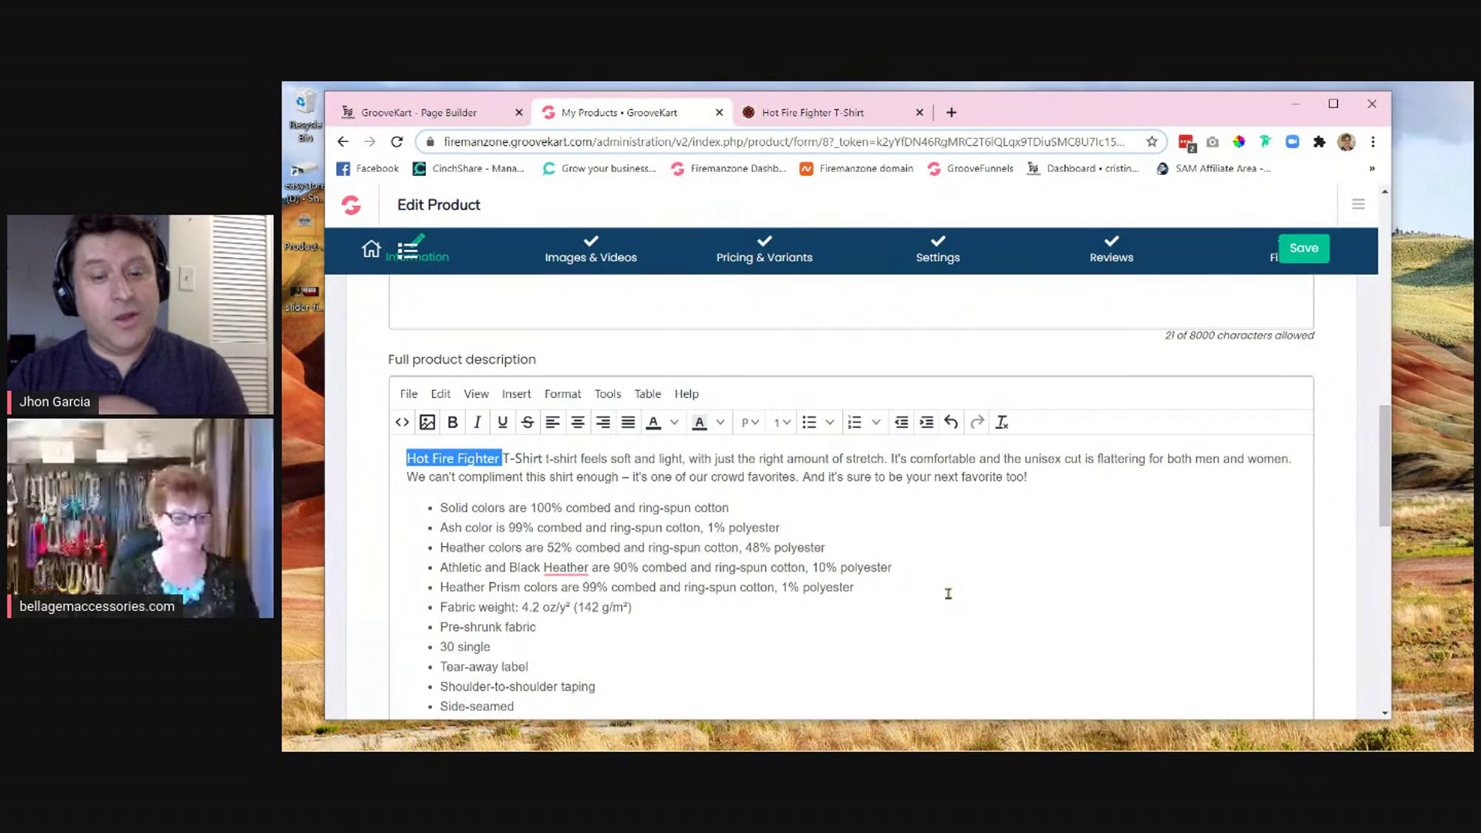
key("BackSpace")
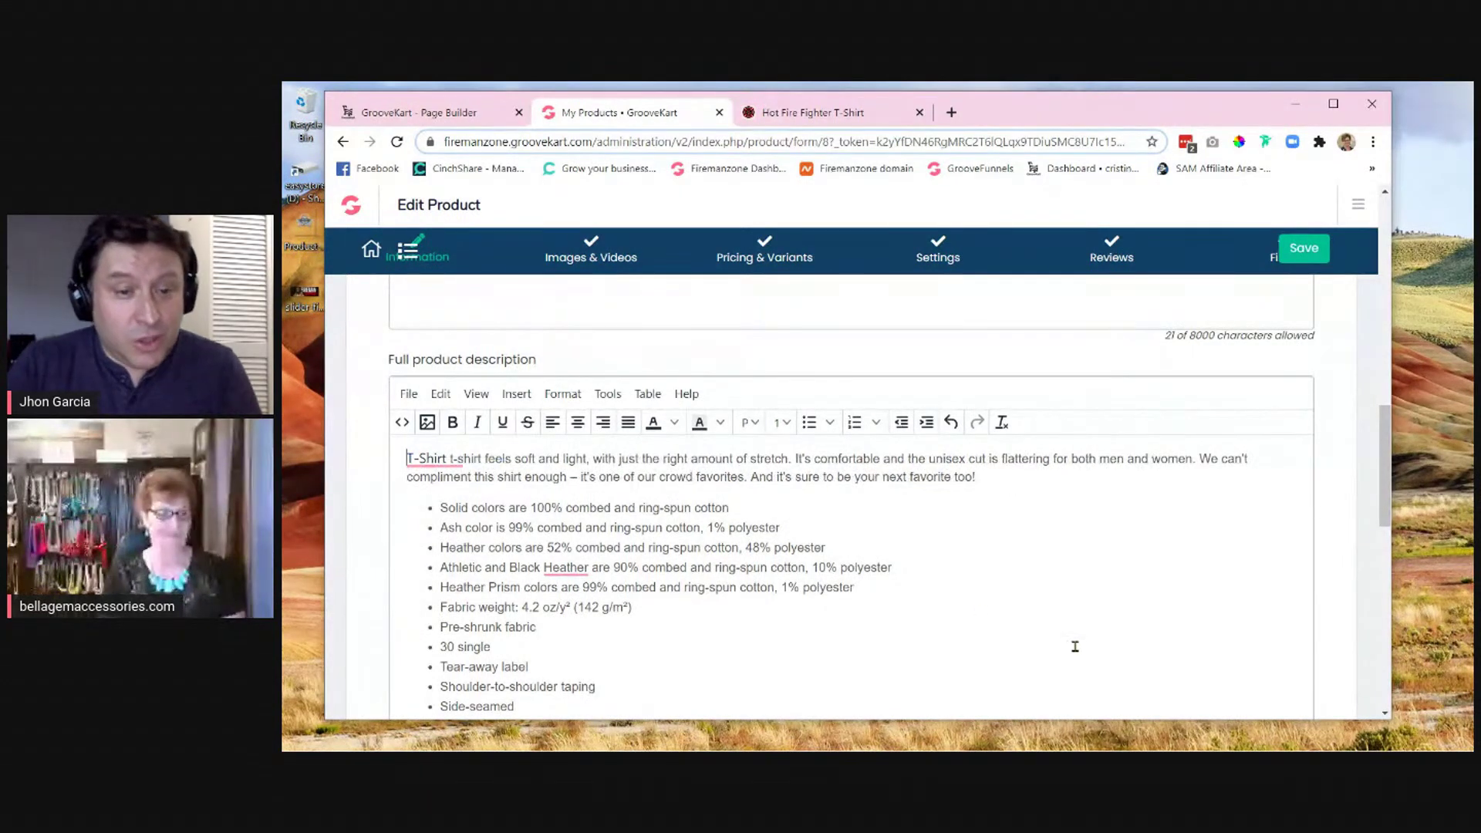
left_click(986, 556)
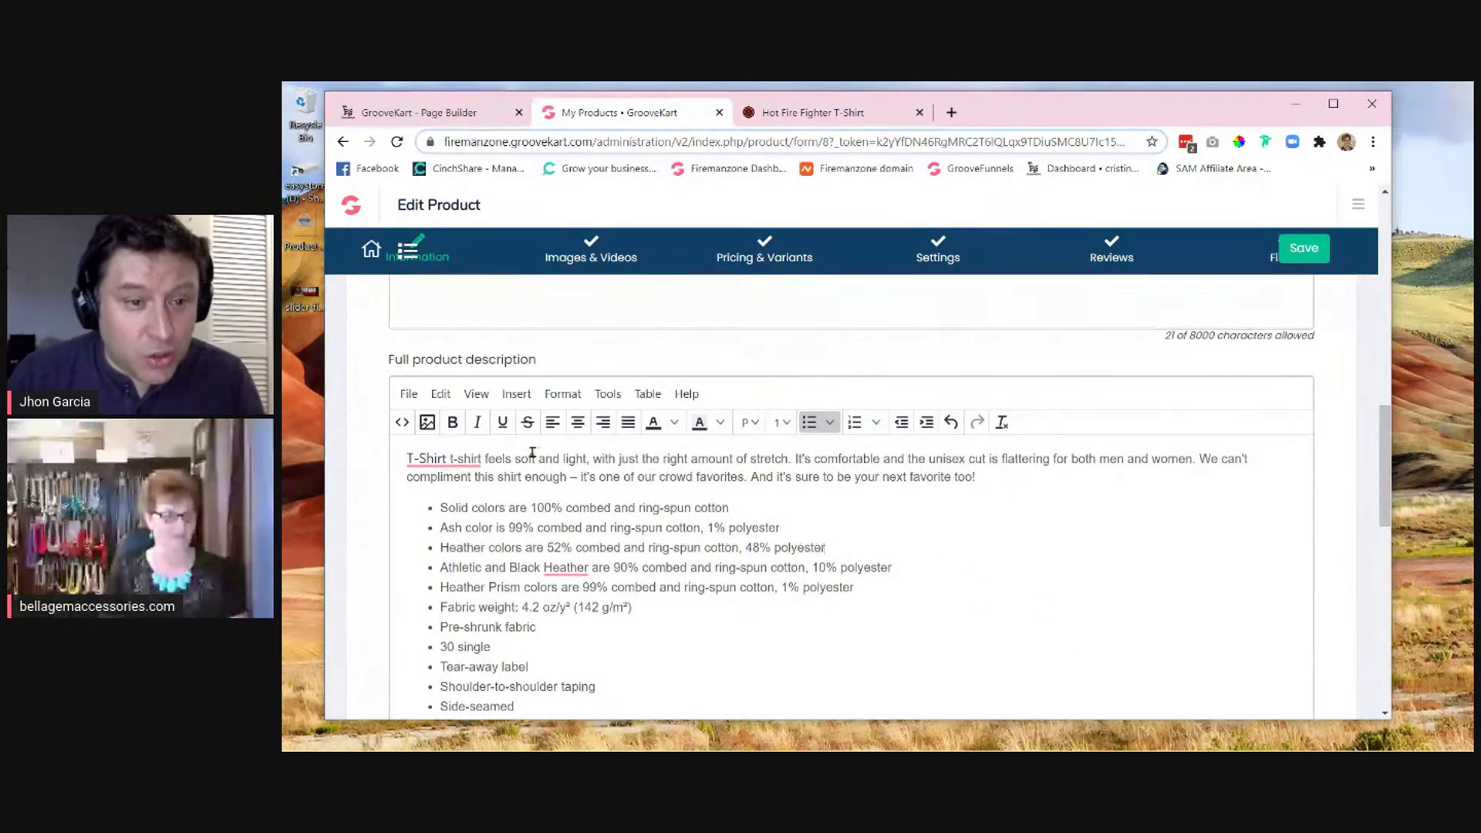
- Delete the duplicate lowercase "t-shirt" so the full description's first sentence begins "T-Shirt feels soft and light"
left_click(484, 460)
key("BackSpace")
key("BackSpace")
key("BackSpace")
key("BackSpace")
key("BackSpace")
key("BackSpace")
key("BackSpace")
key("BackSpace")
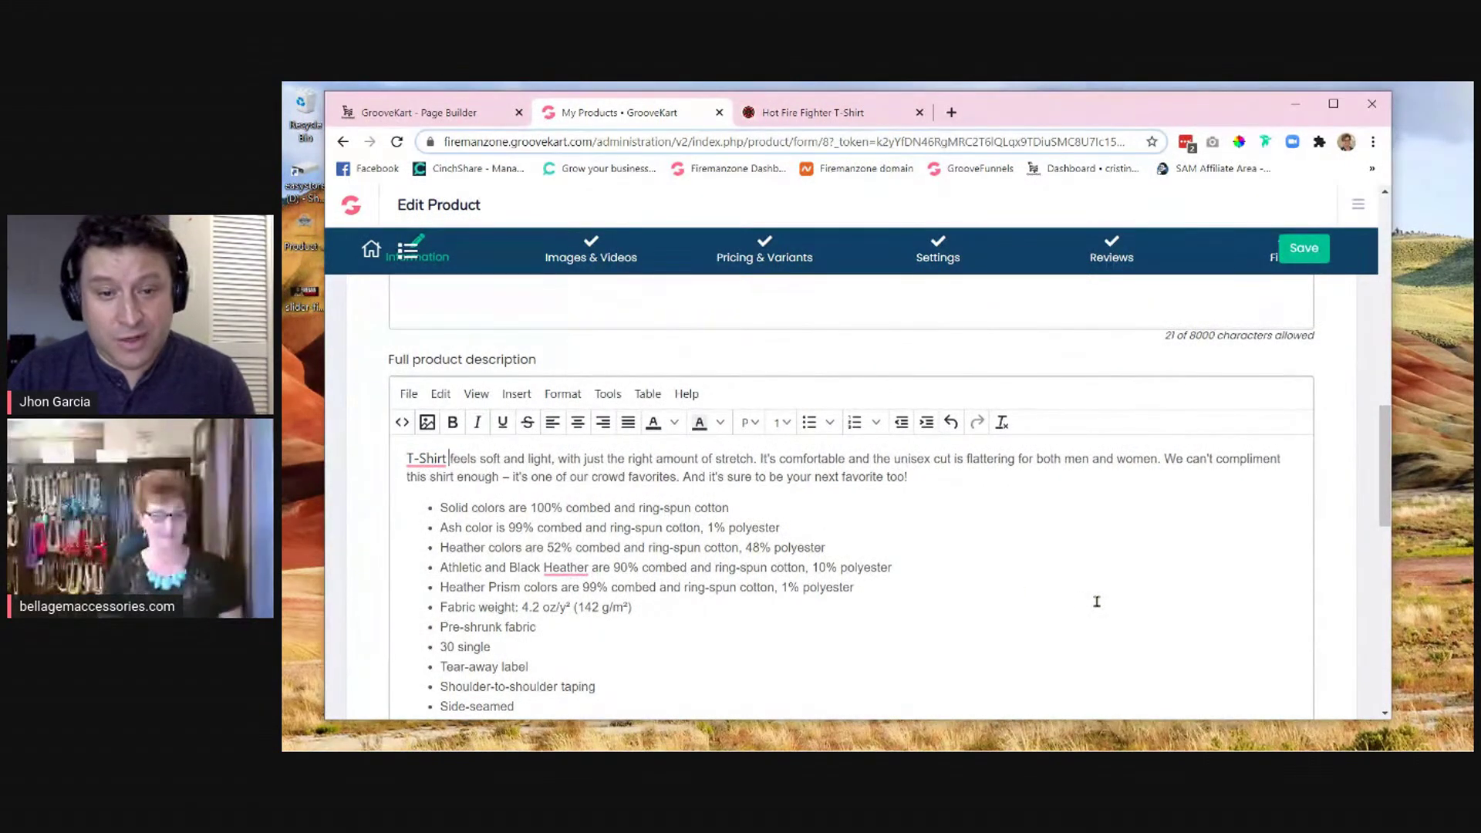
left_click(1082, 603)
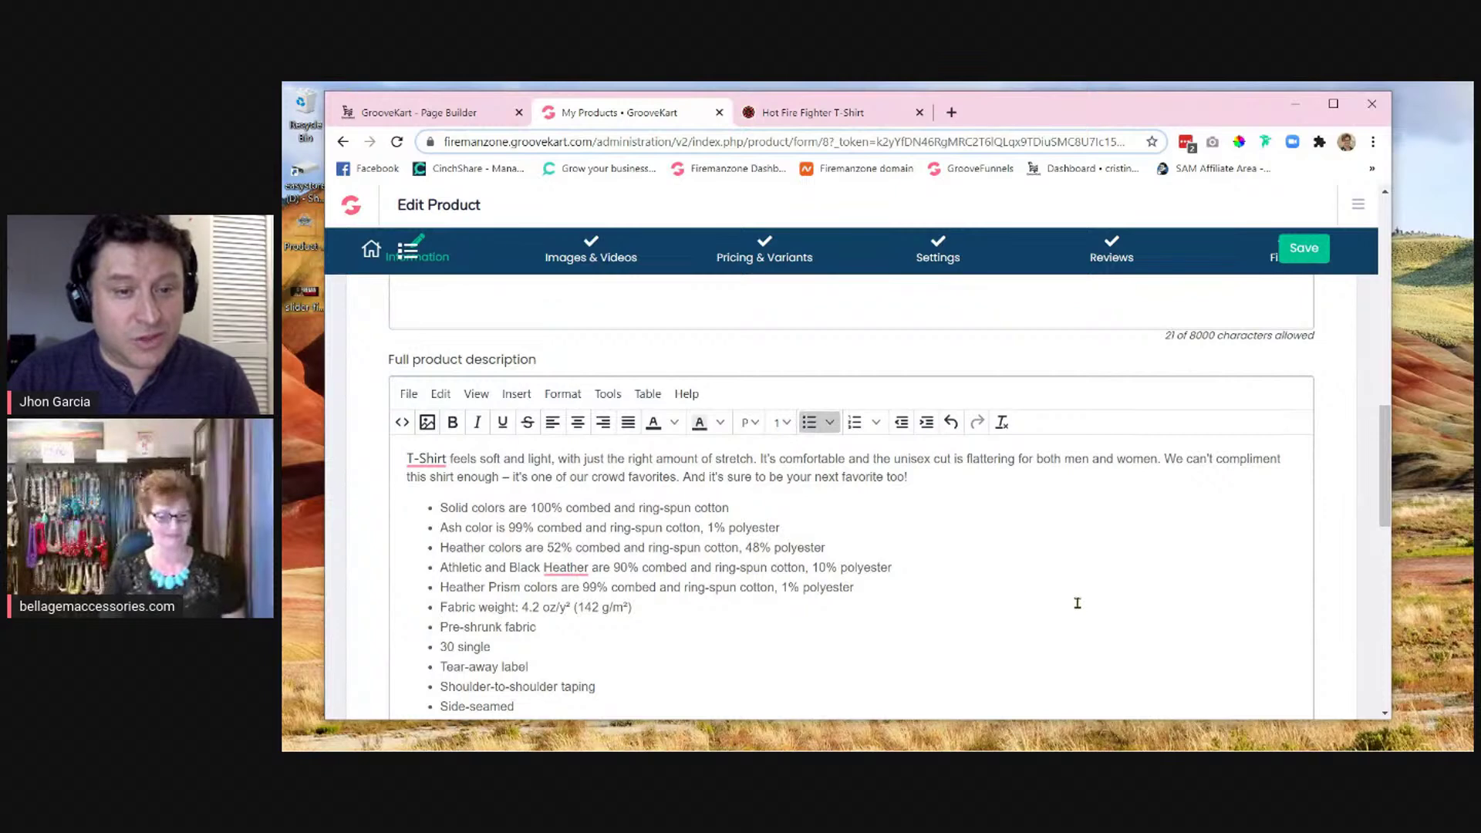
- Look over the full product description and the upsell description, and save the product
scroll(1078, 599, "down", 1)
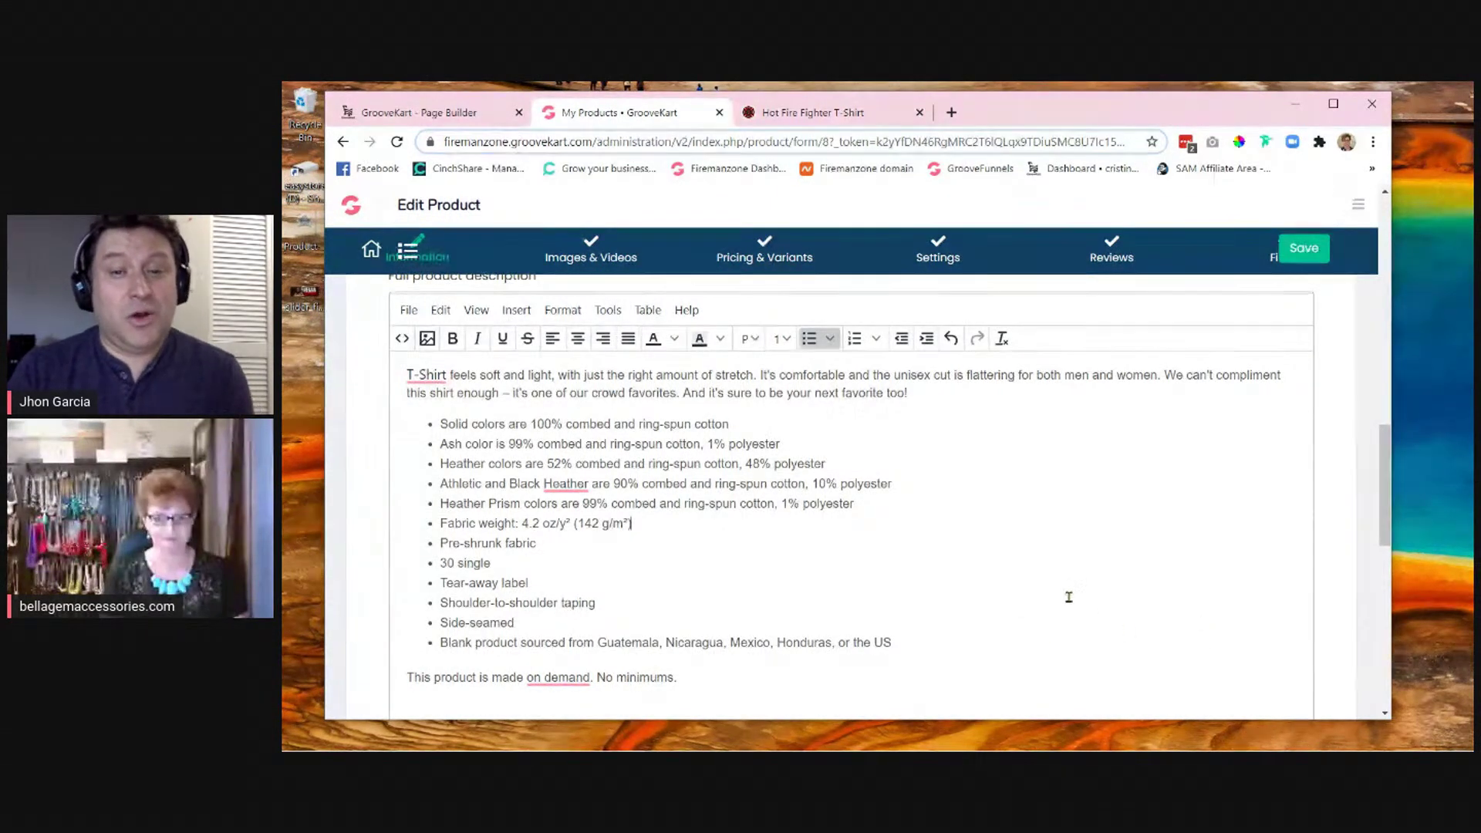
scroll(1067, 599, "down", 3)
scroll(1068, 595, "up", 3)
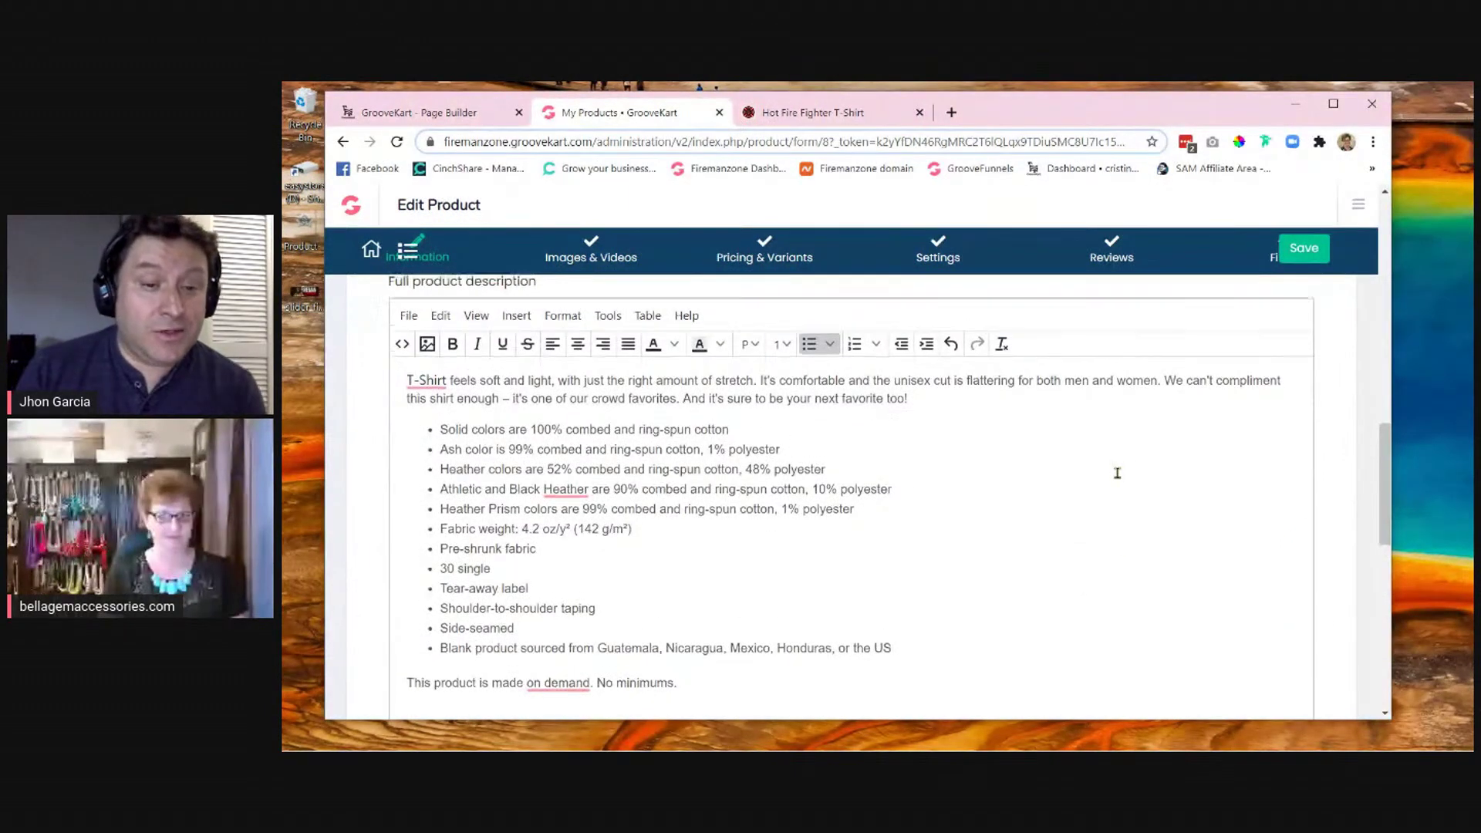
scroll(1116, 471, "up", 1)
scroll(1118, 471, "down", 4)
scroll(1118, 473, "down", 3)
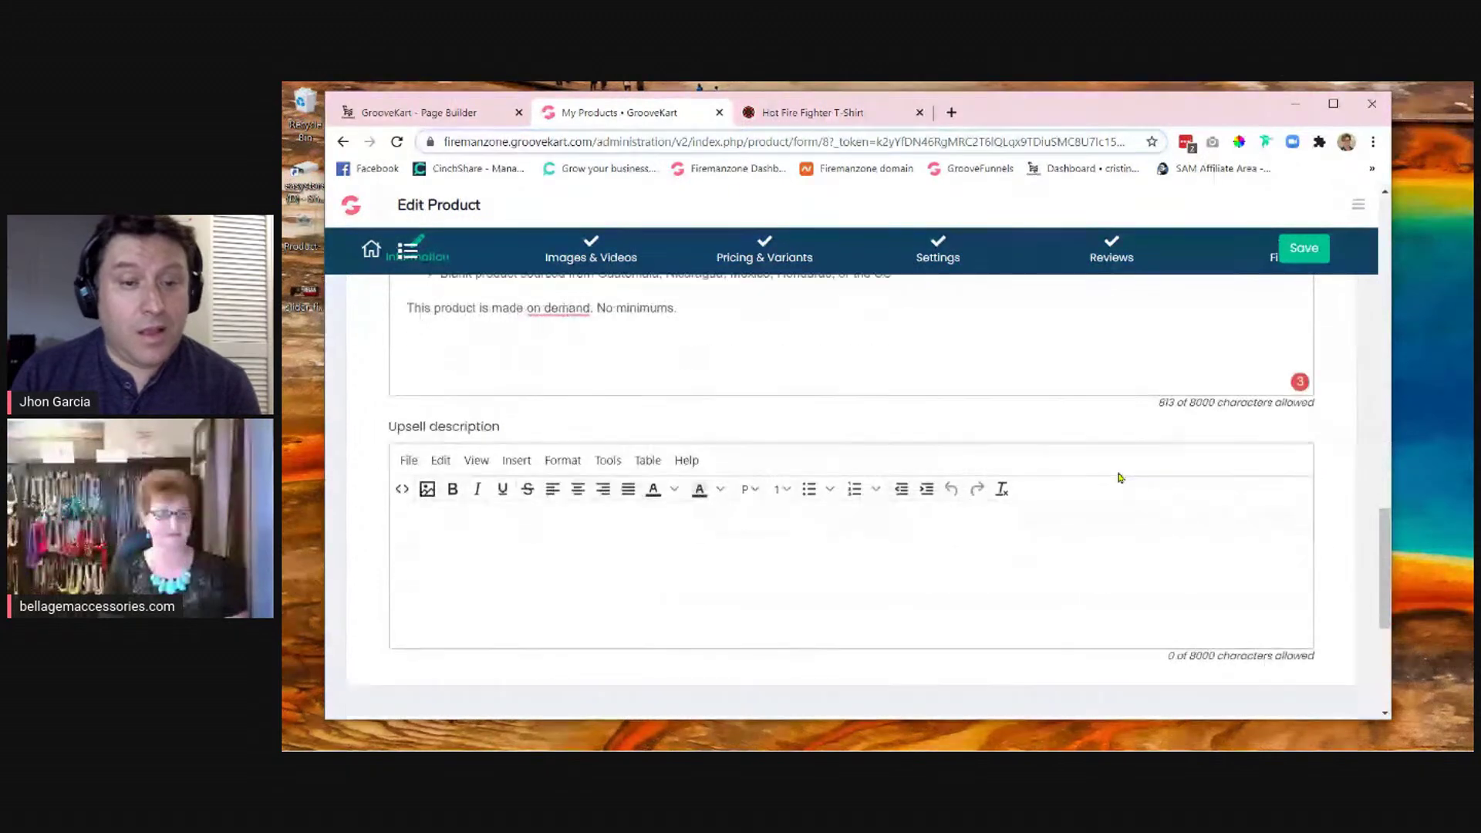
scroll(1120, 478, "up", 1)
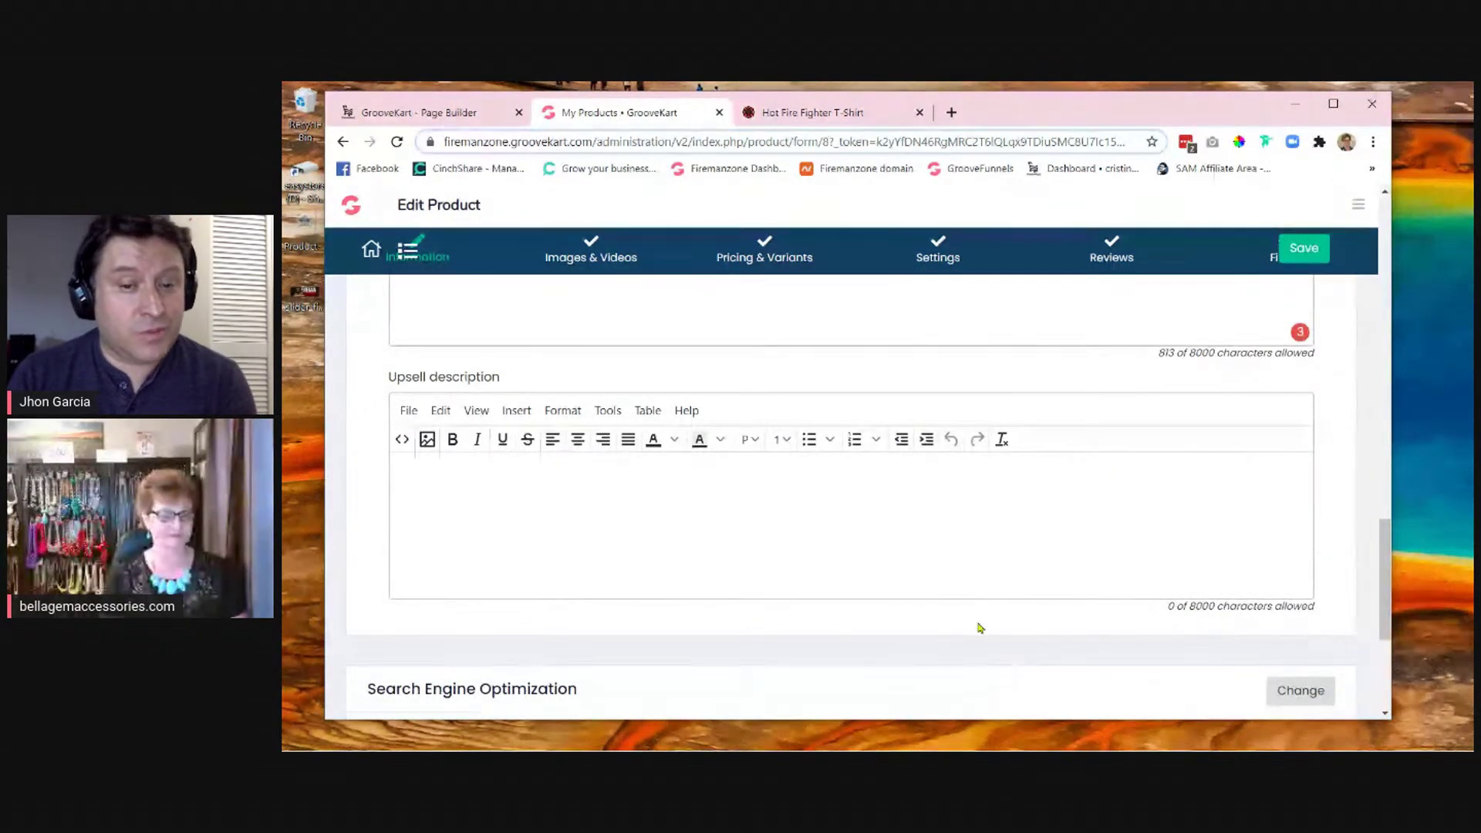
left_click(437, 487)
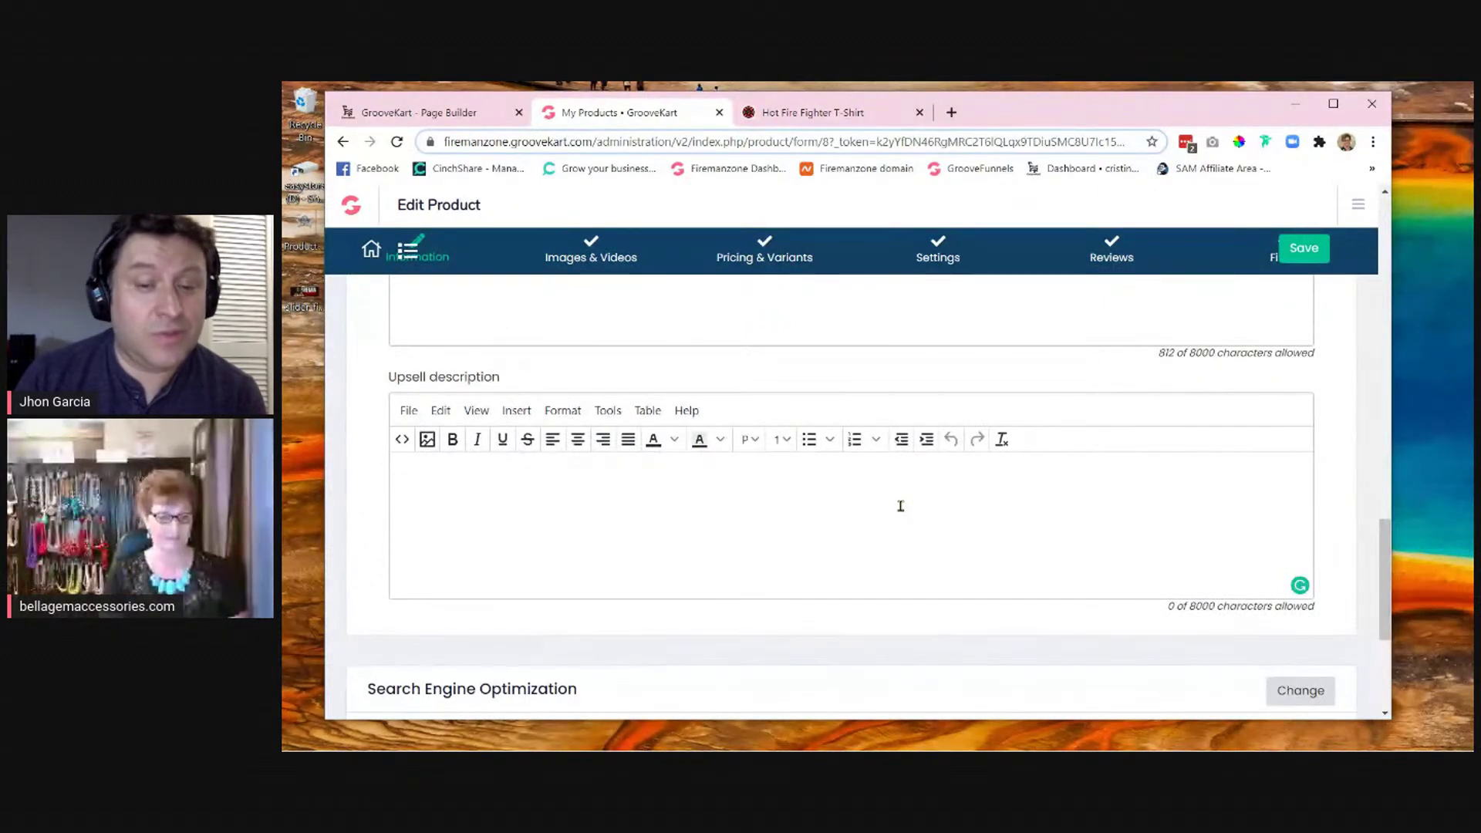
scroll(940, 494, "down", 4)
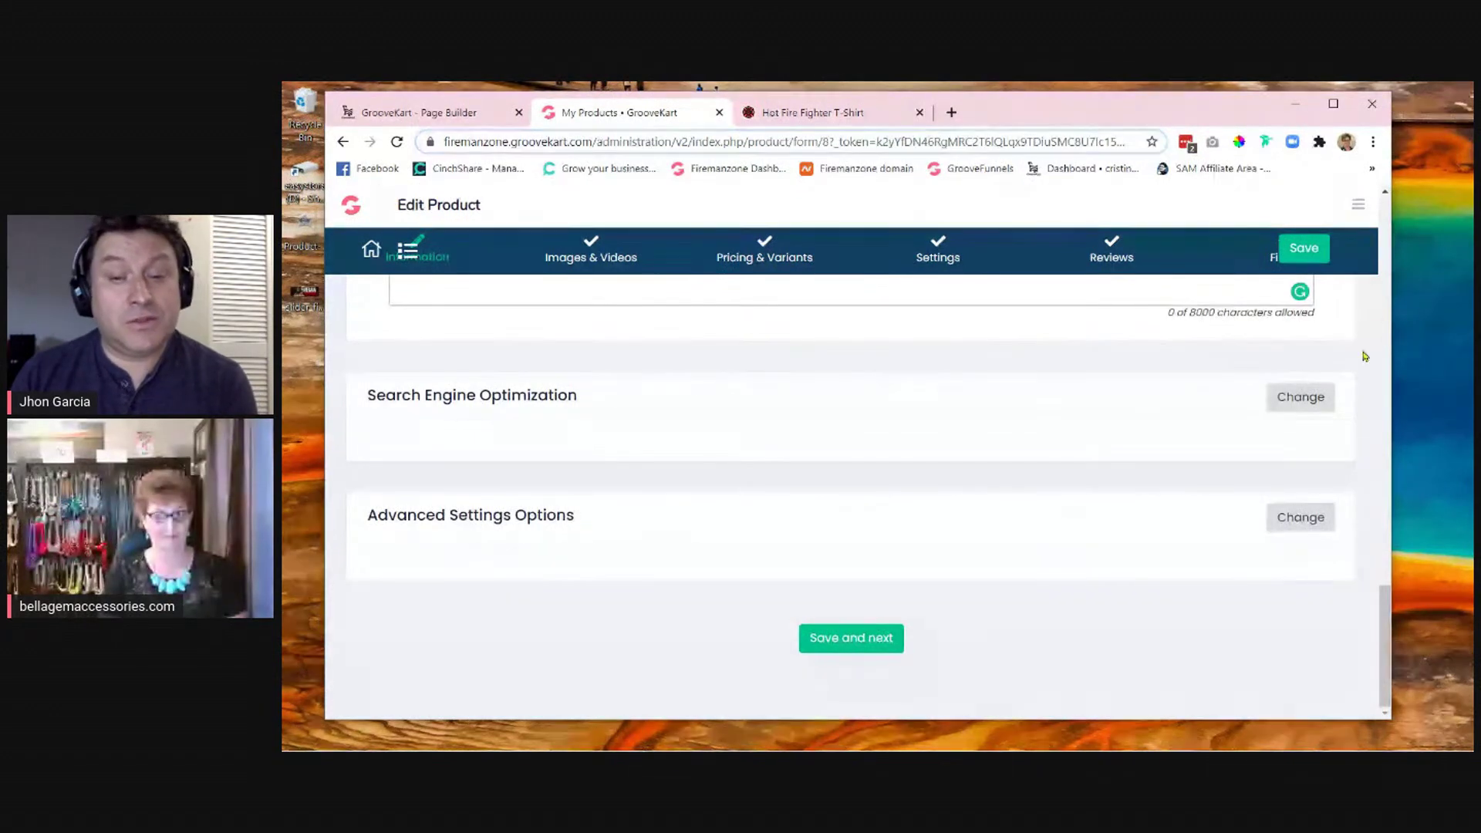
left_click(1303, 251)
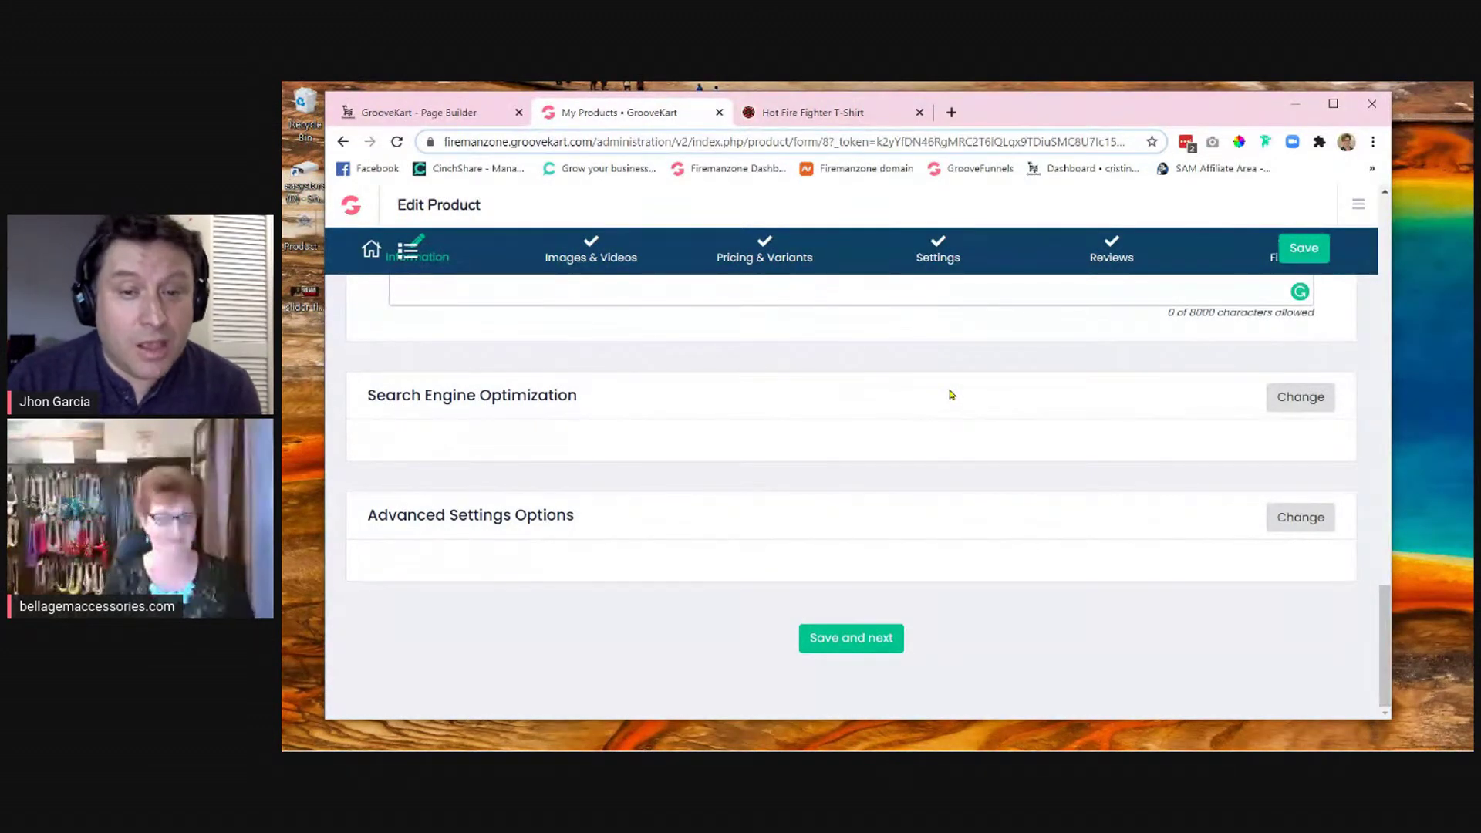
- Open the product's Search Engine Optimization settings for editing
scroll(961, 487, "up", 3)
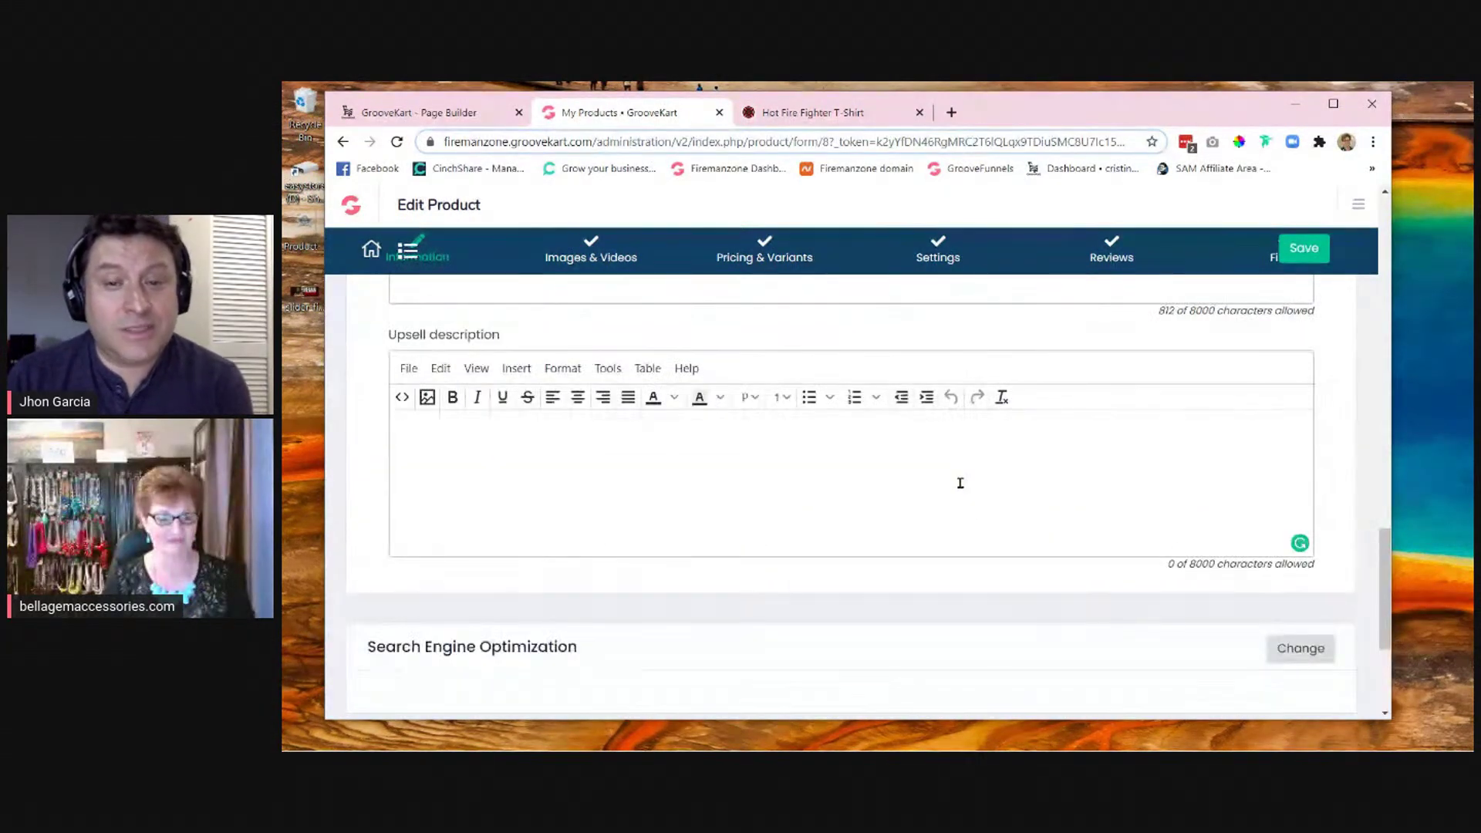
scroll(960, 485, "up", 2)
scroll(960, 485, "down", 4)
scroll(961, 484, "down", 1)
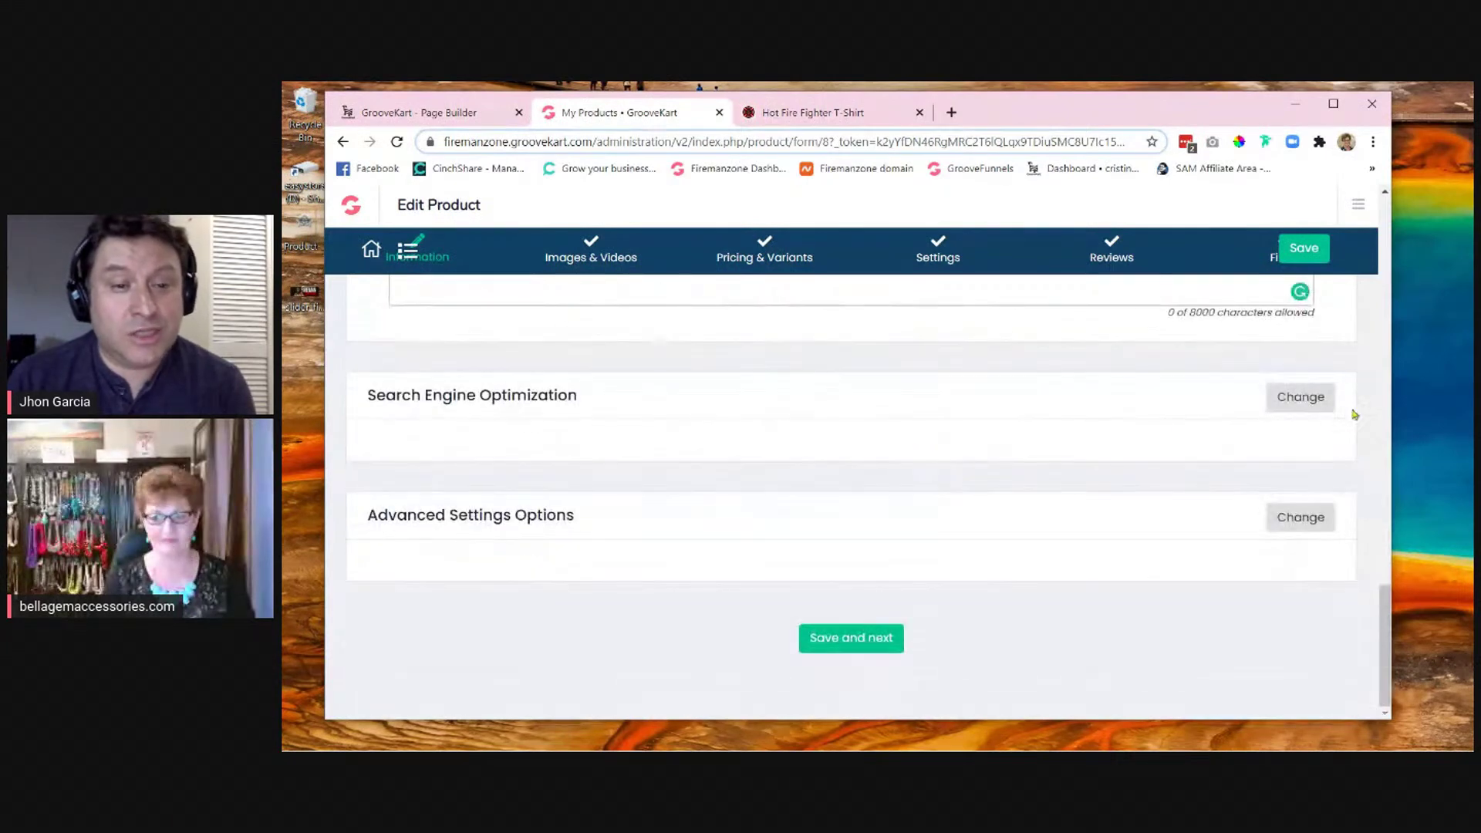
left_click(1301, 398)
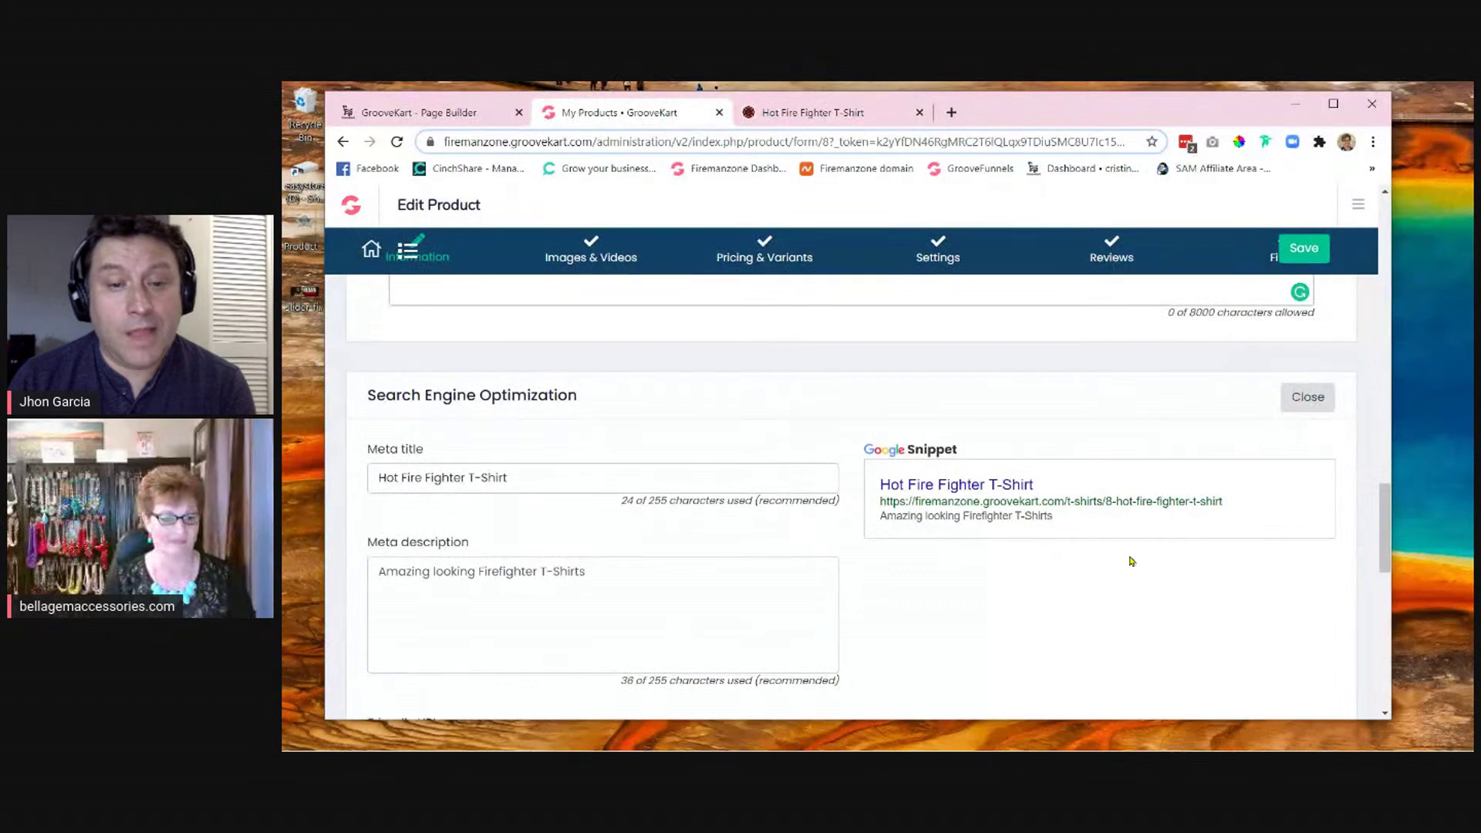
- Examine the product's meta title, meta description, Google snippet and friendly URL in the Search Engine Optimization settings
scroll(1132, 561, "down", 1)
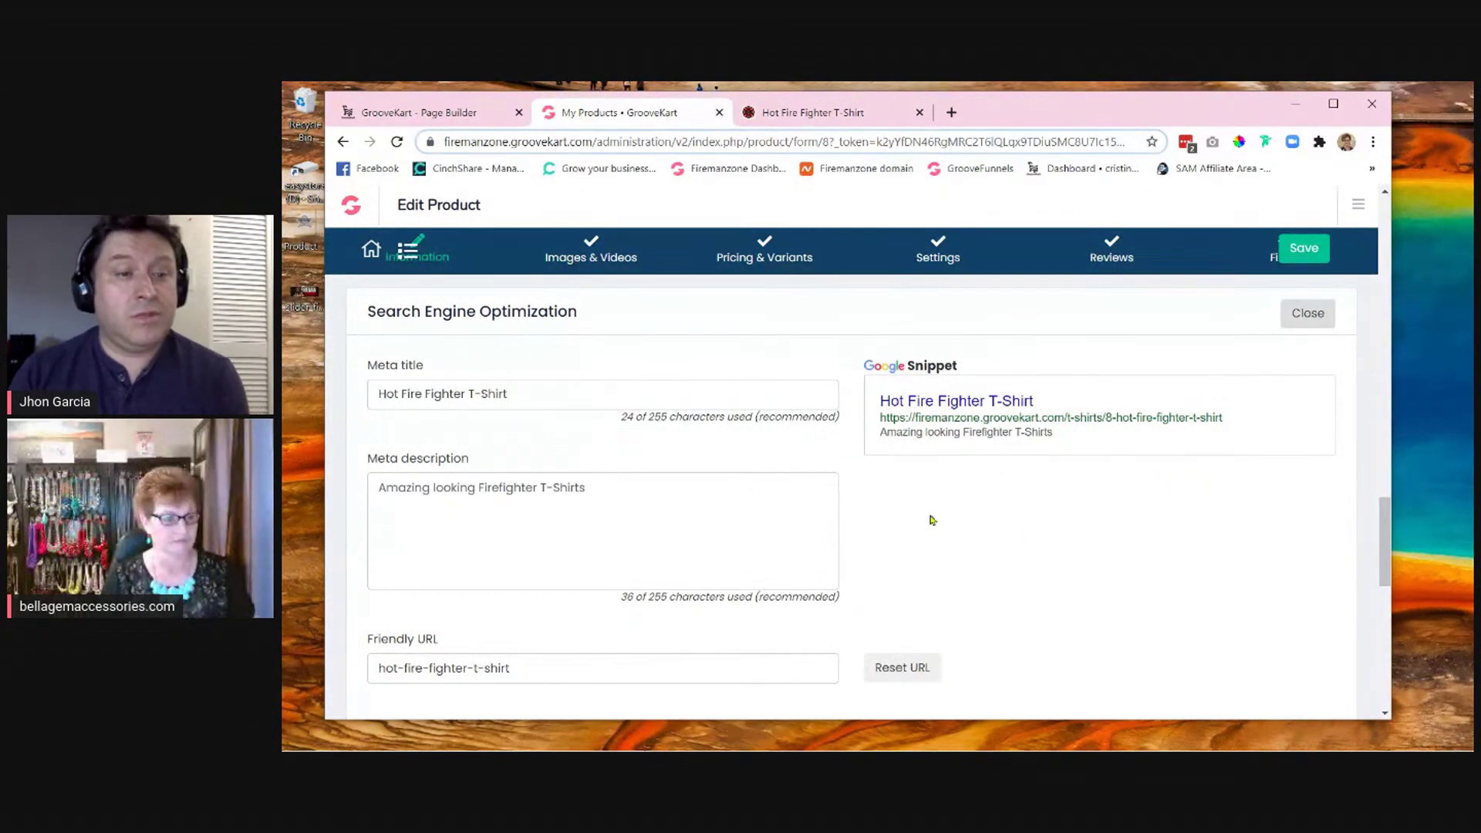
scroll(932, 520, "down", 1)
scroll(932, 520, "up", 1)
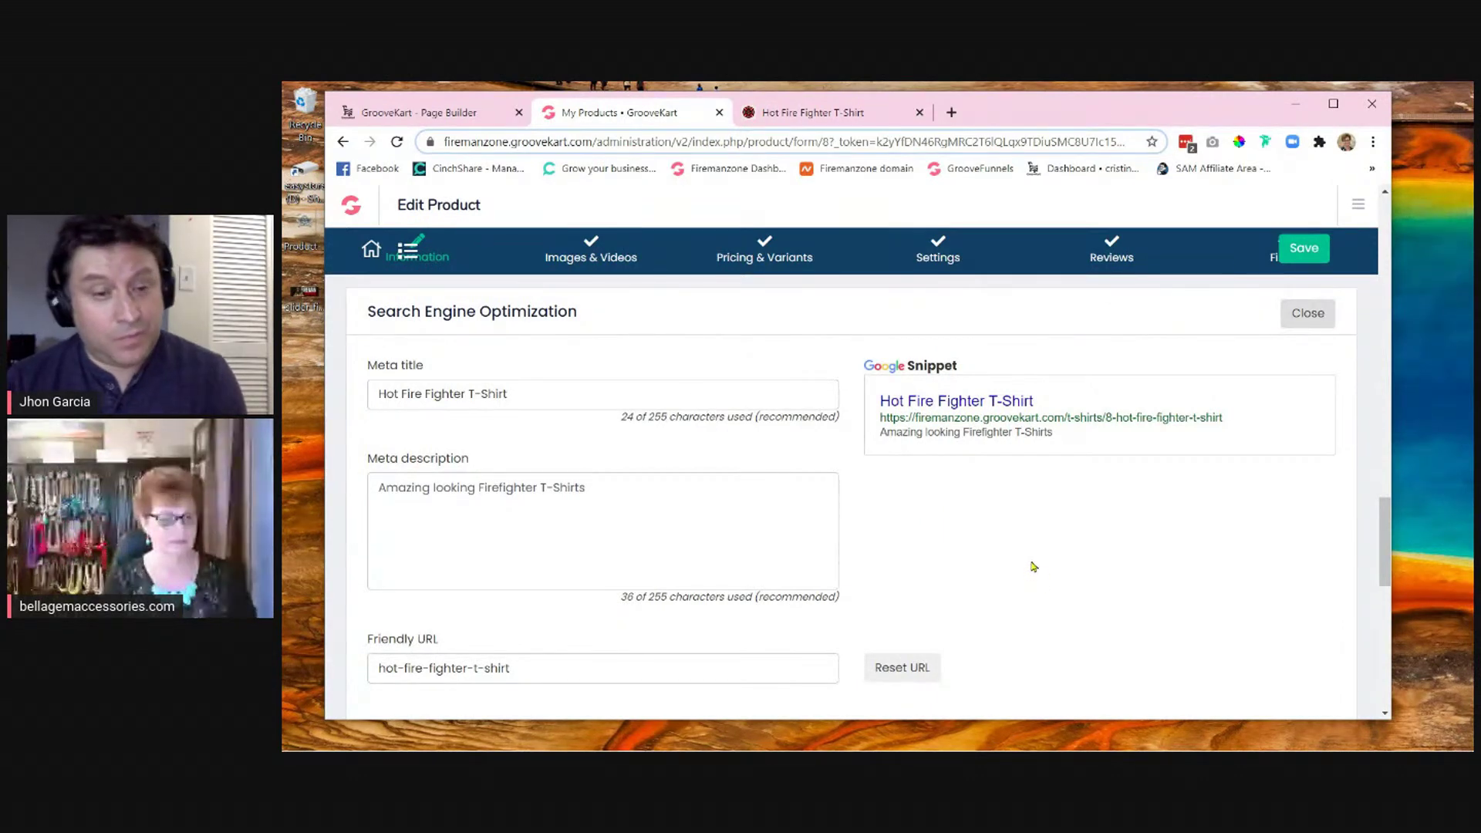
left_click(567, 398)
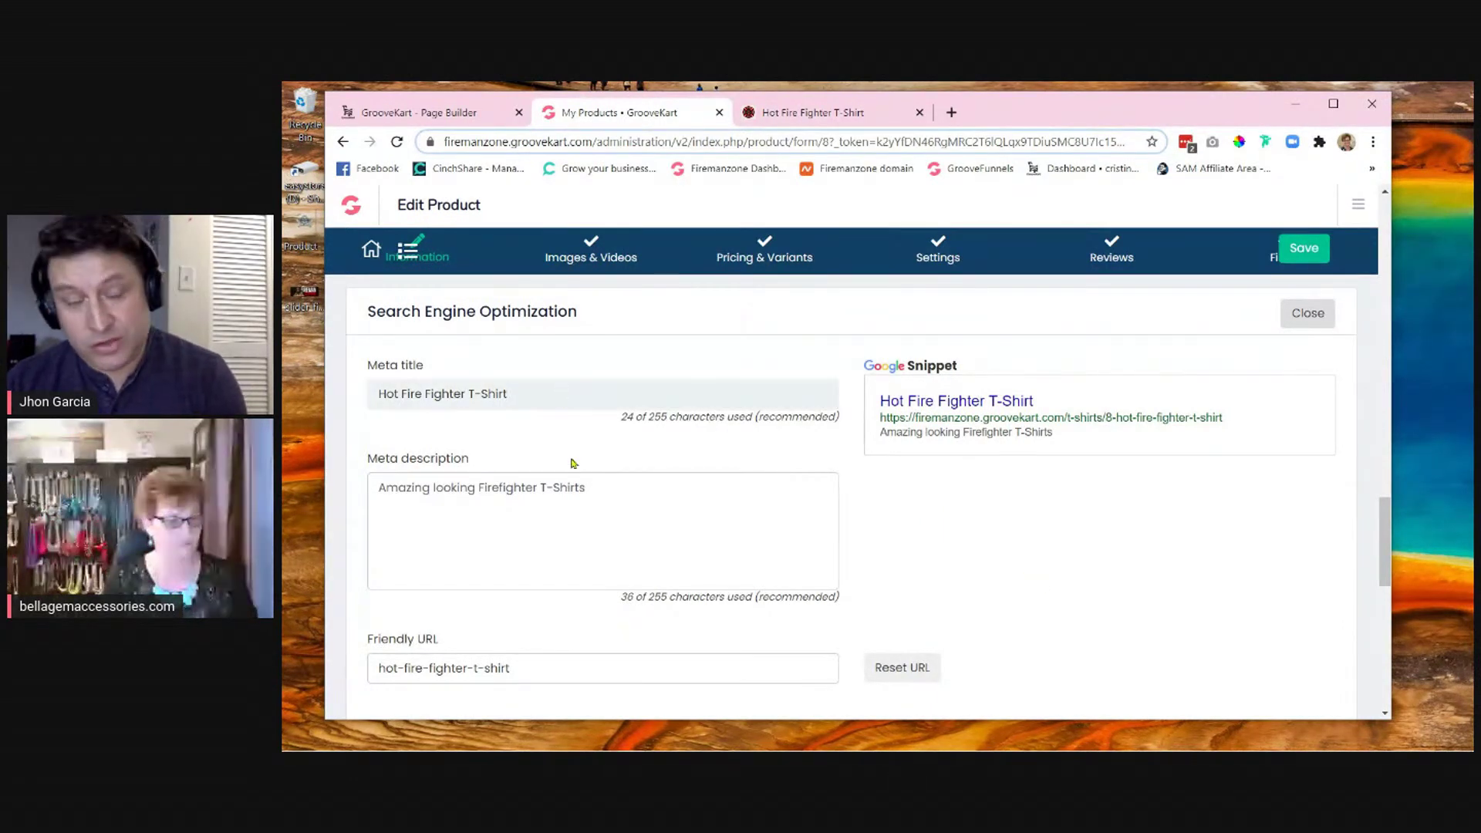
left_click(599, 492)
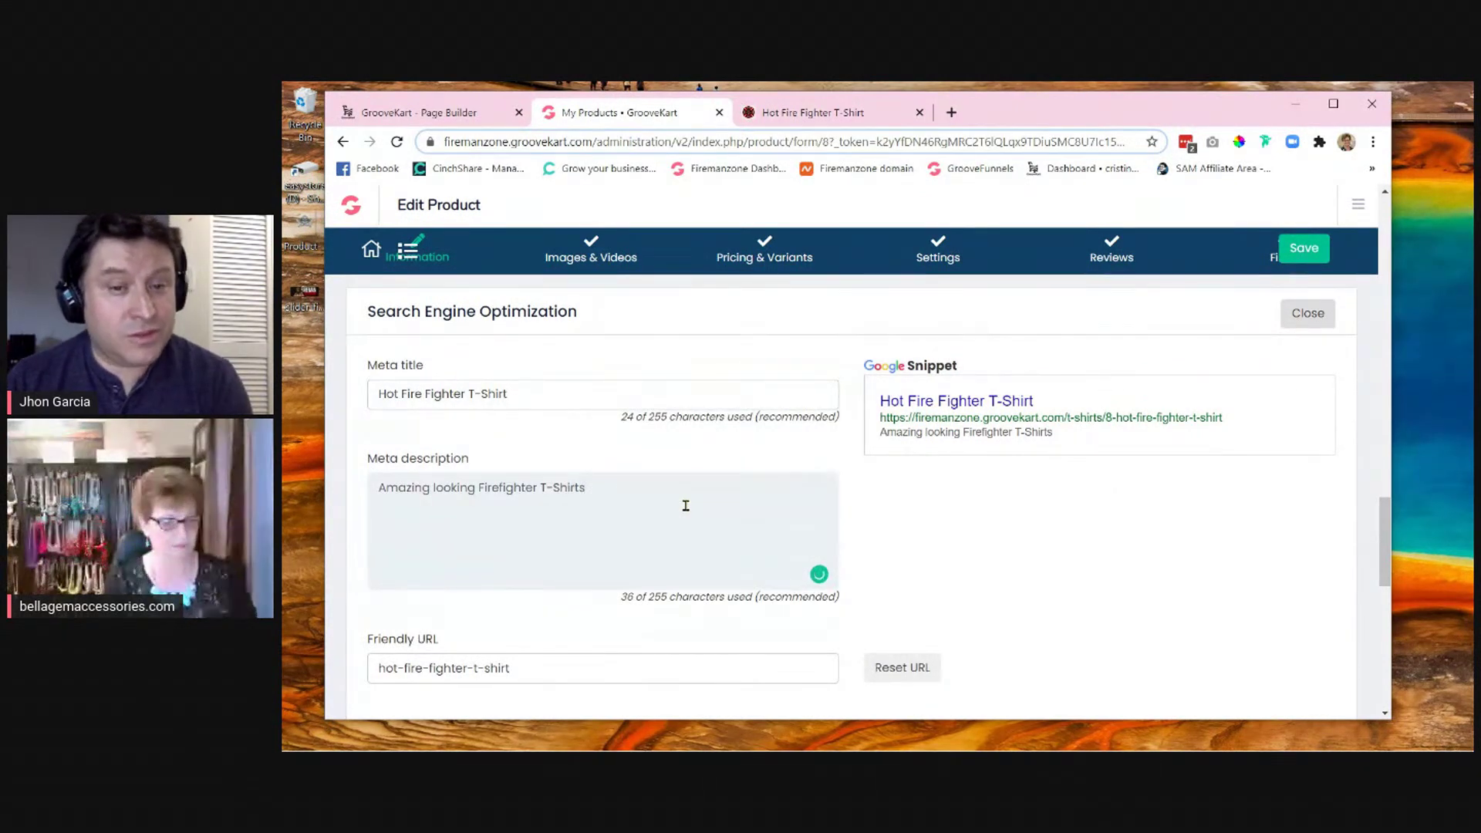
scroll(687, 508, "down", 1)
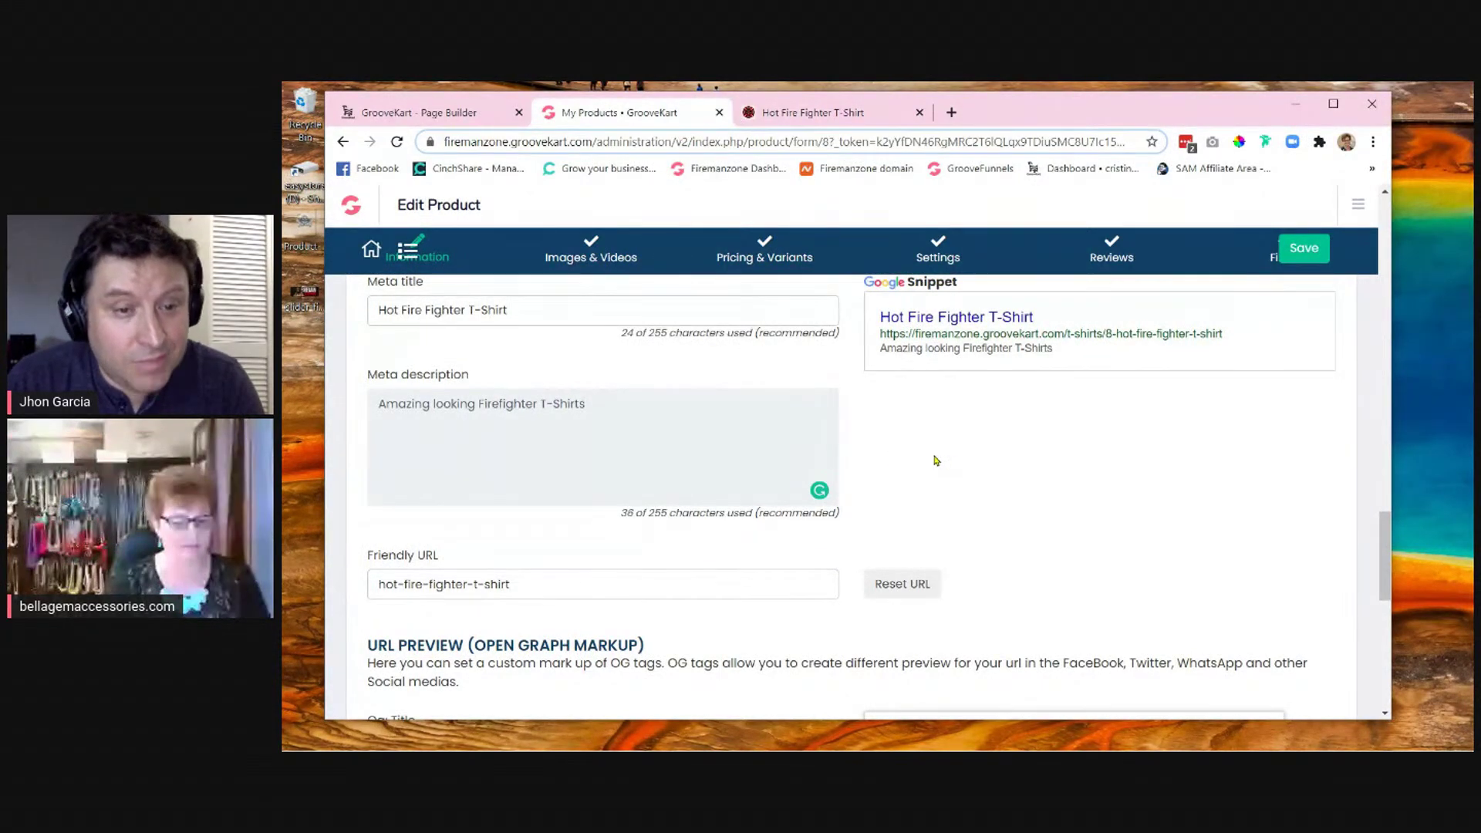
scroll(977, 491, "up", 1)
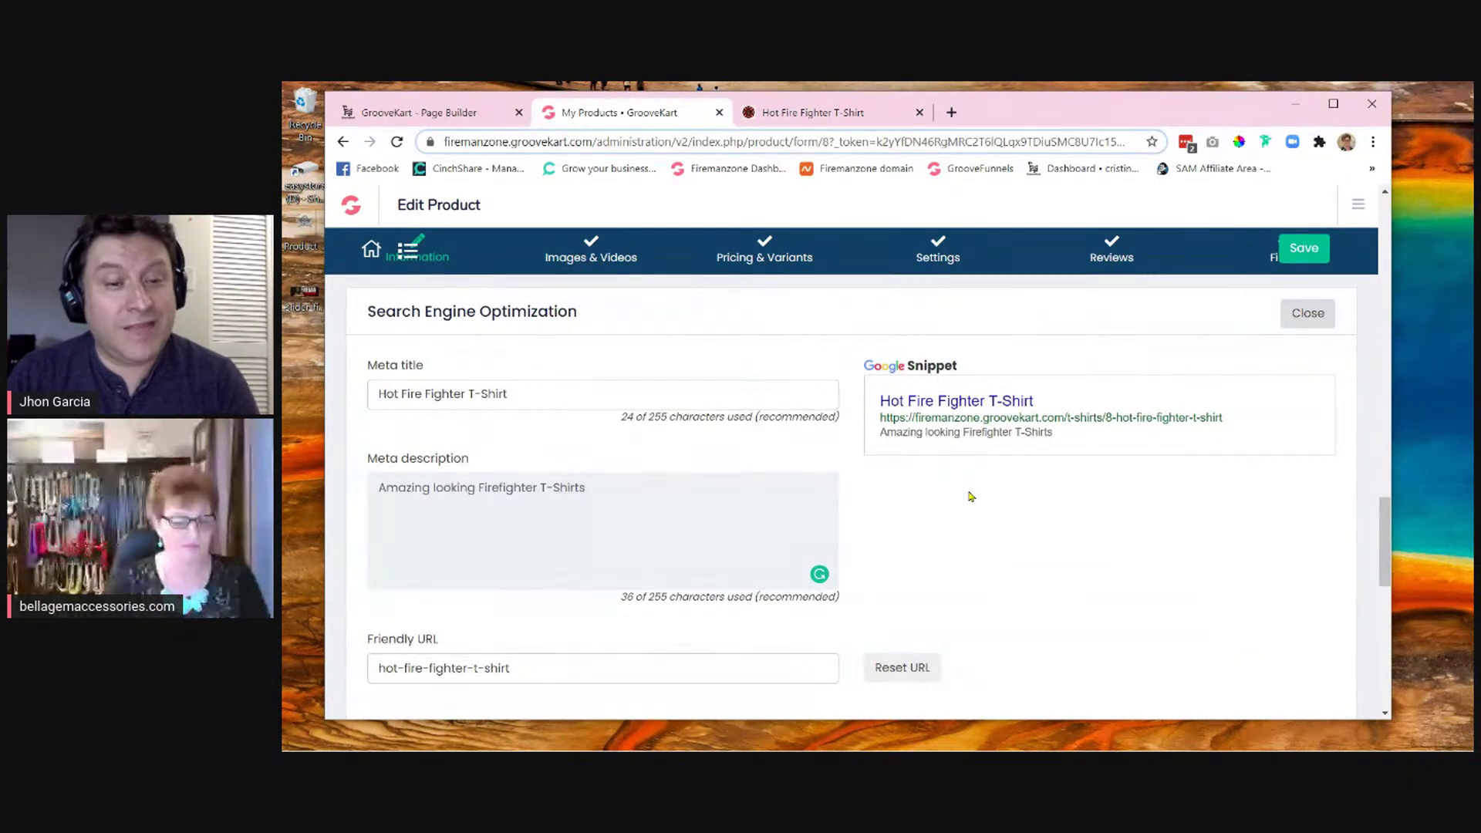
scroll(970, 495, "down", 1)
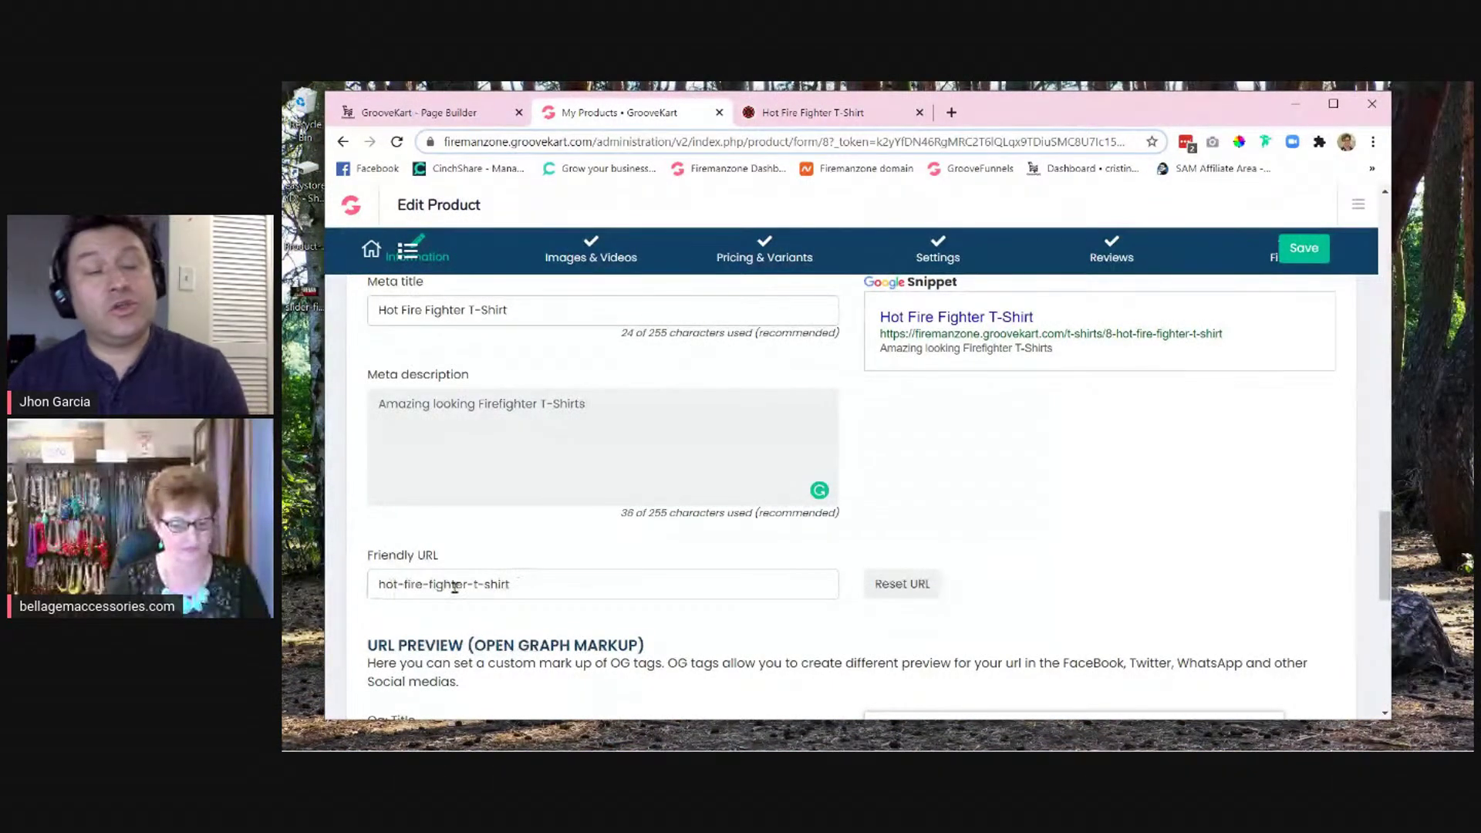
left_click(579, 589)
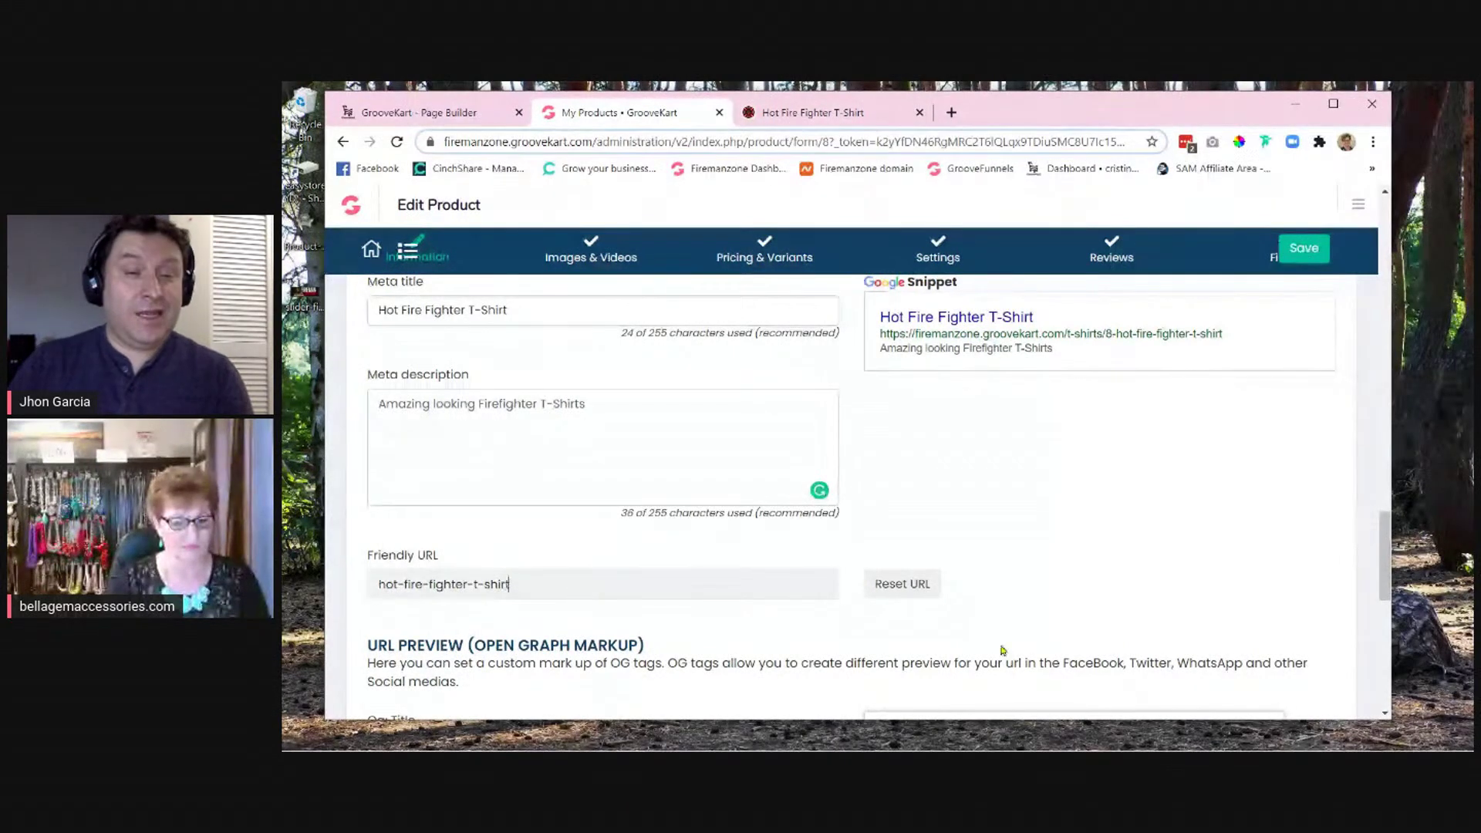
scroll(887, 624, "down", 1)
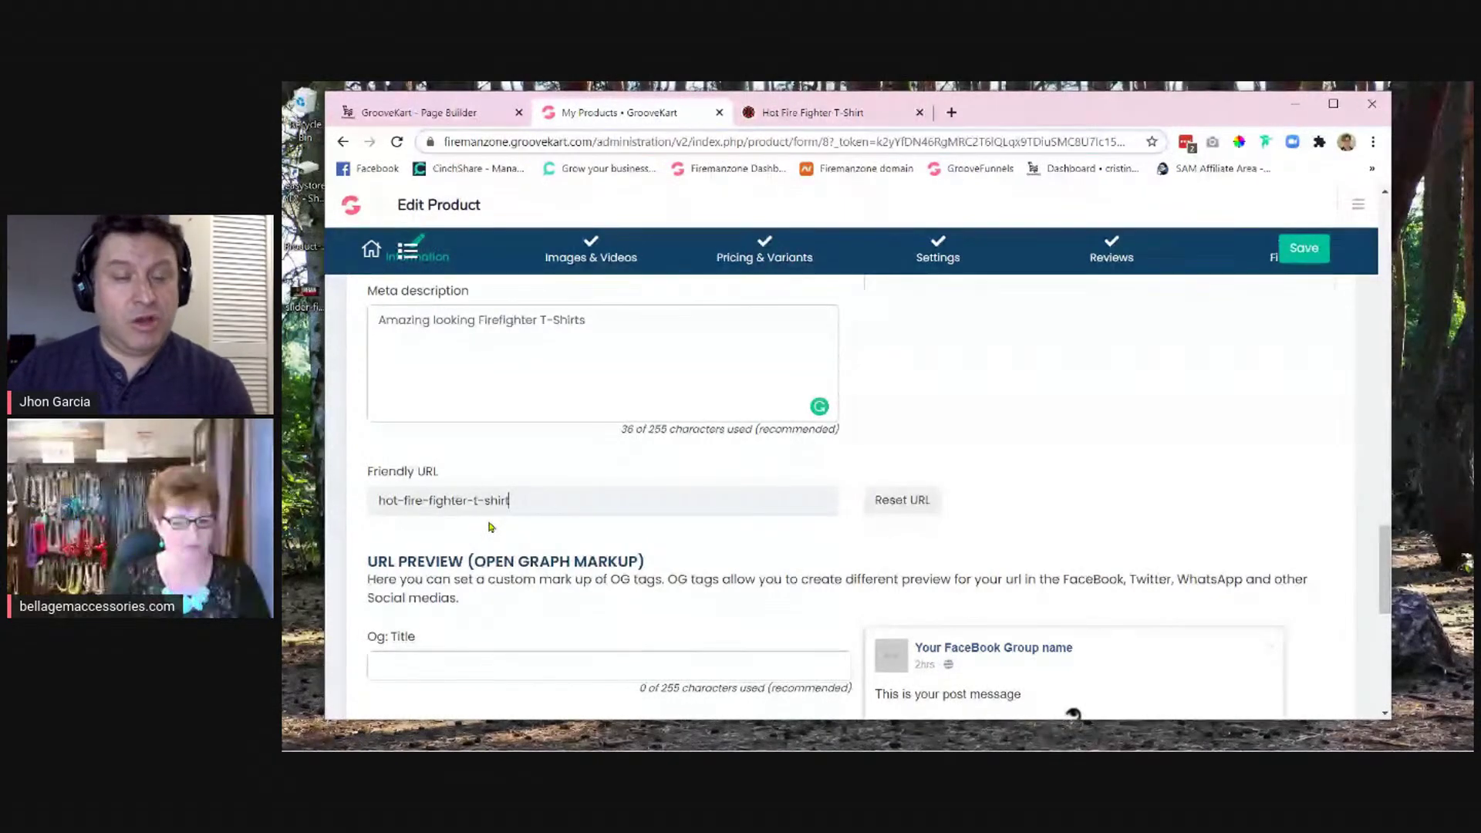
scroll(561, 544, "up", 1)
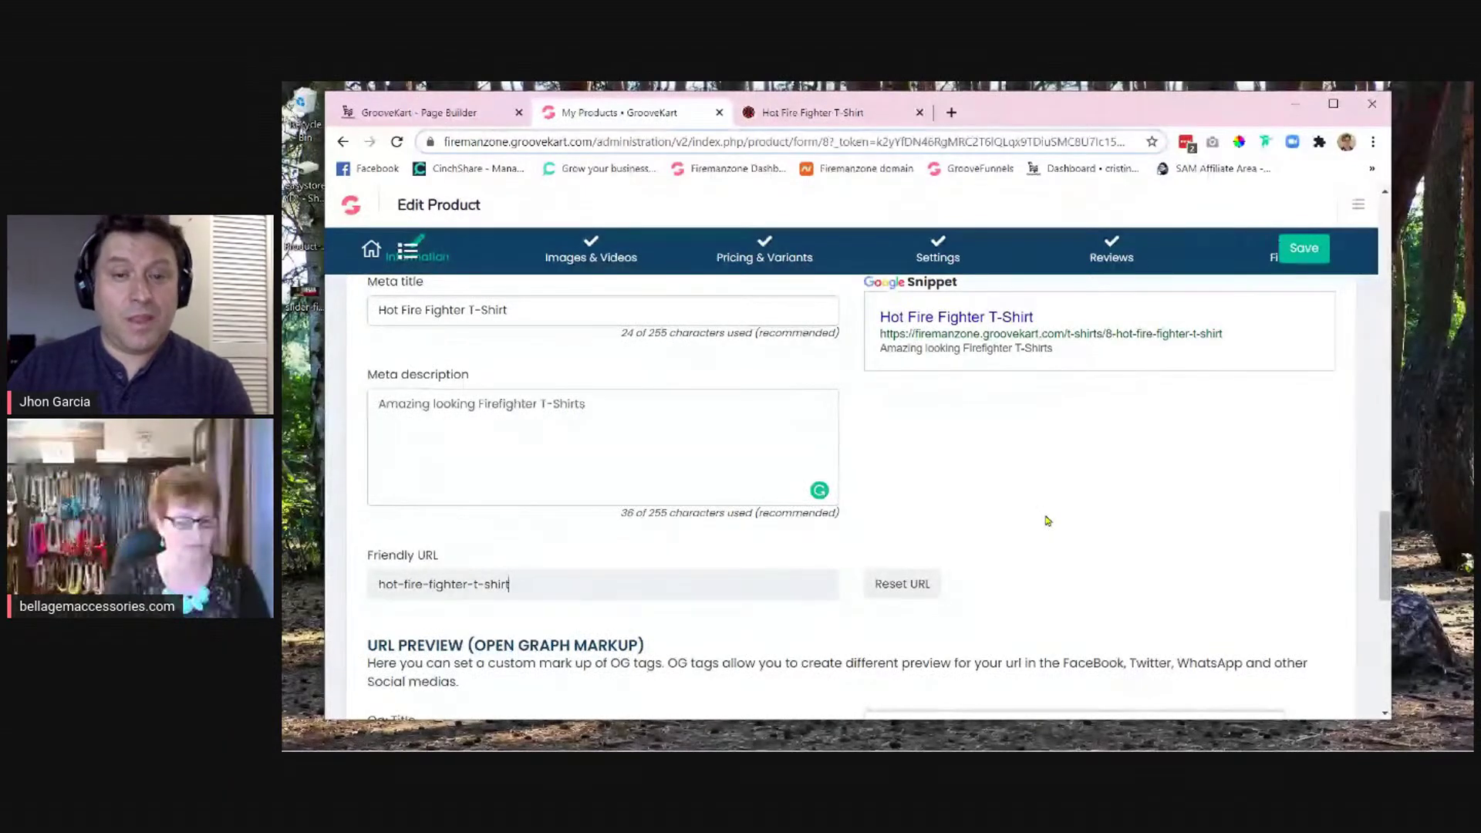
scroll(1047, 520, "down", 1)
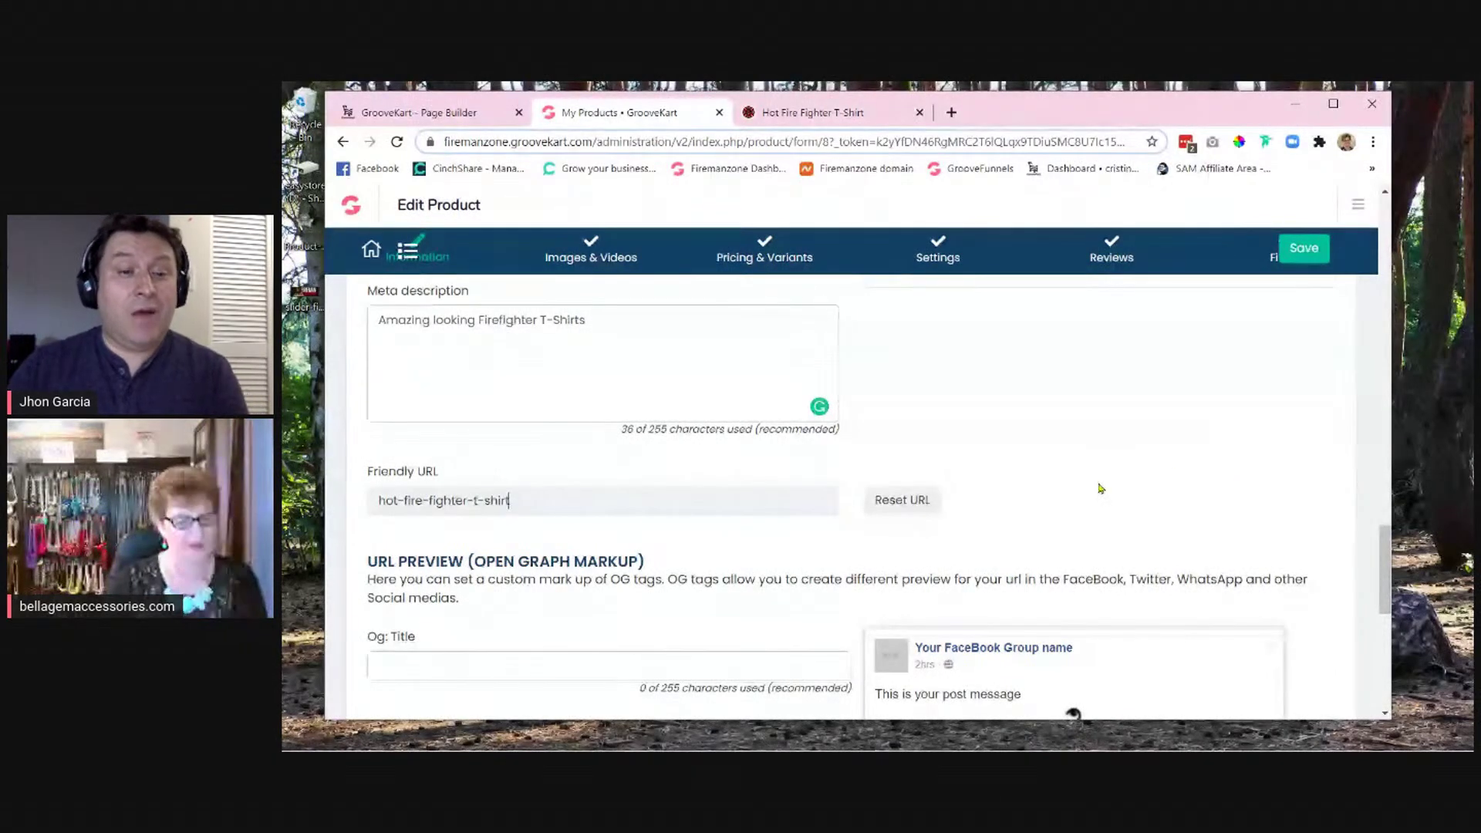
- Enter "Hot Firefighter T-shirt" as the Og: Title in the Open Graph URL preview settings
scroll(1084, 480, "down", 1)
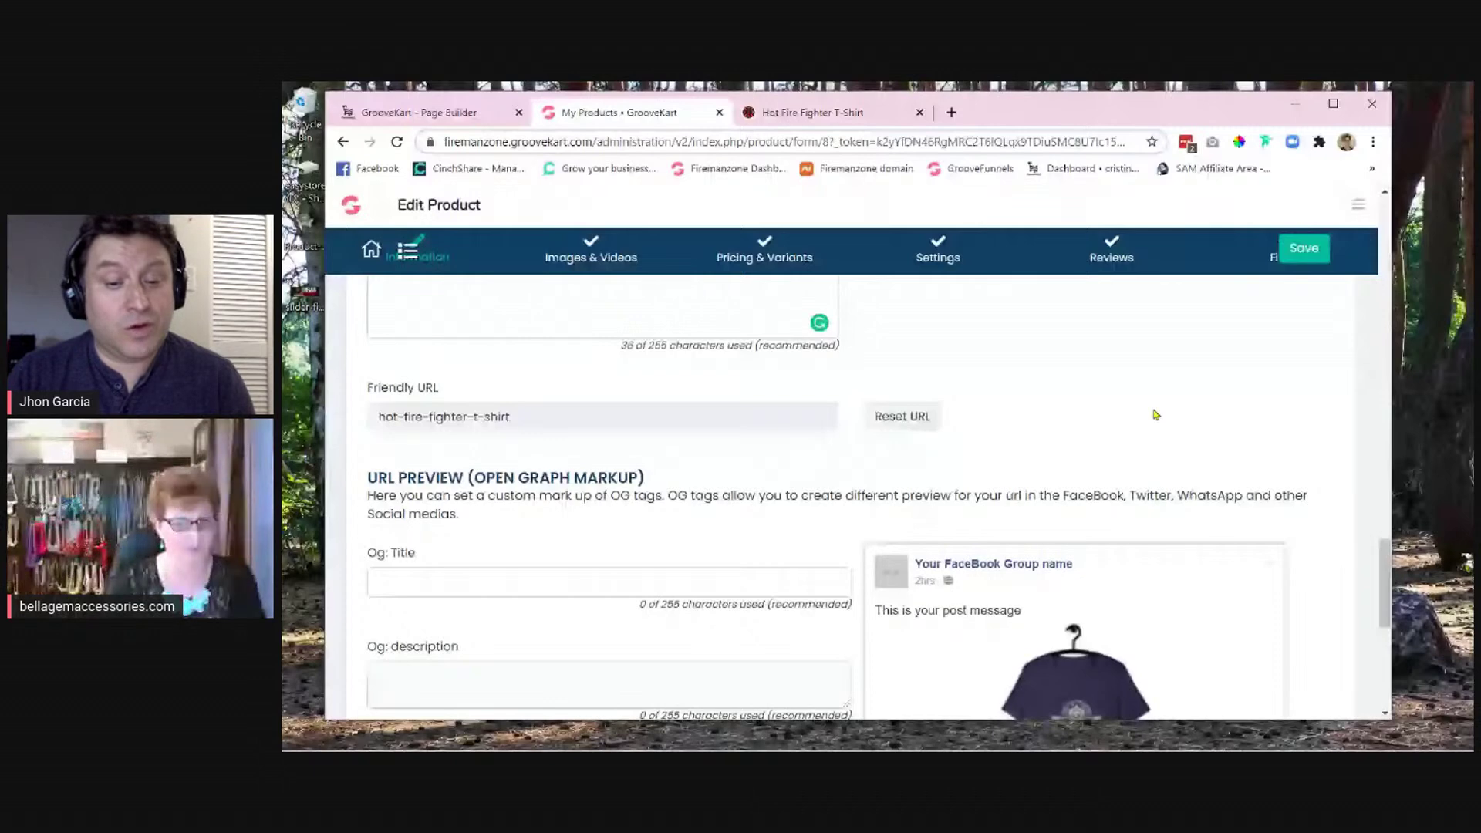
scroll(406, 412, "down", 2)
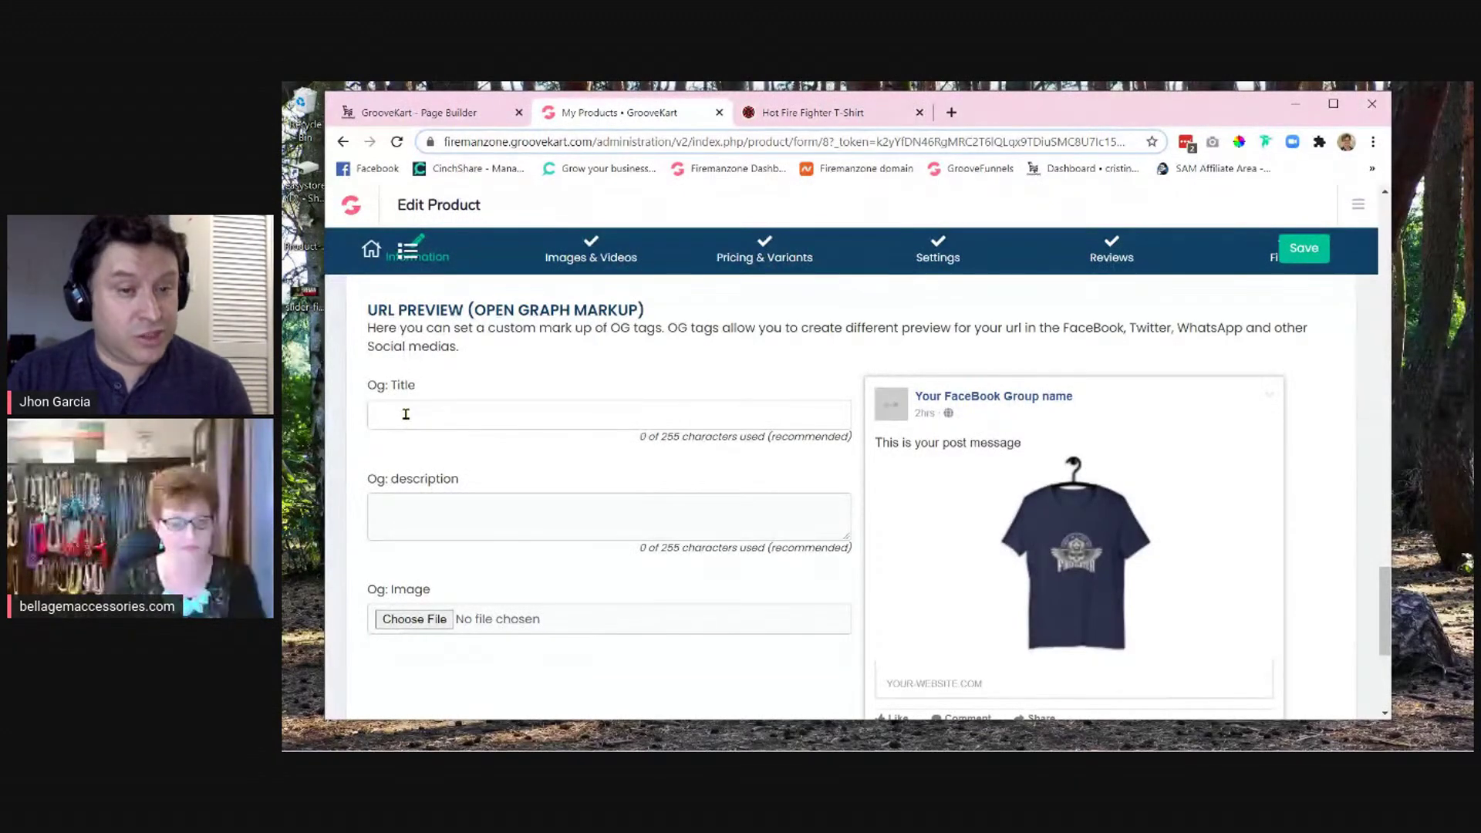
left_click(406, 414)
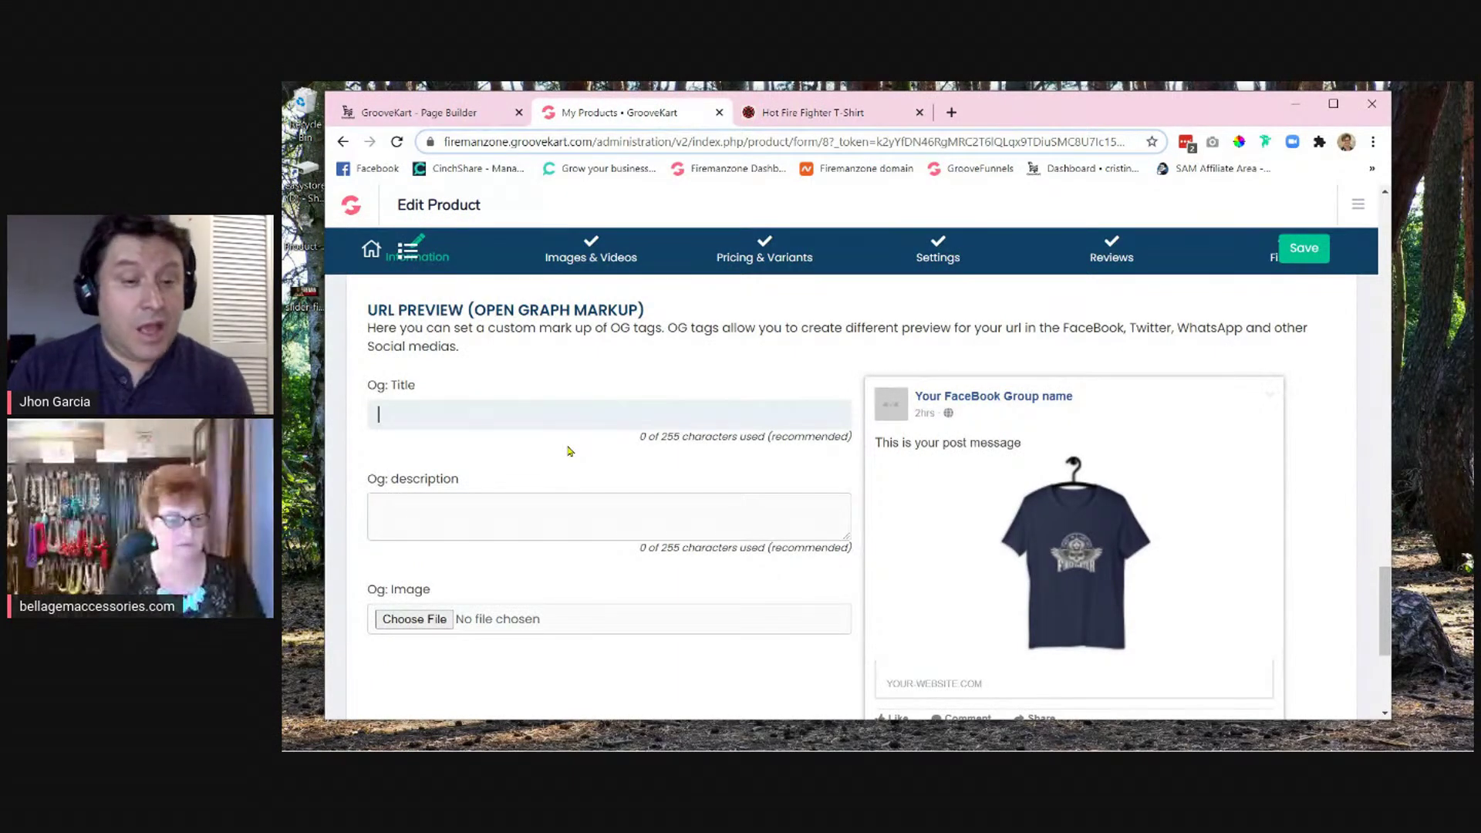
type("Hot Firef")
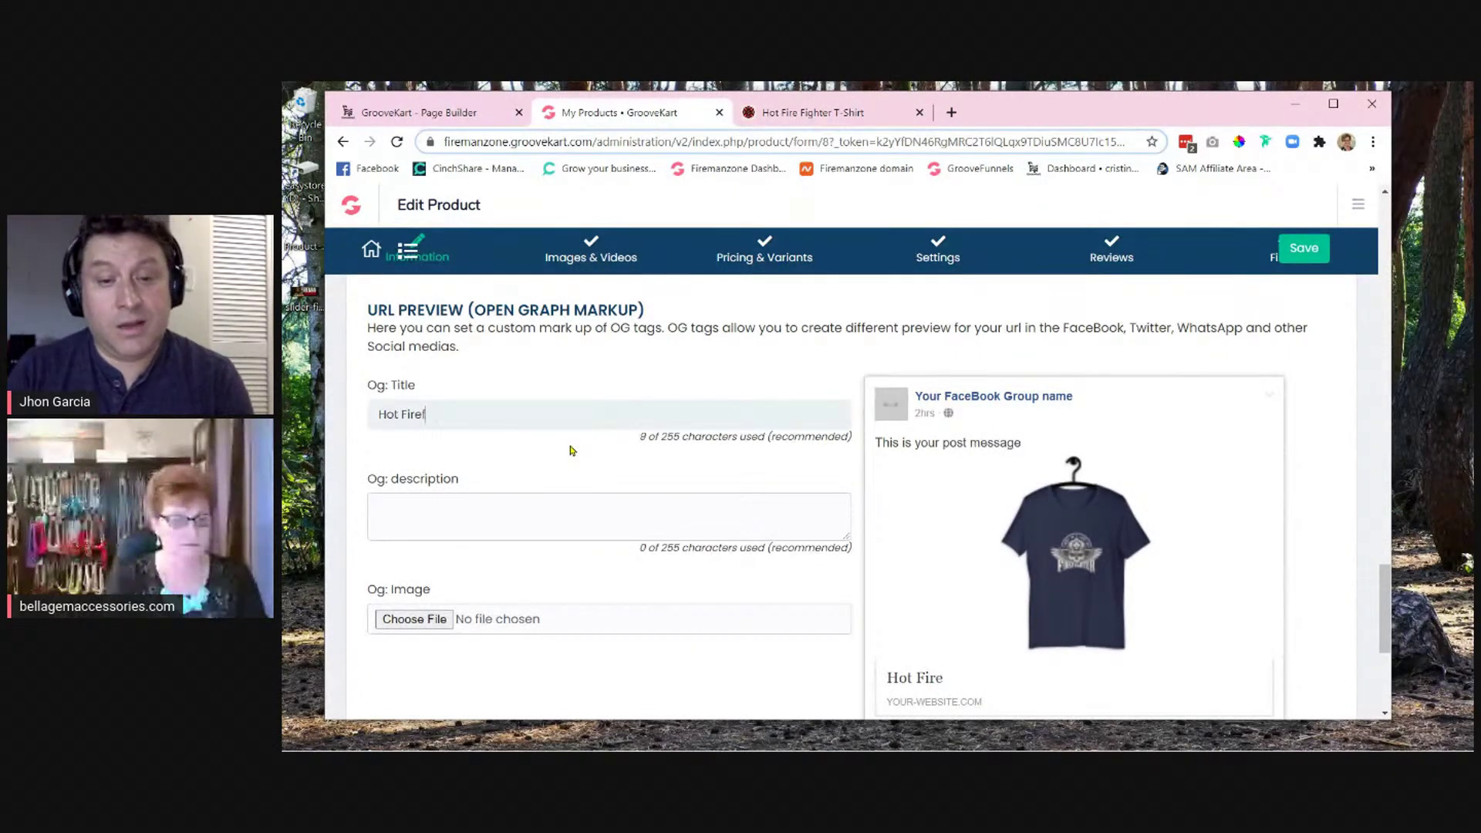
type("ighter ")
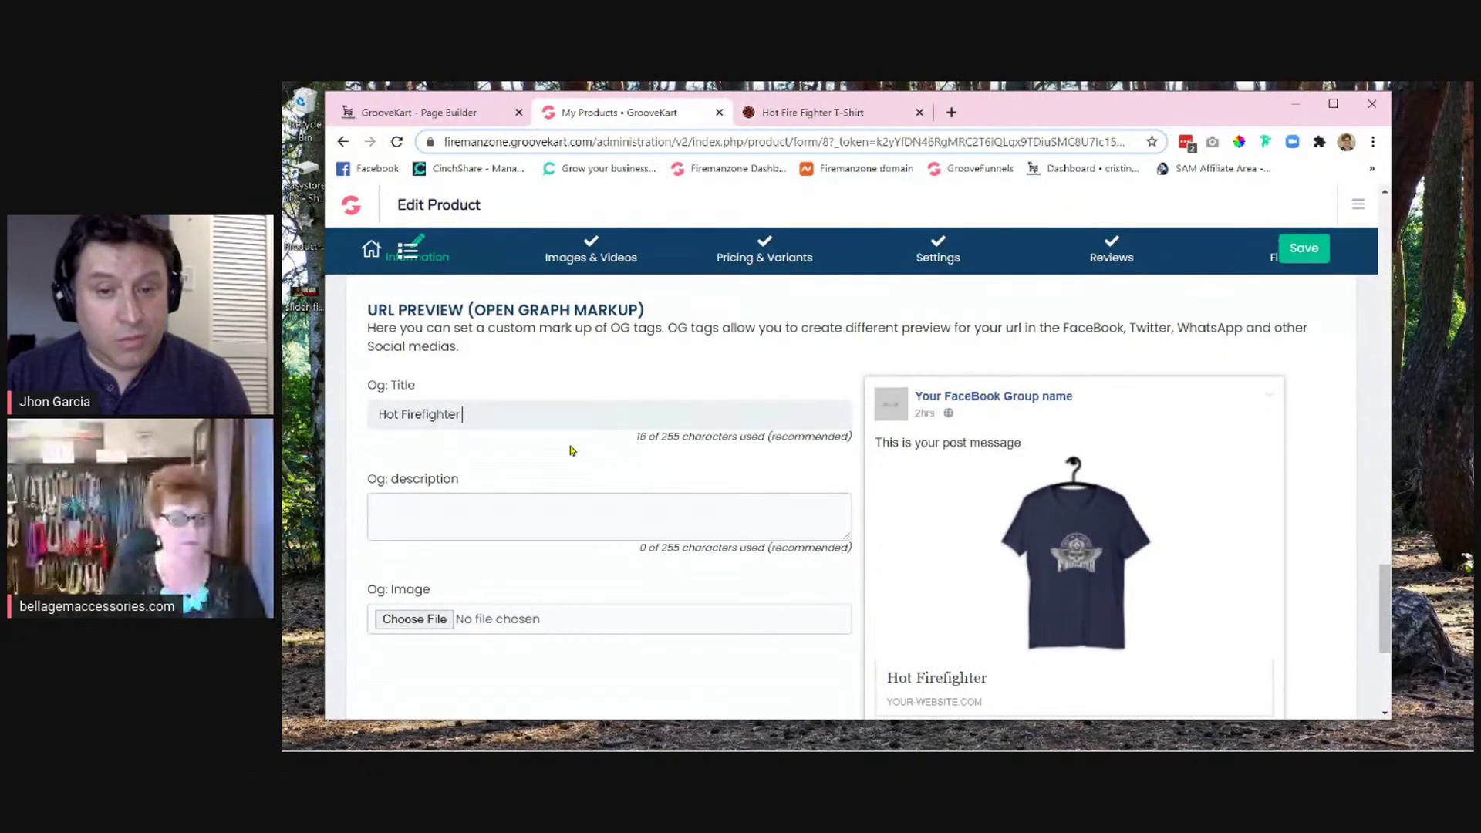
type("T-")
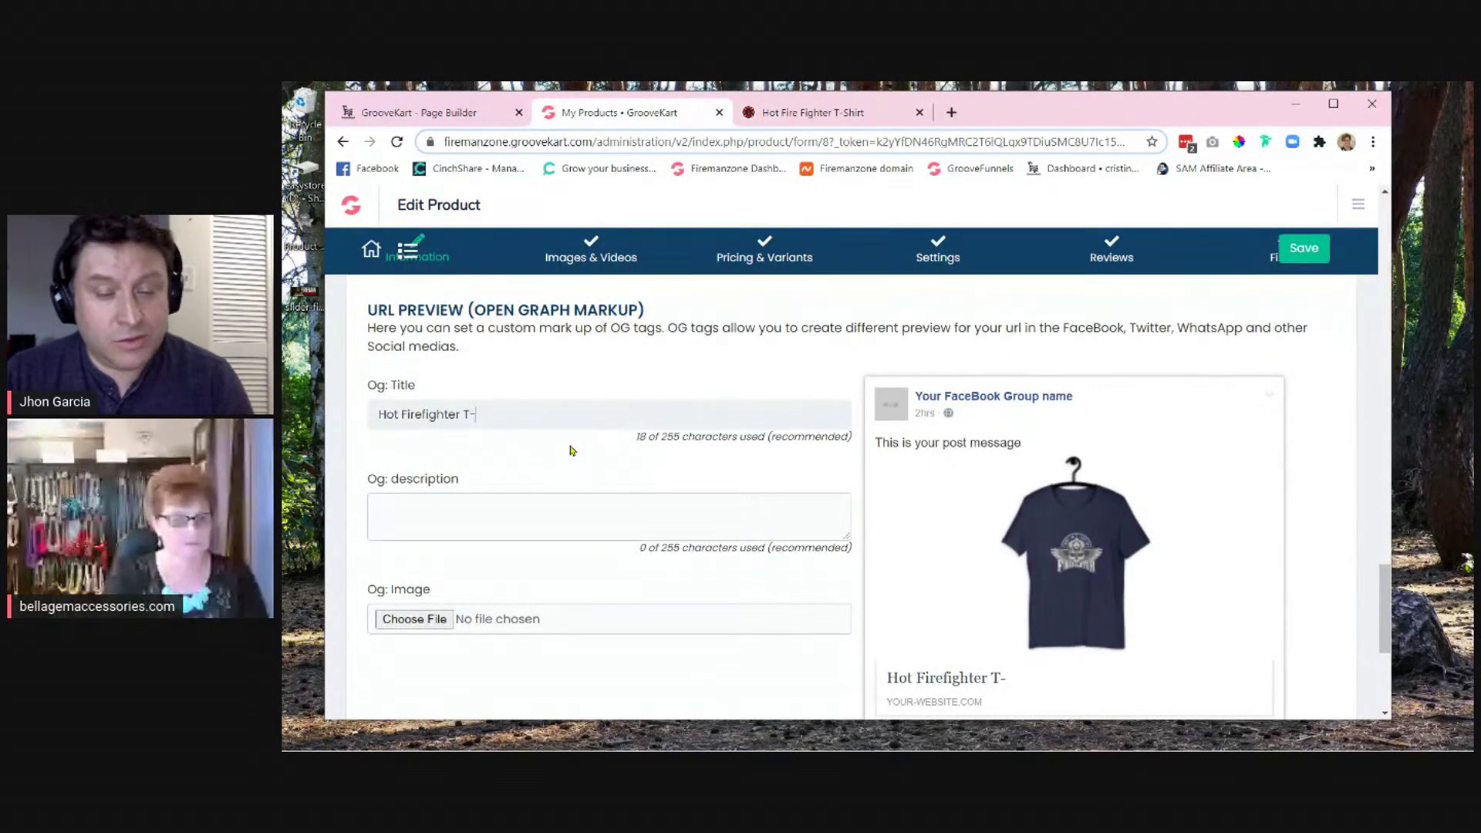
type("shirt")
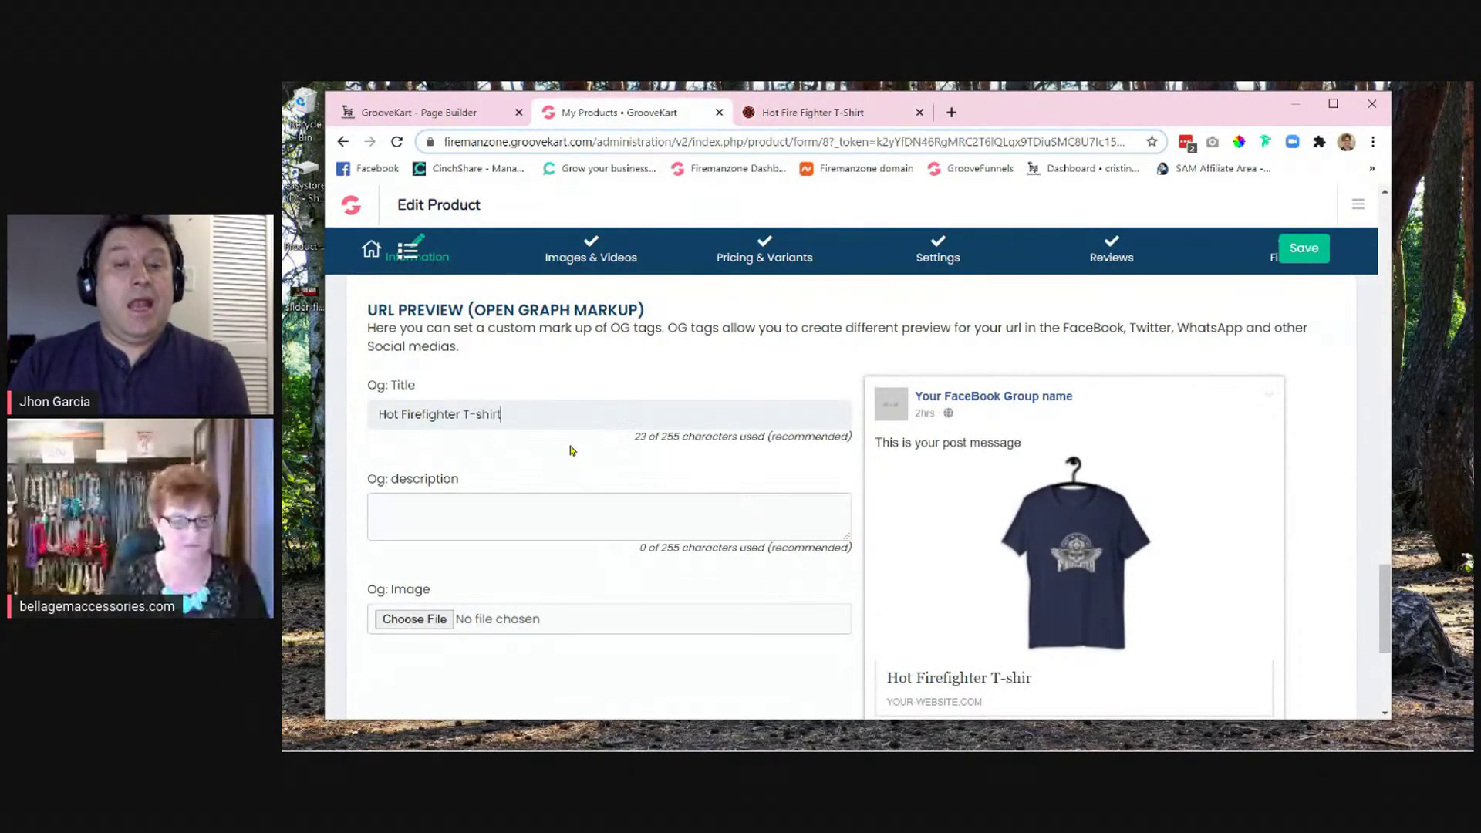
- Save the product's information settings and continue to the Images & Videos stage
left_click(583, 571)
scroll(584, 569, "down", 2)
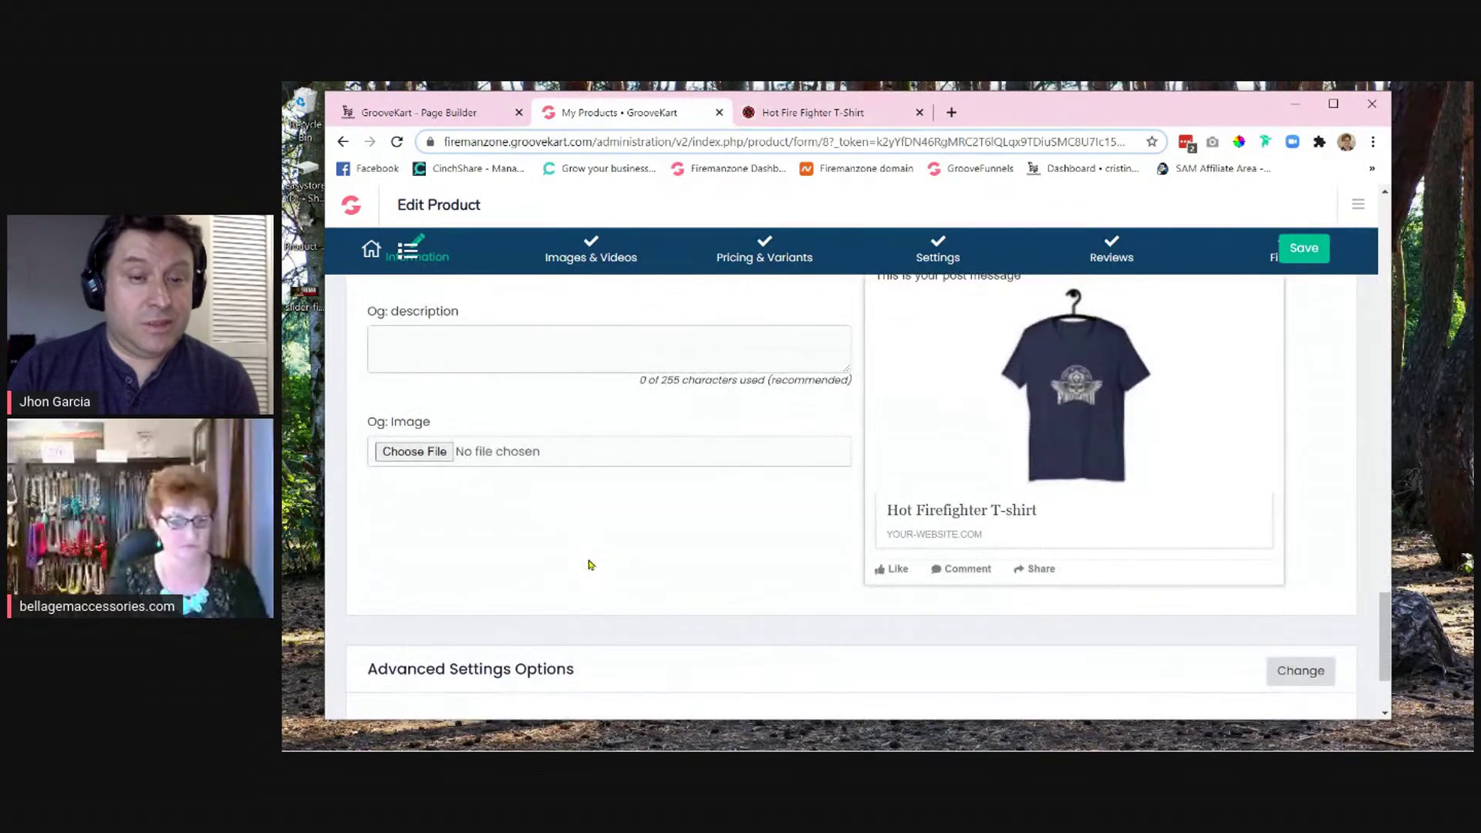
scroll(593, 564, "down", 1)
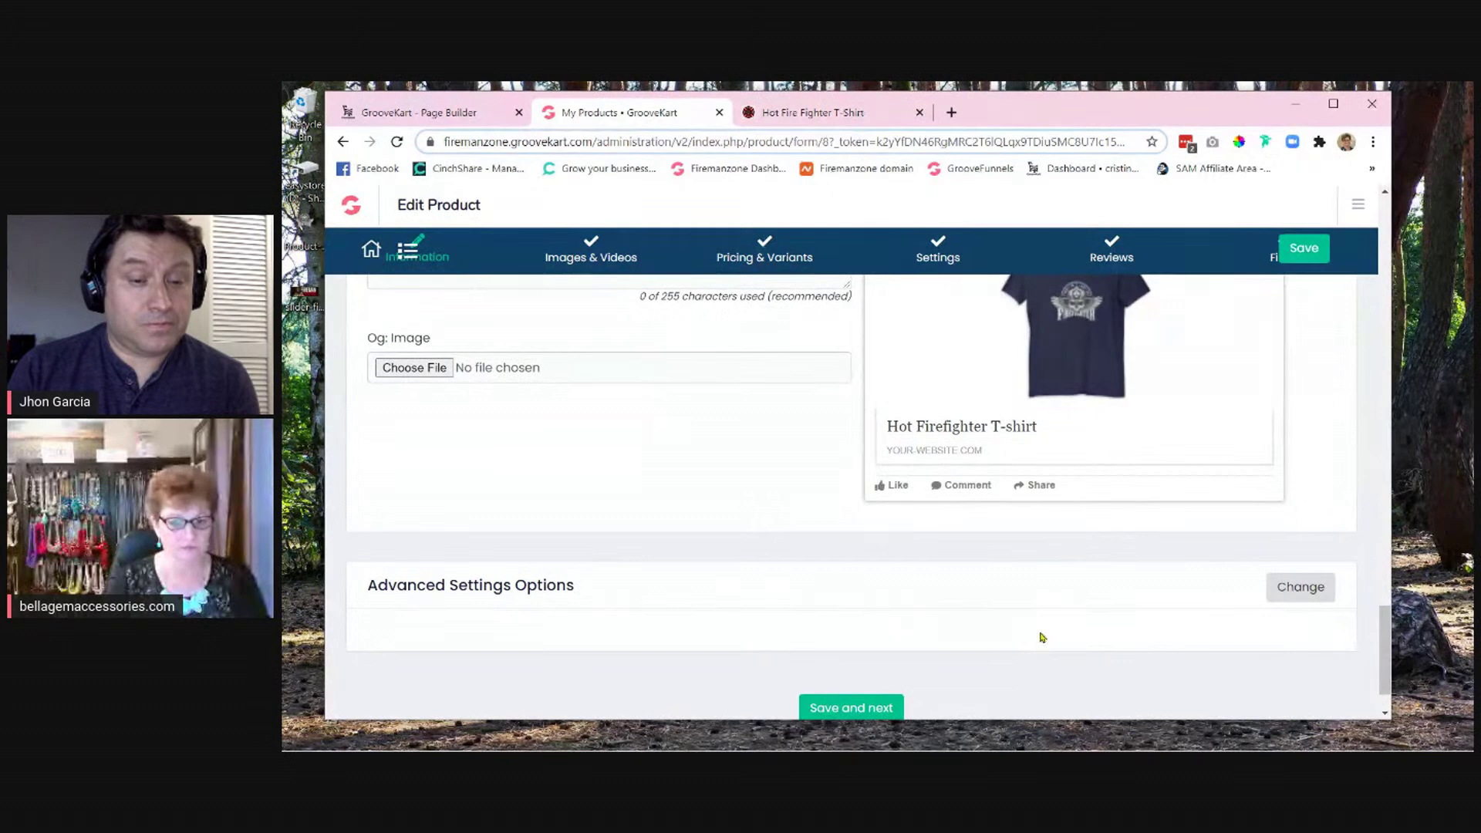
scroll(1046, 615, "down", 1)
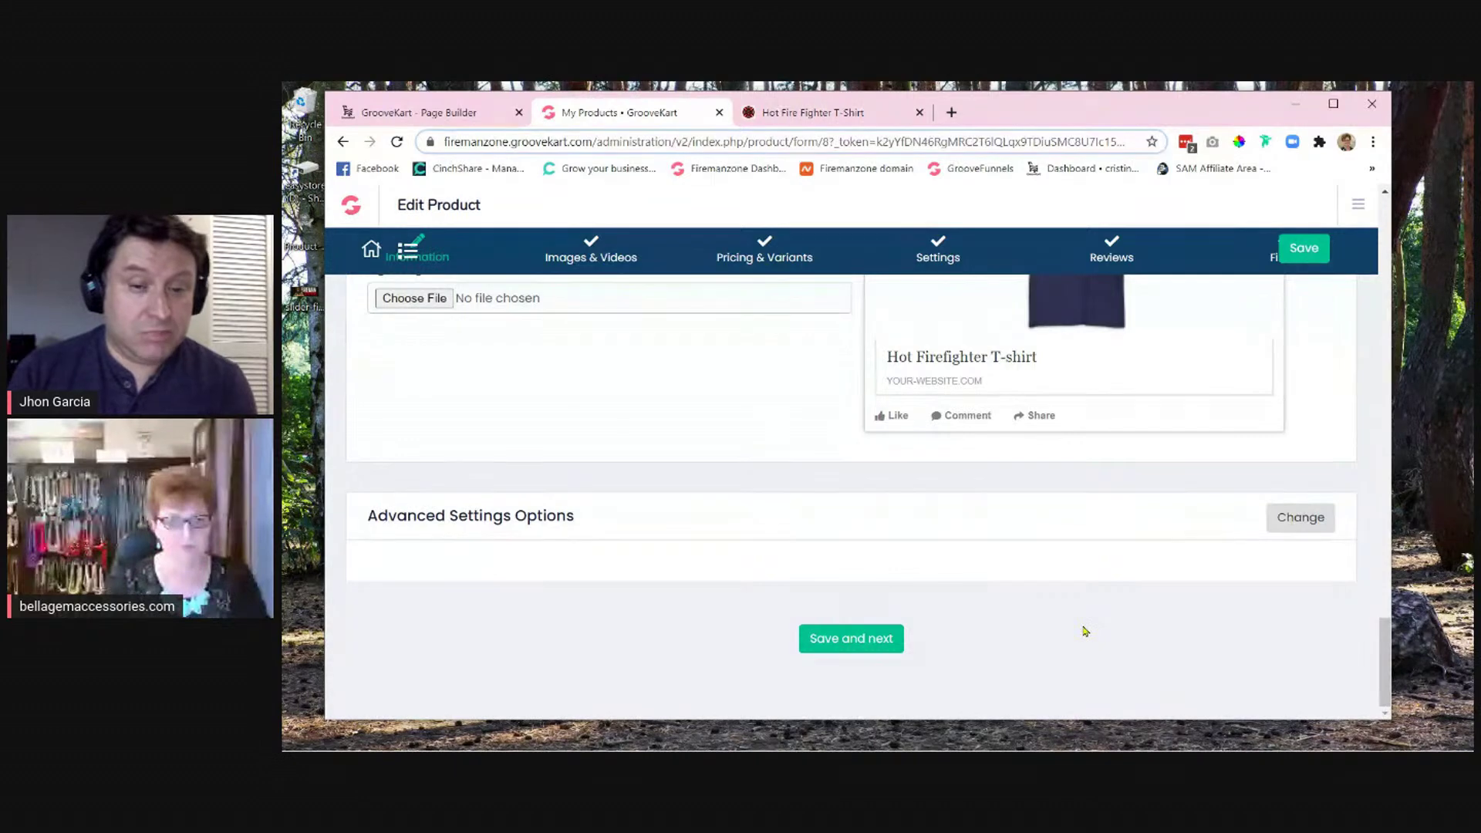
left_click(848, 644)
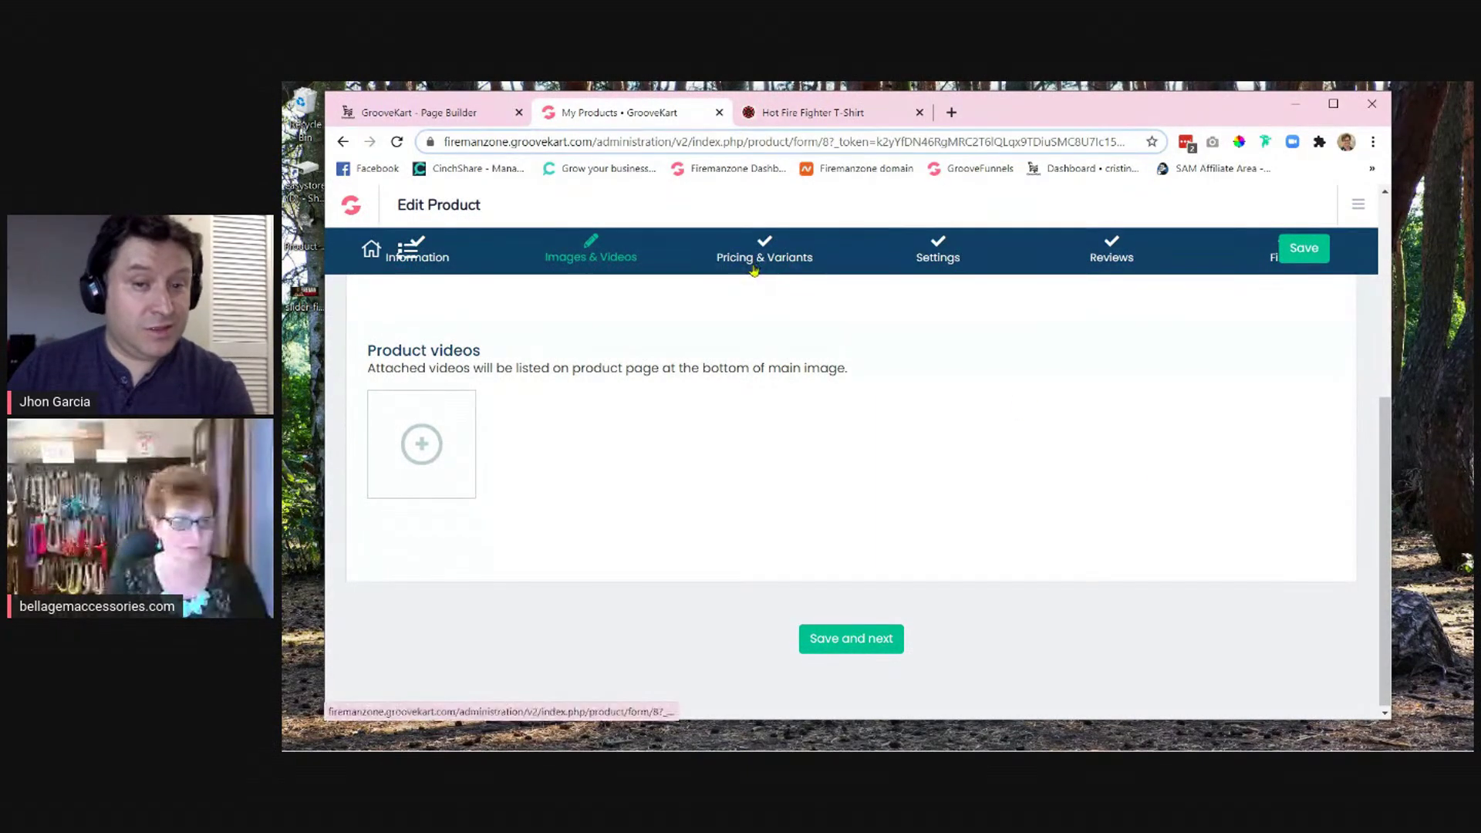
- Make the yellow T-shirt image the product's cover image and save the change
scroll(1060, 553, "up", 5)
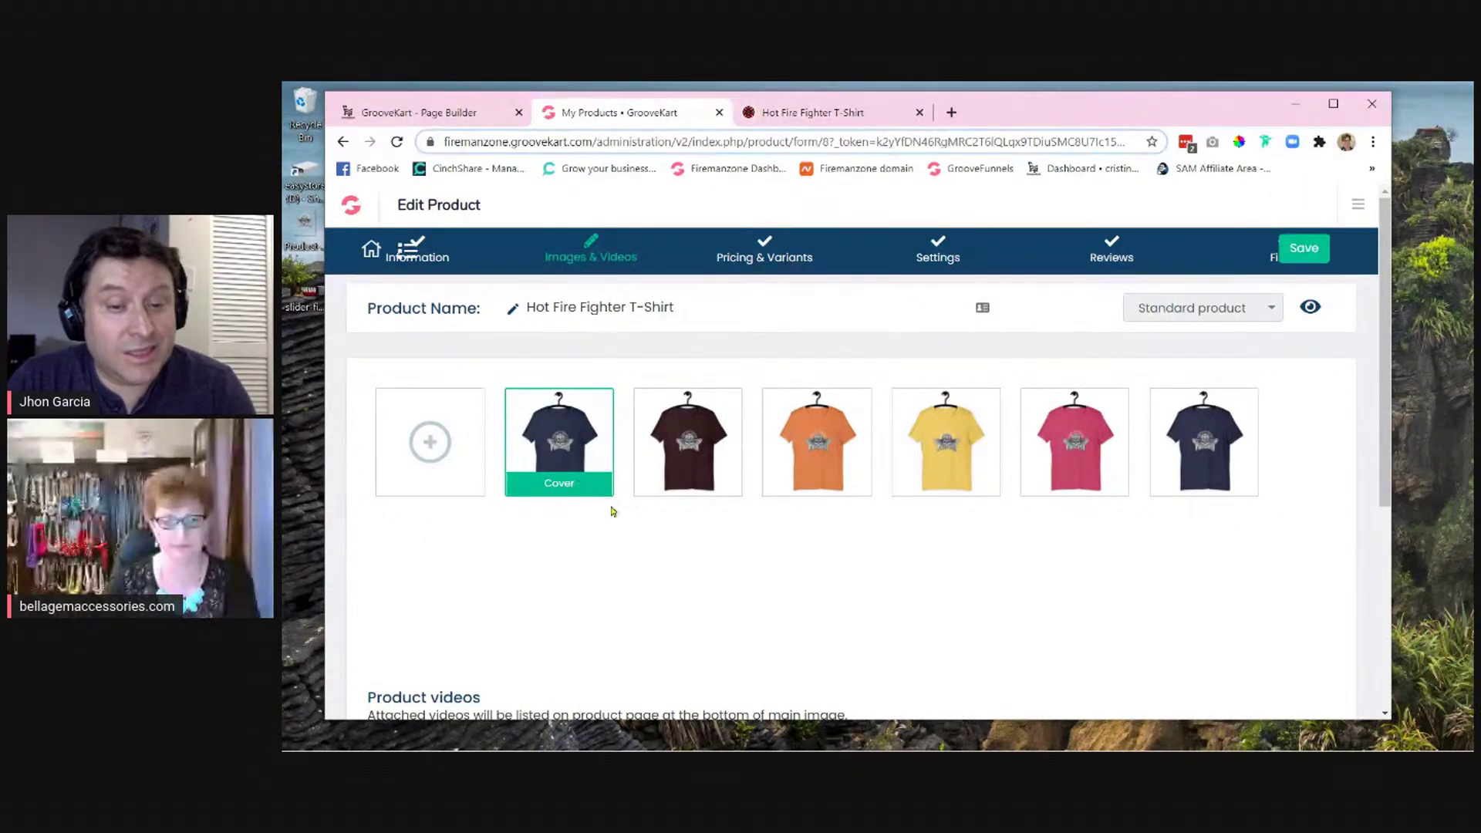
left_click(944, 480)
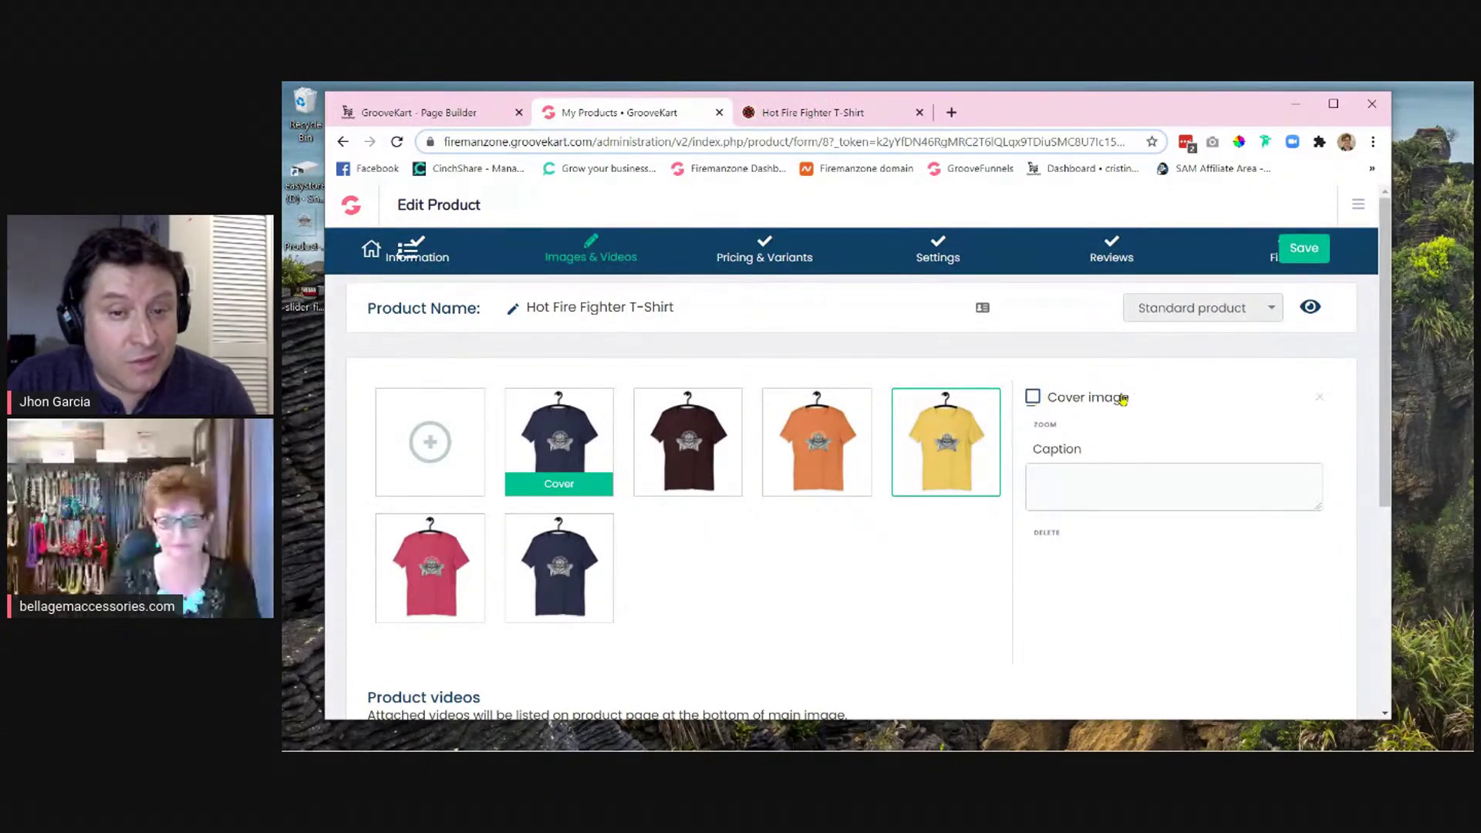
left_click(1033, 398)
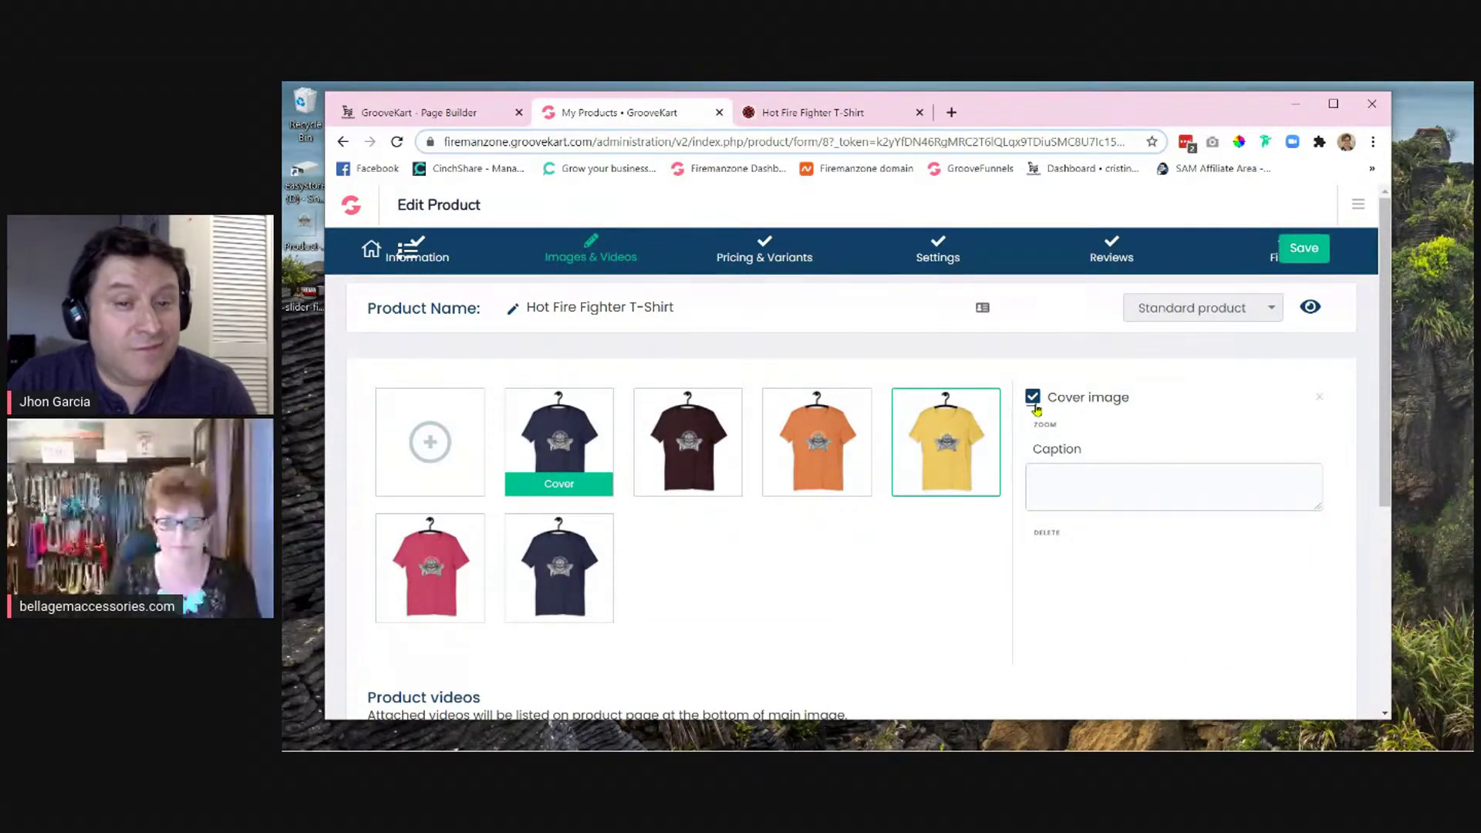
left_click(1303, 247)
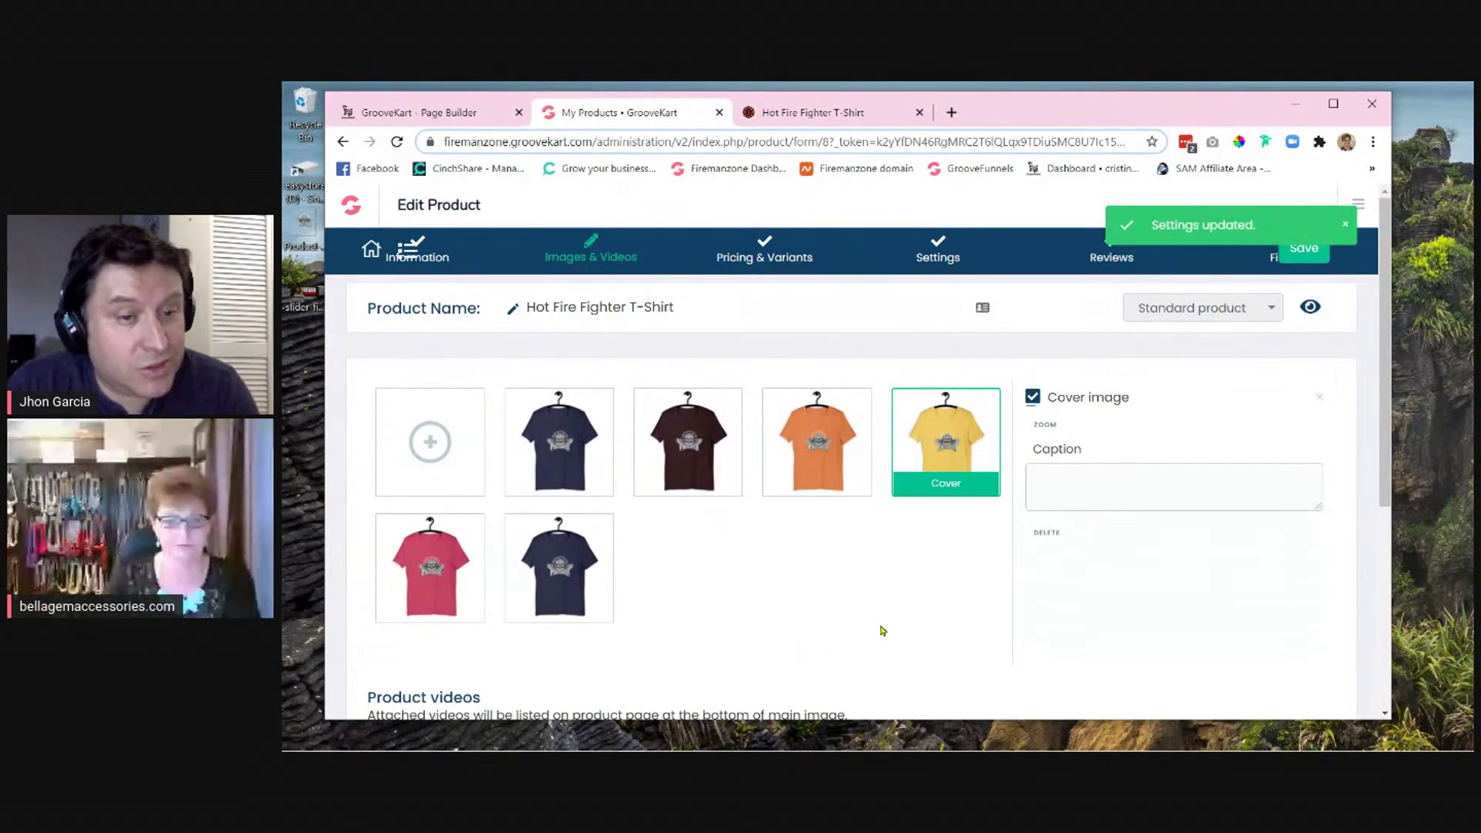
scroll(882, 628, "down", 1)
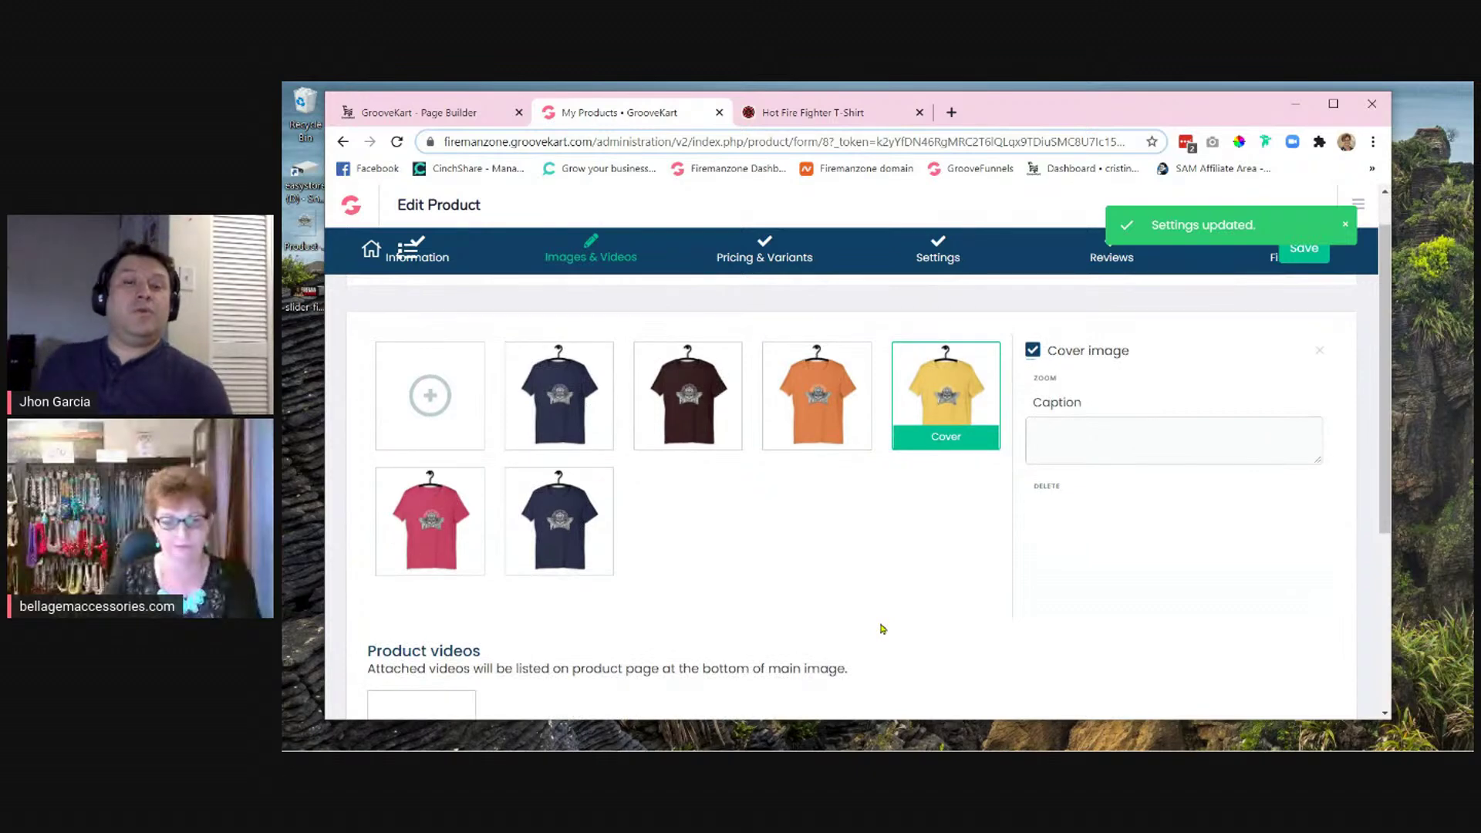
scroll(883, 629, "up", 1)
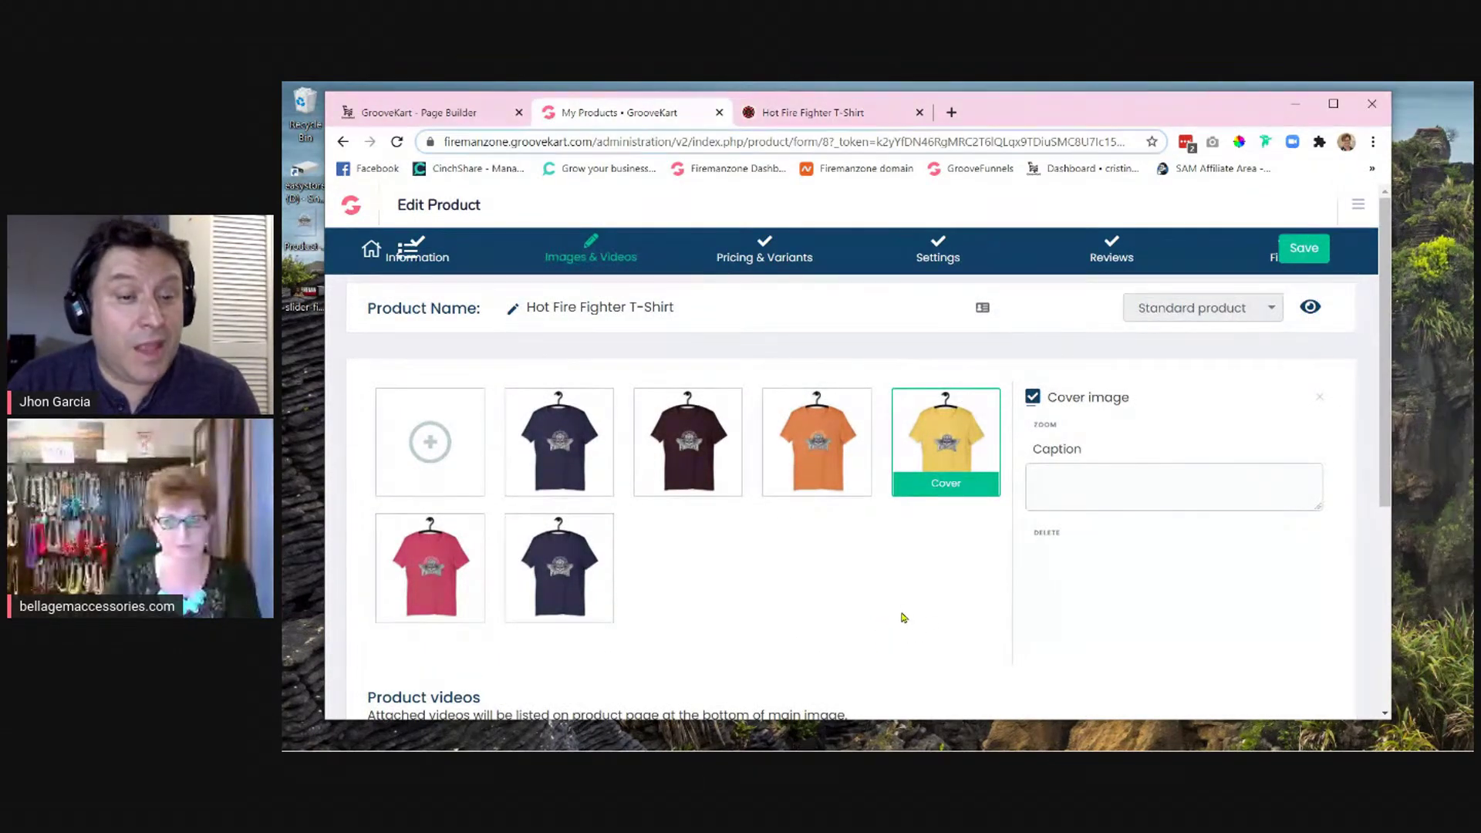
- Look over the product videos section, then save and continue to the Pricing & Variants stage
scroll(902, 616, "down", 5)
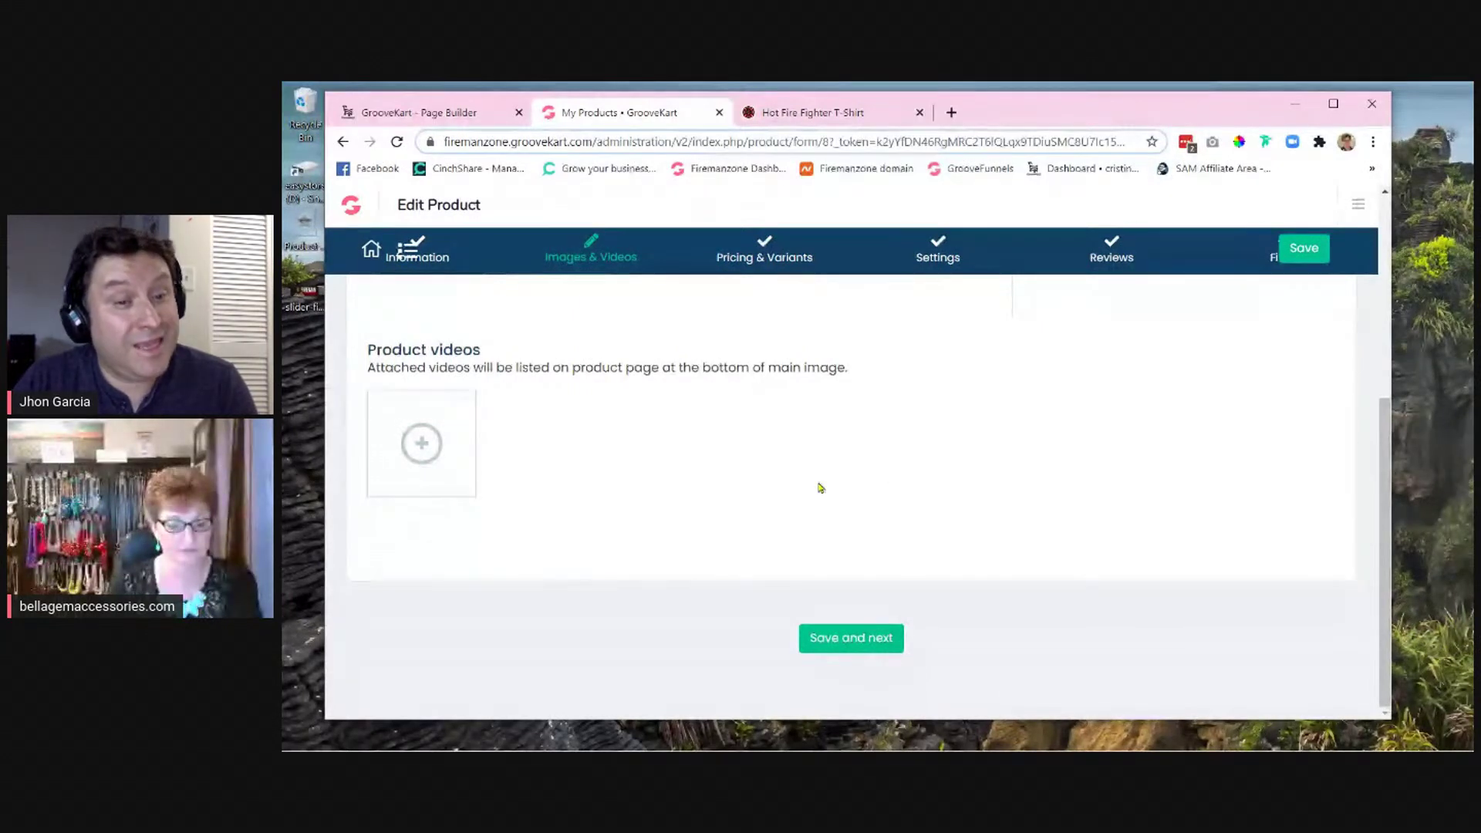
scroll(819, 487, "up", 1)
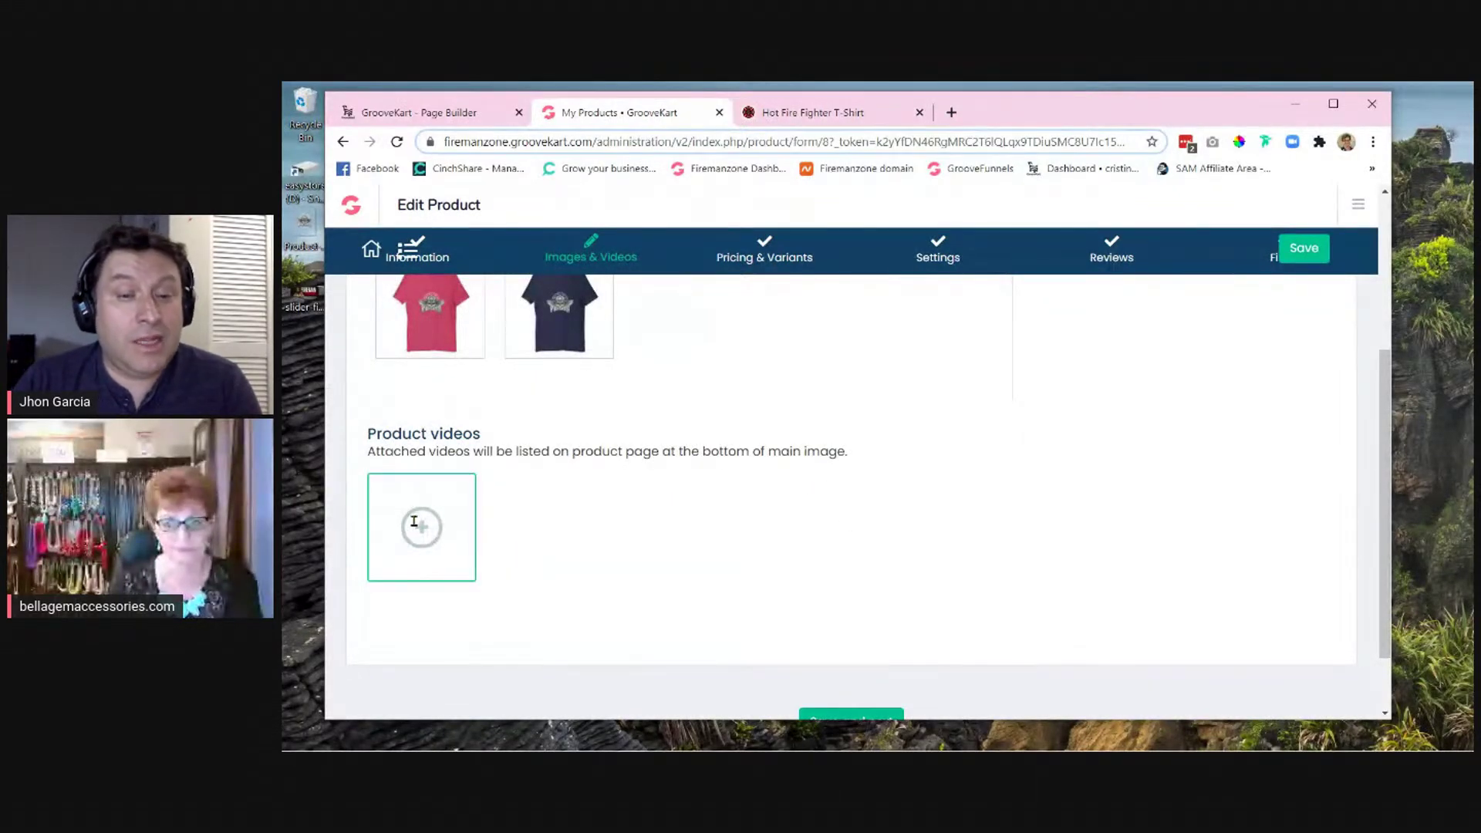
scroll(948, 520, "down", 1)
scroll(948, 520, "down", 1)
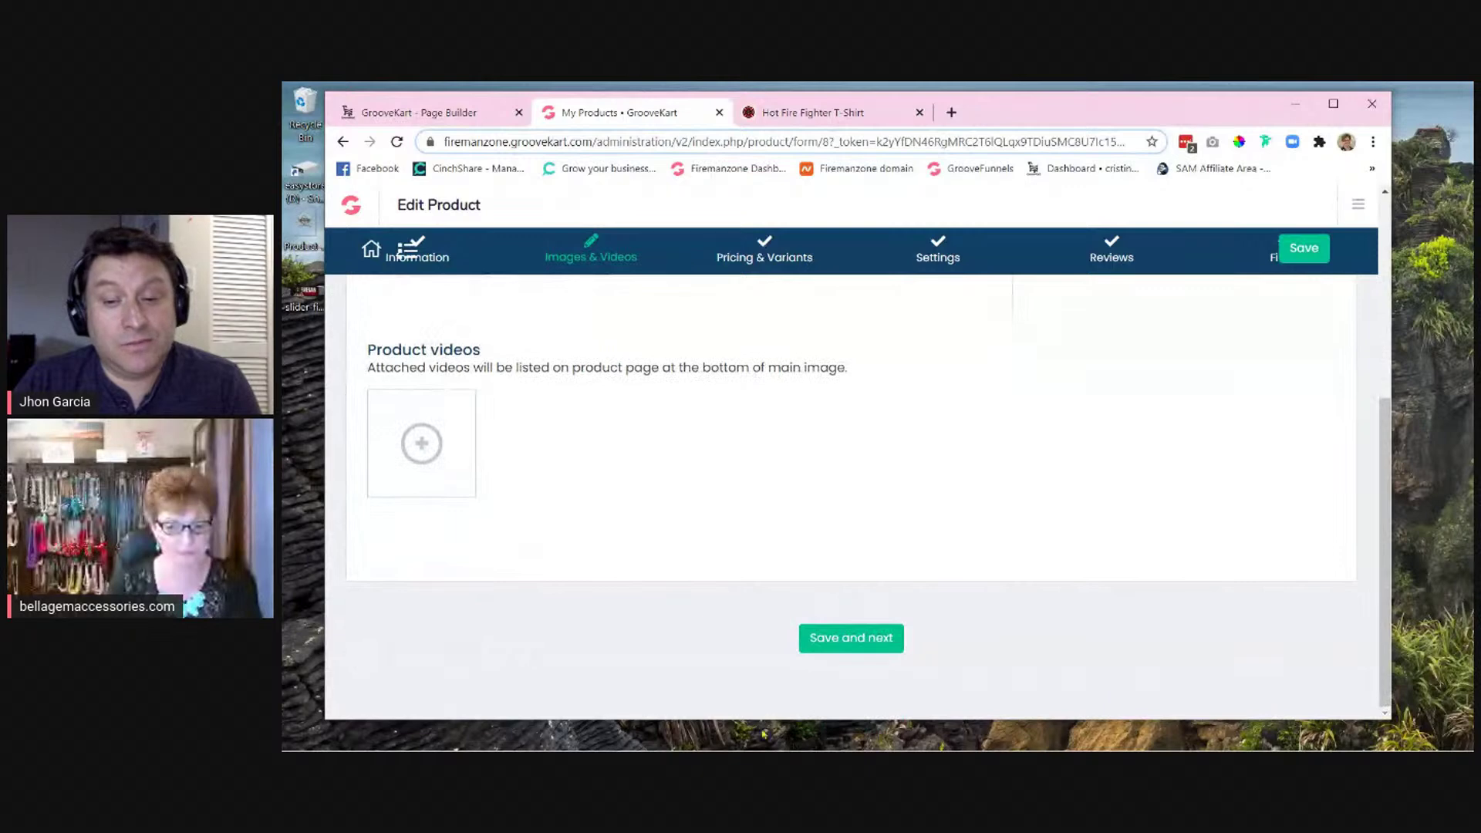
left_click(843, 643)
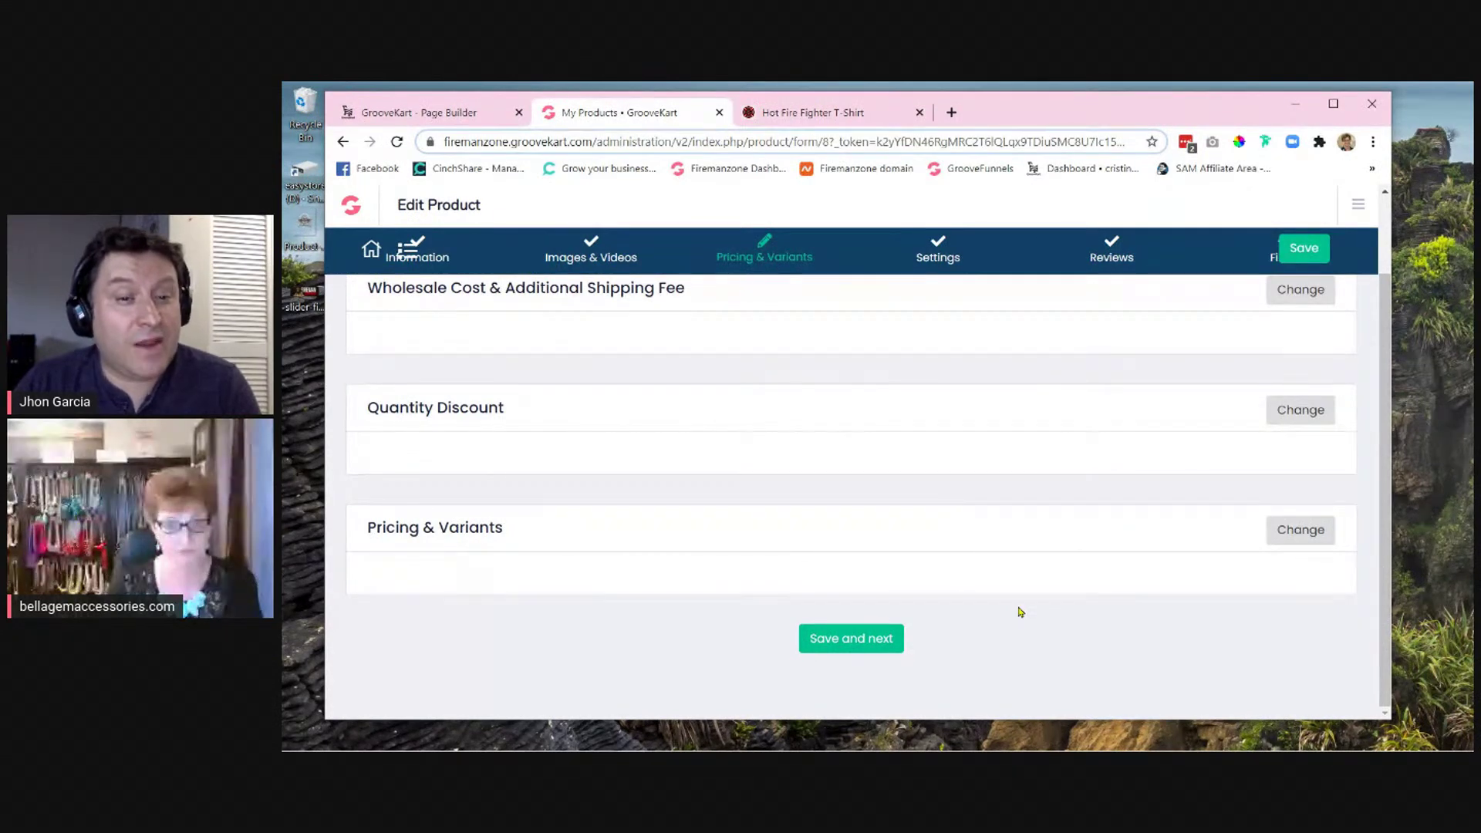
- Check the wholesale cost and additional shipping fee settings, then close that section without editing it
scroll(1019, 612, "up", 1)
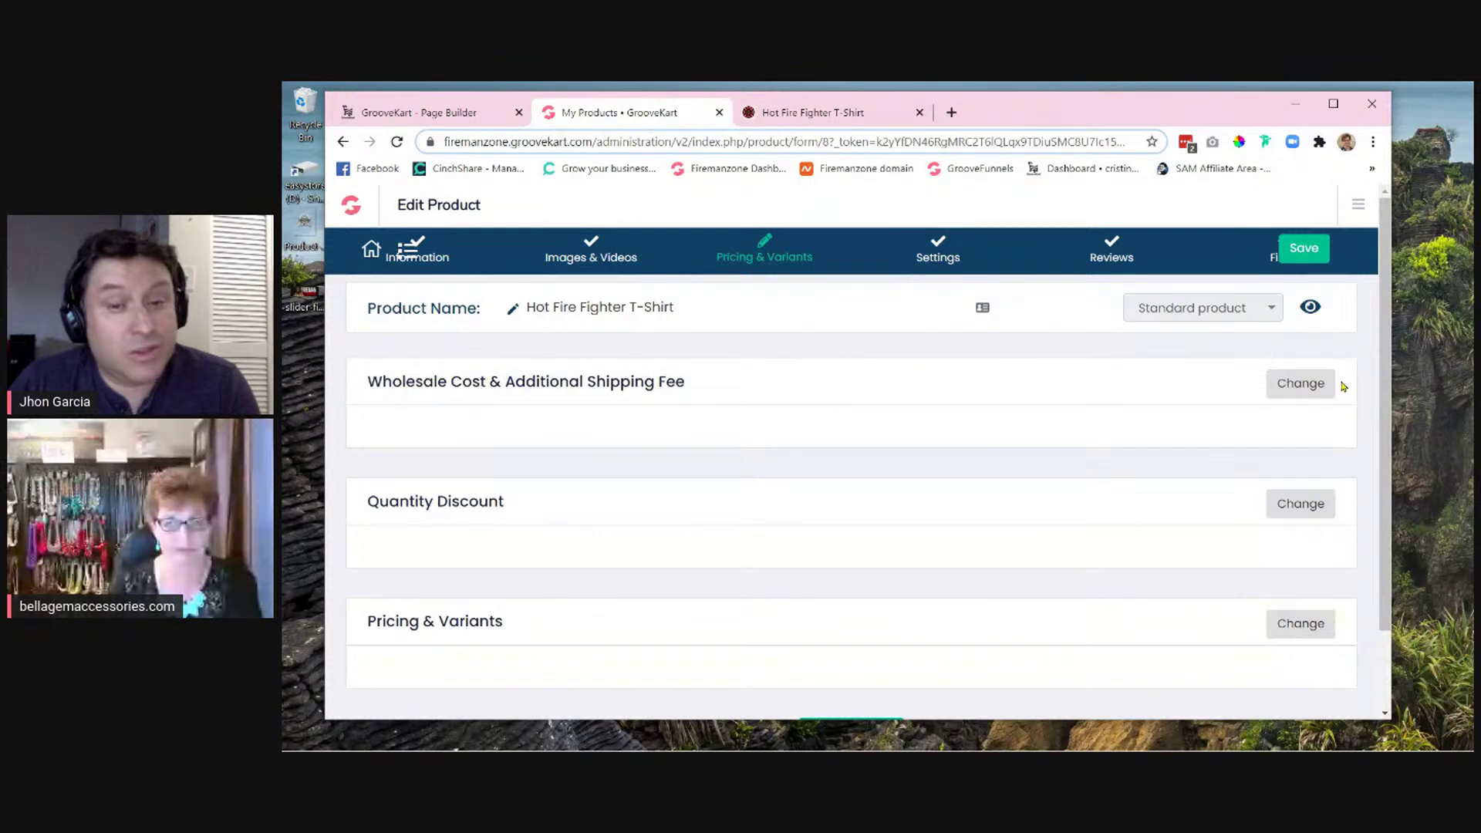
left_click(1300, 386)
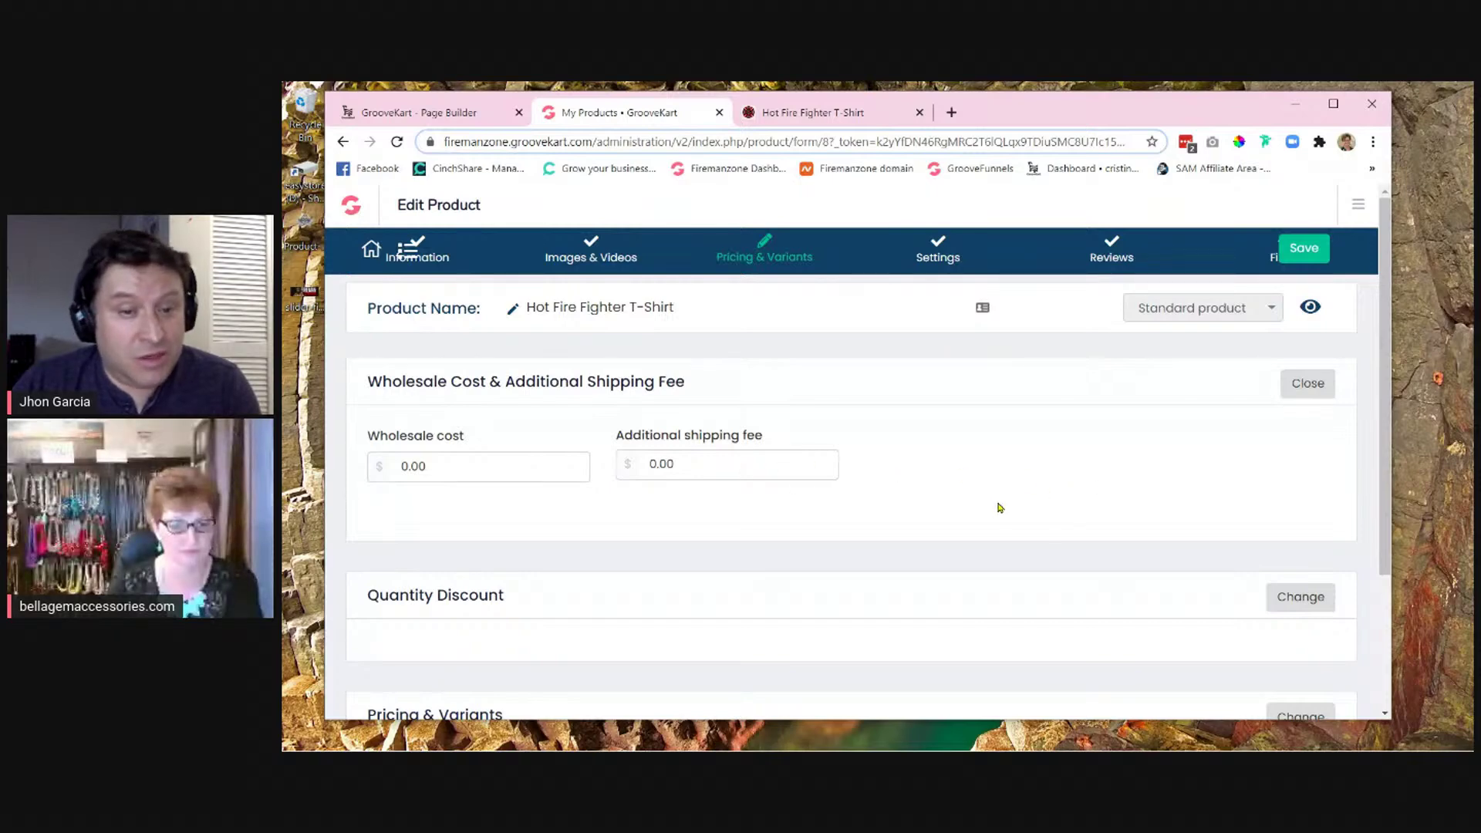
scroll(994, 506, "down", 1)
scroll(995, 506, "up", 1)
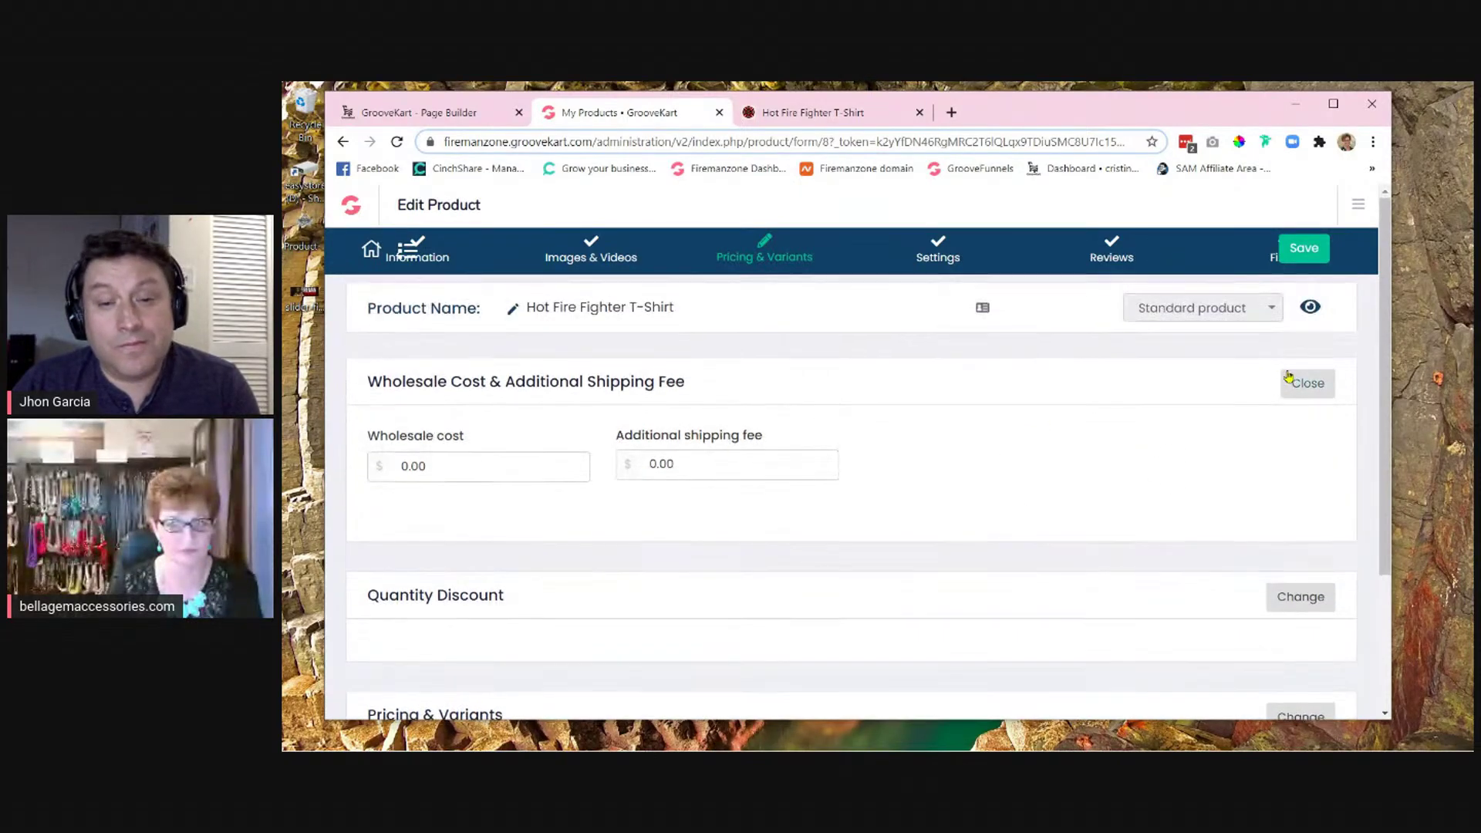
left_click(1308, 384)
scroll(937, 564, "down", 1)
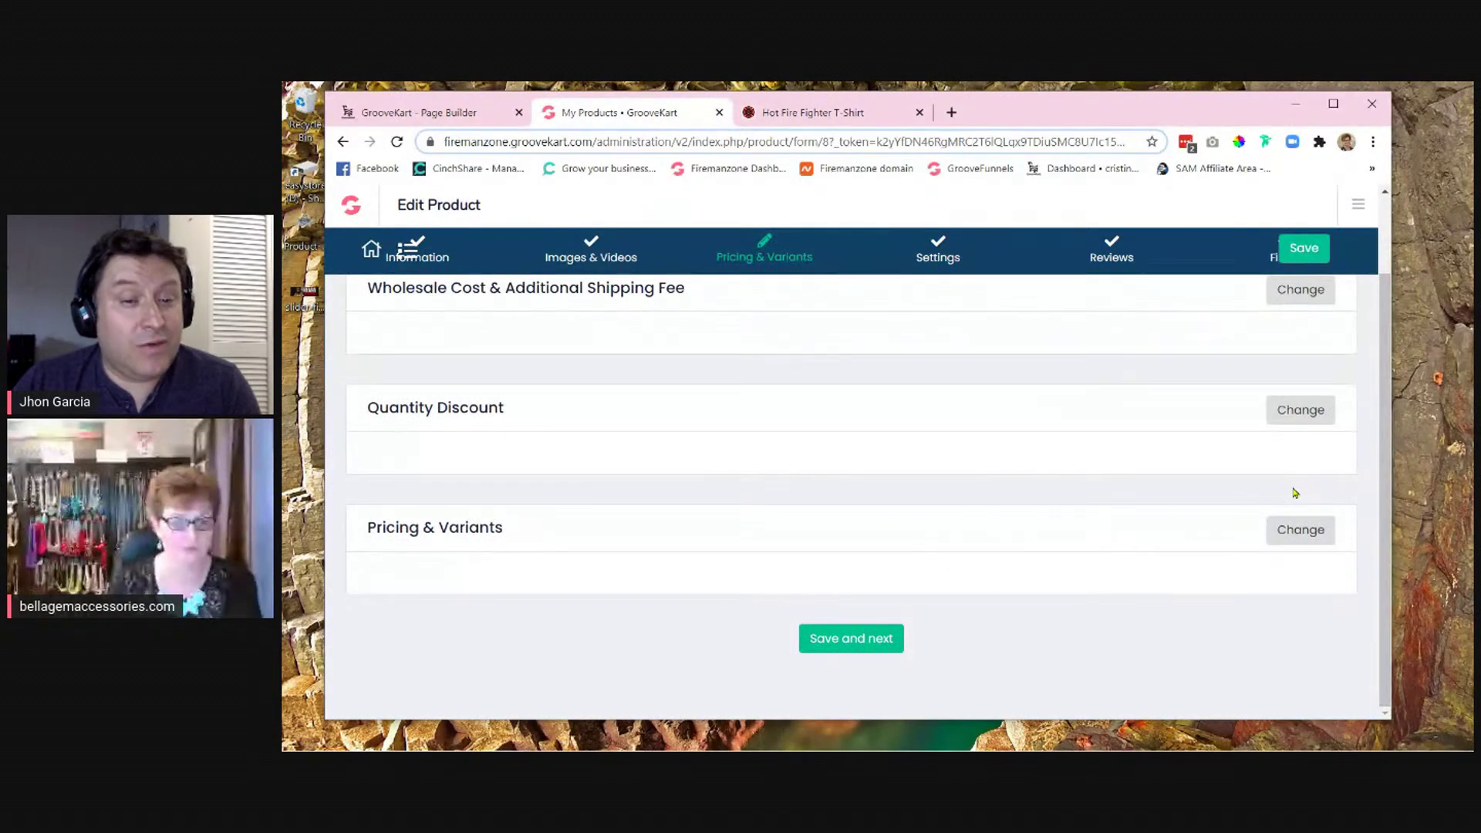
- Add a quantity discount of 15% for a quantity of 50 and apply it
left_click(1315, 411)
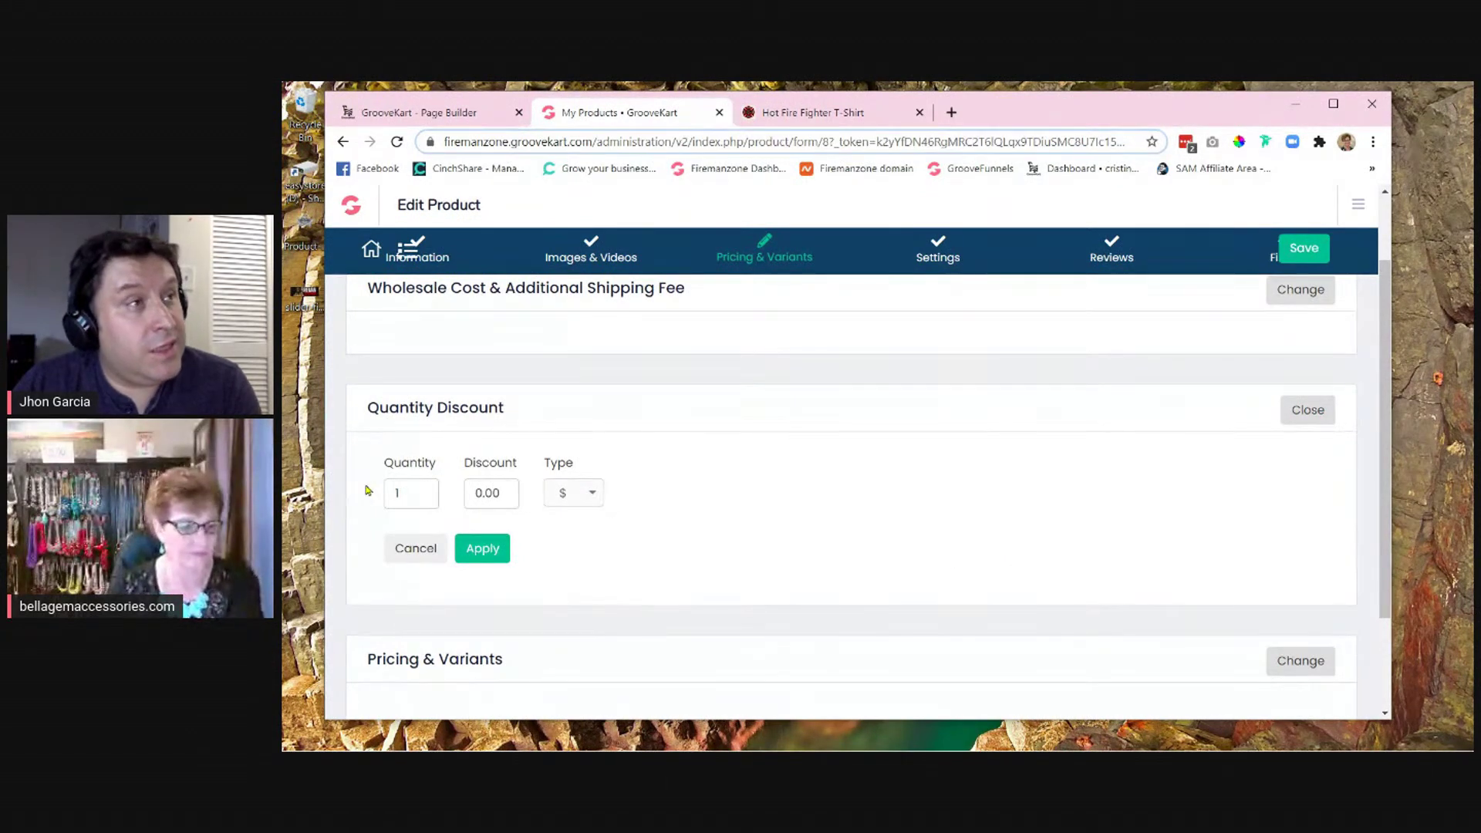
left_click_drag(403, 492, 384, 492)
type("5")
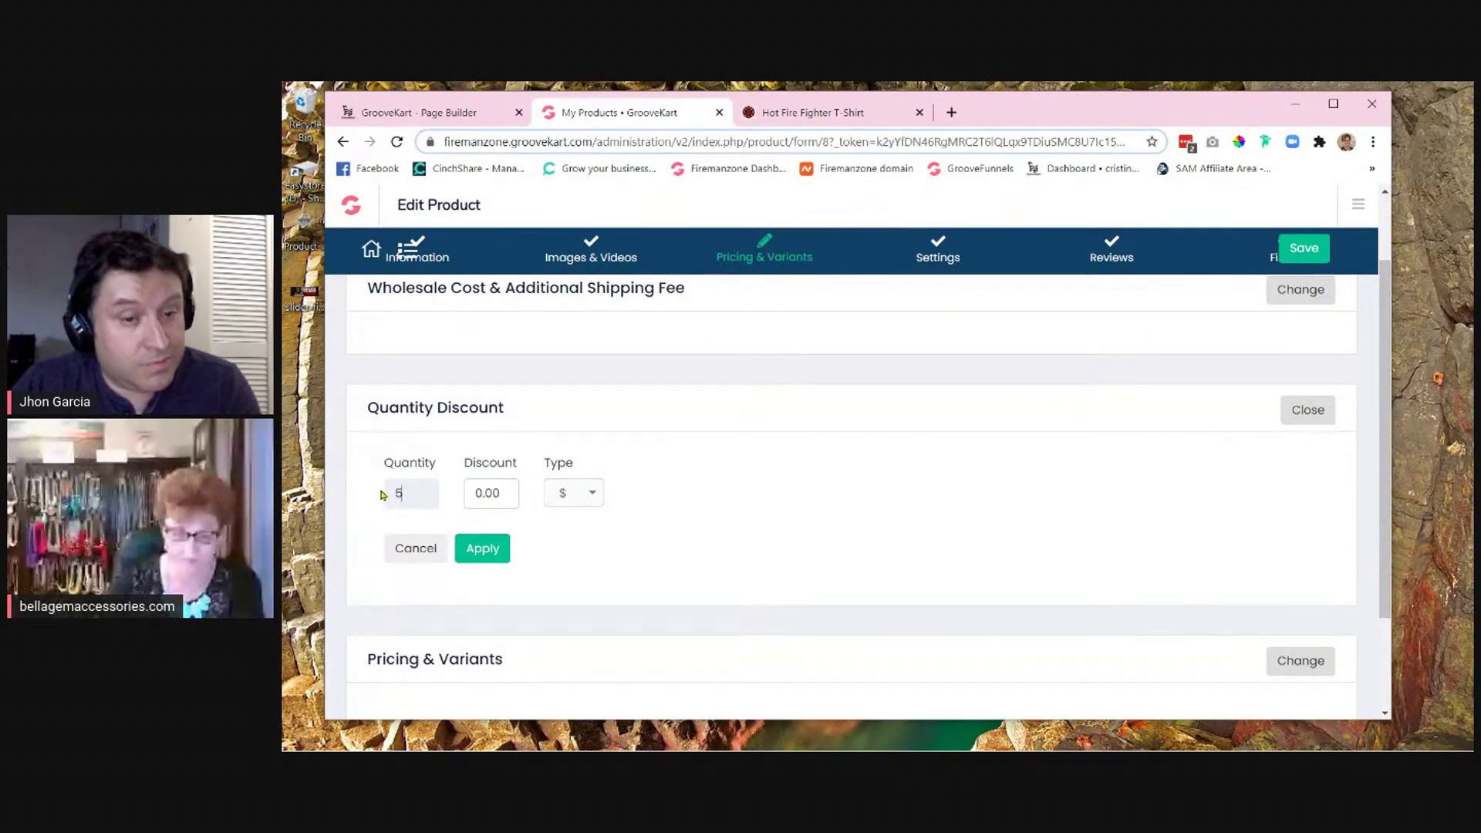
type("0")
left_click(669, 513)
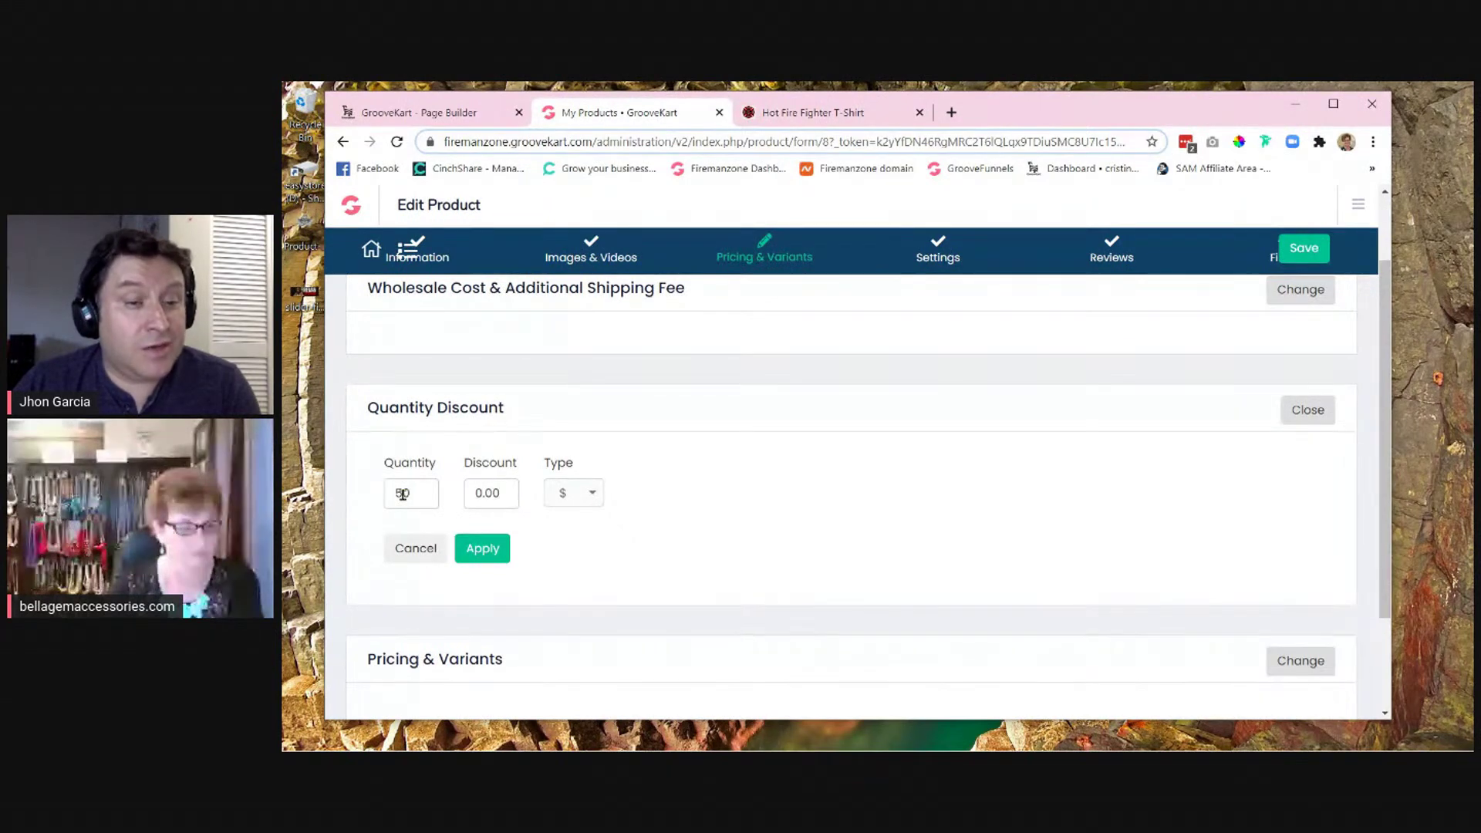
left_click(481, 494)
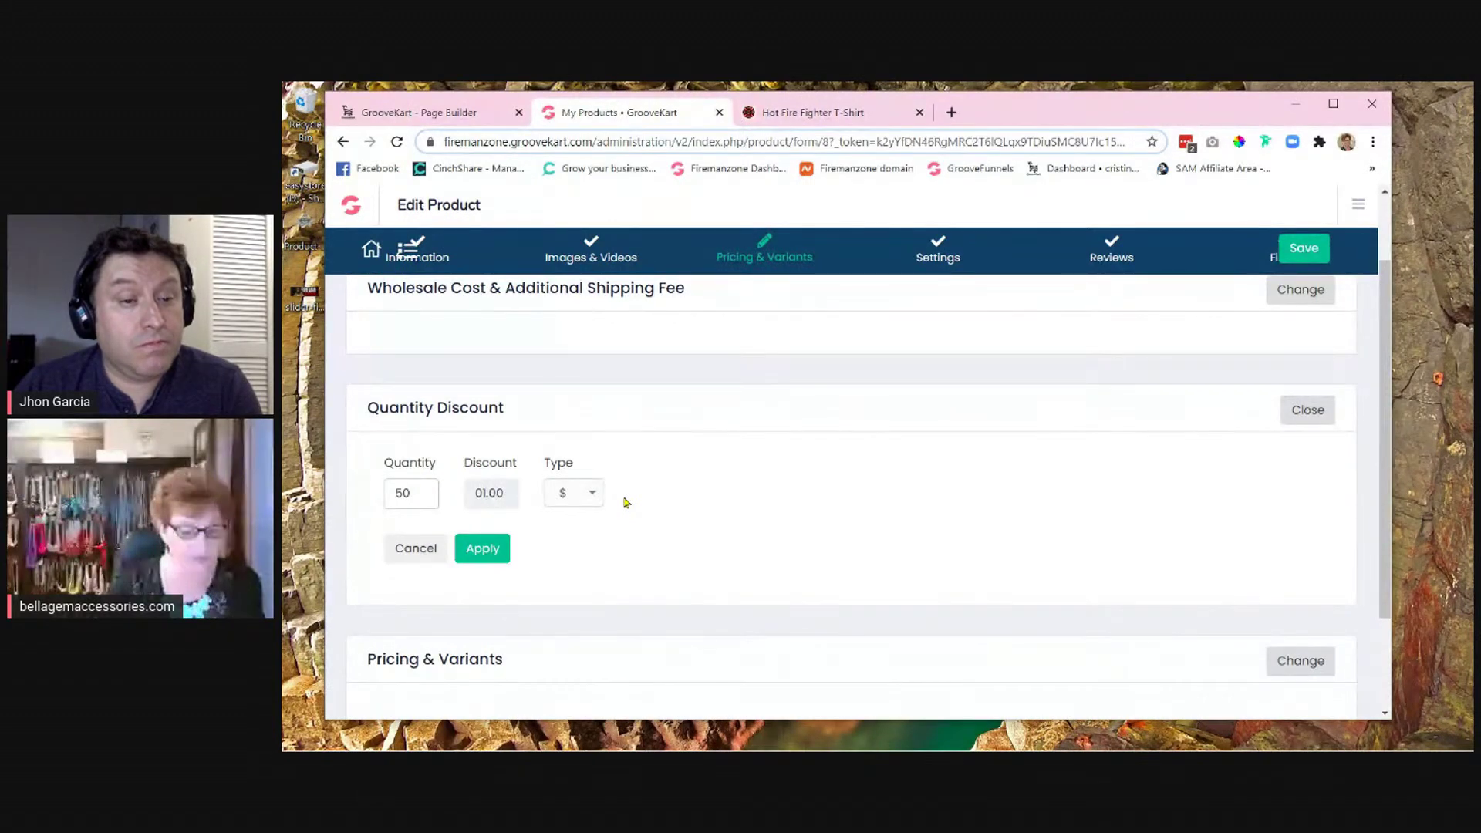
key("BackSpace")
type("15")
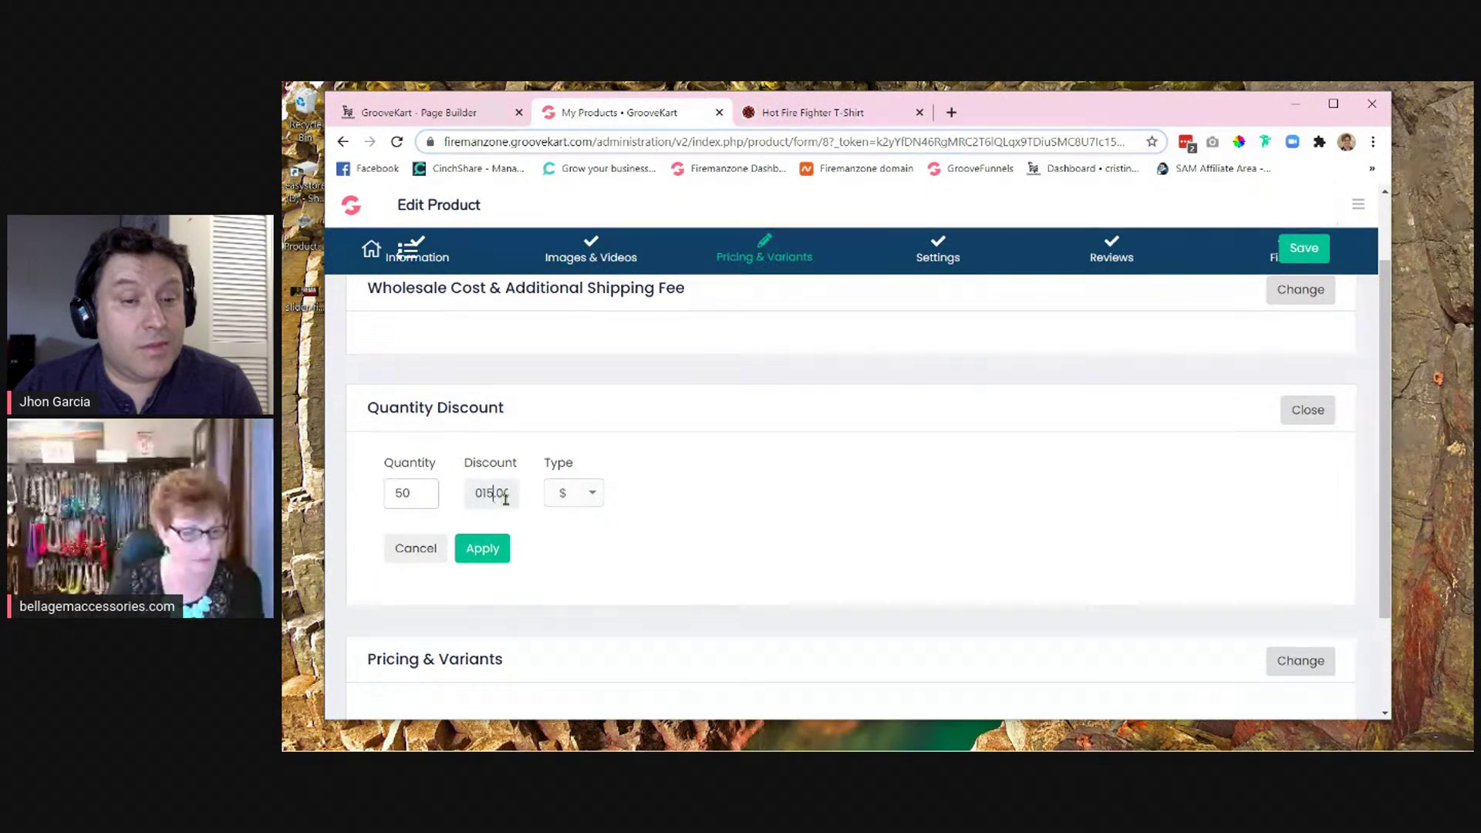
left_click(591, 492)
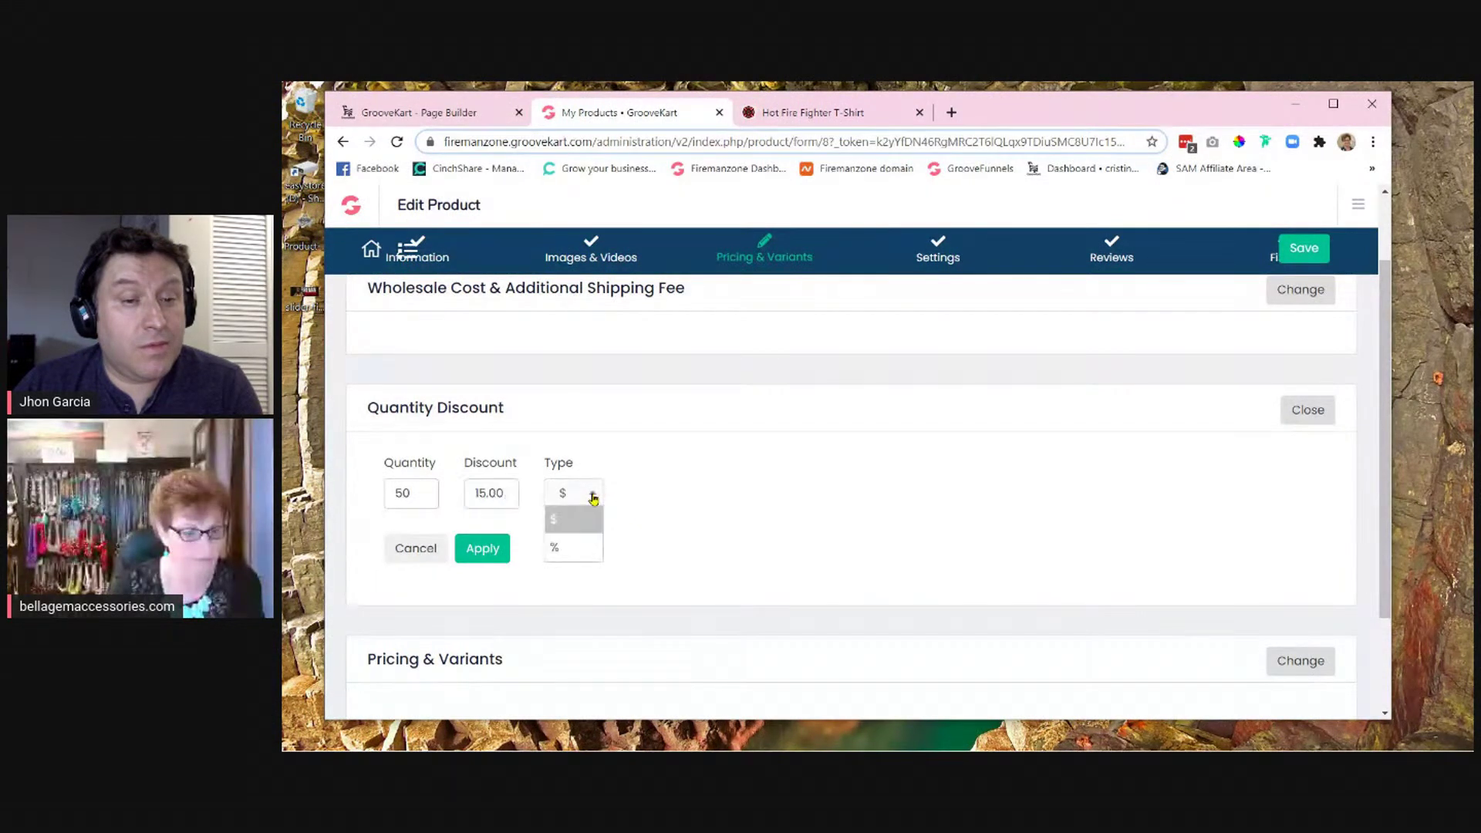
left_click(569, 549)
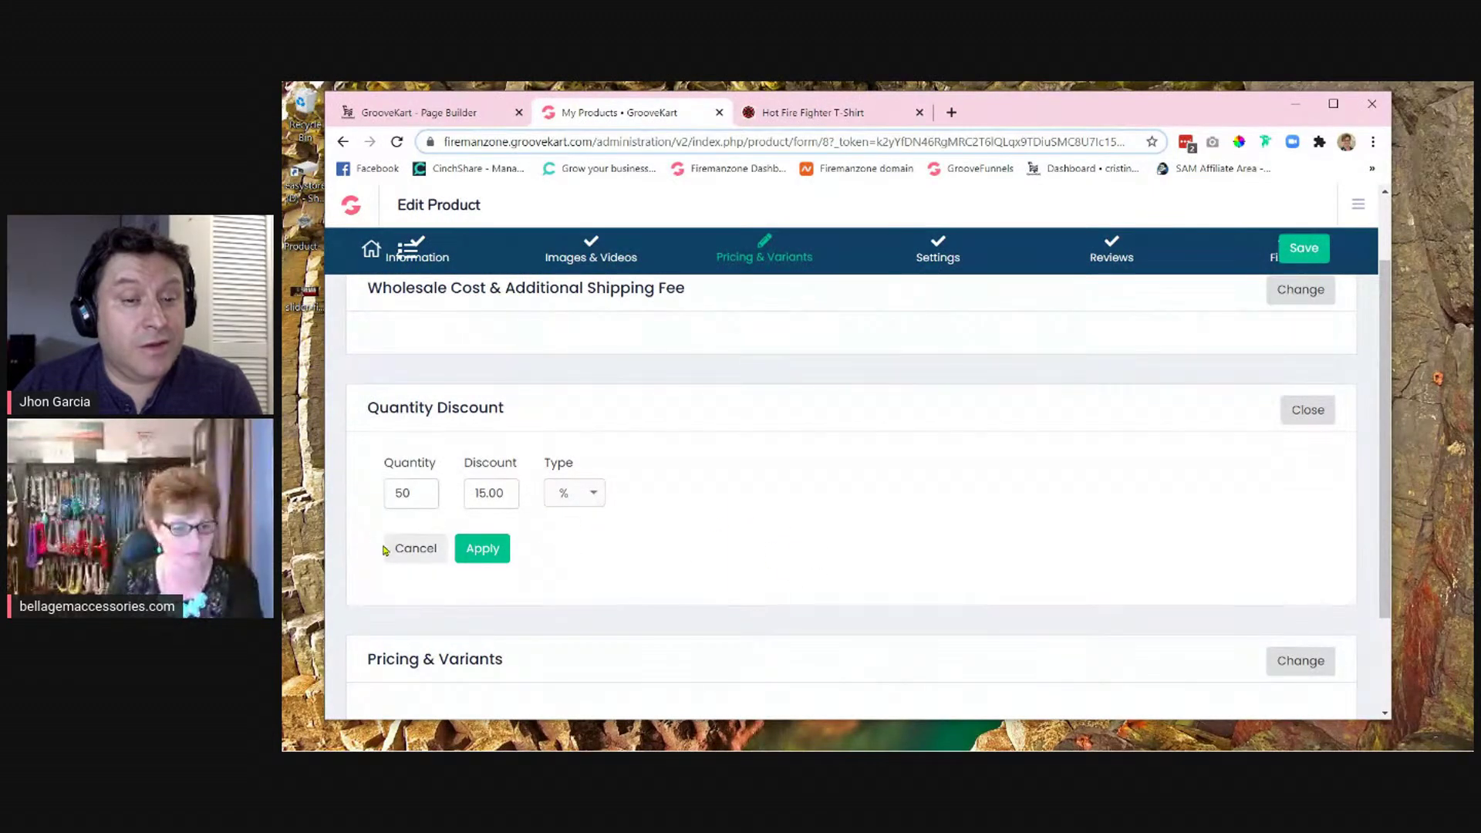
left_click(484, 549)
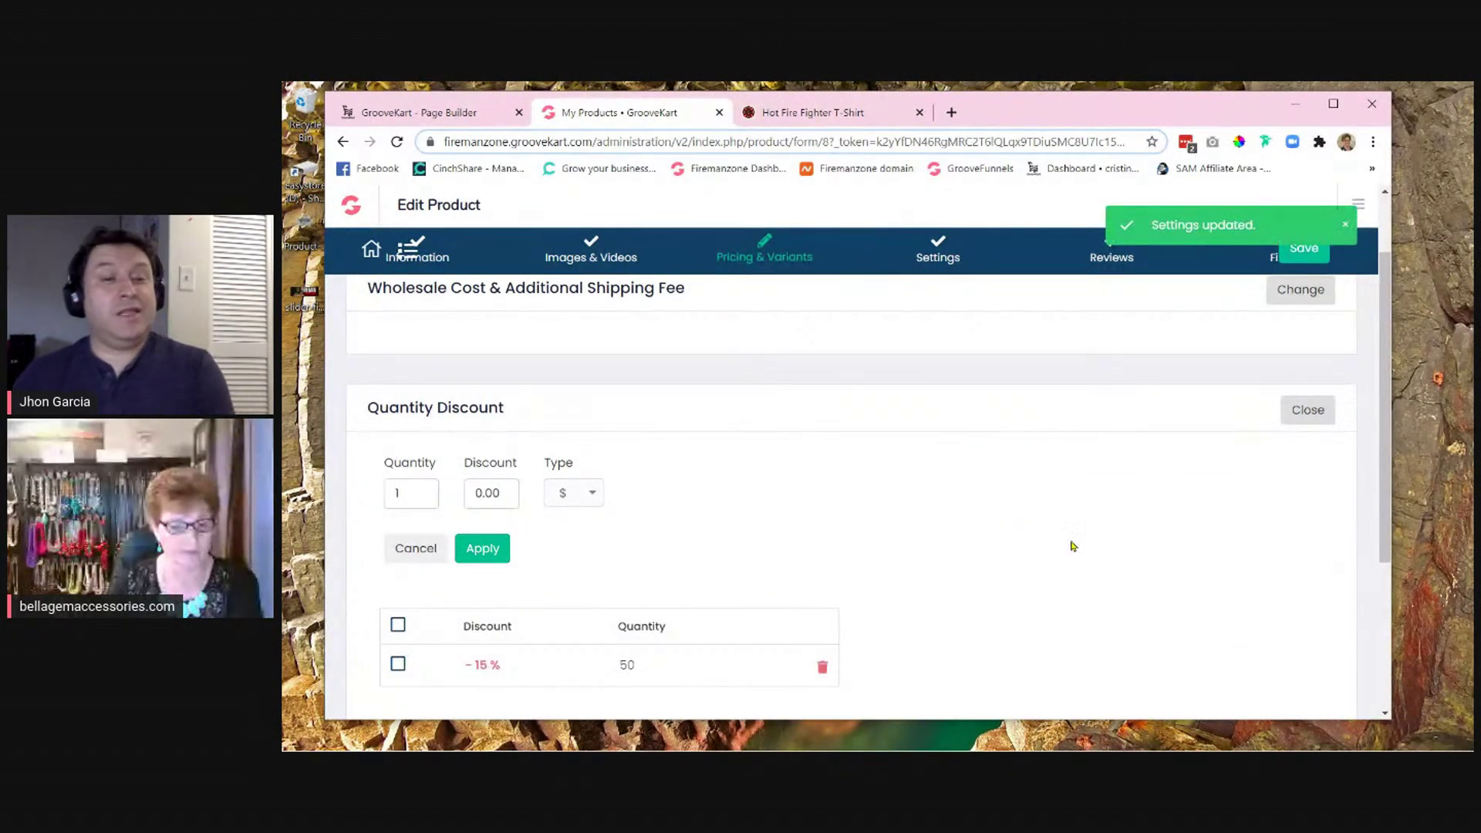
- Review the applied quantity discount entry and close the Quantity Discount section
scroll(1072, 546, "down", 2)
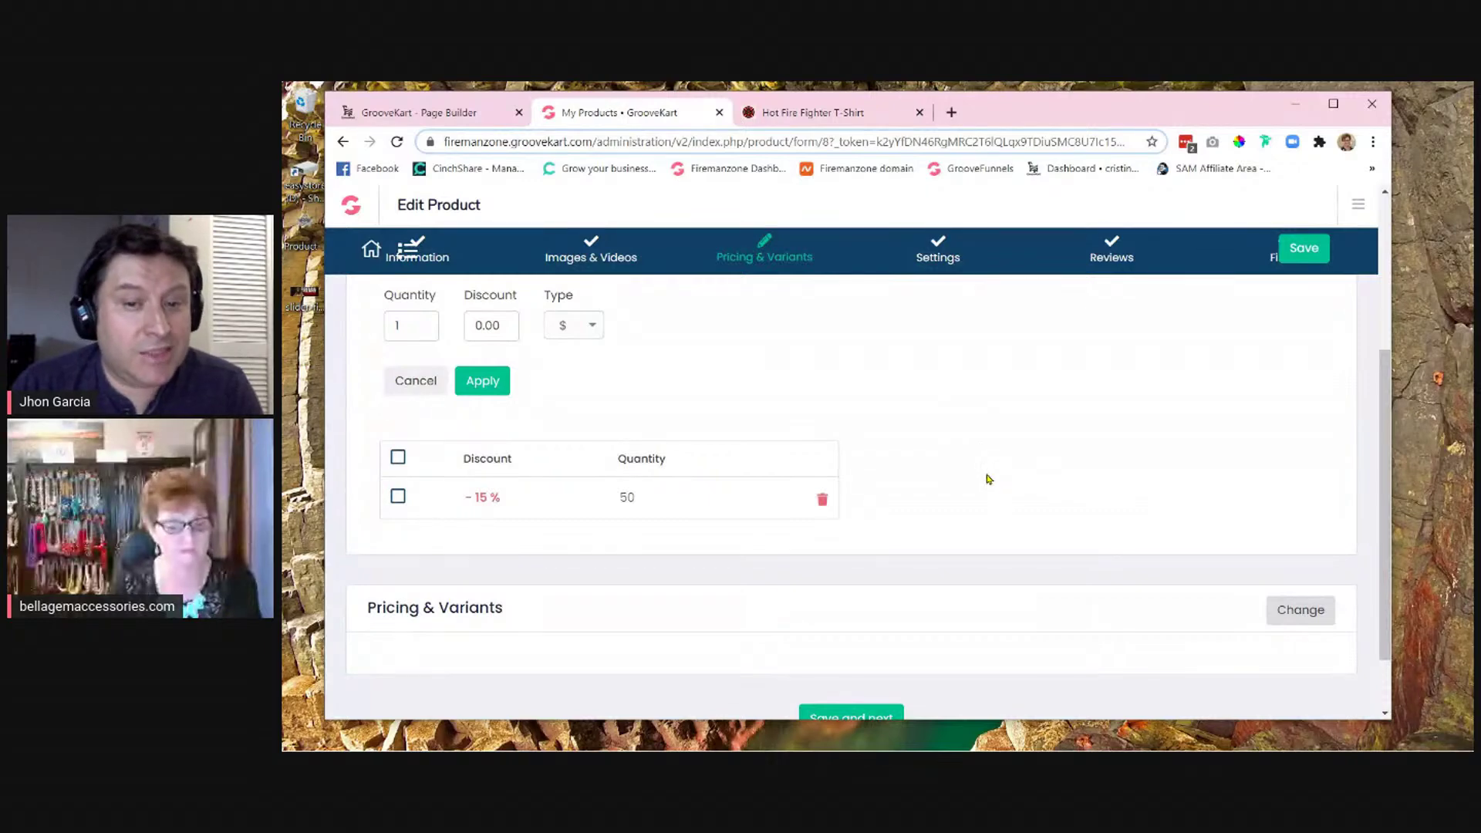
scroll(985, 479, "down", 2)
scroll(987, 476, "up", 4)
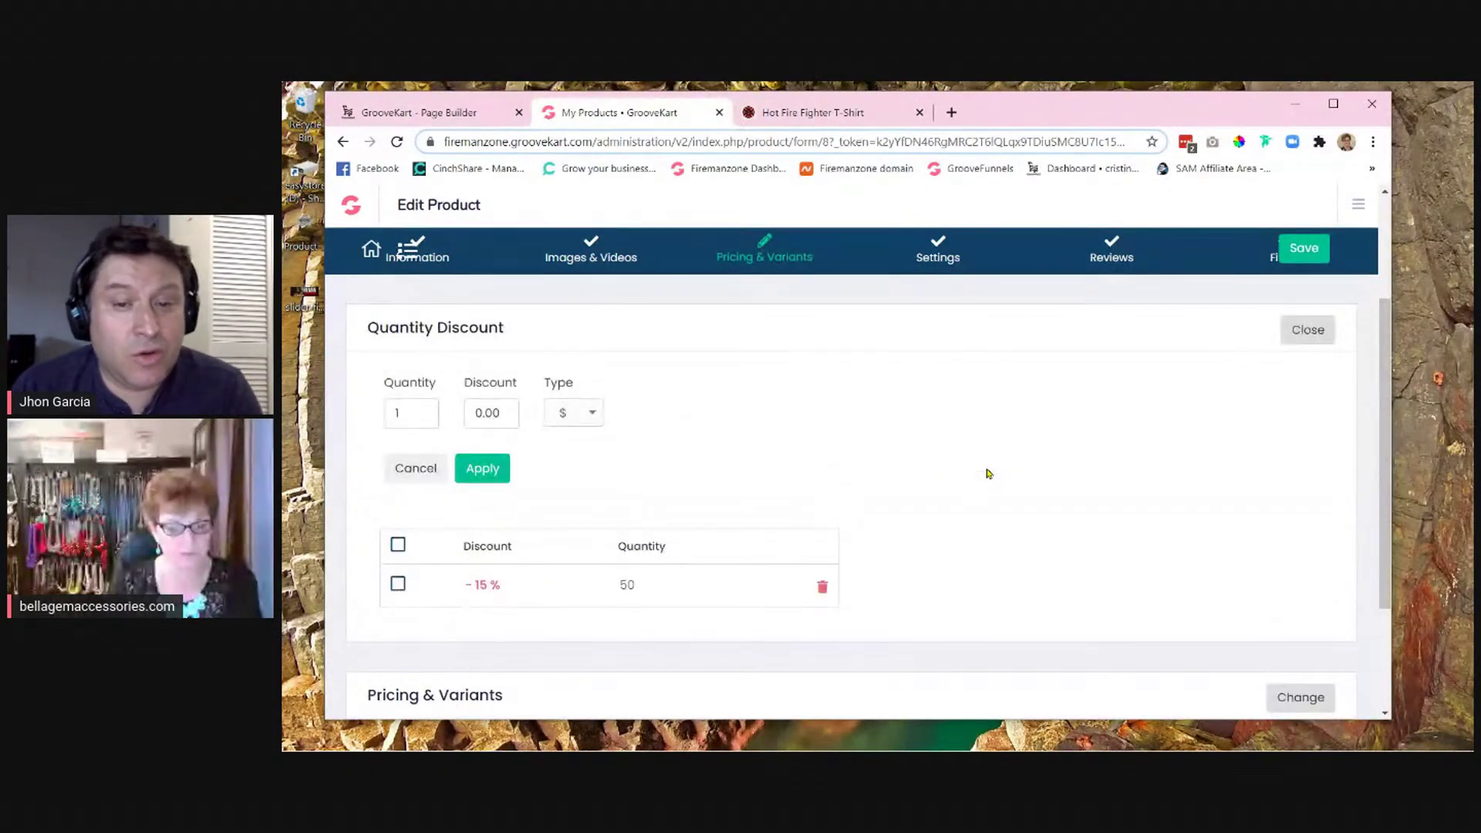
scroll(987, 474, "down", 1)
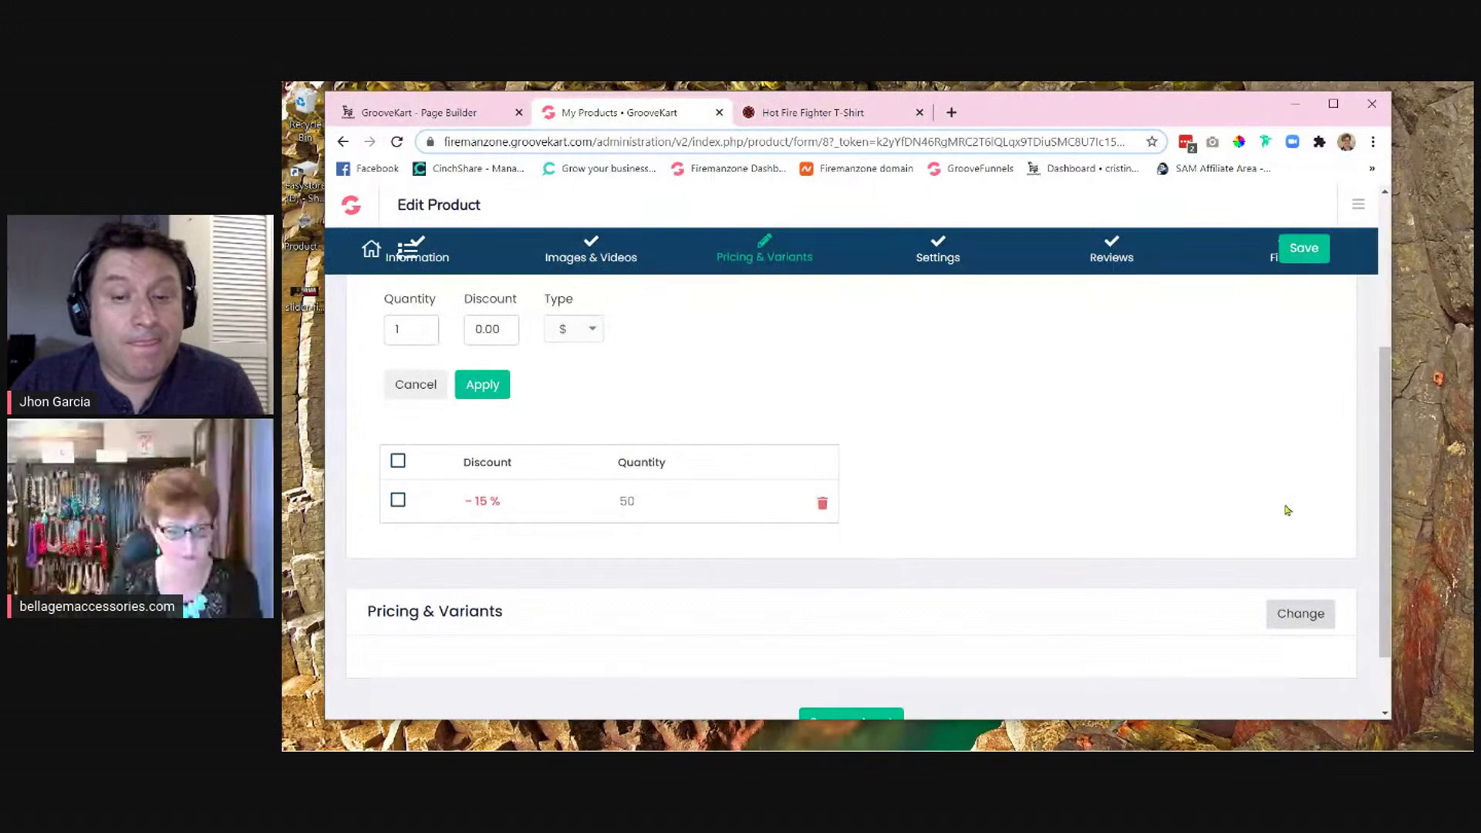
scroll(1286, 508, "up", 3)
left_click(1305, 413)
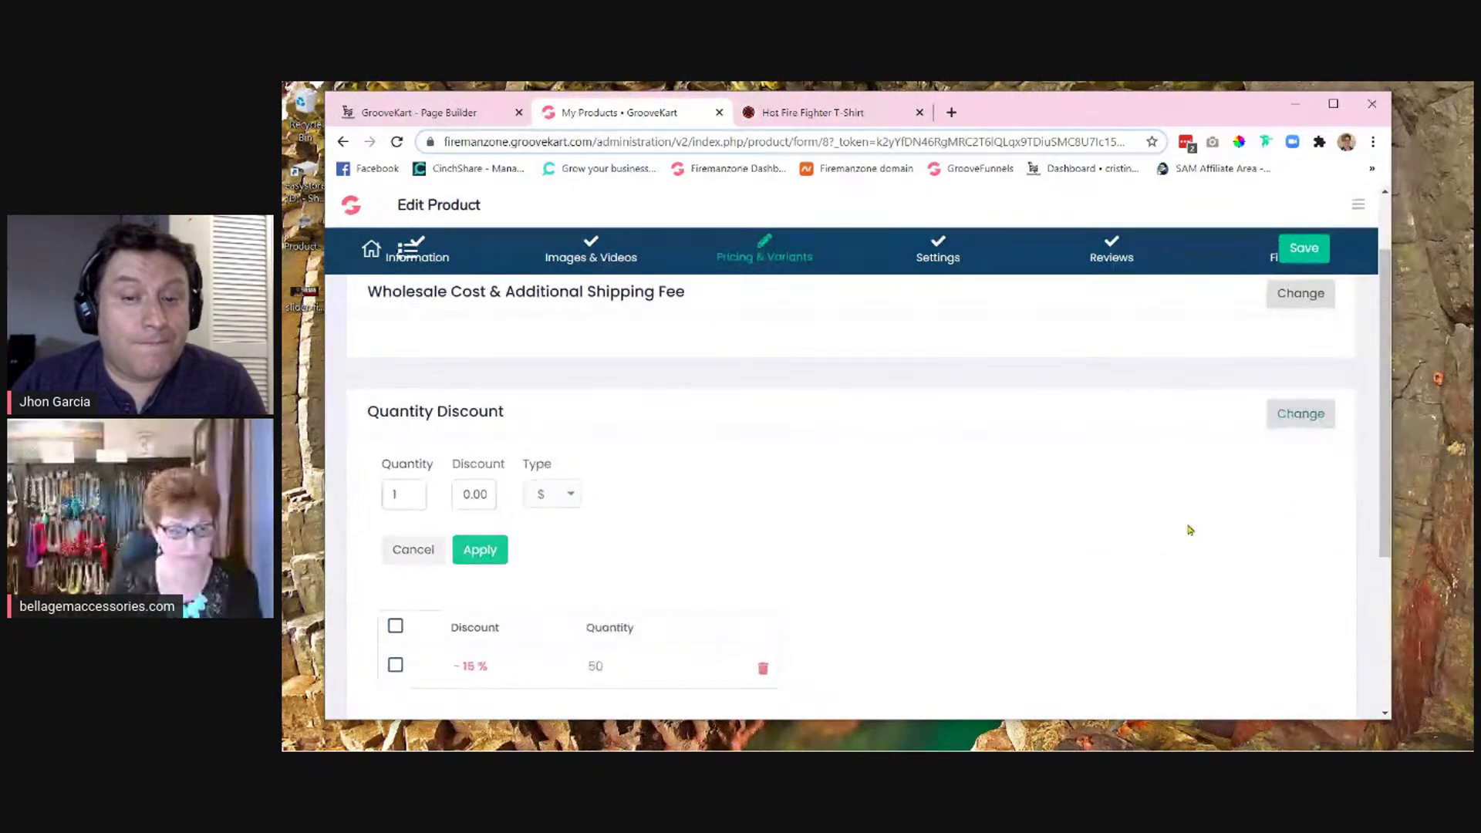
- Open the product's Pricing & Variants settings and examine the color and size variants
left_click(1303, 532)
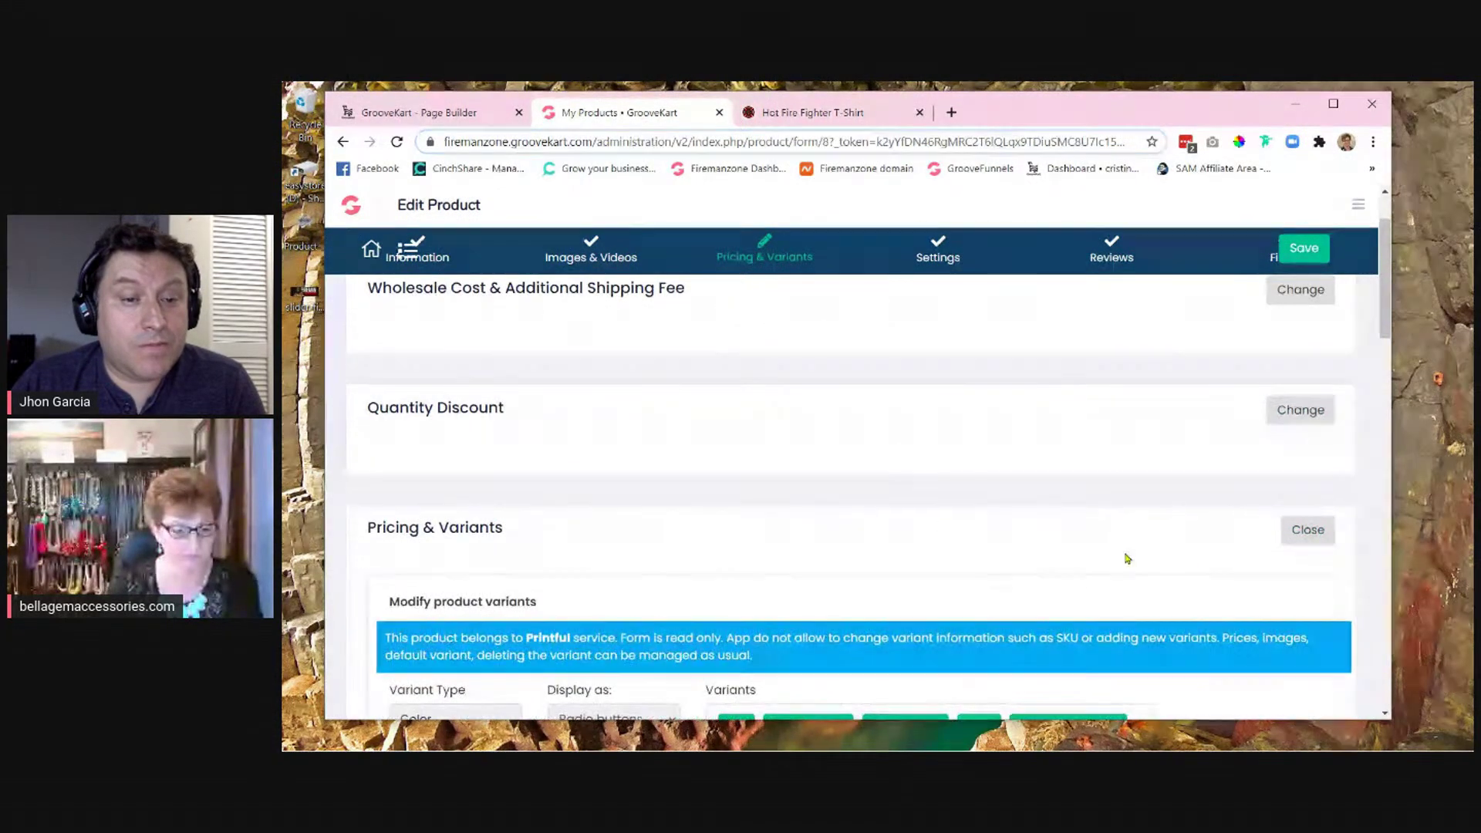
scroll(1126, 554, "down", 3)
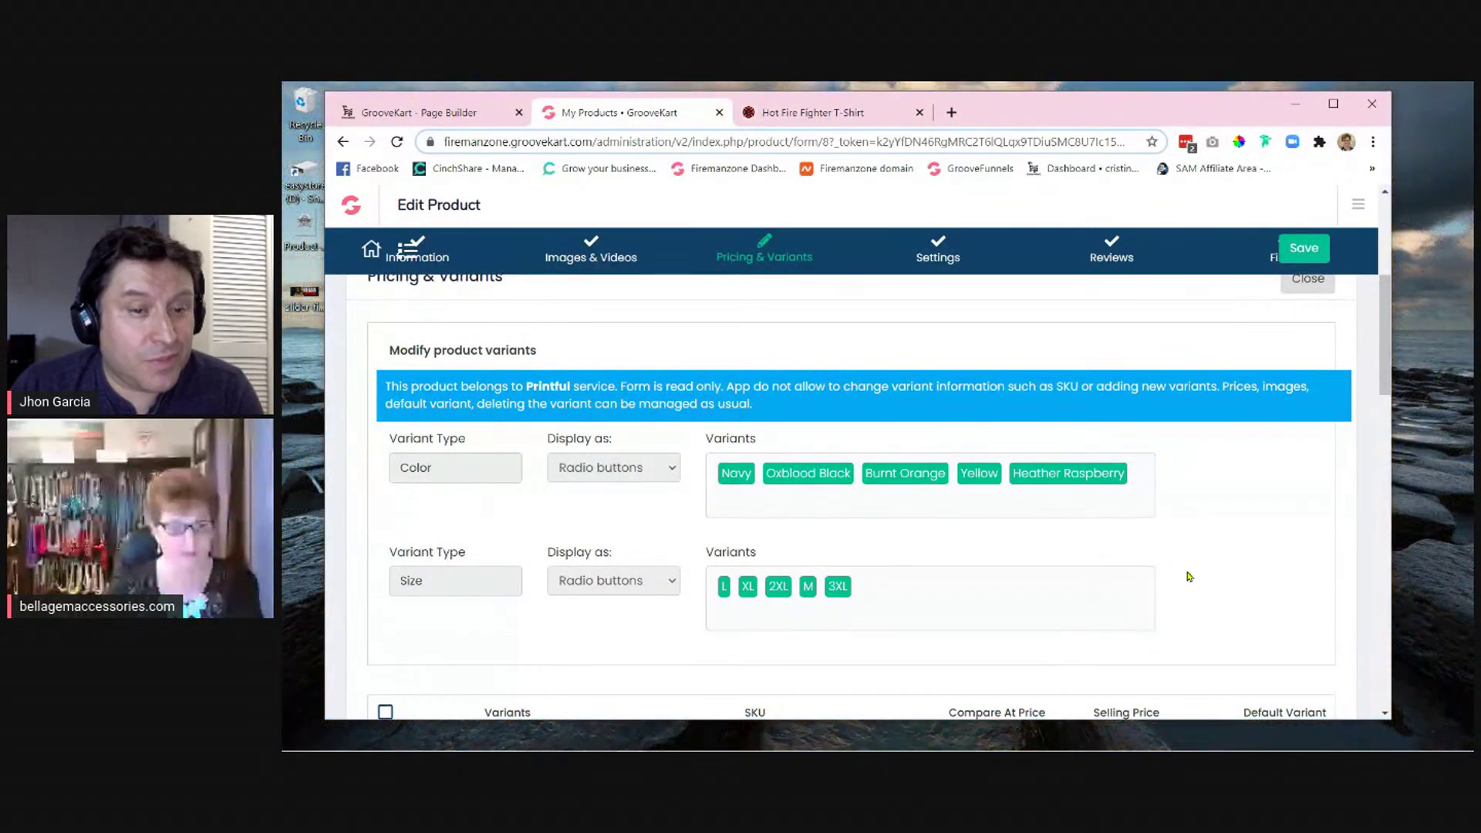
scroll(1288, 571, "down", 1)
scroll(1238, 572, "up", 1)
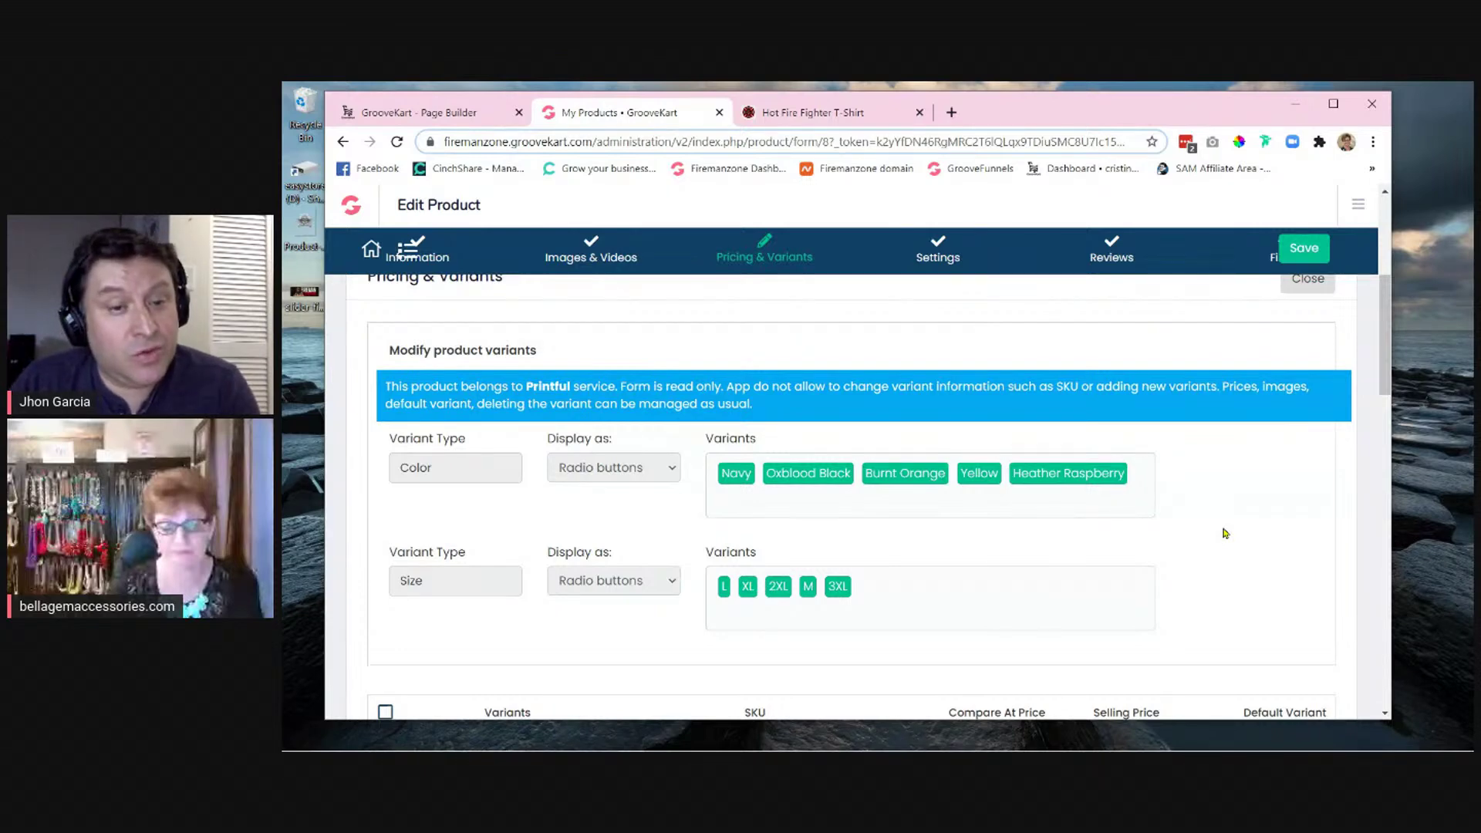
scroll(633, 495, "down", 1)
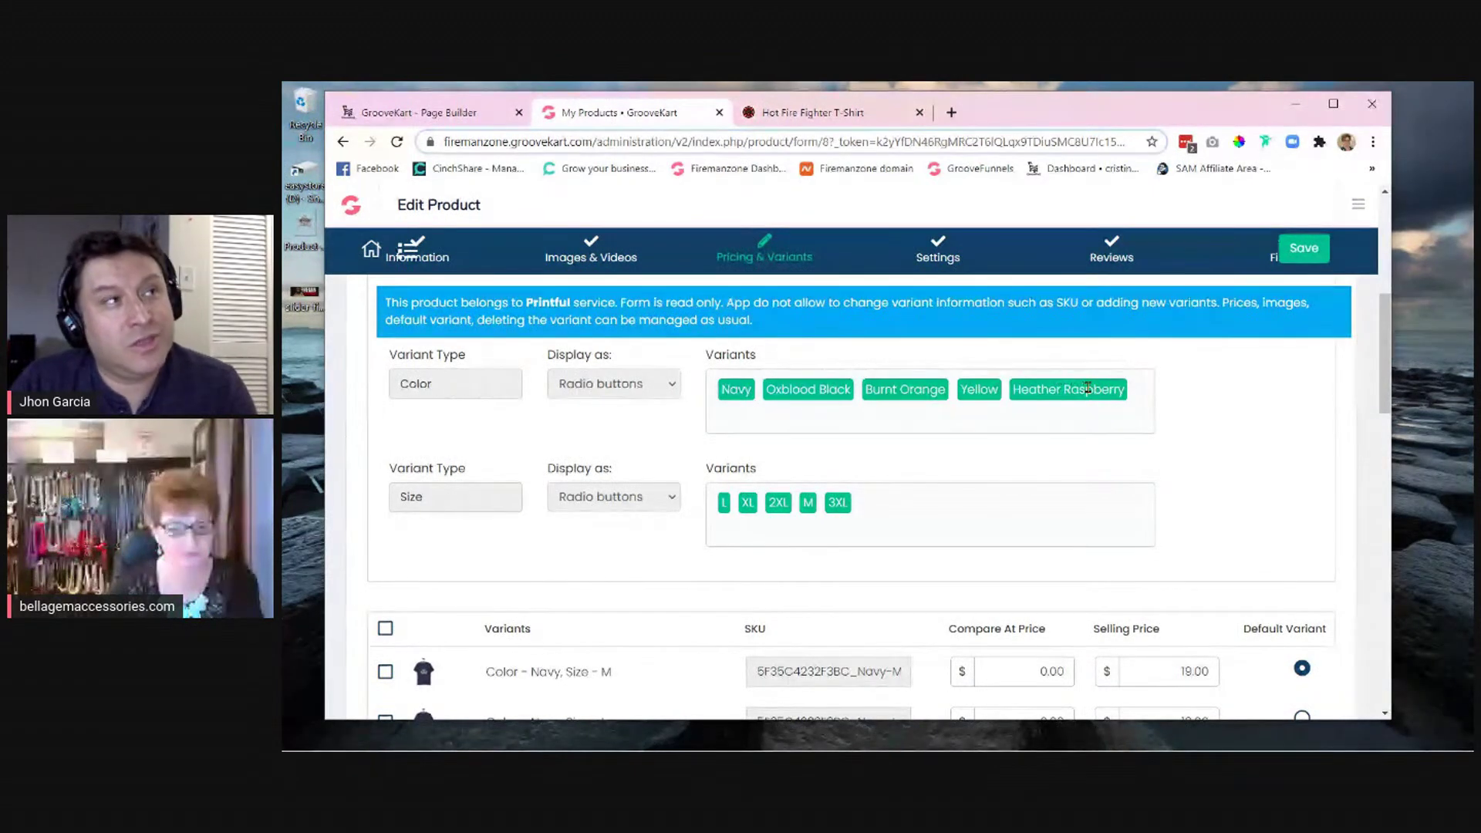
scroll(624, 551, "up", 1)
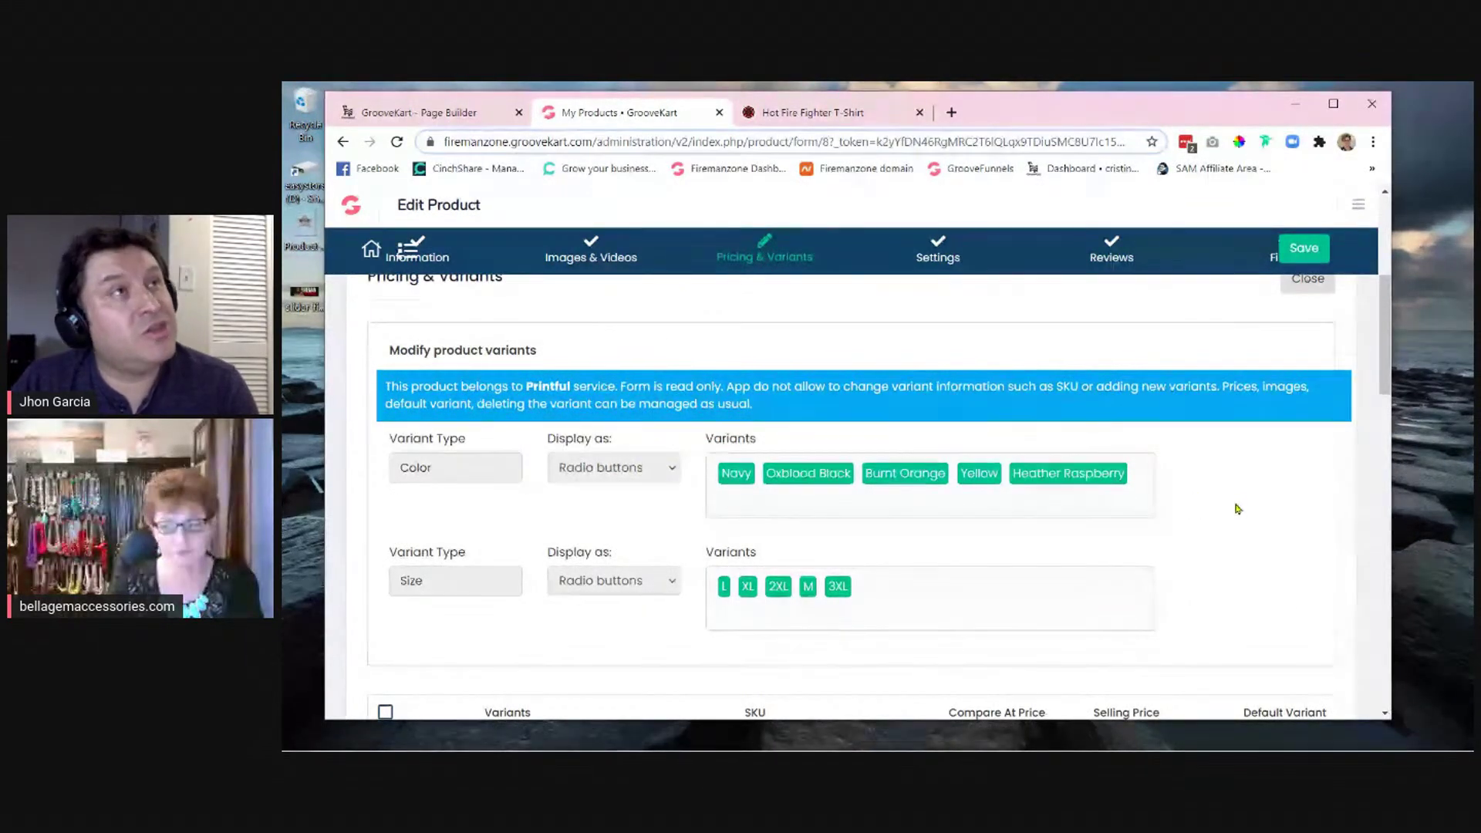
- Examine the color and size combinations in the product's variant table, including their SKUs, selling prices and default variant
scroll(1209, 506, "down", 1)
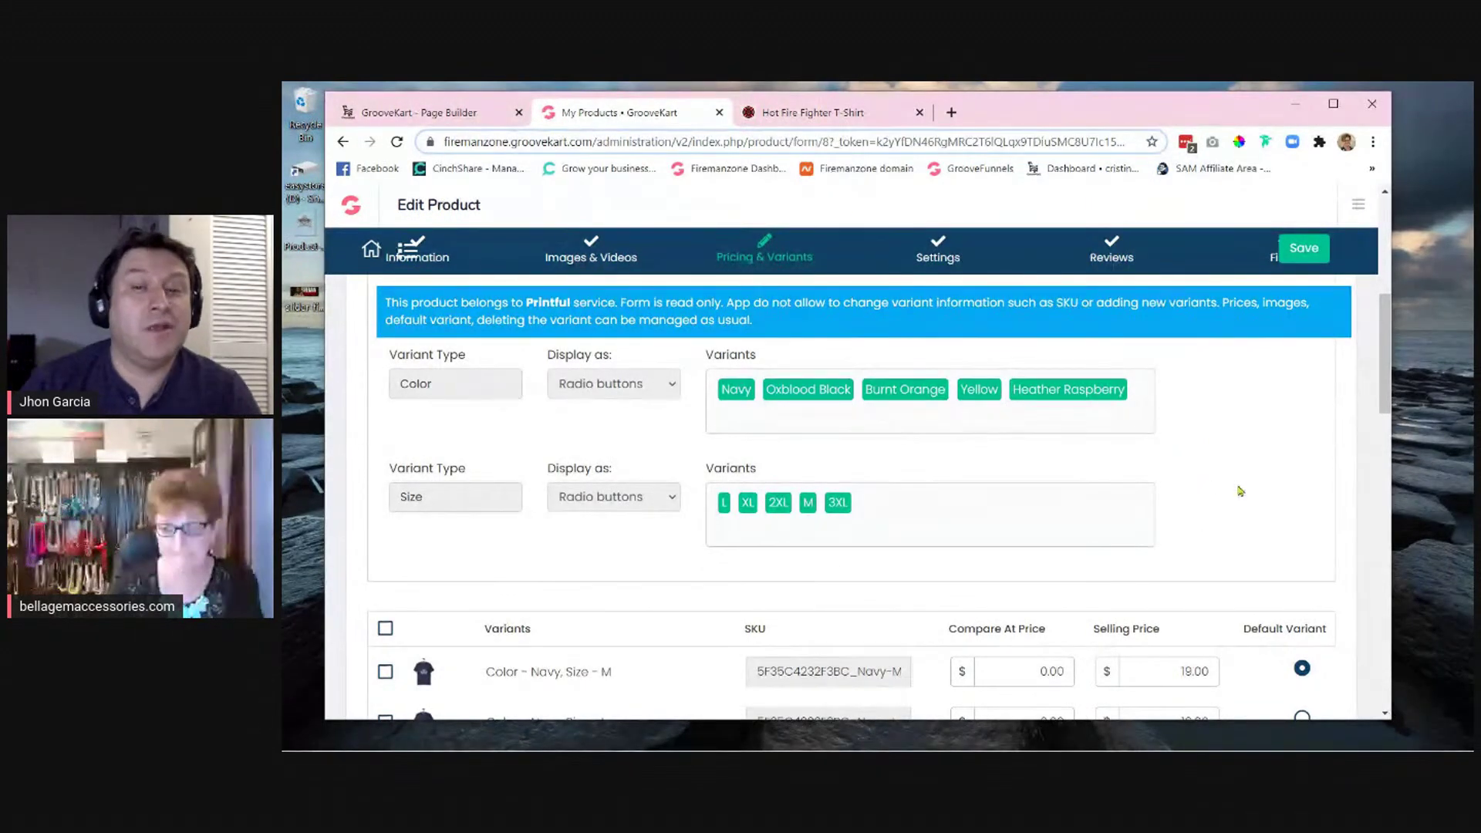
scroll(1242, 486, "down", 1)
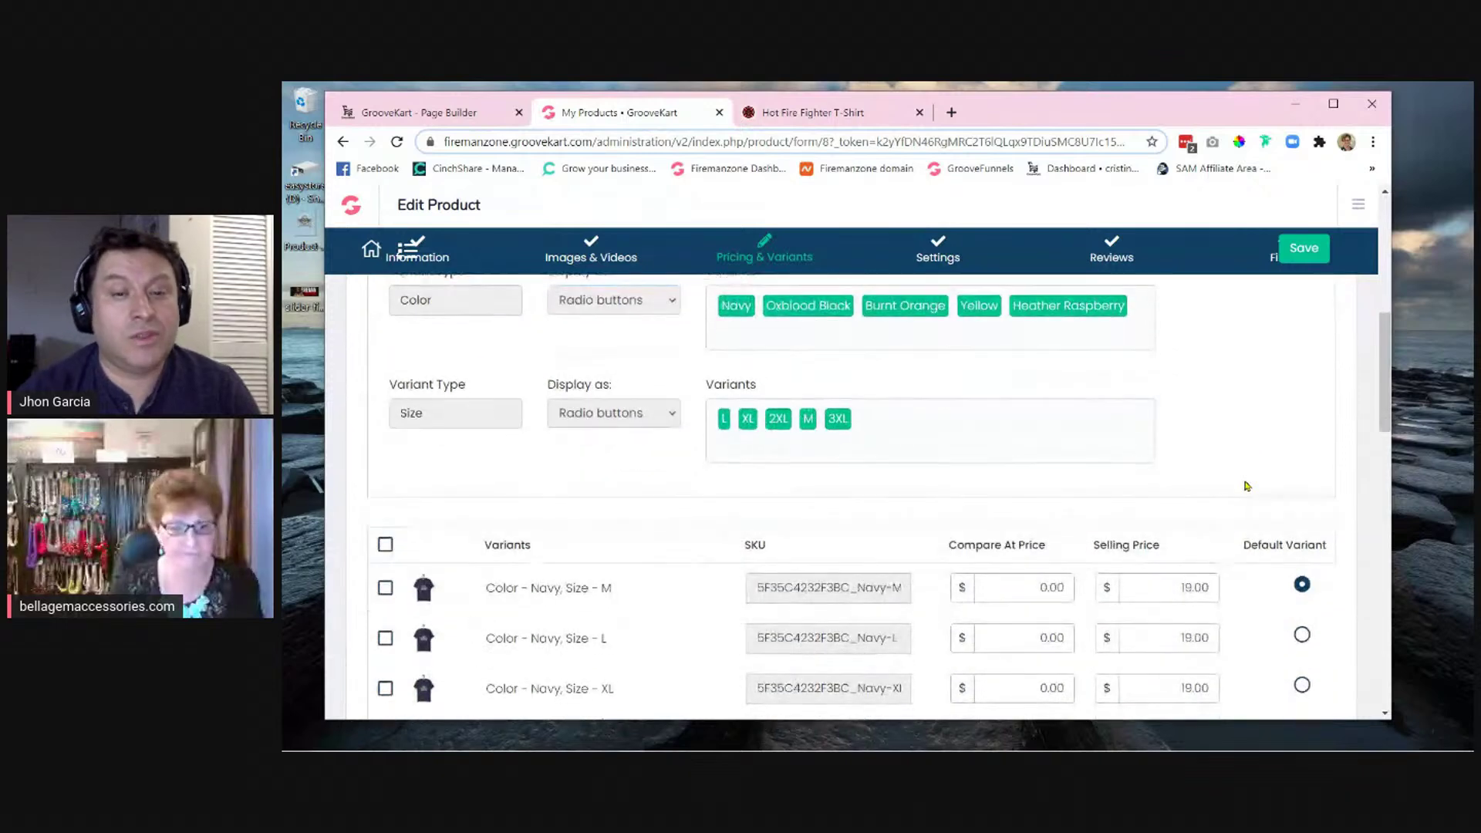
scroll(1242, 485, "up", 1)
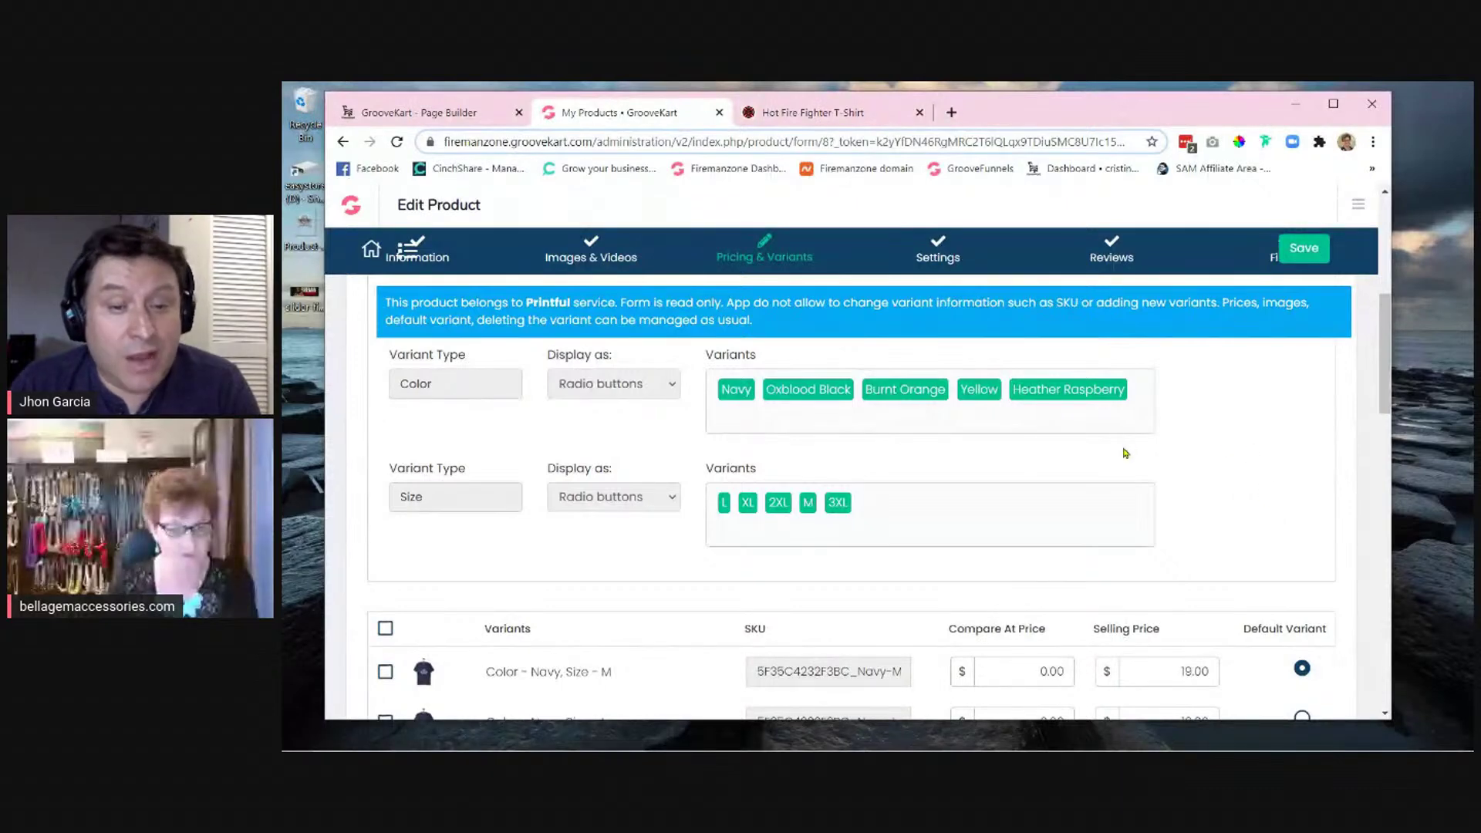
scroll(1172, 432, "down", 2)
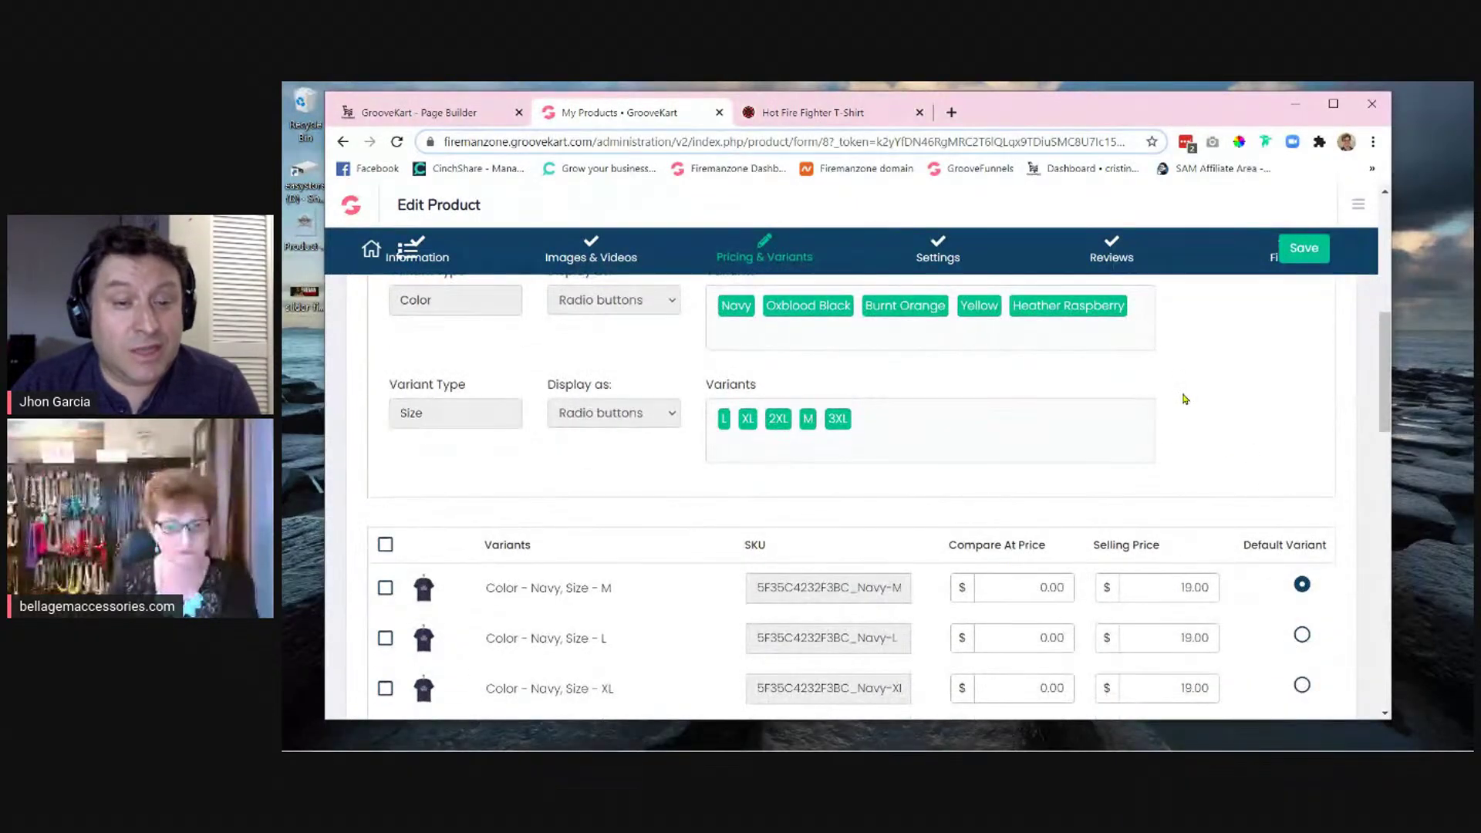
scroll(1185, 399, "down", 3)
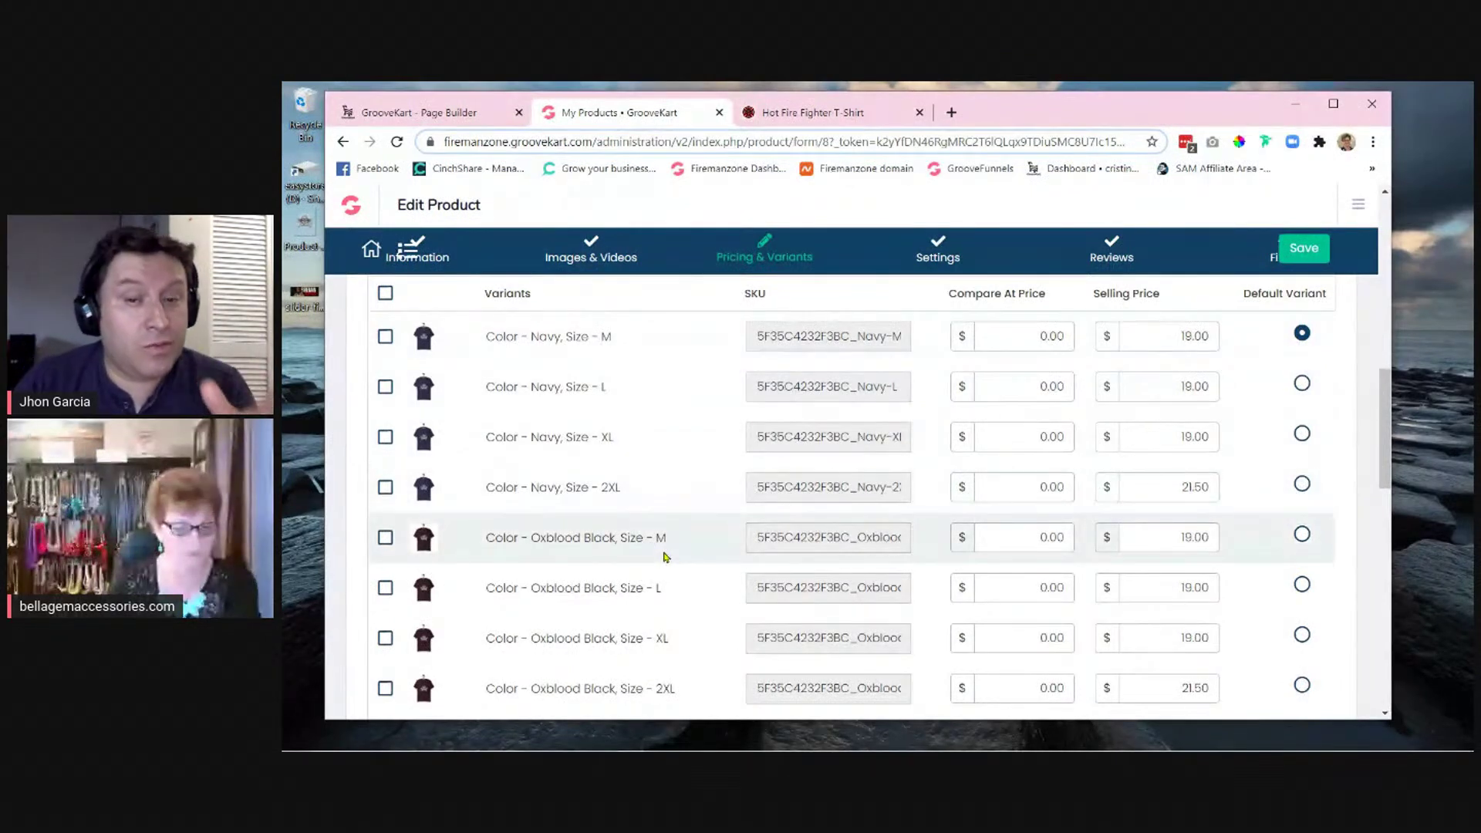
scroll(677, 623, "down", 1)
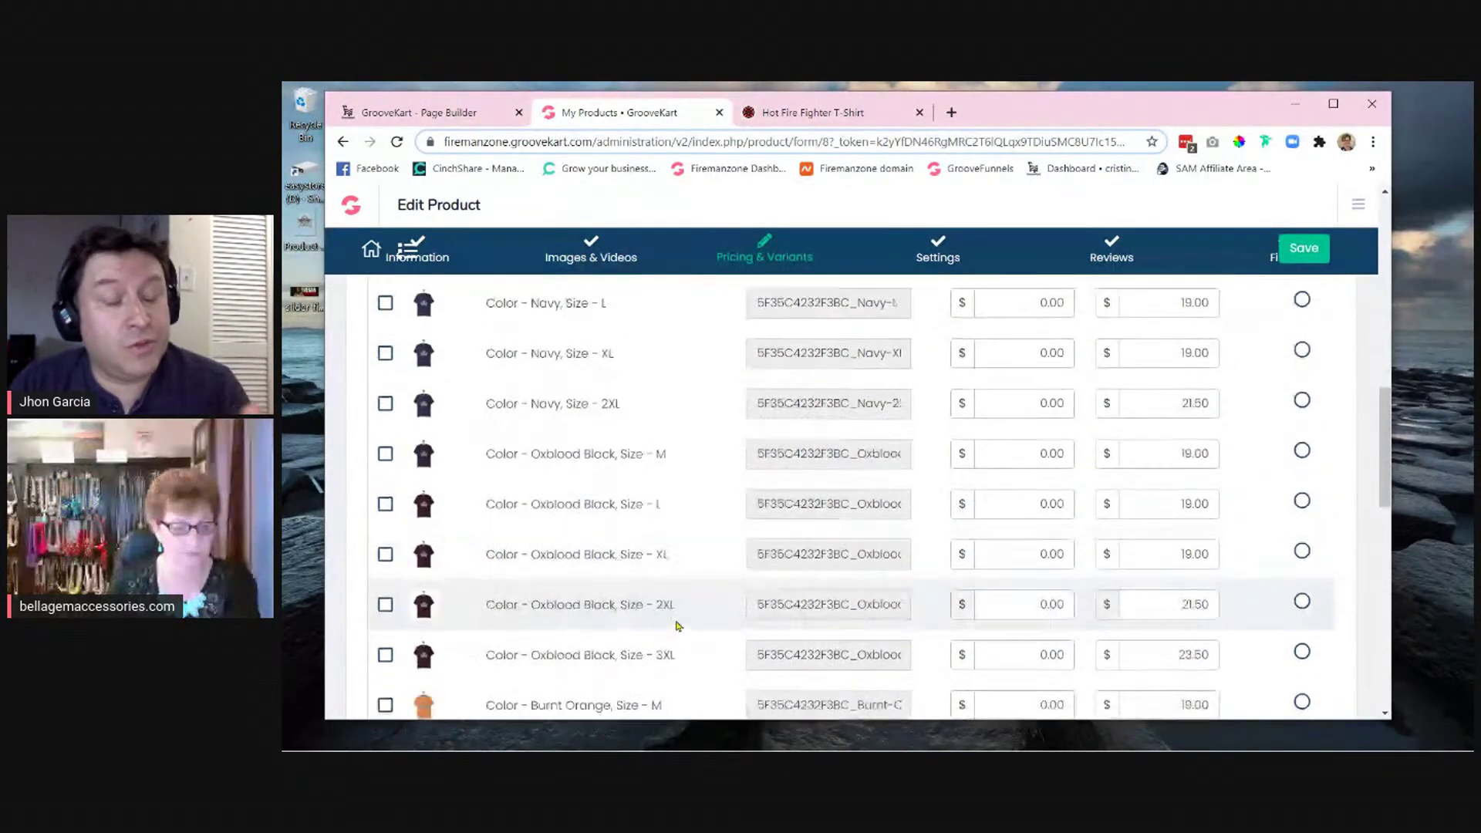
scroll(677, 625, "down", 2)
scroll(677, 625, "down", 3)
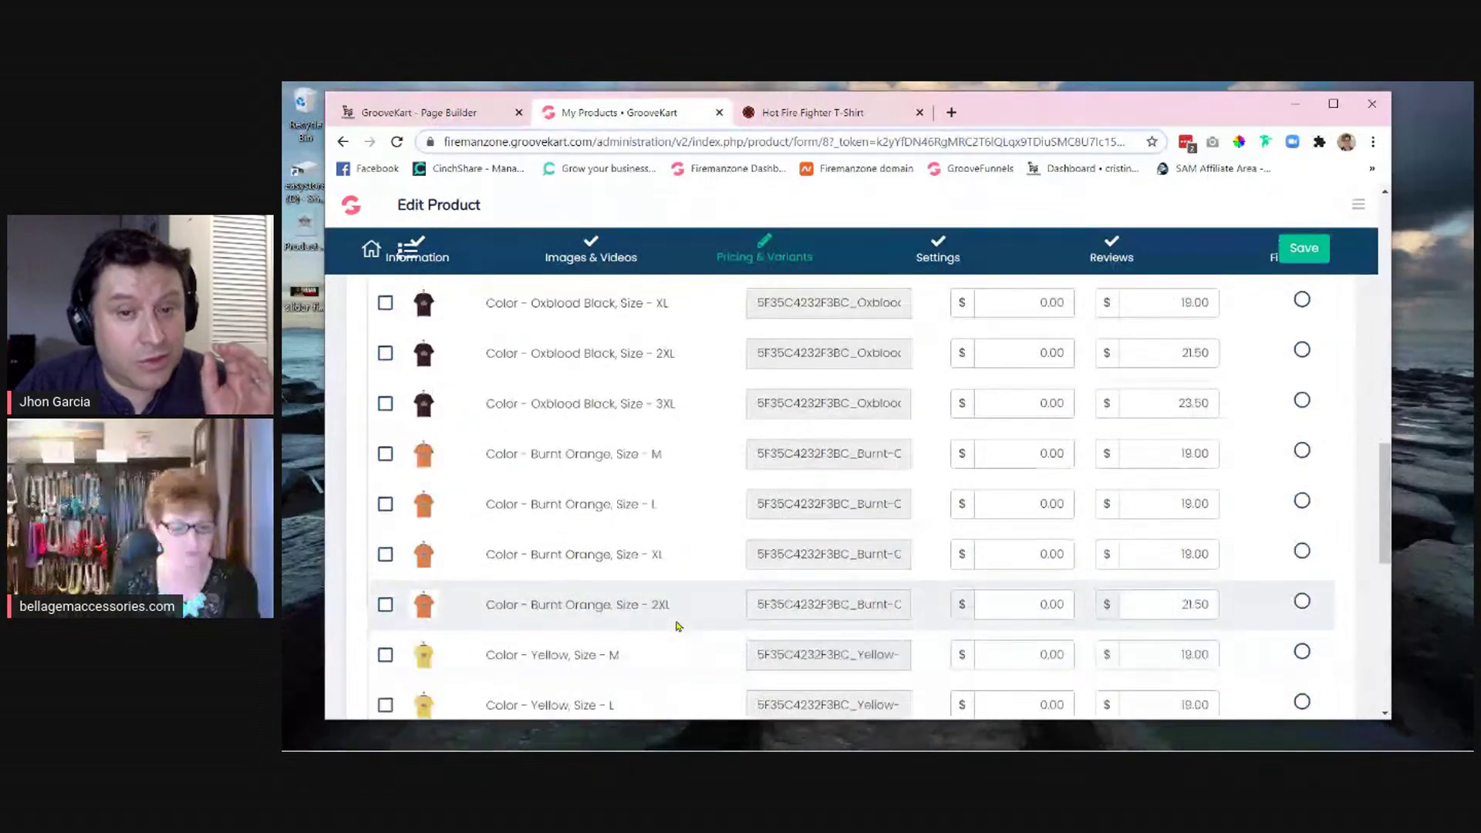
scroll(677, 624, "down", 2)
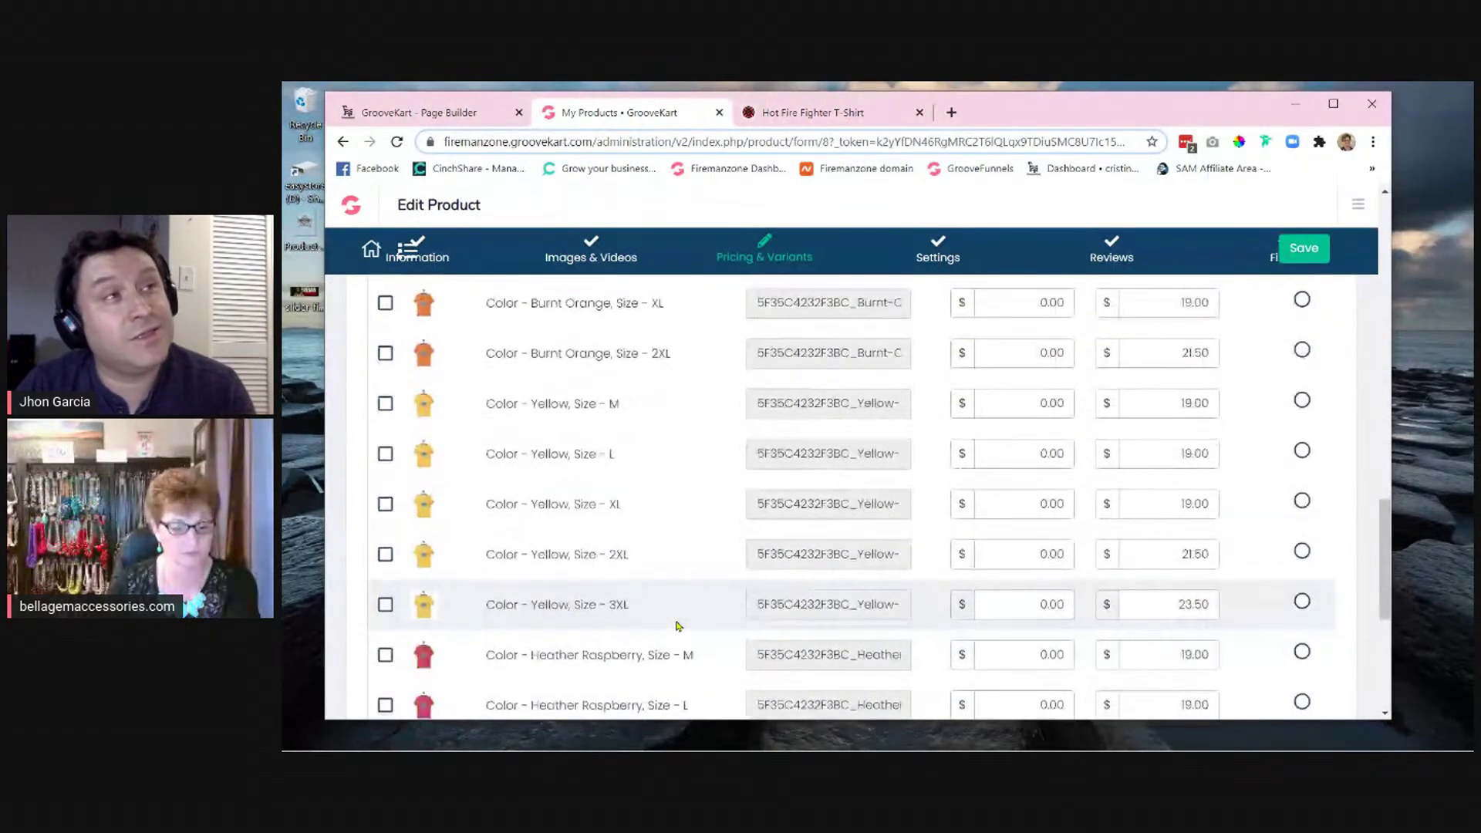
scroll(677, 620, "down", 3)
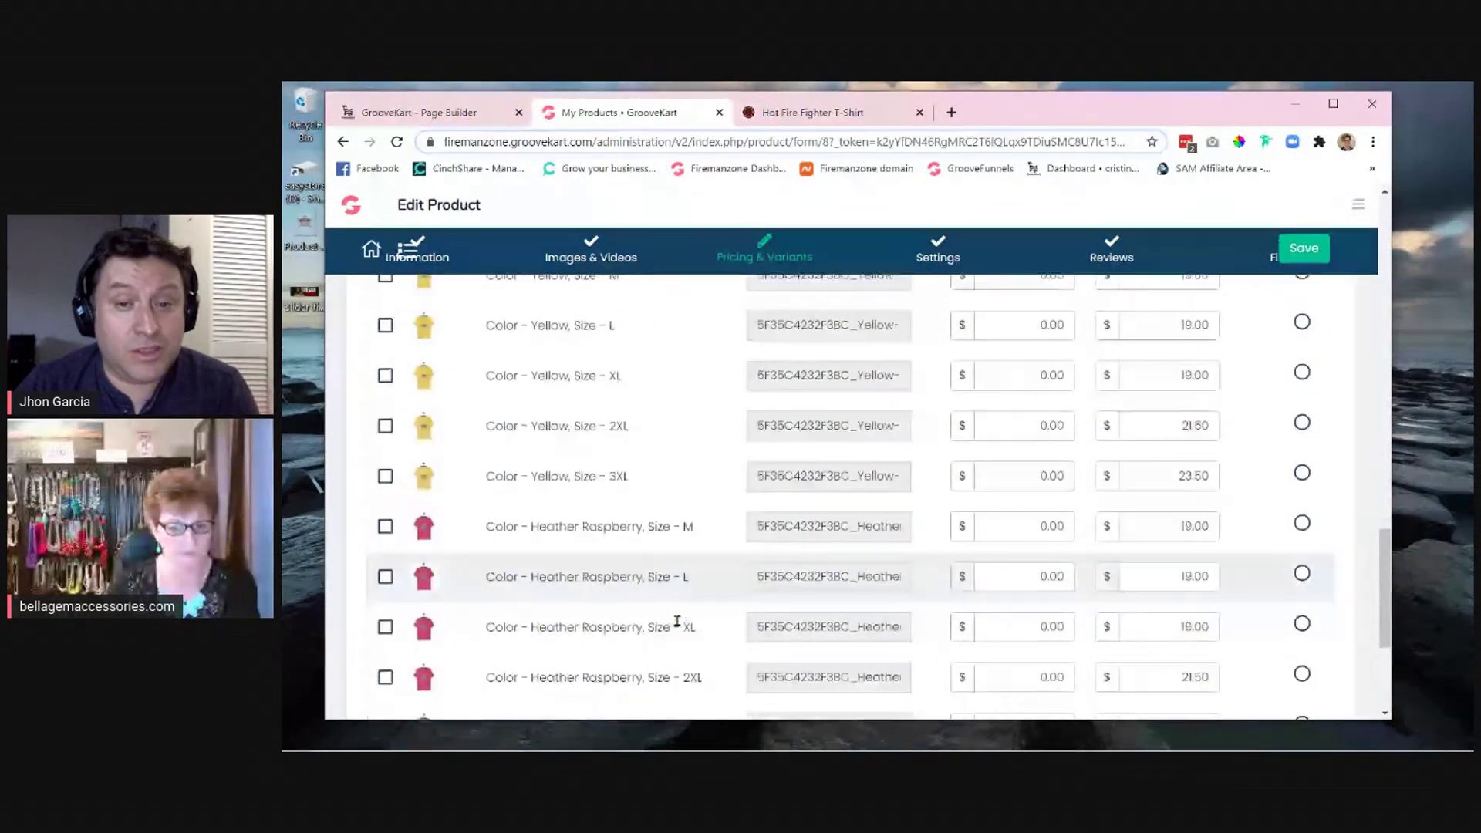
scroll(678, 620, "up", 12)
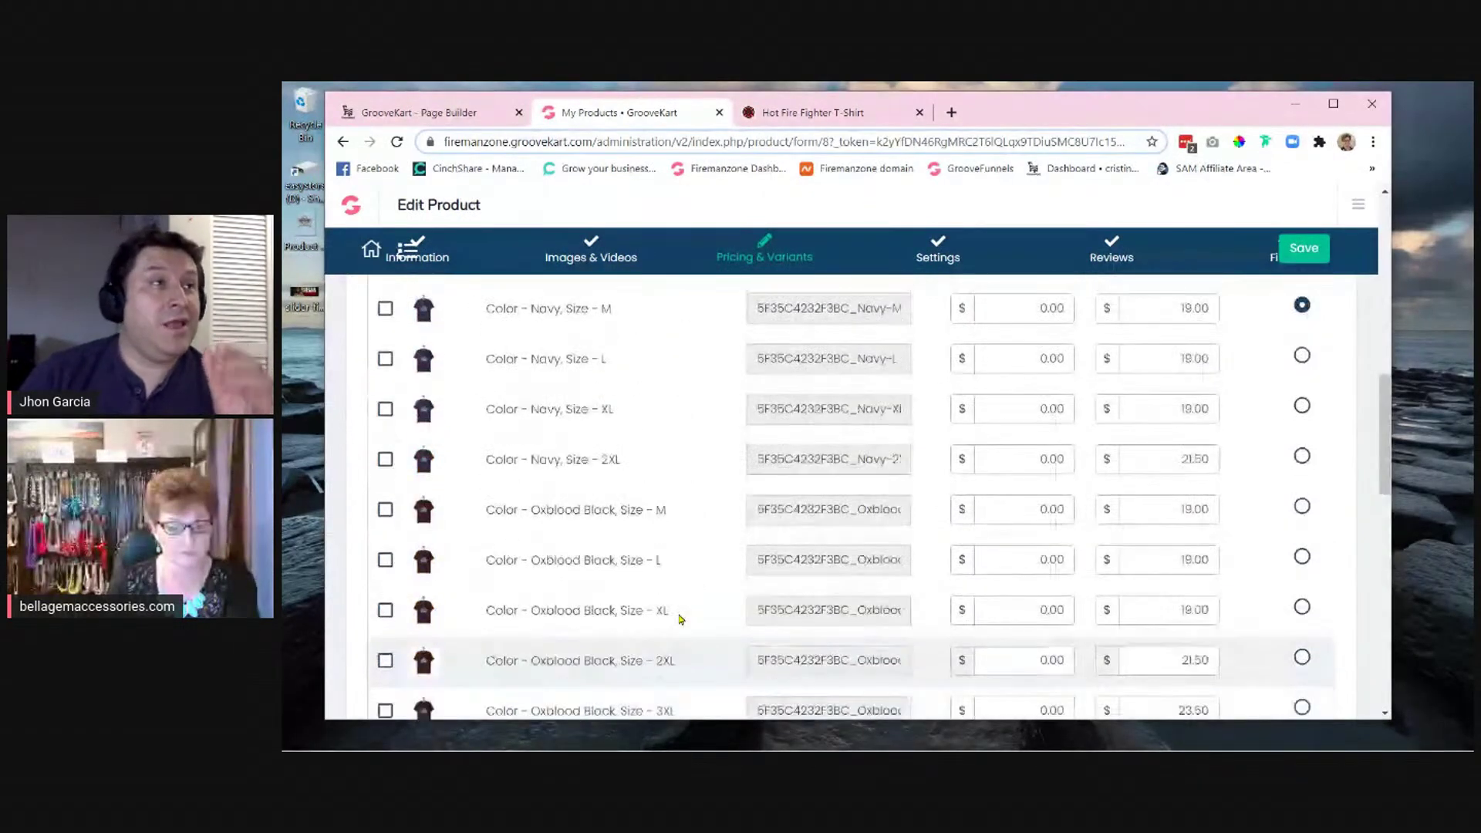
scroll(679, 619, "up", 3)
scroll(679, 619, "down", 1)
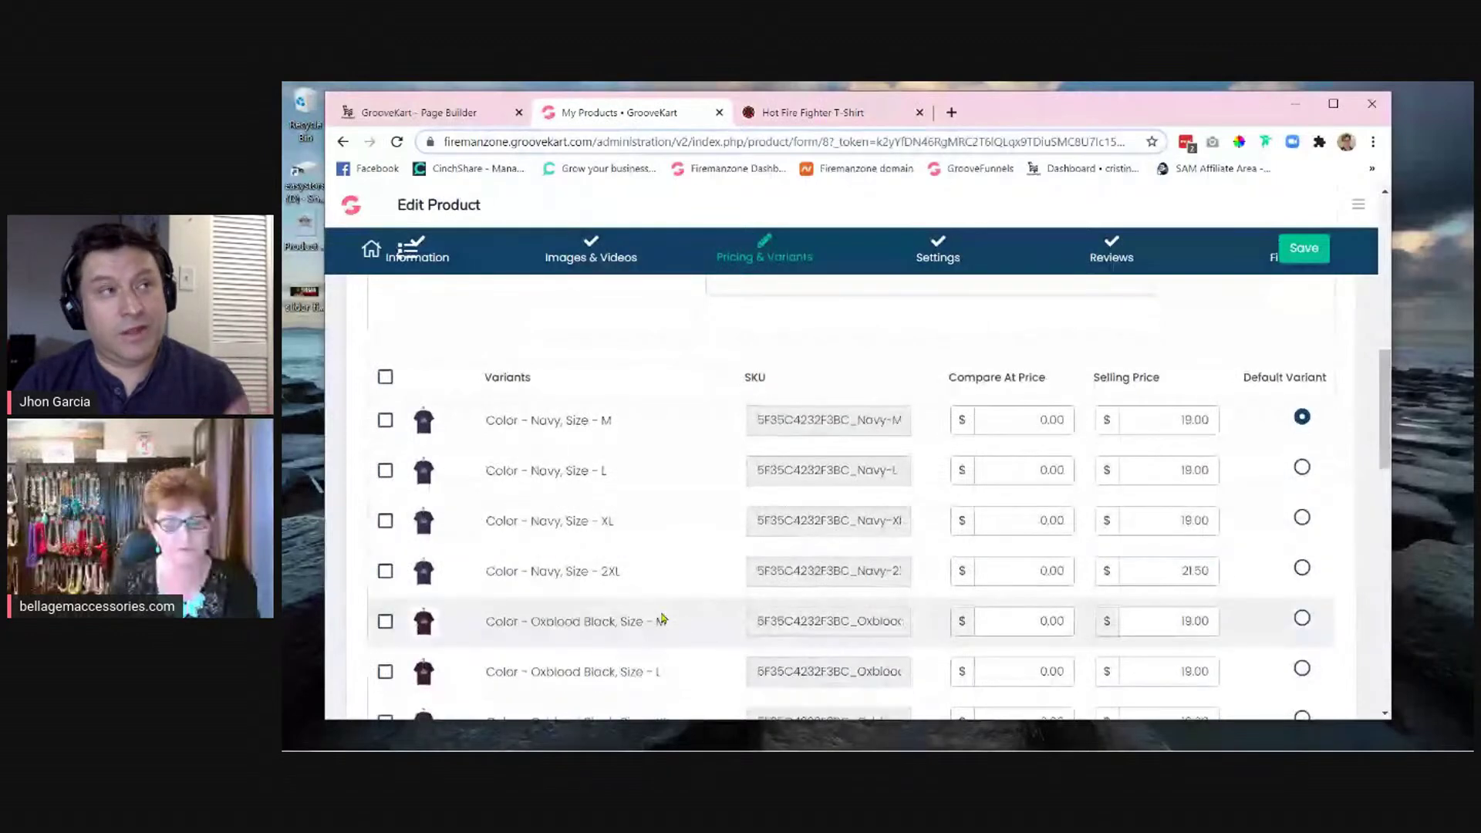
scroll(662, 618, "down", 1)
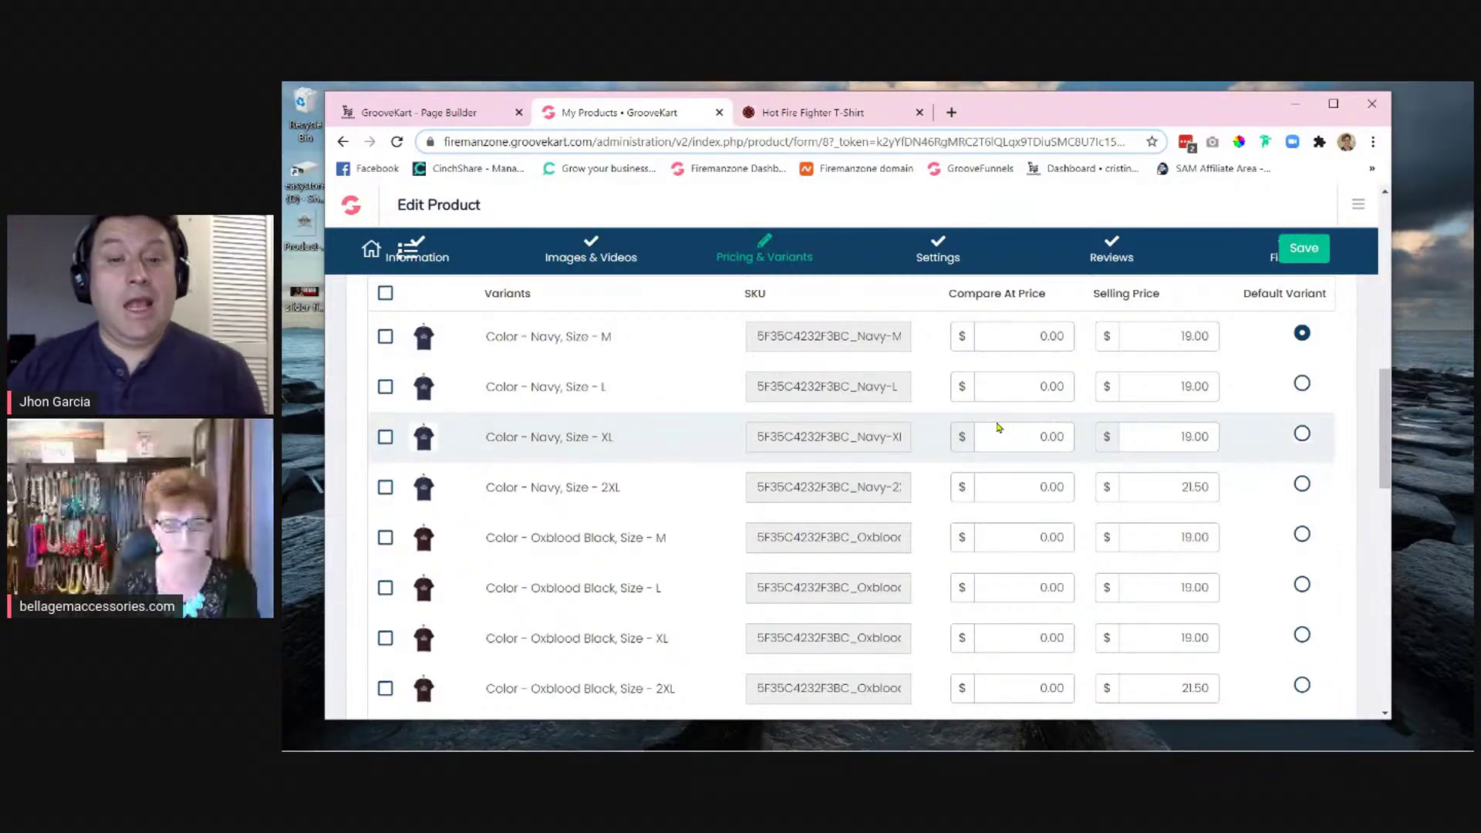
- Review the compare-at and selling prices of all variants from Navy through Heather Raspberry, including the bulk variants edit option
scroll(997, 426, "down", 10)
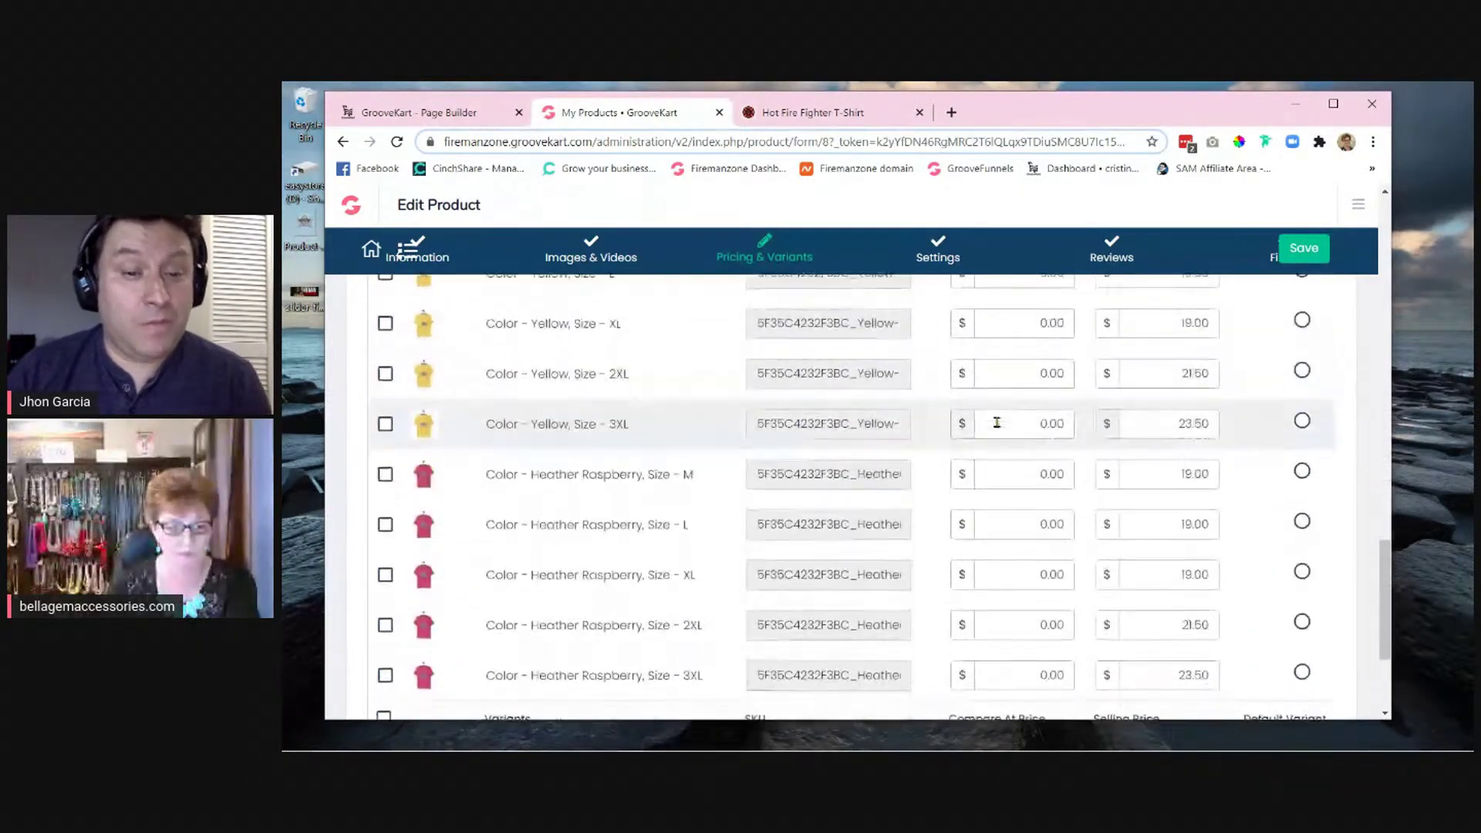
scroll(997, 423, "down", 5)
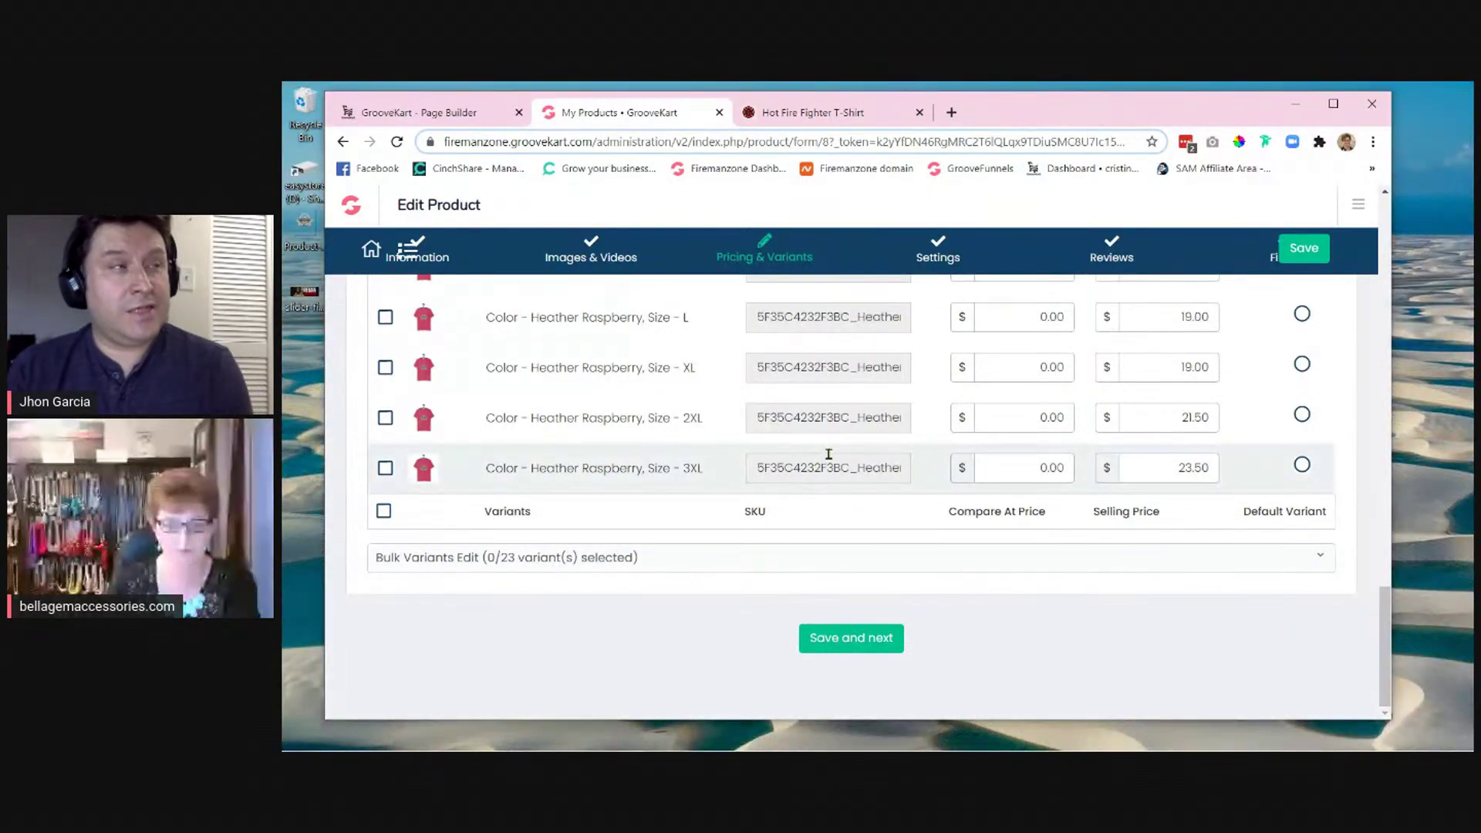
scroll(819, 467, "up", 7)
scroll(829, 445, "up", 6)
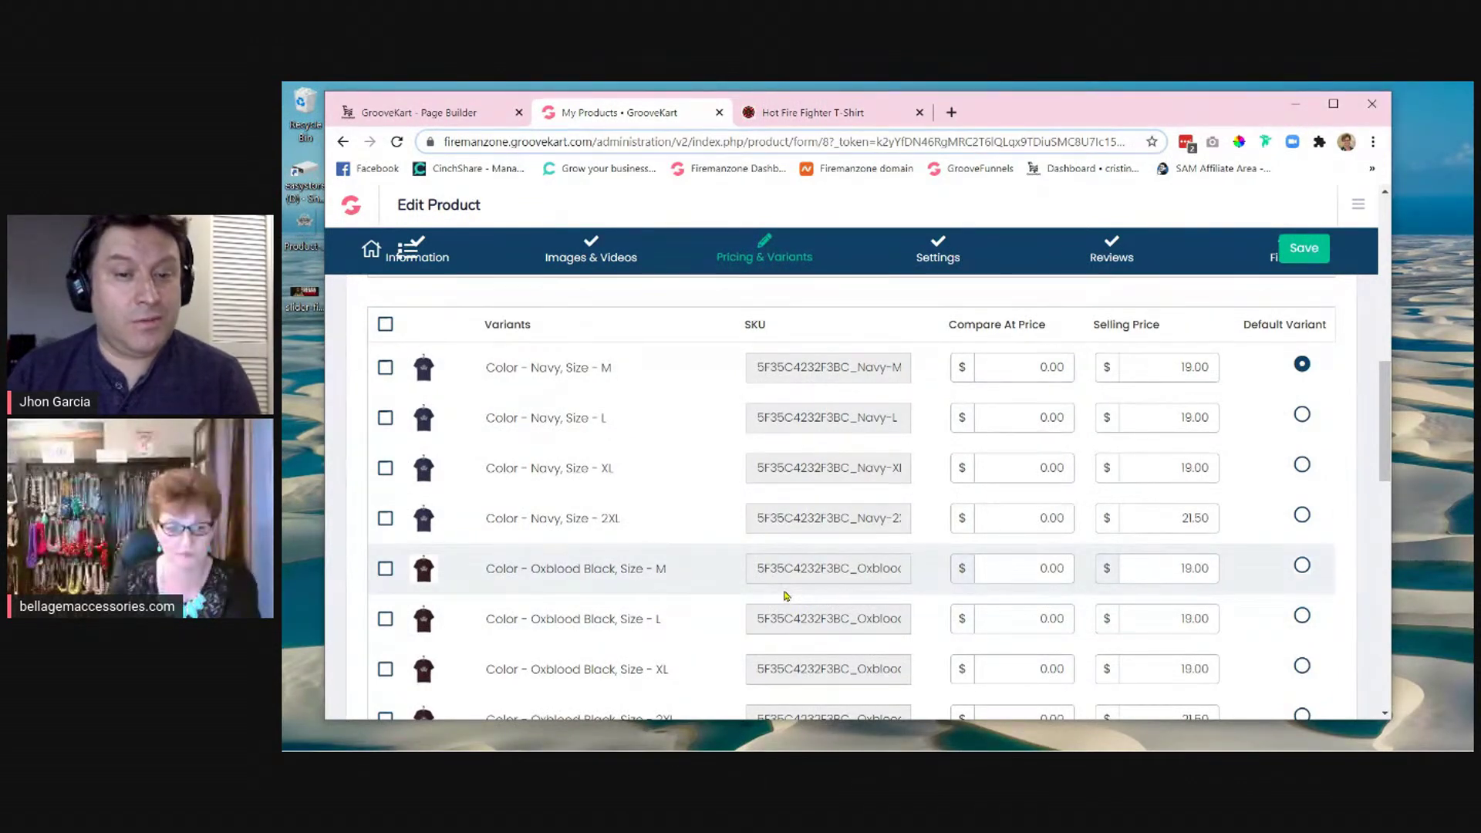
scroll(785, 598, "down", 2)
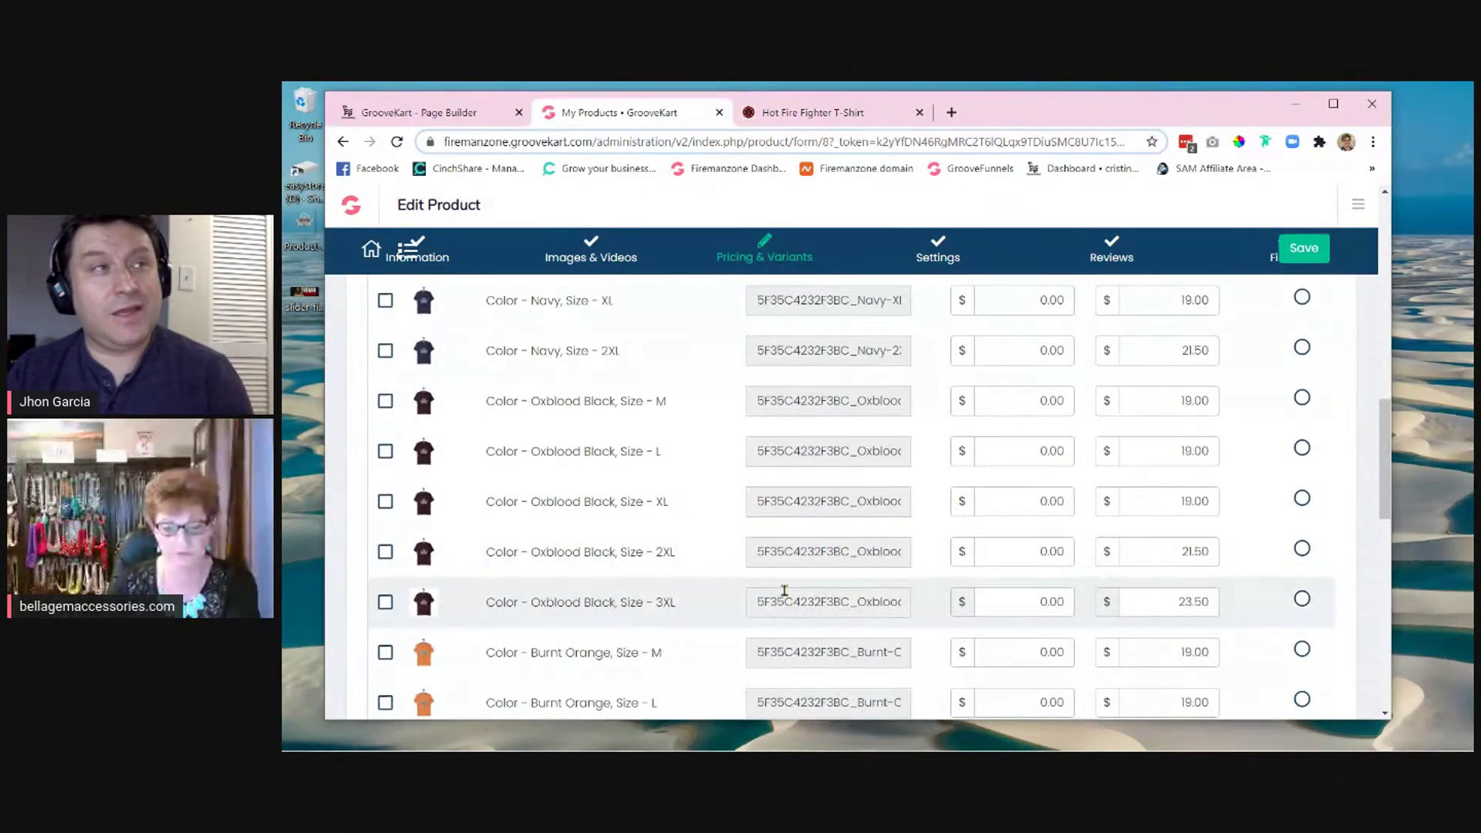
scroll(785, 590, "down", 1)
scroll(809, 592, "down", 2)
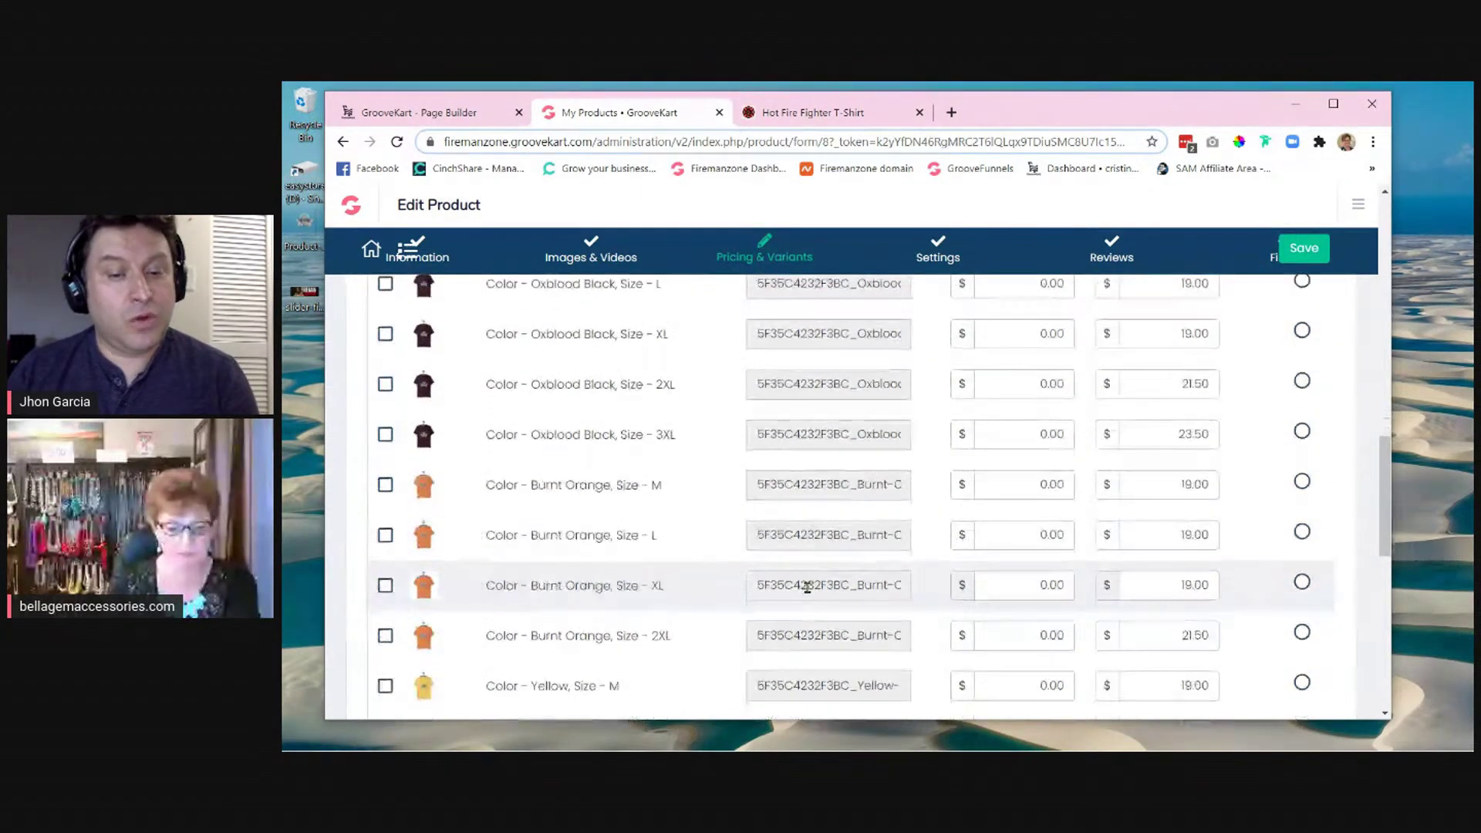
scroll(808, 588, "down", 6)
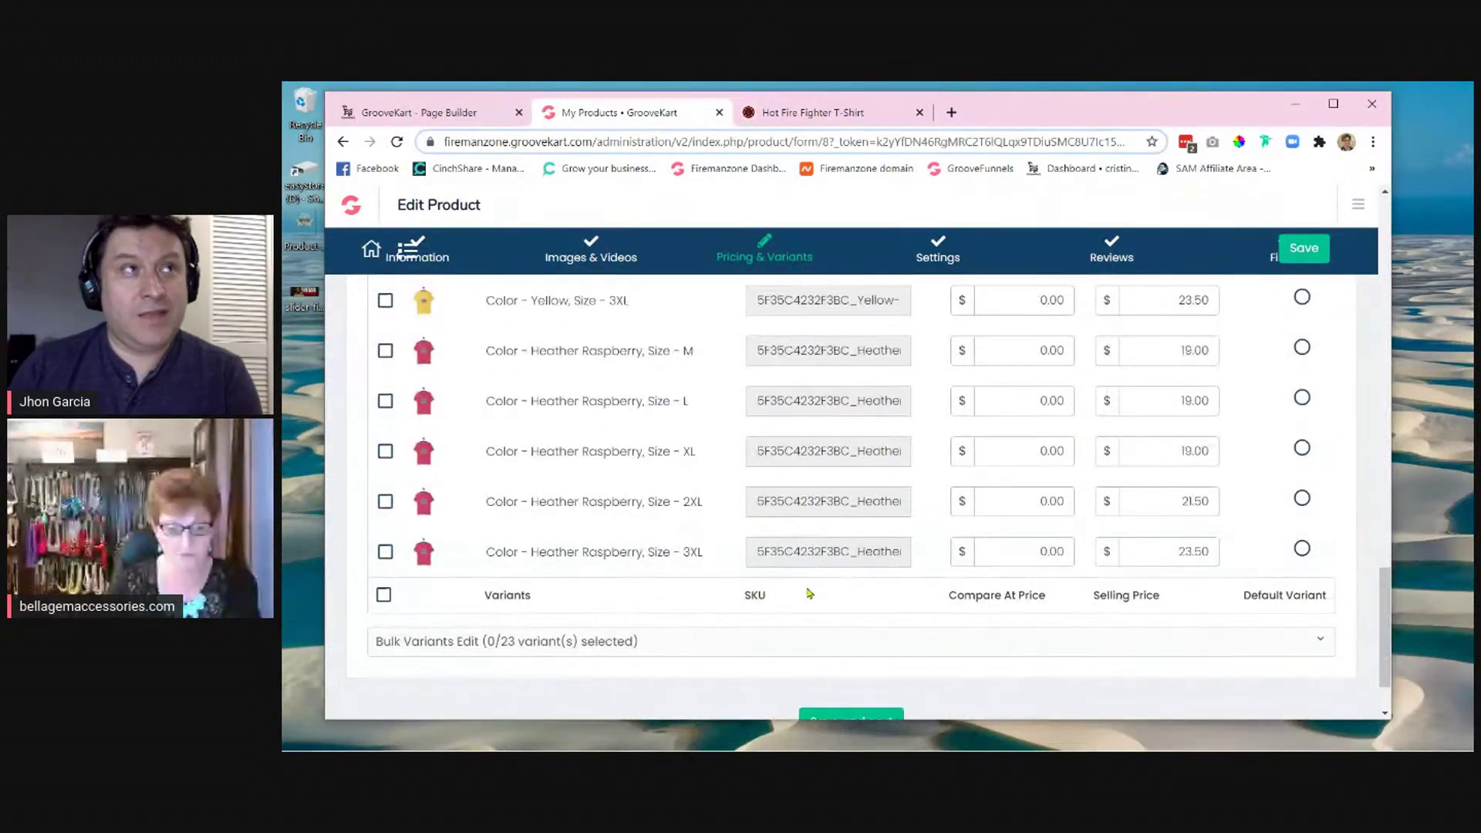
scroll(872, 568, "up", 7)
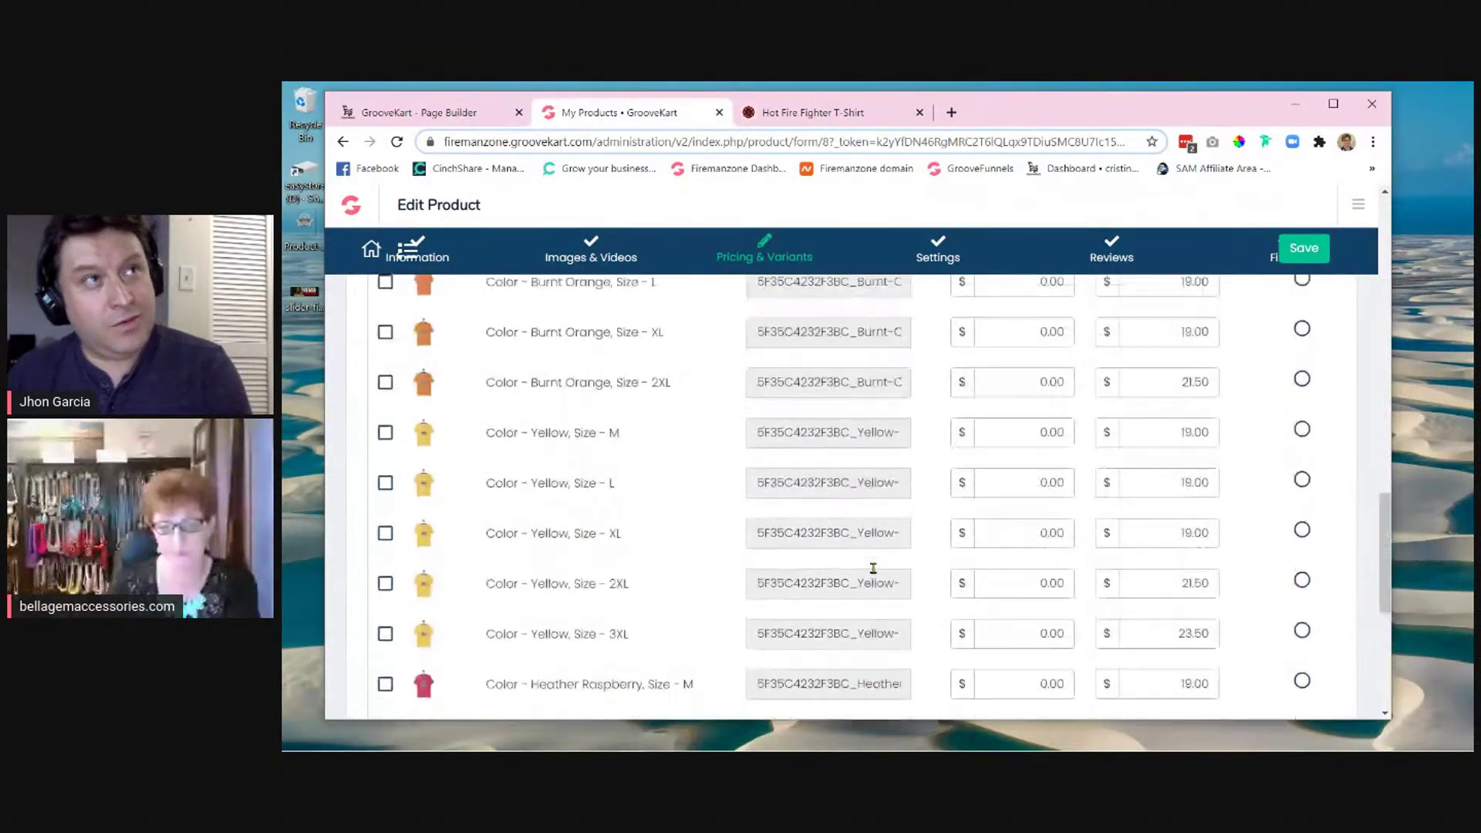
scroll(876, 565, "up", 5)
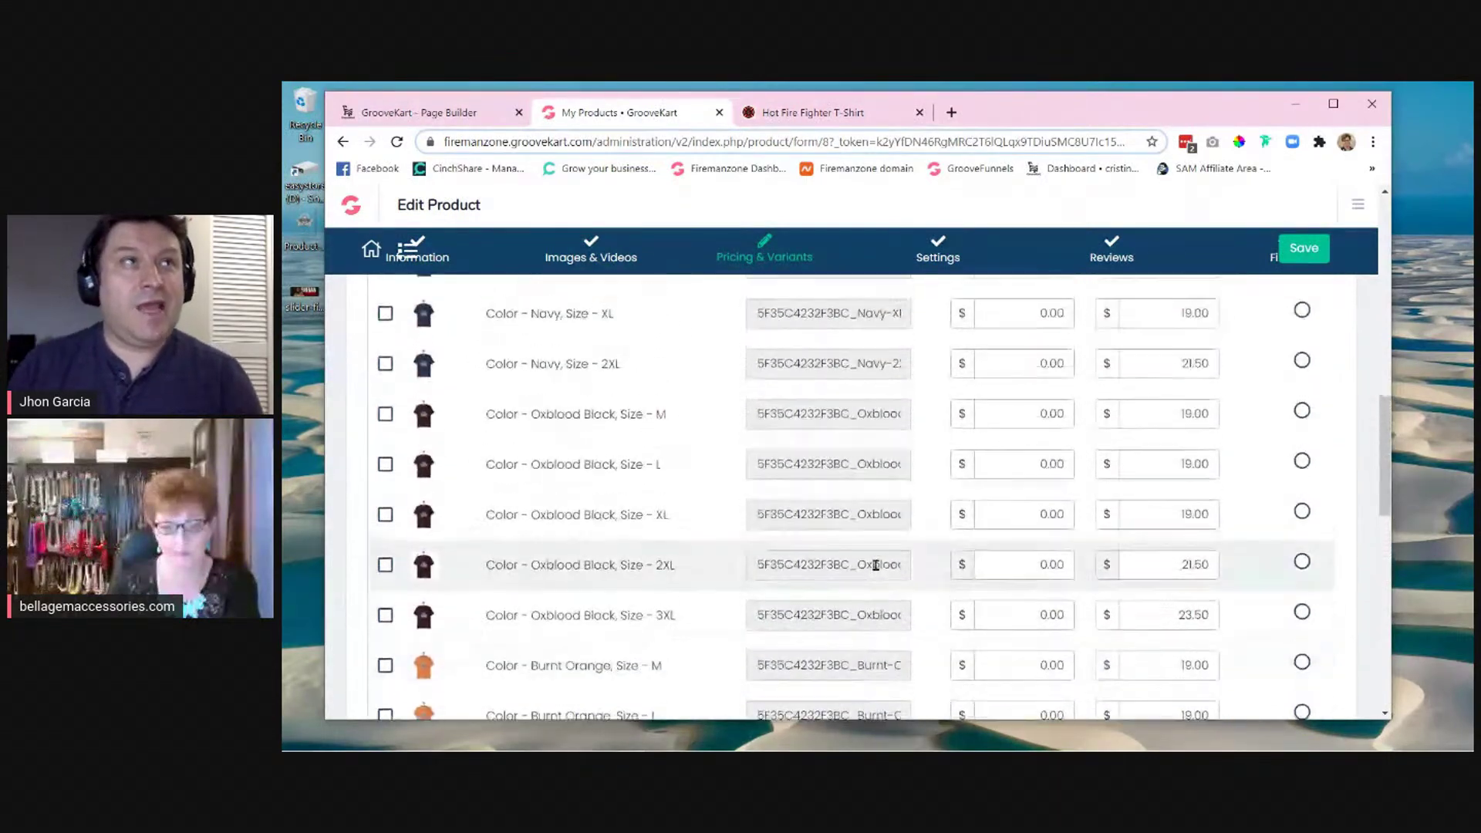
scroll(875, 565, "up", 1)
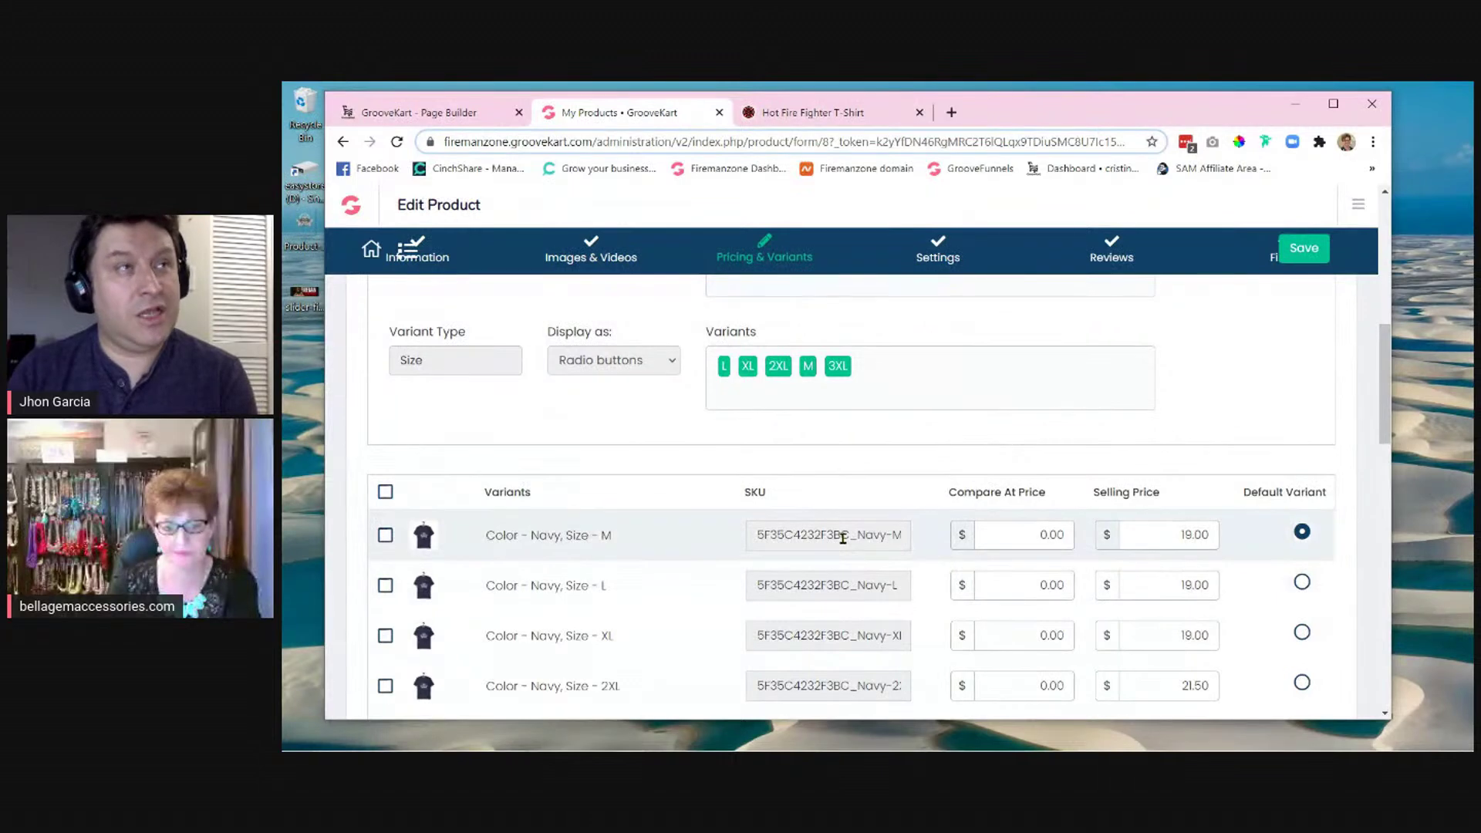
scroll(848, 580, "up", 1)
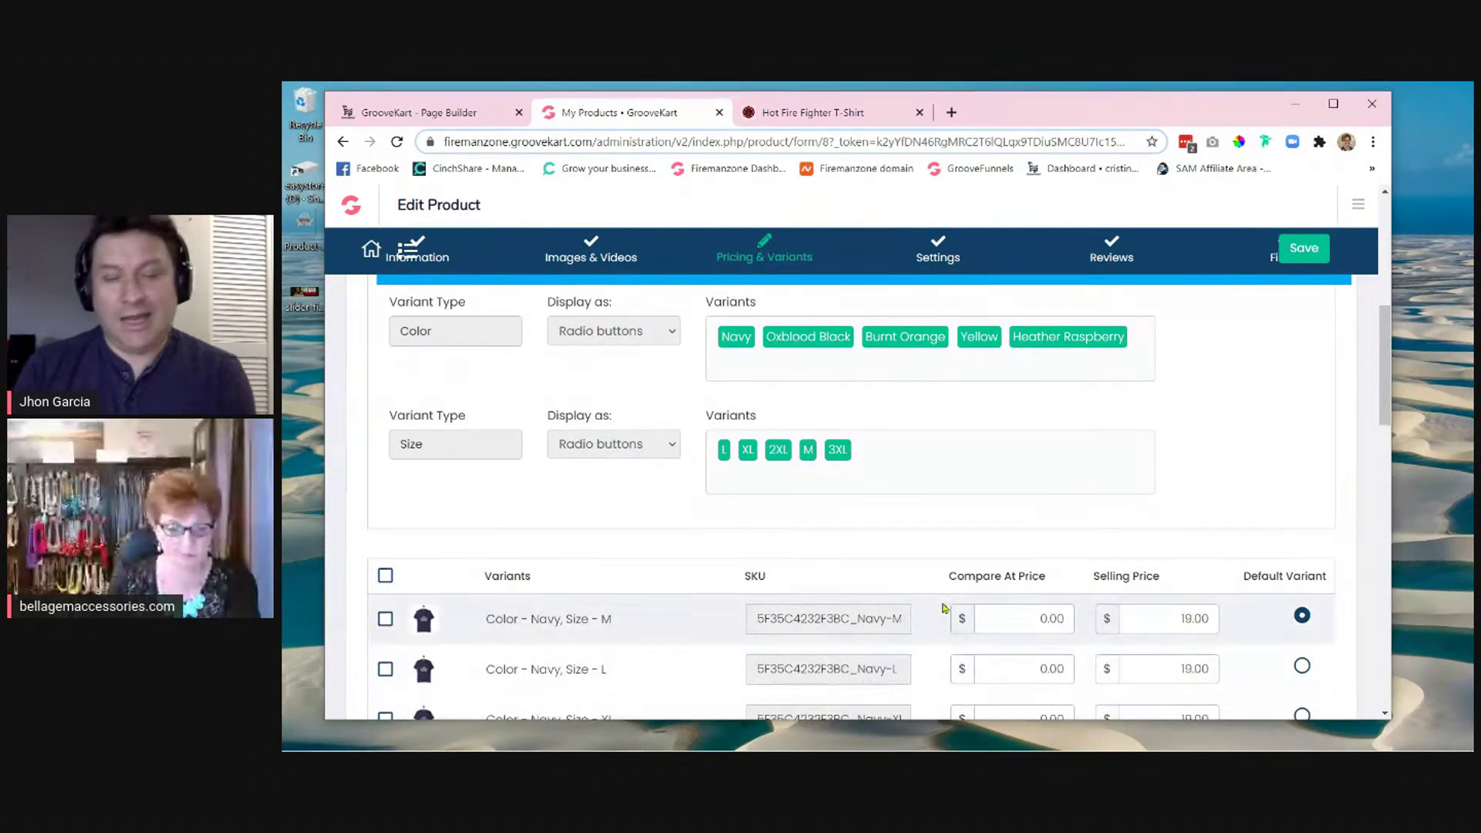
- Go through the variant list once more, save the Pricing & Variants section unchanged and continue to the product's Settings
scroll(939, 637, "down", 2)
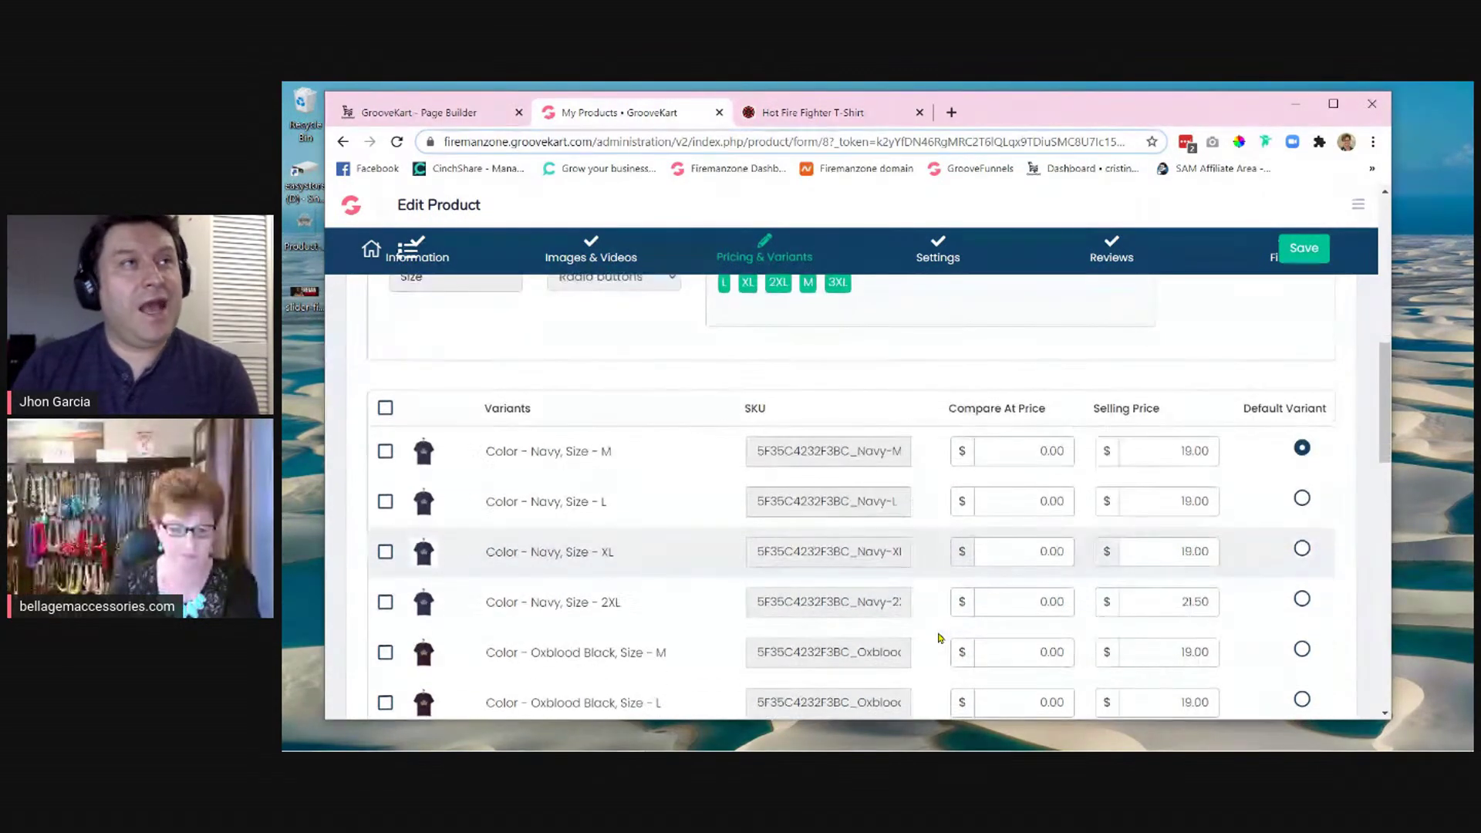
scroll(930, 637, "down", 3)
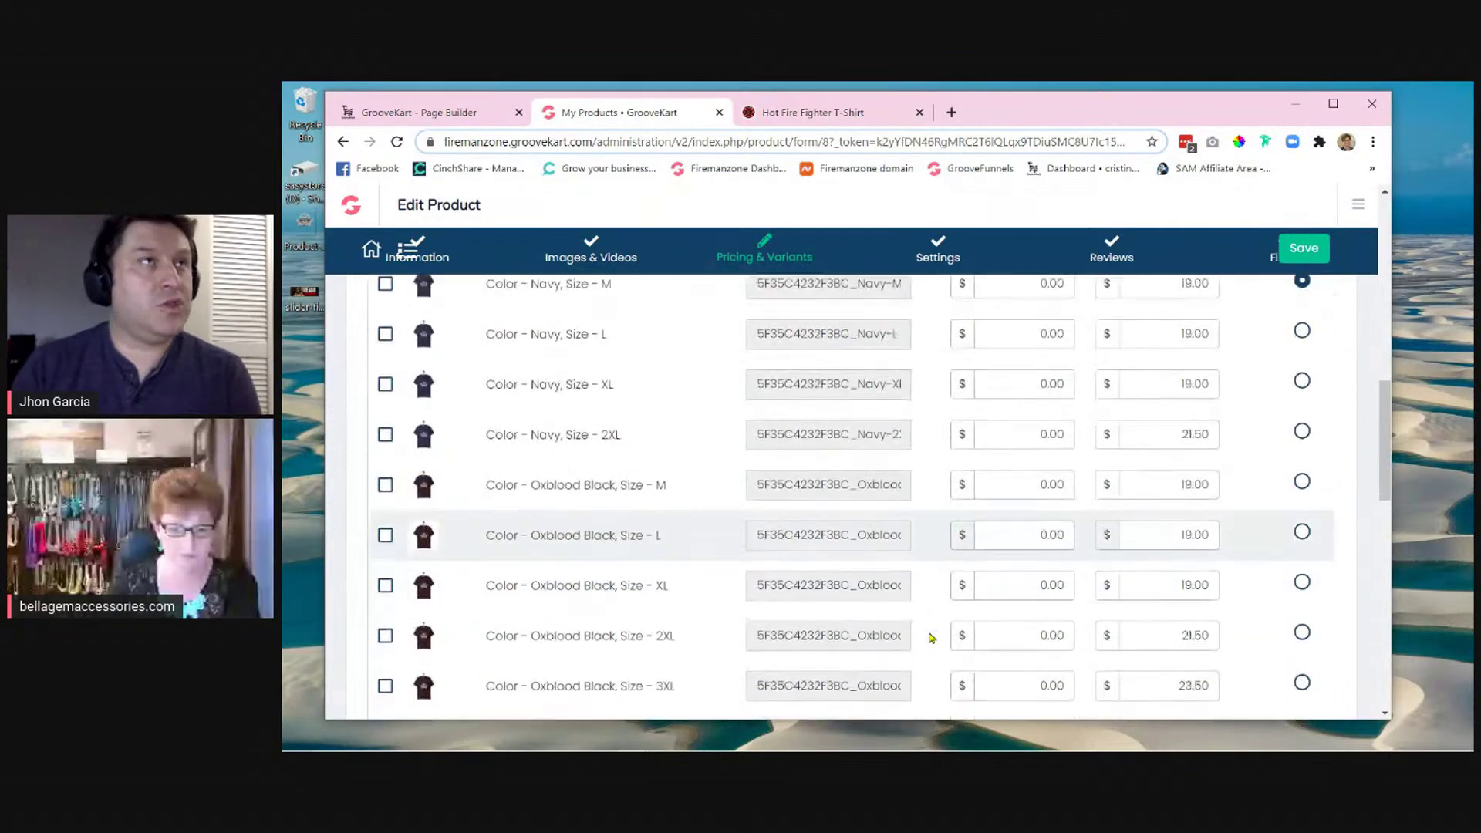
scroll(931, 637, "down", 2)
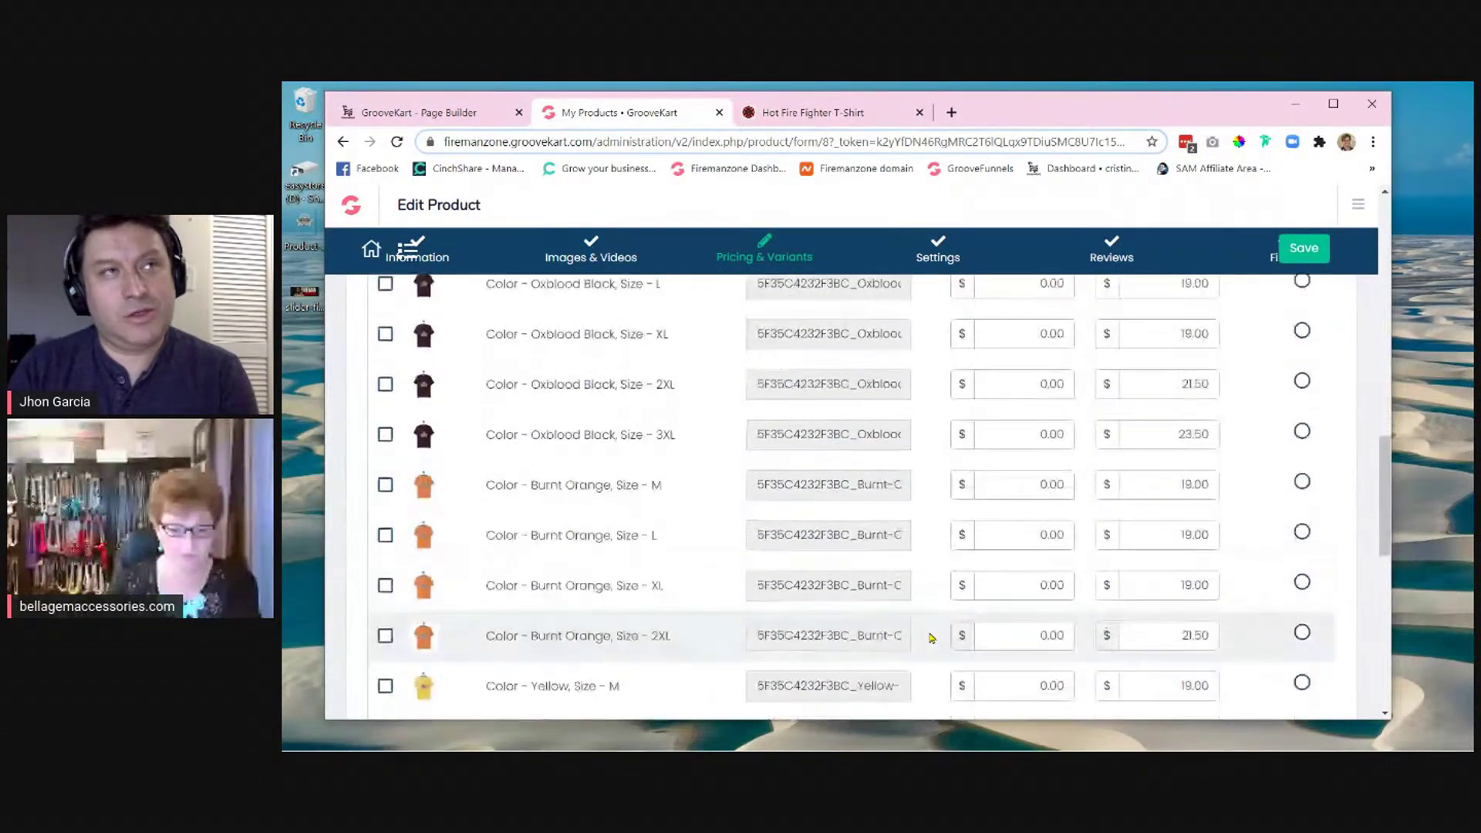
scroll(930, 637, "down", 3)
scroll(931, 637, "down", 2)
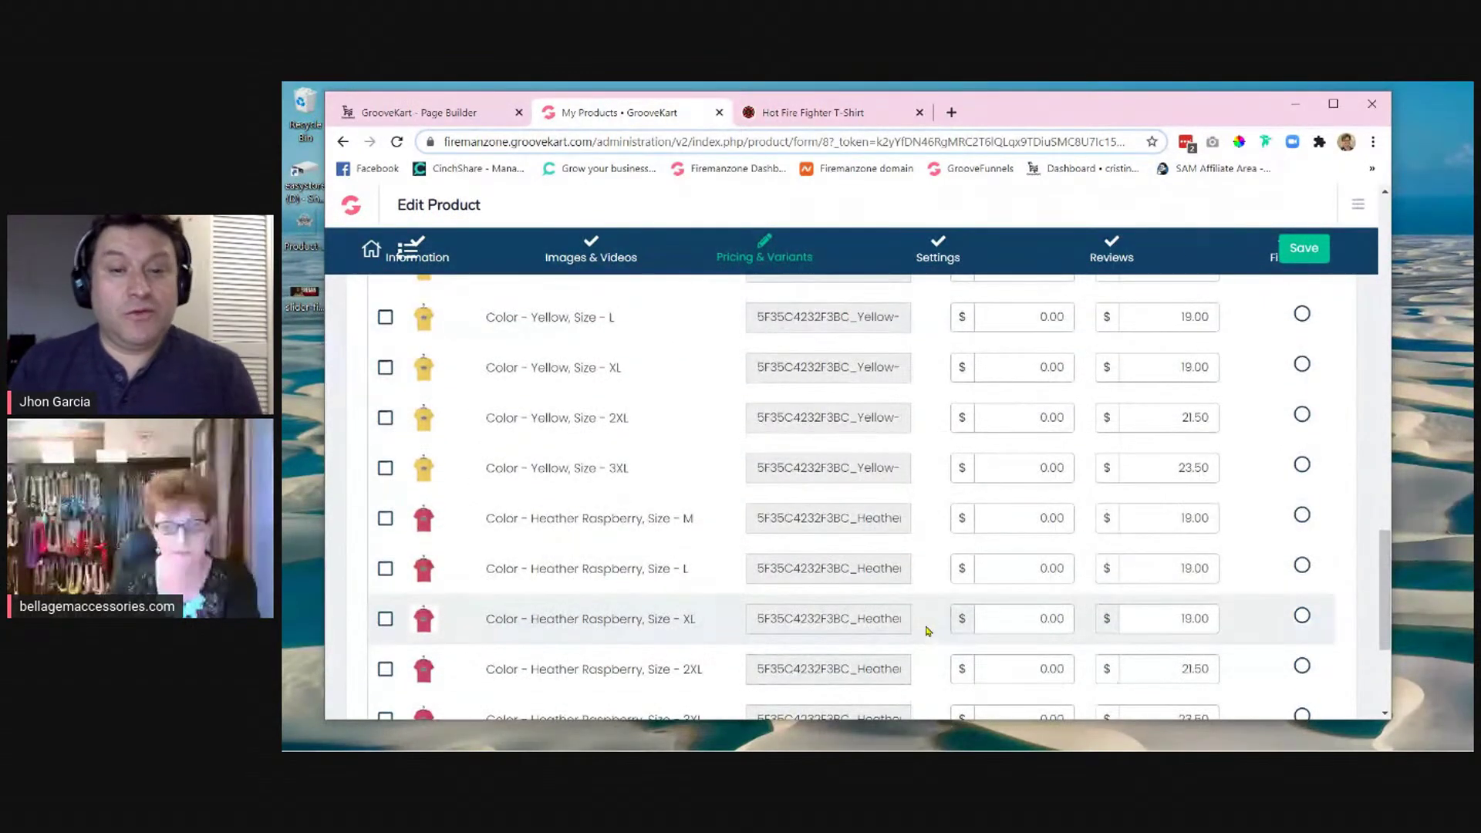
scroll(891, 548, "down", 3)
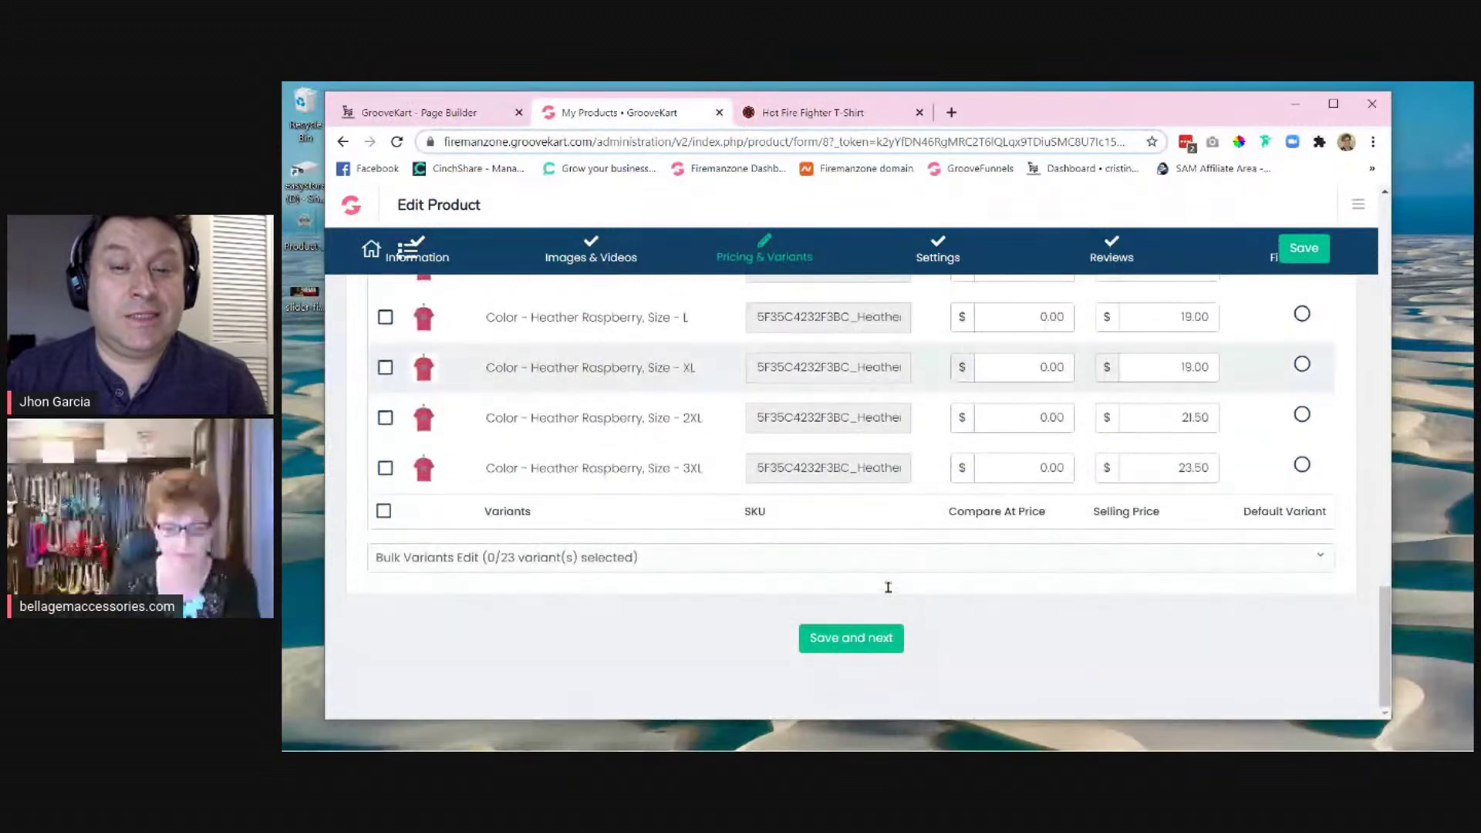
left_click(852, 640)
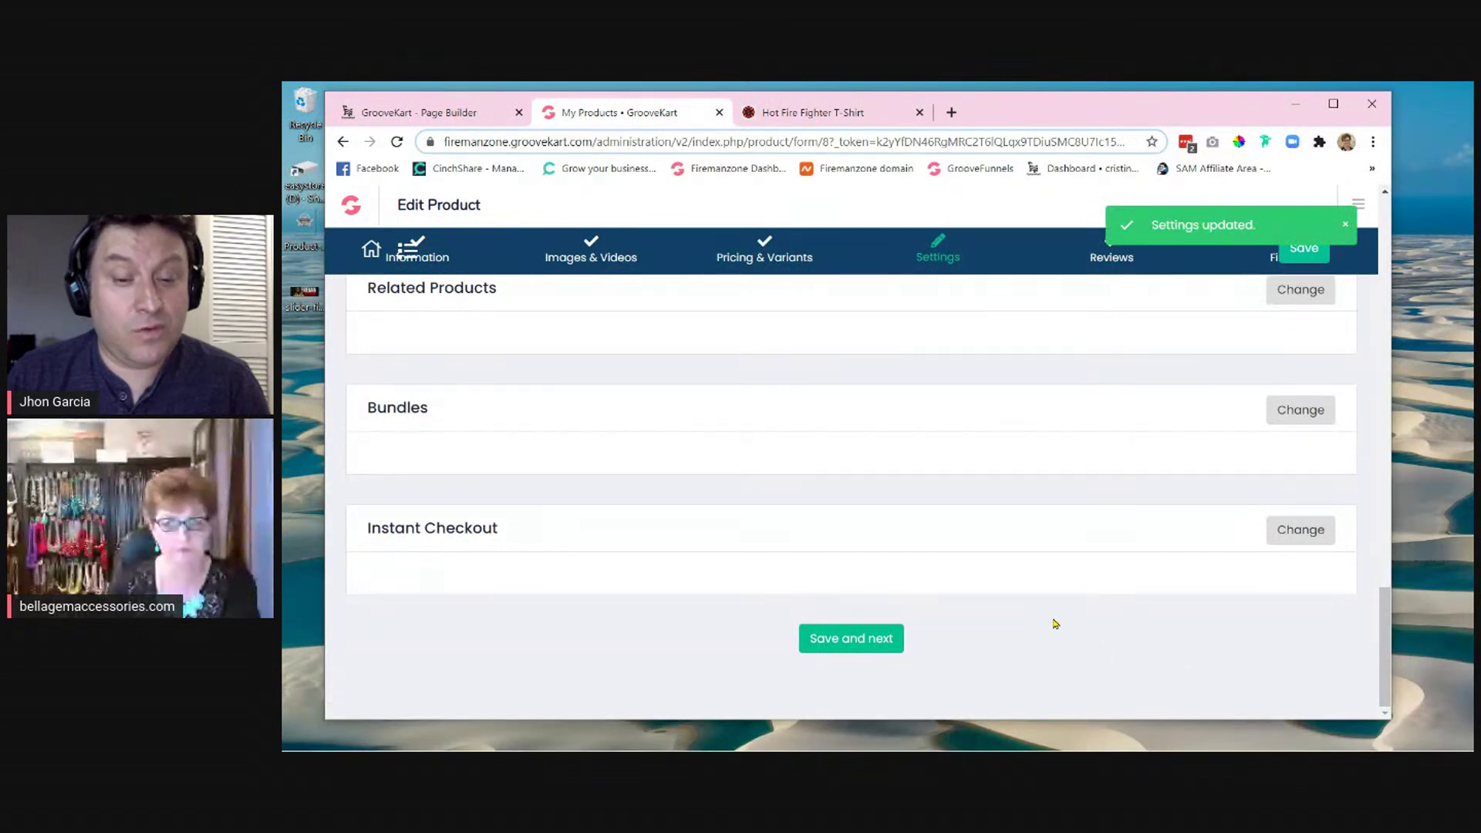
- Examine the product page layouts, one-click upsell layouts, and the bump, related, bundle and instant checkout sections in Settings
scroll(1055, 623, "up", 10)
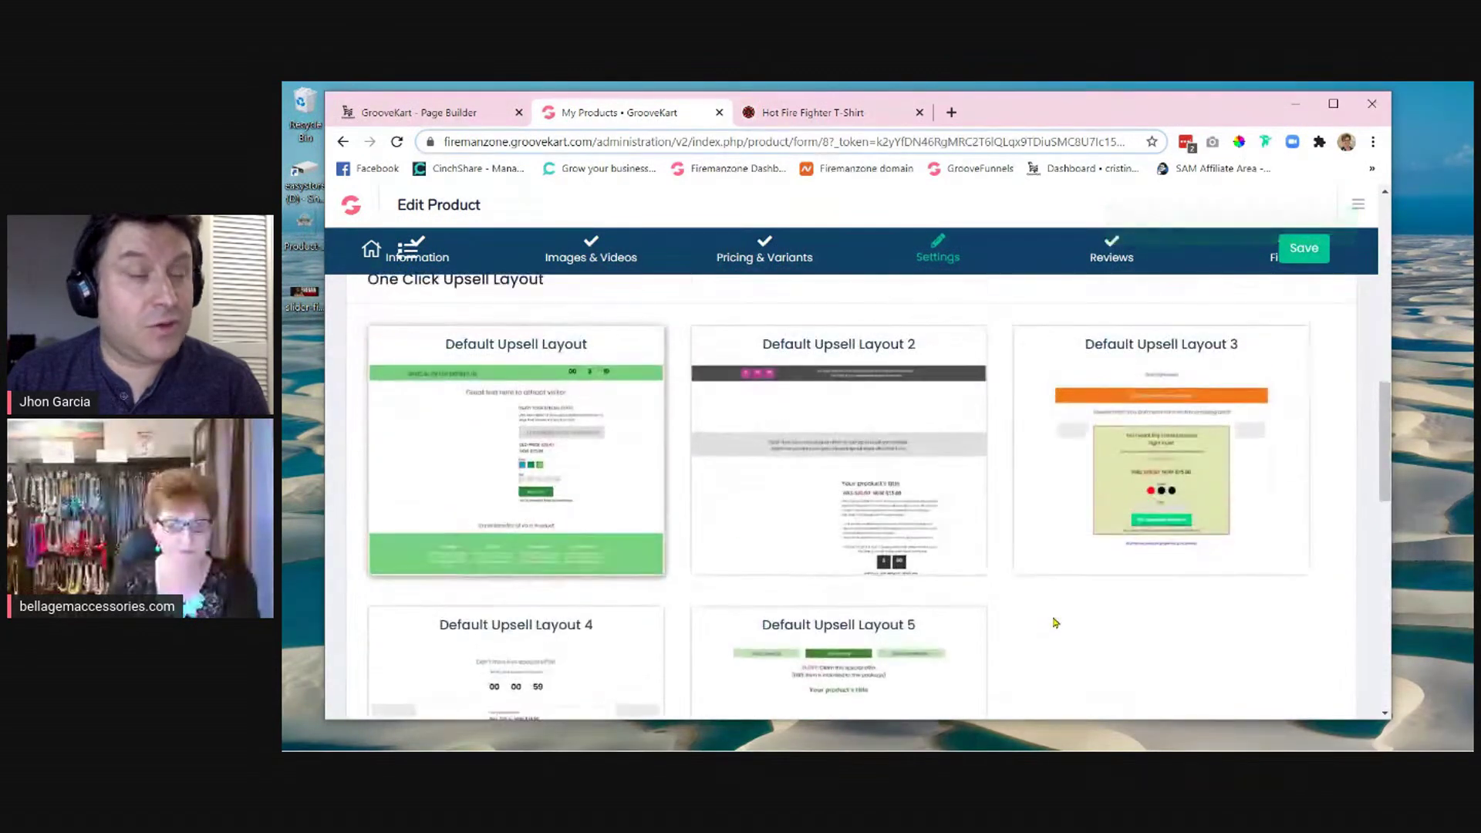
scroll(1055, 623, "up", 6)
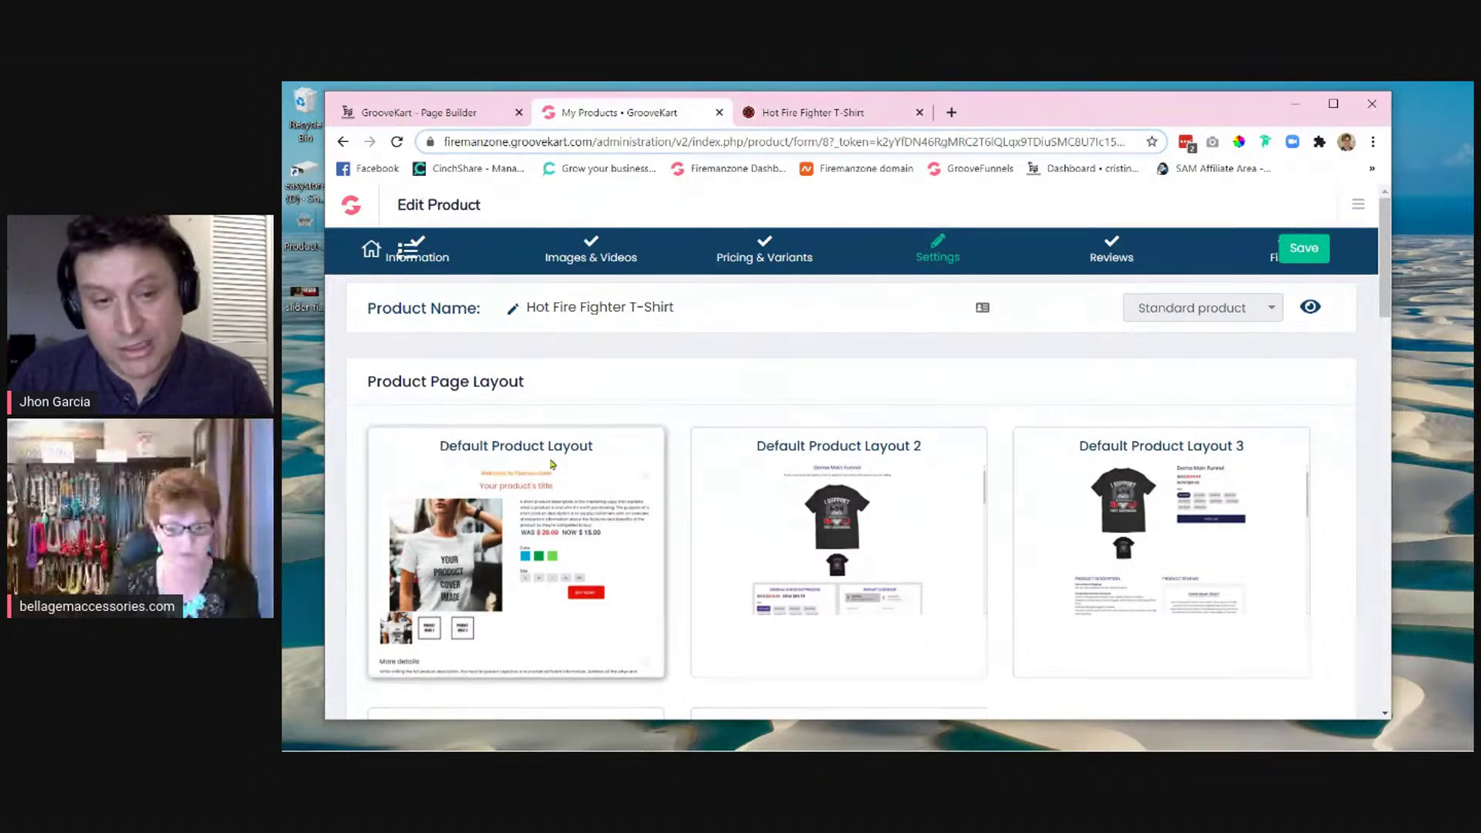
scroll(537, 525, "down", 1)
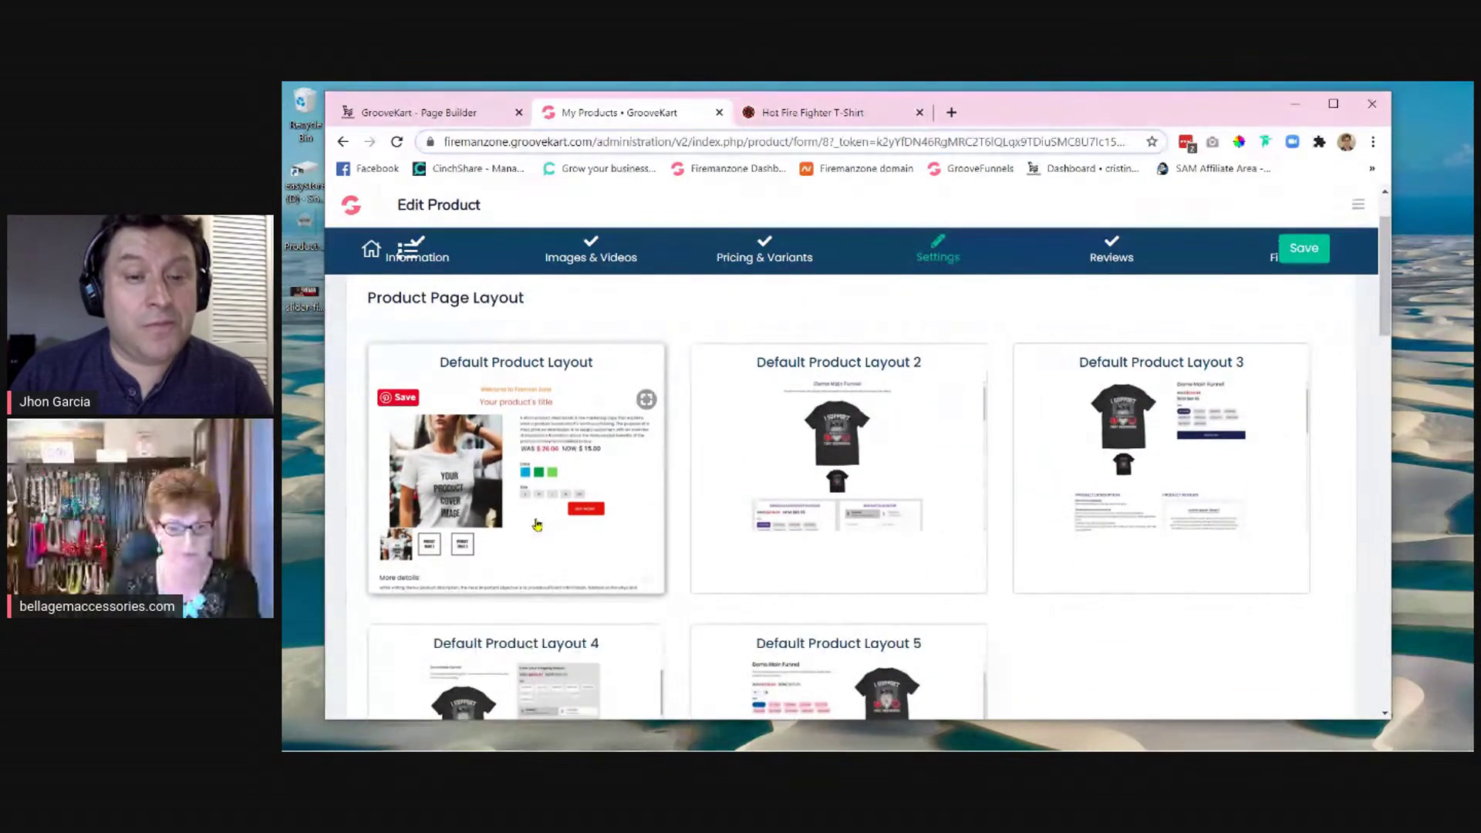
scroll(541, 524, "down", 3)
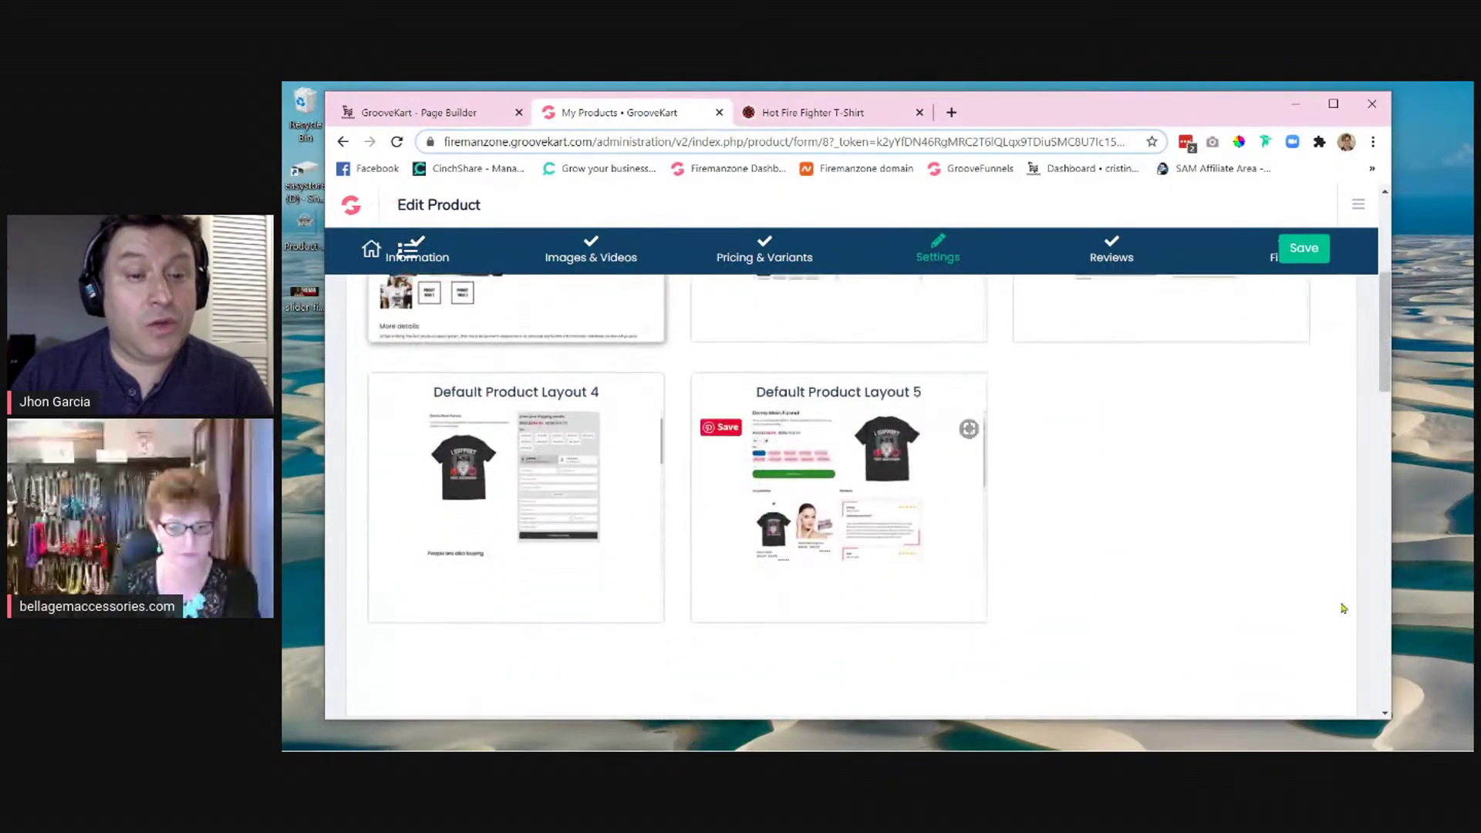
scroll(1274, 608, "down", 5)
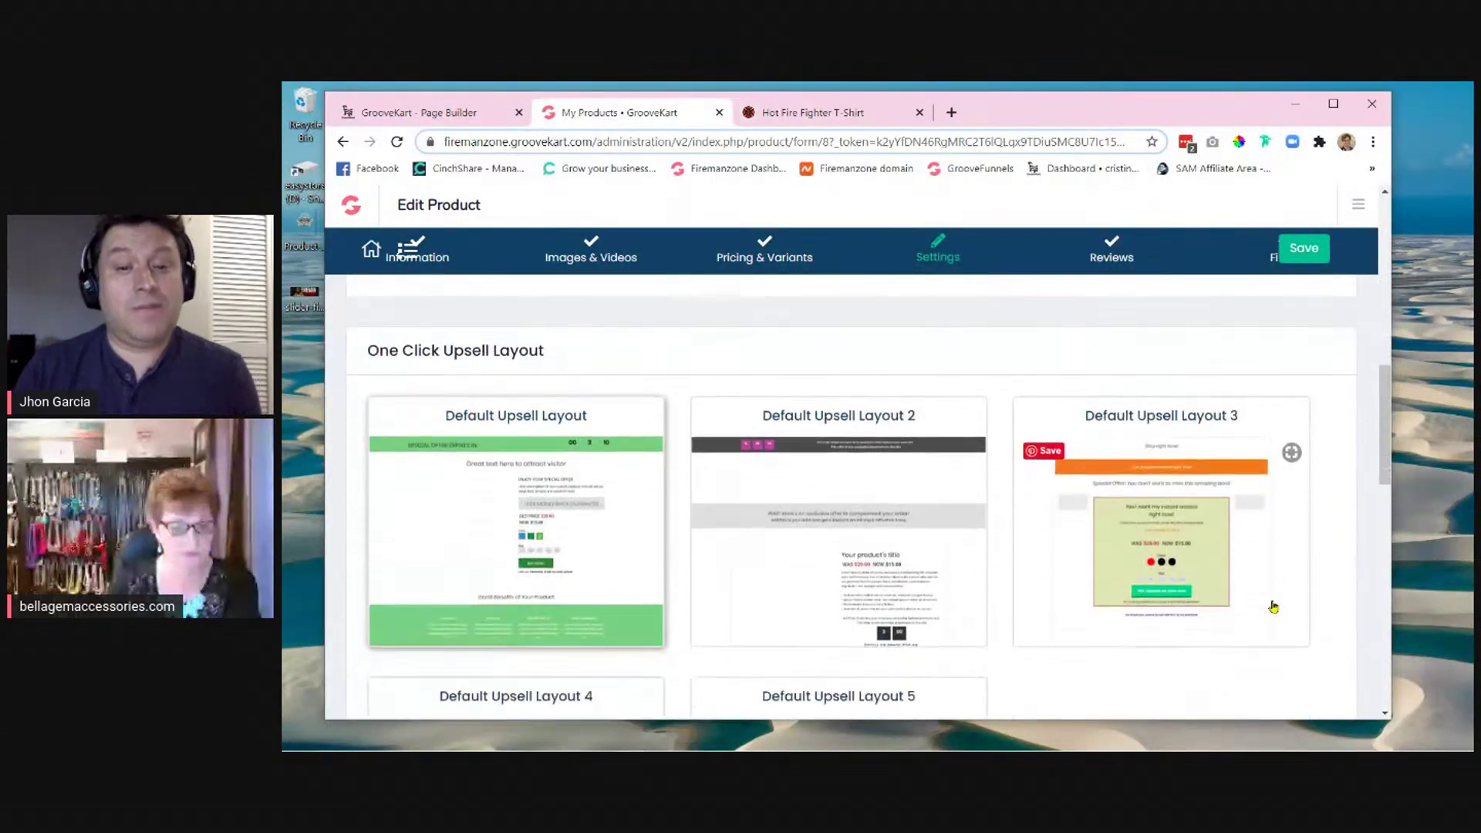
scroll(1272, 607, "down", 8)
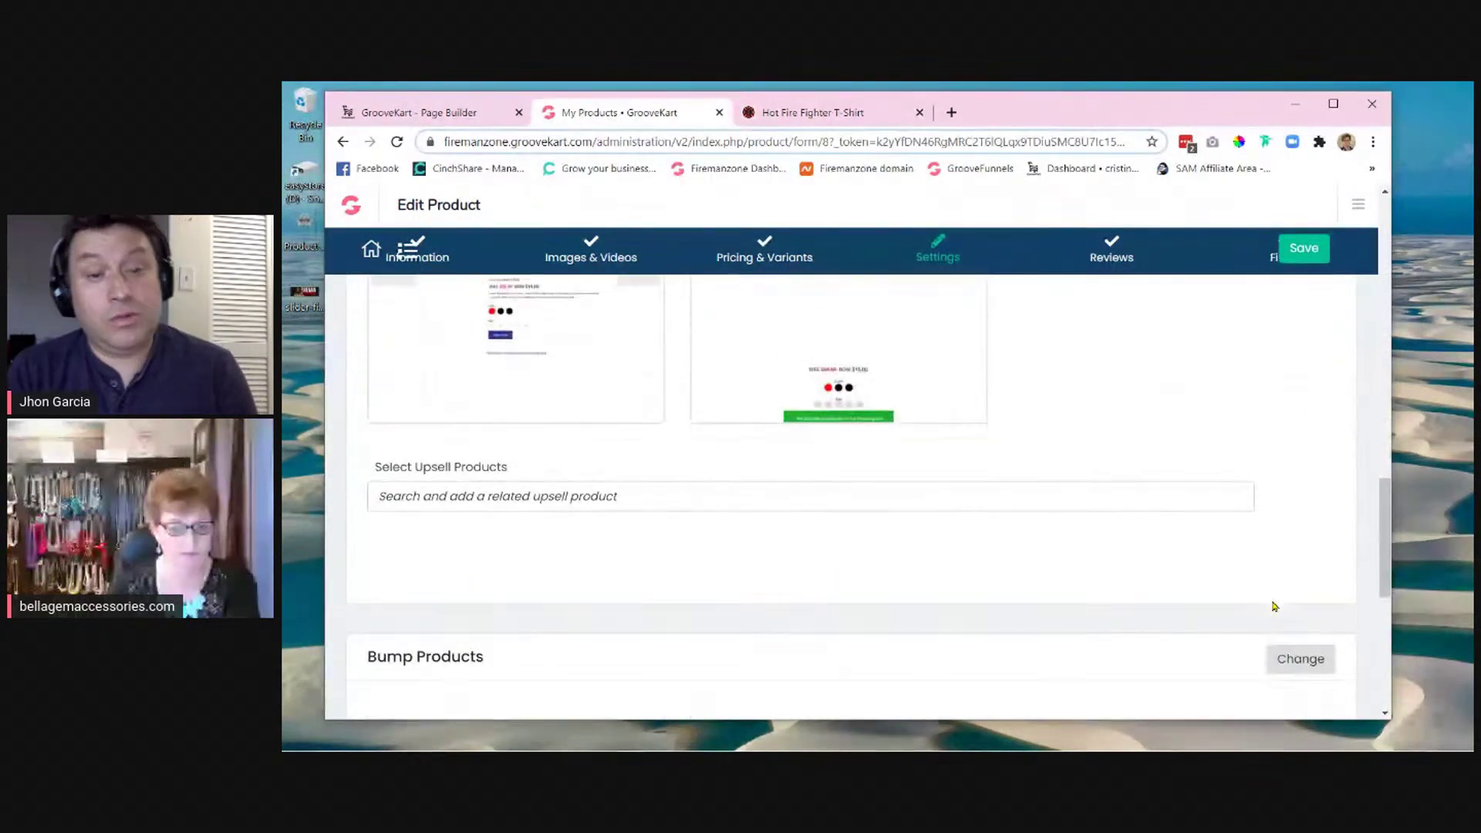
scroll(1214, 624, "down", 3)
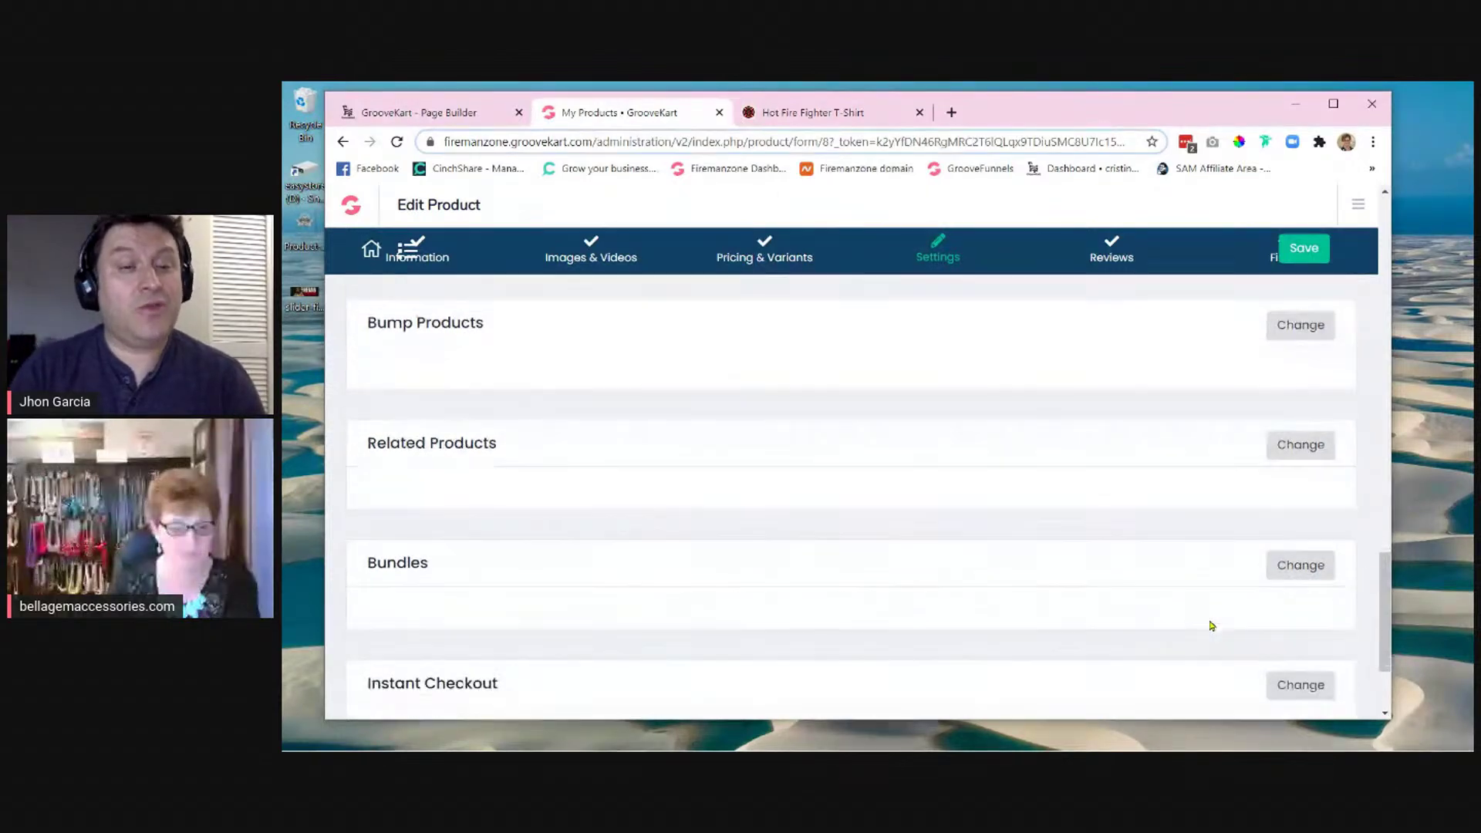
- Remove the Firefighter Laptop Sleeve and the Basic Firefighter Mug from the product's related products, confirming each deletion
scroll(1208, 621, "up", 2)
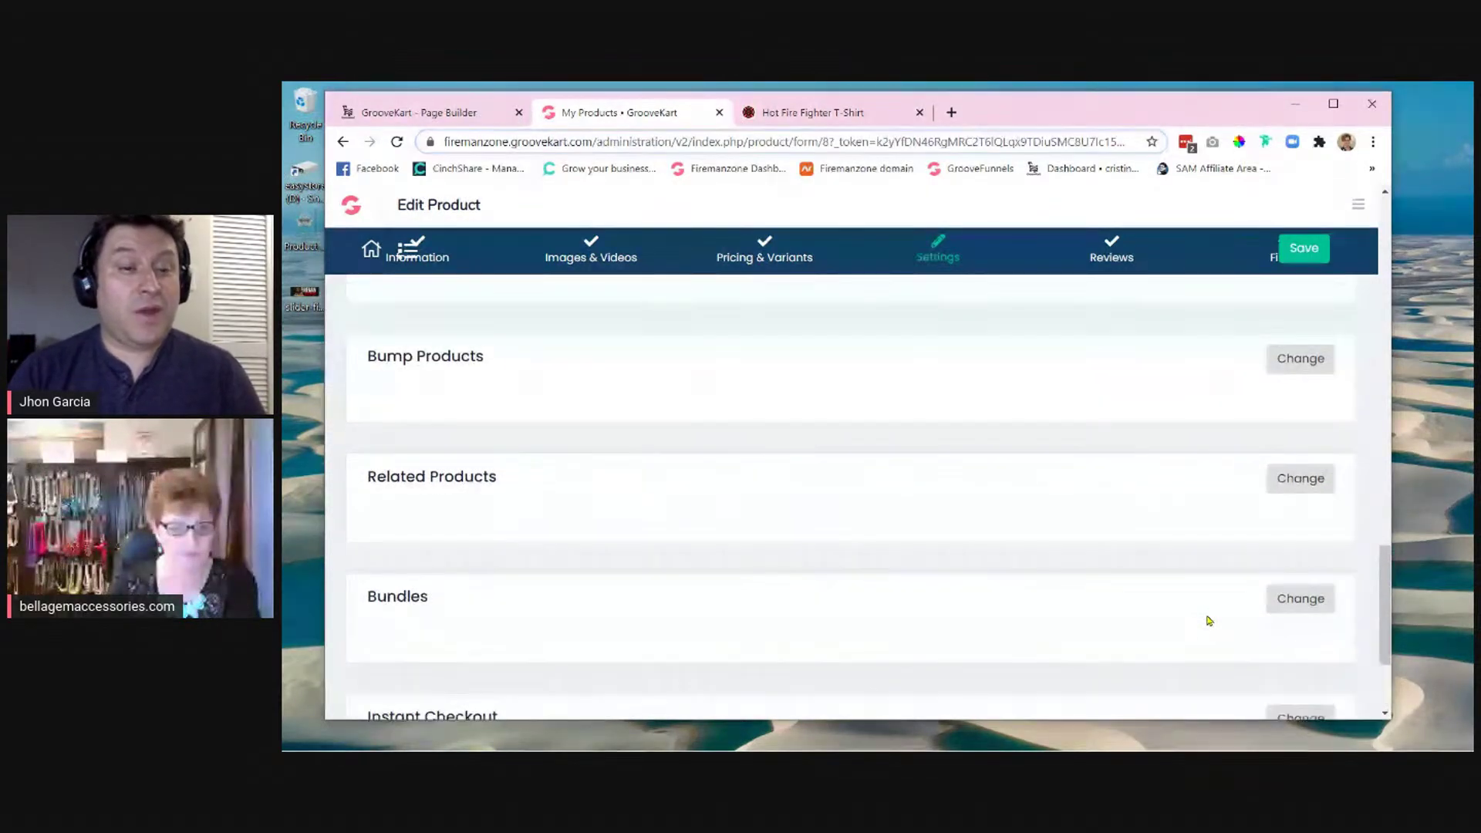
scroll(1062, 612, "up", 1)
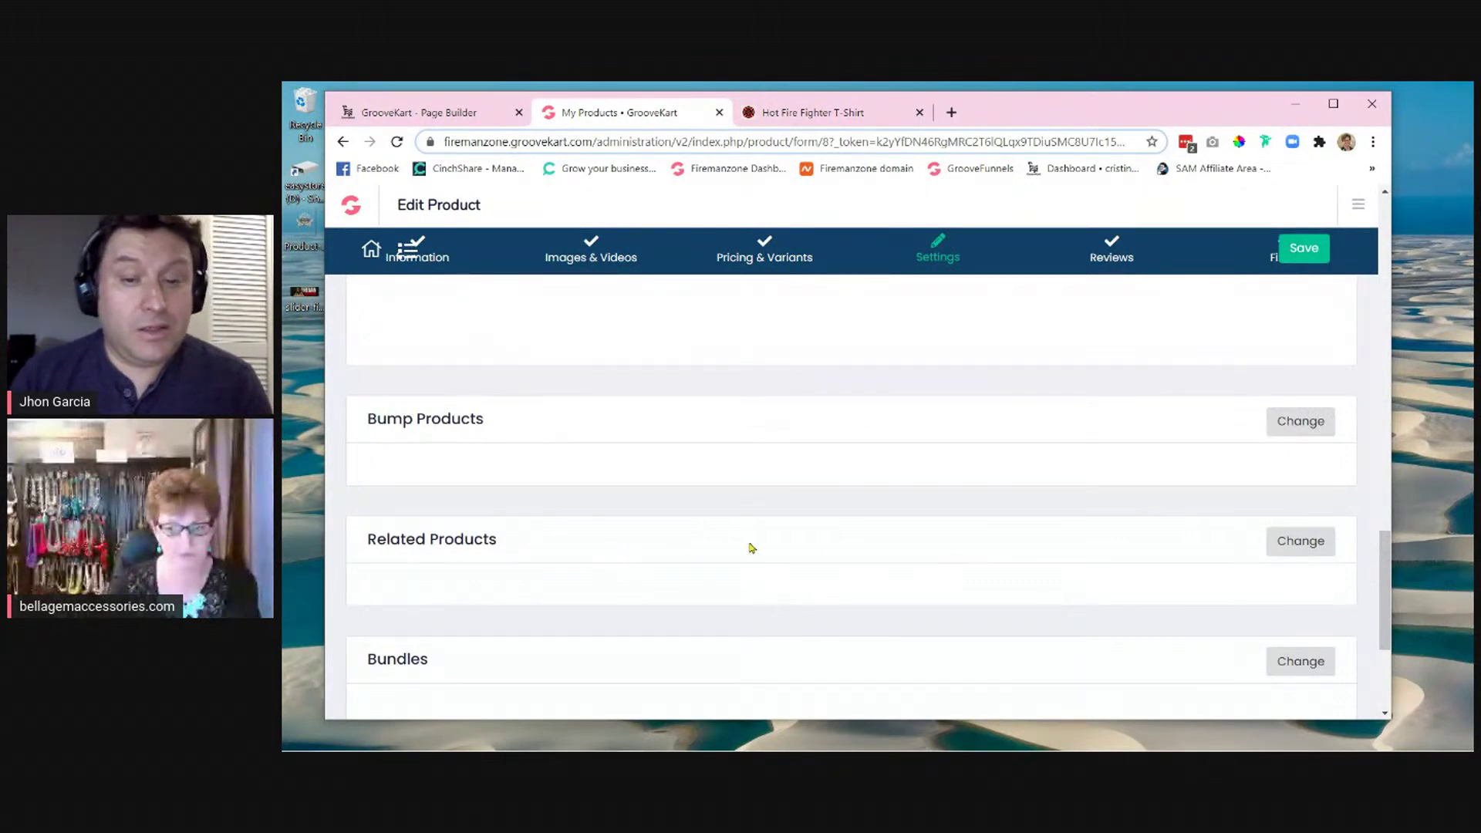
left_click(1290, 544)
scroll(1223, 532, "down", 2)
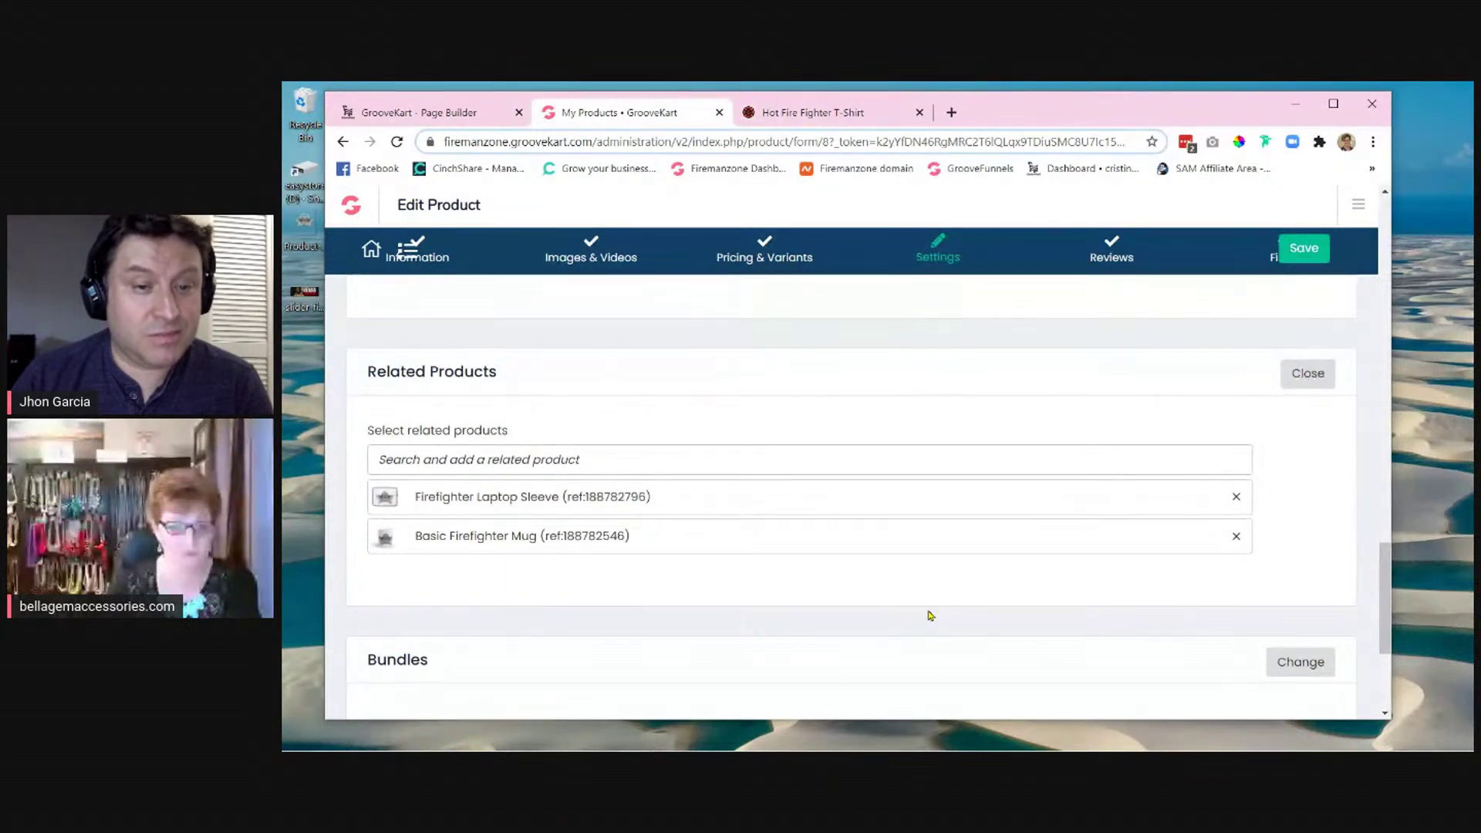
left_click(1236, 498)
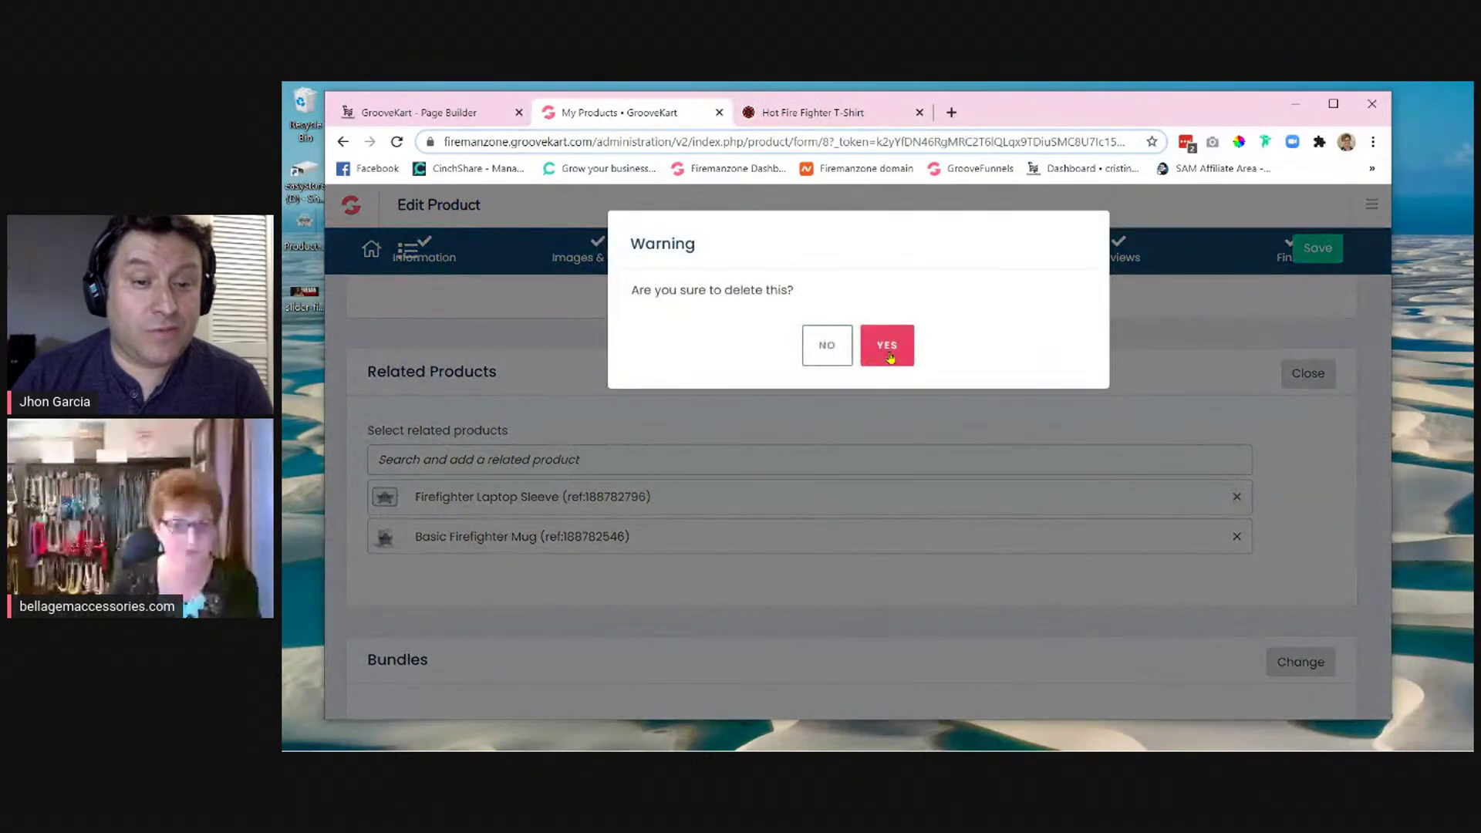
left_click(888, 355)
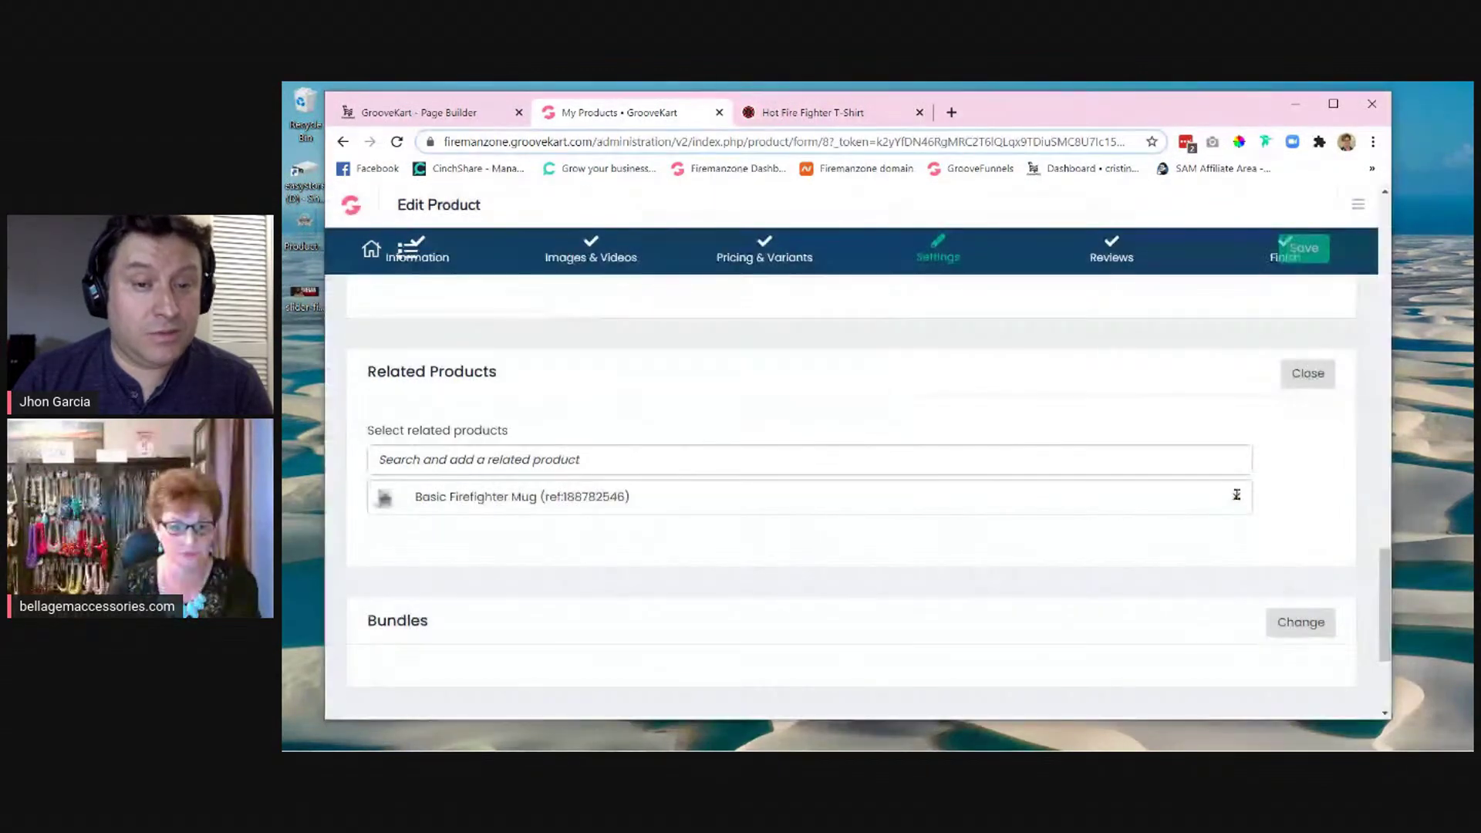
left_click(1236, 499)
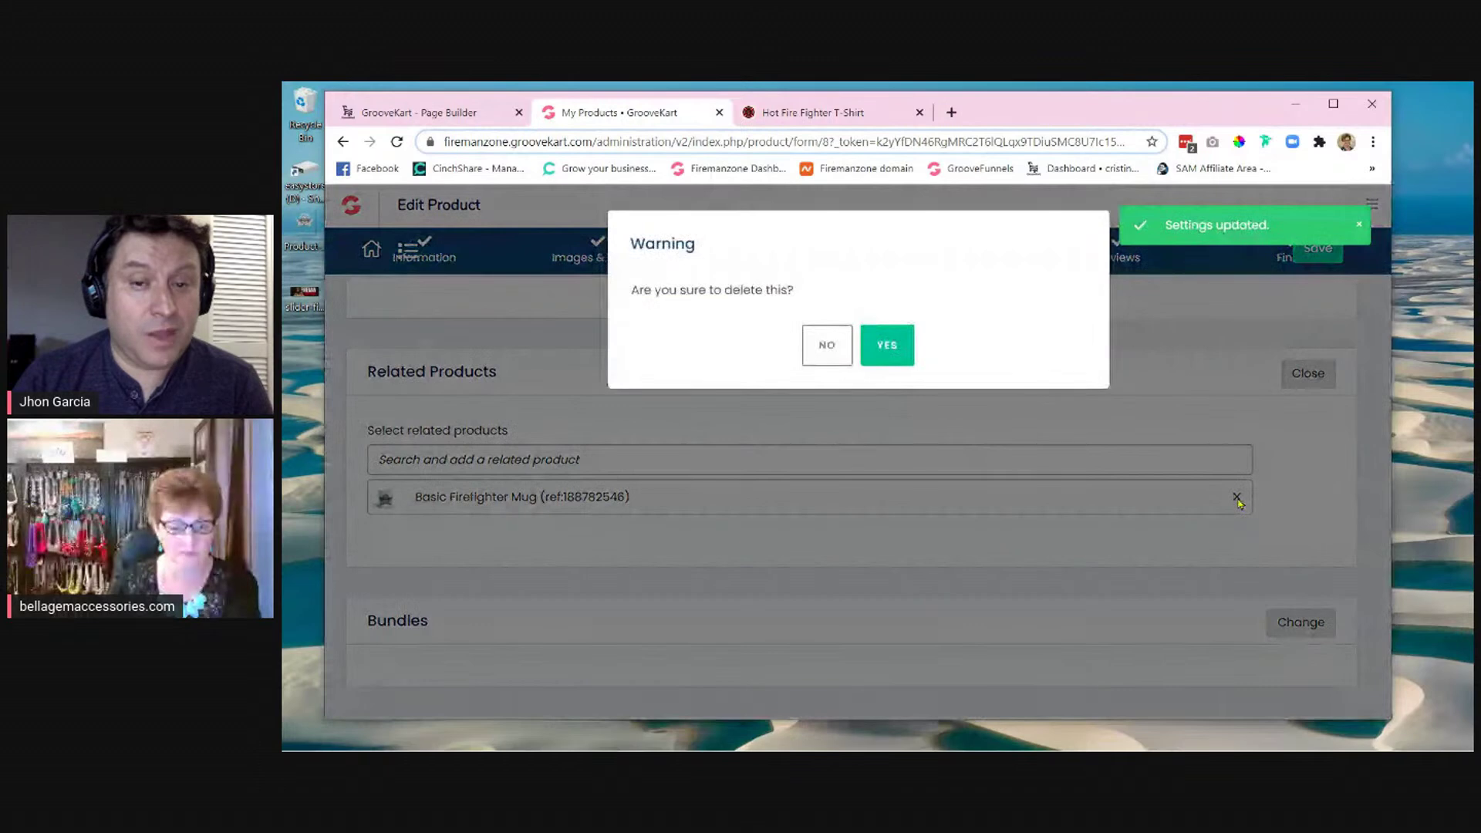
left_click(879, 351)
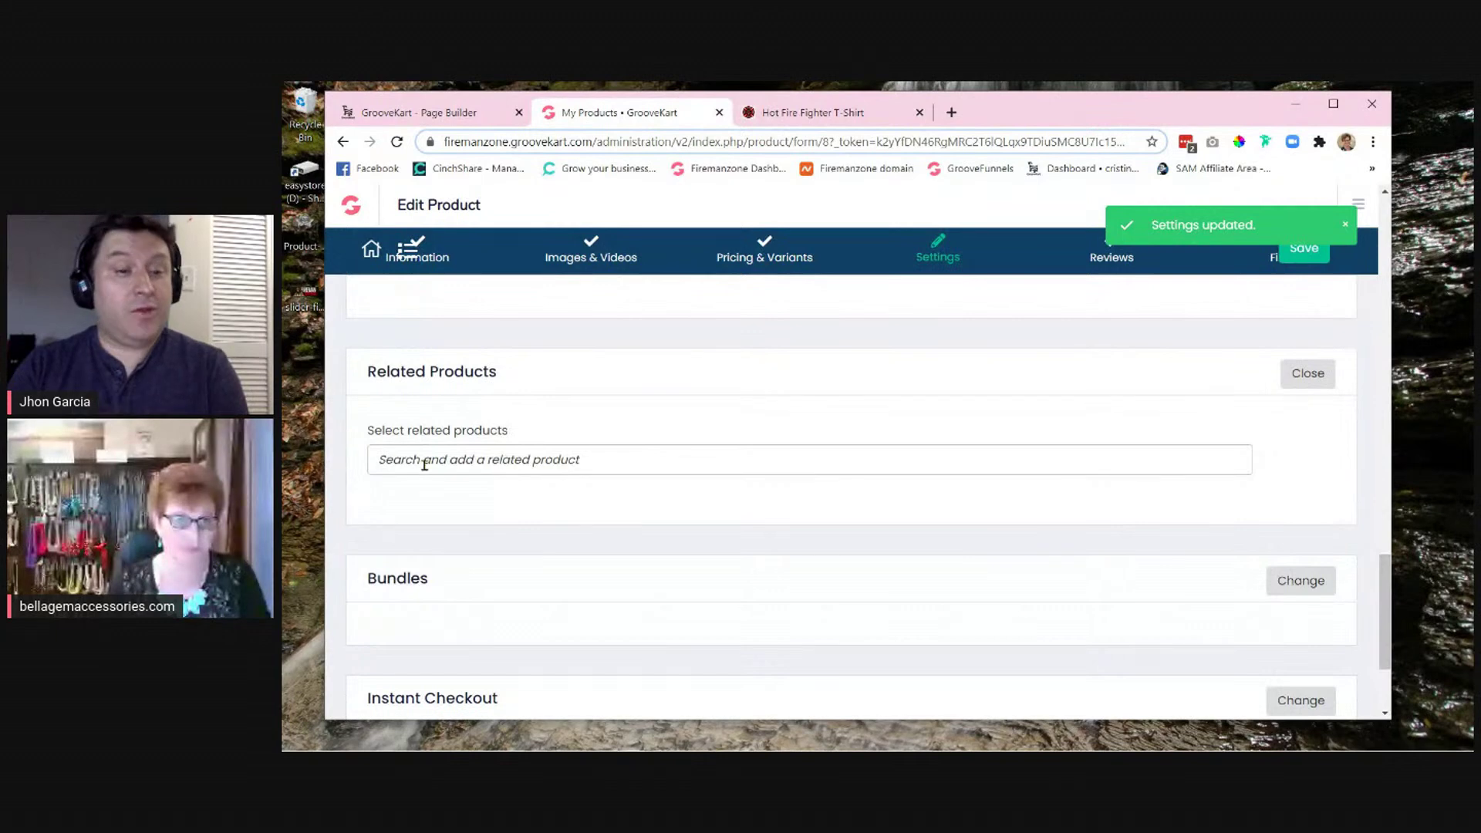
- Search the related products for "laptop" and add the Firefighter Laptop Sleeve
left_click(634, 467)
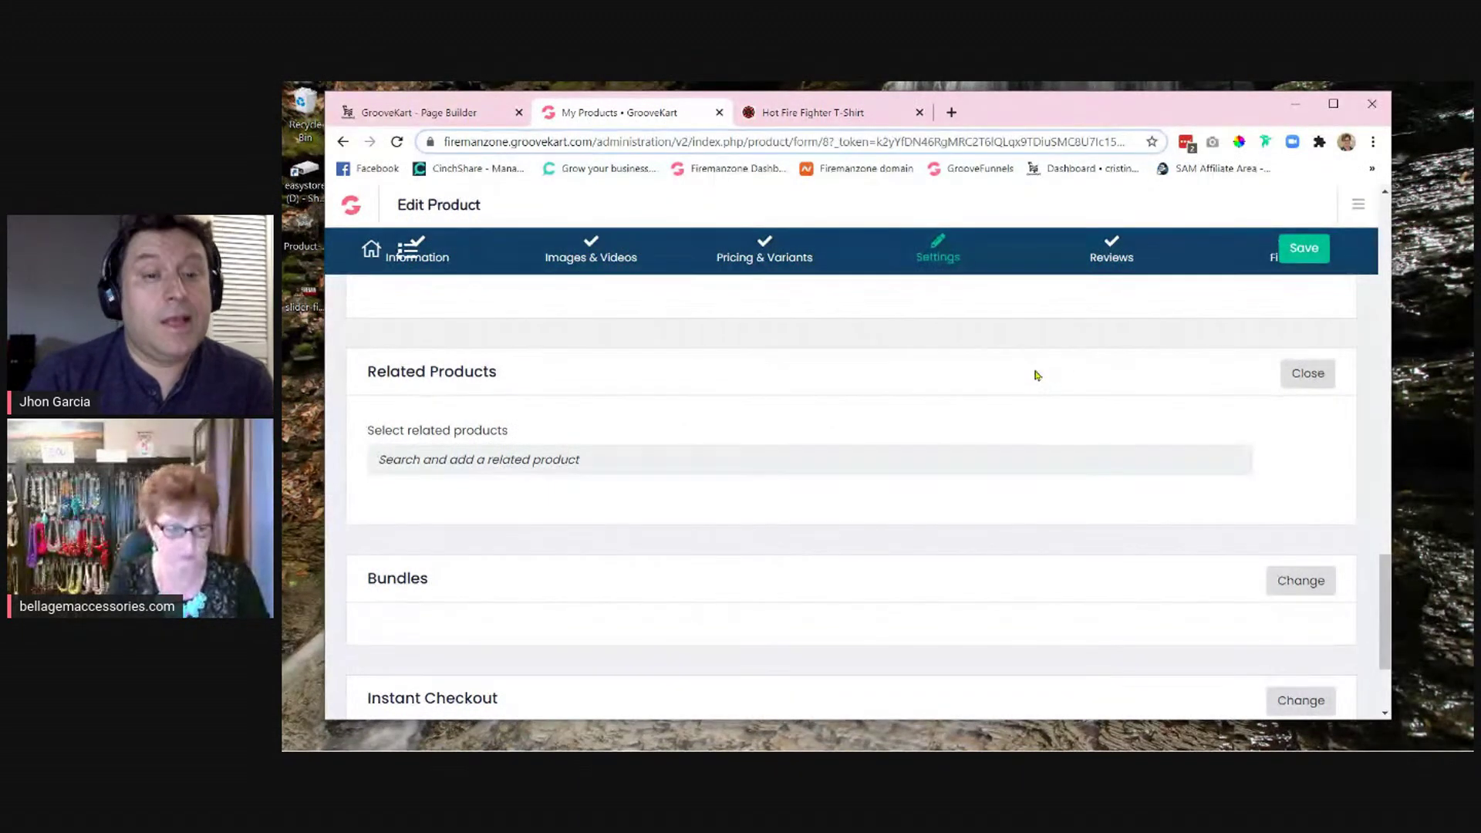
type("la")
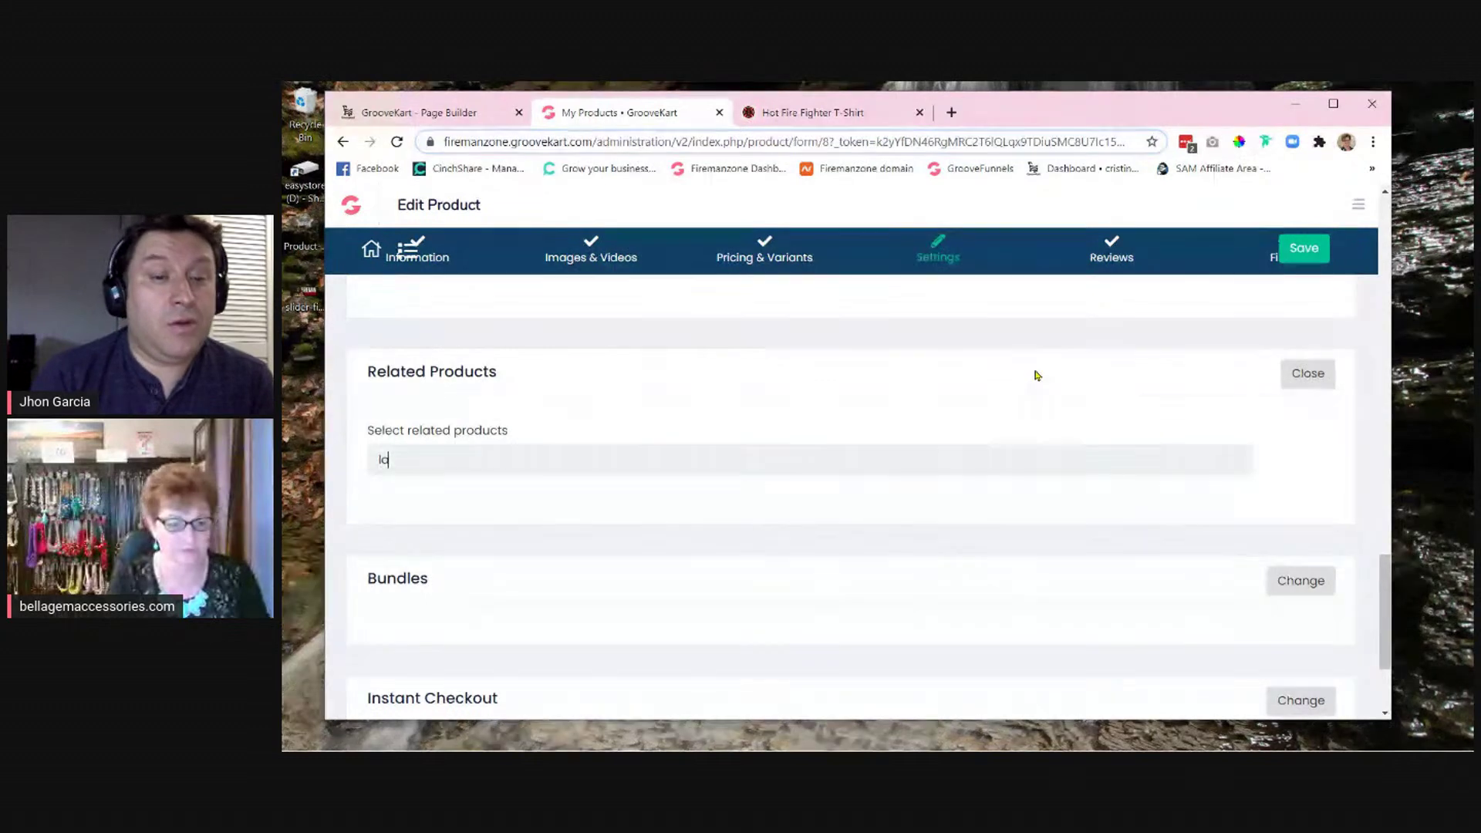
type("pt")
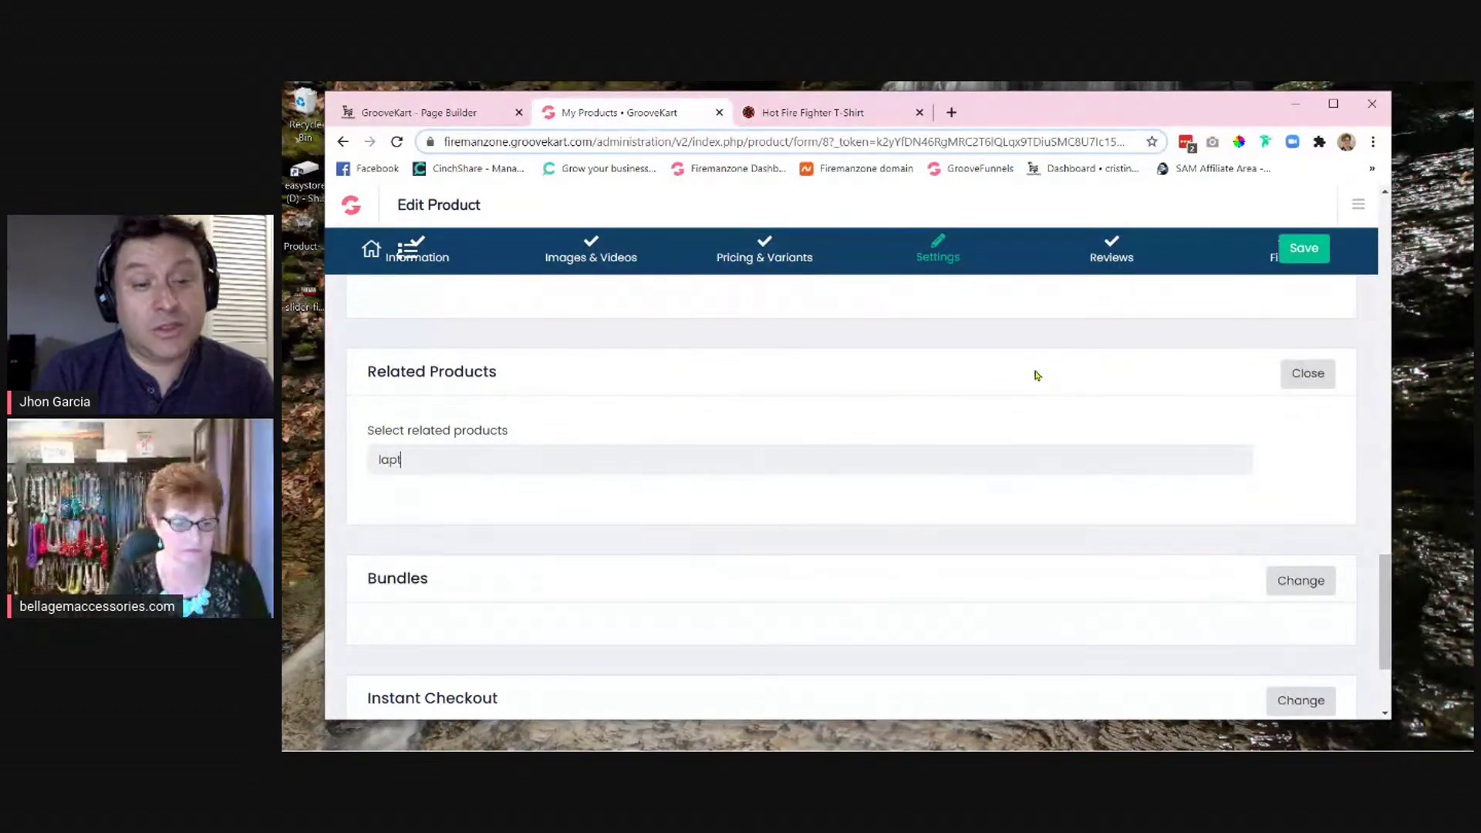
type("op")
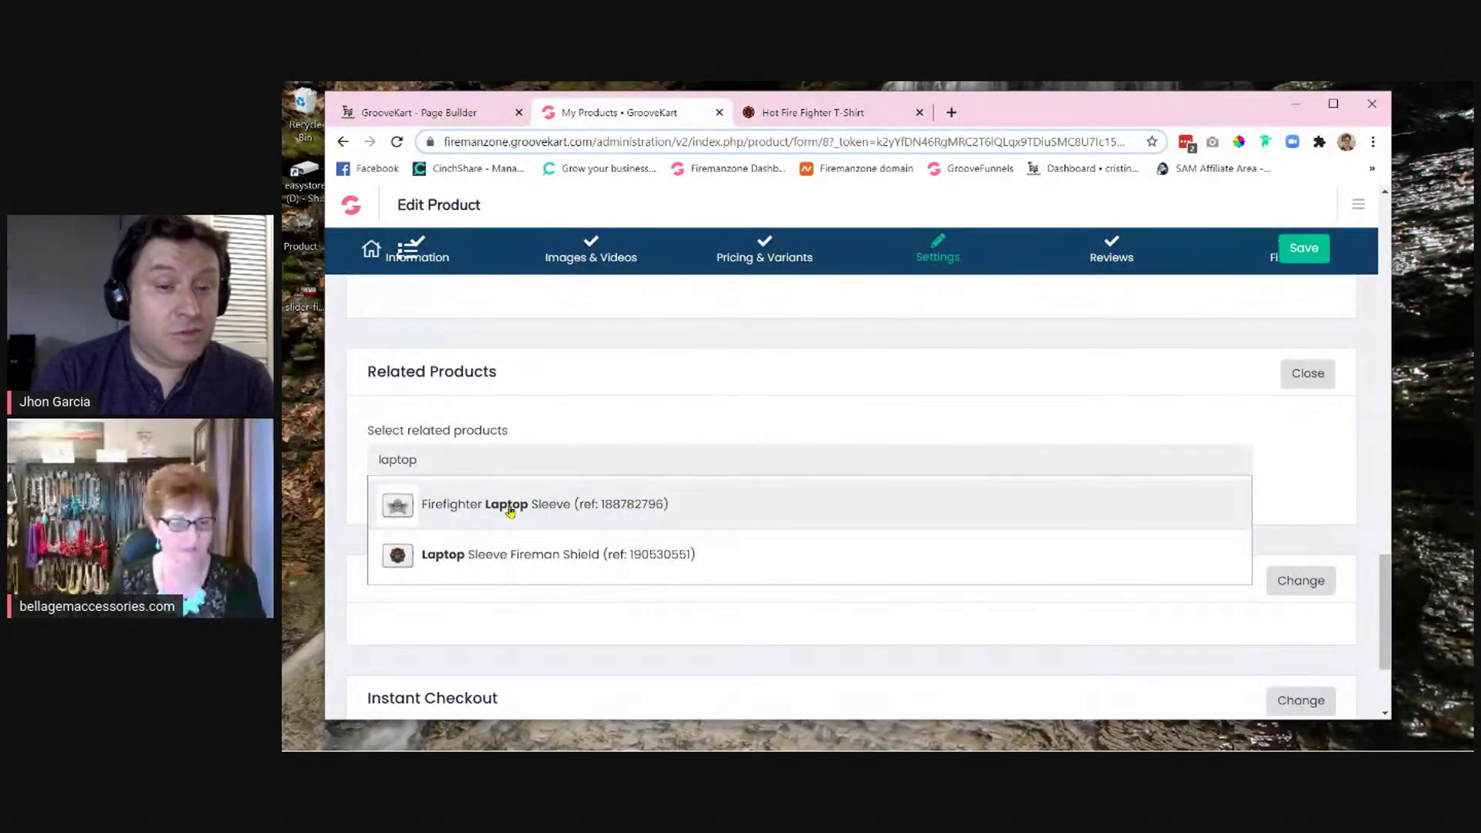
left_click(465, 509)
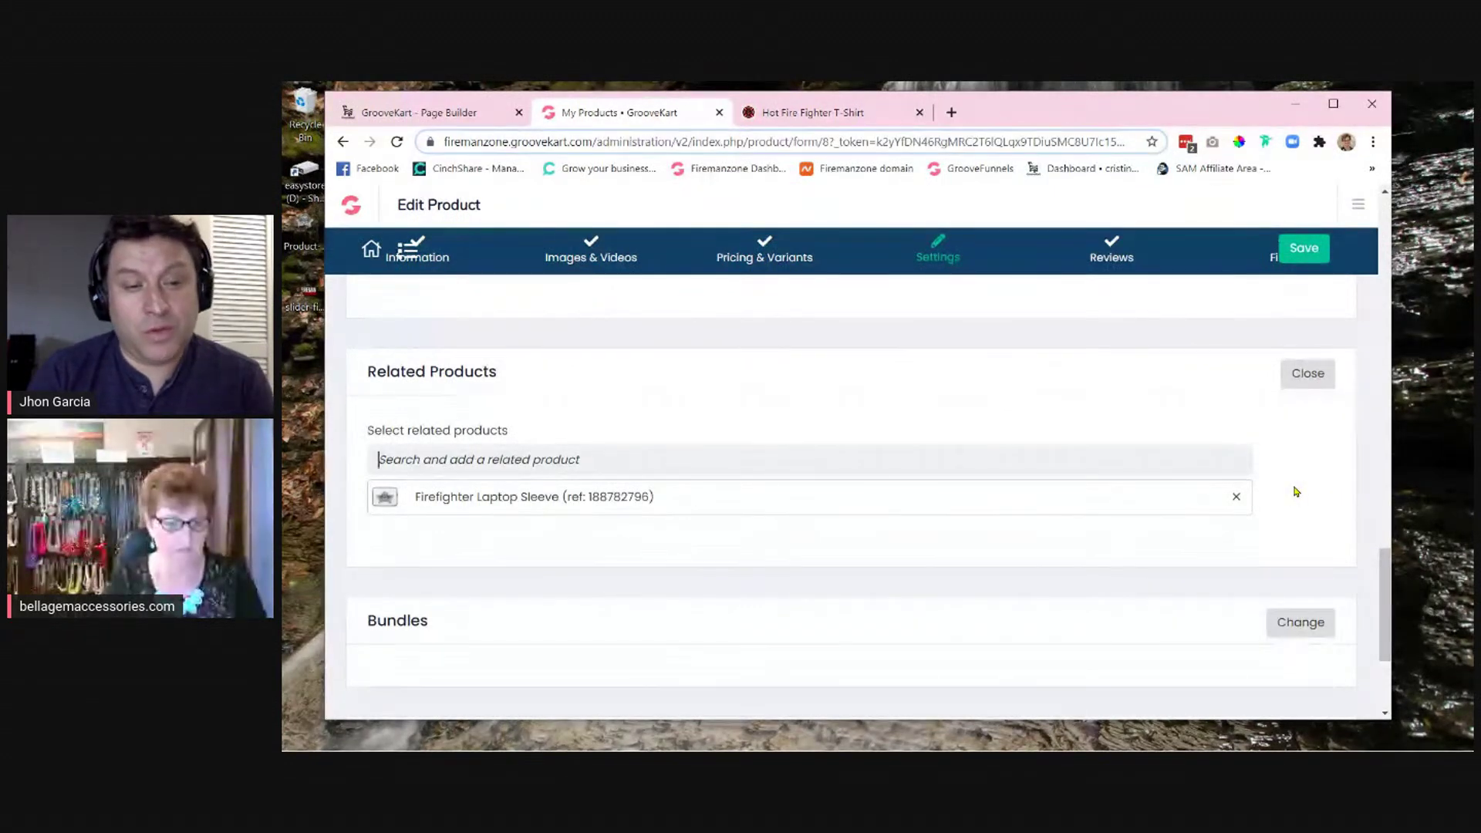
- Search for "Mug", add the Basic Firefighter Mug as a related product and save the settings
type("M")
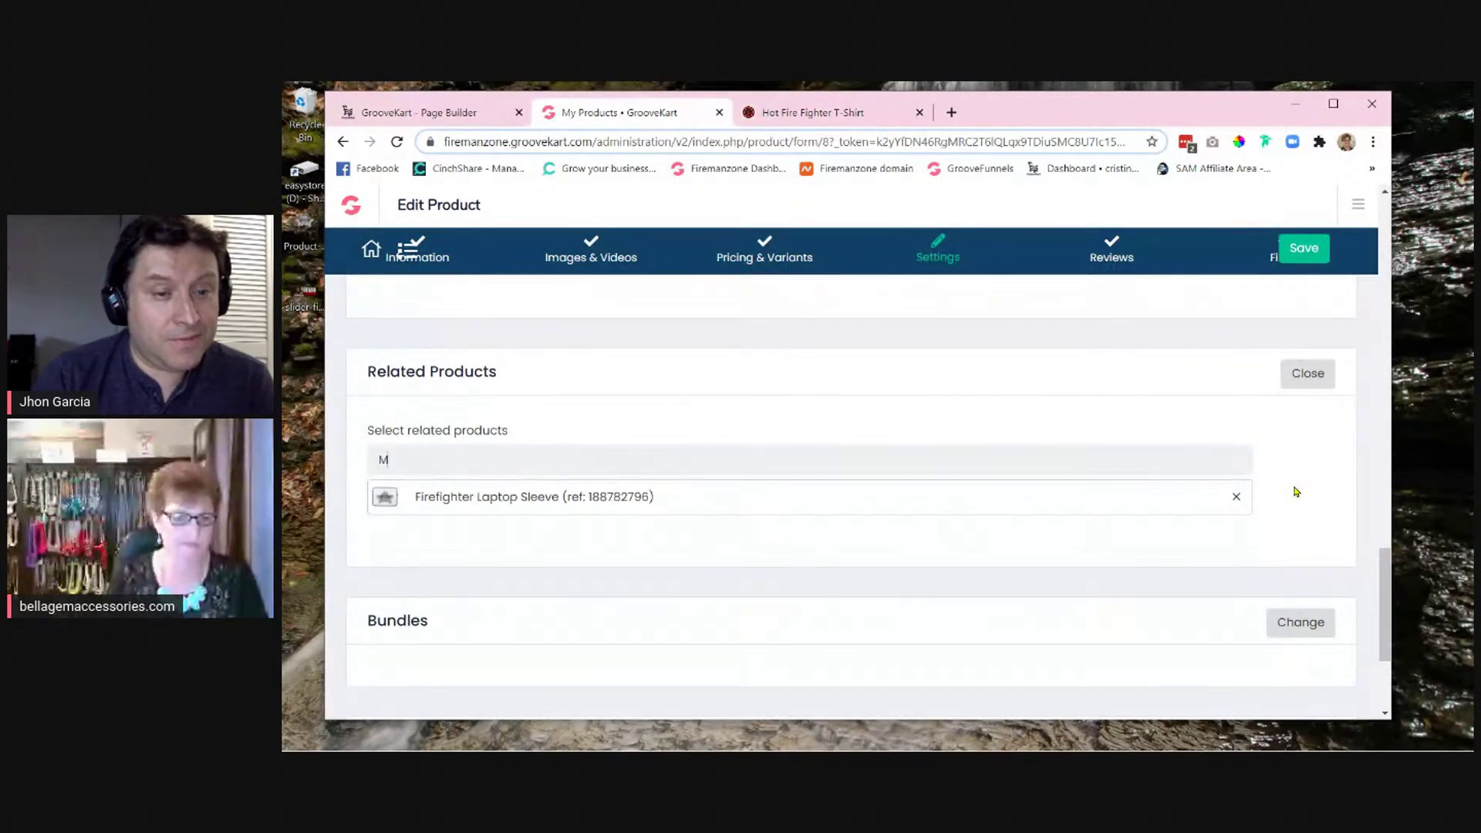
type("ug")
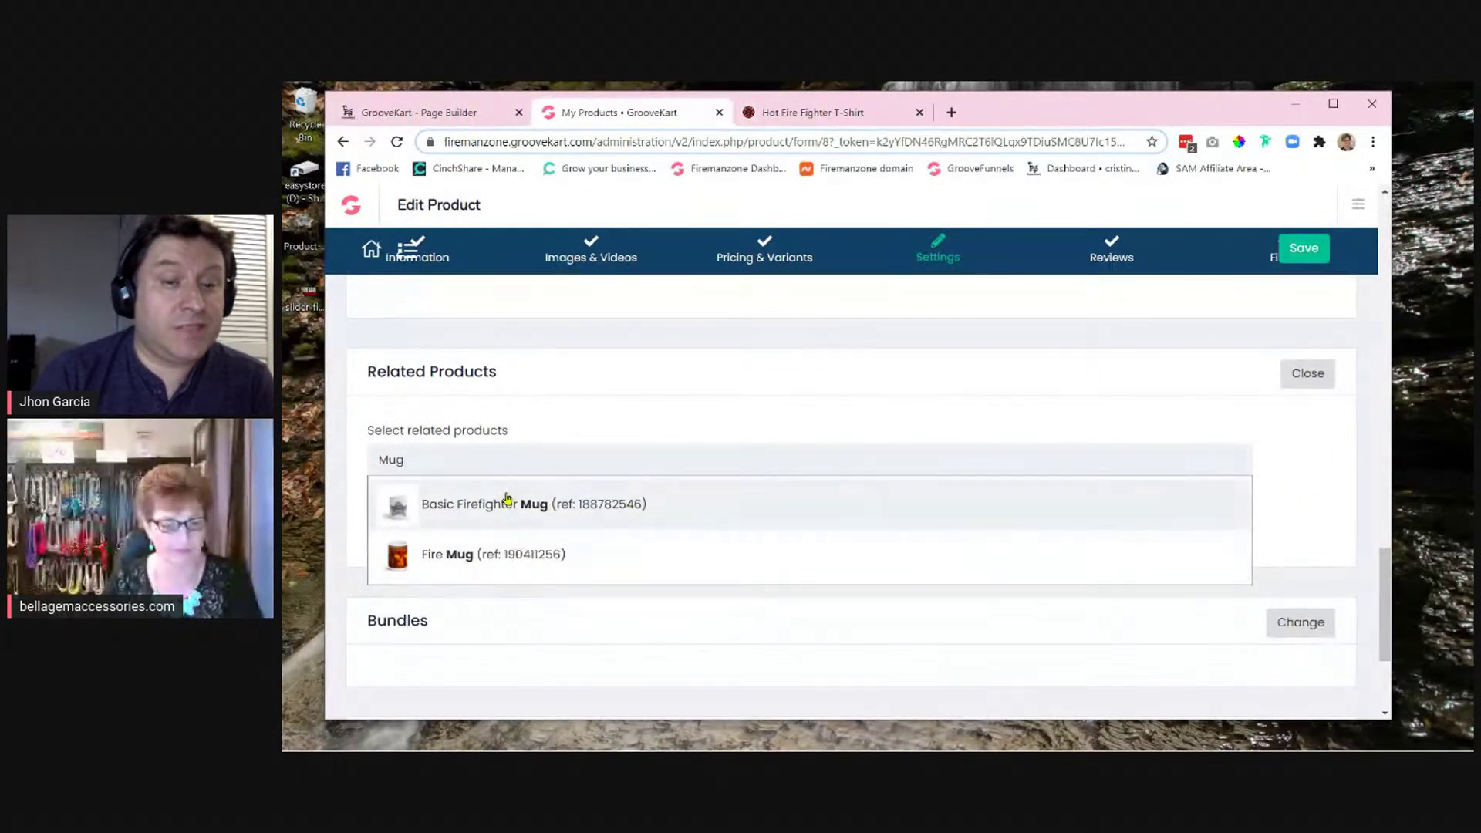
left_click(425, 513)
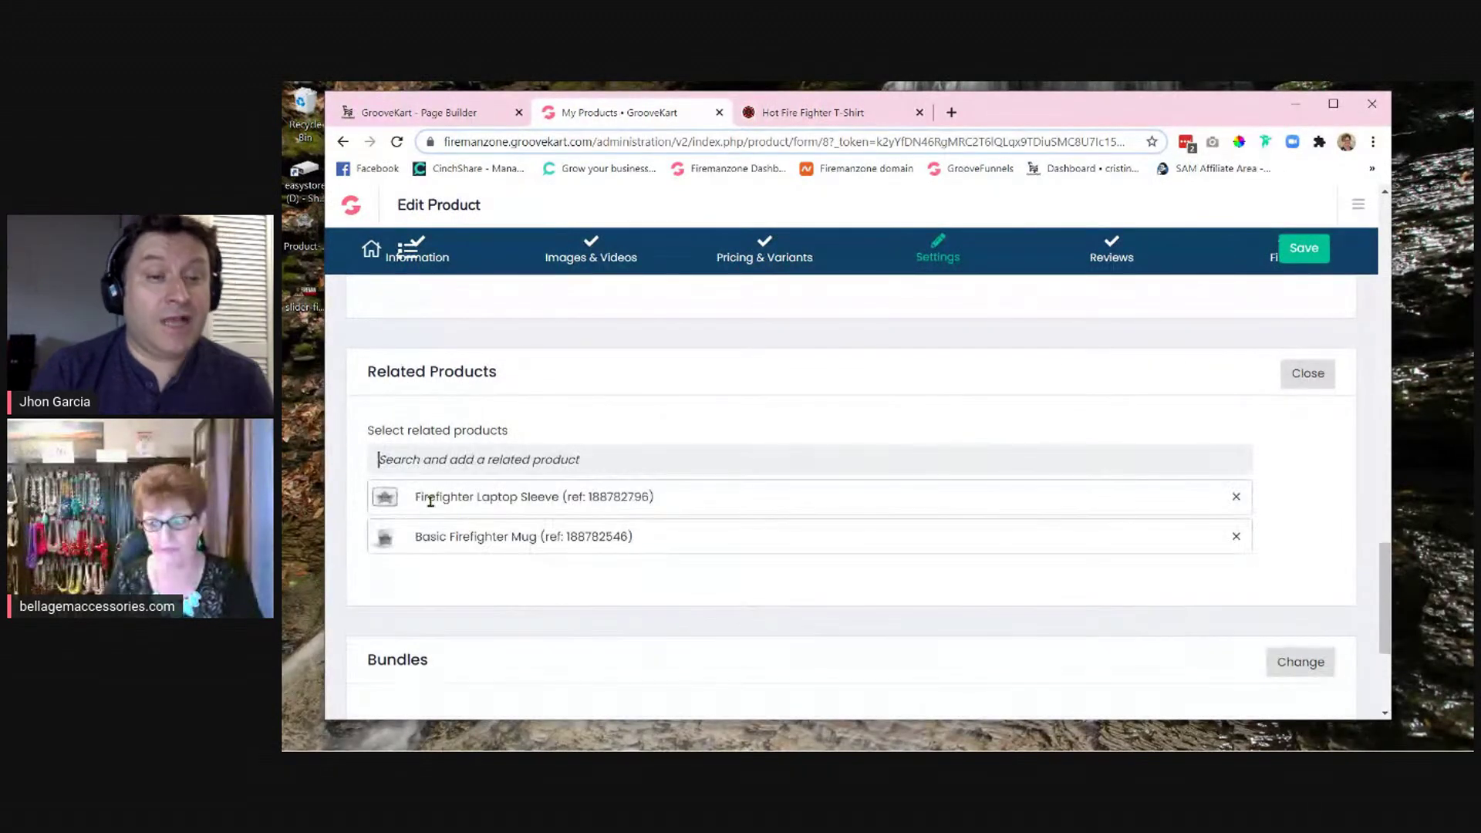
left_click(1320, 494)
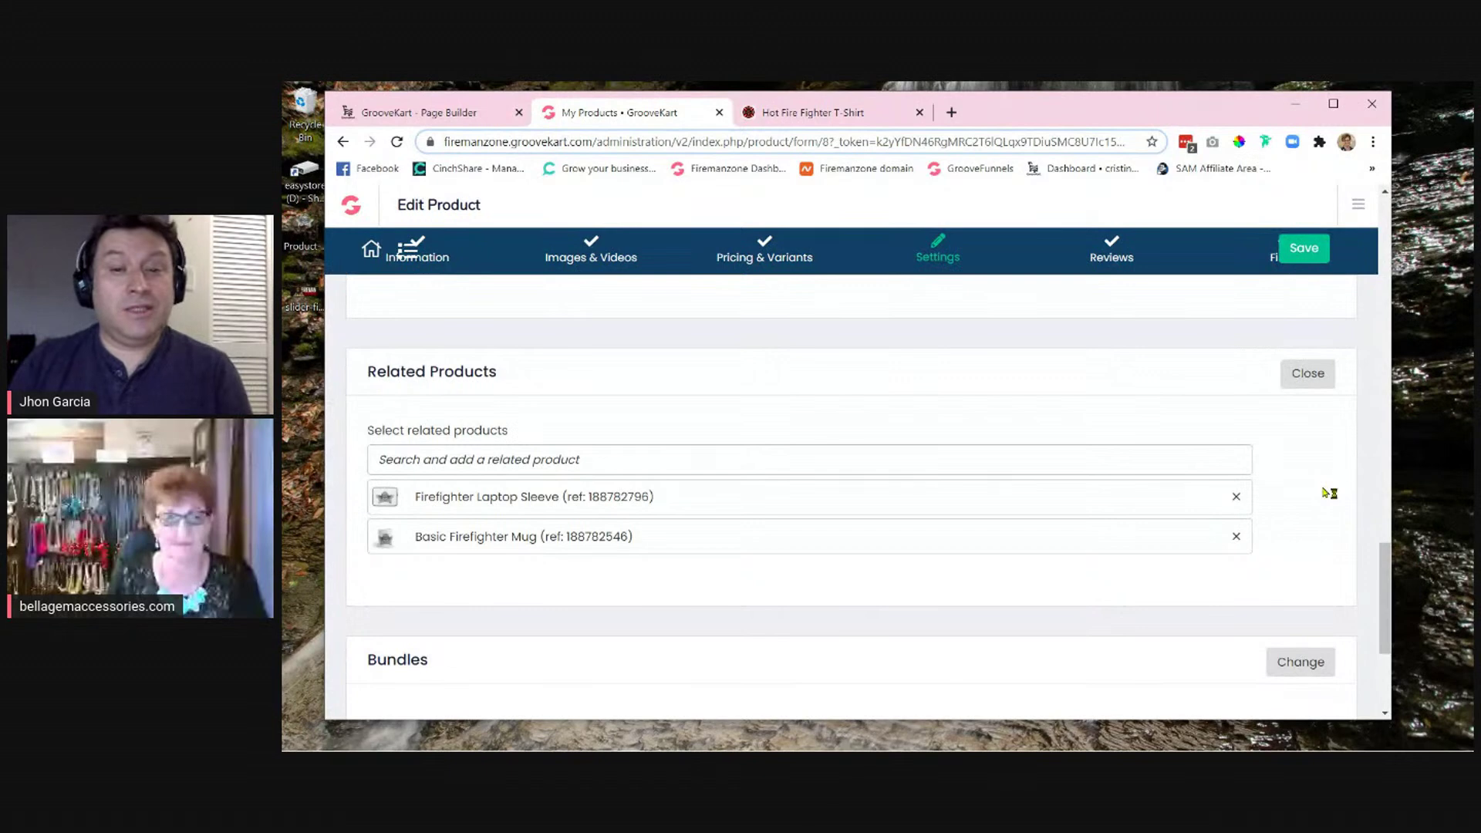
left_click(1301, 253)
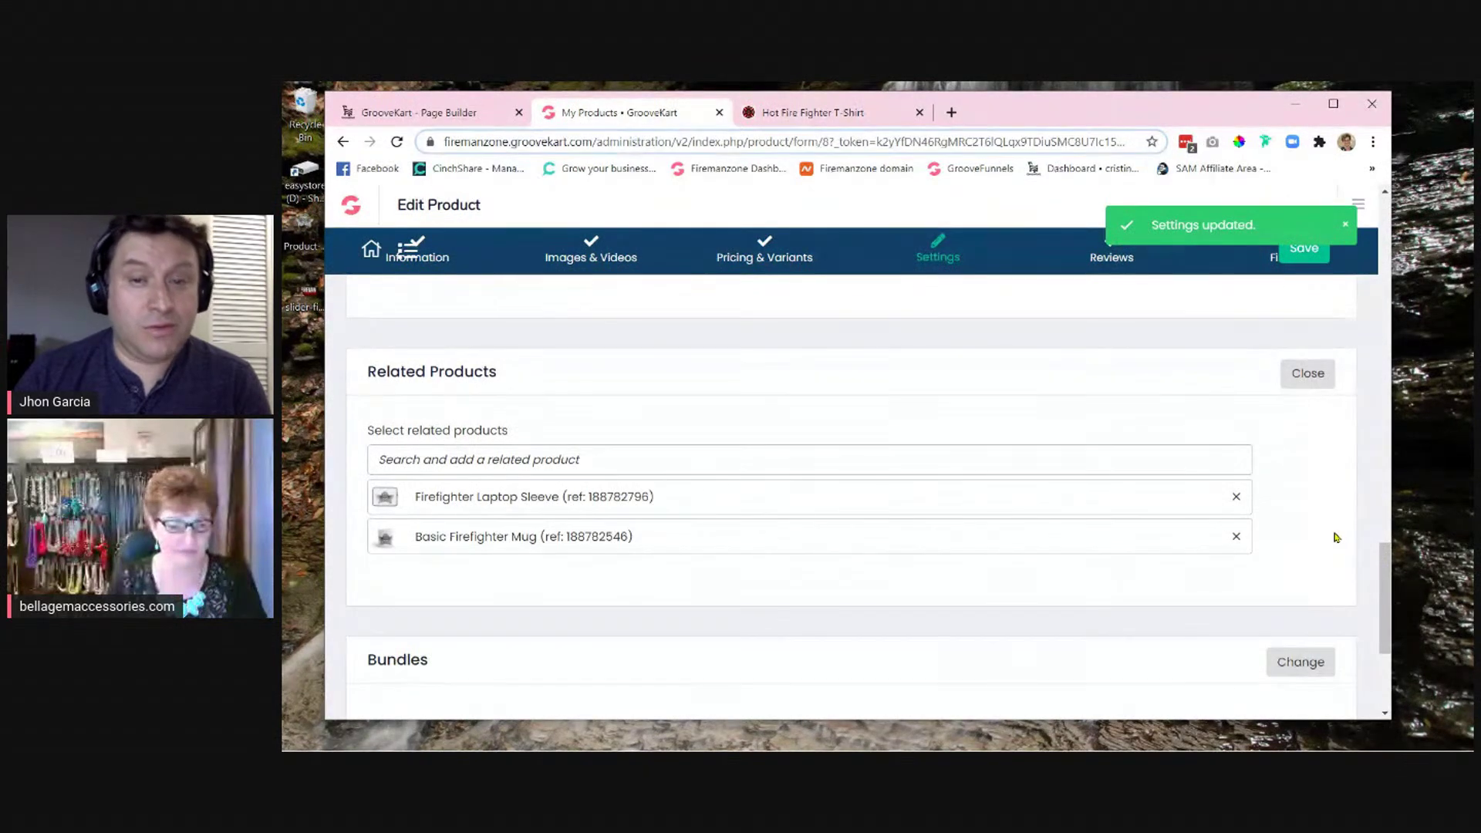
- Save and continue through the Settings and Reviews sections to Finish, and publish the Hot Fire Fighter T-Shirt
scroll(1337, 538, "down", 3)
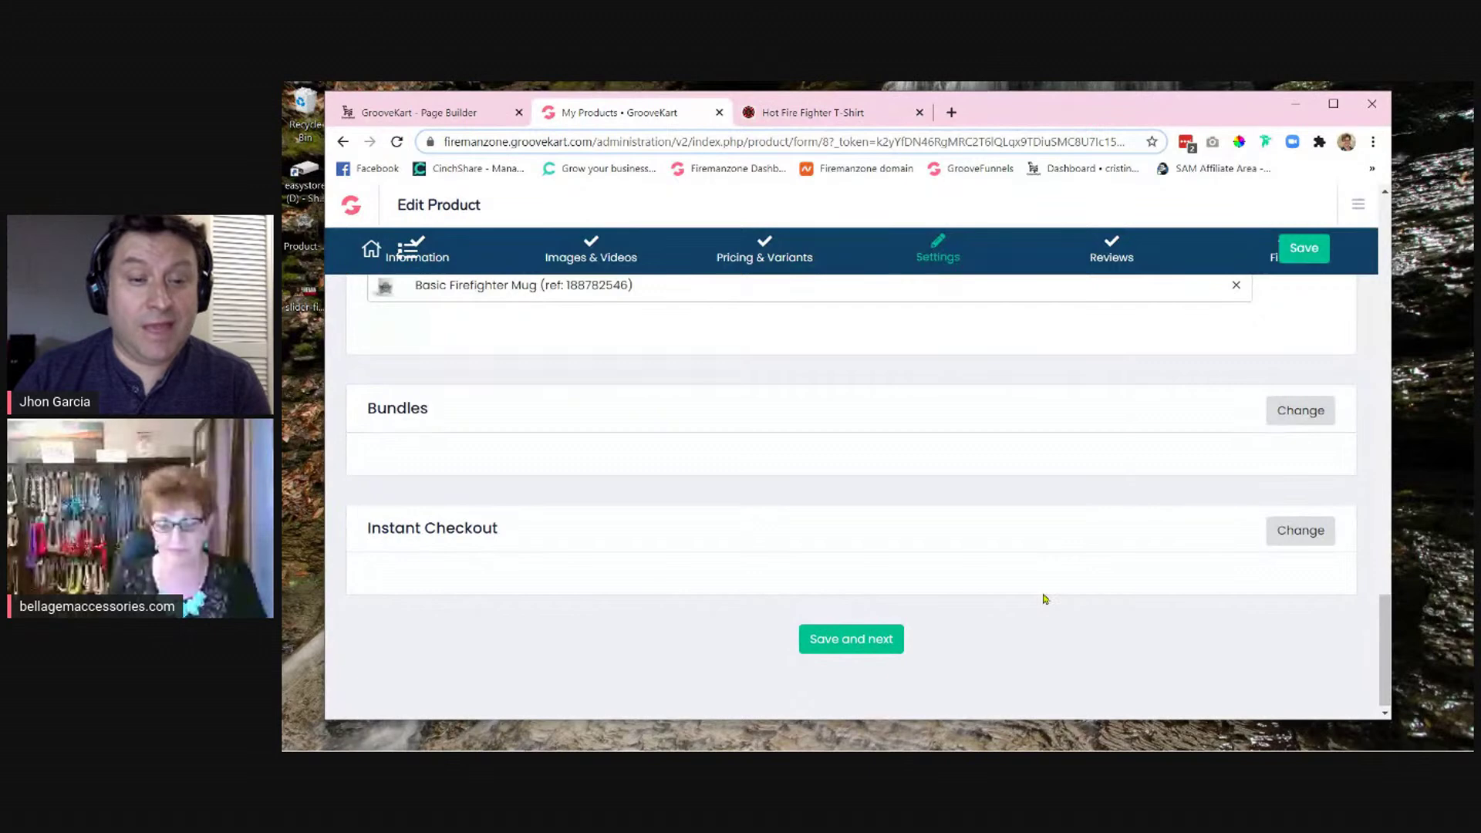
left_click(840, 640)
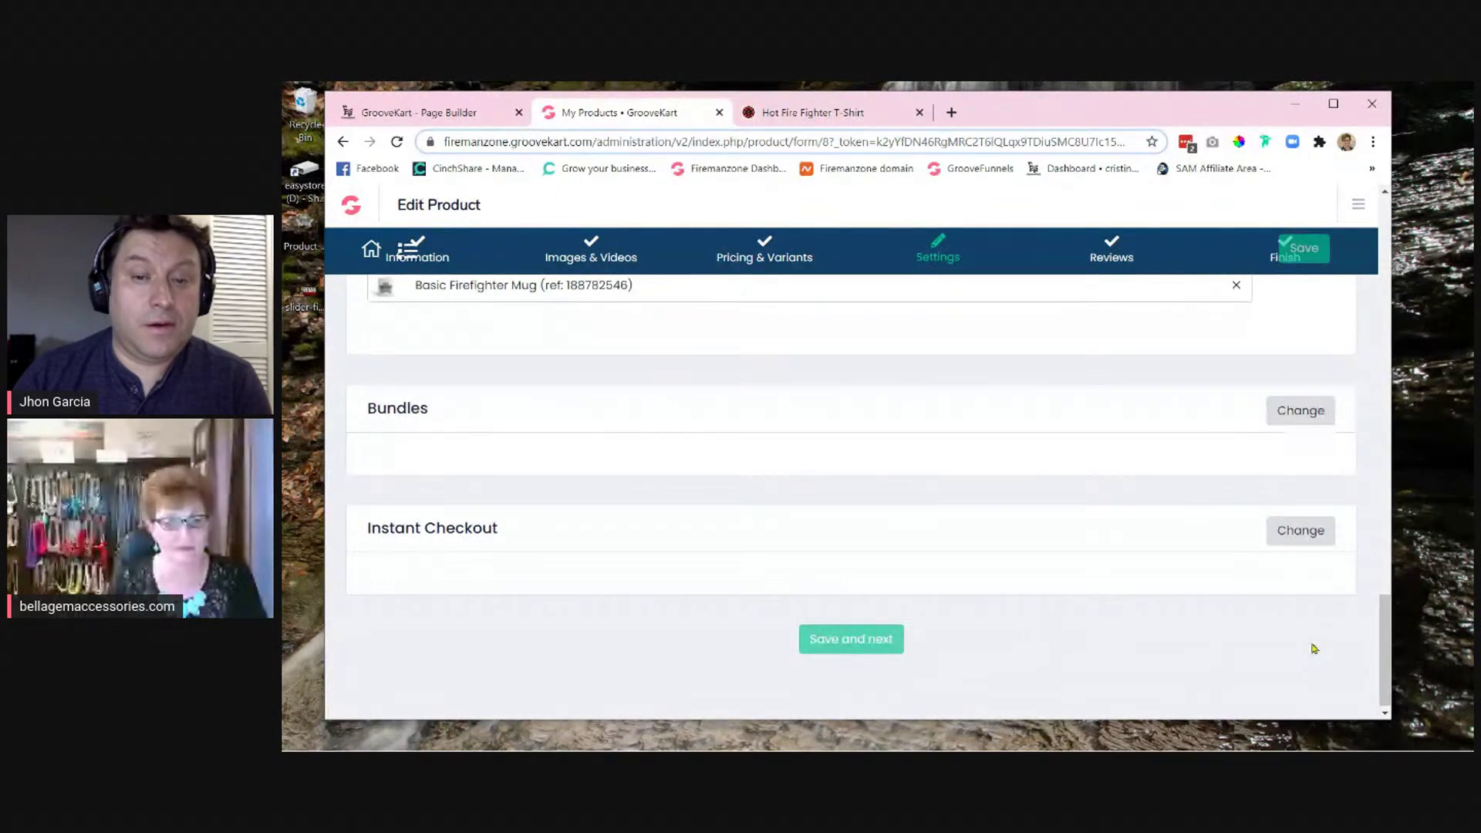
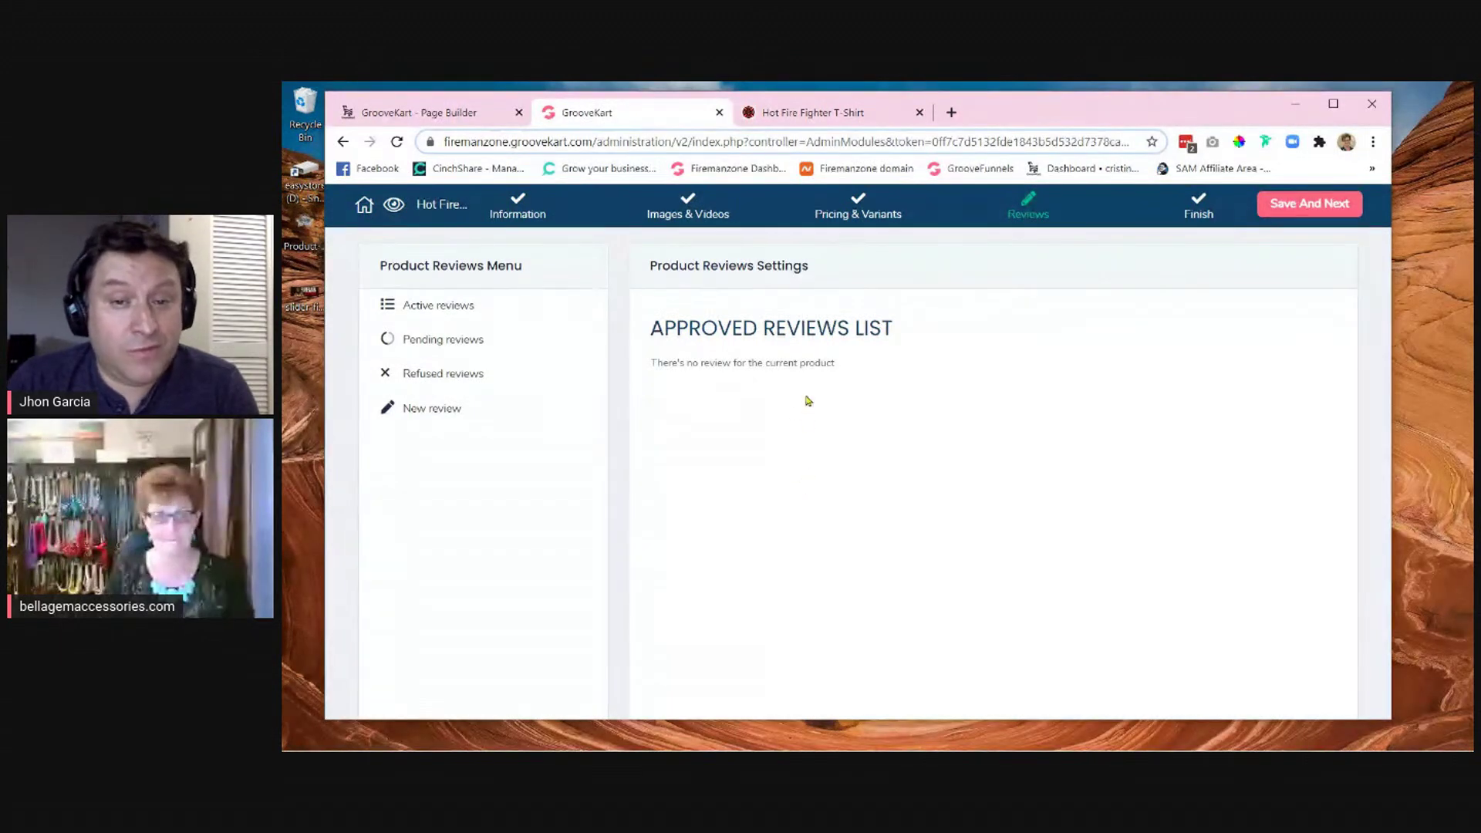
left_click(1034, 218)
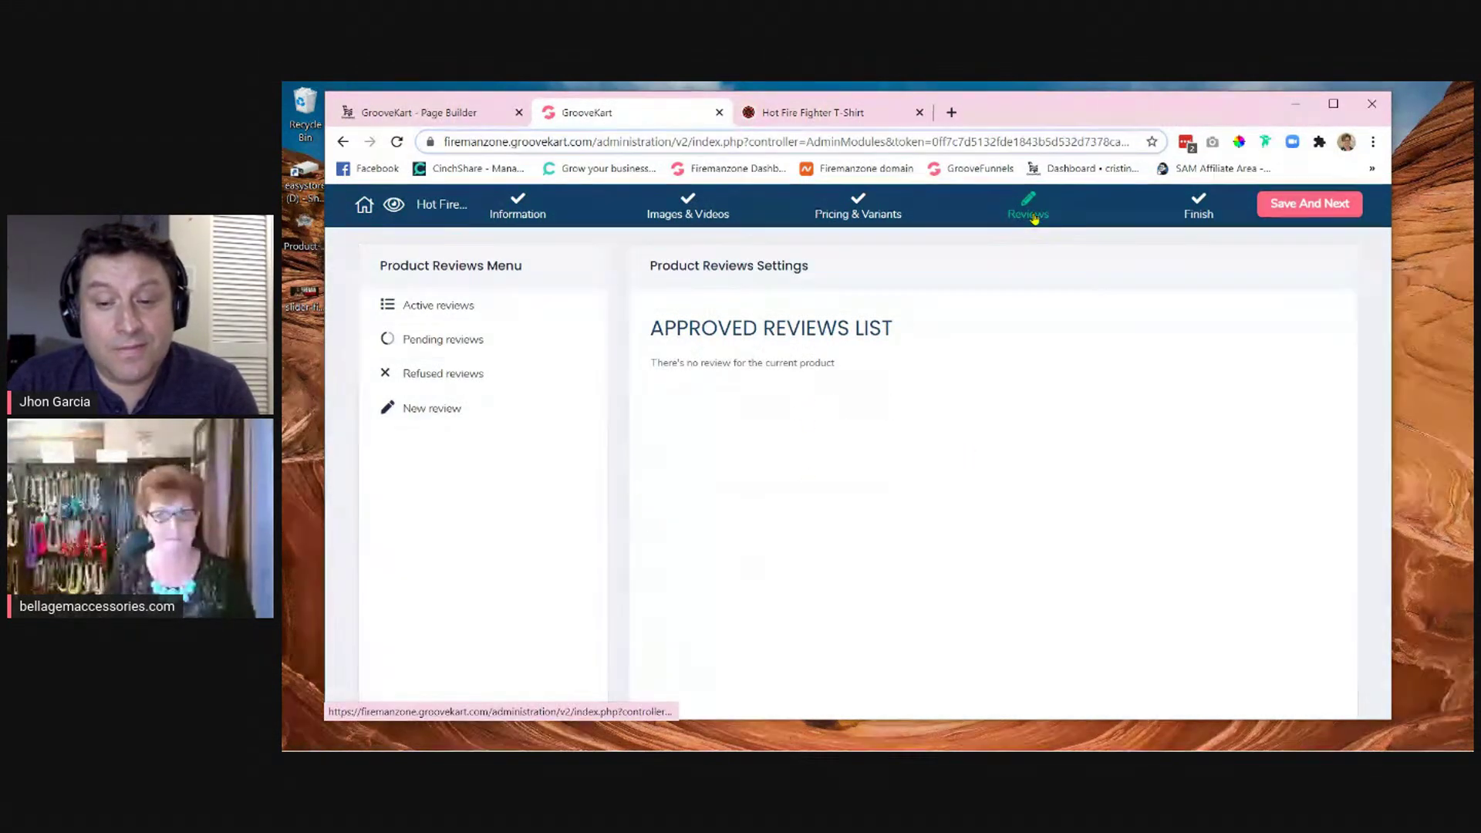
left_click(1311, 205)
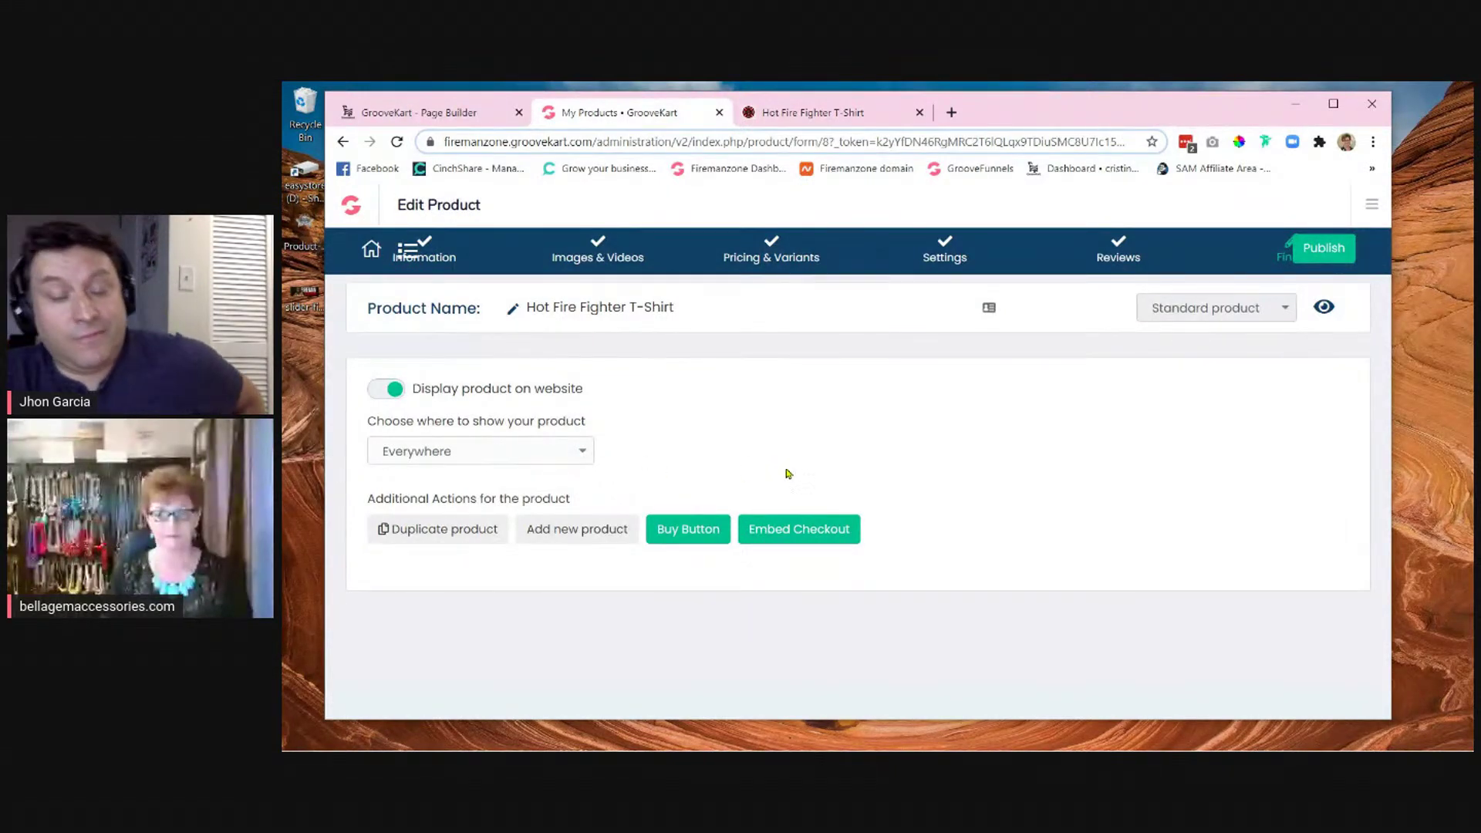
left_click(1327, 248)
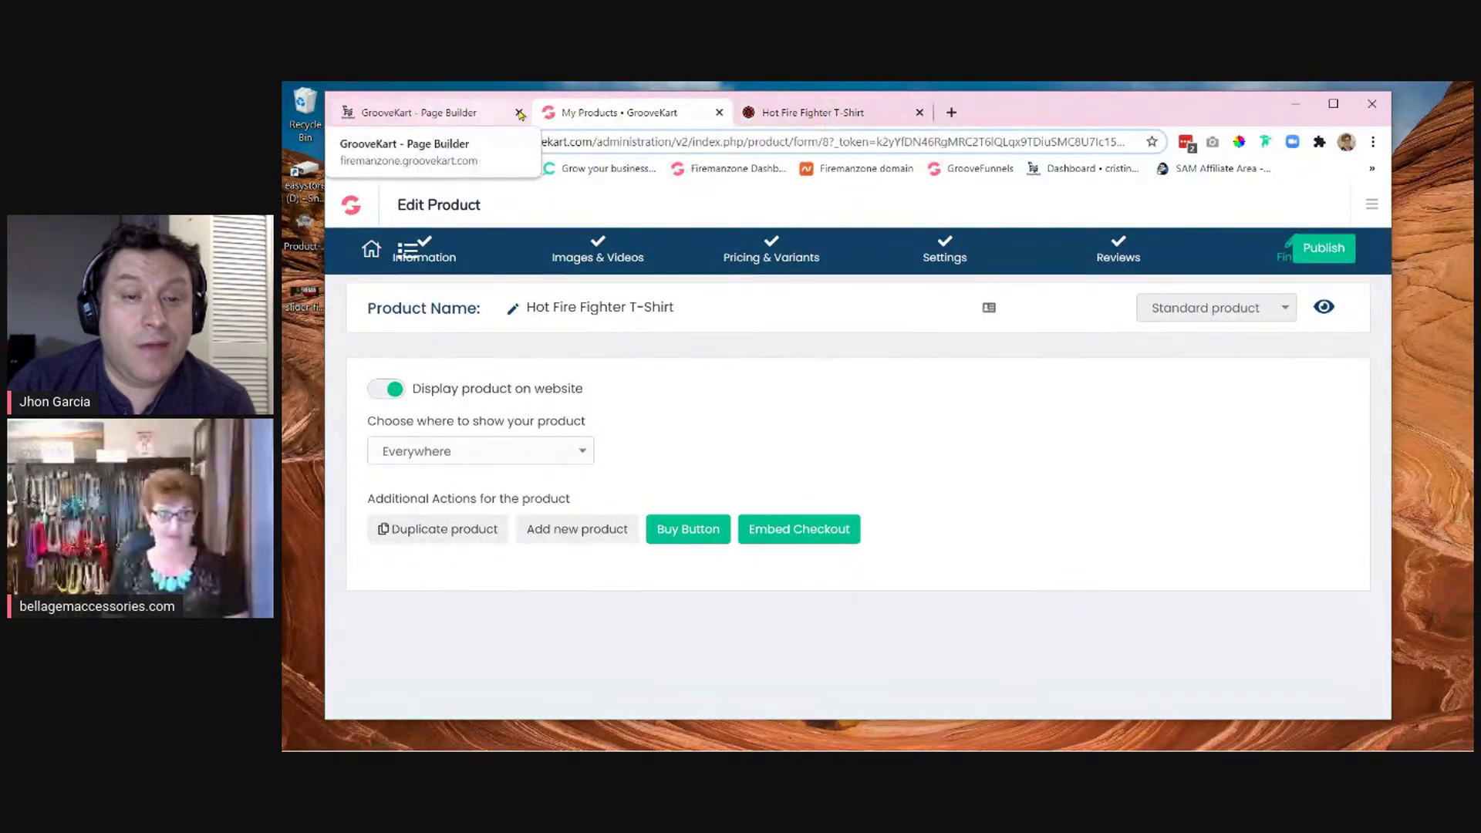
- Compare the page builder's Default Product Layout with the live Hot Fire Fighter T-Shirt page, then return to the builder
left_click(485, 117)
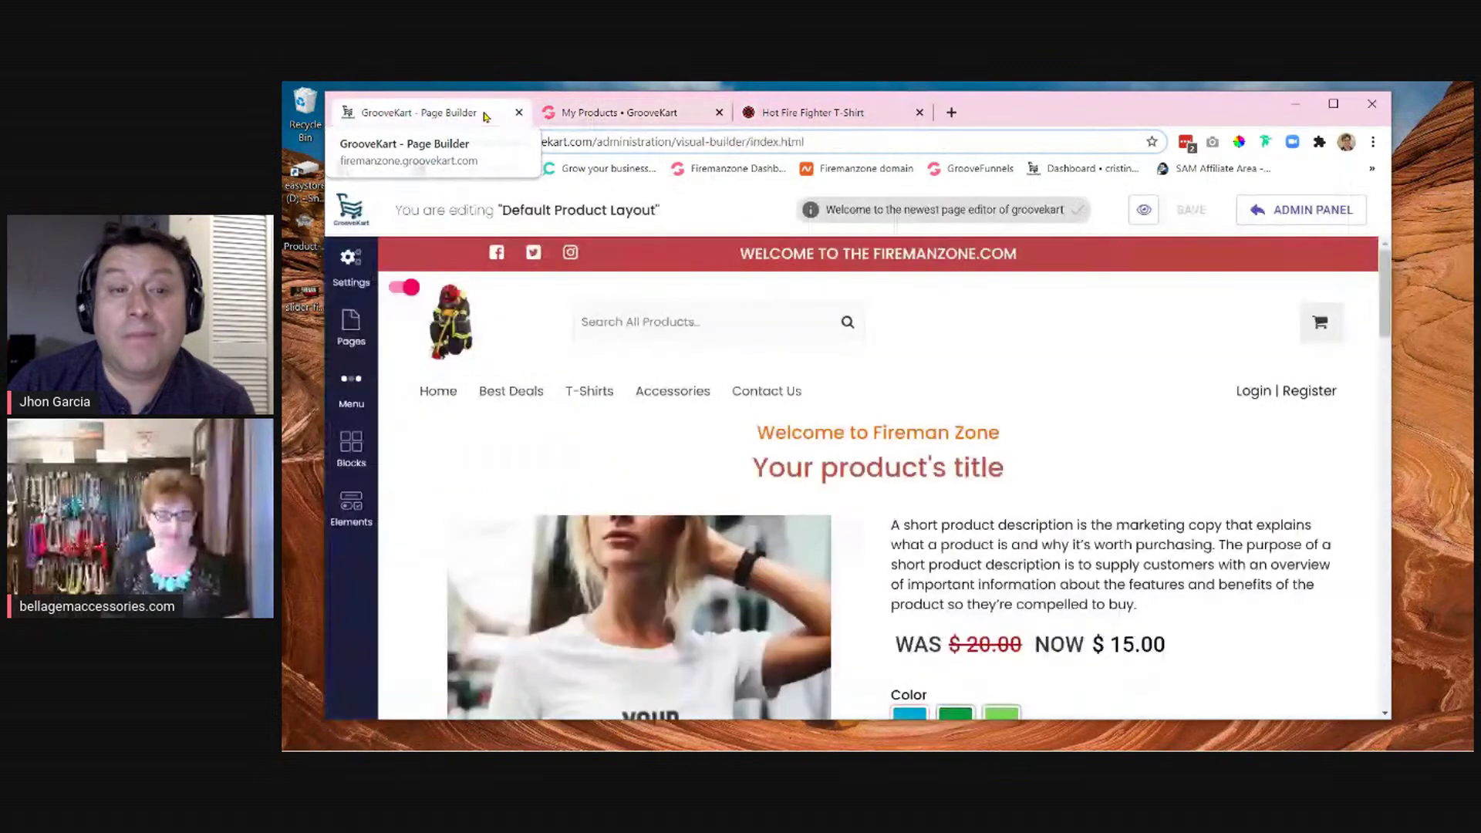
left_click(846, 116)
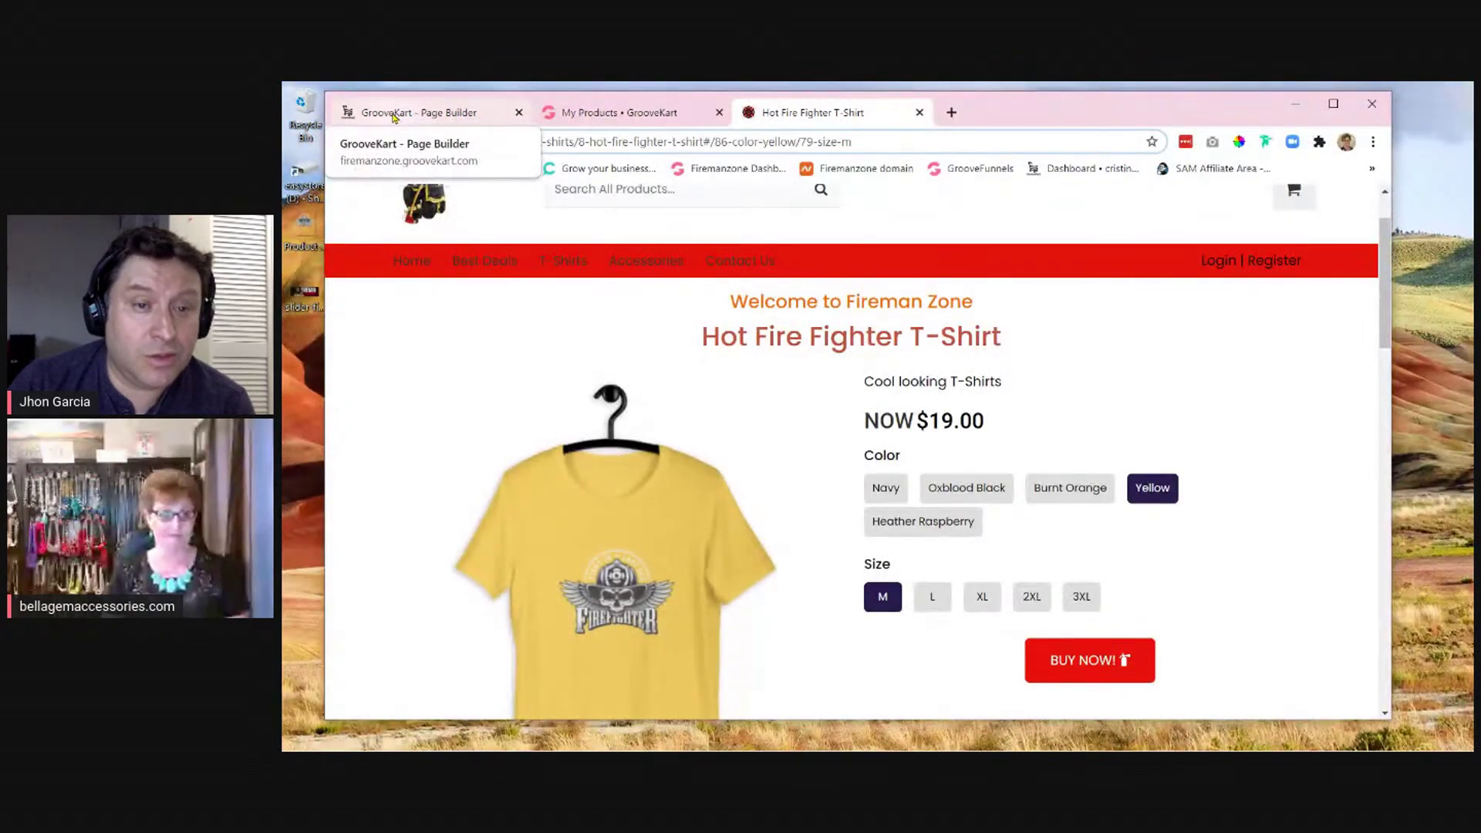
left_click(393, 117)
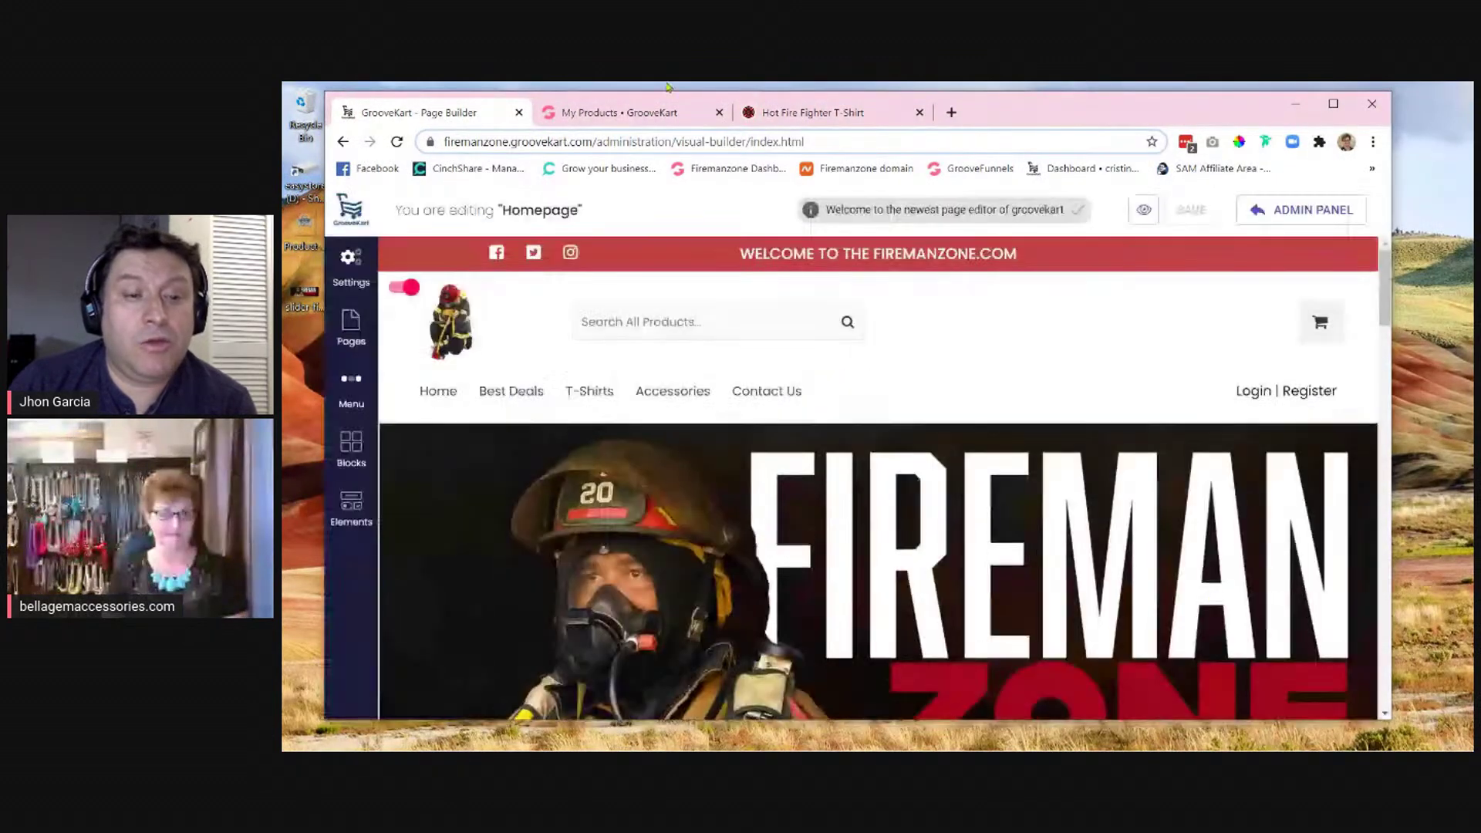
- Reload the live Hot Fire Fighter T-Shirt page and examine its variant options, images, details, related products and customer reviews section
left_click(837, 114)
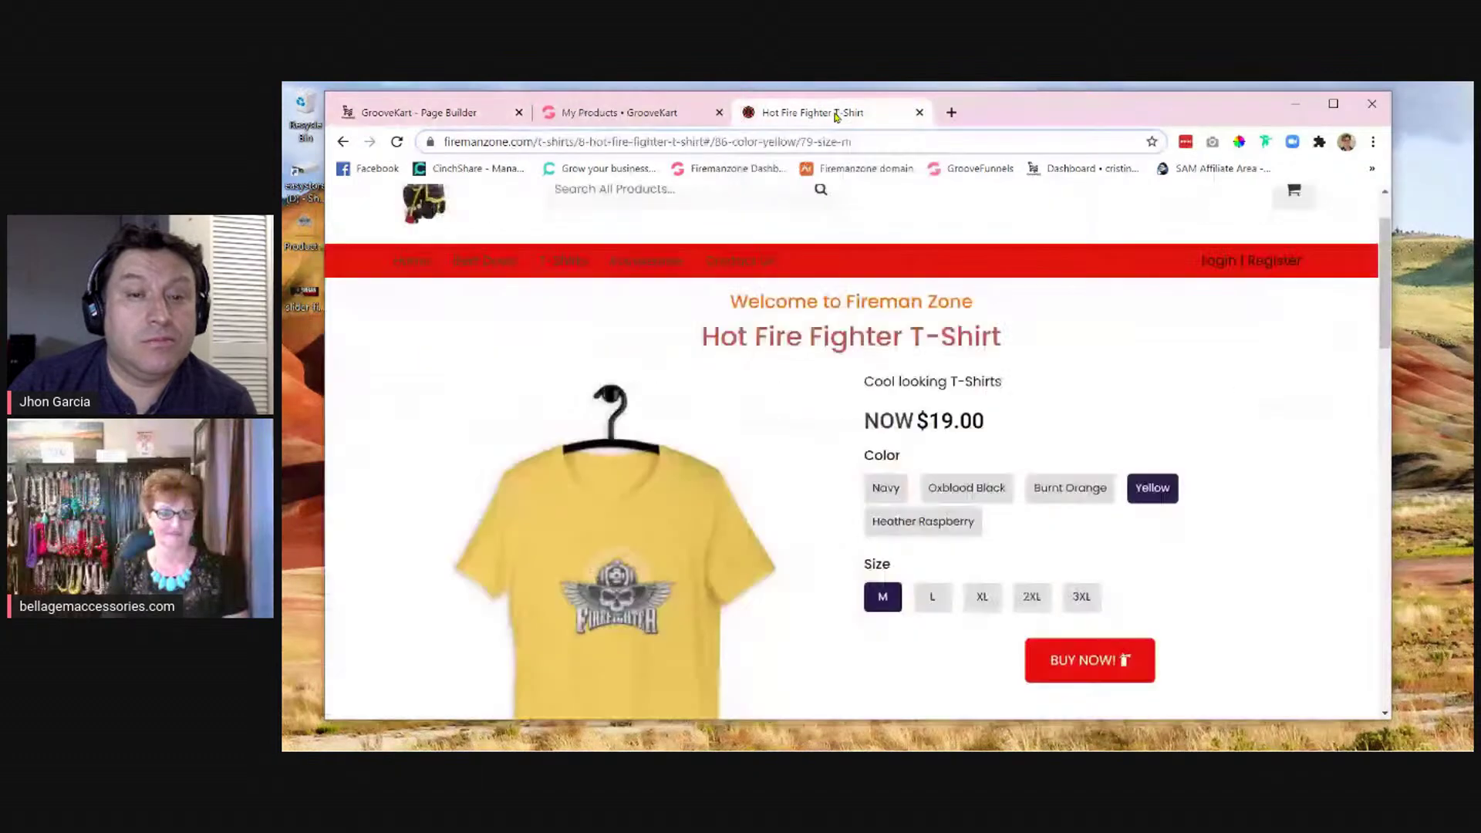
left_click(396, 141)
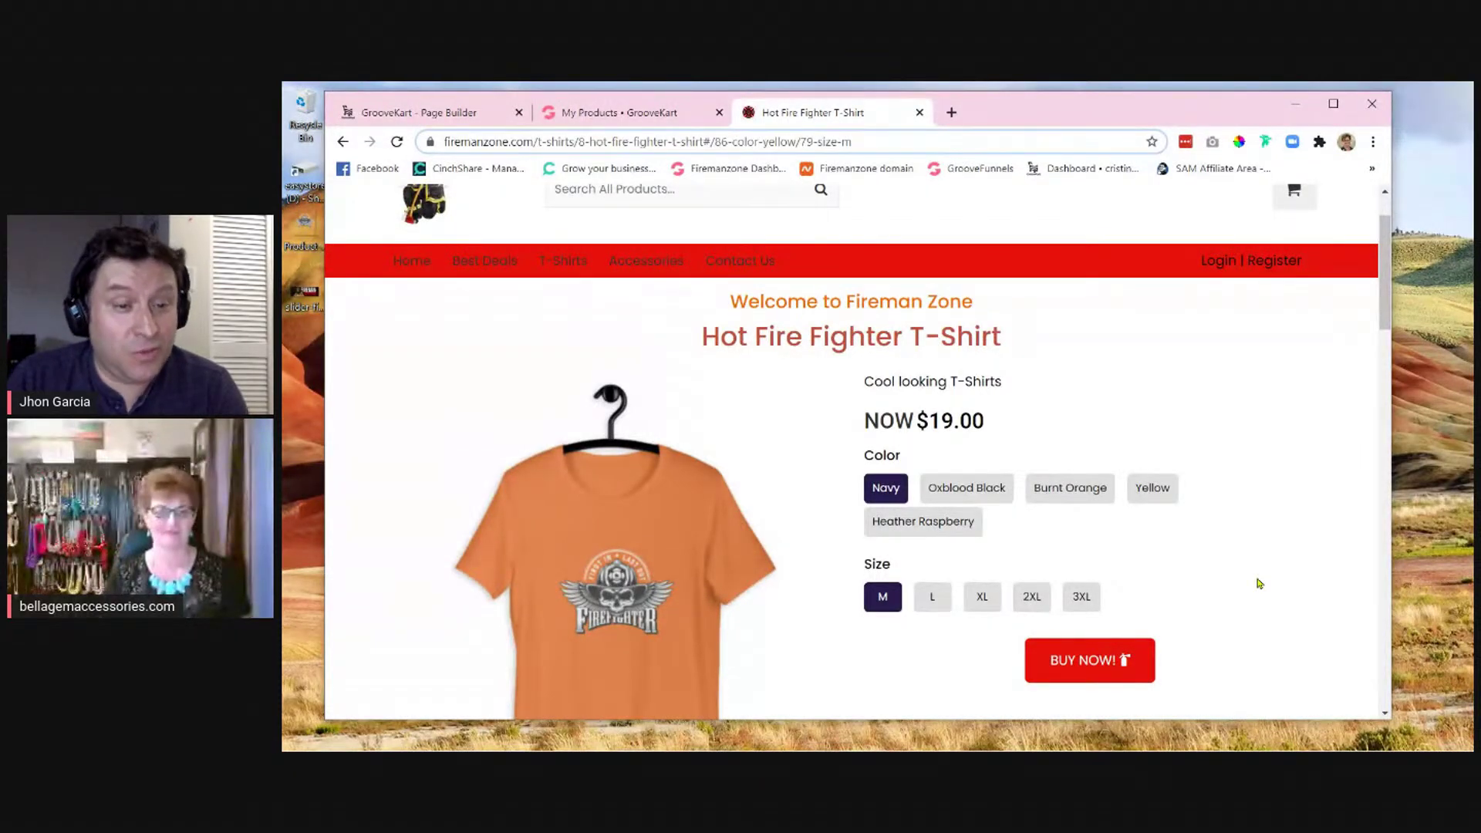
scroll(1254, 567, "down", 1)
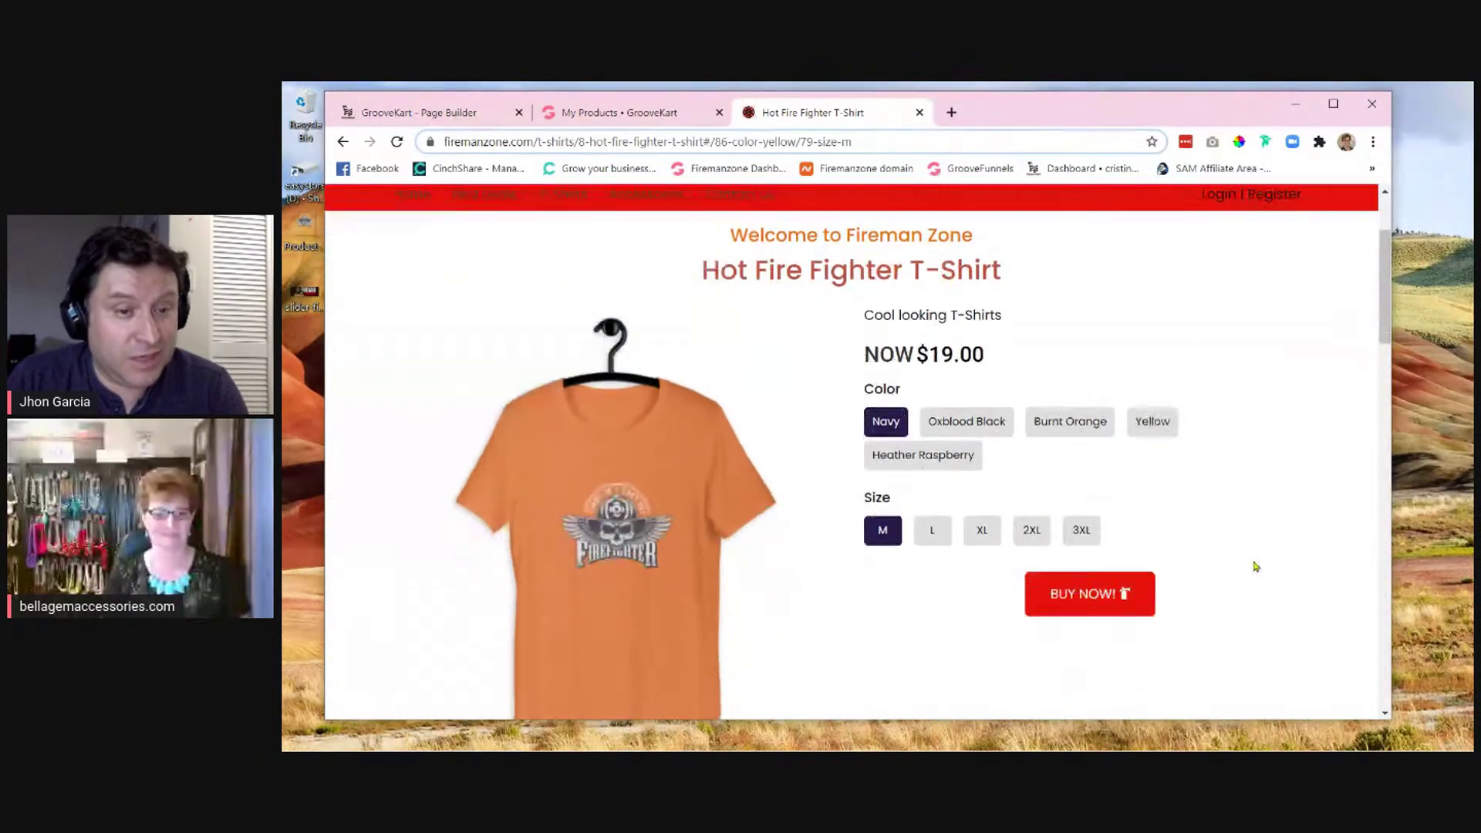
scroll(1253, 567, "down", 2)
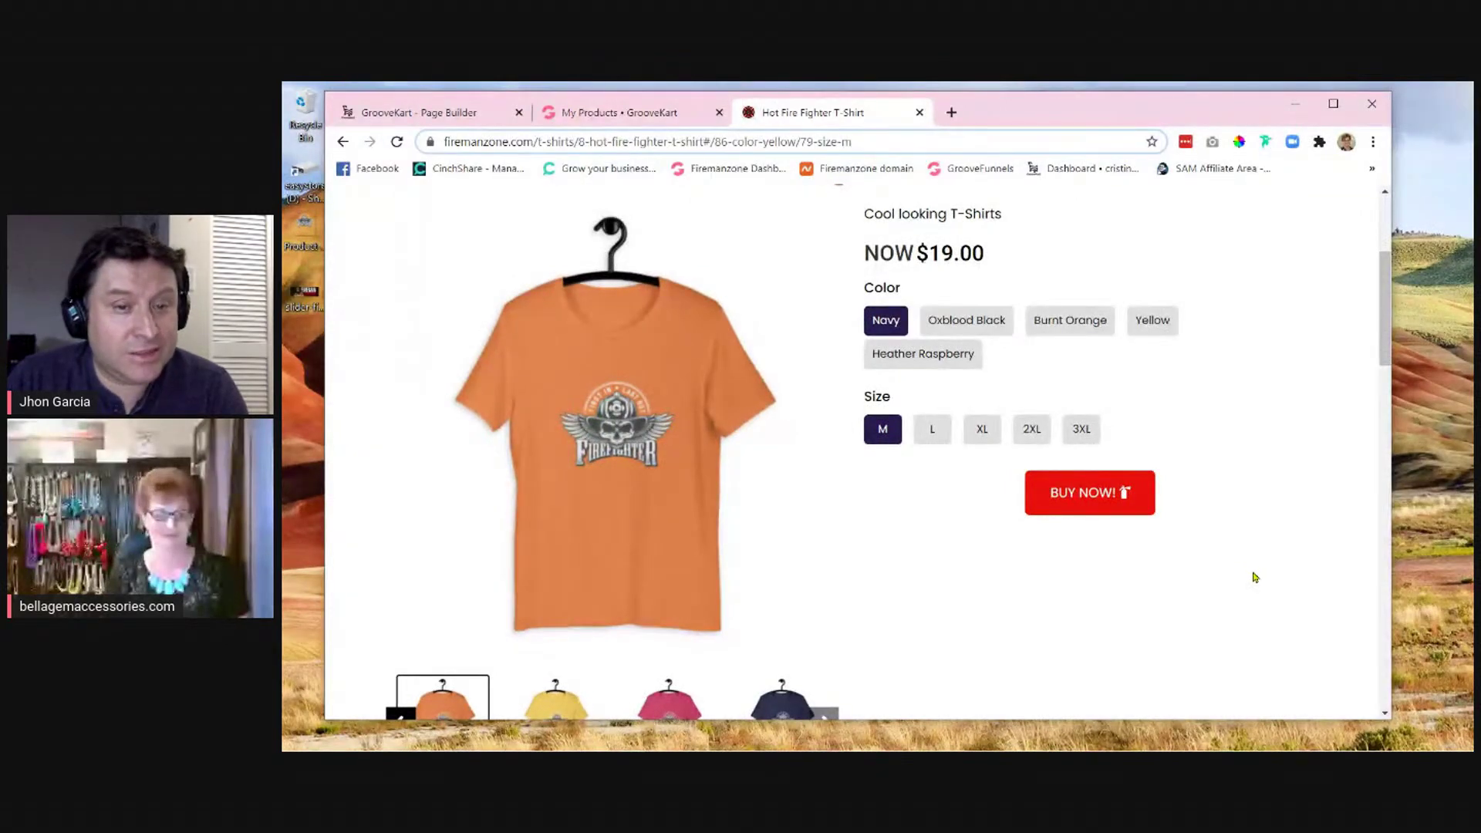
scroll(1254, 576, "up", 1)
scroll(1254, 577, "up", 2)
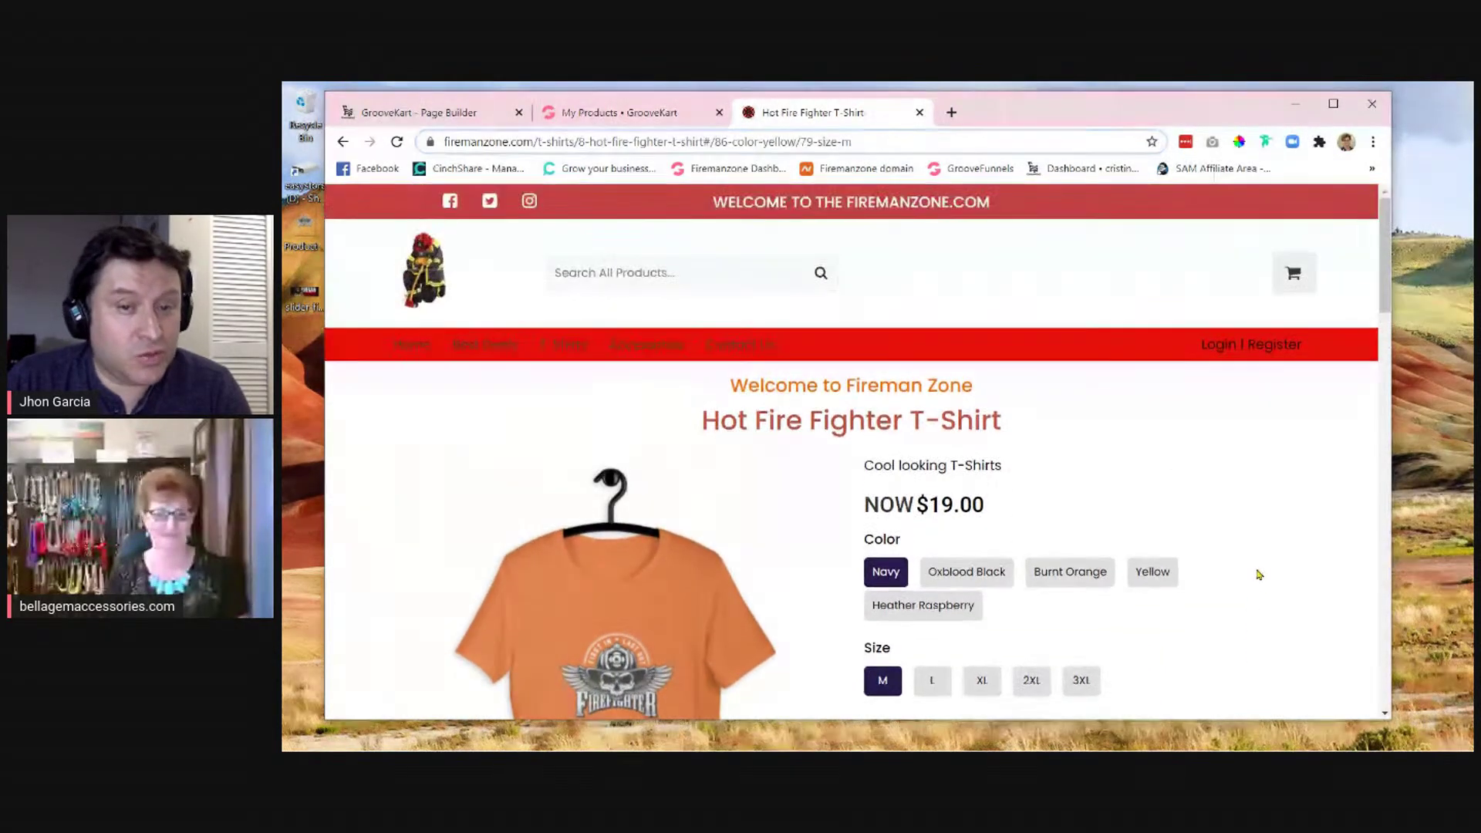
scroll(1255, 572, "down", 4)
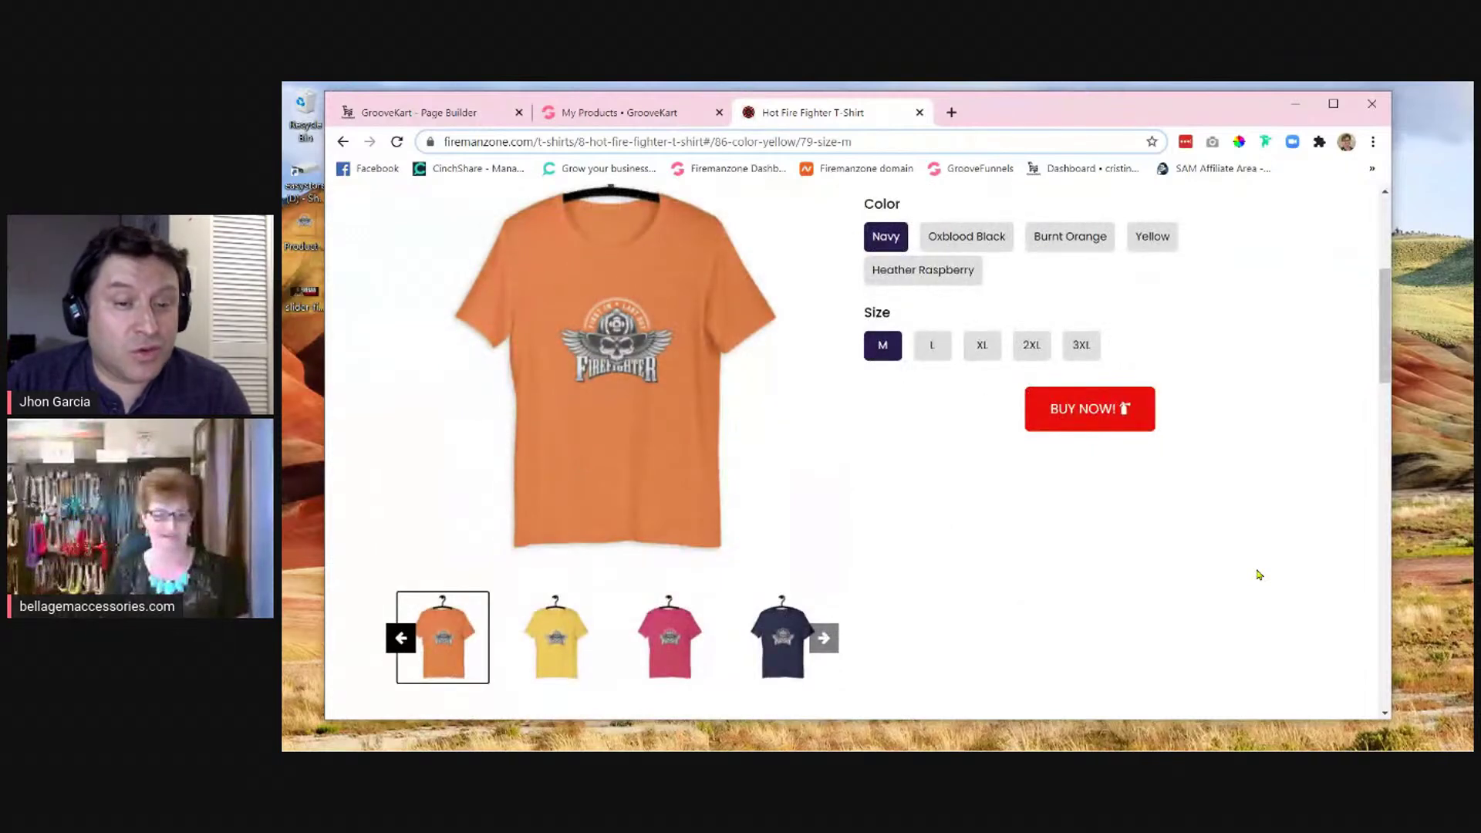
scroll(1258, 575, "down", 5)
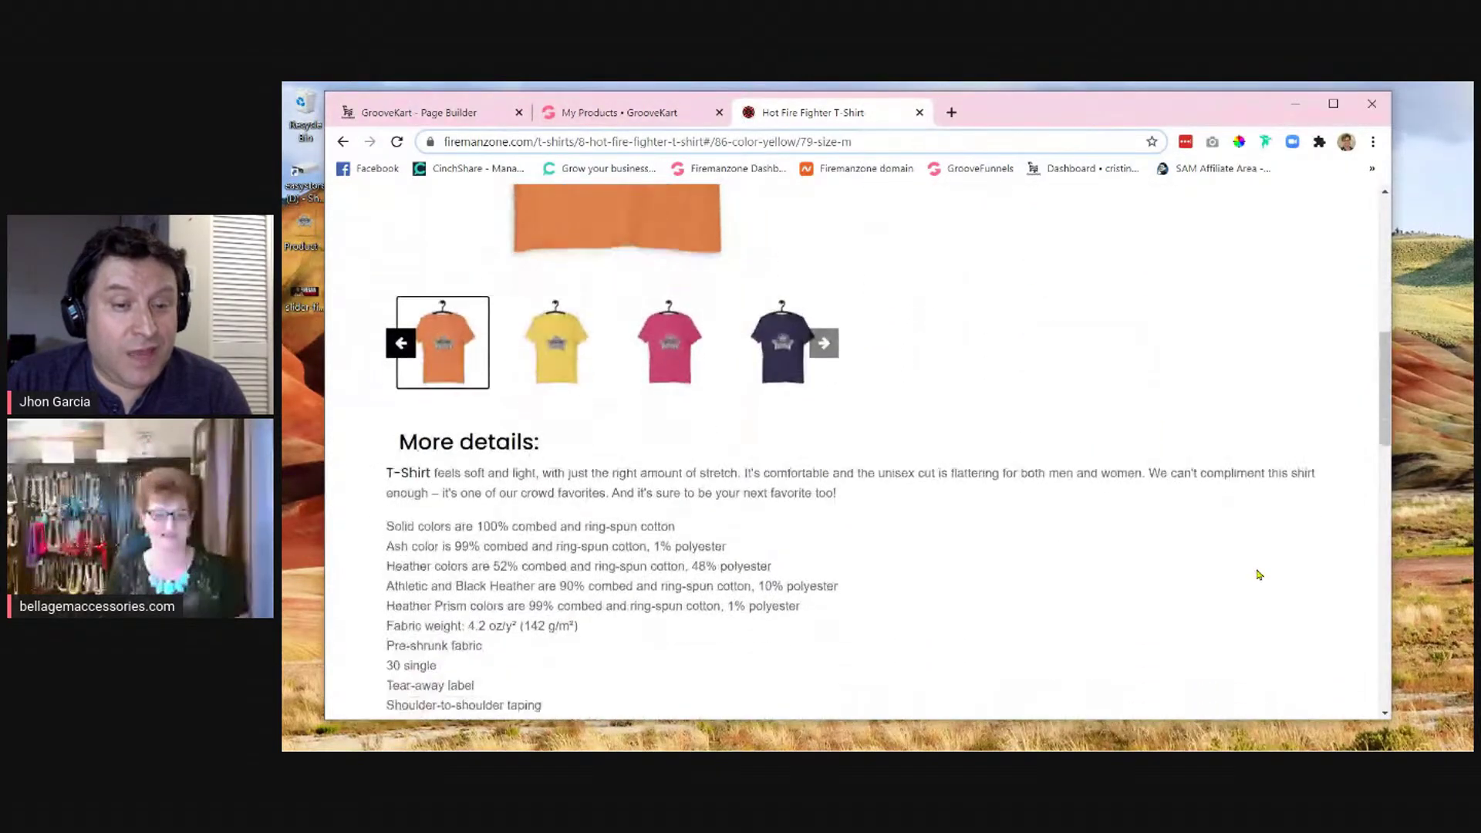
scroll(1258, 574, "down", 2)
scroll(1233, 584, "down", 3)
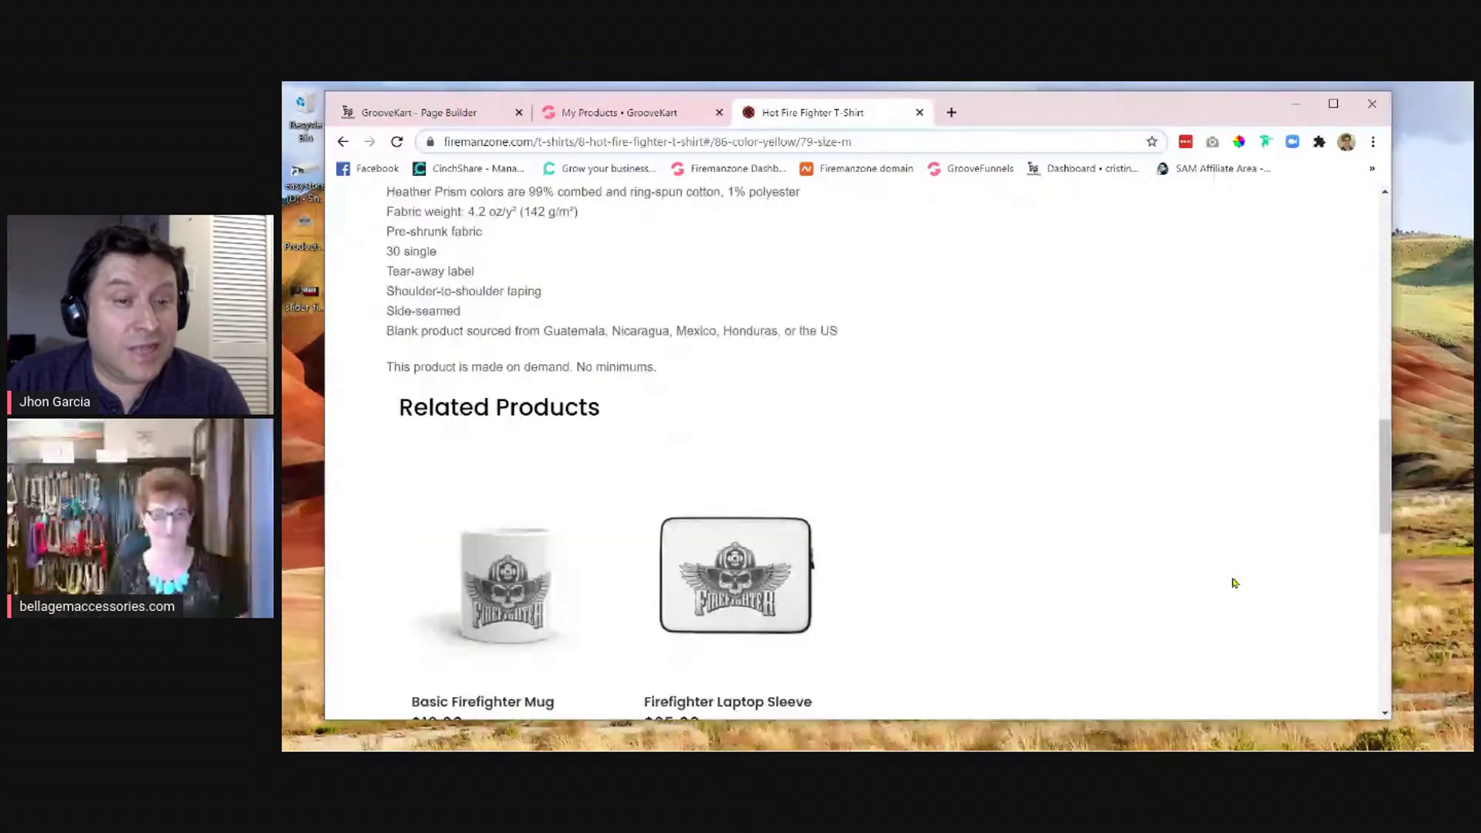
scroll(1233, 584, "down", 2)
scroll(1233, 583, "down", 1)
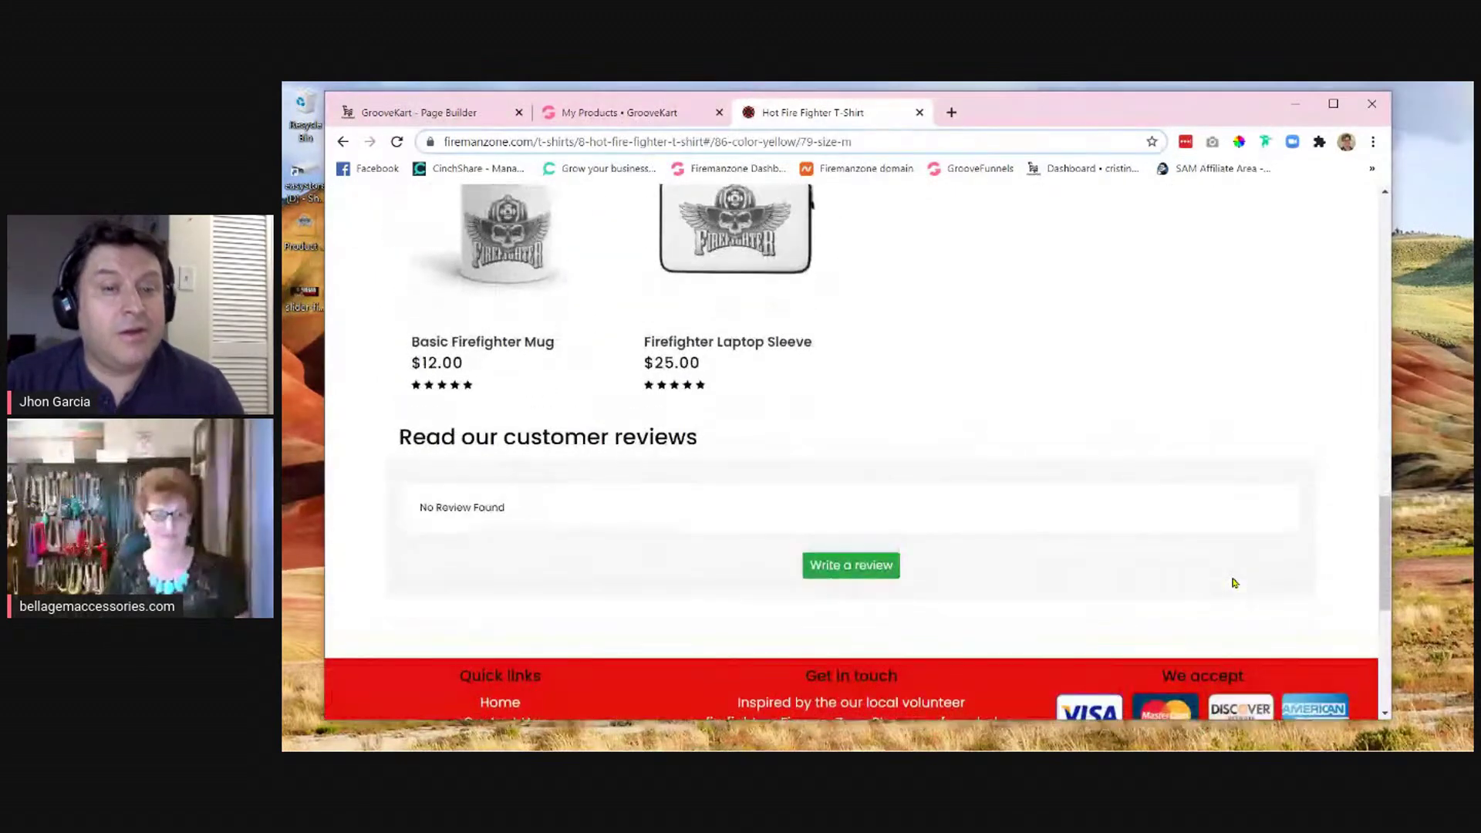
- Review the live Hot Fire Fighter T-Shirt page from the reviews and related products up to the color and size options
scroll(1233, 584, "up", 2)
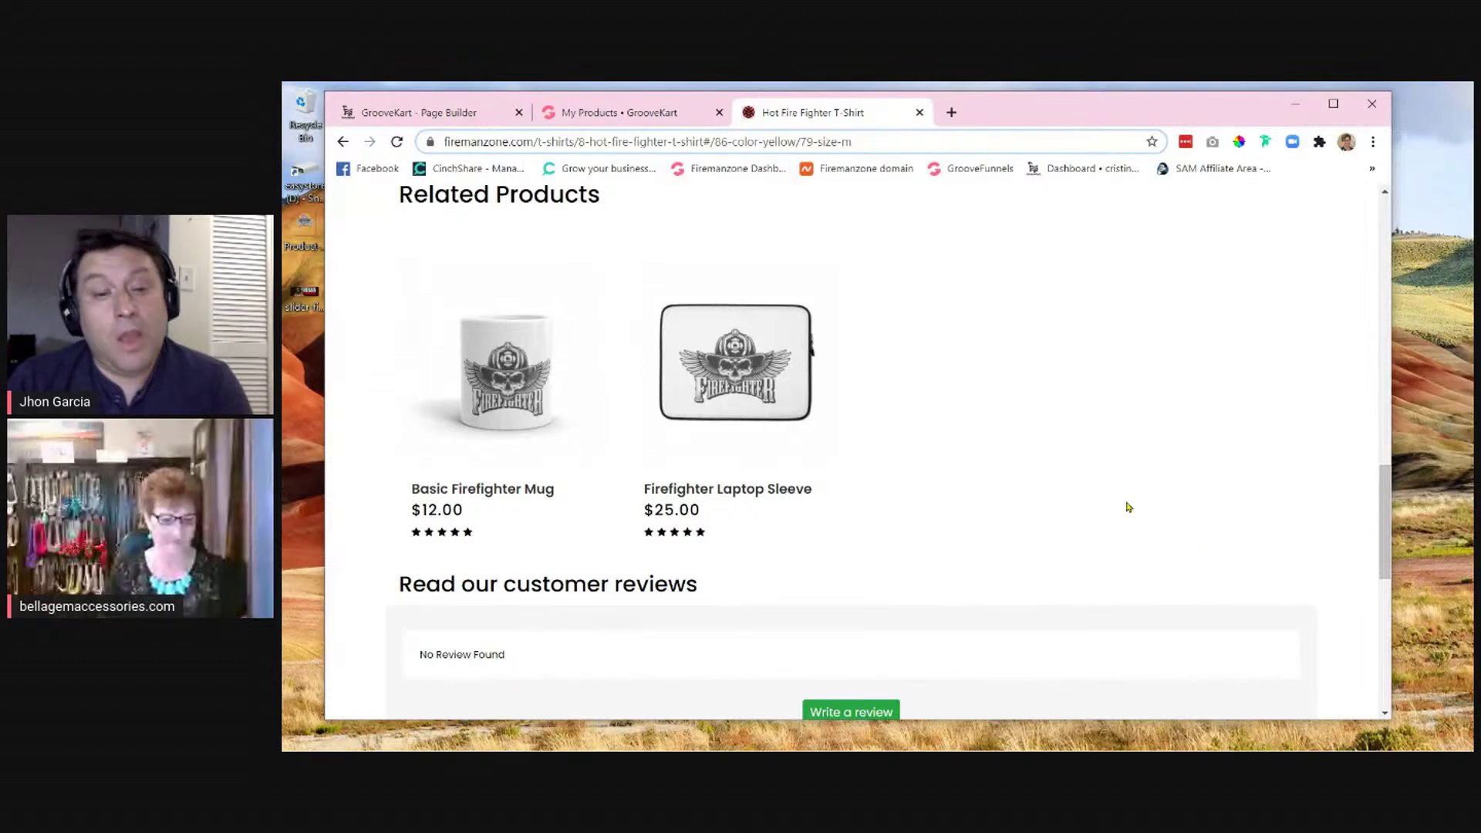
scroll(1106, 549, "down", 2)
scroll(1106, 549, "up", 3)
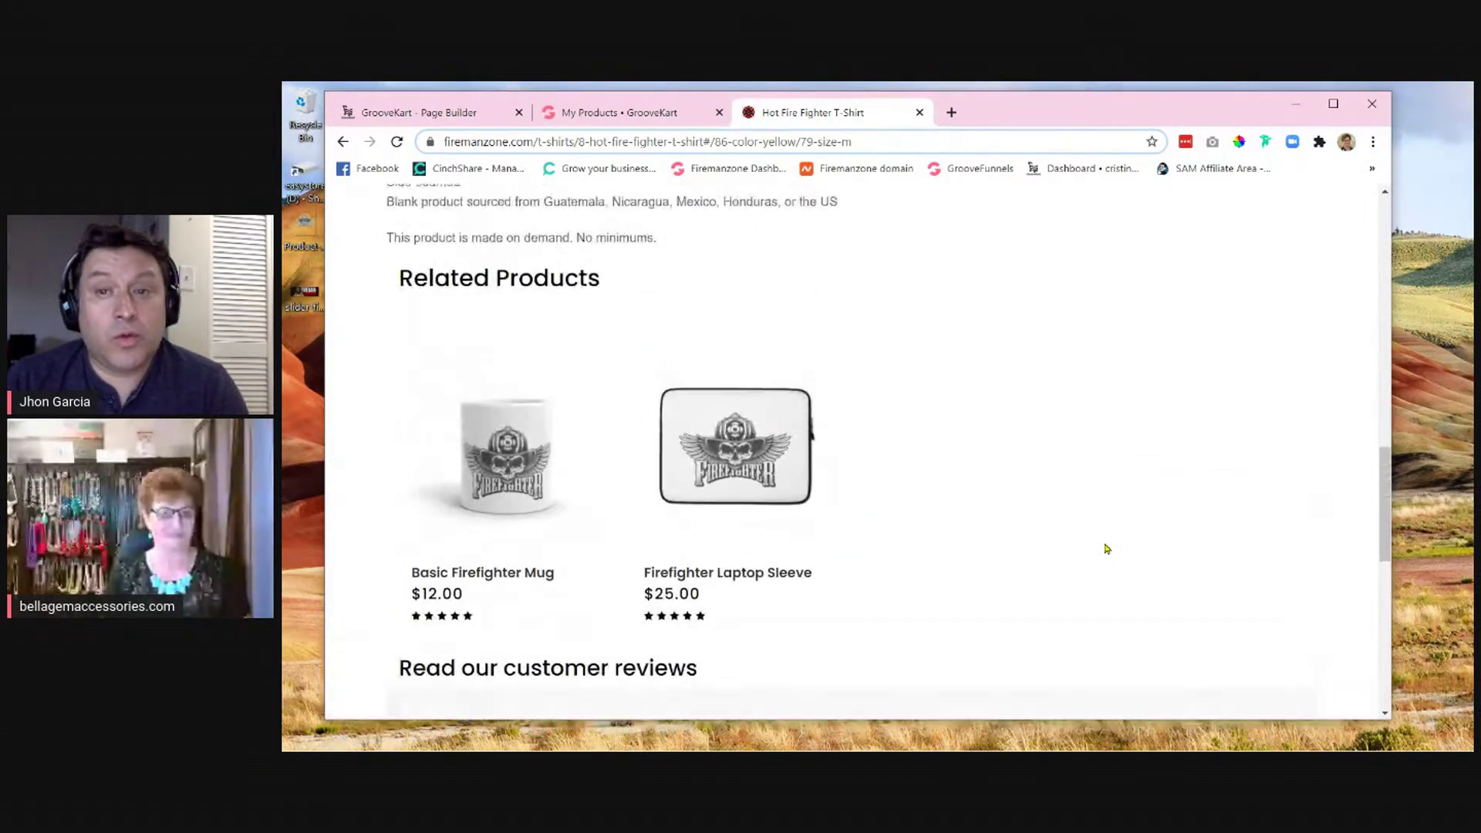
scroll(589, 529, "up", 4)
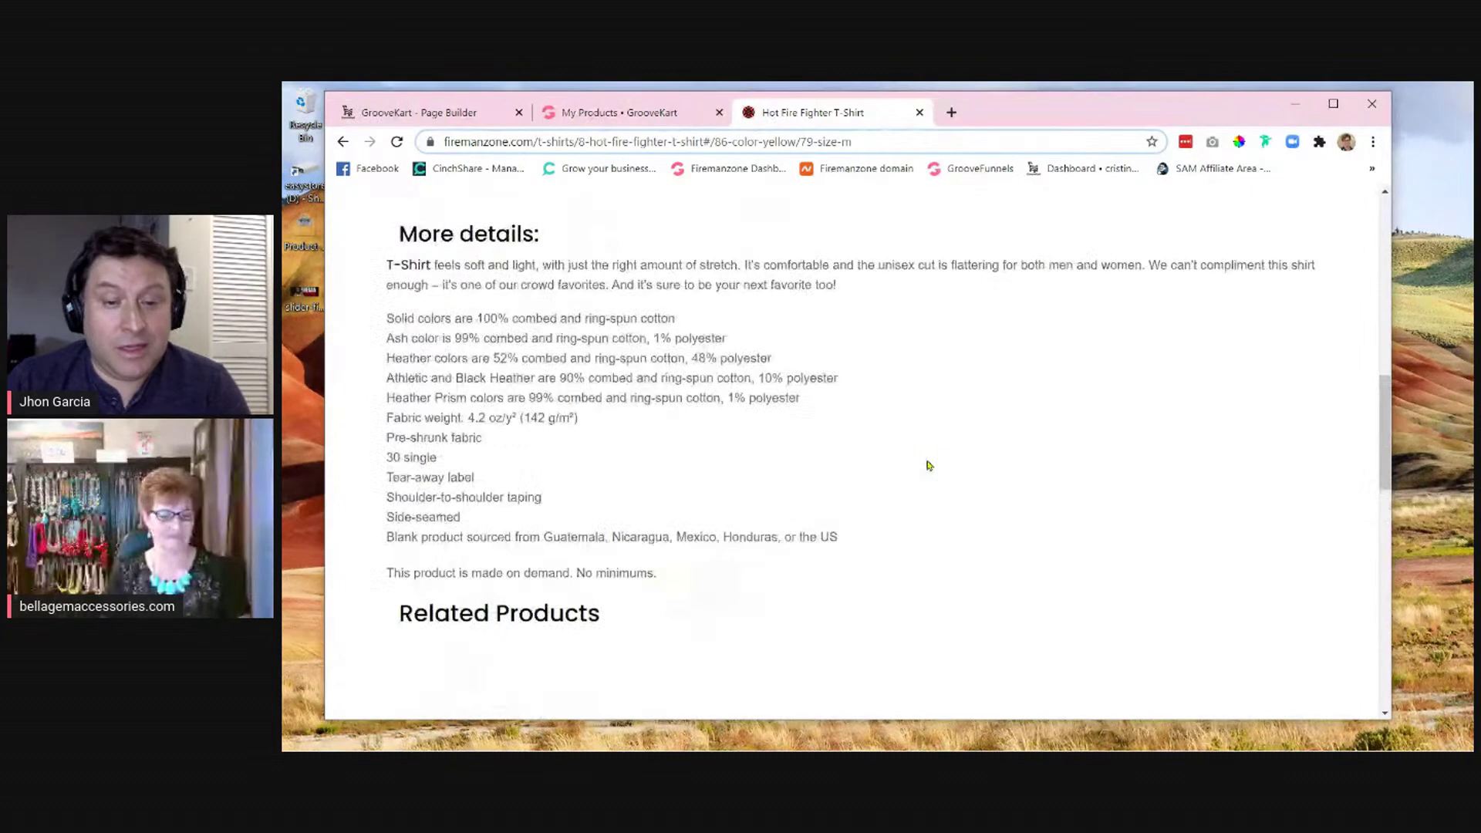
scroll(545, 440, "up", 4)
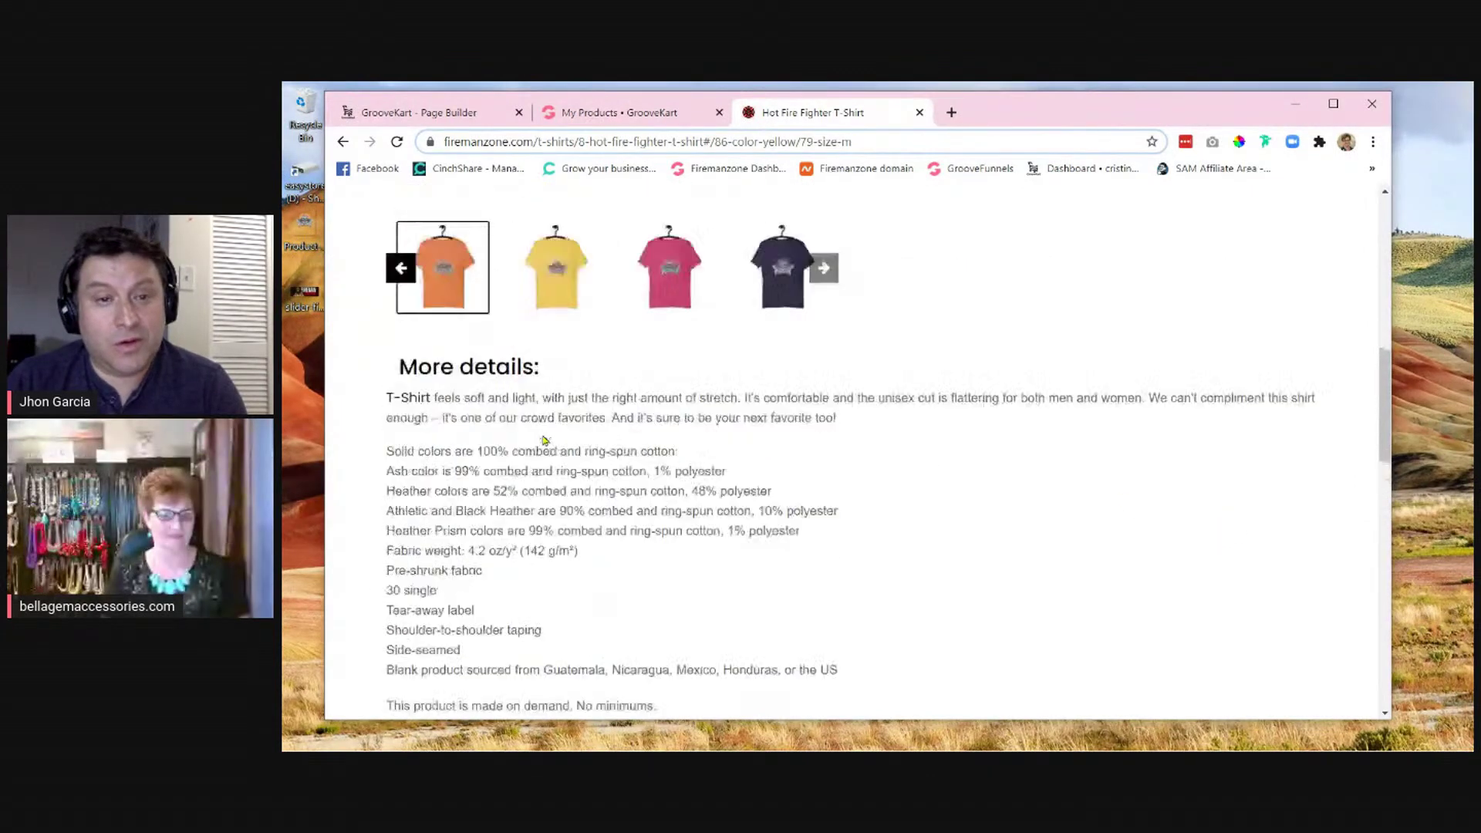
scroll(975, 501, "up", 3)
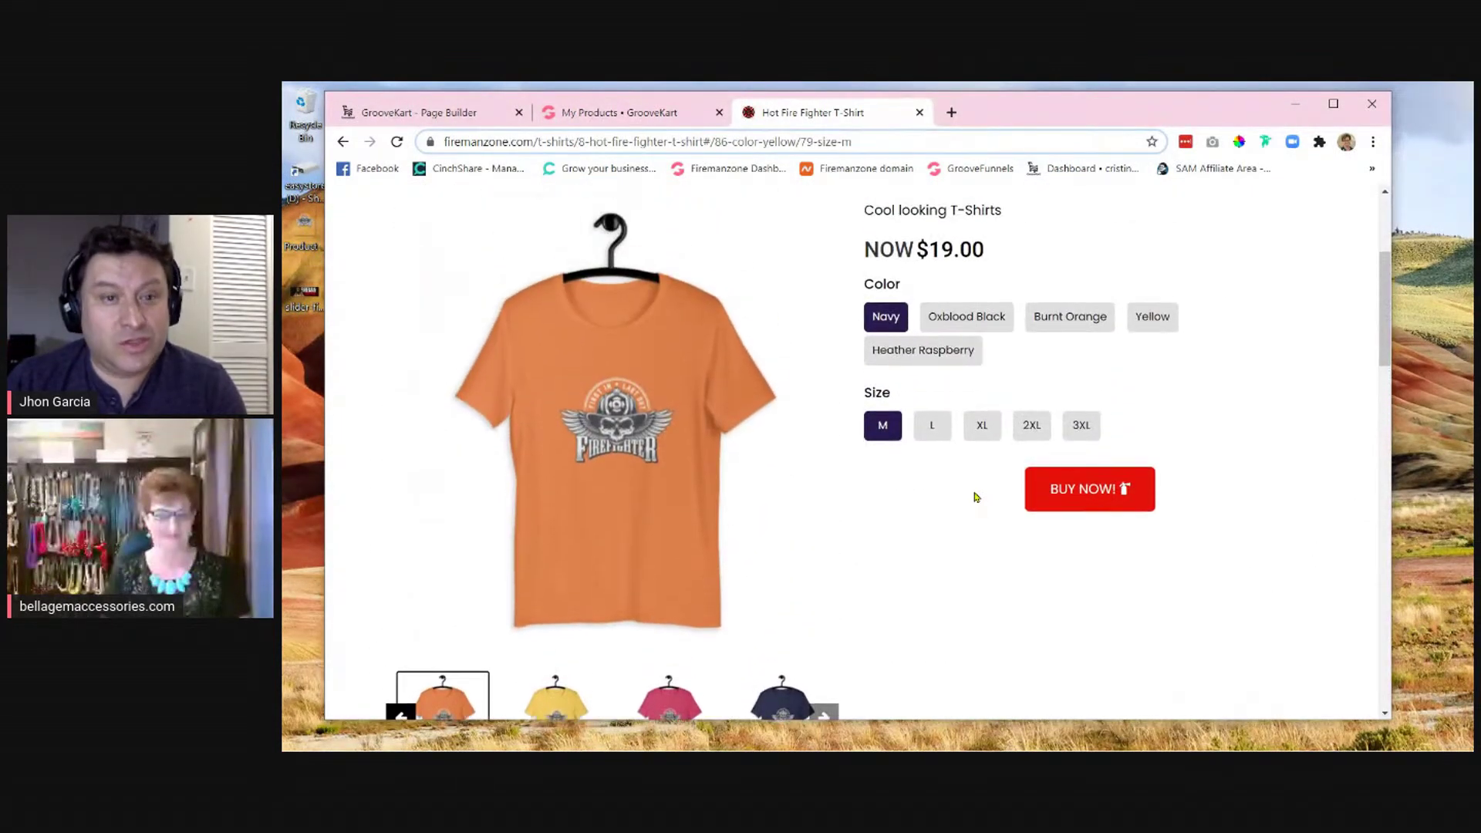
scroll(1248, 565, "down", 2)
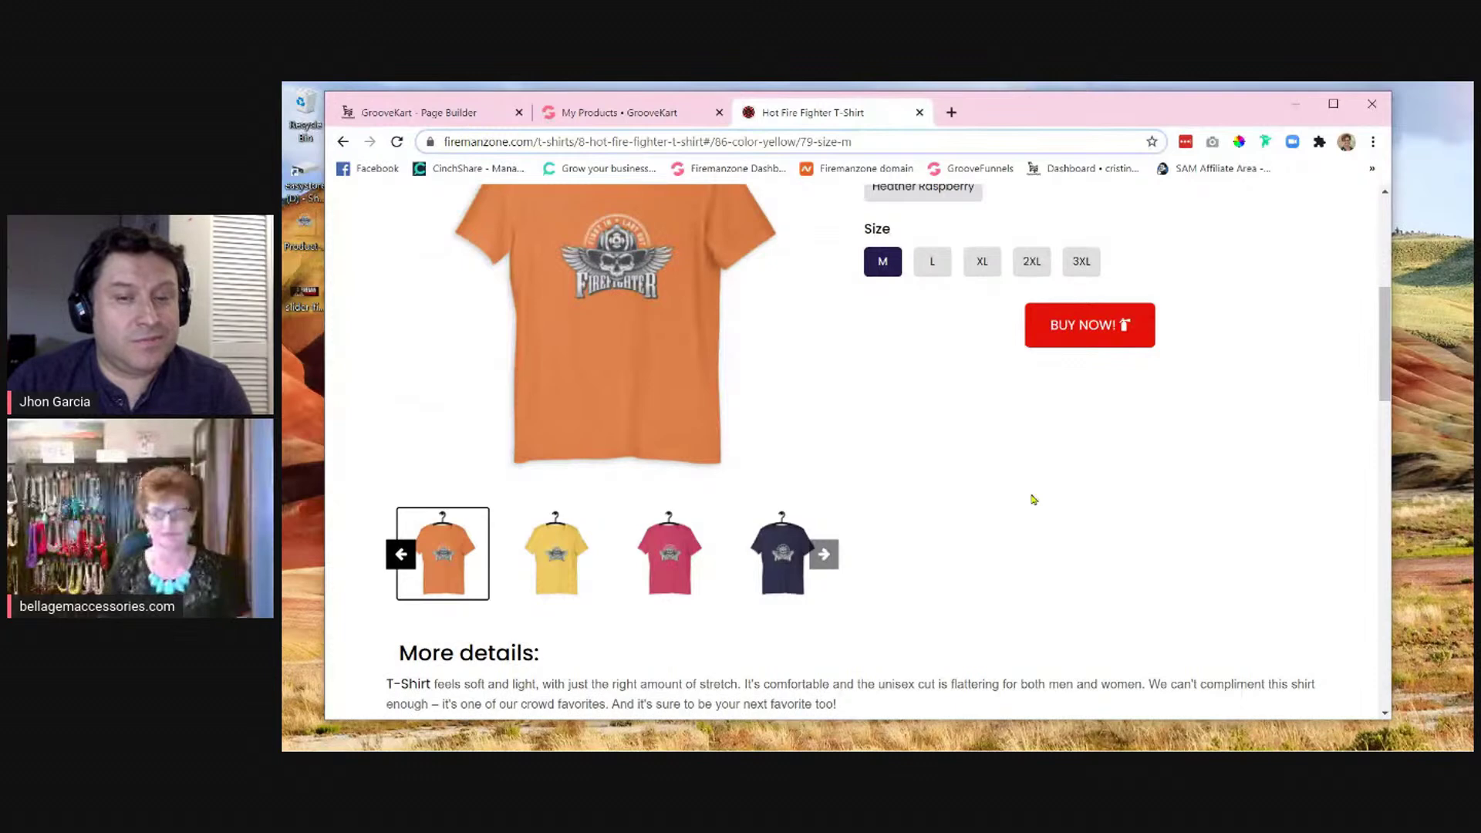
scroll(1021, 518, "up", 2)
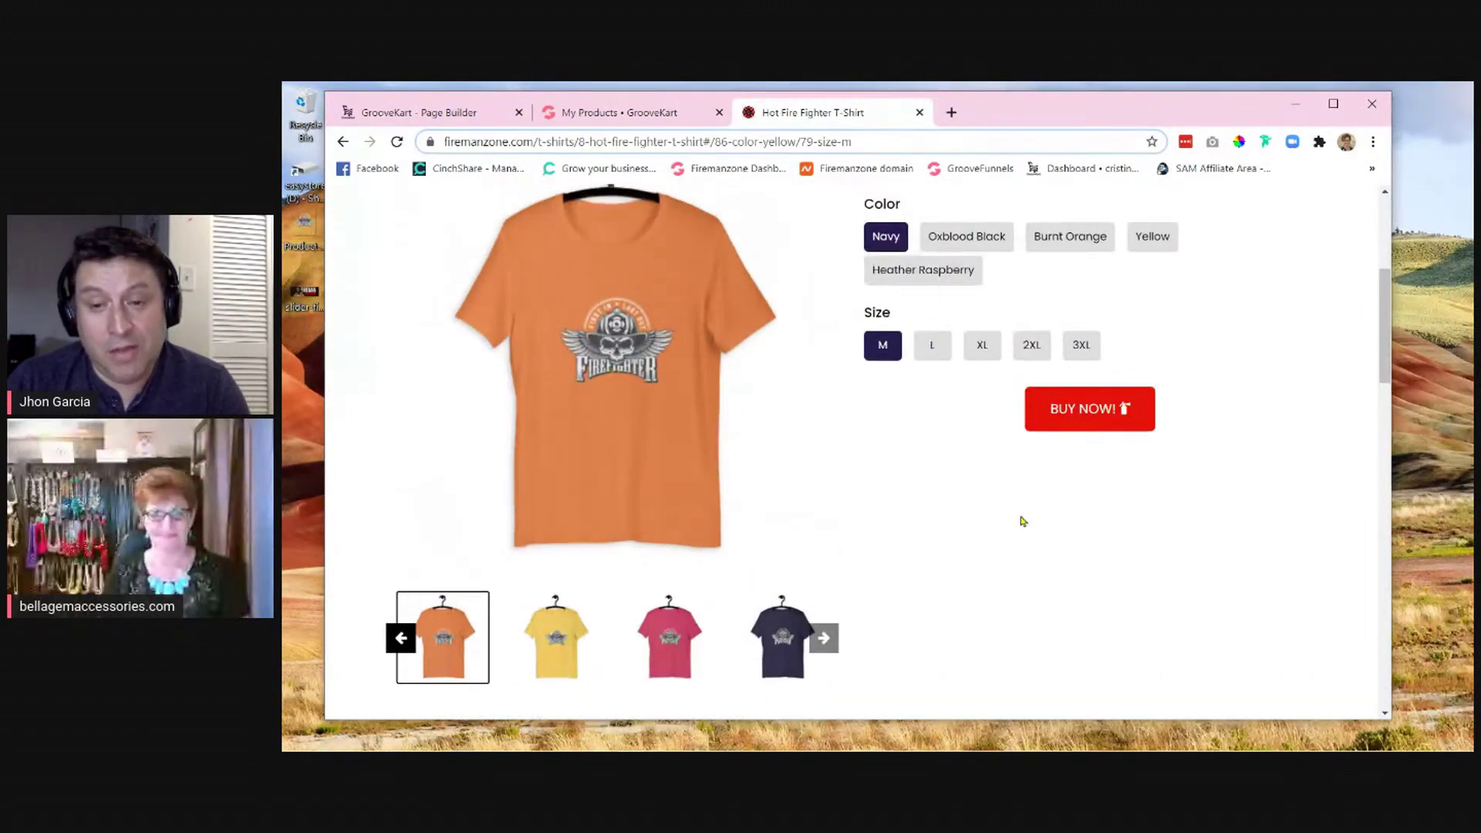
scroll(1196, 580, "up", 3)
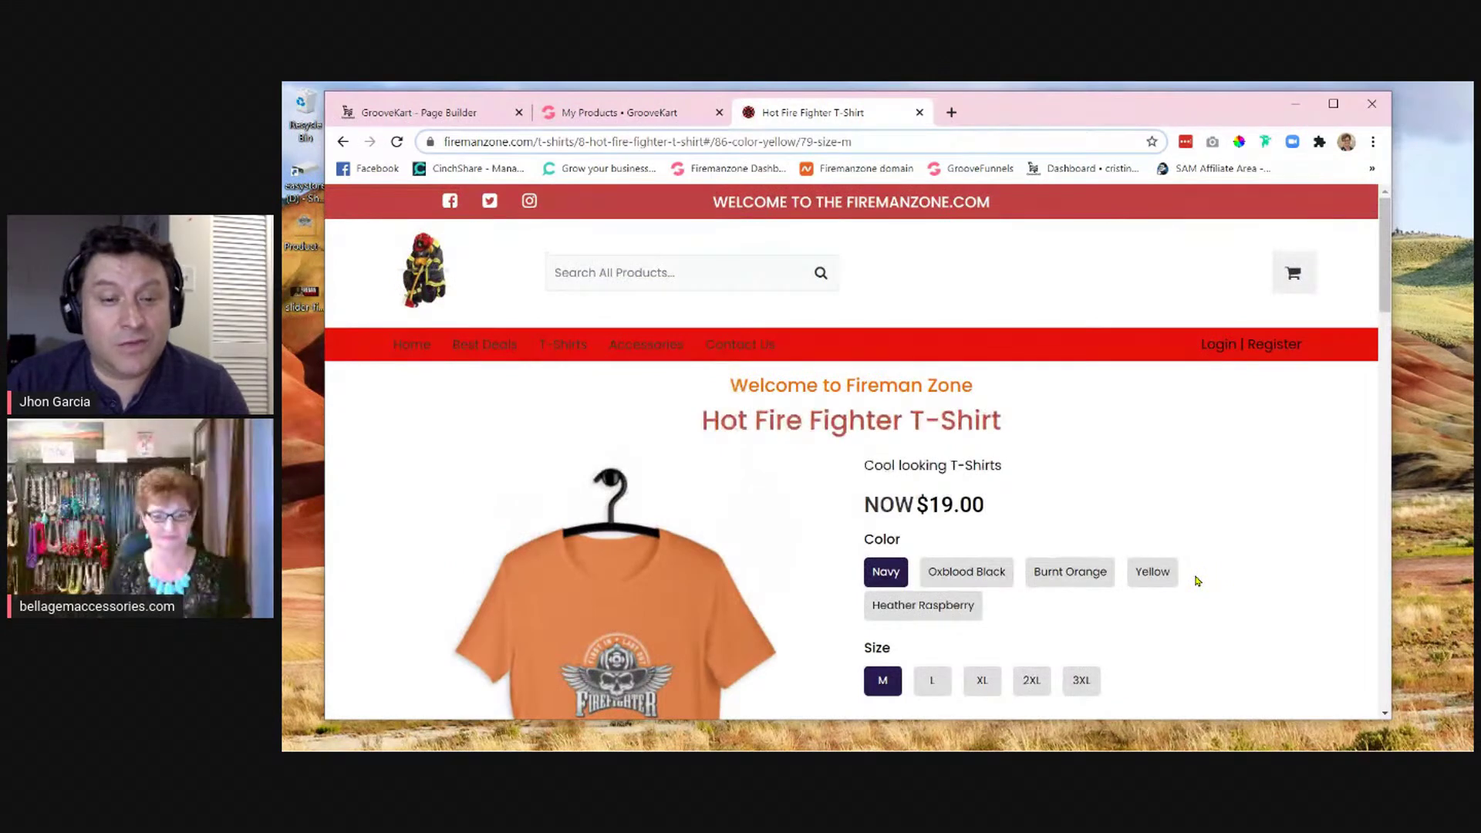
scroll(1203, 577, "down", 4)
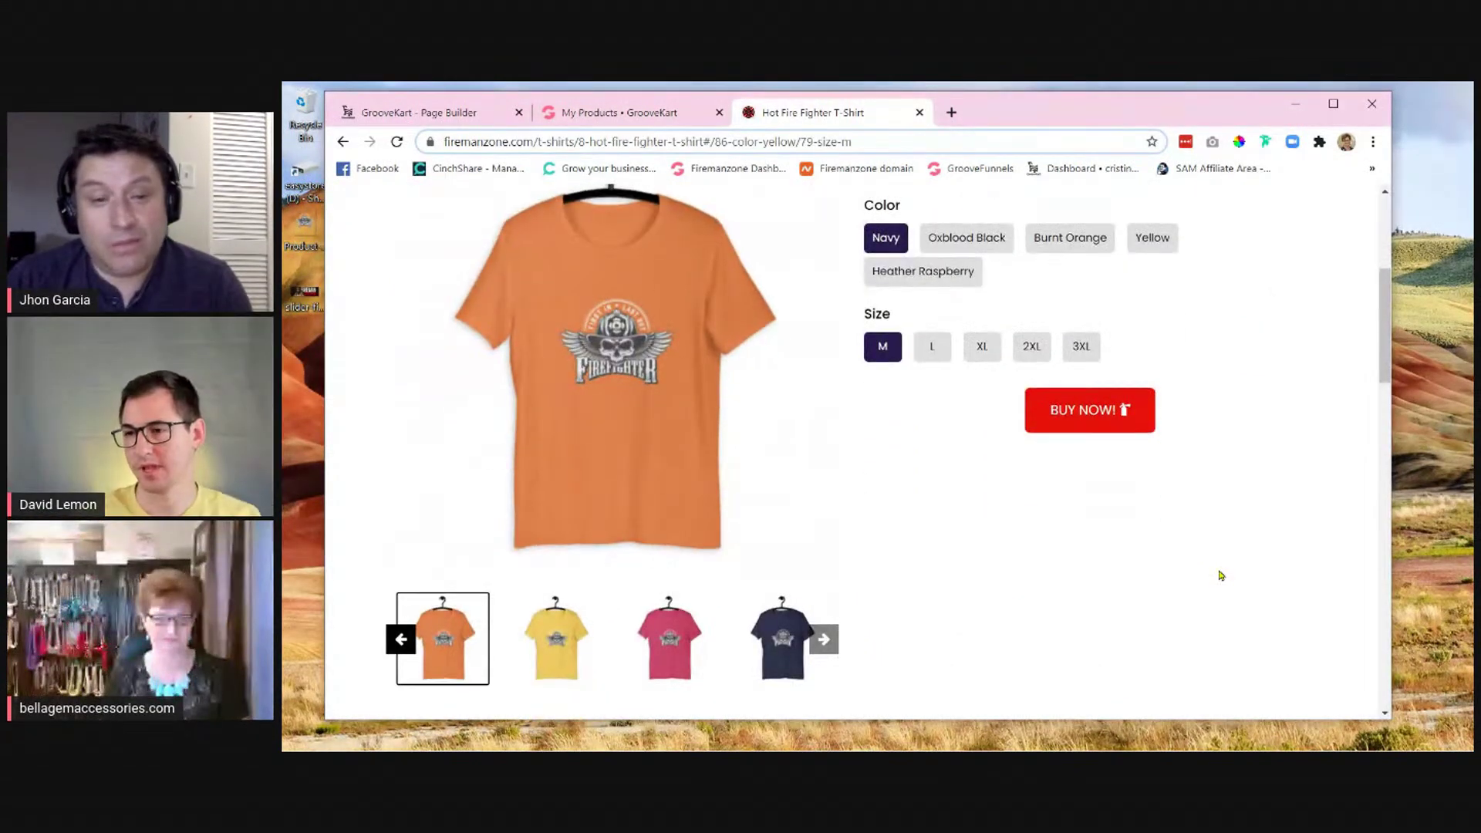
- Preview the T-shirt's Burnt Orange and Navy color variants, return to Burnt Orange, and check the product image and thumbnails
scroll(1218, 575, "up", 1)
scroll(1219, 575, "up", 1)
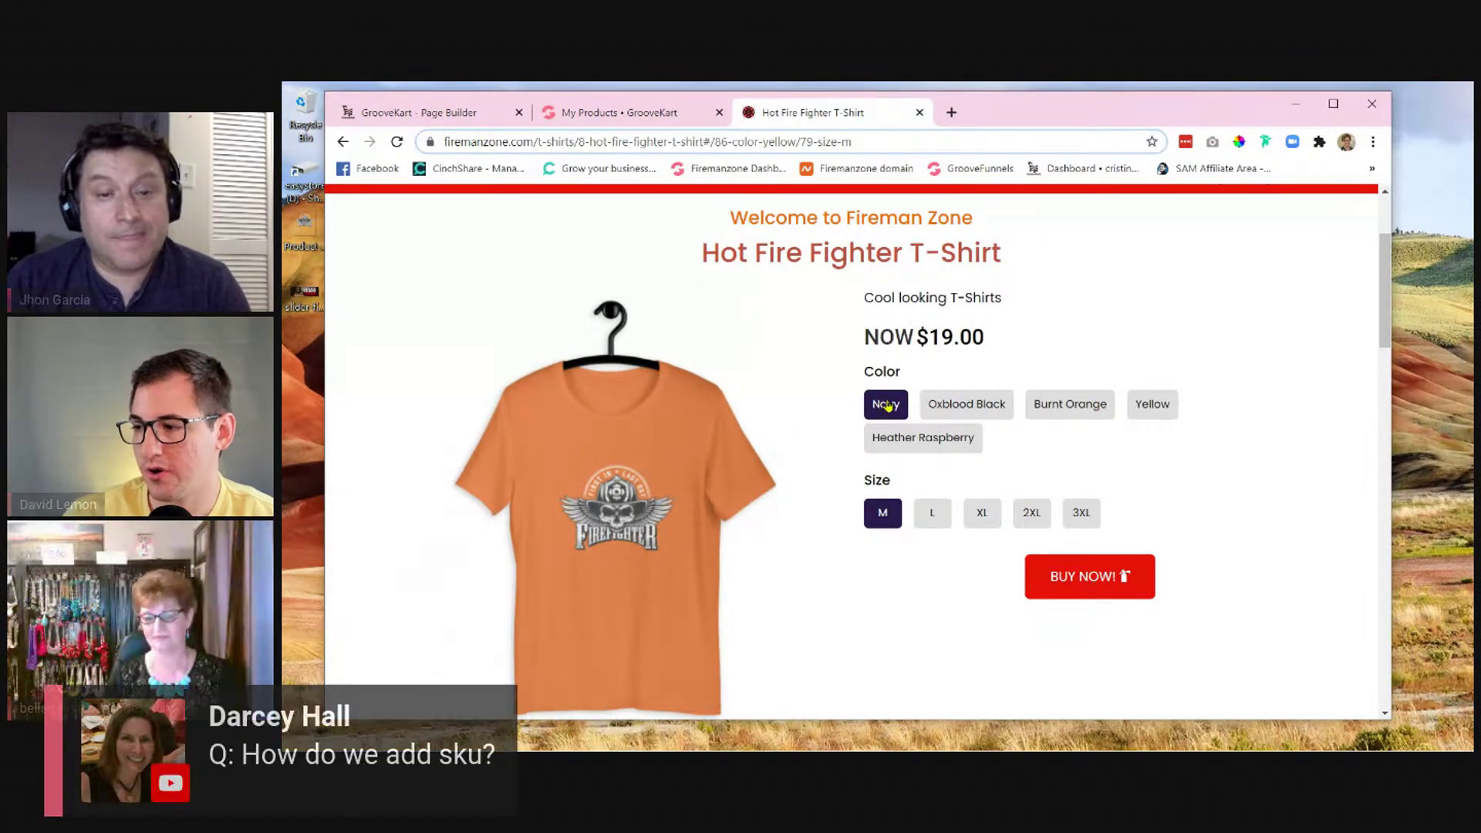
left_click(1071, 406)
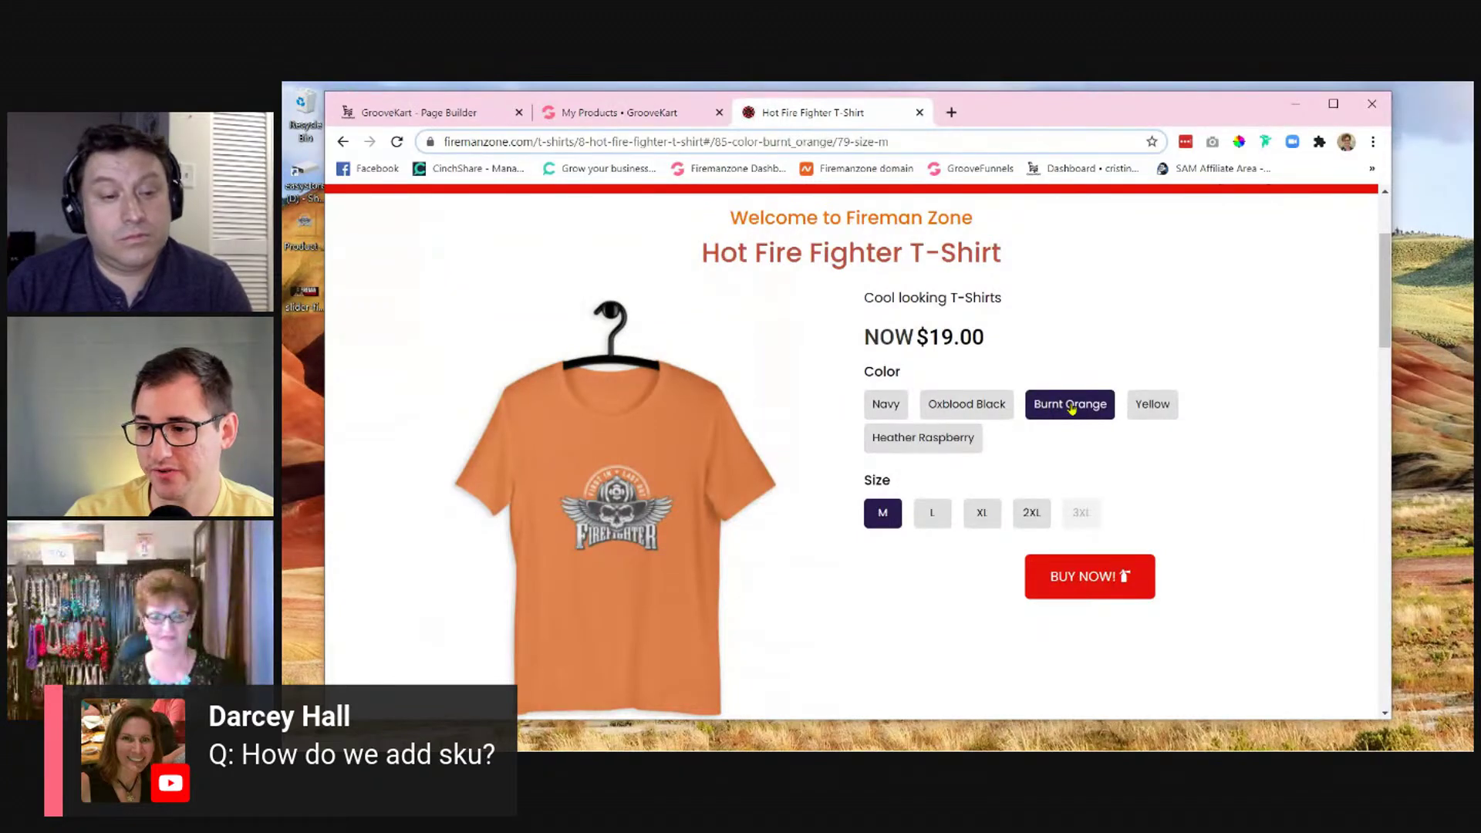
left_click(884, 411)
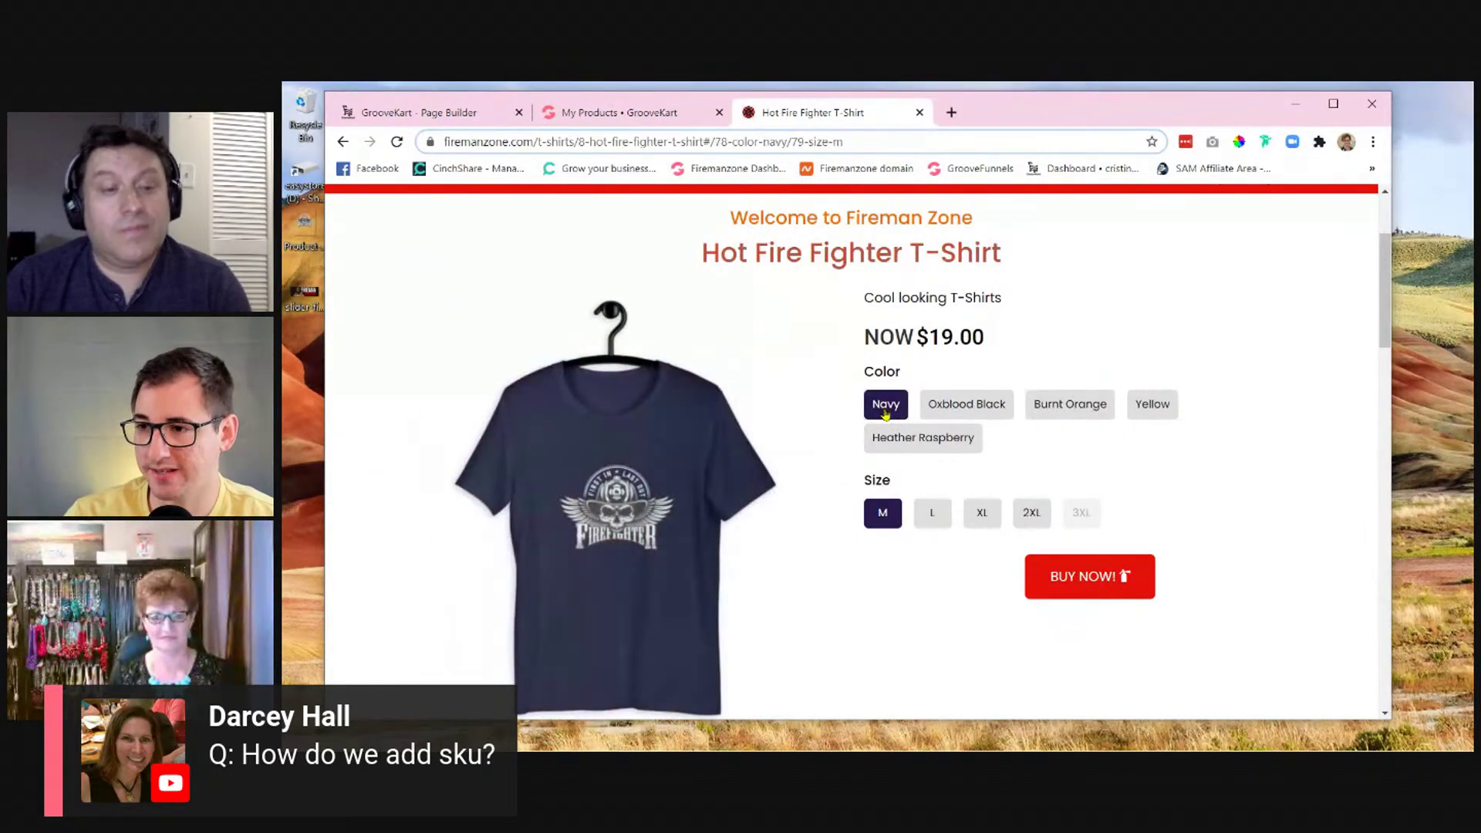
left_click(1101, 410)
scroll(1286, 584, "down", 4)
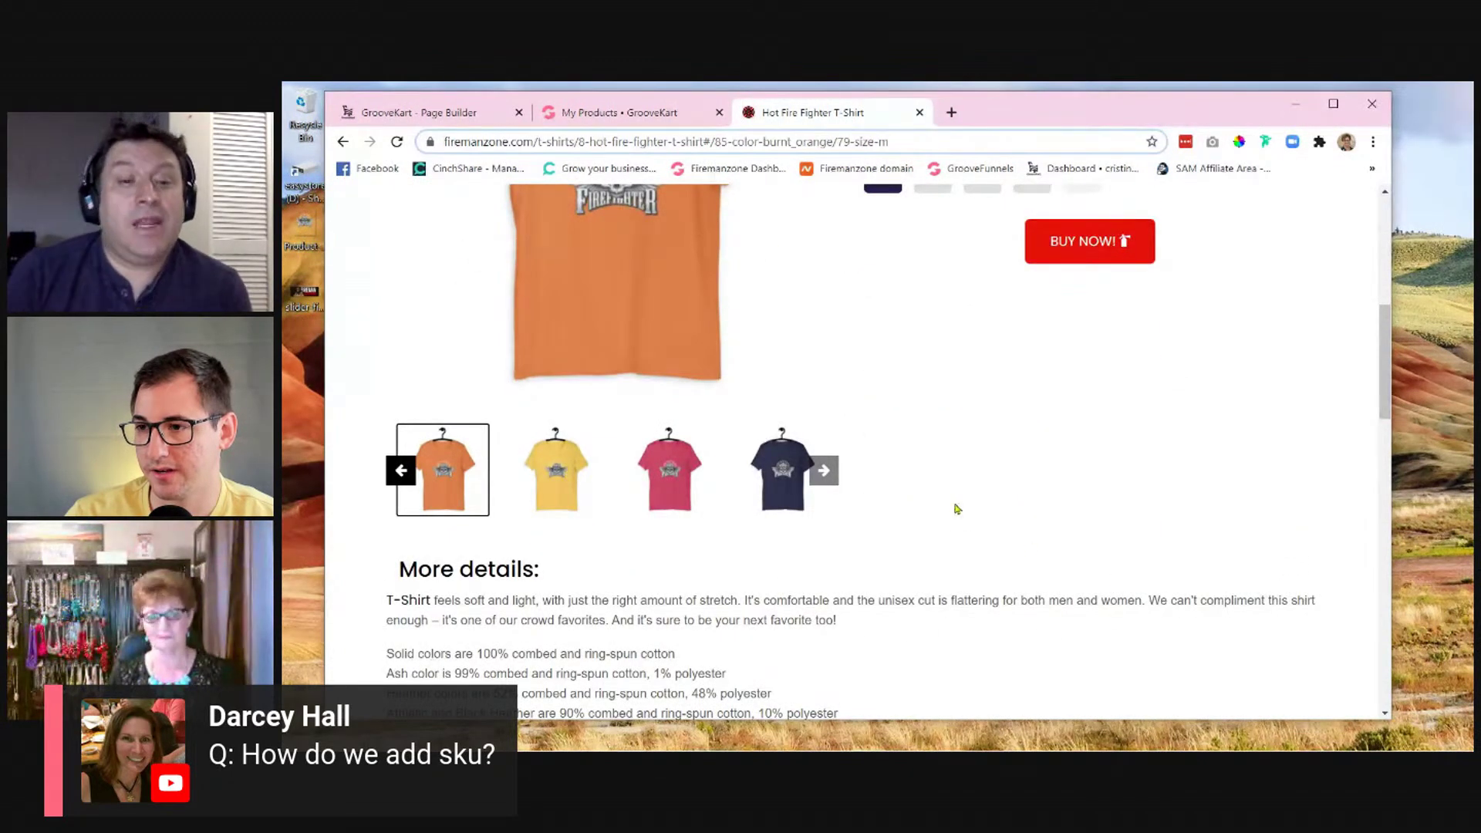
scroll(1008, 452, "down", 2)
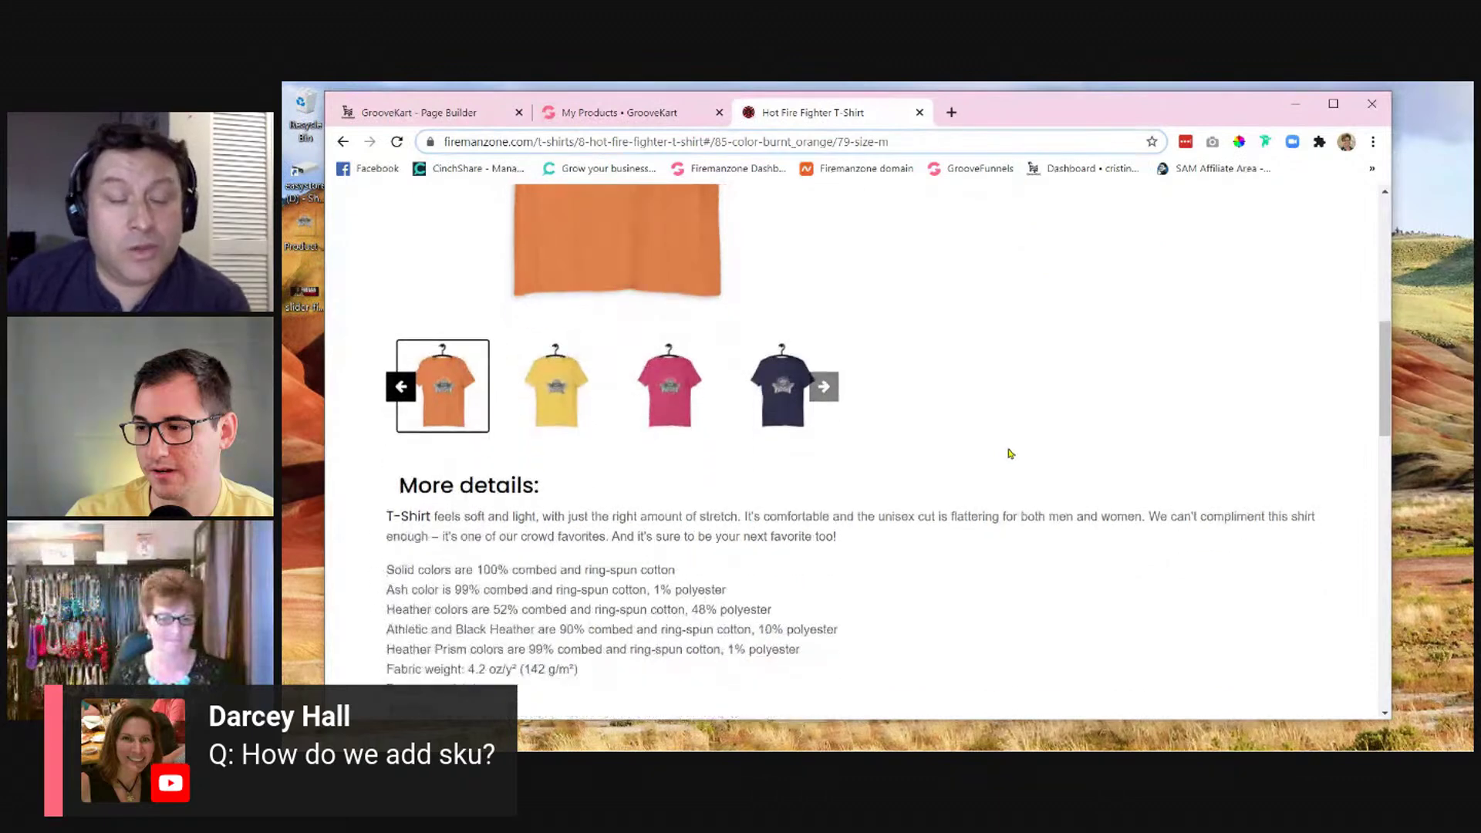
scroll(1026, 508, "up", 4)
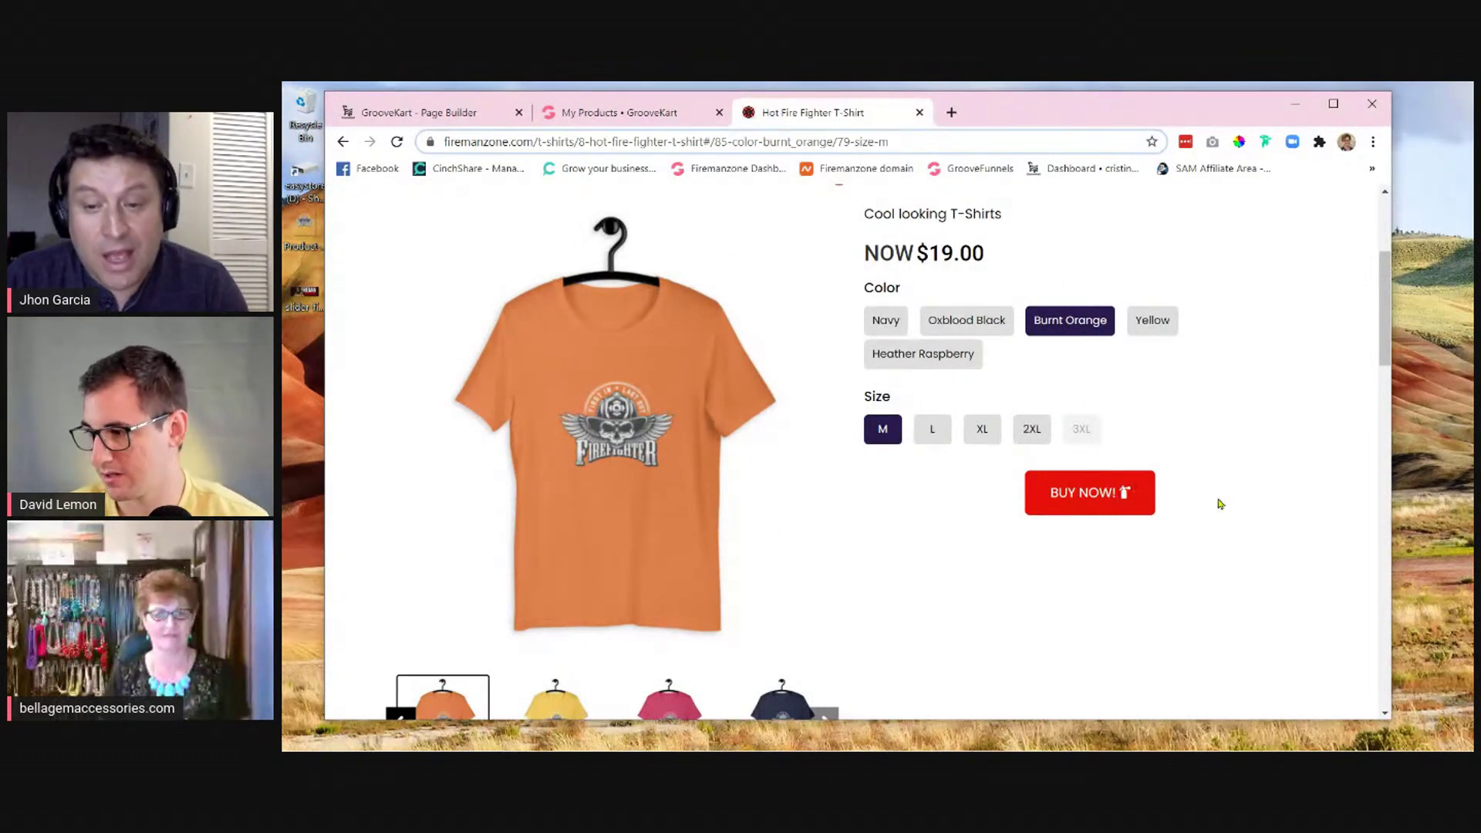
scroll(1222, 505, "up", 2)
scroll(1226, 509, "up", 3)
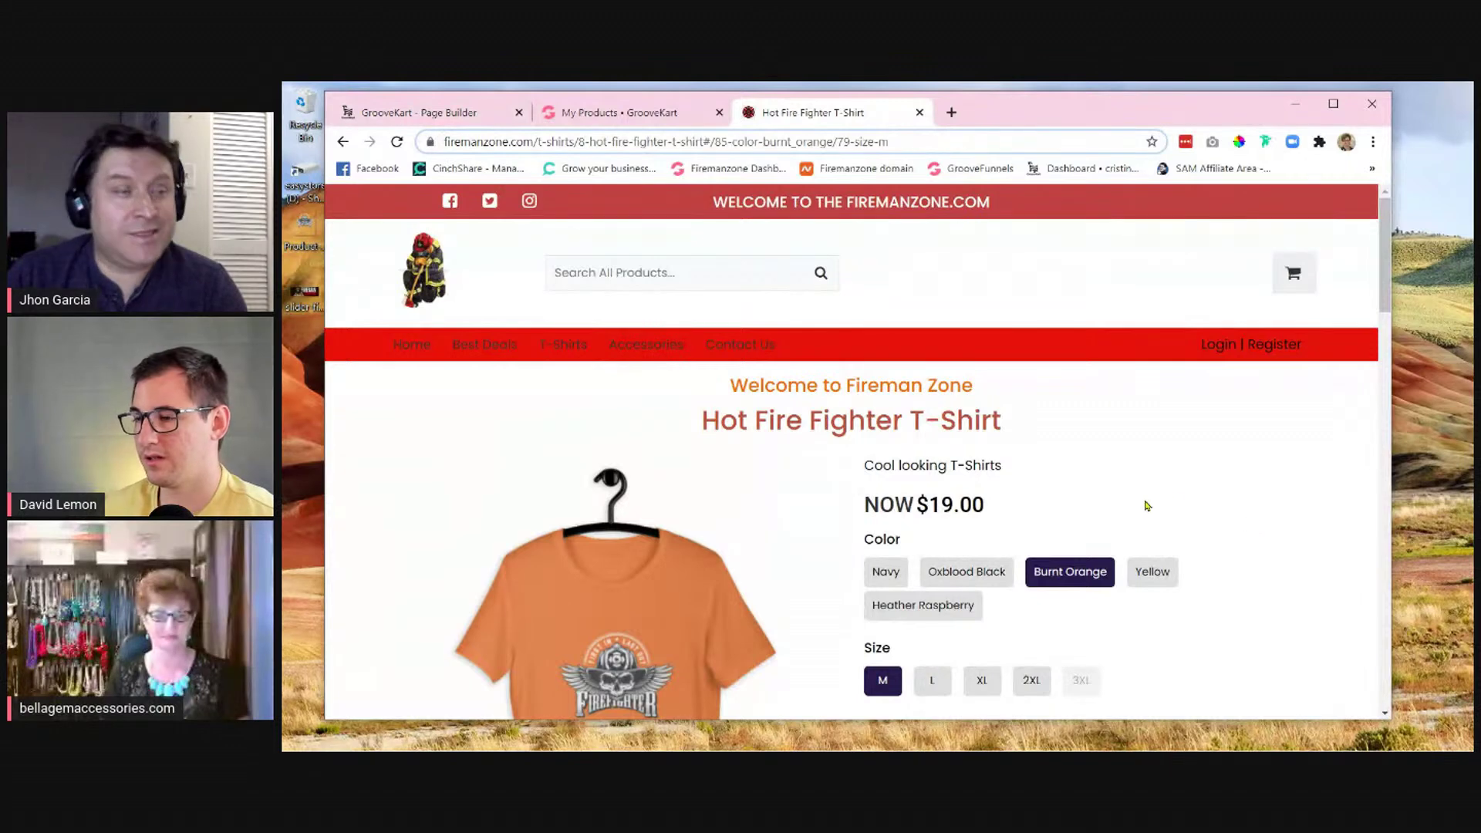
scroll(1178, 502, "down", 1)
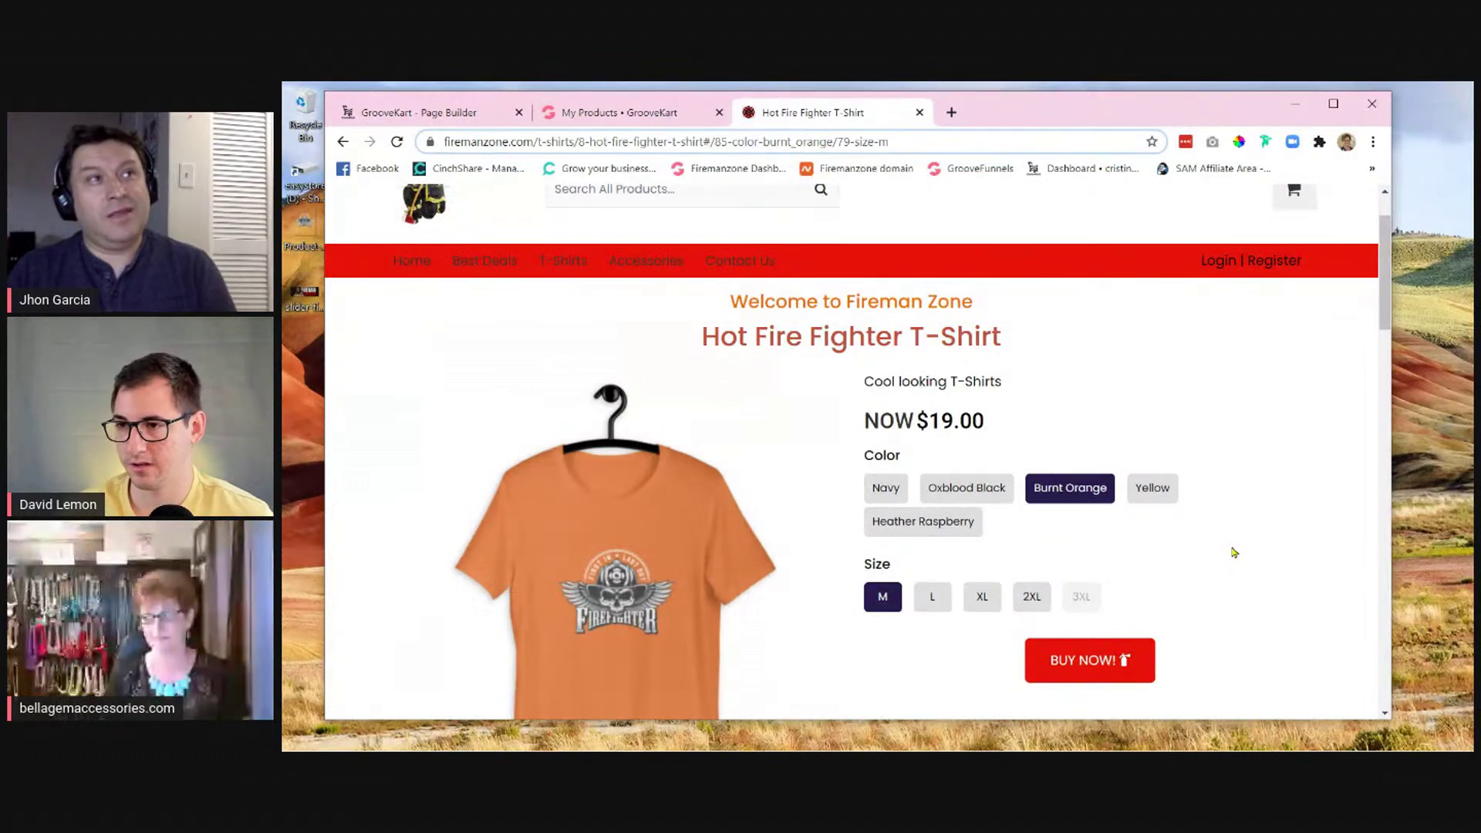
scroll(1233, 552, "down", 1)
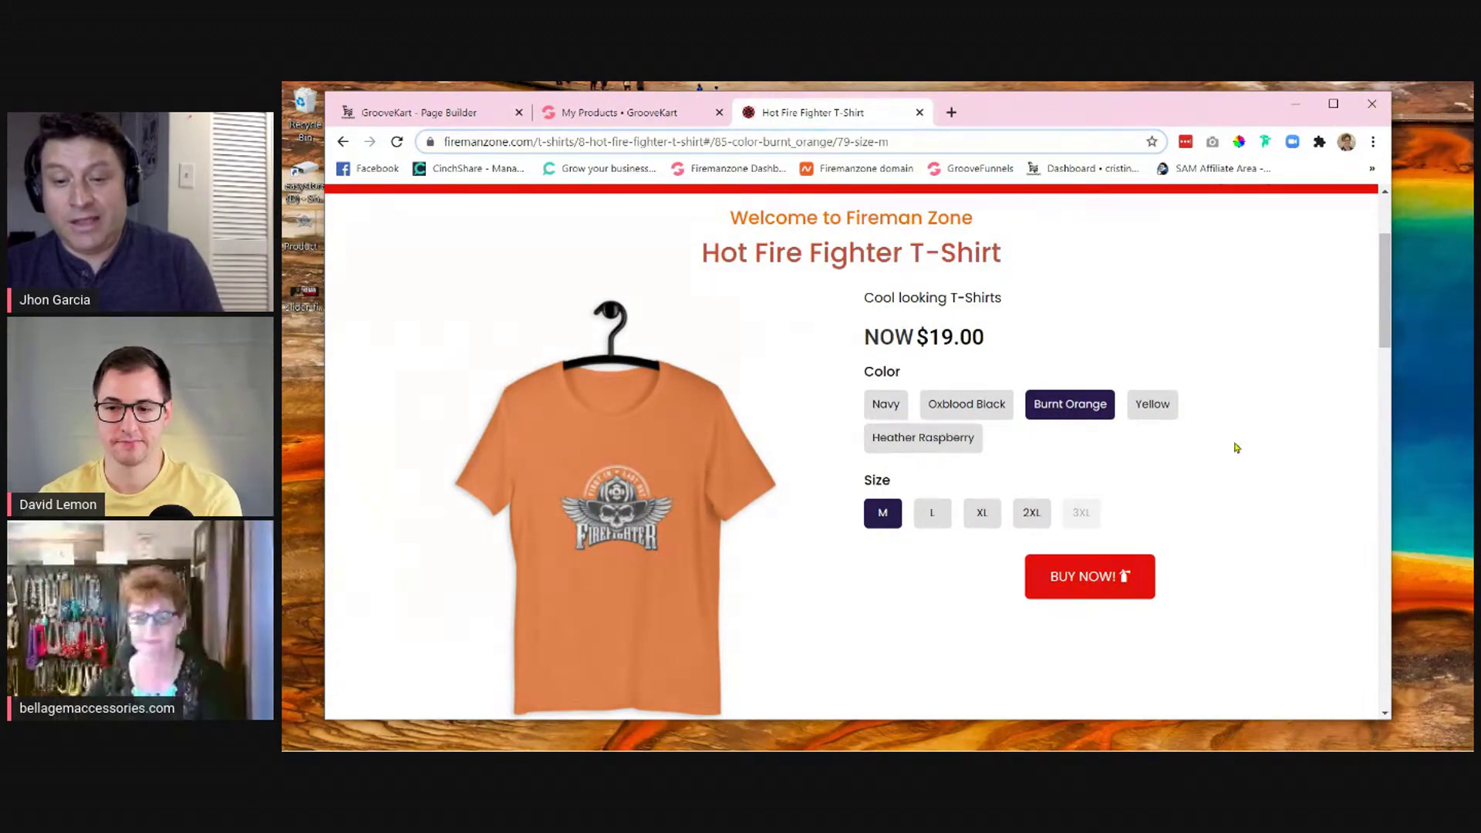
left_click_drag(1117, 116, 1125, 115)
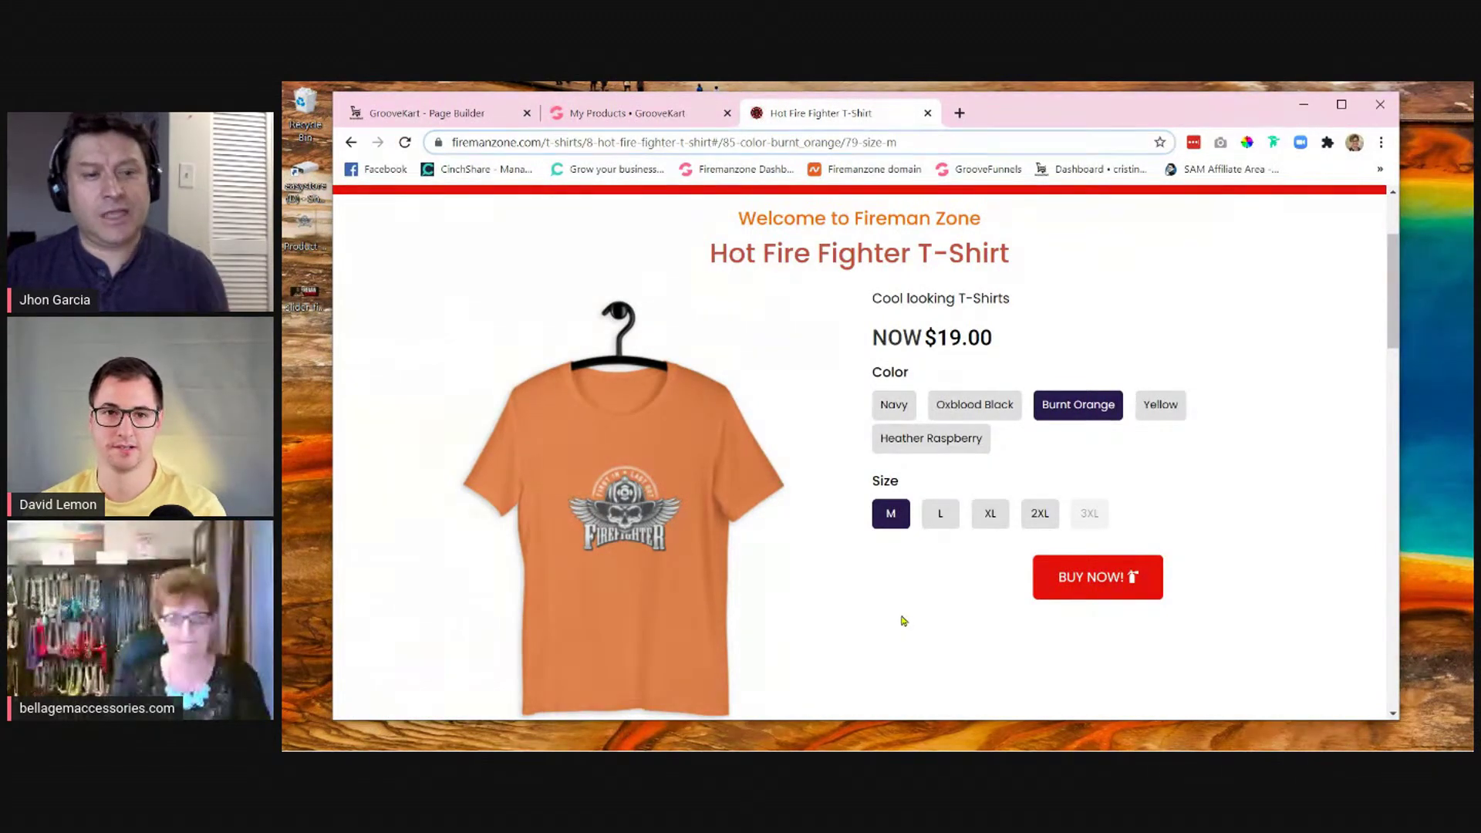
- Check the T-shirt page's related products and reviews sections, and open the Firefighter Laptop Sleeve from the related products
scroll(901, 586, "down", 20)
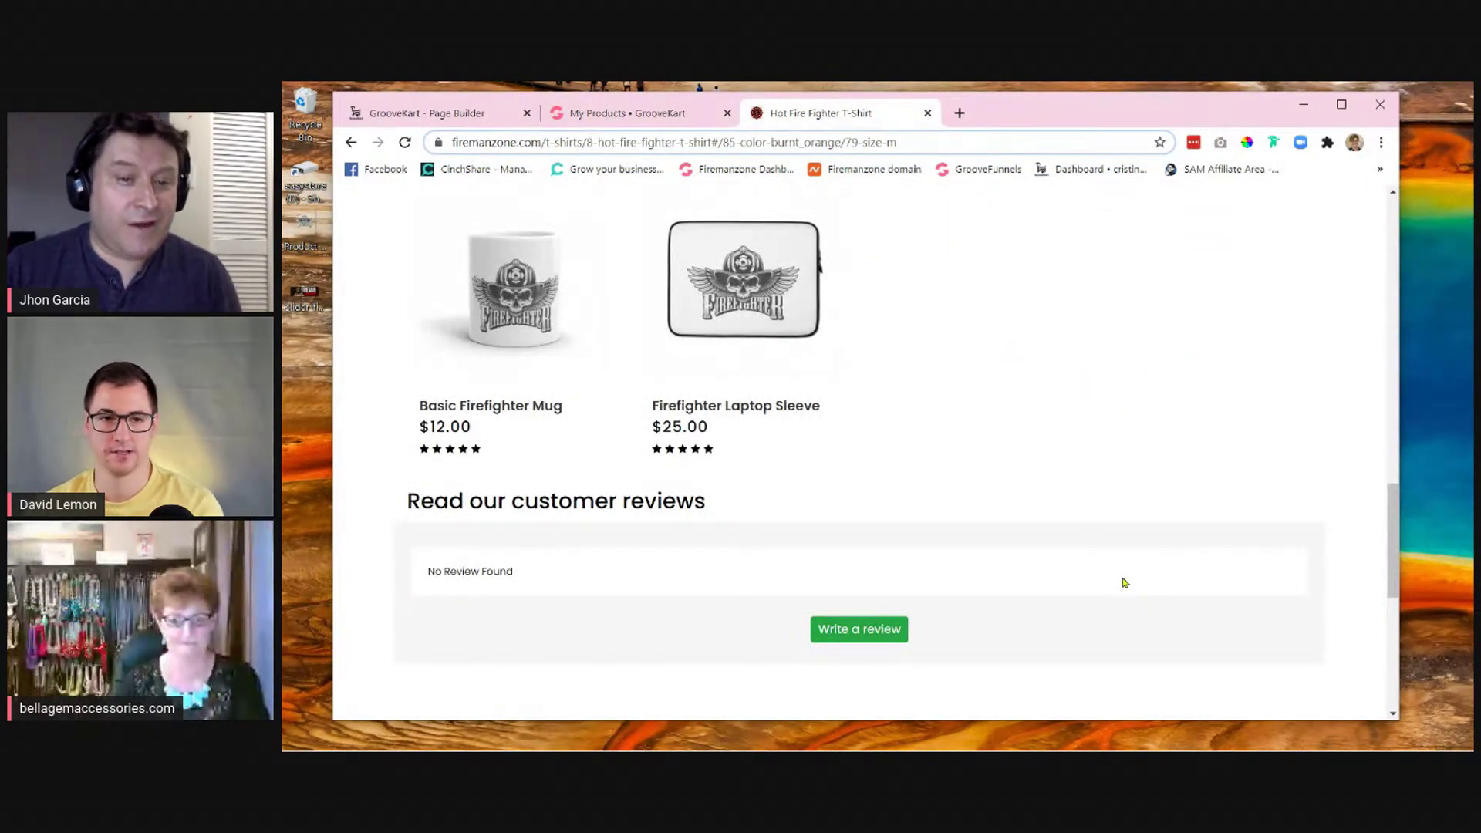
scroll(1124, 582, "up", 1)
scroll(1123, 582, "down", 4)
scroll(1091, 620, "up", 4)
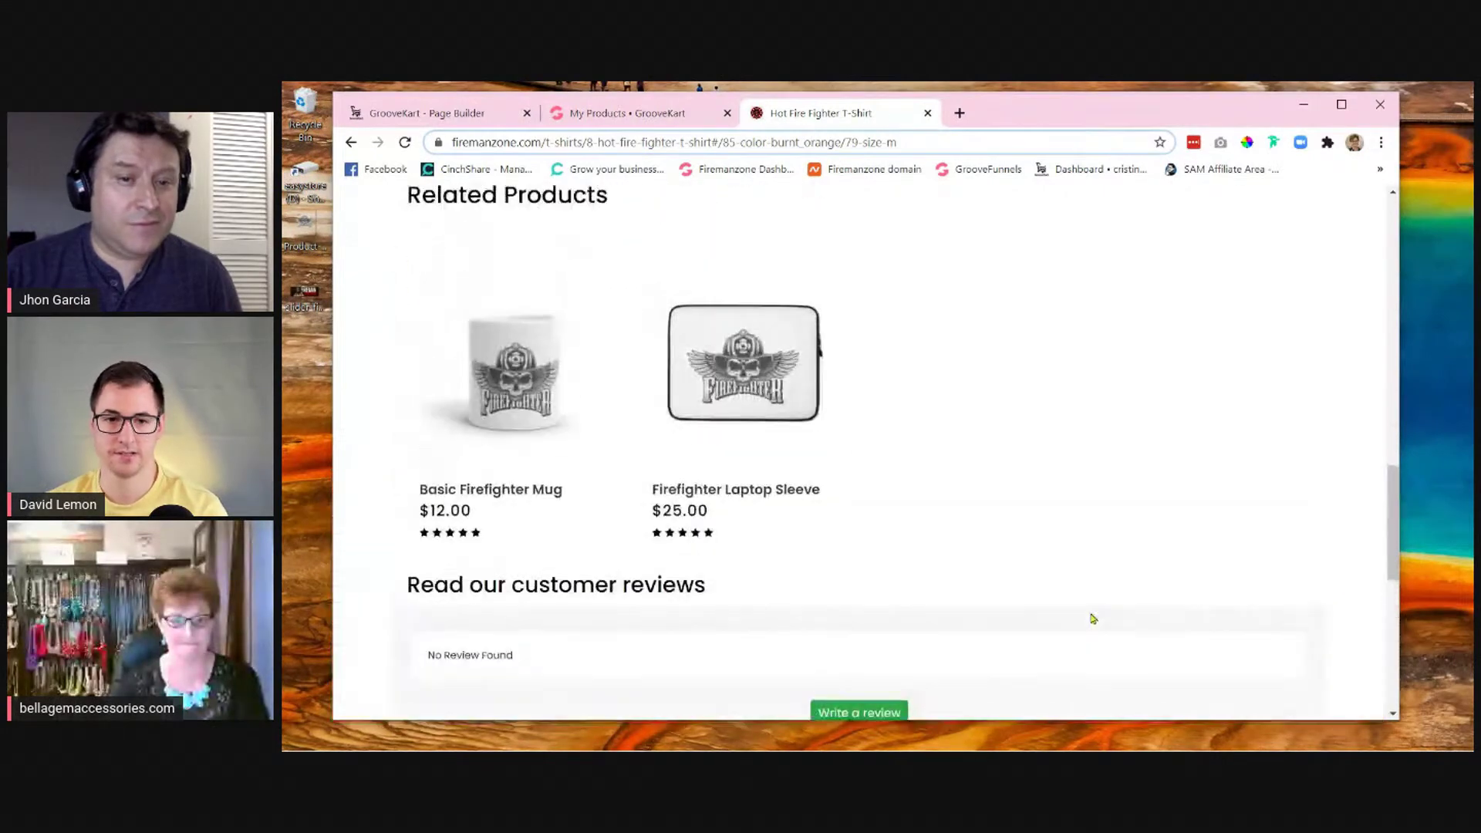
scroll(748, 386, "up", 1)
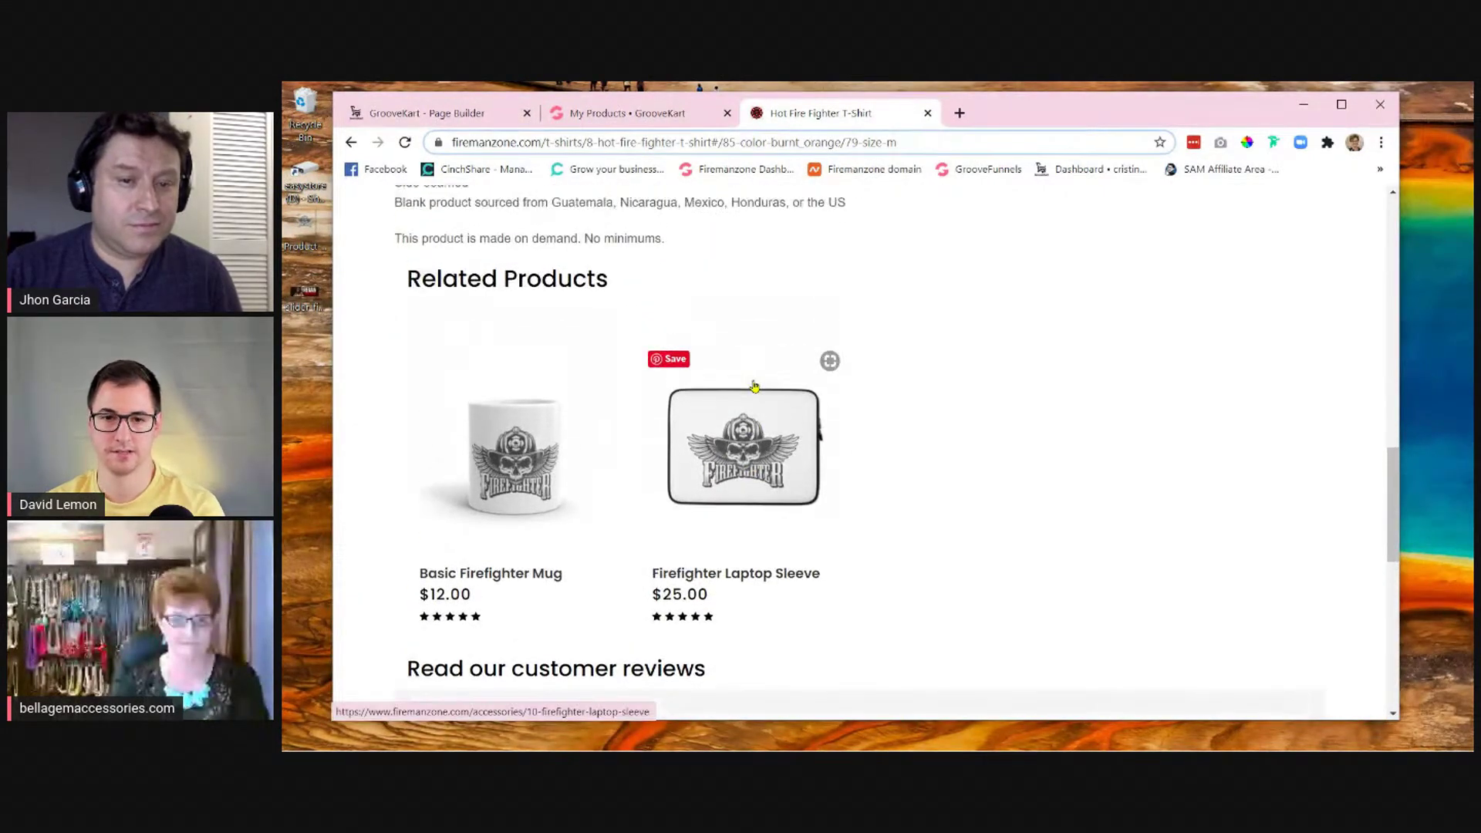
left_click(744, 458)
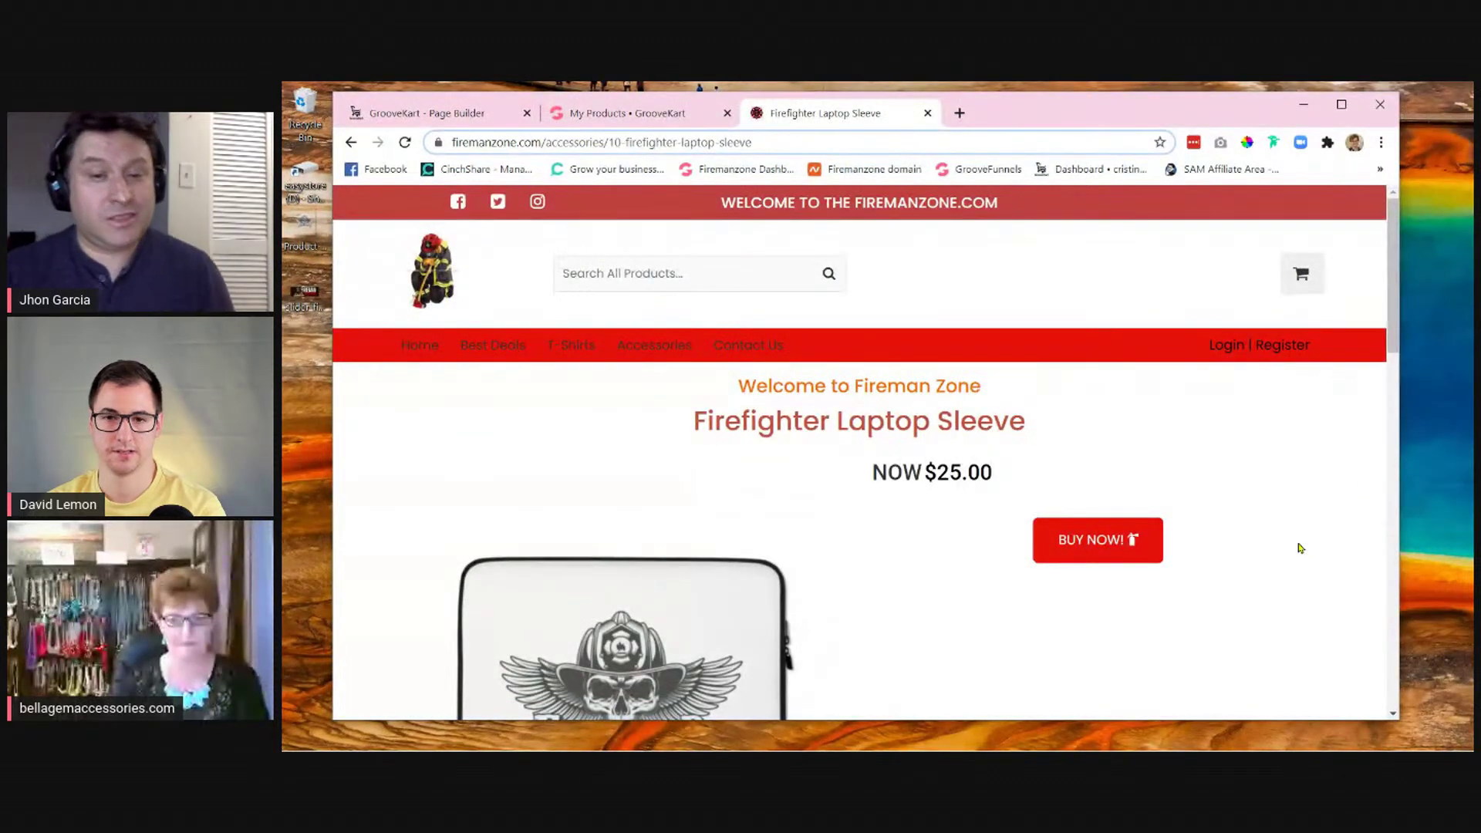
- Examine the live Firefighter Laptop Sleeve page, including its price, images, details, related products, customer reviews section and footer
scroll(1322, 546, "down", 1)
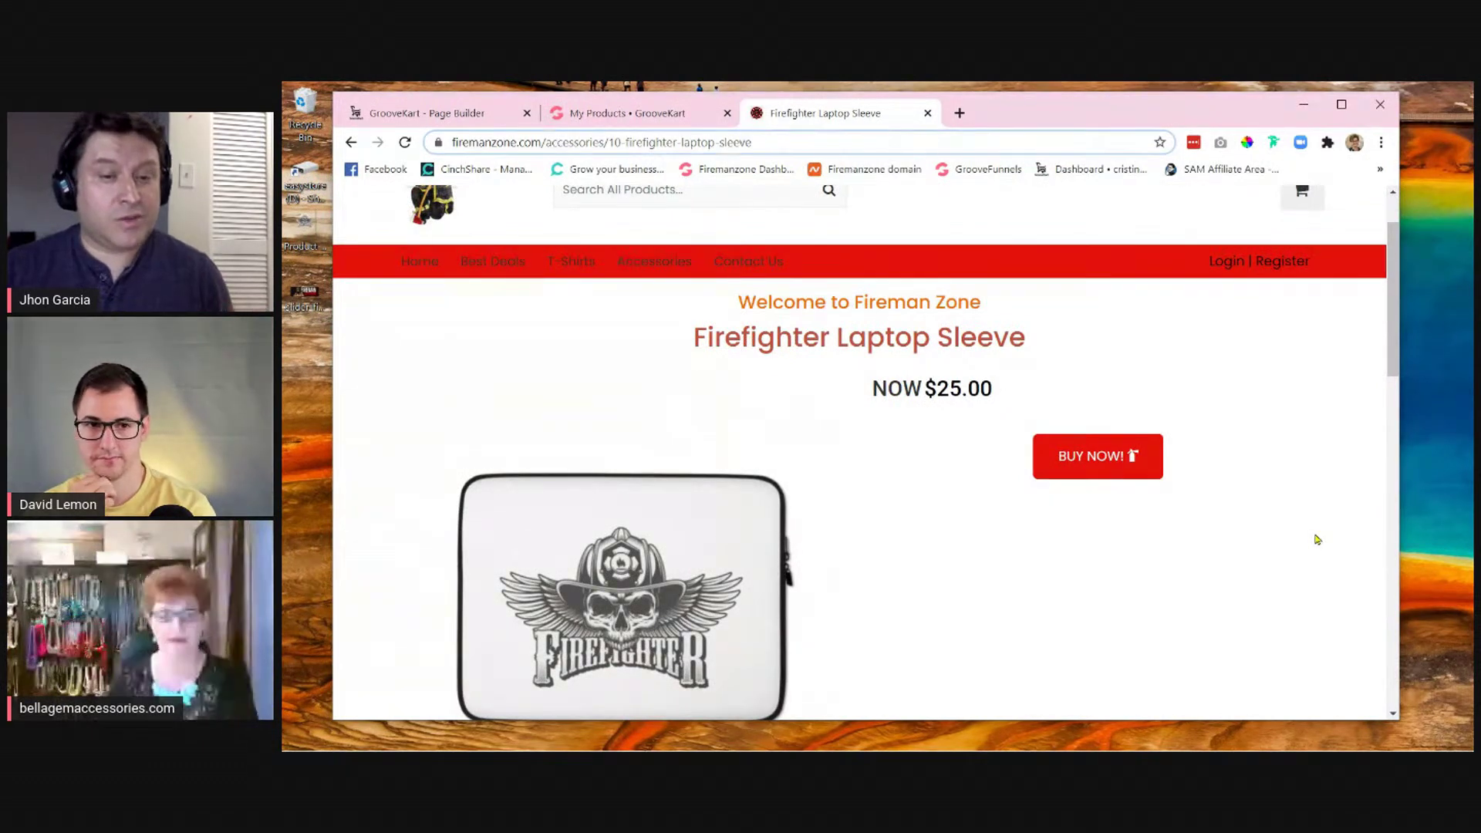
scroll(1317, 539, "down", 1)
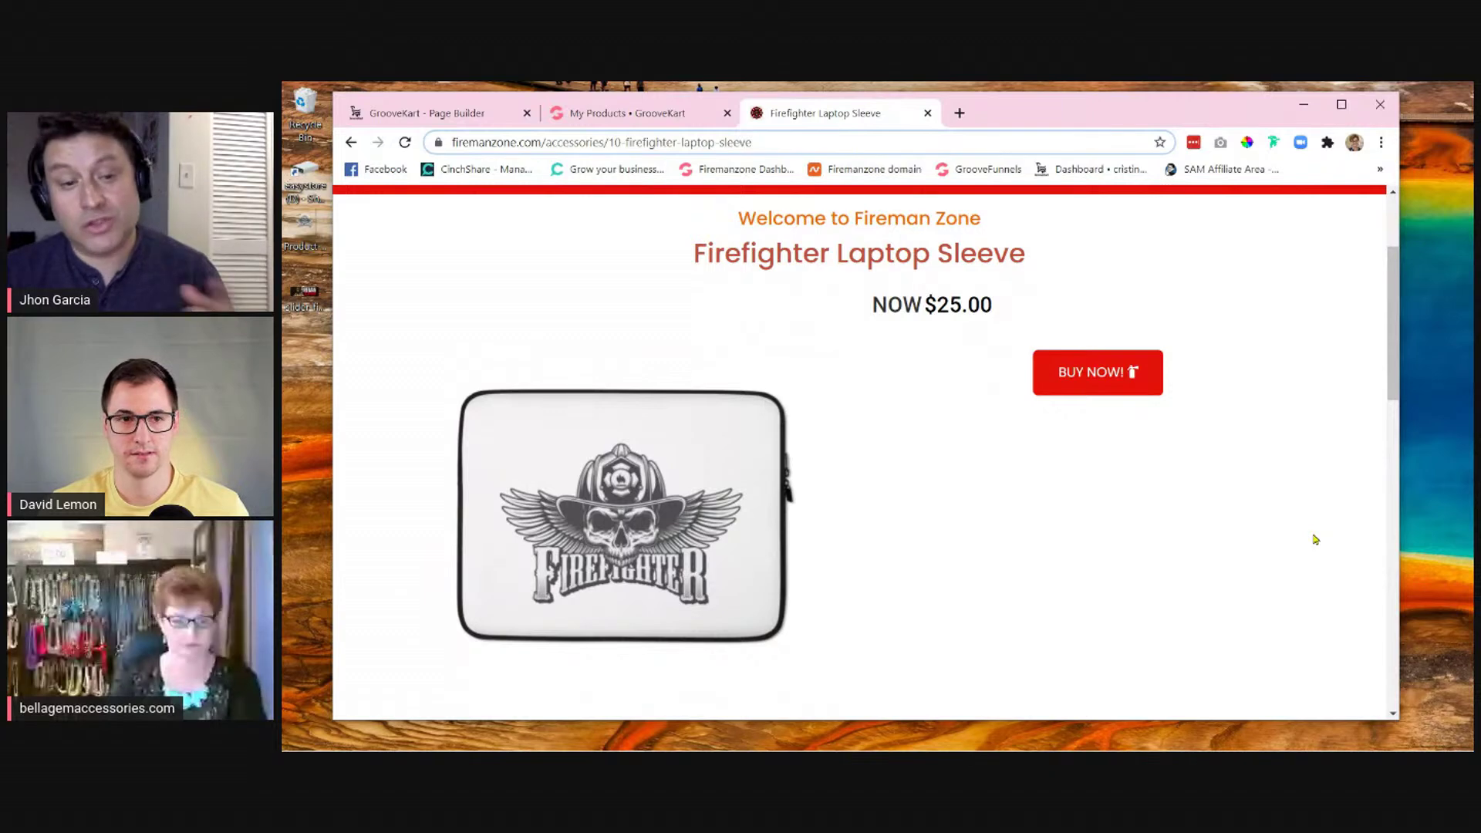
scroll(1154, 520, "down", 5)
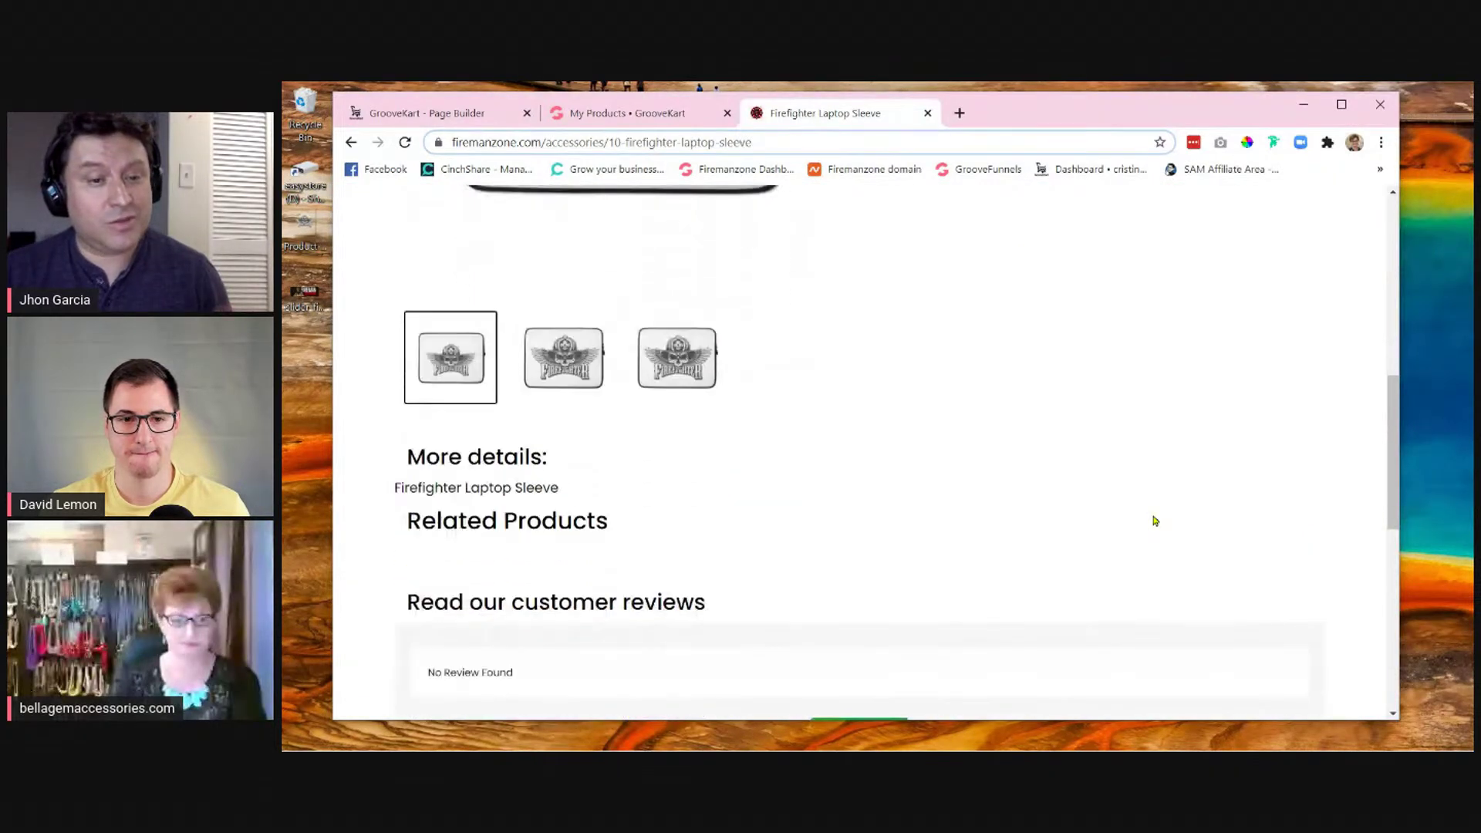
scroll(1154, 520, "down", 4)
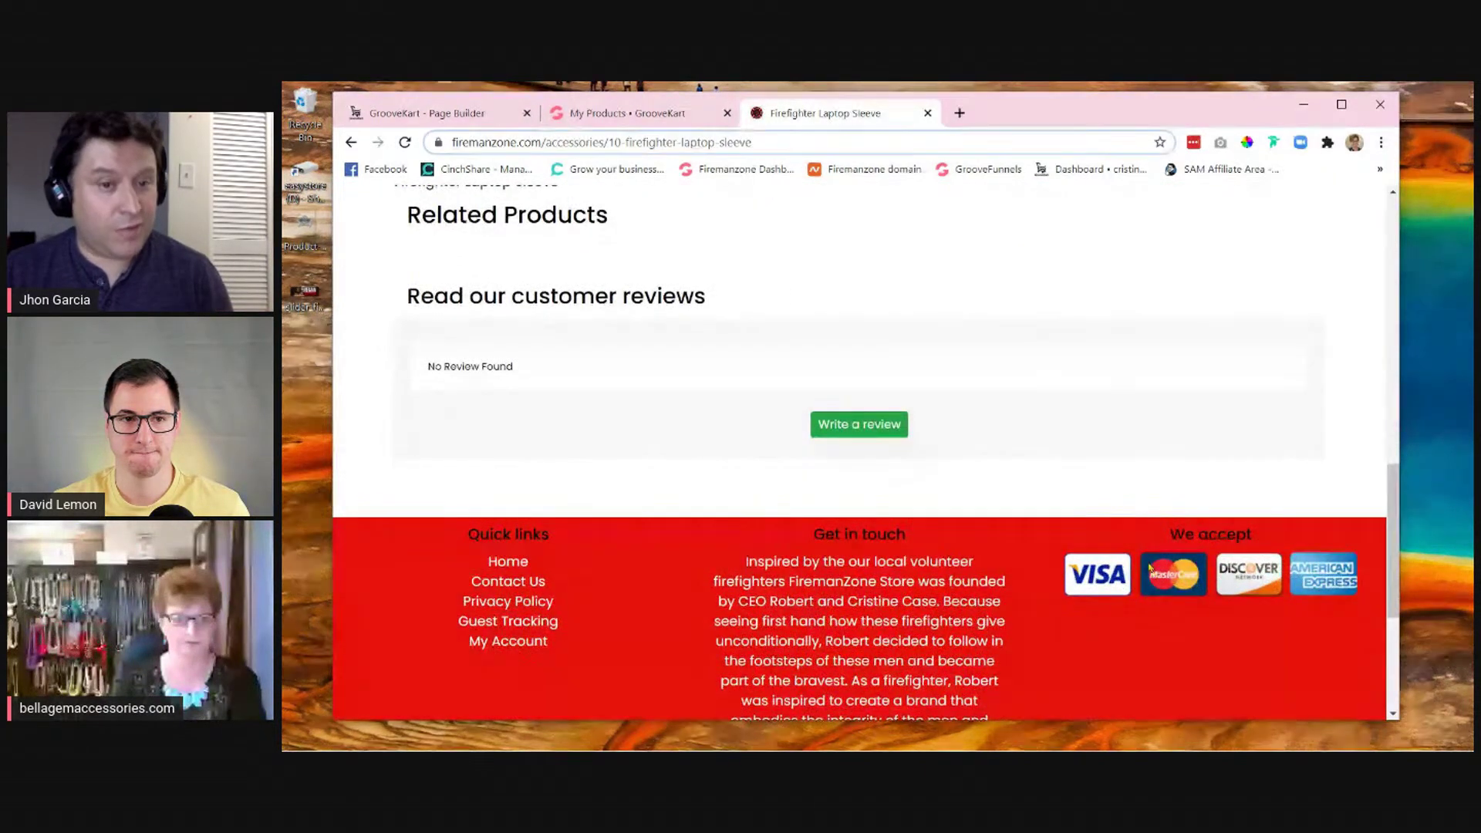
scroll(1148, 563, "up", 4)
scroll(1149, 566, "up", 2)
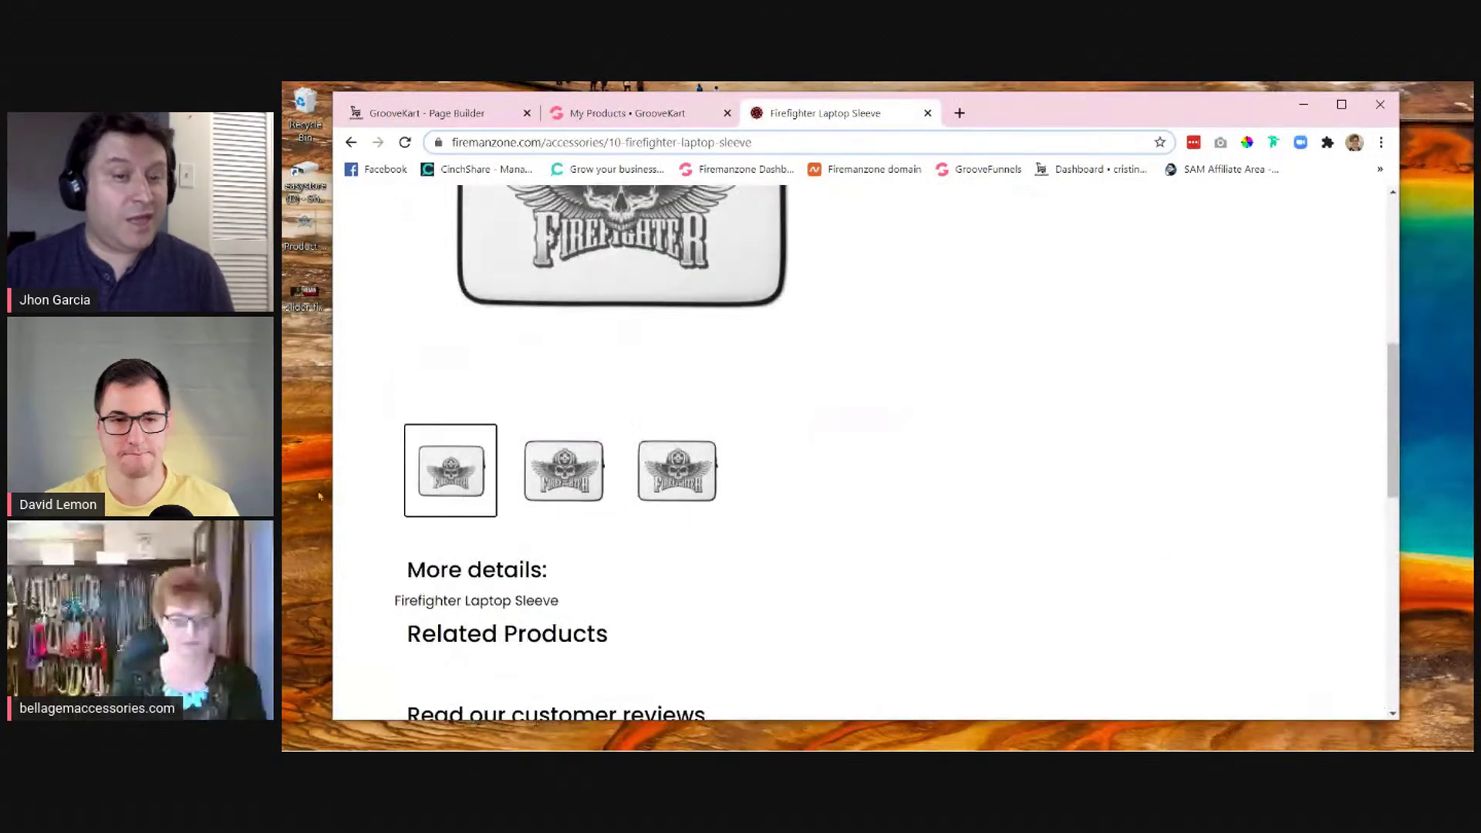
scroll(759, 527, "down", 1)
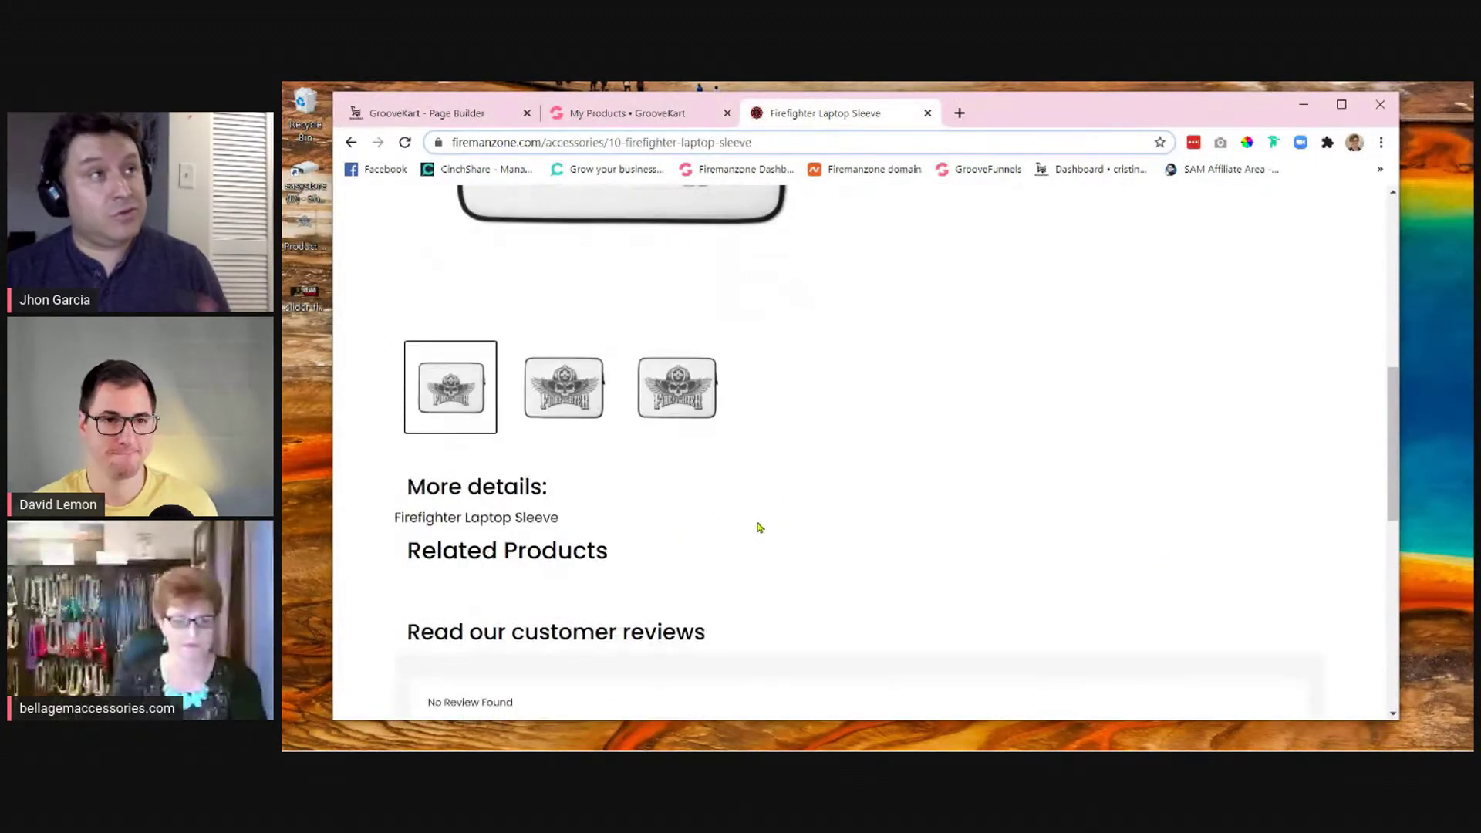
scroll(759, 528, "down", 1)
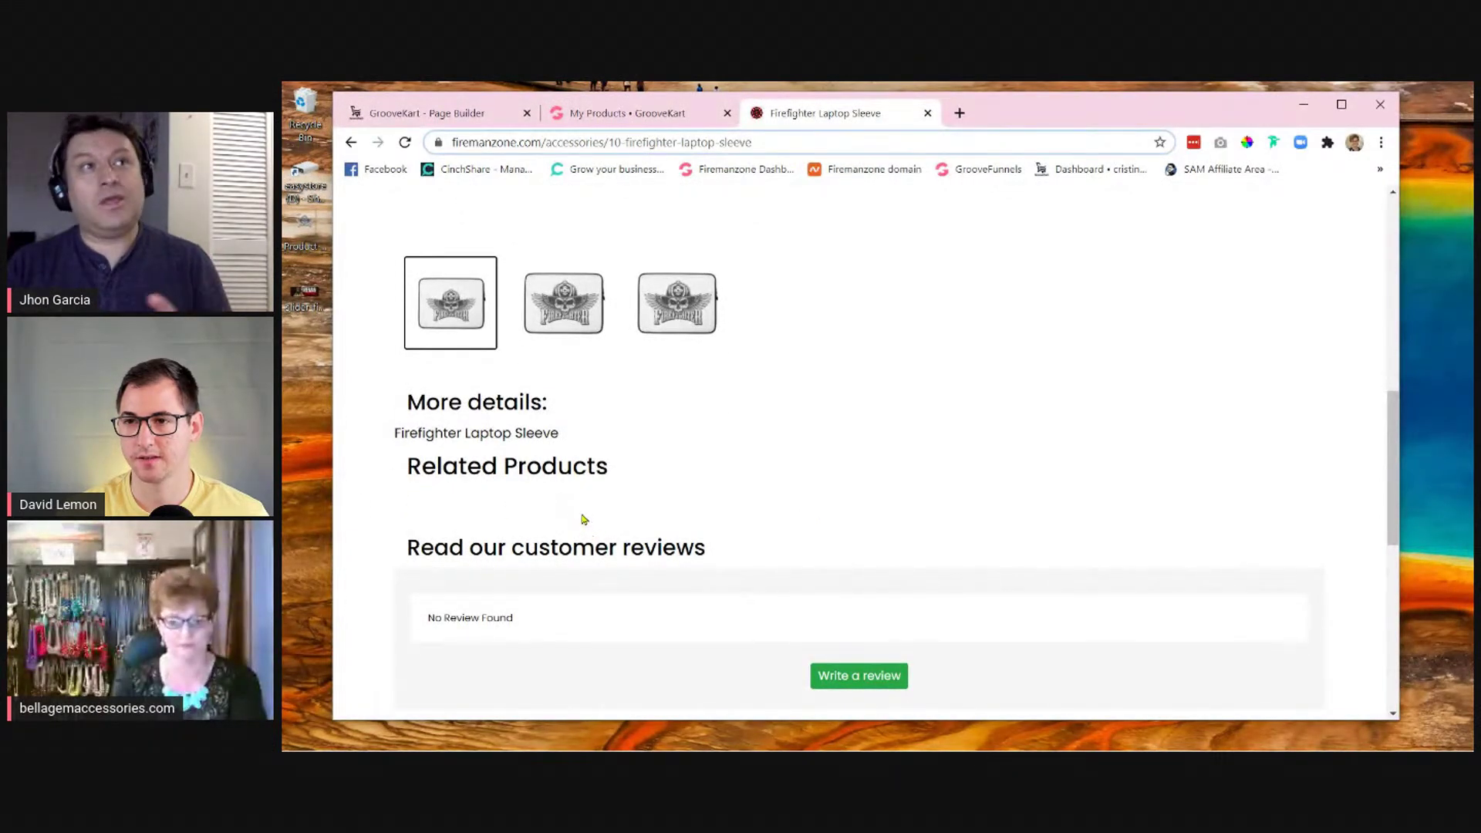
scroll(701, 519, "down", 2)
scroll(701, 519, "up", 3)
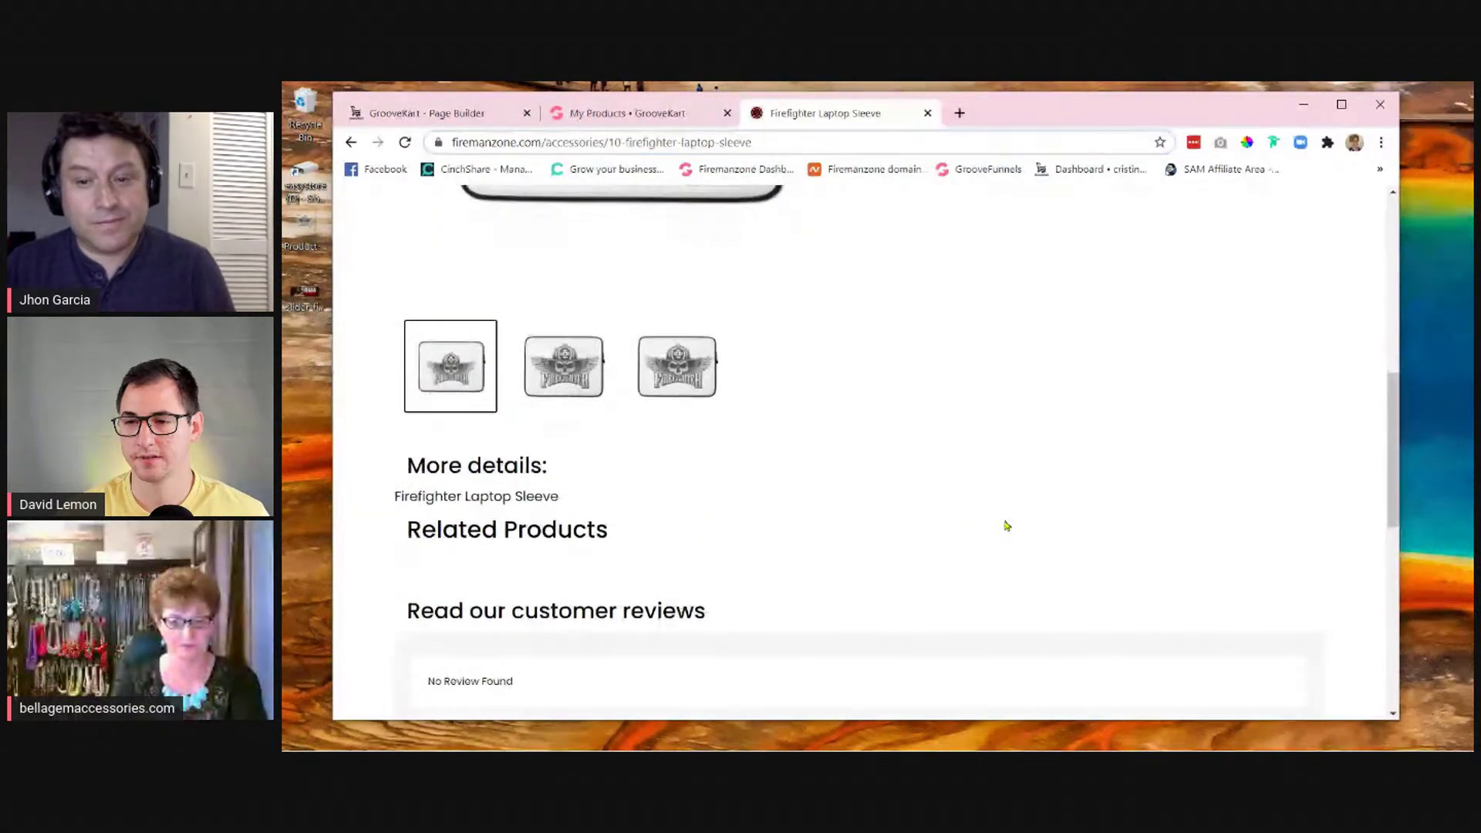
scroll(1007, 525, "down", 6)
scroll(1007, 525, "down", 2)
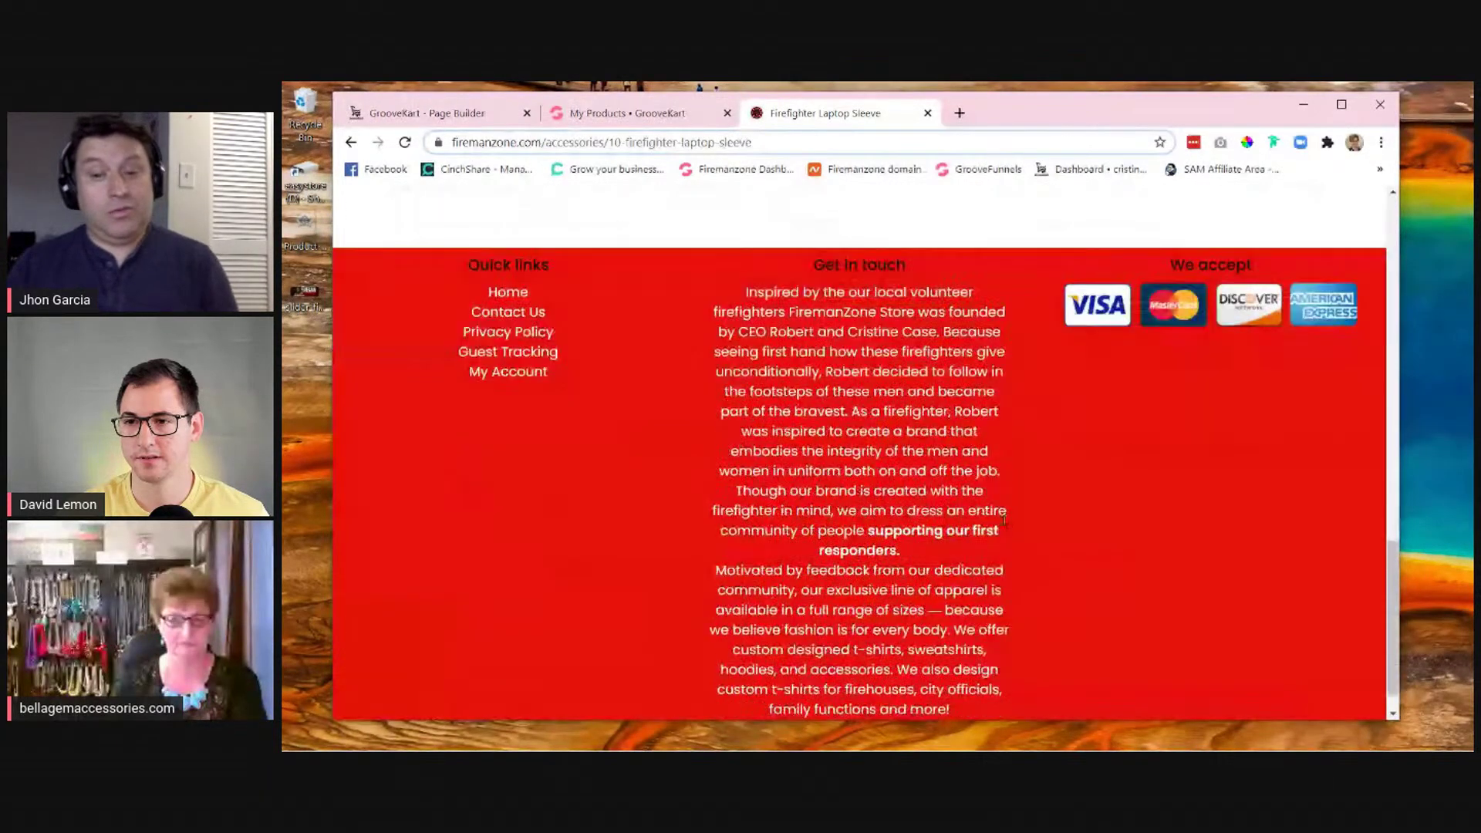
scroll(1002, 578, "up", 5)
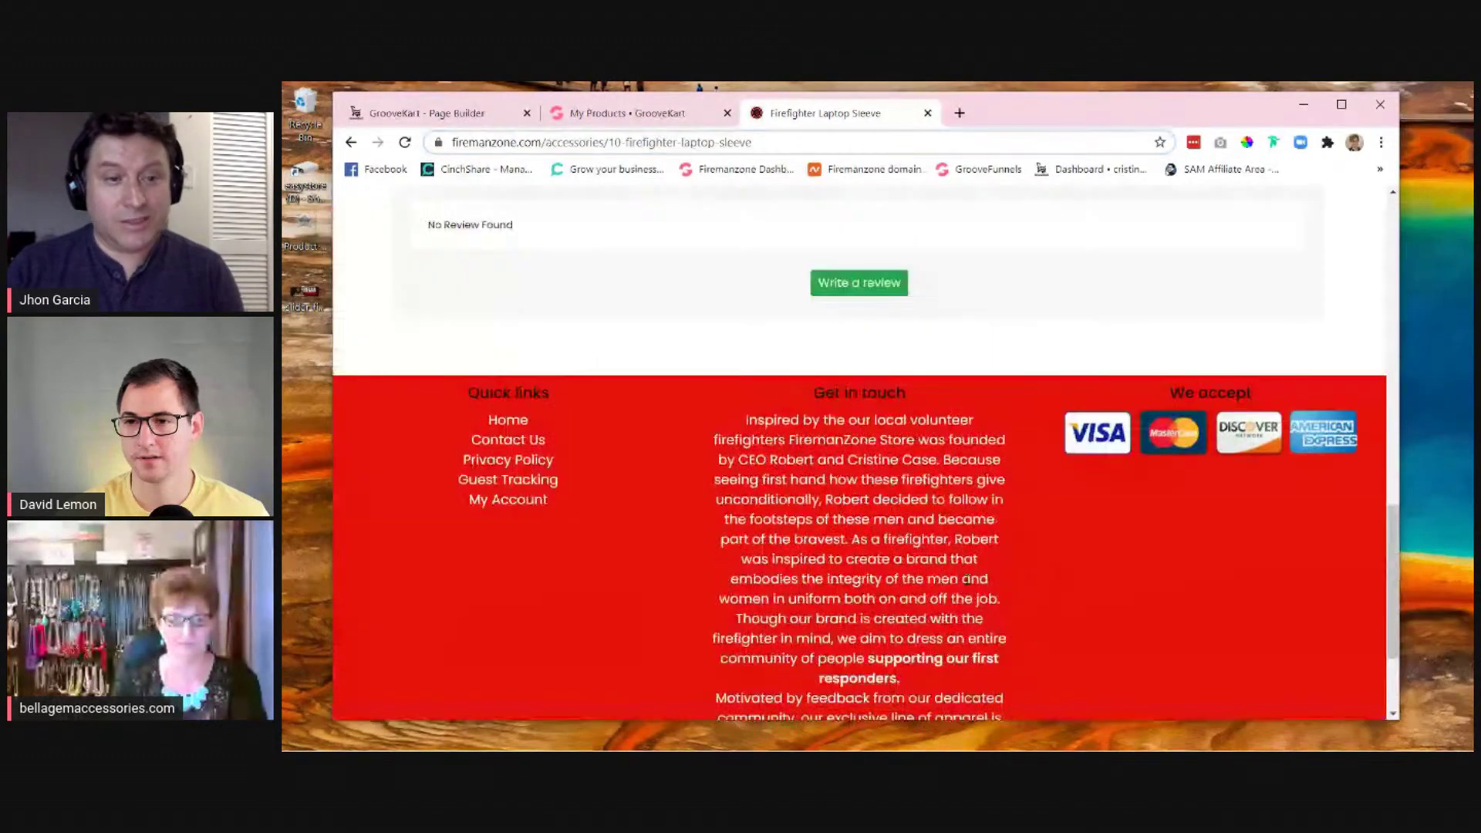
scroll(968, 577, "up", 15)
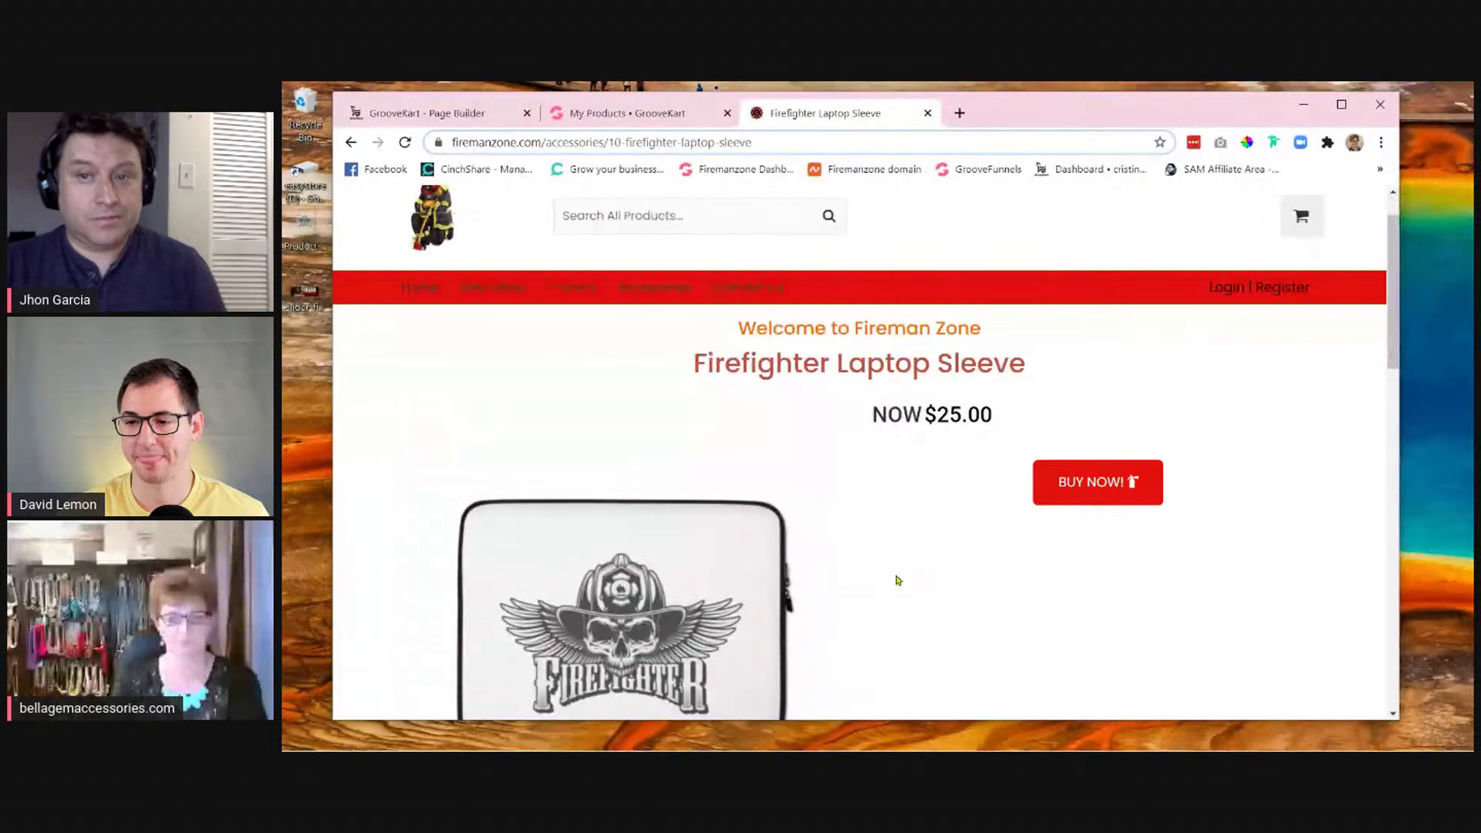
scroll(897, 580, "down", 1)
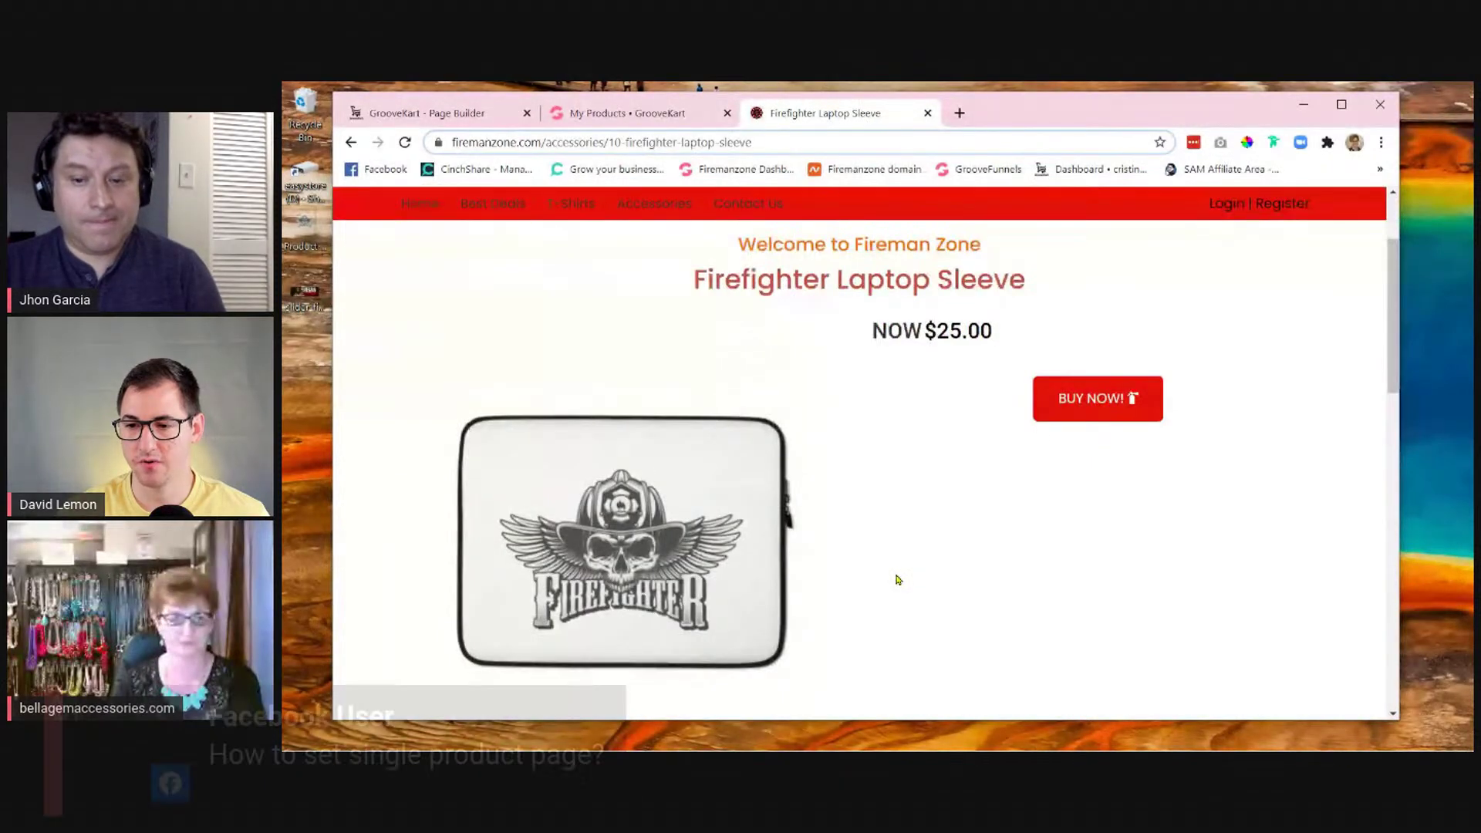
- Return from the laptop sleeve to the live Hot Fire Fighter T-Shirt page and review its images, price and variant options
scroll(899, 579, "up", 2)
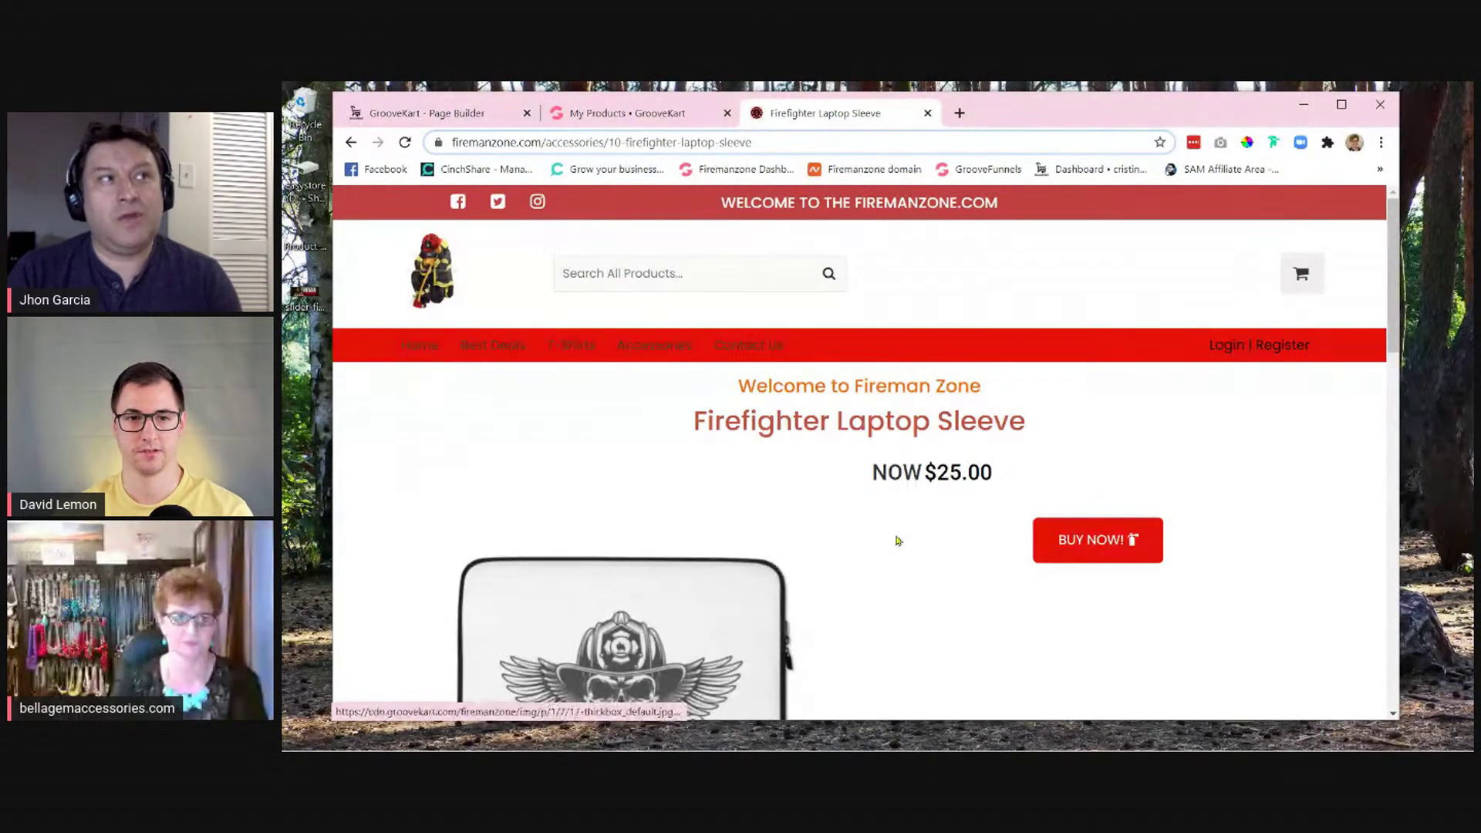
left_click(353, 142)
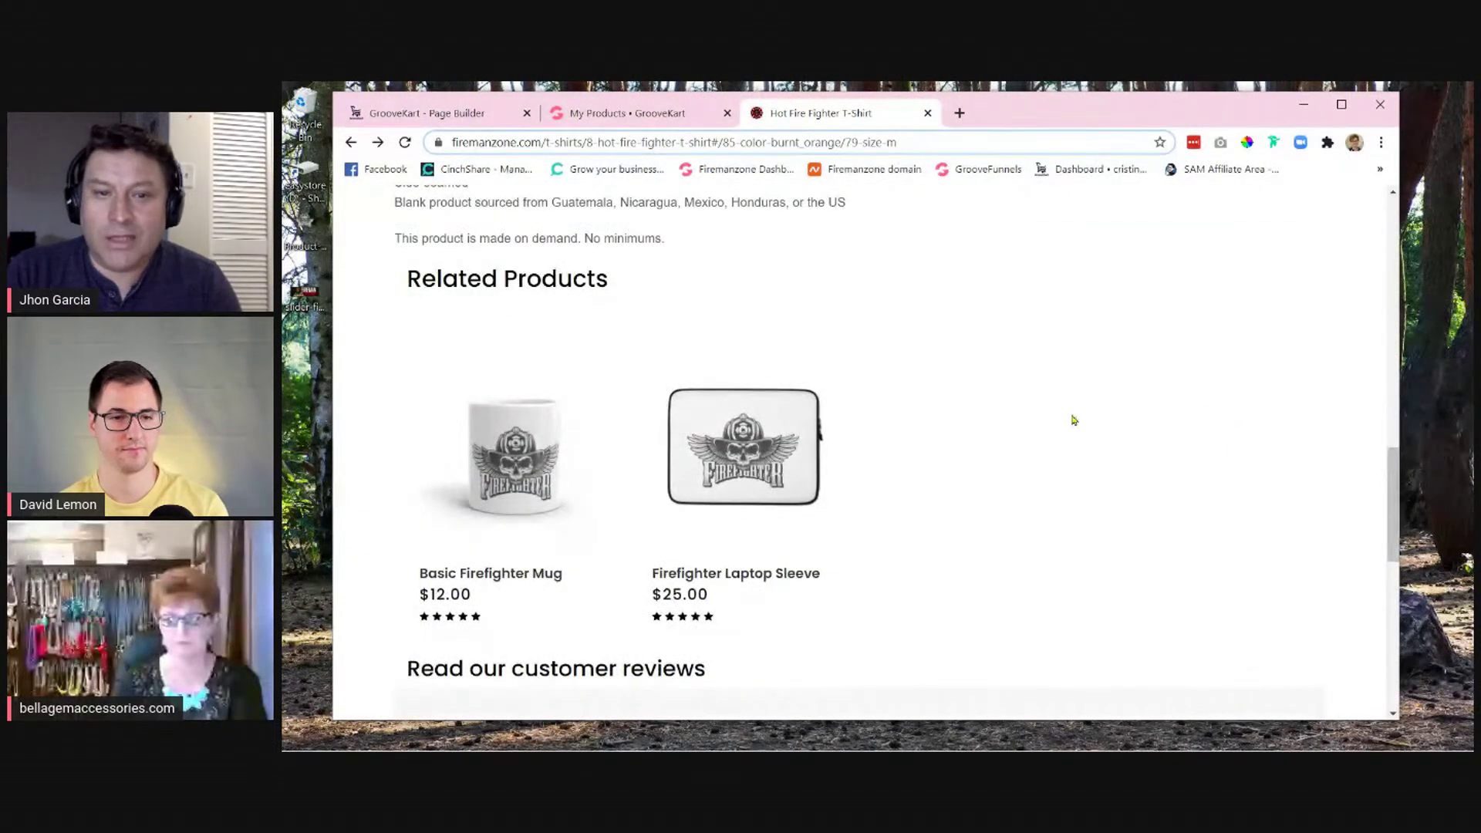
scroll(933, 471, "up", 15)
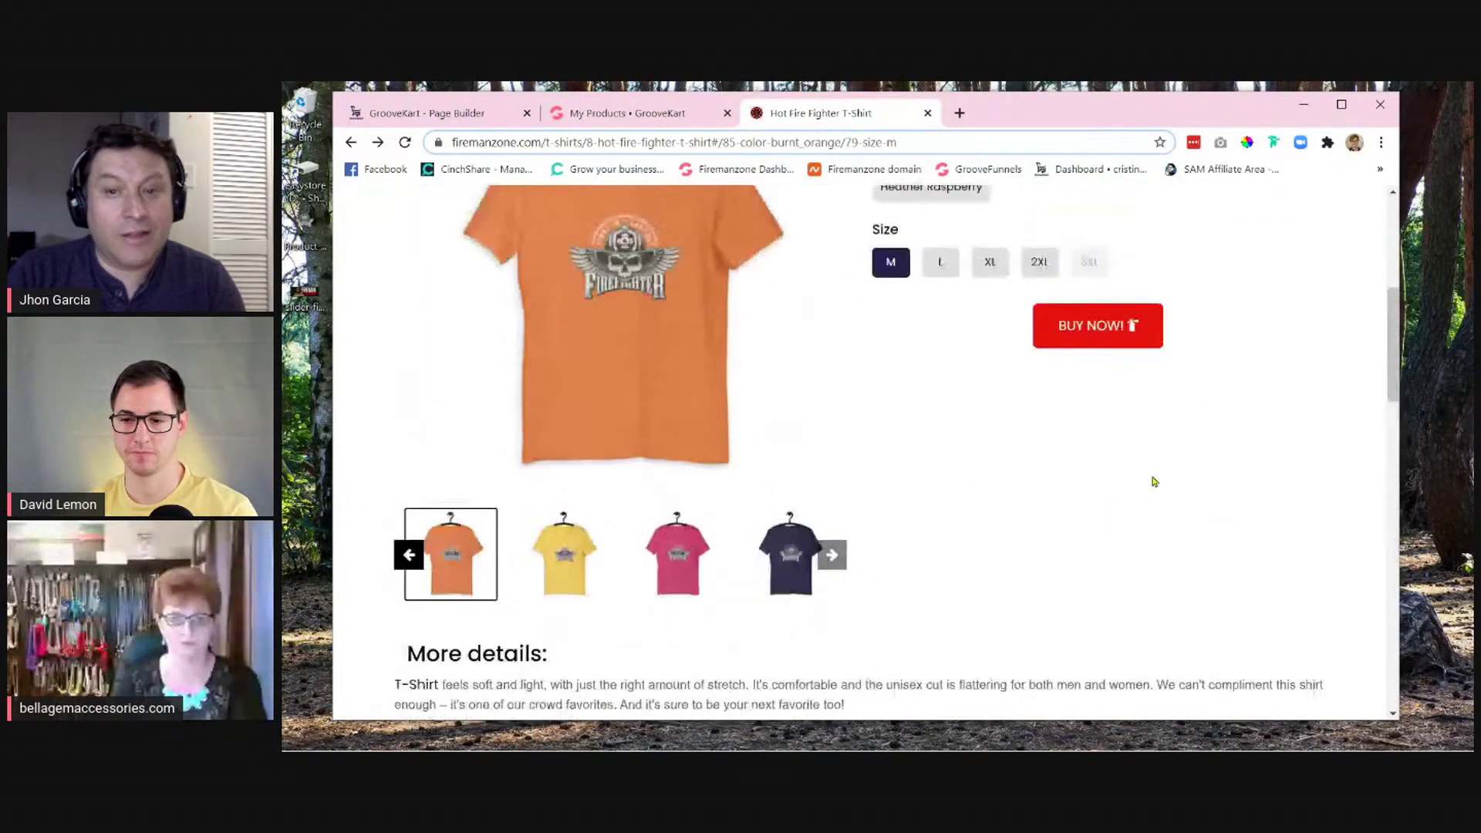
scroll(1262, 478, "up", 1)
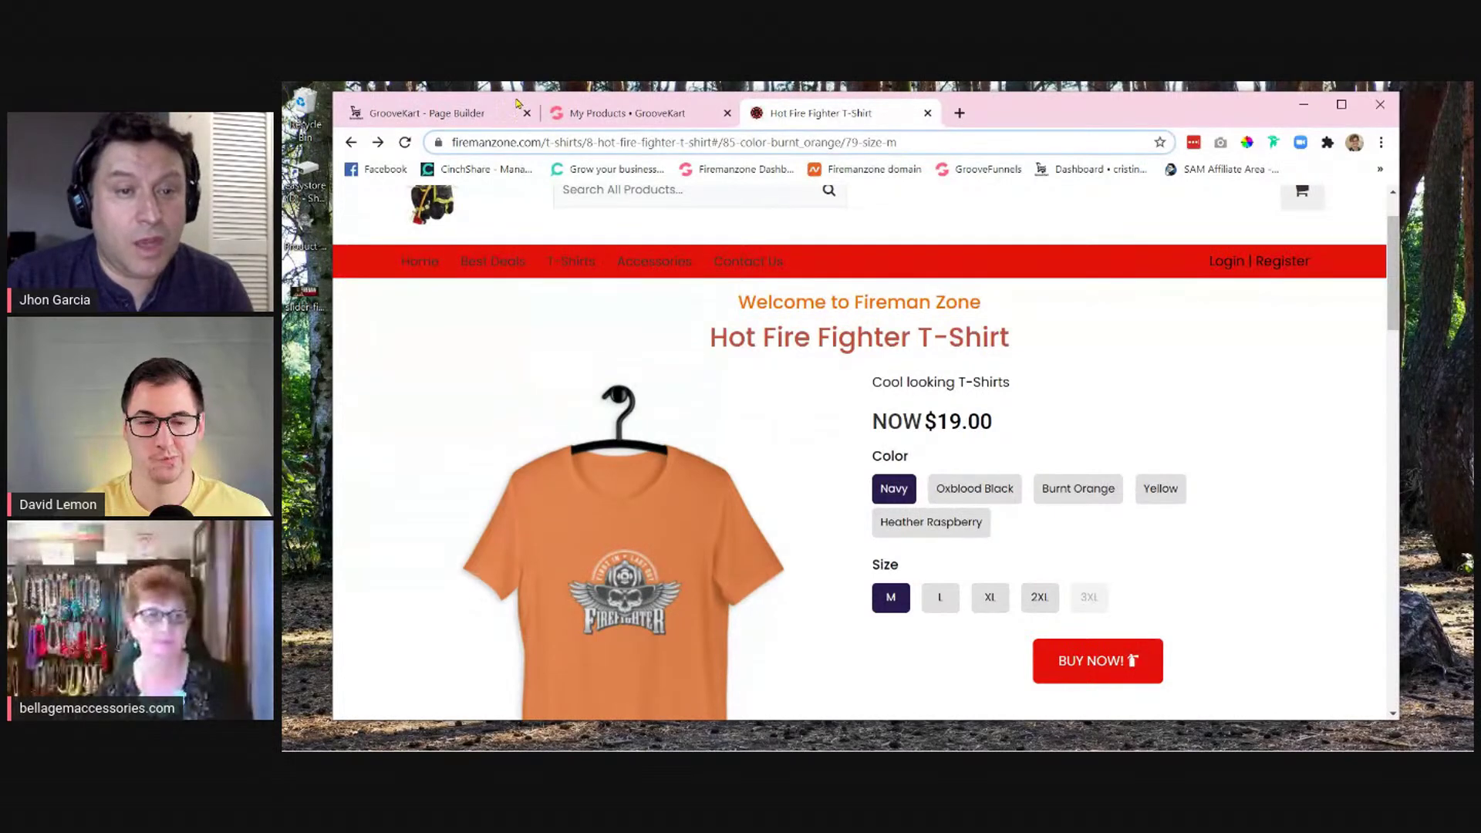
- Go from the homepage editor to the store's admin area, review the My Products list, and start a new product
left_click(423, 114)
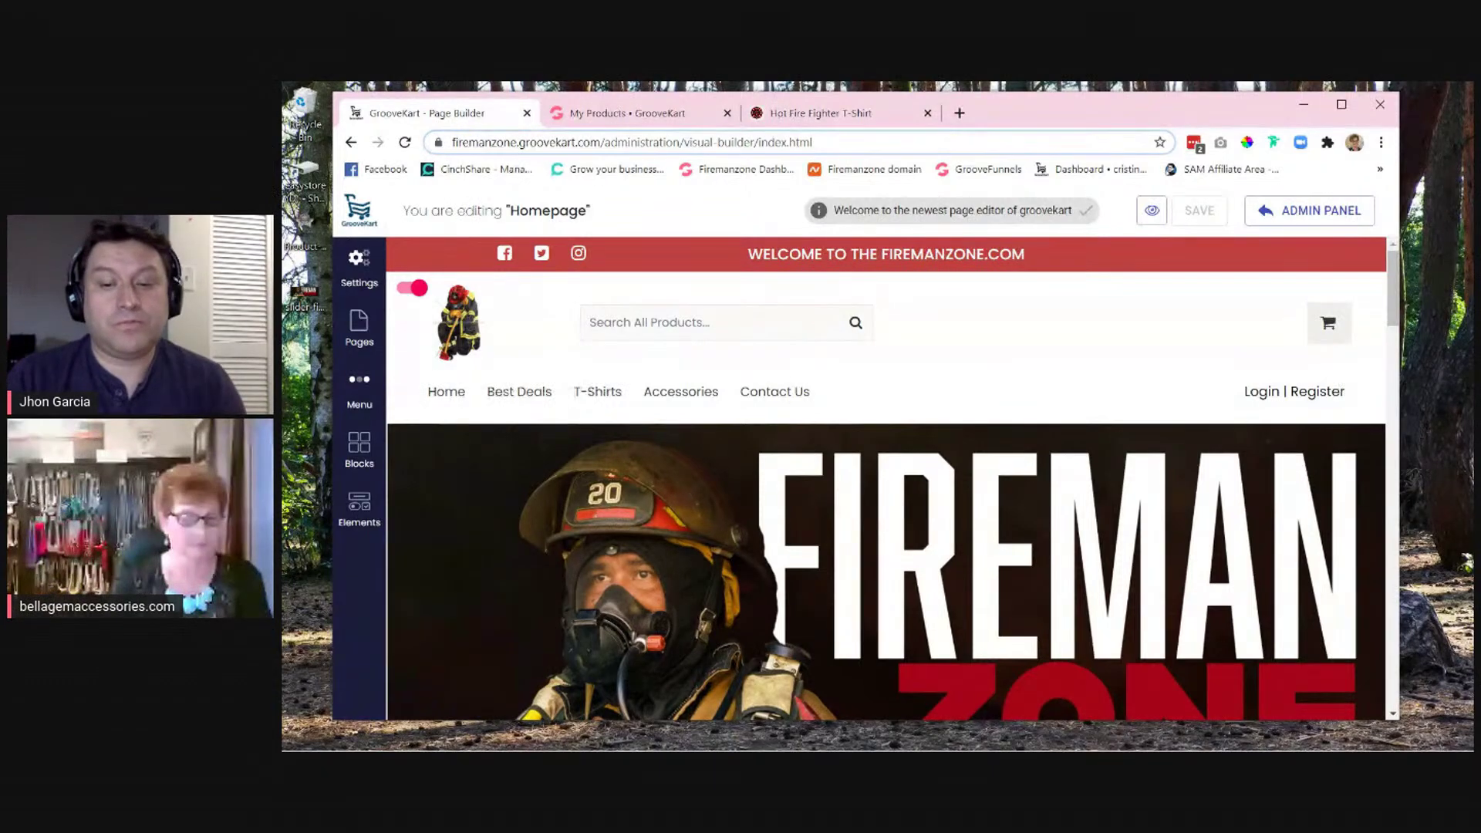
left_click(1284, 219)
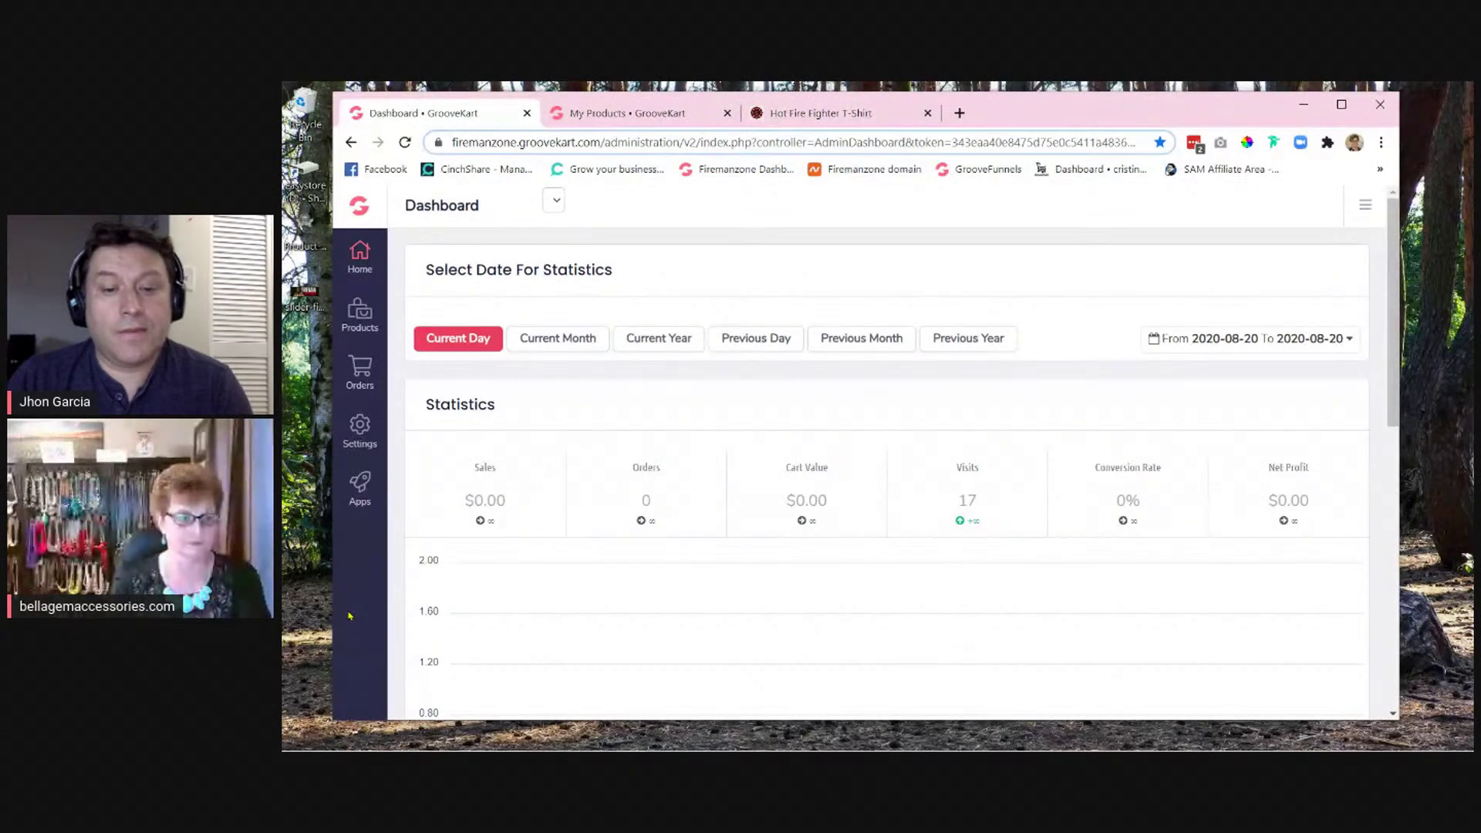
left_click(364, 315)
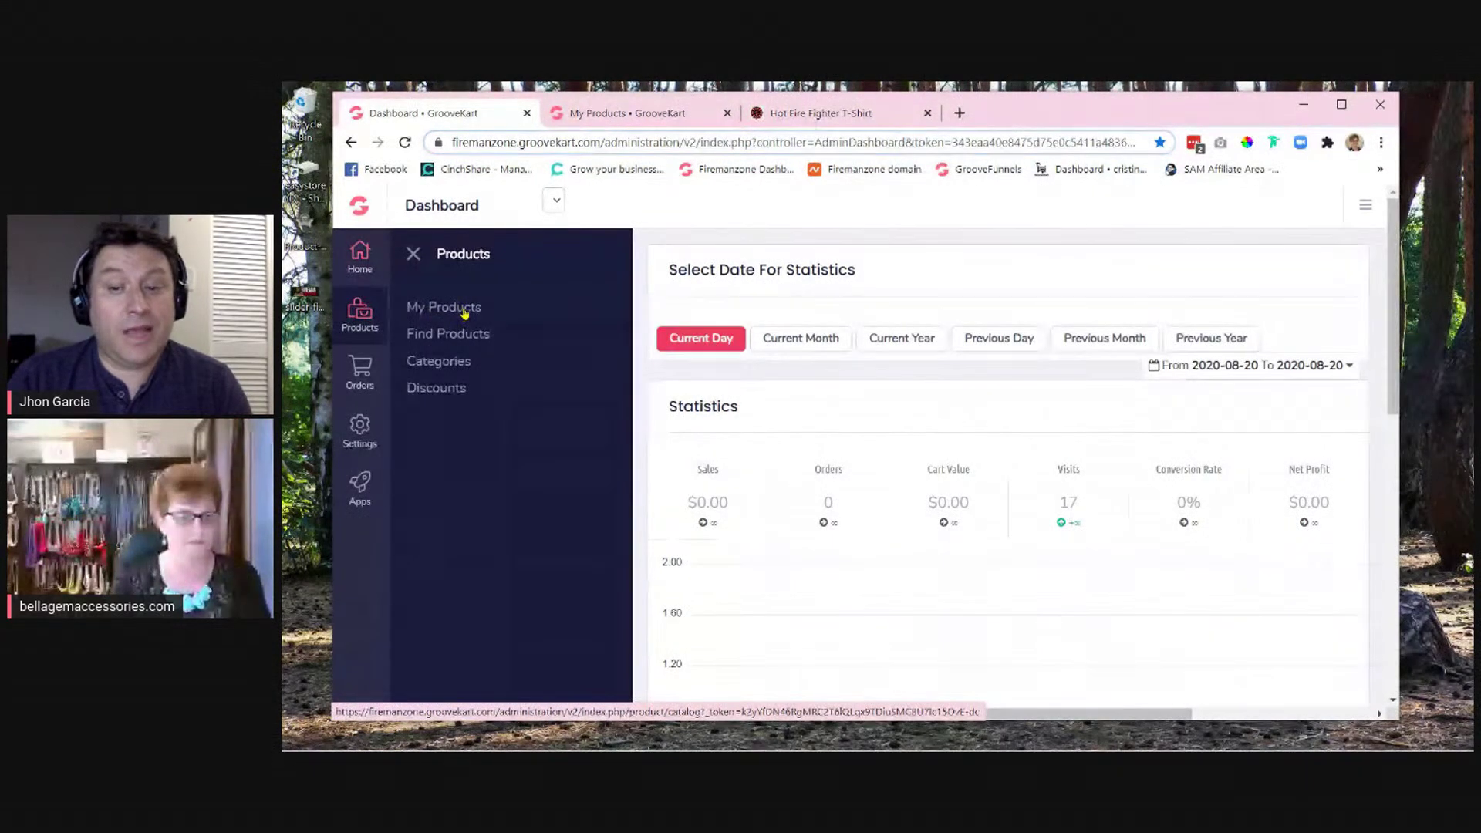
left_click(465, 311)
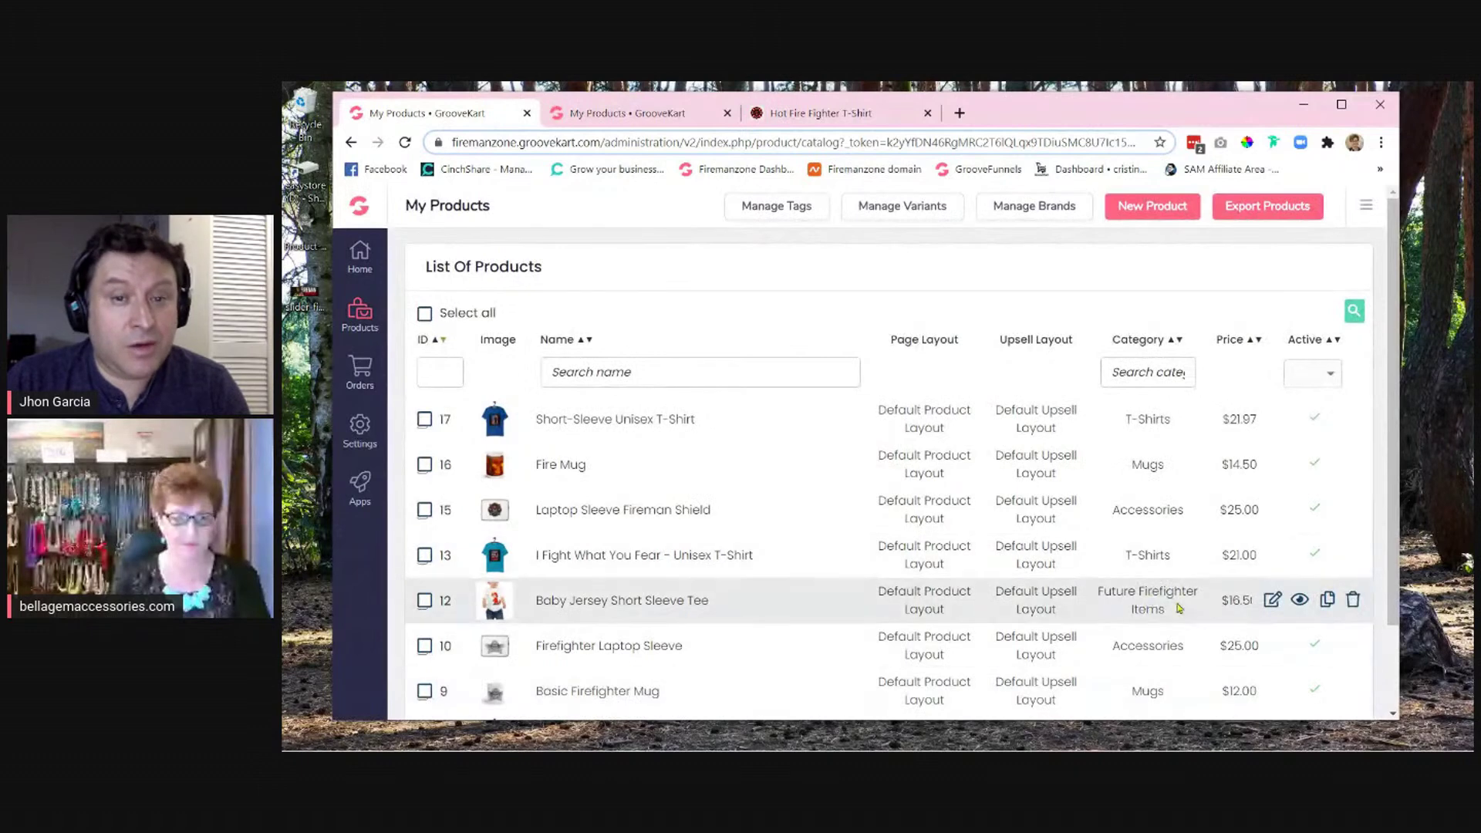
scroll(702, 698, "down", 2)
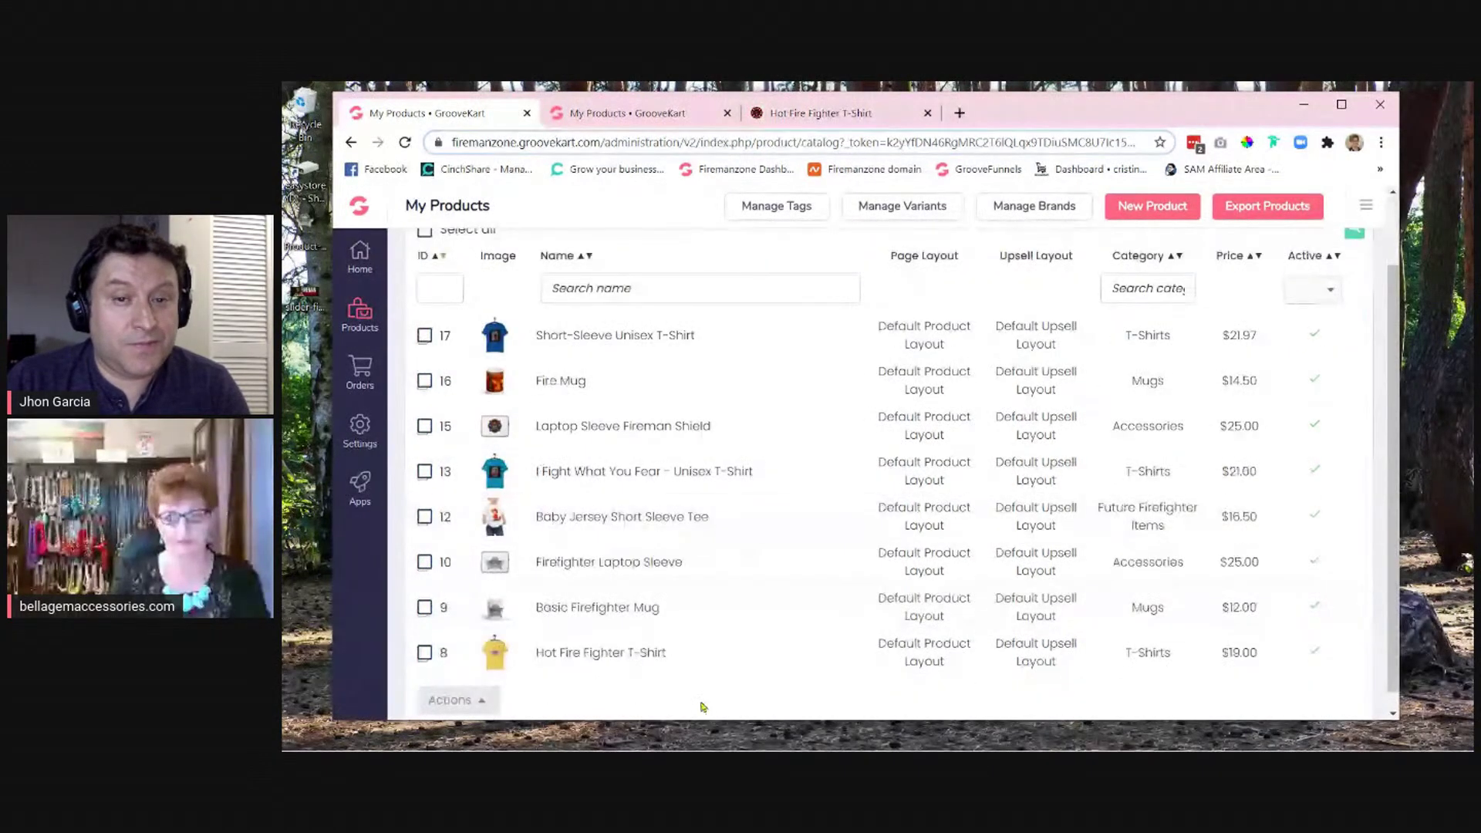
scroll(753, 671, "up", 2)
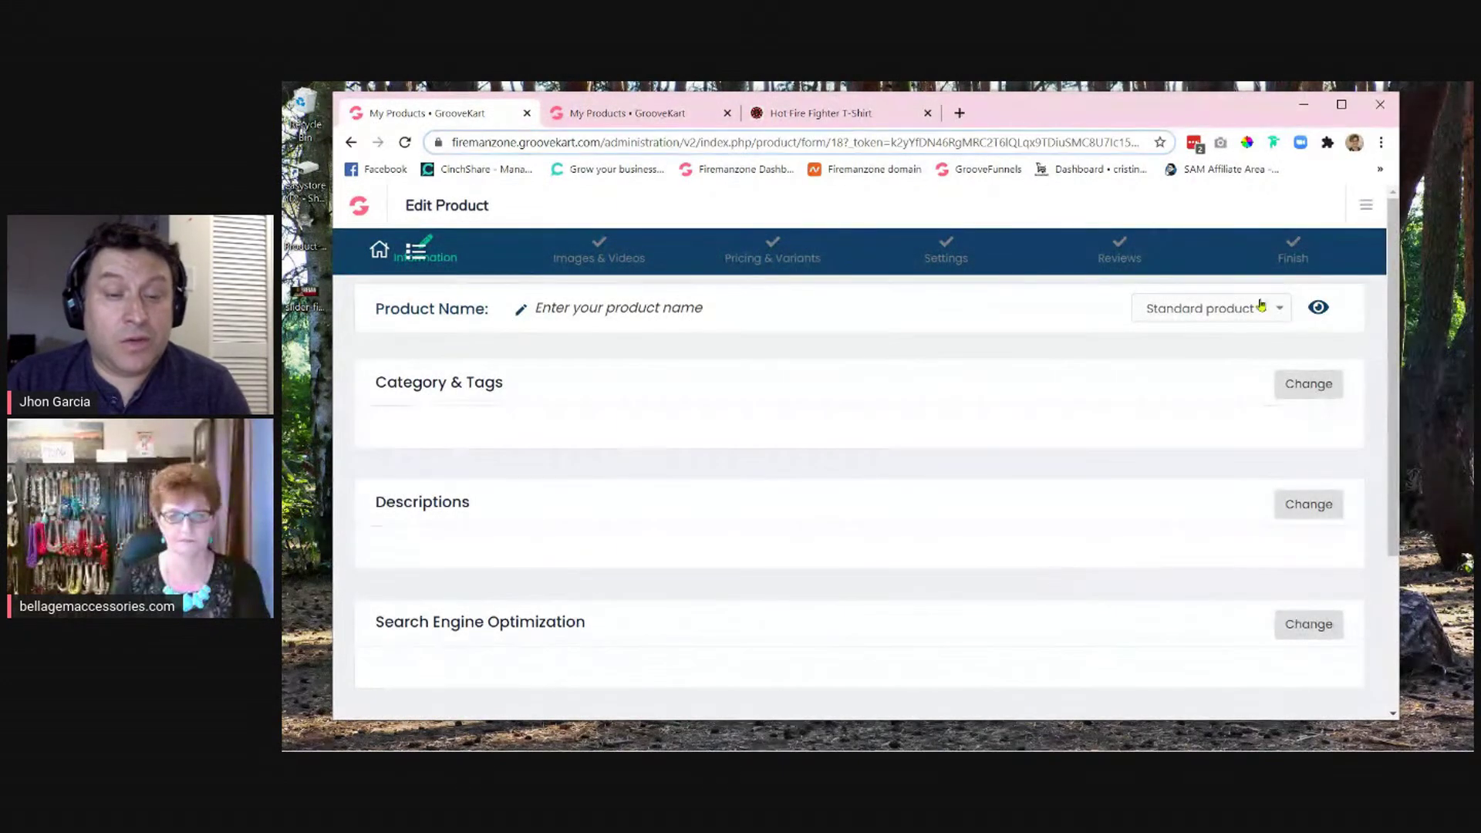
- Check which product types are available for the new unnamed product
left_click(1281, 312)
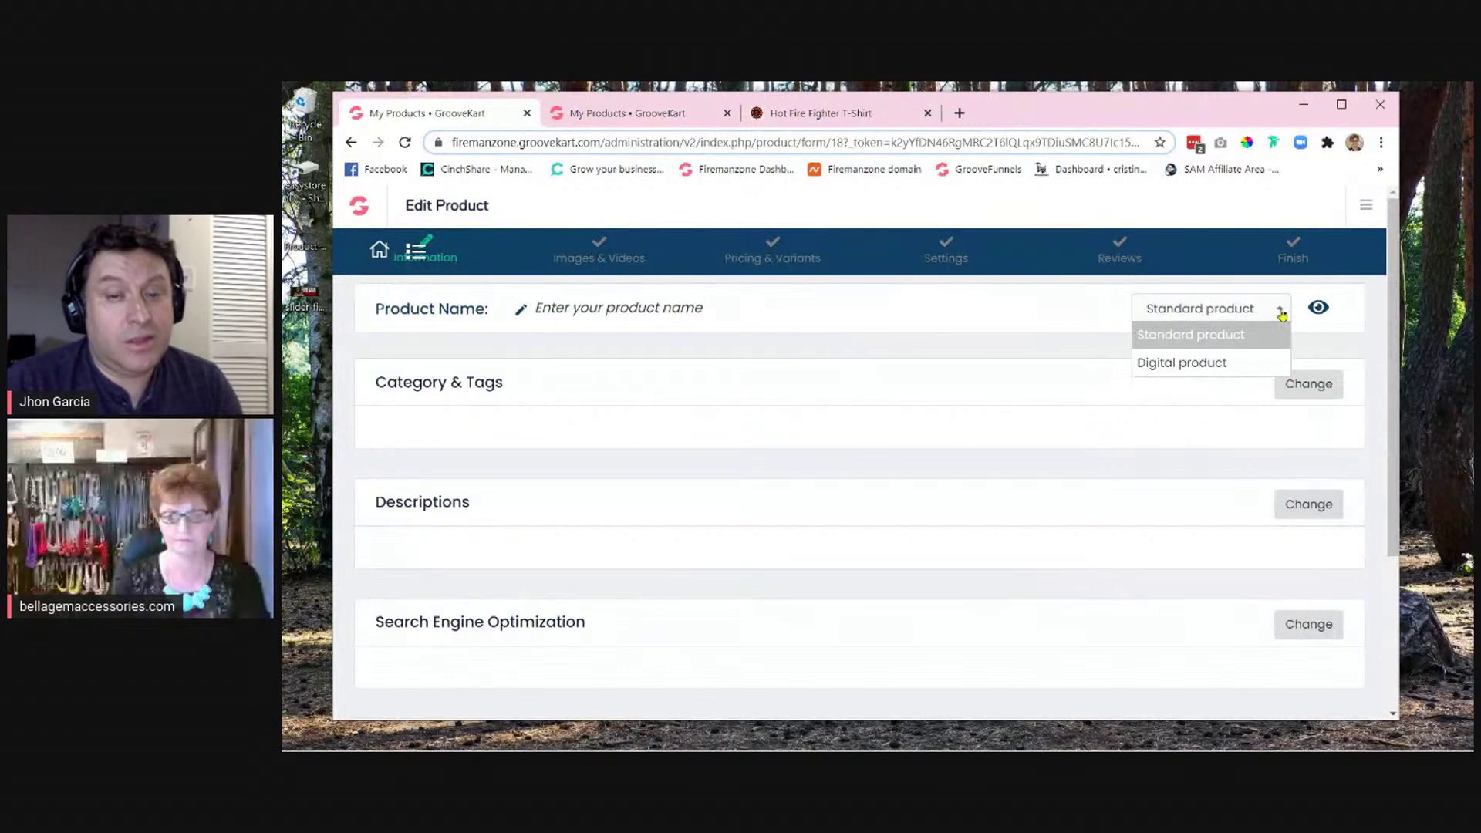
left_click(1281, 313)
left_click(1281, 313)
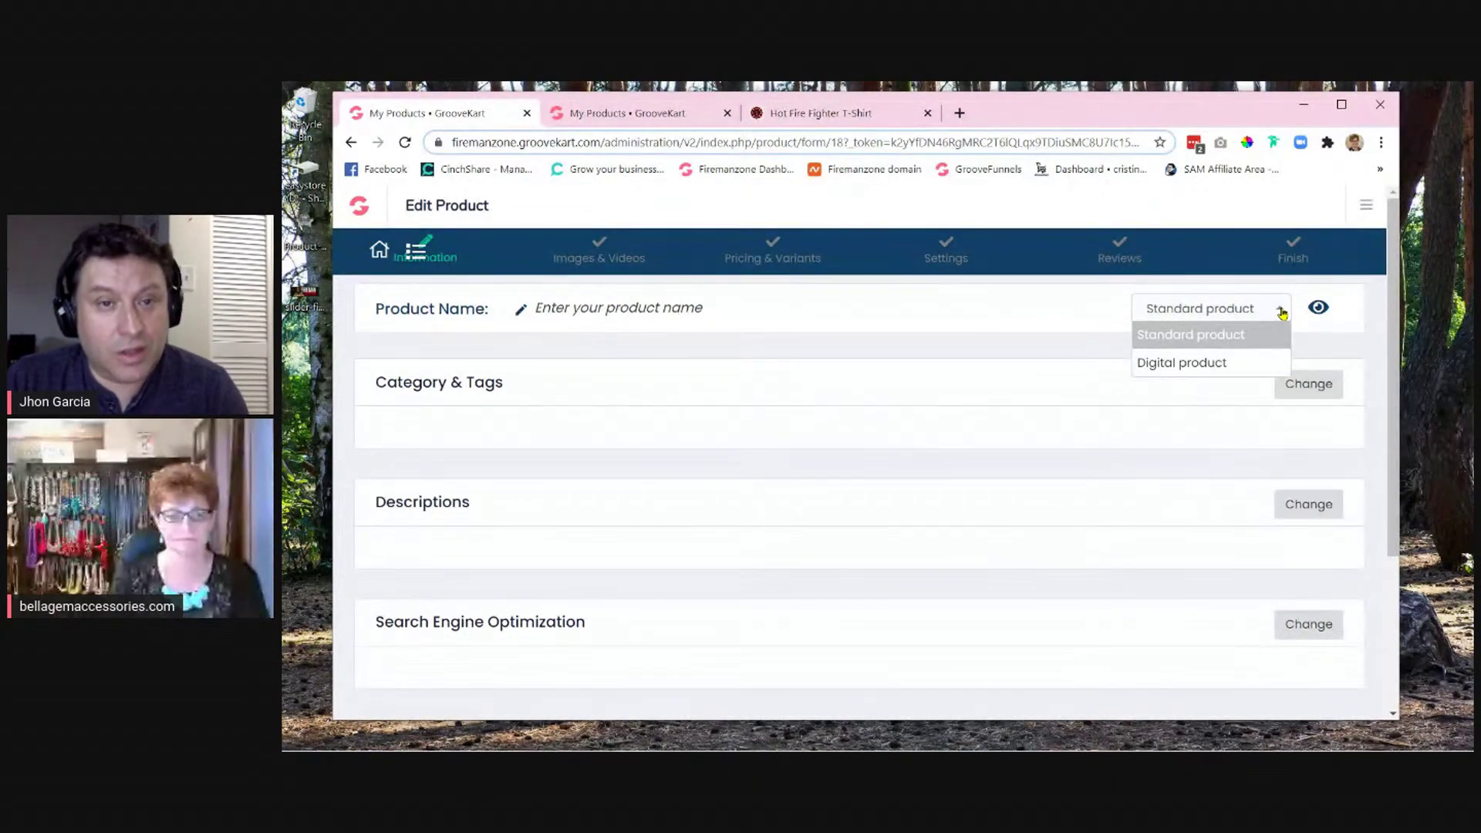
left_click(1281, 312)
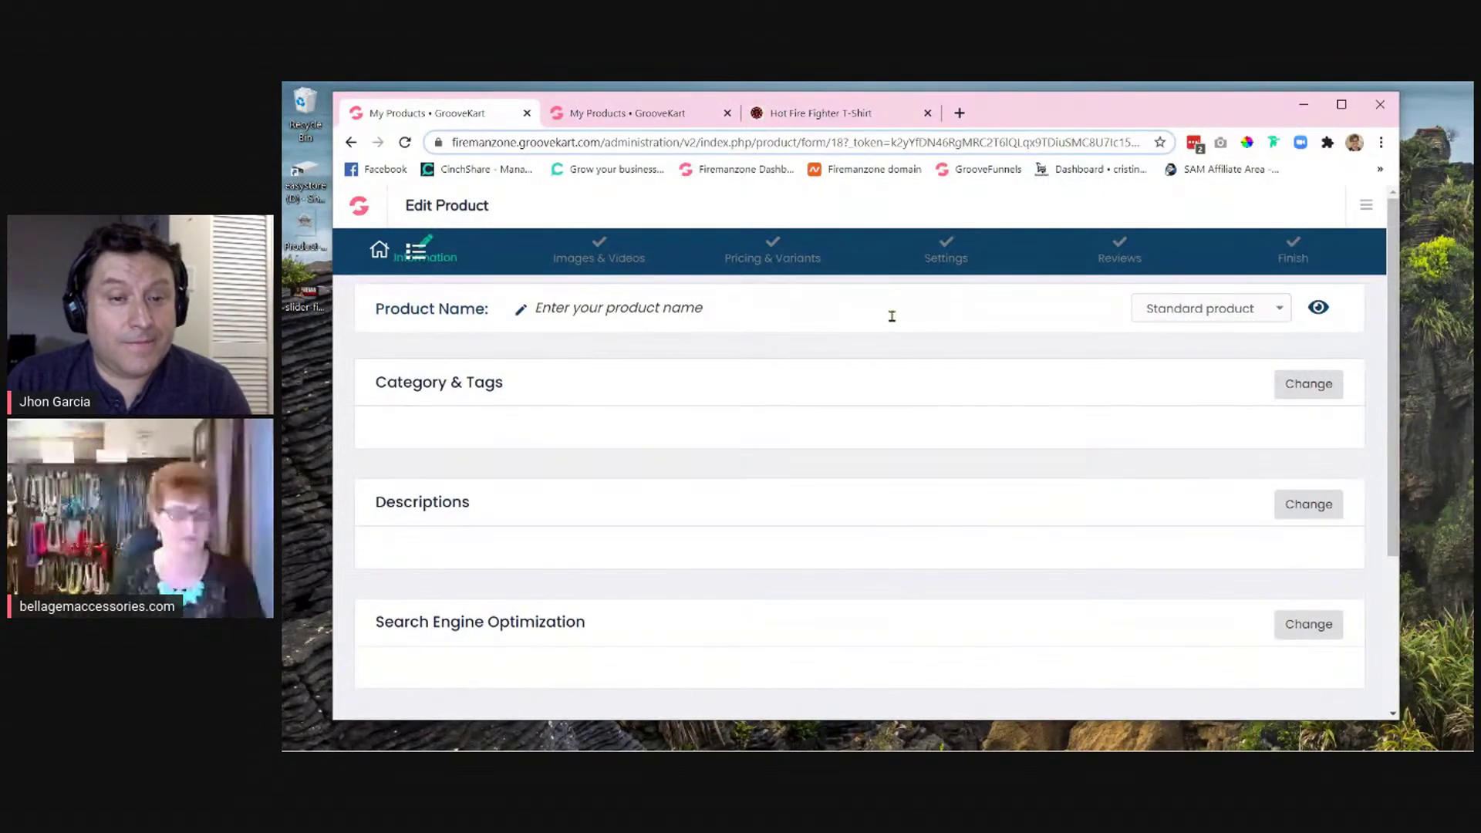
- Name the new product "Test Name"
left_click(698, 309)
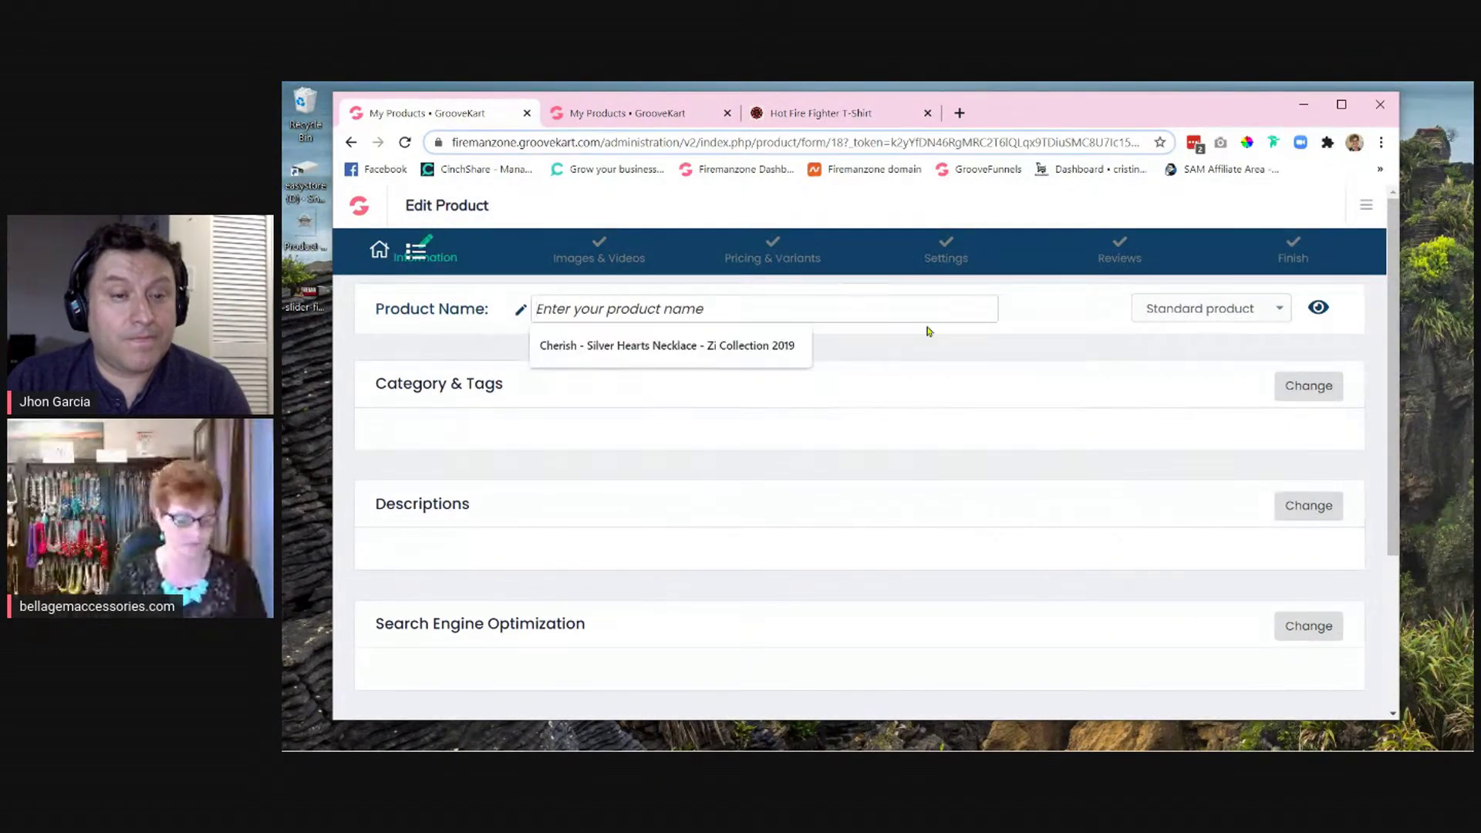
type("Test")
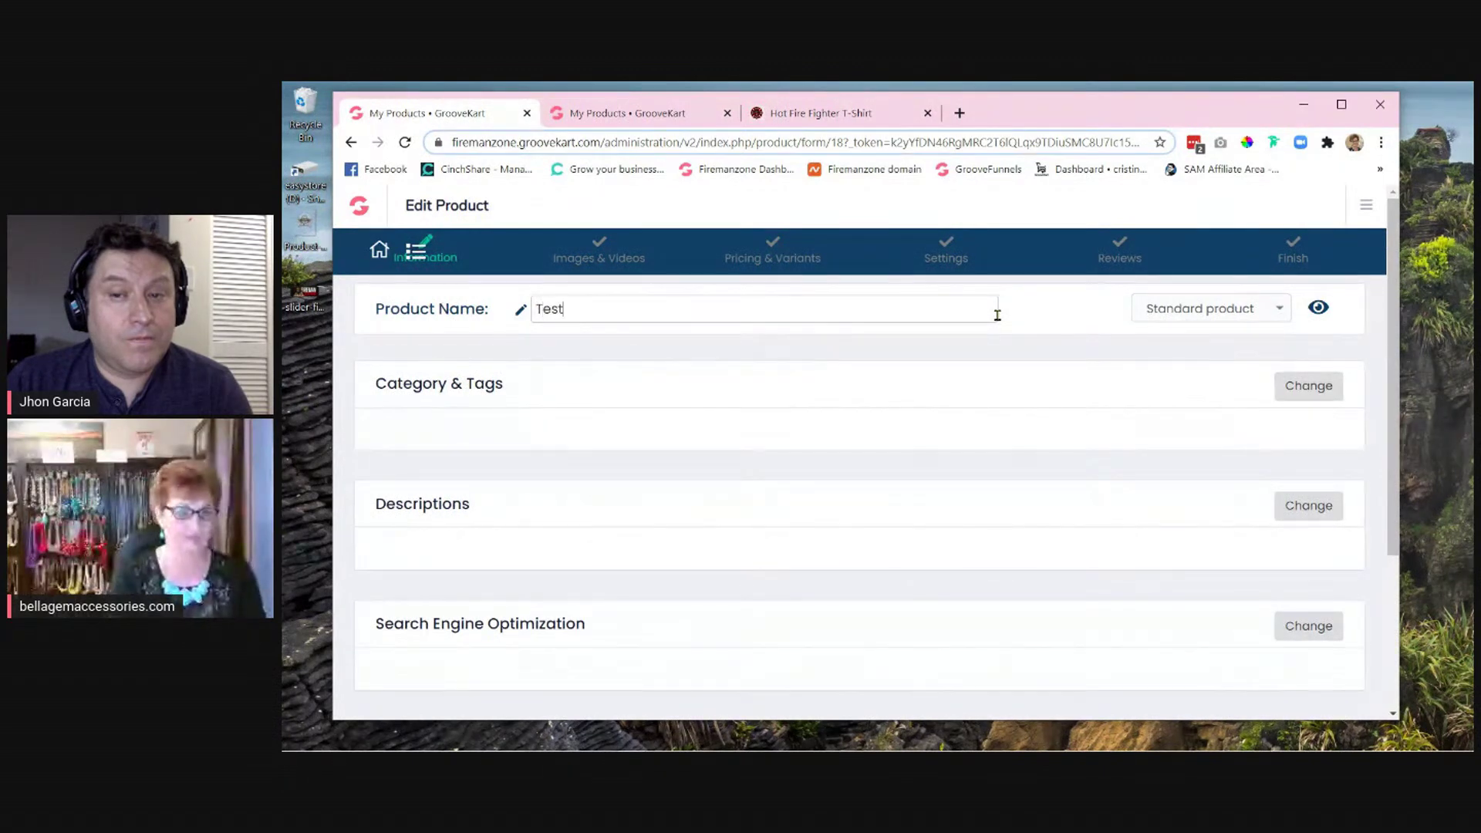
type(" Name")
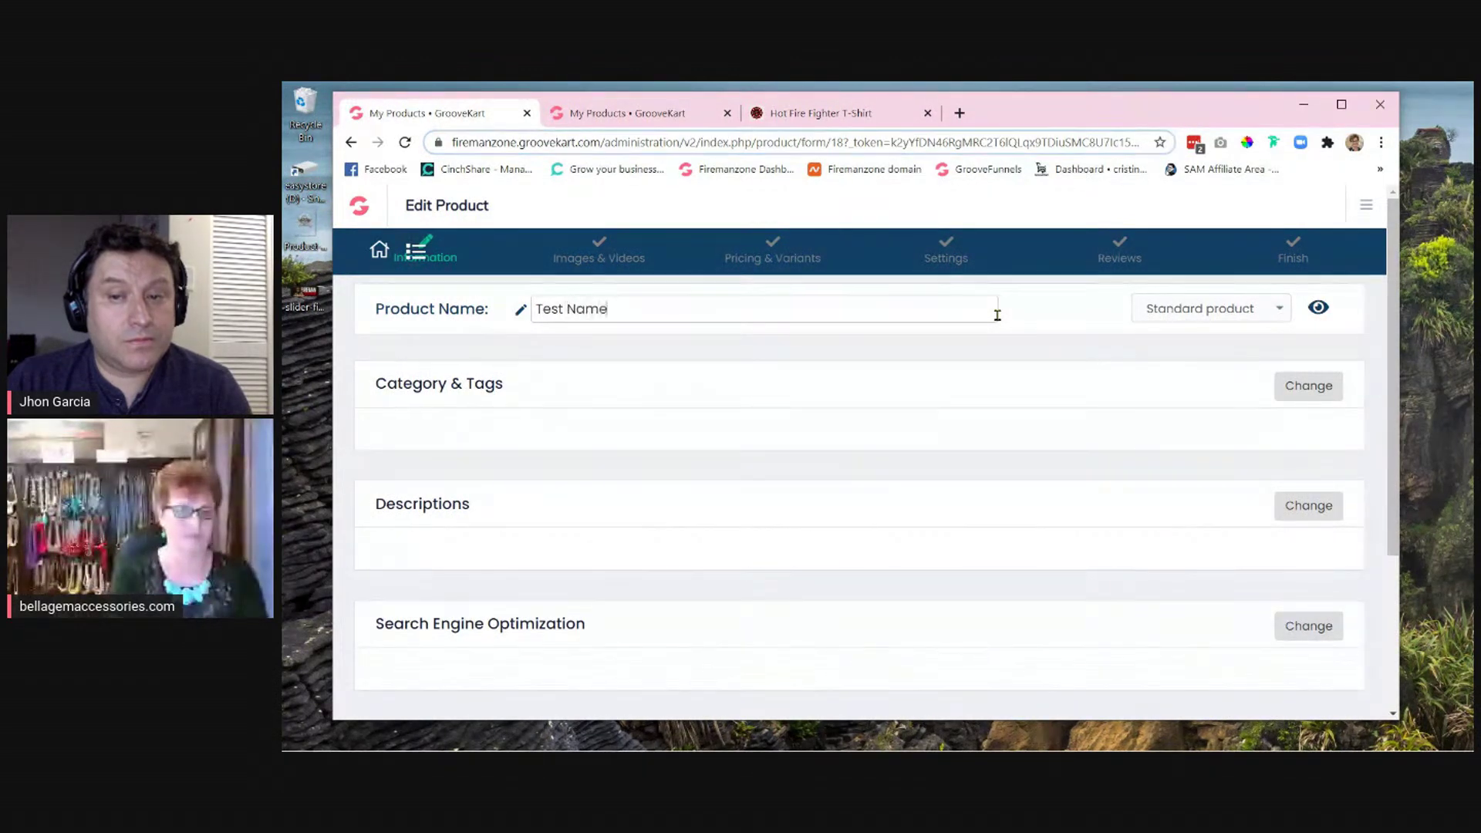
left_click(1045, 314)
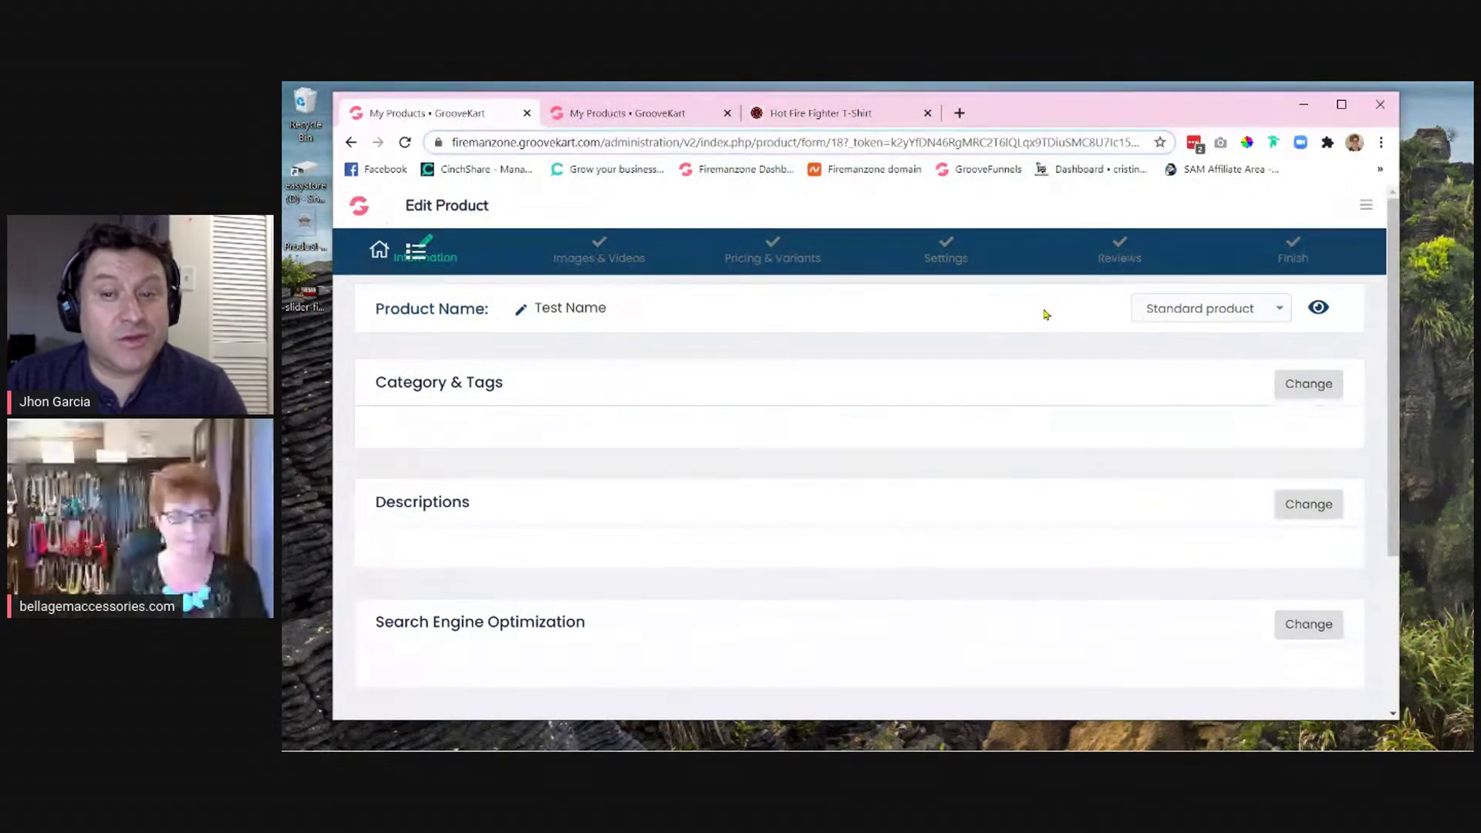
- Review the Standard product and Digital product type options for the Test Name product
left_click(1280, 309)
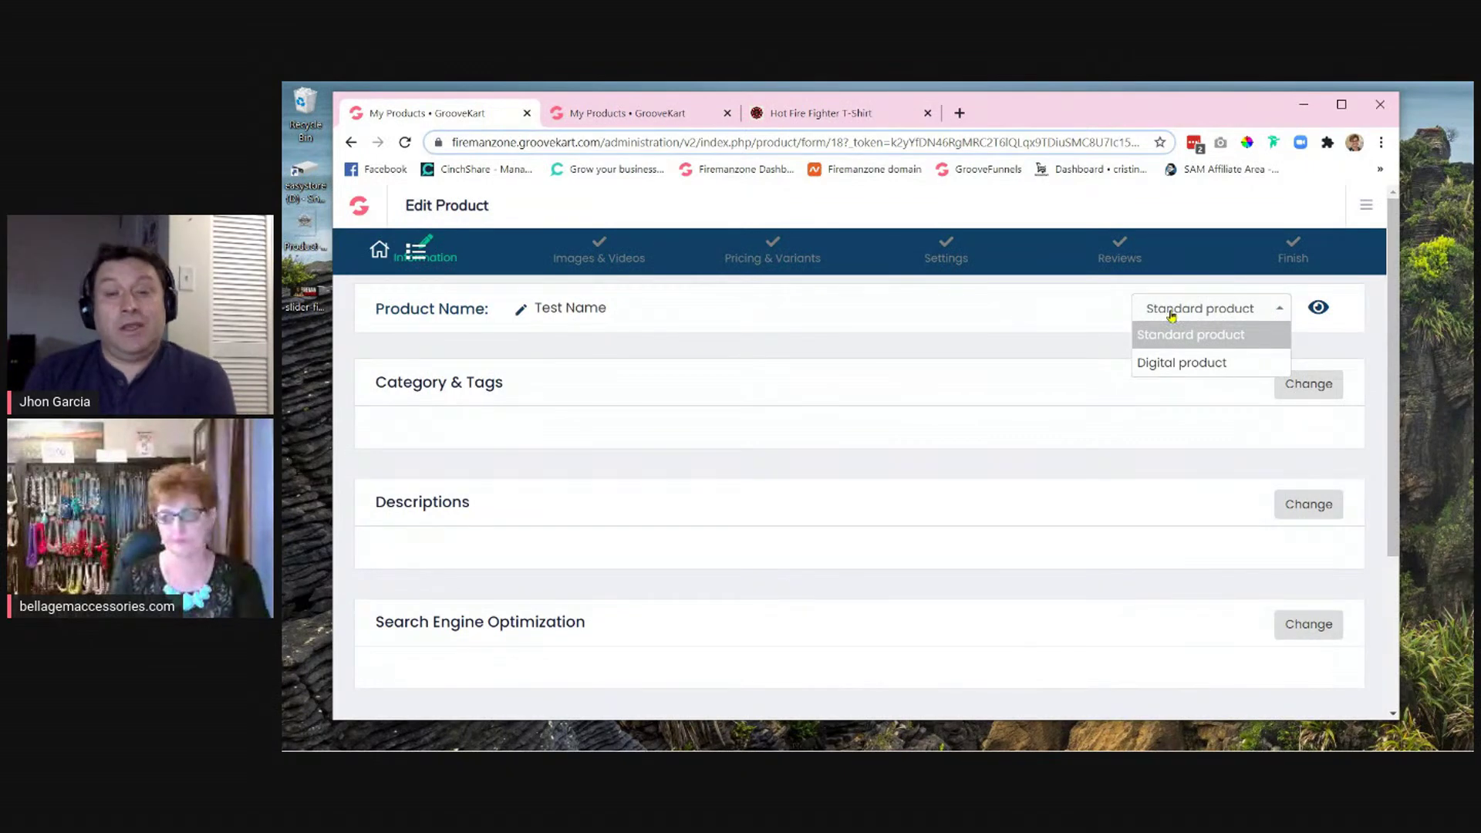
left_click(996, 314)
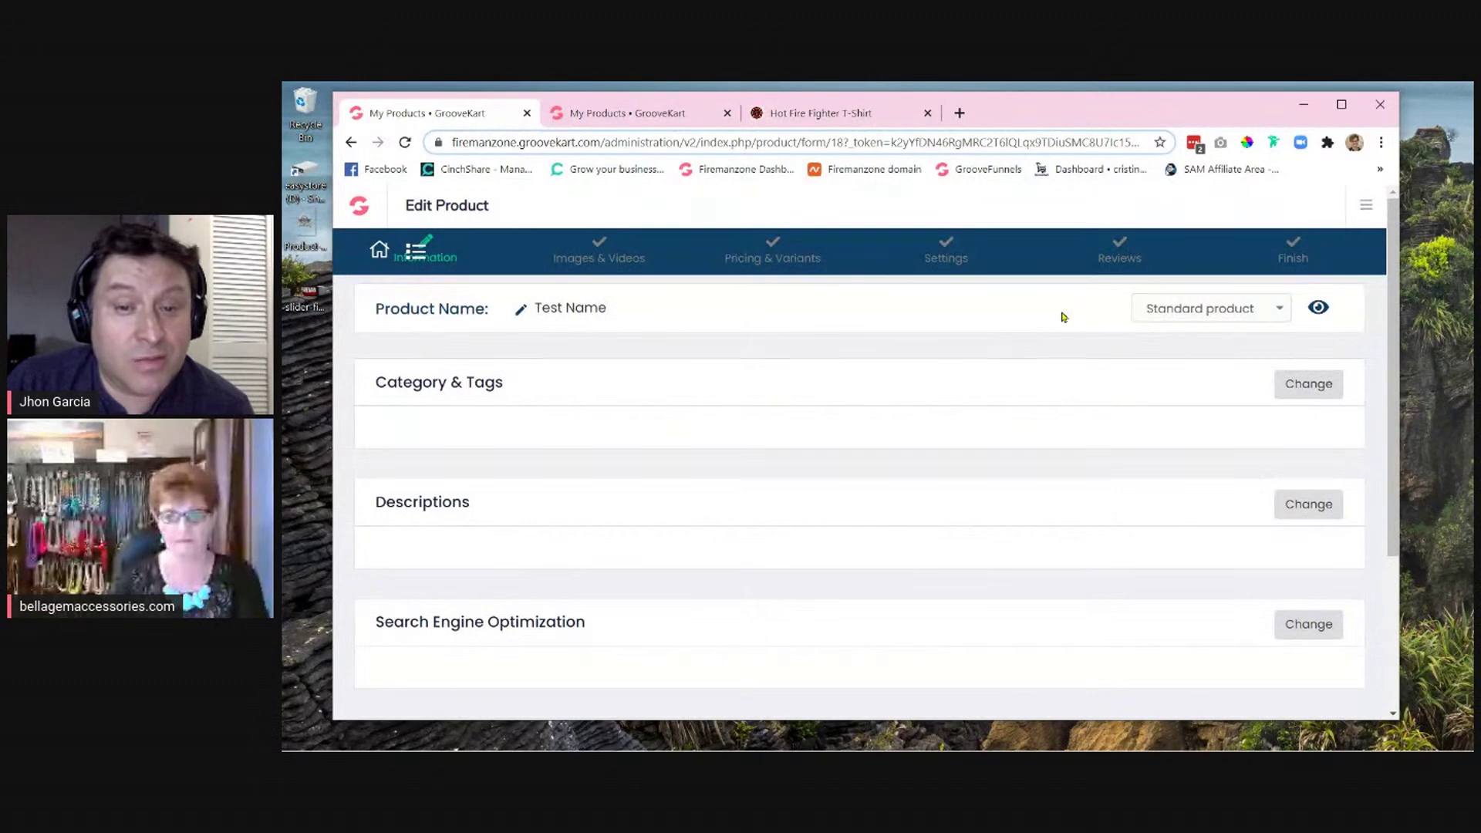
left_click(1279, 310)
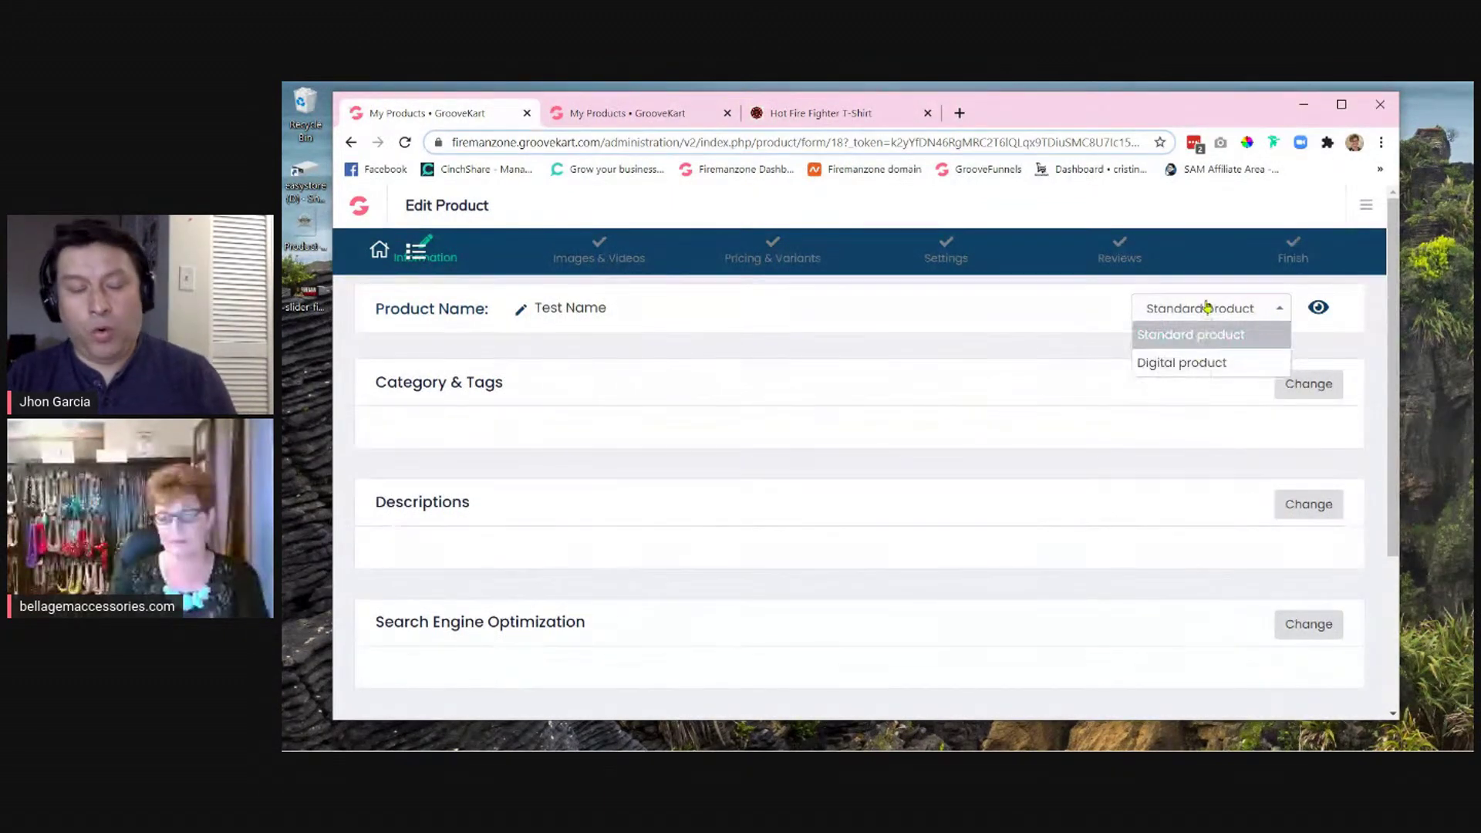
left_click(1280, 311)
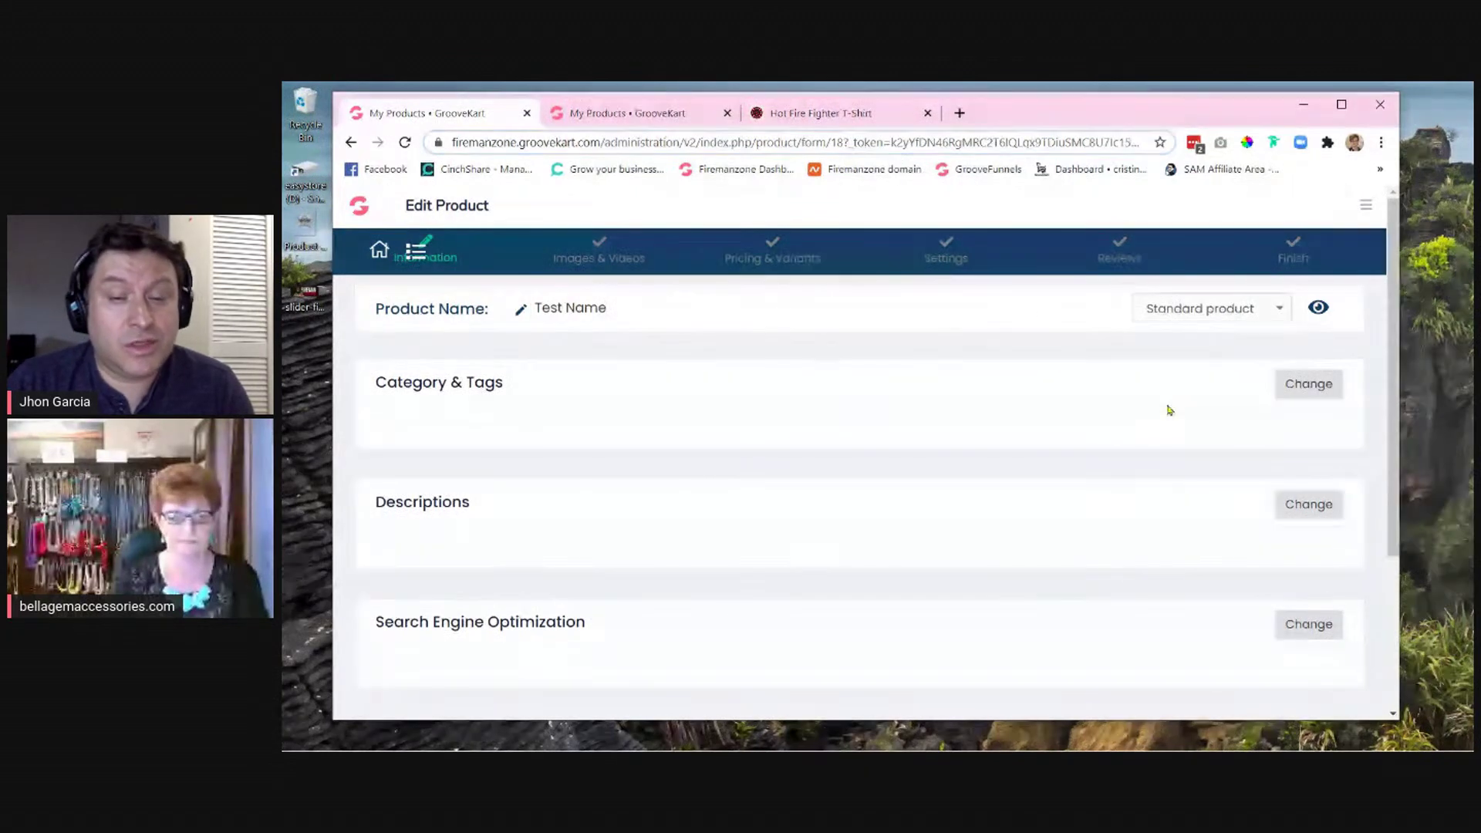
- Assign the product to the Best deals category, make that its default category, and save the product information
left_click(1315, 387)
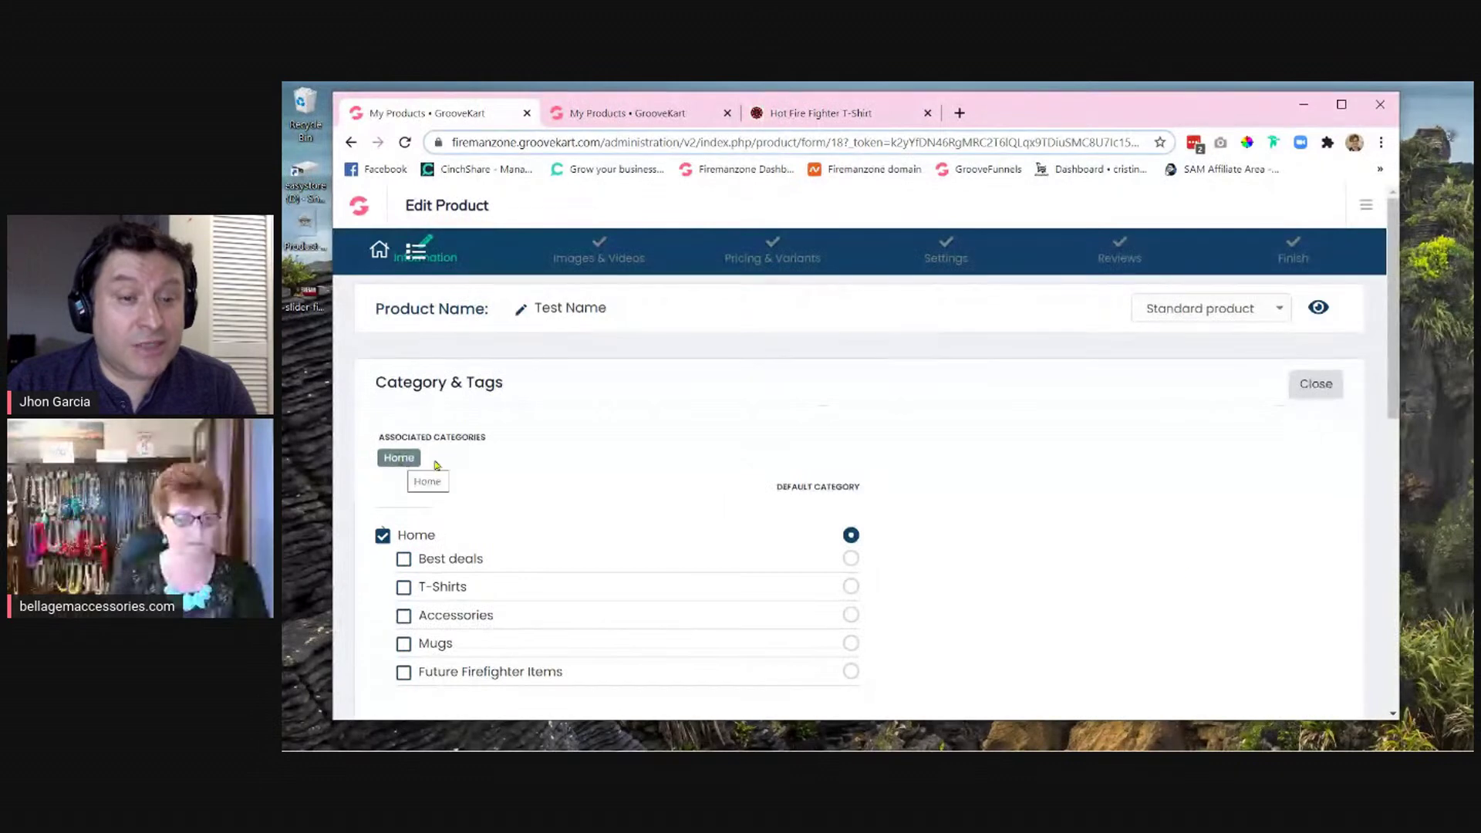
scroll(1026, 564, "down", 2)
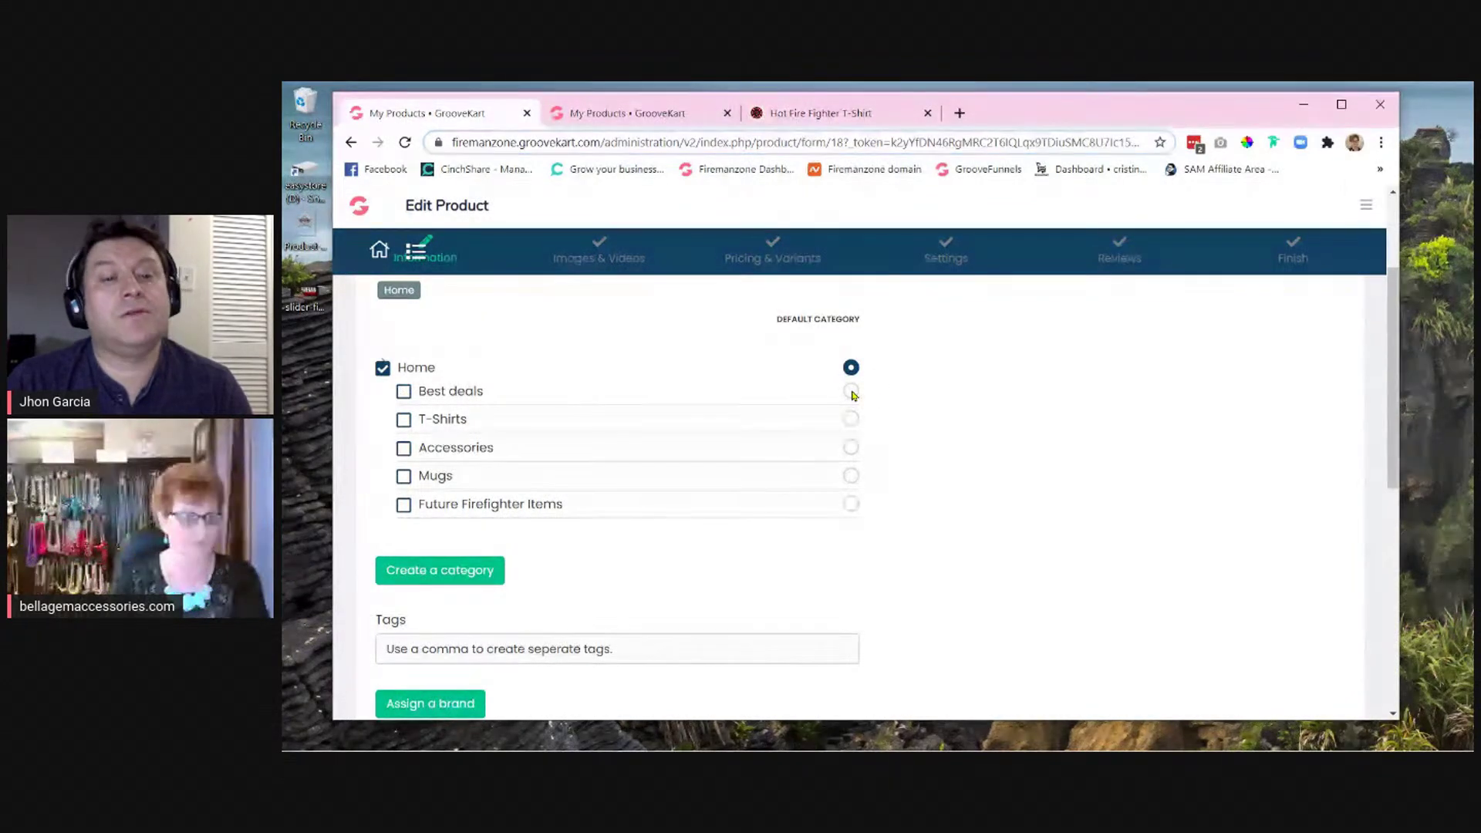
left_click(403, 390)
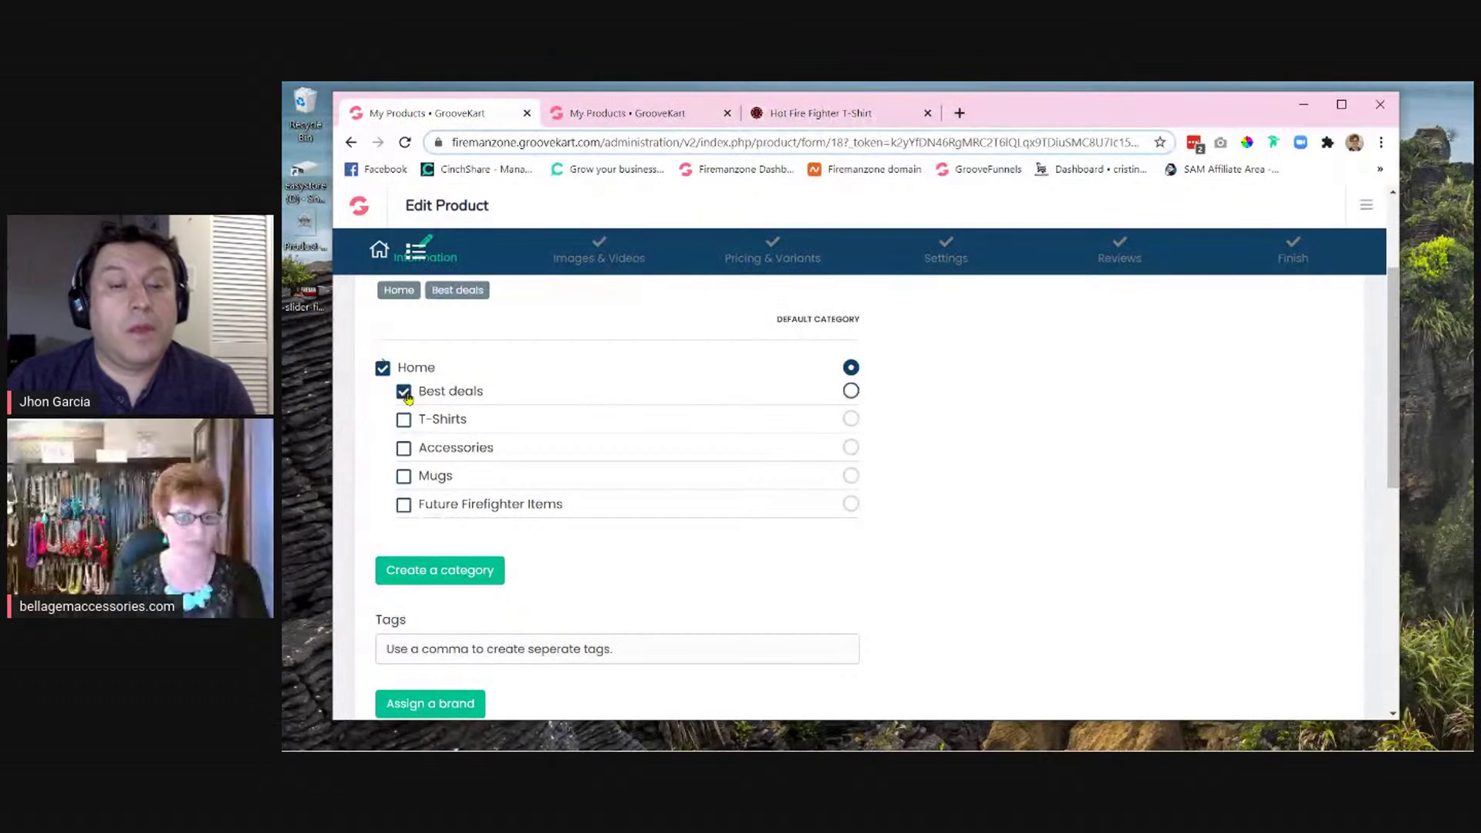
left_click(851, 391)
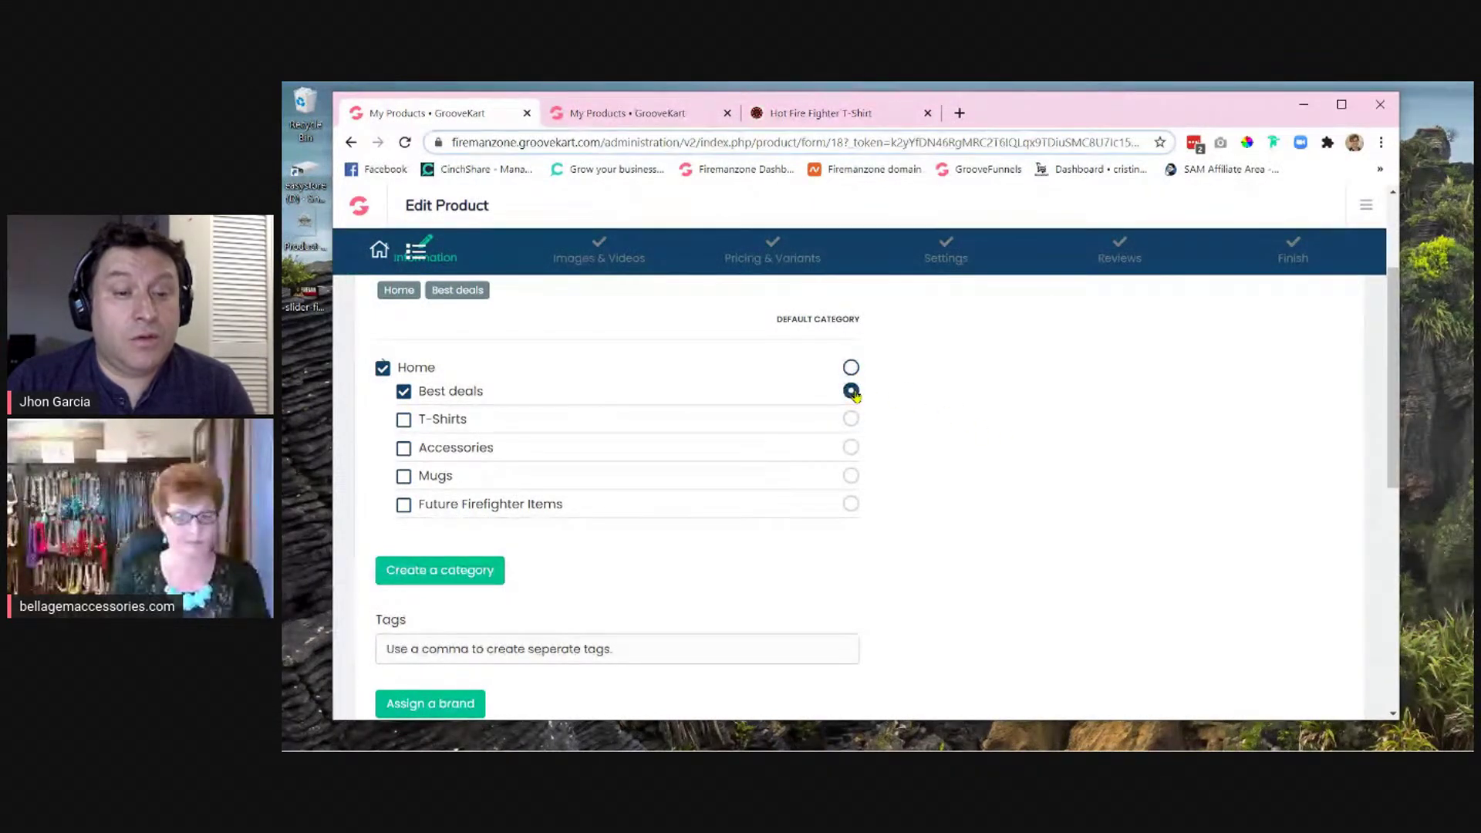
scroll(1048, 495, "down", 1)
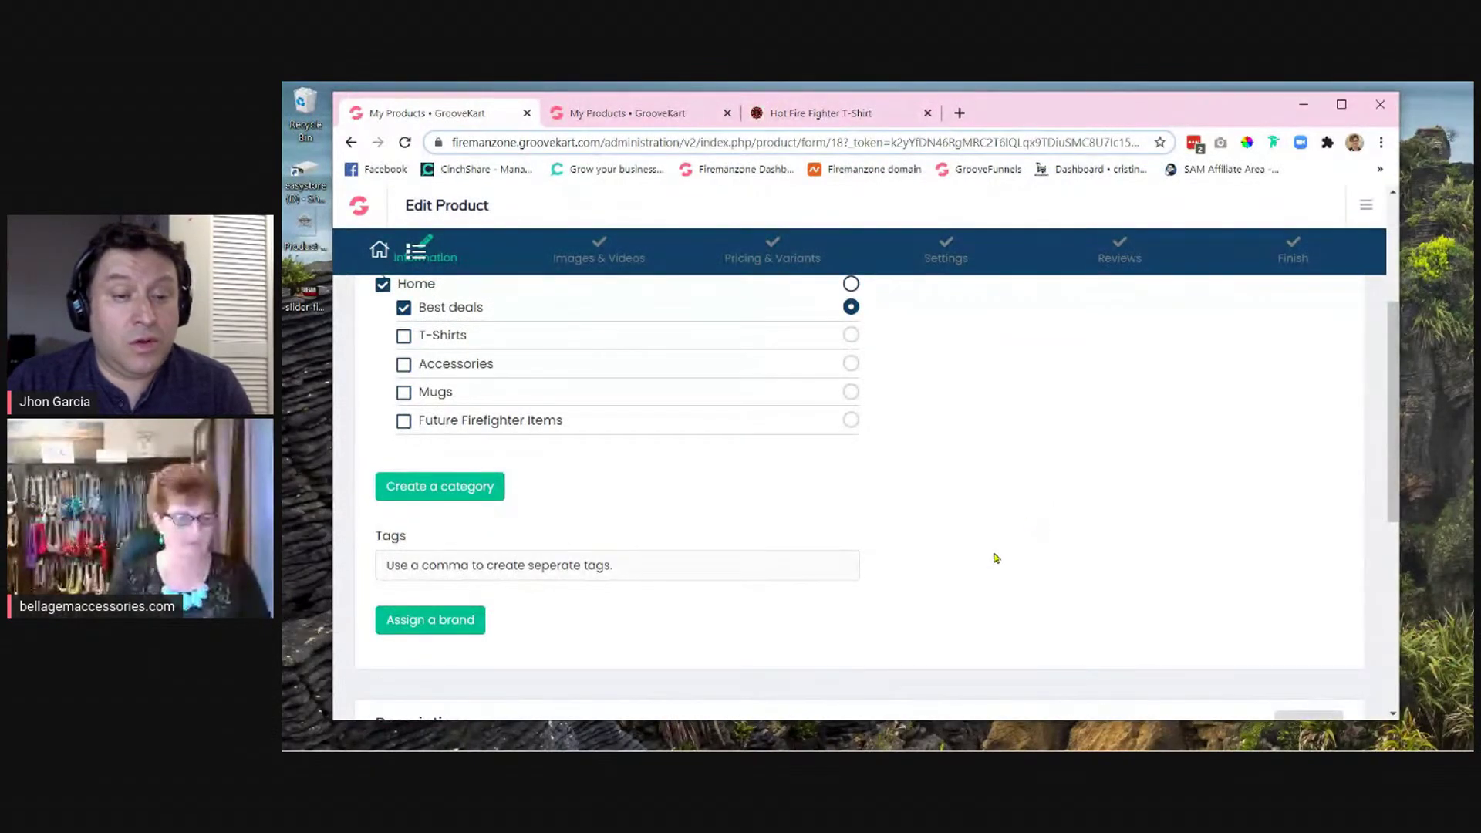
scroll(1024, 546, "up", 1)
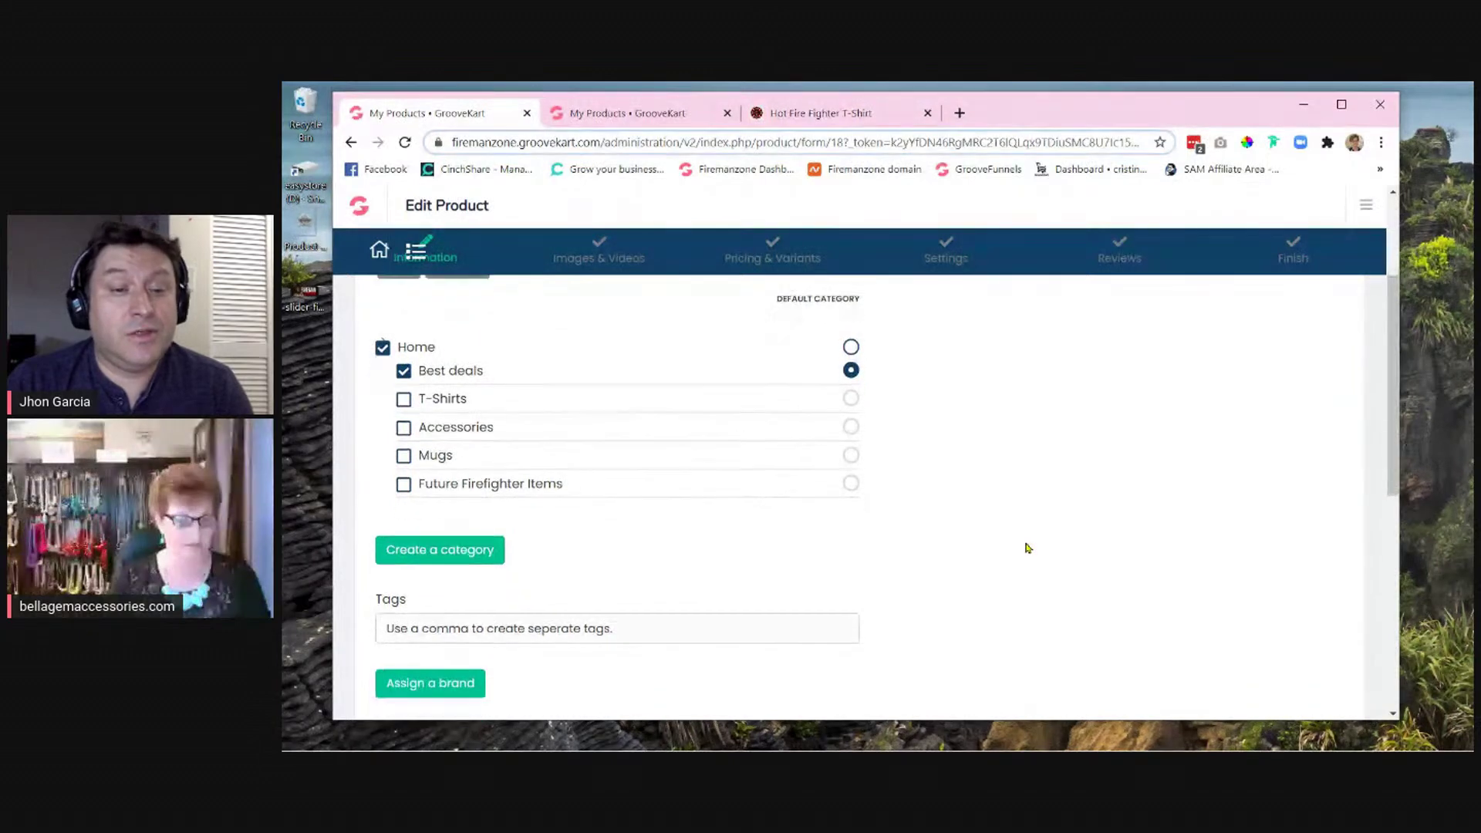
scroll(1024, 546, "down", 3)
scroll(1025, 546, "down", 3)
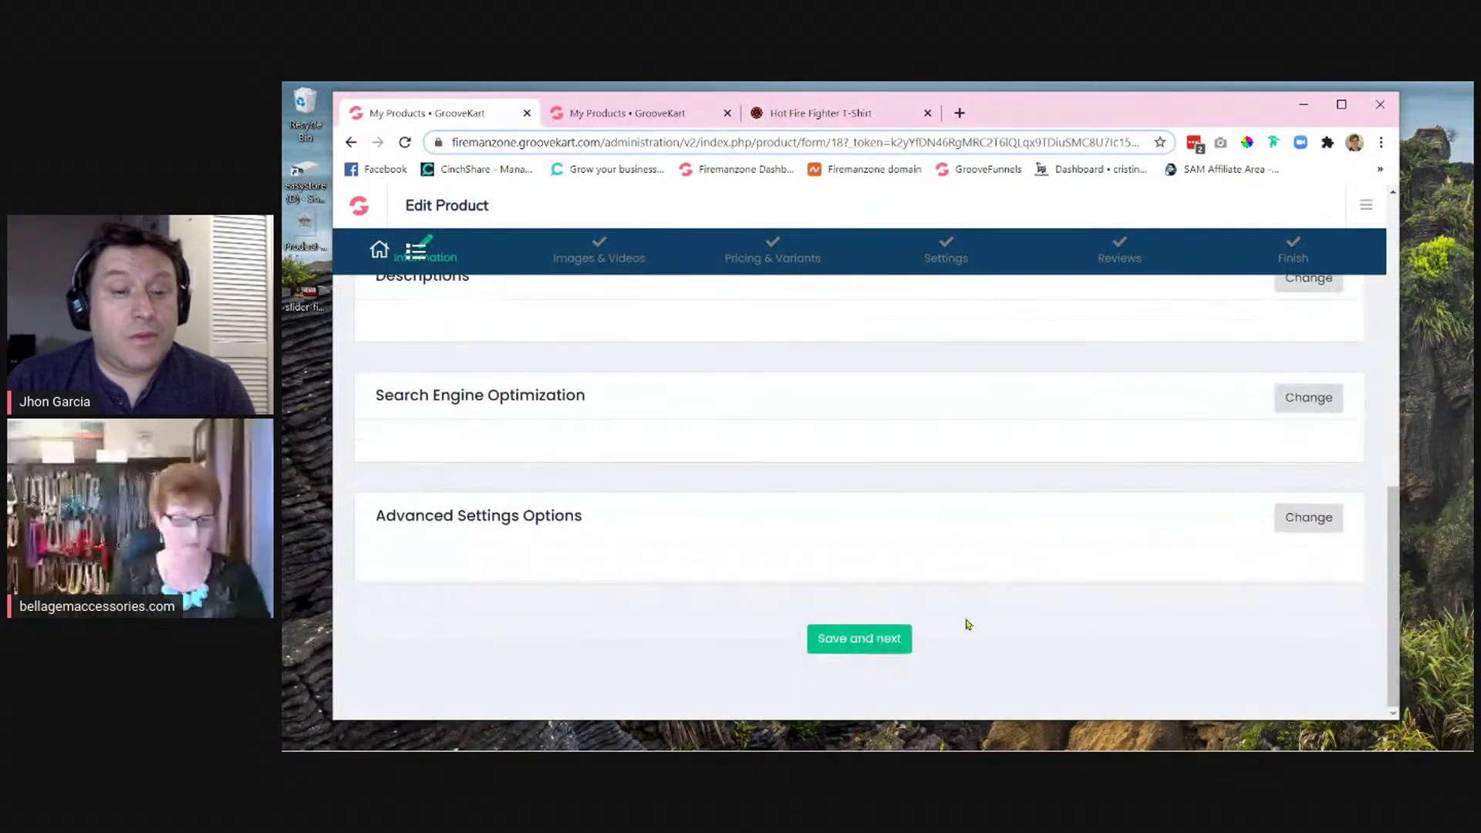
left_click(836, 638)
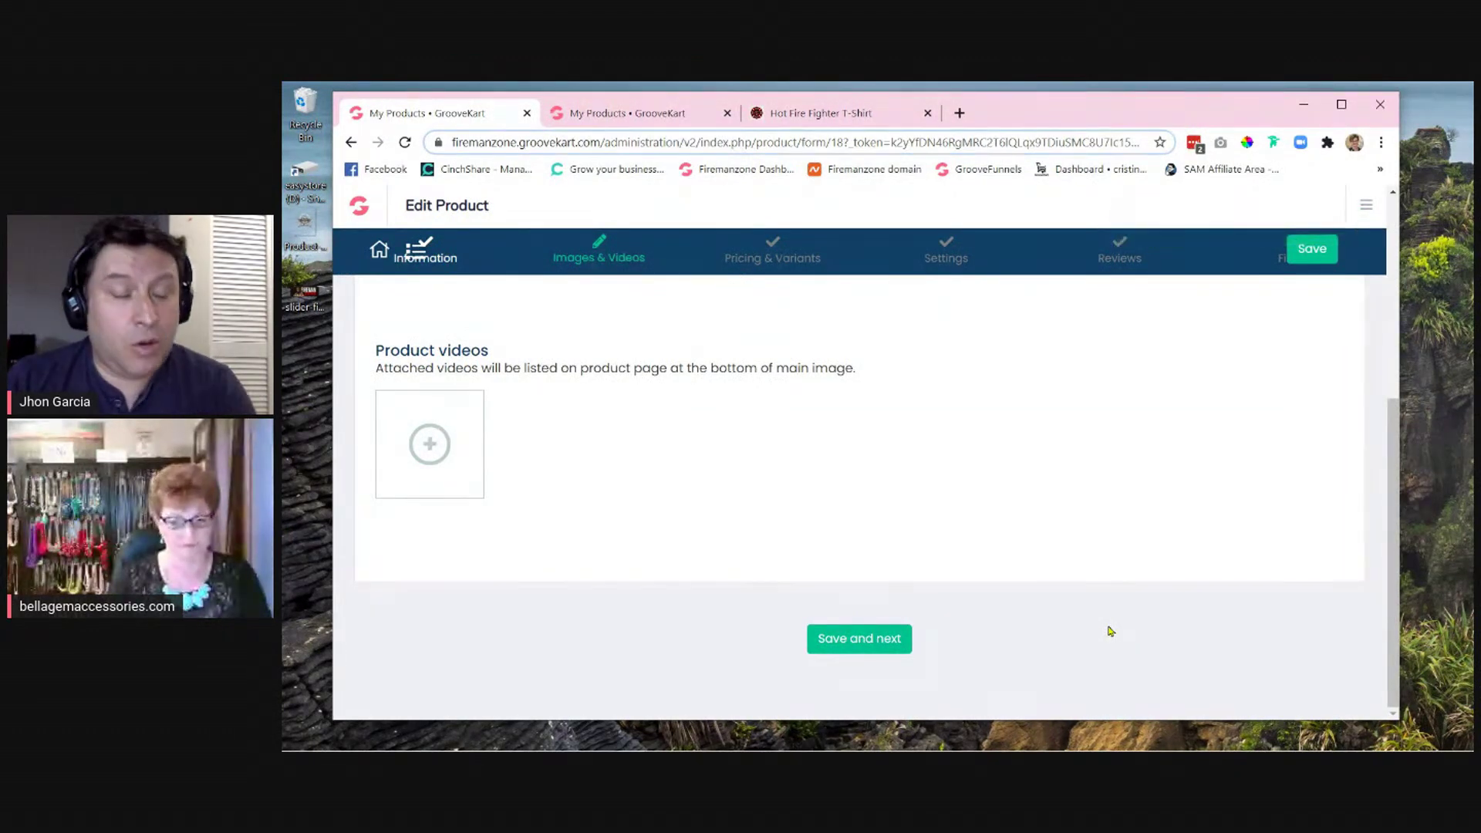
- Review the product's image and video upload areas, and save to continue to Pricing & Variants
scroll(1110, 631, "up", 5)
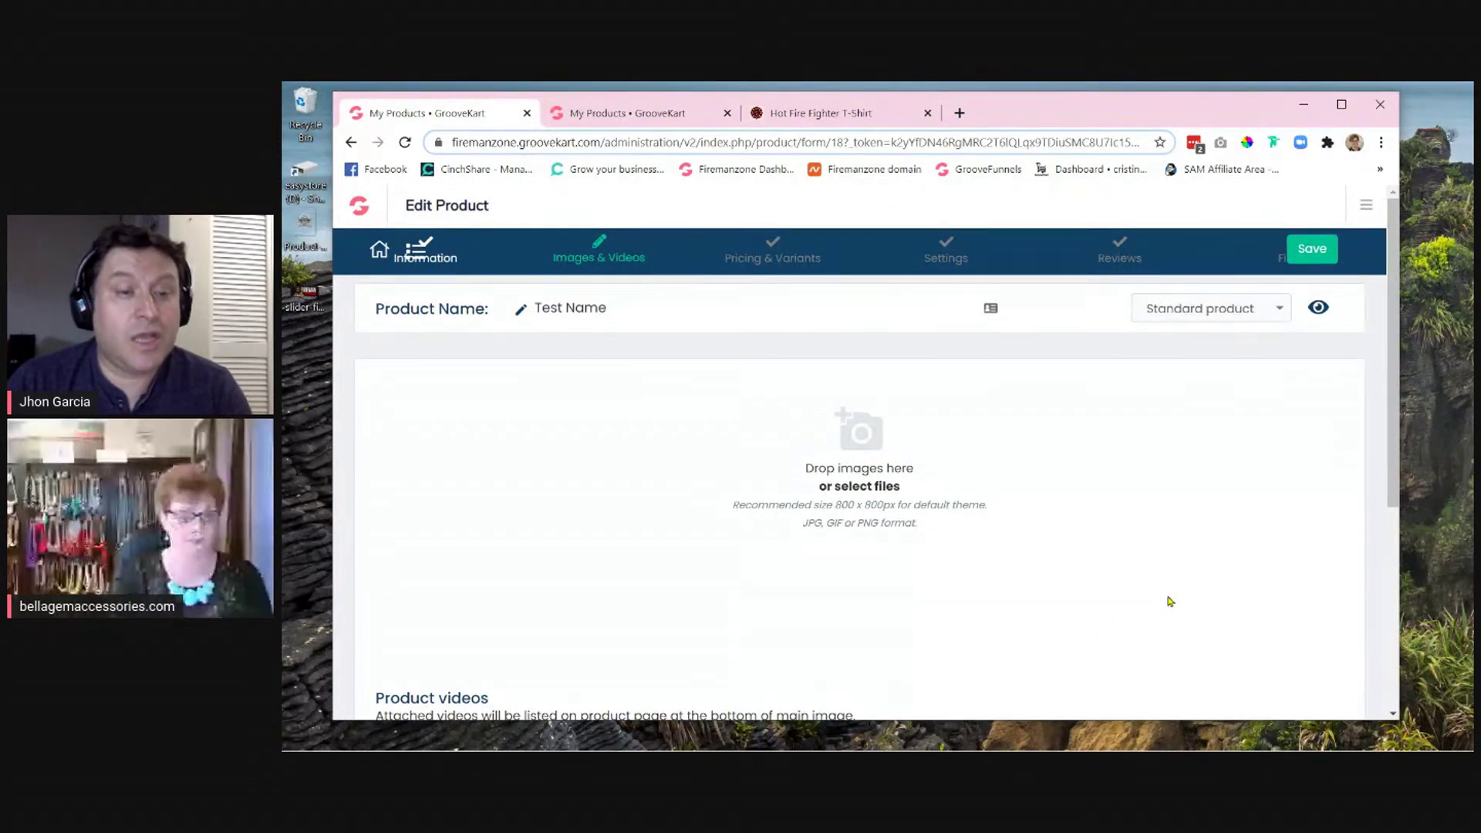
scroll(1168, 599, "down", 5)
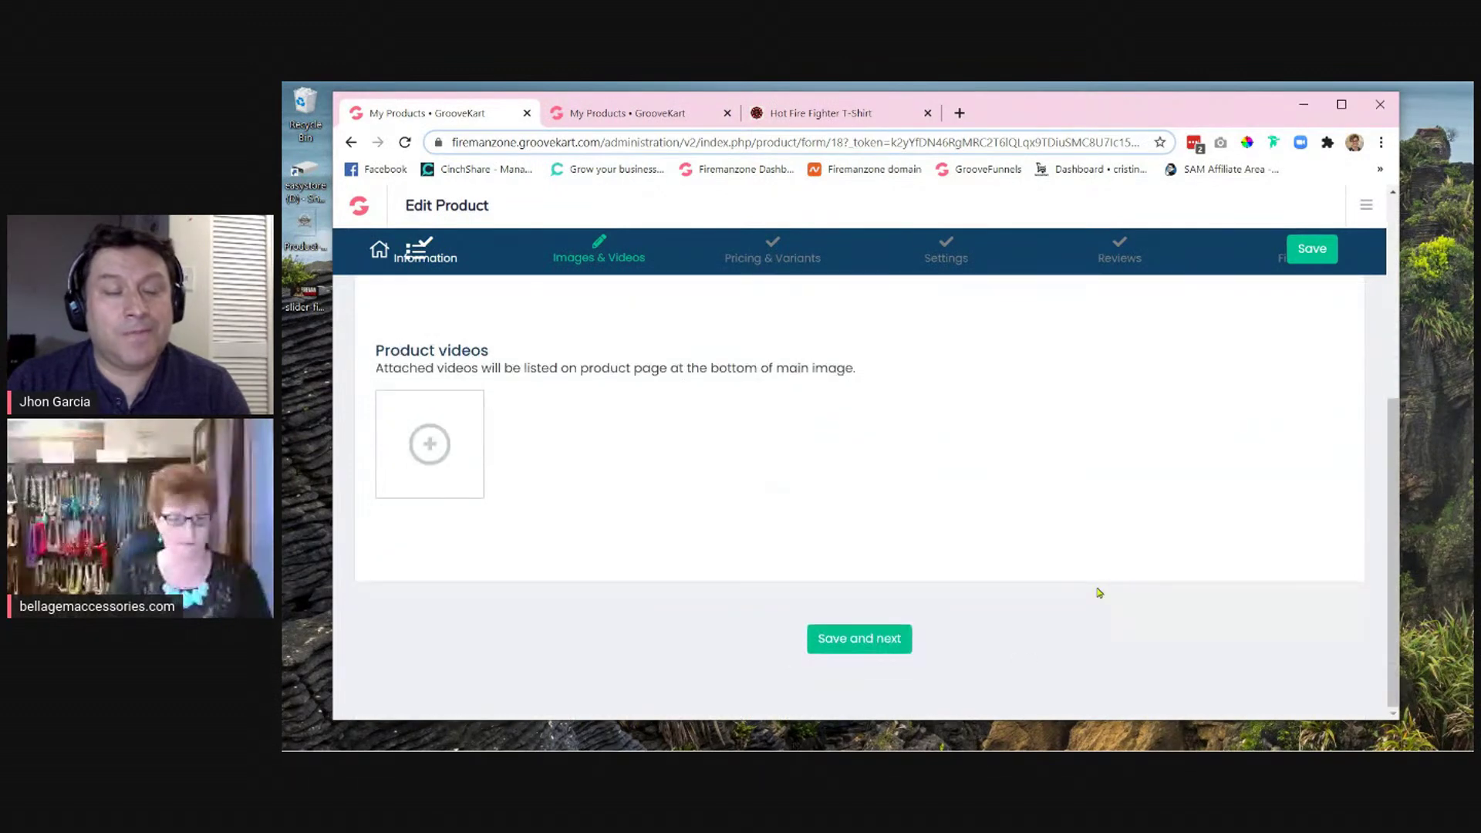
left_click(832, 645)
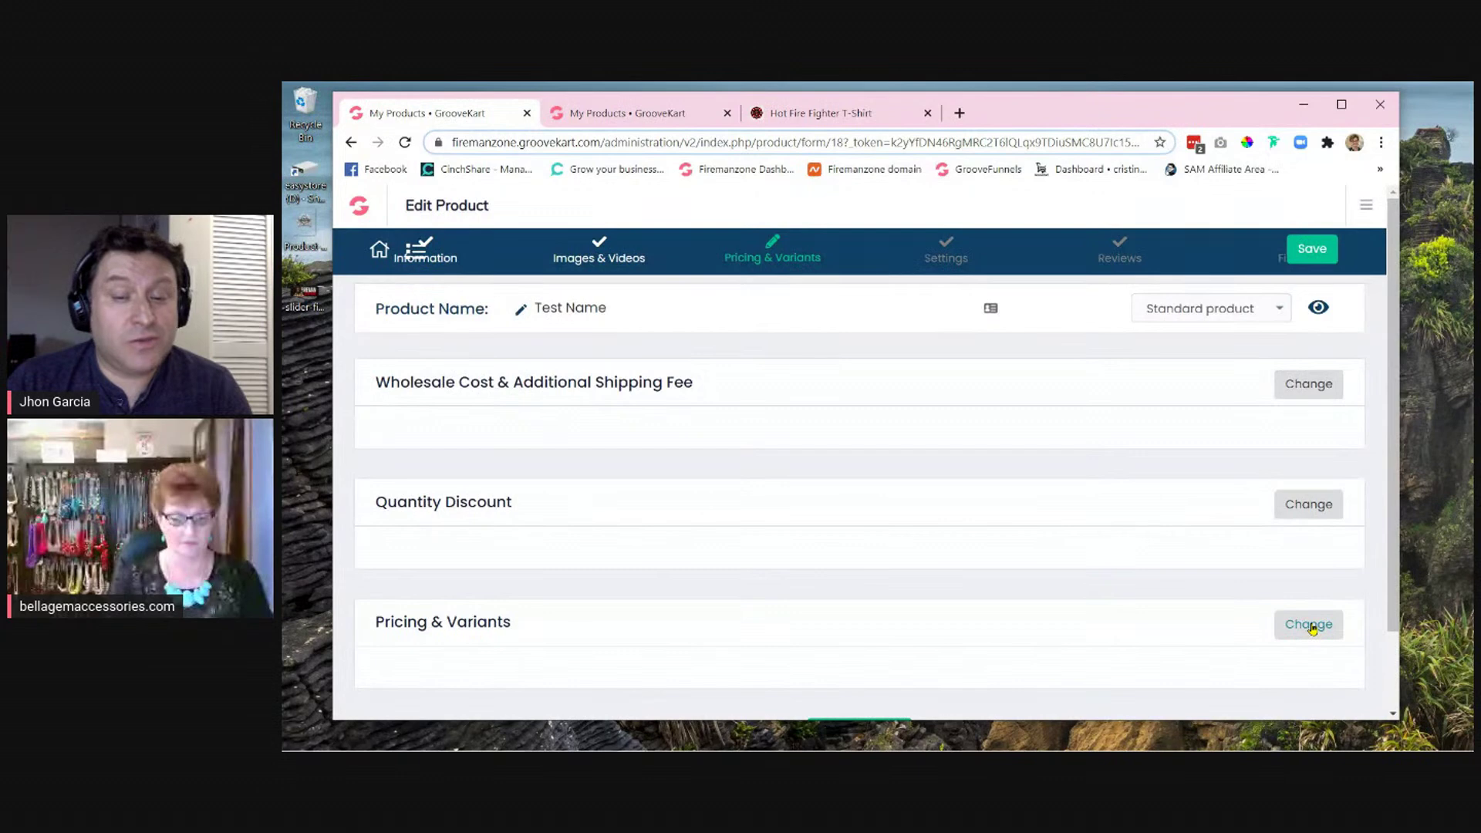
- Expand the Pricing & Variants section and review its price fields, variant generator and bulk variant editing area
left_click(1311, 627)
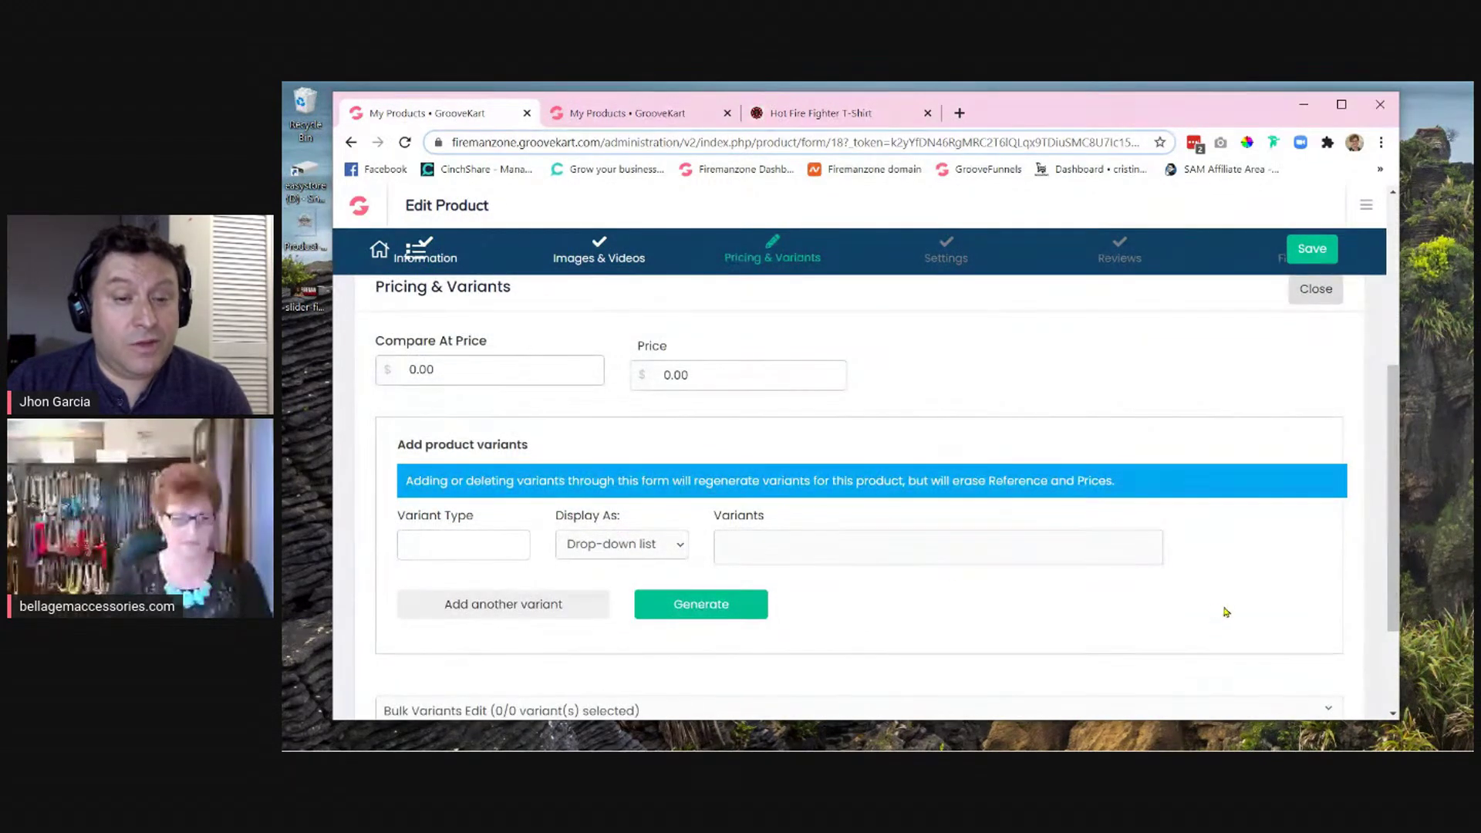
scroll(1090, 621, "down", 1)
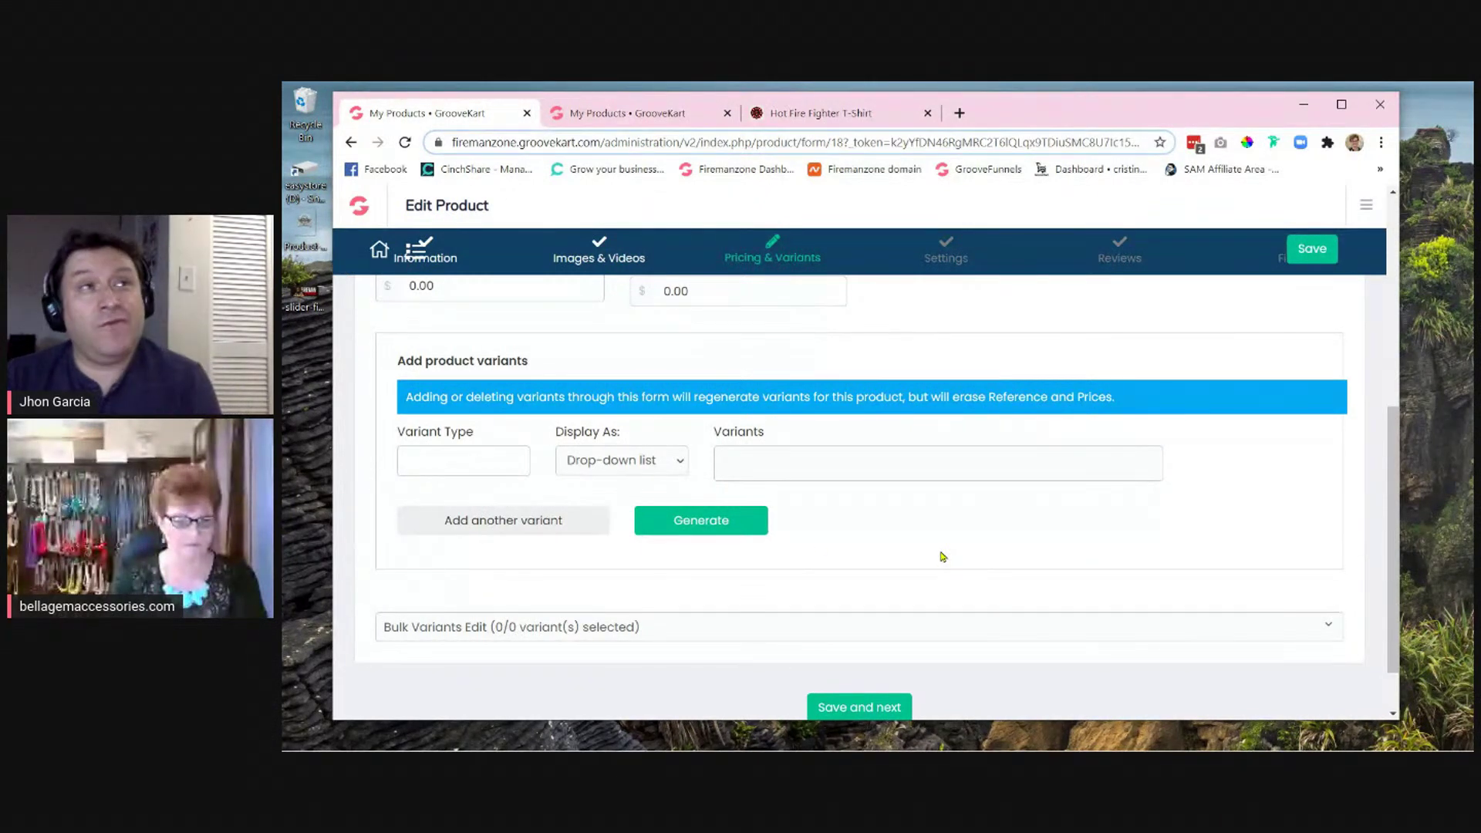
scroll(992, 545, "up", 1)
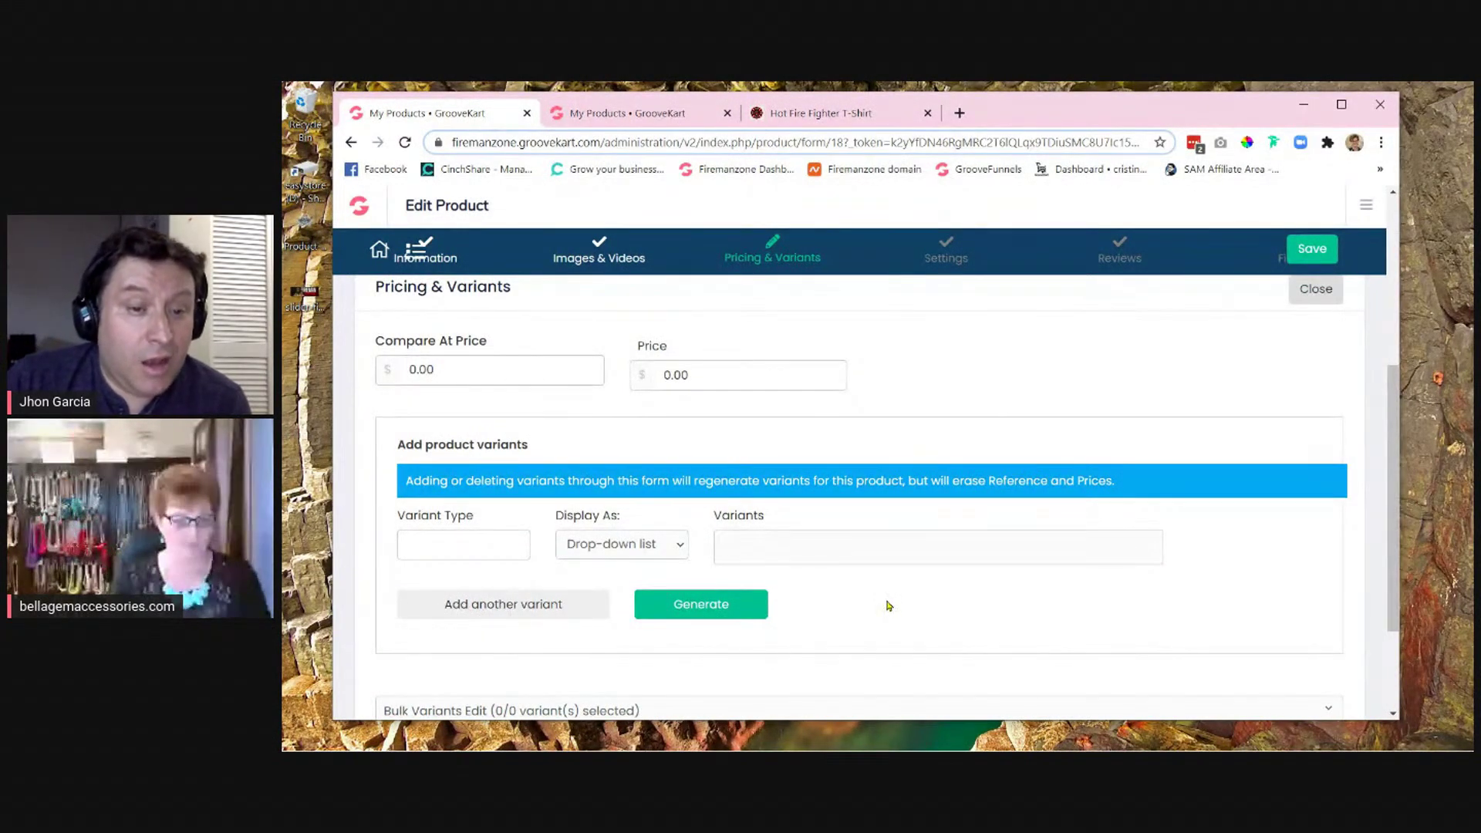
- Enter SKU as the variant type for the product in the variant generator
scroll(888, 606, "down", 1)
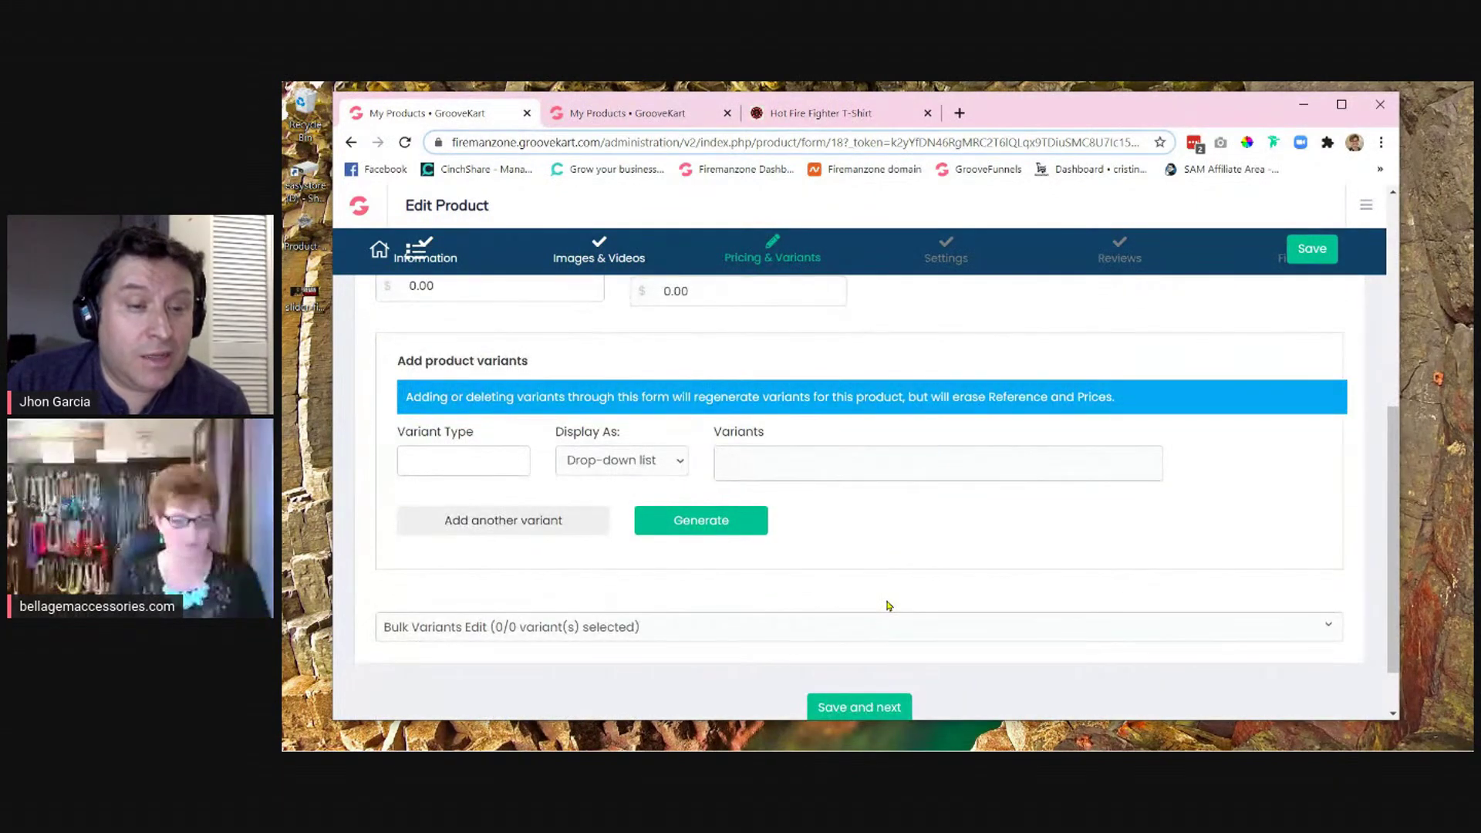
scroll(889, 606, "up", 1)
left_click(475, 548)
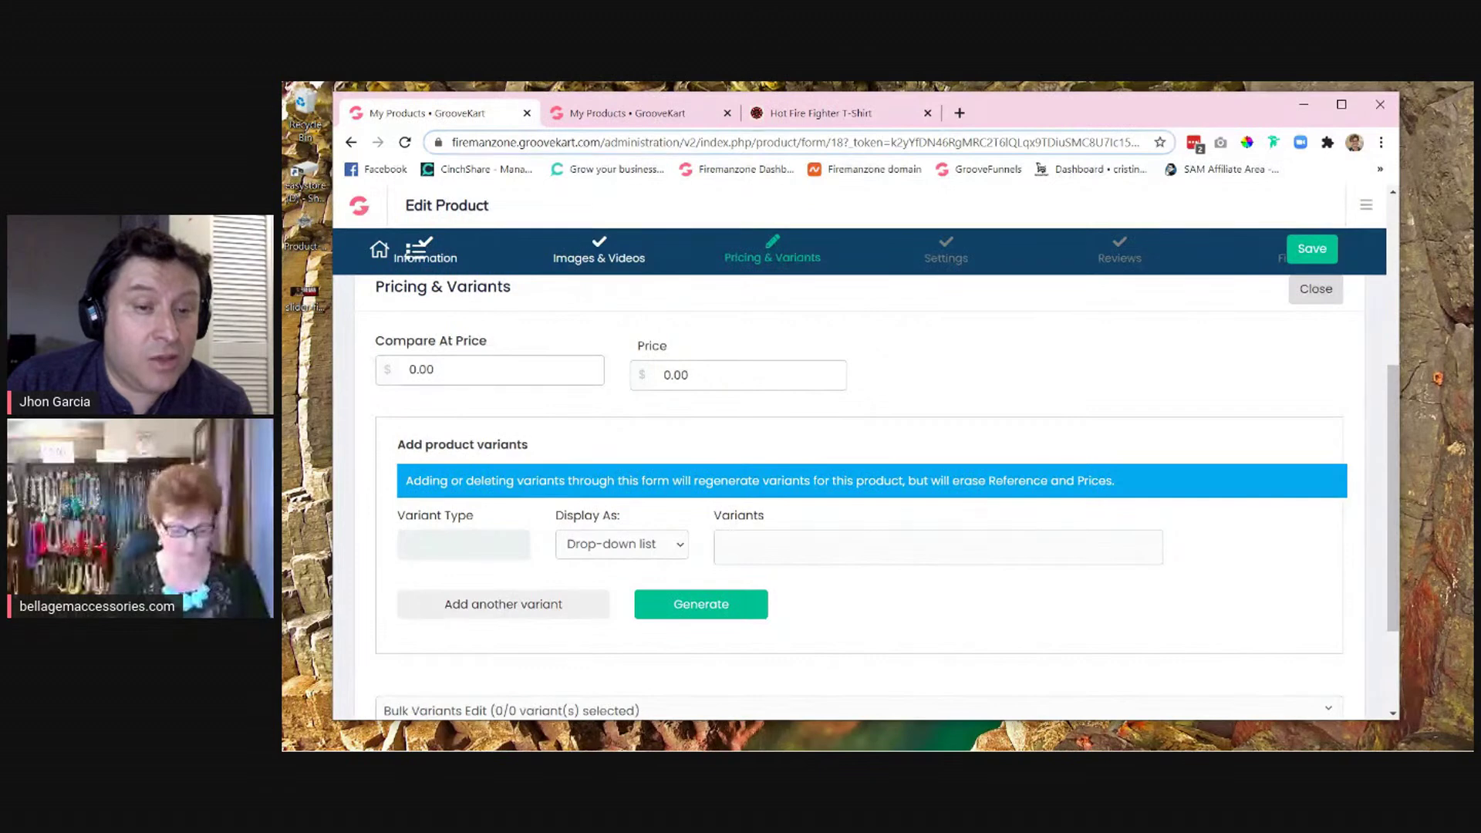
type("S")
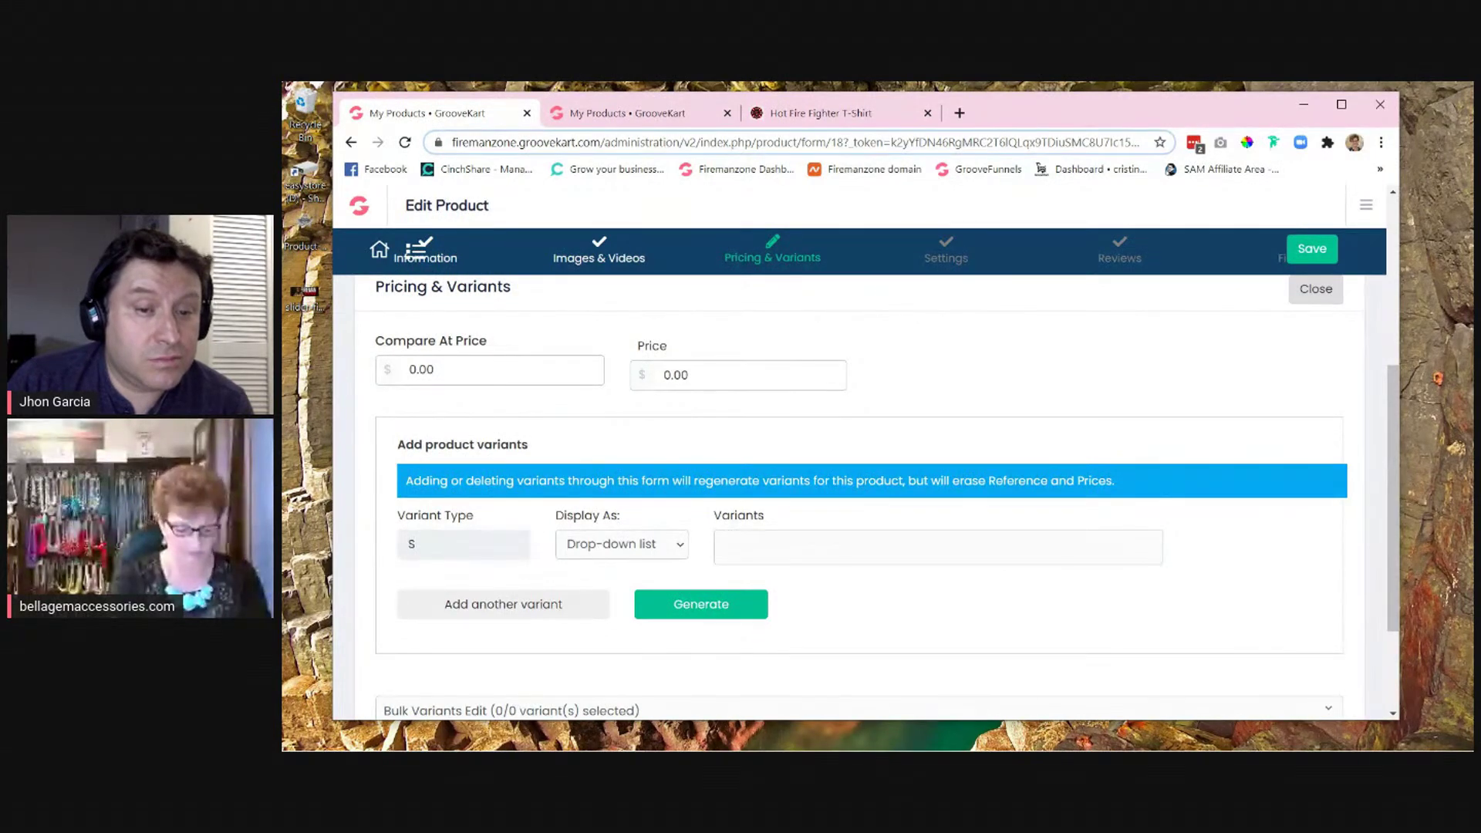
type("KU")
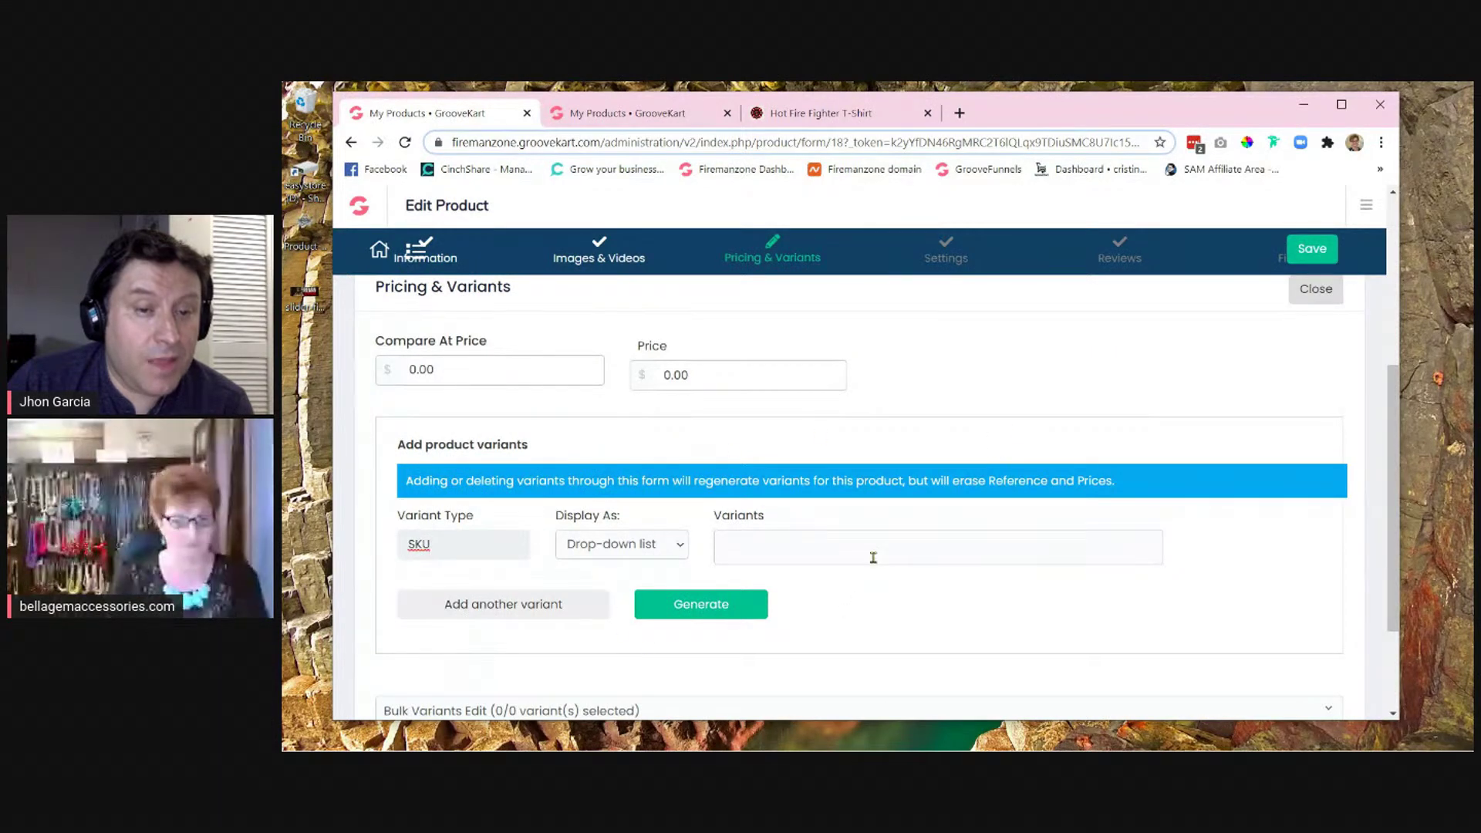
left_click(880, 587)
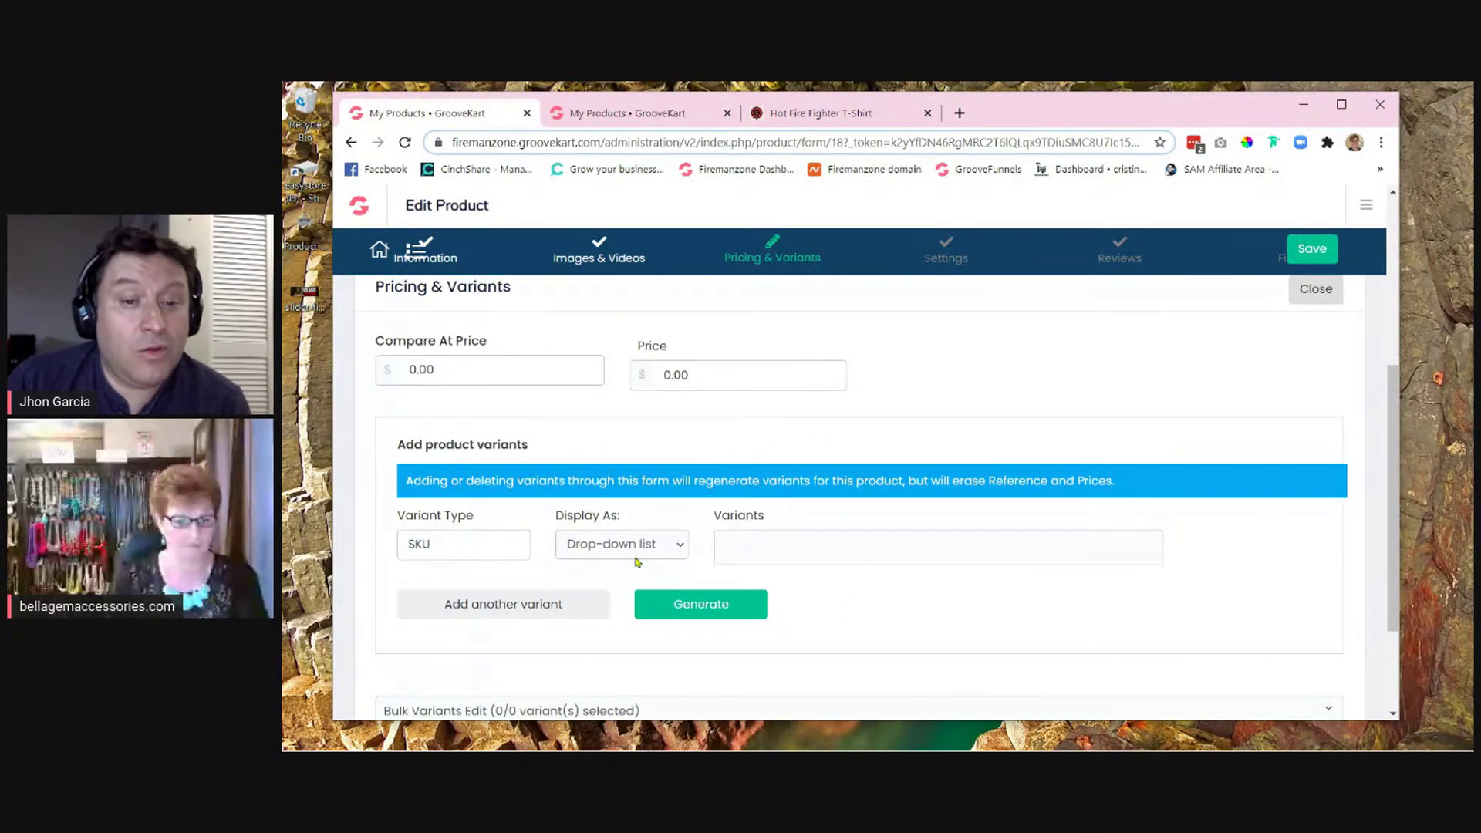
- Examine the display options available for the SKU variant type
left_click(681, 548)
left_click(681, 549)
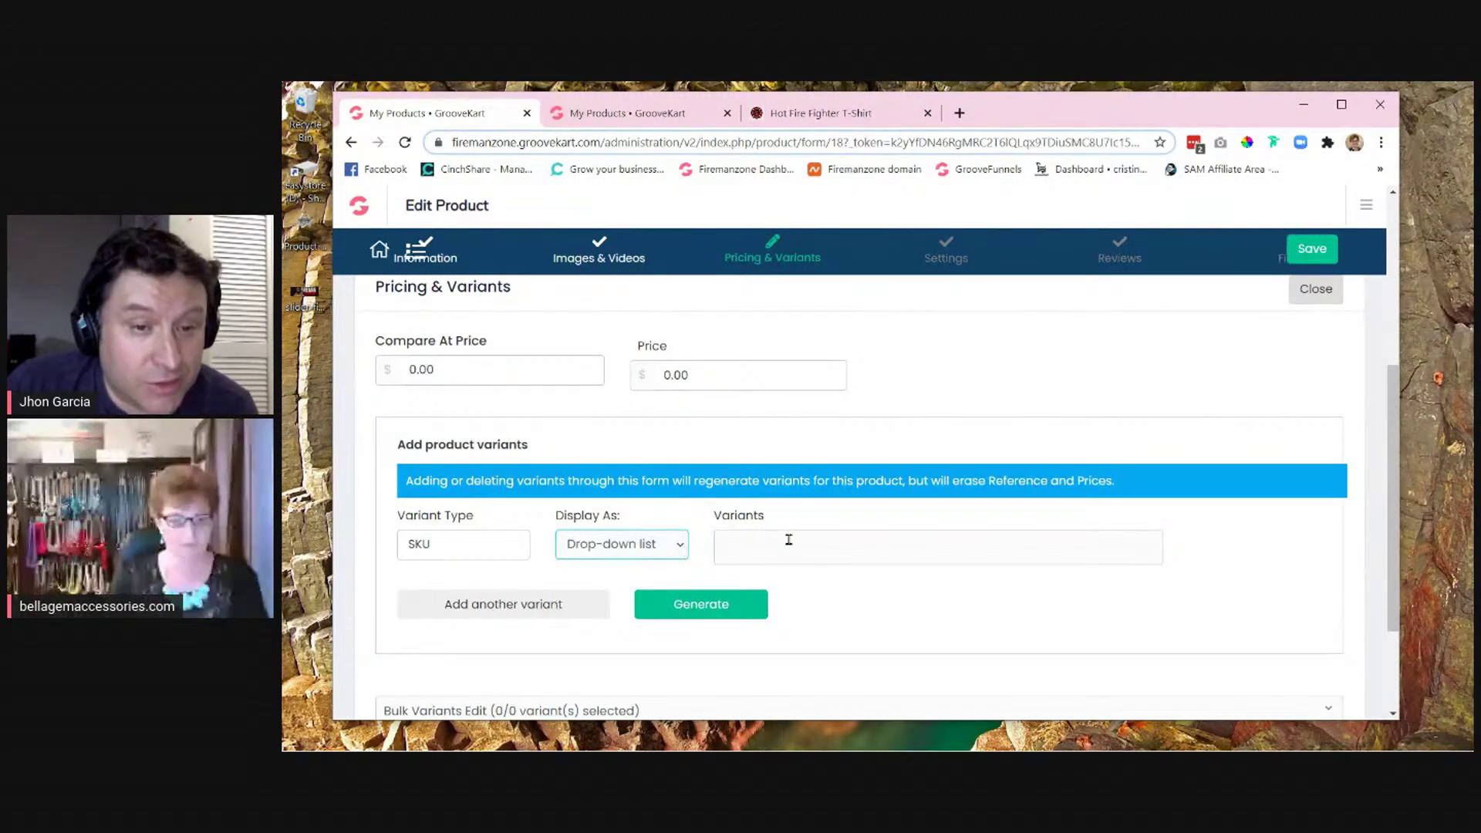
left_click(680, 548)
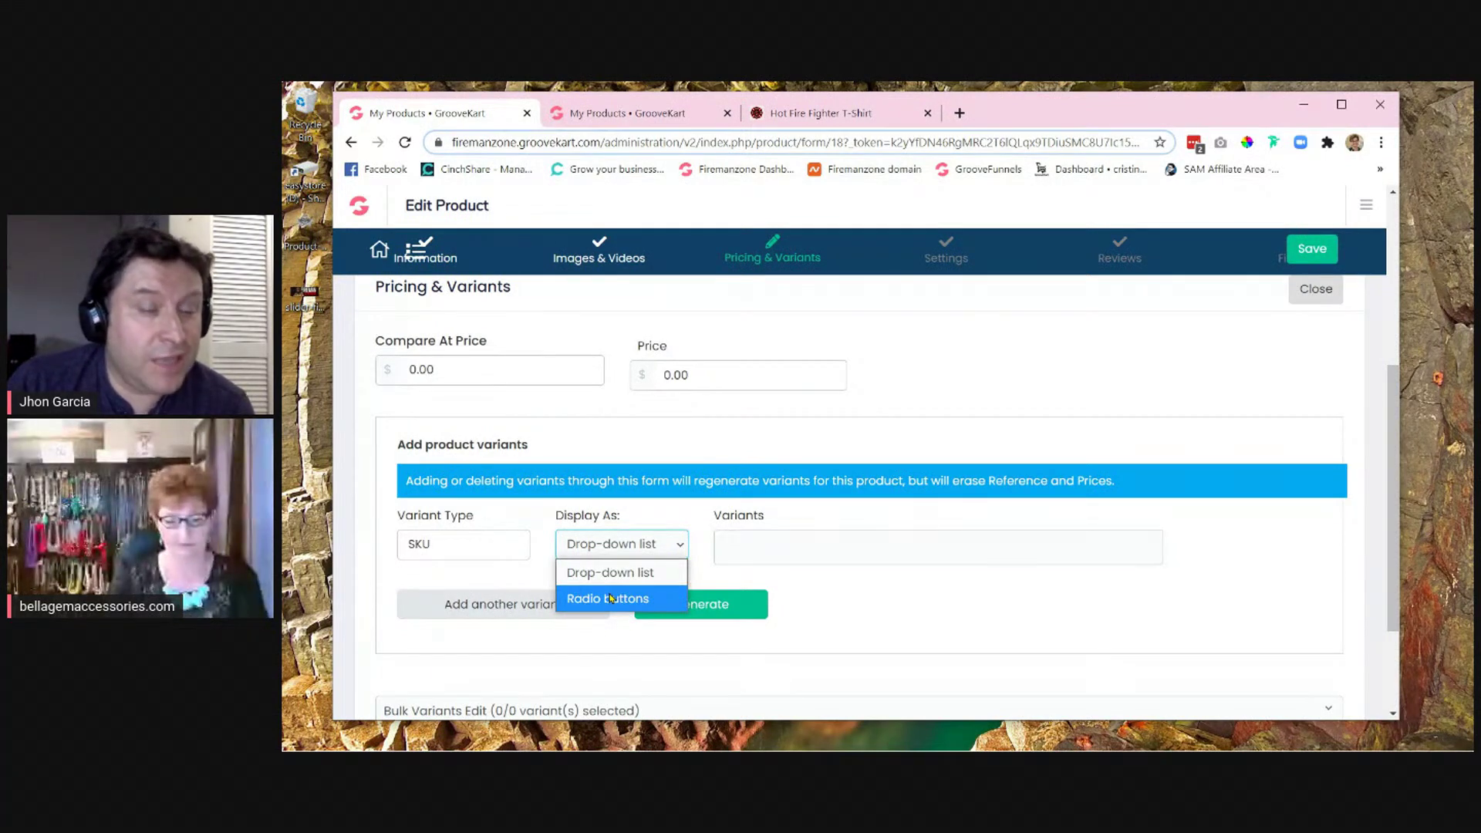
left_click(1013, 620)
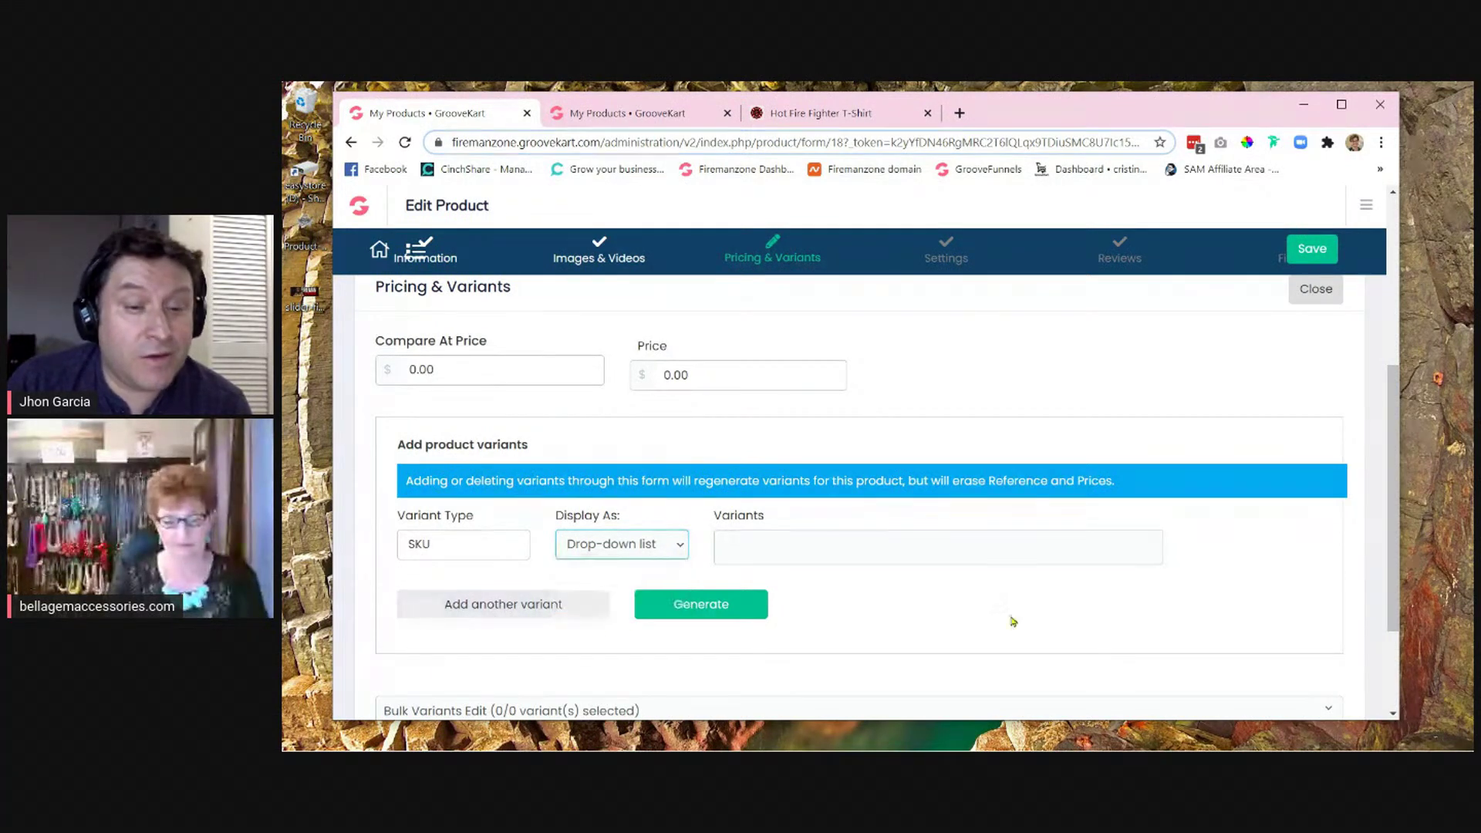
- Add MD123456 as the first variant value for the SKU variant type
left_click(791, 549)
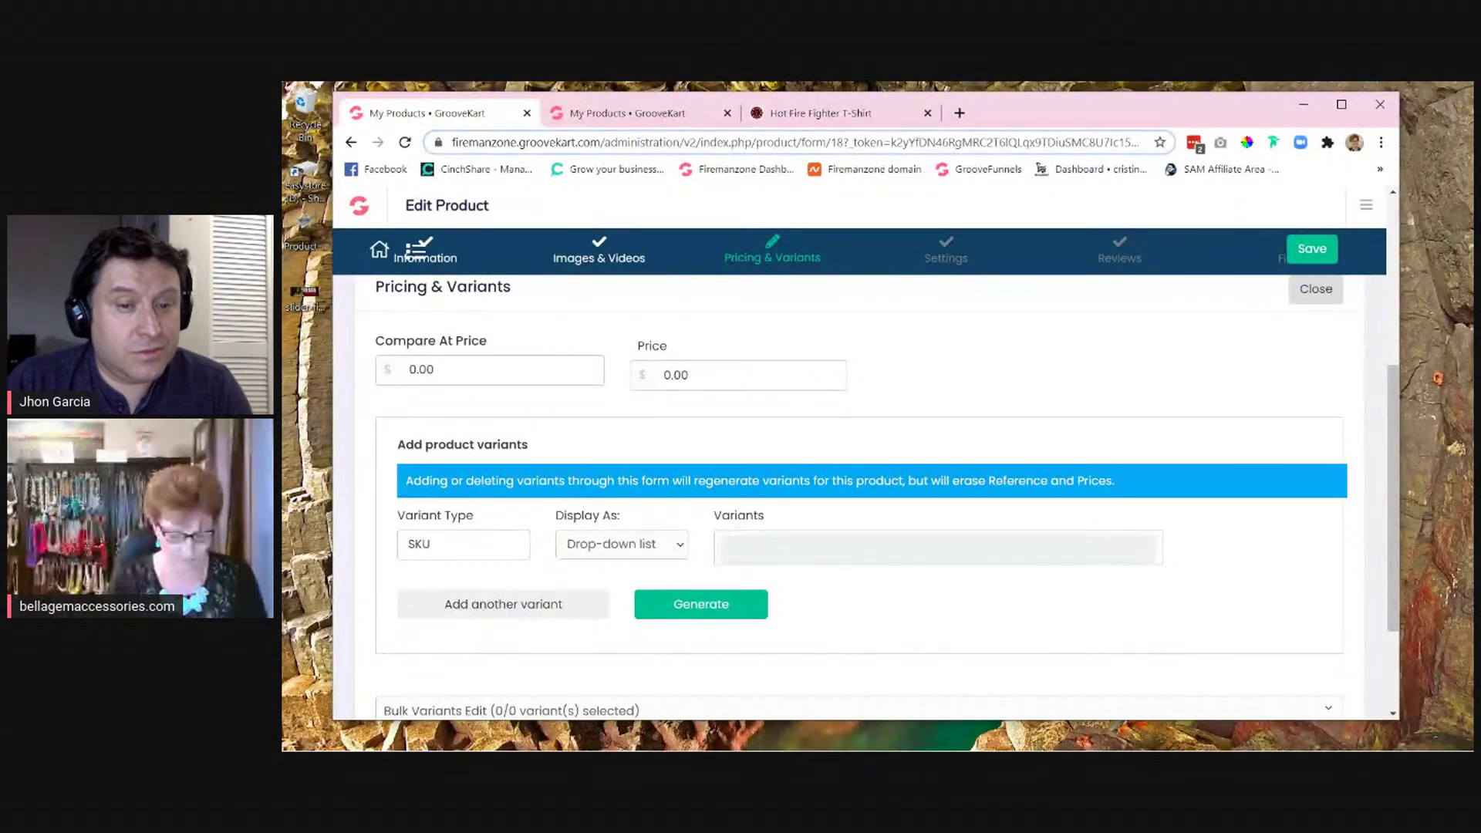
type("MD")
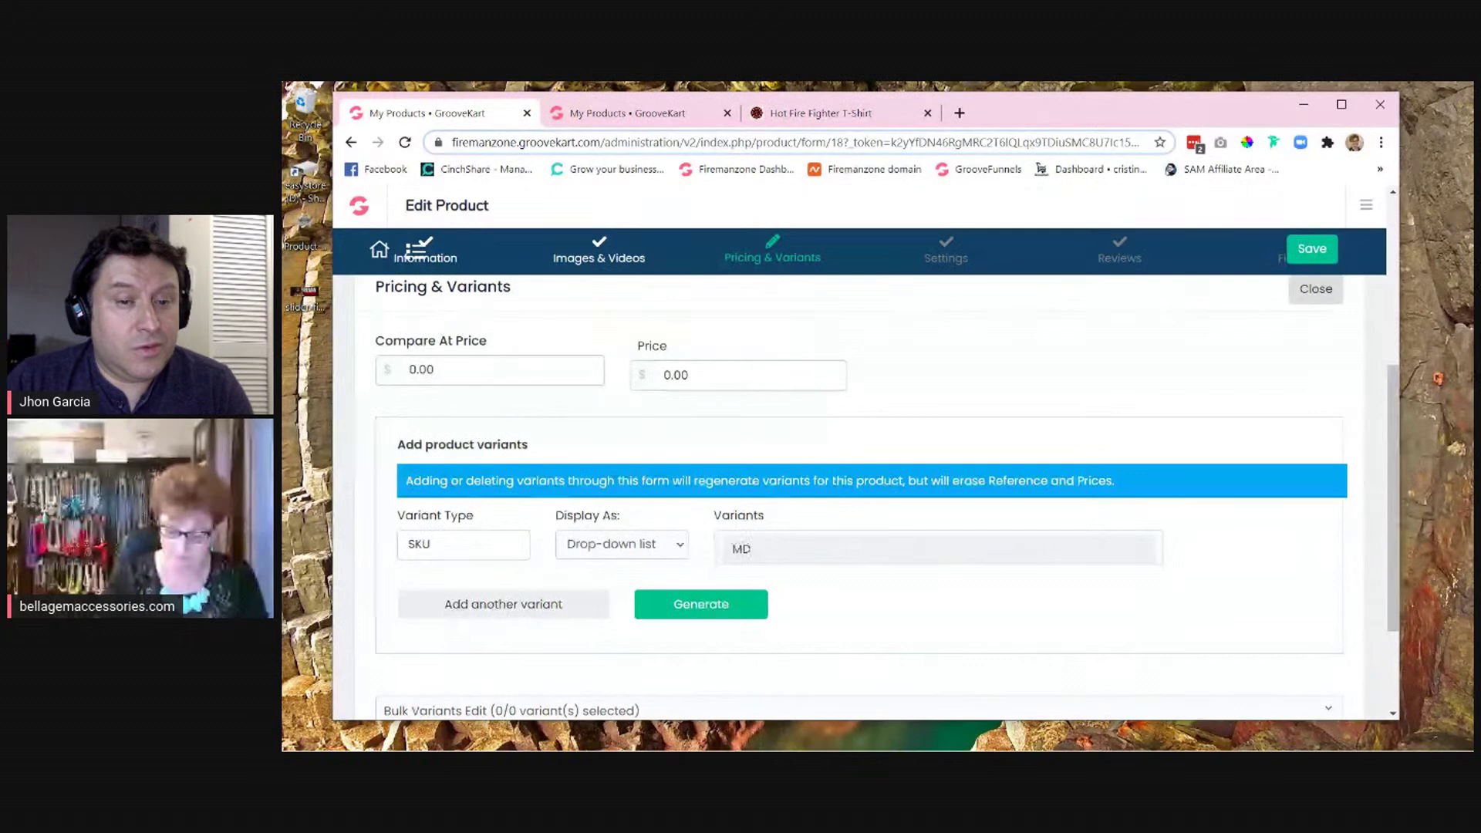
type("123456")
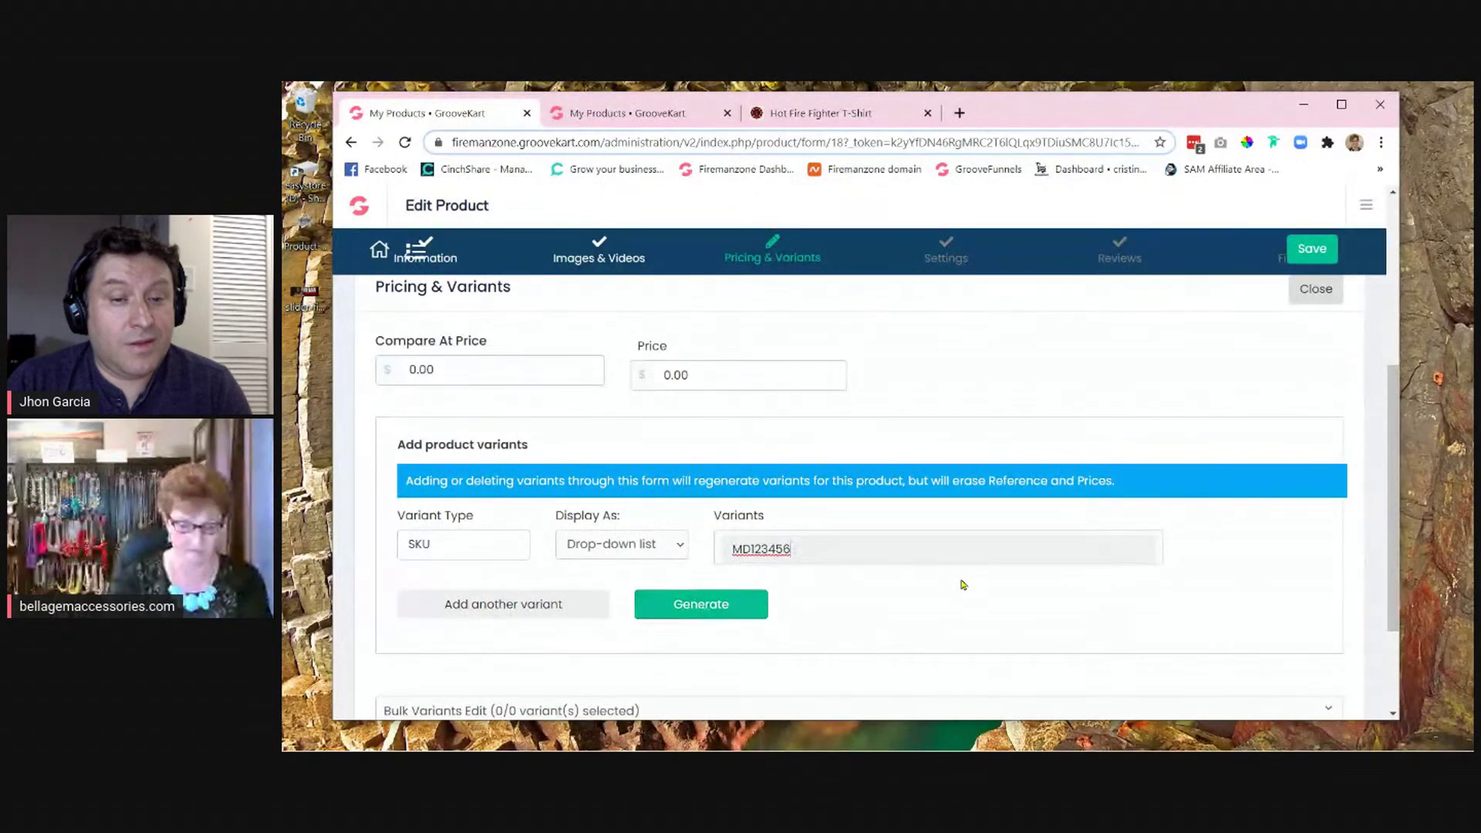
key("Return")
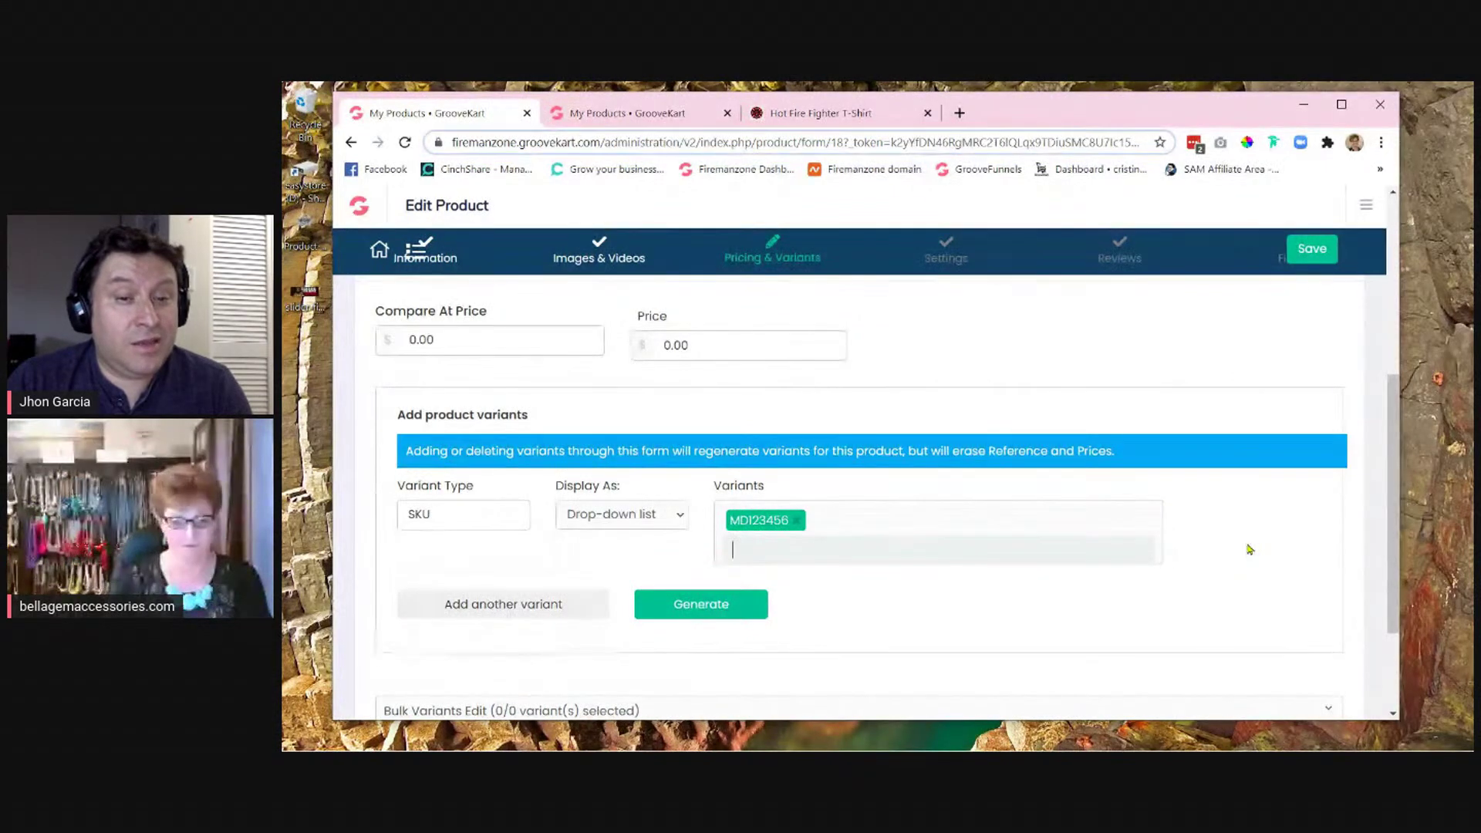
- Try to add MD7890 as a second SKU value and generate the product variants
type("M")
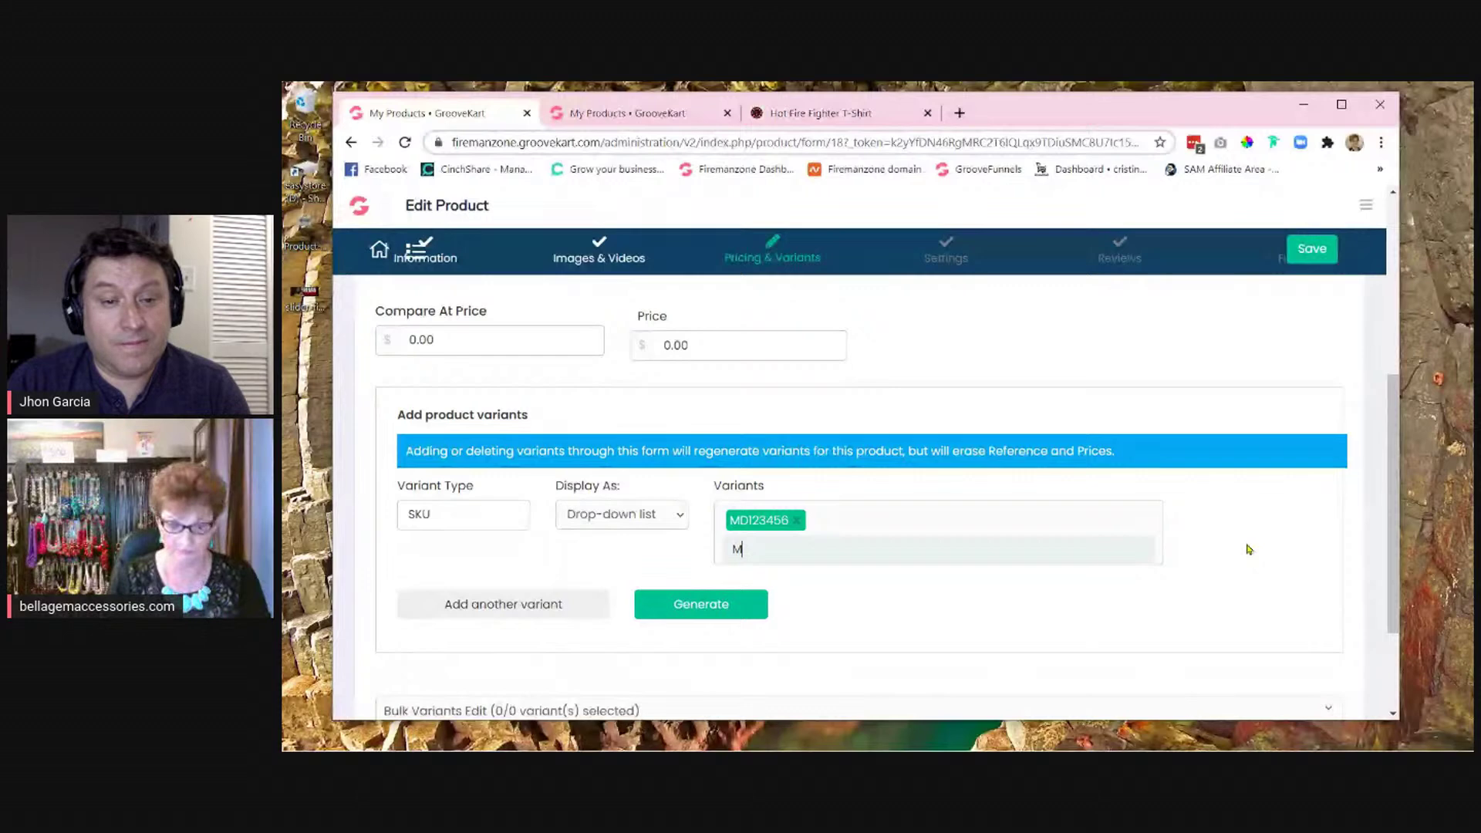
type("D")
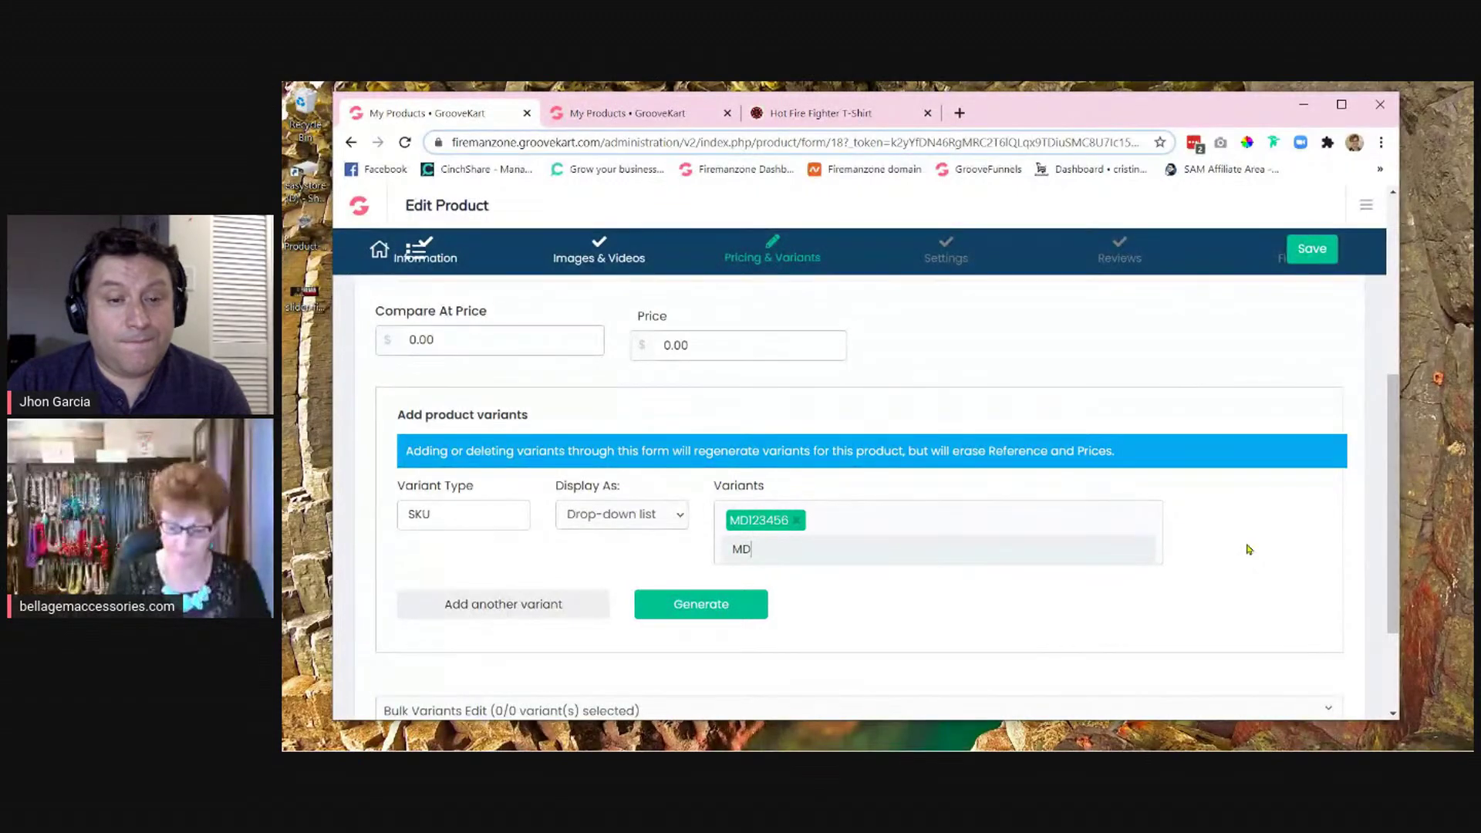
type("7")
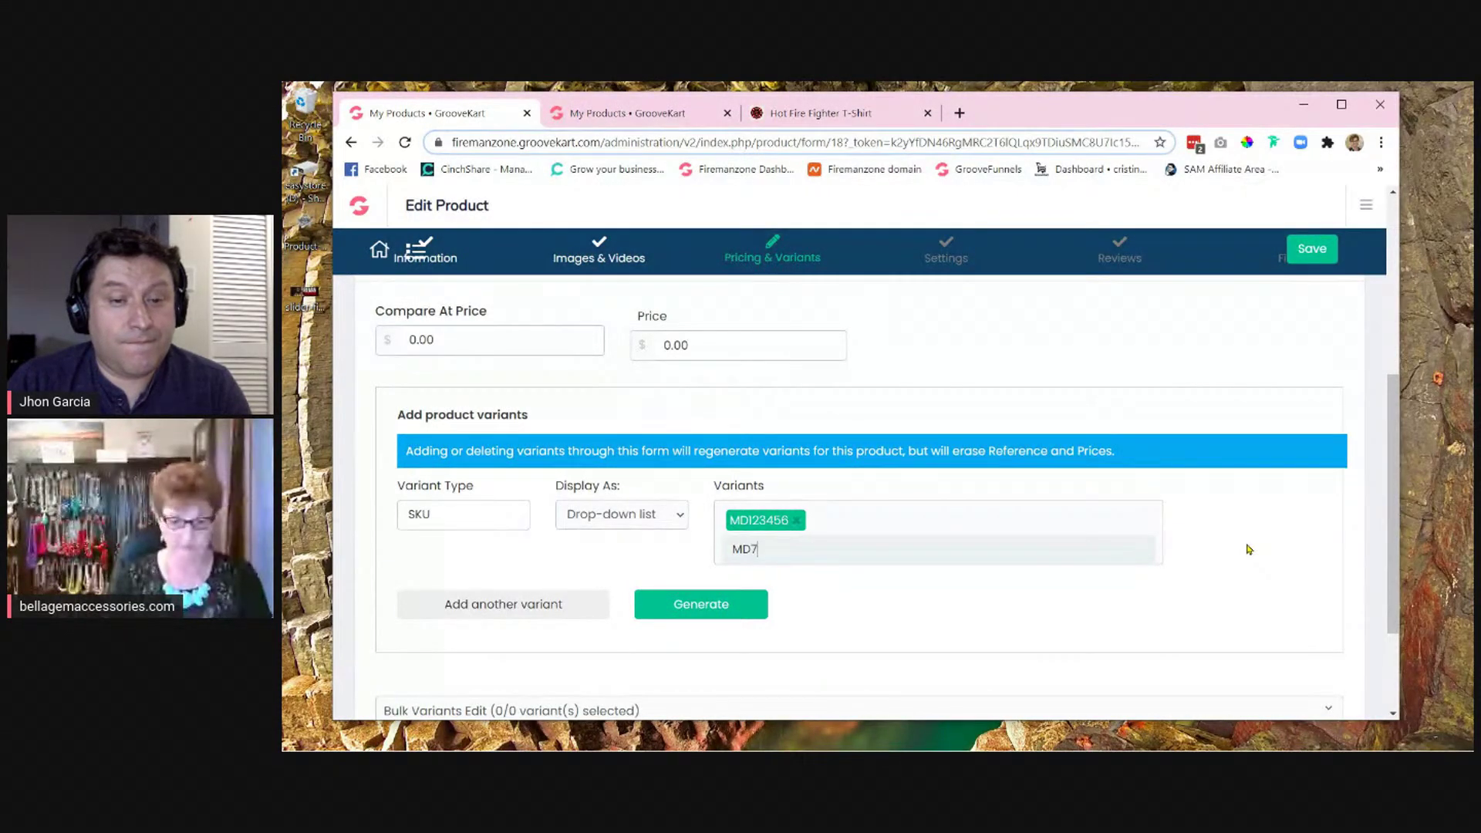
type("890")
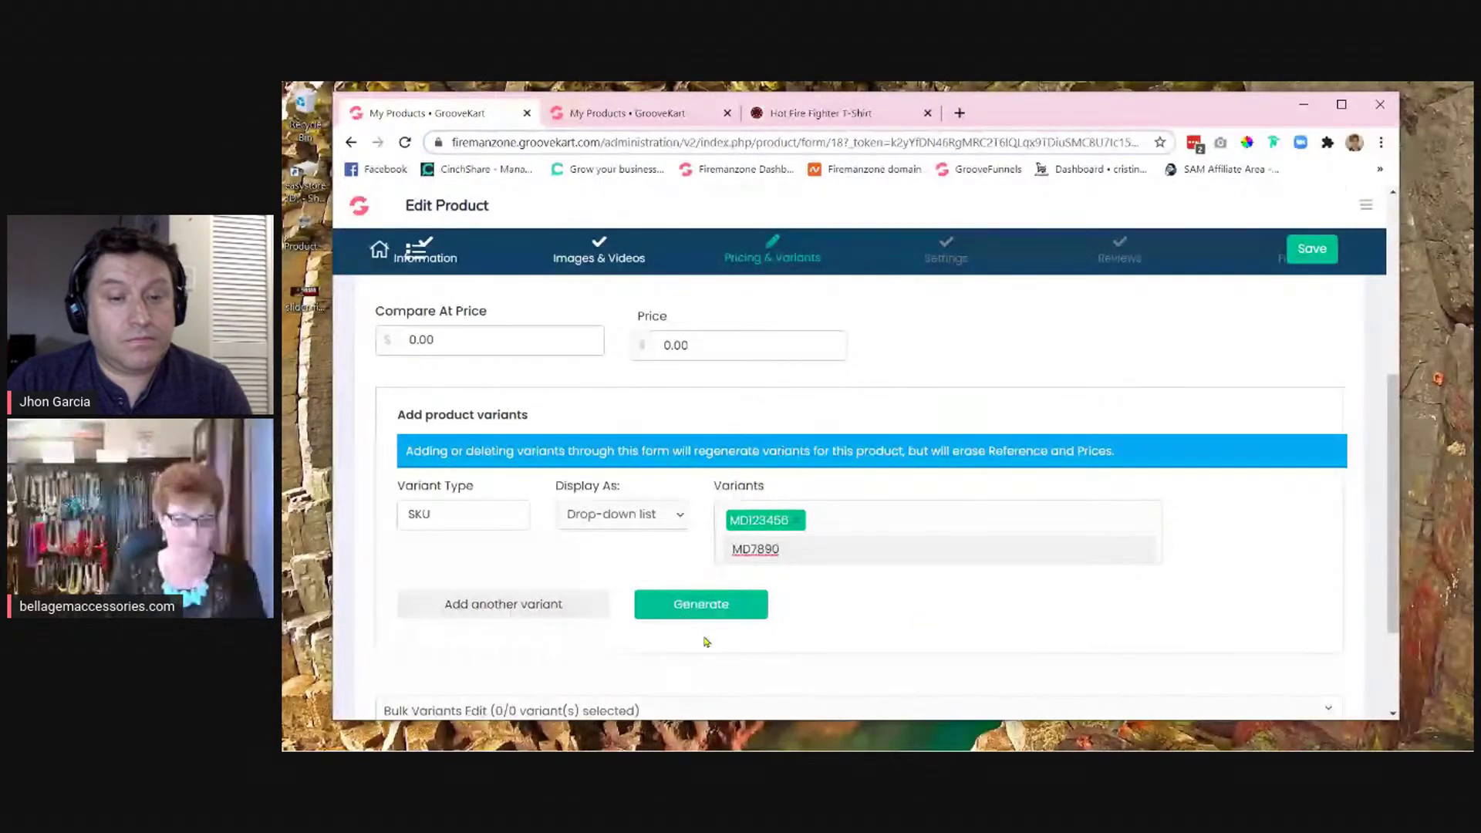
left_click(701, 606)
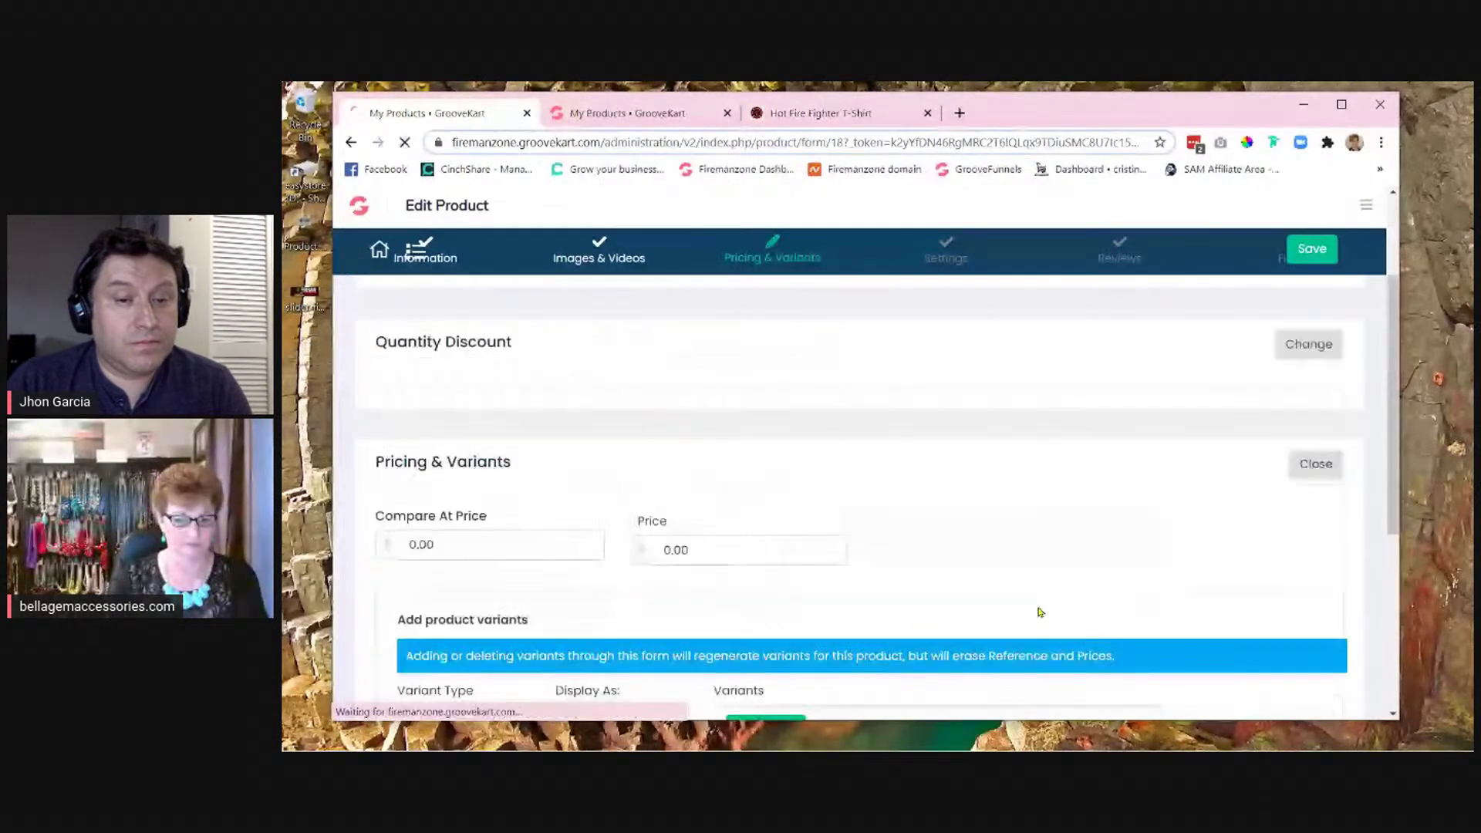
scroll(1165, 592, "down", 4)
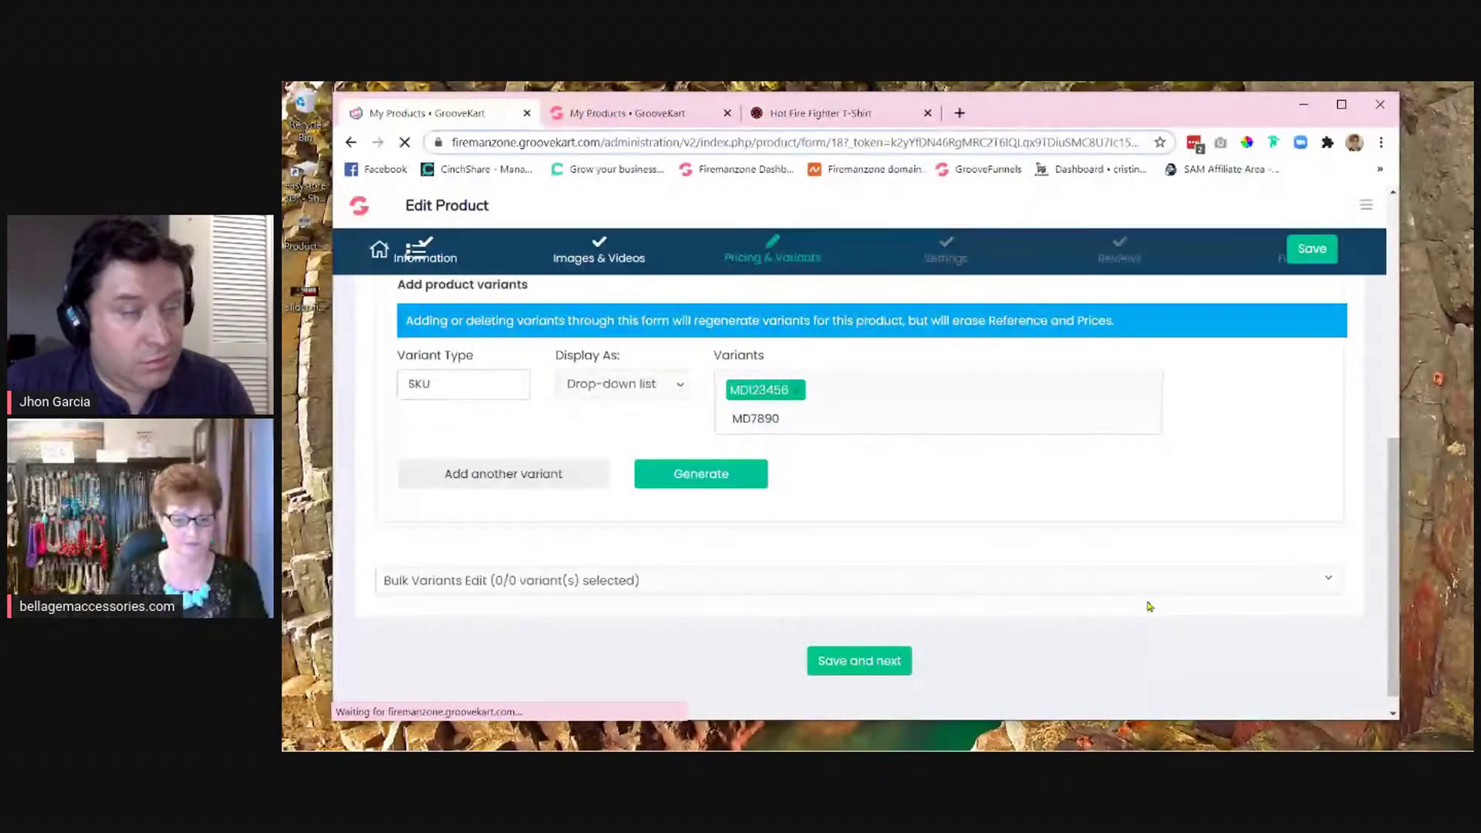
scroll(1149, 606, "up", 1)
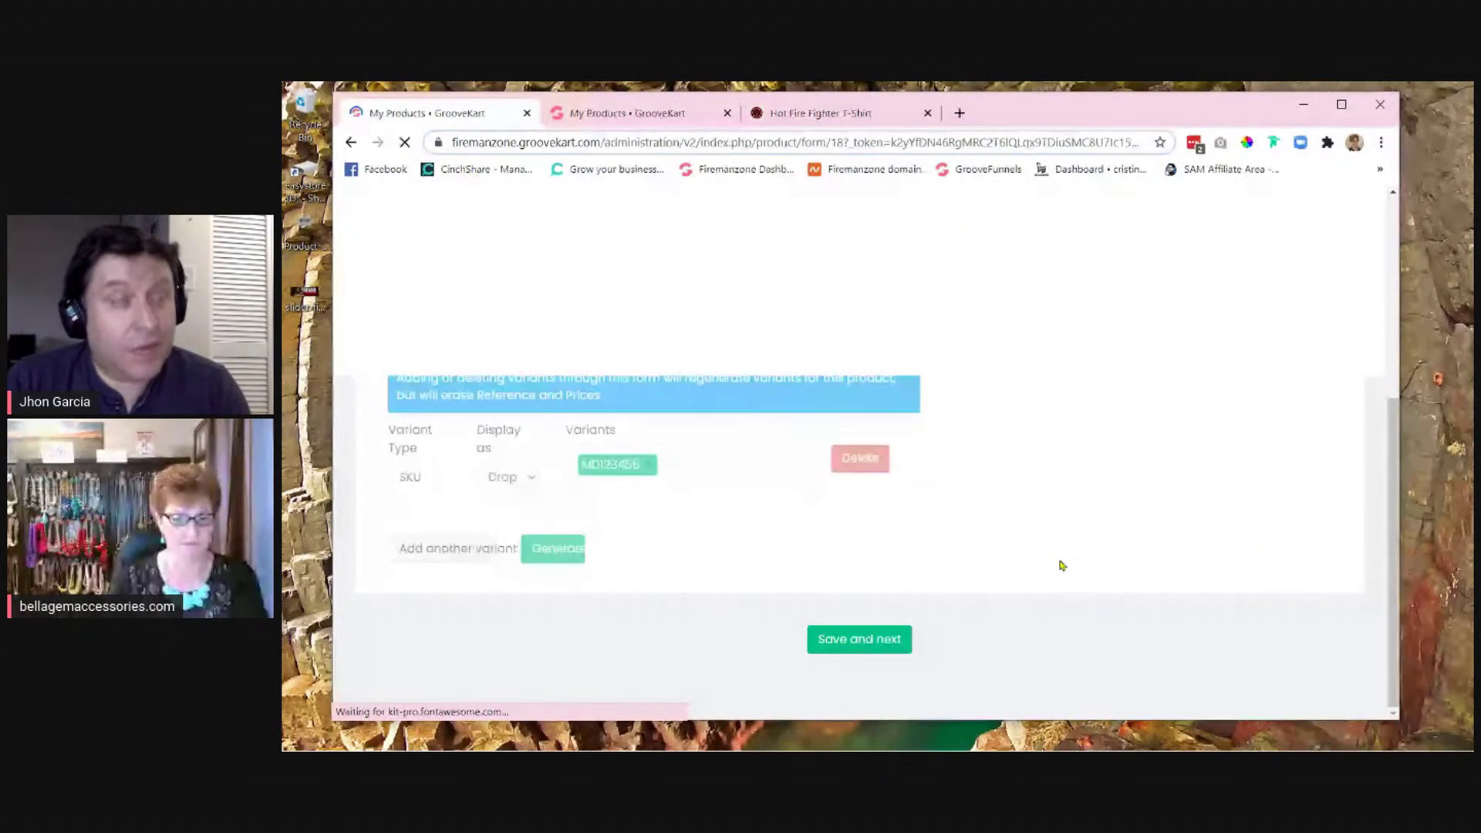
scroll(1125, 651, "down", 1)
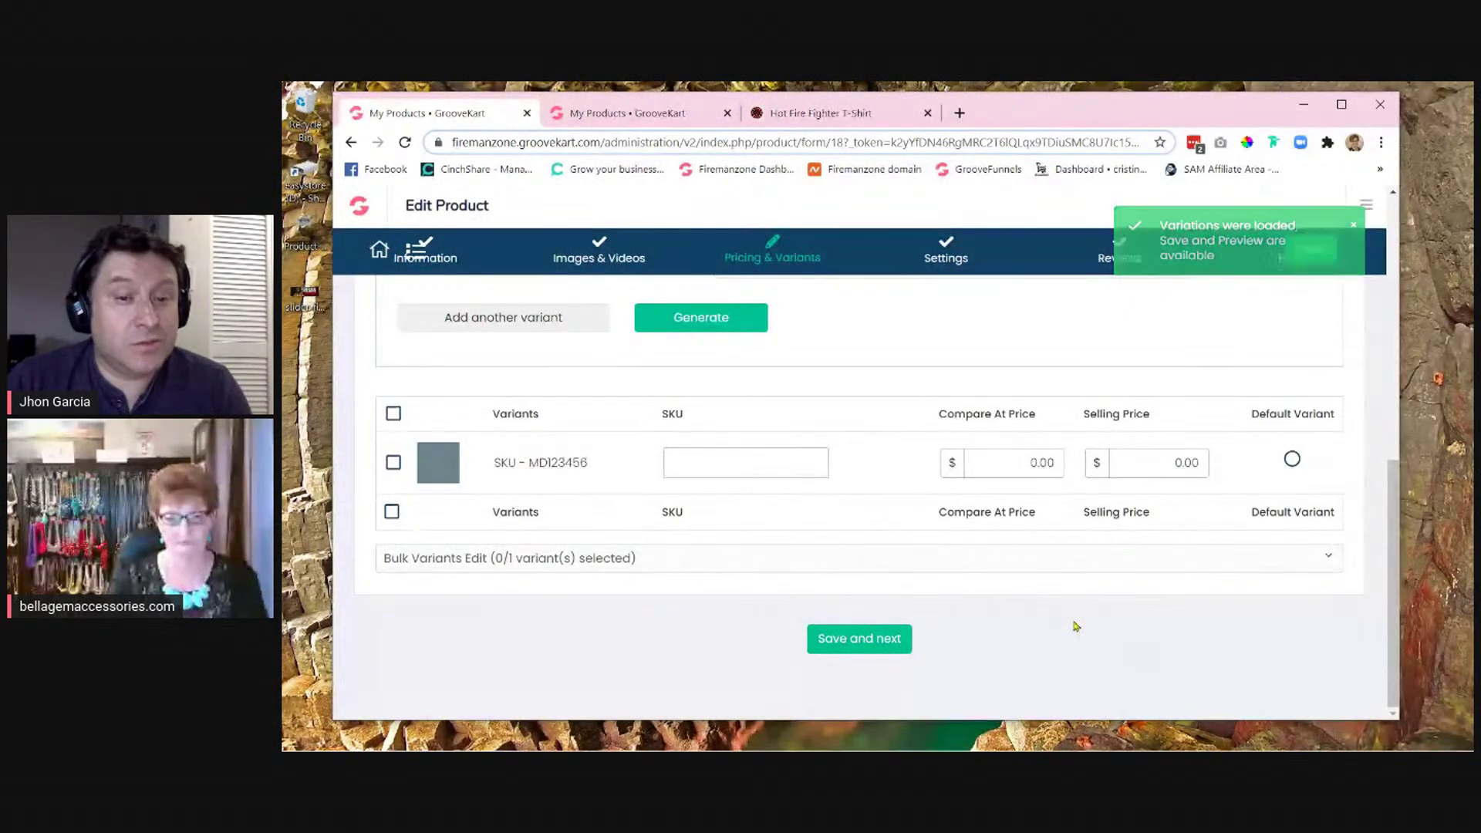
scroll(1075, 627, "up", 1)
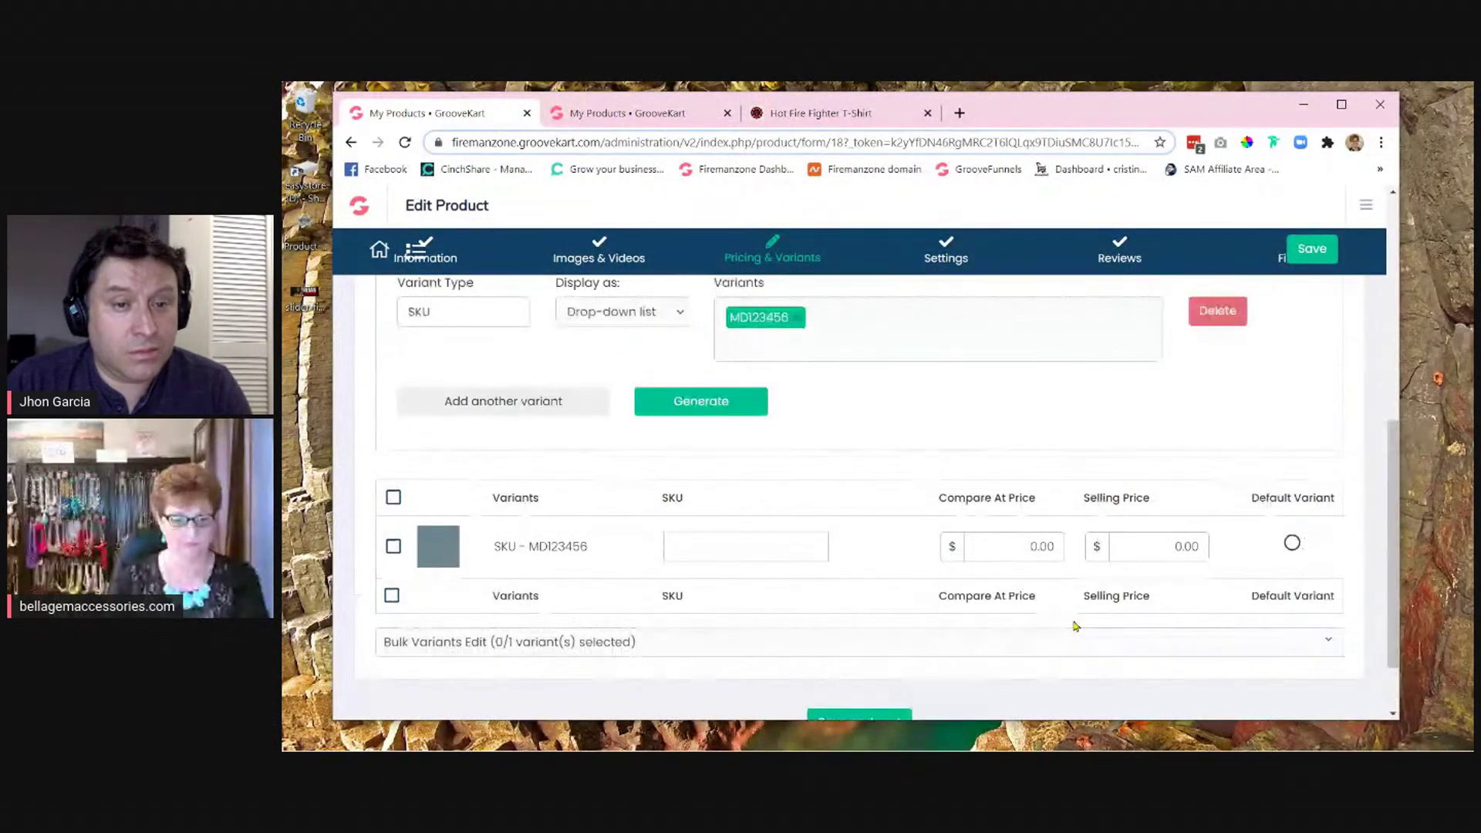
scroll(1076, 627, "down", 1)
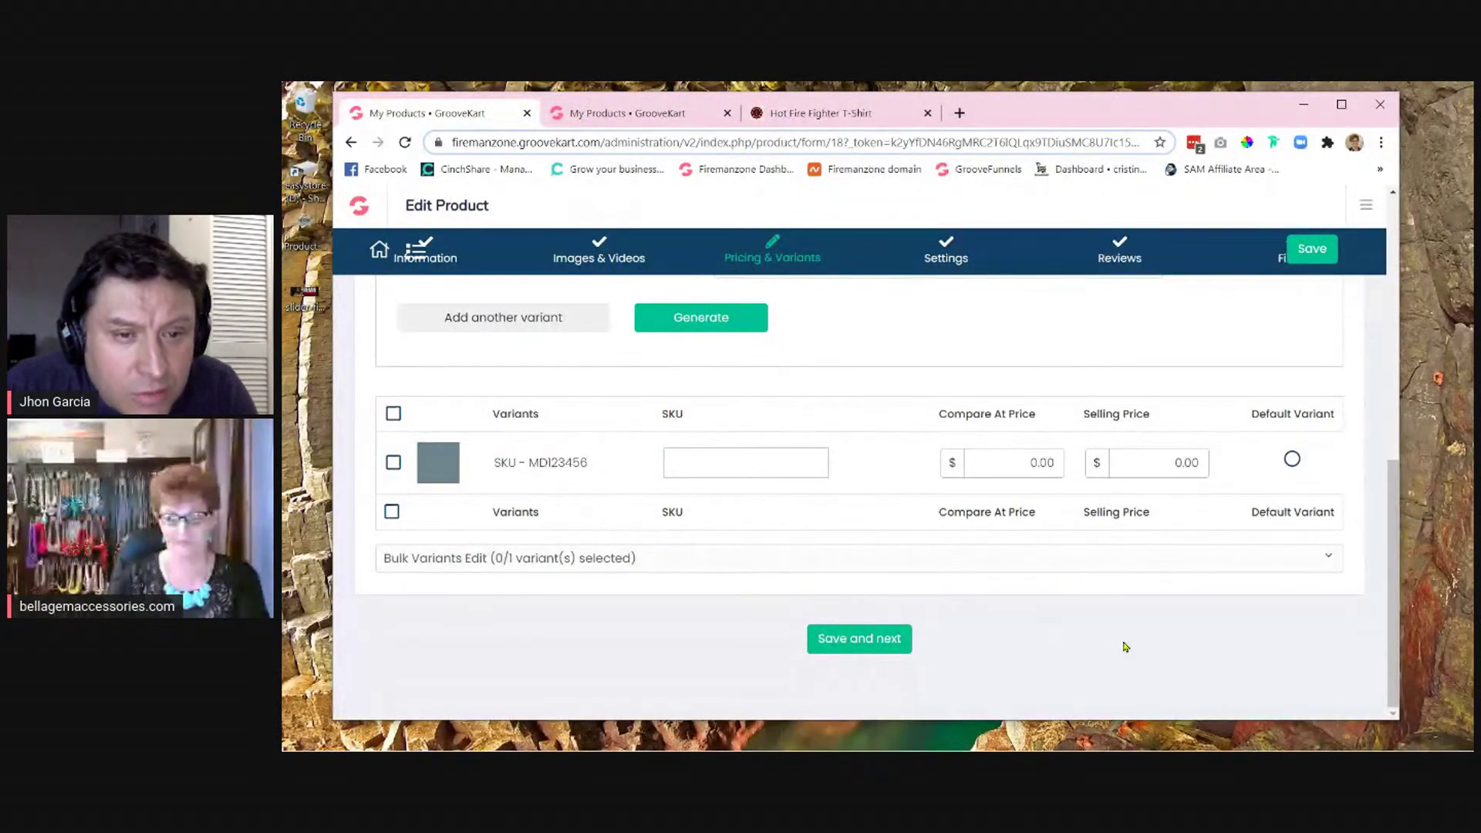
scroll(1123, 644, "up", 1)
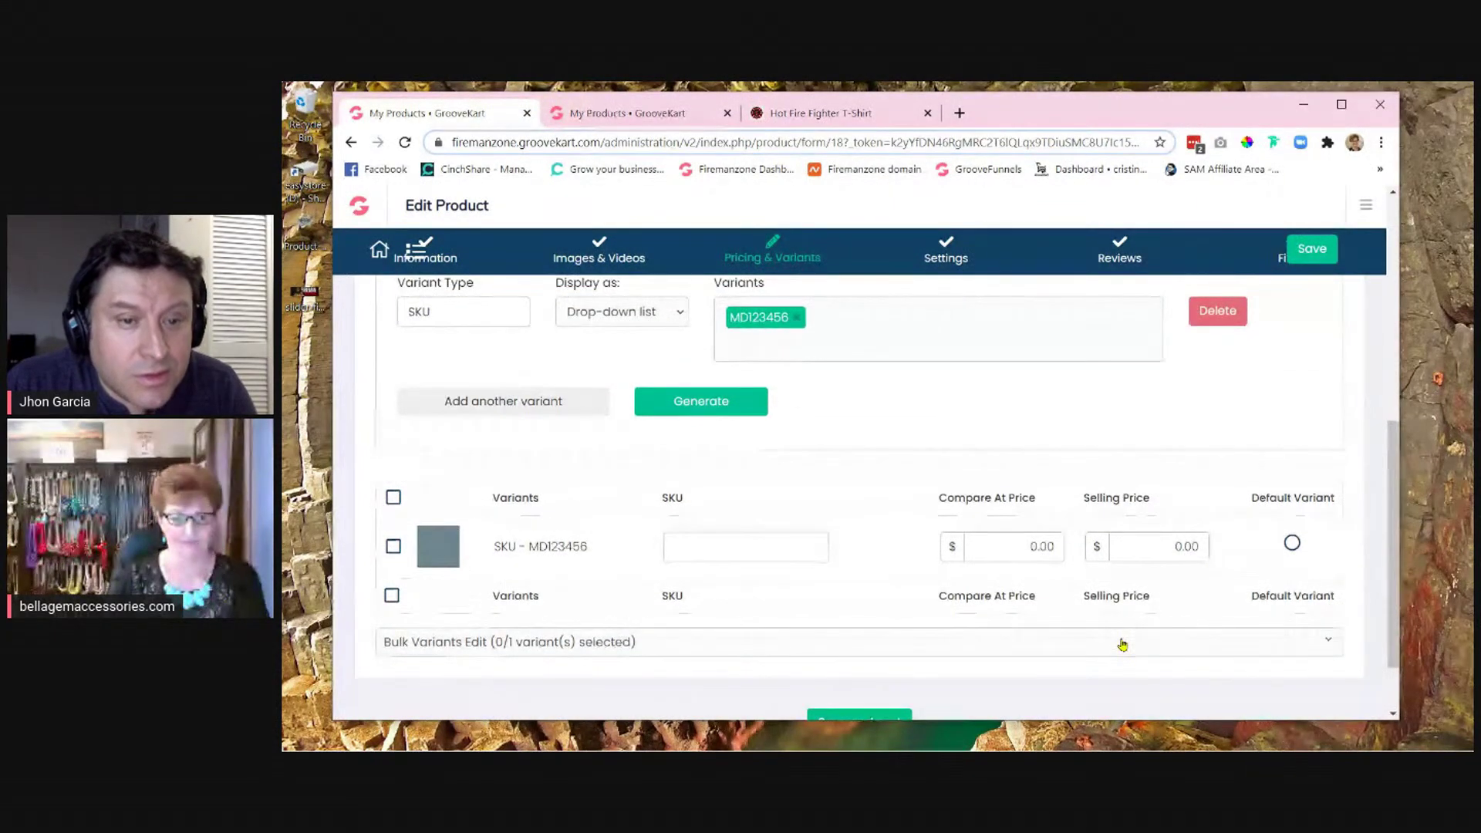
scroll(1121, 640, "up", 1)
scroll(1121, 638, "down", 1)
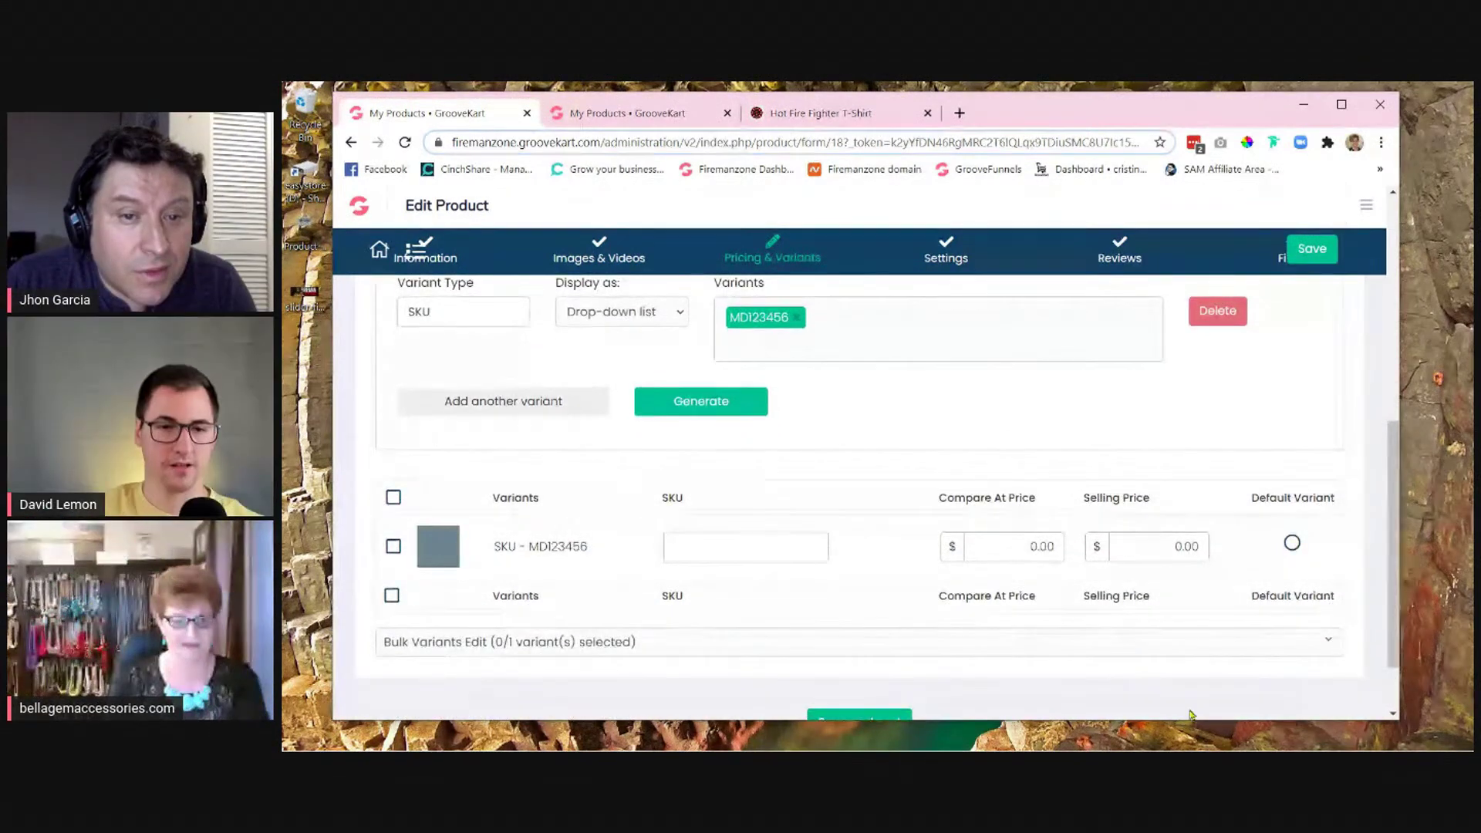
- Add MD67890 as a second variant value for the SKU variant type
left_click(789, 350)
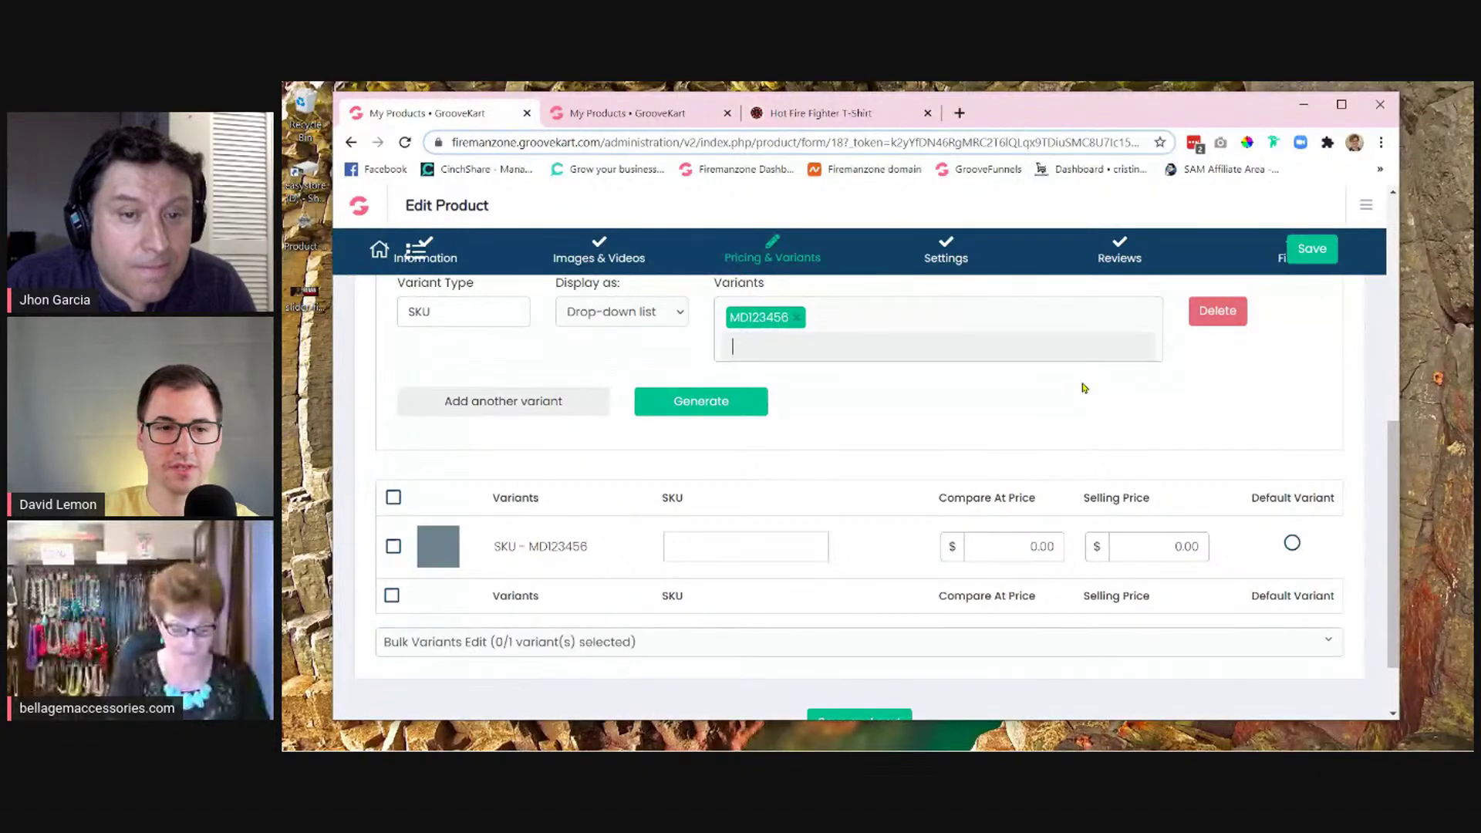
type("M")
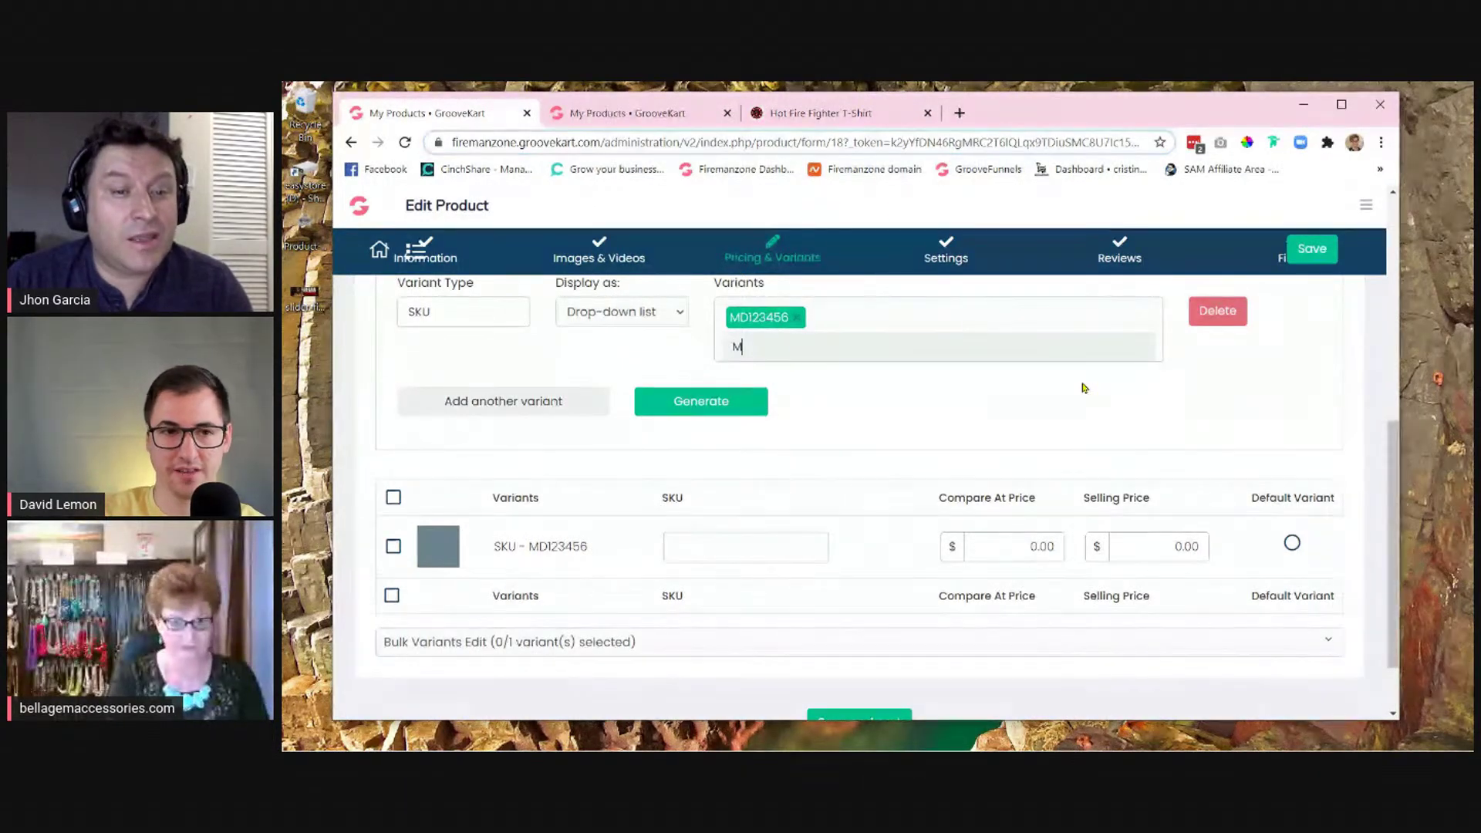
type("D")
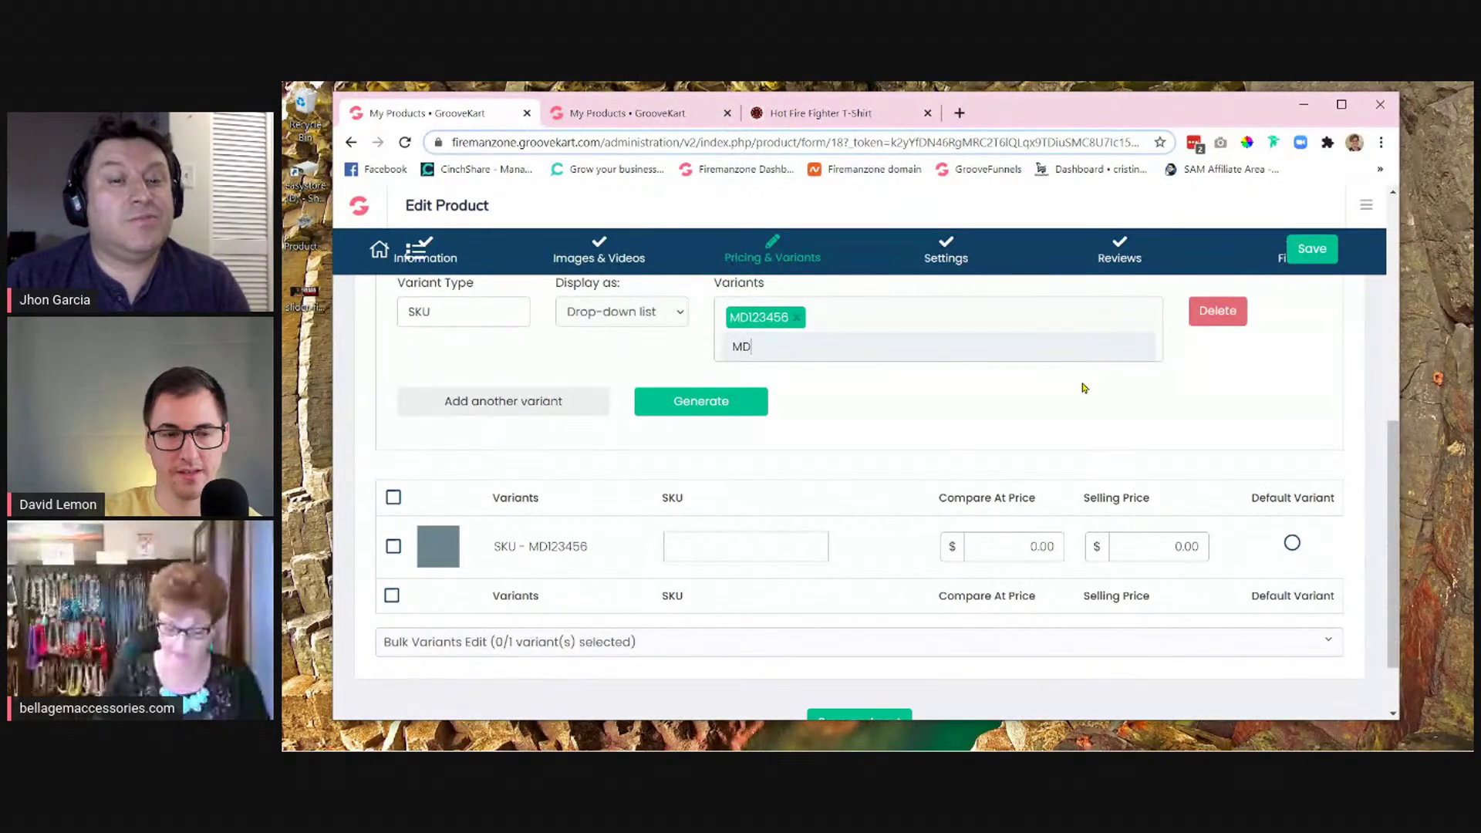
type("67890")
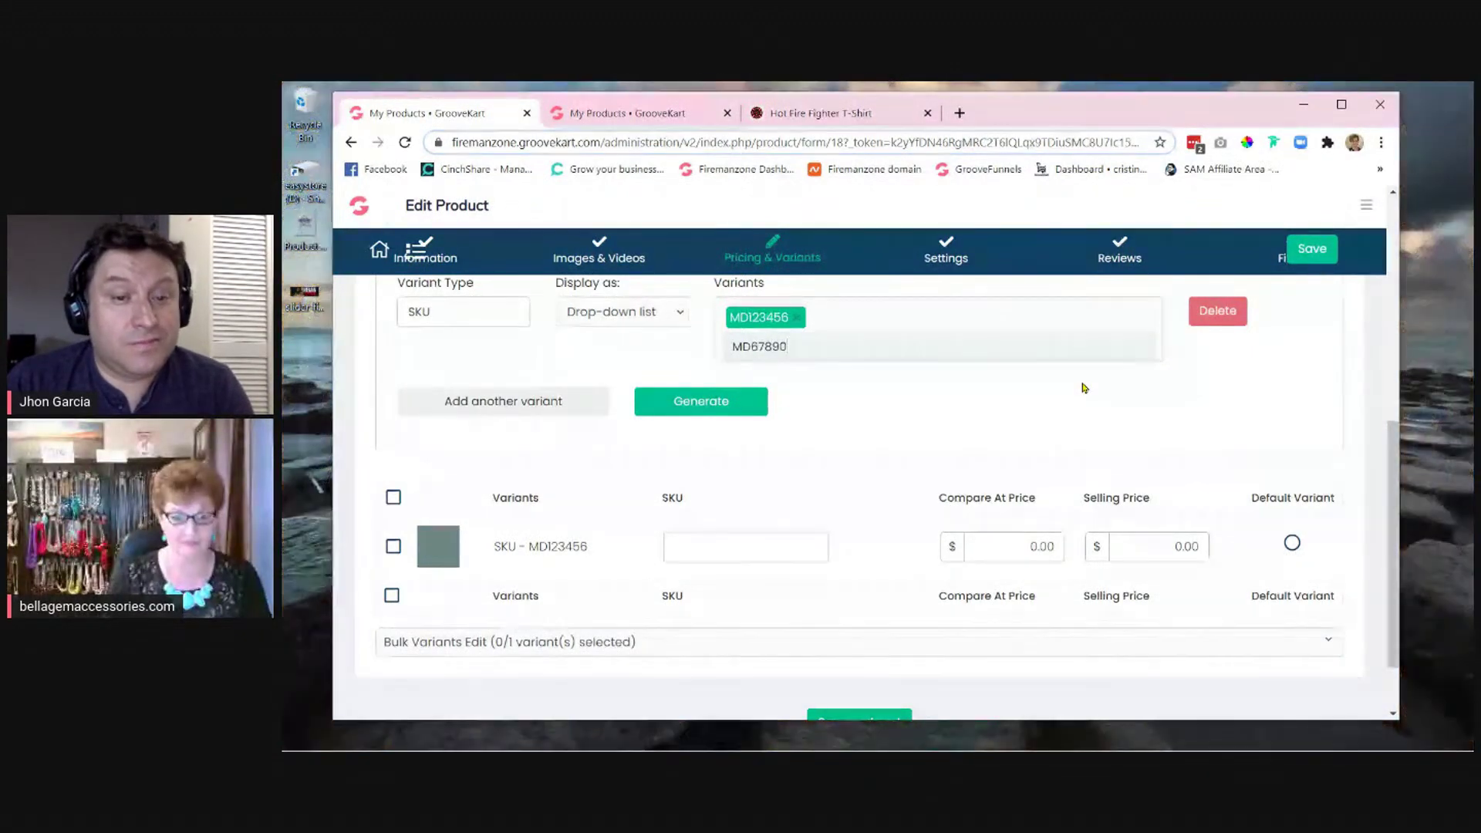
key("Return")
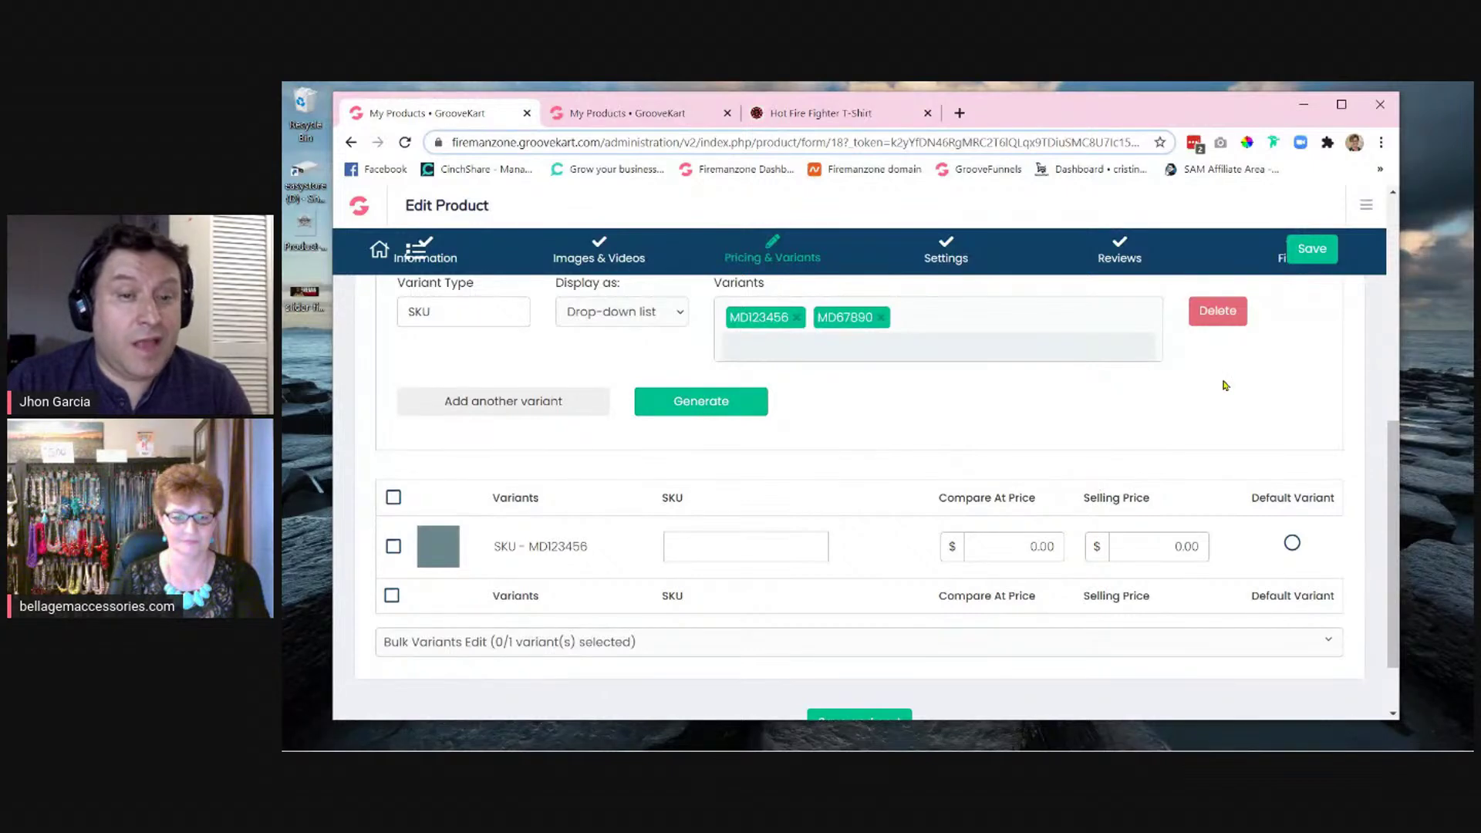
- Generate the product variants from the two SKU values and review their SKU, price and default variant fields
left_click(697, 402)
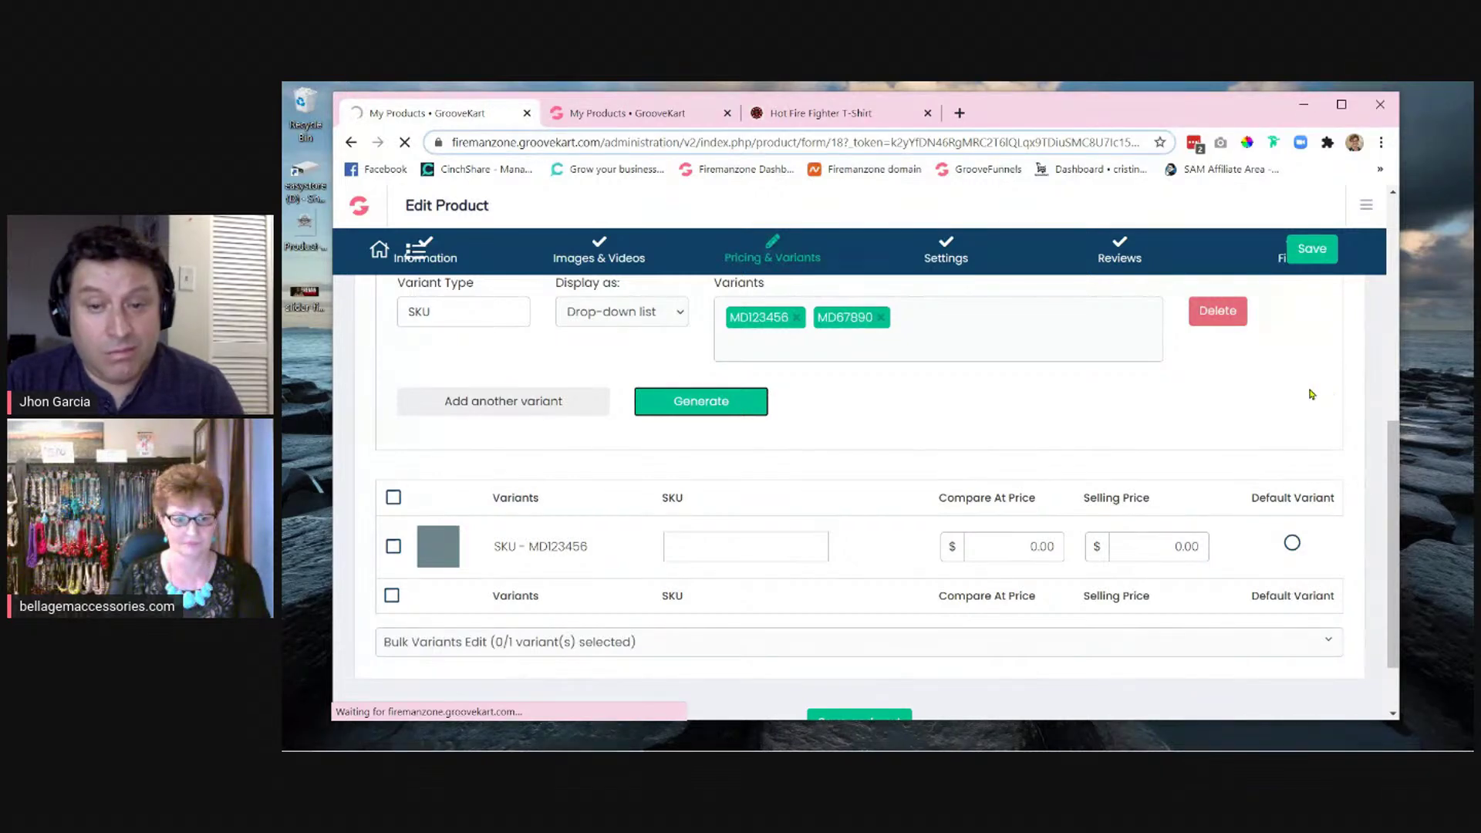
scroll(1108, 673, "down", 1)
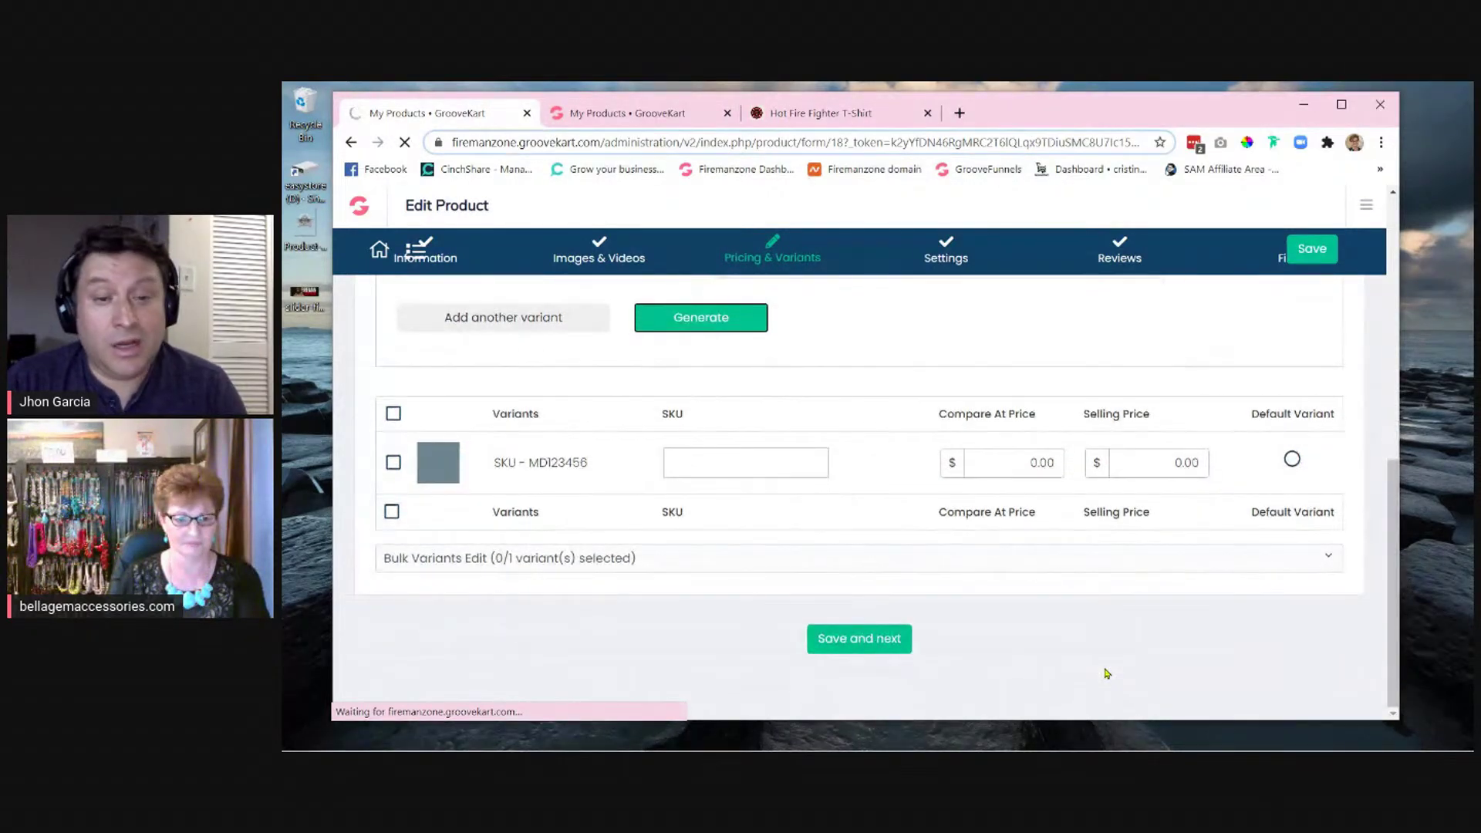
scroll(1108, 673, "up", 2)
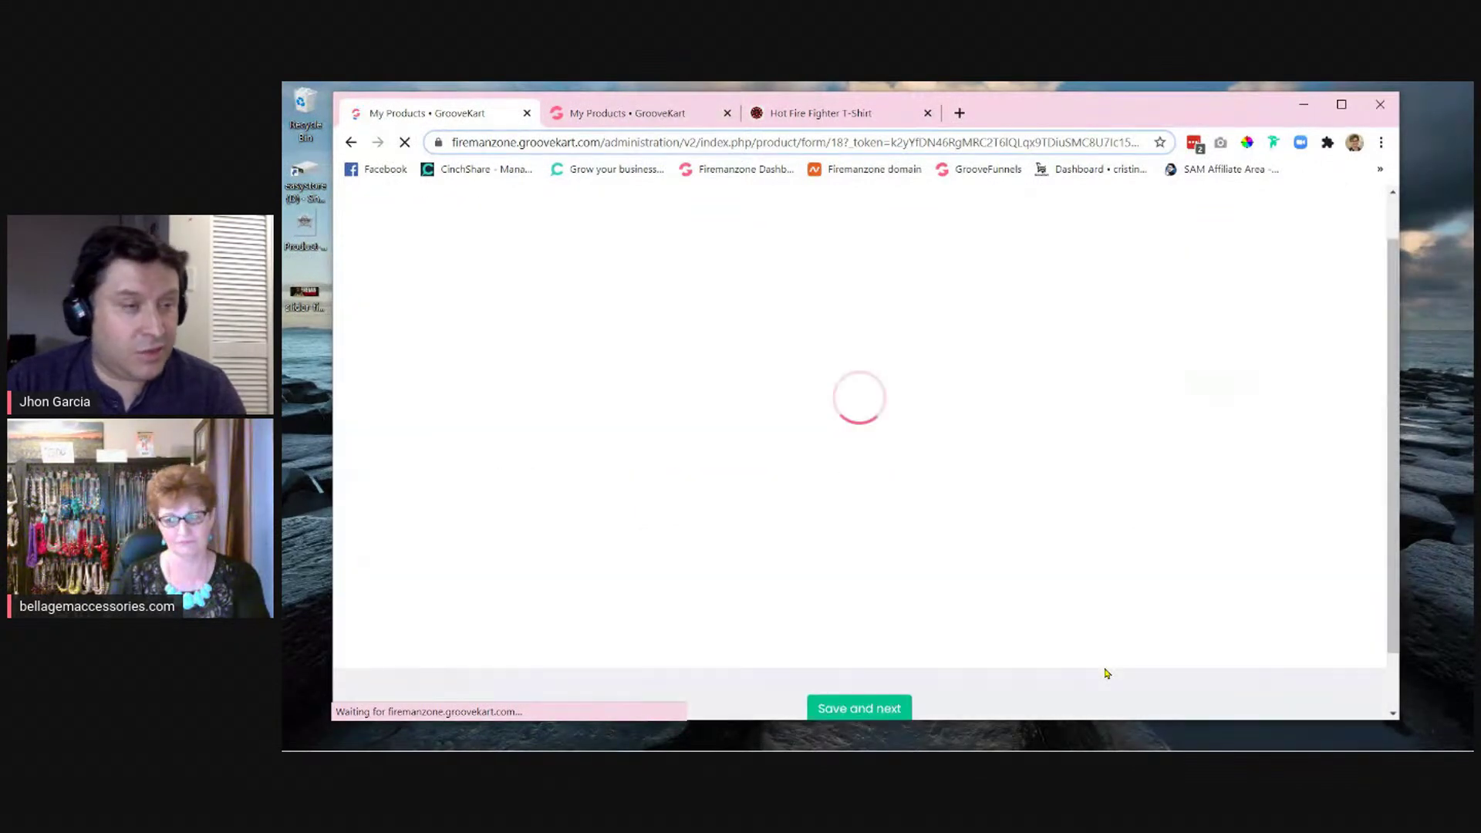
scroll(1108, 673, "down", 1)
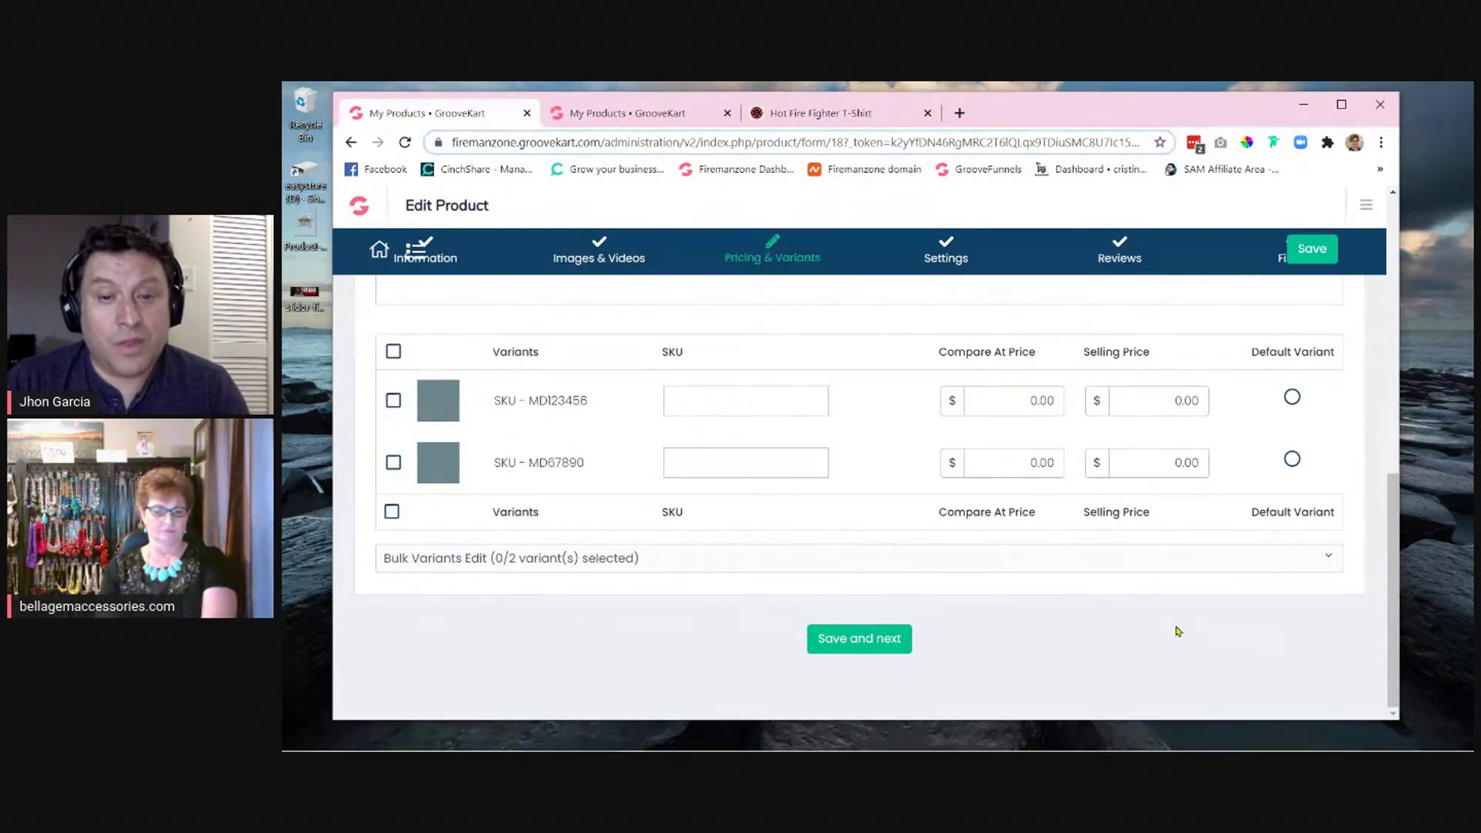
scroll(1176, 632, "up", 1)
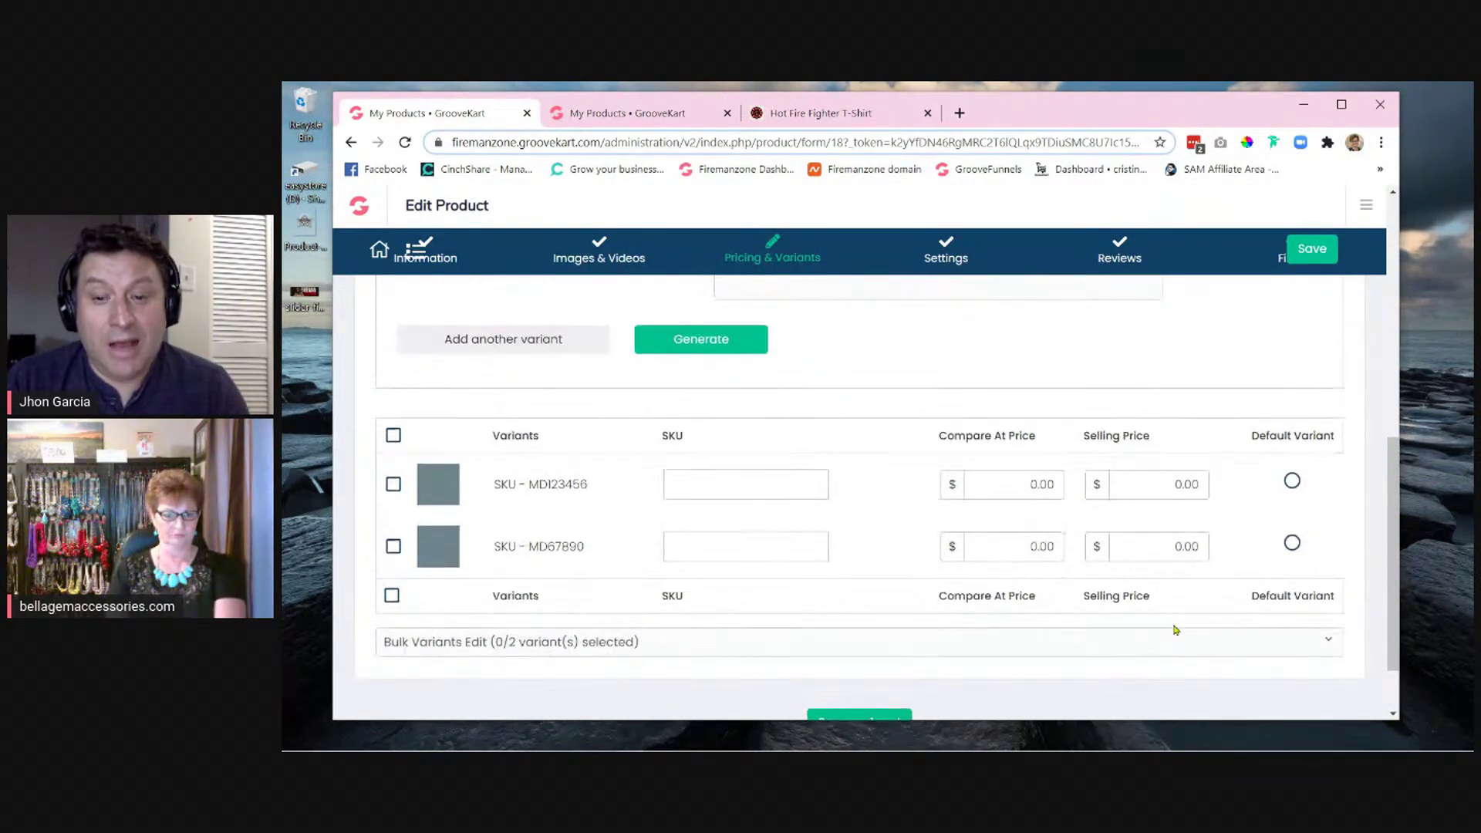
scroll(1175, 630, "down", 1)
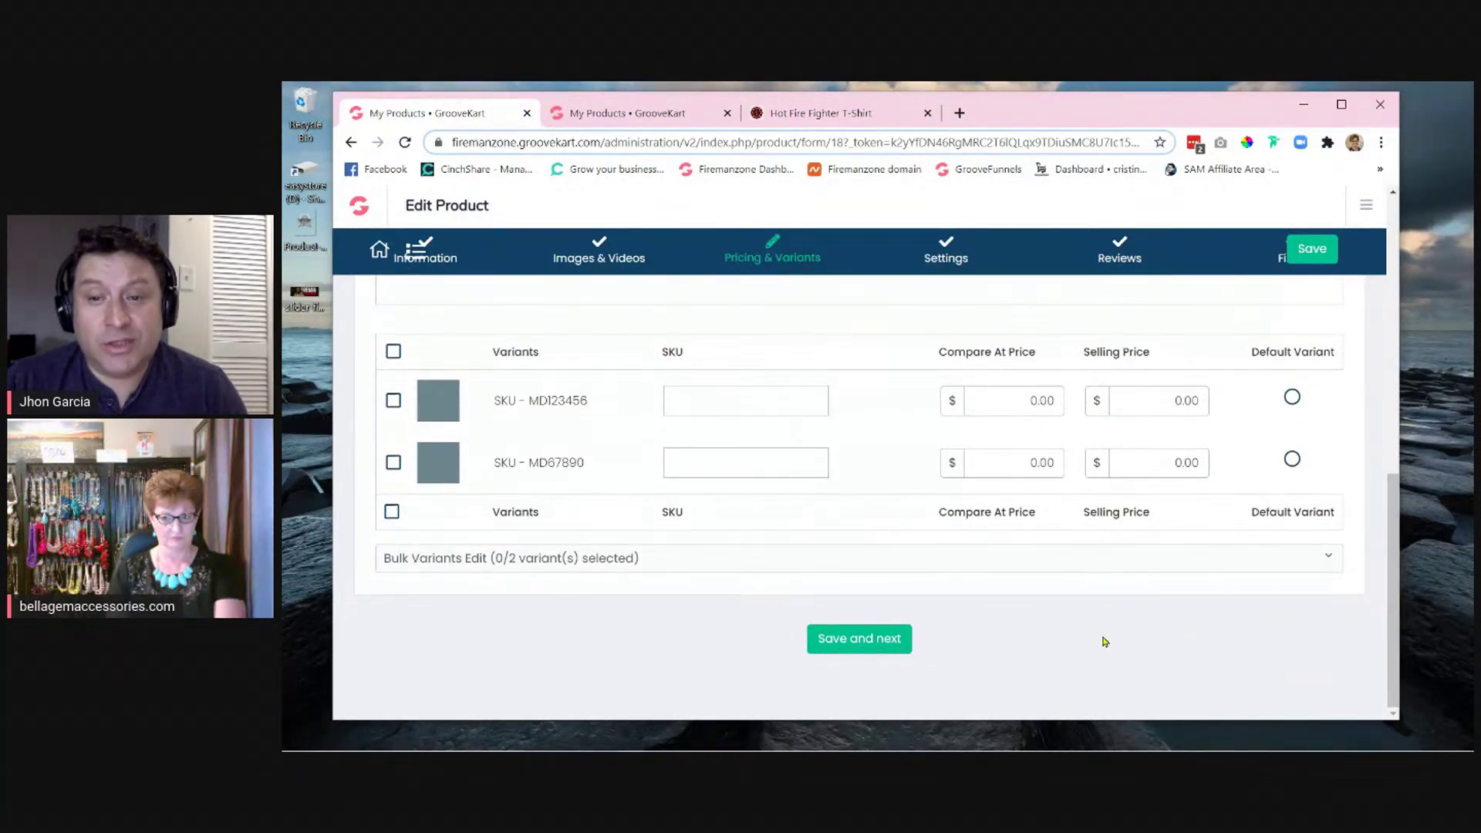
- Review the product's pricing page, from the generated variants up to the quantity discount and wholesale cost sections
scroll(1104, 641, "up", 1)
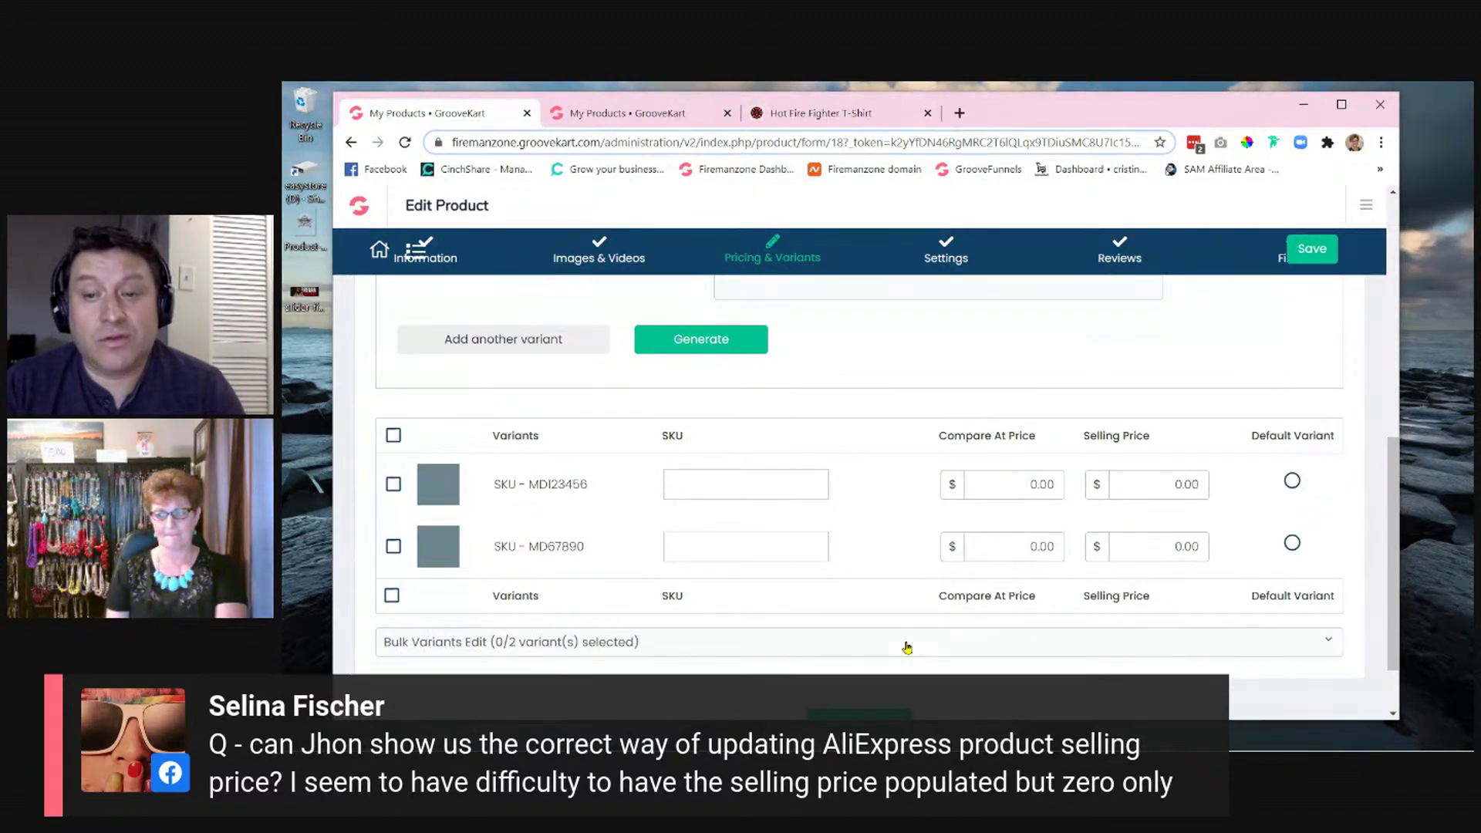
scroll(906, 647, "up", 1)
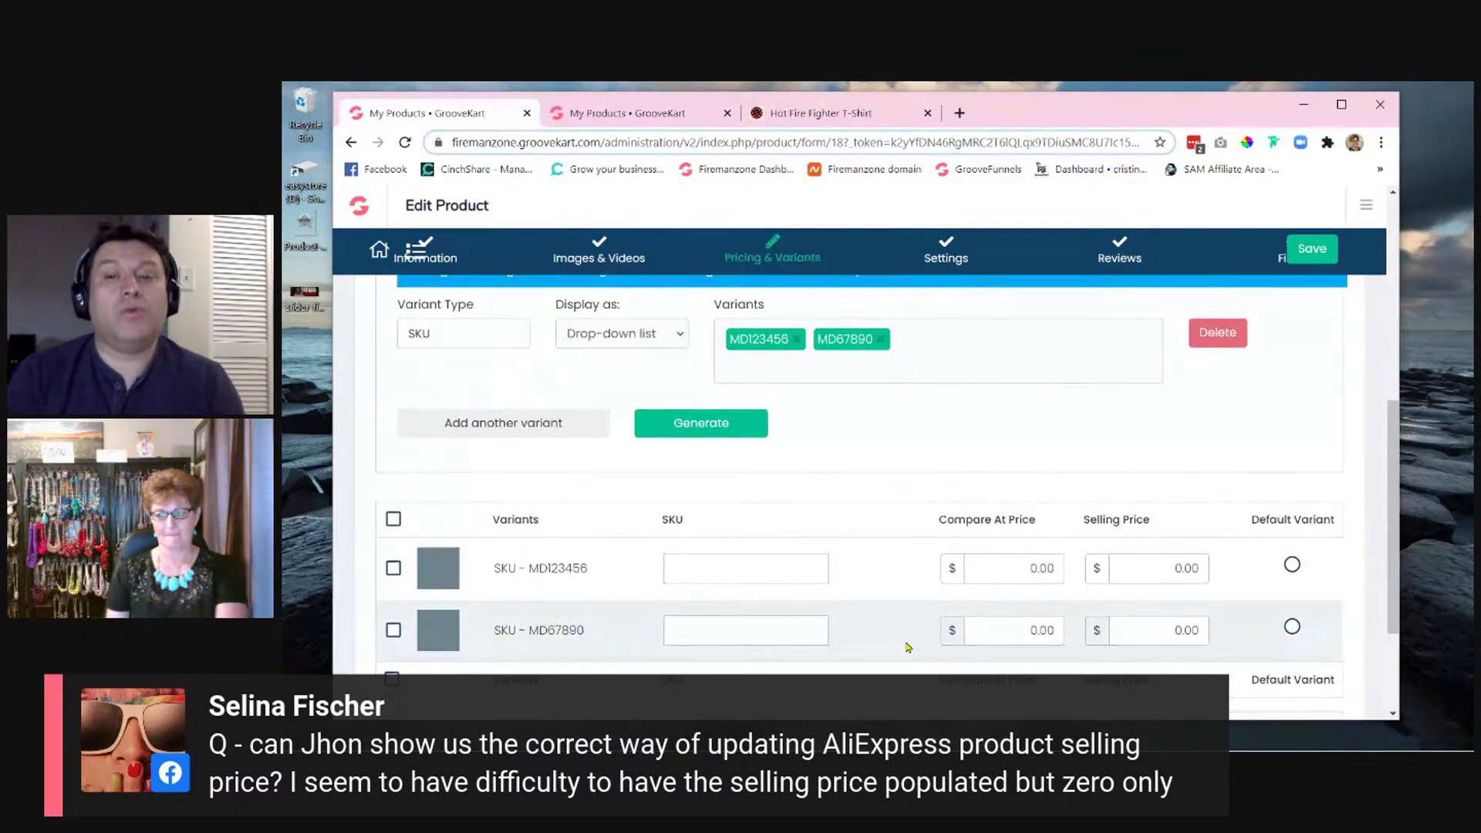
scroll(907, 647, "up", 2)
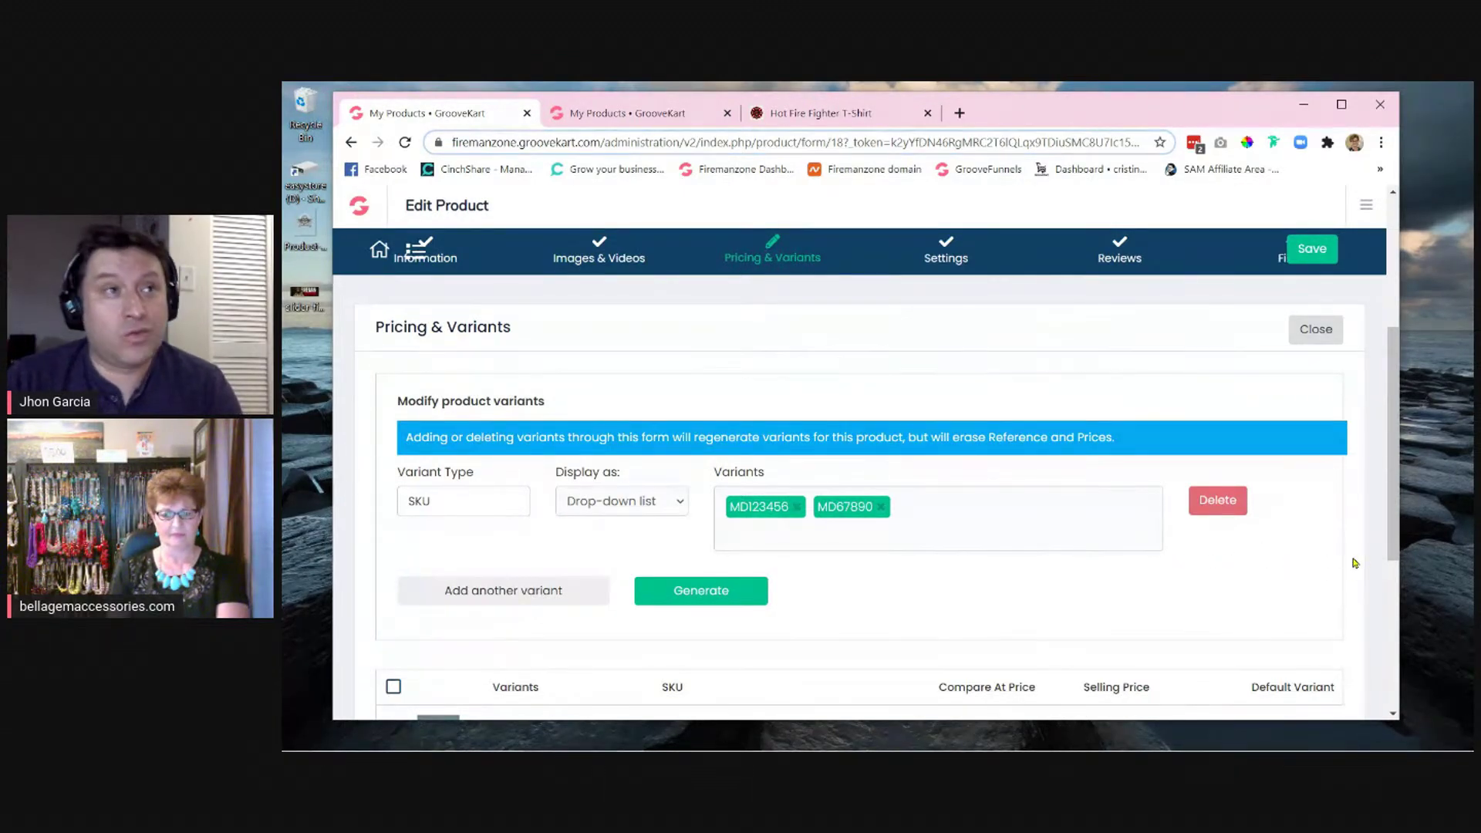
scroll(1355, 563, "up", 2)
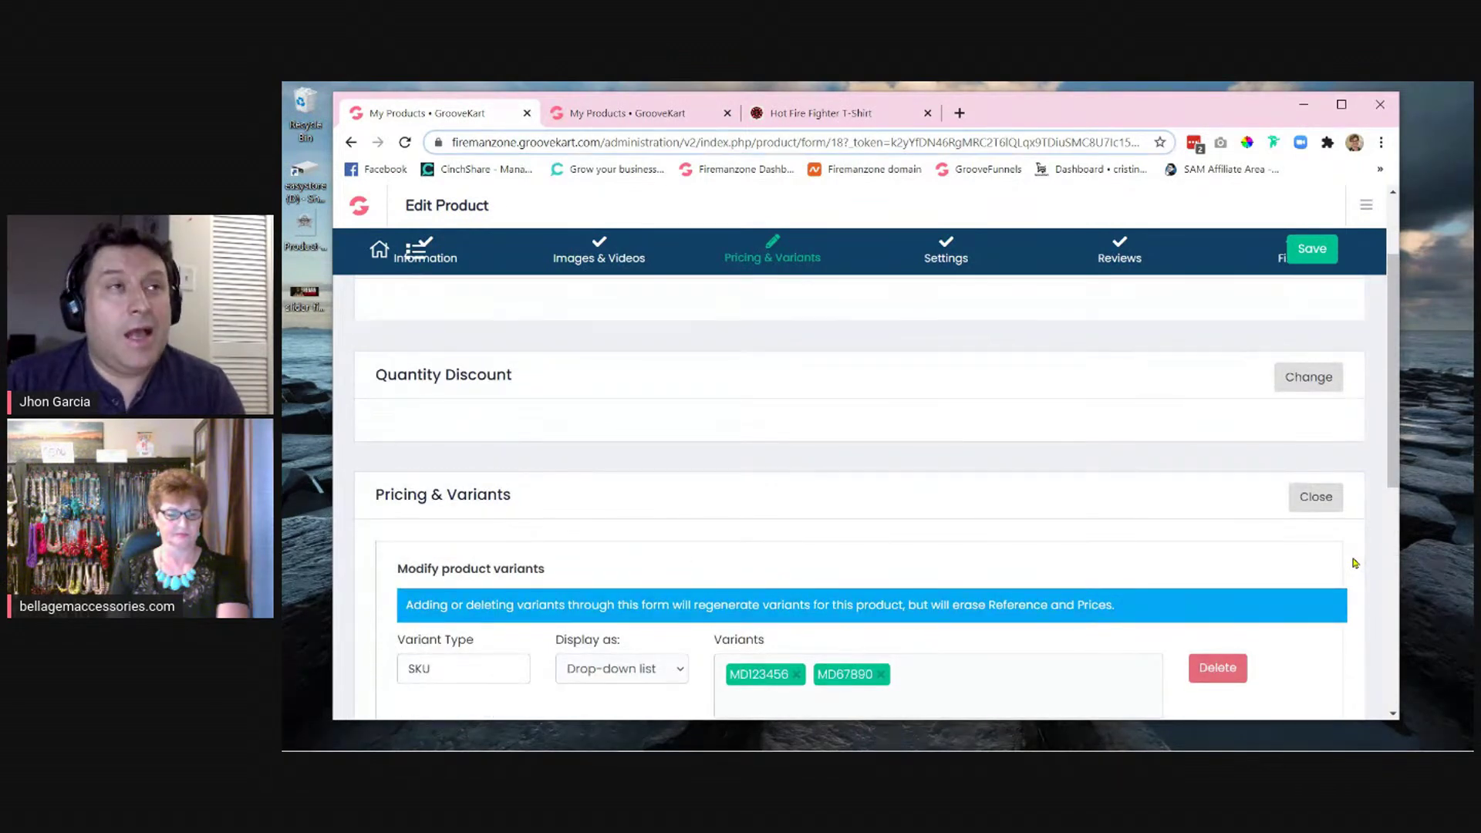
scroll(1355, 563, "down", 2)
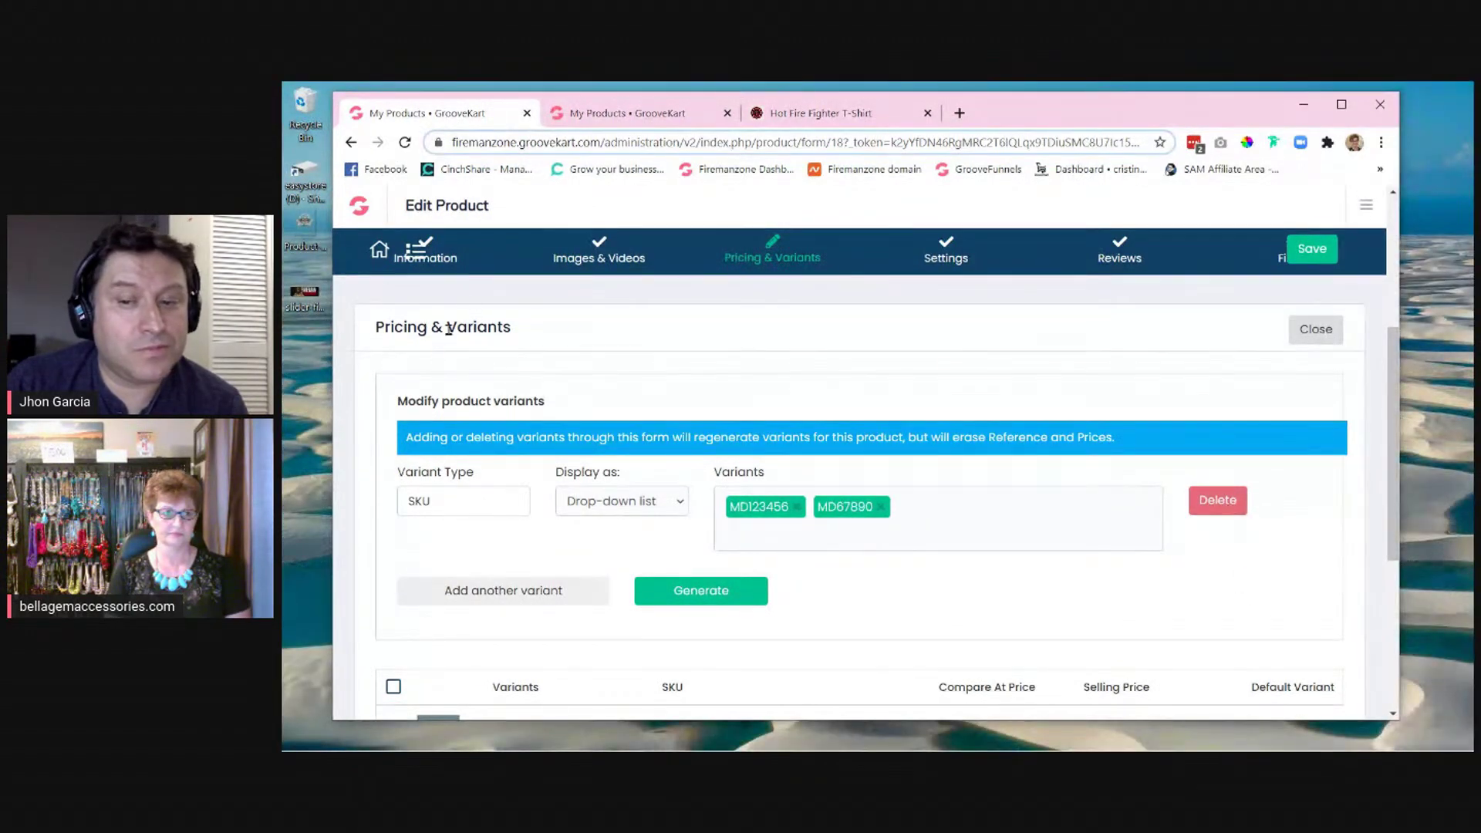
scroll(559, 314, "up", 1)
scroll(560, 312, "up", 3)
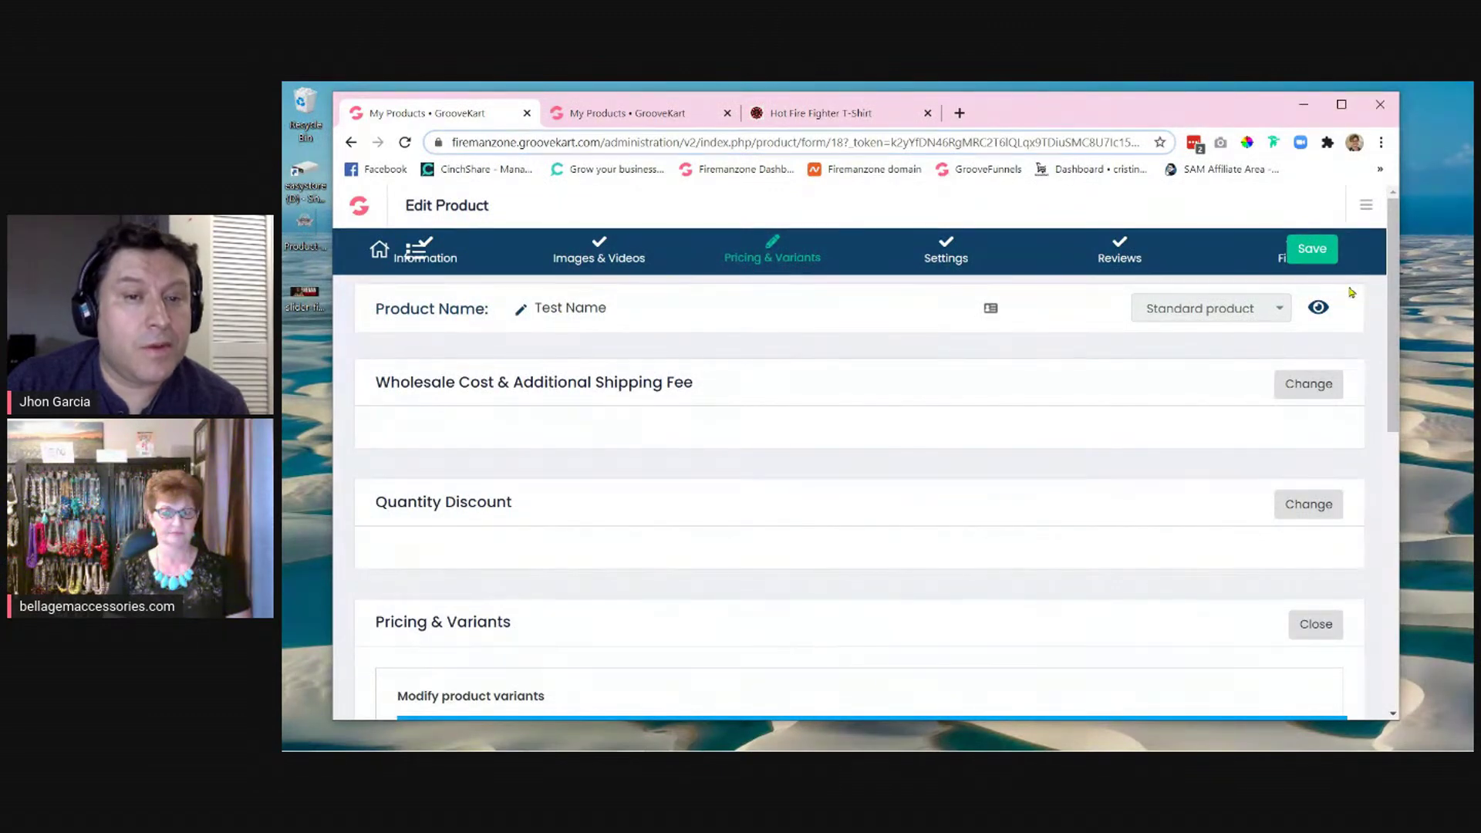
scroll(1180, 556, "down", 5)
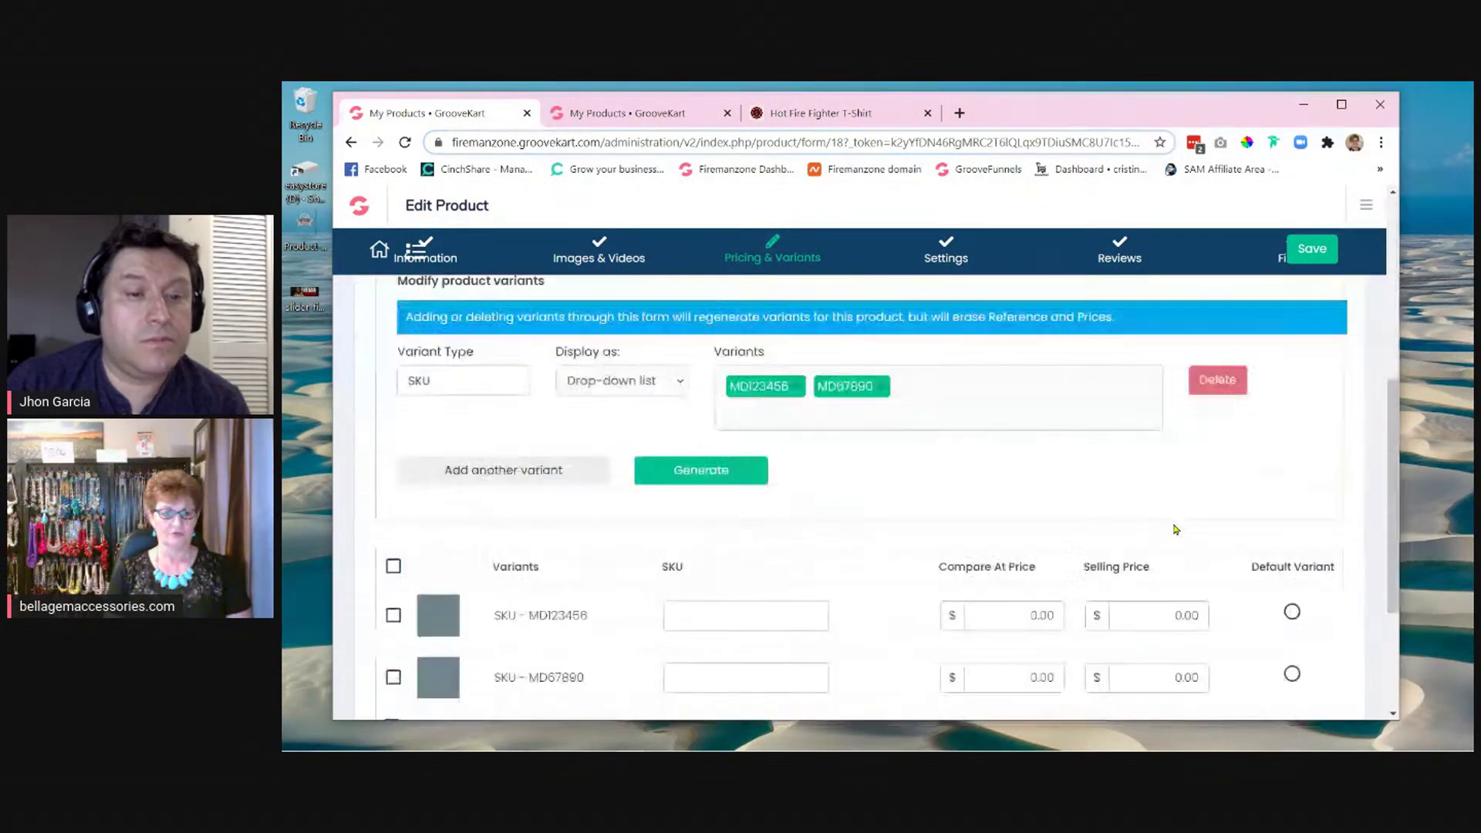
- Delete the SKU variant type with its two values from the product's variant form
left_click(1218, 377)
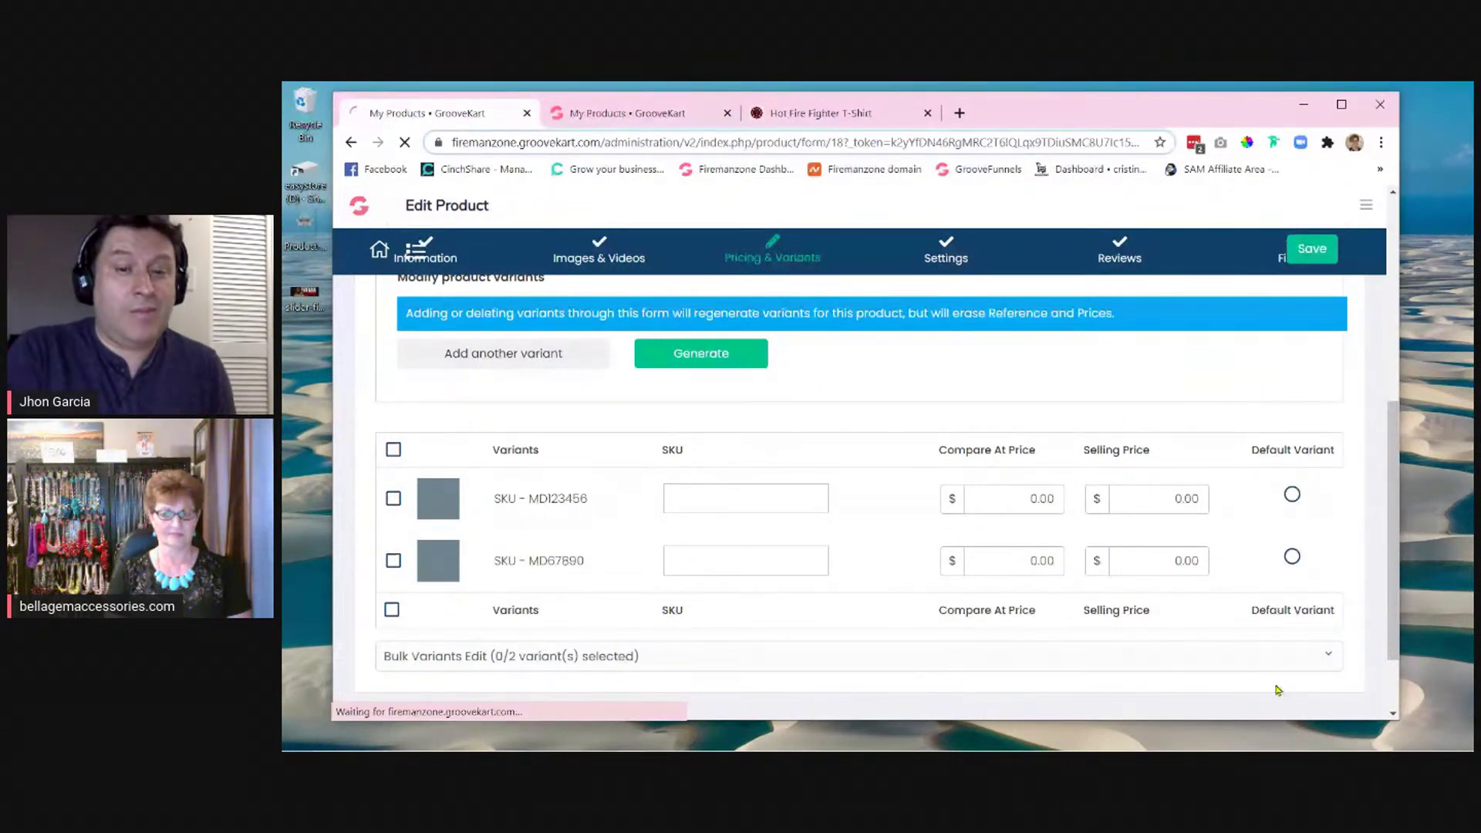
scroll(1277, 690, "up", 2)
scroll(1173, 395, "up", 1)
scroll(1173, 396, "up", 3)
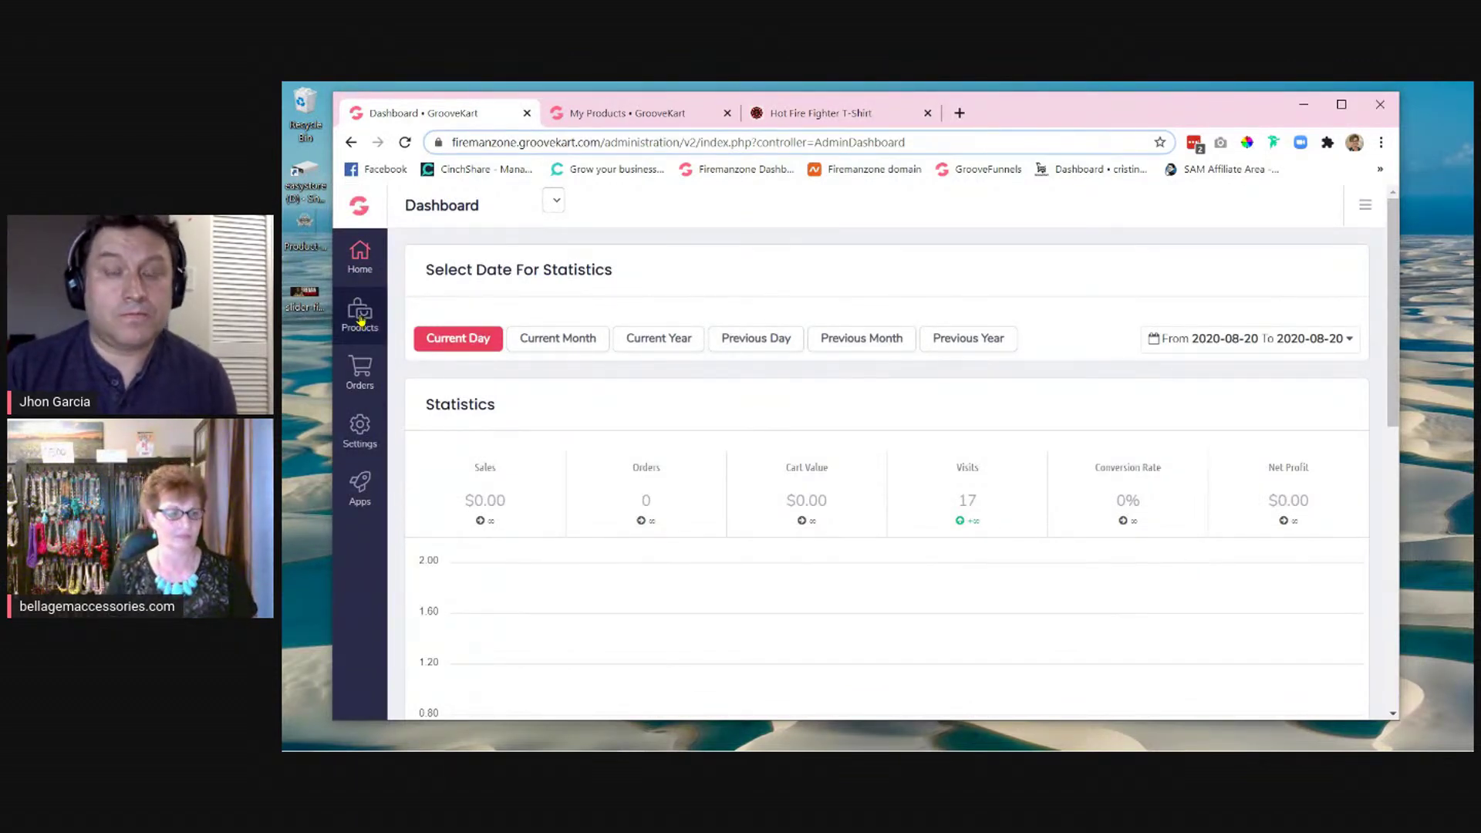
- Open the Visual Builder and load Default Product Layout 3 for editing
left_click(359, 493)
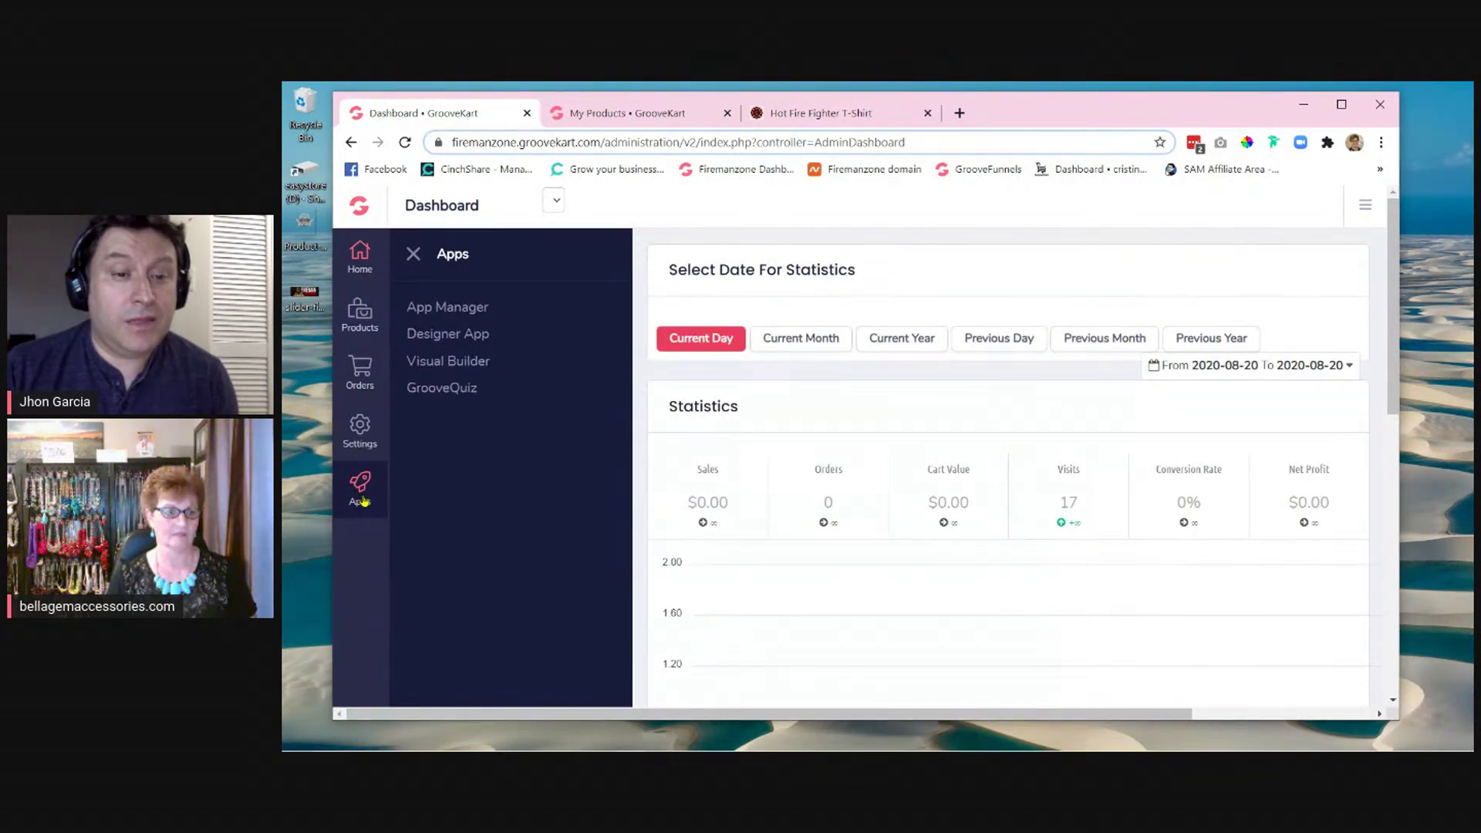
left_click(453, 368)
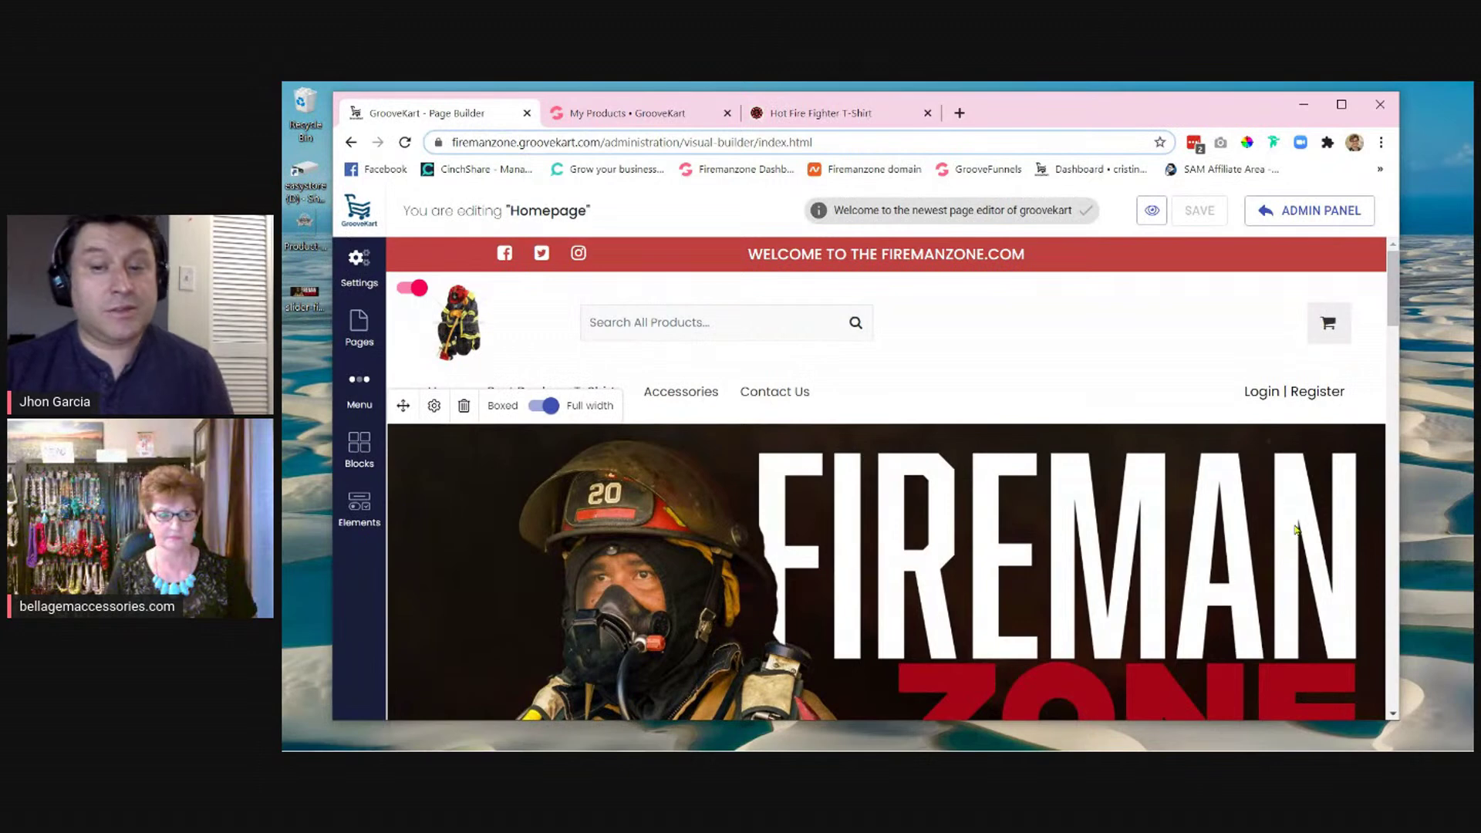
left_click(360, 325)
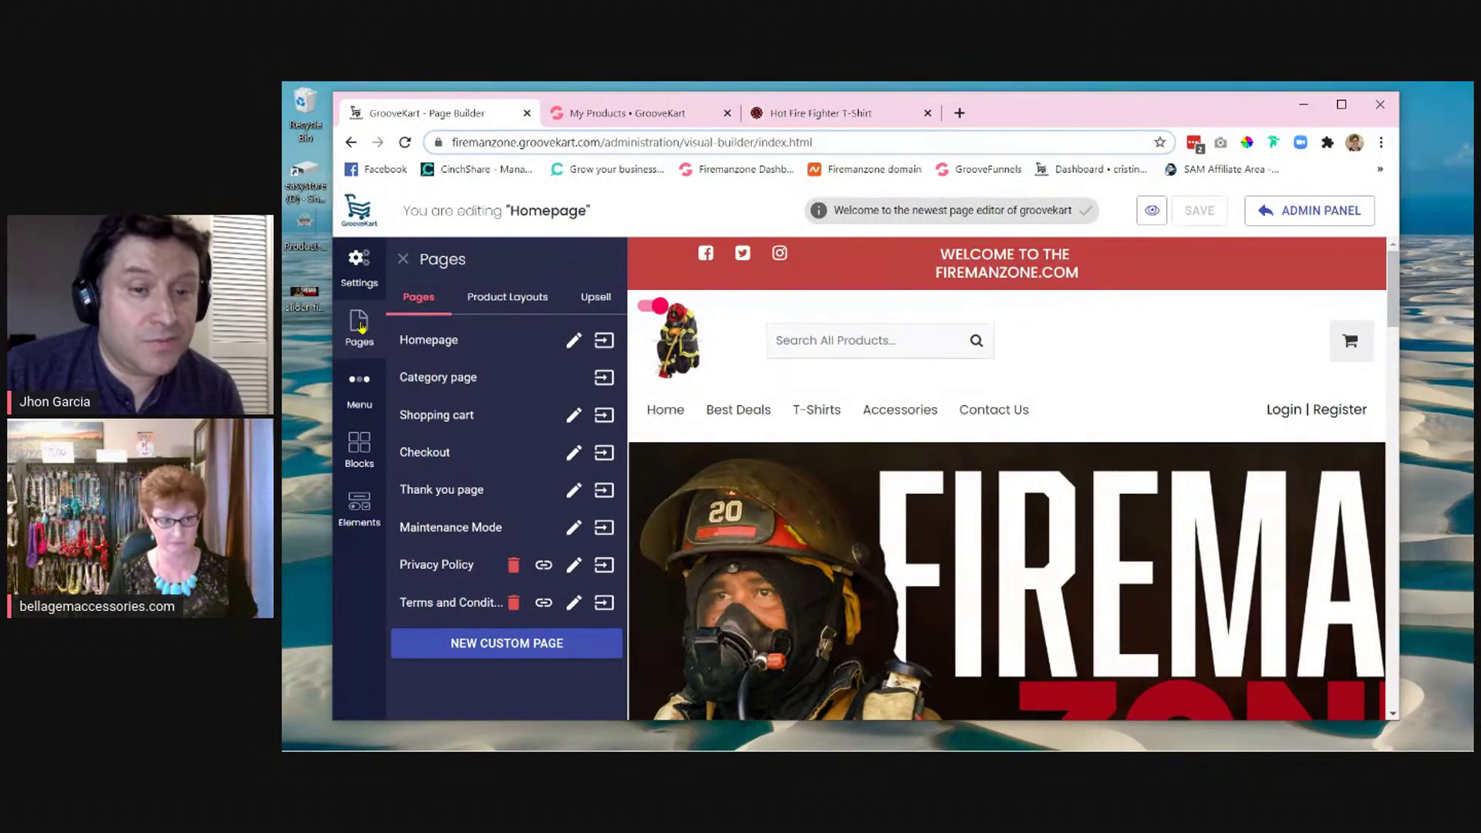
left_click(509, 300)
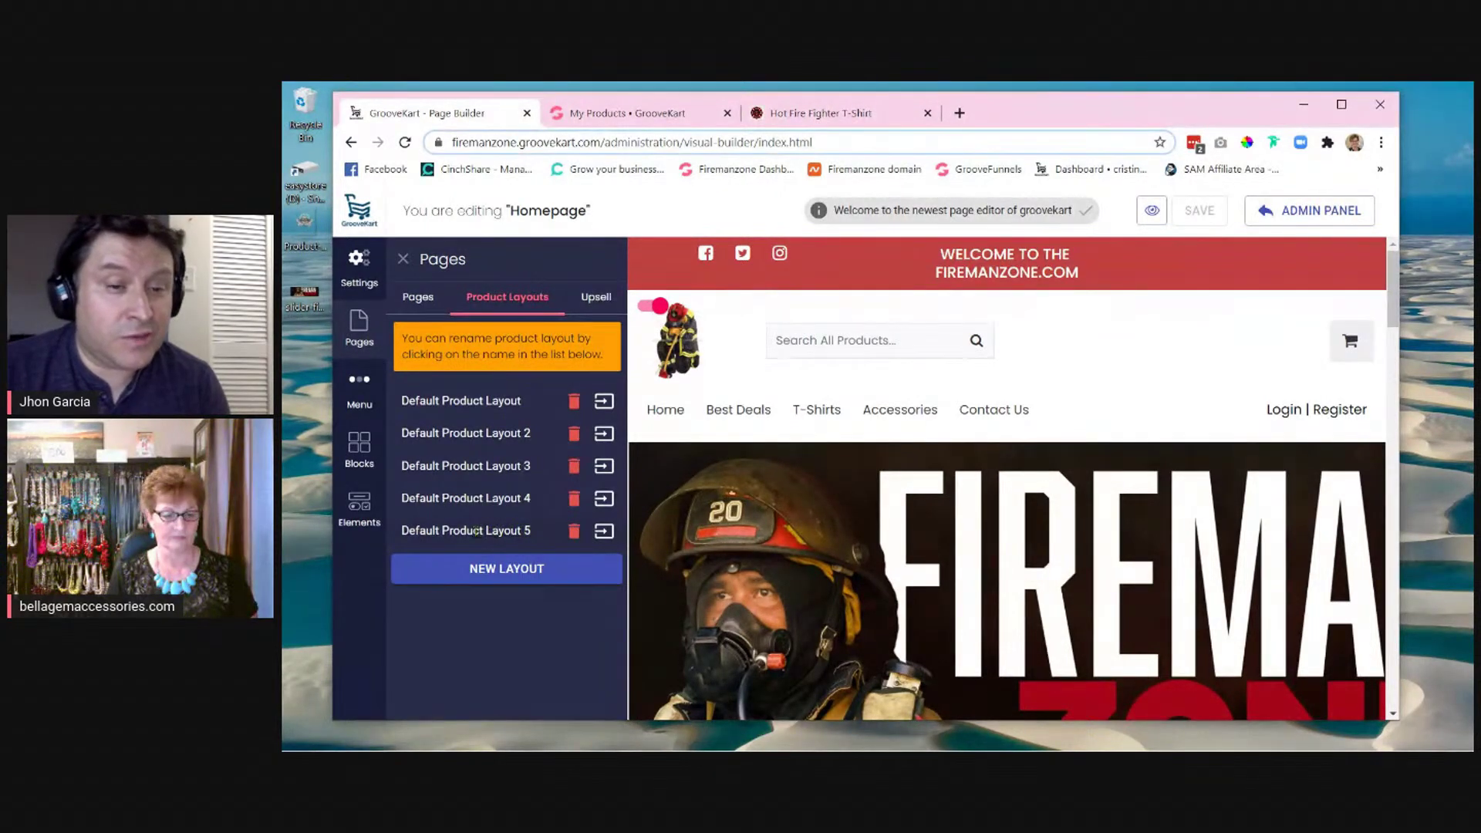
left_click(604, 469)
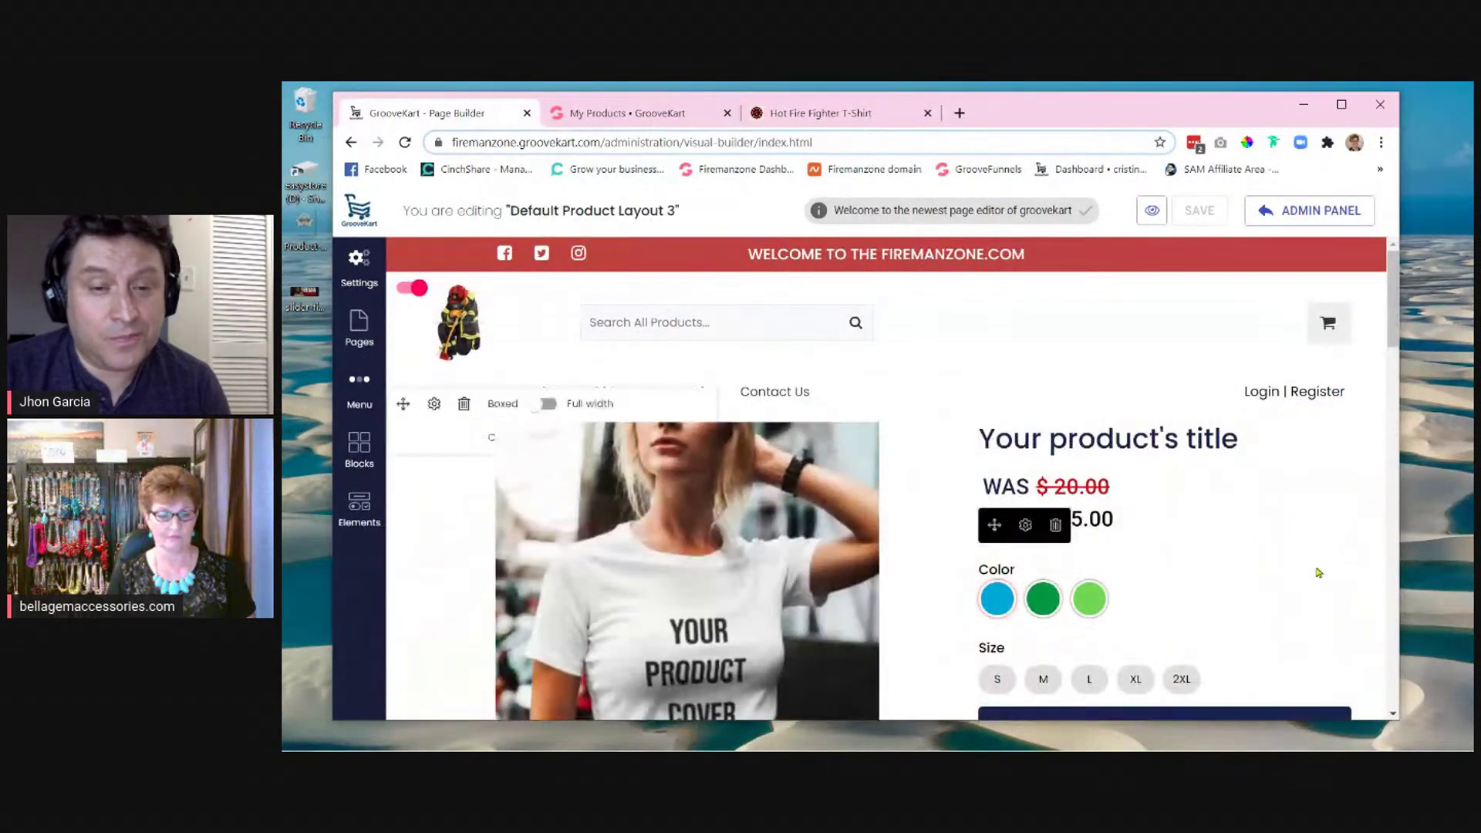
- Examine Default Product Layout 3 from the product title and options down to the reviews and footer
scroll(1314, 564, "down", 9)
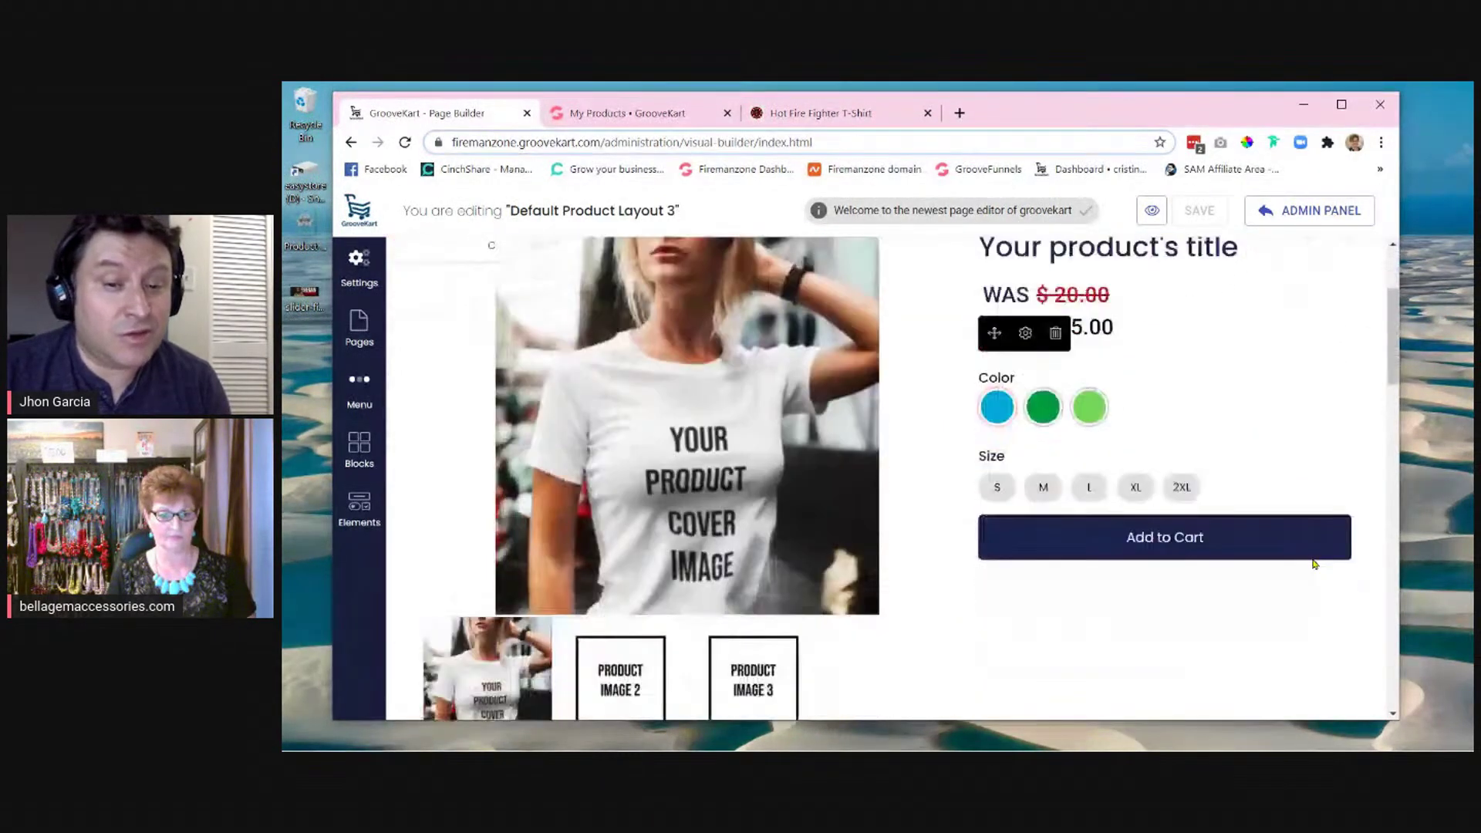
scroll(1217, 575, "down", 10)
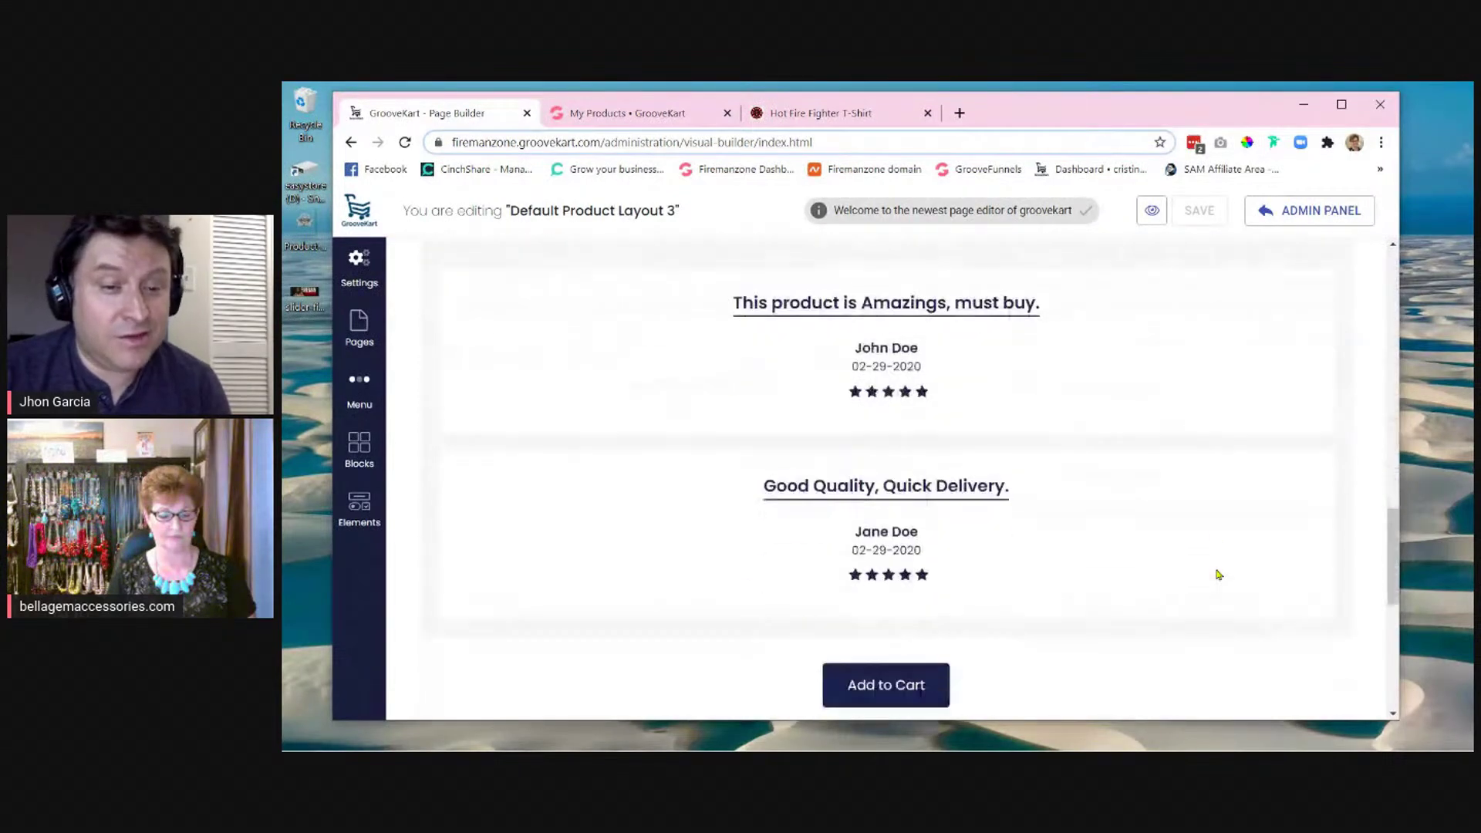
scroll(1217, 574, "down", 3)
scroll(1216, 574, "up", 10)
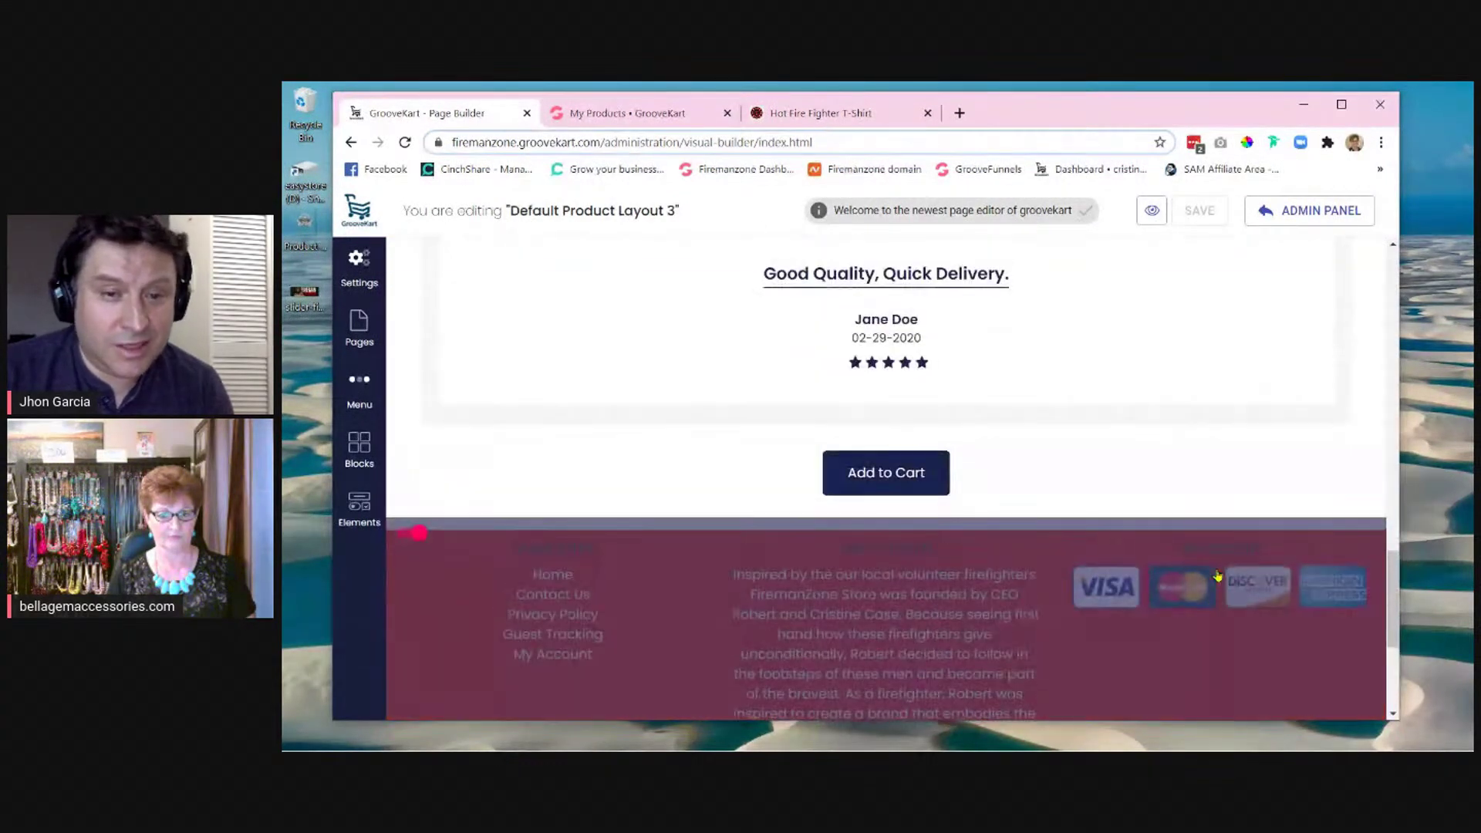
scroll(1217, 575, "up", 10)
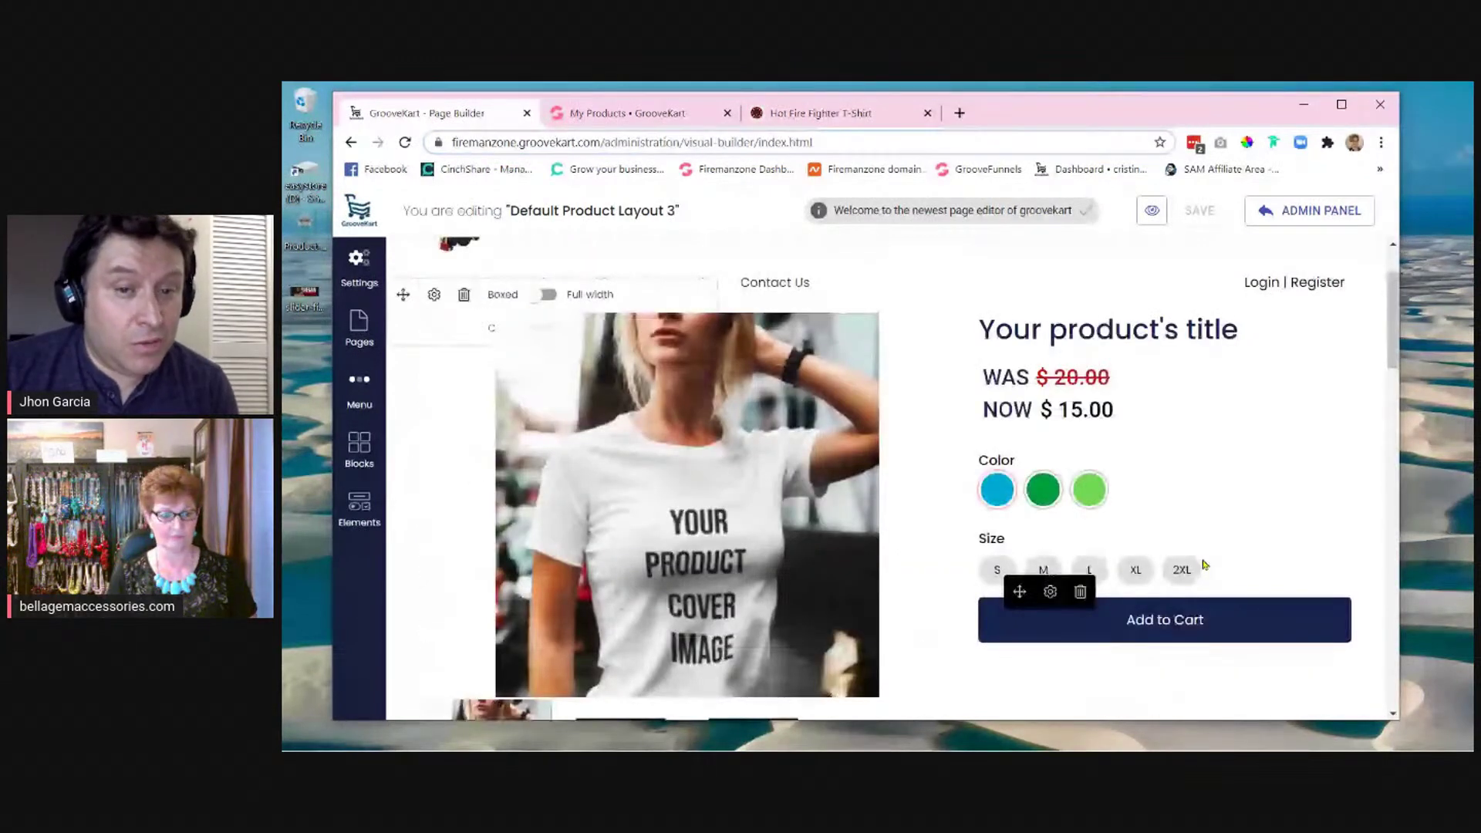
- Show the list of product layouts and examine the current layout's variant options, product description and product reviews sections
left_click(360, 328)
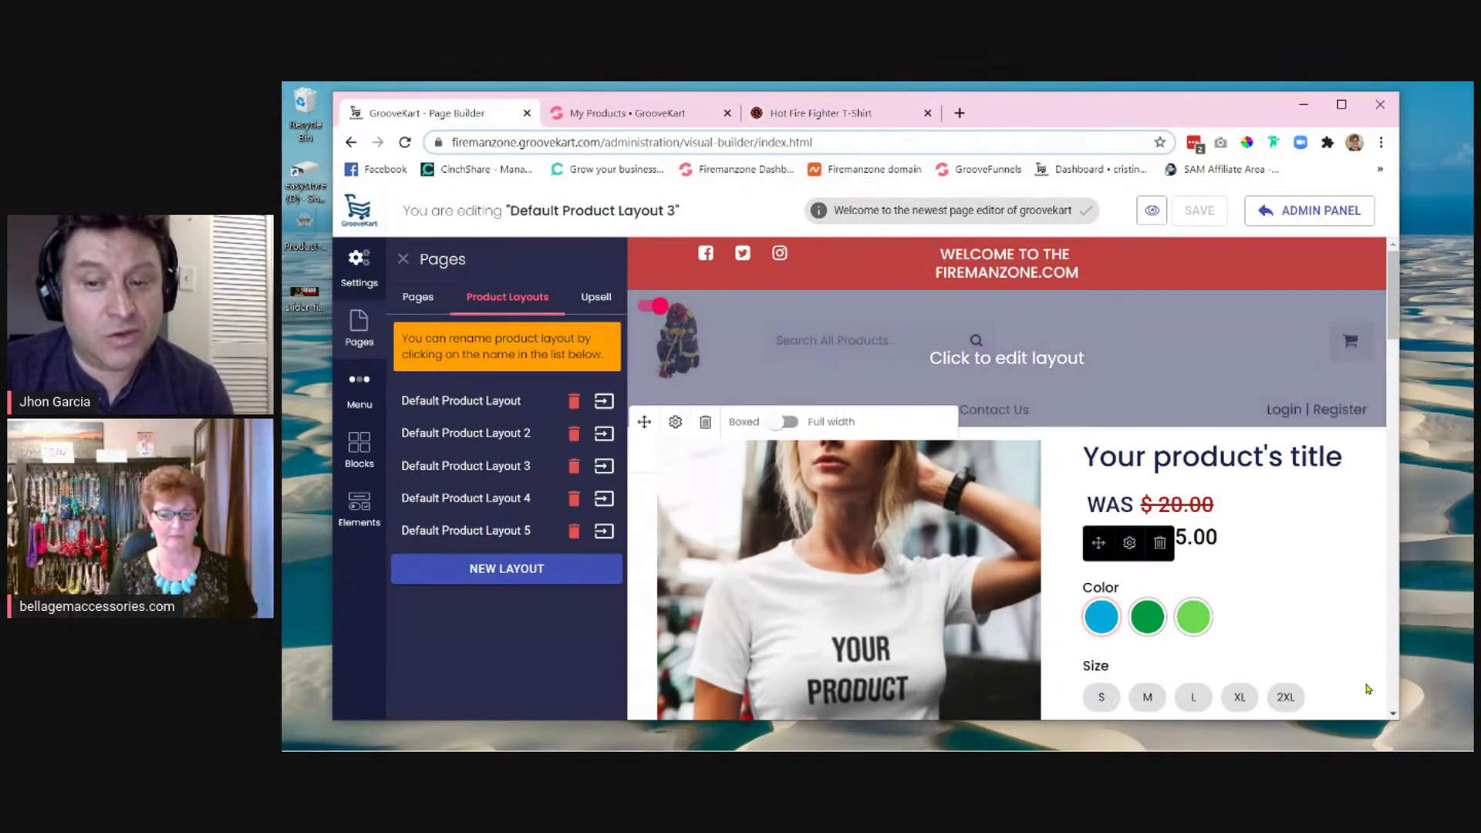
scroll(1259, 558, "down", 4)
scroll(1259, 558, "down", 5)
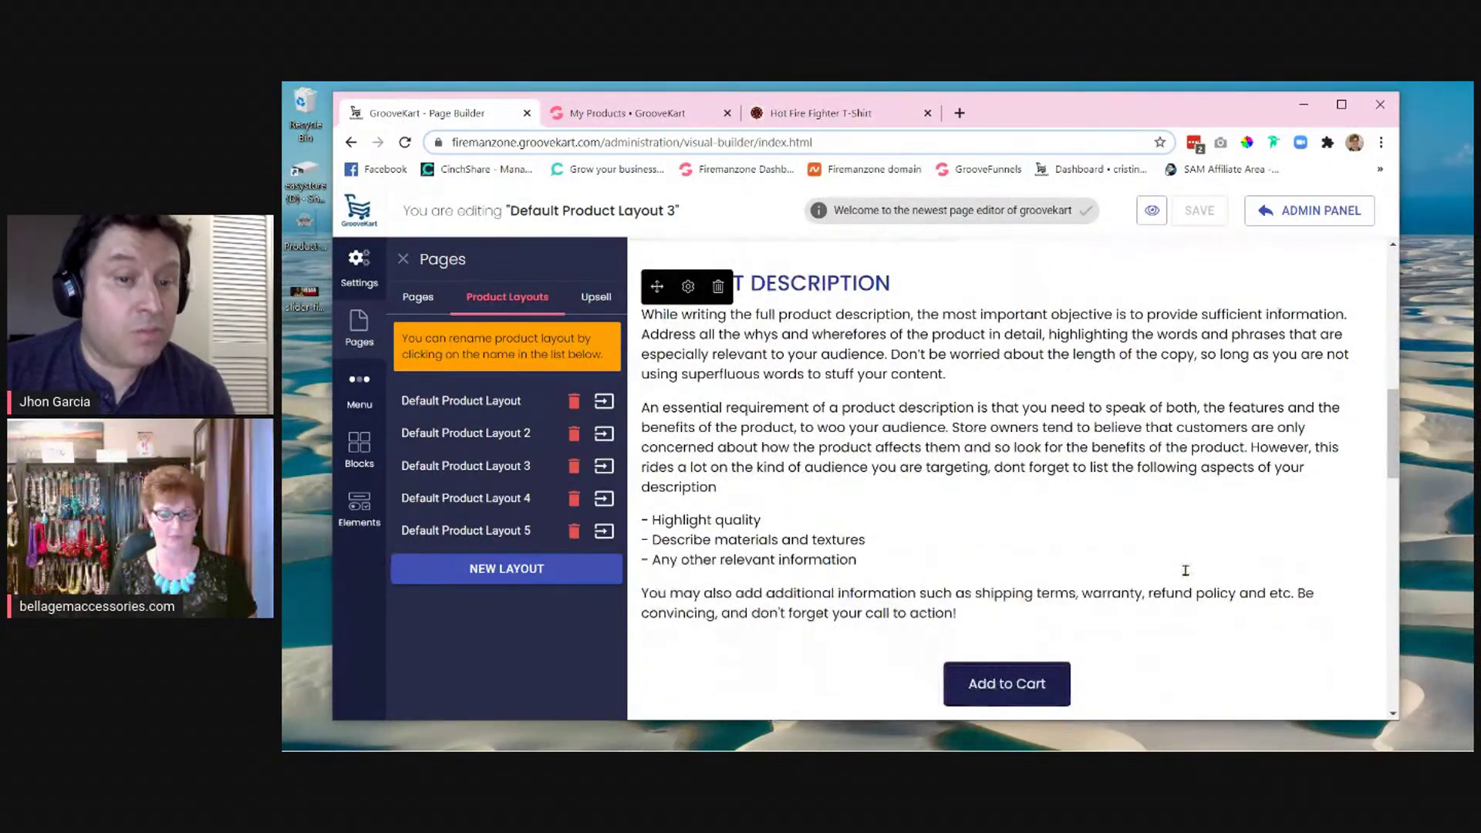
scroll(1185, 571, "up", 10)
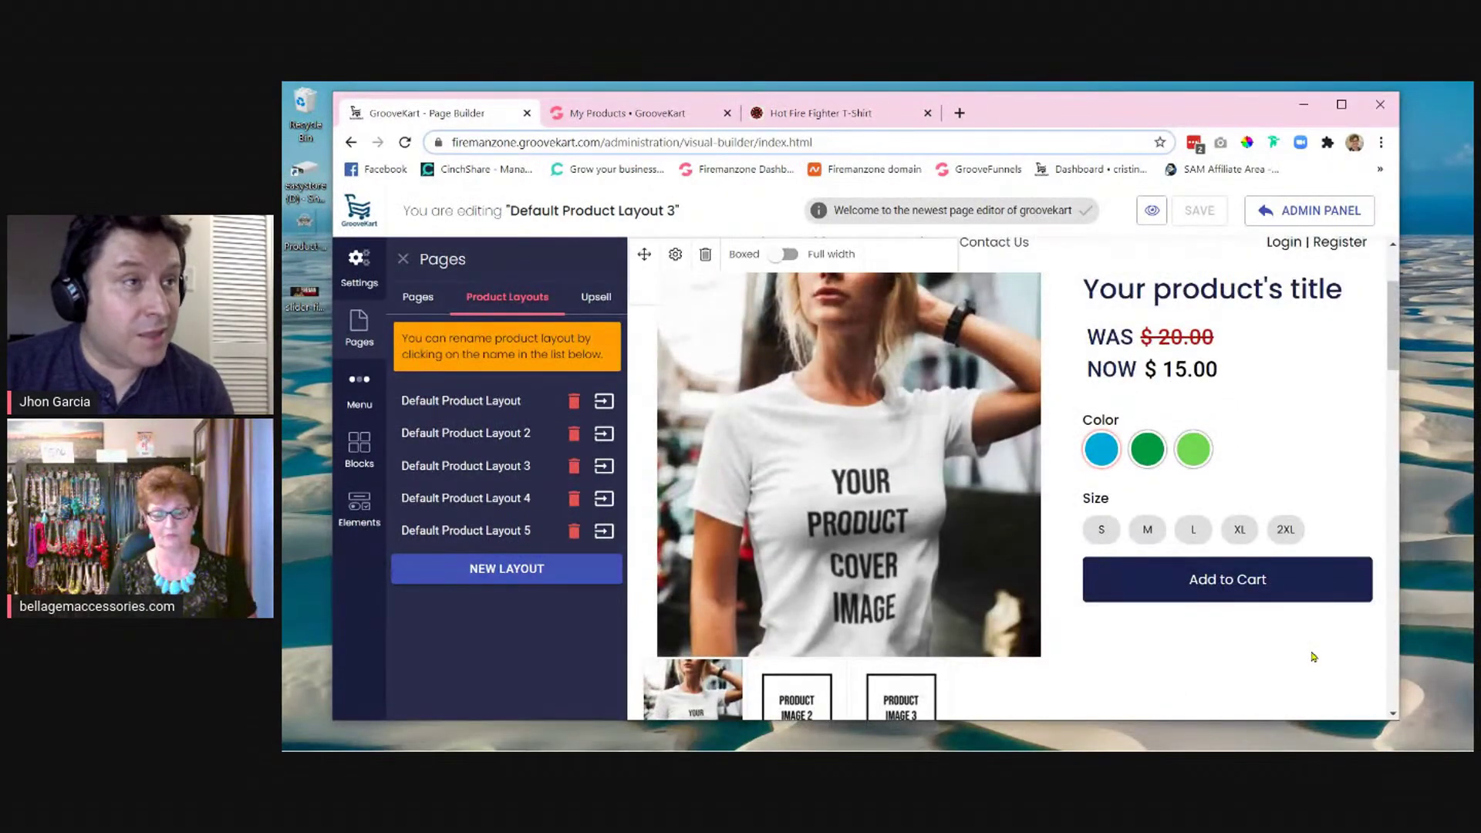
scroll(1303, 647, "up", 1)
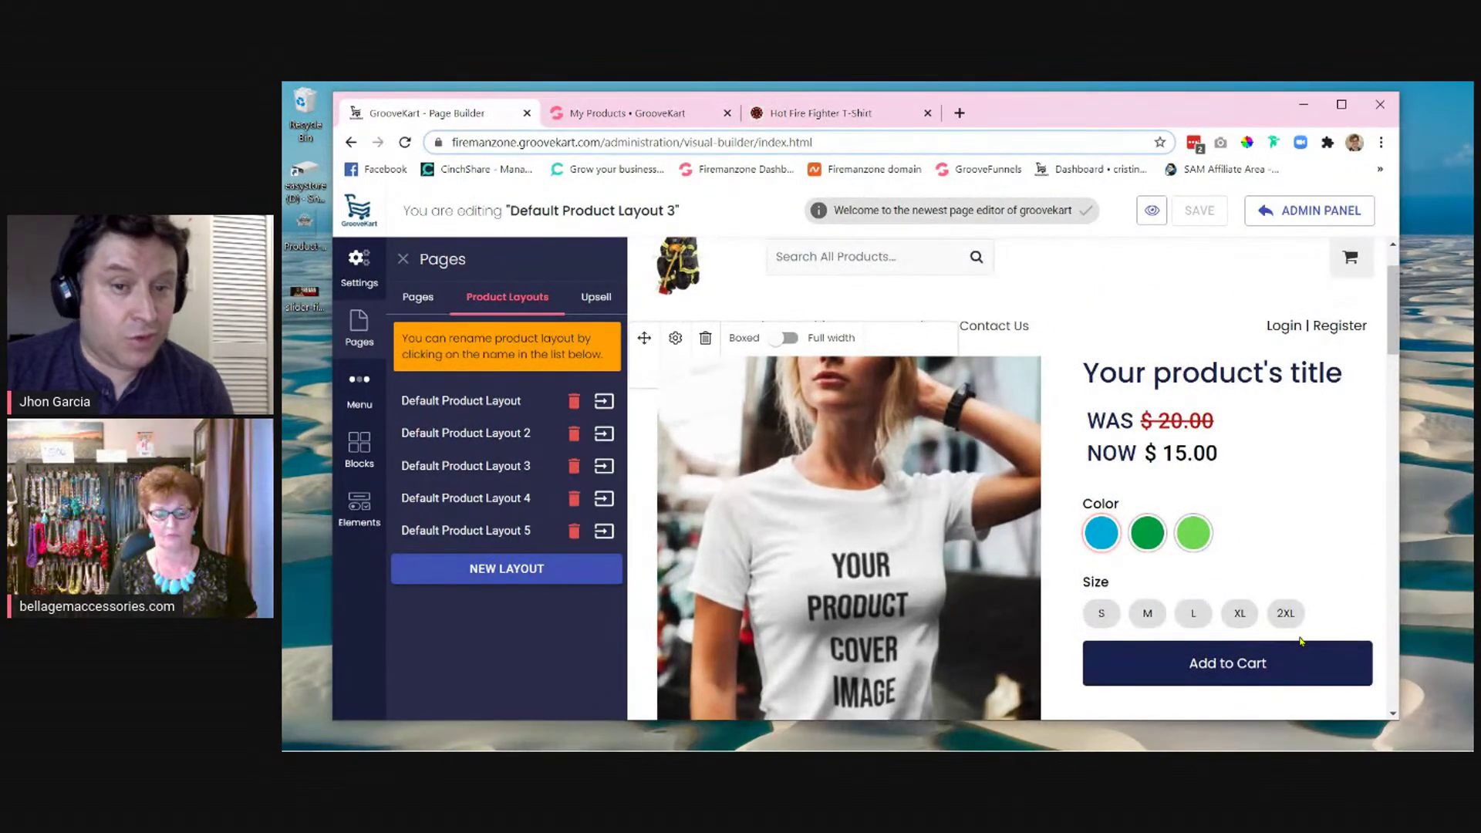
scroll(1302, 641, "down", 5)
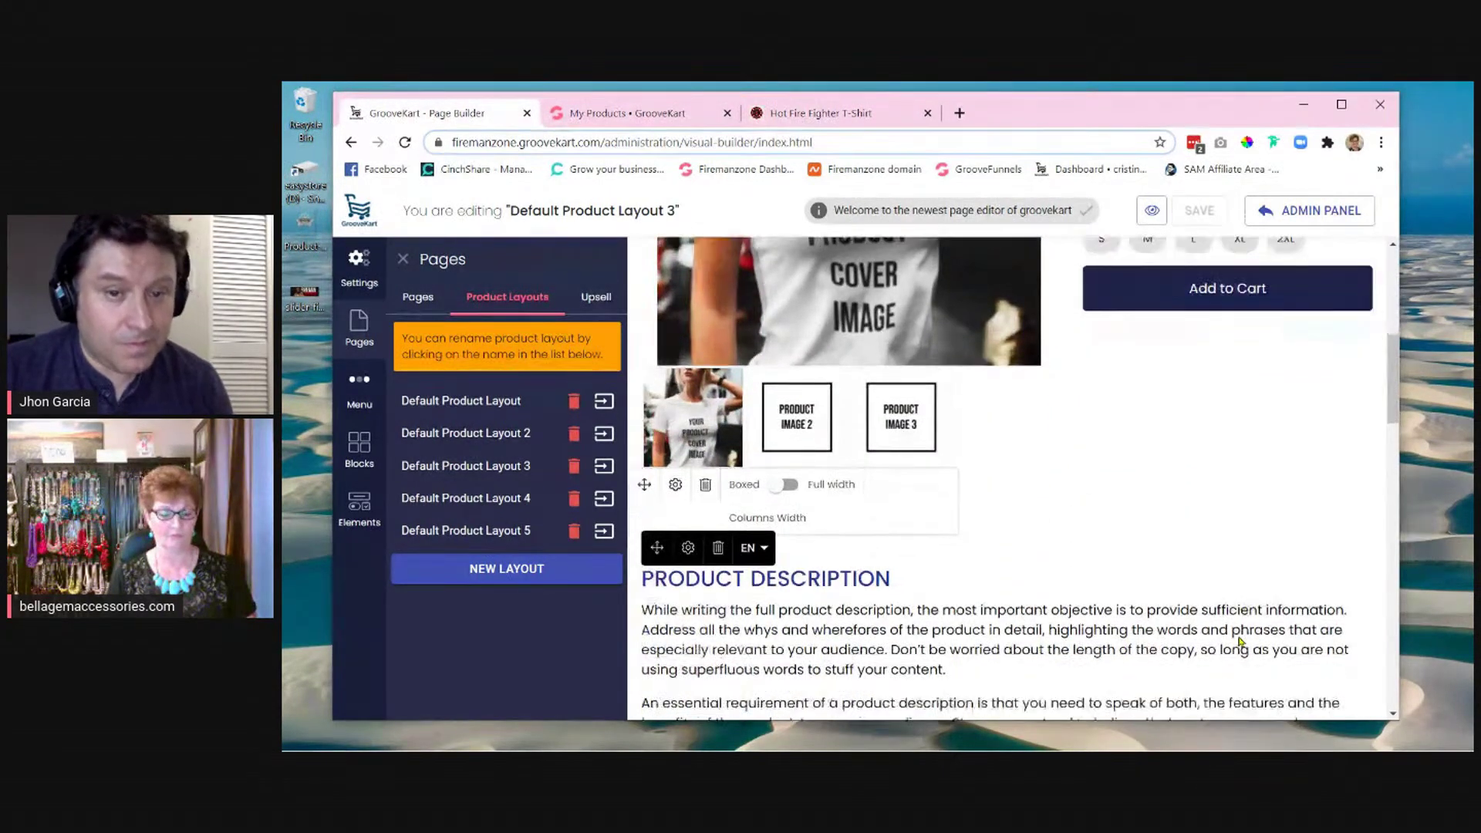
scroll(1240, 641, "down", 2)
scroll(1207, 636, "down", 5)
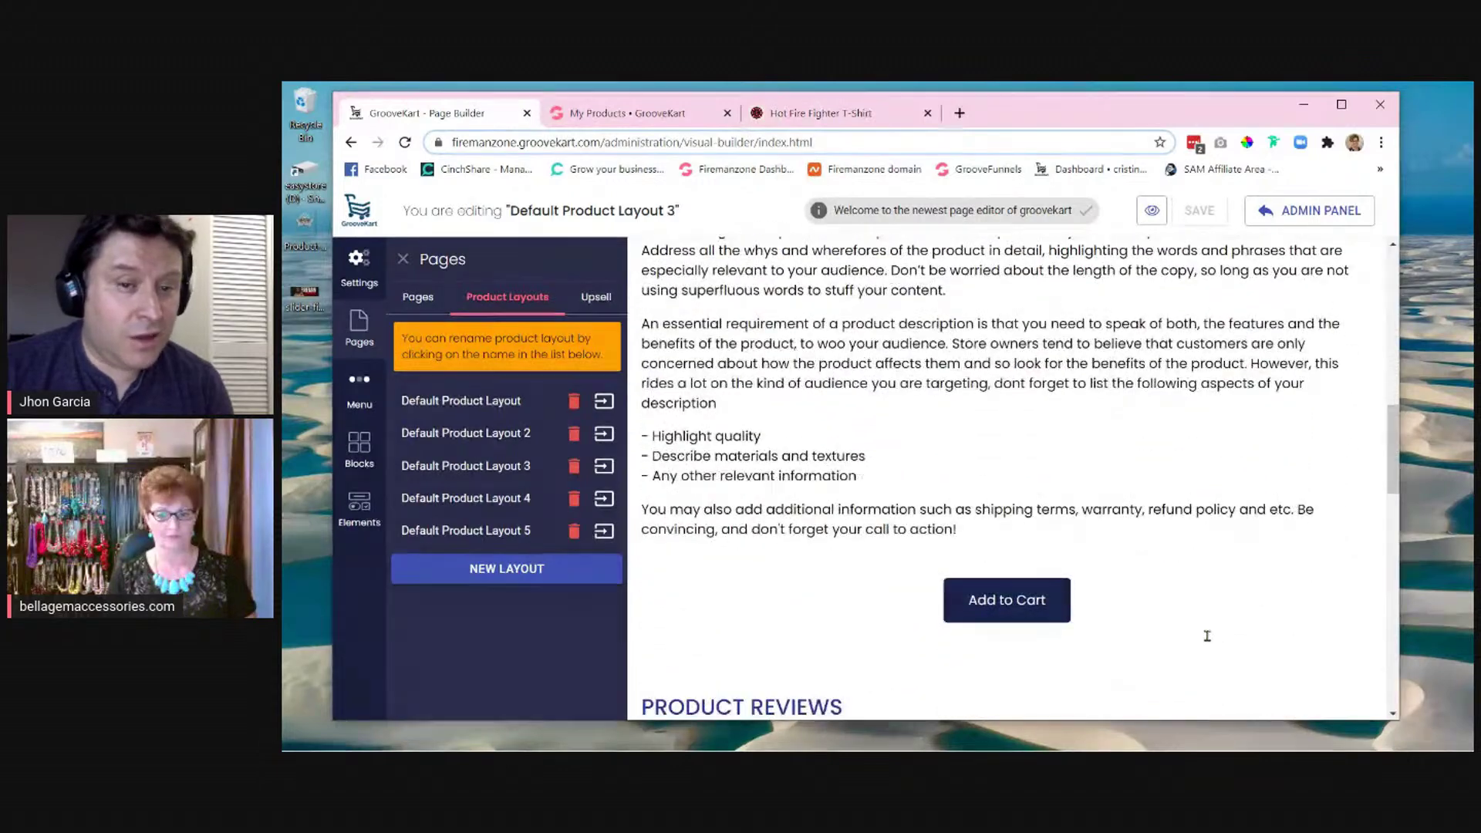
scroll(1208, 642, "down", 2)
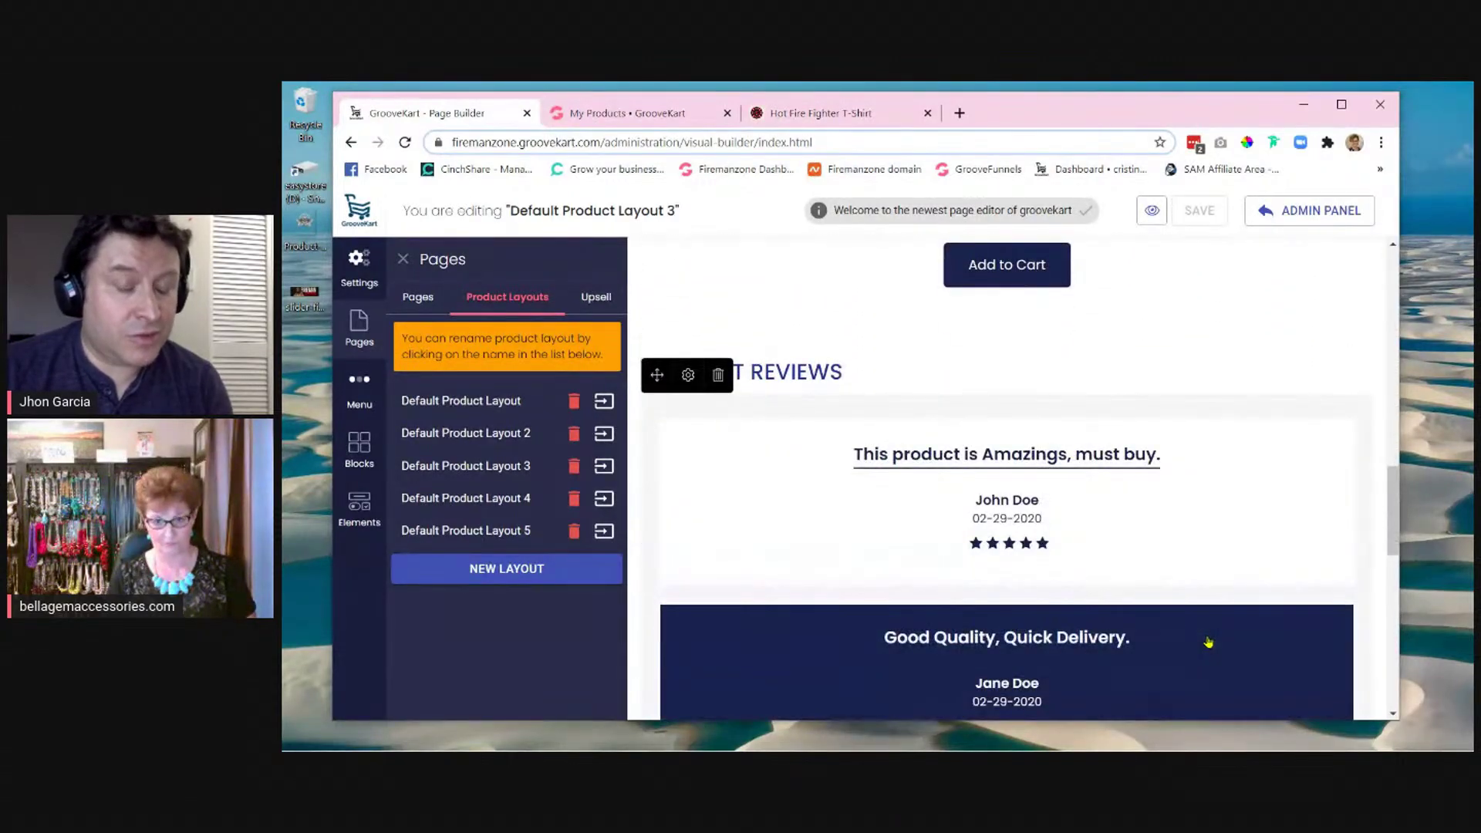
scroll(1208, 642, "up", 10)
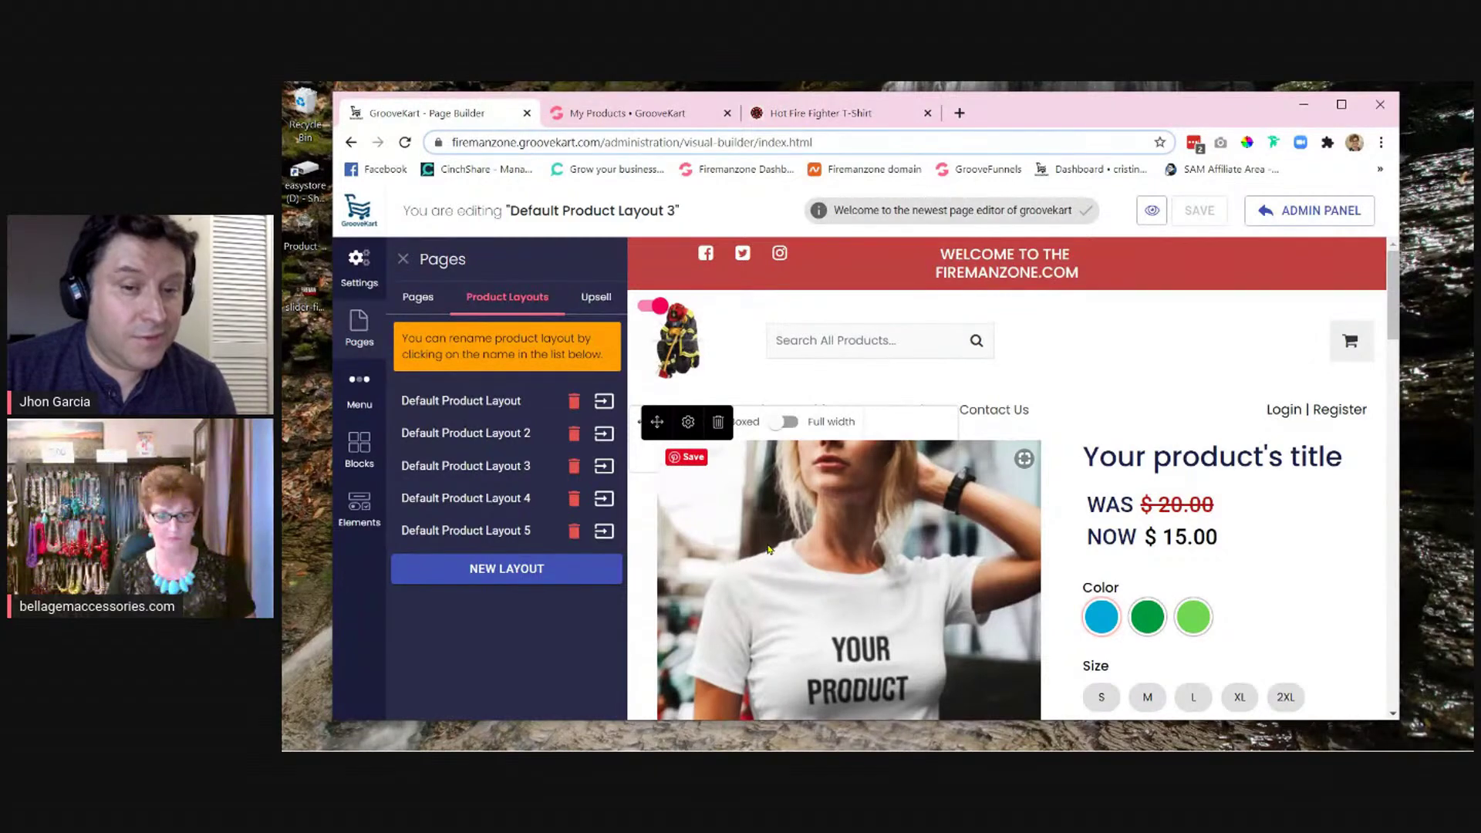
- Add a Video media element above the product image and title in Default Product Layout 3
left_click(360, 508)
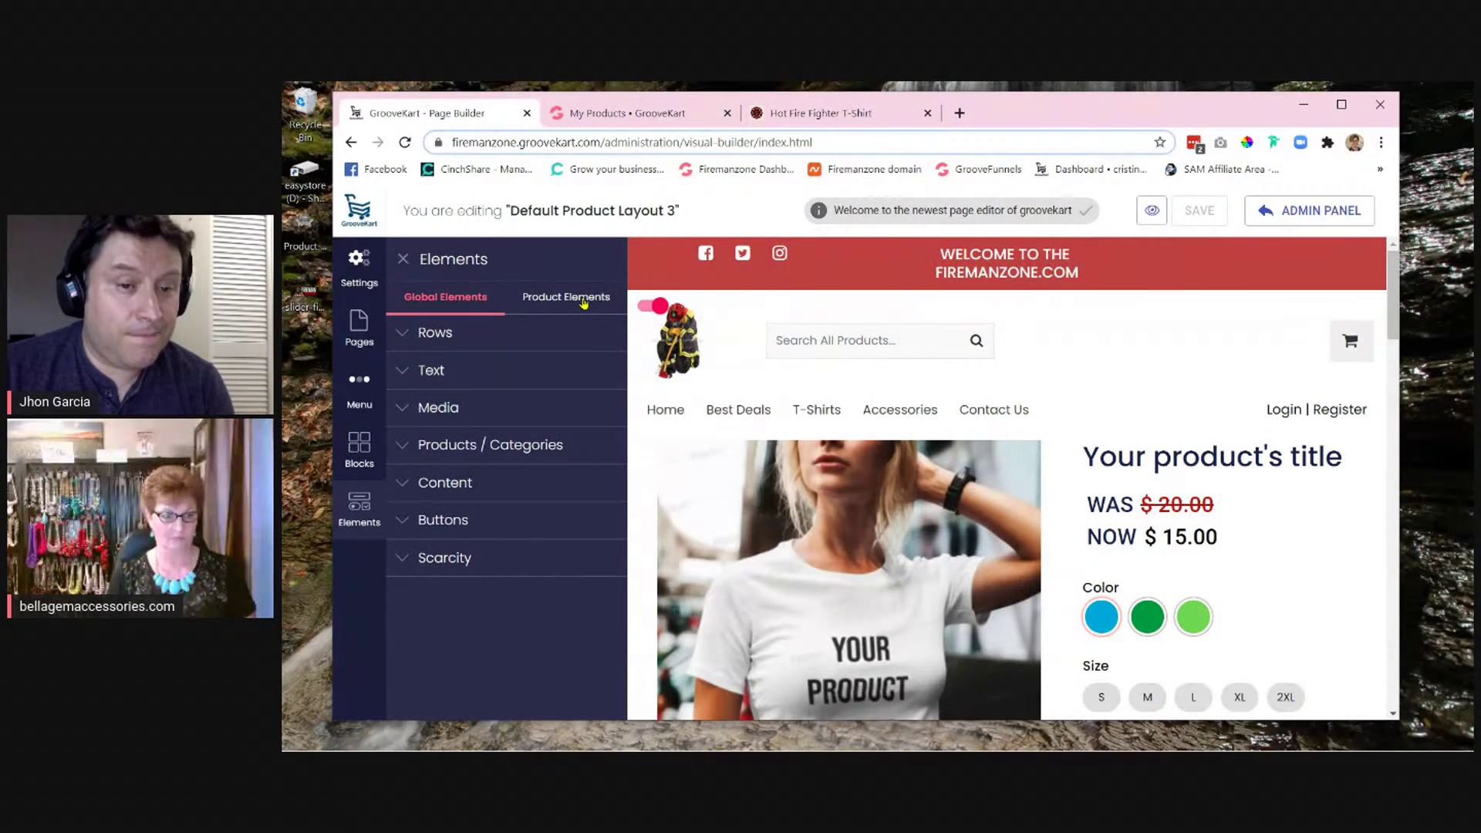
left_click(406, 412)
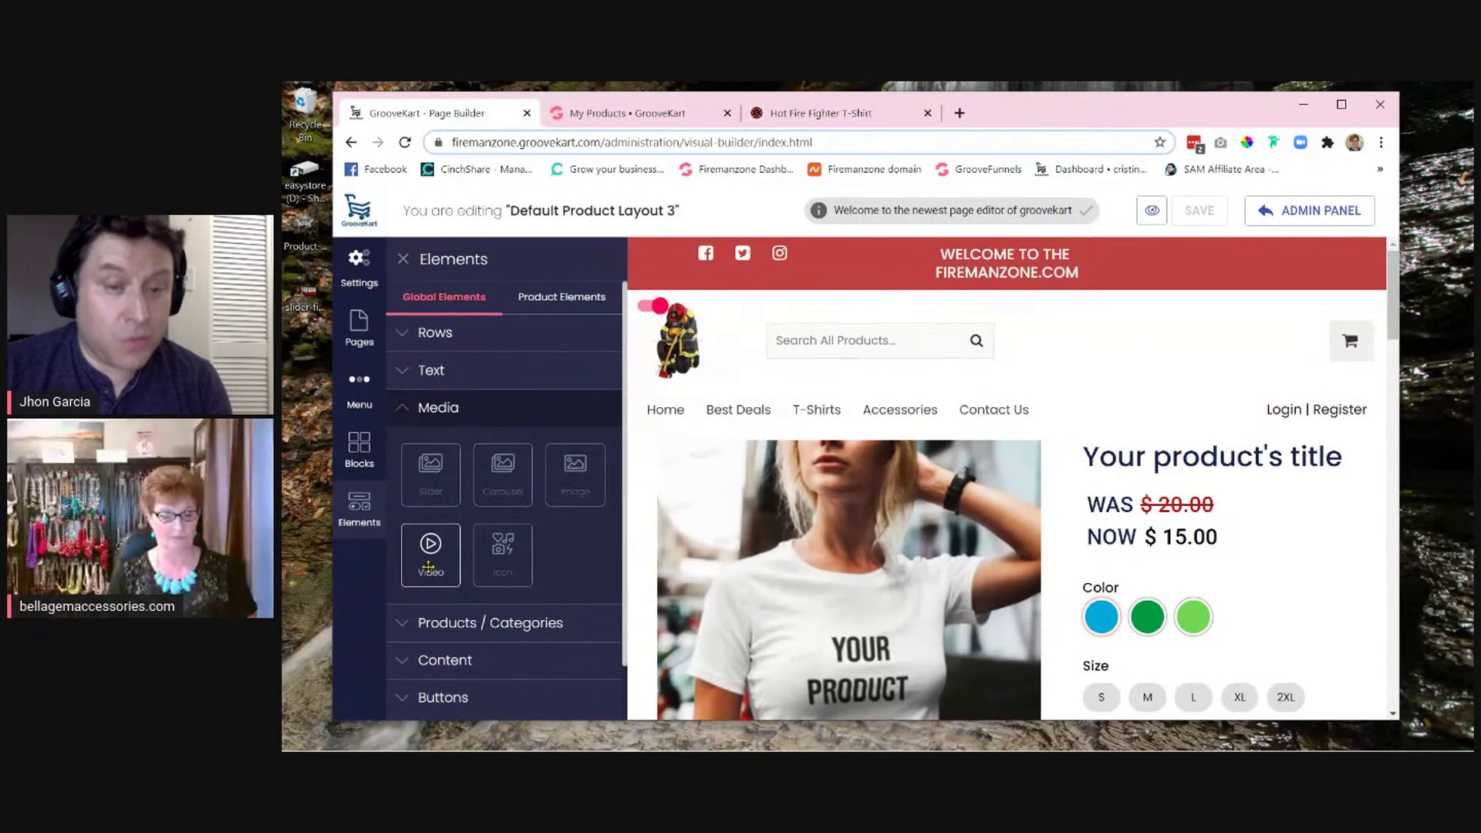
left_click_drag(429, 568, 709, 437)
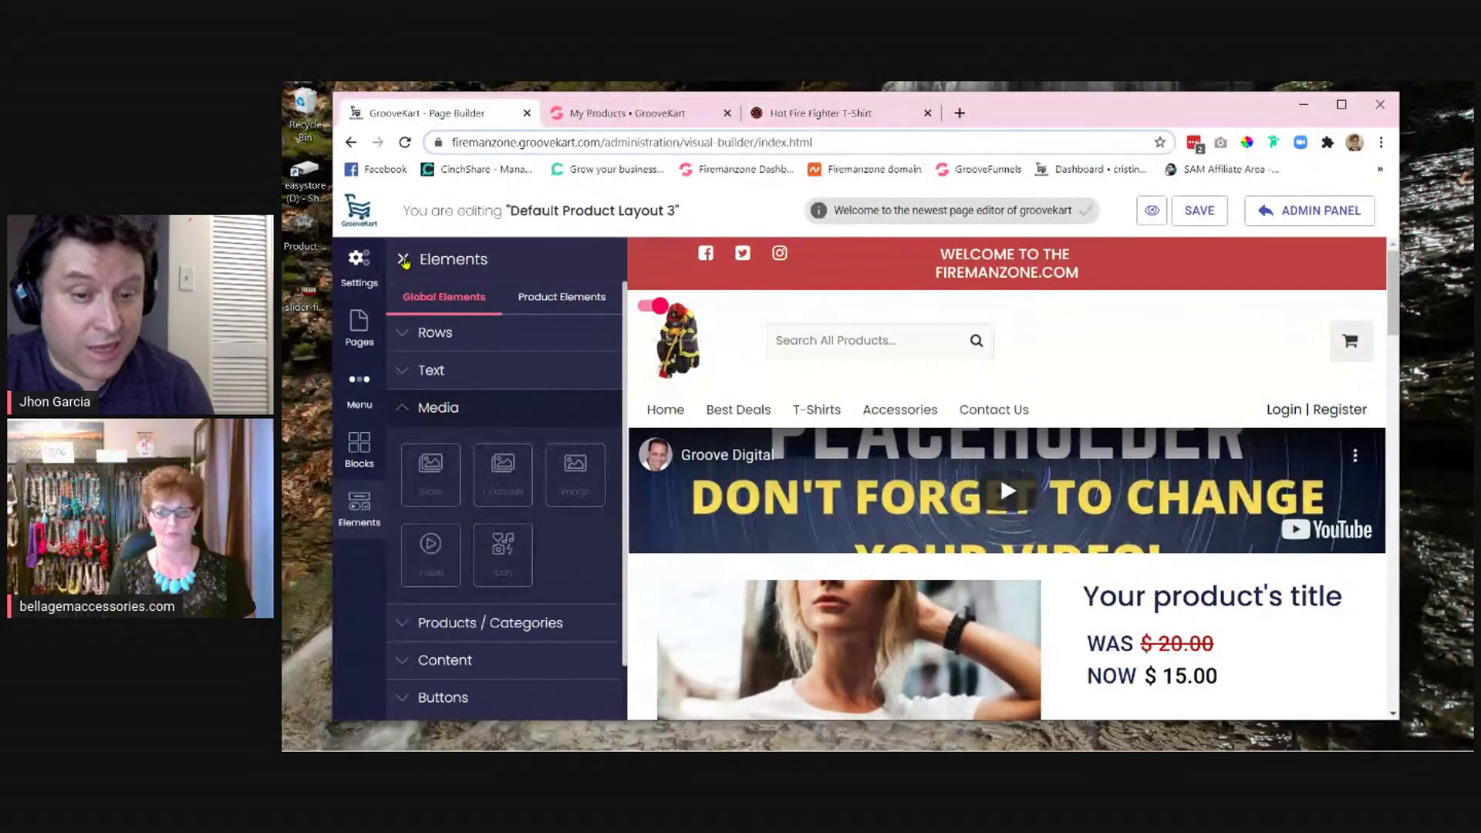
left_click(403, 260)
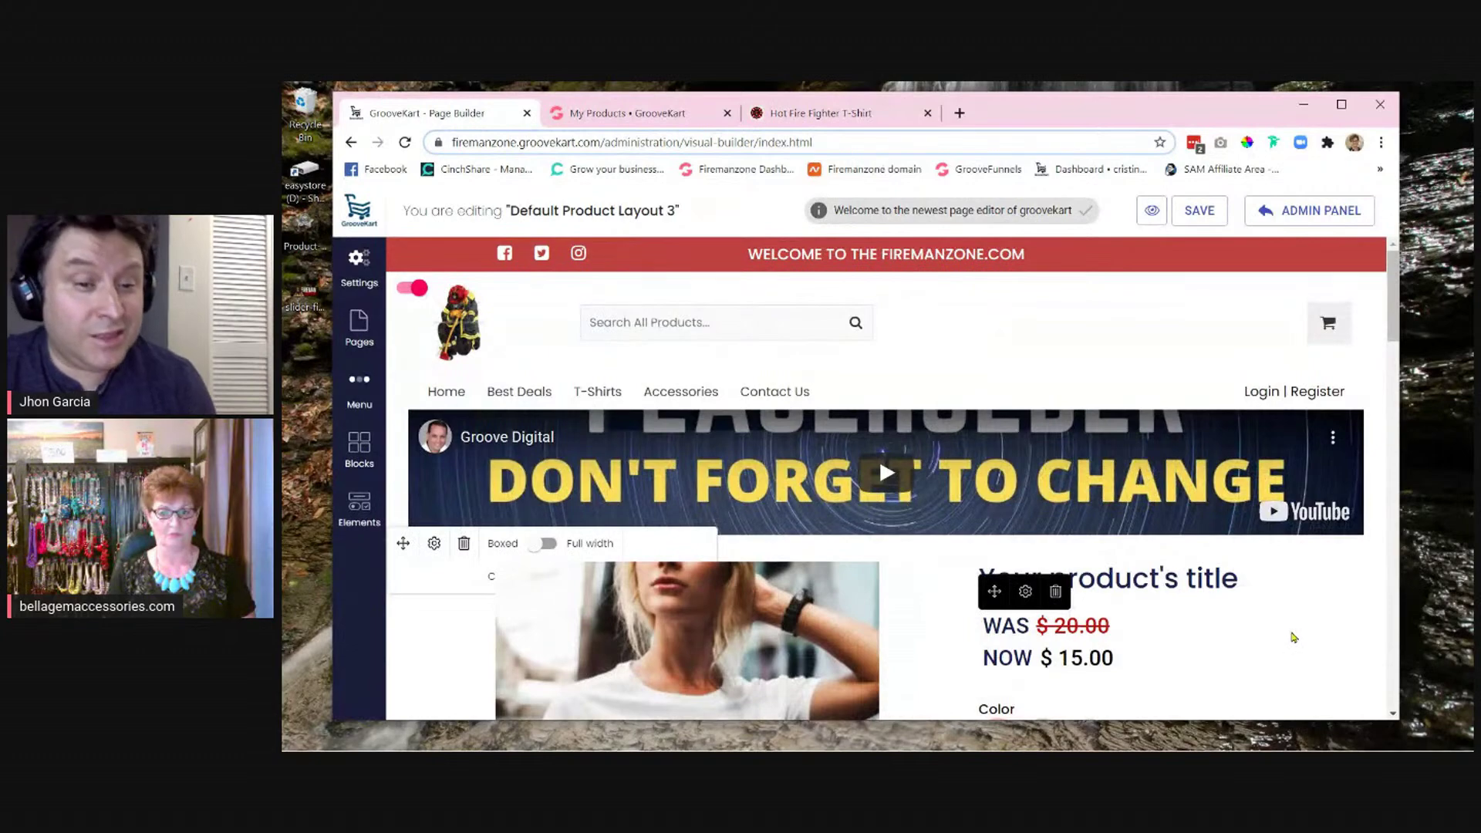
- Delete the row holding the placeholder video from the product layout
scroll(1293, 637, "down", 3)
scroll(1297, 631, "up", 2)
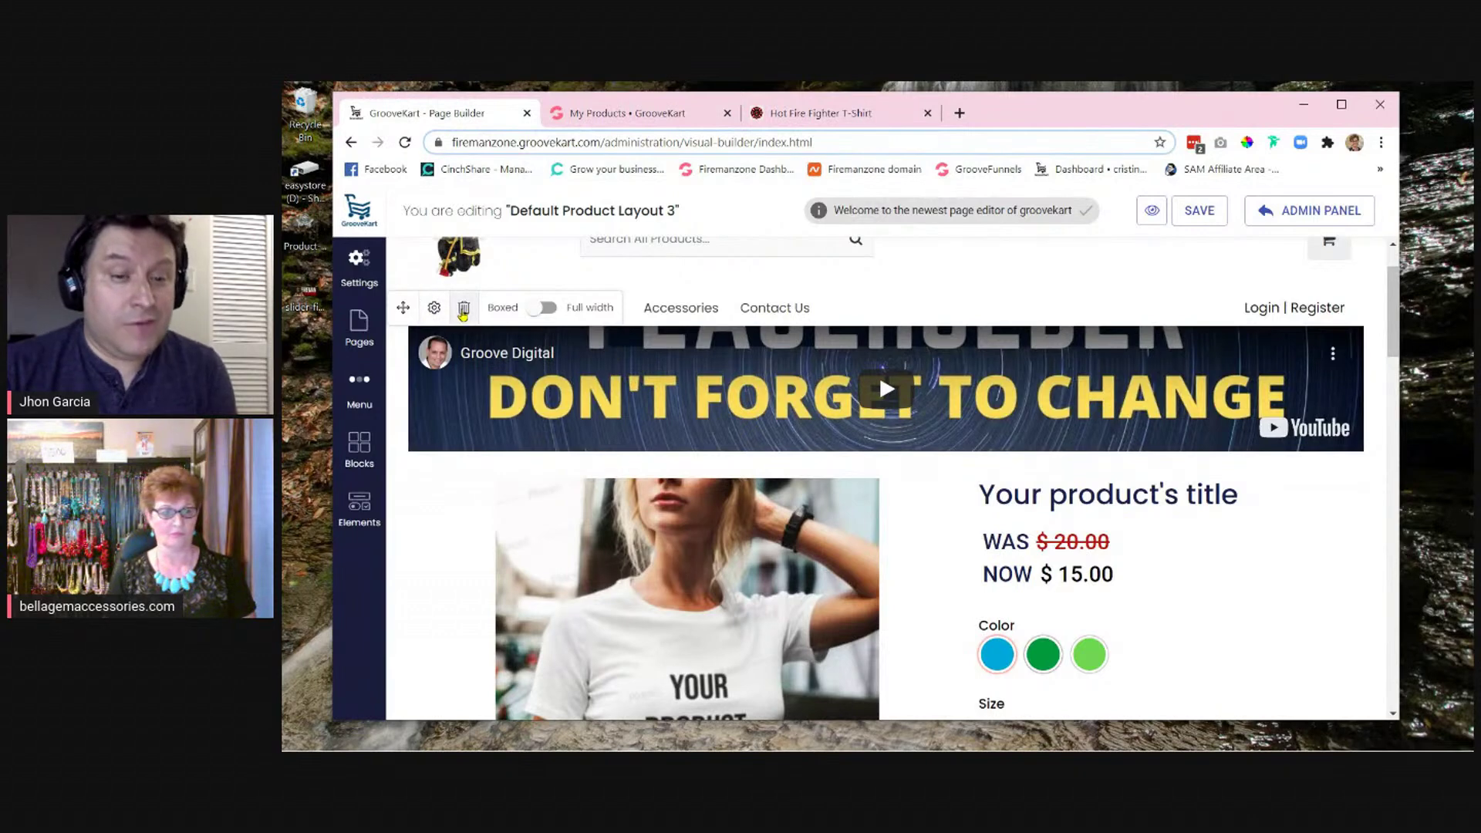
left_click(465, 309)
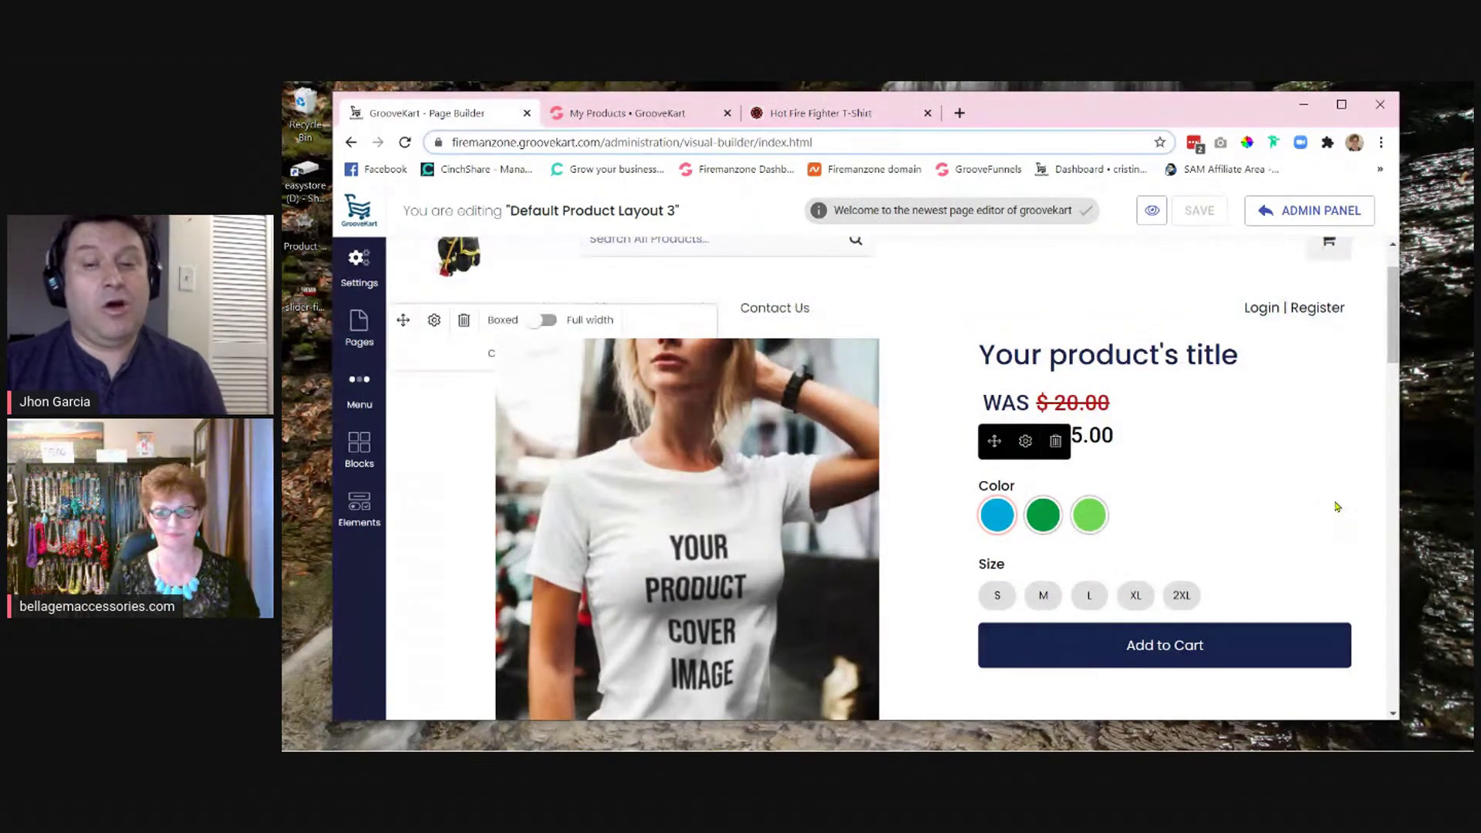
scroll(1335, 506, "up", 1)
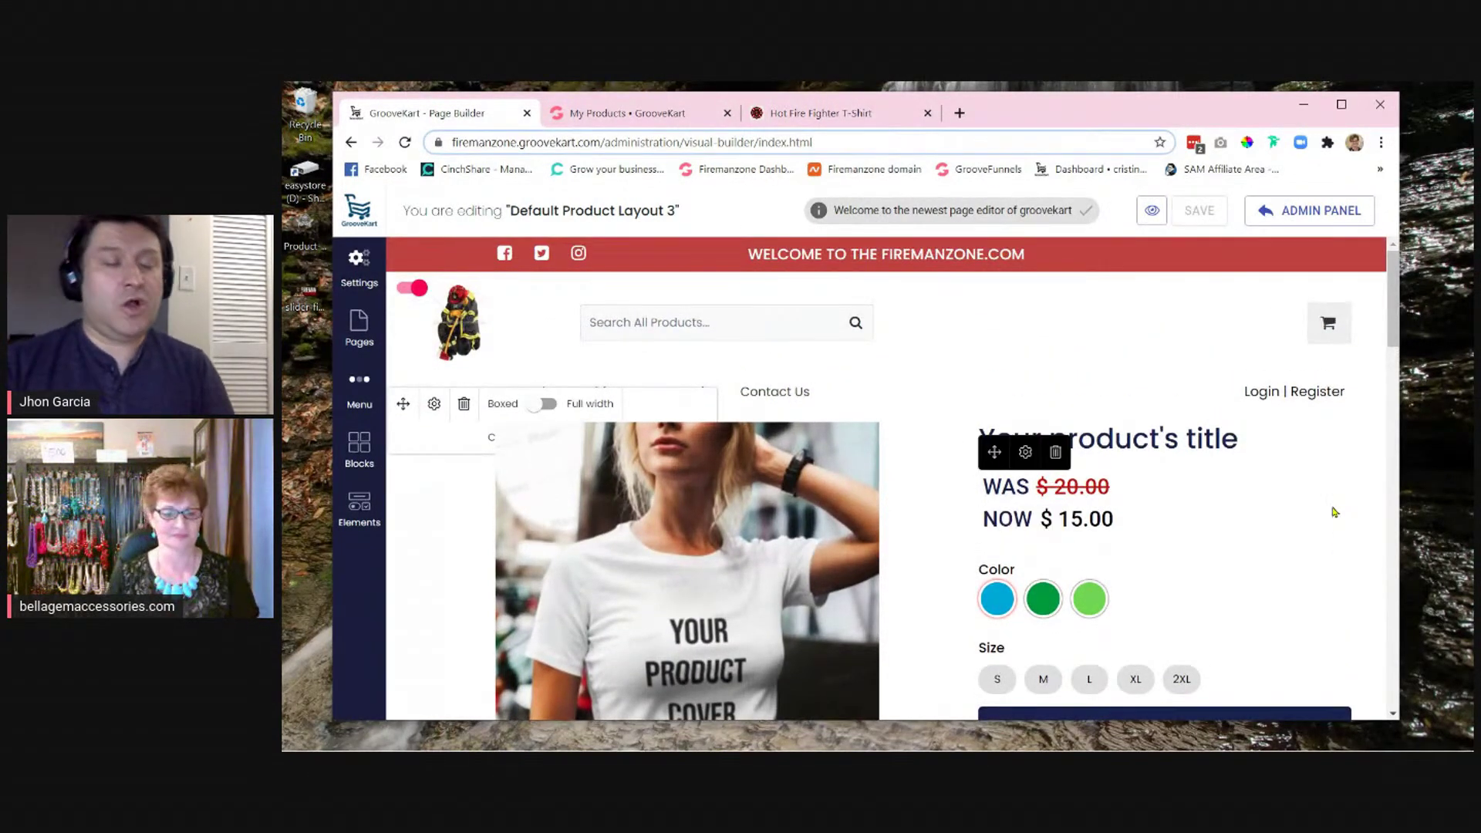
scroll(1311, 515, "down", 1)
scroll(1308, 516, "up", 1)
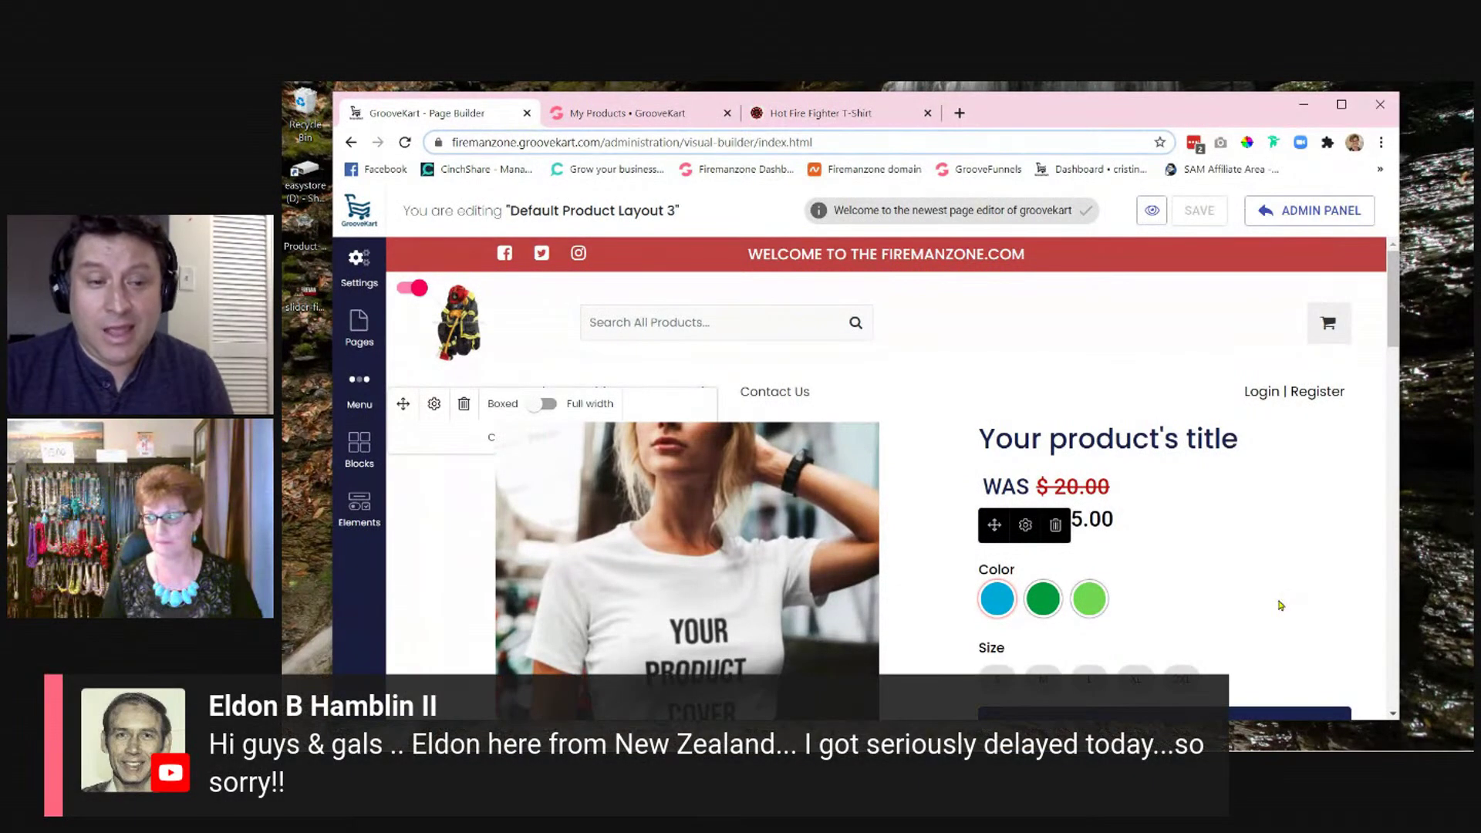
scroll(1280, 605, "down", 2)
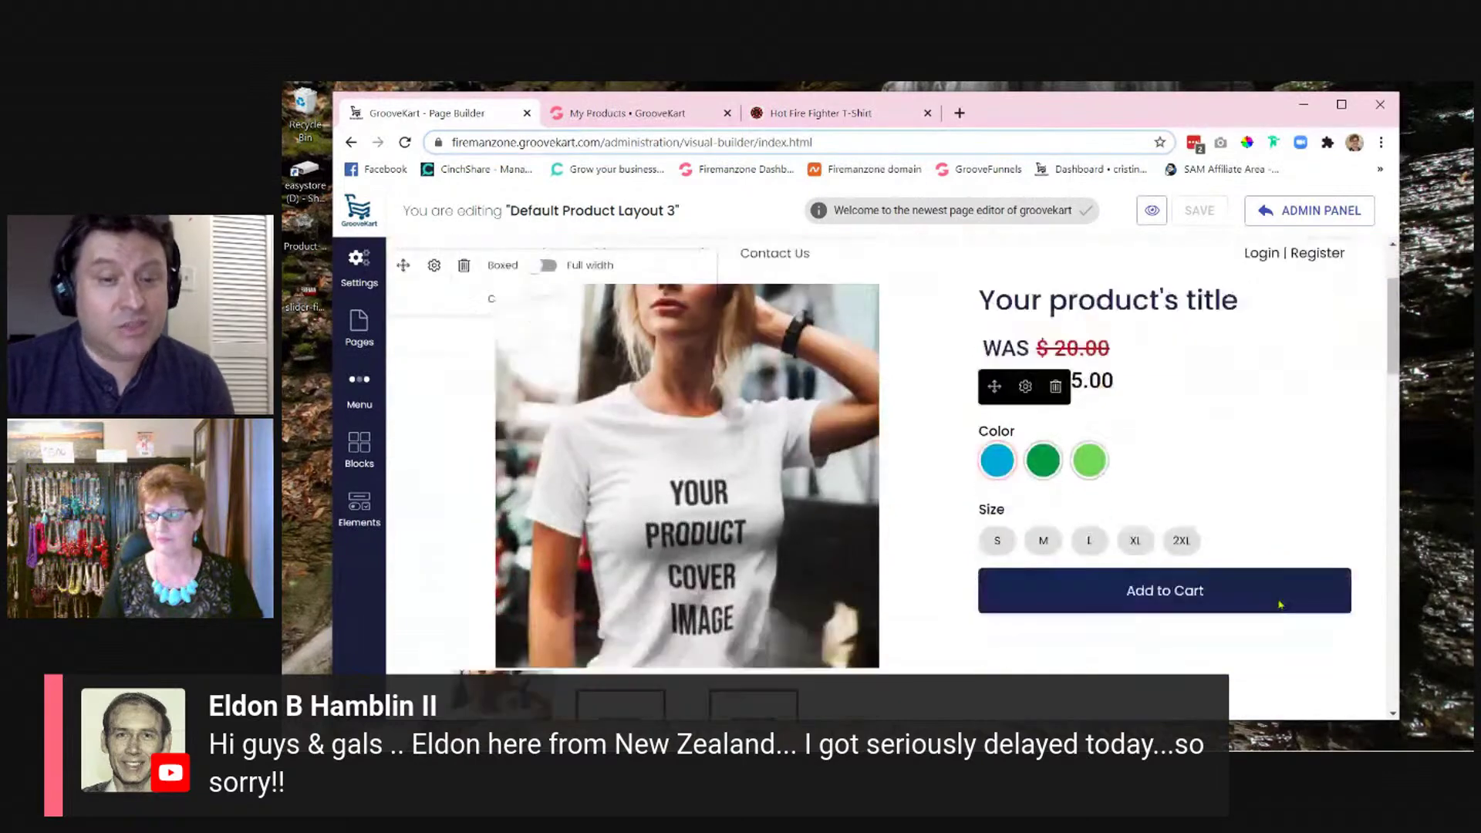
- Examine the product images, price, color and size options, and Add to Cart area of Default Product Layout 3
scroll(737, 569, "down", 3)
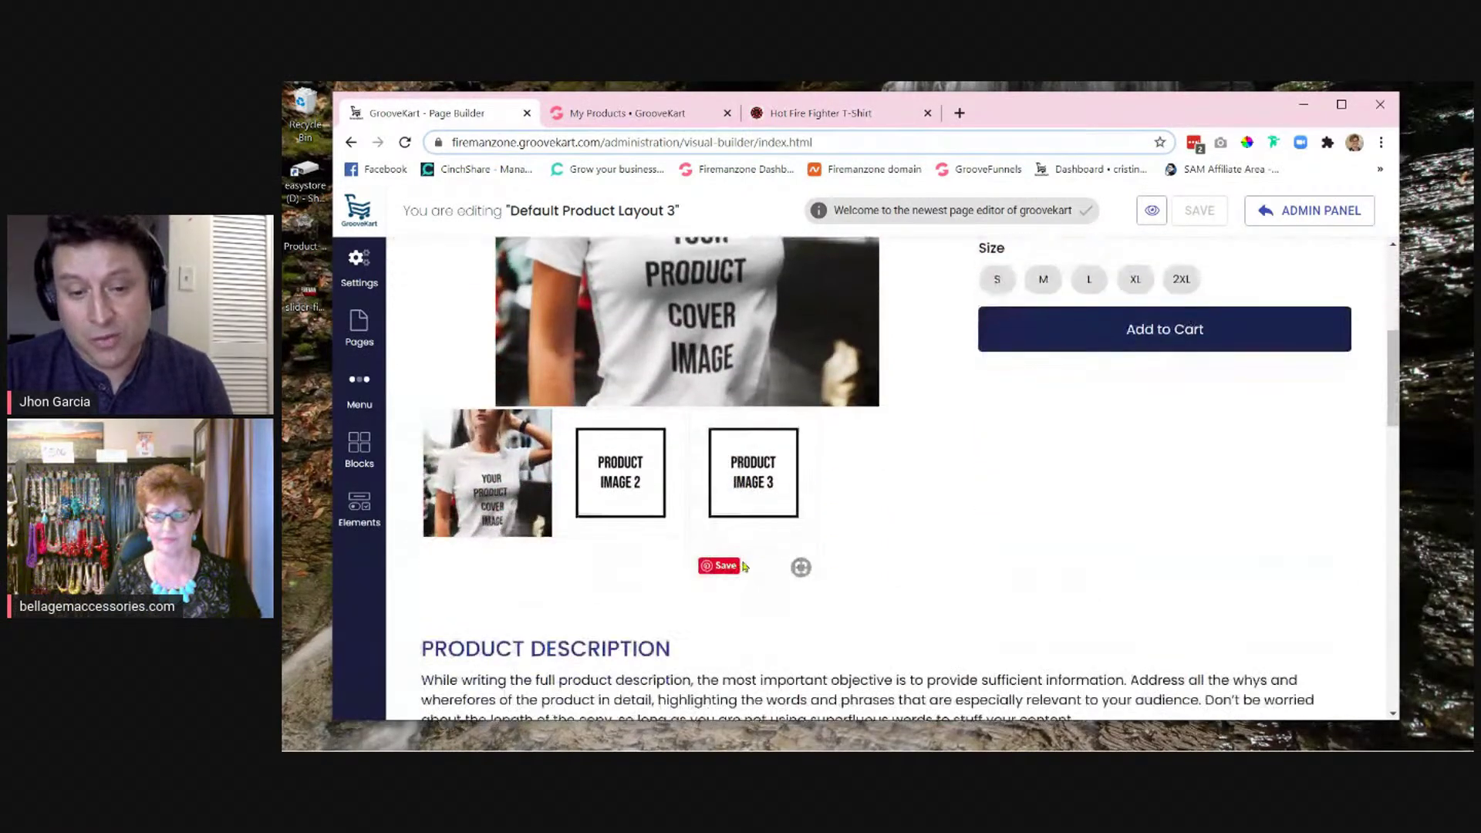
scroll(1172, 583, "up", 5)
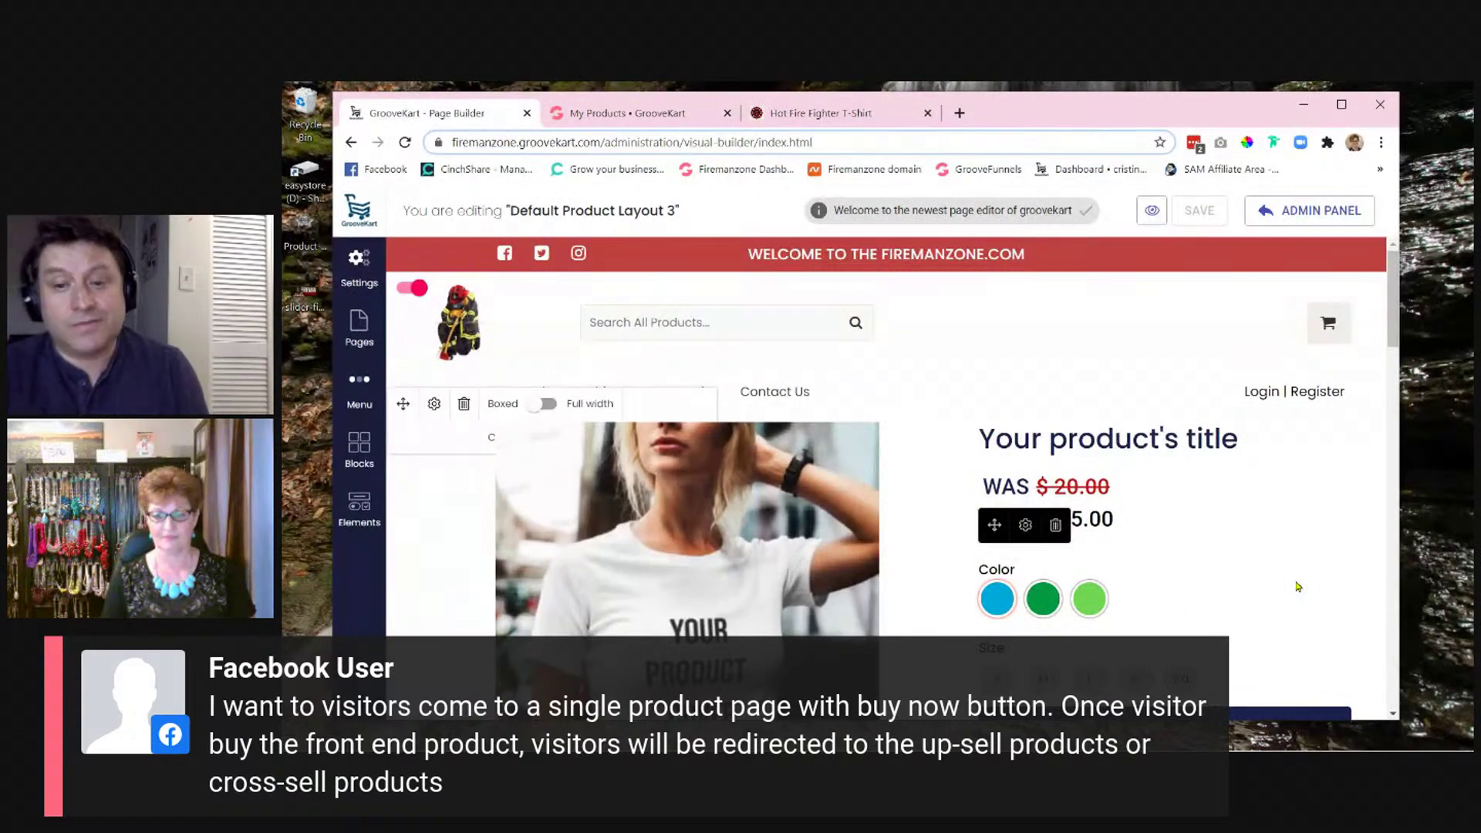
scroll(1296, 587, "down", 3)
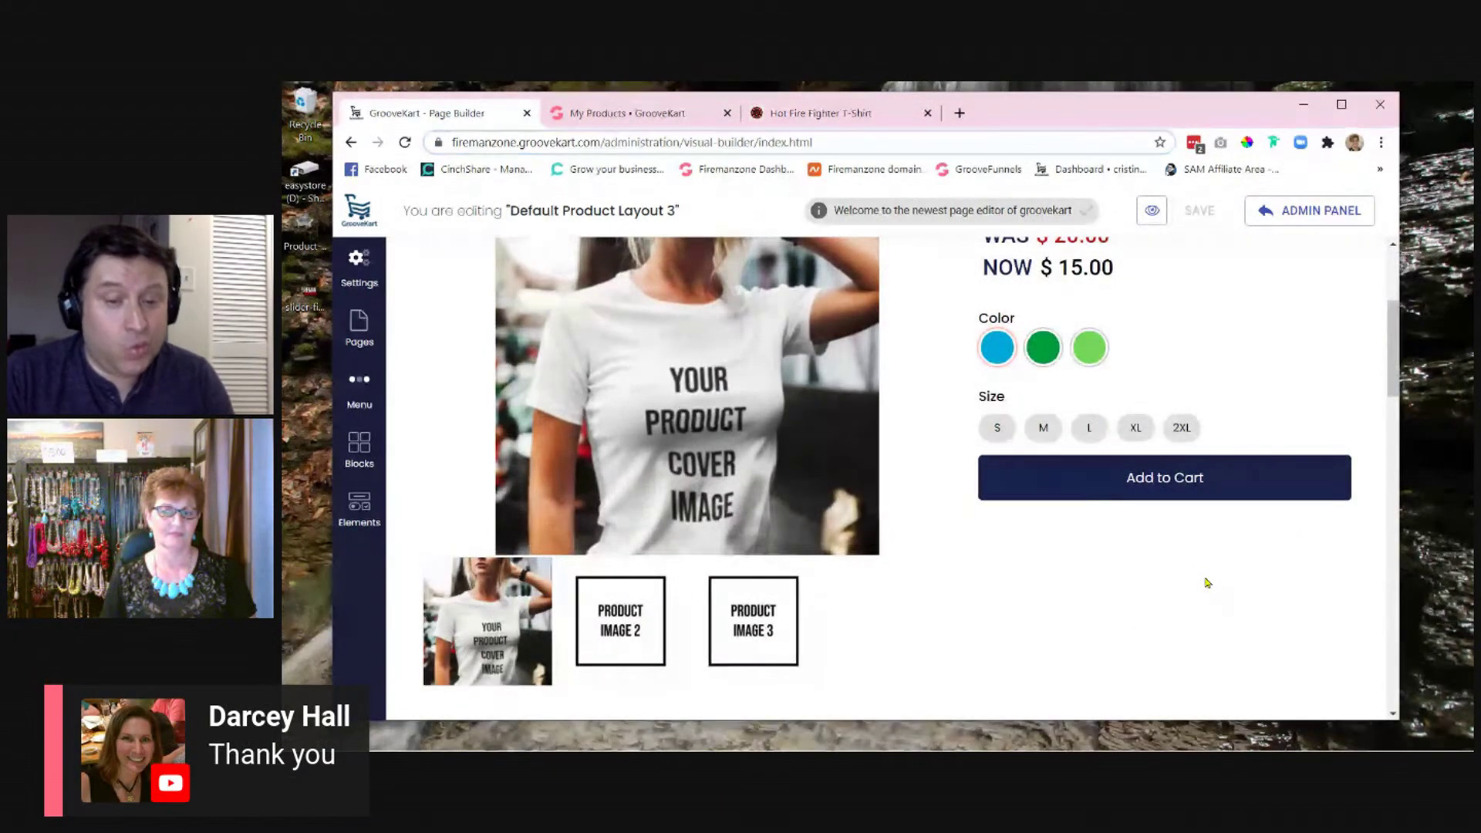
scroll(1203, 584, "up", 1)
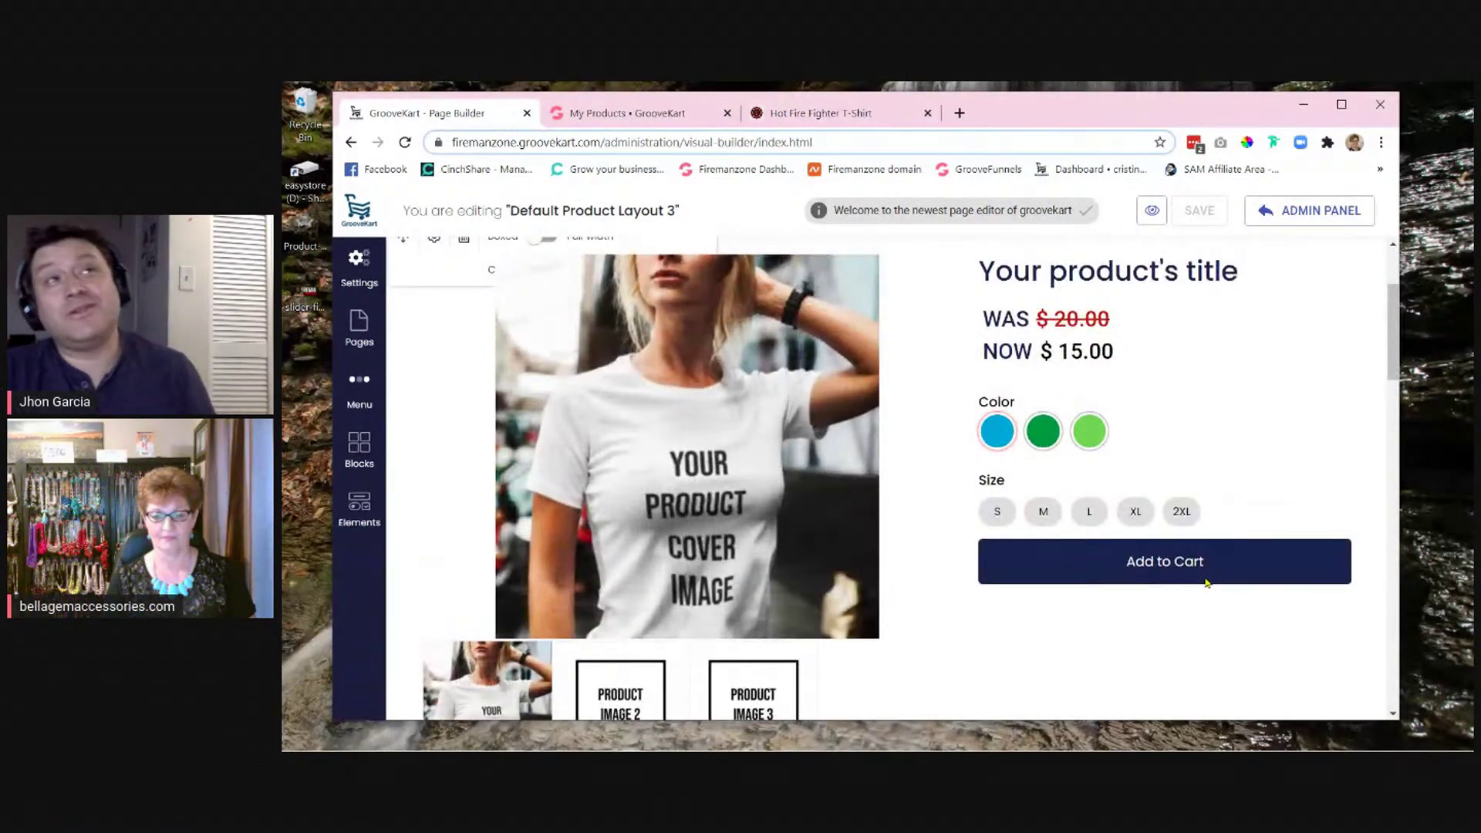
scroll(1207, 582, "down", 2)
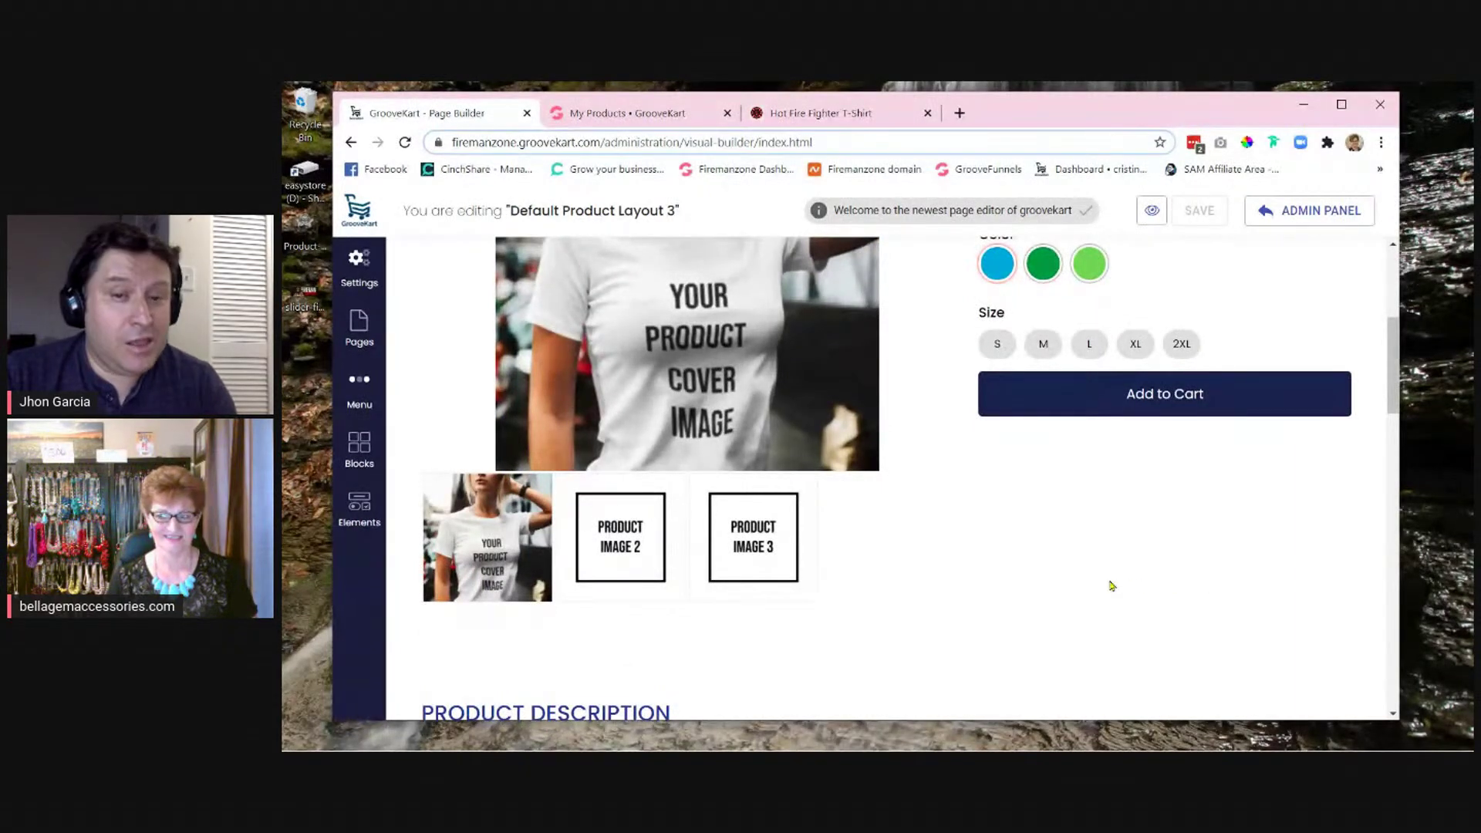
scroll(1111, 580, "up", 3)
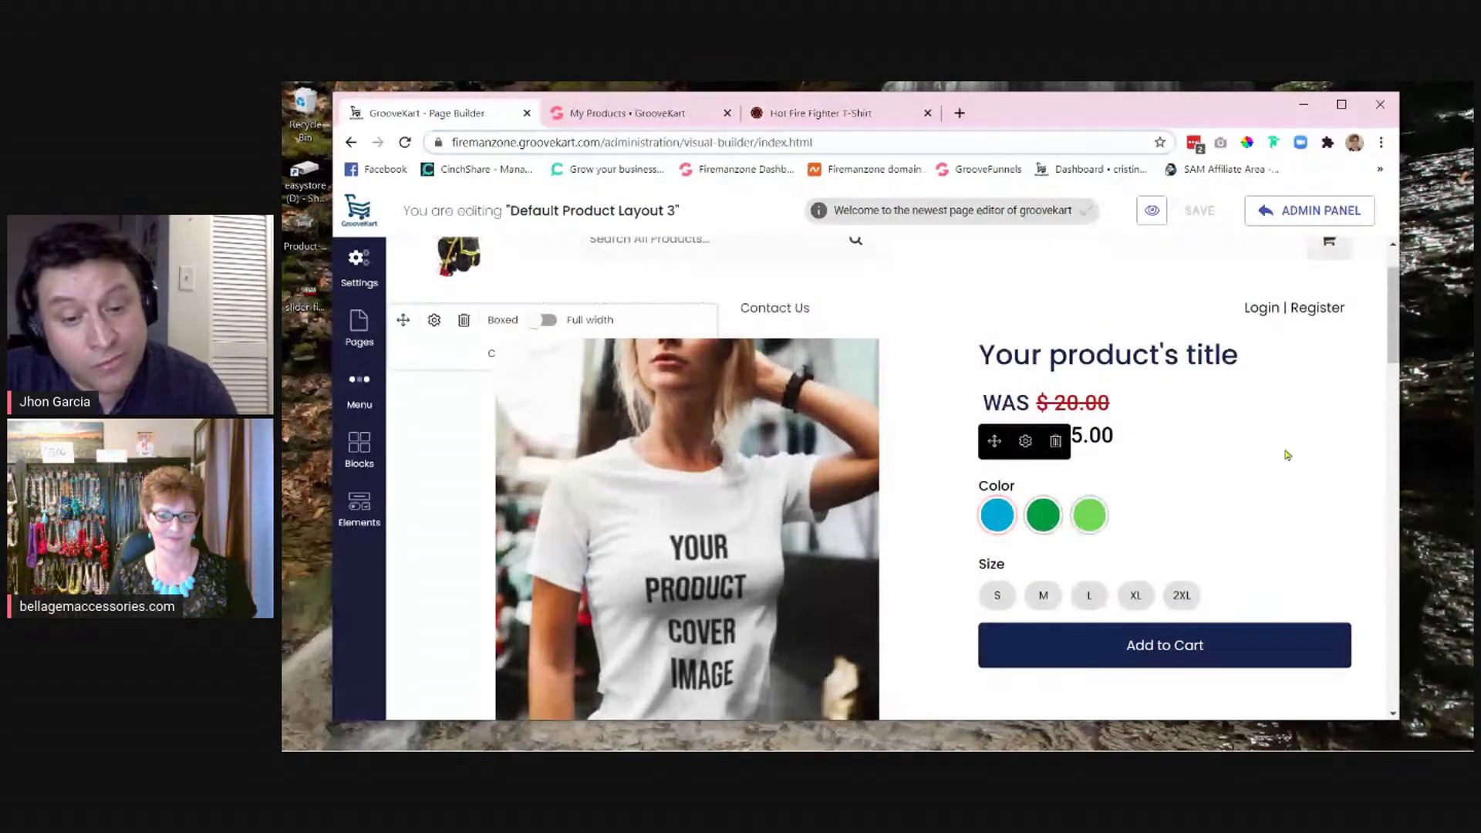
scroll(1279, 508, "up", 1)
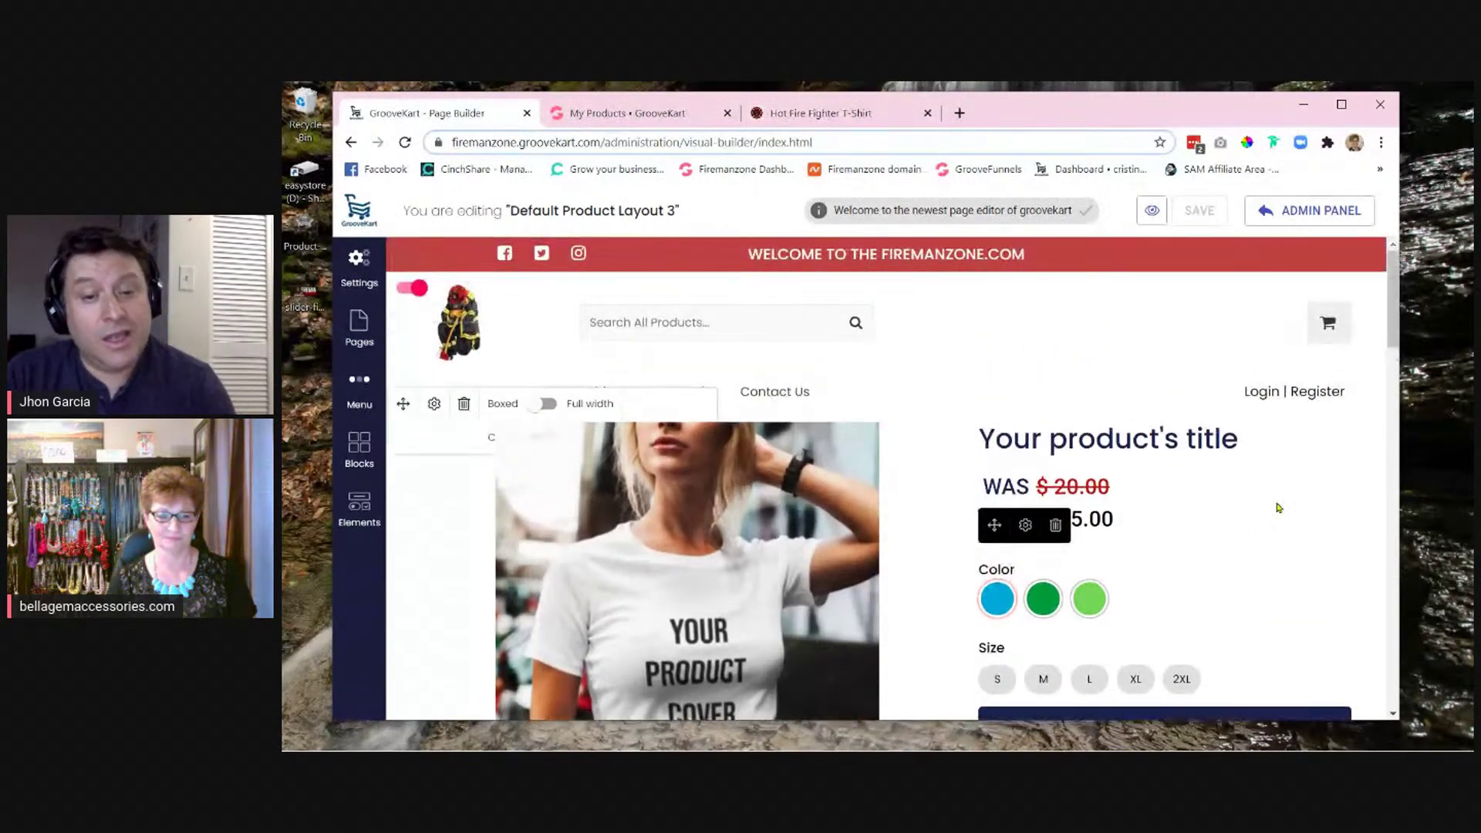
scroll(1279, 508, "down", 1)
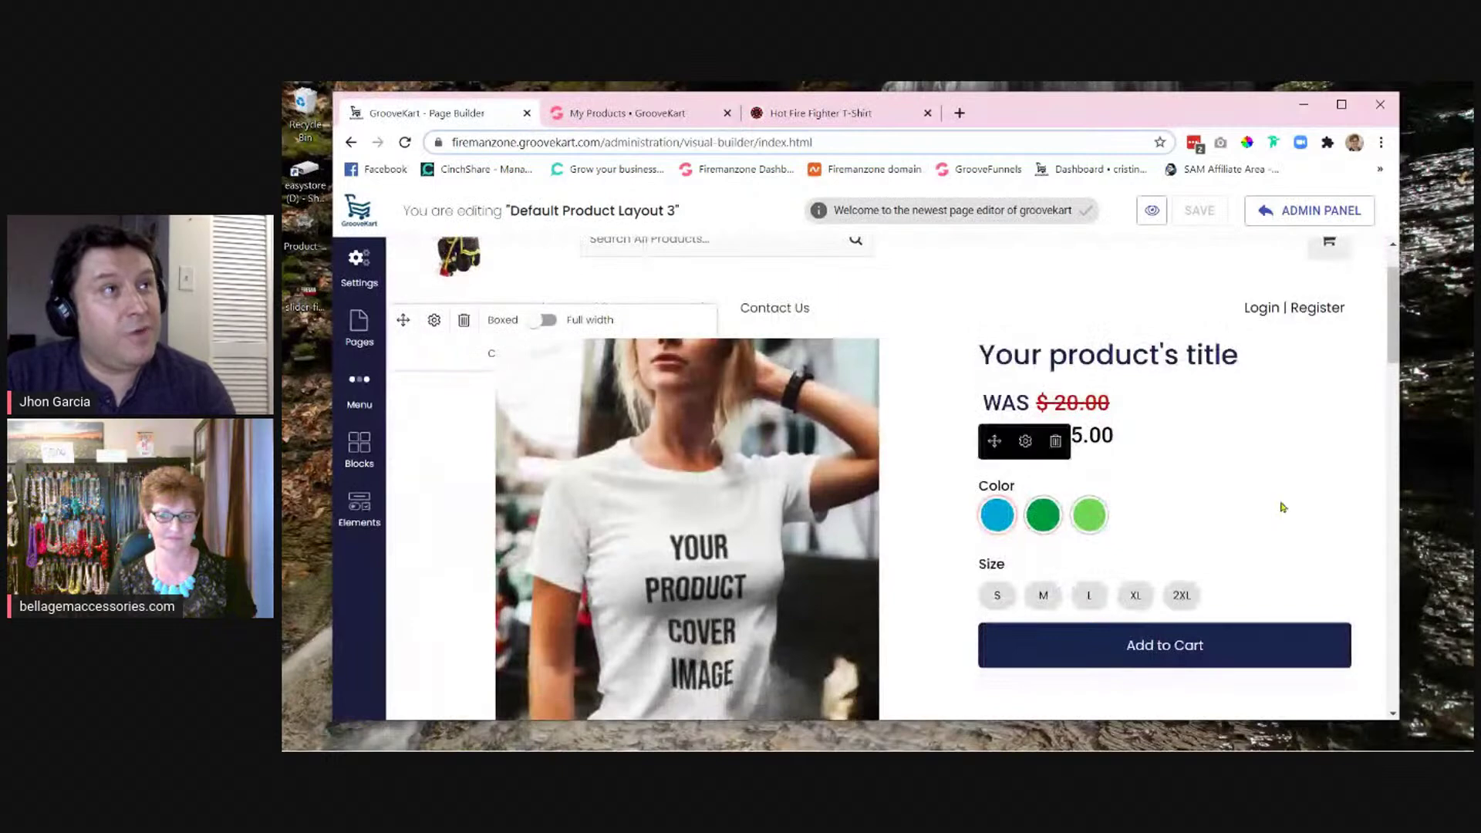
scroll(1280, 506, "up", 1)
scroll(1286, 507, "down", 1)
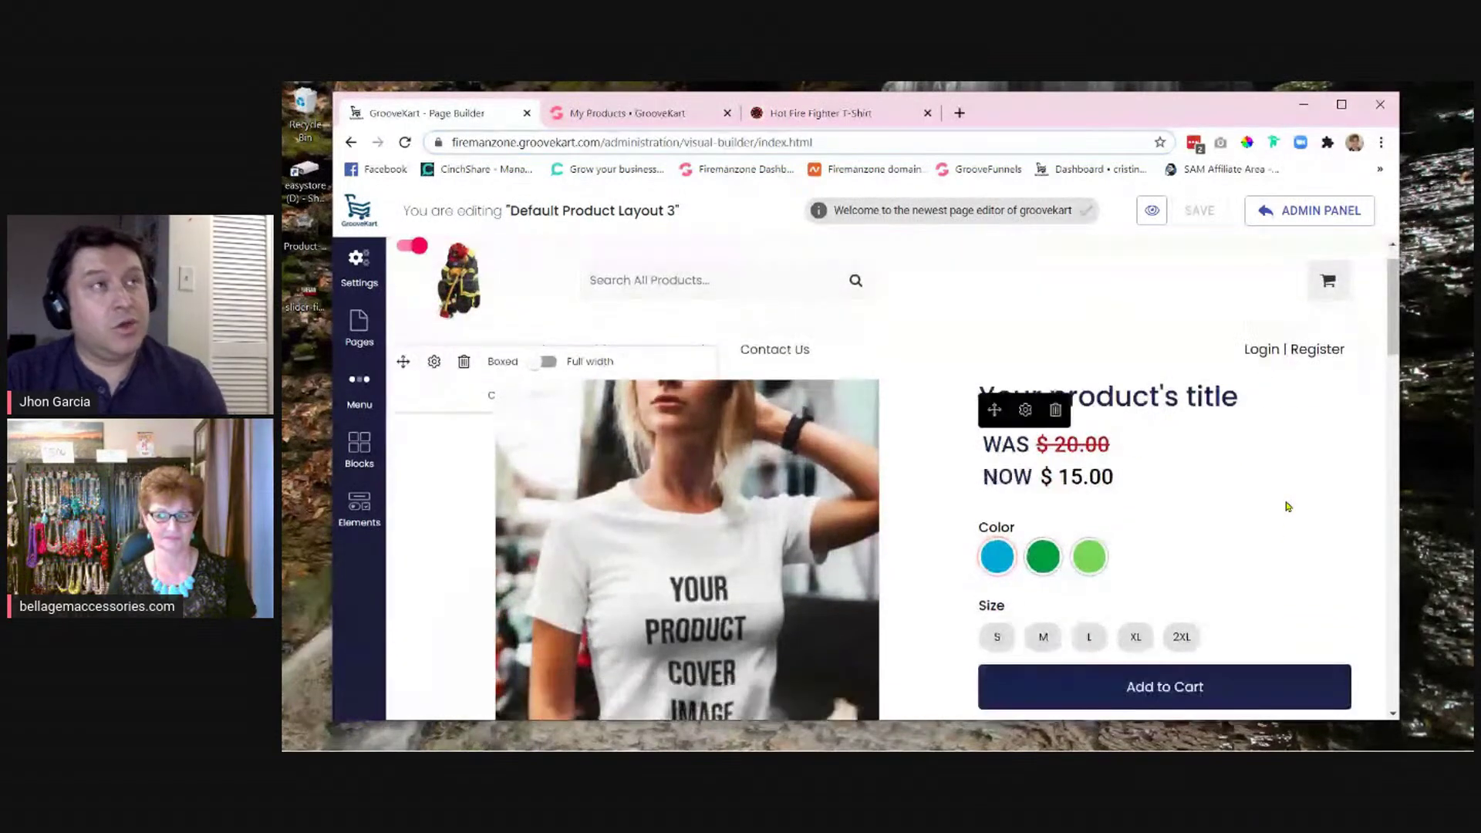
scroll(1287, 505, "down", 4)
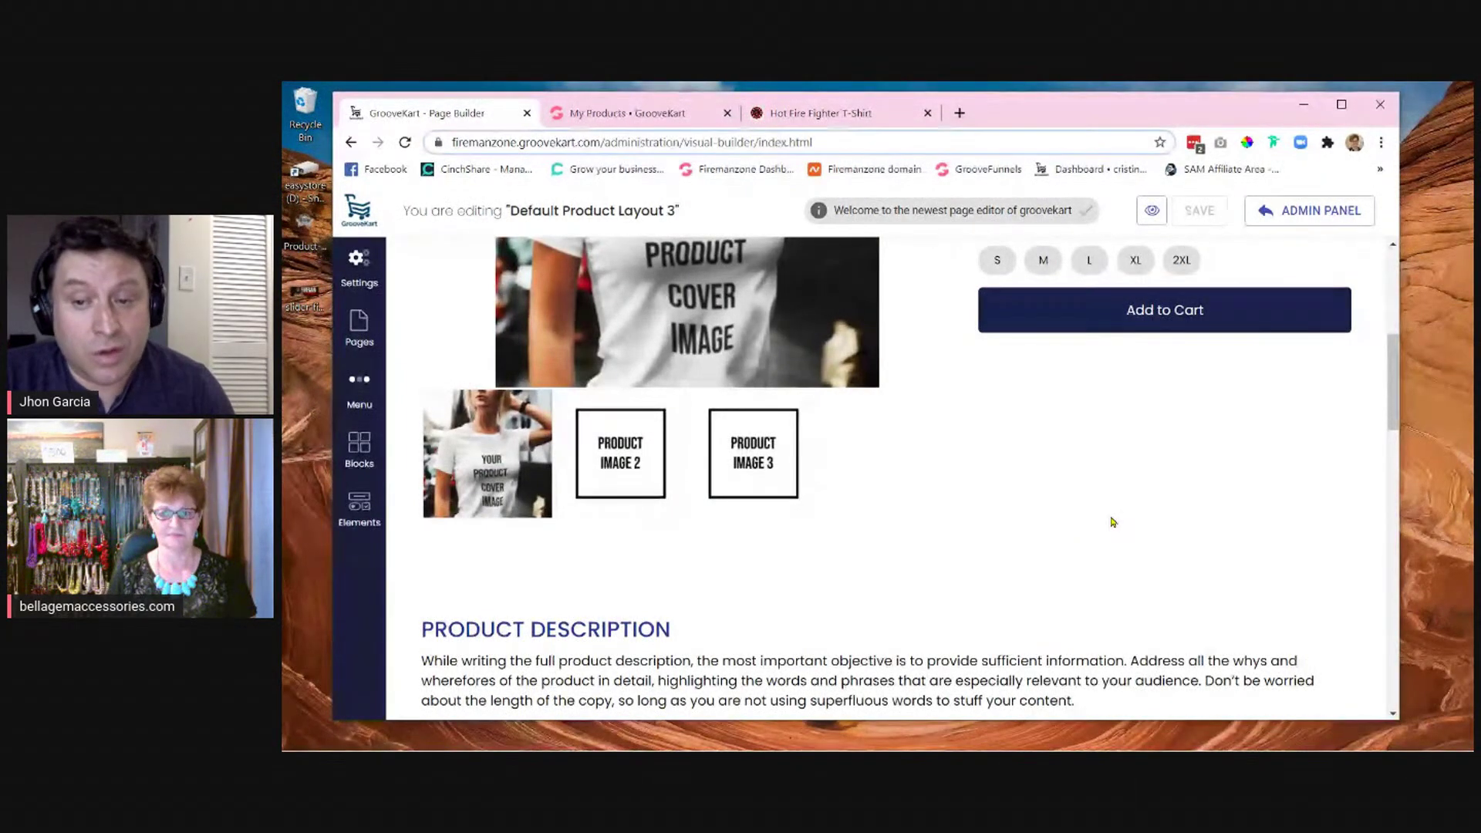
scroll(1113, 517, "up", 4)
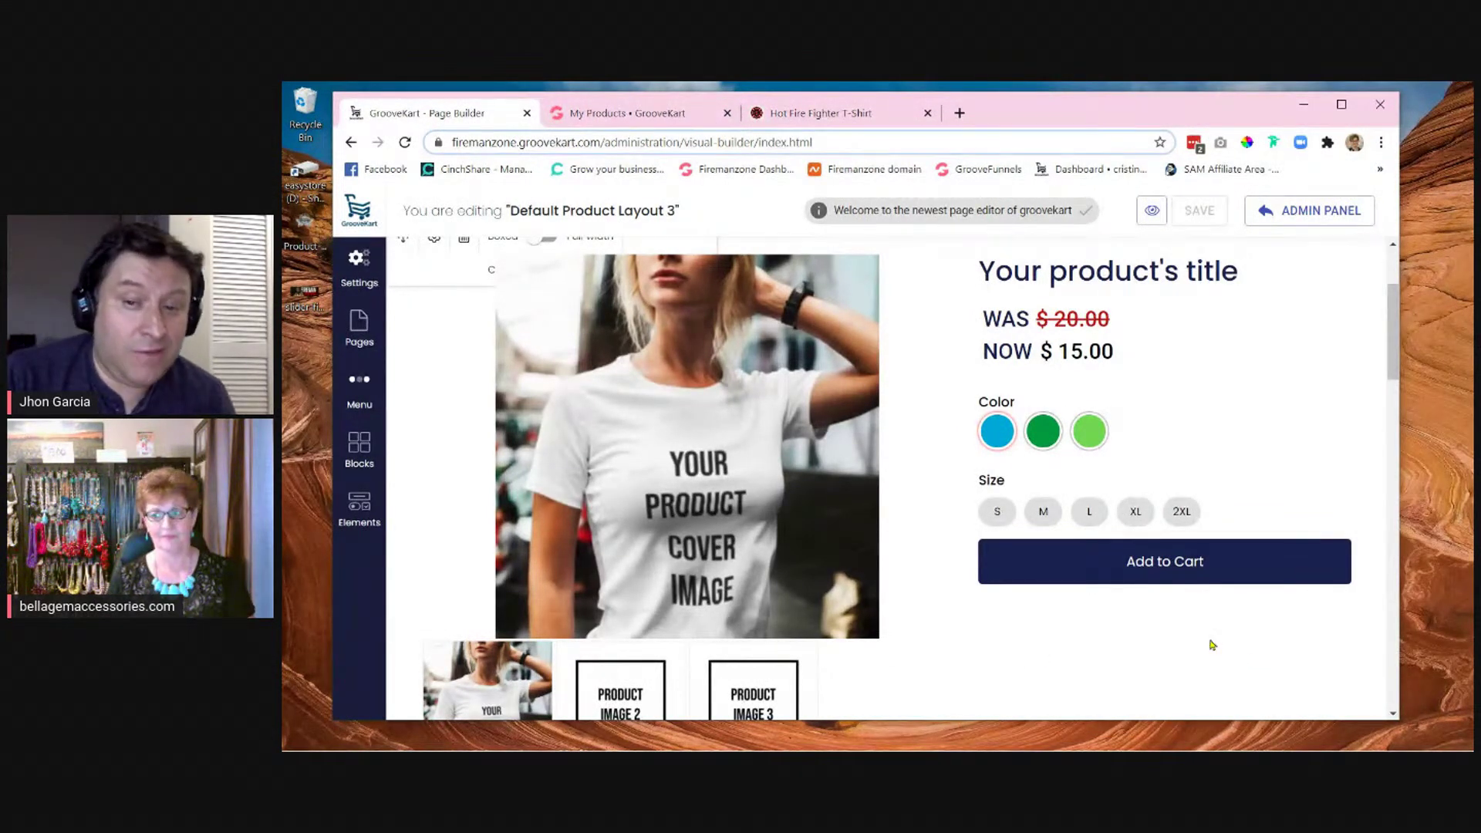
scroll(1210, 645, "up", 1)
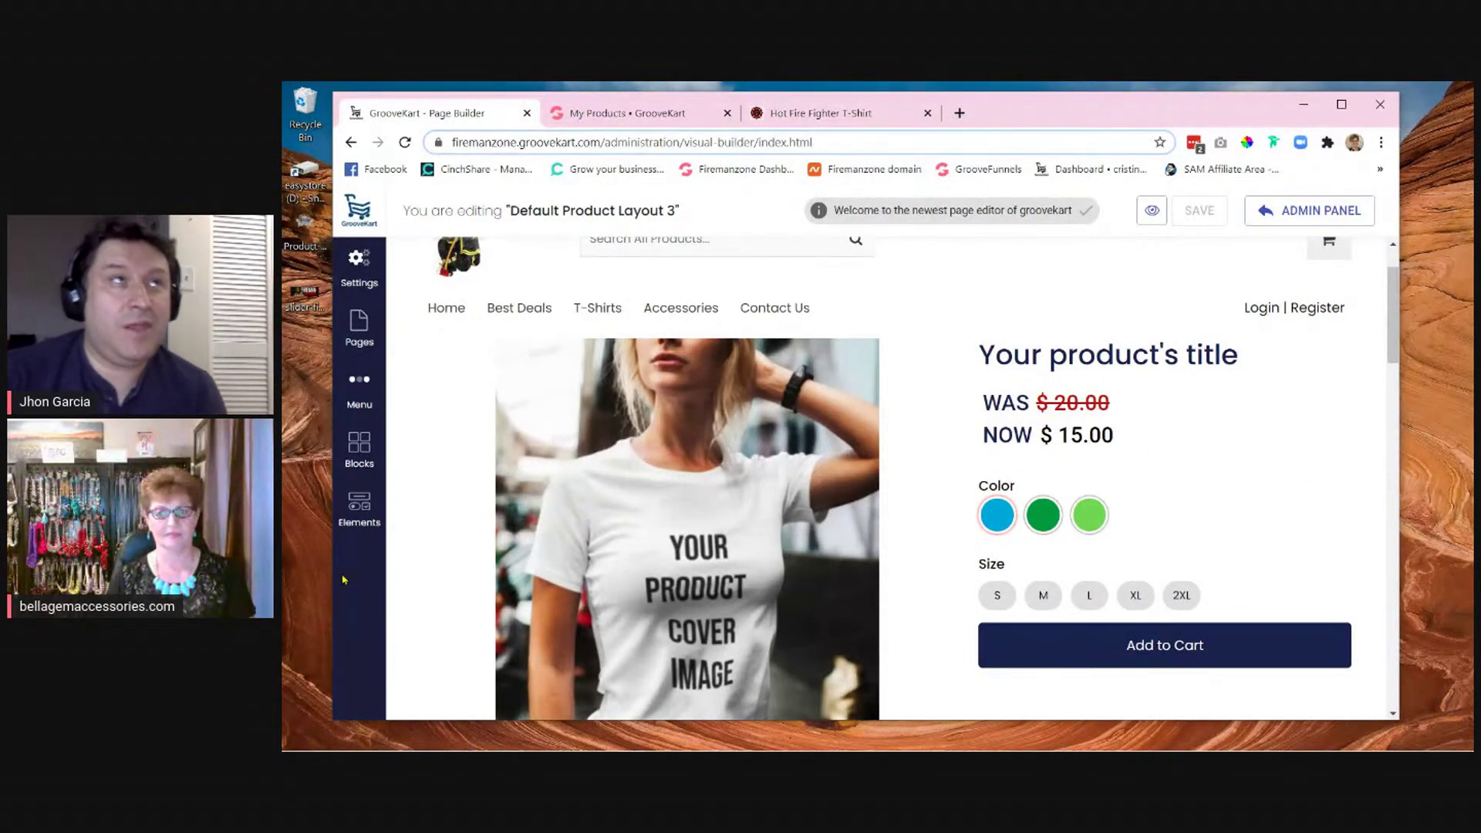
scroll(1308, 579, "up", 1)
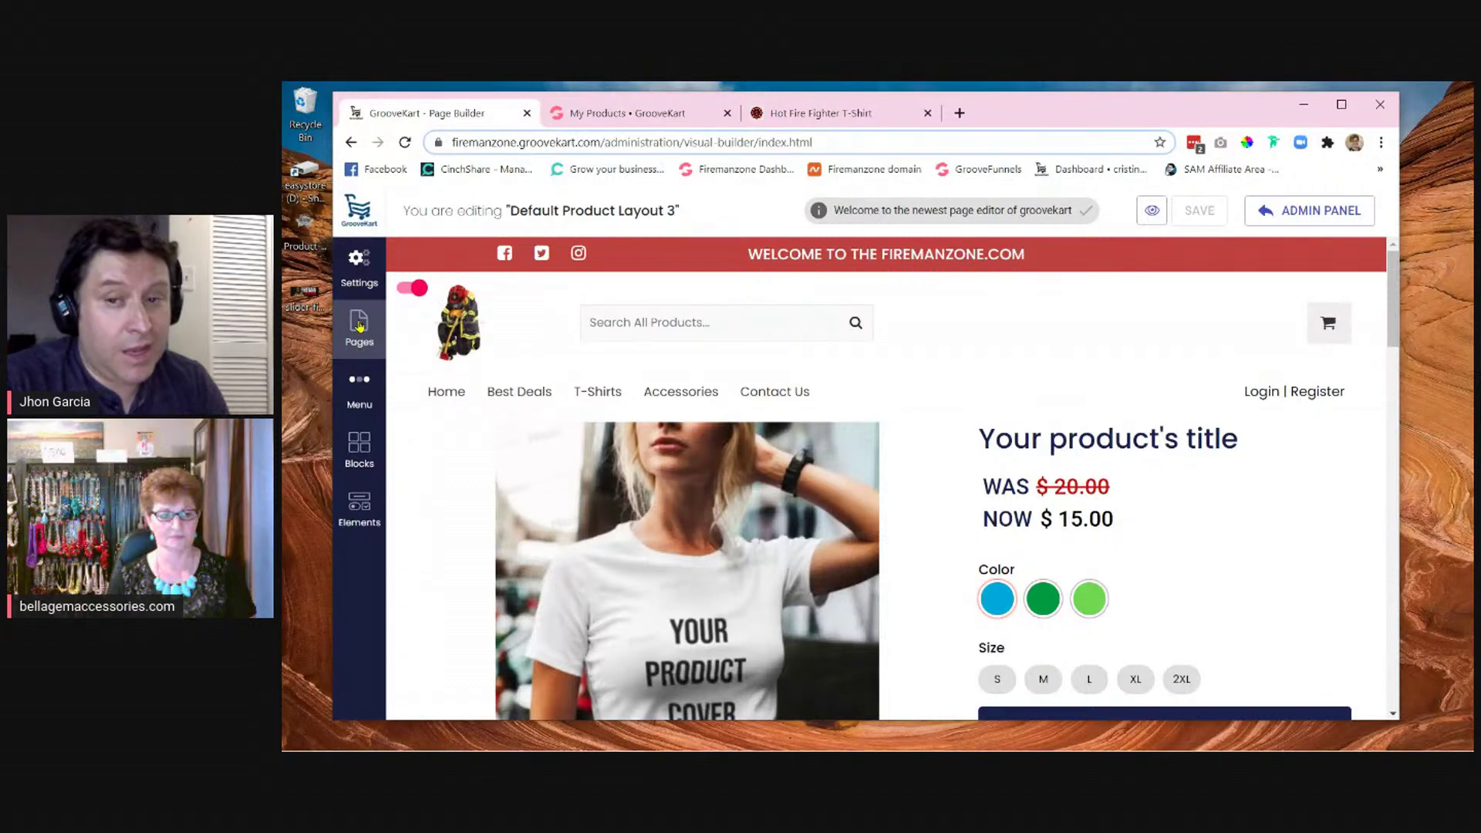
- Open Default Product Layout for editing and examine its sections from the product title down to the reviews and footer
left_click(358, 328)
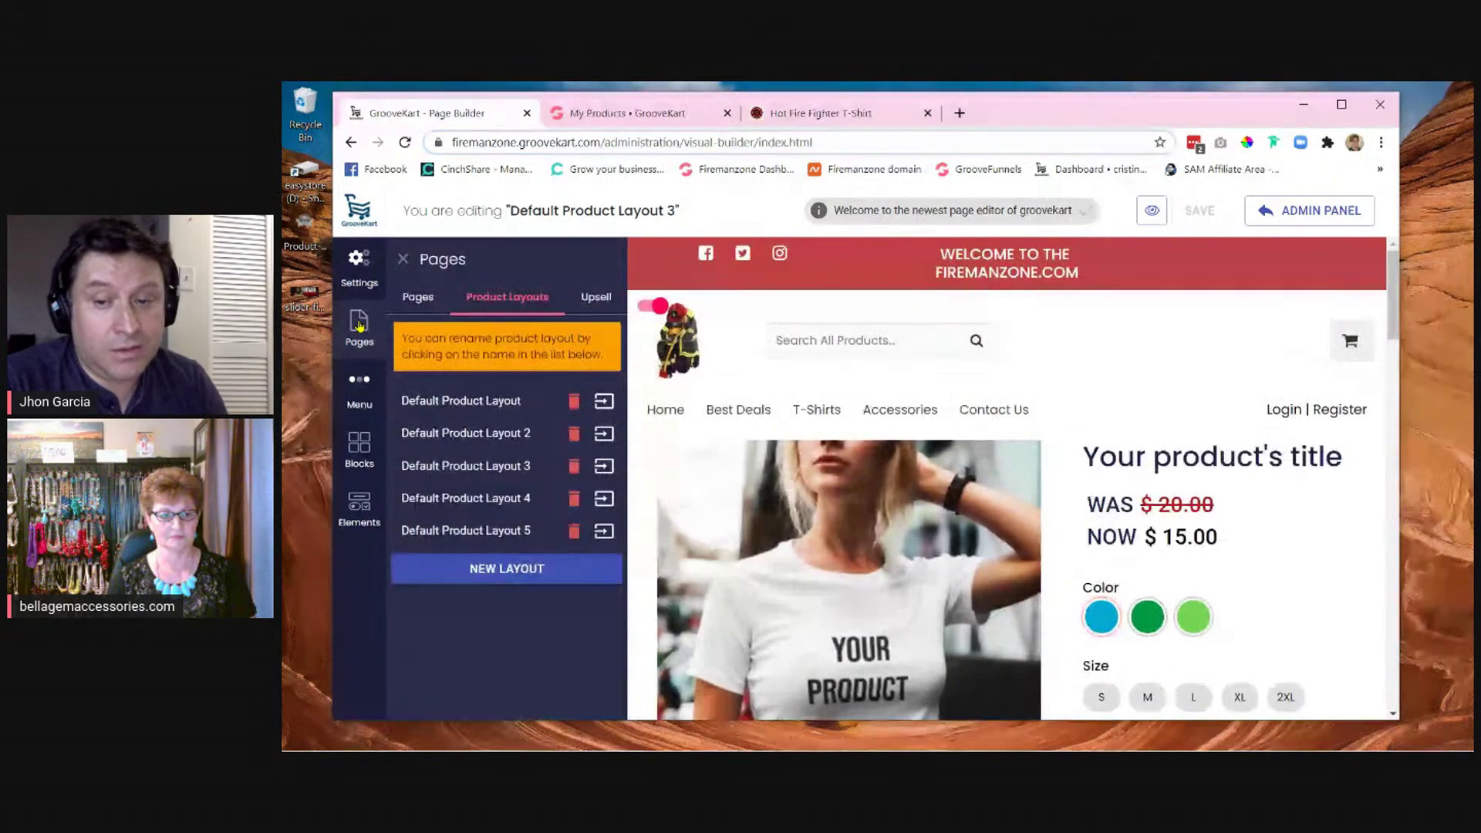
left_click(603, 402)
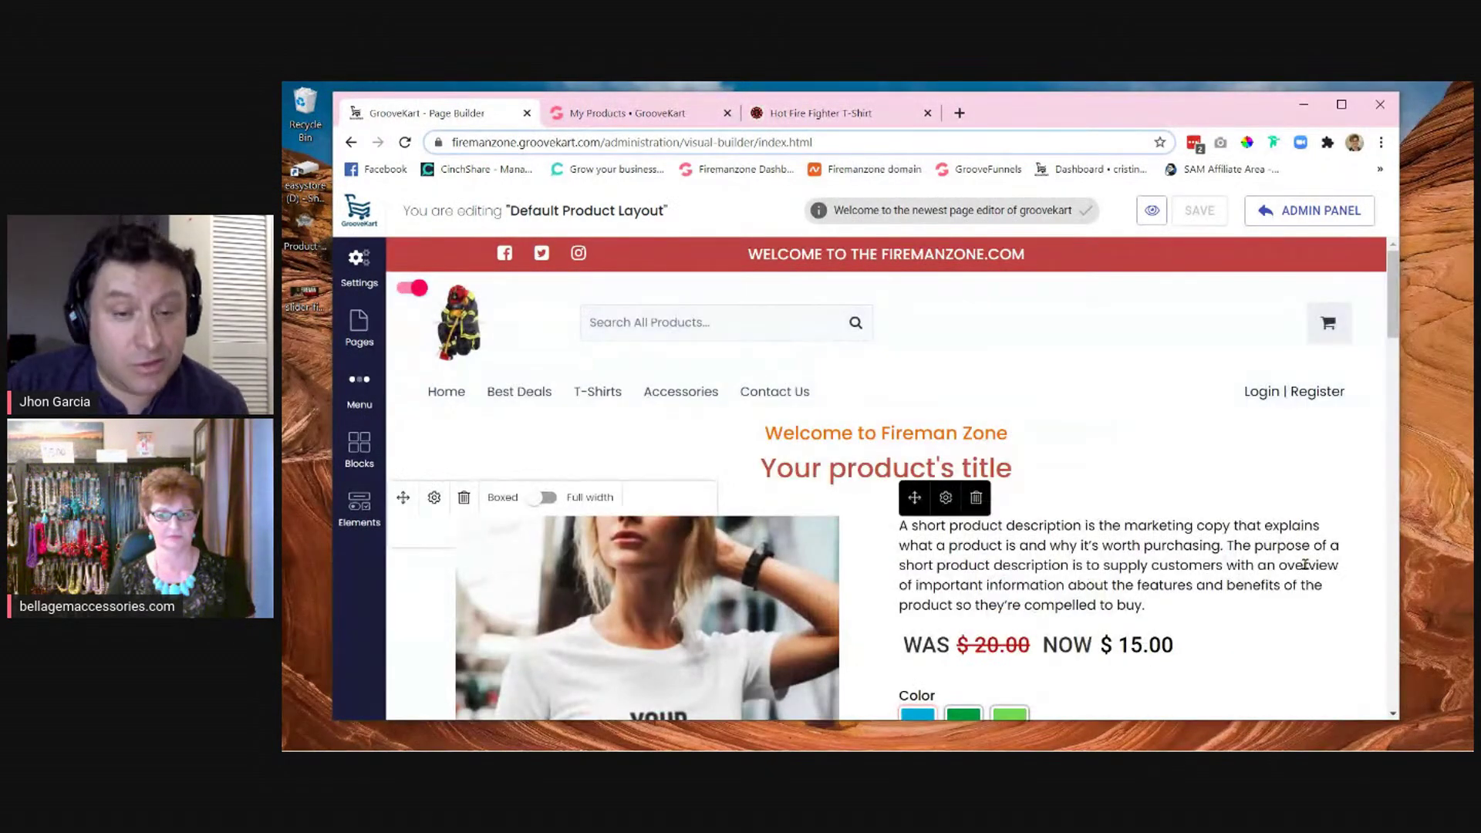
scroll(1284, 608, "down", 2)
scroll(1284, 607, "down", 7)
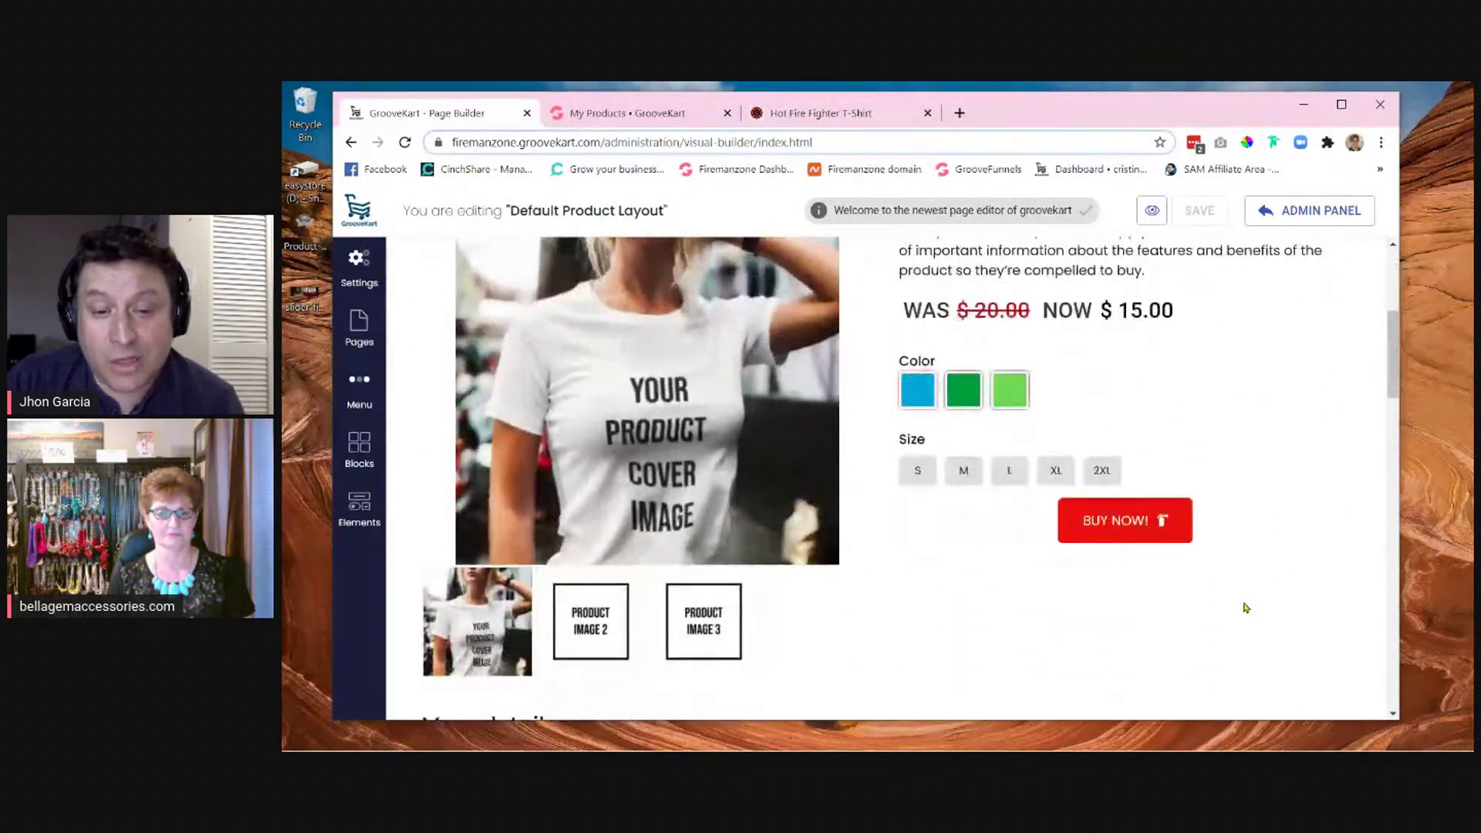
scroll(1250, 607, "down", 10)
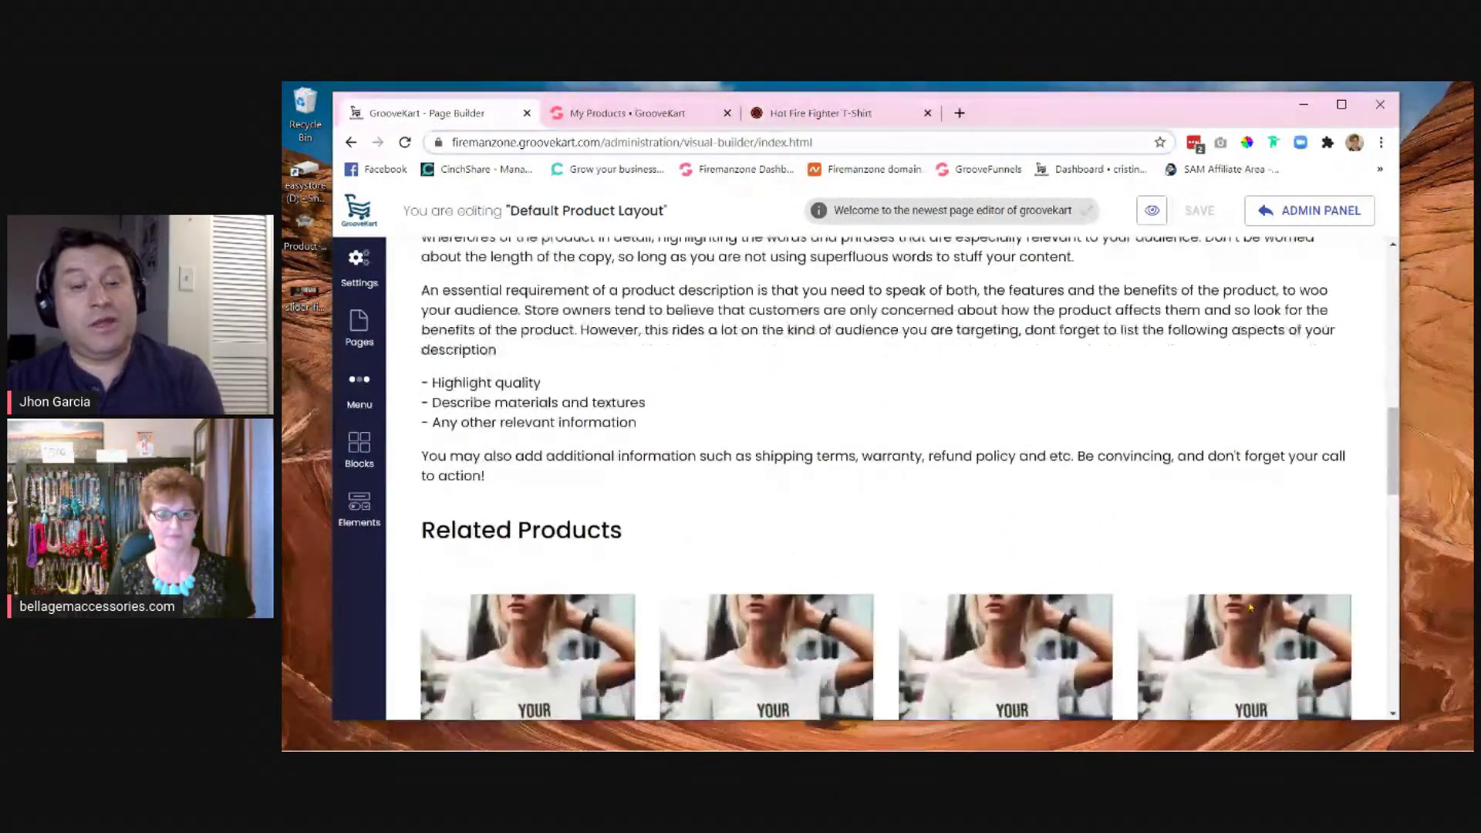
scroll(1111, 605, "down", 3)
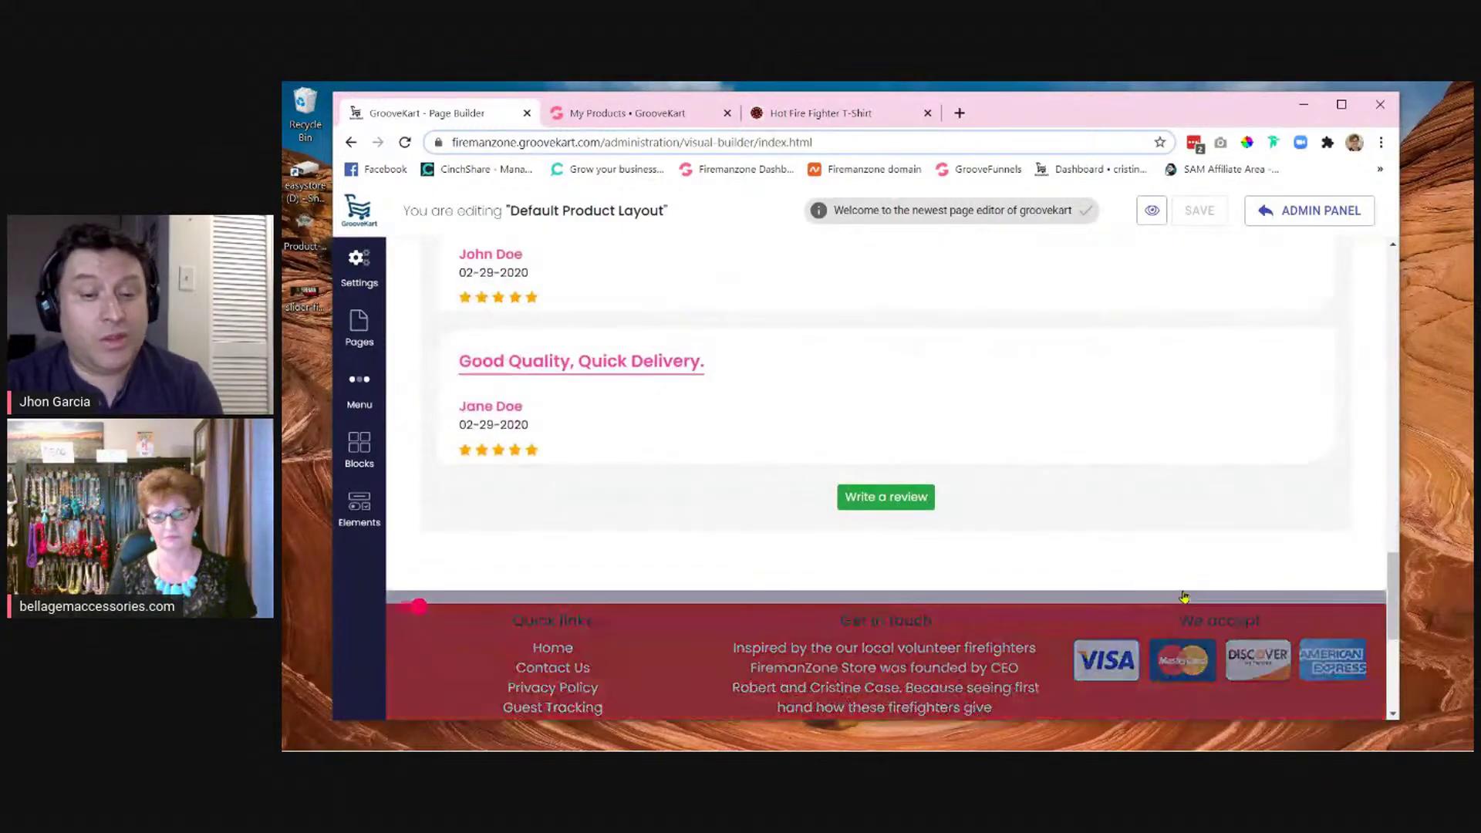
scroll(1271, 592, "up", 8)
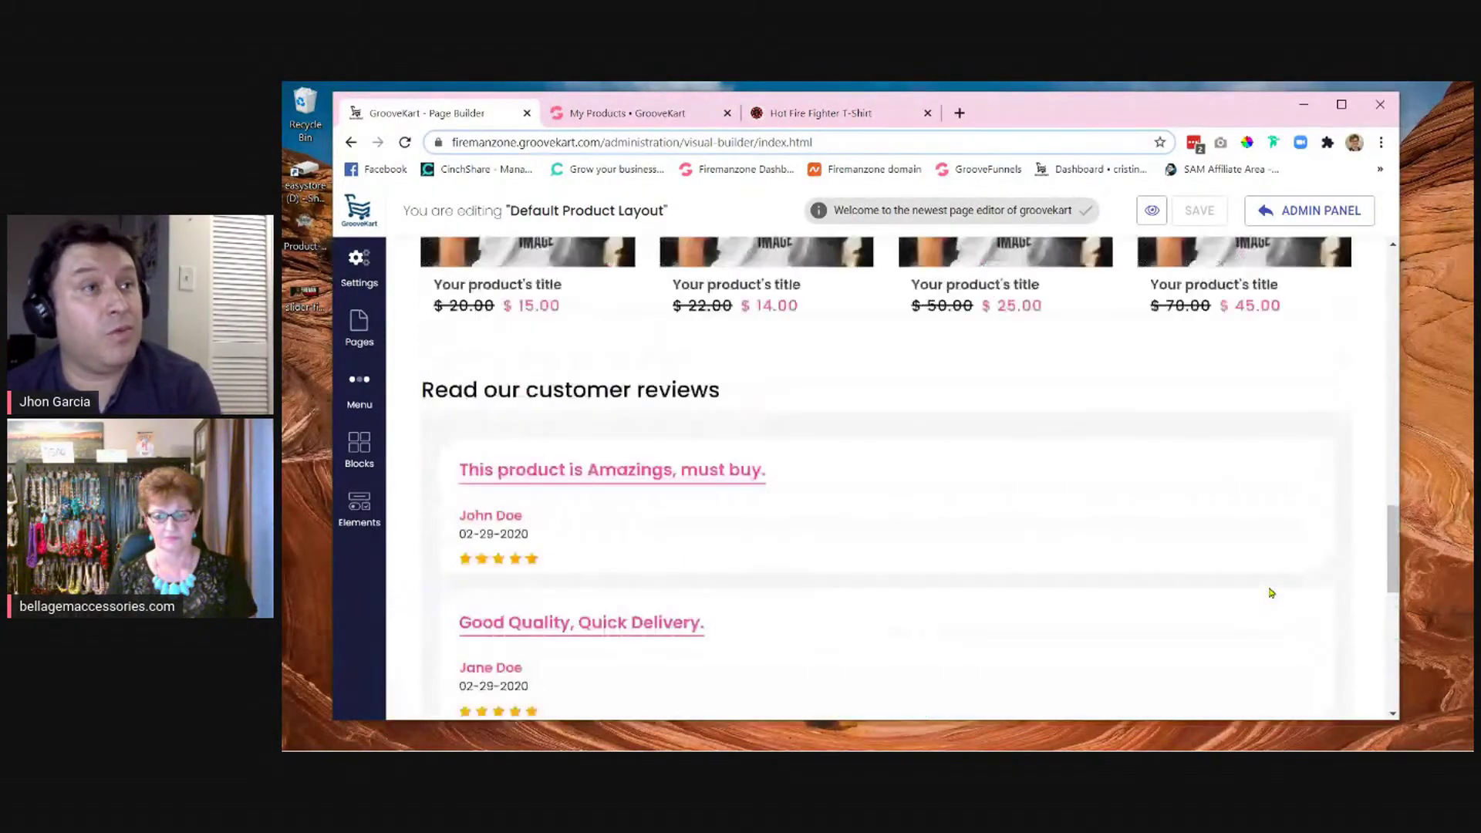
scroll(1271, 593, "up", 10)
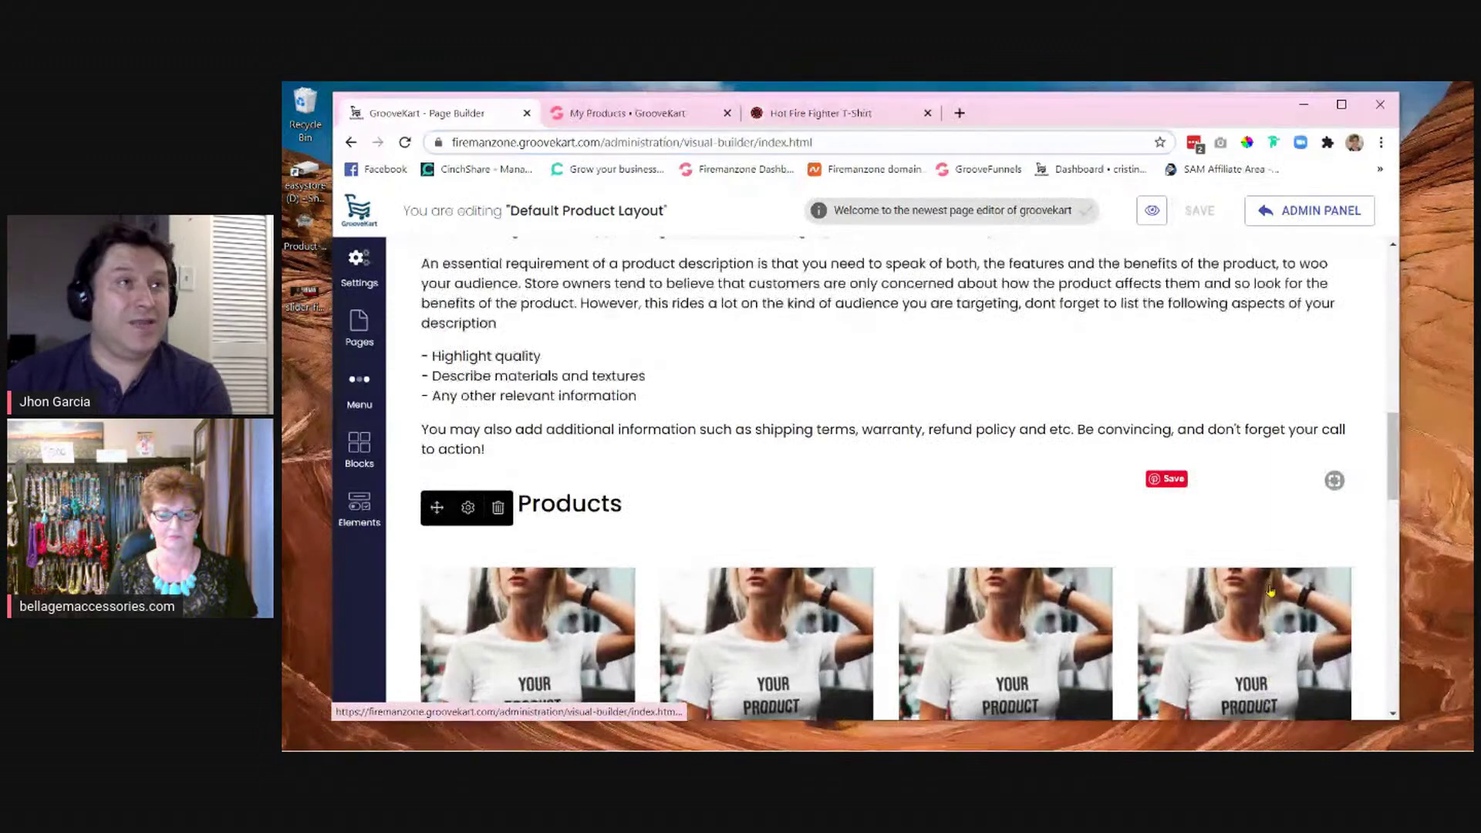
scroll(1271, 591, "up", 5)
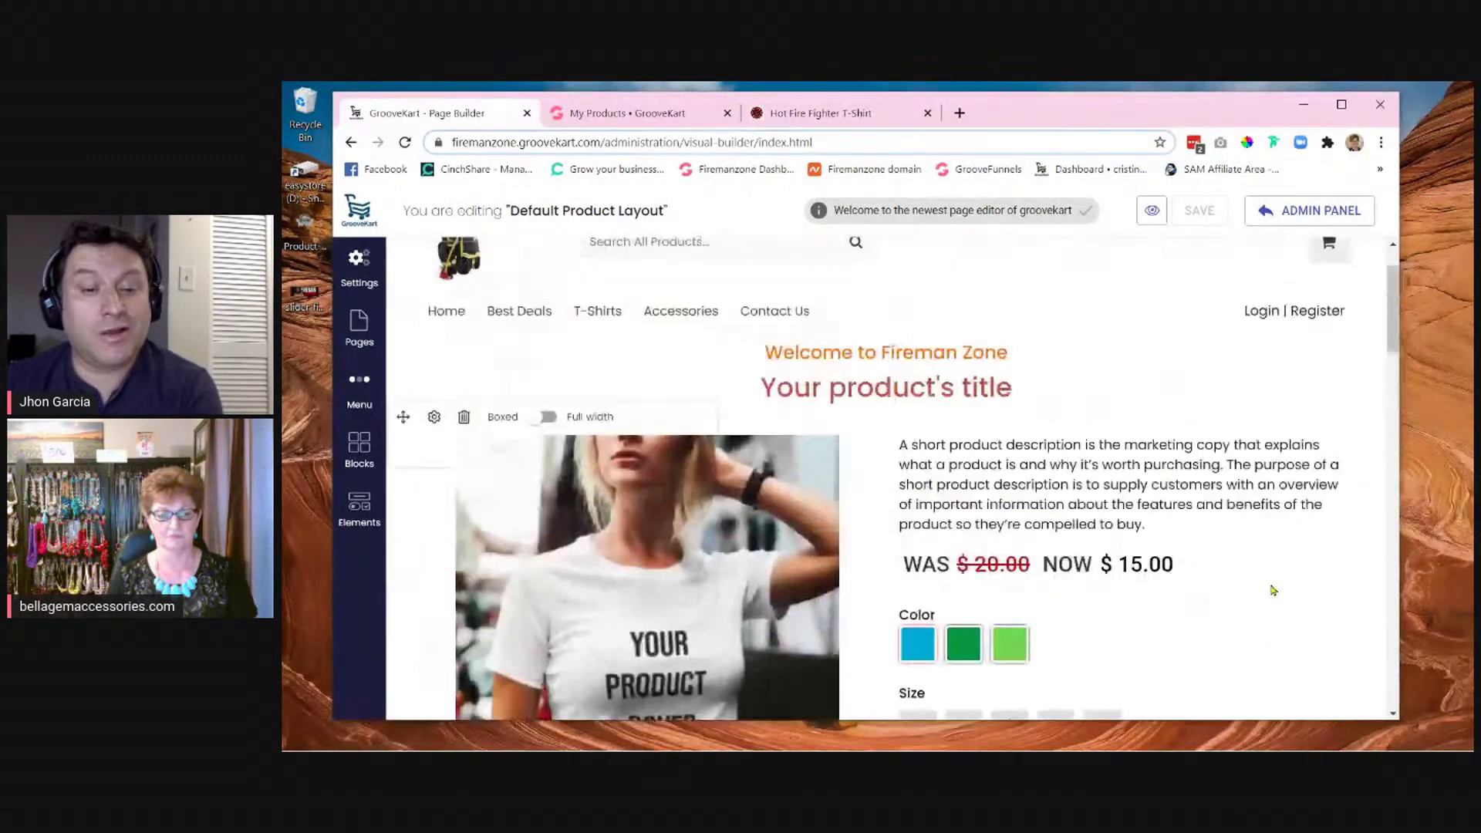
- Examine Default Product Layout's short description, price, variant options and Buy Now button, and its Related Products section
scroll(1276, 593, "down", 2)
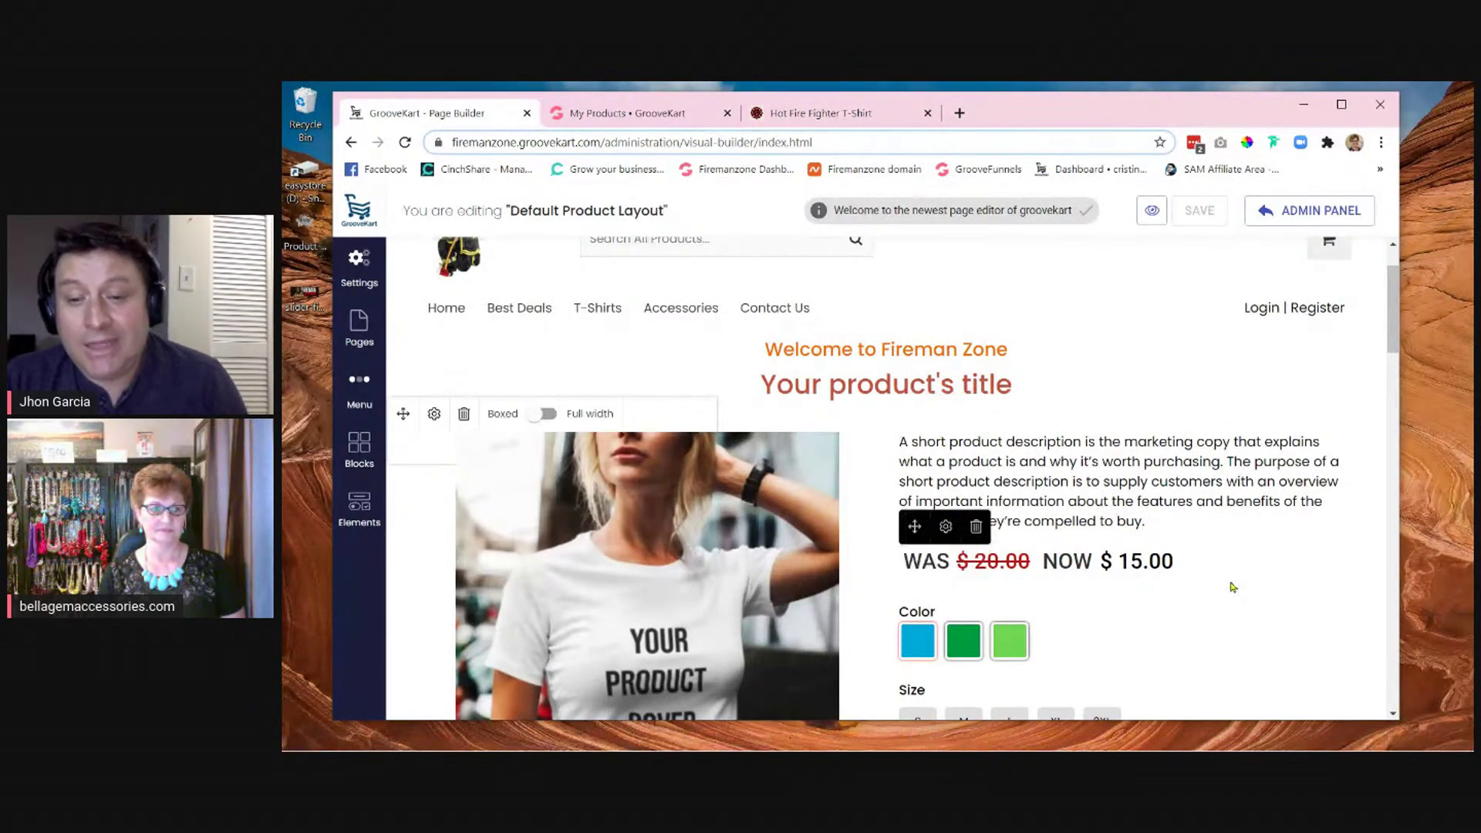
scroll(1231, 587, "up", 1)
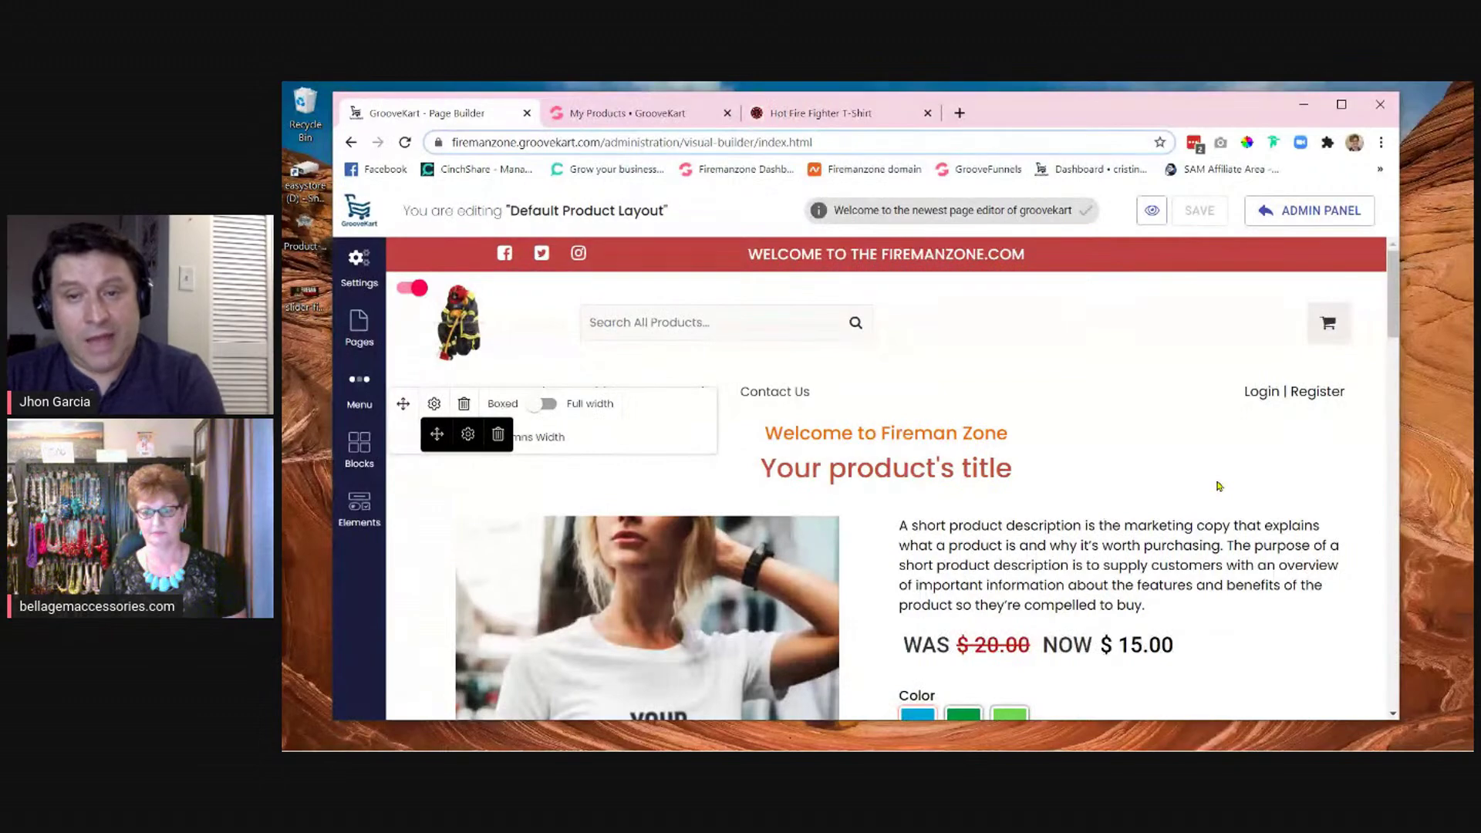
scroll(1233, 509, "down", 3)
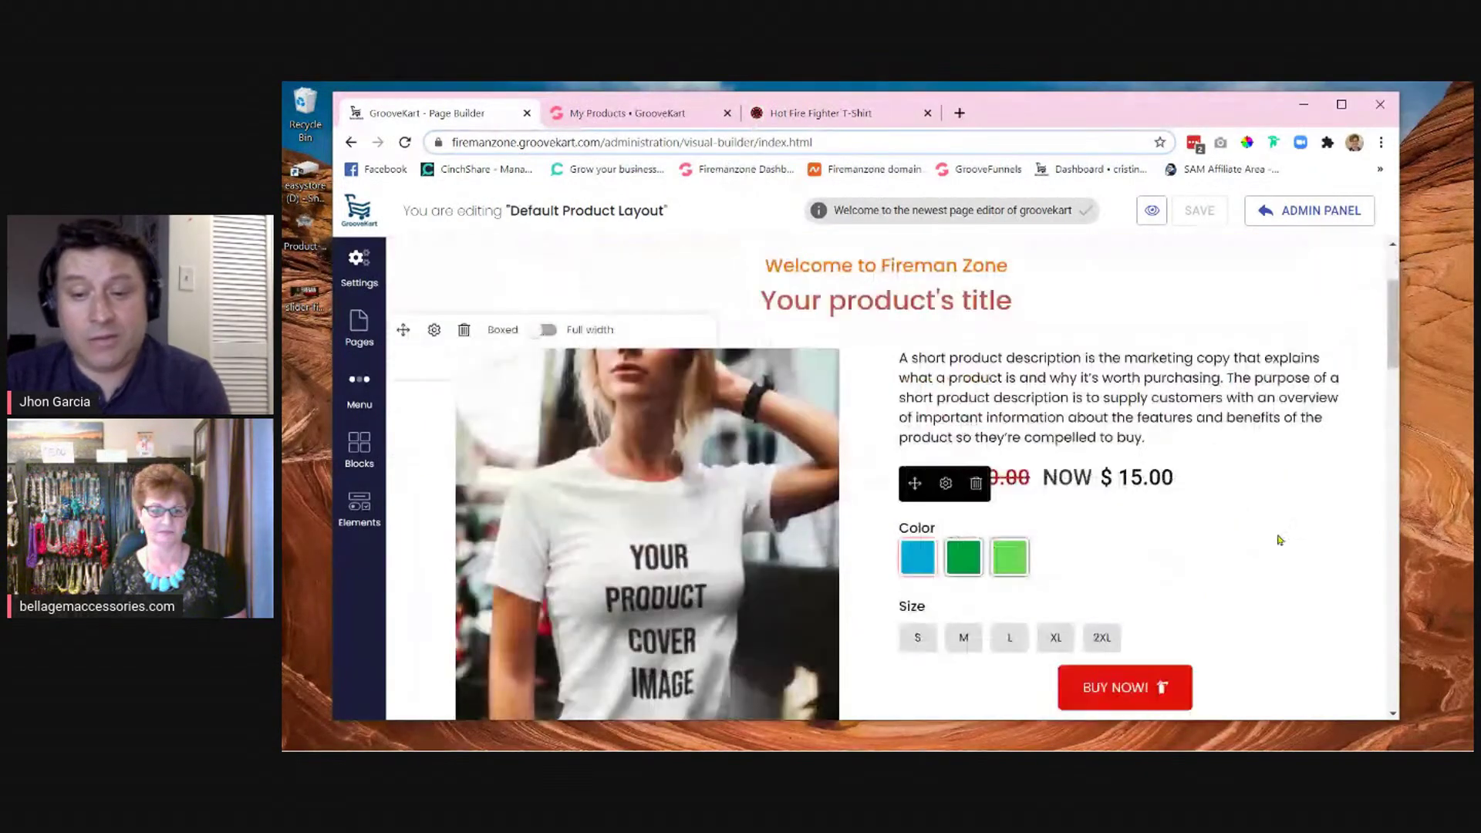
scroll(1279, 540, "down", 4)
scroll(1243, 541, "down", 10)
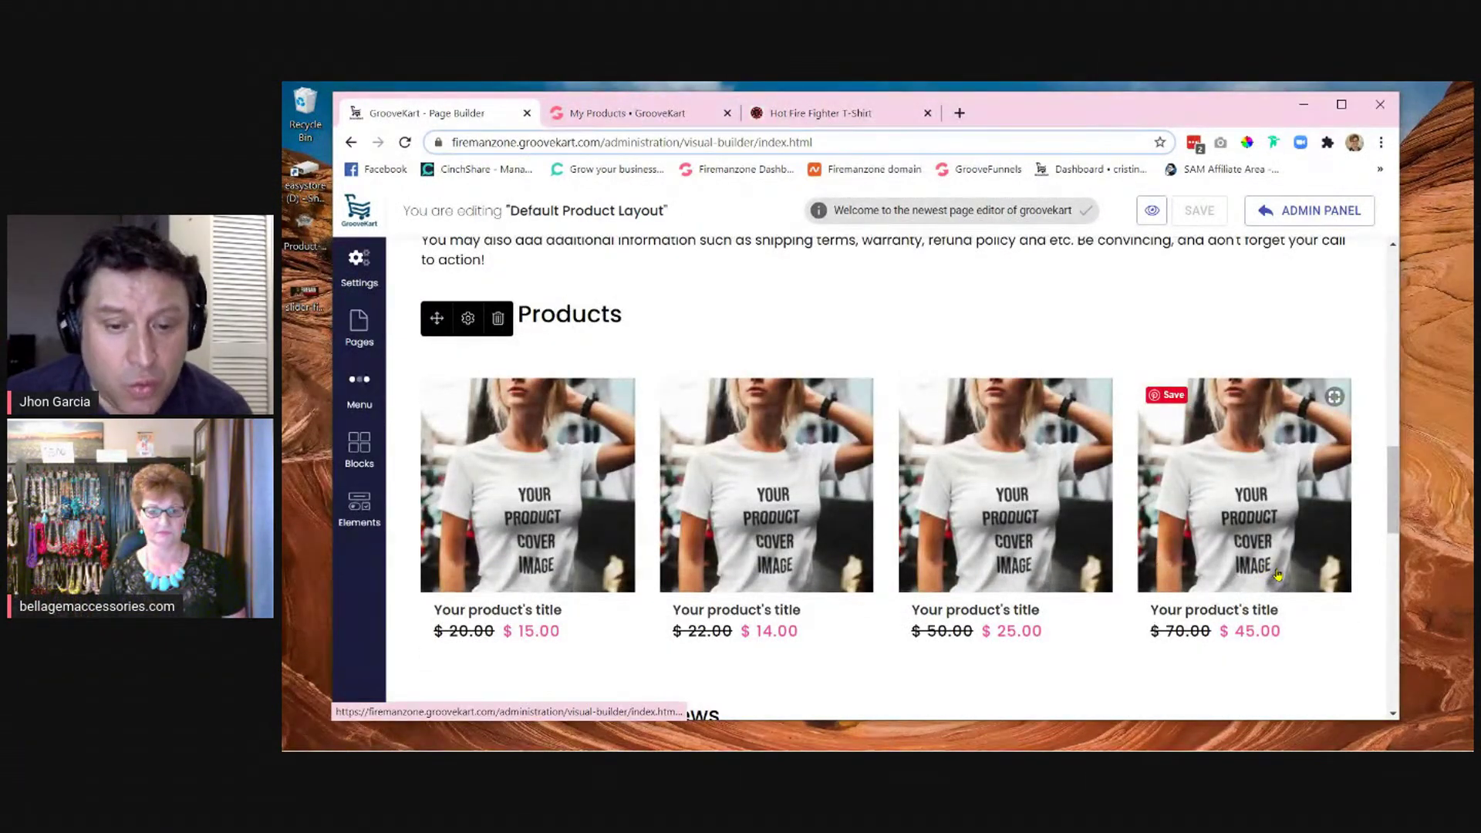
scroll(1278, 574, "down", 1)
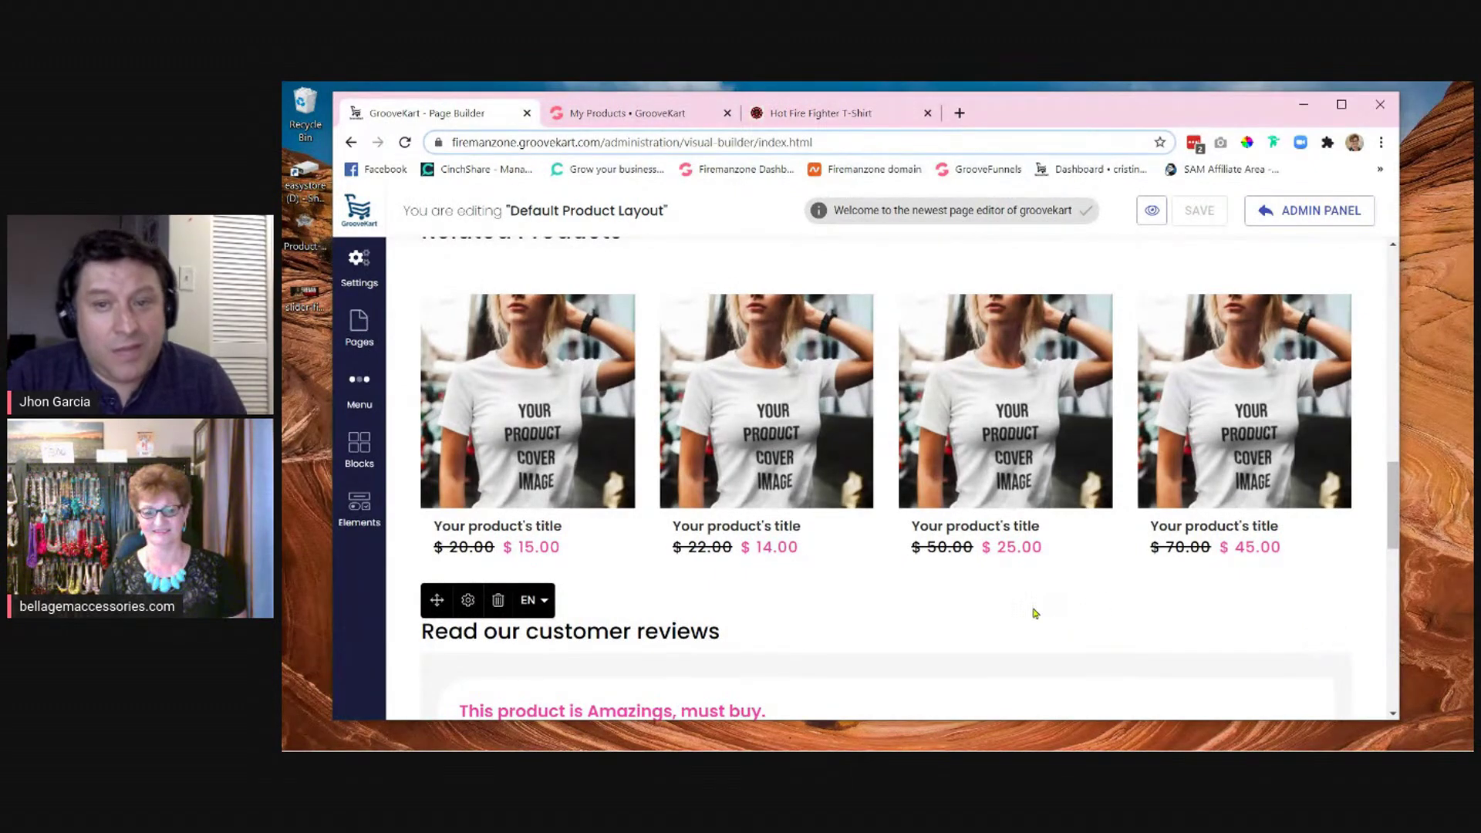
scroll(1028, 615, "up", 3)
scroll(1025, 613, "up", 10)
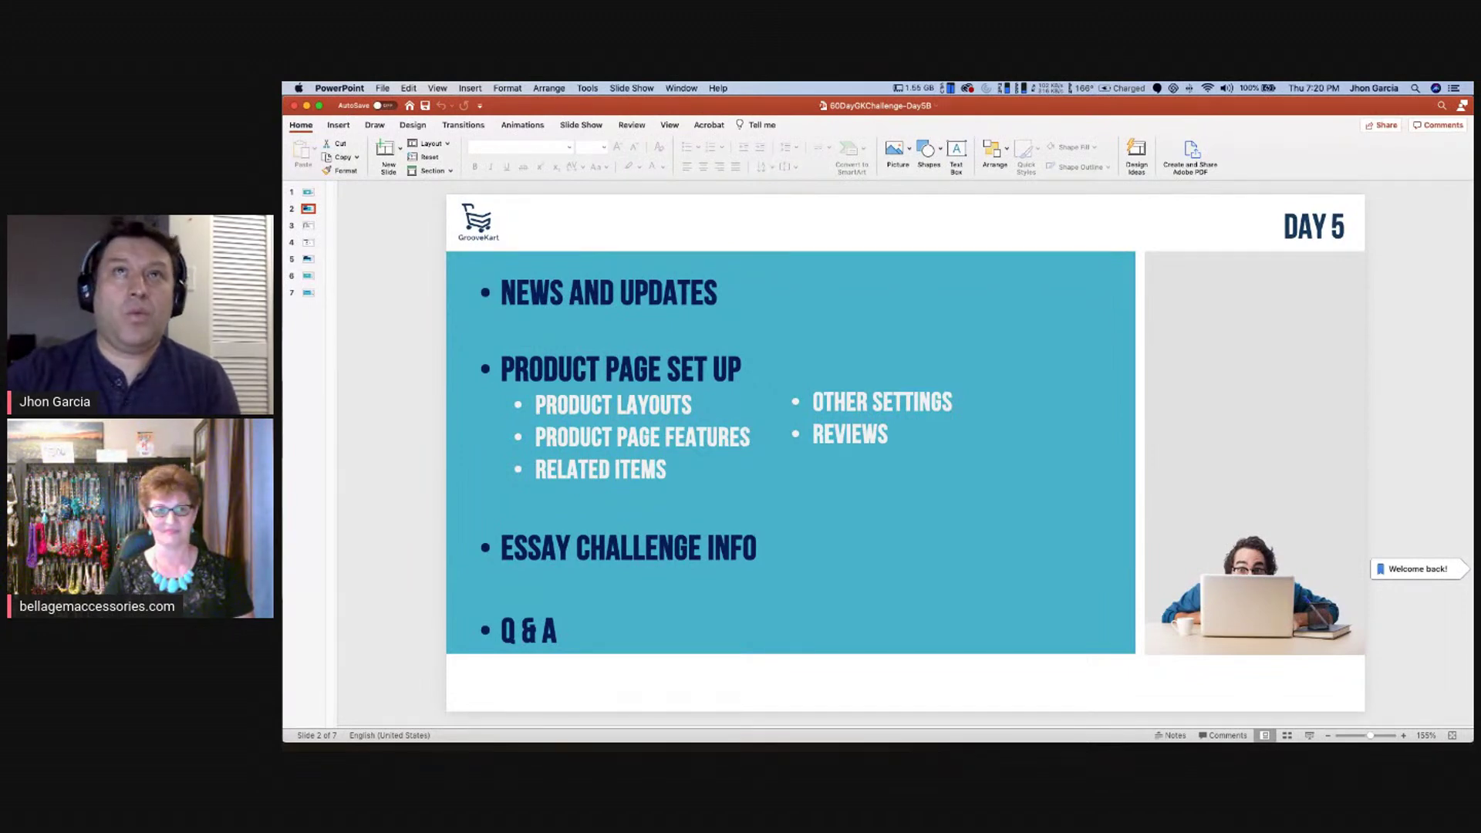
- Switch to the Day 5 PowerPoint presentation and show the Product Page Features slide, followed by slide 5
left_click(307, 227)
left_click(309, 243)
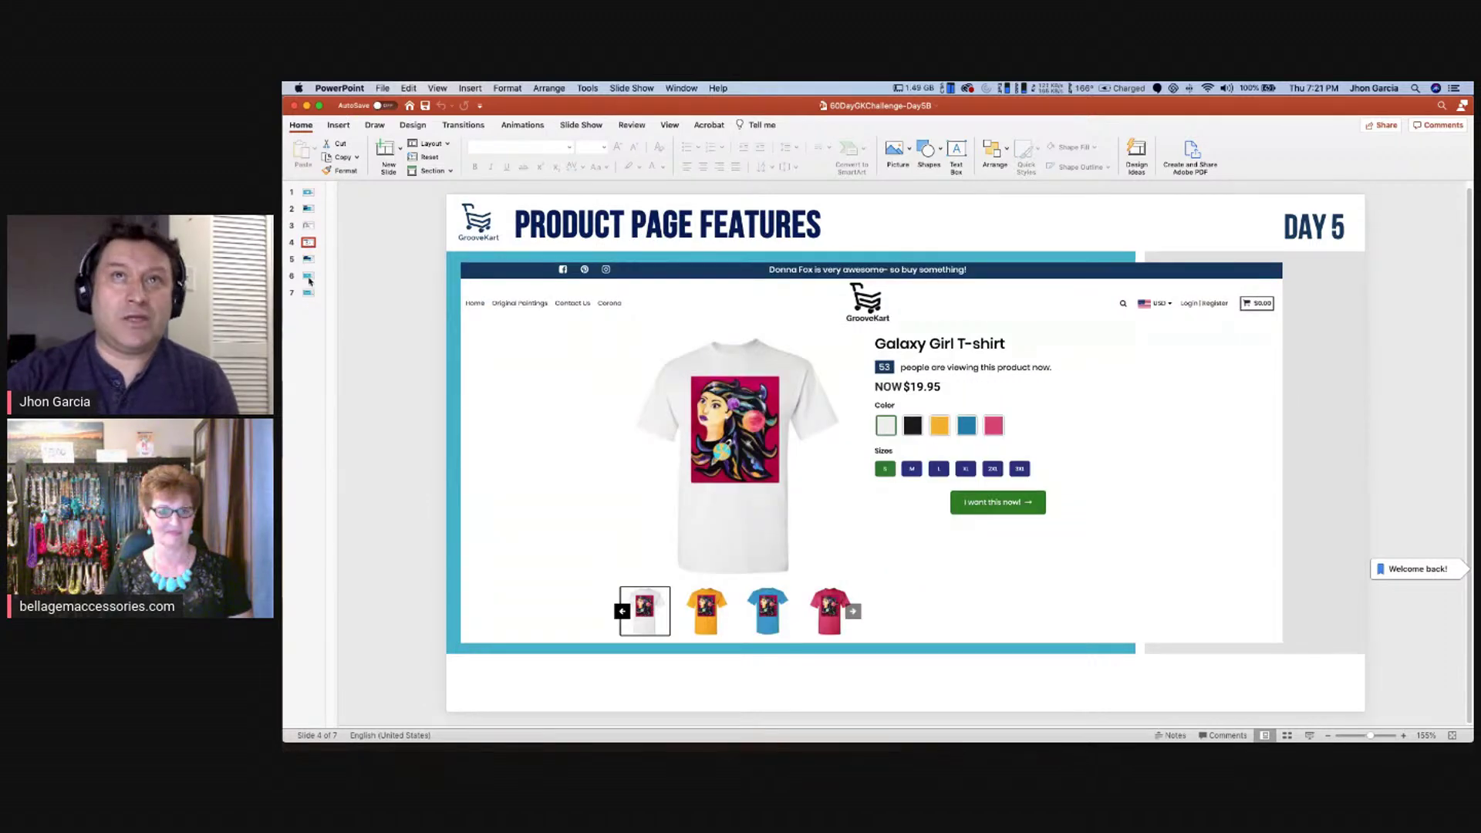
left_click(309, 259)
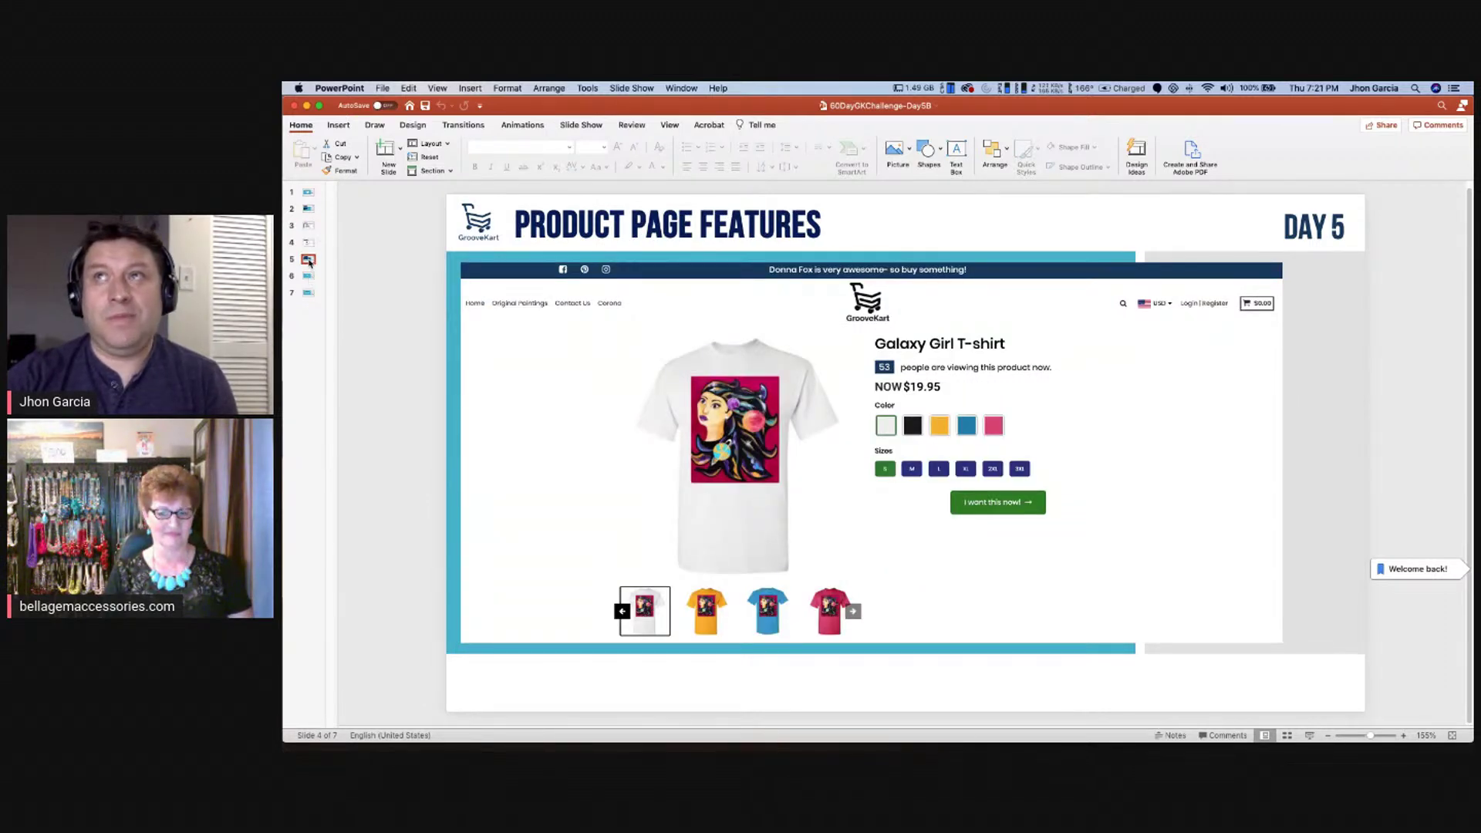